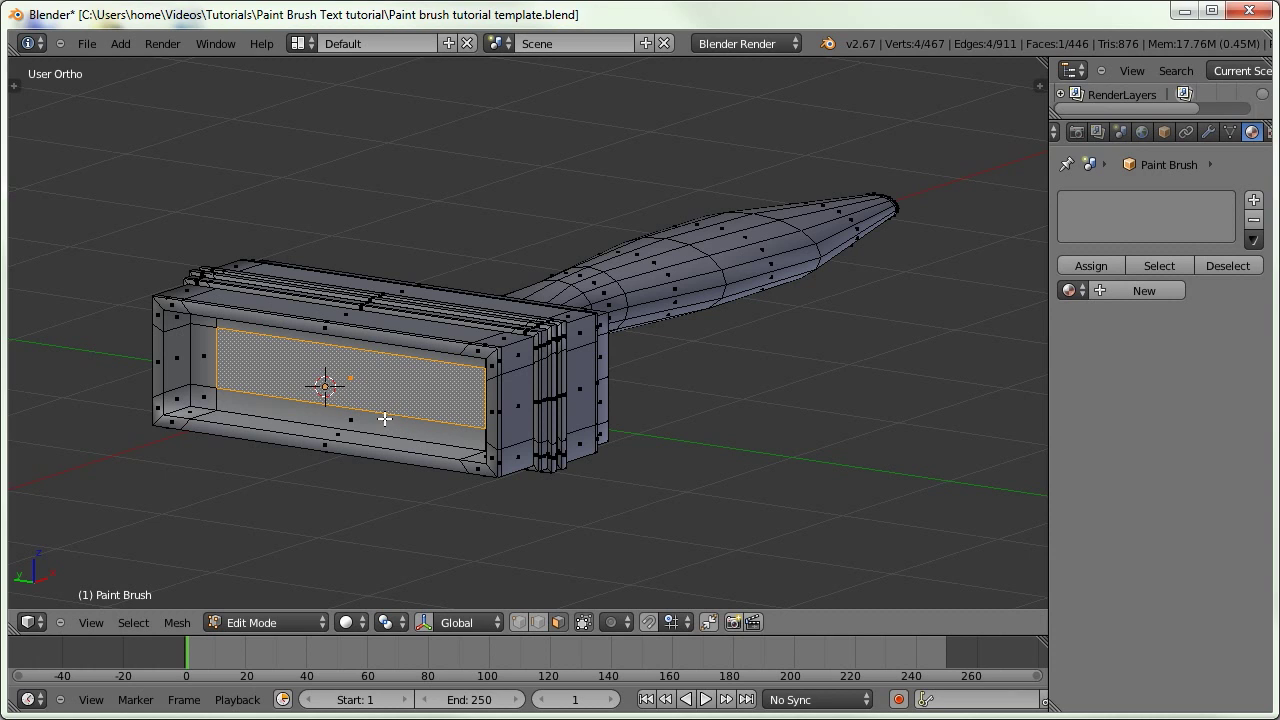
Duplicate the selected inner face of the brush head in place, separate the copy into its own object and return to Object Mode
key("shift+d")
right_click(377, 442)
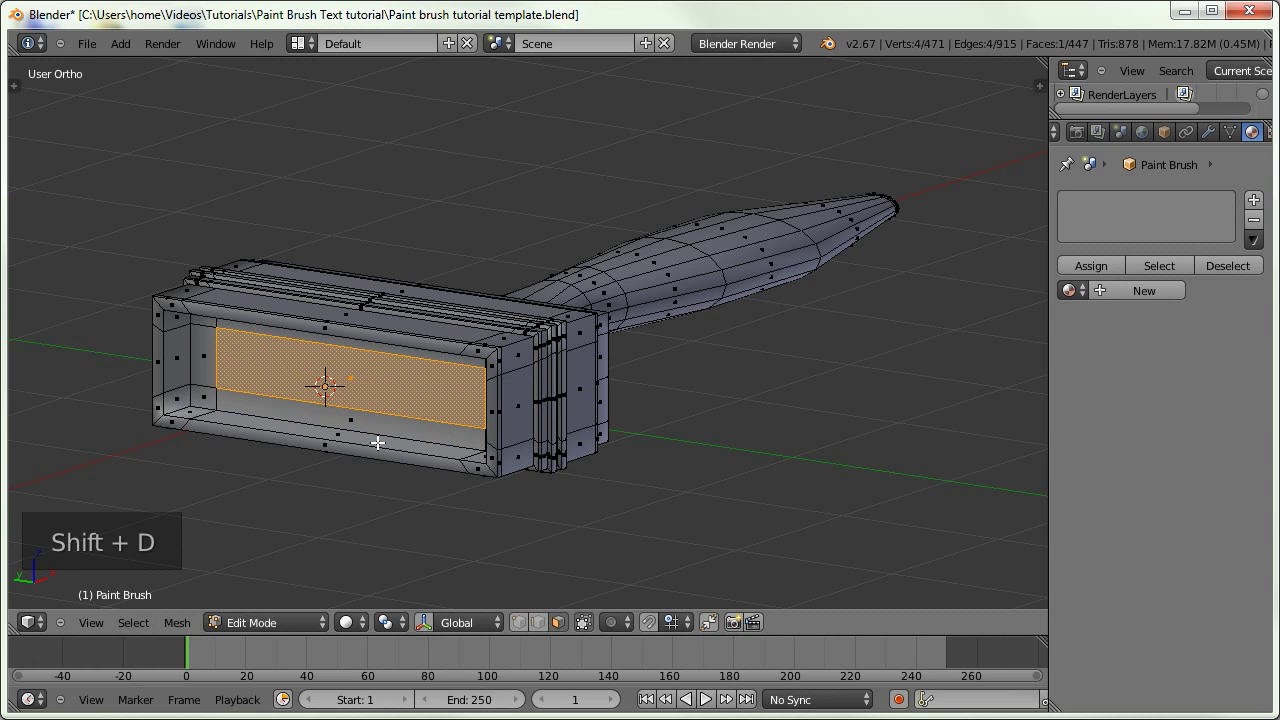
key("p")
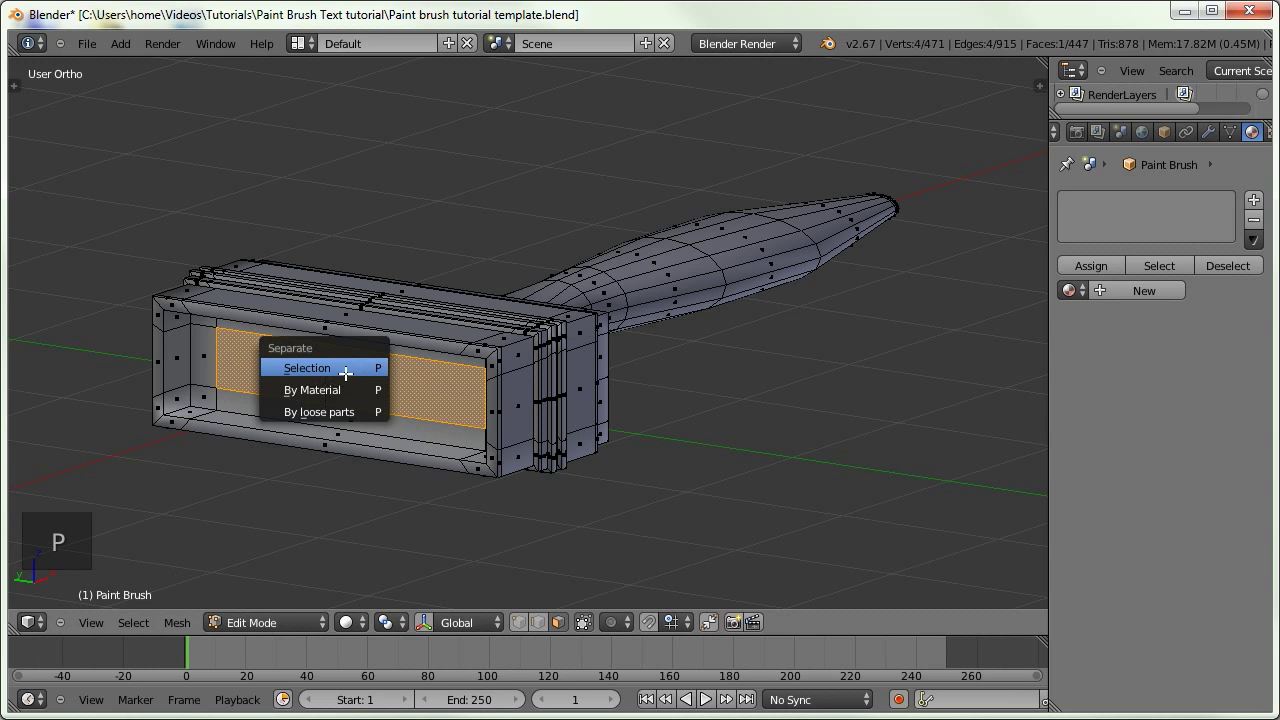
left_click(328, 371)
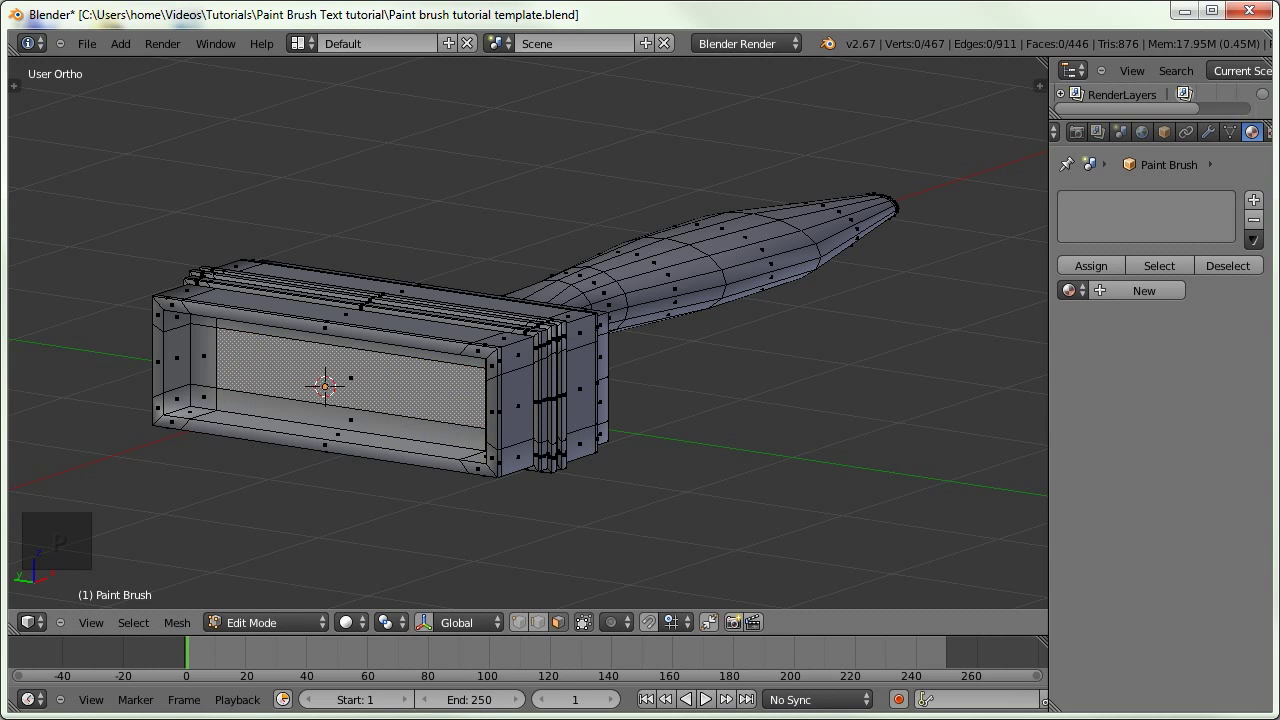
key("Tab")
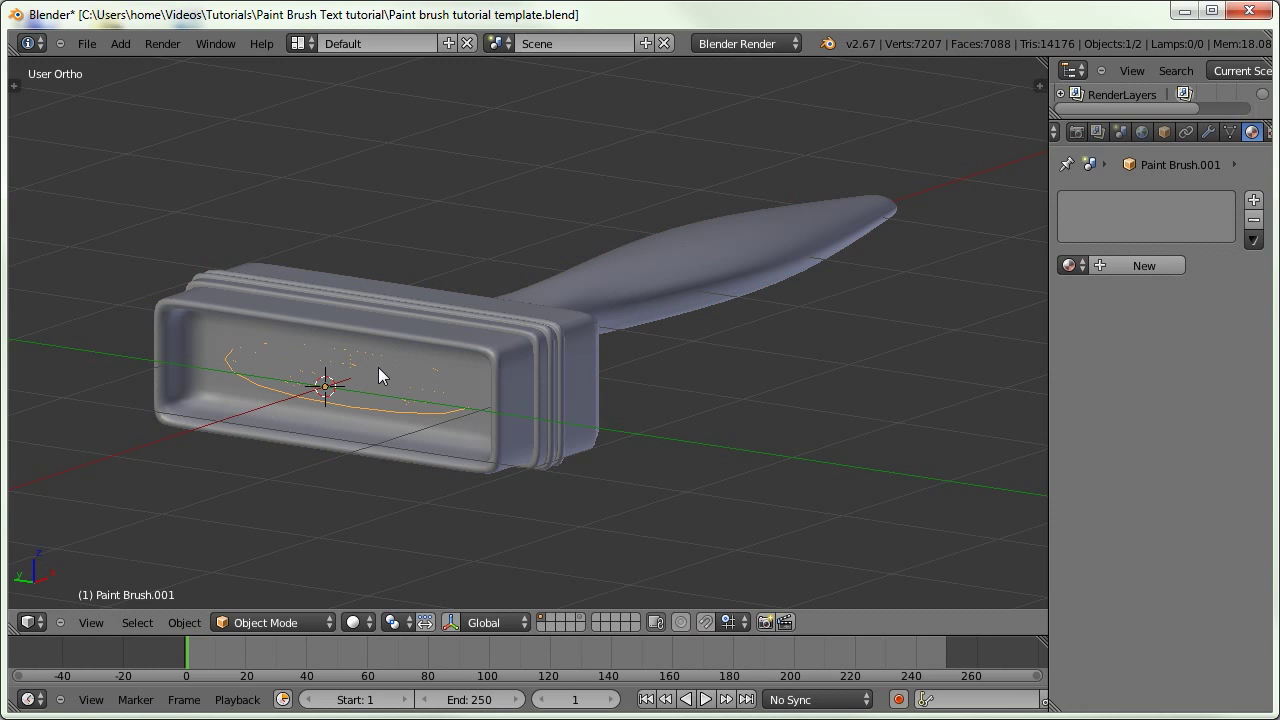
Move the separated face slightly forward within the brush head's opening and remove the modifier that rounds its outline
key("g")
left_click(360, 372)
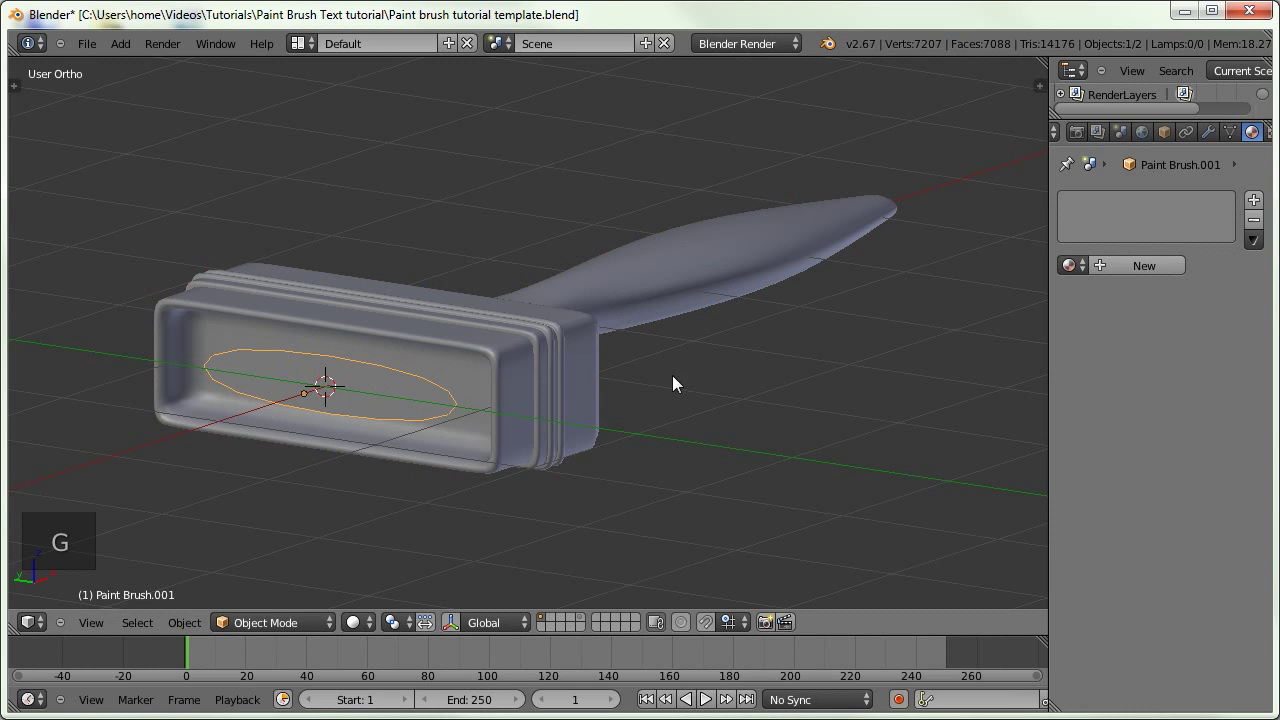
left_click(1208, 132)
left_click(1250, 236)
Scale up the separated plane to span the brush head's opening, stretching it additionally along the Z axis
mouse_move(600, 330)
middle_mouse_down()
mouse_move(504, 343)
mouse_move(583, 348)
mouse_move(538, 358)
middle_mouse_up()
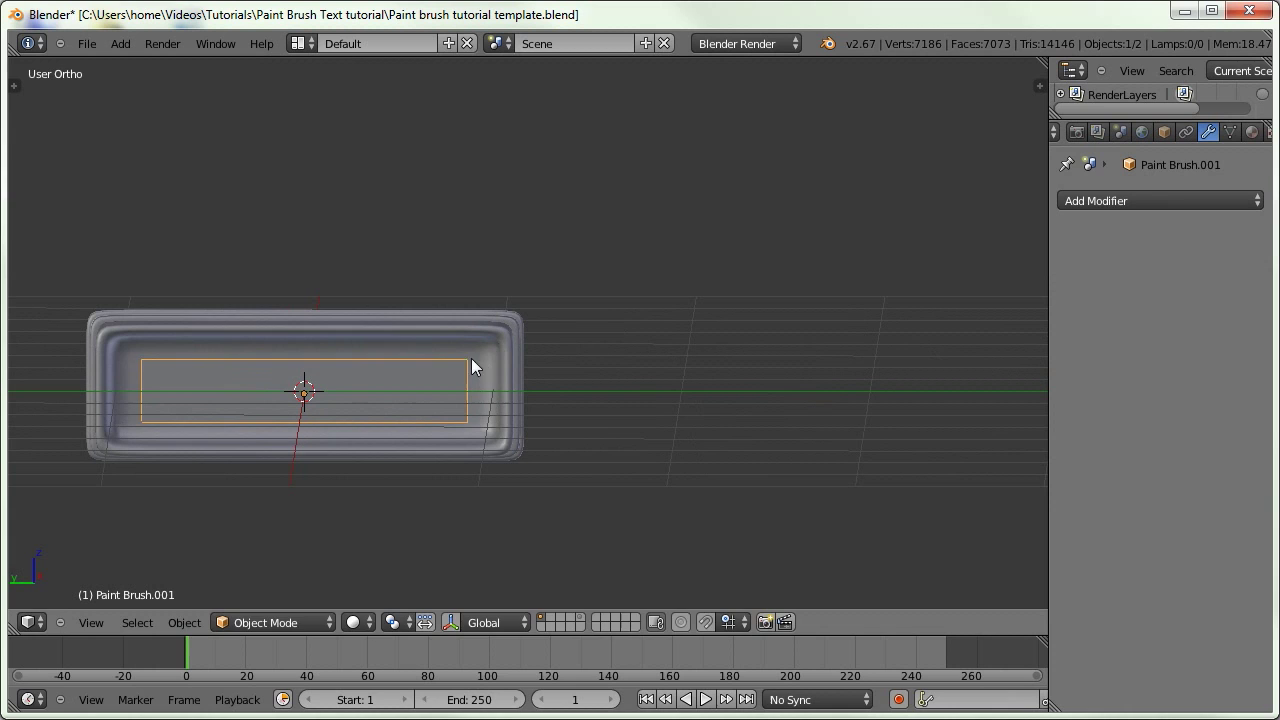
key("s")
right_click(560, 440)
key("s")
key("z")
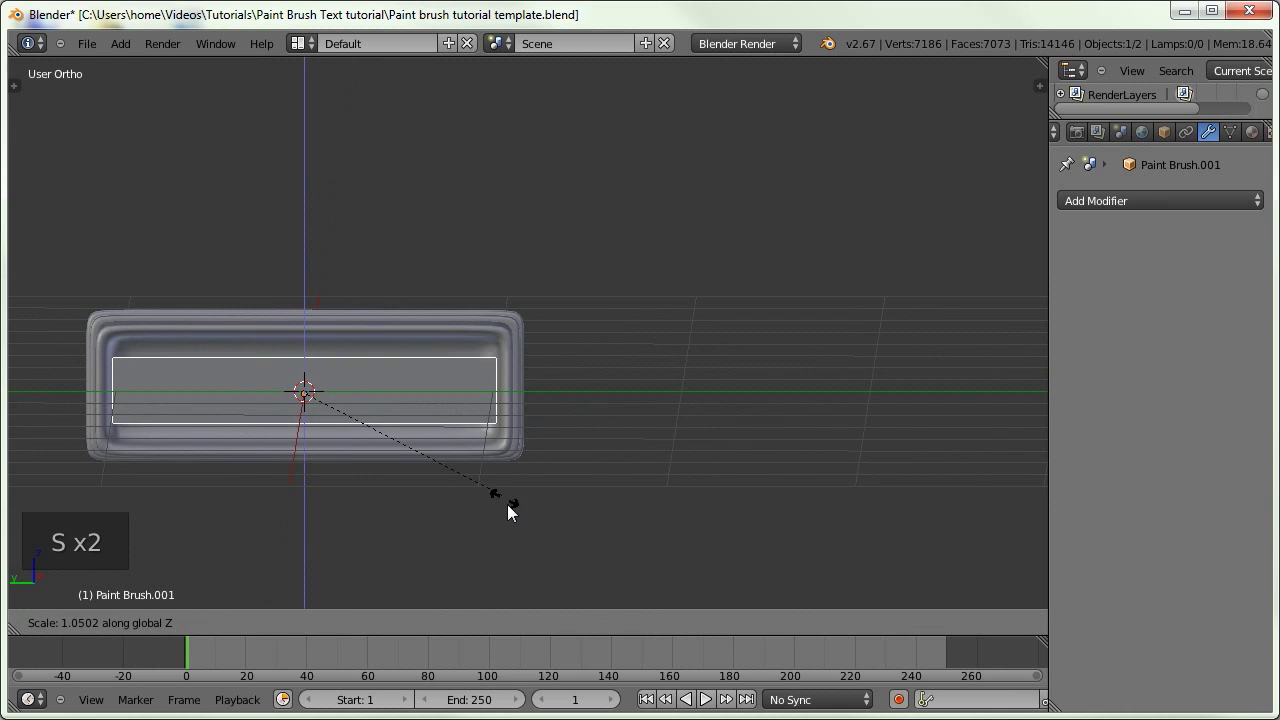
left_click(531, 596)
Move the plane along the X axis so it sits inside the brush head
mouse_move(531, 596)
middle_mouse_down()
mouse_move(277, 437)
mouse_move(477, 404)
middle_mouse_up()
key("g")
key("x")
left_click(313, 425)
scroll(1219, 132, "down", 2)
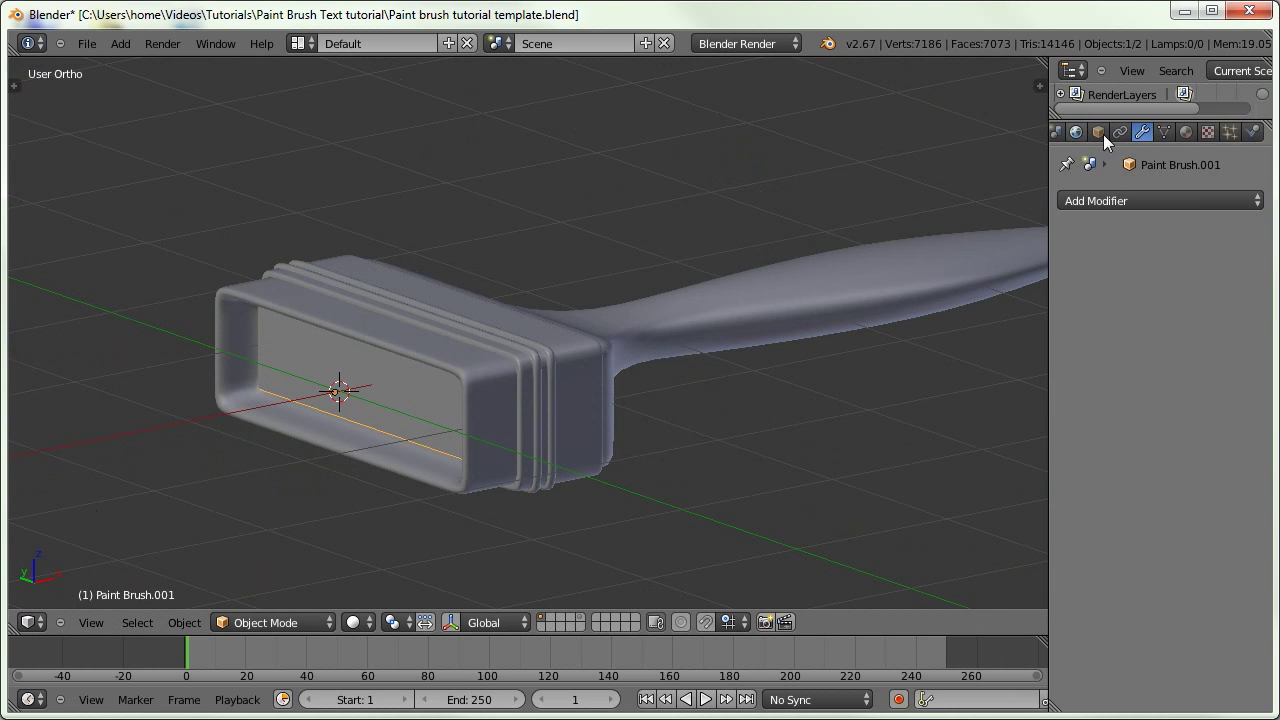
Add a particle system to the plane and set its type to Hair
left_click(1229, 132)
left_click(1253, 200)
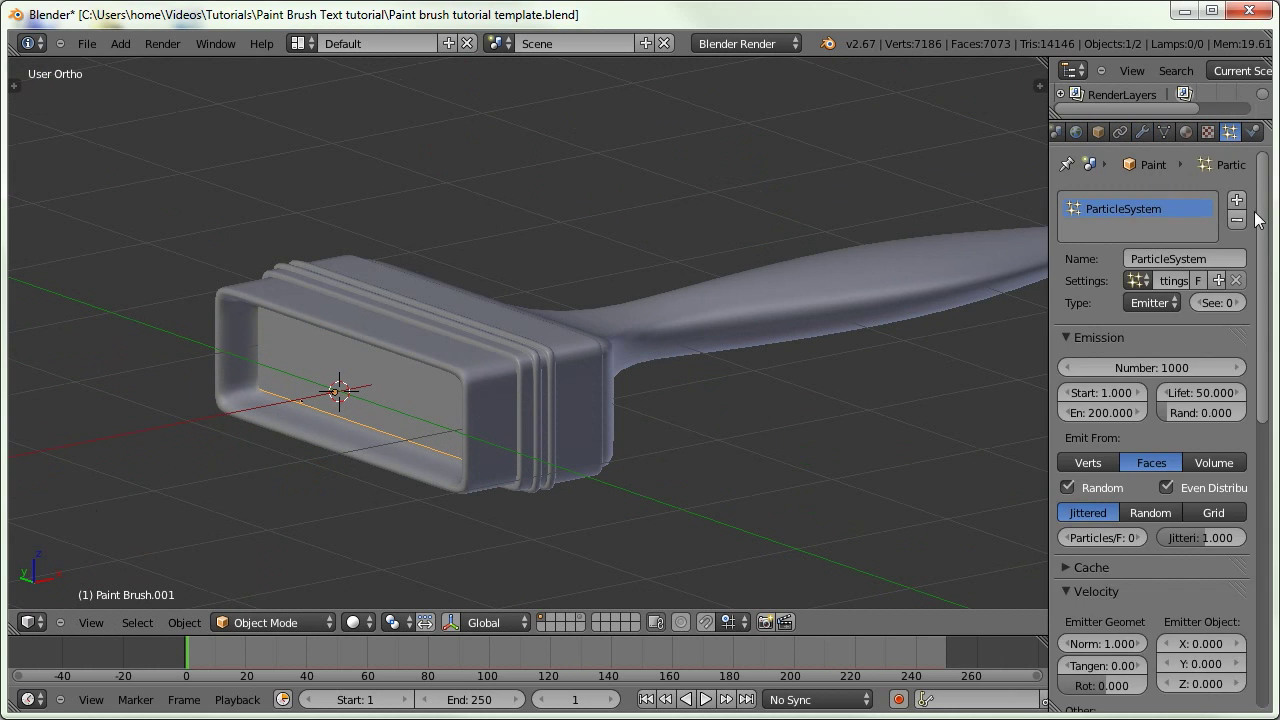
left_click(1127, 303)
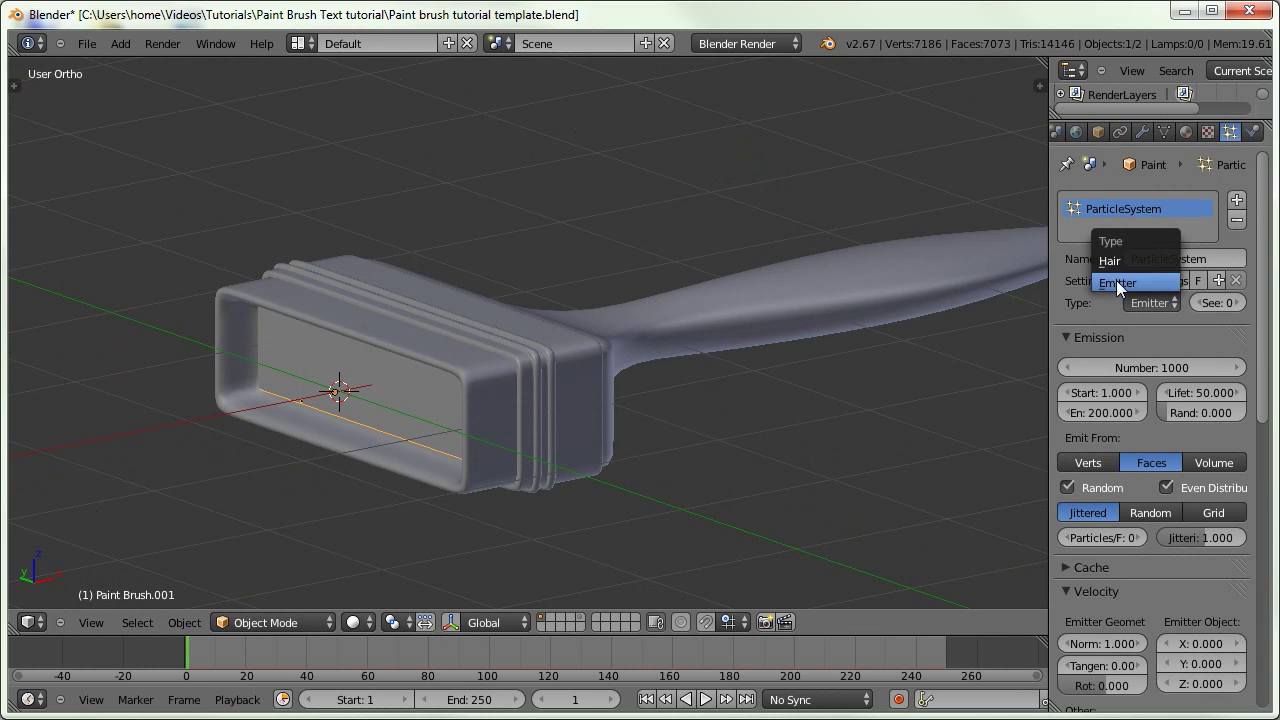
left_click(1109, 261)
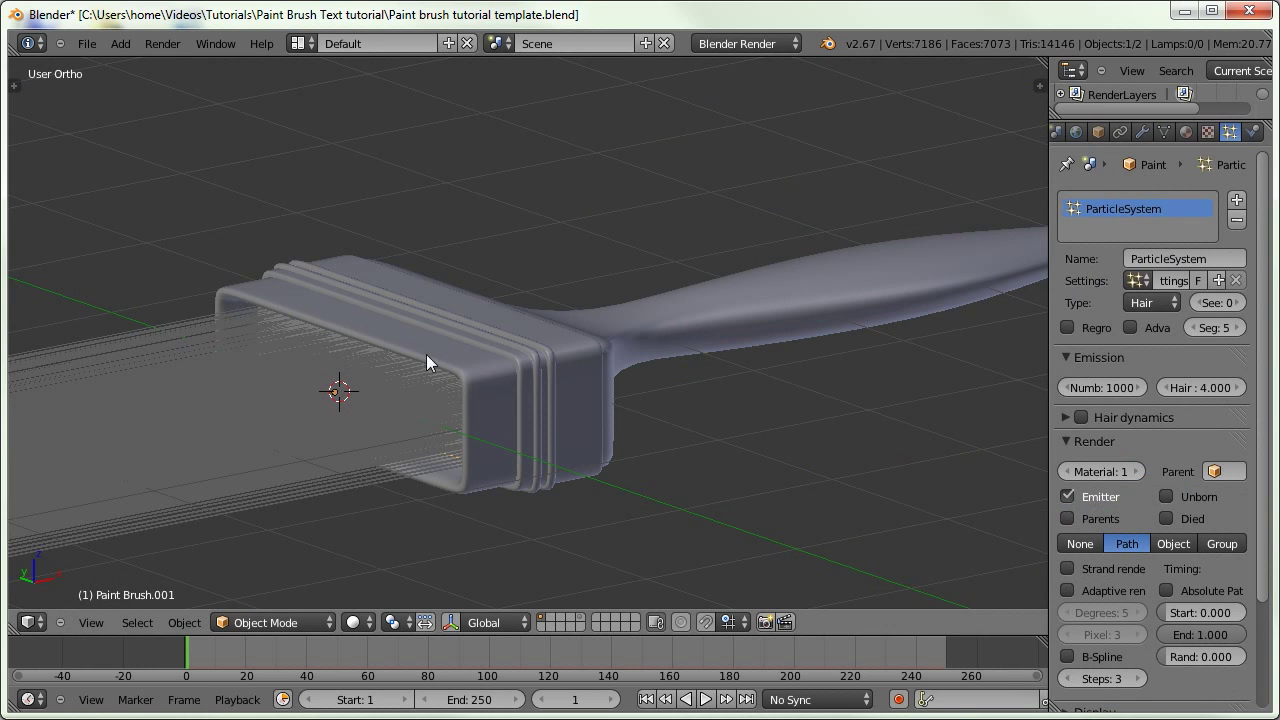
Enable the advanced hair settings and set the number of emitted hairs to 2000
middle_click_drag(426, 354, 371, 447)
scroll(368, 370, "down", 4)
mouse_move(366, 300)
middle_mouse_down()
mouse_move(533, 307)
mouse_move(536, 215)
mouse_move(457, 237)
mouse_move(466, 471)
mouse_move(471, 451)
middle_mouse_up()
scroll(588, 442, "up", 3)
mouse_move(588, 442)
middle_mouse_down("shift")
mouse_move(474, 429)
mouse_move(494, 434)
middle_mouse_up("shift")
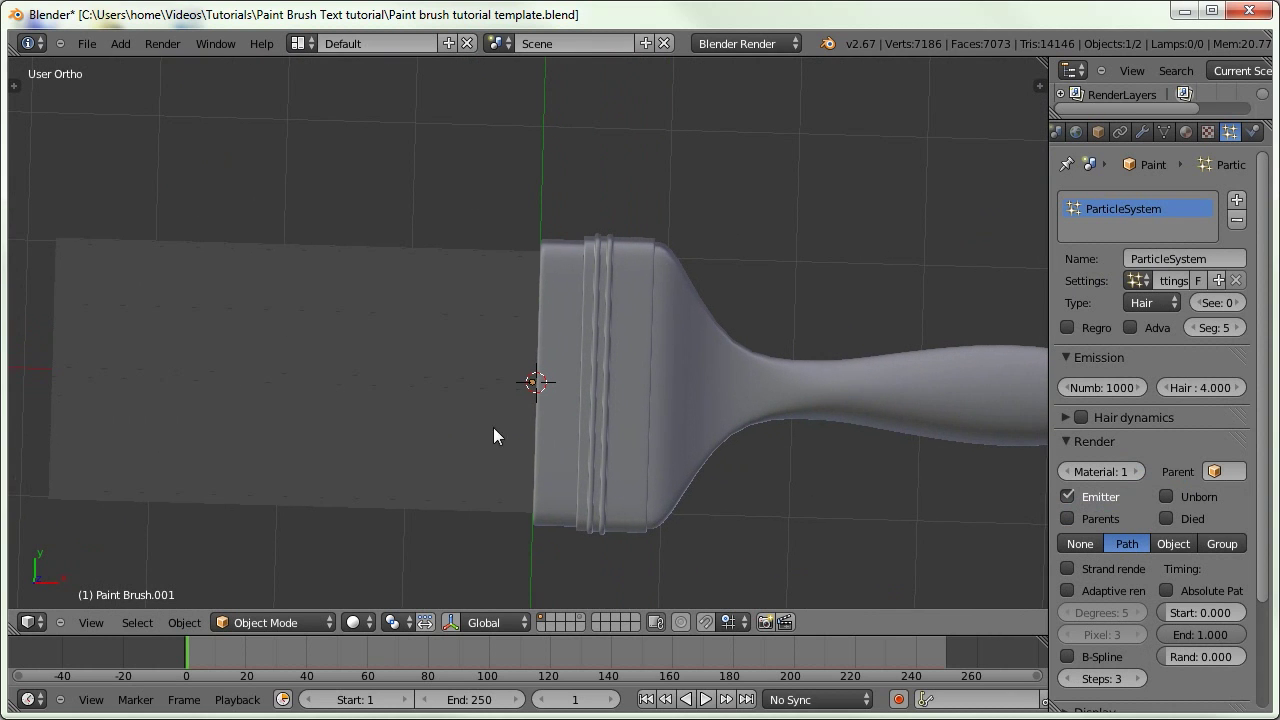
left_click(1131, 326)
left_click(1155, 389)
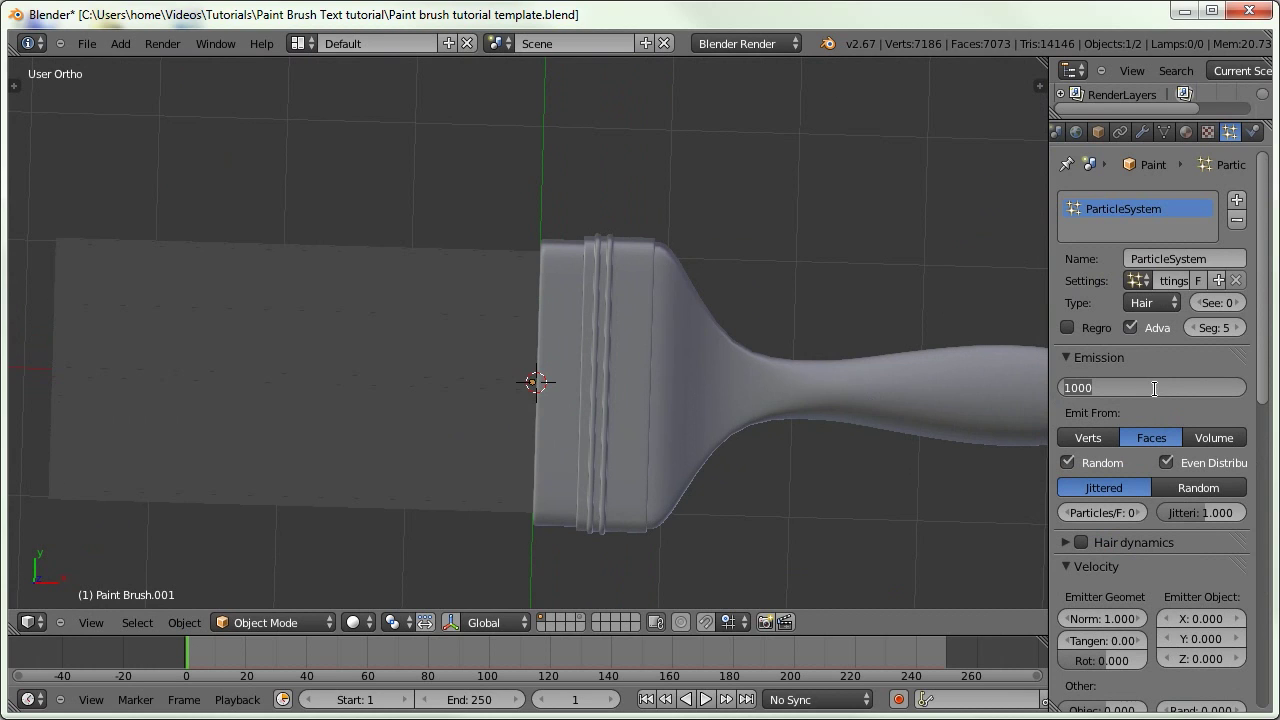
type("2000")
key("Return")
Shorten the bristles by setting the particle system's normal velocity to 0.6
scroll(1104, 371, "down", 5)
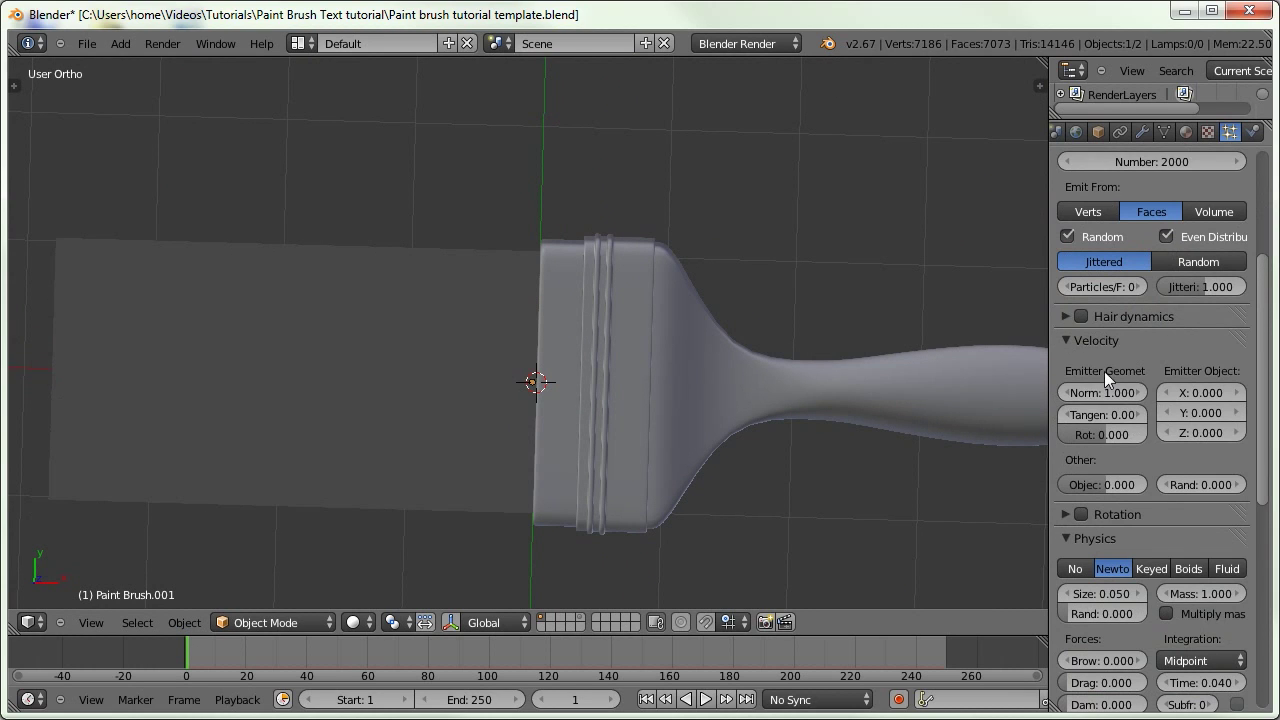
mouse_move(855, 394)
middle_mouse_down()
mouse_move(727, 302)
mouse_move(608, 271)
mouse_move(646, 397)
middle_mouse_up()
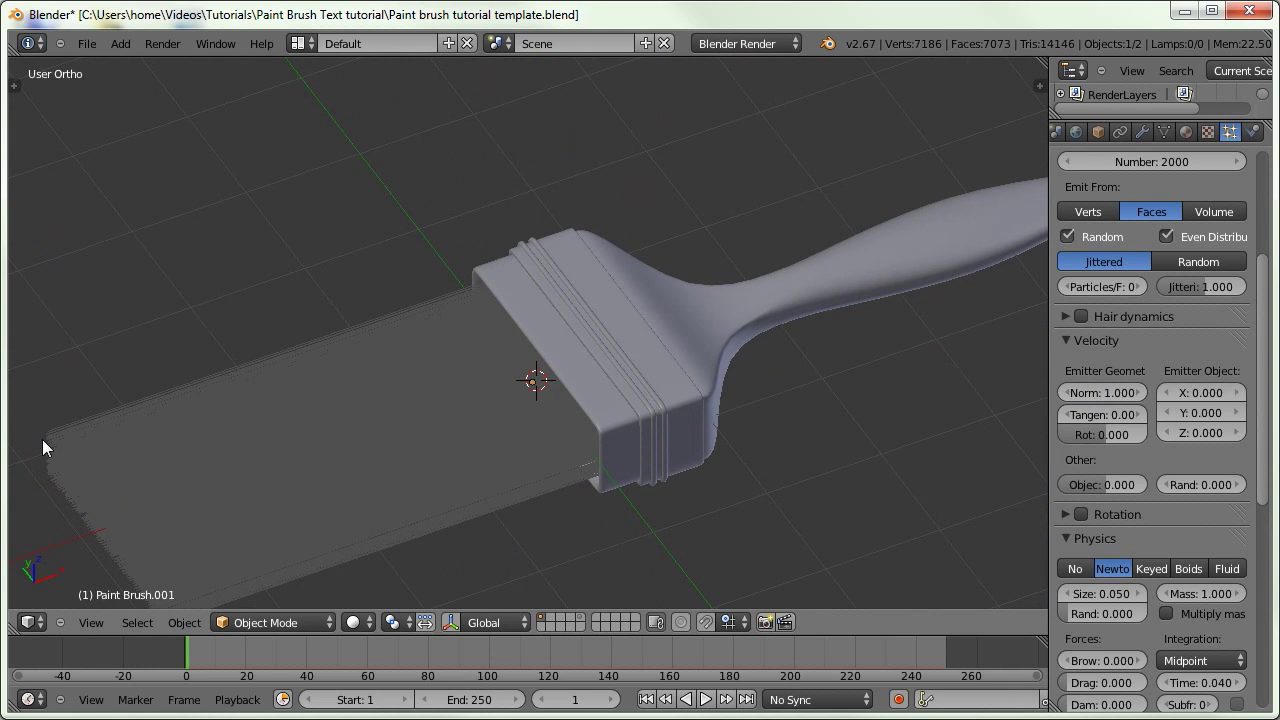
middle_click_drag(567, 272, 537, 310)
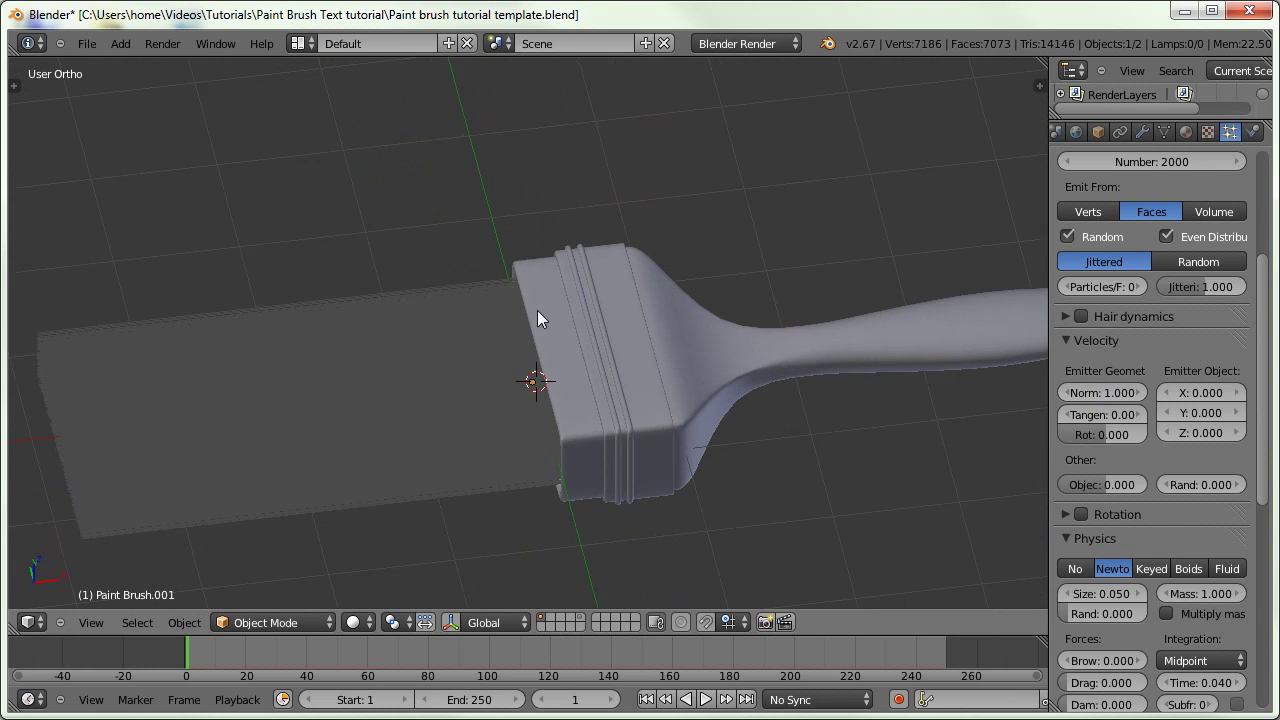
left_click_drag(1112, 392, 1094, 395)
left_click_drag(835, 424, 767, 444)
left_click(1102, 392)
key("BackSpace")
key("BackSpace")
key("Return")
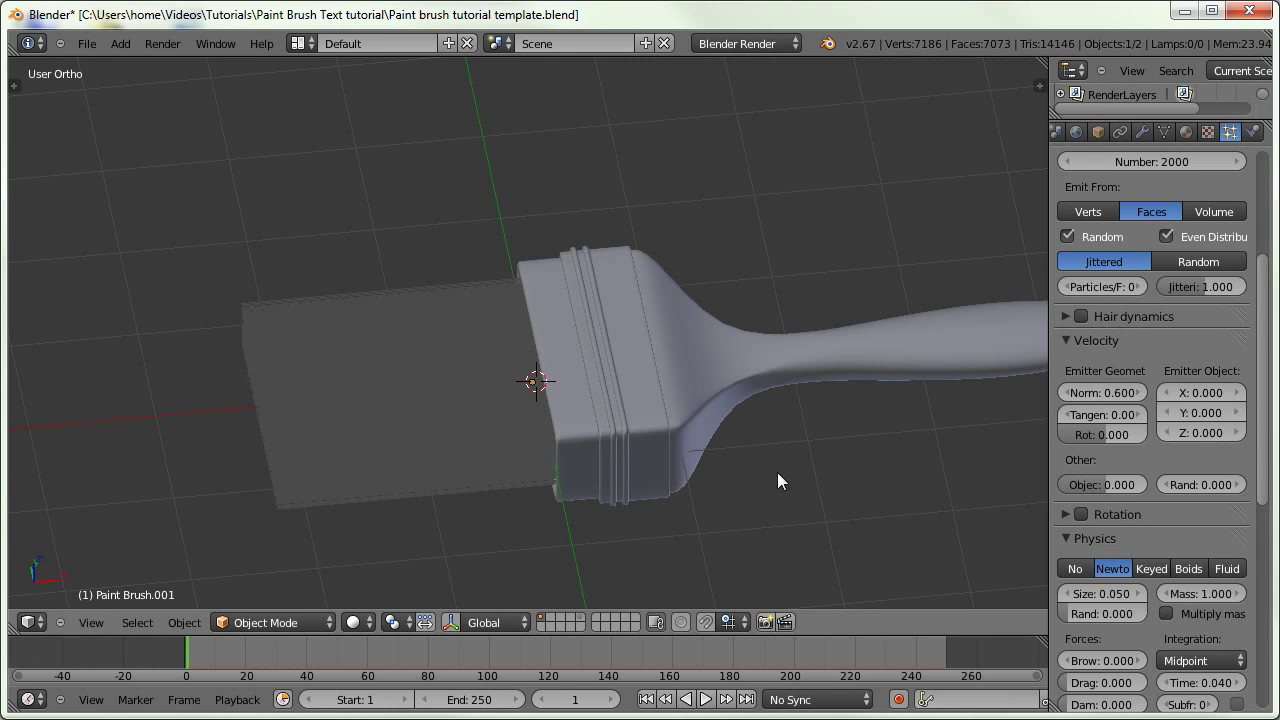
Set the particle system's random velocity to 0.05 to make the bristles uneven
mouse_move(899, 423)
middle_mouse_down()
mouse_move(582, 388)
mouse_move(584, 404)
middle_mouse_up()
left_click_drag(1201, 483, 1205, 485)
left_click(1205, 483)
type("0.05")
key("Return")
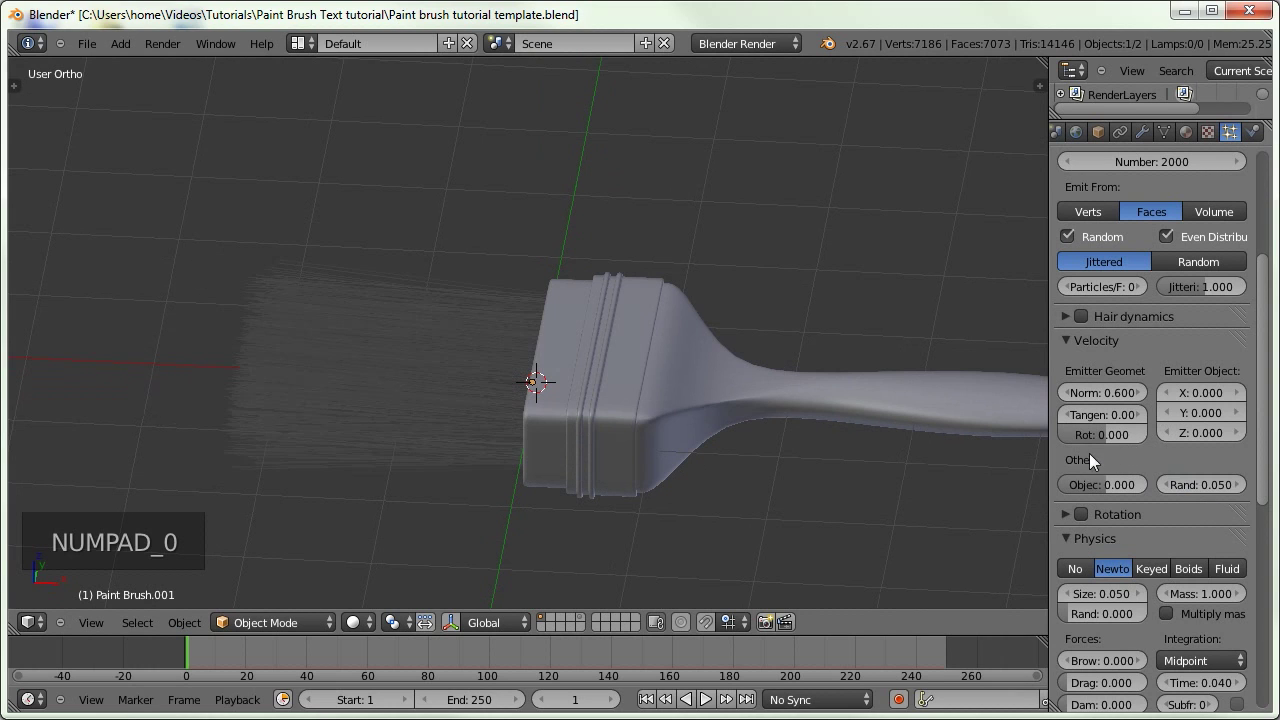
Switch to the top view framed on the brush and add a single-bone armature at the base of the bristles
mouse_move(573, 313)
middle_mouse_down()
mouse_move(556, 418)
mouse_move(561, 245)
mouse_move(705, 321)
mouse_move(674, 360)
mouse_move(577, 344)
mouse_move(620, 362)
middle_mouse_up()
scroll(1091, 500, "up", 6)
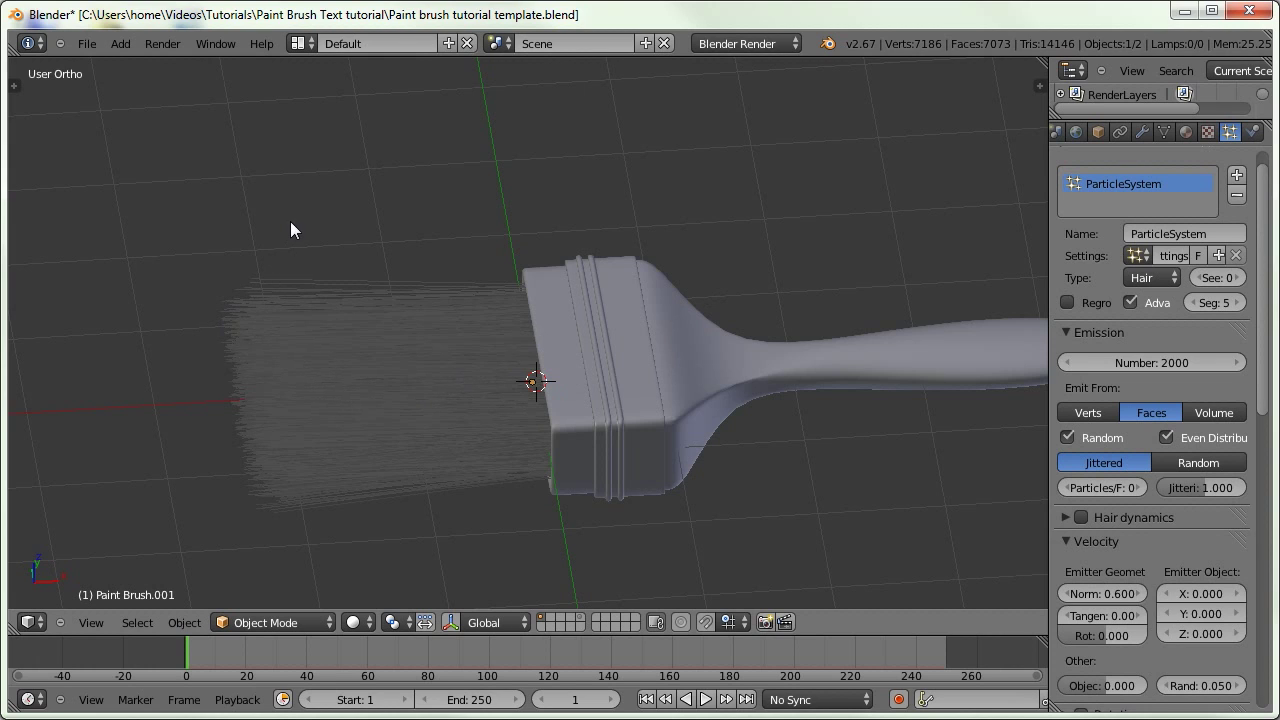
key("n")
key("n")
middle_click_drag(290, 221, 580, 297)
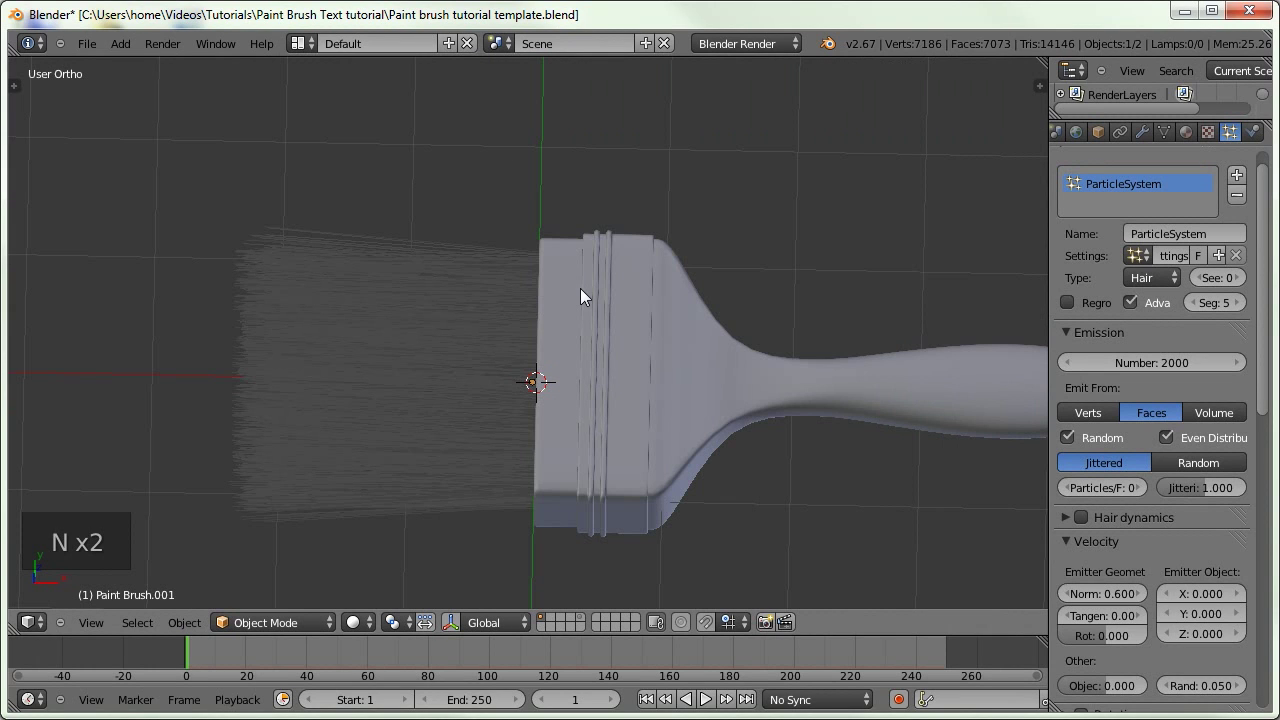
key("KP_7")
key("KP_Decimal")
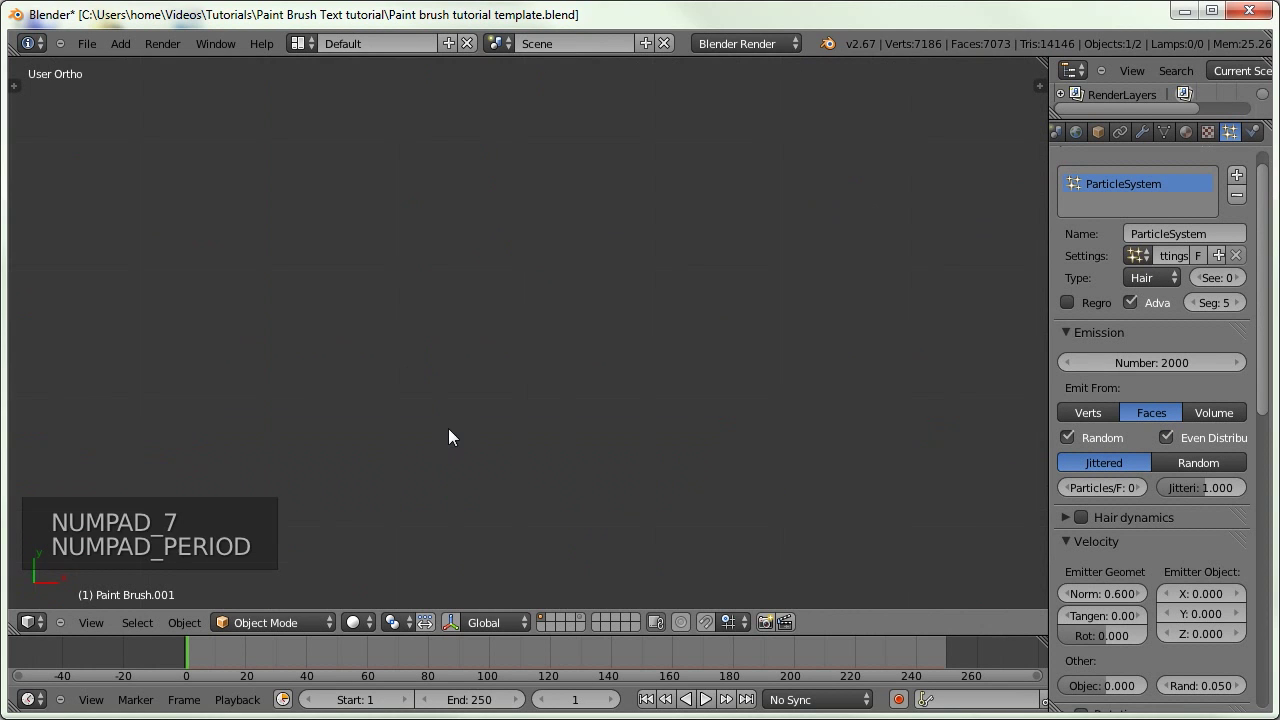
key("shift+a")
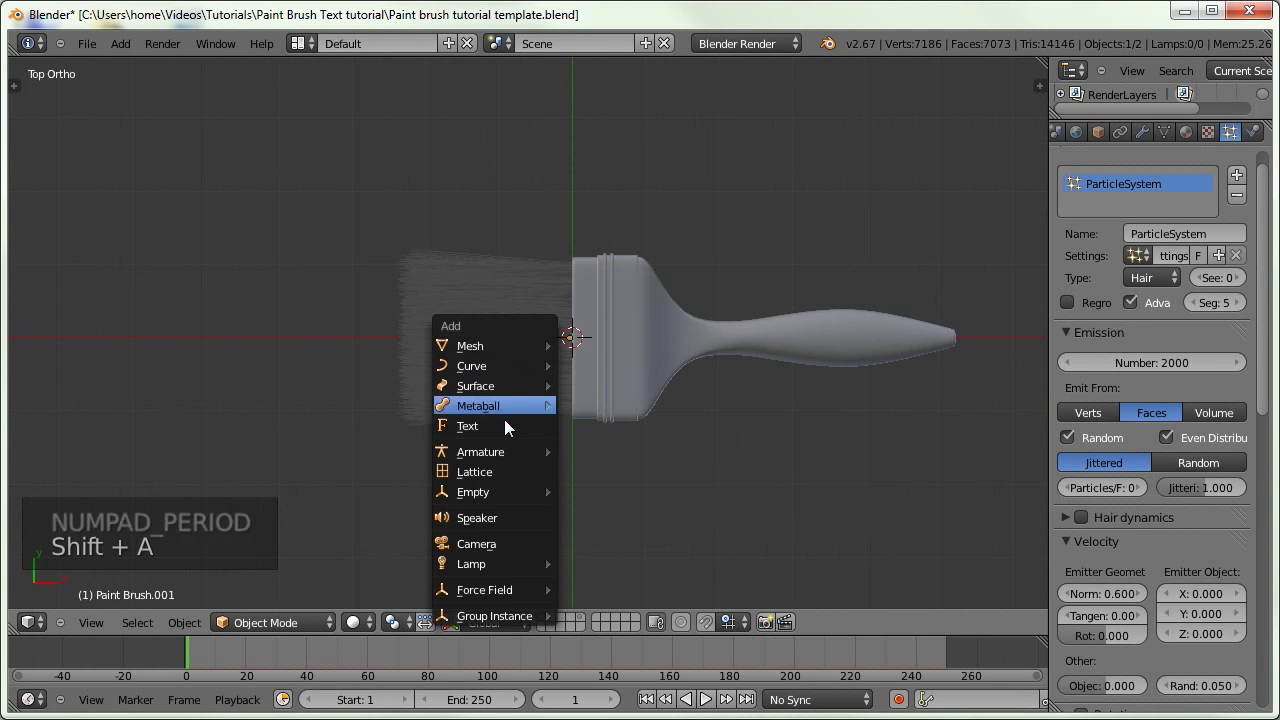
mouse_move(501, 453)
left_click(602, 455)
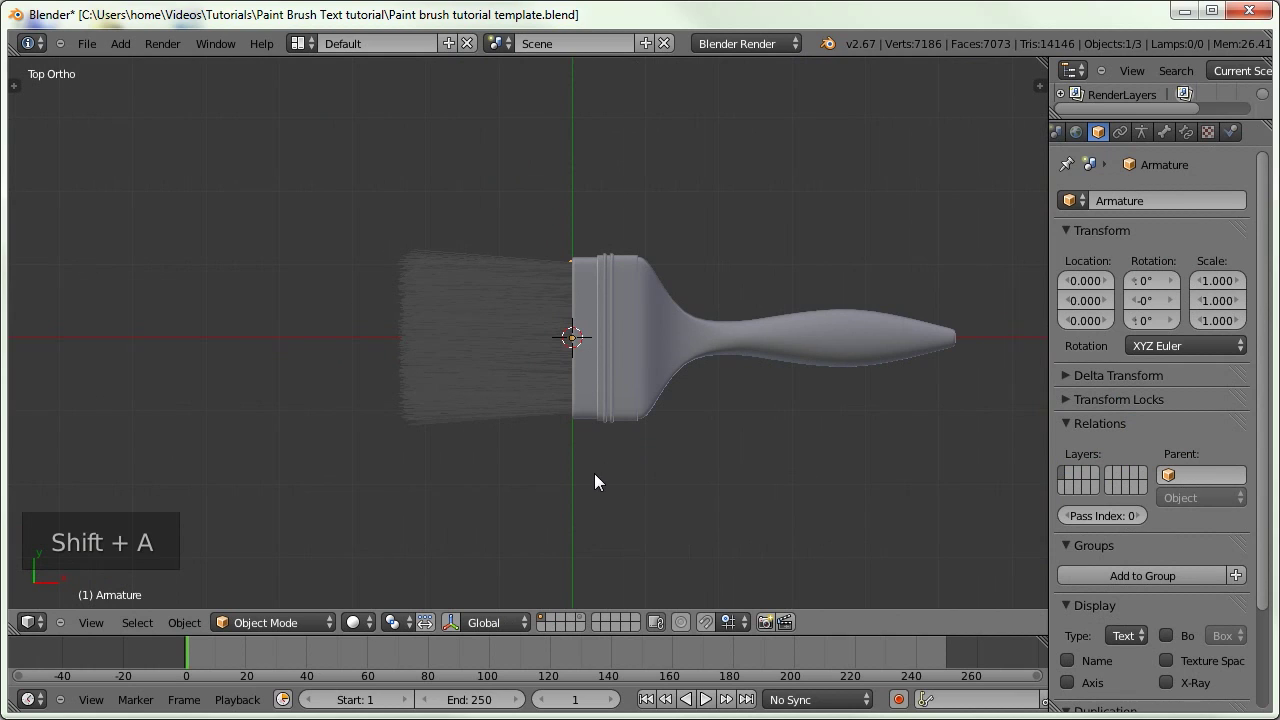
Turn on X-Ray display for the armature and rotate it by -90 degrees so the bone points along the bristles
scroll(1090, 499, "down", 3)
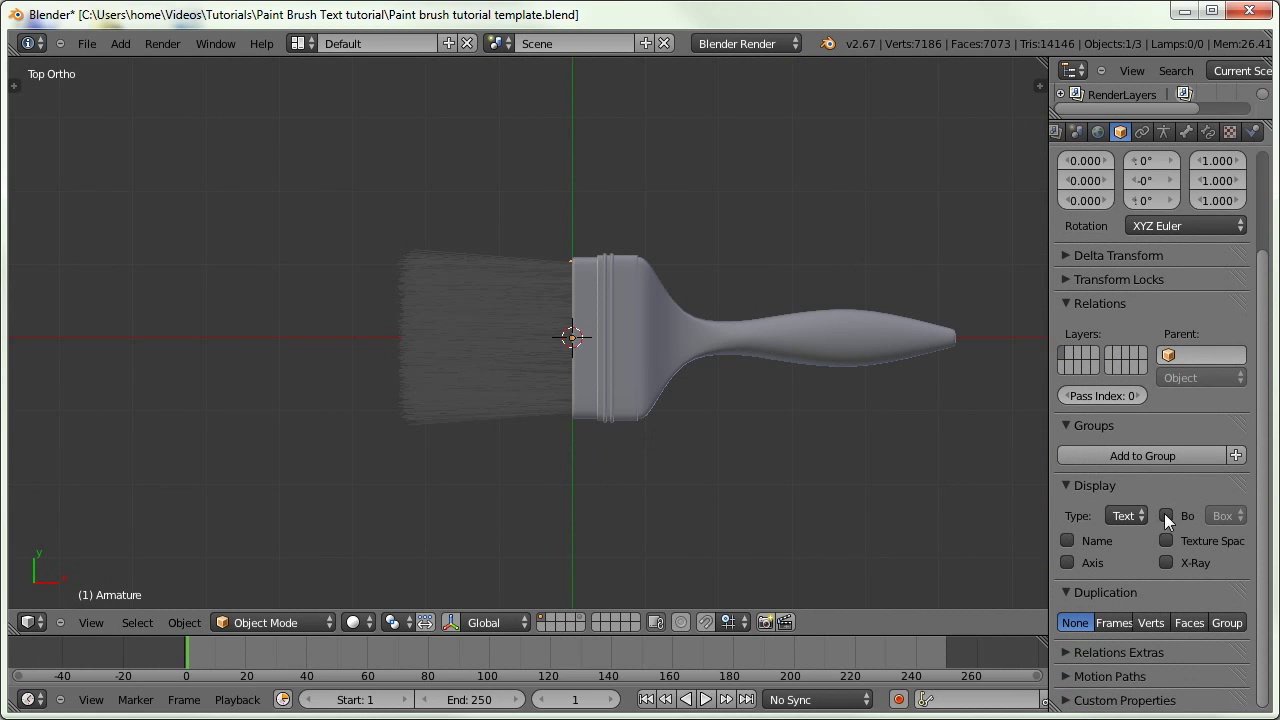
left_click(1166, 562)
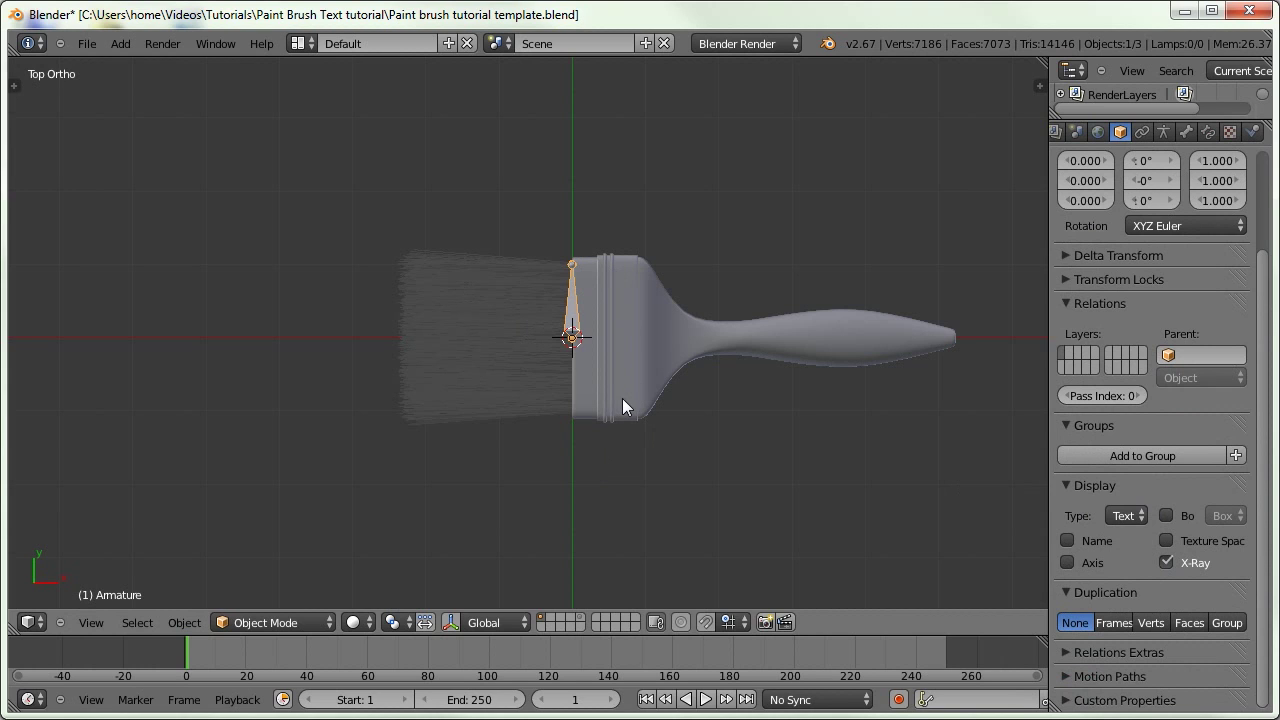
type("r-90")
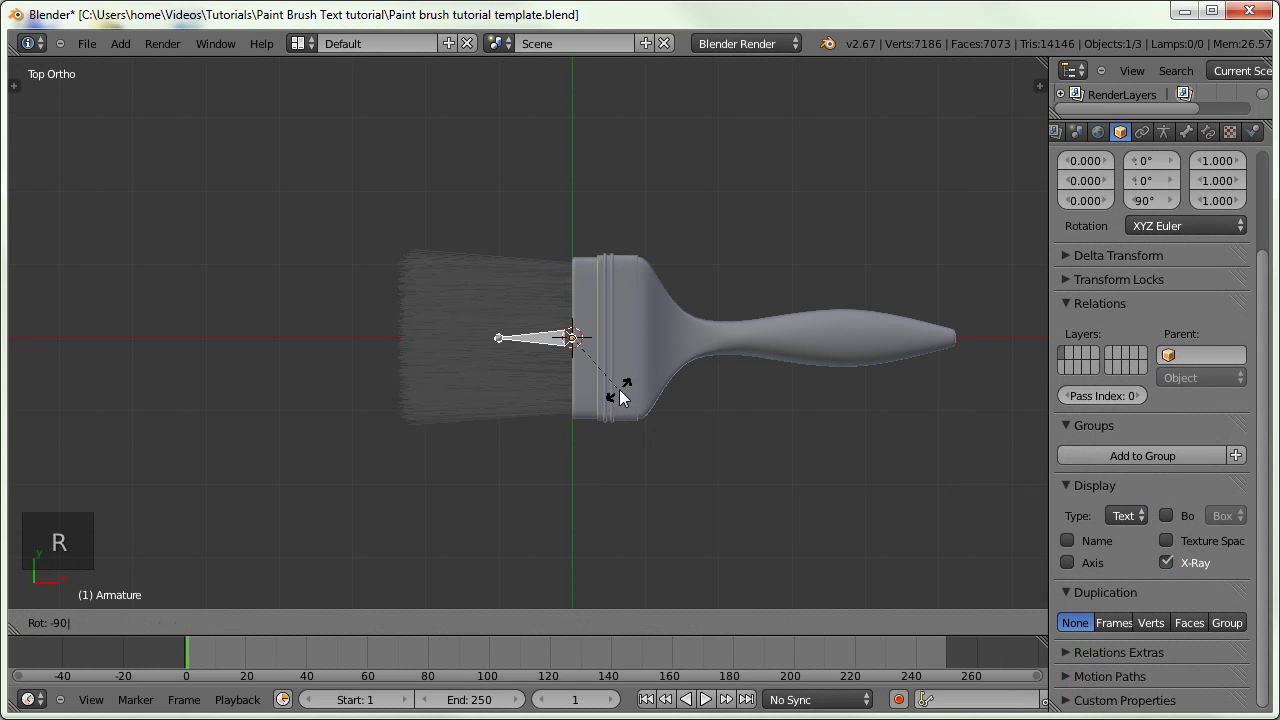
left_click(621, 391)
Extrude a second bone from the first bone's tip to near the bristle ends and shift the joint between them along X
scroll(540, 400, "up", 2)
key("Tab")
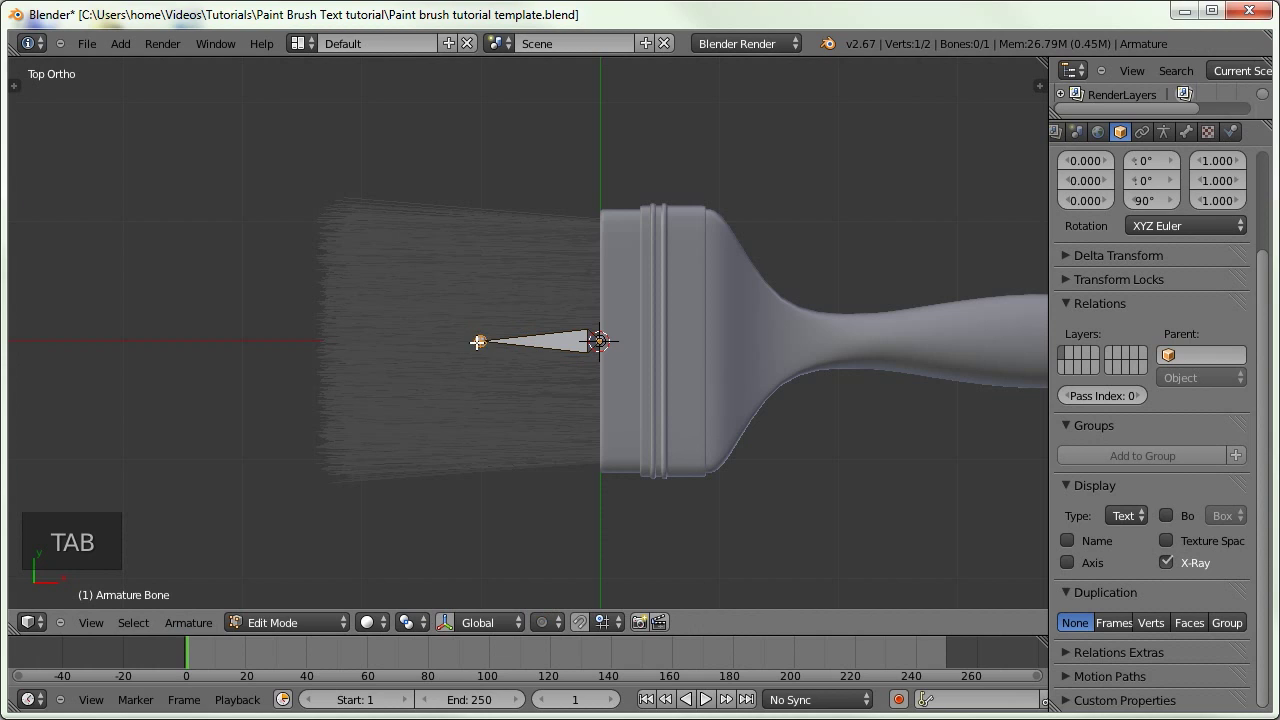
key("e")
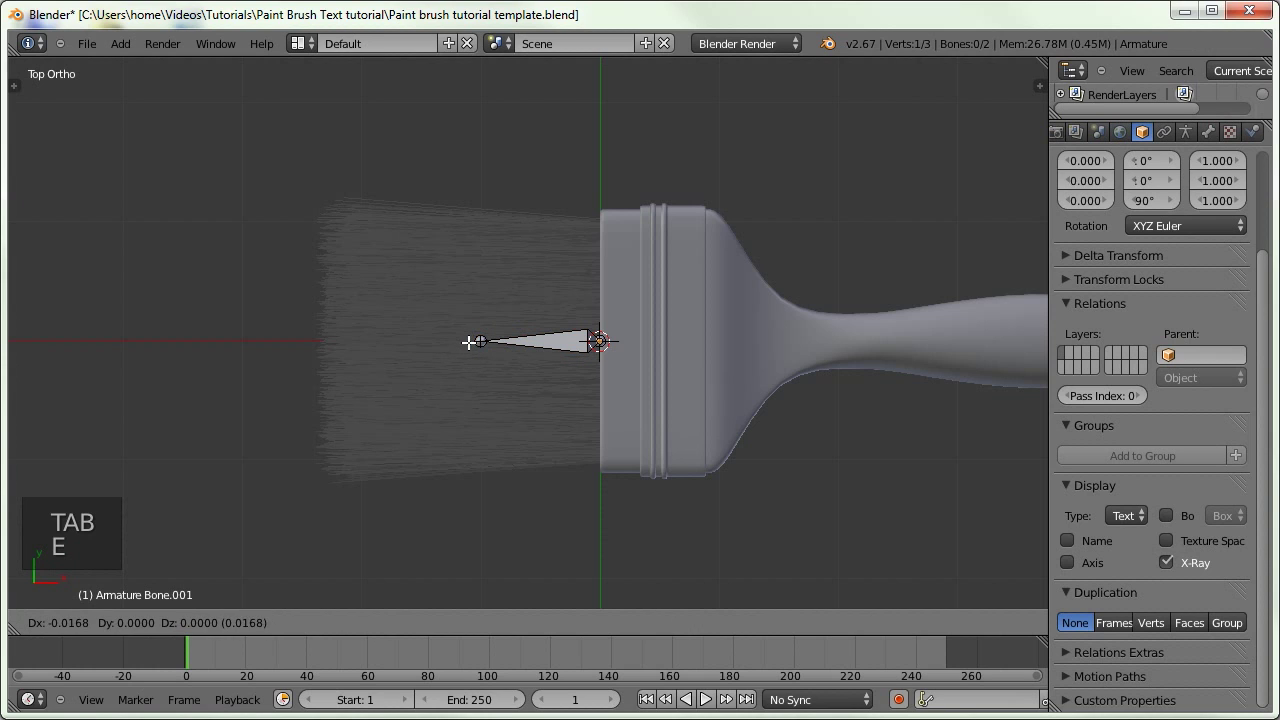
left_click(323, 383)
right_click(483, 343)
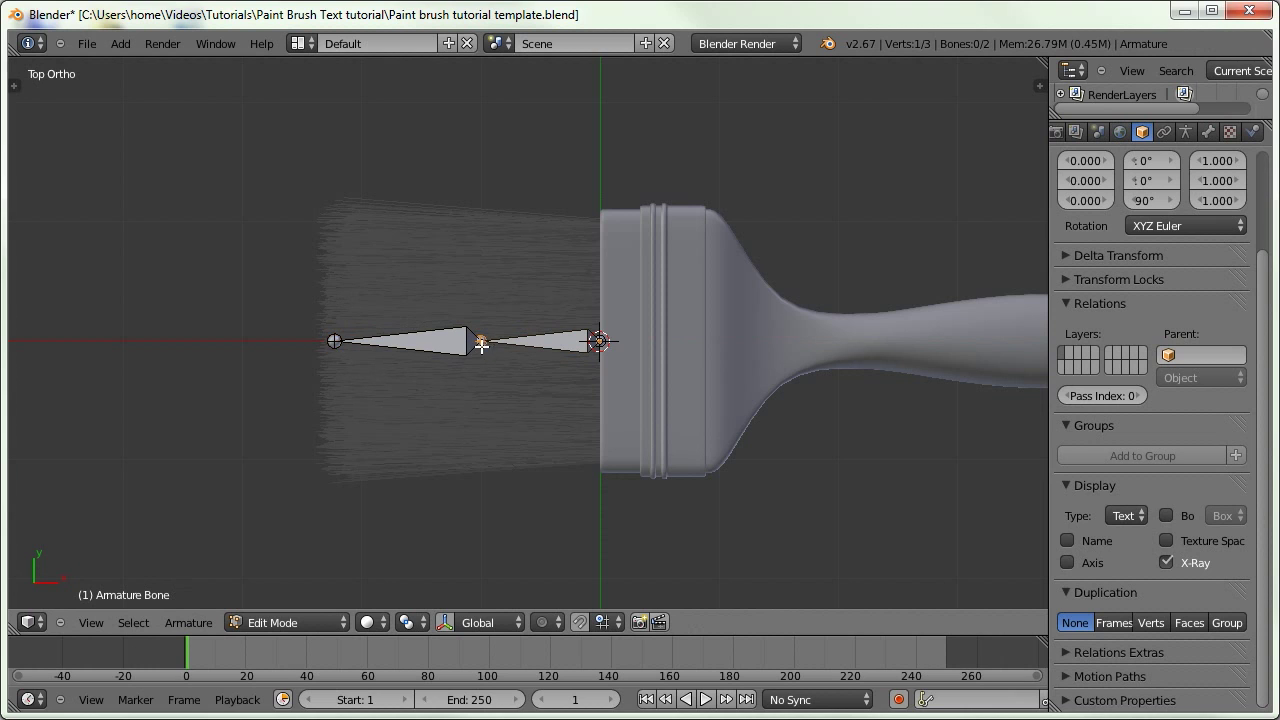
key("g")
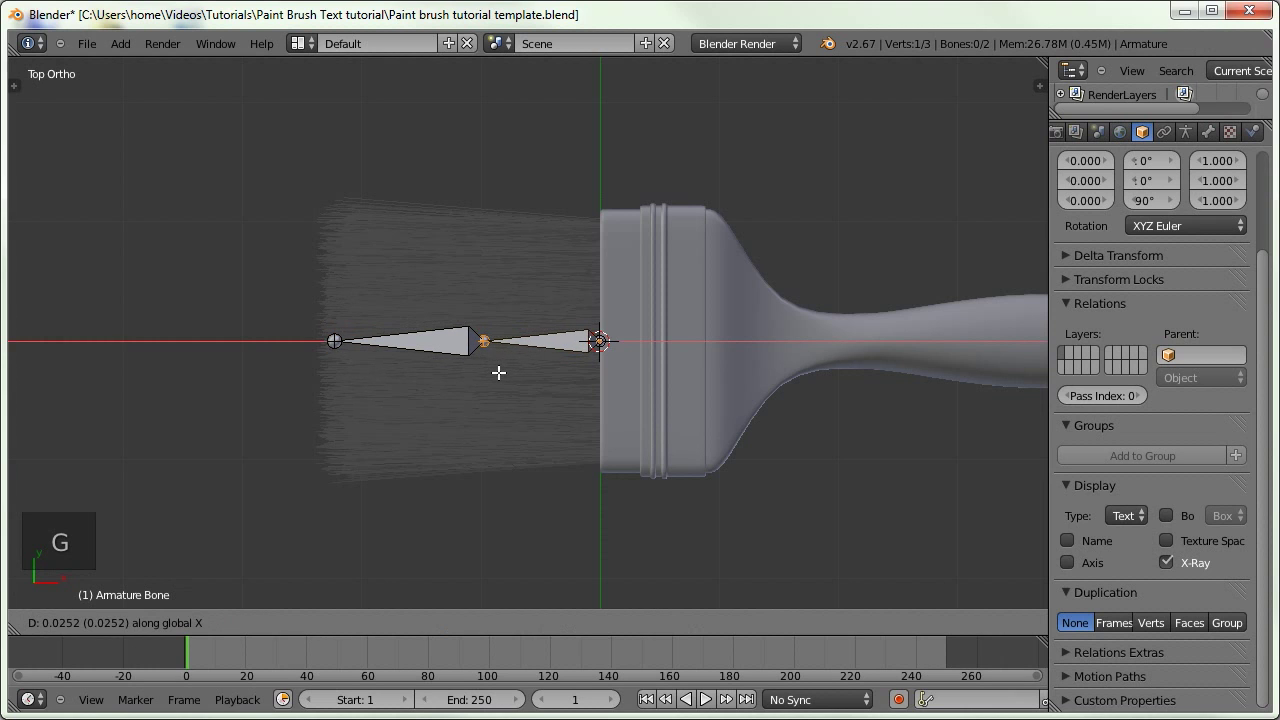
left_click(500, 371)
Rename the outer bone near the bristle ends as Tip
middle_click_drag(500, 371, 463, 374)
right_click(455, 360)
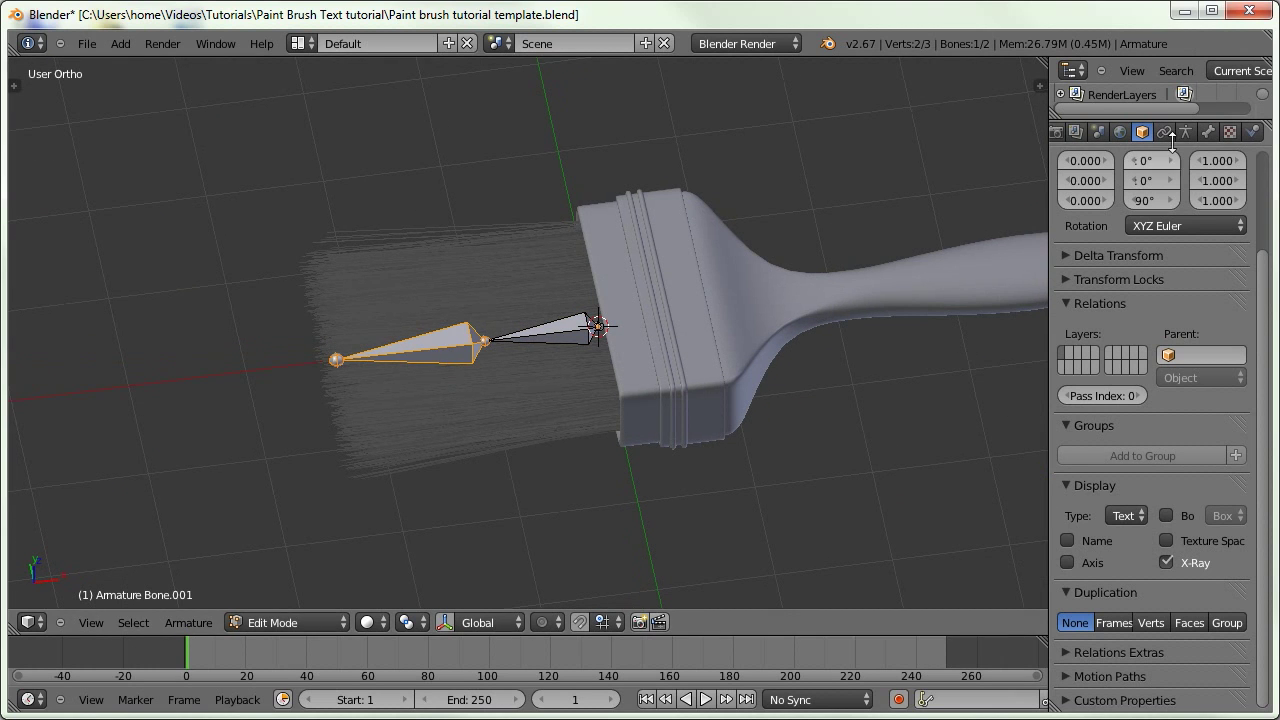
left_click(1208, 131)
left_click(1160, 205)
type("Tip")
key("Return")
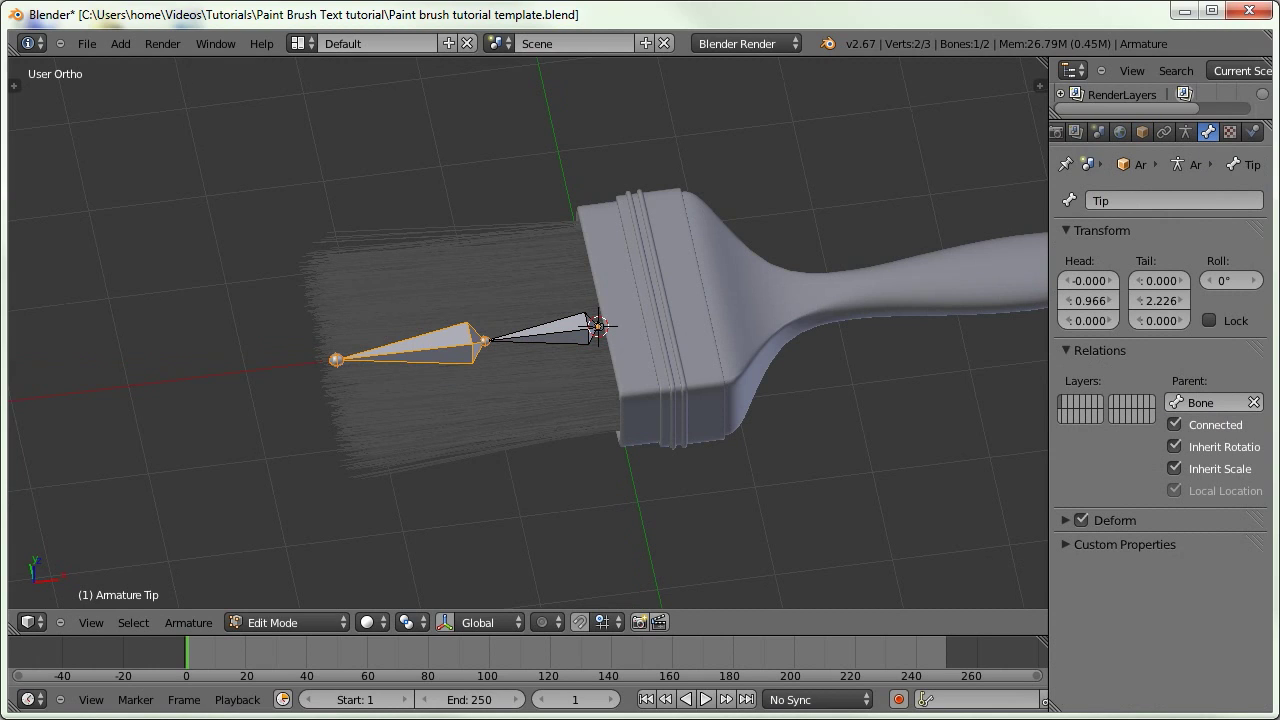
Switch the armature from Edit Mode to Pose Mode and return it to Object Mode
mouse_move(500, 224)
middle_mouse_down()
mouse_move(558, 391)
mouse_move(560, 380)
middle_mouse_up()
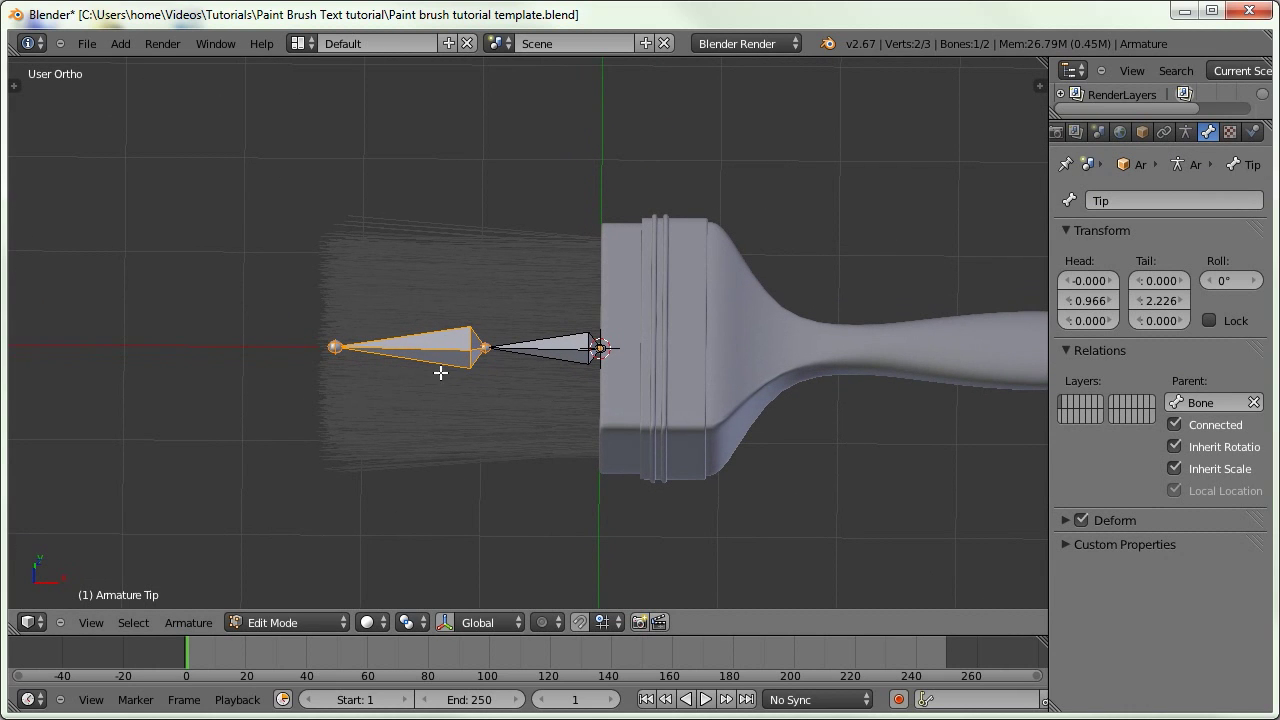
key("ctrl+Tab")
left_click(255, 622)
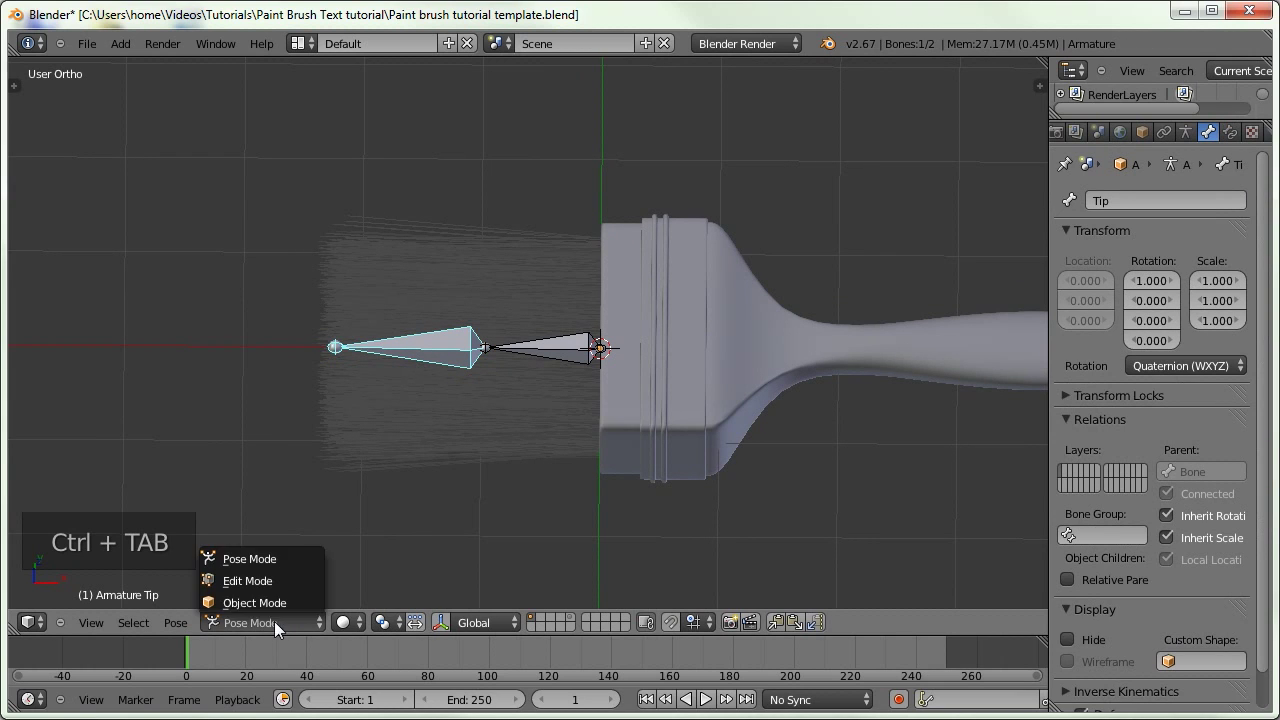
left_click(245, 602)
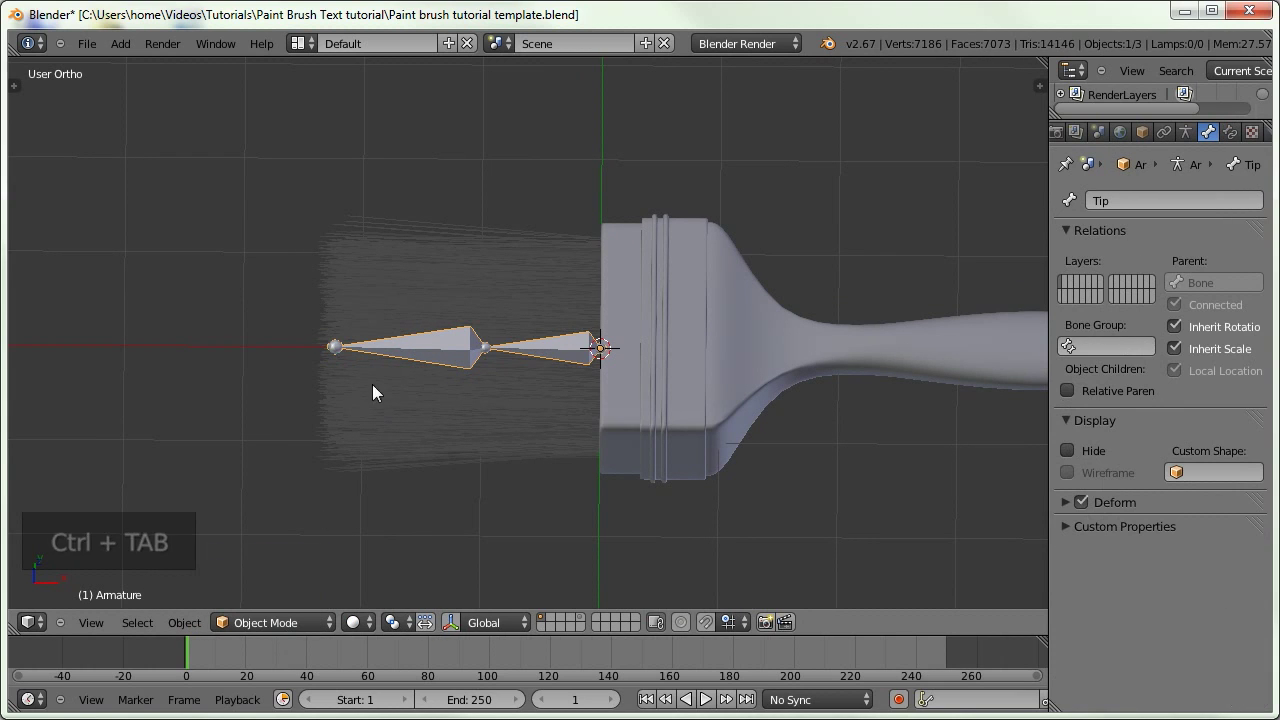
Add an Inverse Kinematics constraint to the Tip bone in Pose Mode
key("ctrl+Tab")
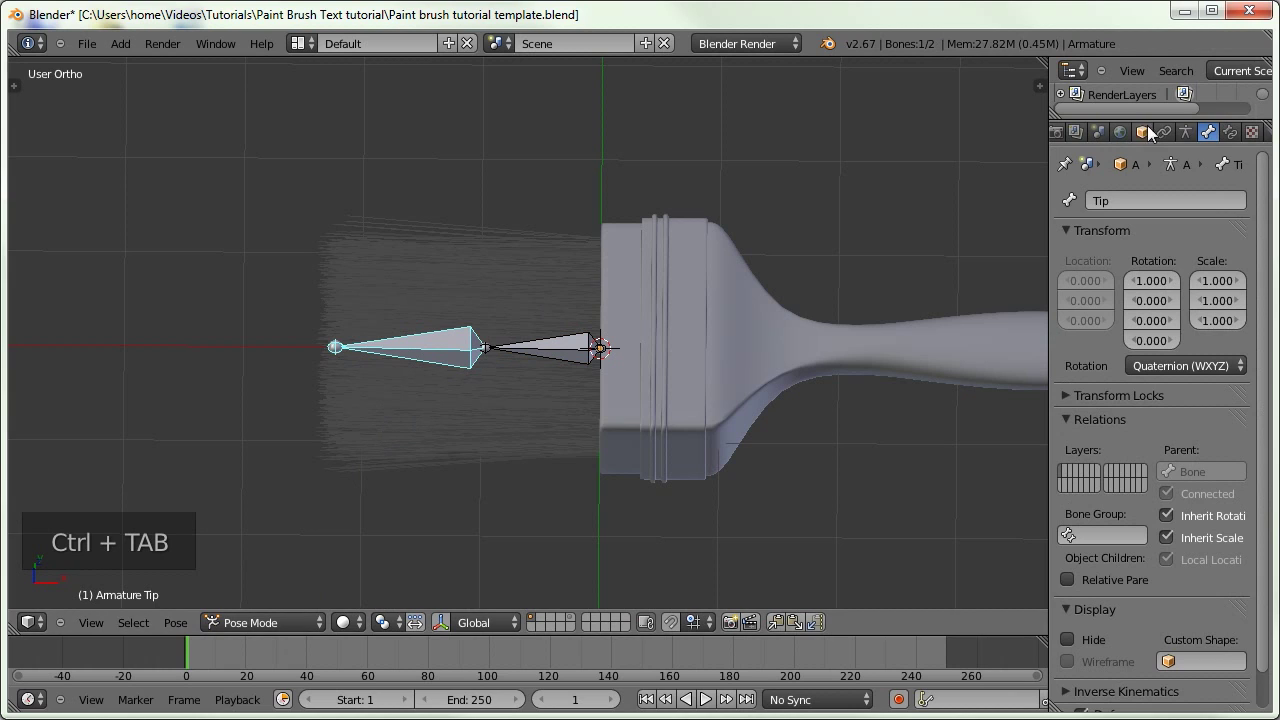
left_click(1230, 131)
left_click(1095, 199)
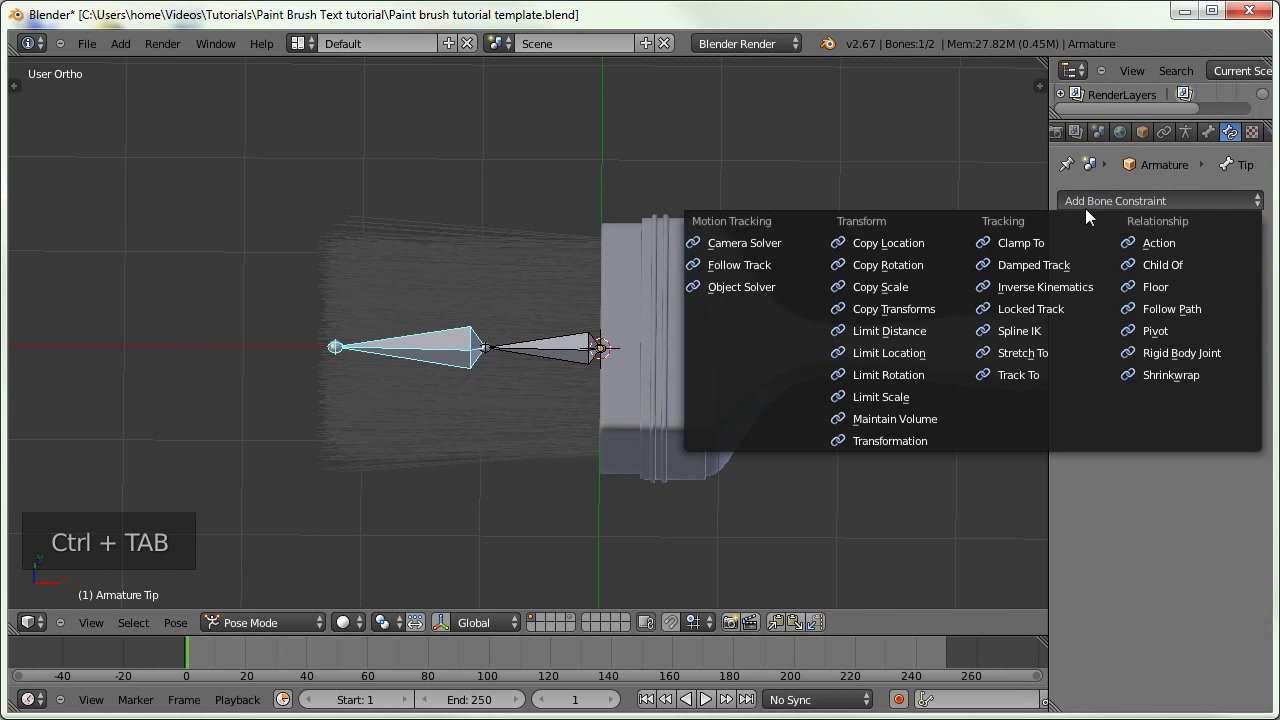
left_click(1121, 200)
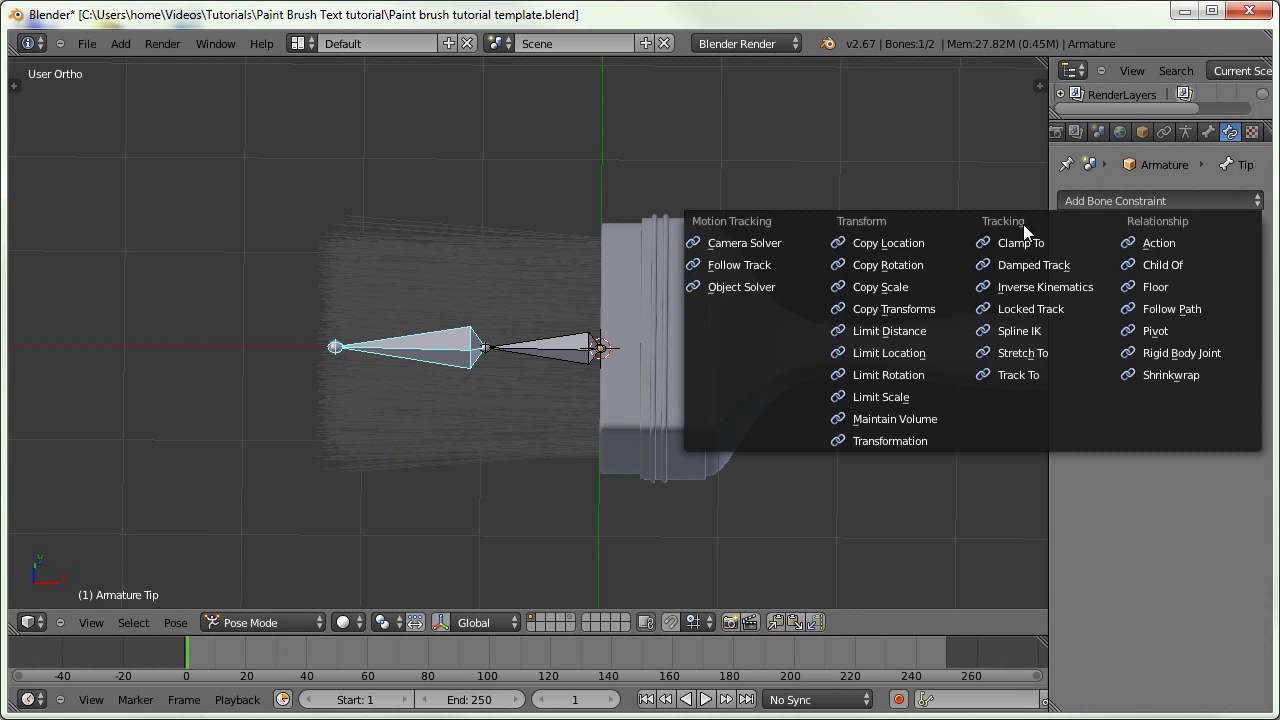
left_click(1022, 287)
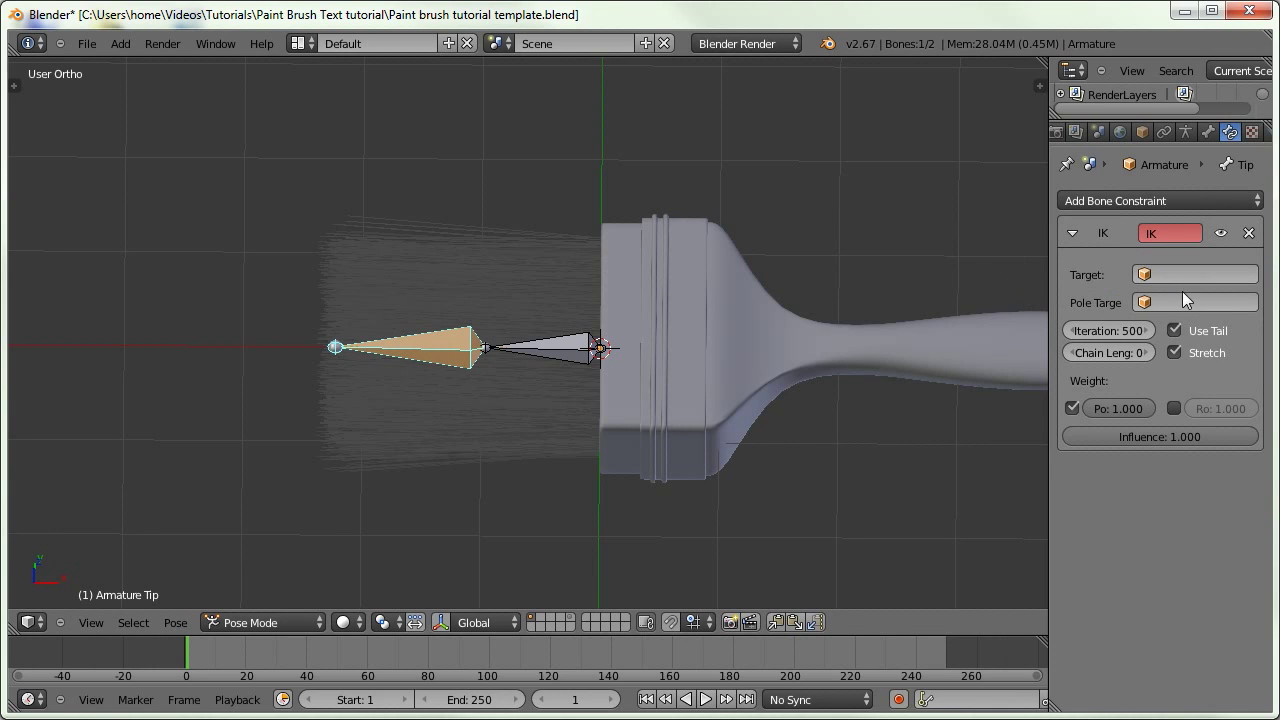
Snap the 3D cursor to the outer end of the Tip bone and add a Plain Axes empty there in Object Mode
key("Tab")
right_click(322, 347)
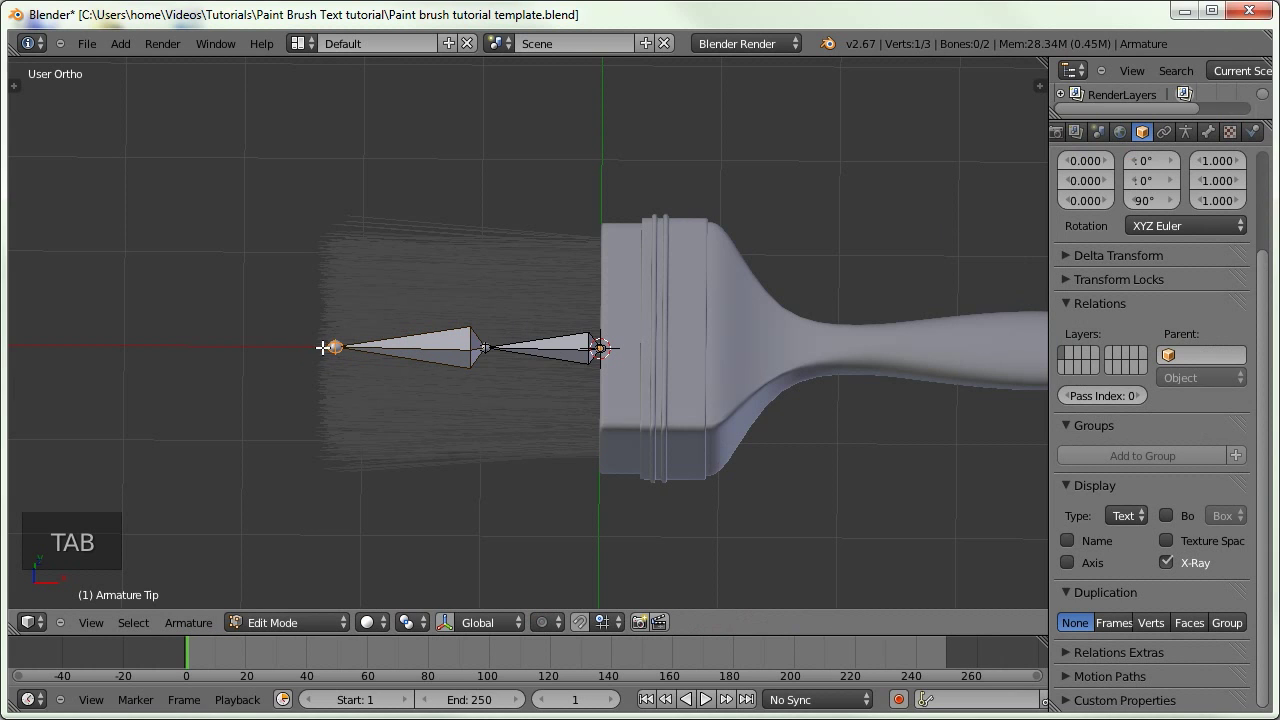
key("shift+s")
left_click(305, 390)
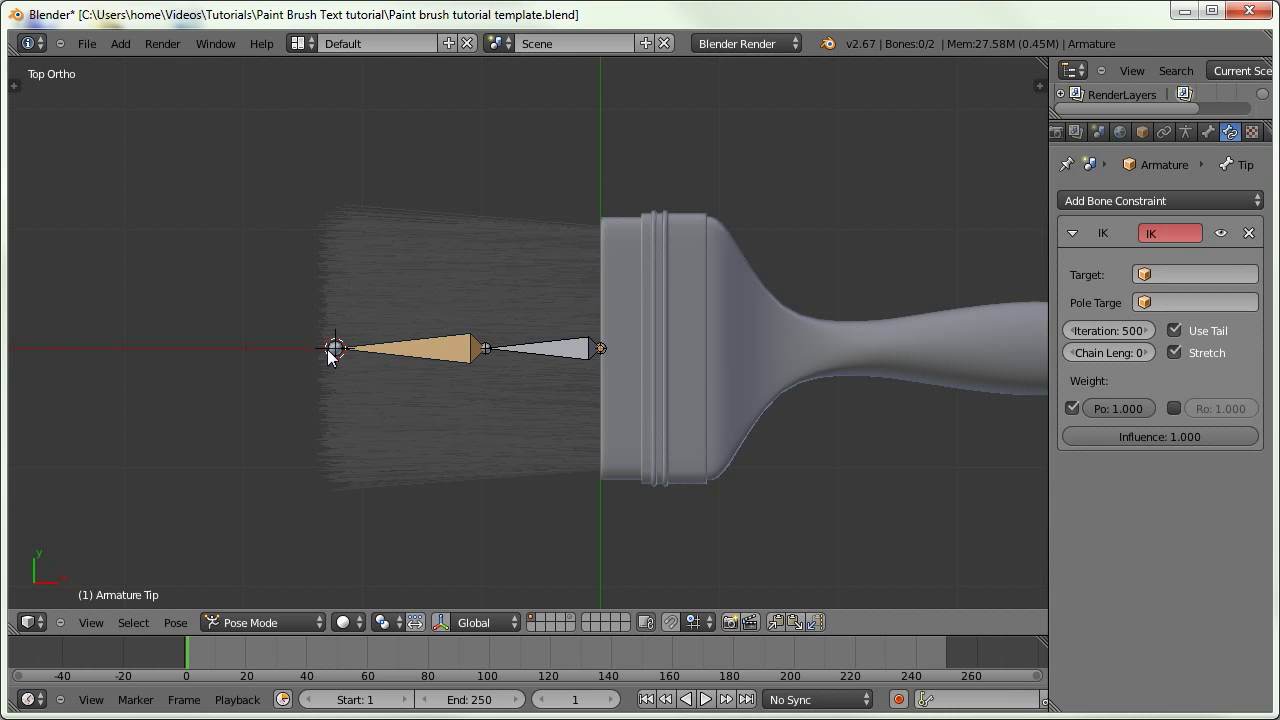
key("ctrl+Tab")
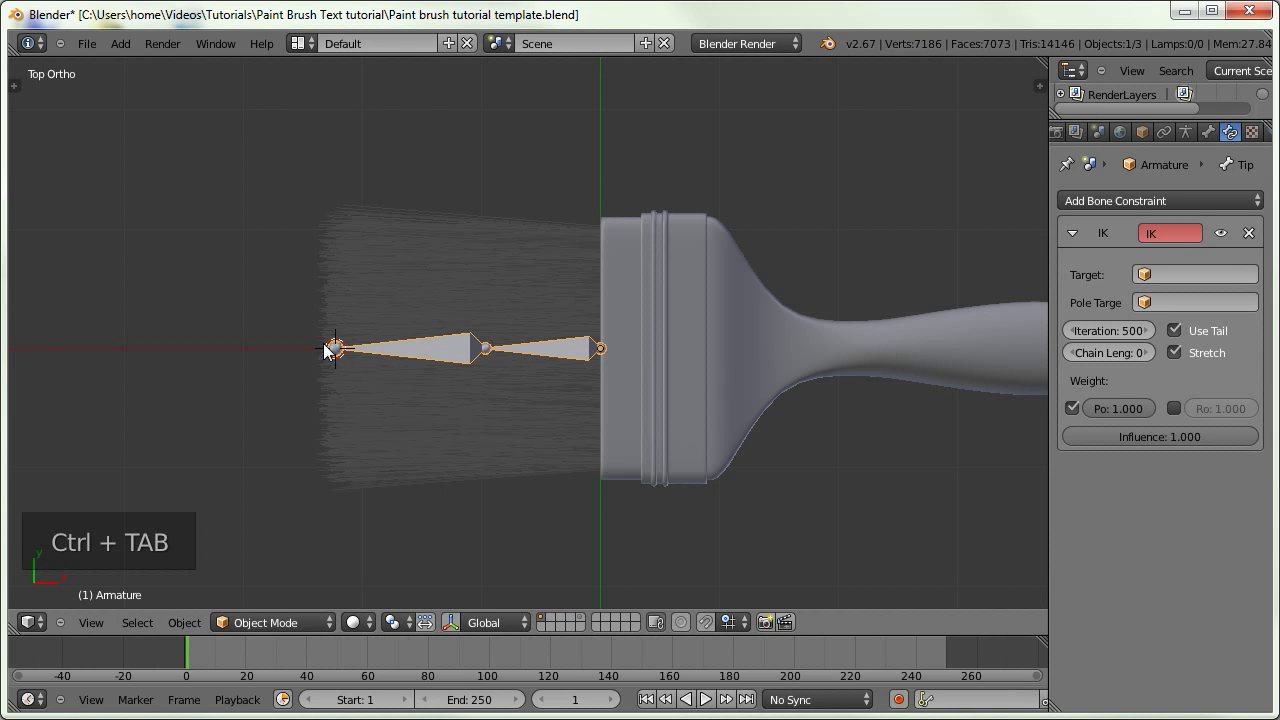
key("shift+a")
mouse_move(300, 382)
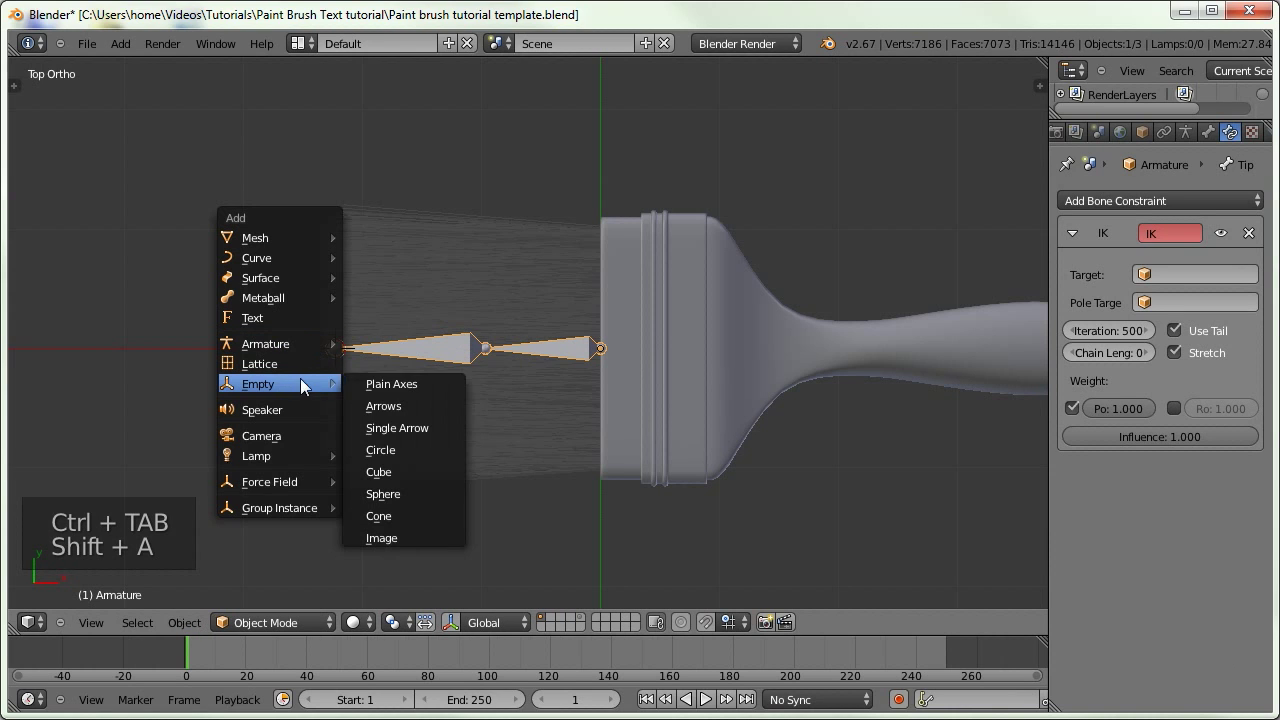
left_click(375, 385)
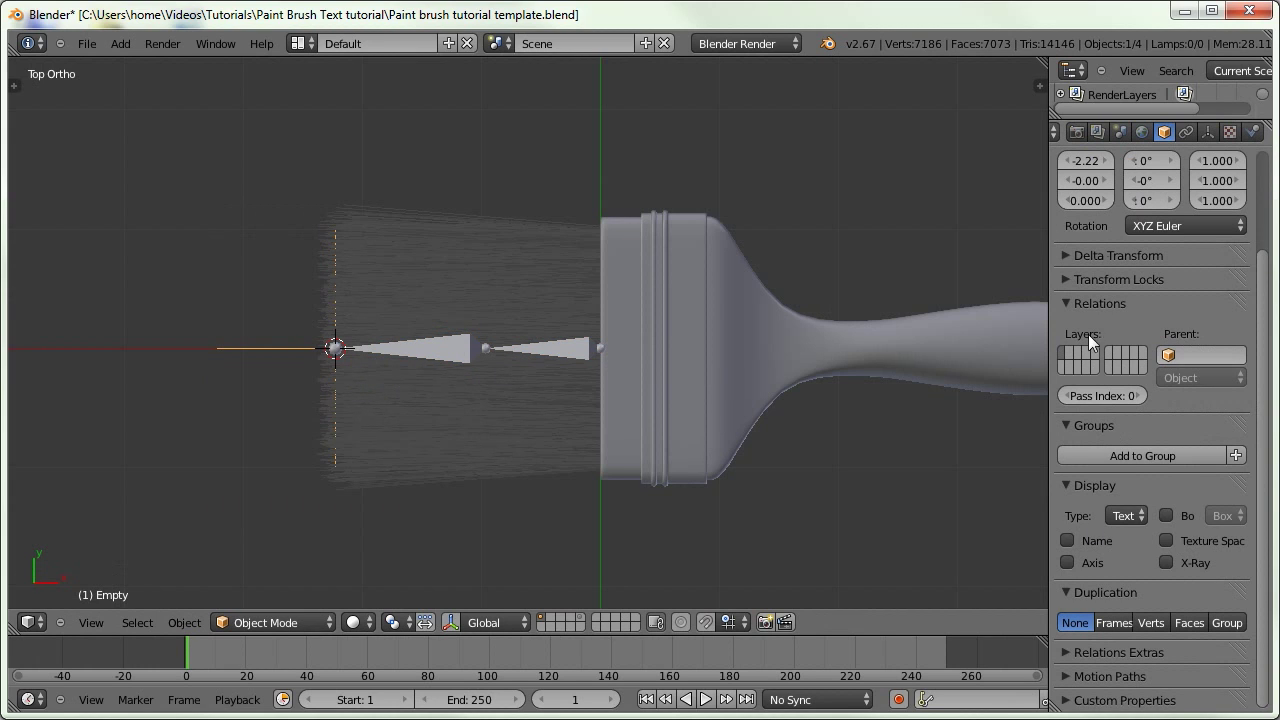
Turn on X-Ray display for the empty and set its display size to 0.62
left_click(1166, 562)
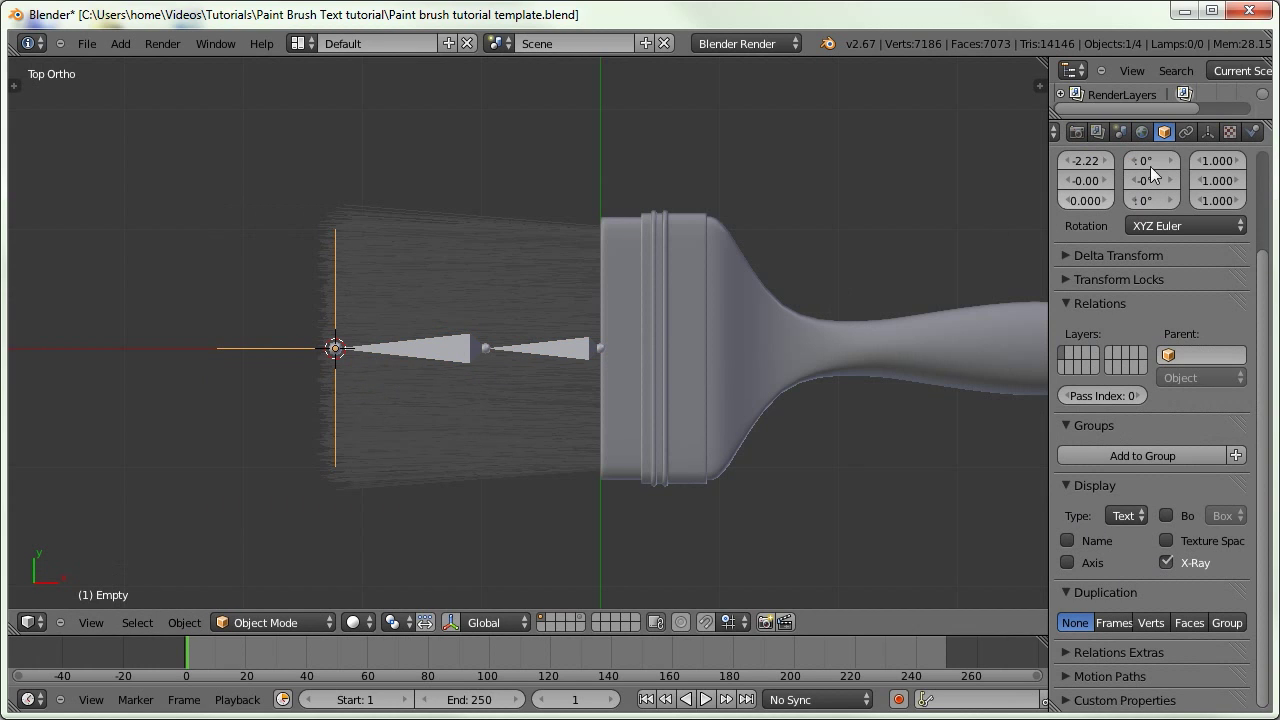
left_click(1208, 131)
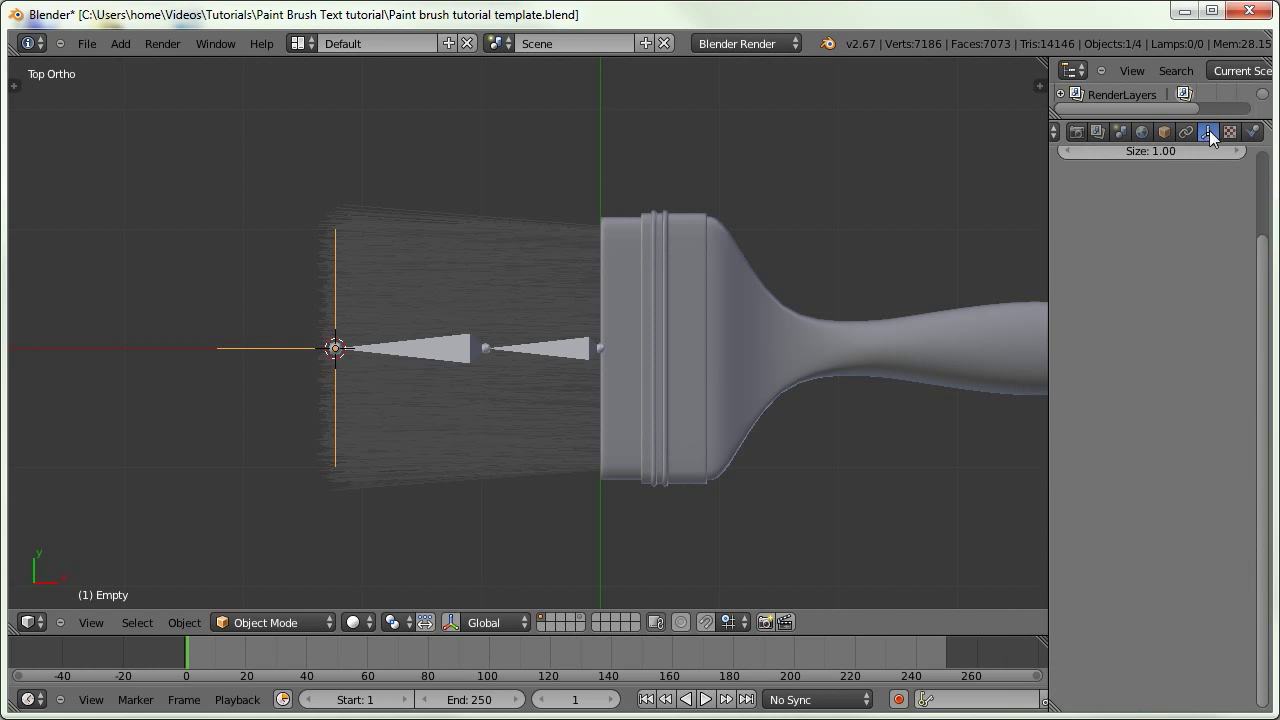
left_click_drag(1157, 249, 1112, 252)
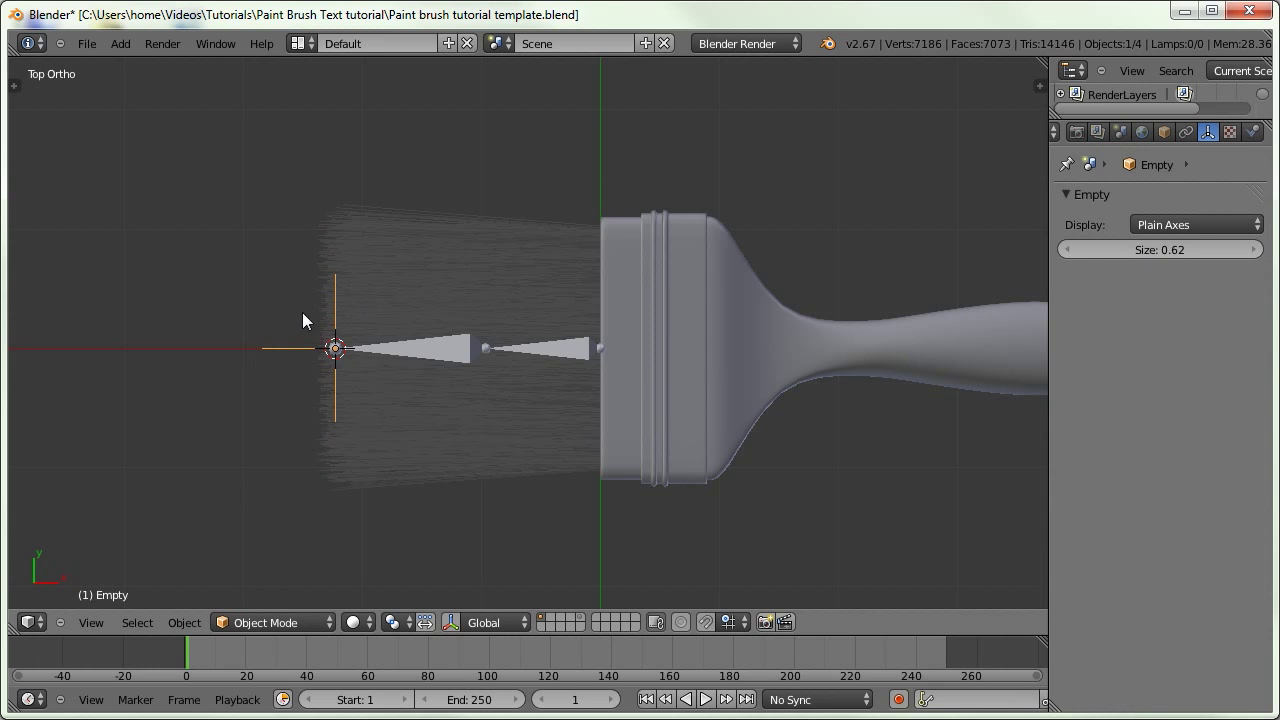
right_click(438, 347)
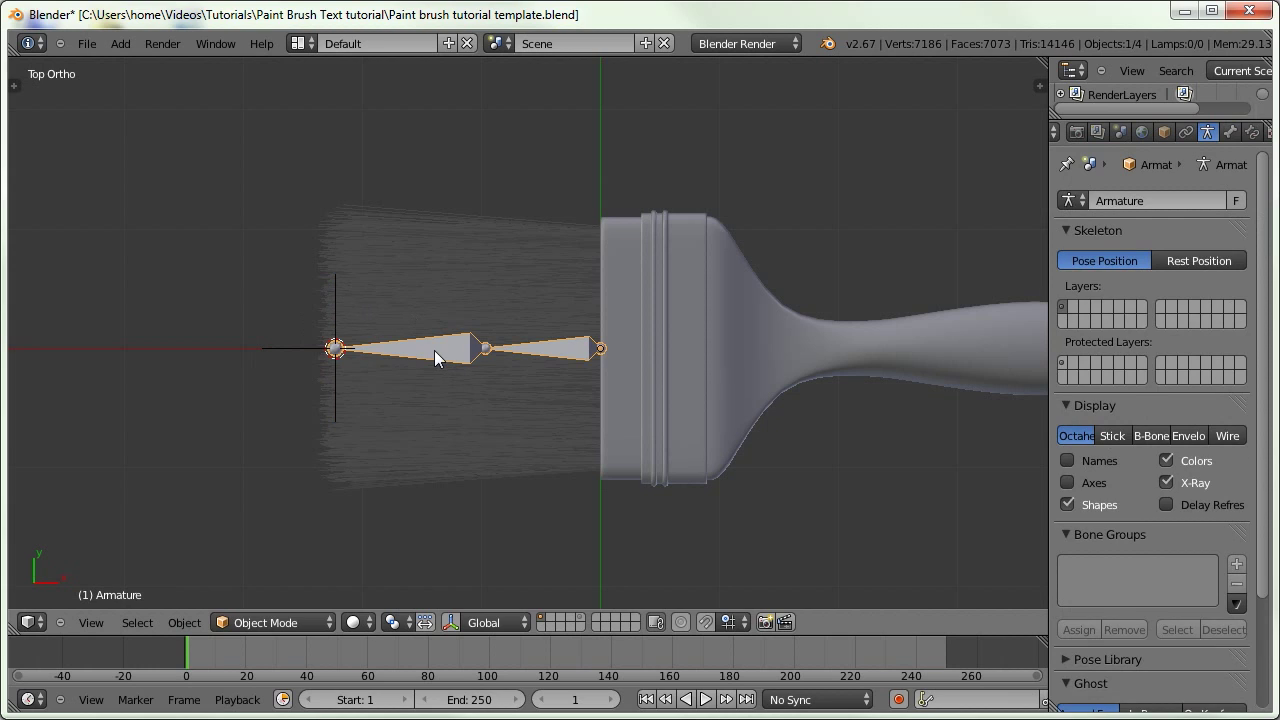
key("ctrl+Tab")
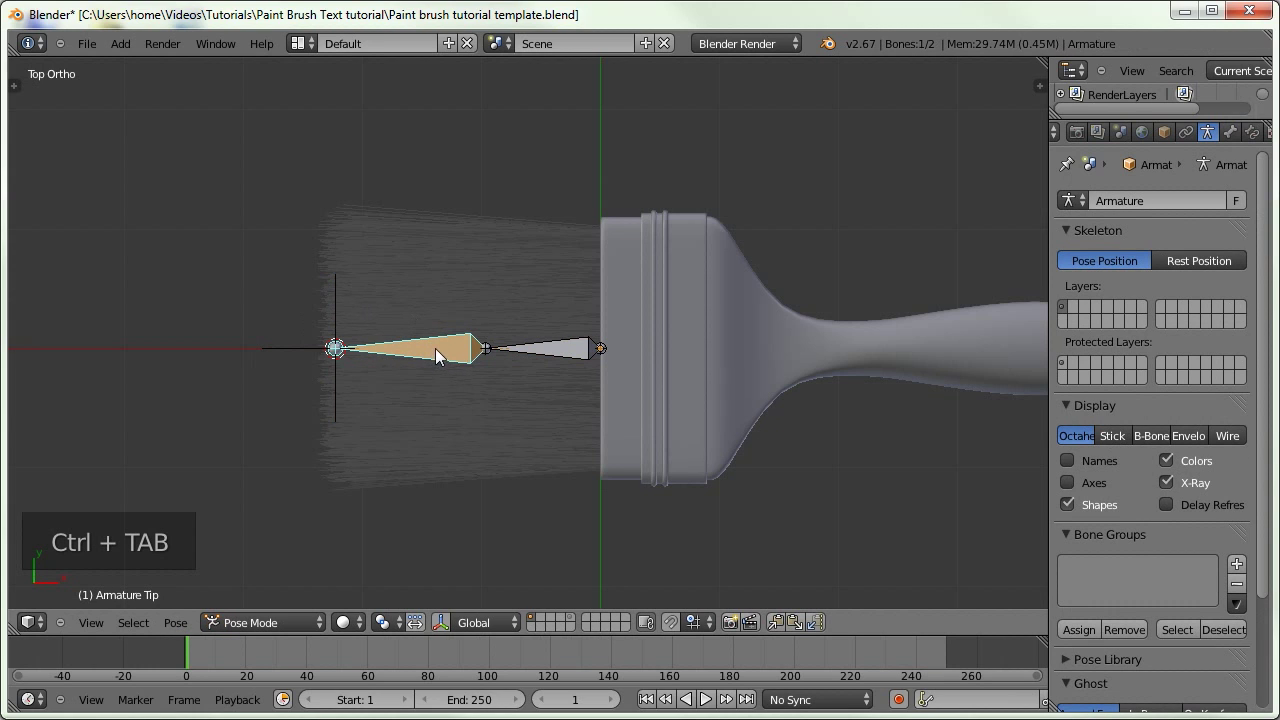
left_click(1252, 131)
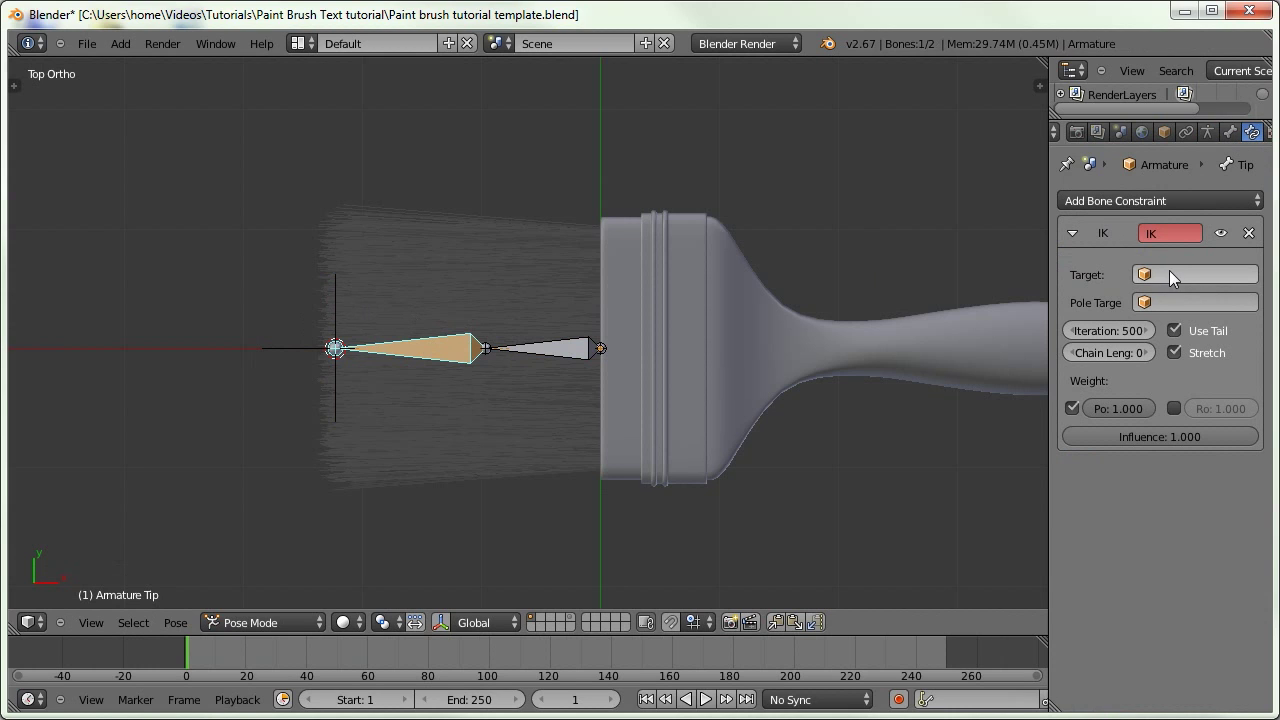
key("ctrl+Tab")
Rename the empty at the bristle ends as Tip
right_click(271, 346)
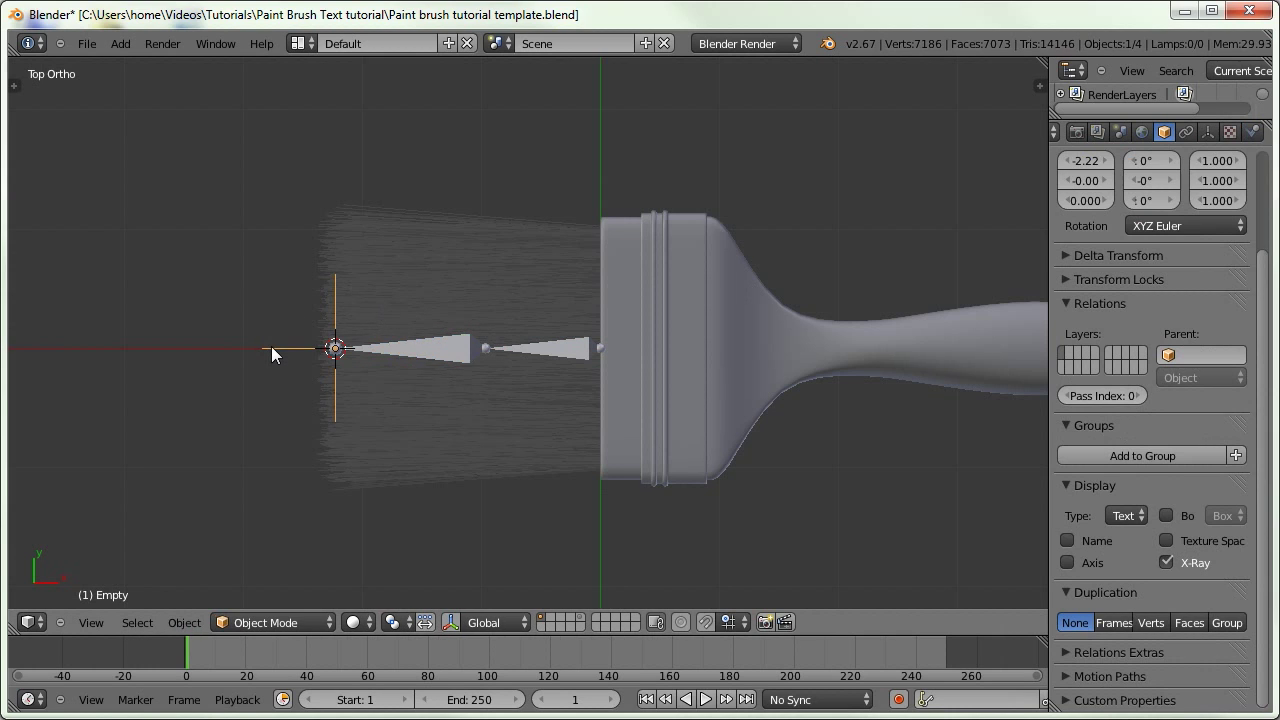
scroll(1146, 150, "up", 4)
left_click(1125, 200)
type("Tip")
key("Return")
Set the Tip empty as the target of the Tip bone's IK constraint
right_click(450, 350)
key("ctrl+Tab")
left_click(1177, 274)
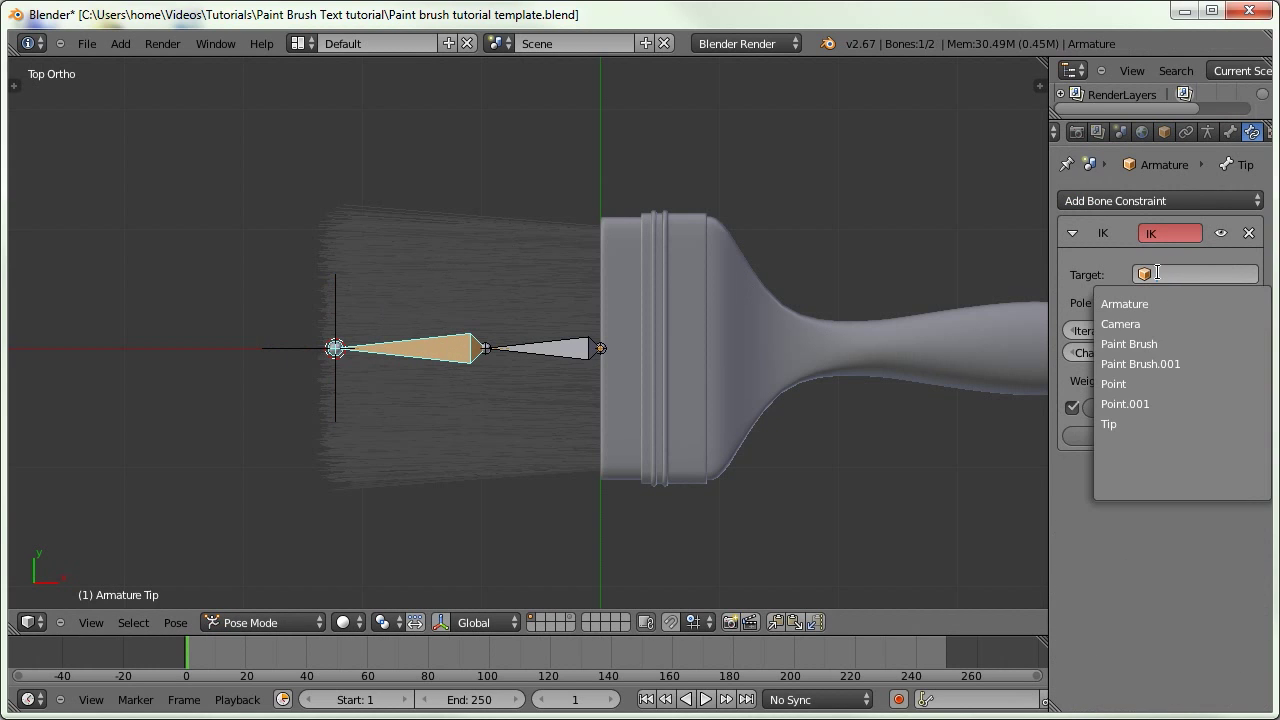
left_click(1115, 422)
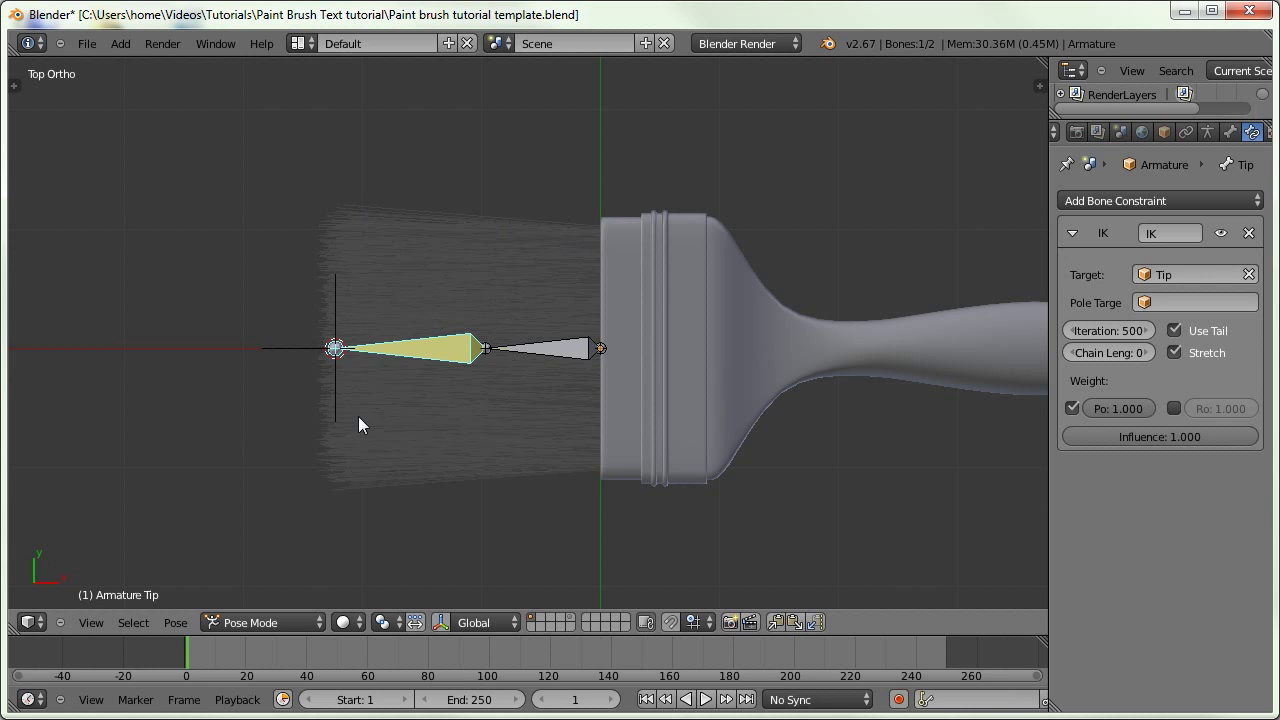
Return the armature to Object Mode and select the bristle emitter mesh inside the brush's ferrule using wireframe display
key("z")
mouse_move(531, 343)
middle_mouse_down()
mouse_move(674, 286)
mouse_move(648, 312)
middle_mouse_up()
key("ctrl+Tab")
right_click(661, 369)
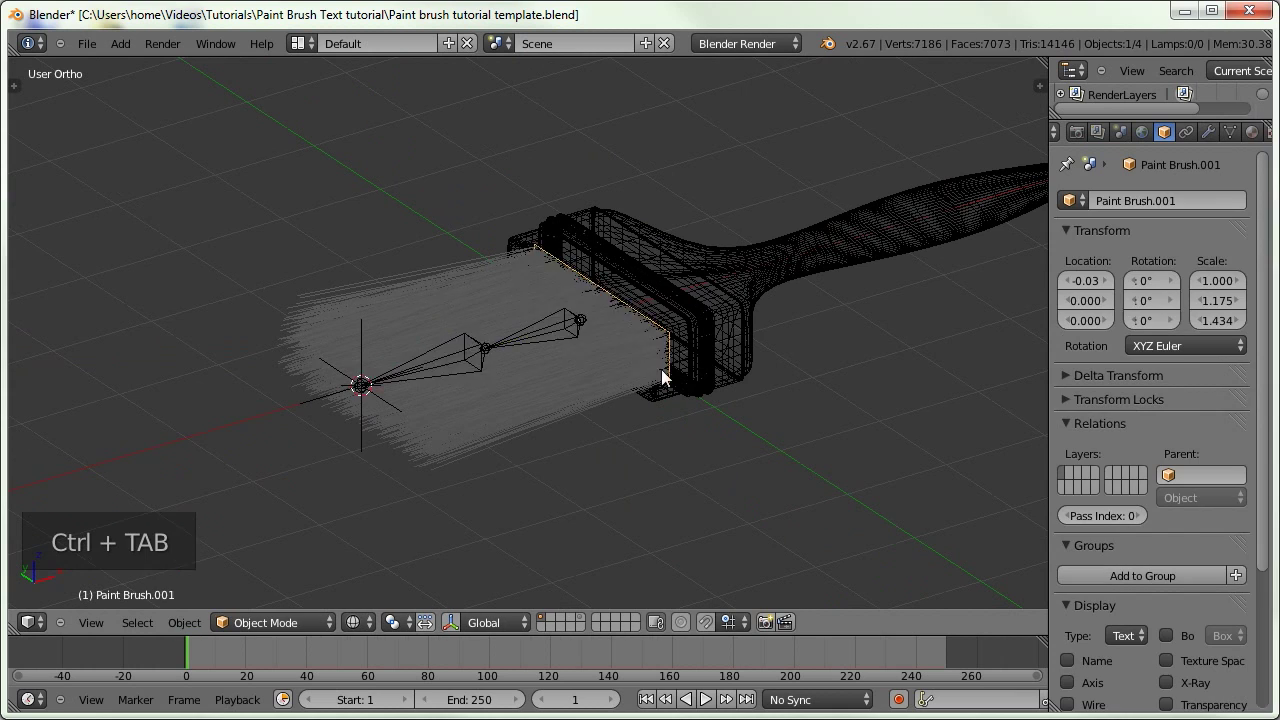
middle_click_drag(661, 369, 520, 343)
middle_click_drag(600, 357, 689, 349)
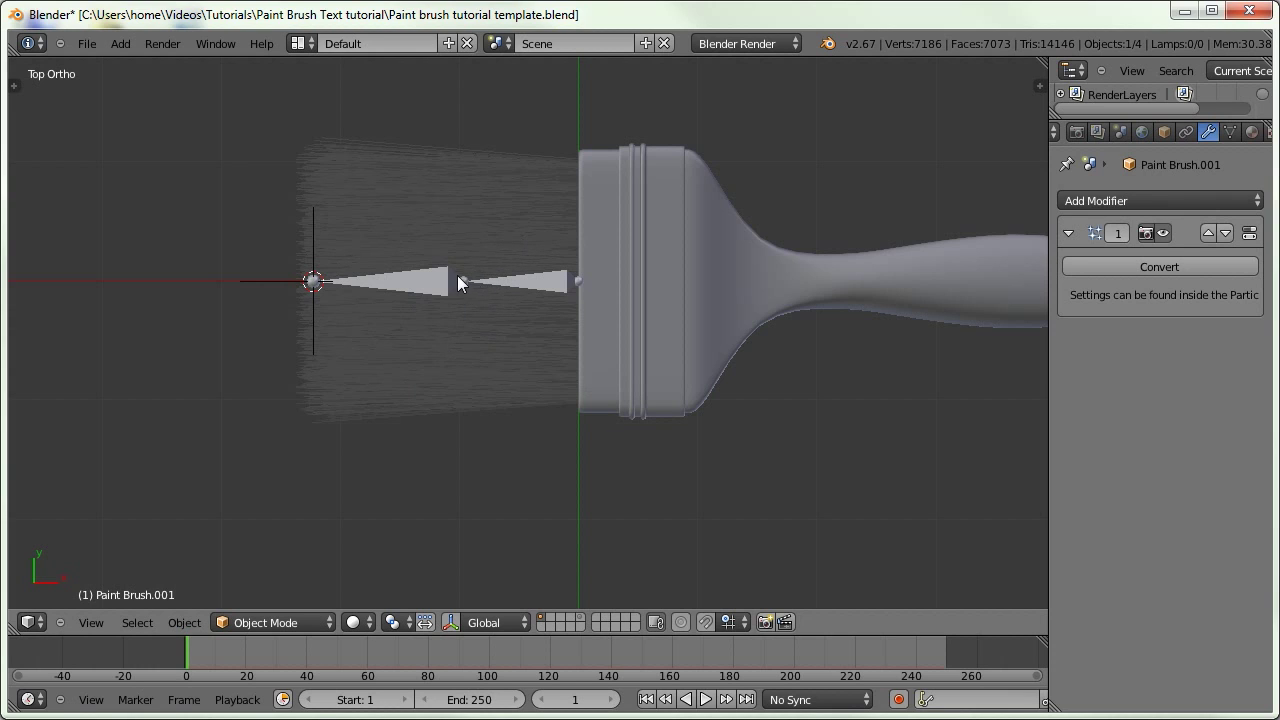
Add a lattice and move it along X to the joint between the two bones
key("shift+a")
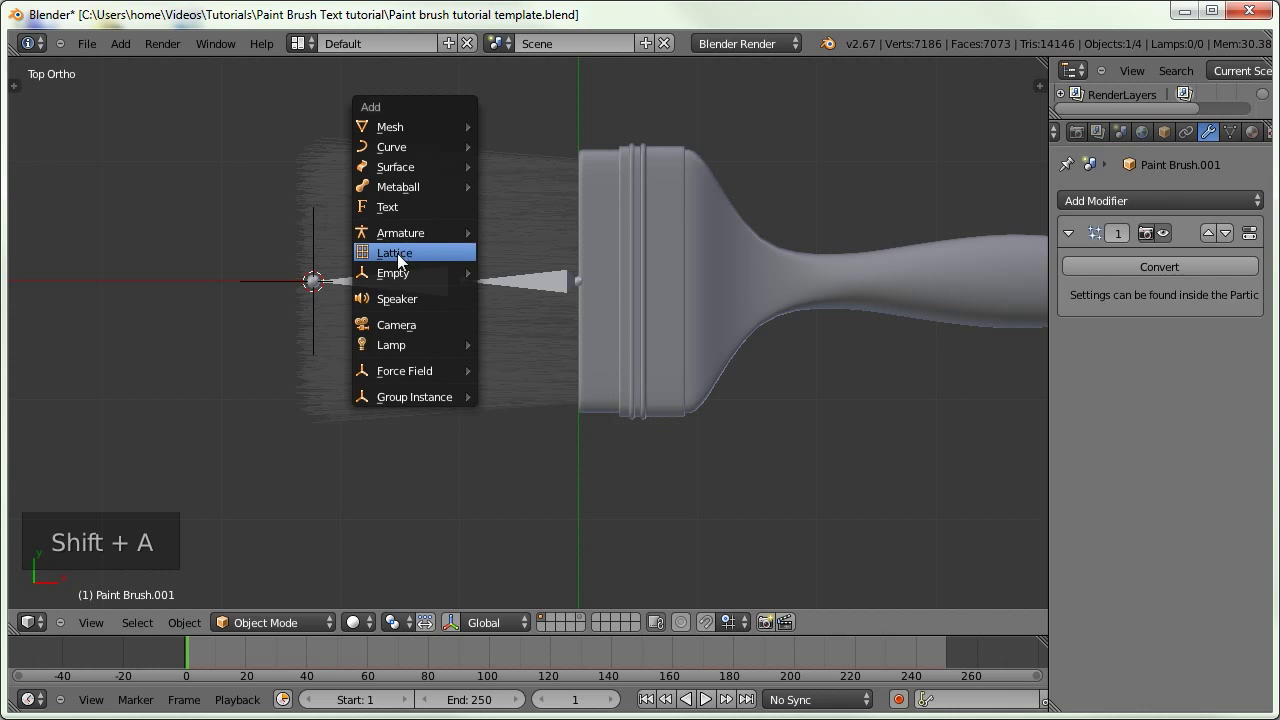
left_click(397, 253)
key("g")
key("x")
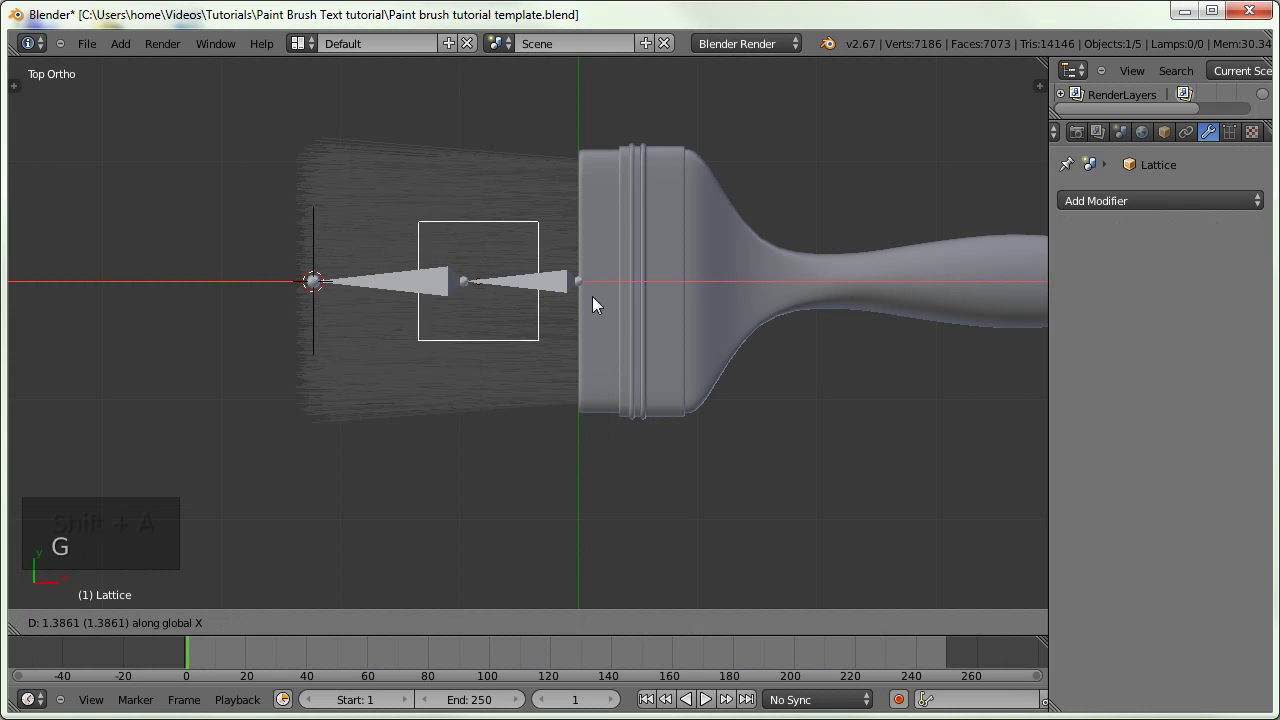
left_click(563, 293)
Scale the lattice along Y and X until it encloses the bristles and the front part of the ferrule
key("s")
key("z")
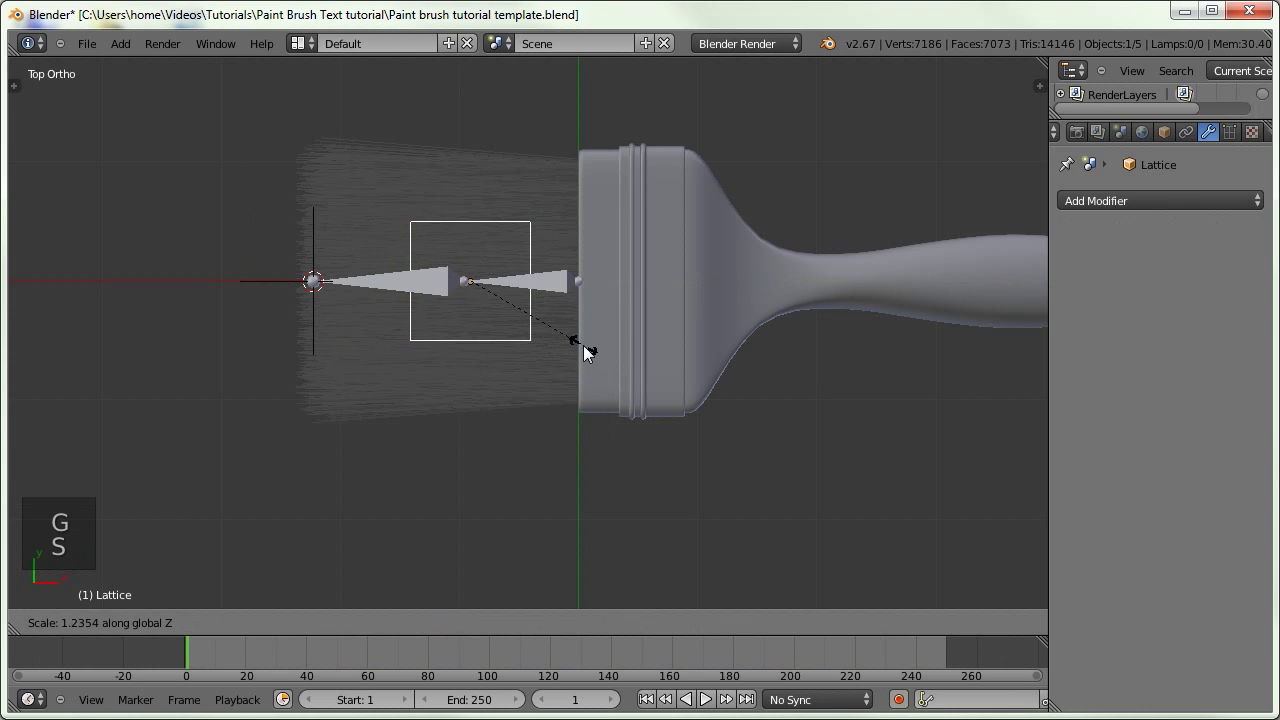
key("s")
left_click(556, 336)
key("s")
key("y")
left_click(603, 526)
key("s")
key("x")
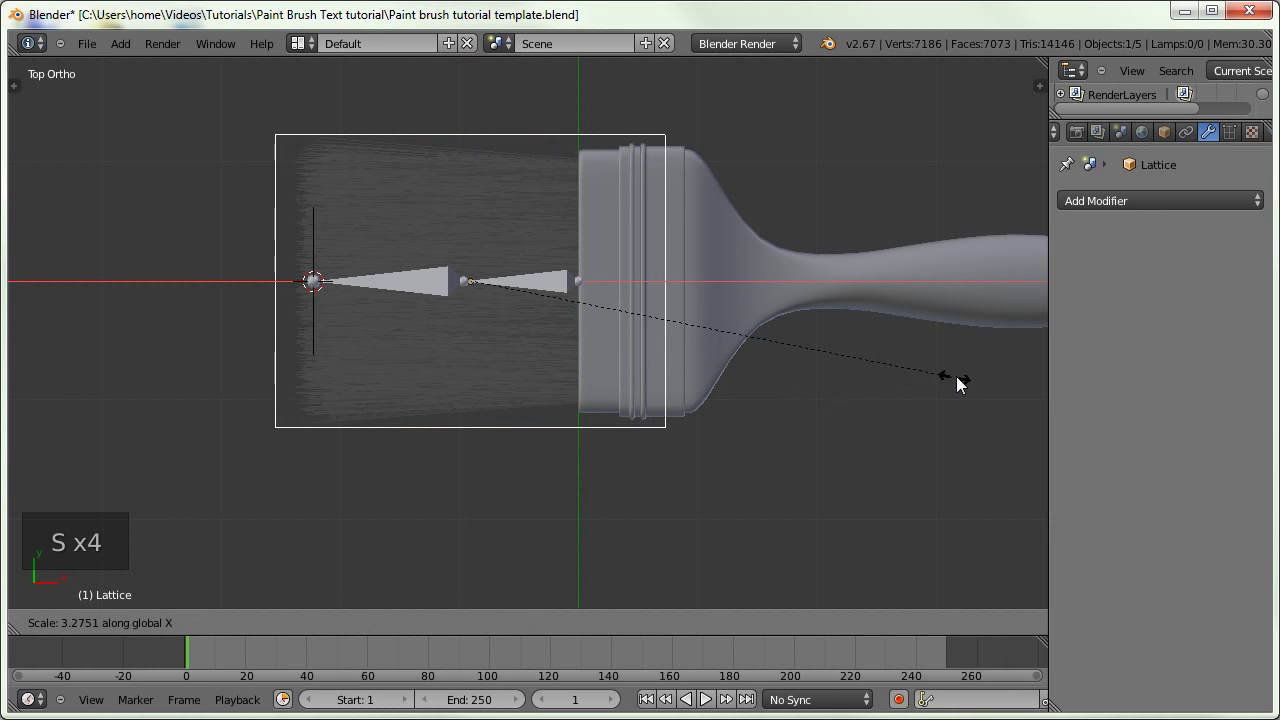
left_click(930, 376)
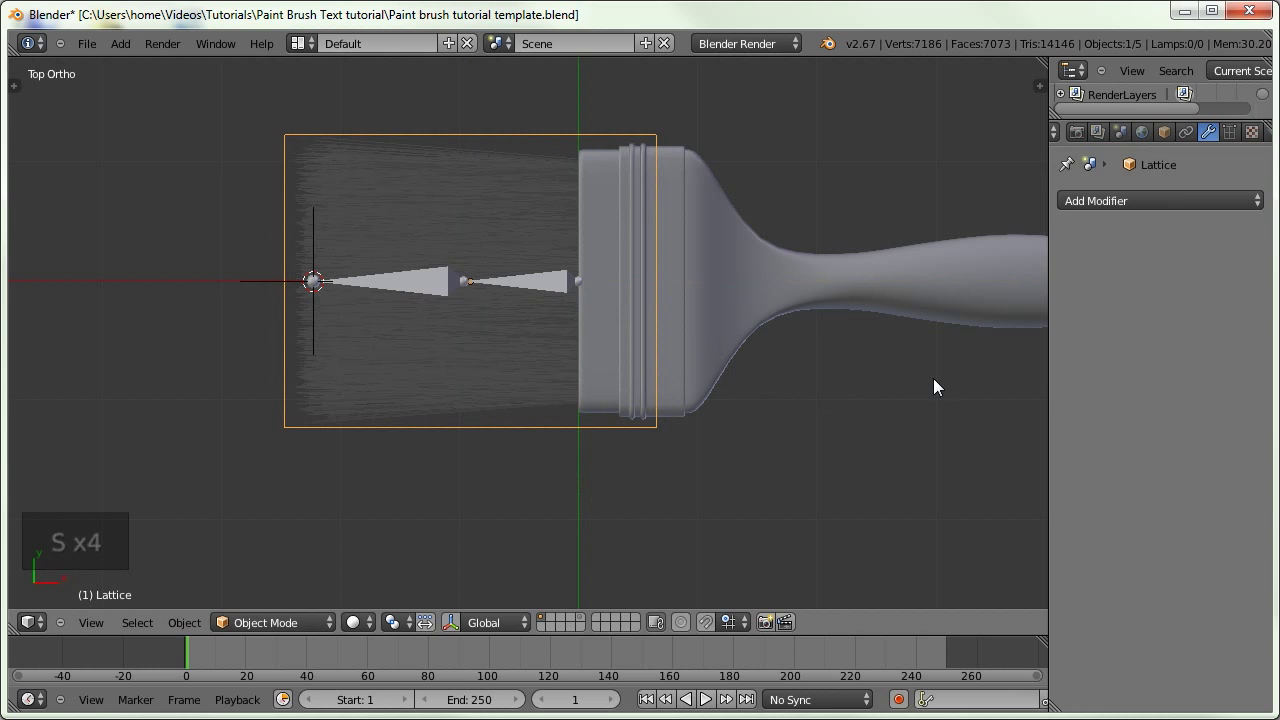
Shift the lattice slightly toward the bristle ends and check its fit around the bristles in front view
key("g")
left_click(762, 373)
key("KP_1")
key("KP_4")
key("KP_1")
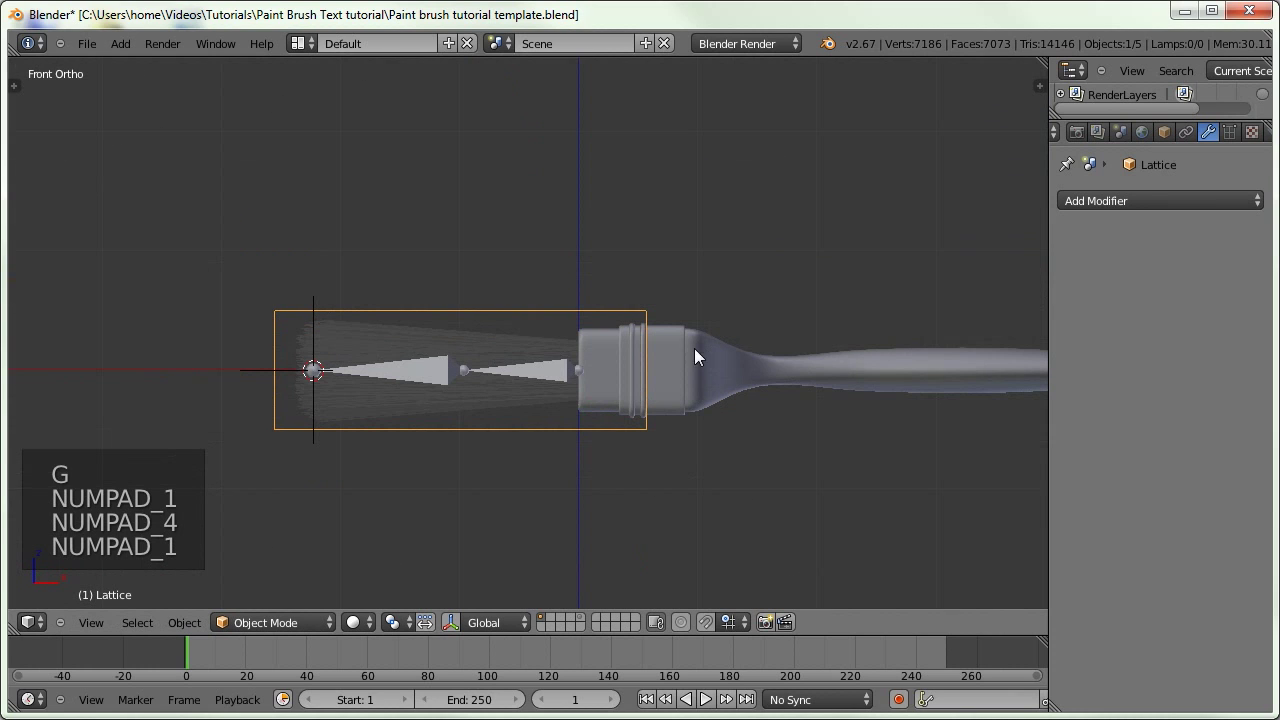
key("s")
left_click(670, 432)
key("KP_7")
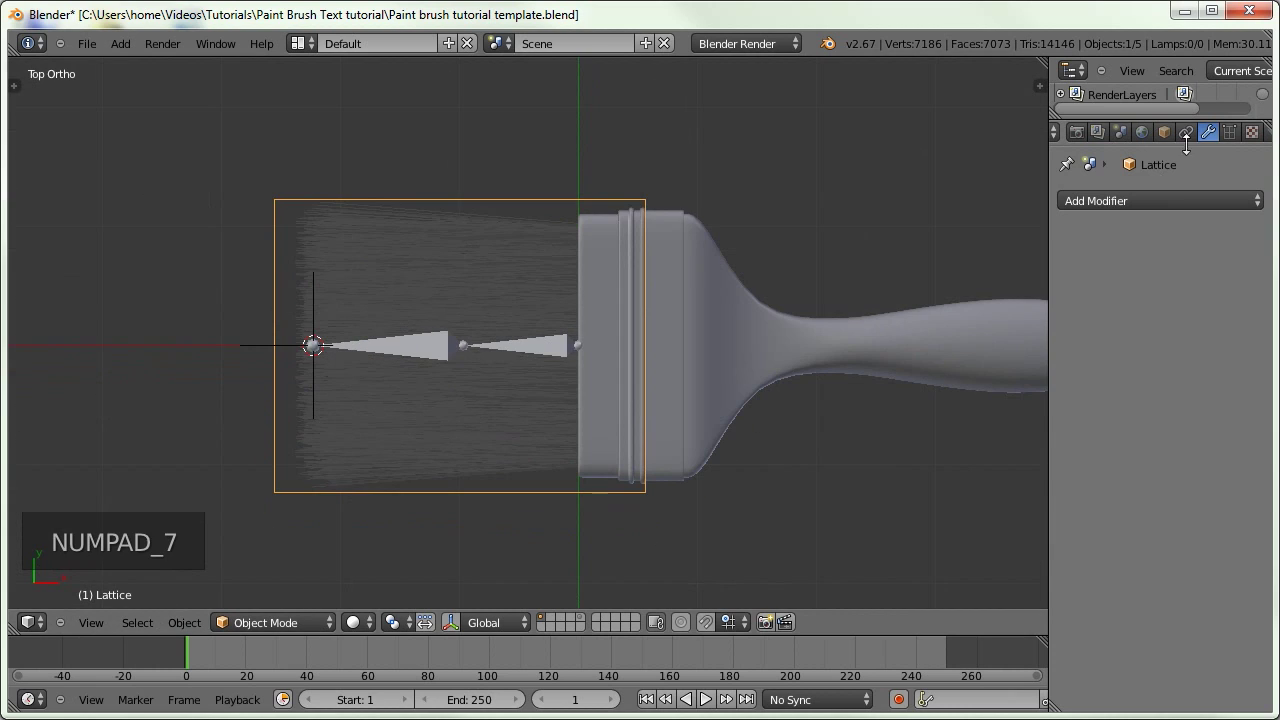
Set the lattice's U resolution to 4
left_click(1229, 137)
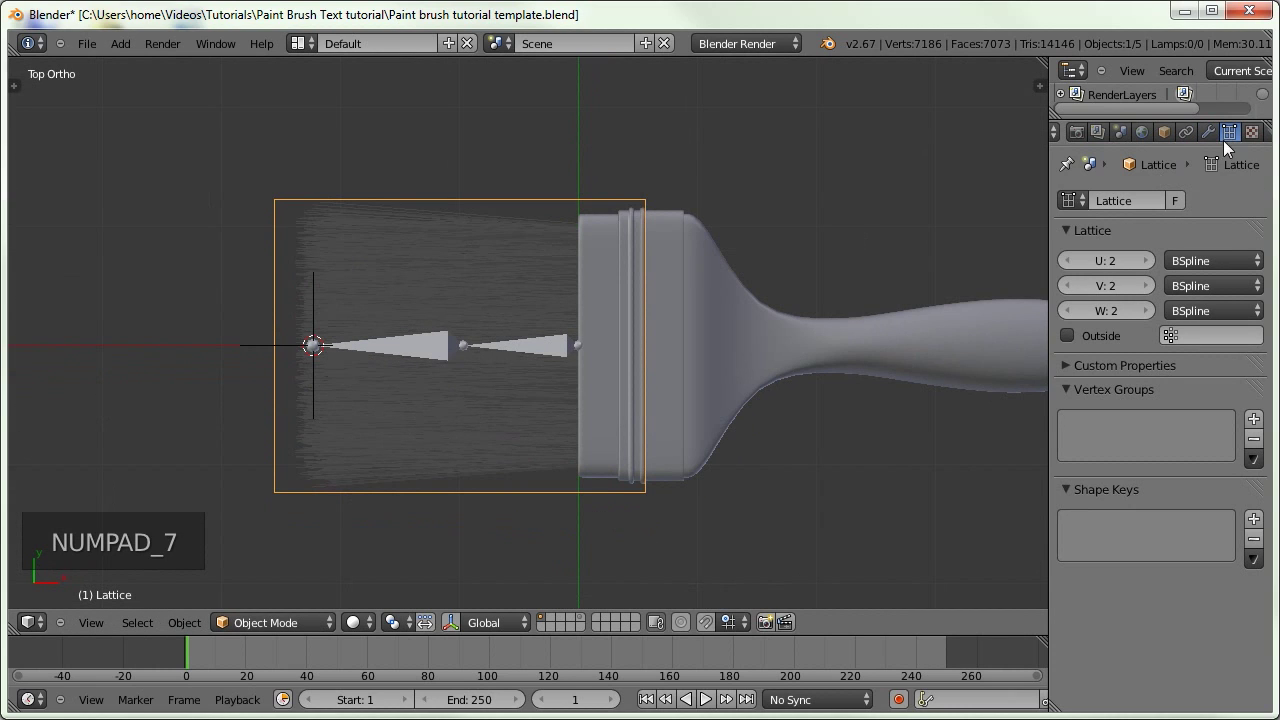
left_click(1145, 260)
left_click(1145, 260)
mouse_move(576, 413)
middle_mouse_down()
mouse_move(555, 214)
mouse_move(545, 224)
middle_mouse_up()
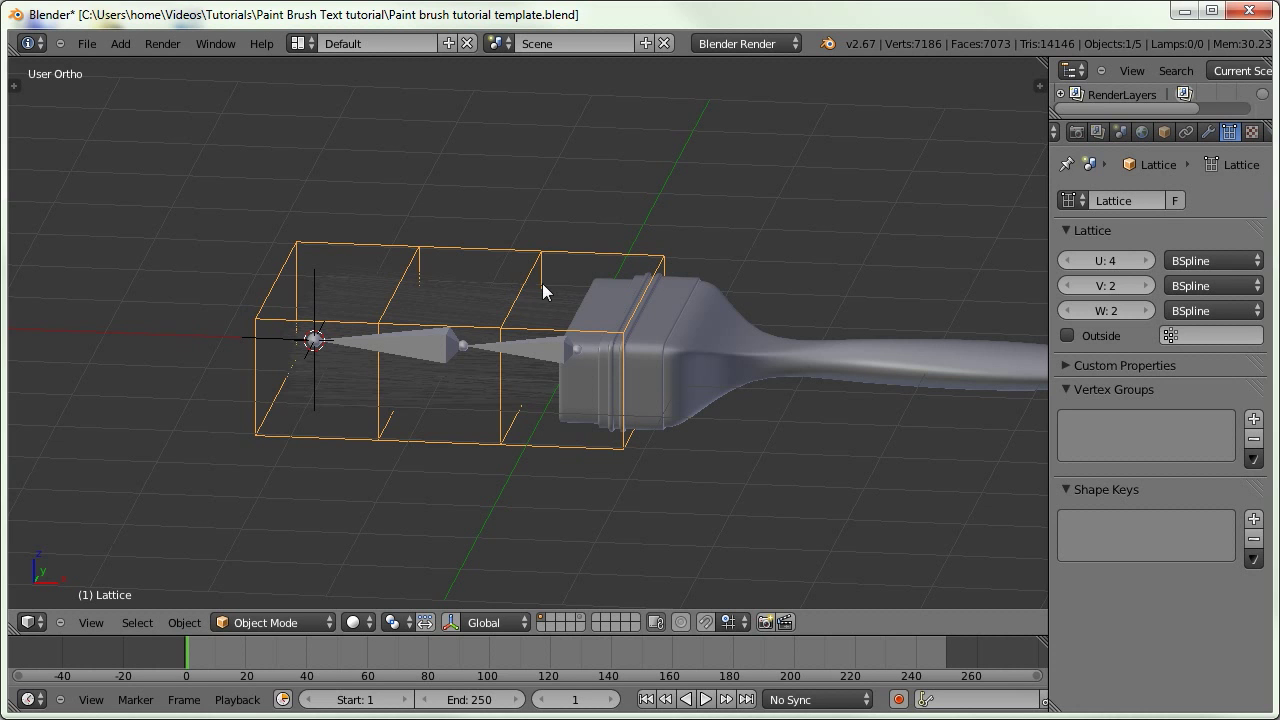
Try moving two upper corner points at the bristle end of the lattice in Edit Mode
key("Tab")
middle_click_drag(383, 283, 474, 357)
key("a")
key("a")
mouse_move(457, 291)
middle_mouse_down()
mouse_move(357, 286)
mouse_move(449, 271)
mouse_move(243, 209)
middle_mouse_up()
key("Tab")
right_click(271, 191)
middle_click_drag(254, 400, 225, 374)
right_click(225, 374, "shift")
key("g")
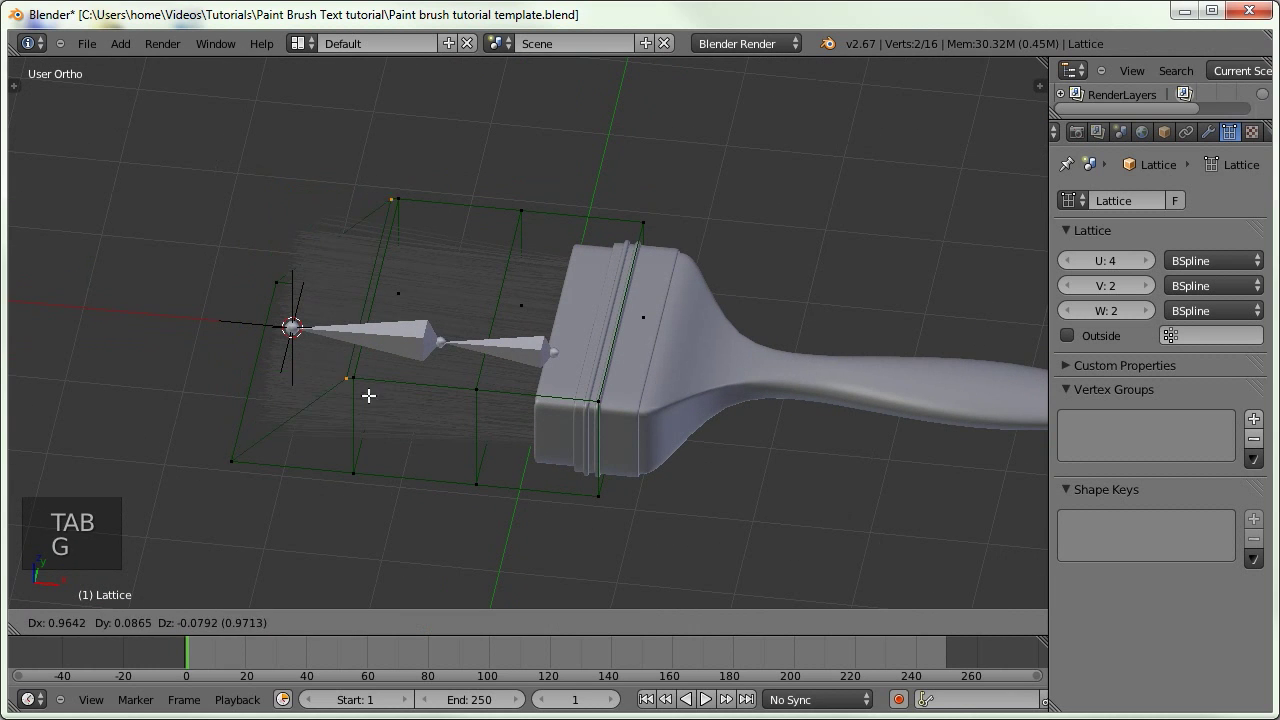
left_click(255, 406)
mouse_move(402, 357)
middle_mouse_down()
mouse_move(414, 444)
mouse_move(425, 412)
mouse_move(440, 434)
mouse_move(450, 417)
middle_mouse_up()
key("Tab")
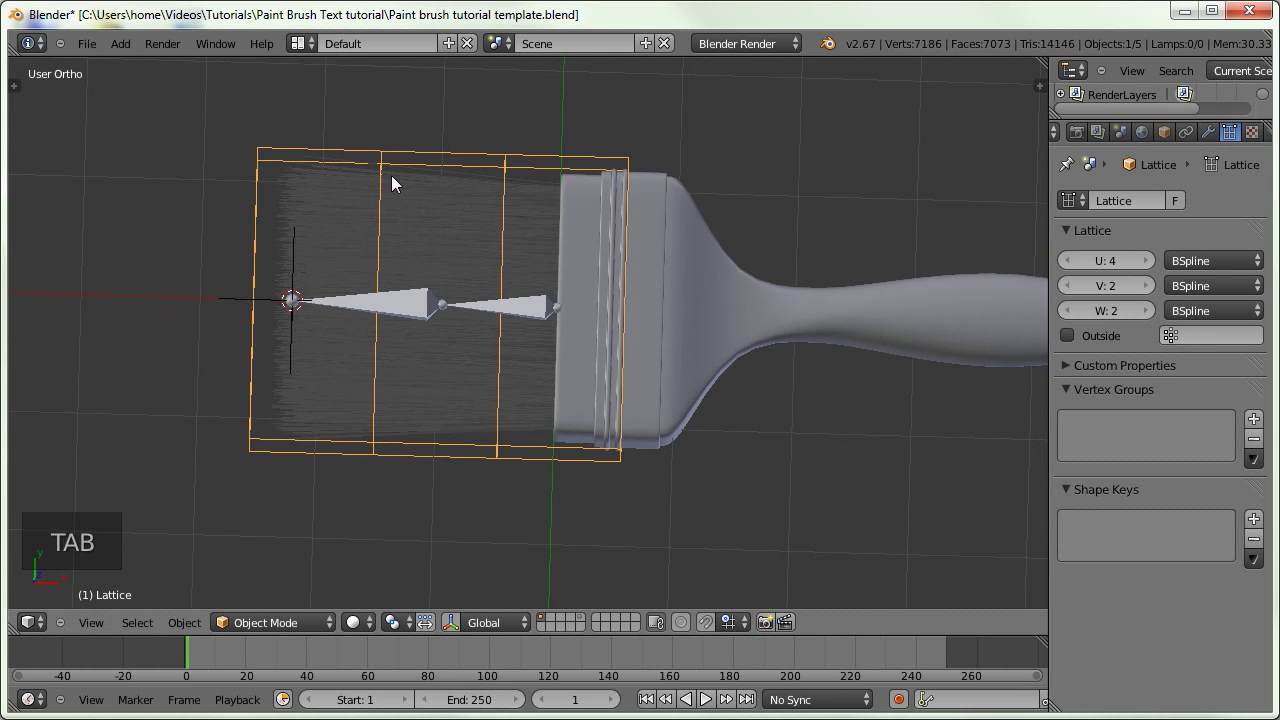
Select the bristle emitter mesh and add a Lattice modifier to it
right_click(453, 221)
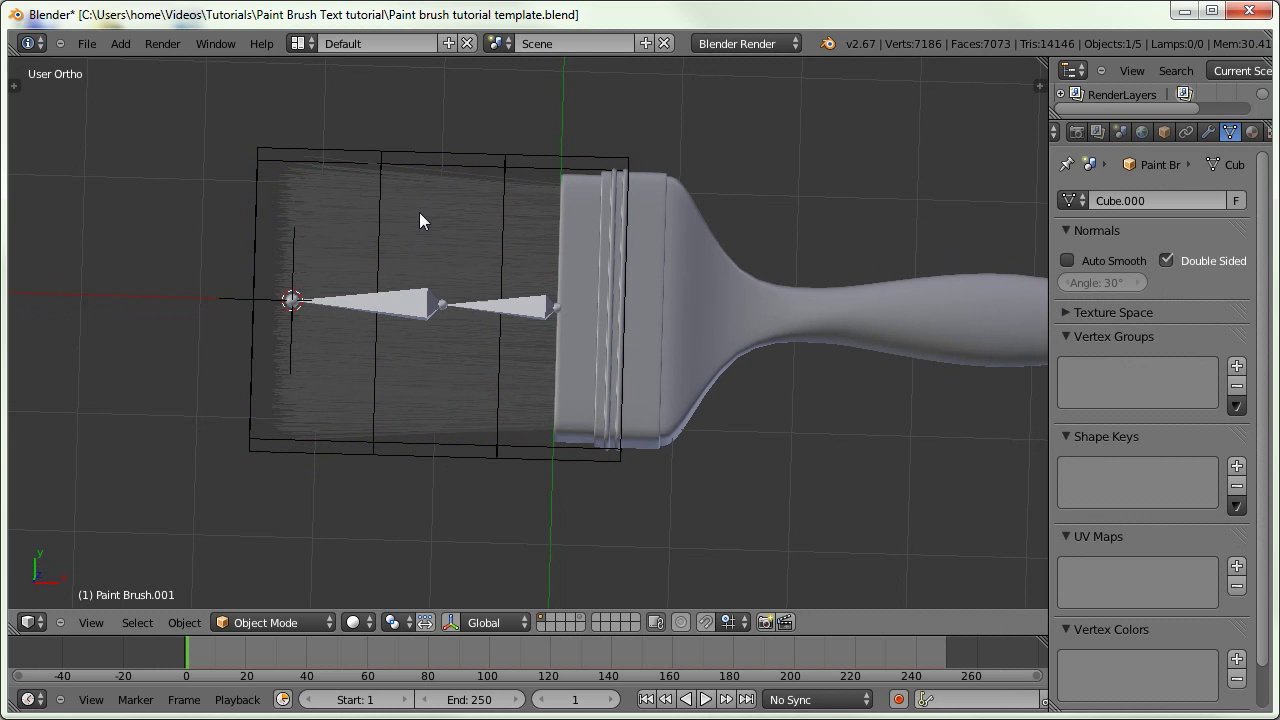
key("z")
mouse_move(559, 215)
middle_mouse_down()
mouse_move(660, 186)
mouse_move(505, 213)
middle_mouse_up()
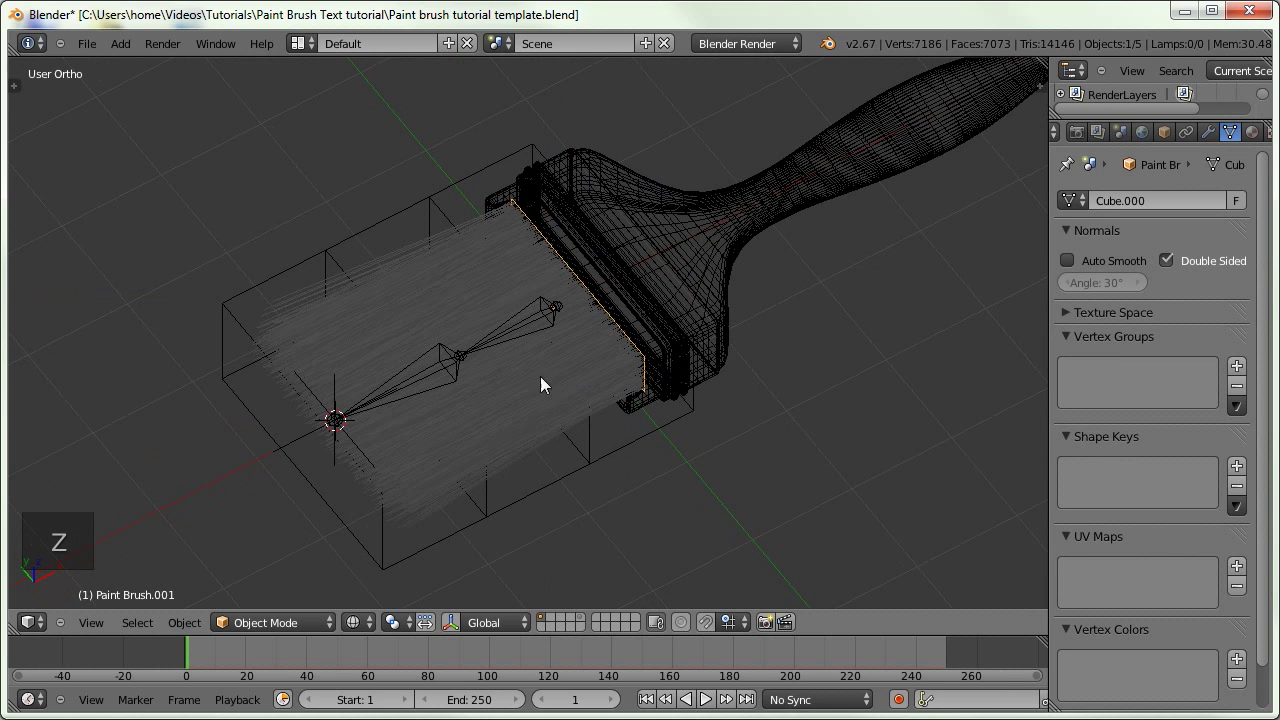
key("KP_7")
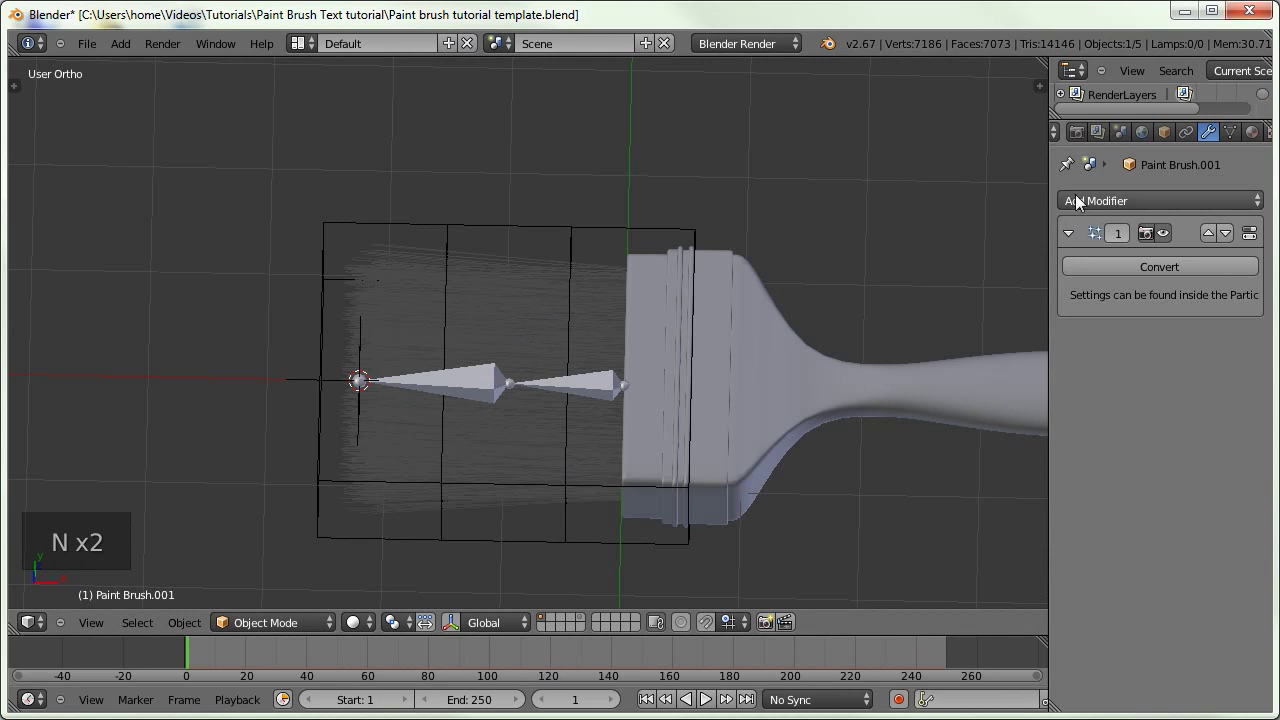
left_click(1076, 201)
left_click(969, 371)
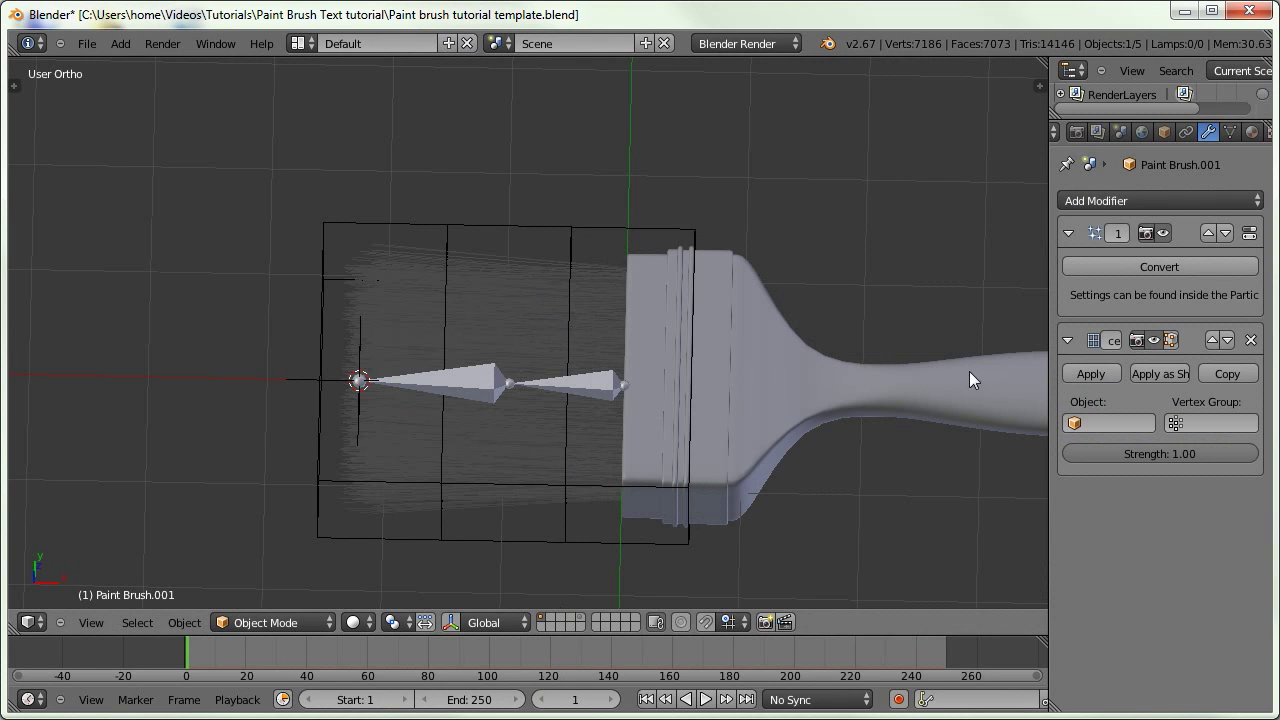
Set the Lattice object as the target of the bristle emitter's Lattice modifier
left_click(1102, 422)
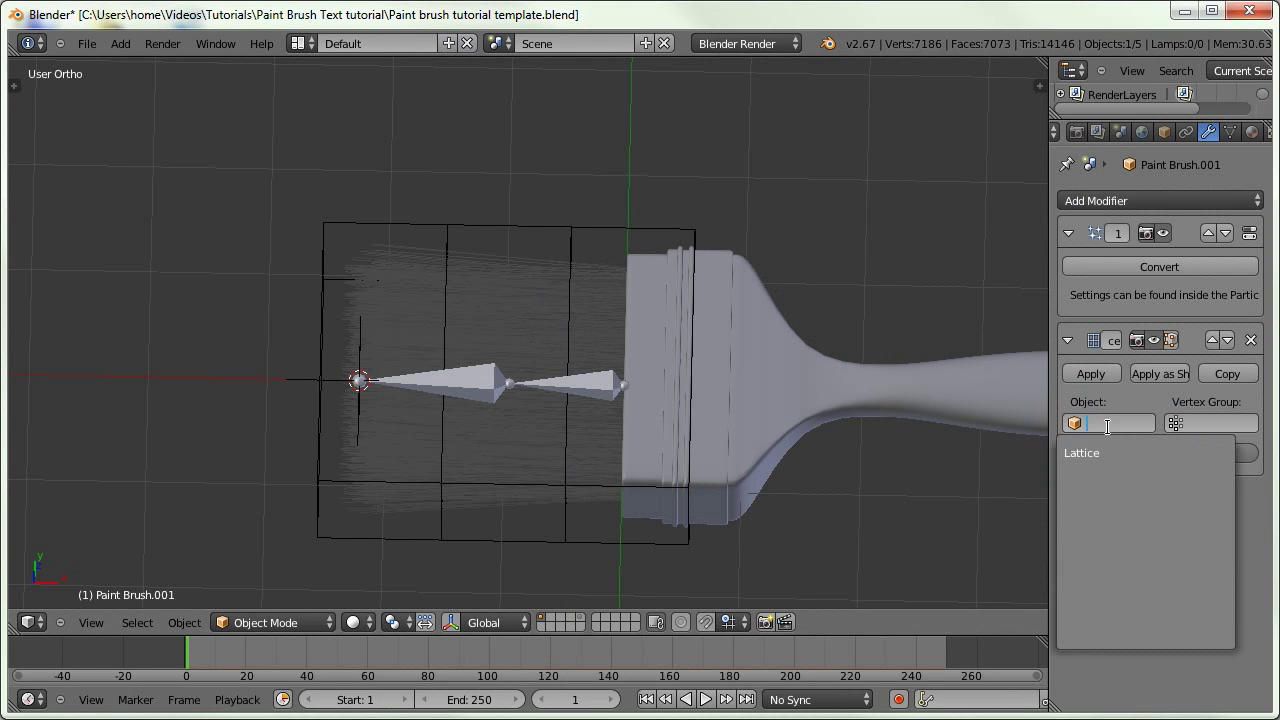
left_click(1090, 452)
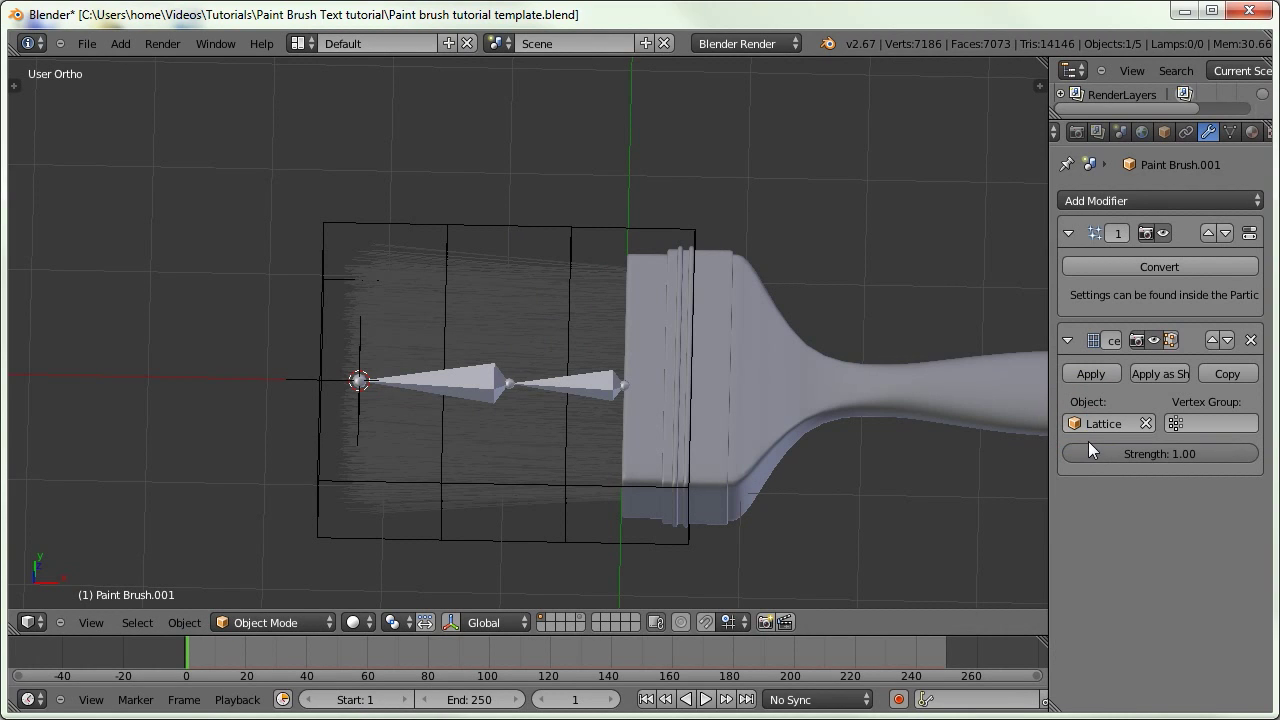
Try moving two lattice corner points at the bristle ends outward in Edit Mode to test the deformation
right_click(315, 248)
key("Tab")
right_click(318, 226)
right_click(305, 472, "shift")
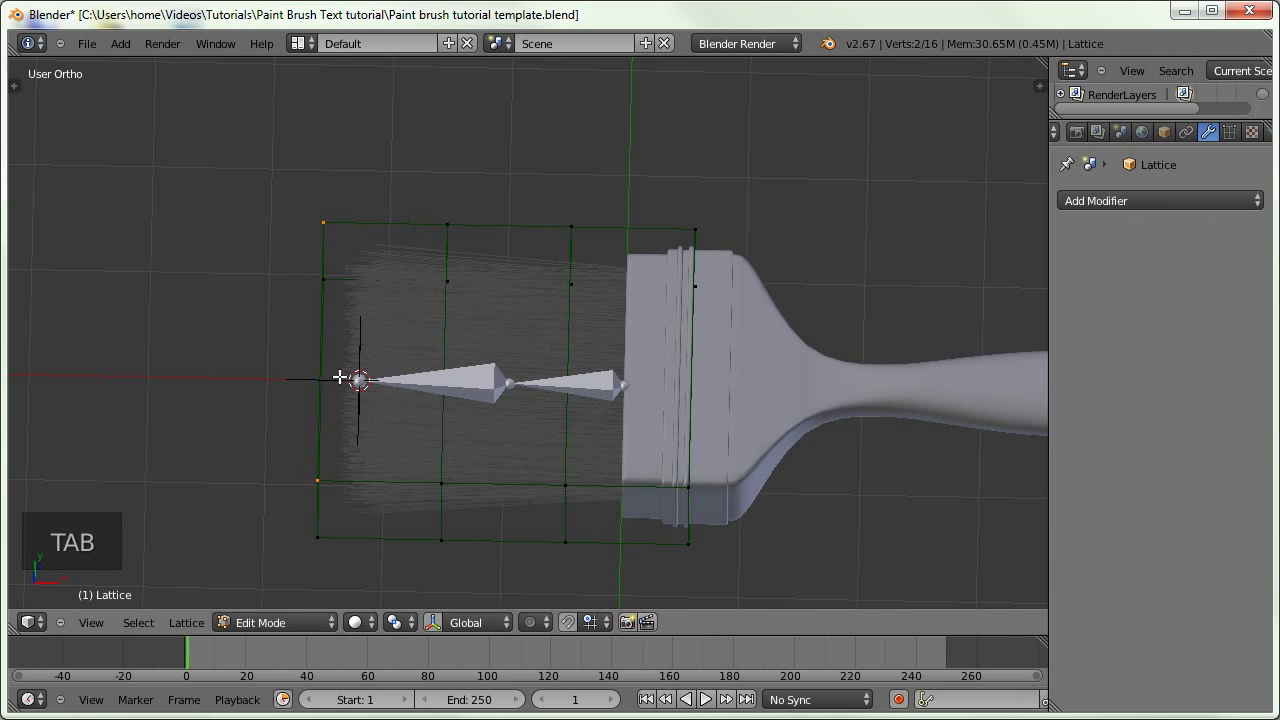
key("g")
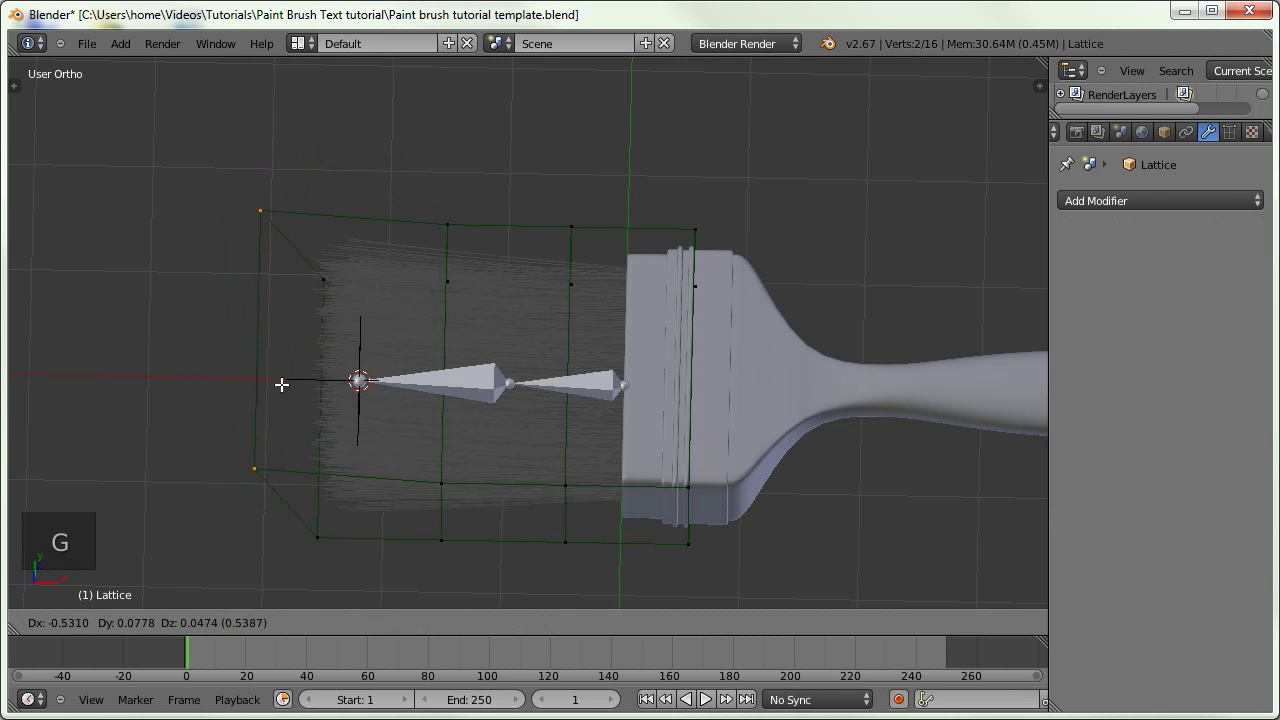
left_click(308, 394)
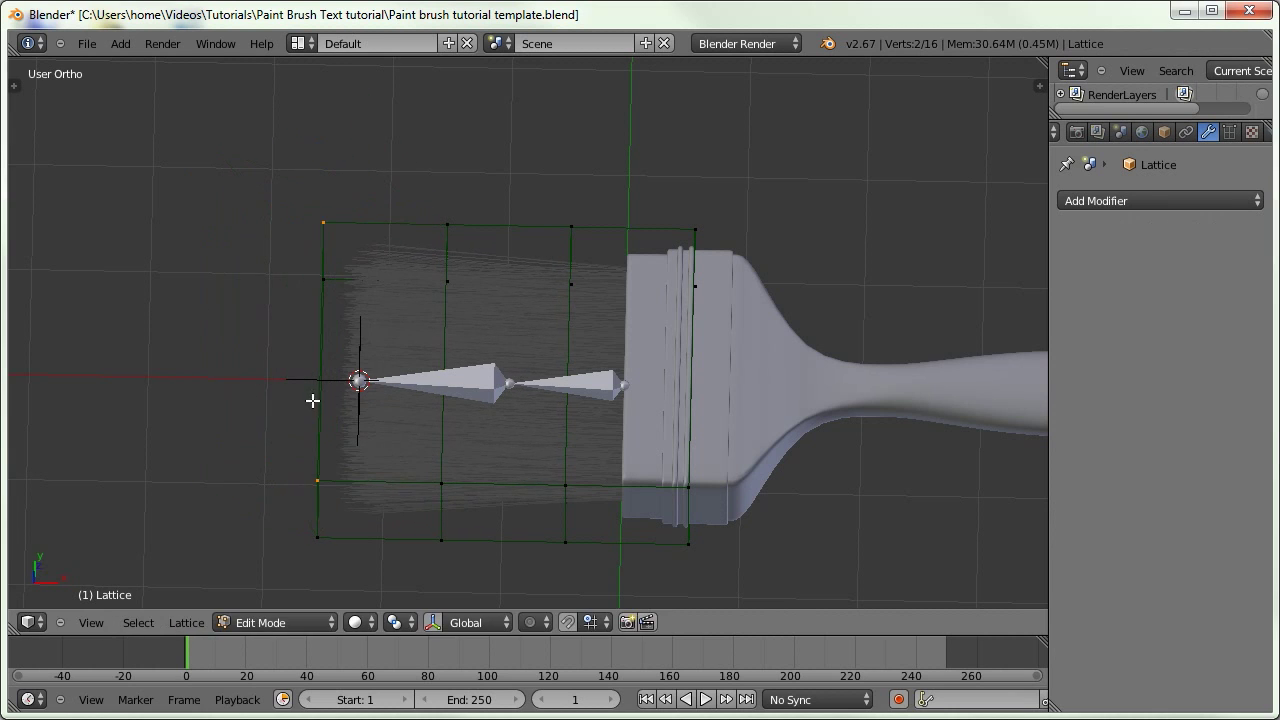
Try lifting the same two lattice corner points upward from a side view, and return to Object Mode
middle_click_drag(403, 409, 405, 262)
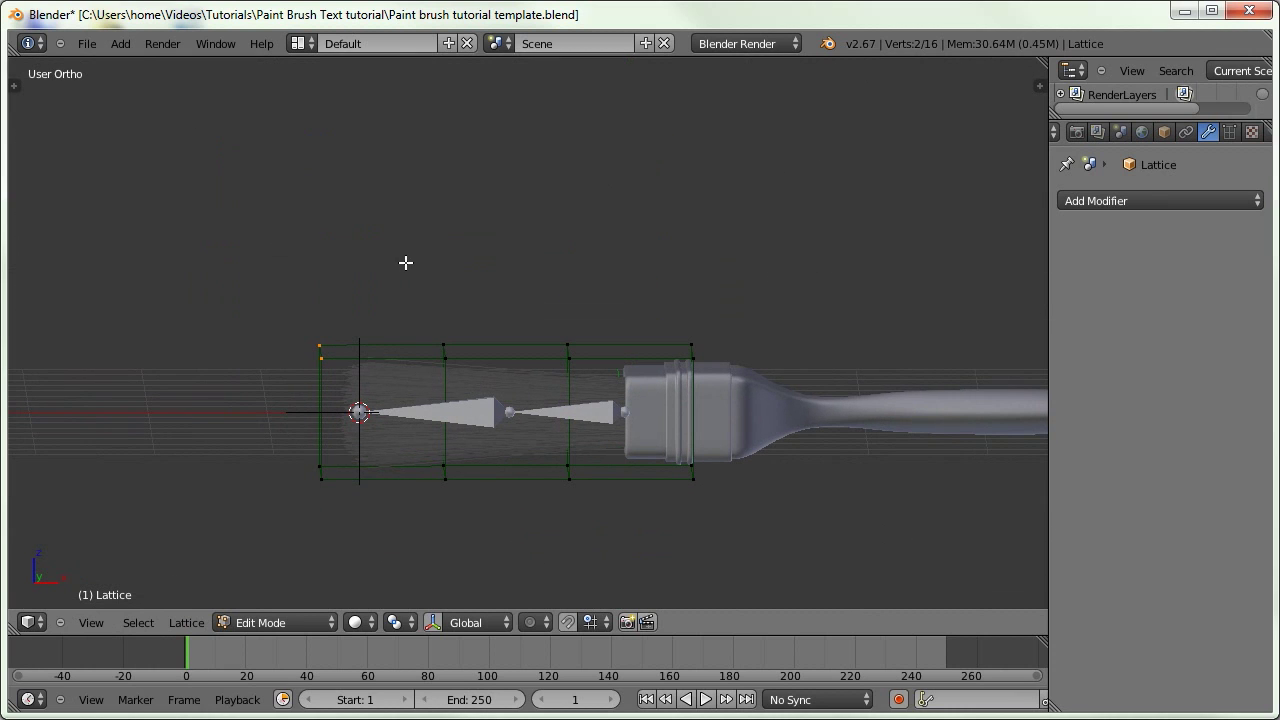
key("g")
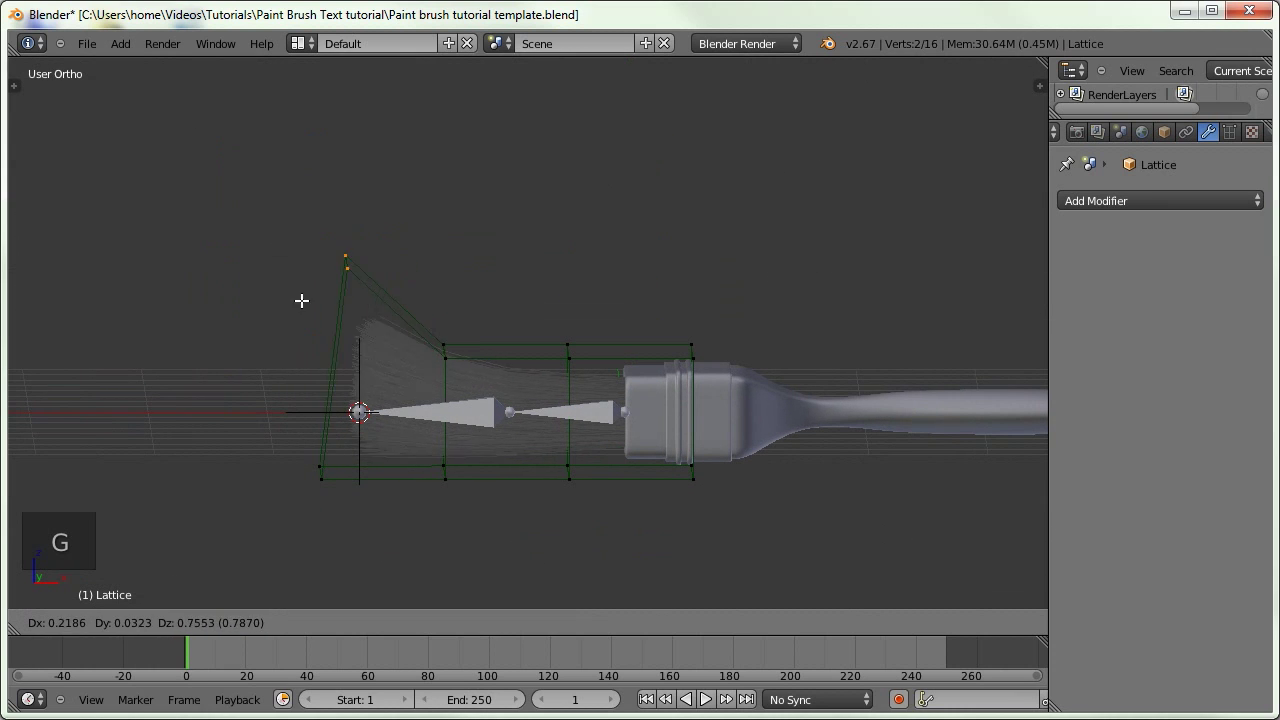
left_click(314, 400)
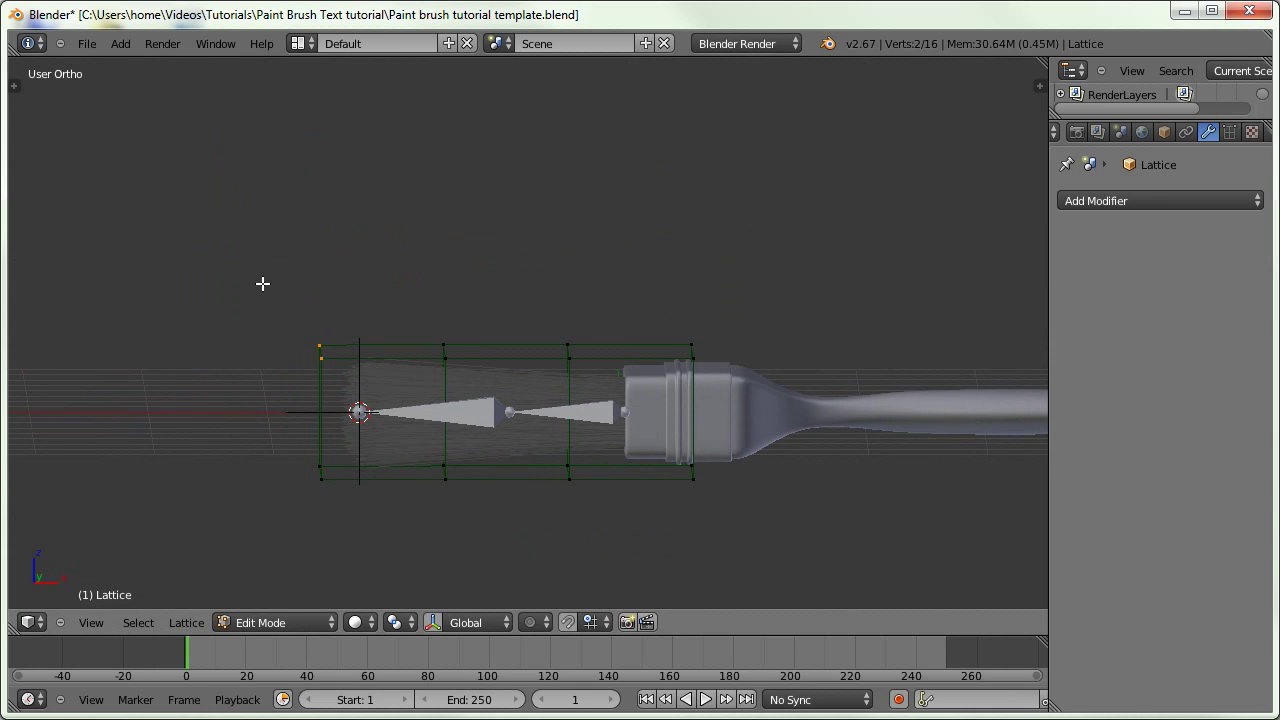
mouse_move(263, 284)
middle_mouse_down()
mouse_move(466, 349)
mouse_move(491, 420)
middle_mouse_up()
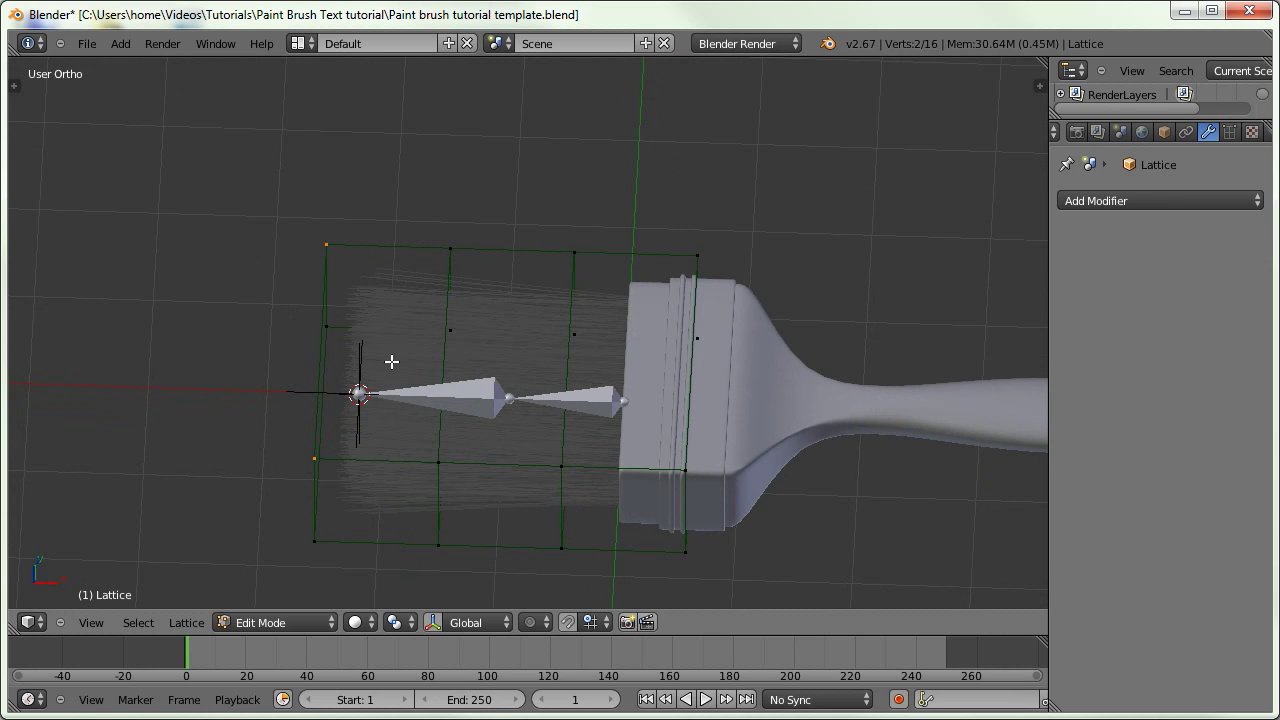
middle_click_drag(389, 363, 408, 423)
key("Tab")
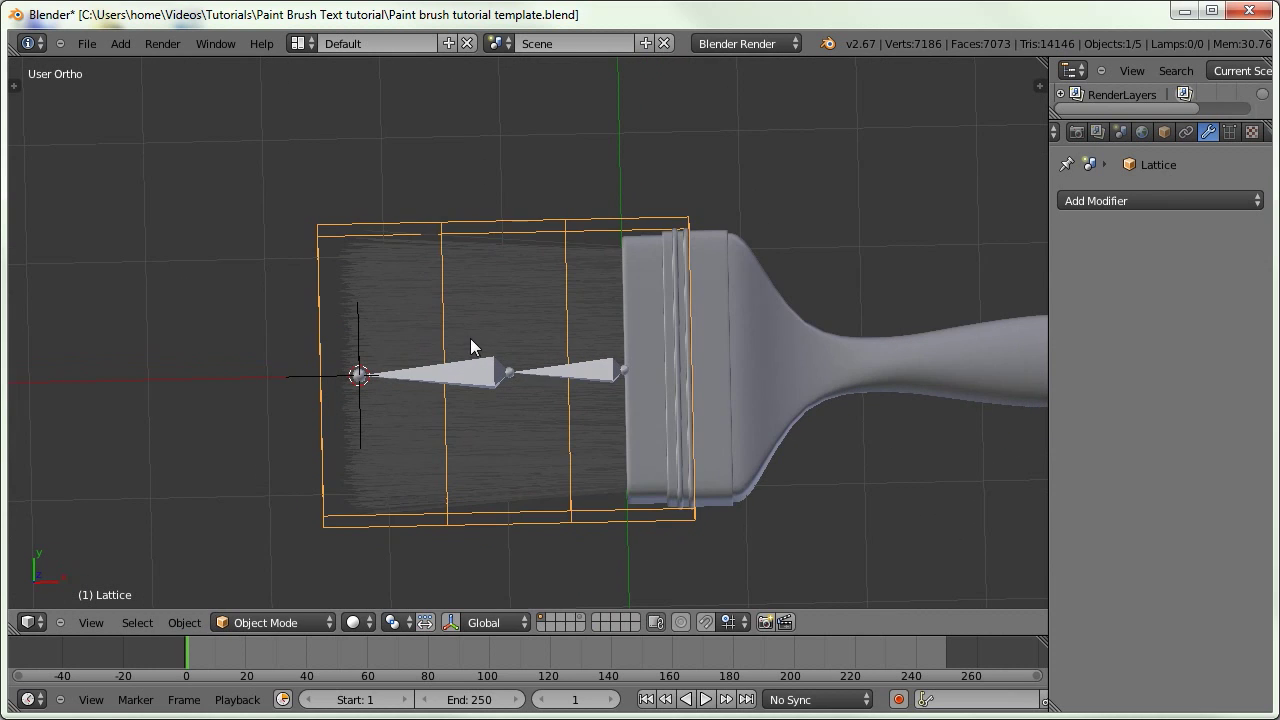
Add an Armature modifier to the lattice and set its object to Armature
key("KP_7")
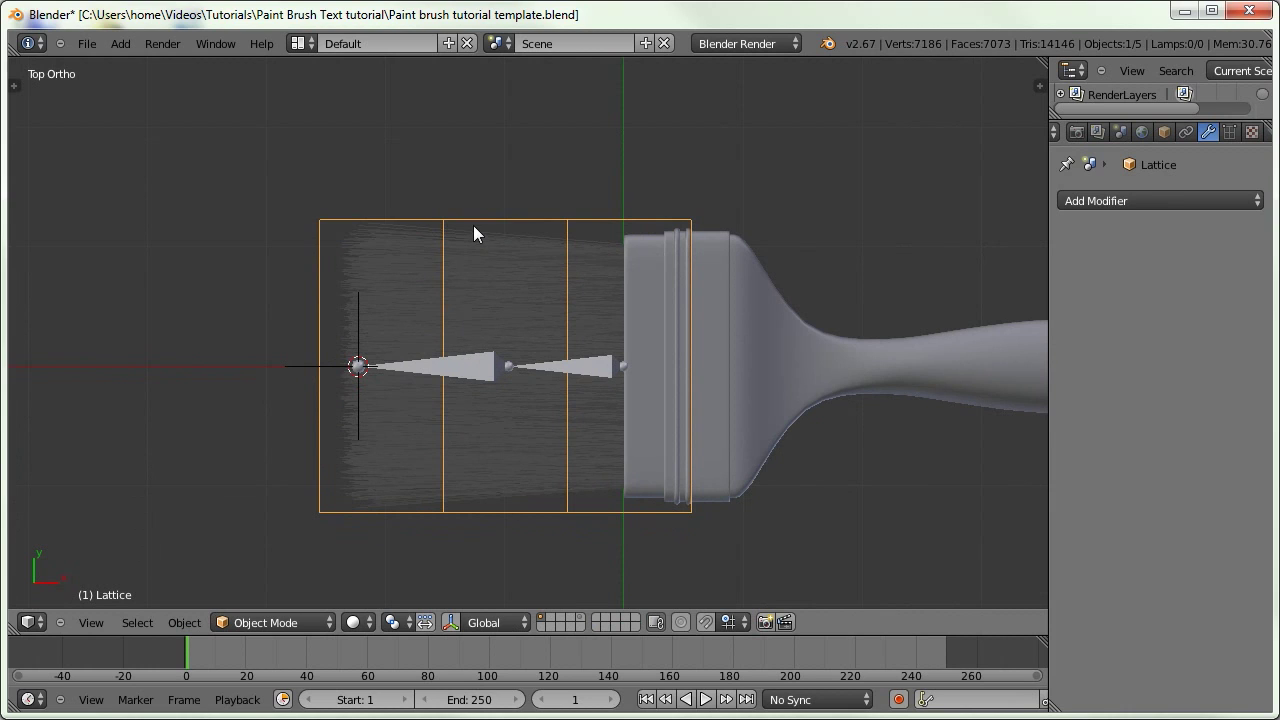
left_click(1115, 200)
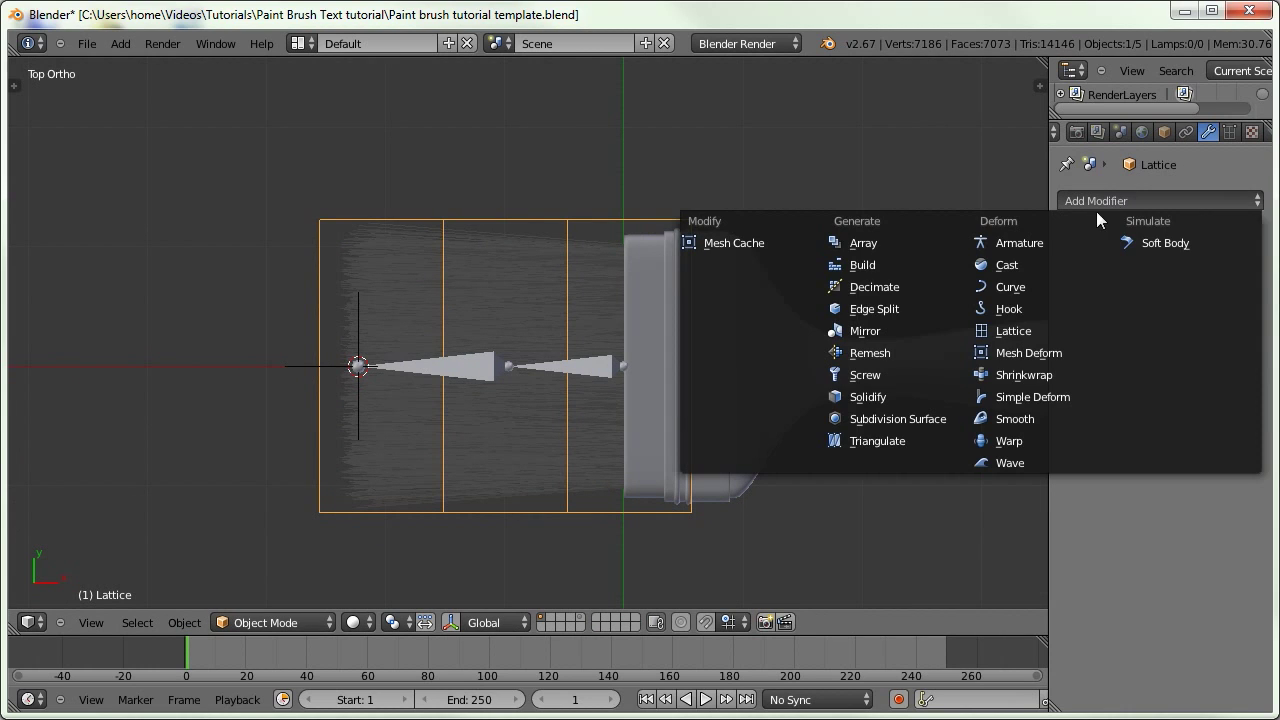
left_click(795, 246)
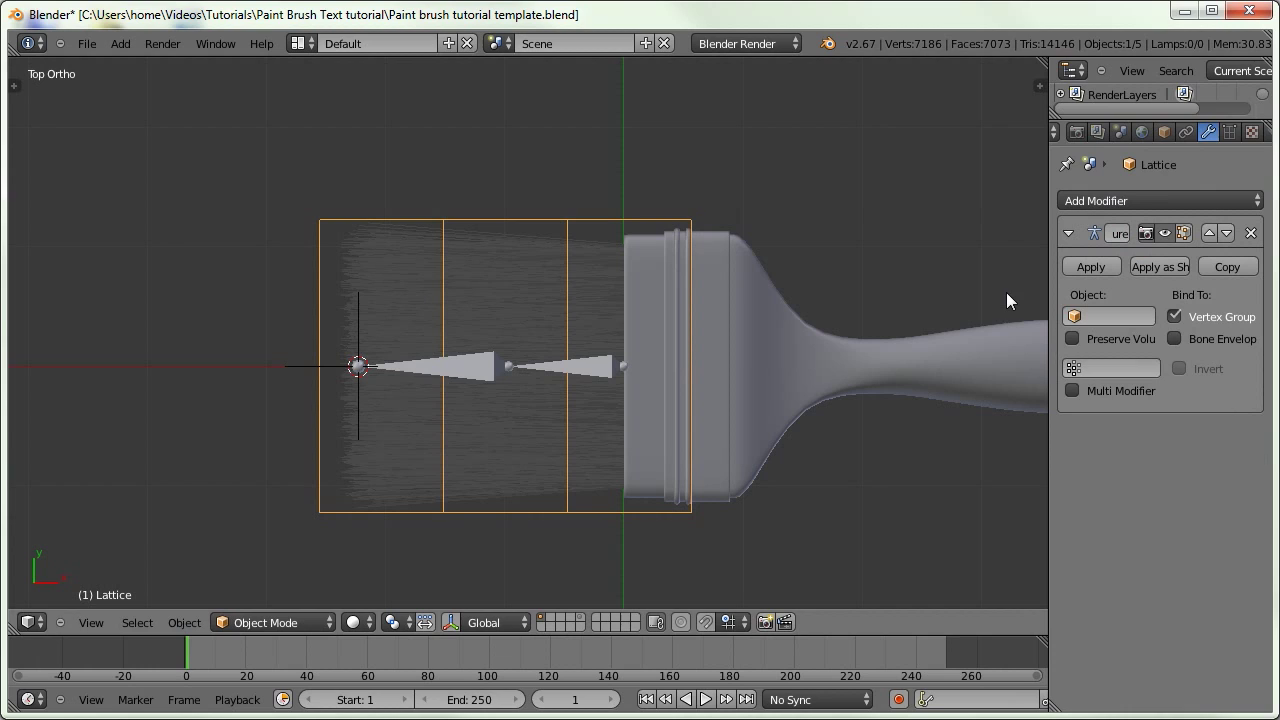
left_click(1110, 316)
left_click(1105, 345)
Create a vertex group named Tip on the lattice
key("Tab")
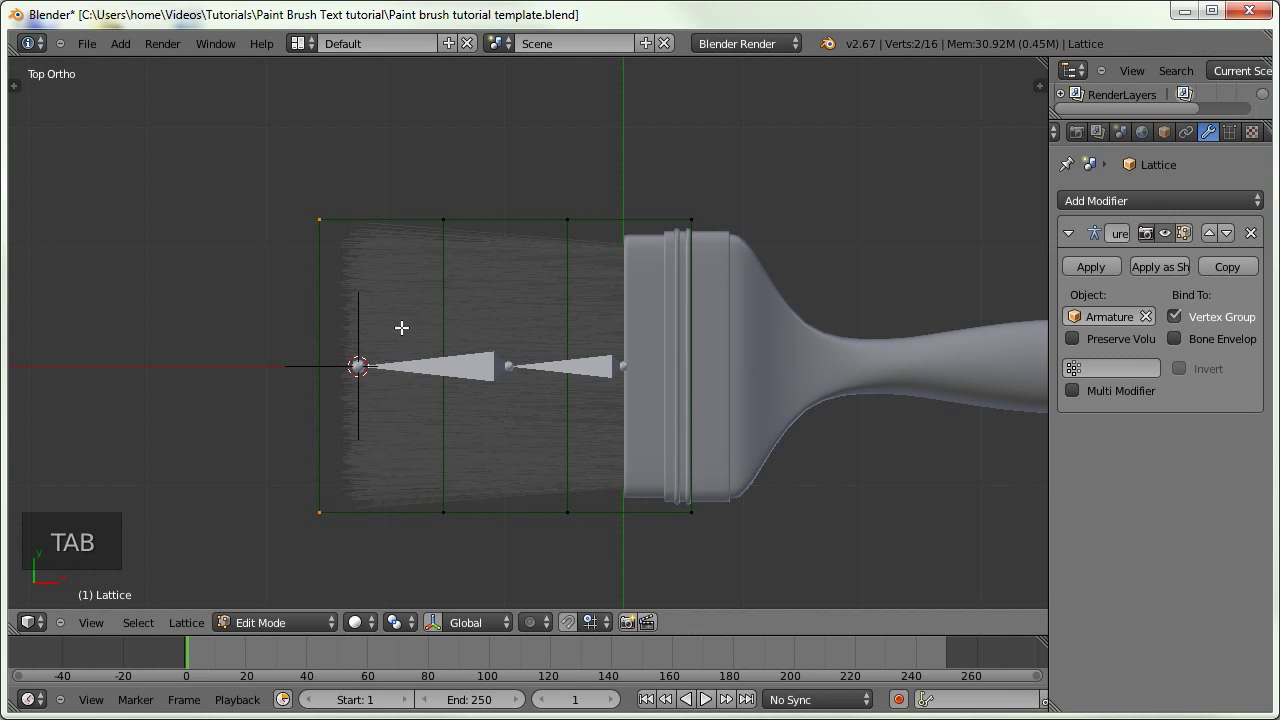
left_click(1230, 132)
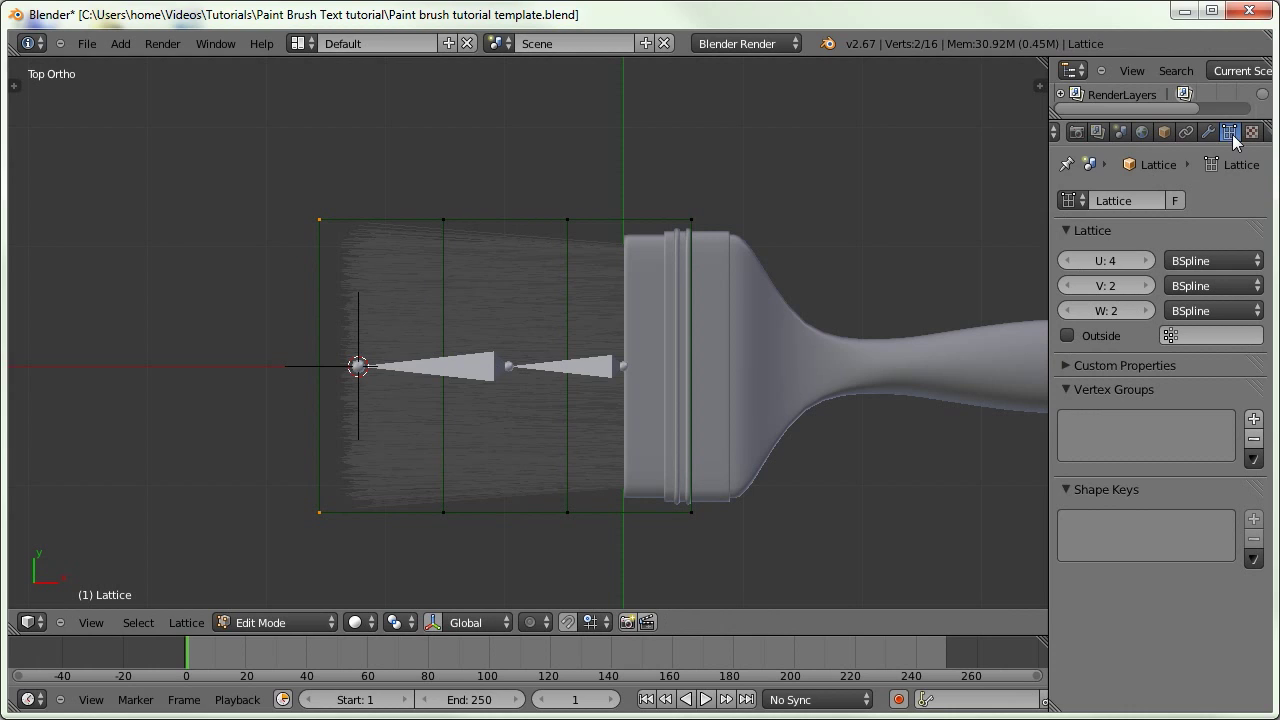
left_click(1254, 420)
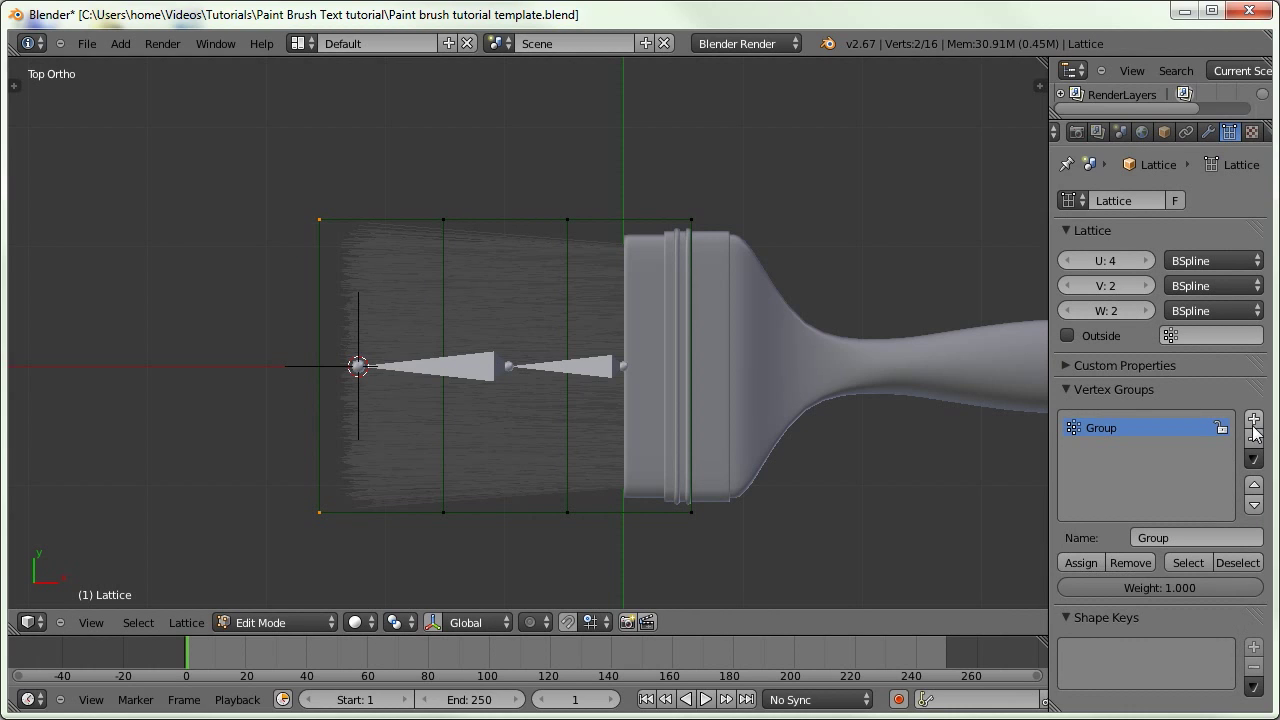
left_click(1172, 537)
type("Tip")
key("Return")
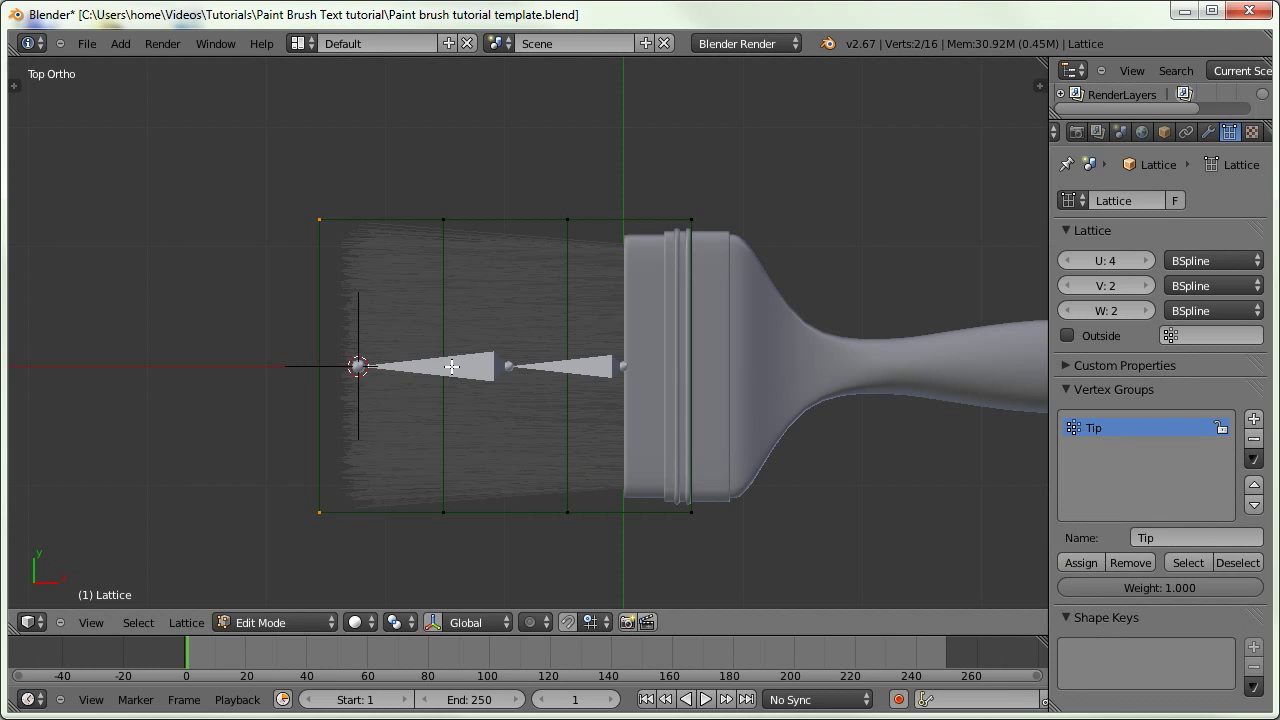
Check the name of the bone at the bristle end in Pose Mode, and reselect the lattice
key("Tab")
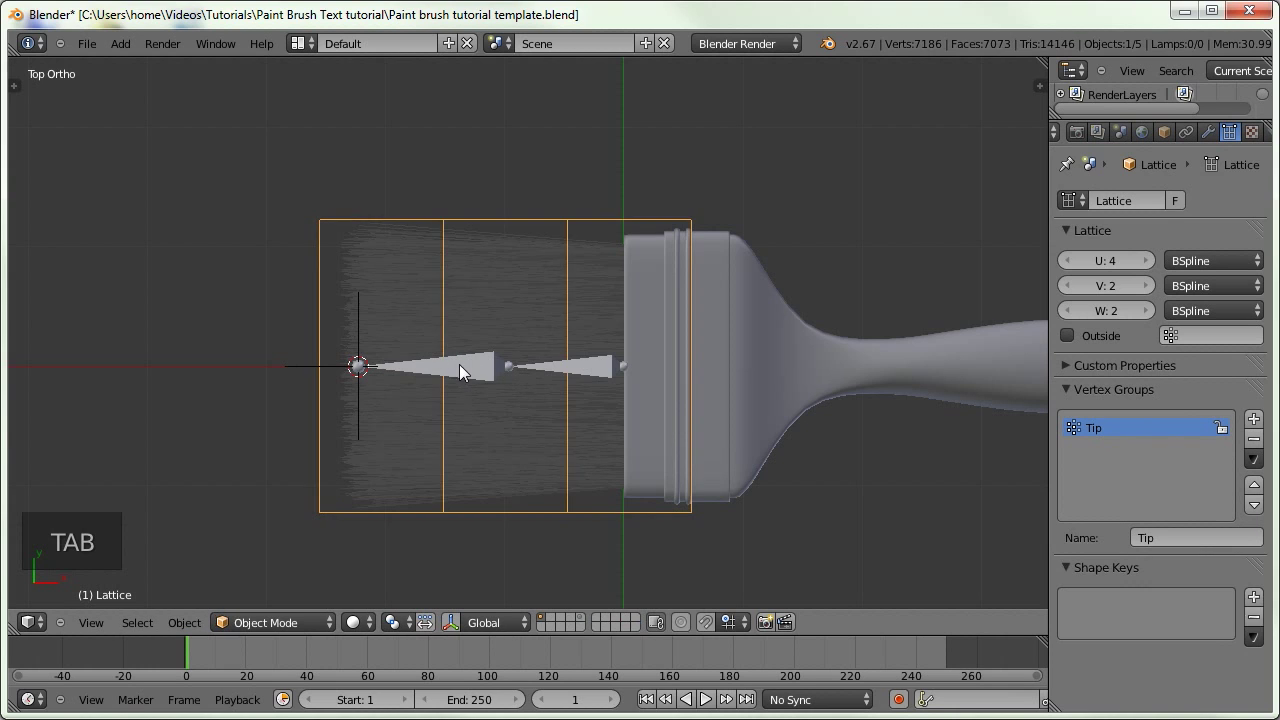
right_click(462, 363)
right_click(465, 361)
key("ctrl+Tab")
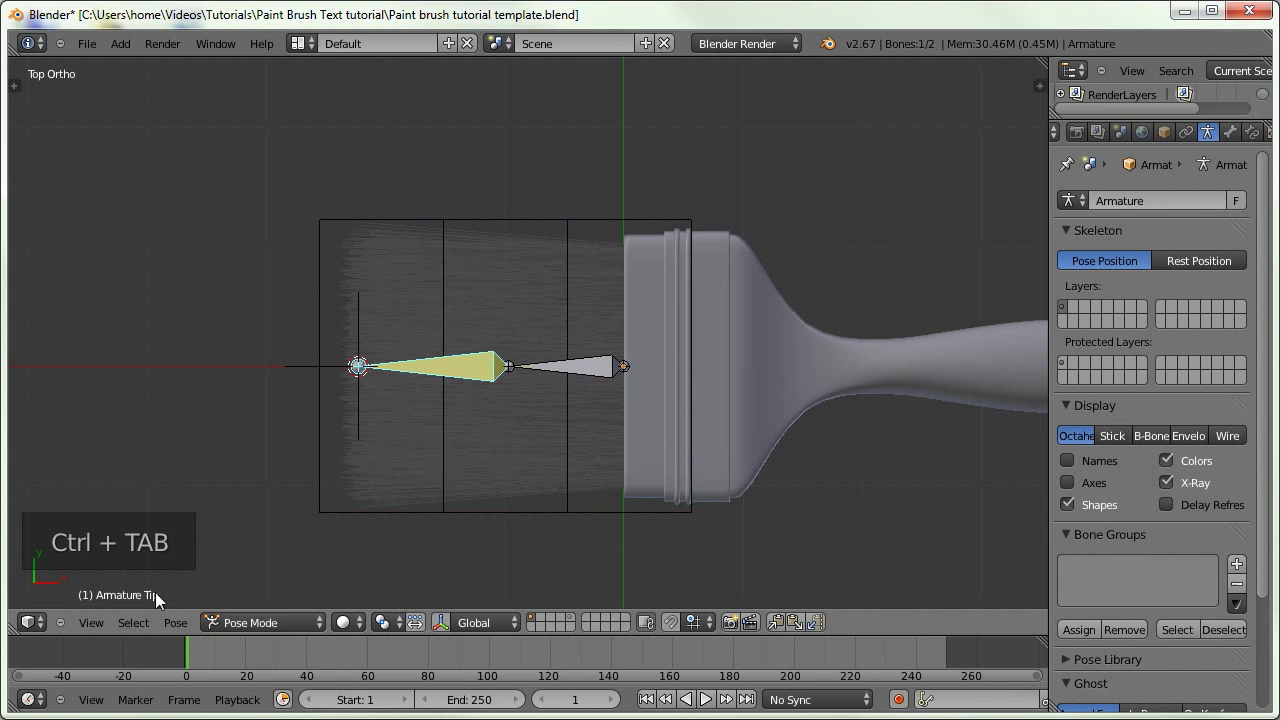
right_click(402, 220)
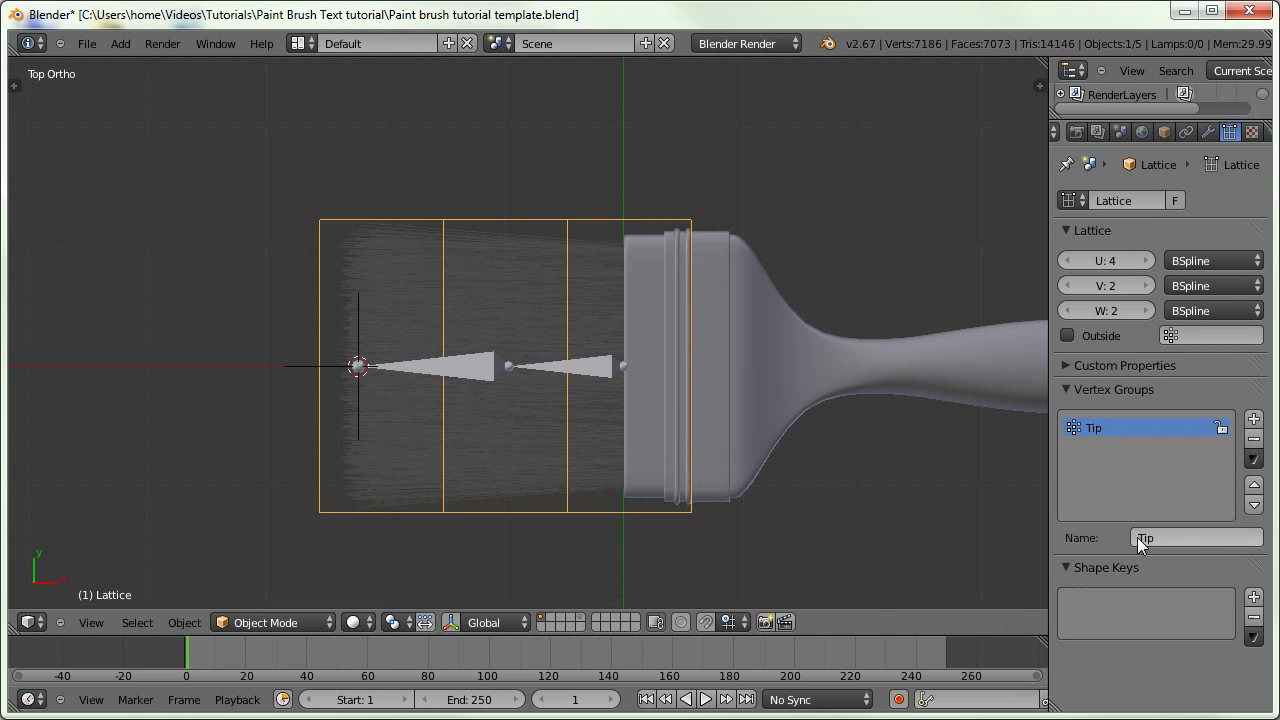
Assign the four lattice points at the bristle ends to the Tip vertex group with weight 1.000, using wireframe display
key("Tab")
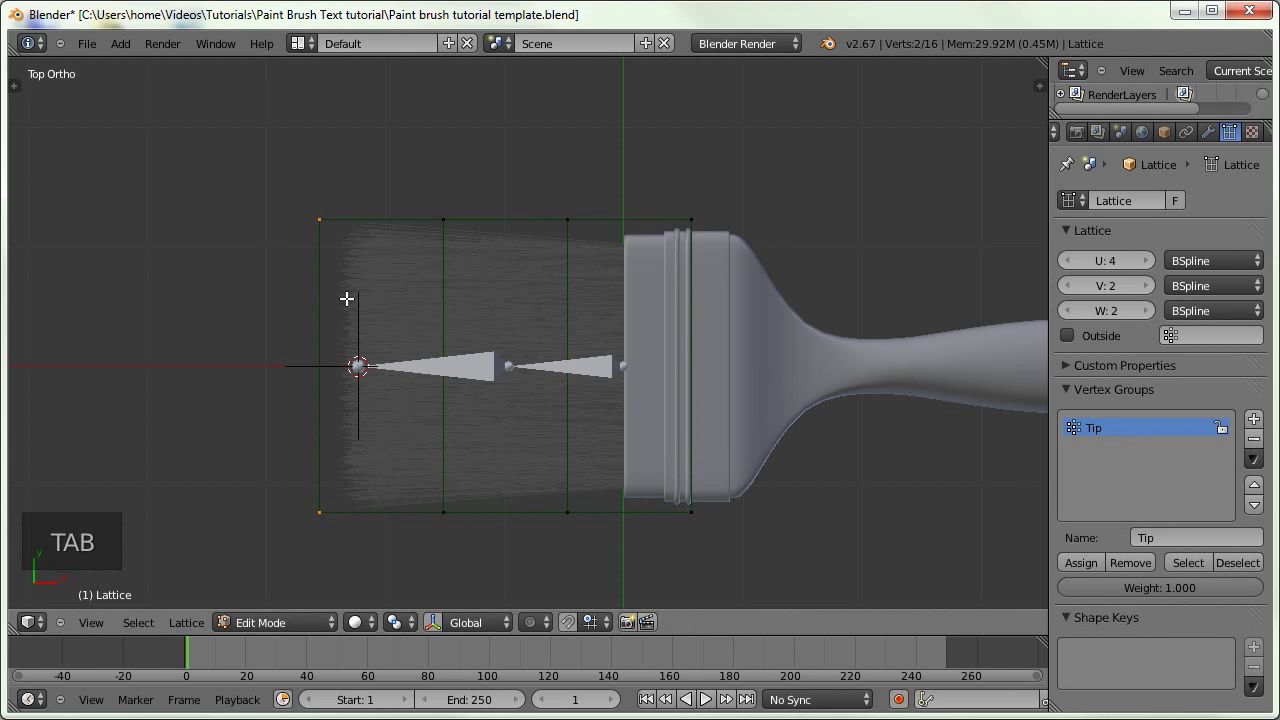
key("z")
key("b")
left_click_drag(358, 173, 180, 574)
middle_click_drag(408, 414, 299, 220)
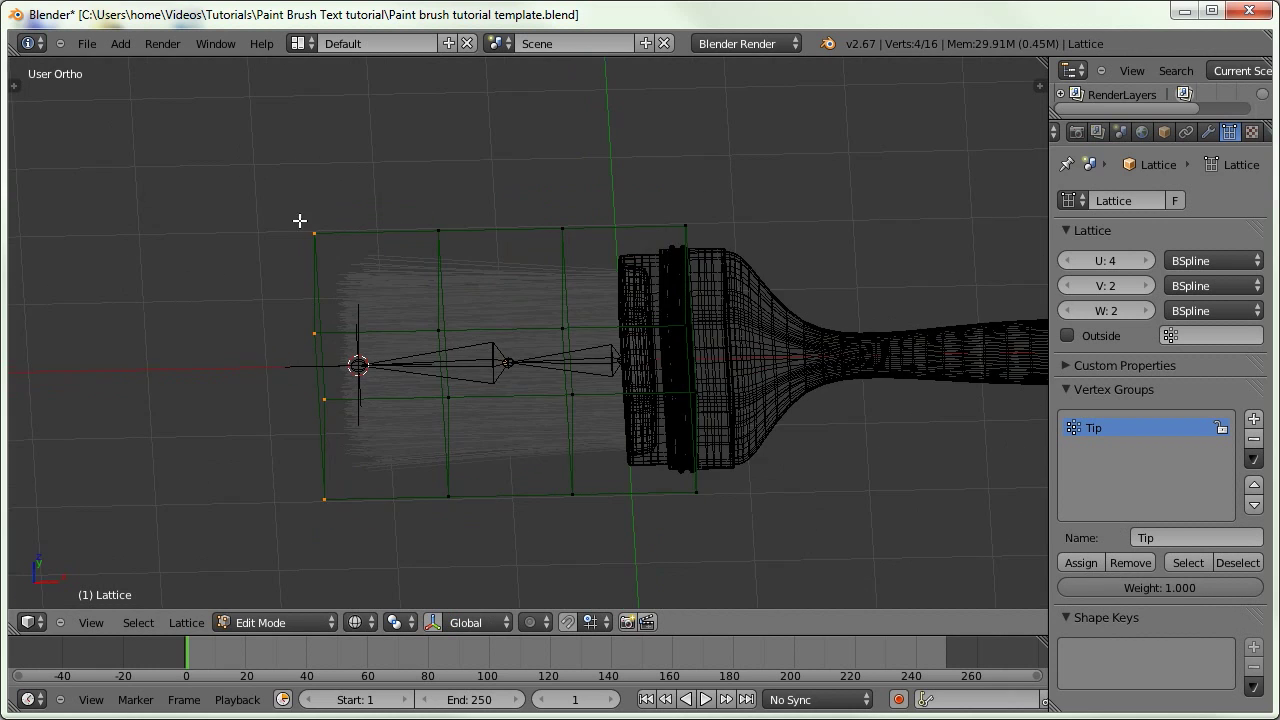
key("KP_7")
scroll(331, 318, "up", 2)
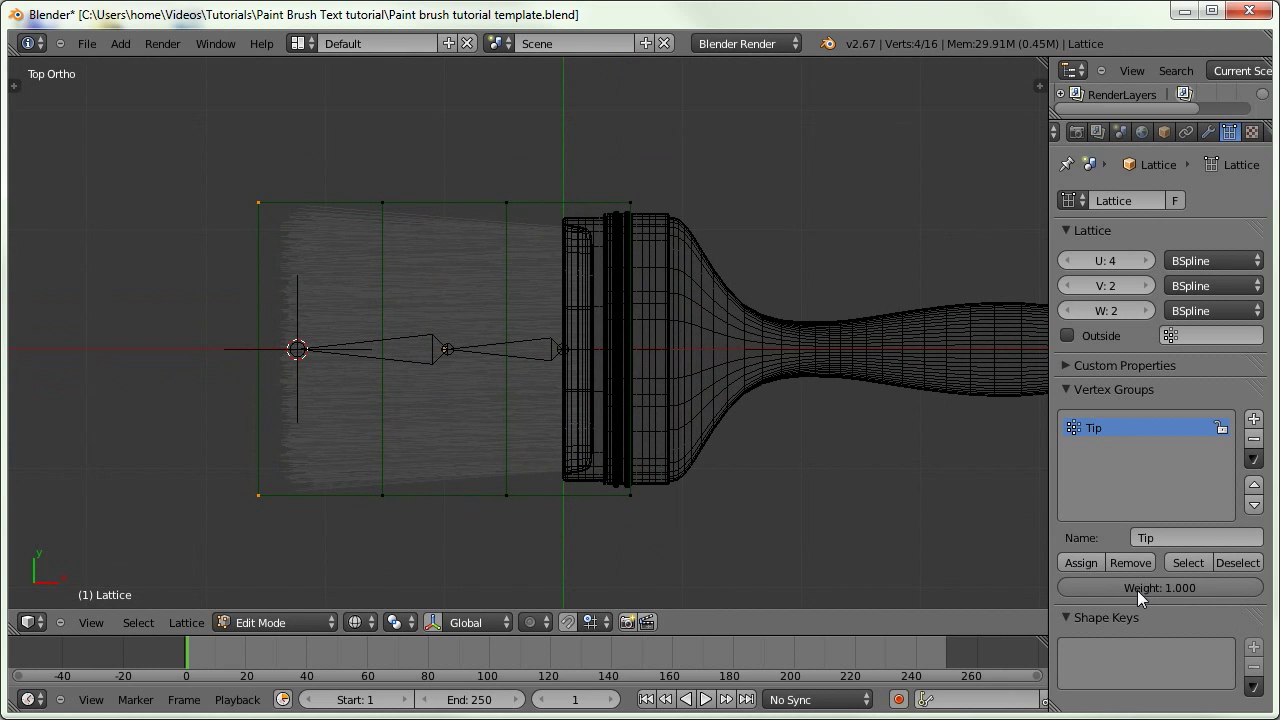
left_click(1078, 563)
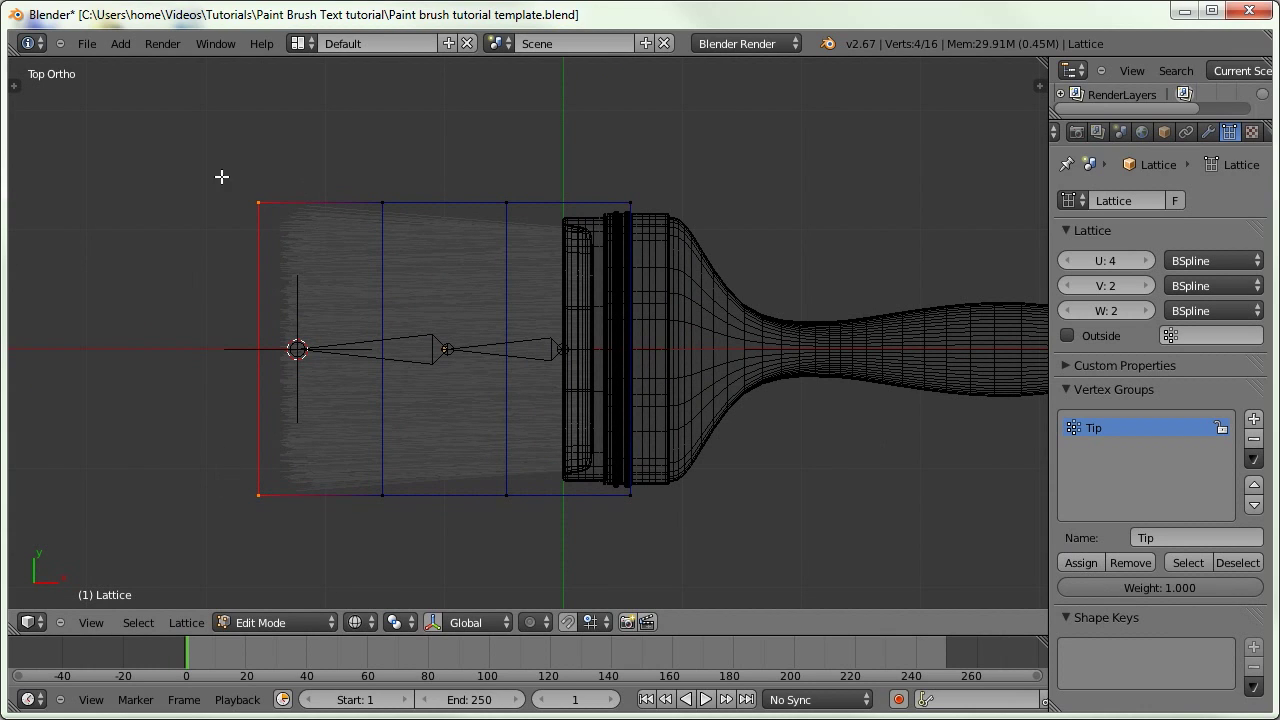
Assign the second column of lattice points from the bristle ends to the Tip vertex group with weight 0.25
key("a")
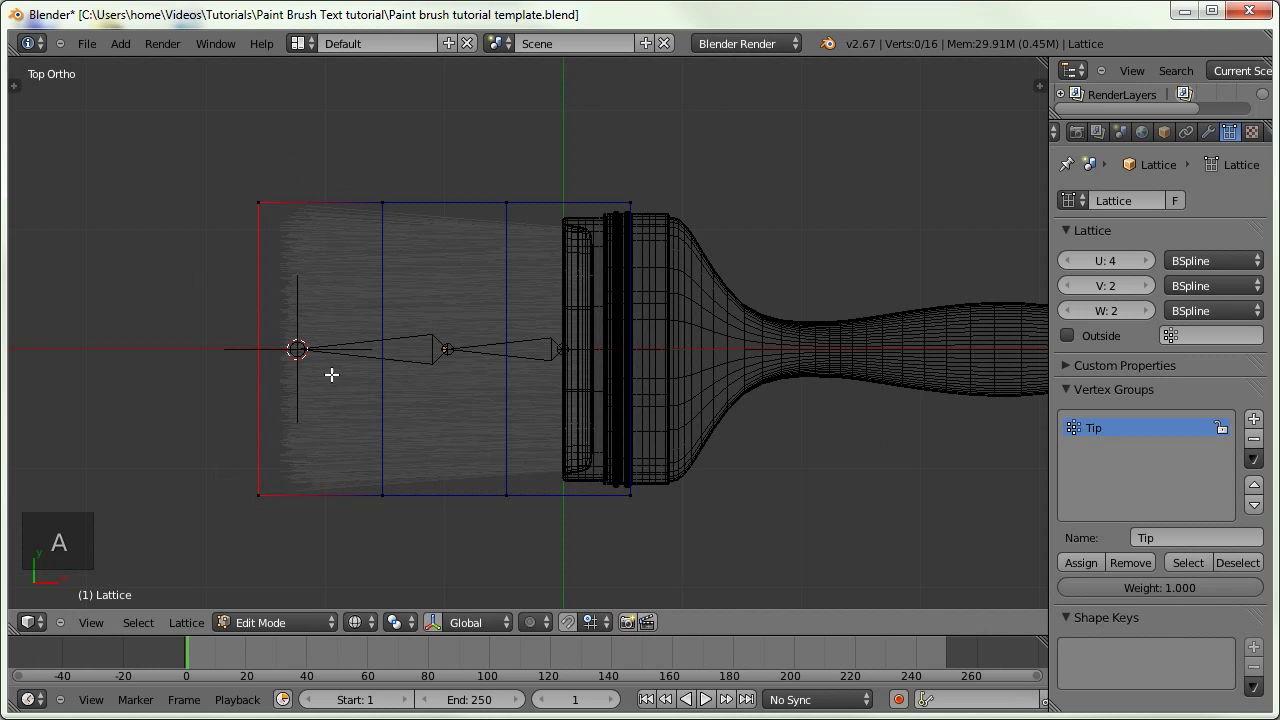
key("b")
left_click_drag(408, 158, 340, 548)
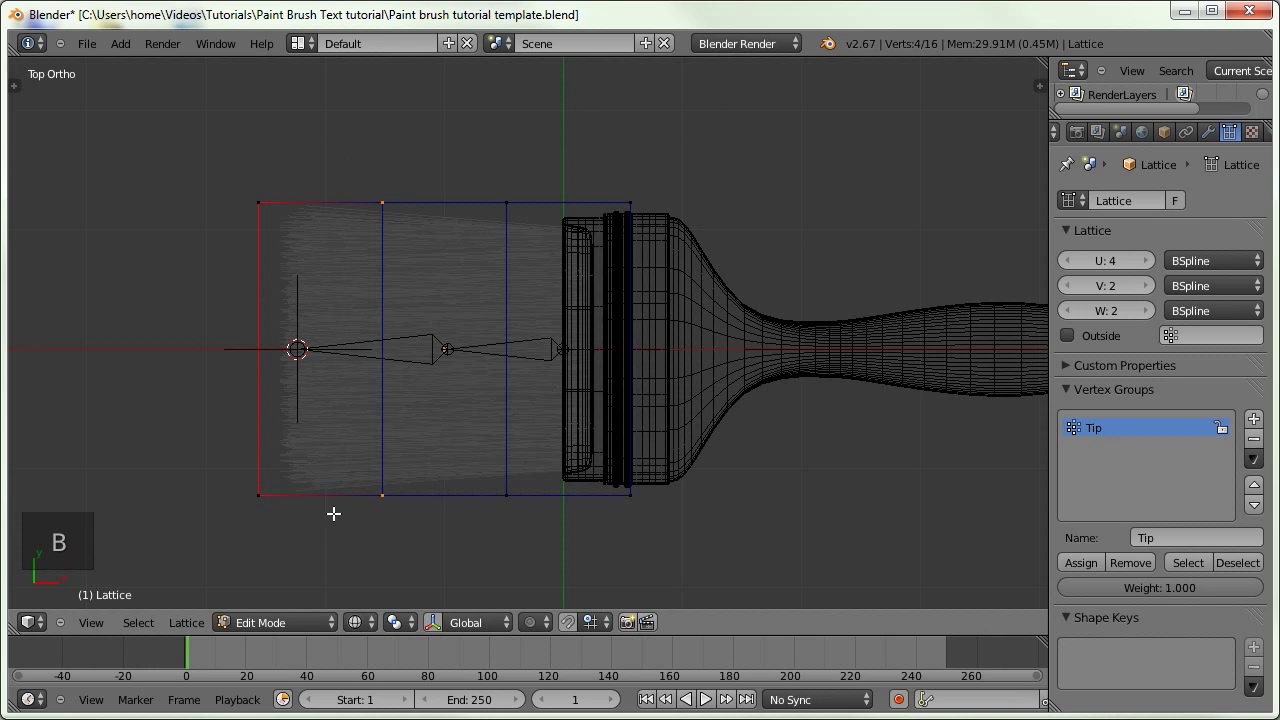
left_click(1160, 589)
type("0.25")
key("Return")
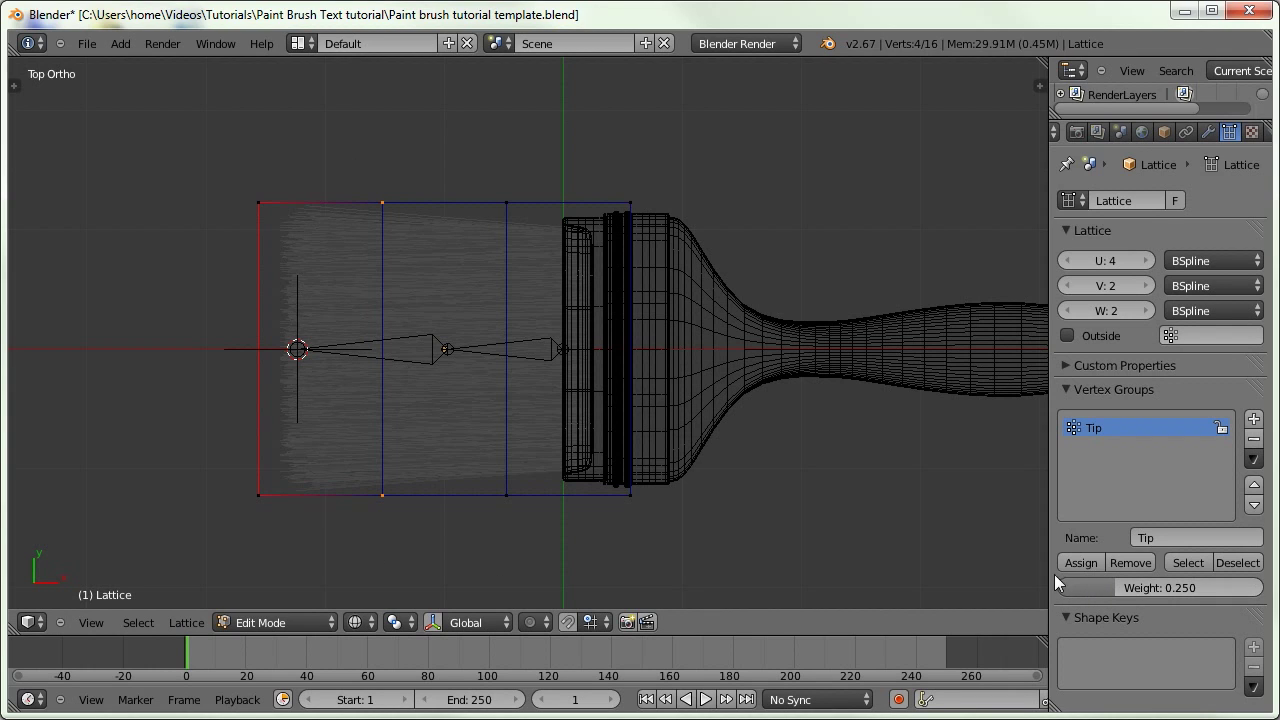
left_click(1077, 564)
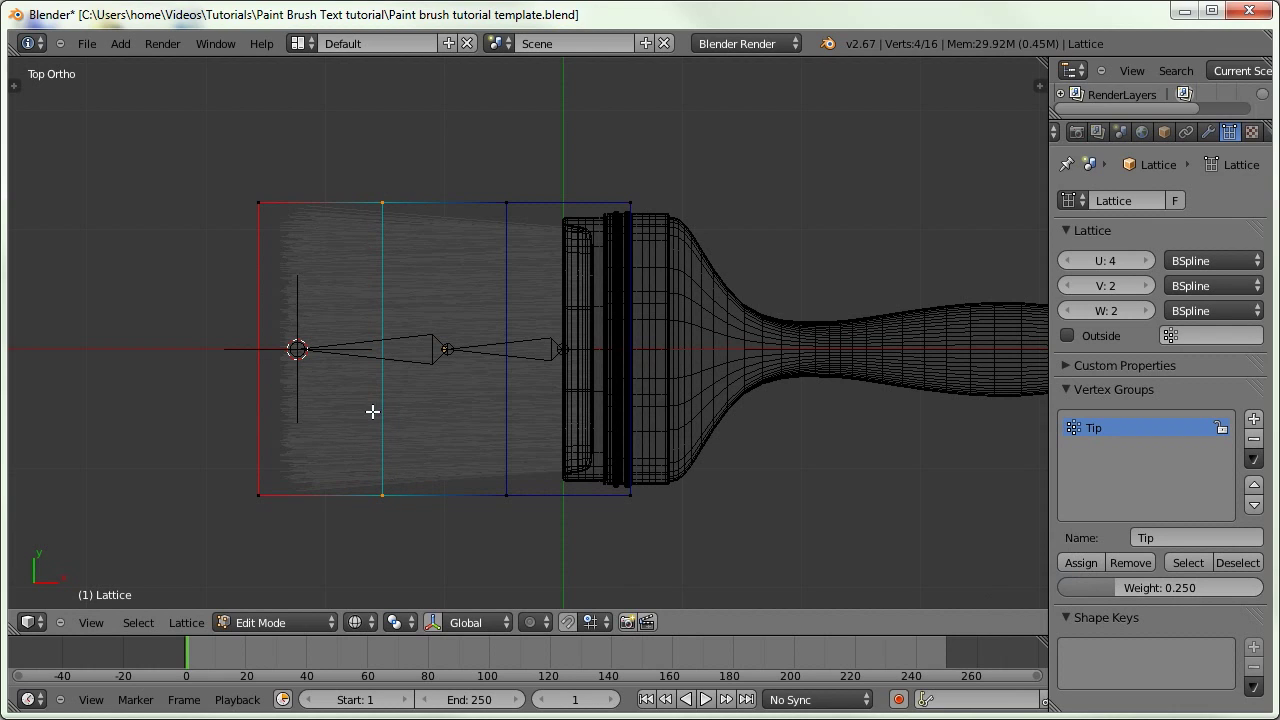
Try moving the Tip empty sideways in top view to test how the bristles bend
key("Tab")
right_click(304, 366)
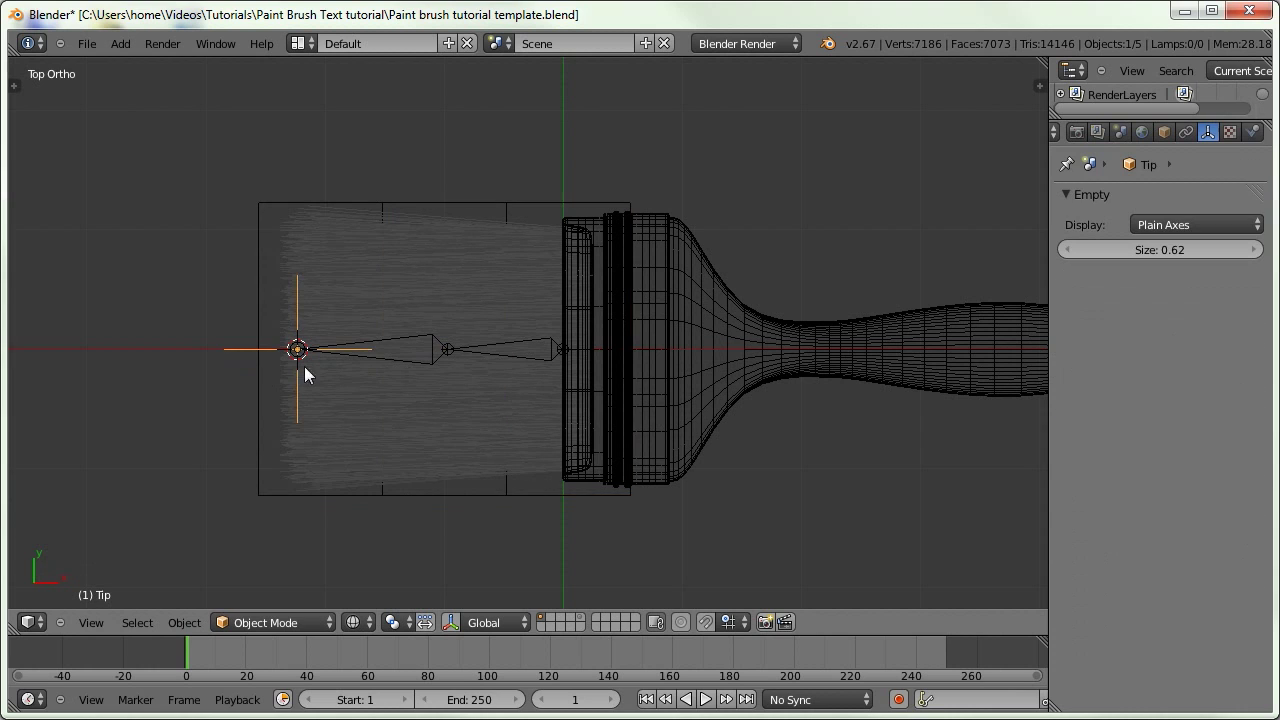
key("g")
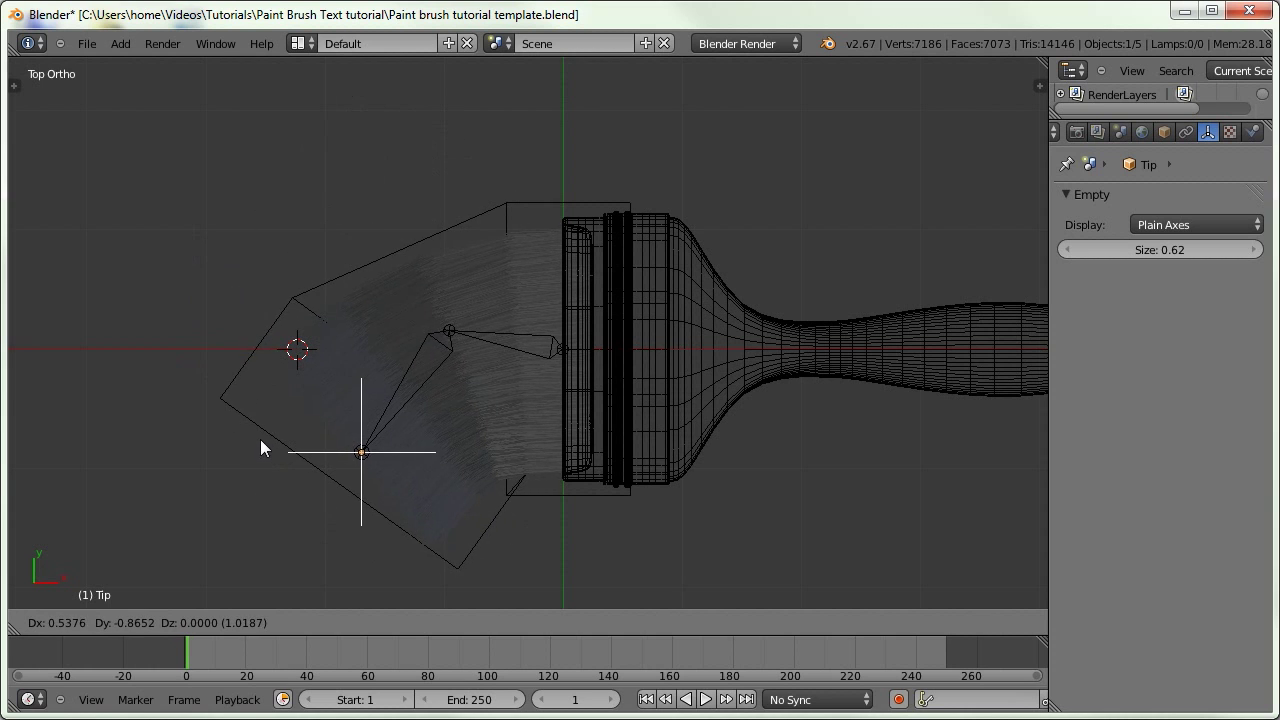
right_click(392, 512)
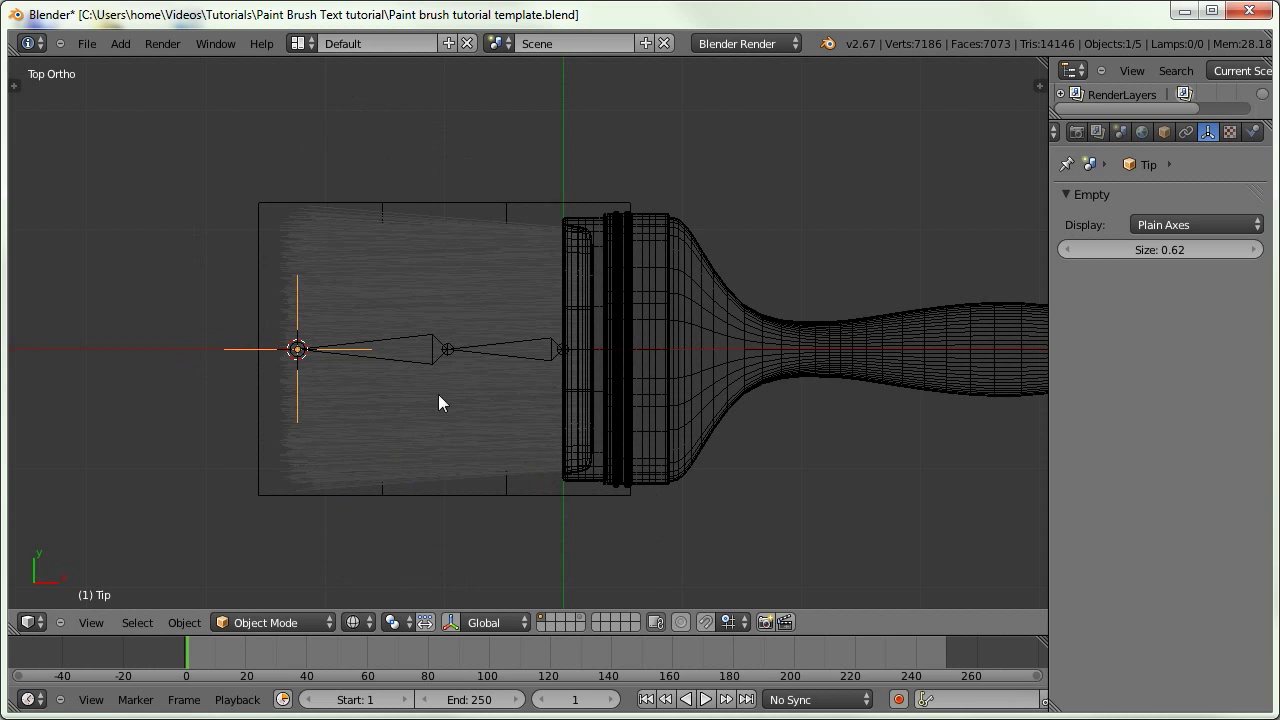
Move the Tip empty upward and toward the handle in front view, and inspect the bend of the bristles
key("KP_1")
key("g")
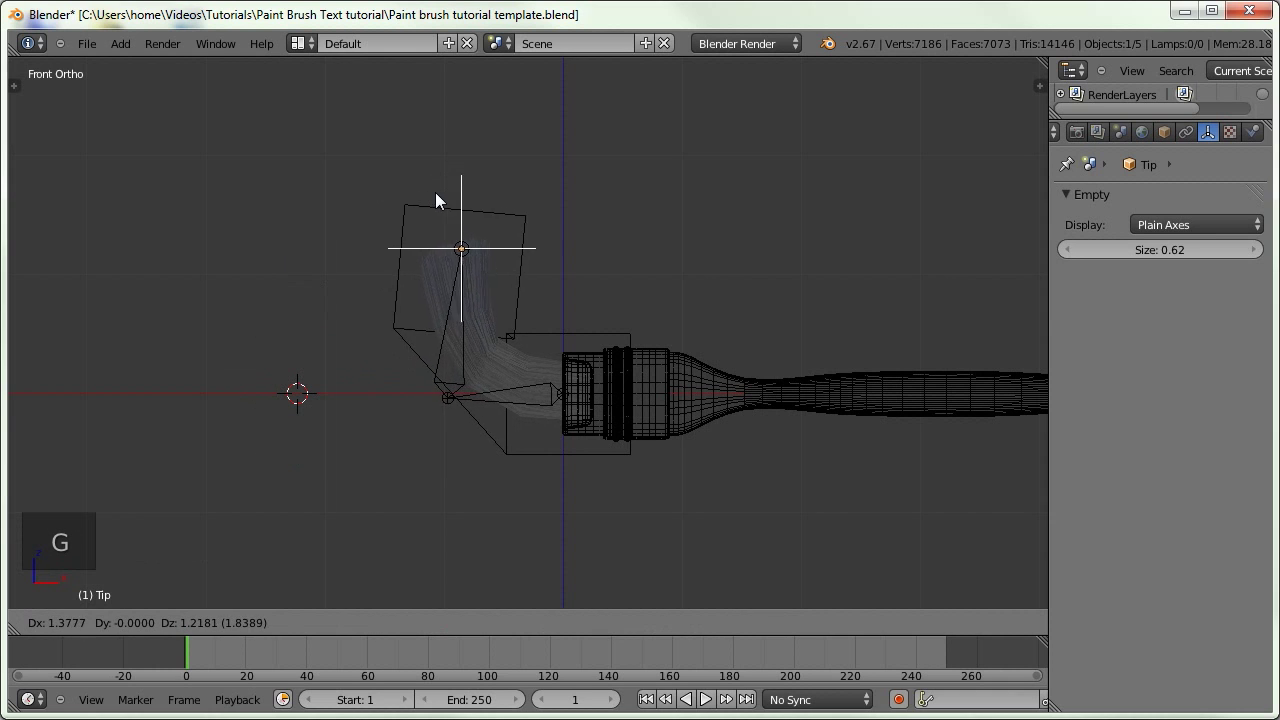
left_click(490, 184)
middle_click_drag(490, 182, 407, 371)
key("KP_1")
scroll(476, 301, "up", 4)
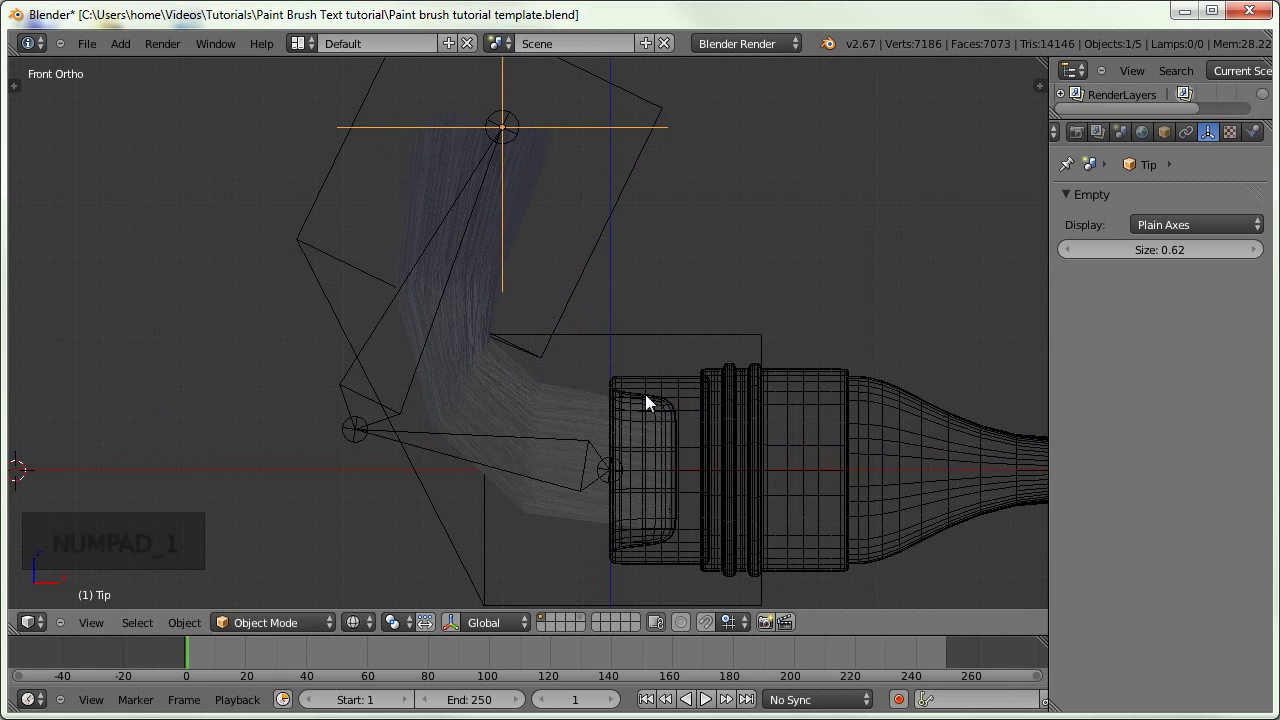
scroll(597, 286, "down", 3)
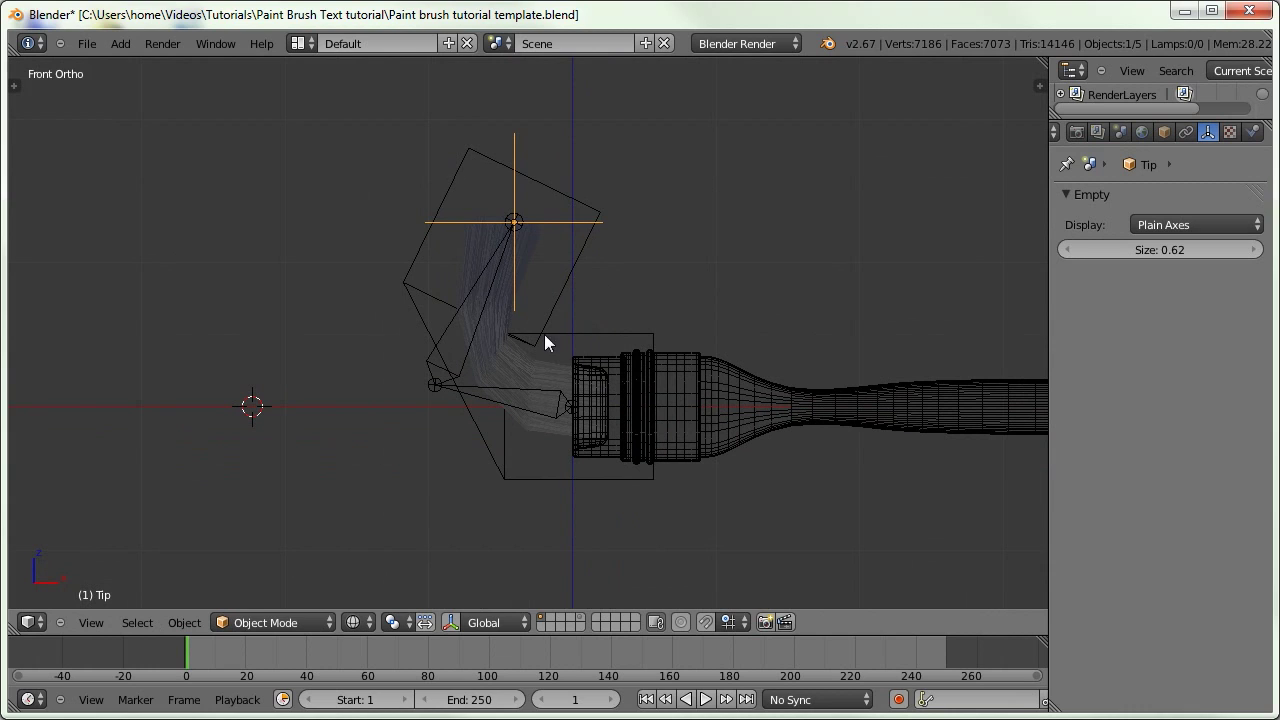
Set the chain length of the Tip bone's IK constraint to 1
right_click(428, 352)
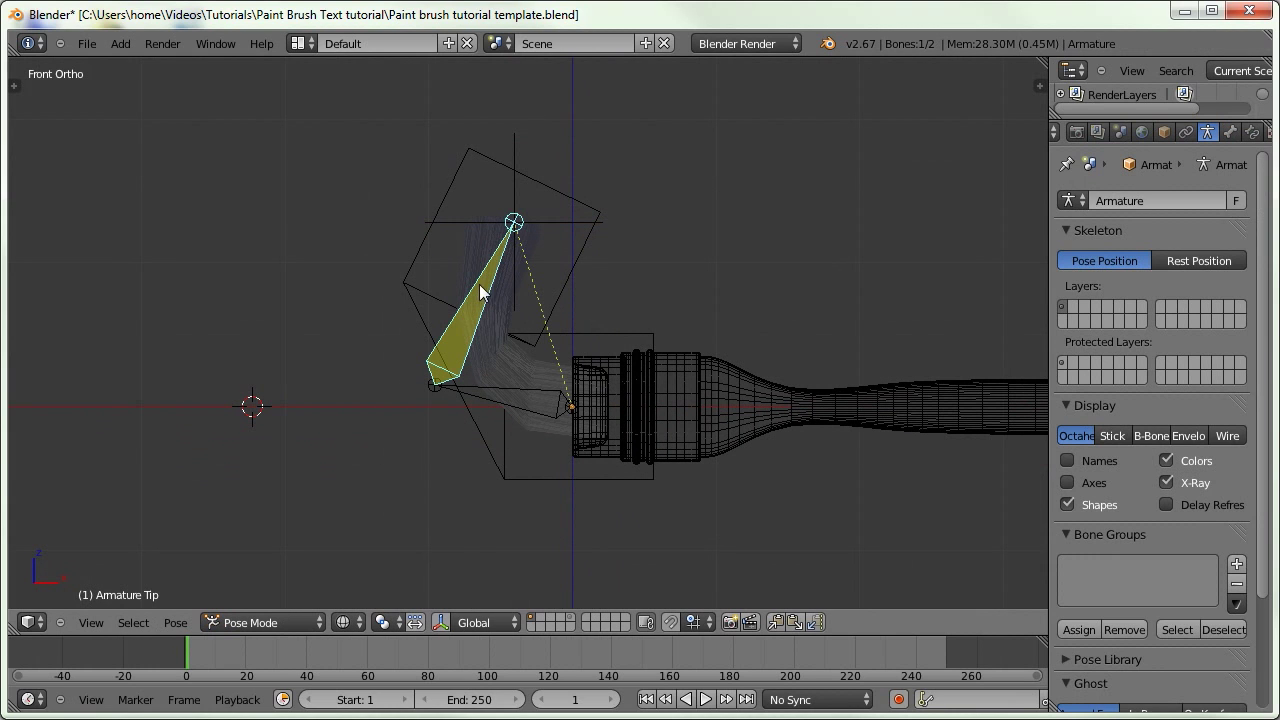
left_click(1252, 132)
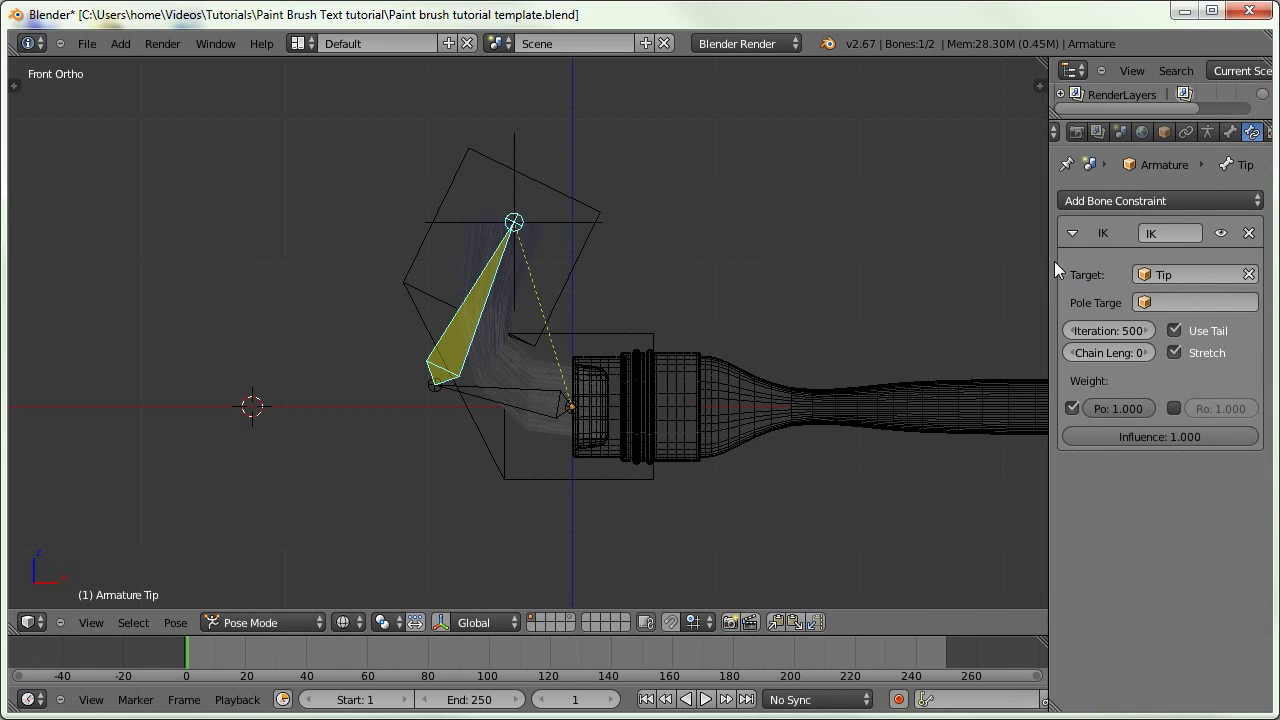
left_click(1145, 352)
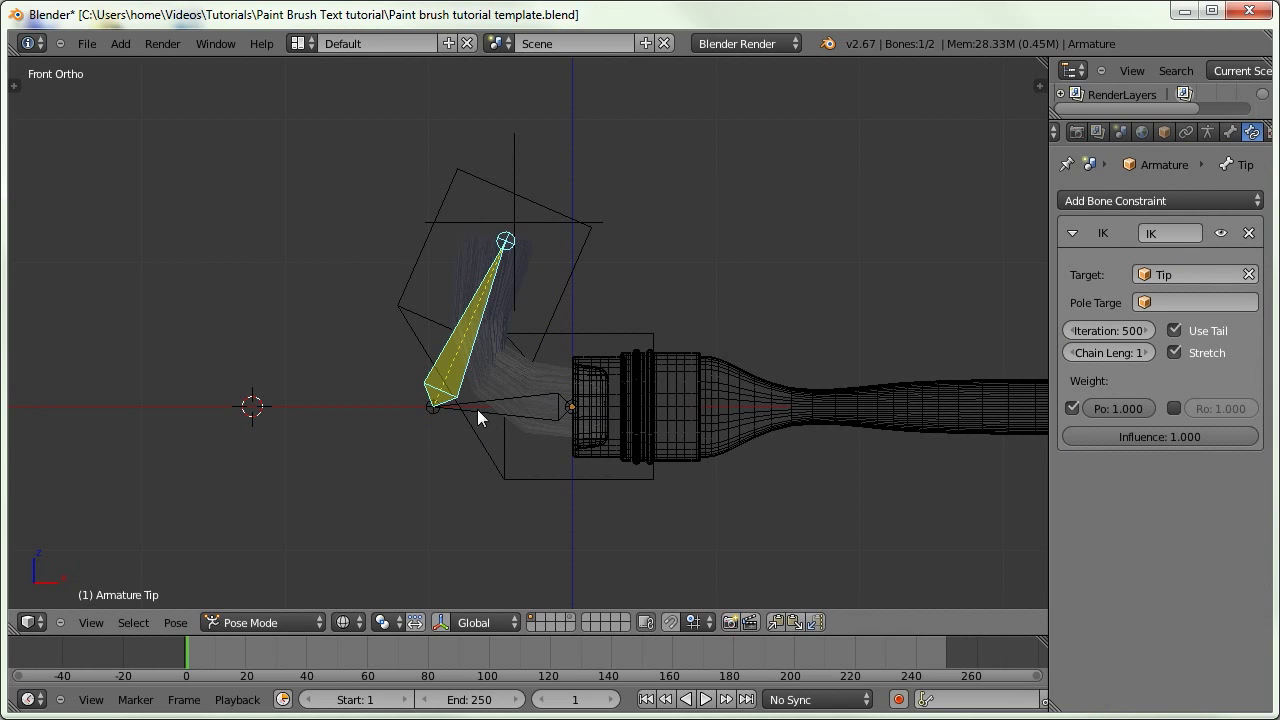
Move the Tip empty in front view to about X -0.82, Z 1.66 above the brush and inspect the bend of the bristles
right_click(518, 162)
key("g")
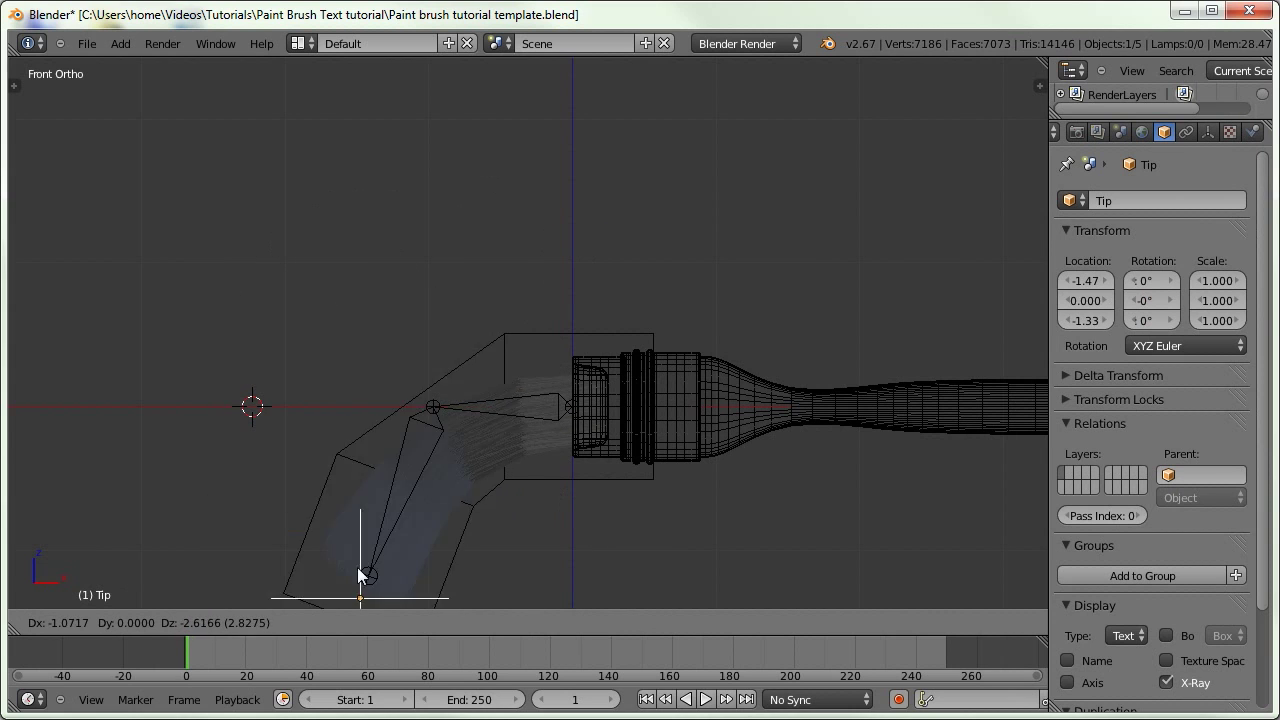
right_click(518, 421)
key("KP_1")
key("KP_3")
key("KP_3")
key("KP_1")
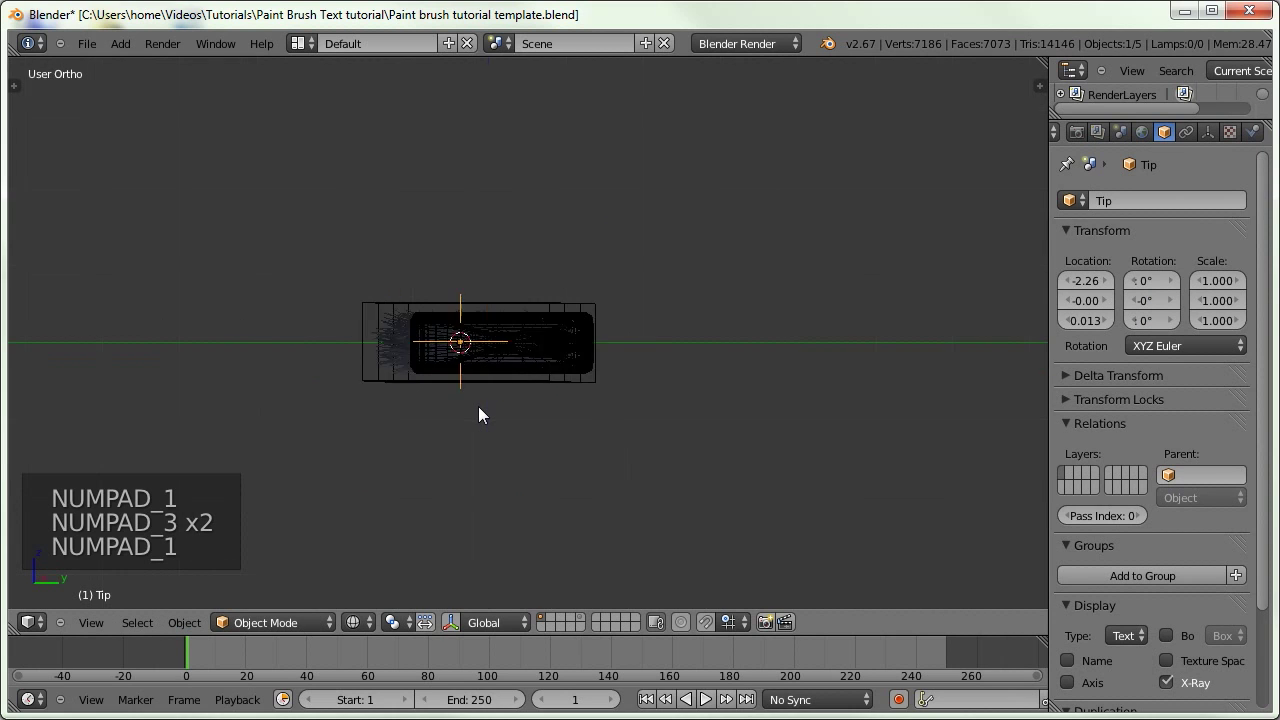
key("g")
left_click(521, 238)
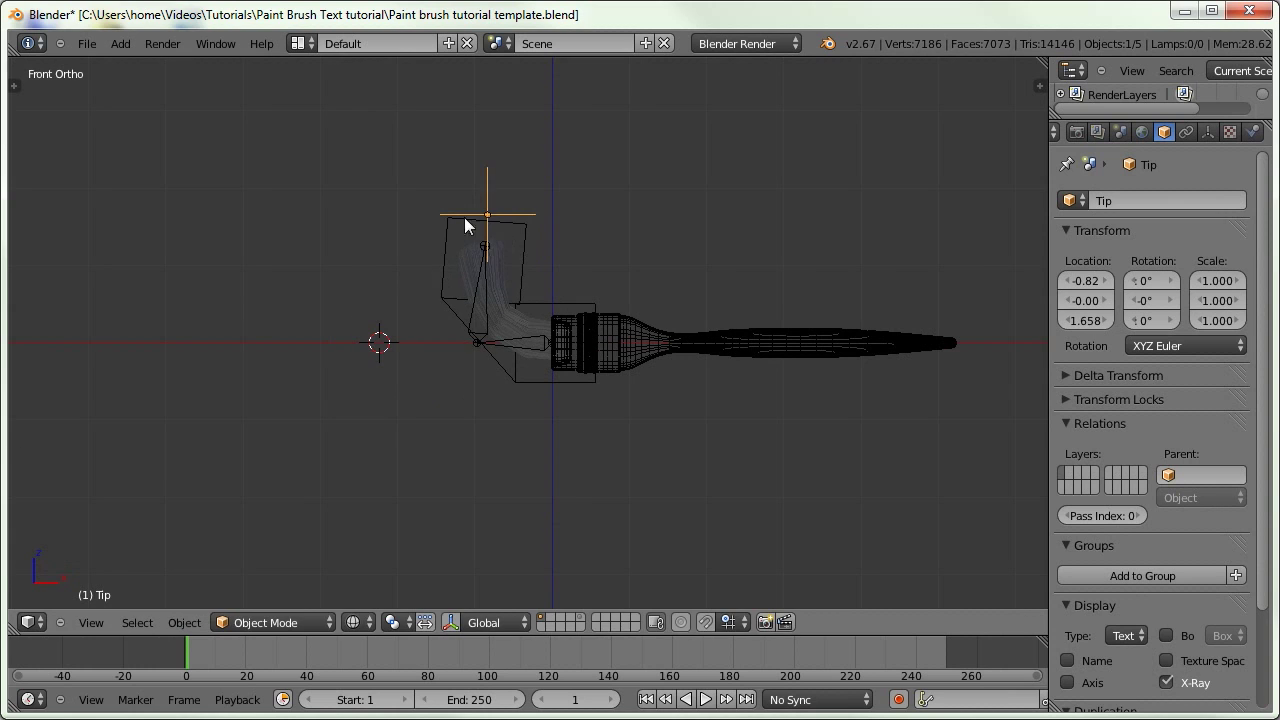
scroll(471, 263, "up", 5)
scroll(471, 263, "up", 1)
middle_click_drag(477, 254, 488, 337, "shift")
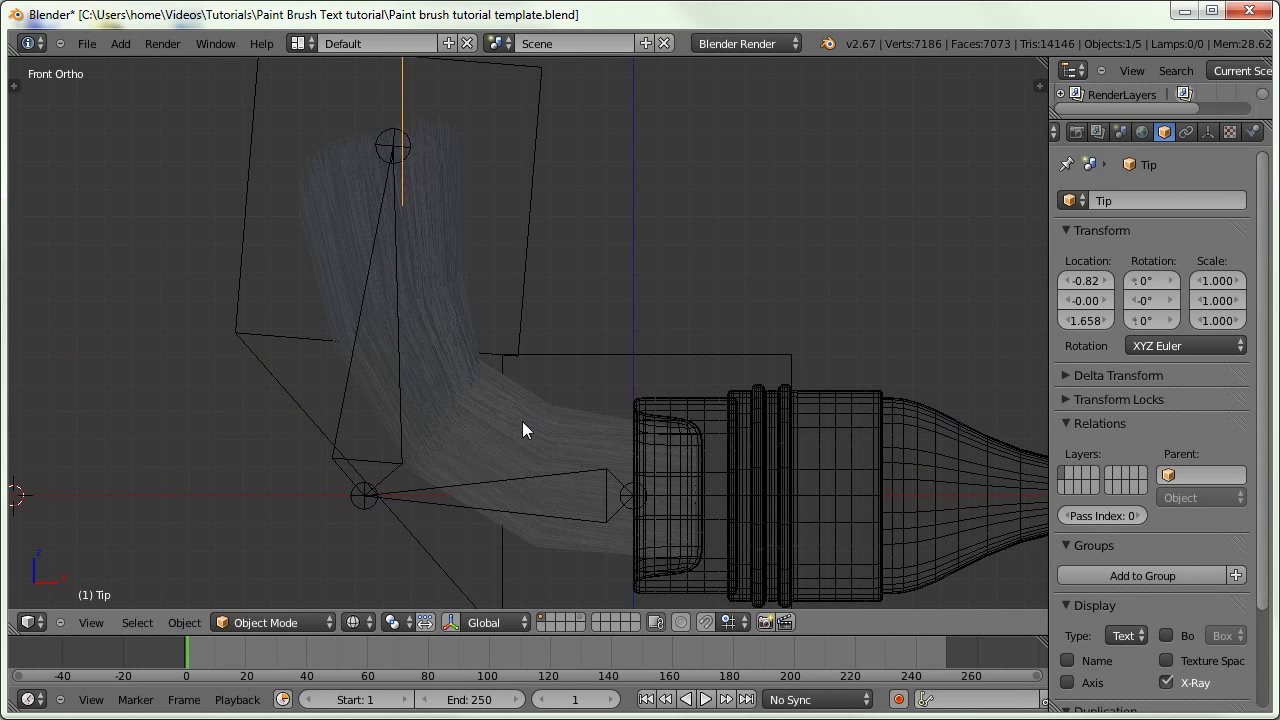
Set the path render steps of the Paint Brush.001 hair particles to 4
right_click(554, 427)
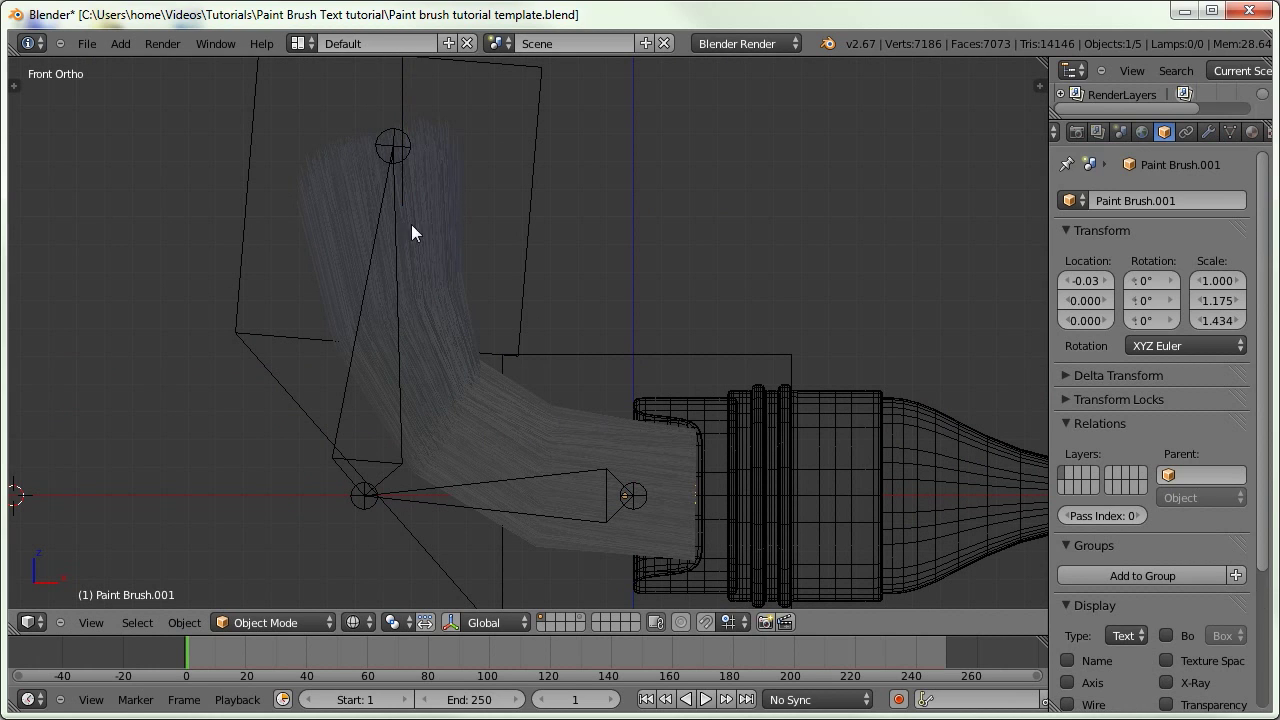
scroll(1224, 133, "down", 2)
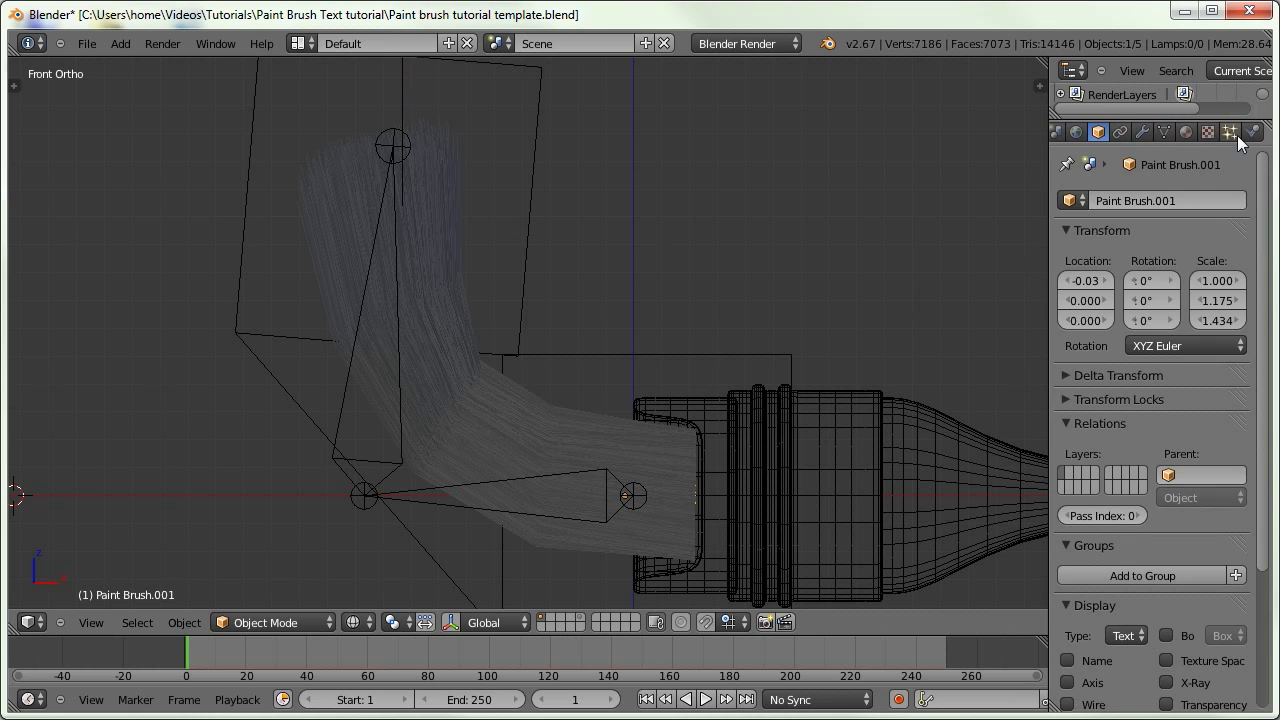
left_click(1230, 134)
scroll(1109, 578, "down", 8)
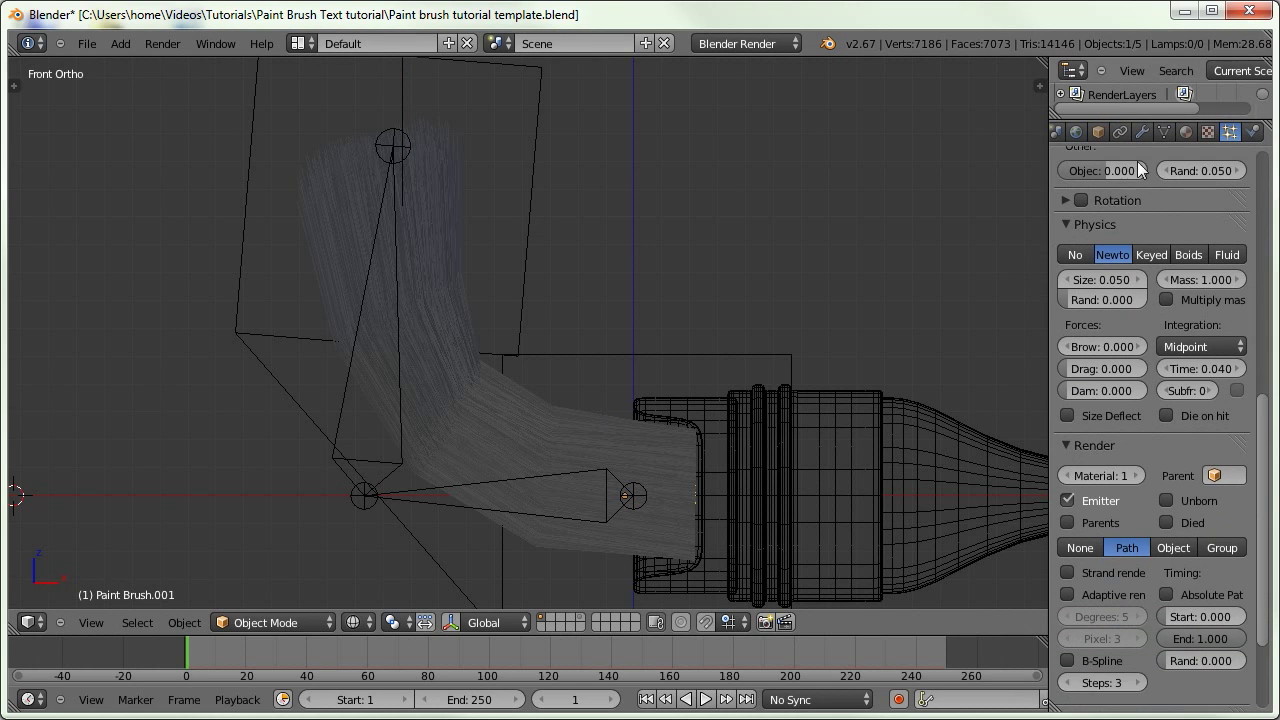
scroll(1140, 232, "down", 7)
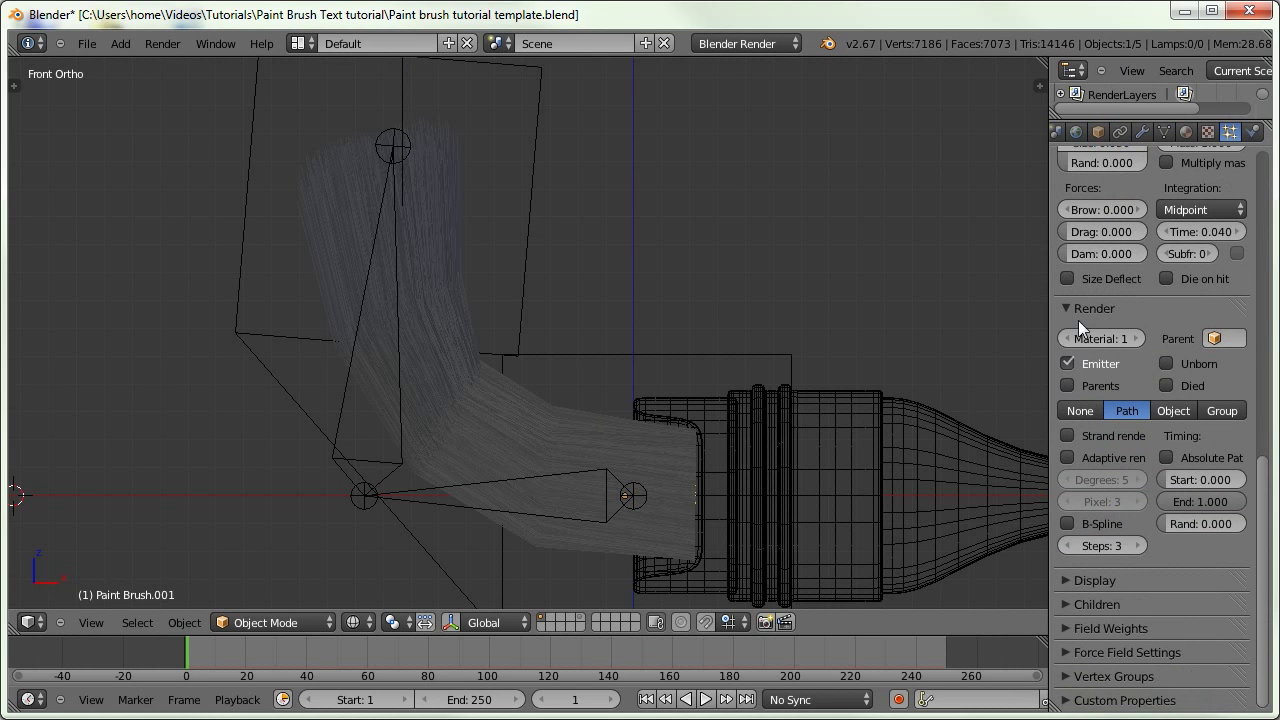
left_click(1136, 545)
scroll(1113, 553, "up", 1)
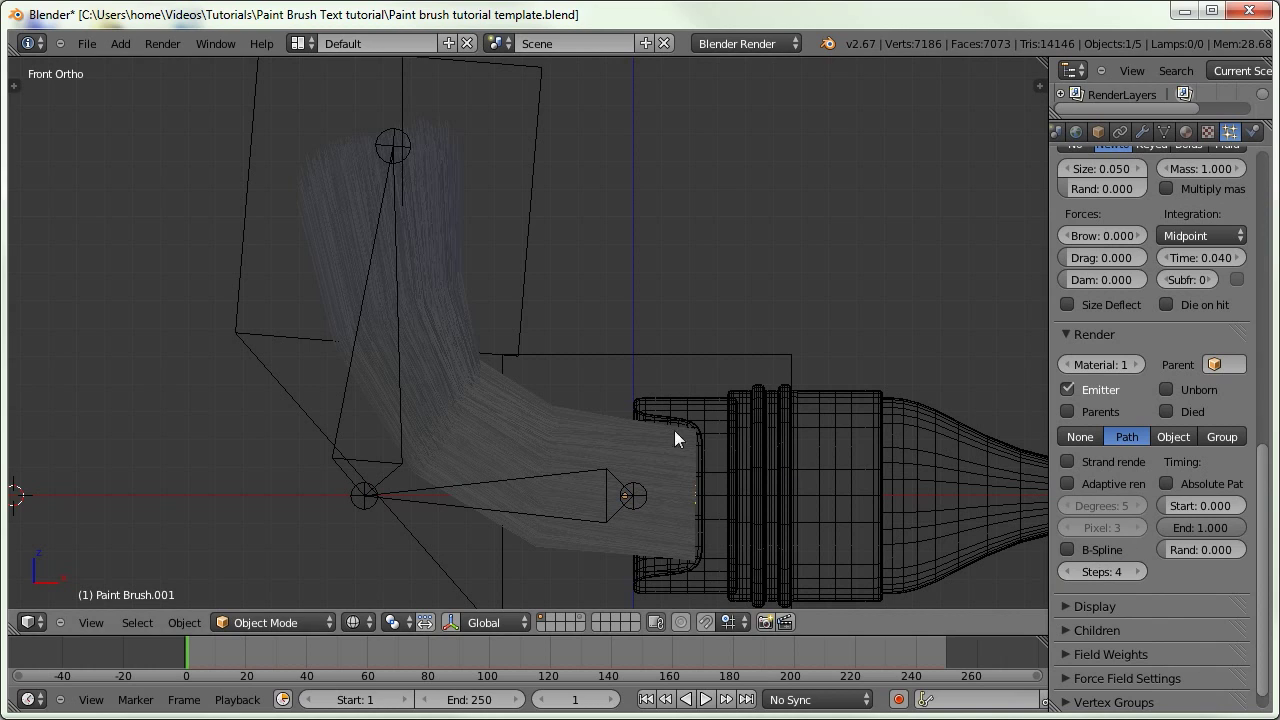
scroll(1151, 404, "down", 1)
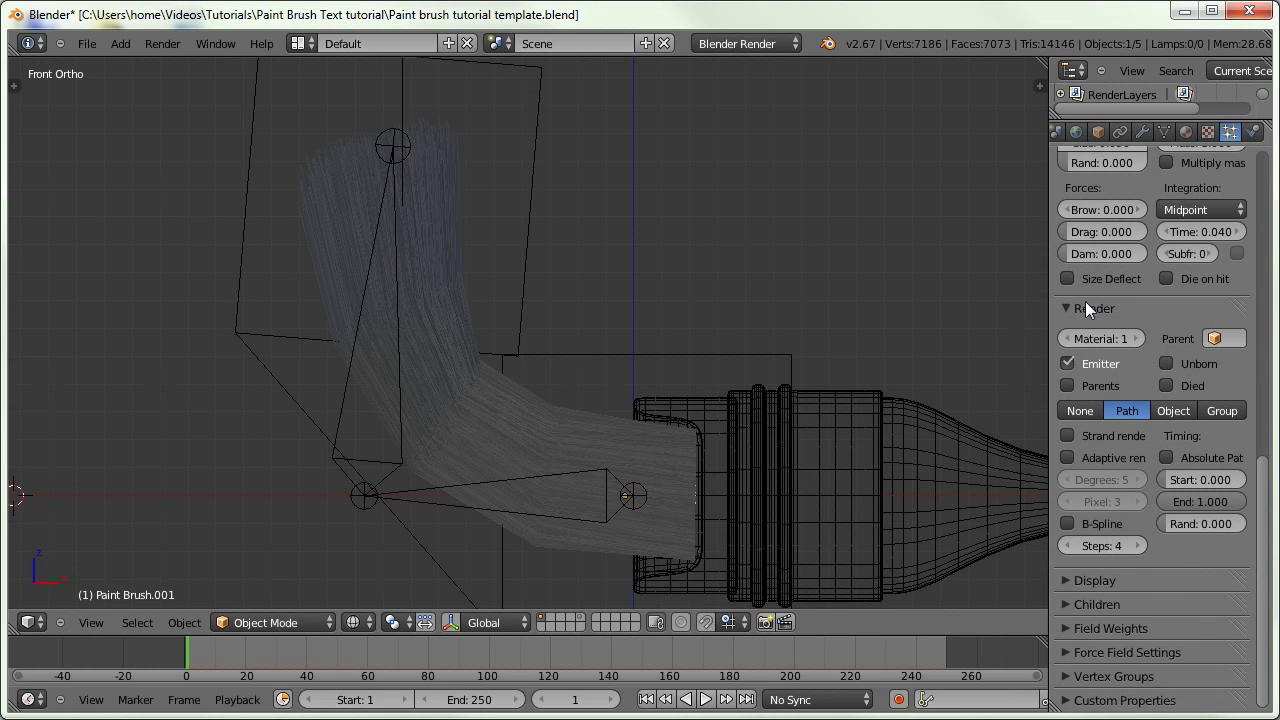
Raise the viewport display steps of the bristle hair particles to 4
left_click(1066, 580)
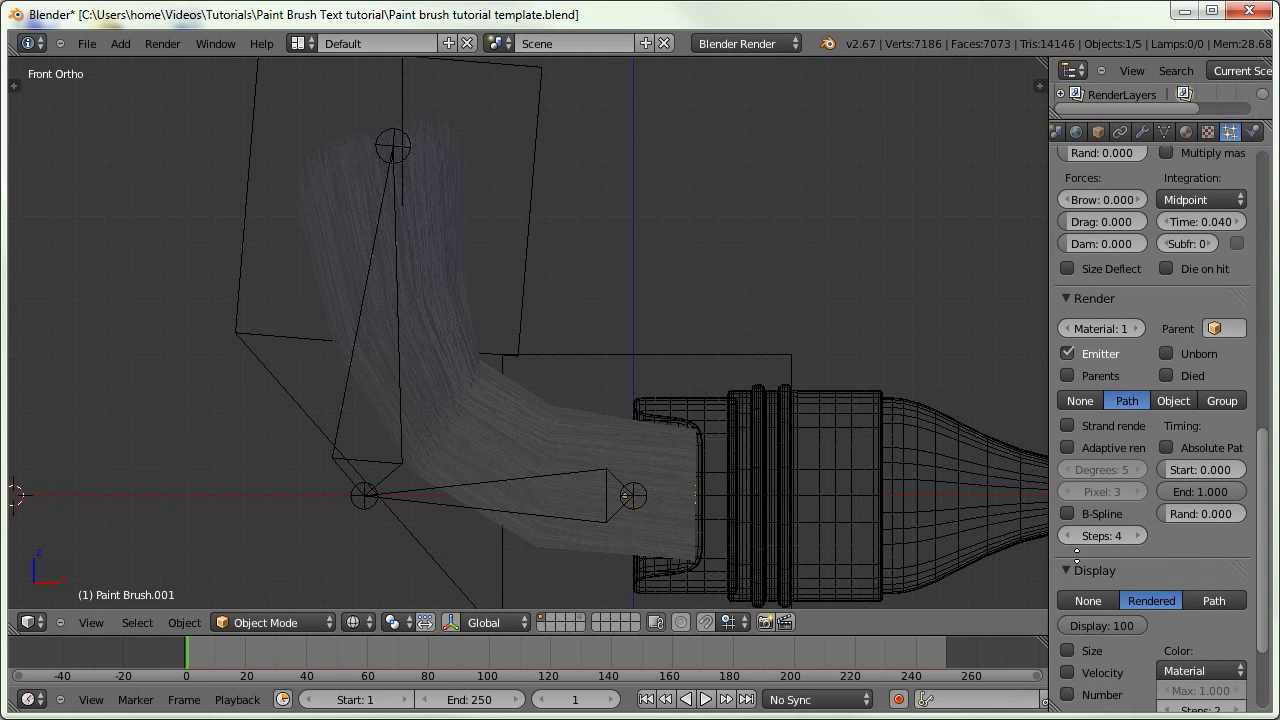
scroll(1080, 489, "down", 4)
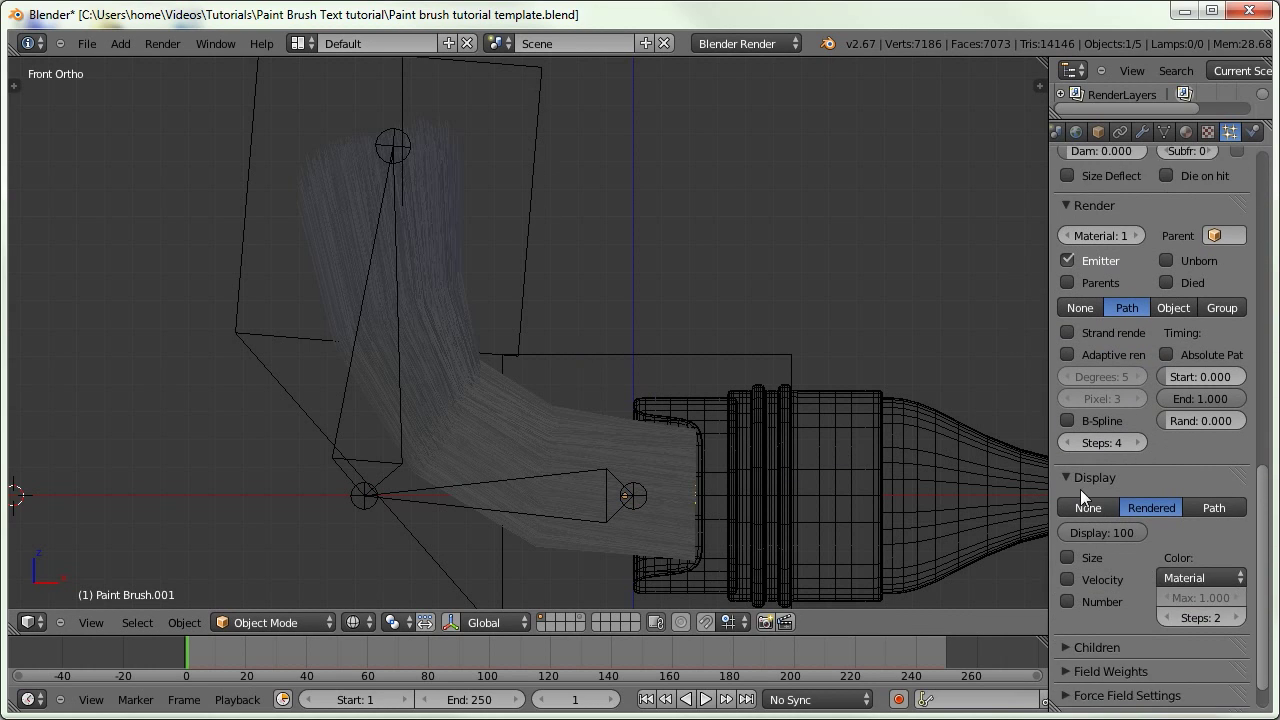
left_click(1235, 618)
left_click(1235, 618)
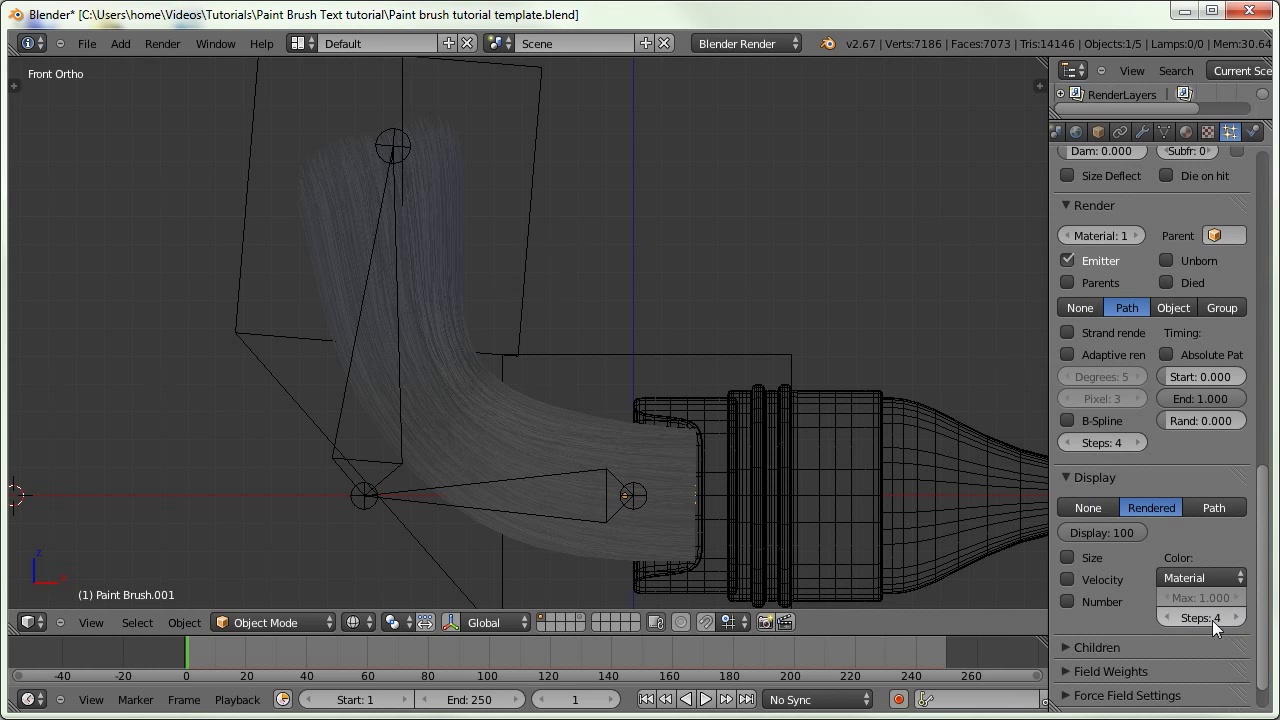
key("n")
key("n")
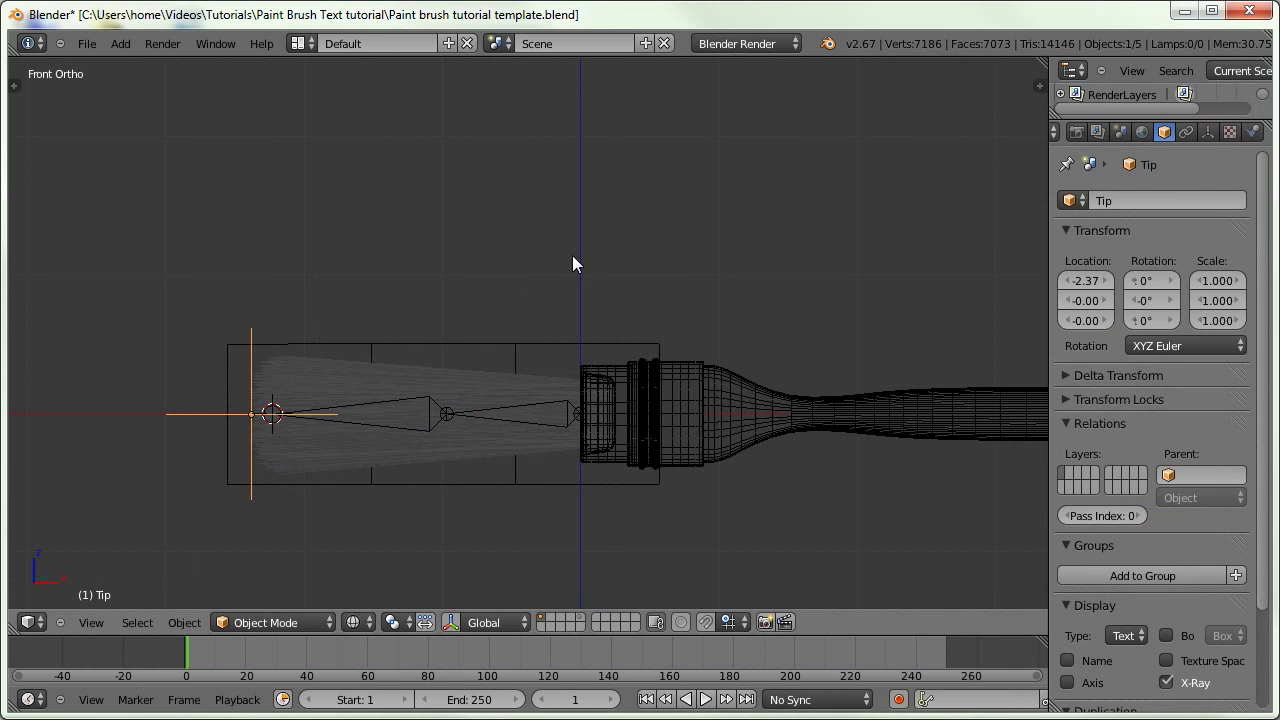
Add a mesh plane facing the bristle ends in right view and scale it up to well over twice its size
scroll(457, 357, "down", 7)
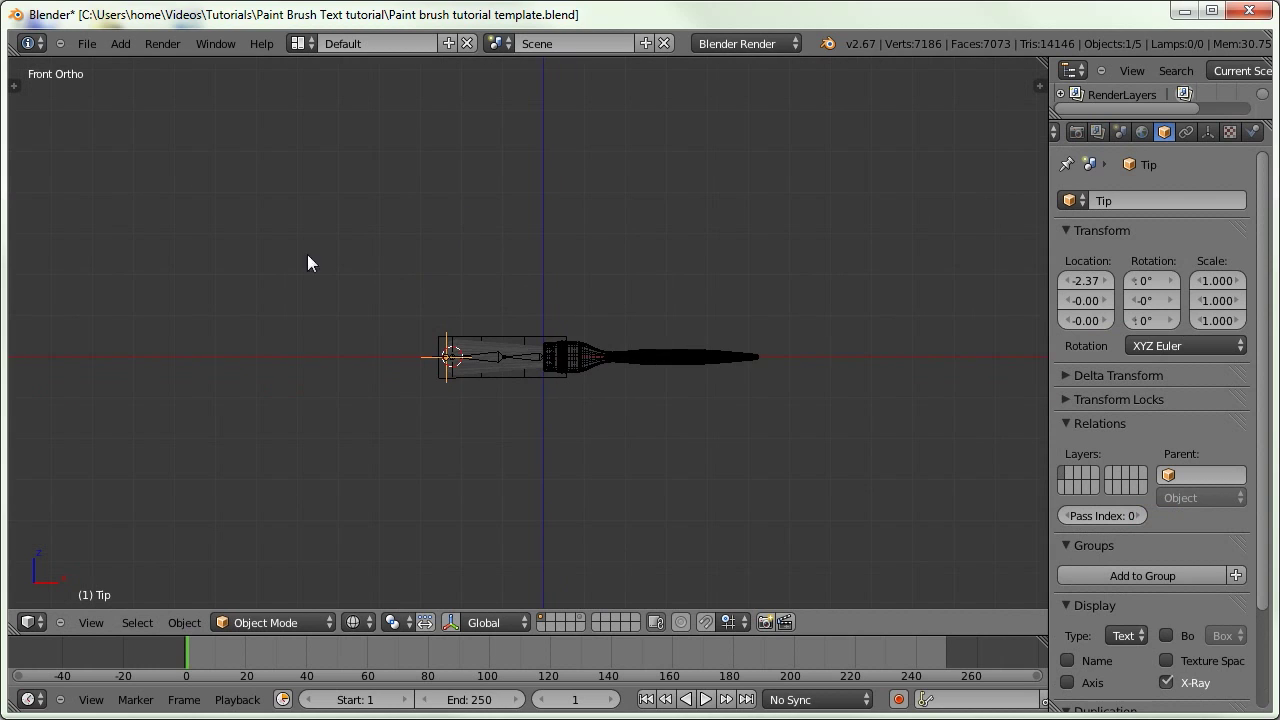
key("KP_3")
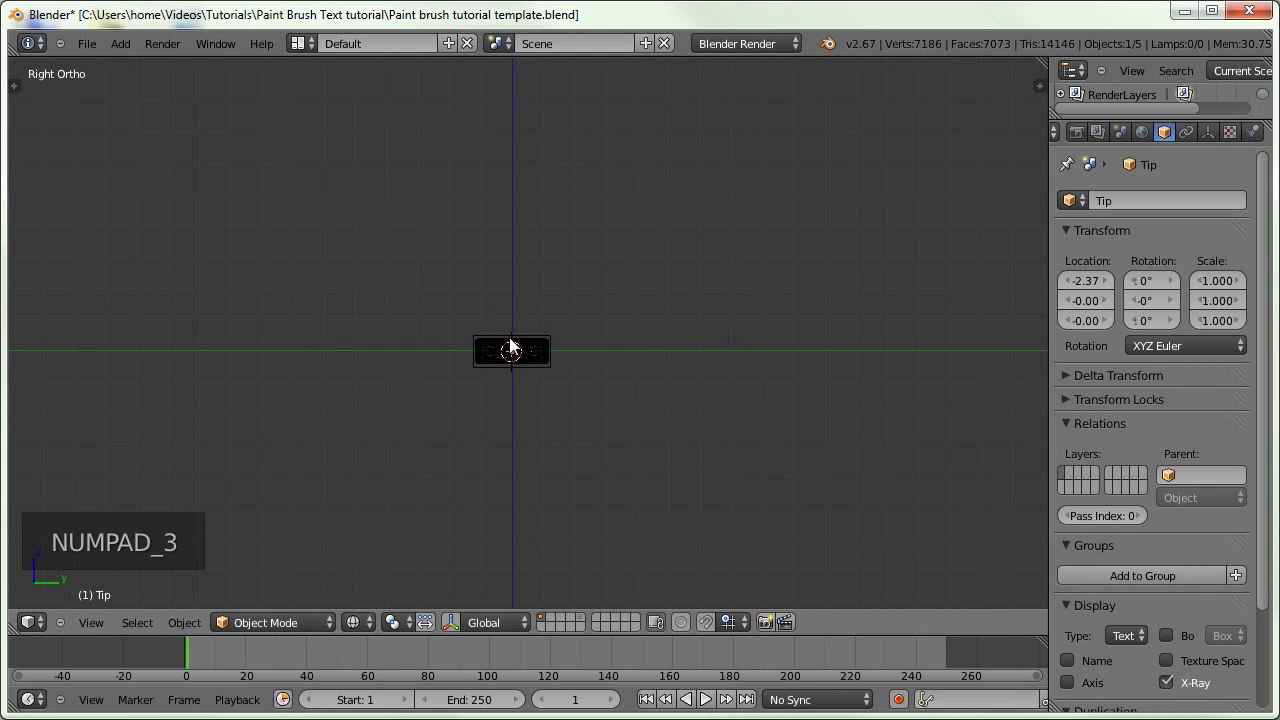
key("shift+a")
mouse_move(434, 206)
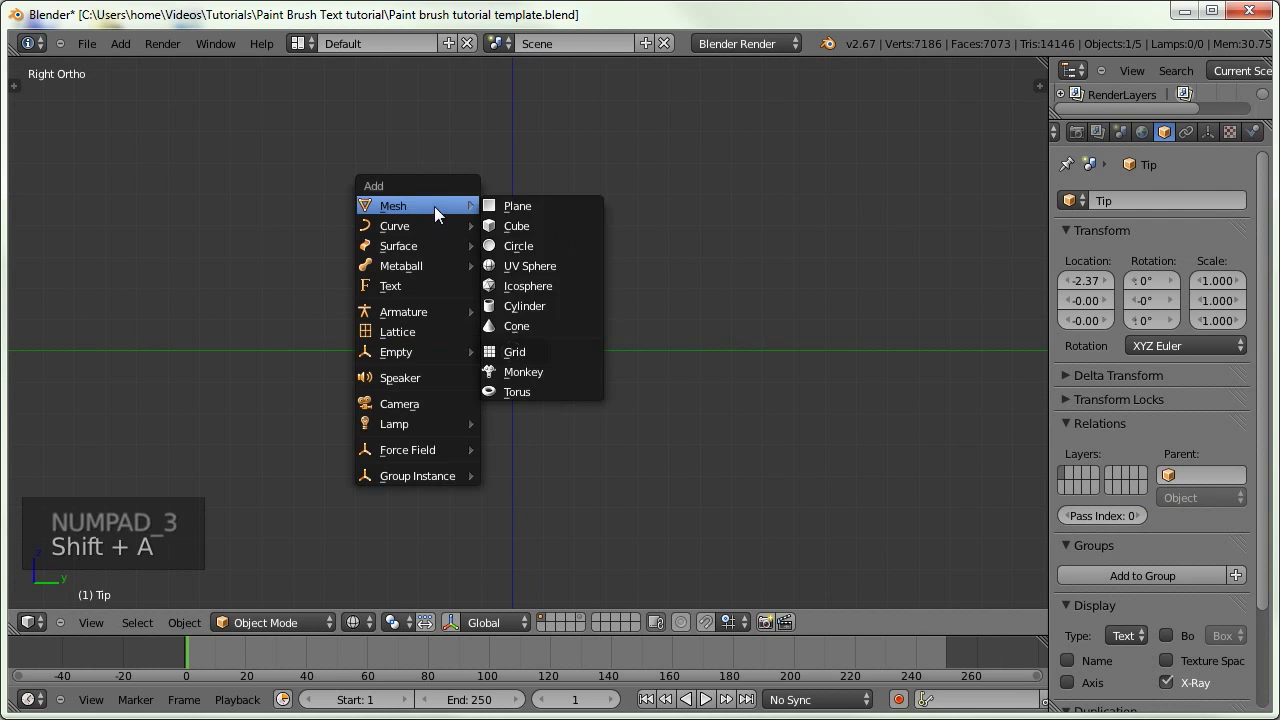
left_click(510, 206)
key("s")
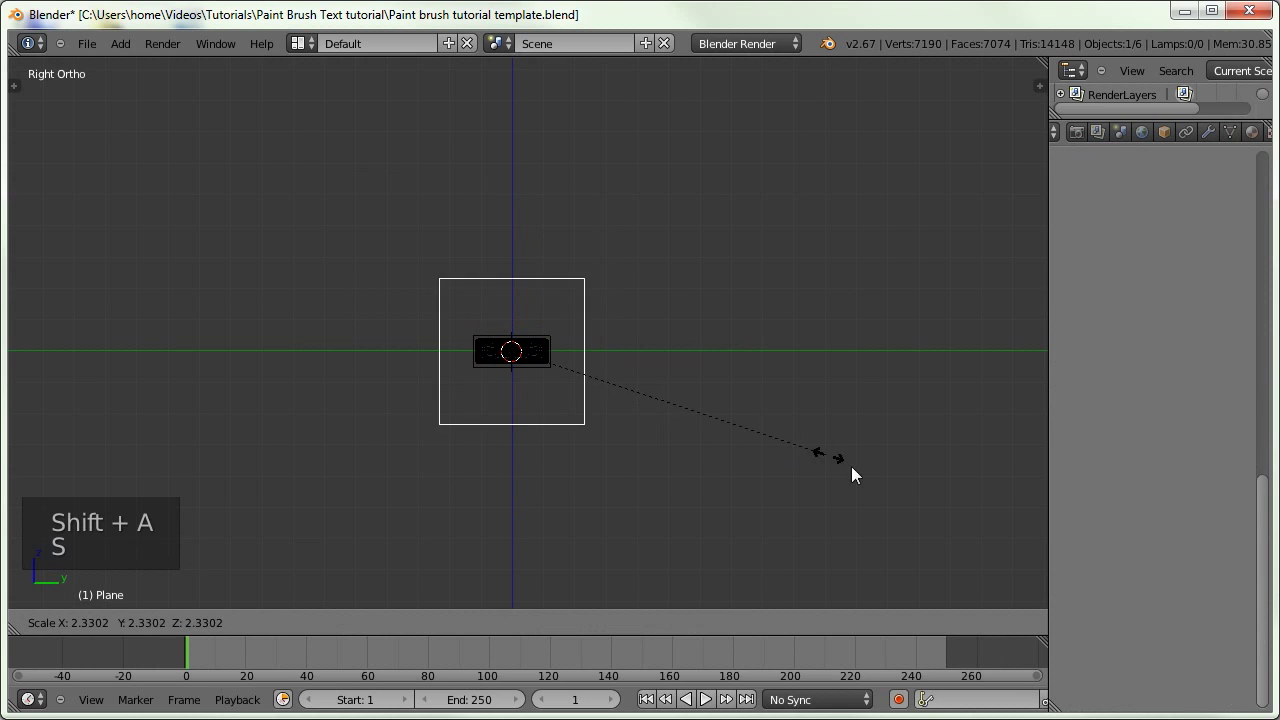
left_click(944, 526)
Widen the plane along the Y axis and raise it along Z until its lower edge sits on the ground line
key("g")
key("z")
left_click(803, 386)
key("s")
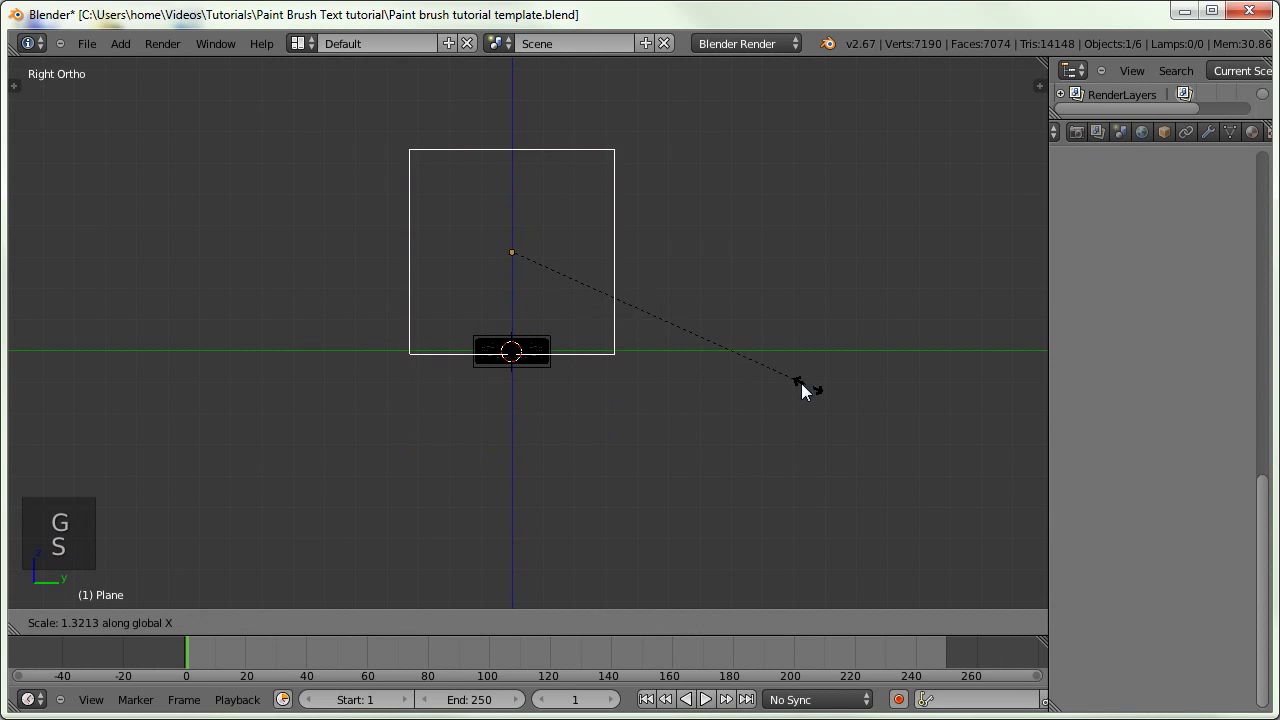
key("y")
left_click(700, 400)
key("g")
key("z")
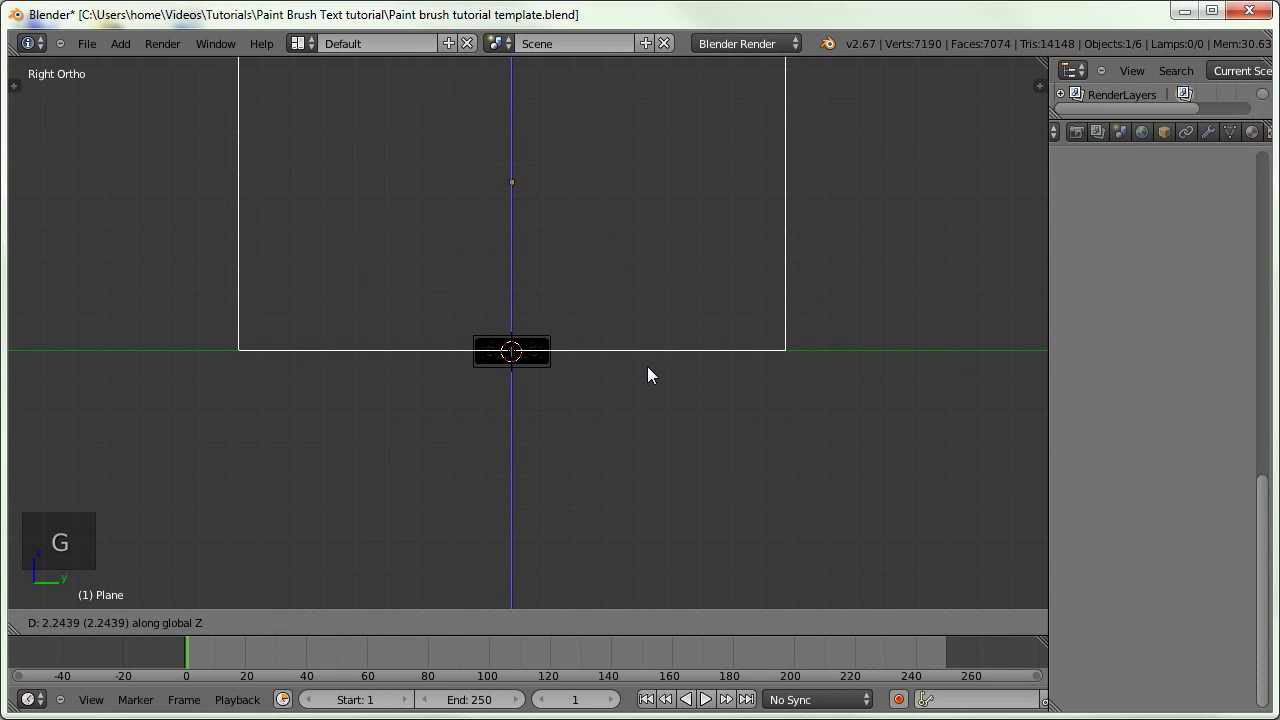
left_click(648, 370)
Move the plane along the X axis away from the bristle ends so it stands as a wall in front of the brush
middle_click_drag(580, 343, 798, 365)
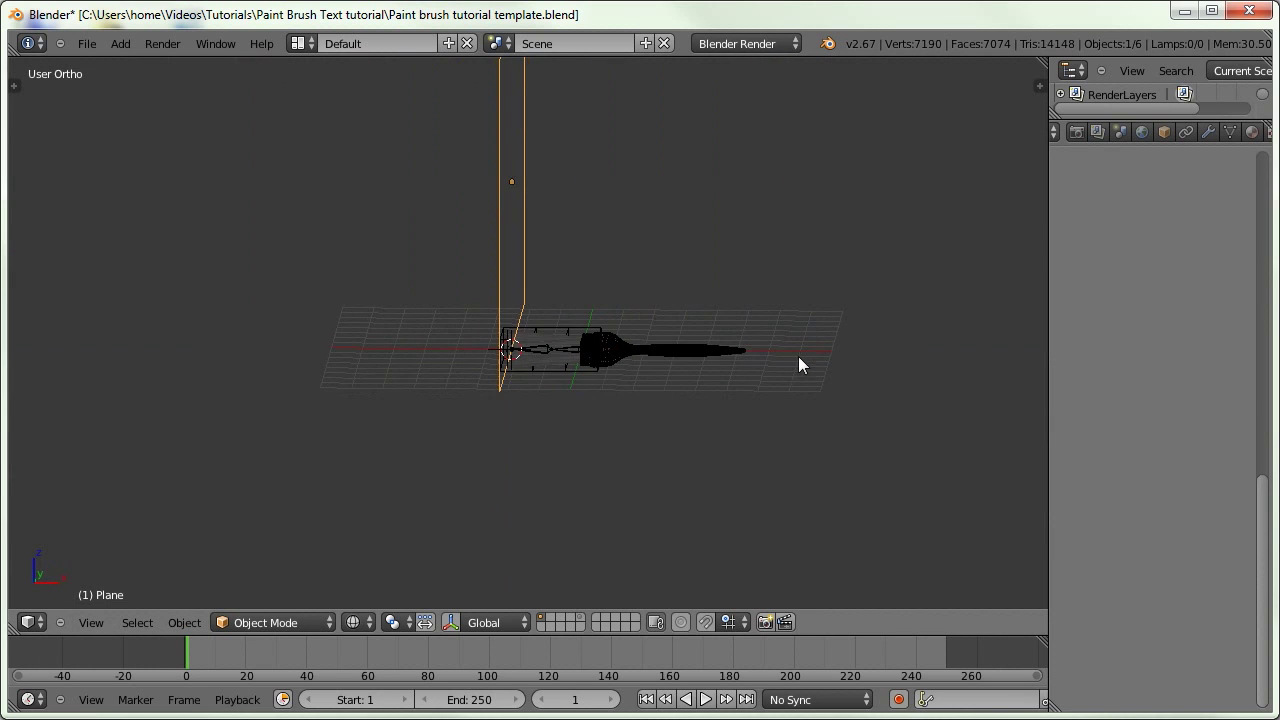
key("g")
key("x")
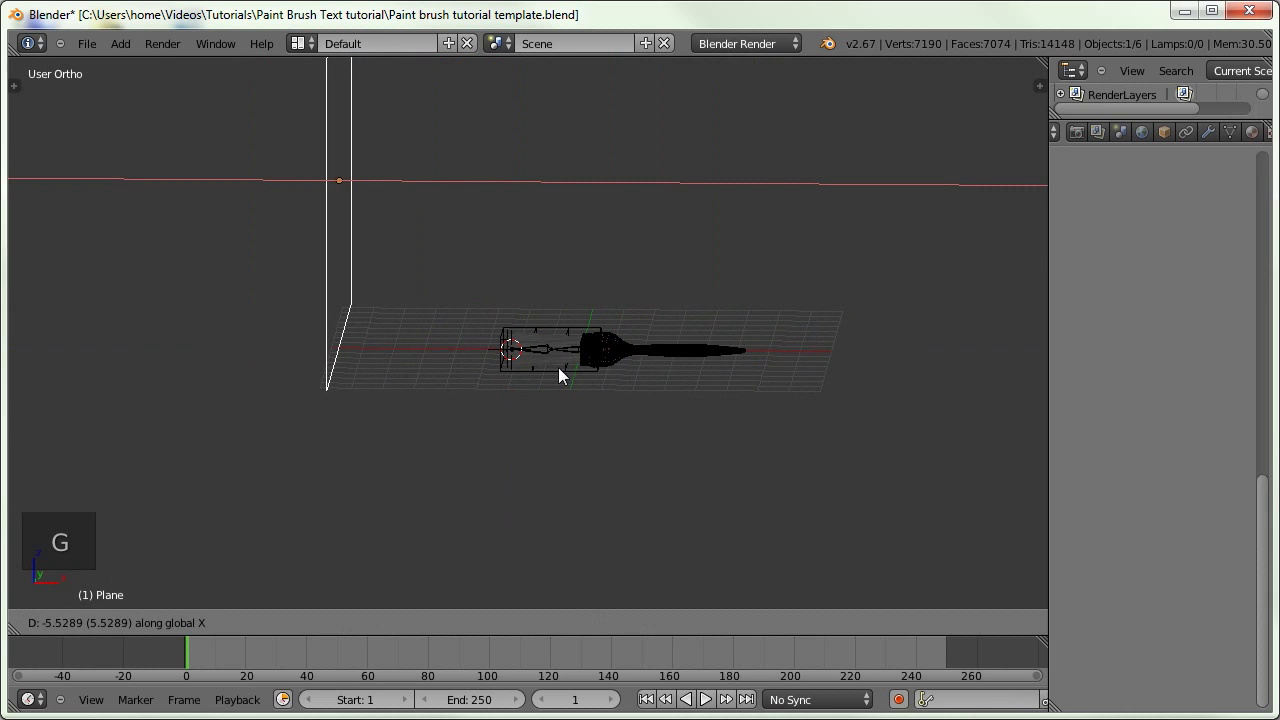
left_click(490, 367)
middle_click_drag(316, 376, 421, 382)
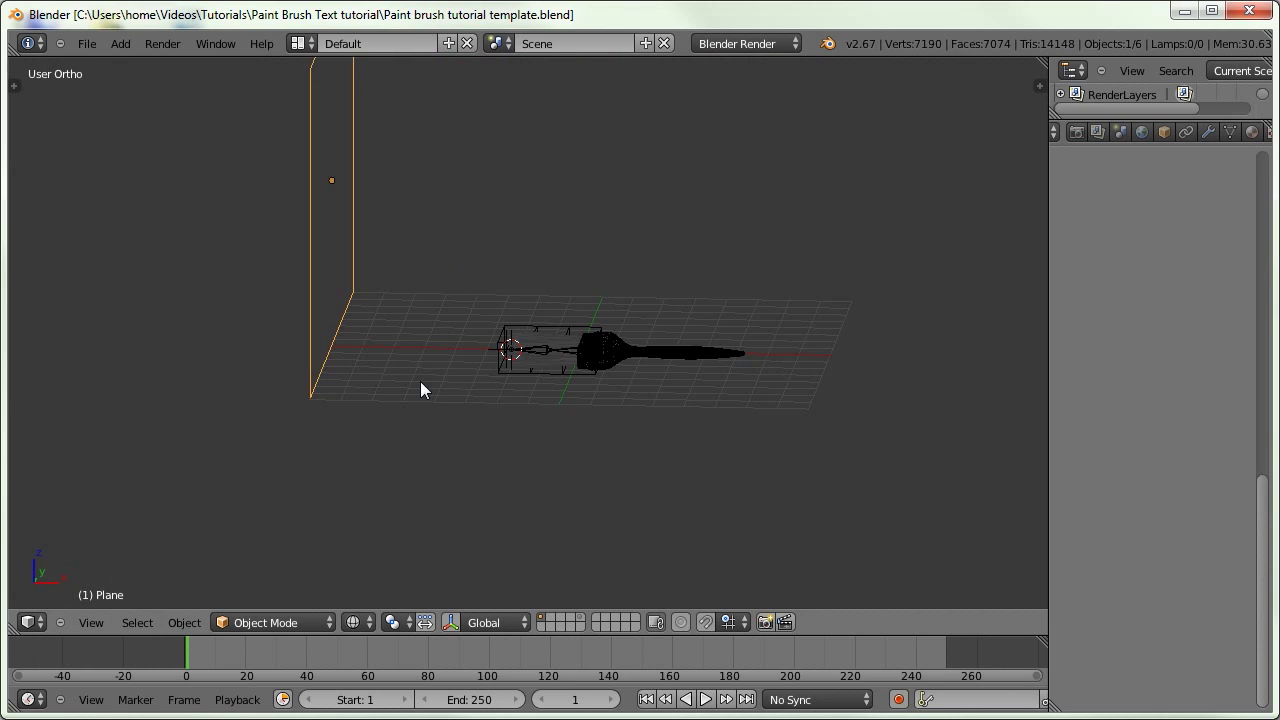
mouse_move(533, 292)
middle_mouse_down()
mouse_move(528, 440)
mouse_move(543, 424)
middle_mouse_up()
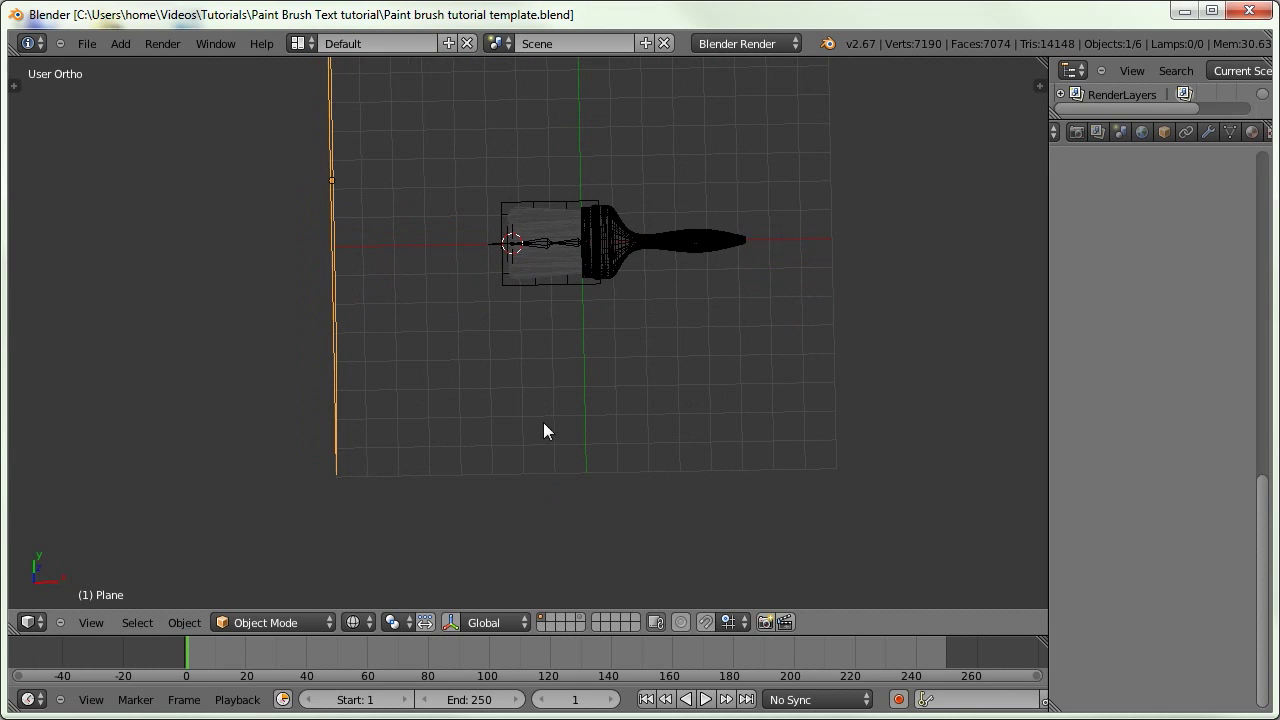
middle_click_drag(523, 228, 463, 349, "shift")
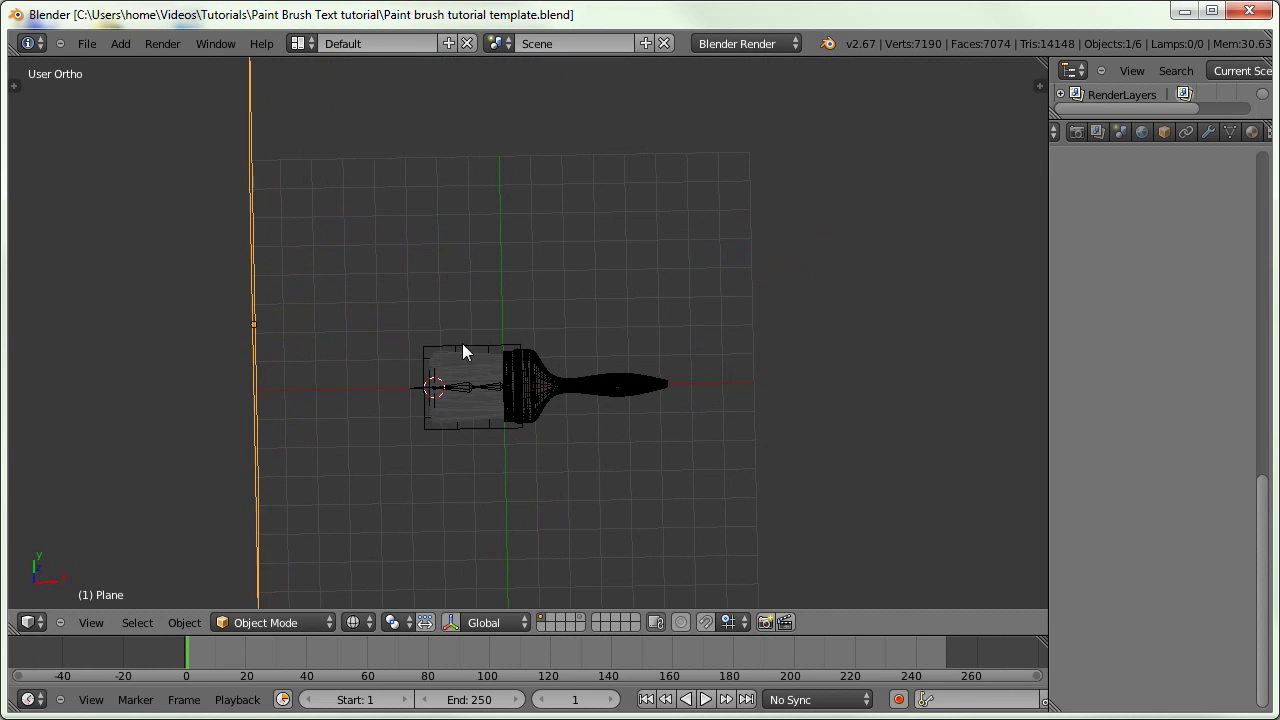
right_click(628, 385)
key("g")
right_click(621, 449)
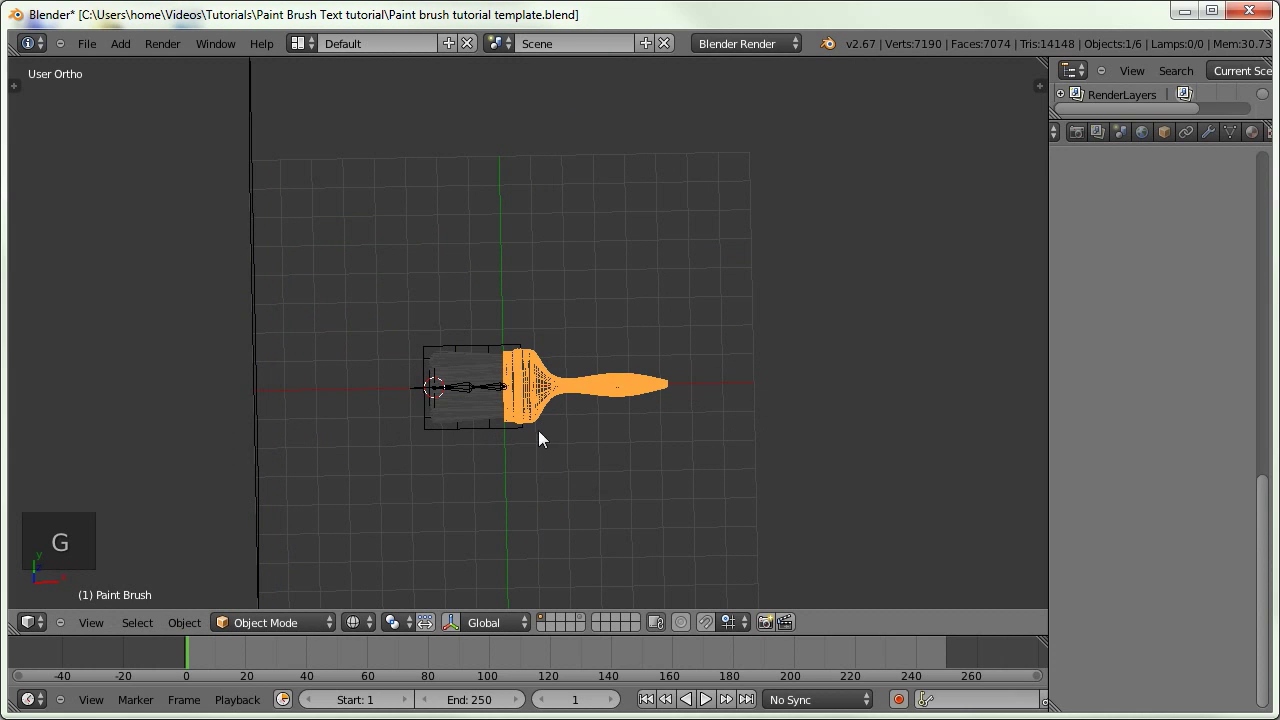
Add a Sphere empty at the 3D cursor in top view
key("KP_7")
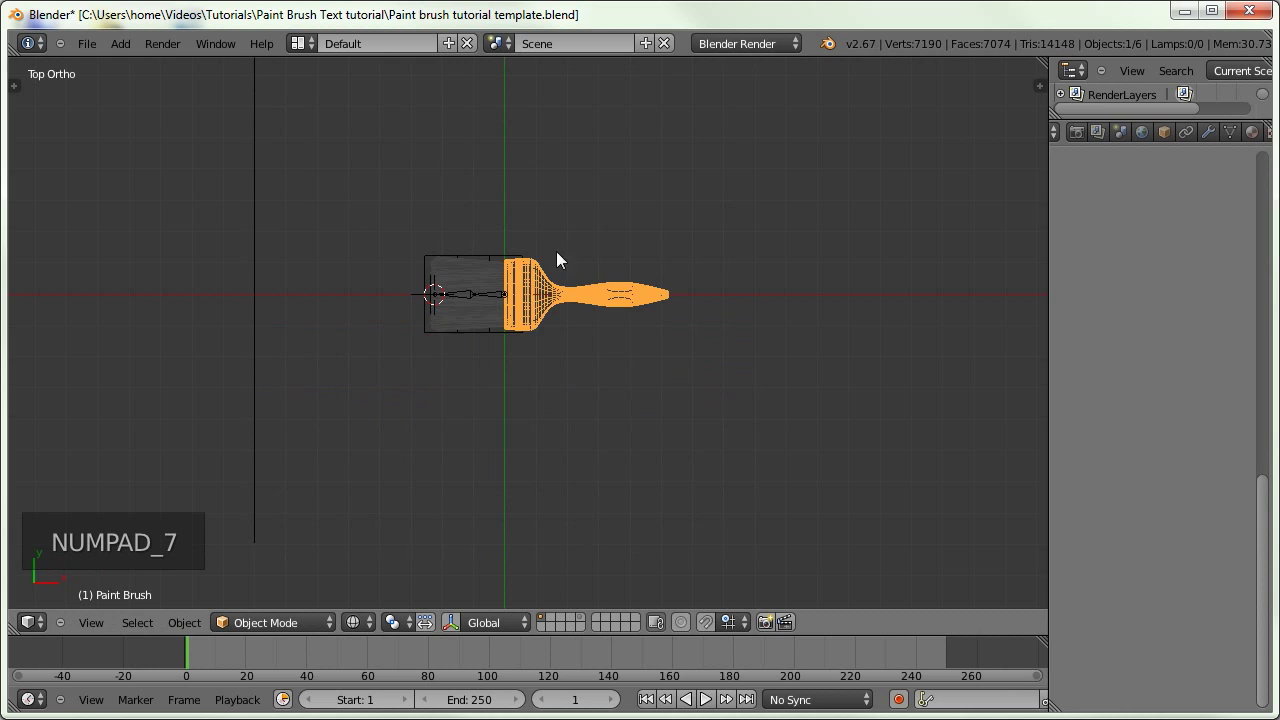
middle_click_drag(557, 260, 515, 386, "shift")
scroll(446, 384, "up", 3)
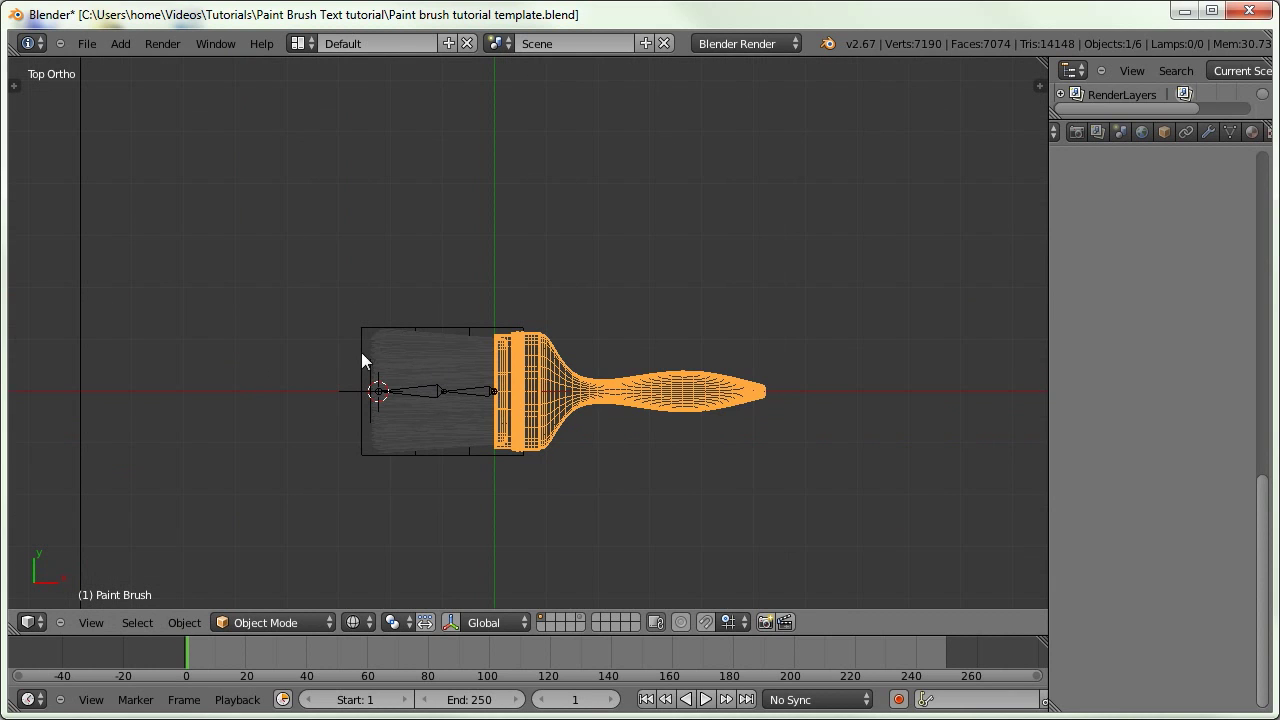
key("shift+a")
mouse_move(313, 502)
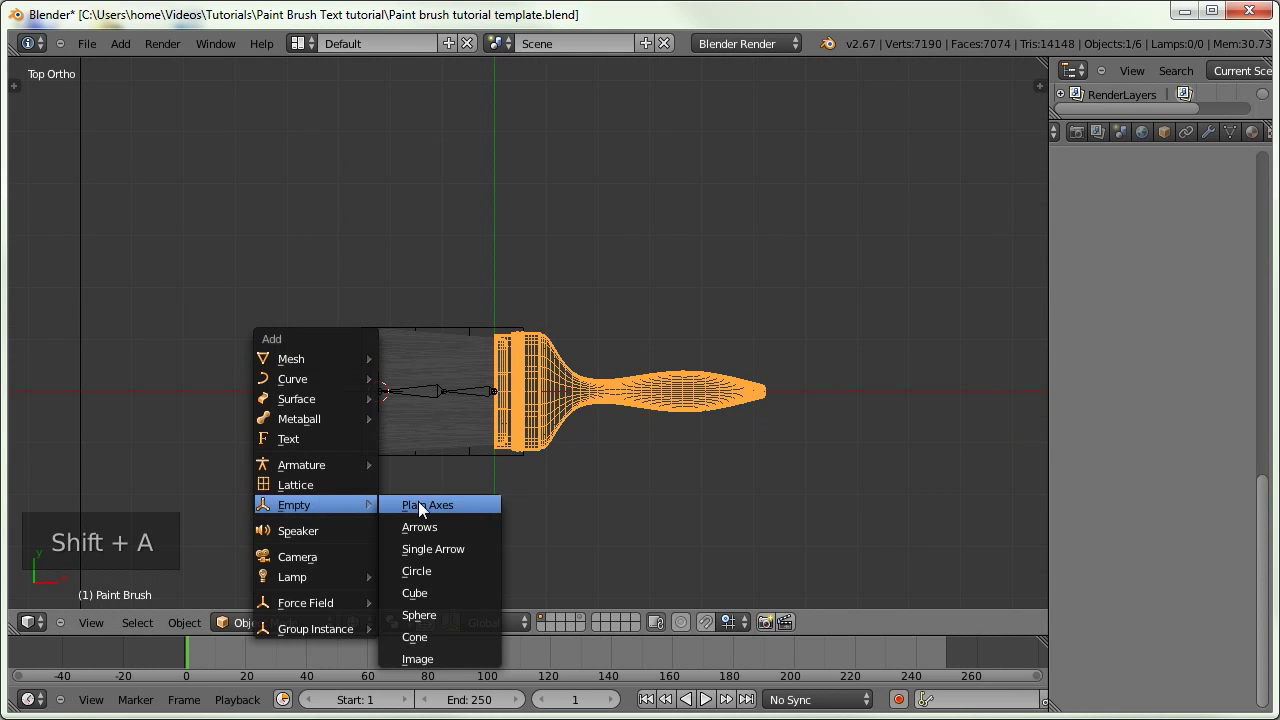
left_click(436, 614)
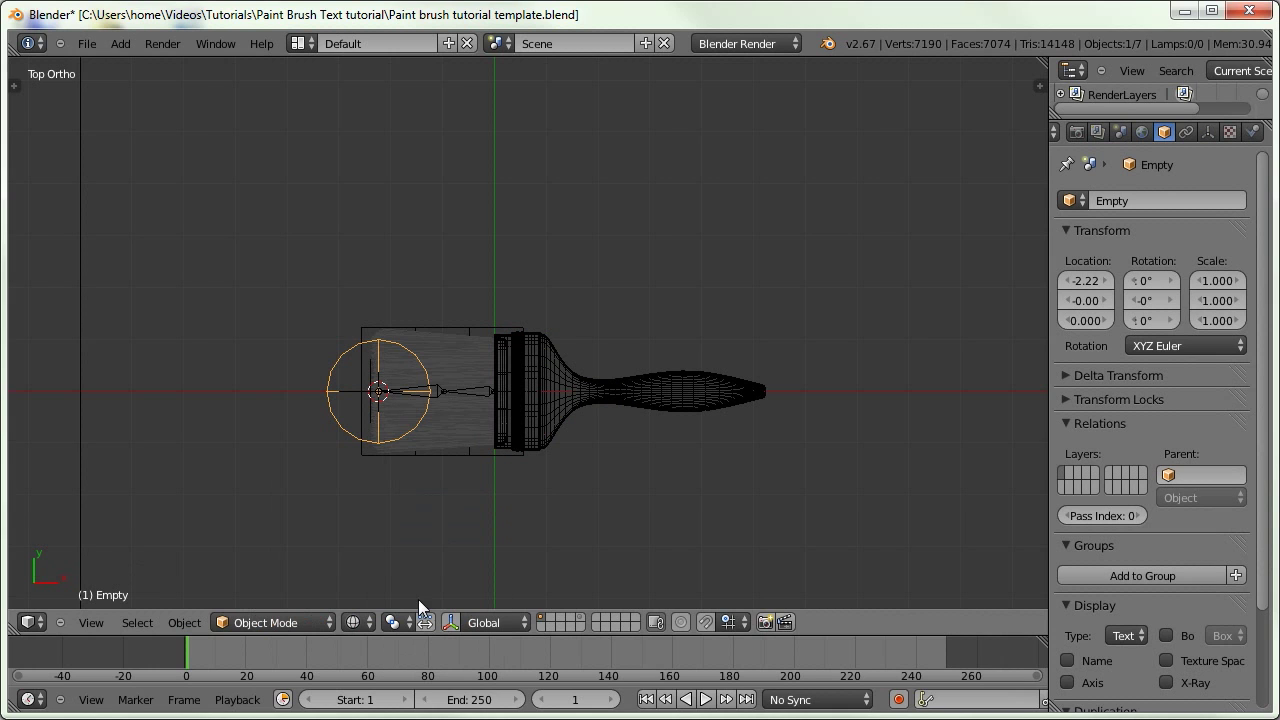
Move the sphere empty along X to about 6.4, just past the handle's end, and set its display size to 0.77
key("g")
key("x")
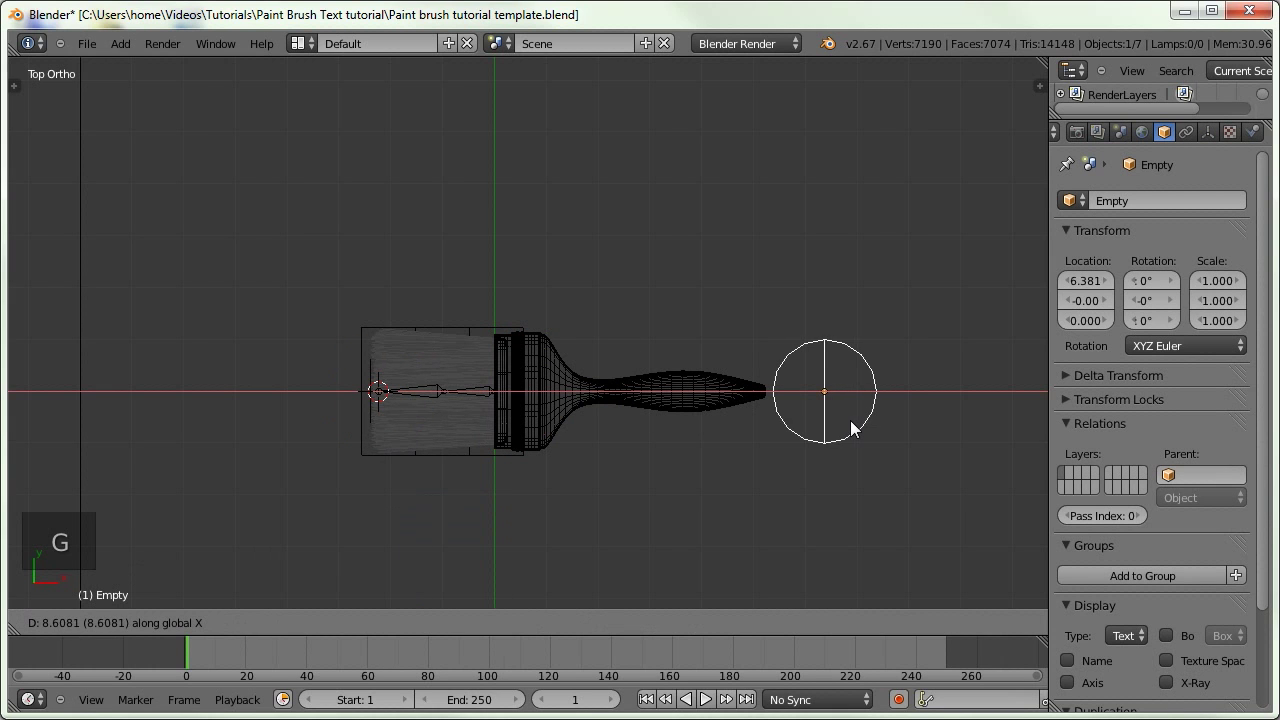
left_click(851, 426)
left_click(1208, 131)
left_click_drag(1181, 256, 1155, 266)
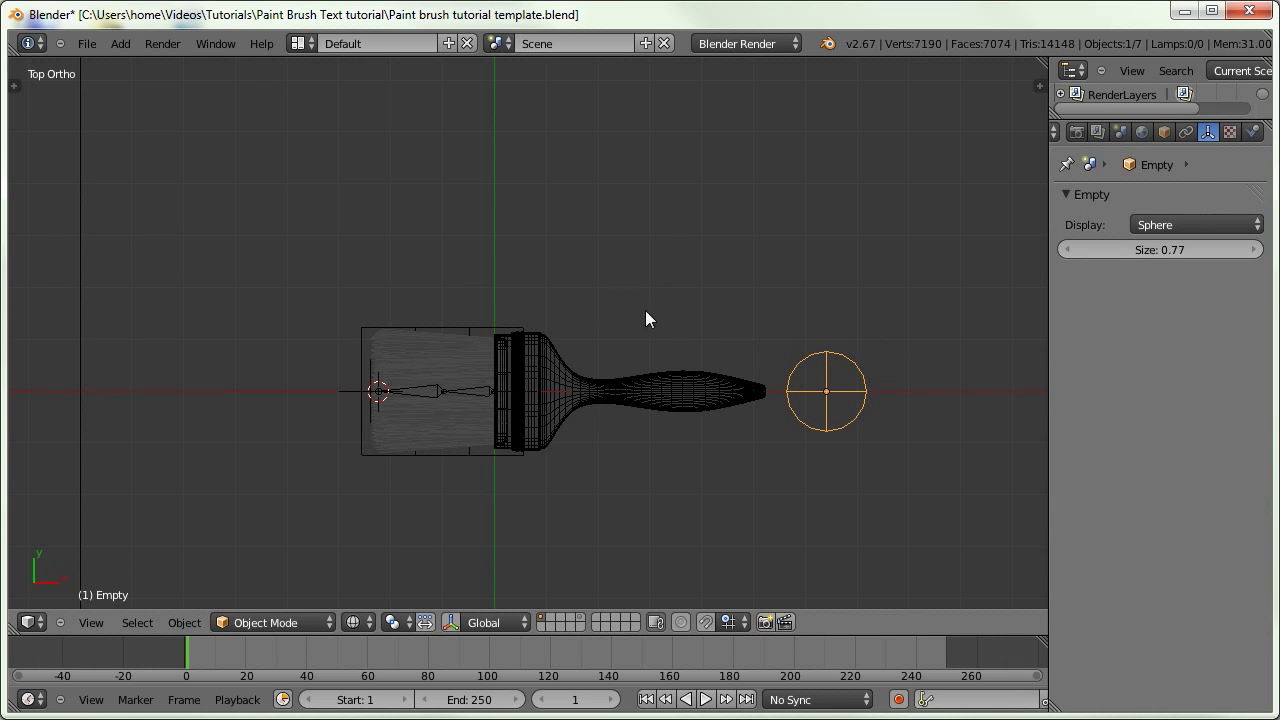
Parent the brush, lattice and armature, but not the Tip empty, to the sphere empty with Object (Keep Transform)
key("b")
mouse_move(749, 294)
left_mouse_down()
mouse_move(405, 531)
mouse_move(325, 545)
left_mouse_up()
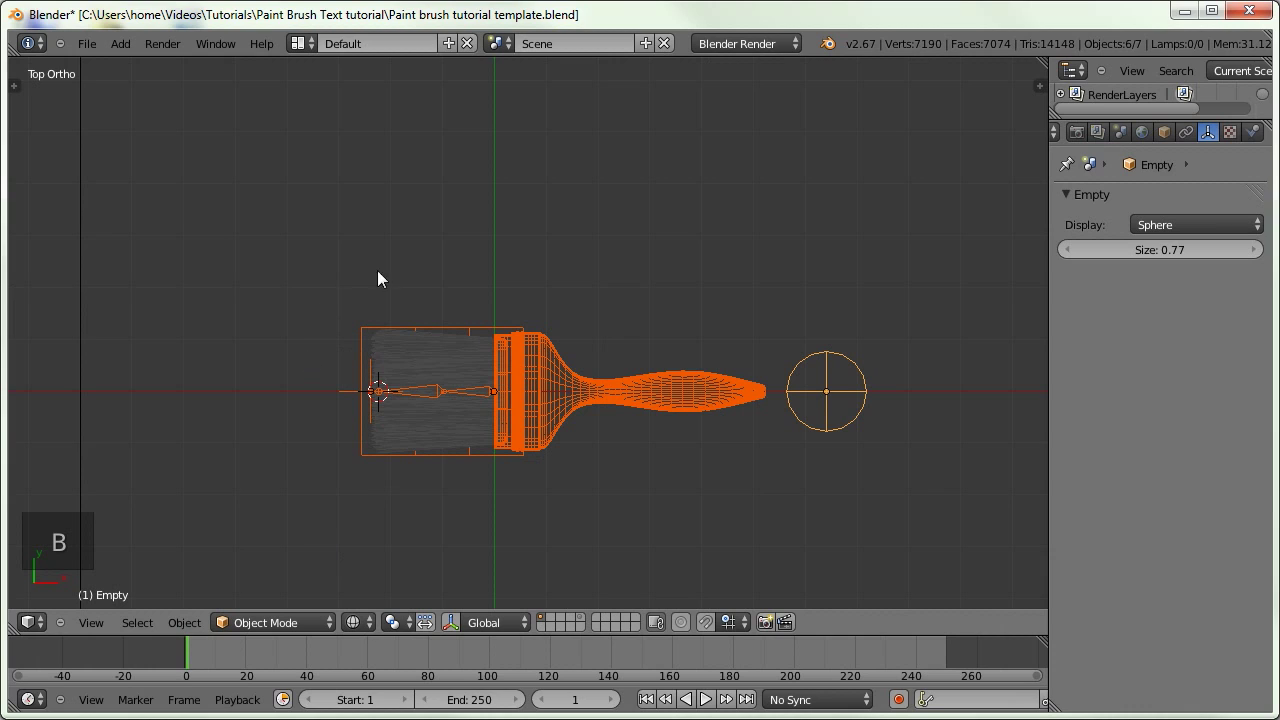
key("b")
left_click_drag(260, 307, 352, 449)
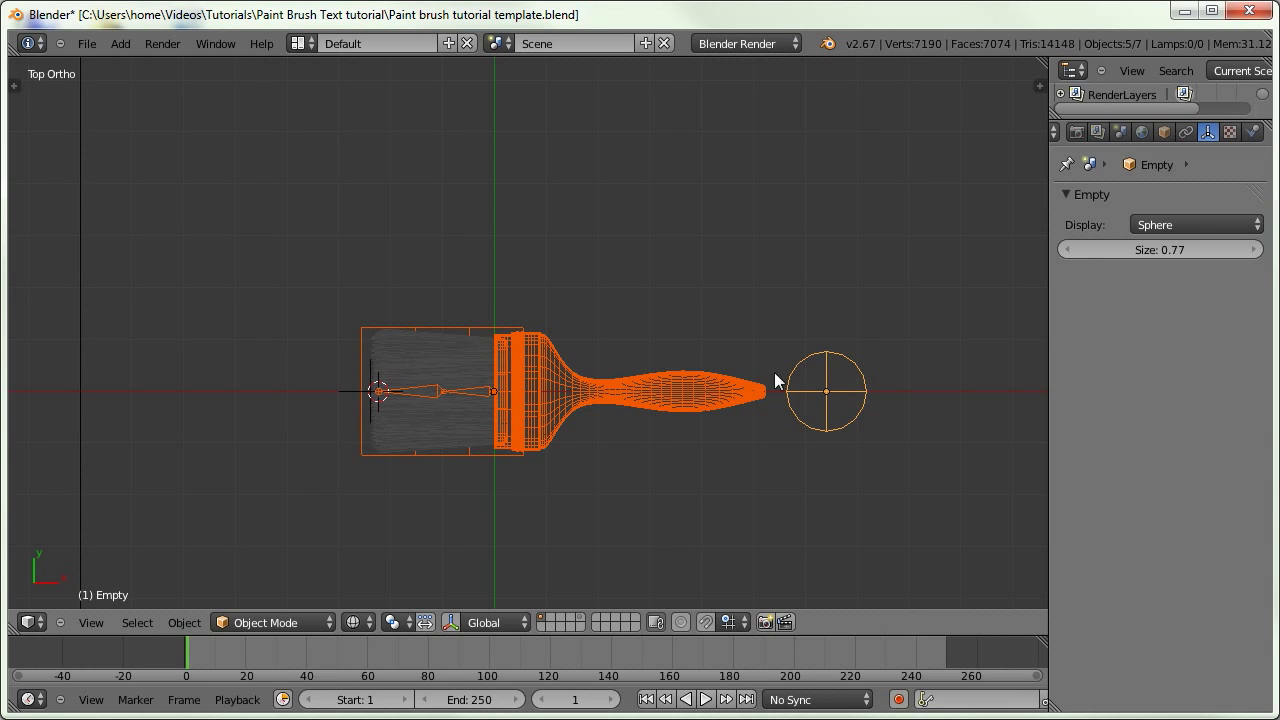
right_click(839, 355, "shift")
right_click(826, 378, "shift")
key("ctrl+p")
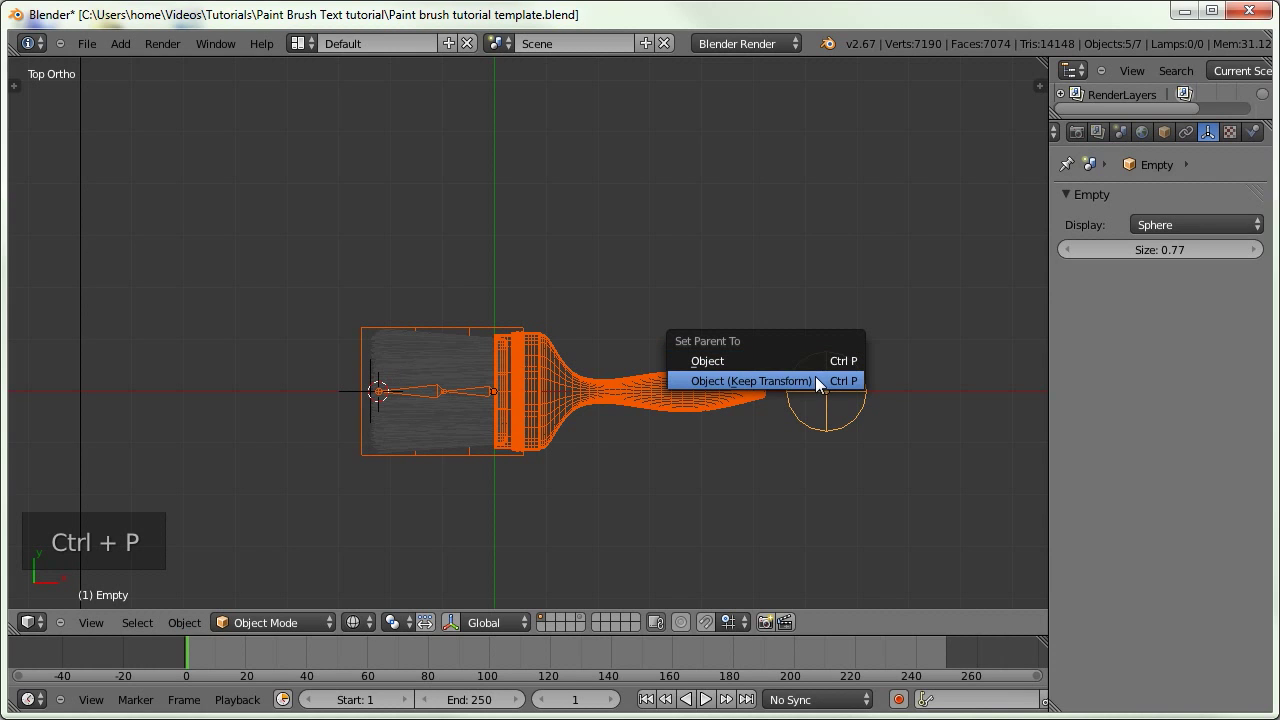
left_click(818, 376)
Test the parenting by moving the sphere empty in top view and cancel the move
right_click(855, 390)
key("g")
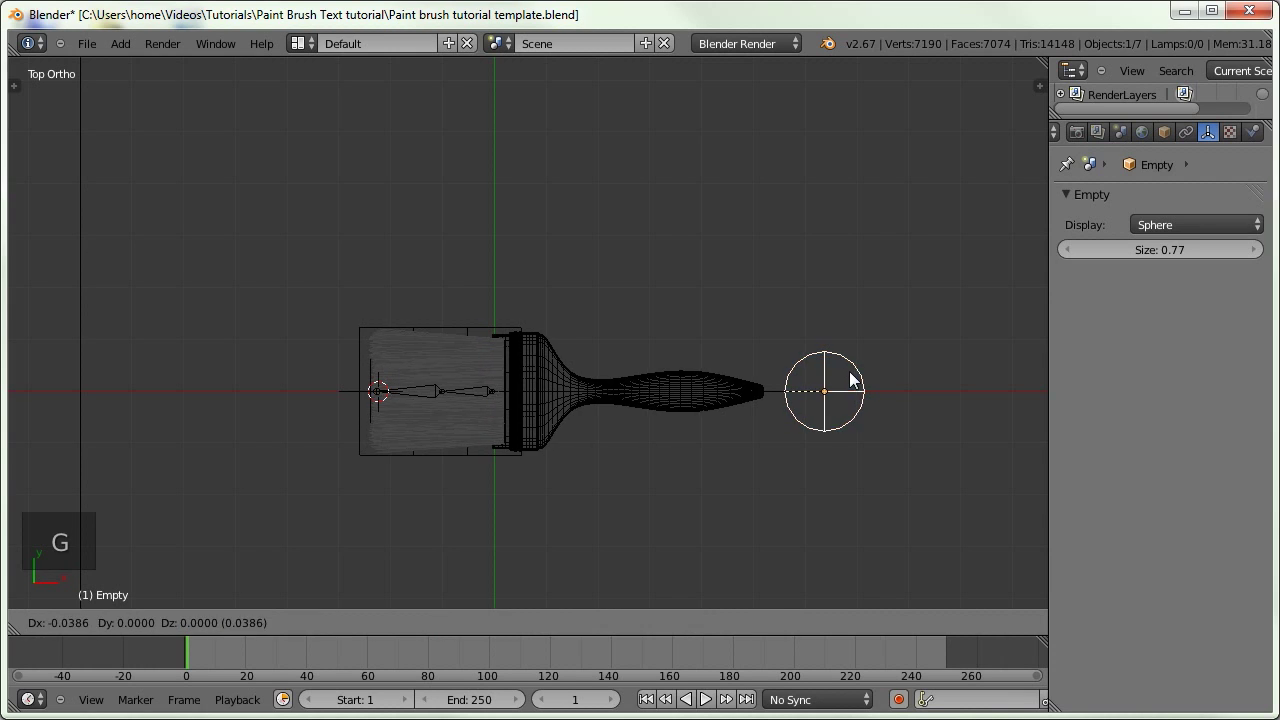
right_click(912, 371)
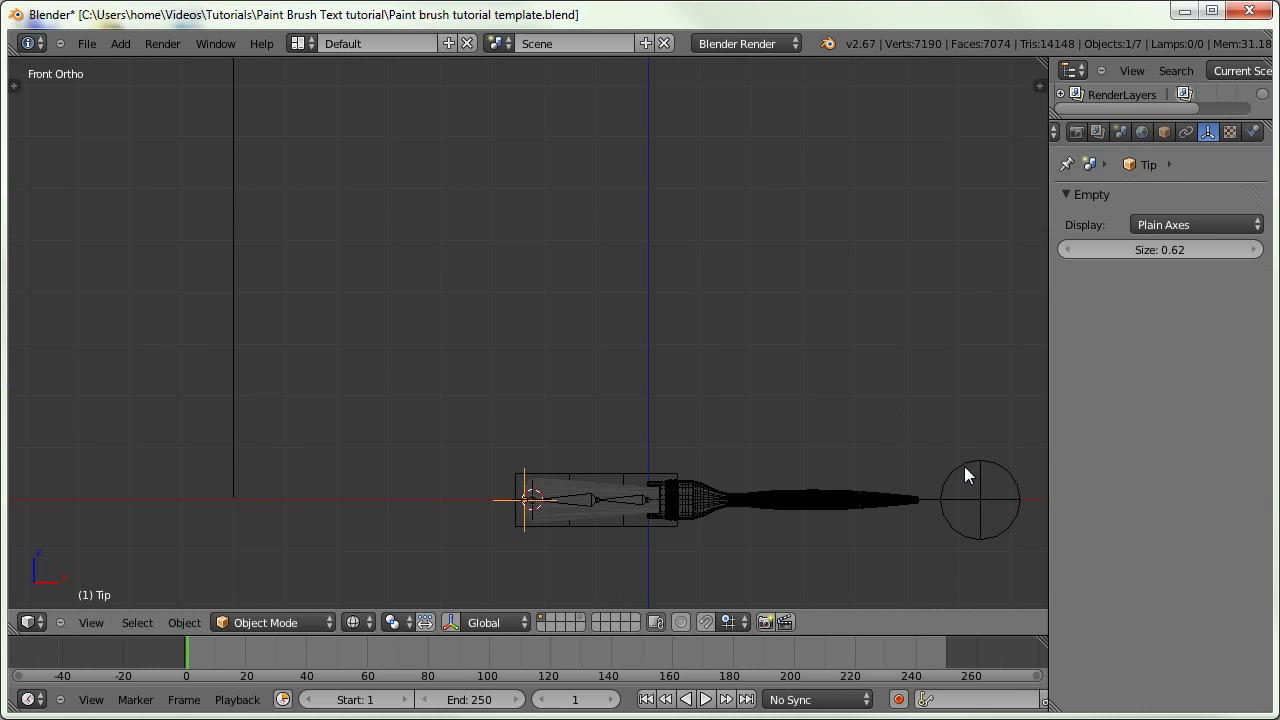
In front view, raise the Tip empty and the sphere empty together until the brush sits near the wall plane's mid-height
right_click(965, 466, "shift")
key("g")
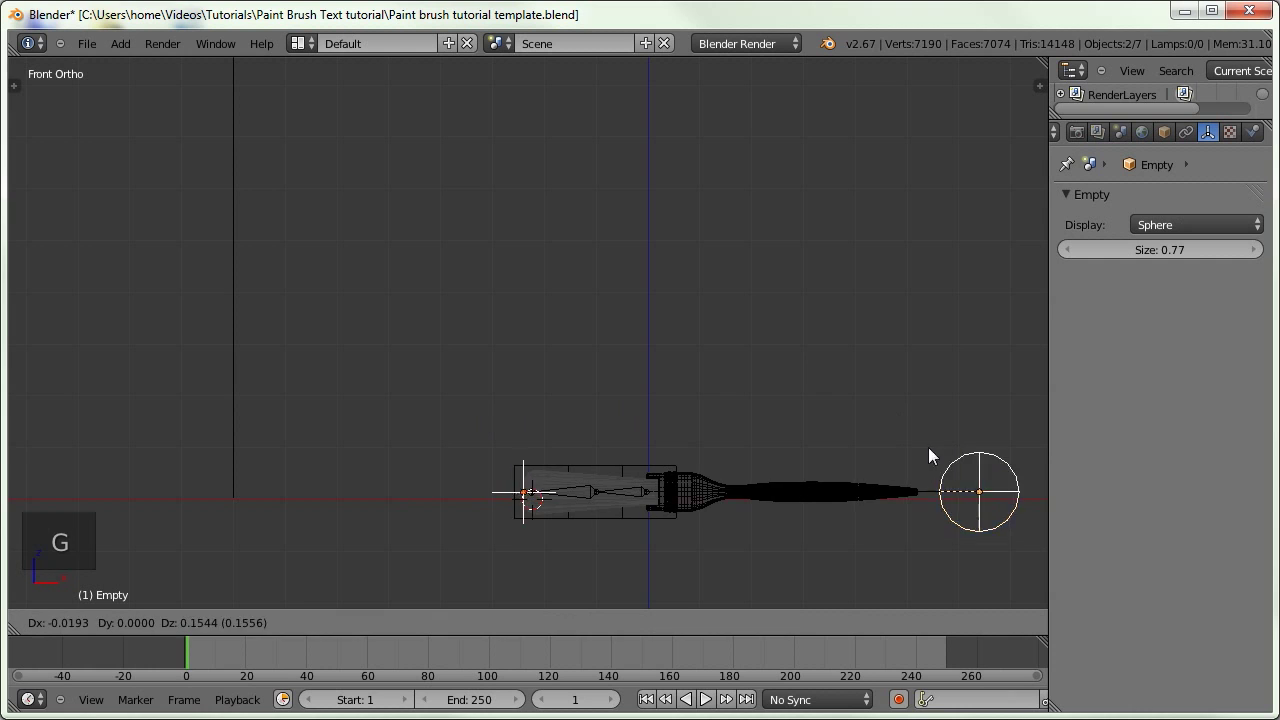
left_click(855, 282)
middle_click_drag(586, 283, 744, 356, "shift")
scroll(683, 280, "down", 3)
key("g")
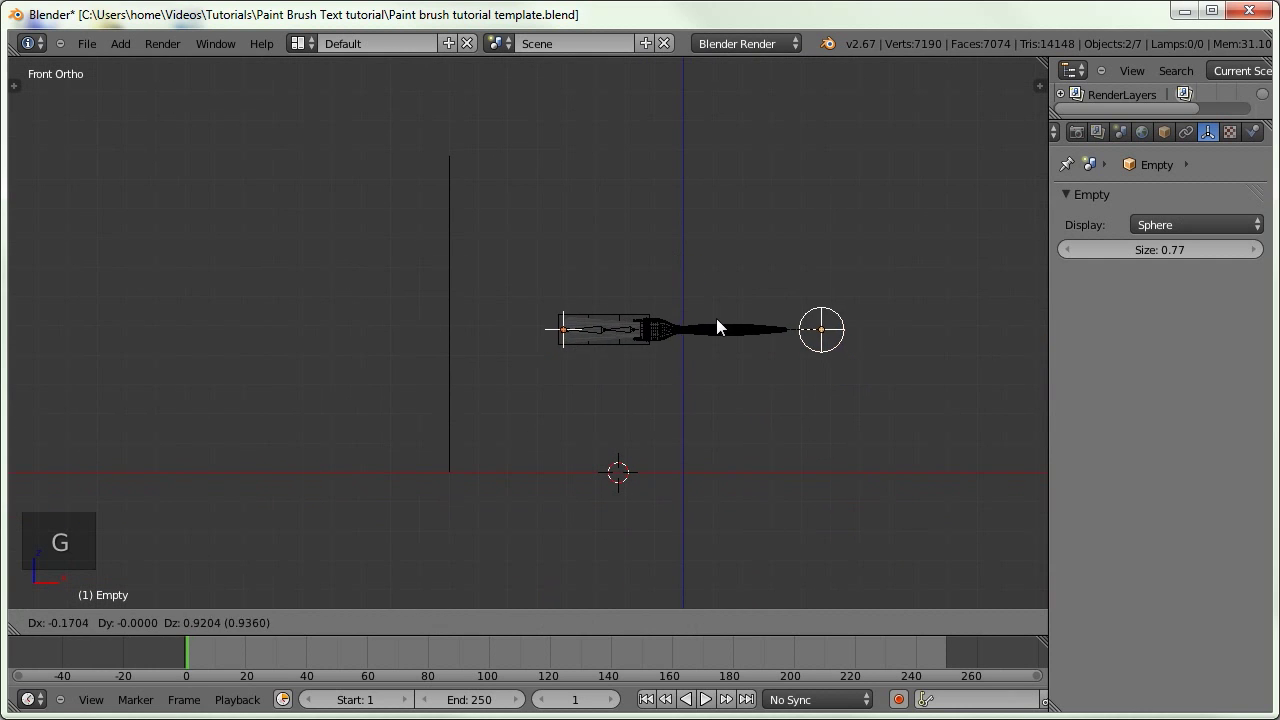
left_click(688, 305)
Move the Tip empty along the X axis by about -2.8 so it sits on the wall plane
scroll(515, 305, "up", 2)
right_click(502, 297)
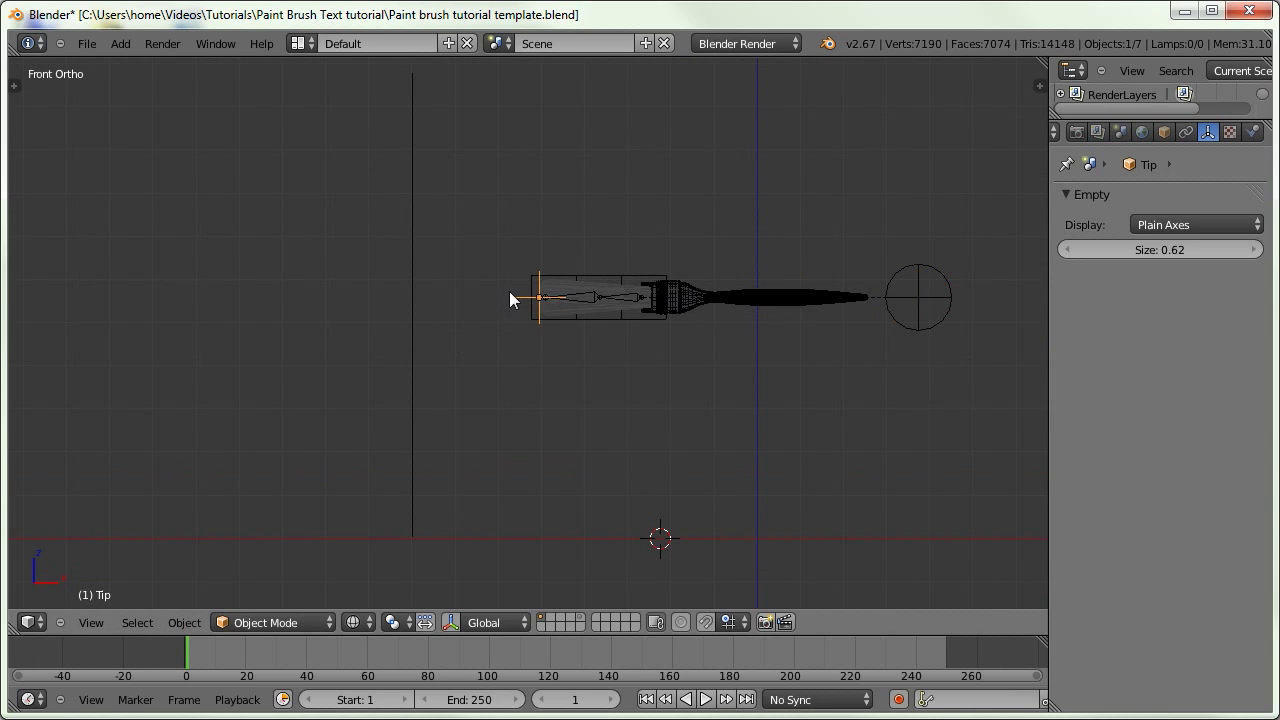
key("g")
key("x")
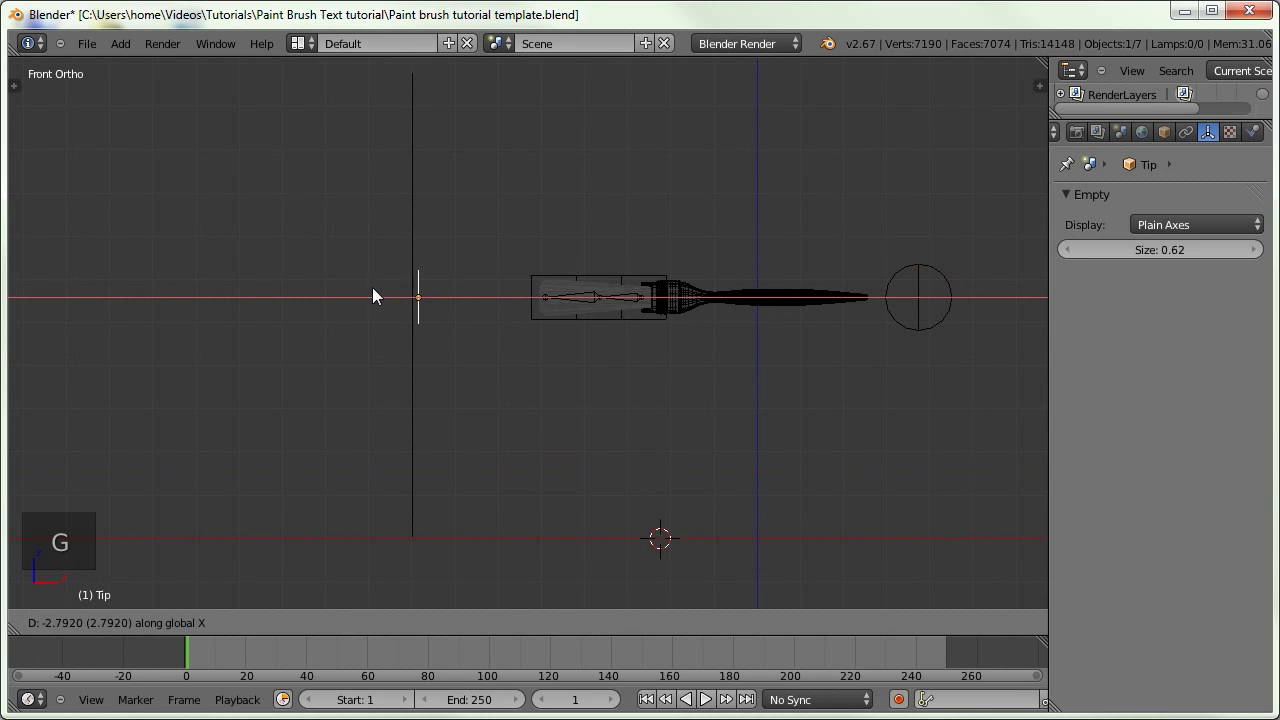
left_click(372, 296)
scroll(443, 309, "down", 2)
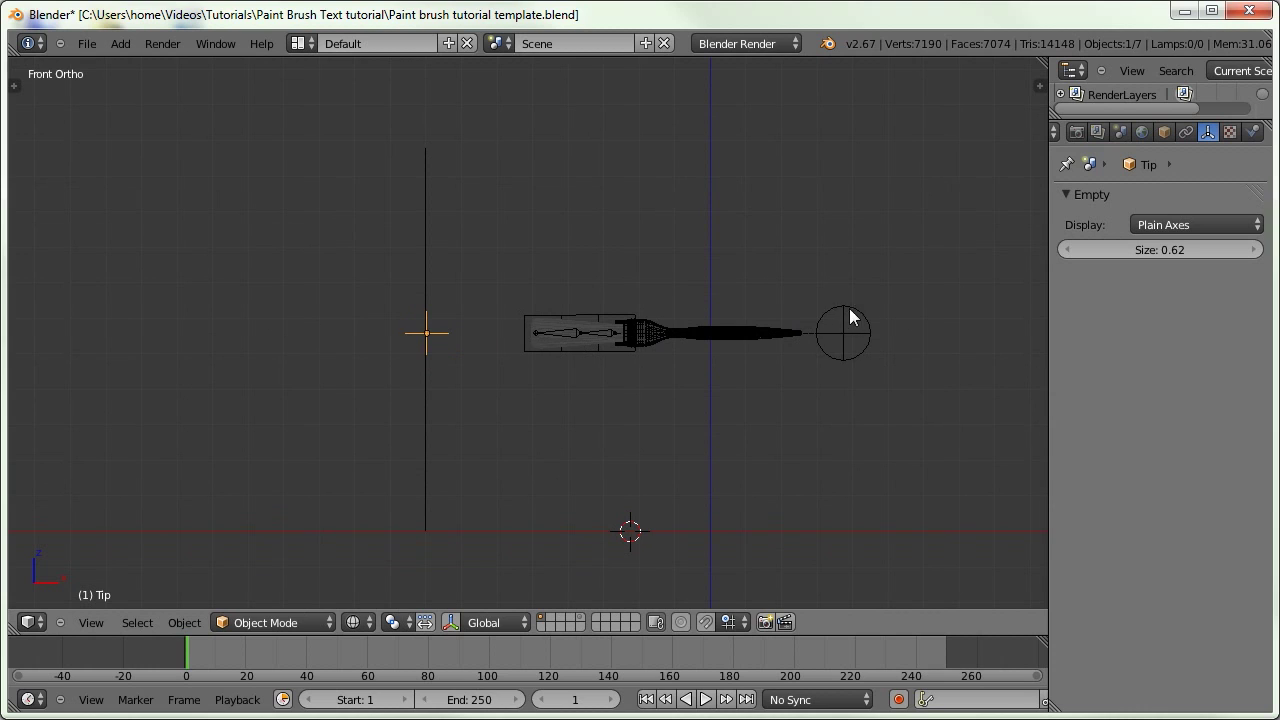
Move the sphere empty down and toward the wall until the bristles bend just in front of the plane
right_click(849, 310)
key("g")
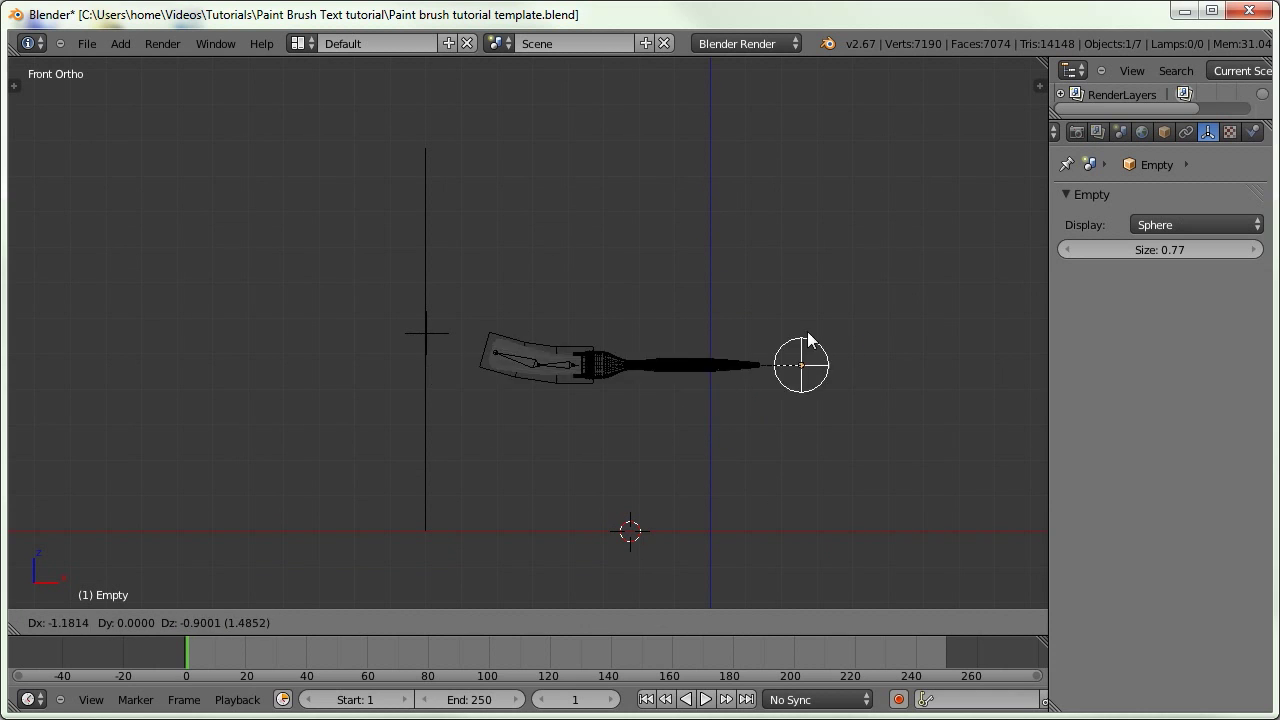
right_click(700, 400)
key("g")
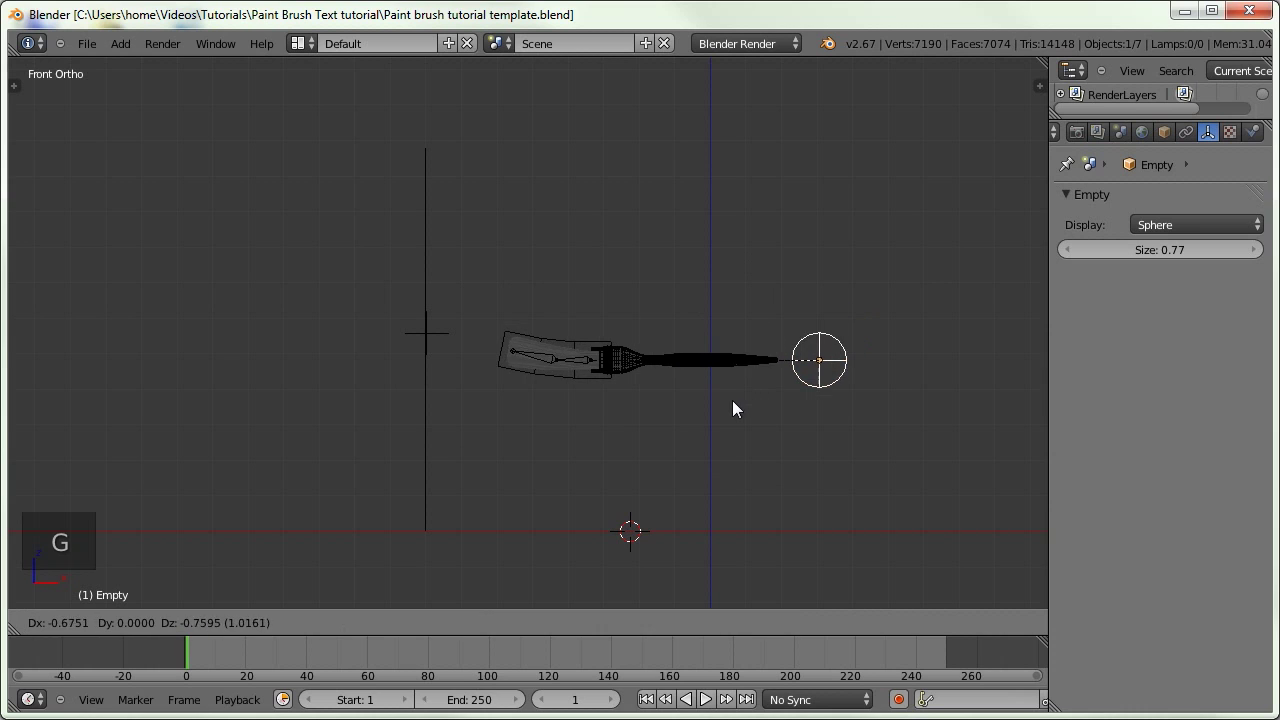
left_click(648, 439)
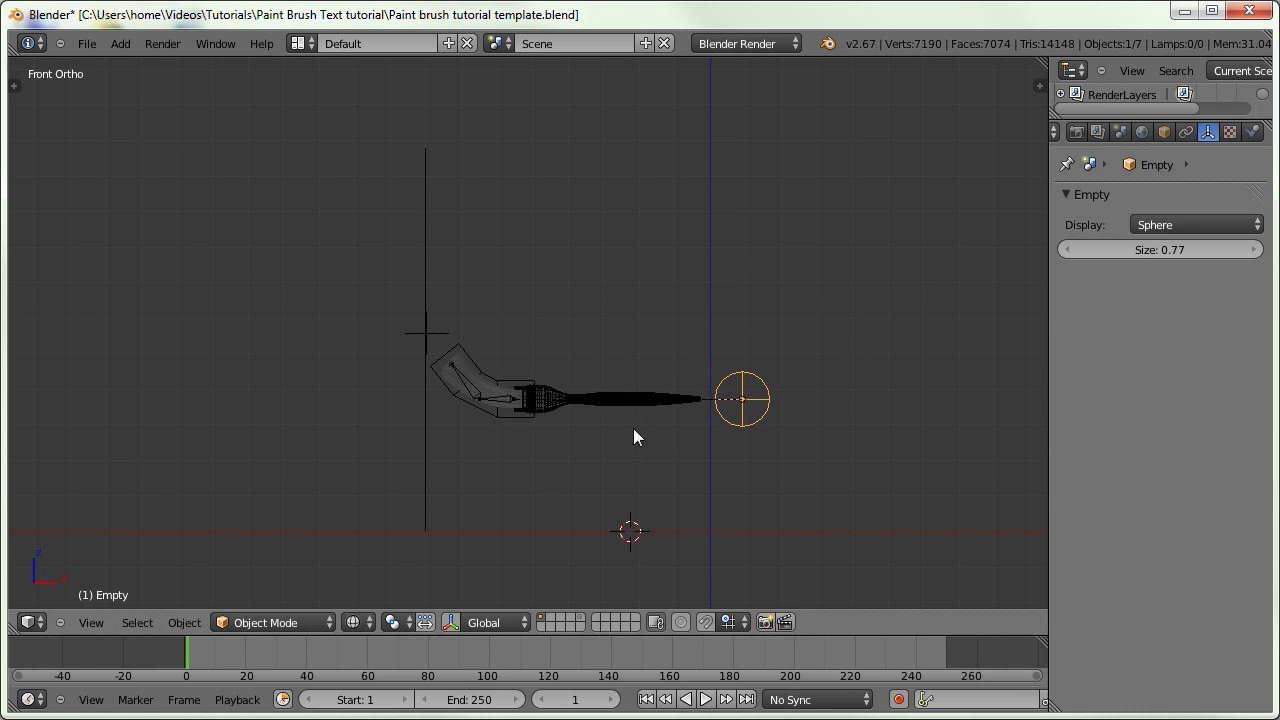
Move the Tip empty along the X axis far behind the wall plane
right_click(404, 336)
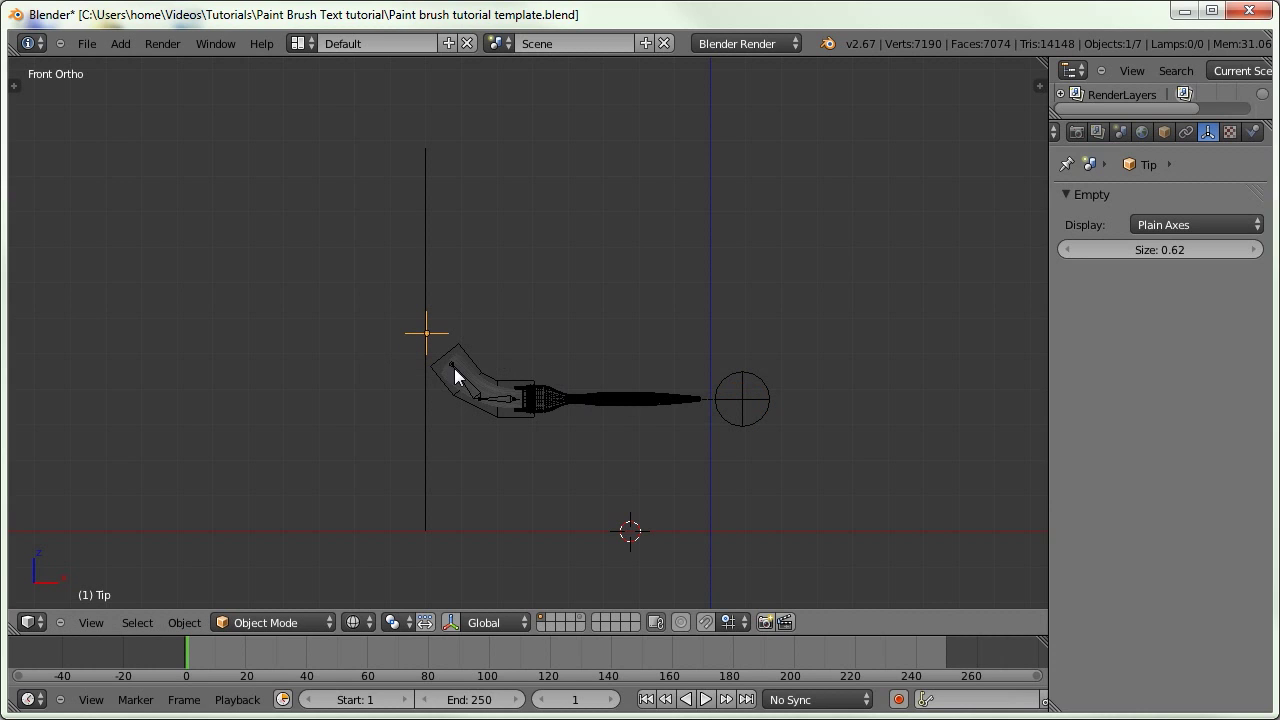
key("g")
key("x")
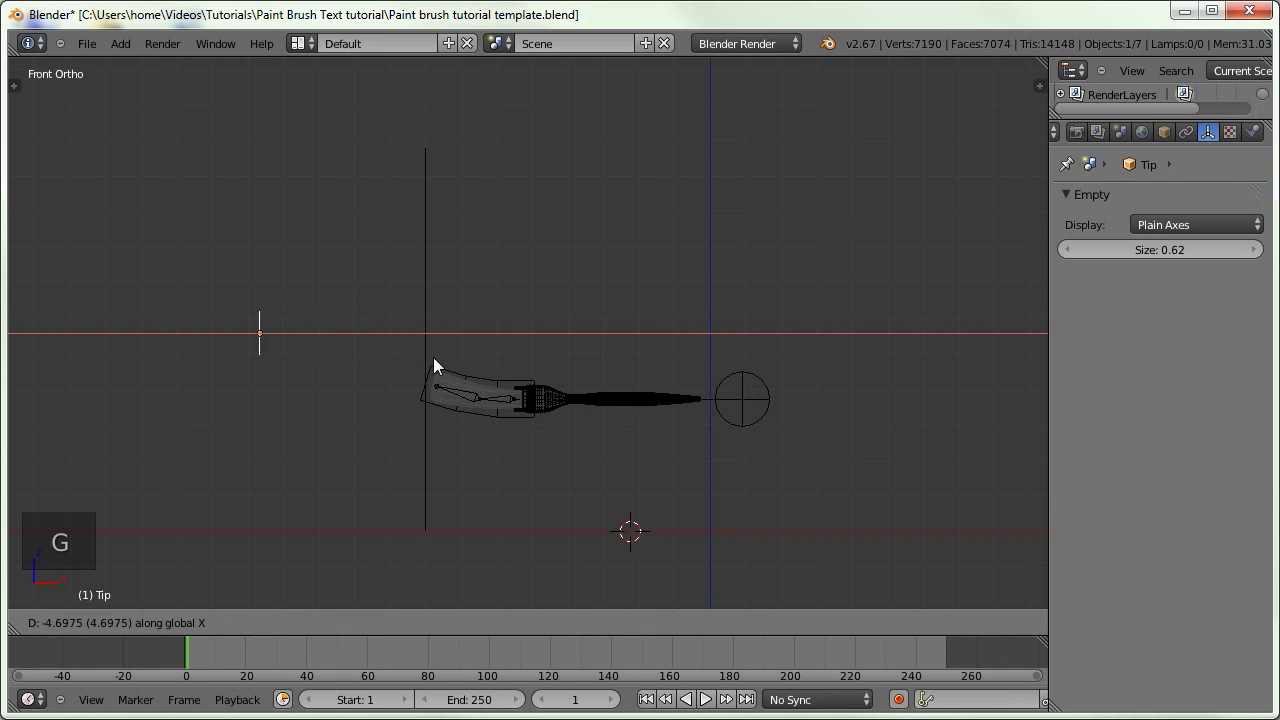
left_click(138, 351)
key("Home")
scroll(365, 340, "up", 2)
scroll(369, 364, "up", 1)
Move the sphere empty toward the wall until the bristle ends pass through the plane
right_click(843, 365)
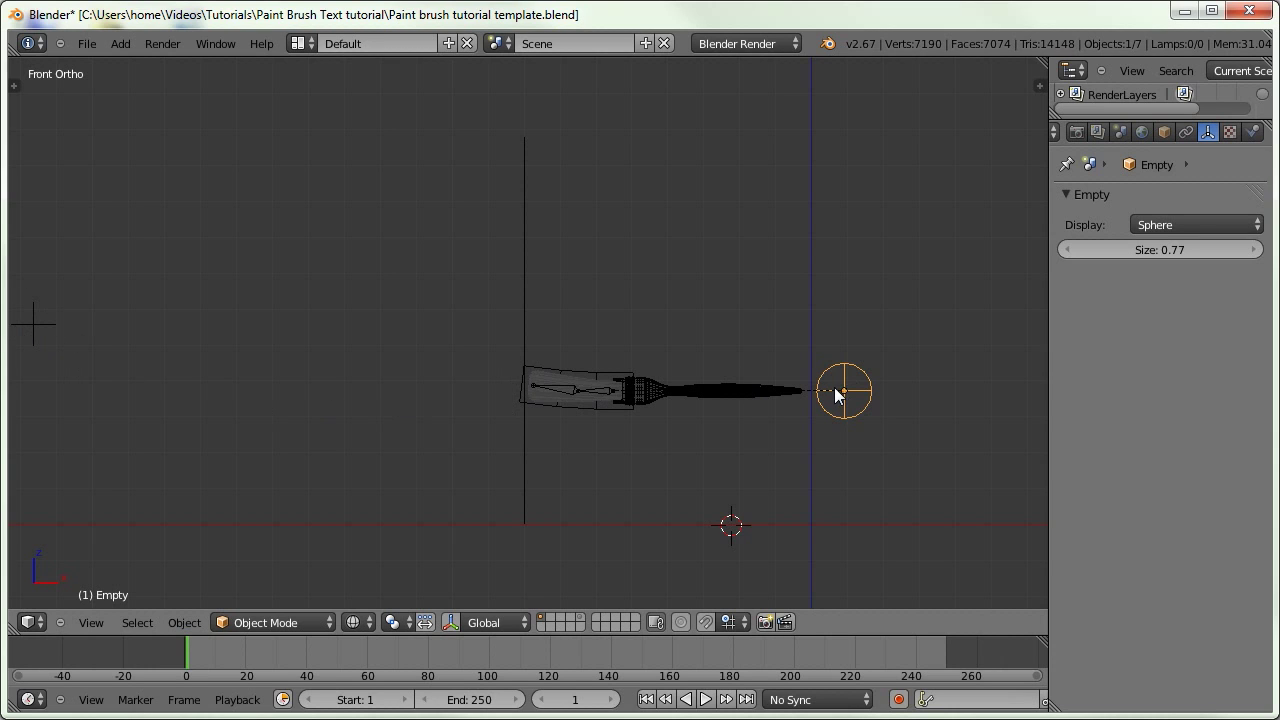
key("g")
left_click(795, 392)
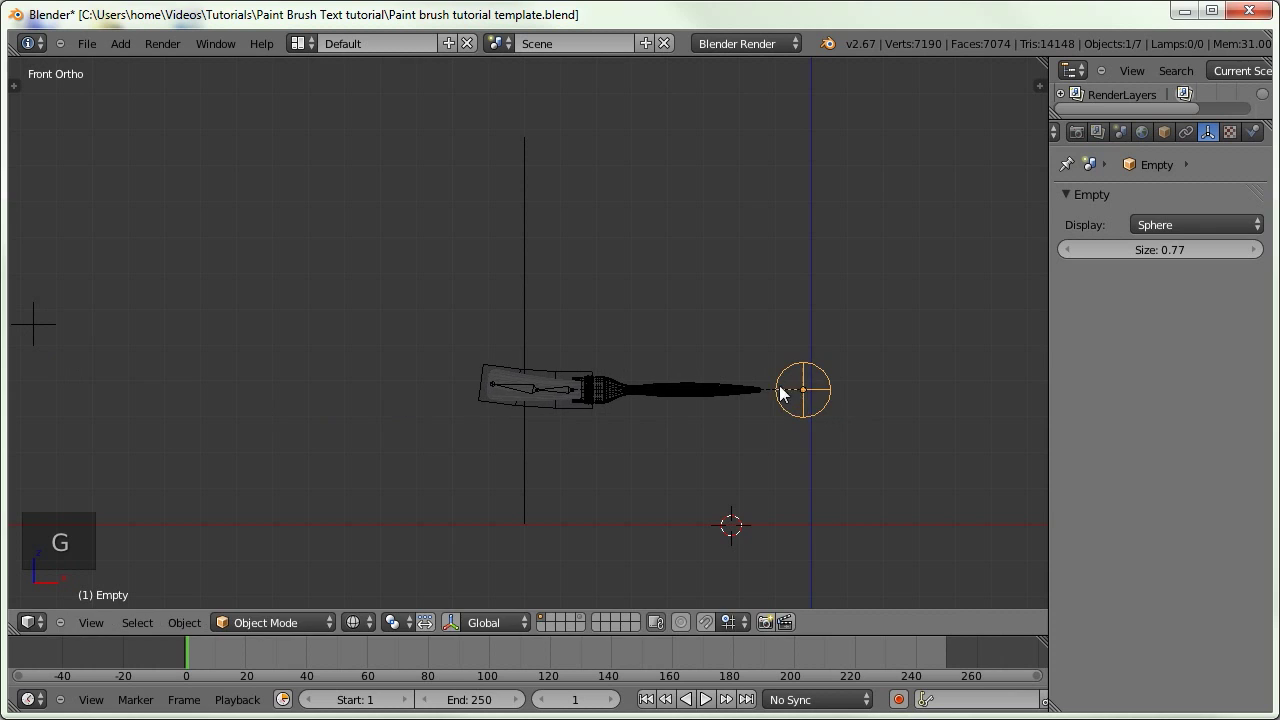
Move the Tip empty back along the X axis by about 13.7 onto the wall plane
right_click(137, 339)
key("g")
key("x")
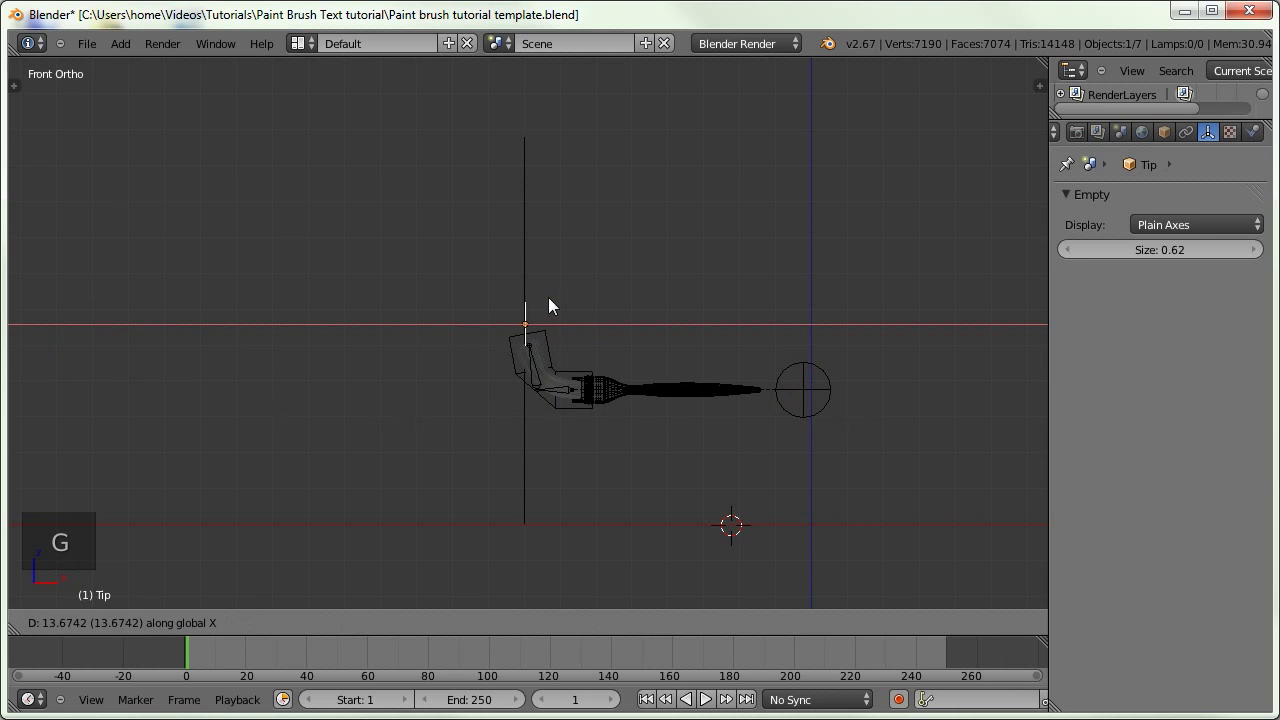
left_click(546, 300)
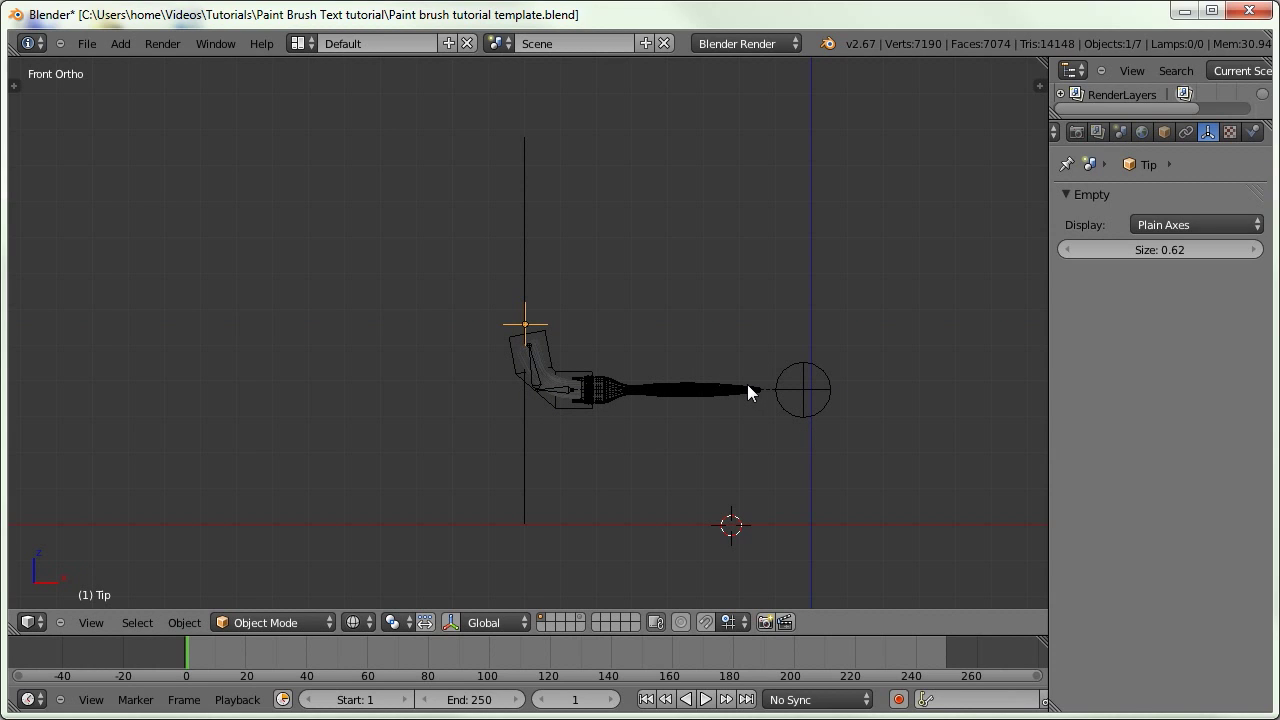
Add a Transformation constraint to the Tip empty and target the sphere empty named Empty
left_click(1187, 132)
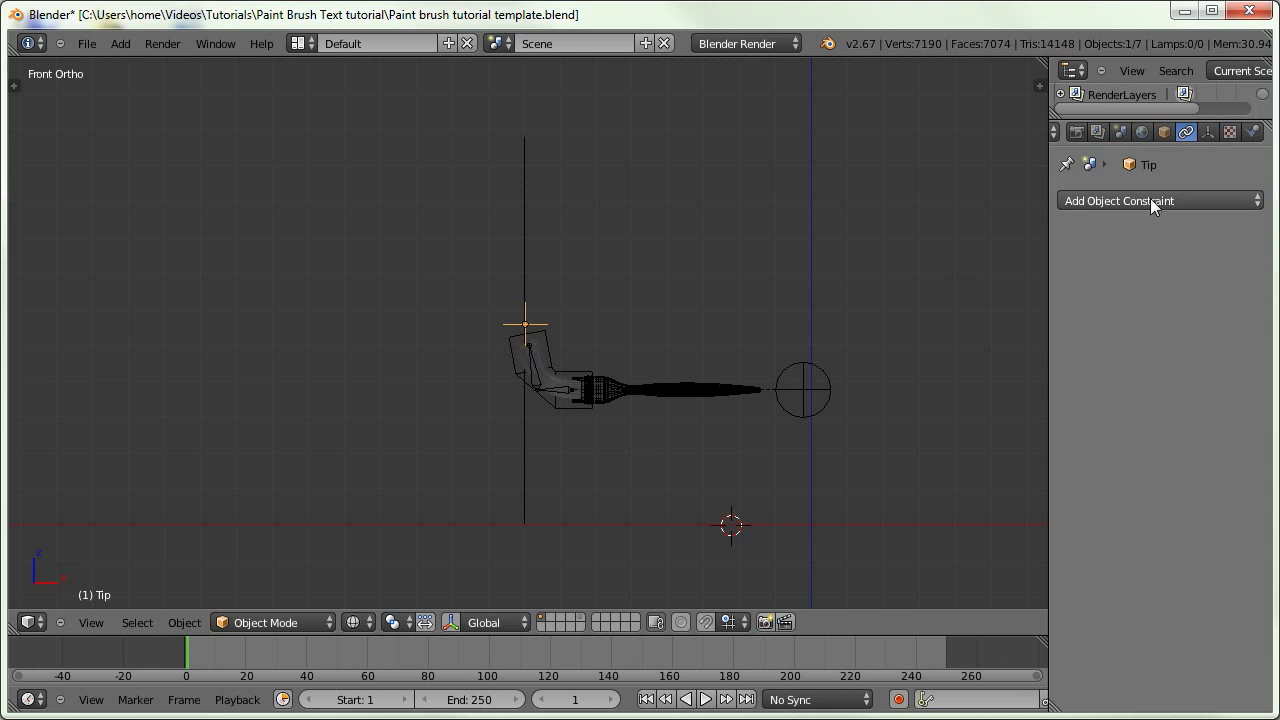
left_click(1093, 200)
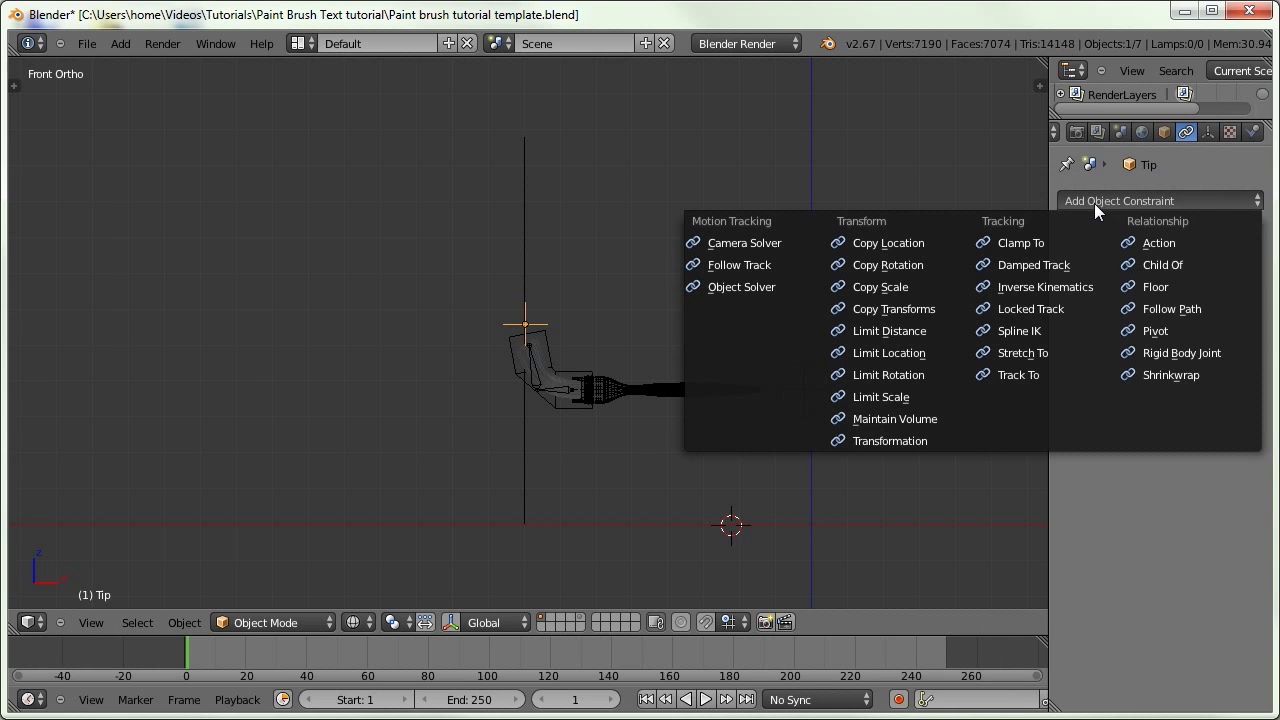
left_click(907, 437)
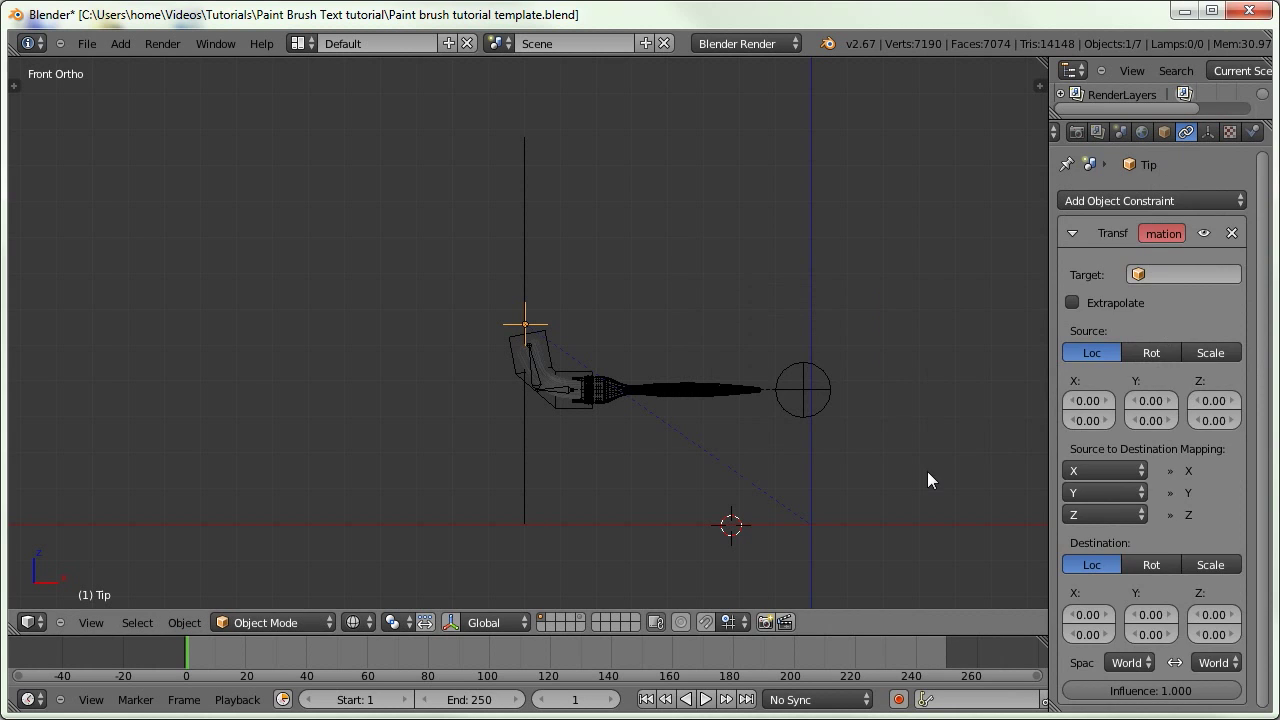
key("n")
key("n")
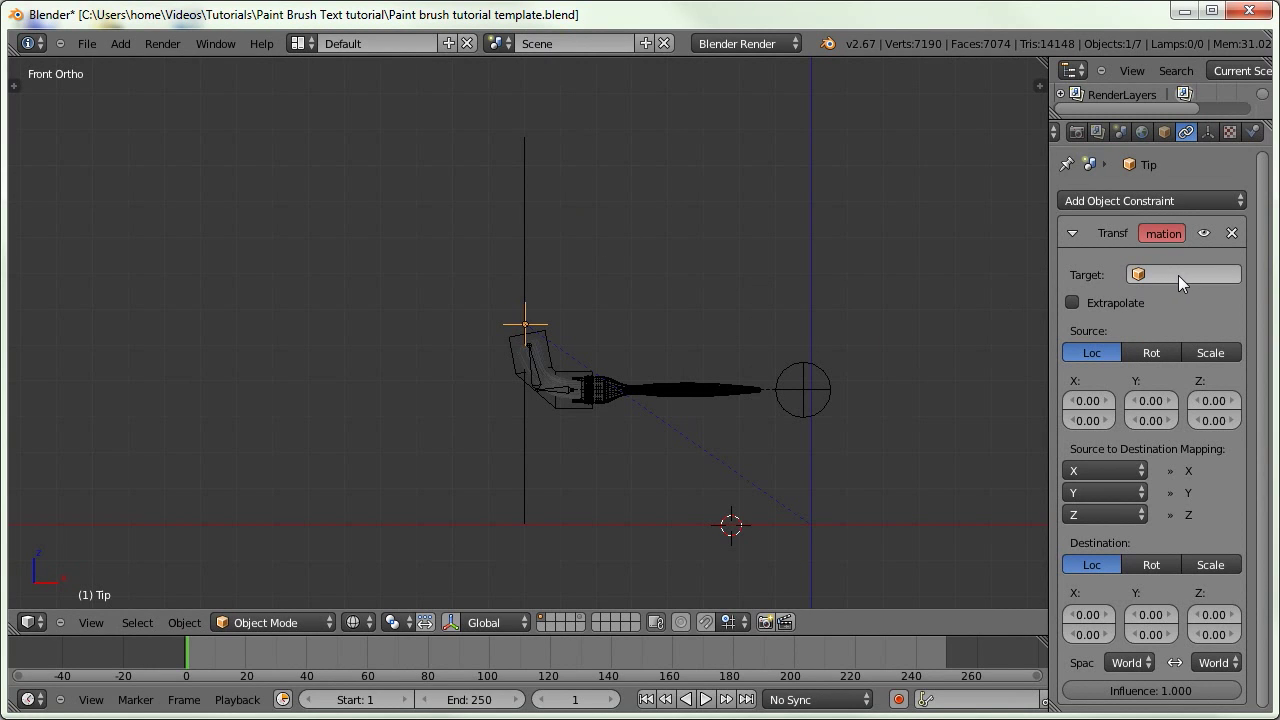
right_click(815, 371)
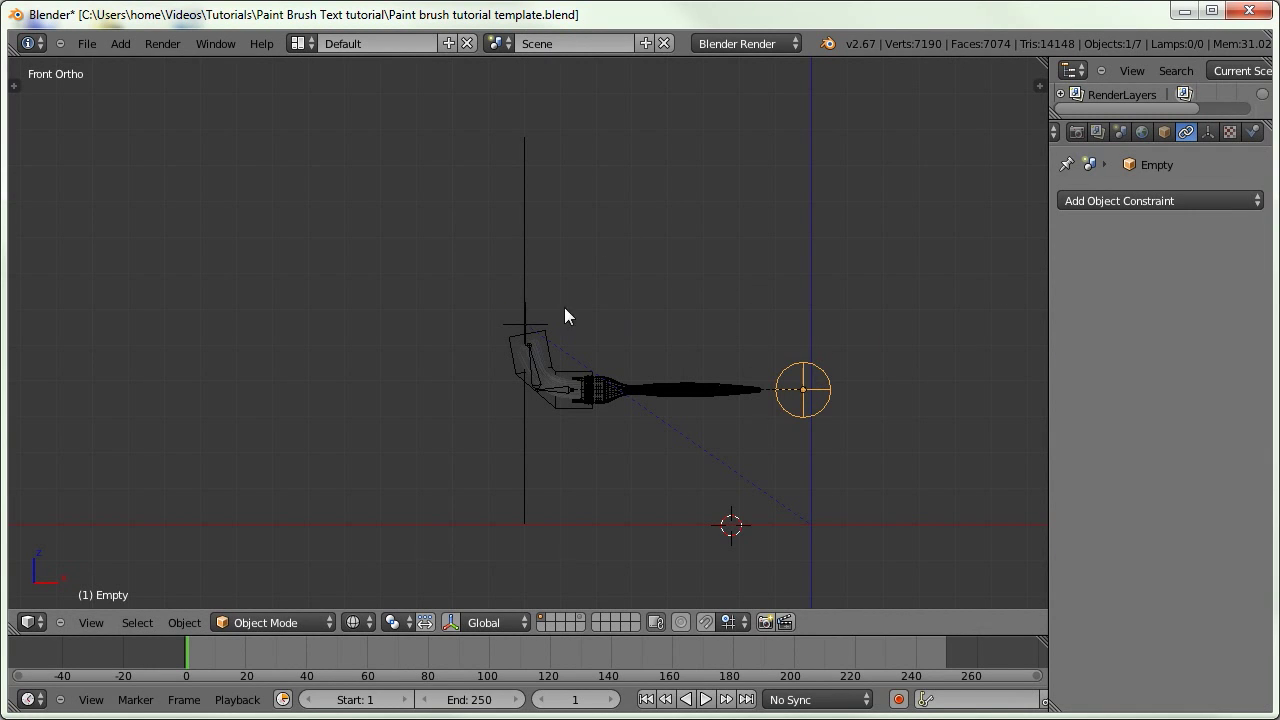
right_click(503, 327)
left_click(1168, 275)
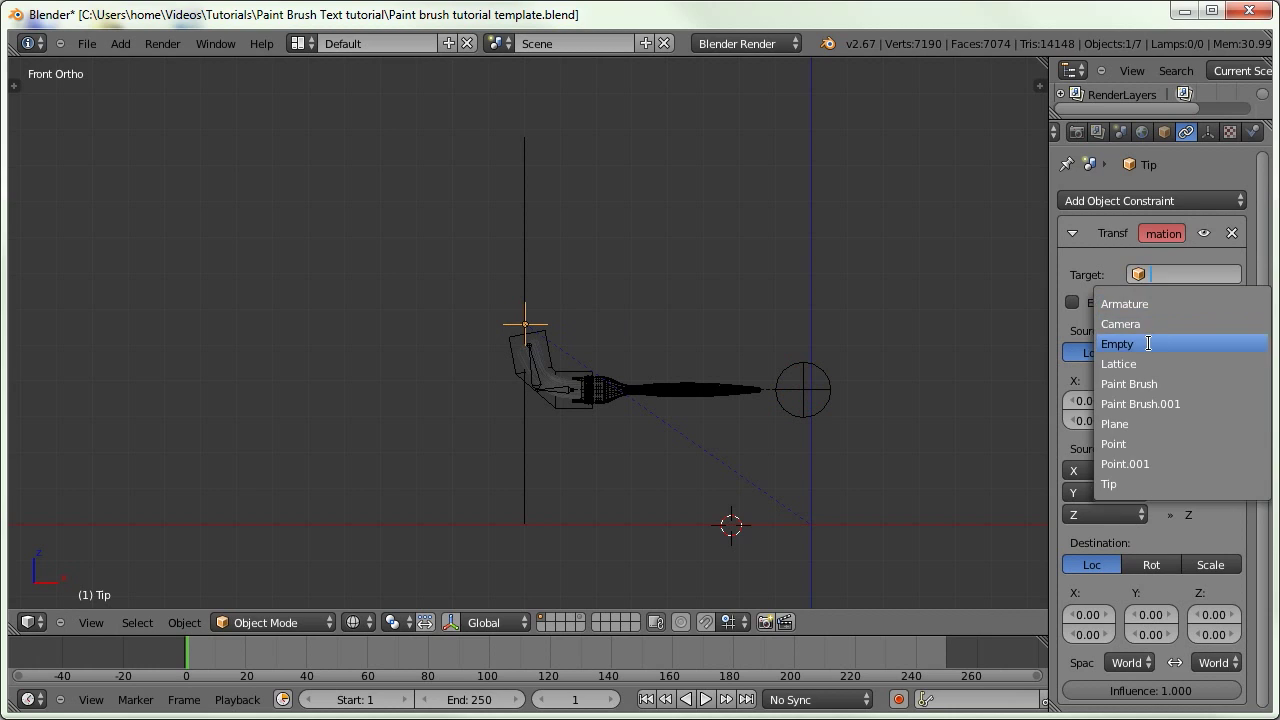
left_click(1150, 342)
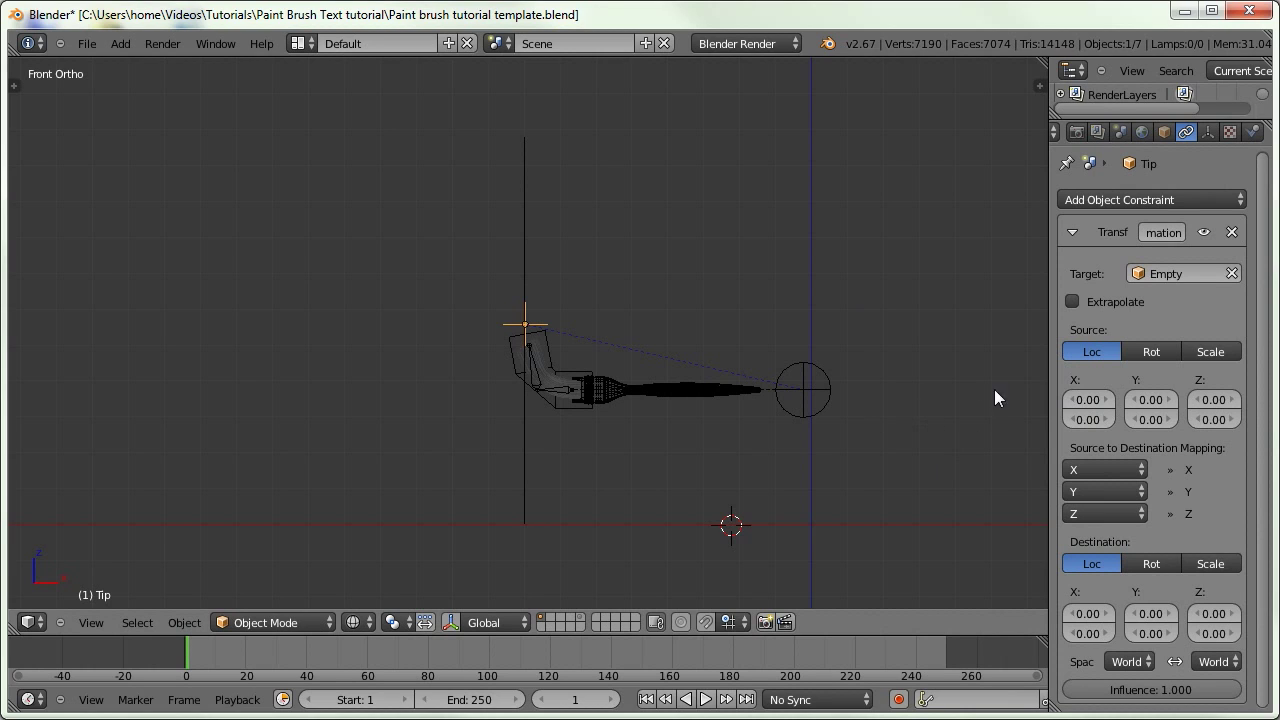
Set the constraint's source location X range to a minimum of 1 and a maximum of 5
left_click(1086, 401)
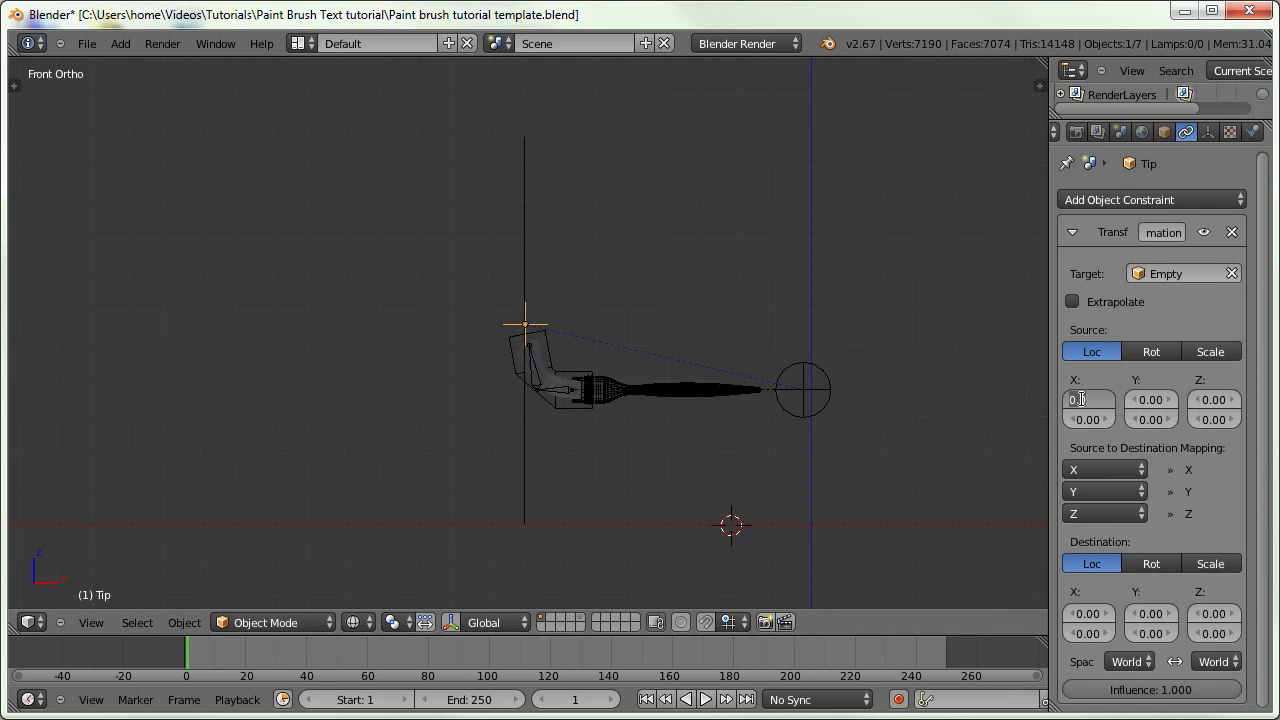
type("1")
key("Tab")
type("5")
key("Return")
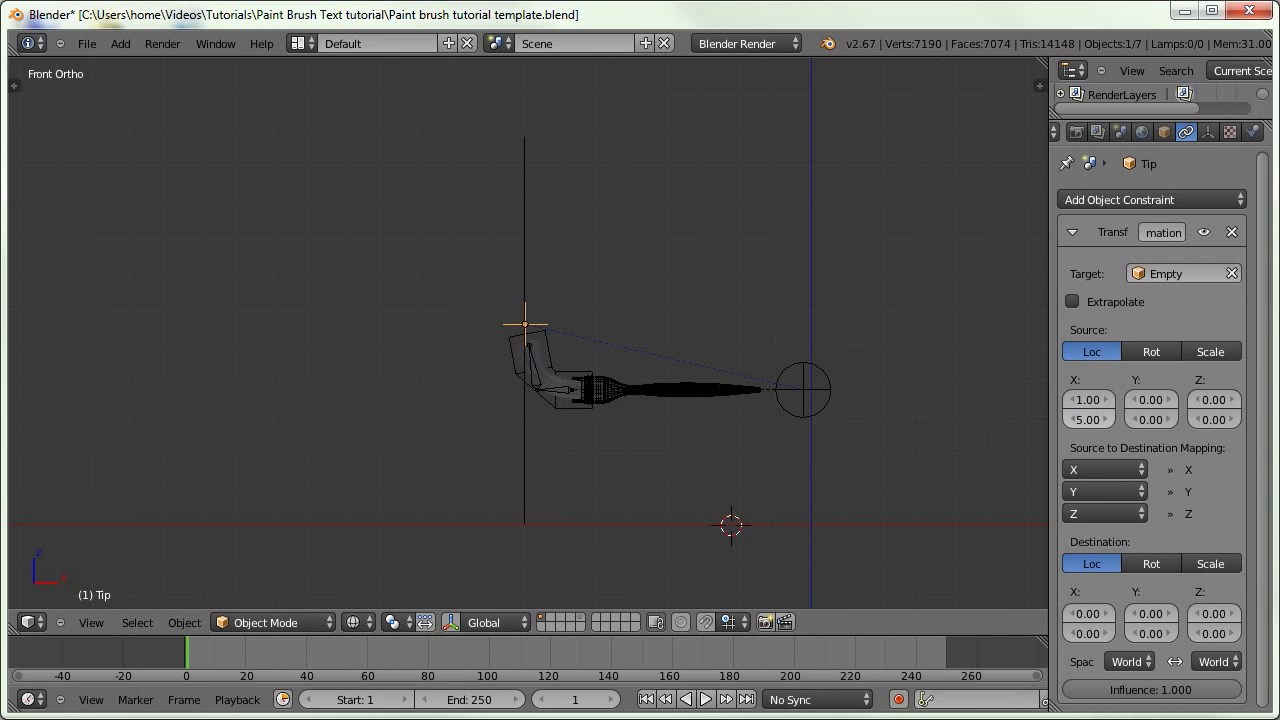
Set the constraint's destination location X range to a minimum of 5 and a maximum of -20
left_click(1090, 613)
type("5")
key("Tab")
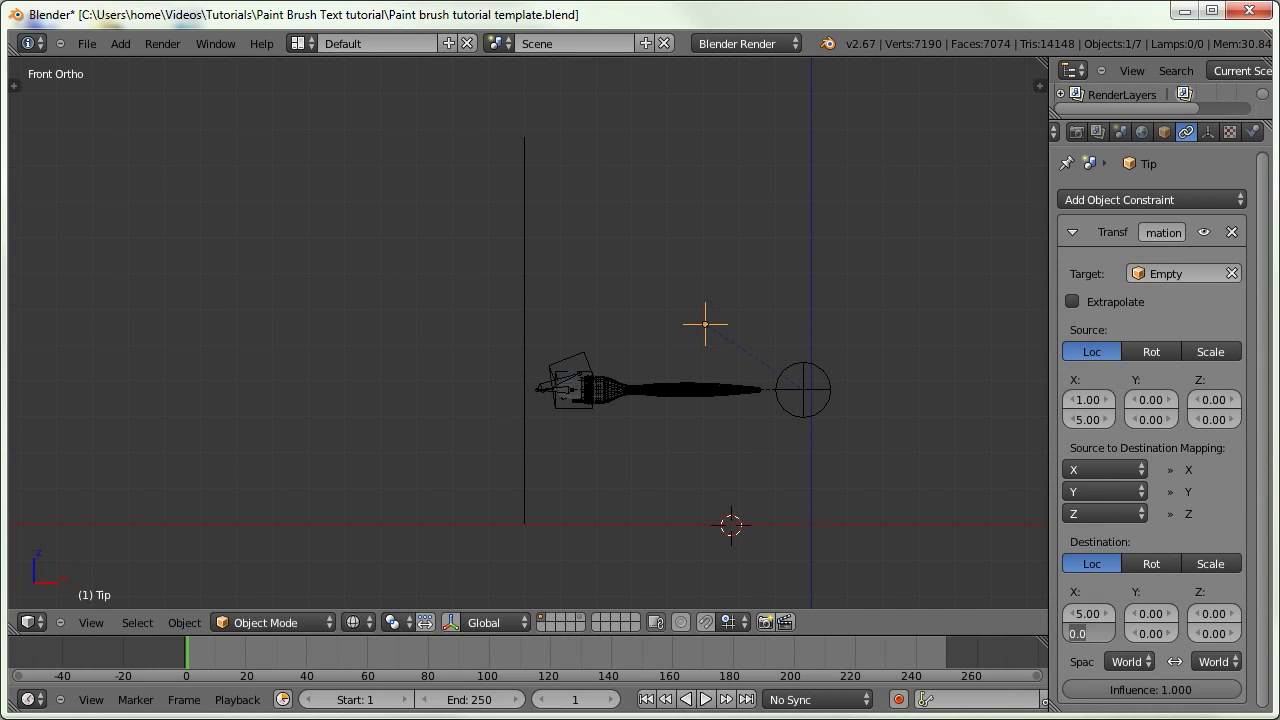
type("-20")
key("Return")
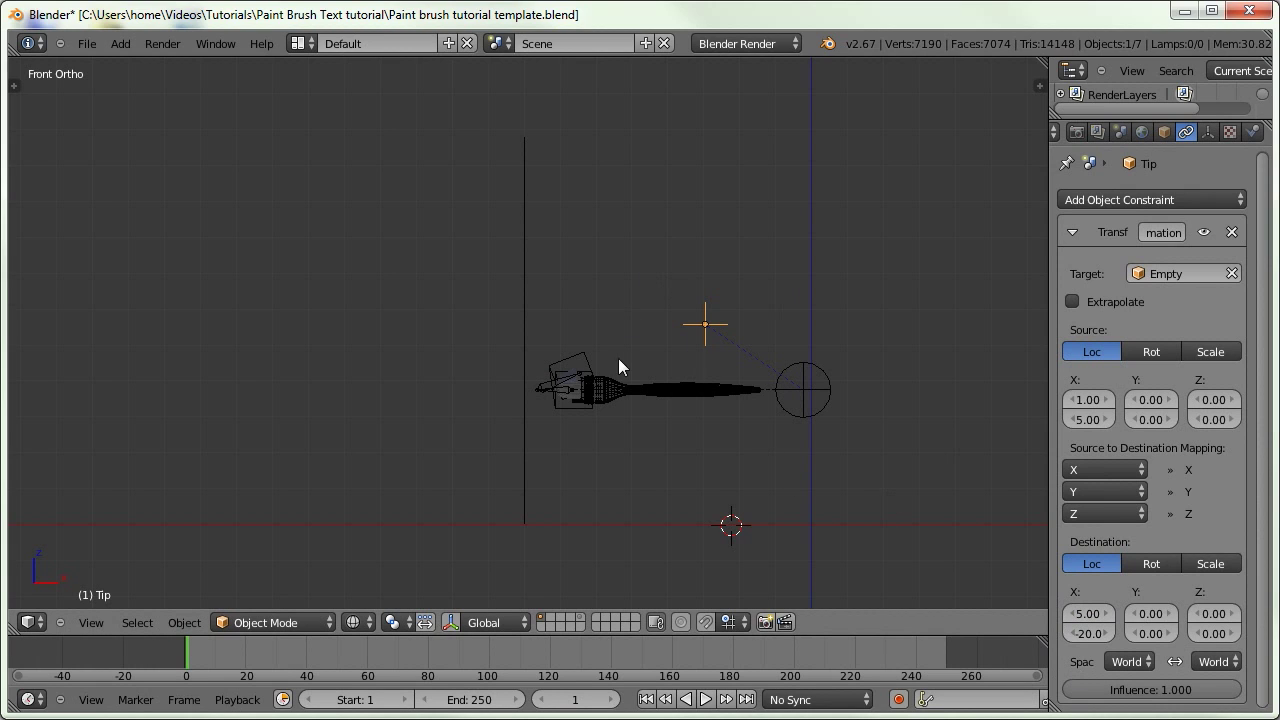
Slide the sphere empty back and forth along the X axis to test how the Tip empty responds
right_click(794, 380)
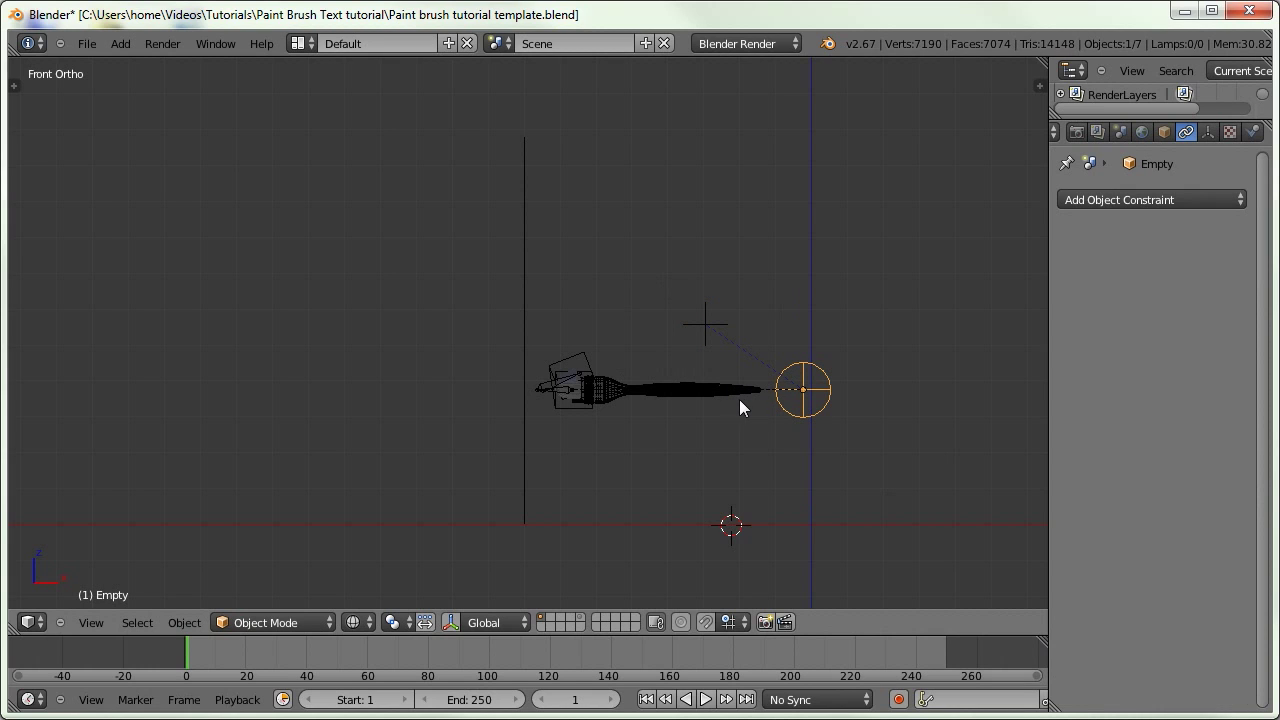
key("g")
key("x")
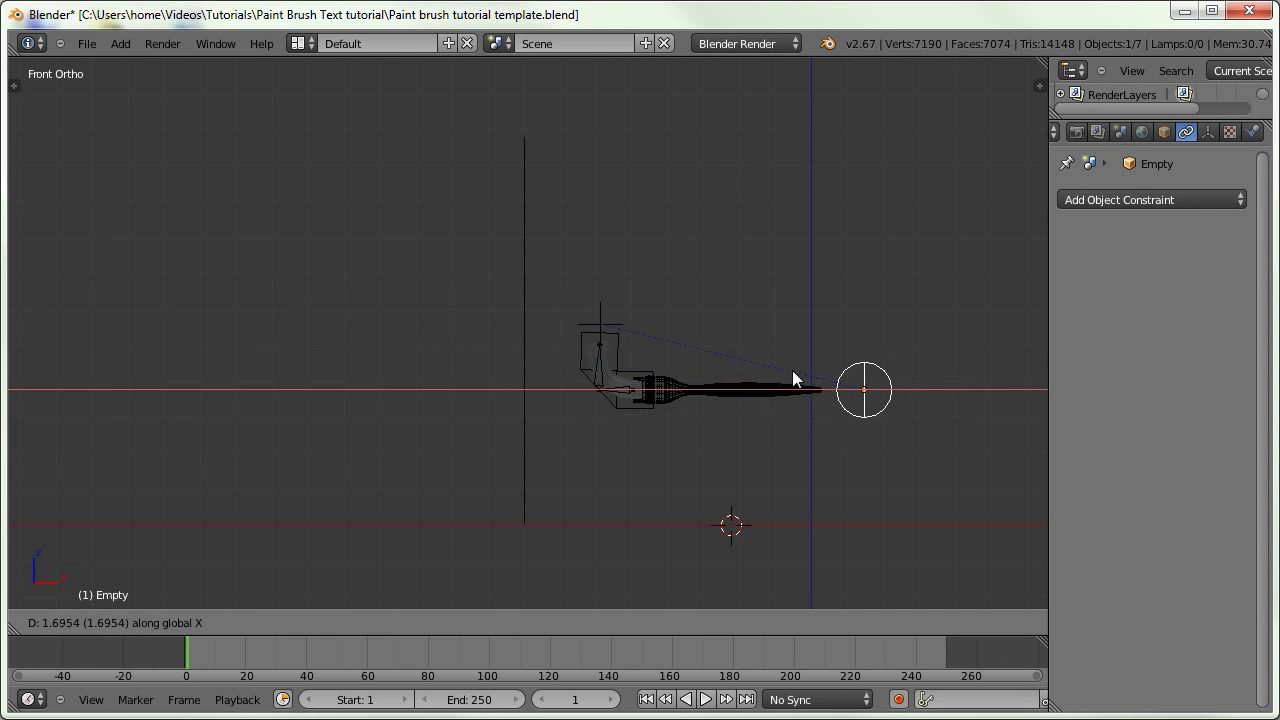
left_click(736, 379)
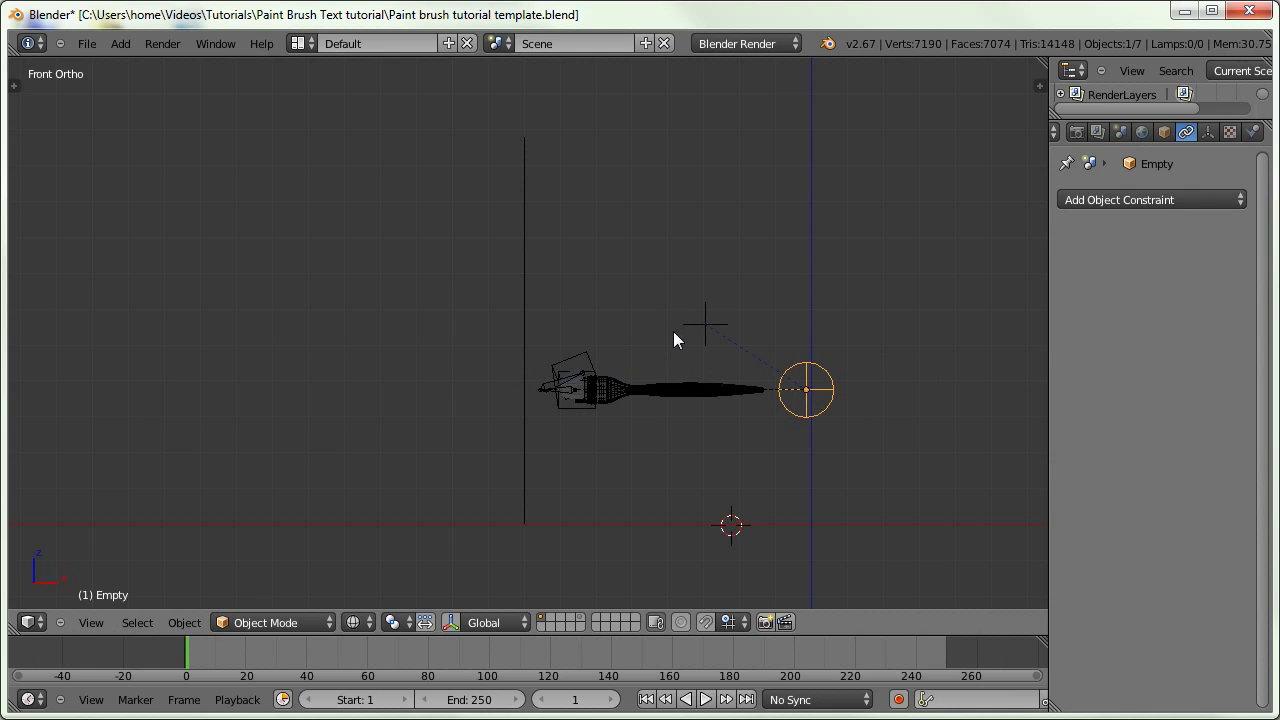
Nudge the sphere empty slightly away from the wall so its centre sits on the Z axis line
right_click(690, 332)
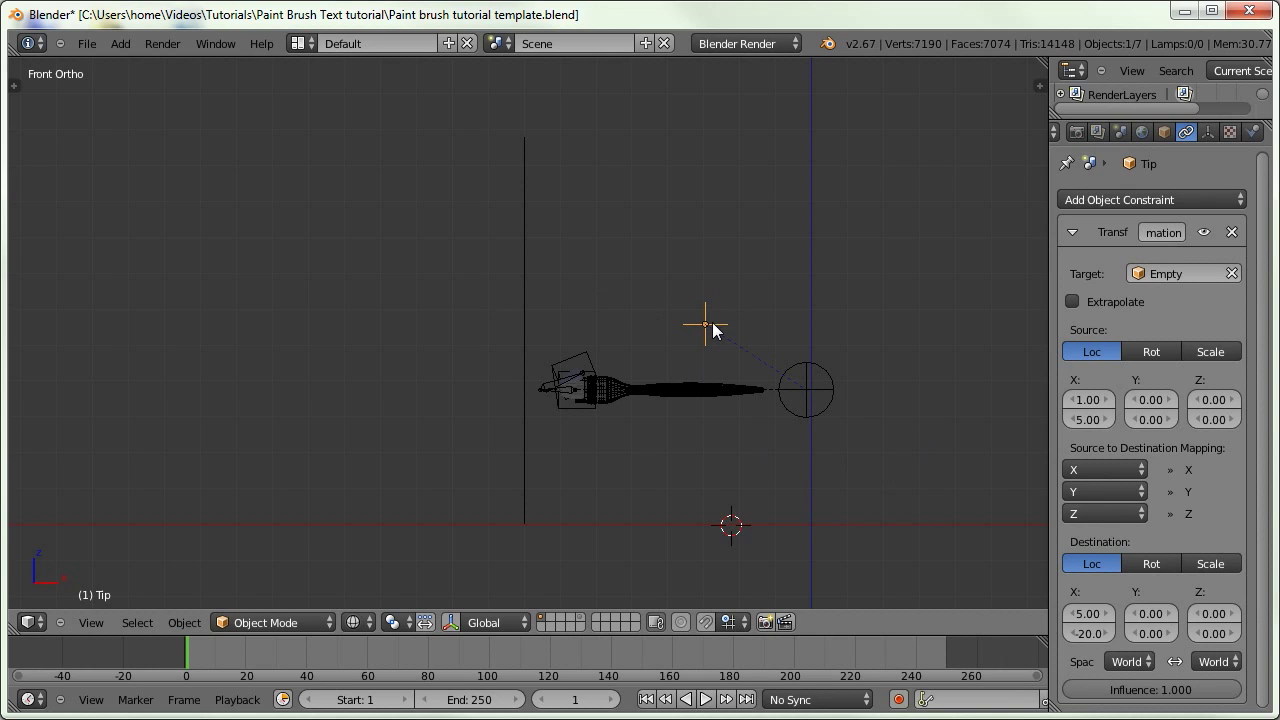
right_click(820, 377)
key("g")
left_click(815, 382)
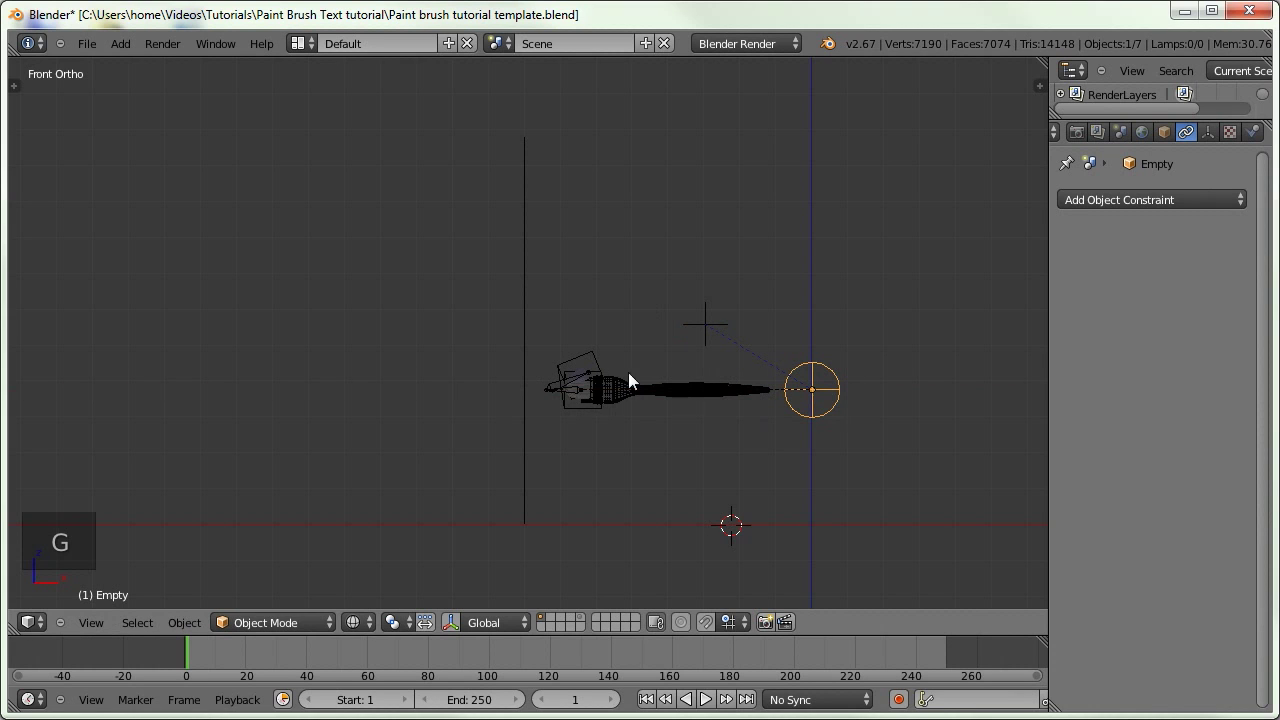
Set the Tip constraint's source location X minimum to -1.61 and slide the sphere empty slightly along X to test it
right_click(704, 326)
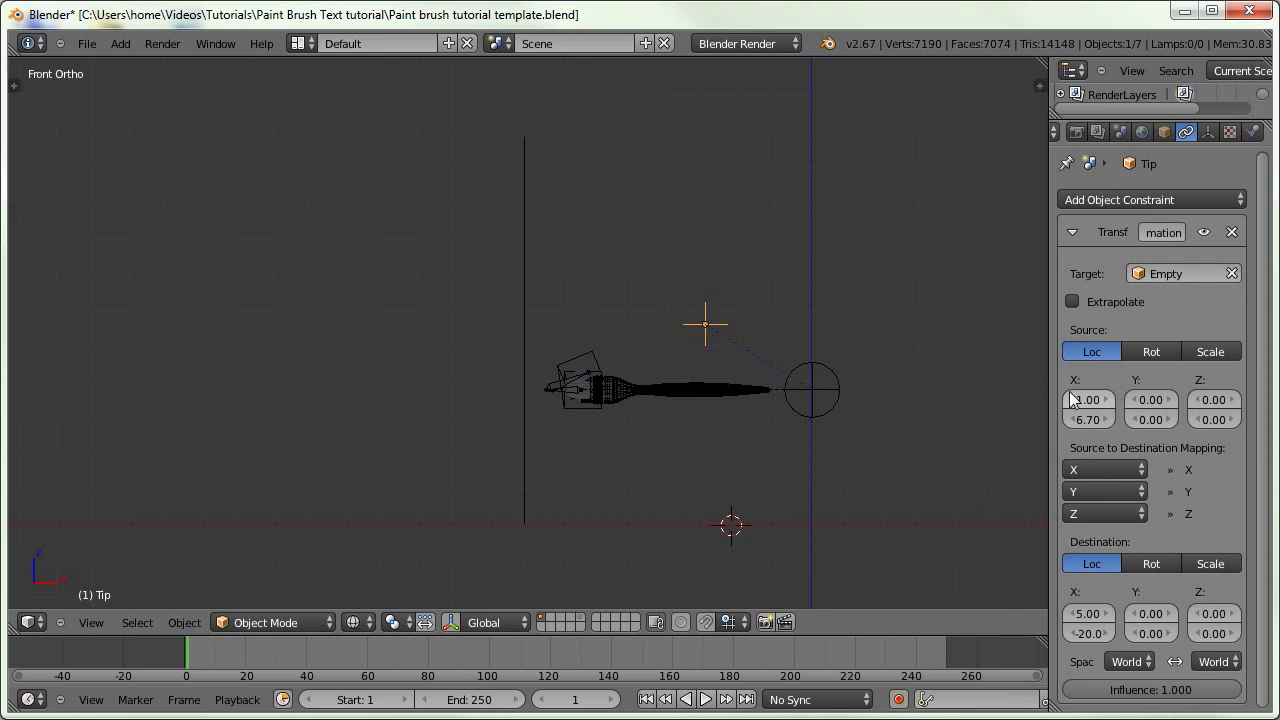
mouse_move(1087, 398)
left_mouse_down()
mouse_move(1058, 399)
mouse_move(1078, 401)
mouse_move(1075, 416)
mouse_move(1013, 412)
left_mouse_up()
right_click(818, 394)
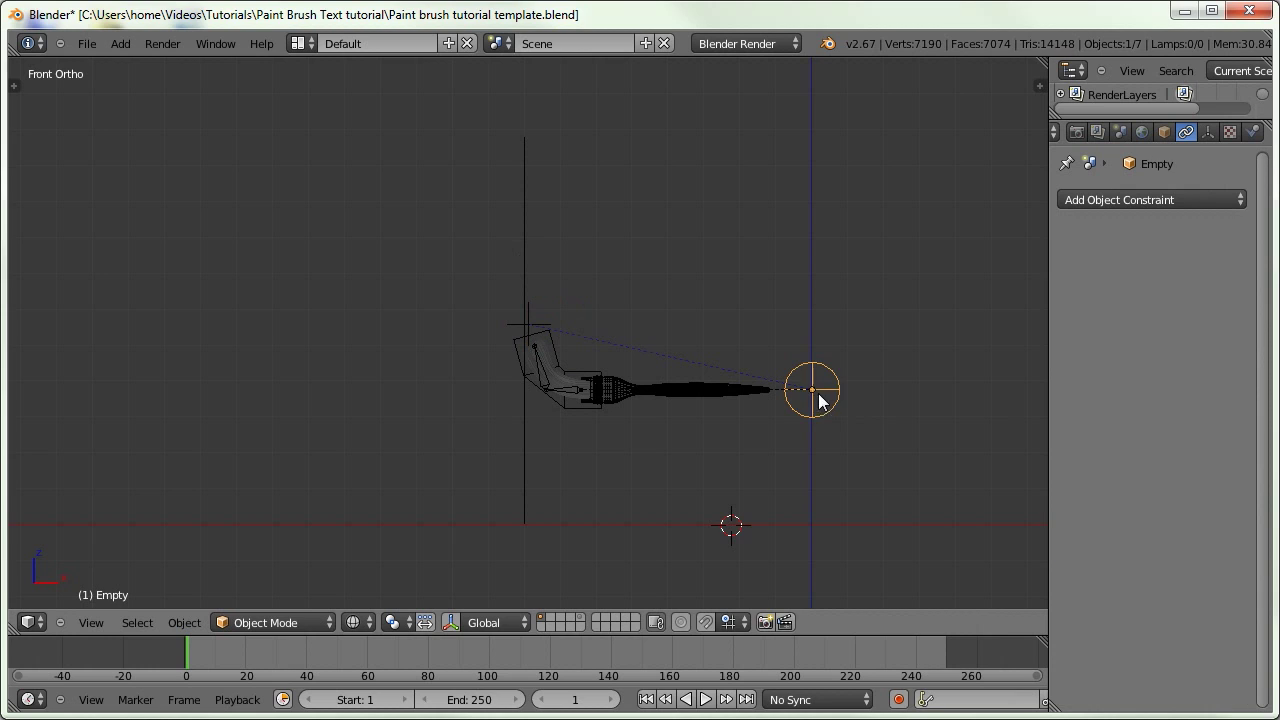
key("g")
key("x")
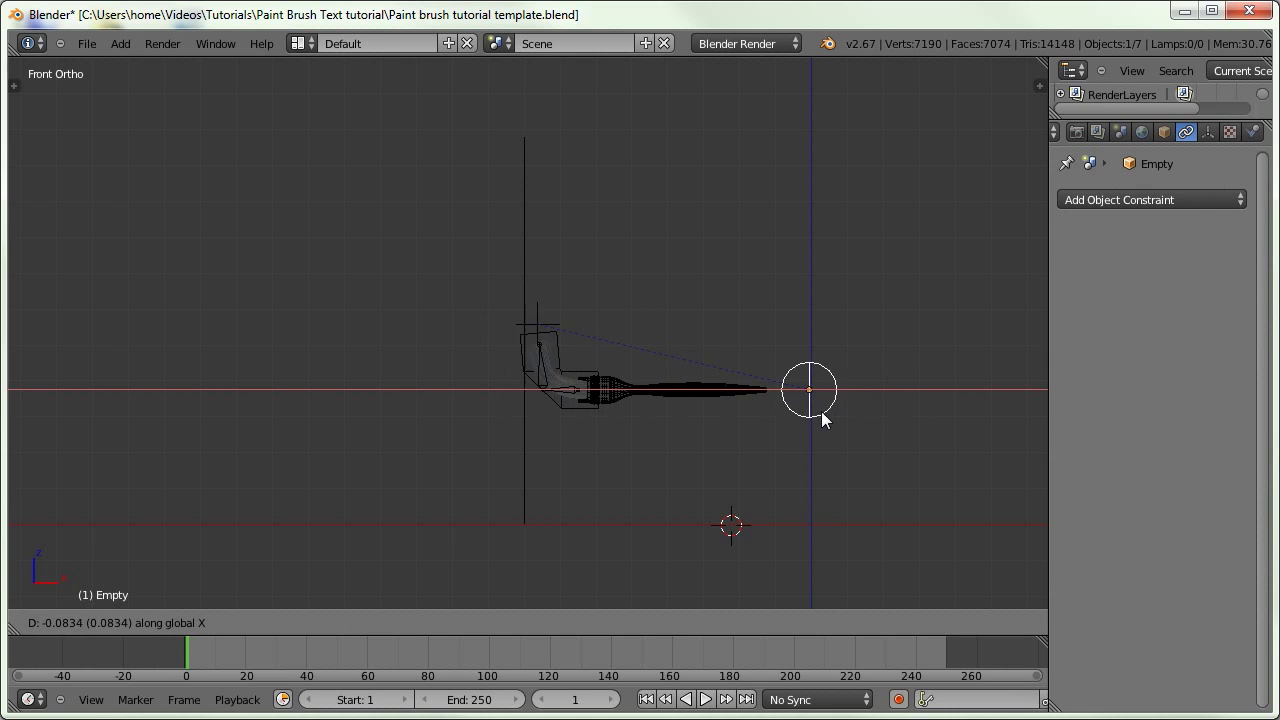
left_click(821, 411)
Set the Tip constraint's destination location X minimum to 4.03 and slide the sphere empty away from the wall along X
right_click(577, 324)
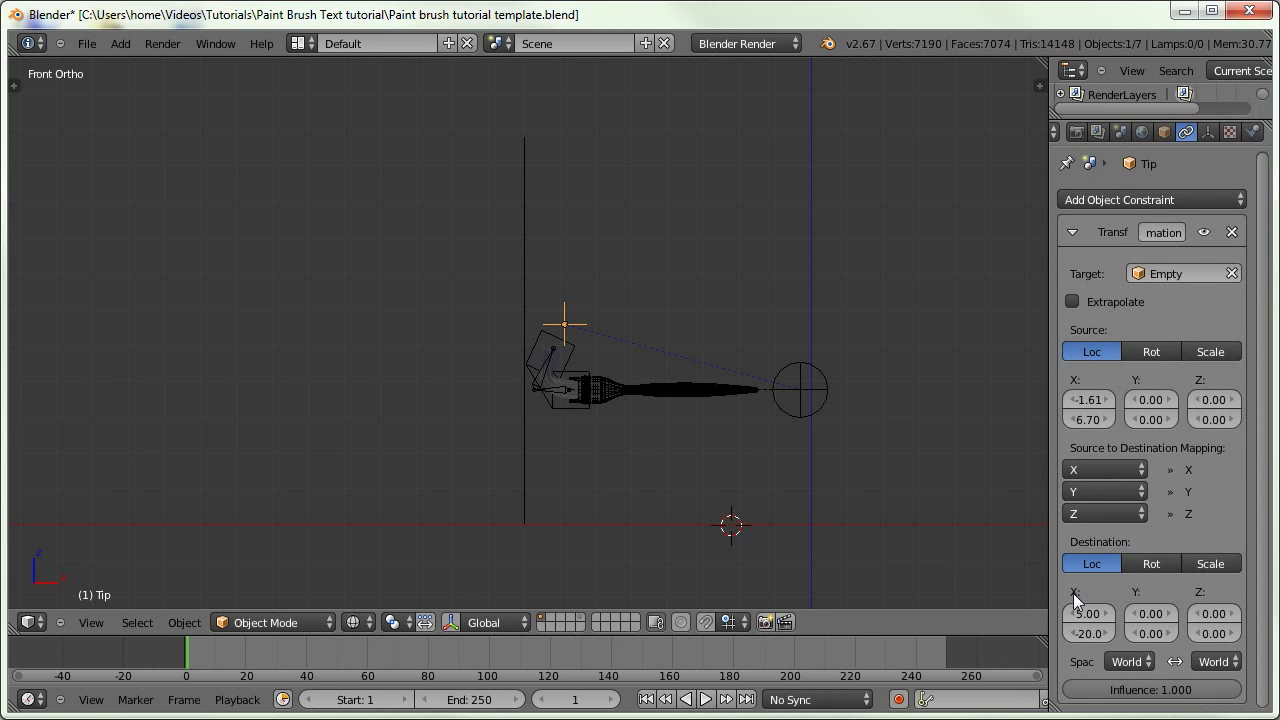
left_click_drag(1091, 613, 990, 600)
right_click(804, 402)
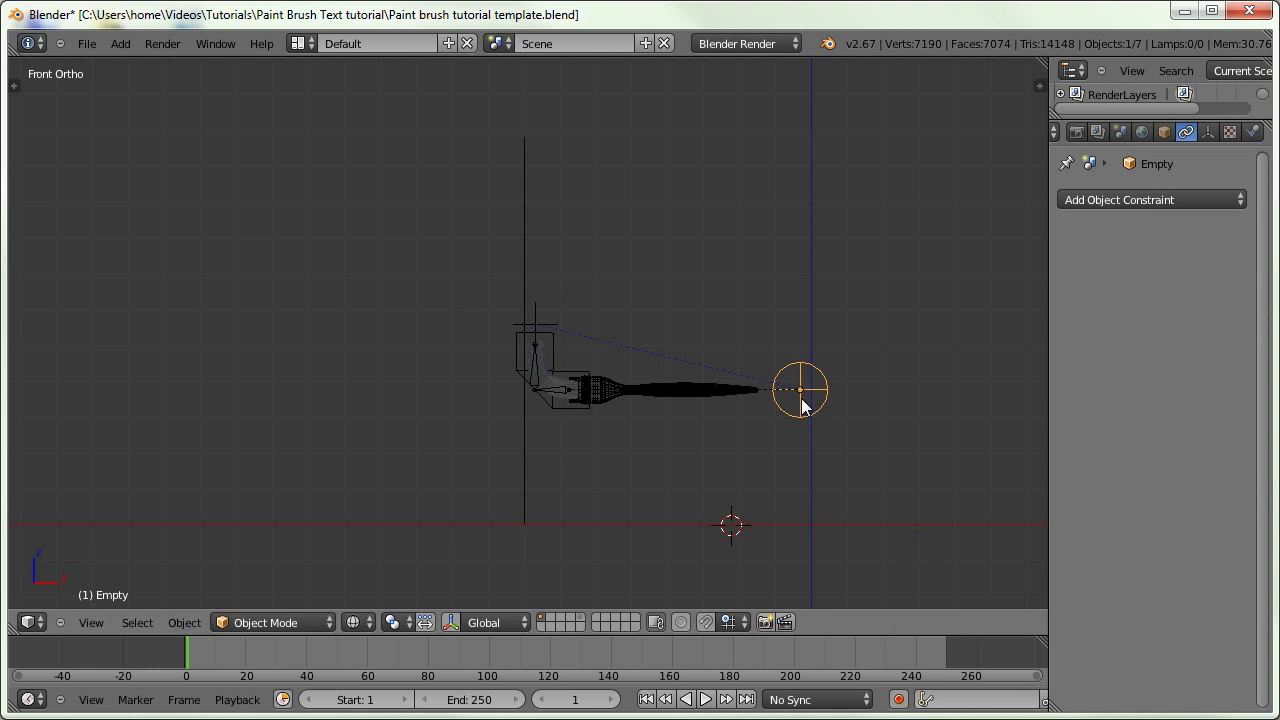
key("g")
key("x")
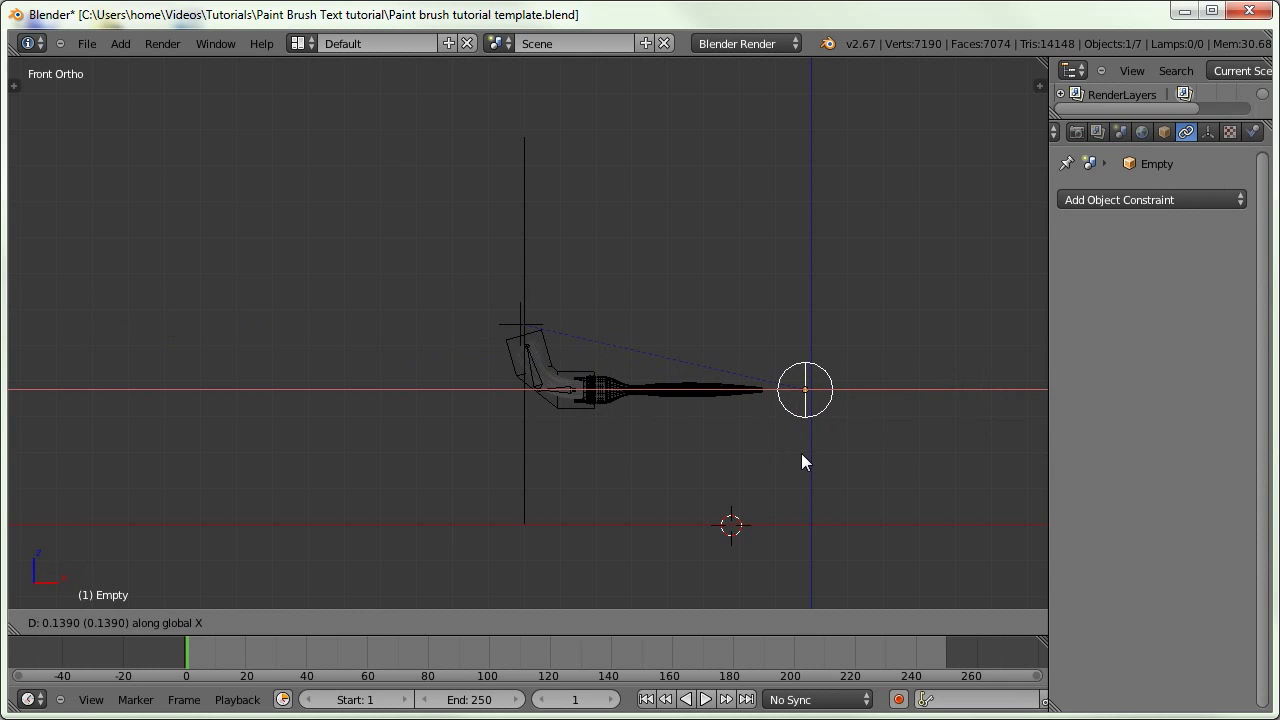
left_click(853, 469)
Set the Tip constraint's source X minimum to -1.84 and try a different source X maximum while moving the sphere empty
right_click(364, 312)
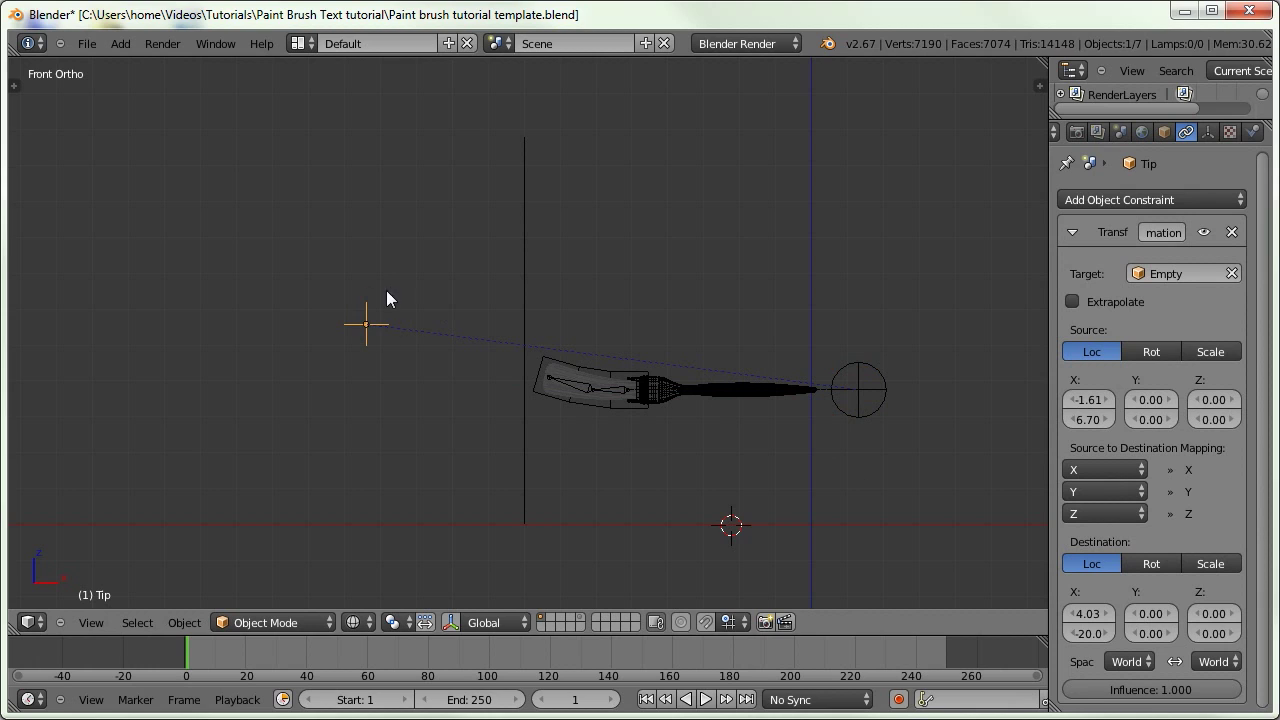
left_click_drag(1088, 400, 1014, 434)
left_click_drag(1088, 418, 781, 418, "ctrl")
right_click(862, 392)
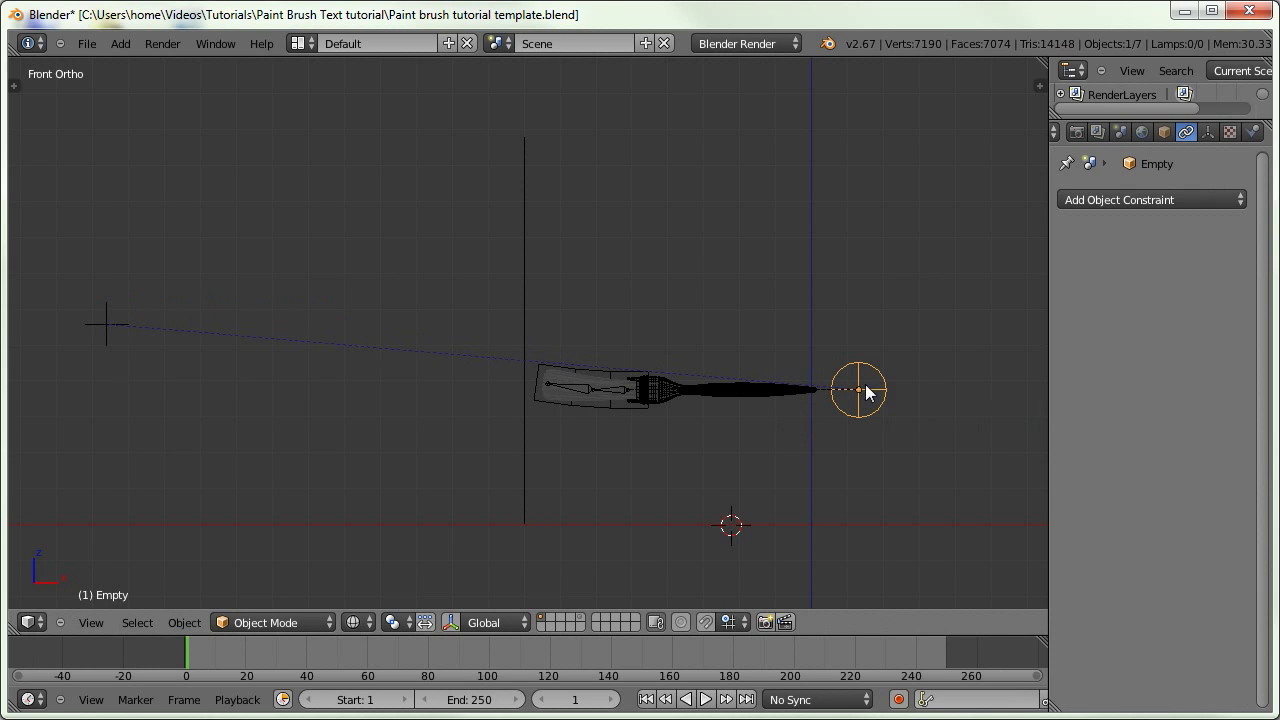
key("g")
key("x")
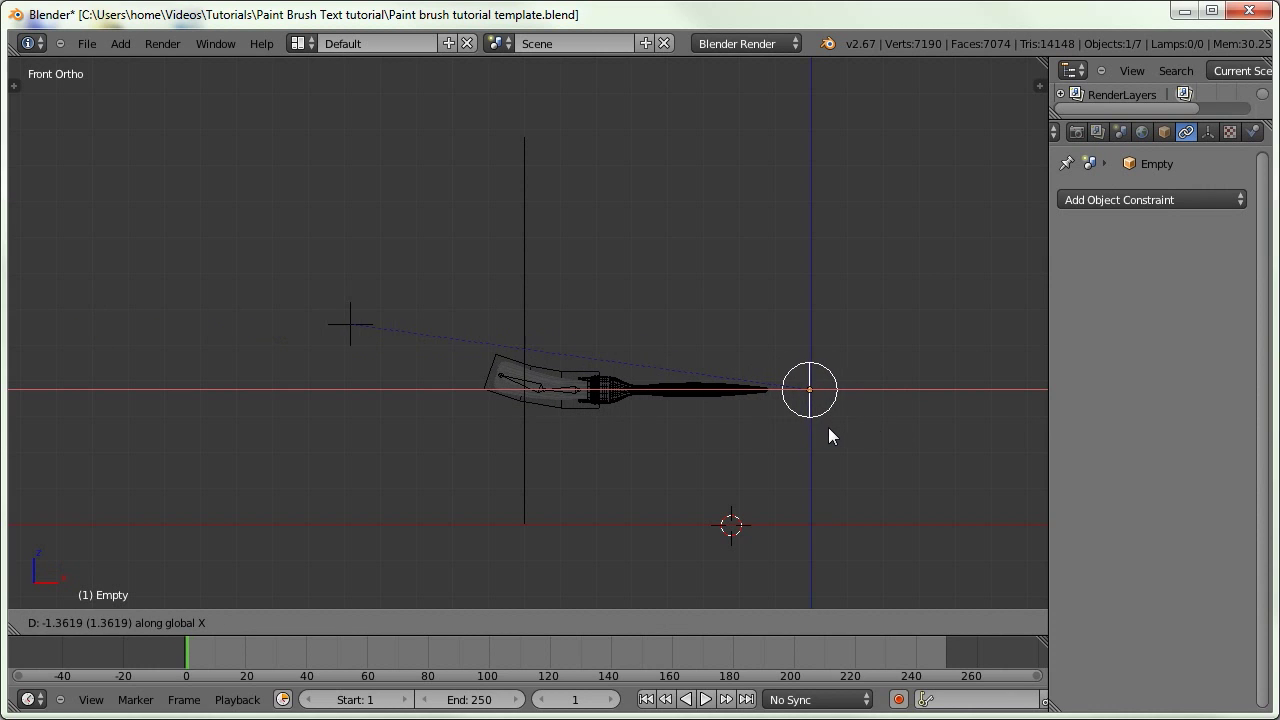
key("Escape")
key("ctrl+z")
Set the Tip constraint's source X maximum to 9.90 and move the sphere empty away from the wall
left_click_drag(1080, 417, 1151, 419)
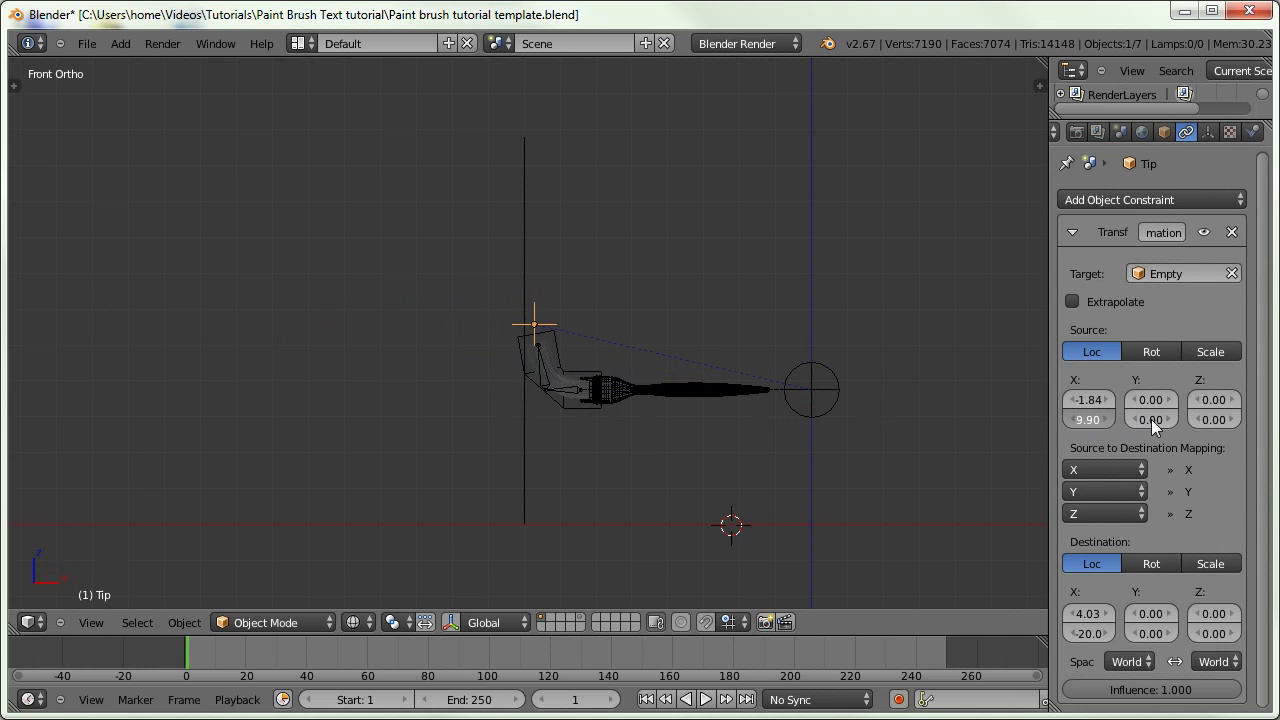
right_click(829, 397)
key("g")
left_click(871, 394)
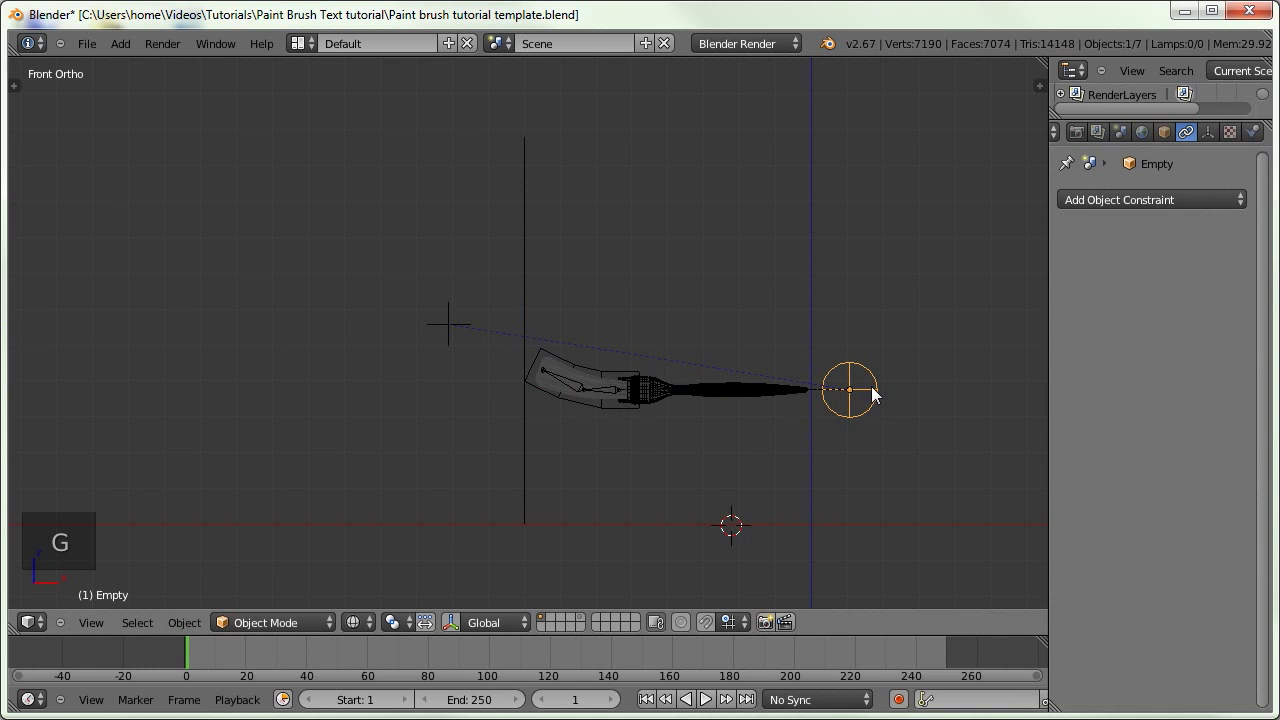
Set the Tip constraint's source X maximum to 3.00 and slide the sphere empty back and forth along X to test the bend
right_click(447, 322)
left_click_drag(1087, 405, 1020, 417)
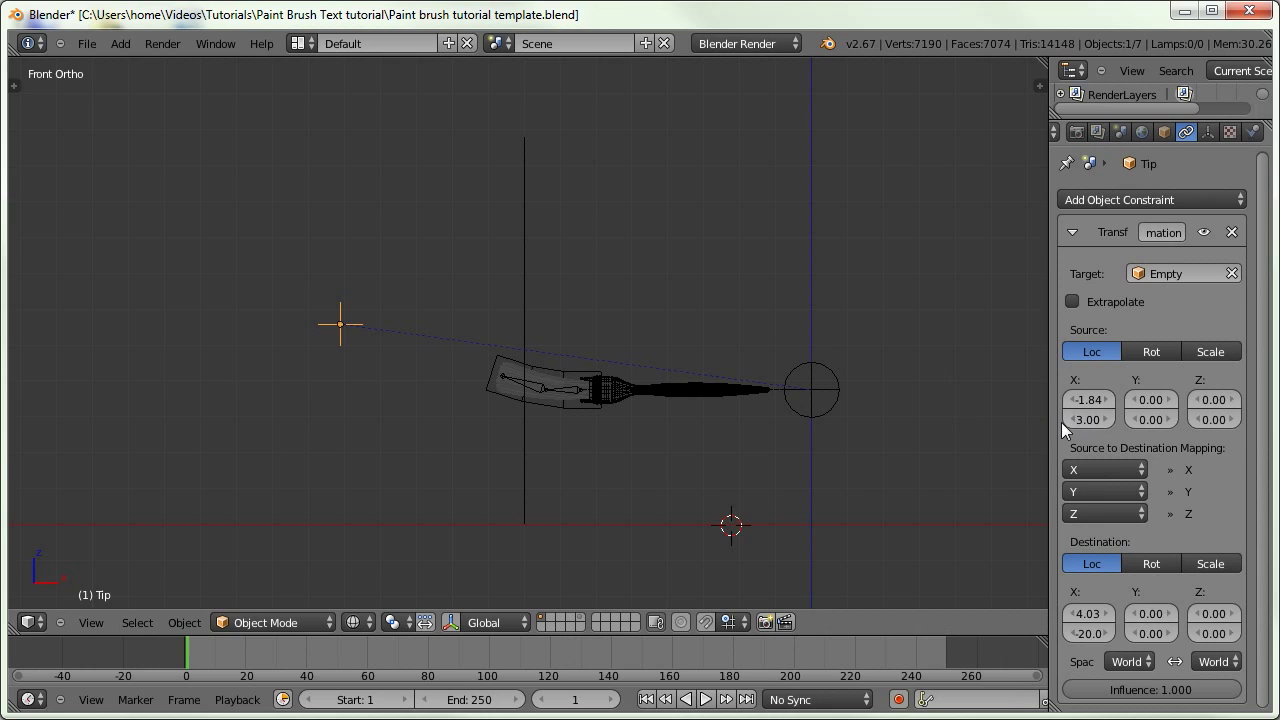
right_click(790, 434)
key("g")
key("x")
left_click(708, 445)
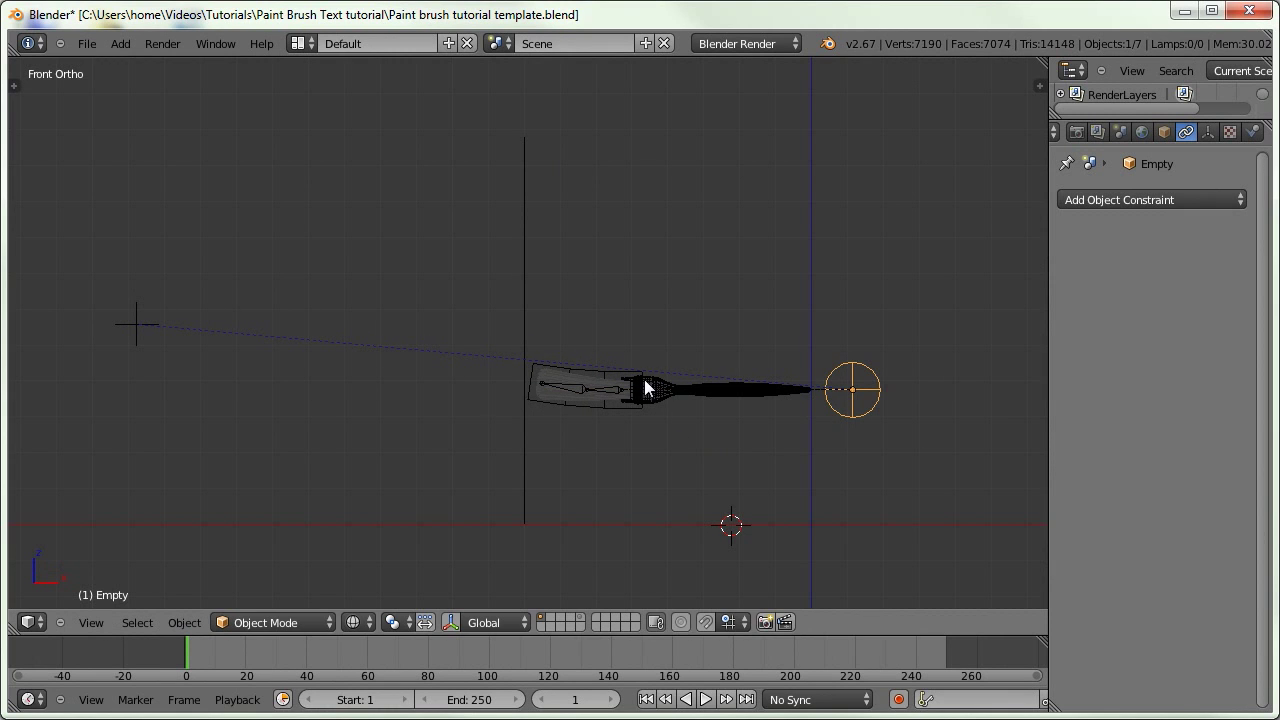
key("g")
key("x")
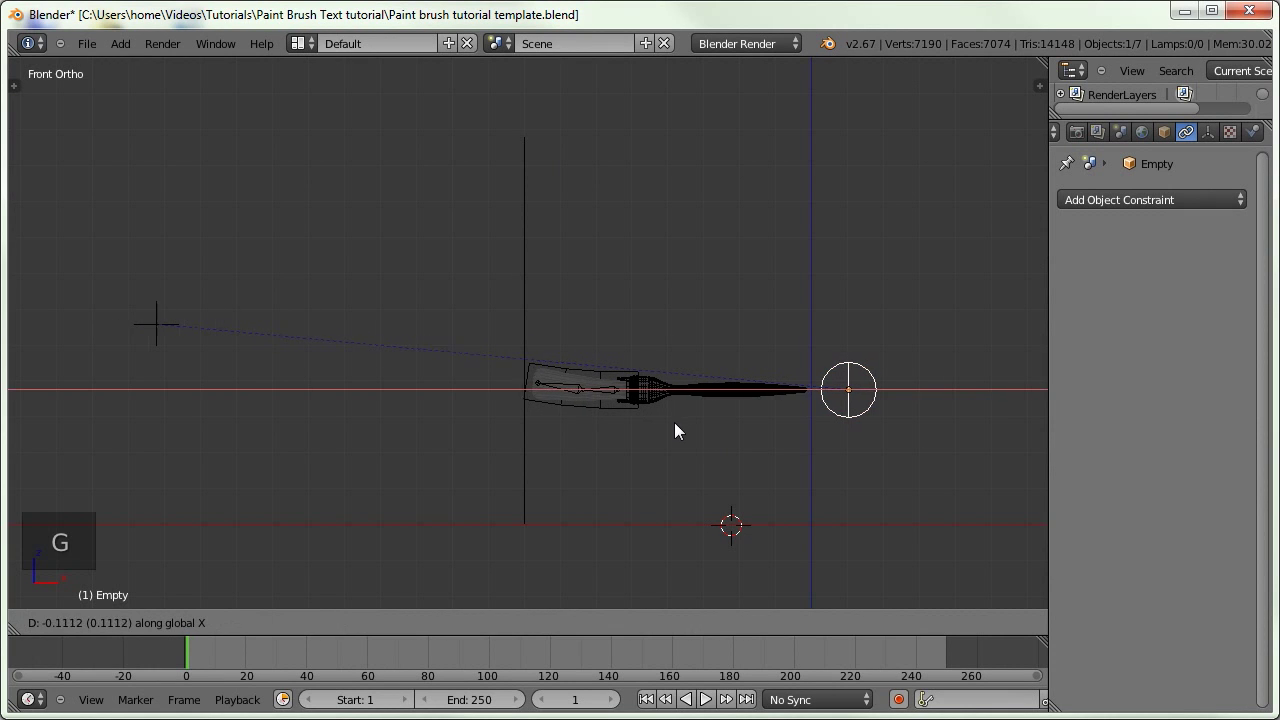
left_click(622, 438)
Set the Tip constraint's source X minimum to -1.12 and slide the sphere empty toward the wall along X
right_click(430, 327)
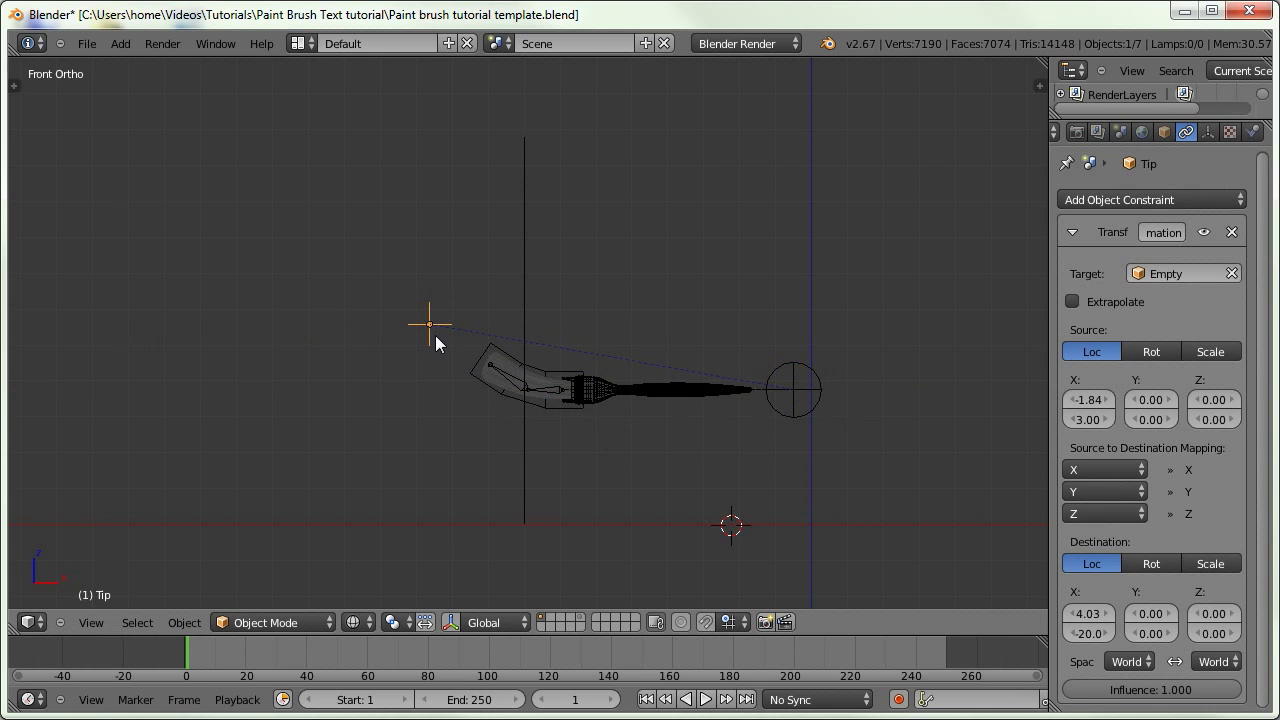
mouse_move(1079, 405)
left_mouse_down()
mouse_move(1184, 415)
mouse_move(1139, 417)
mouse_move(1150, 418)
left_mouse_up()
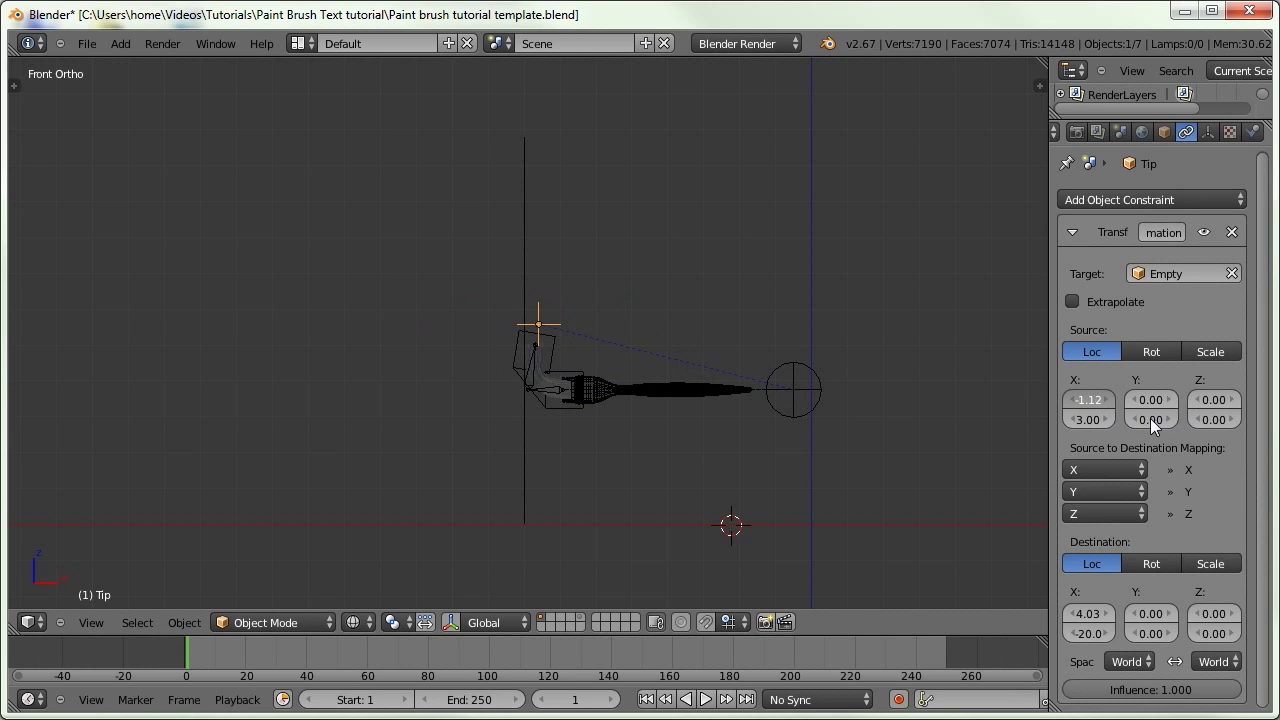
right_click(806, 395)
key("g")
key("x")
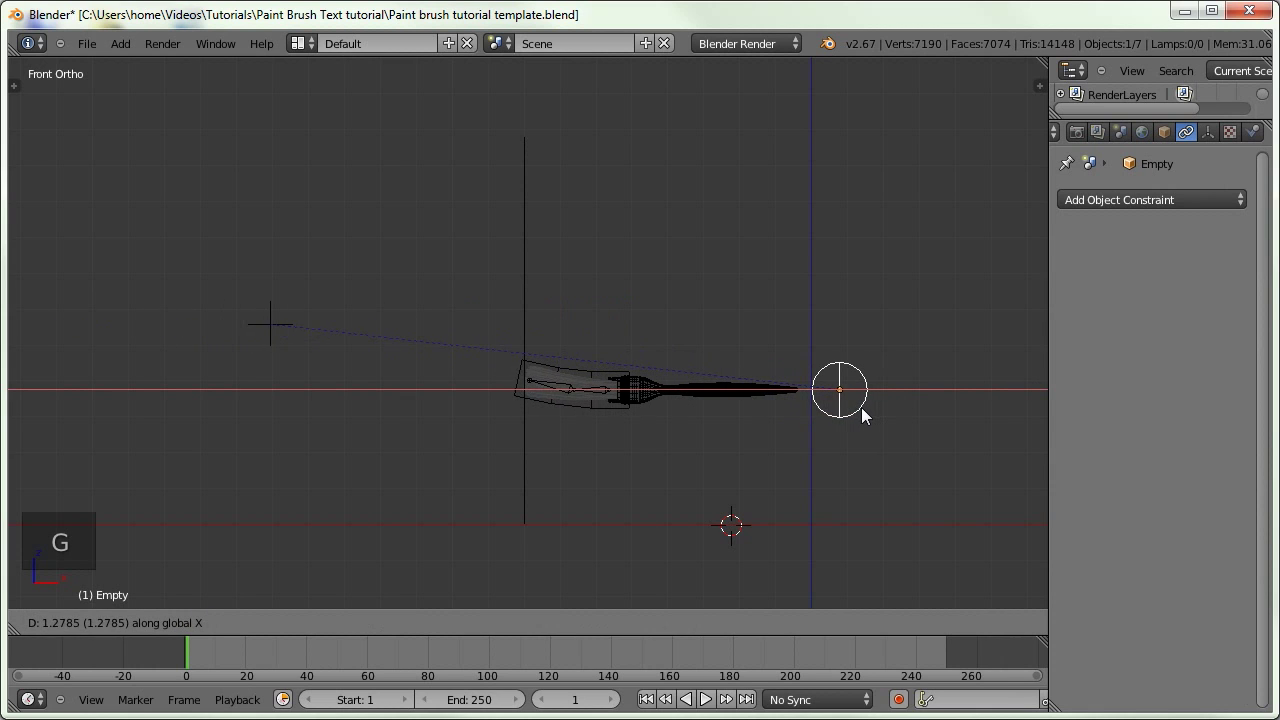
left_click(776, 437)
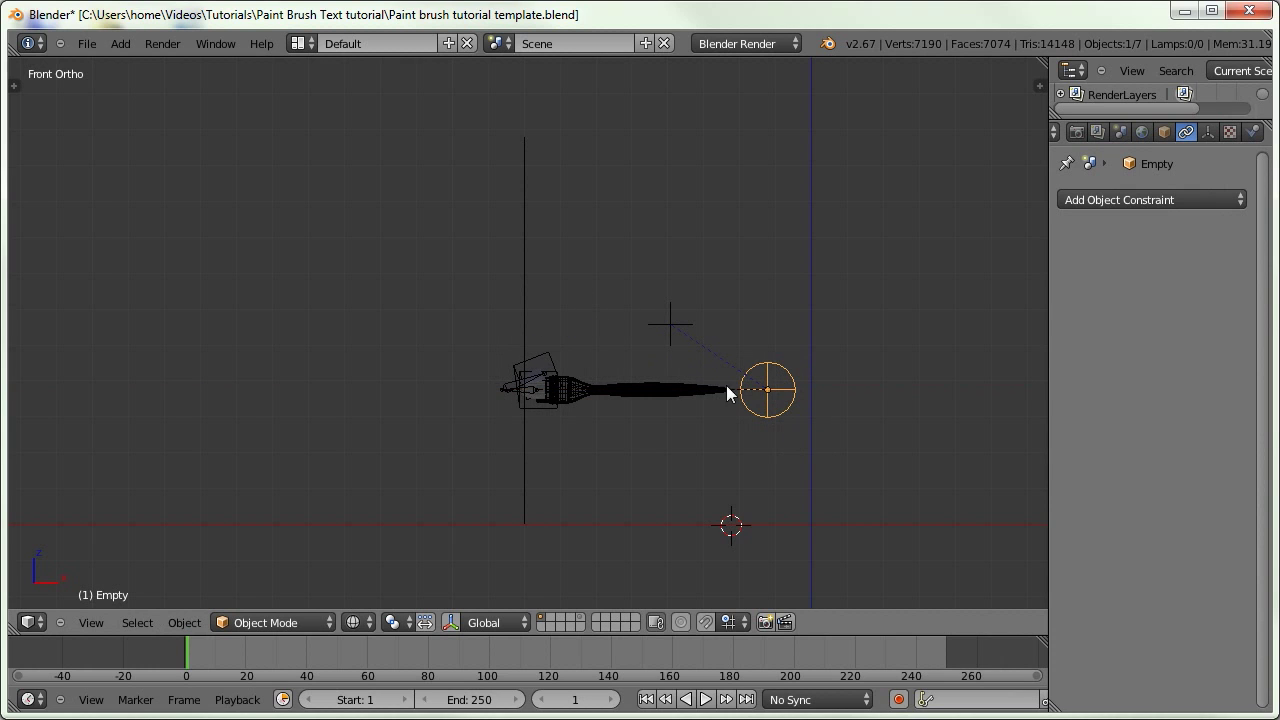
Set the Tip constraint's destination X range to 0.42 minimum and -19.7 maximum, and move the sphere empty to test it
right_click(665, 329)
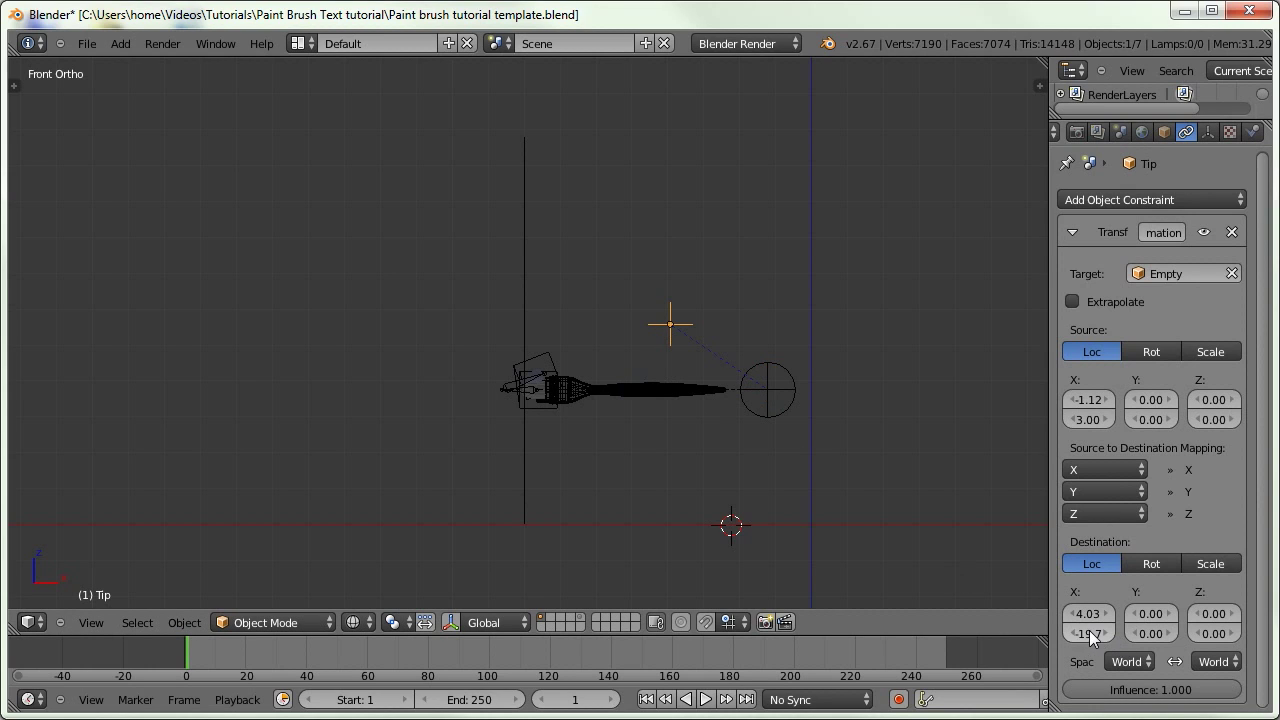
left_click_drag(1088, 613, 724, 605)
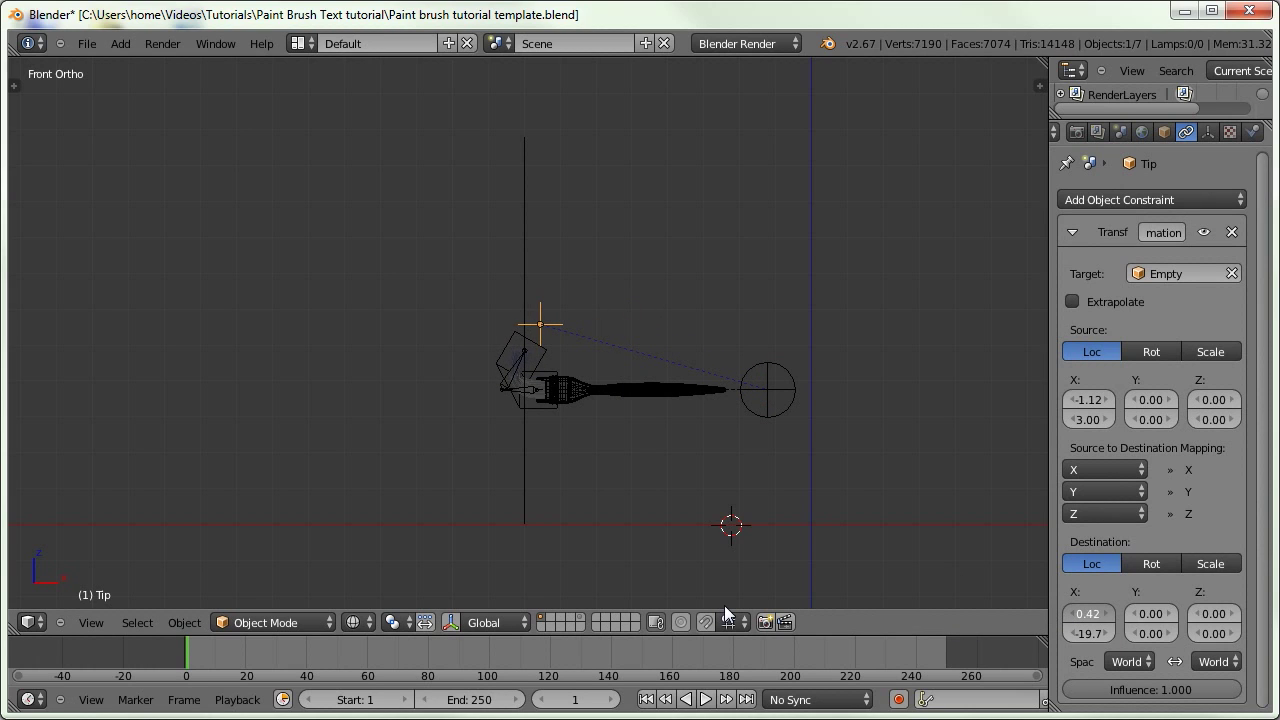
right_click(767, 392)
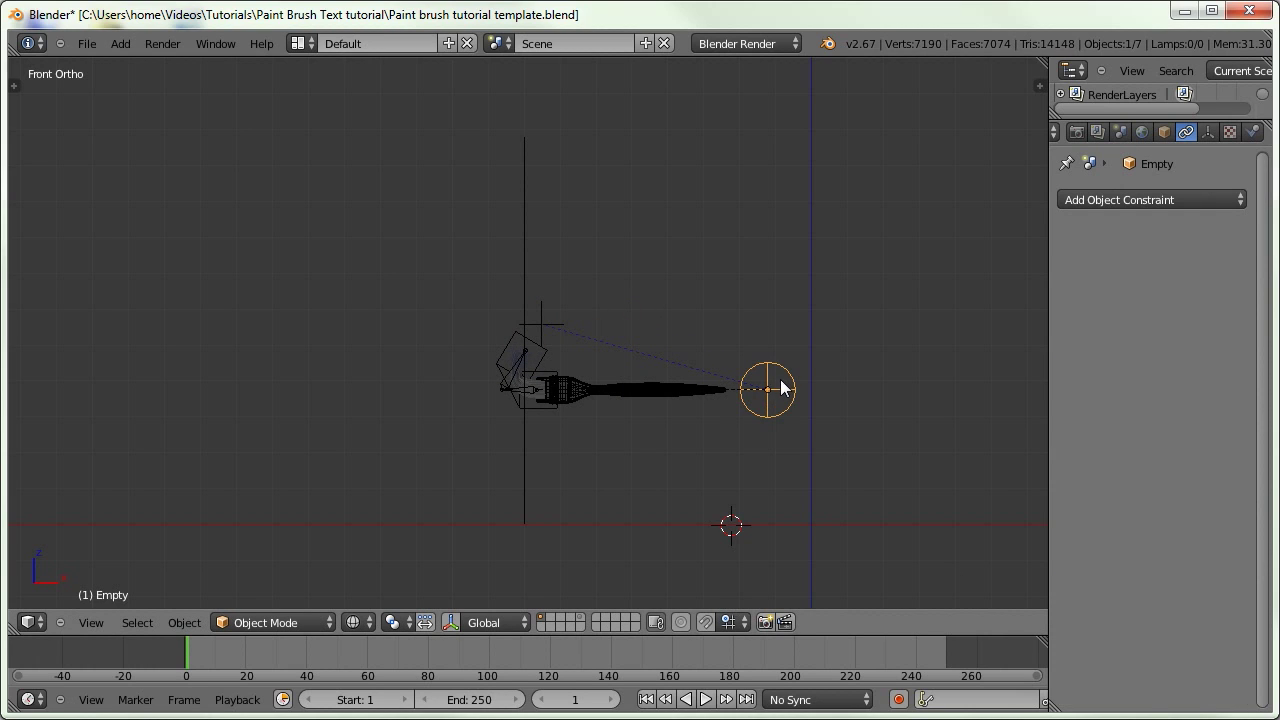
key("g")
left_click(838, 408)
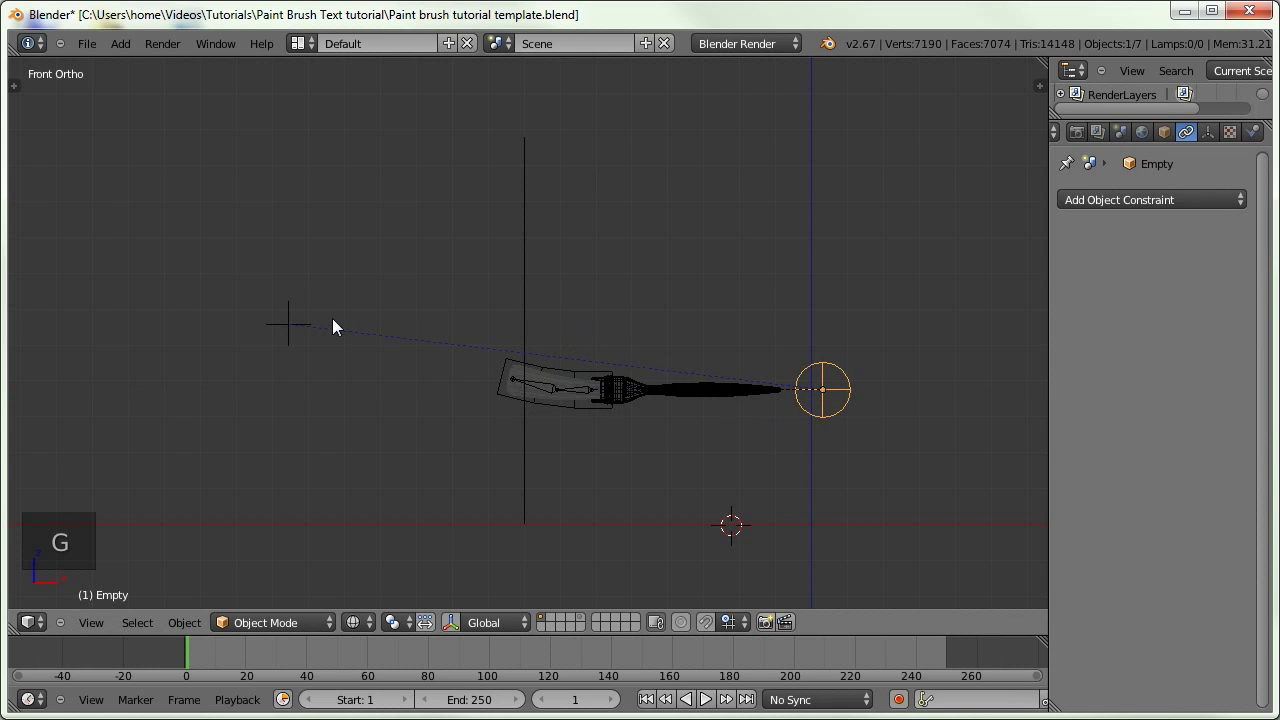
key("g")
left_click(689, 371)
Set the source location X minimum of the Tip empty's Transformation constraint to 0.24
right_click(316, 324)
left_click(1088, 399)
type("0.24")
key("Return")
Move the sphere empty along X and freely toward and away from the wall to test how the bristles bend
right_click(820, 394)
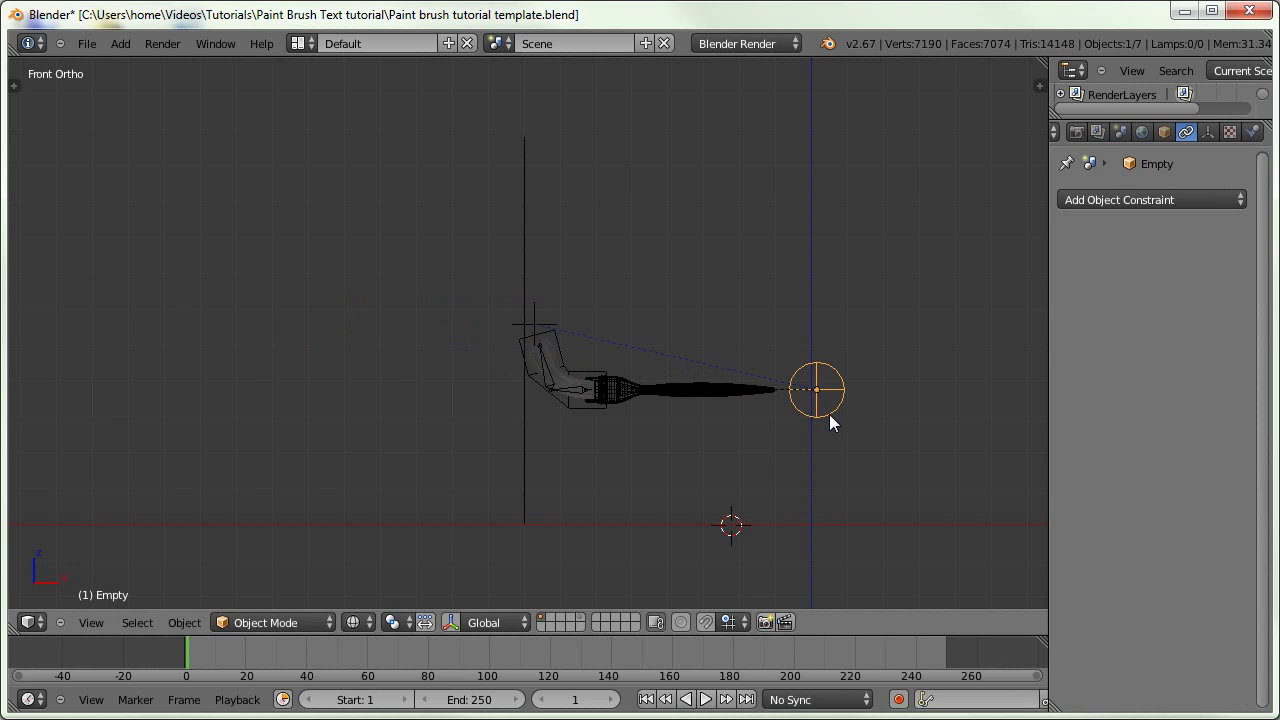
key("g")
key("x")
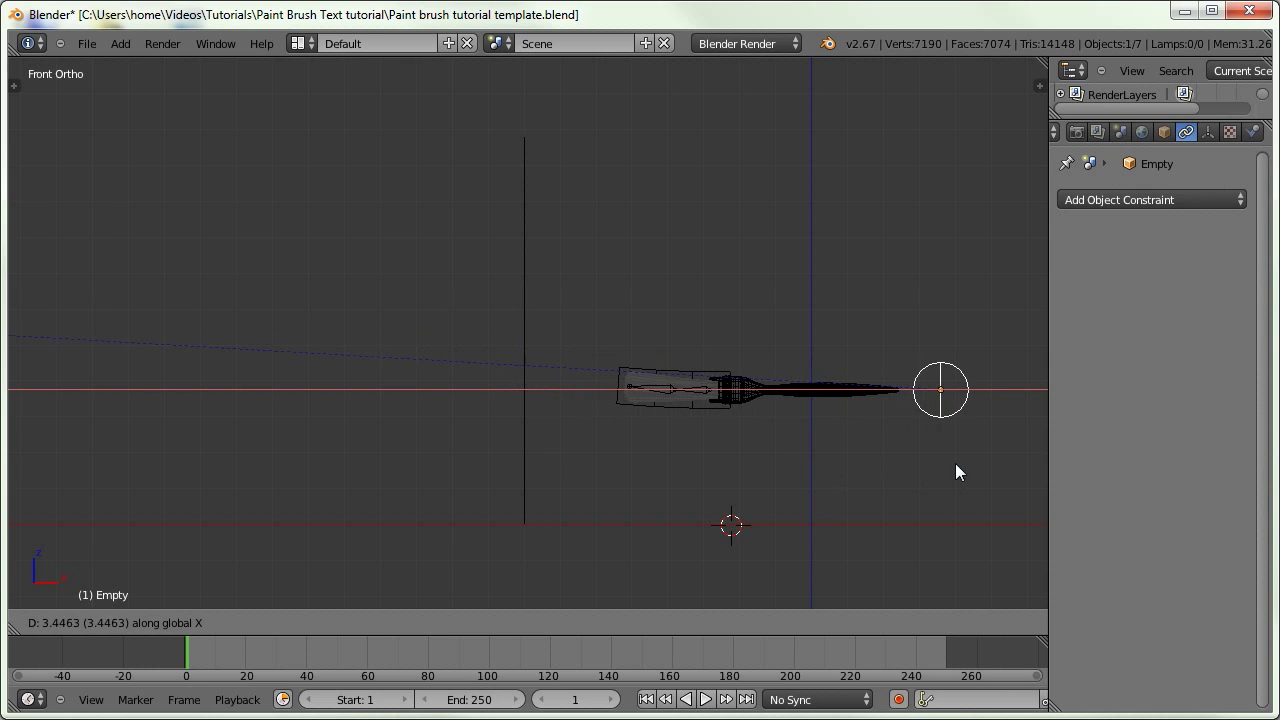
left_click(874, 477)
key("g")
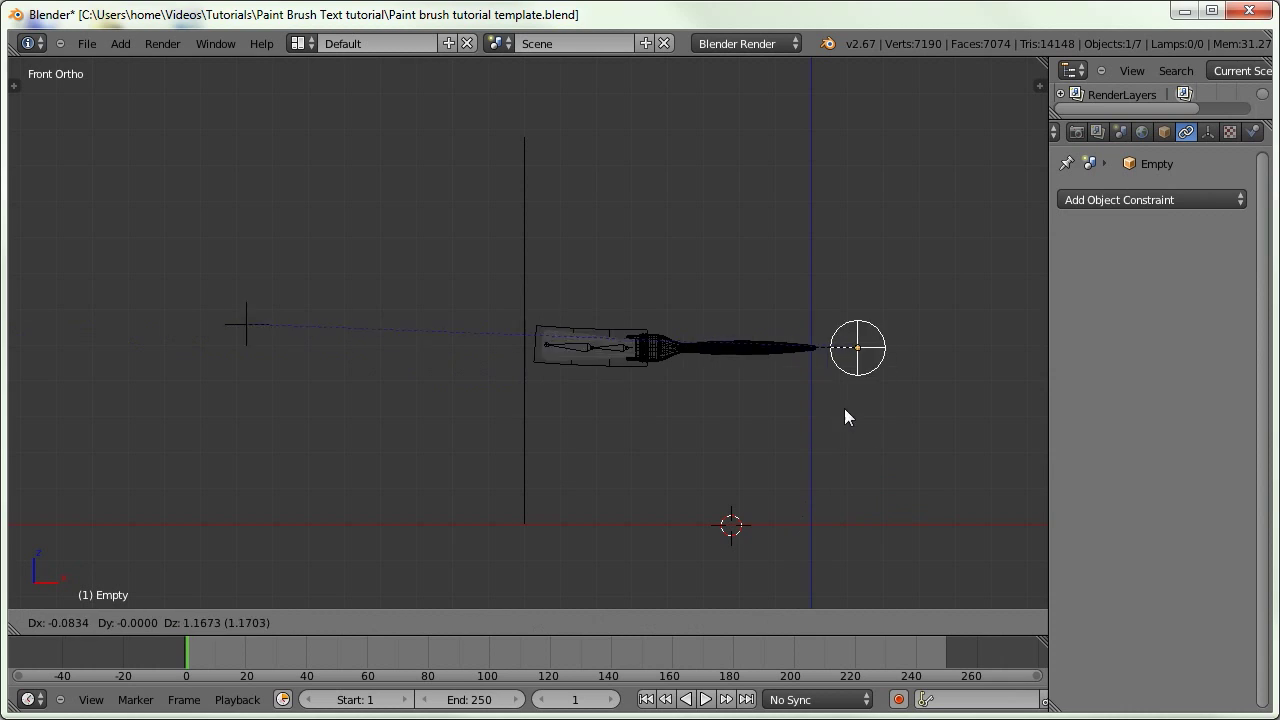
left_click(823, 448)
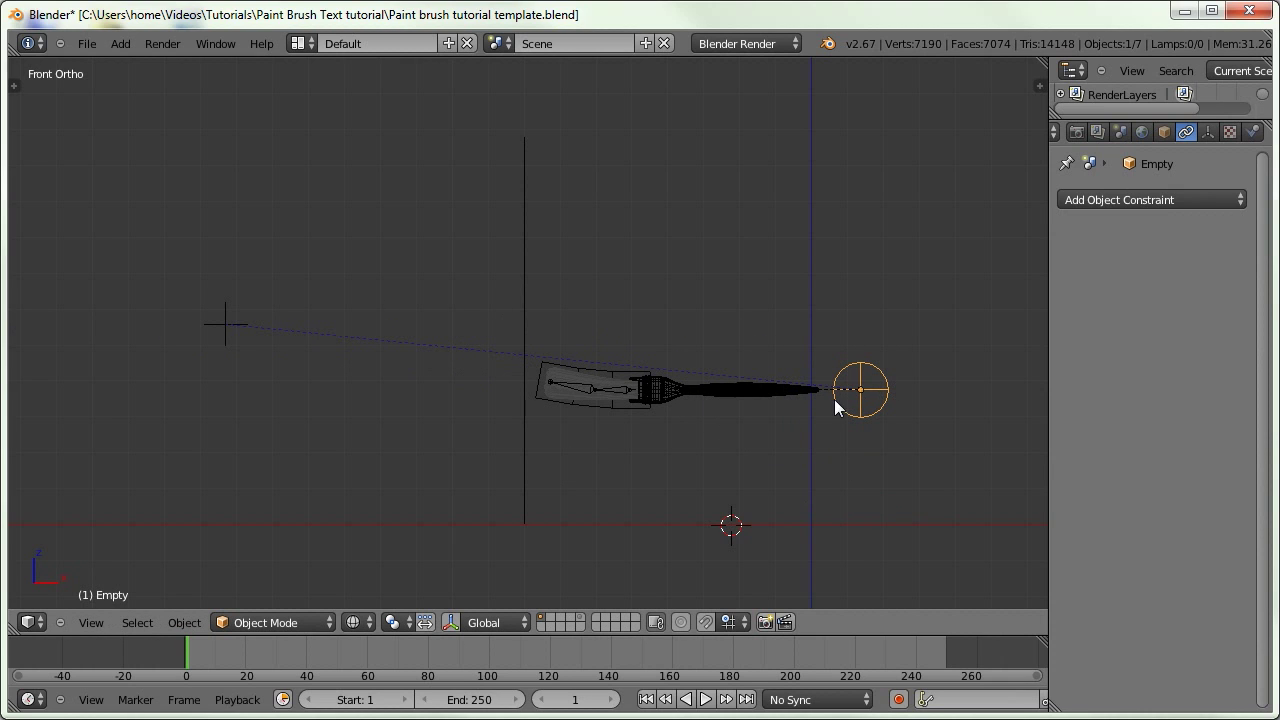
key("g")
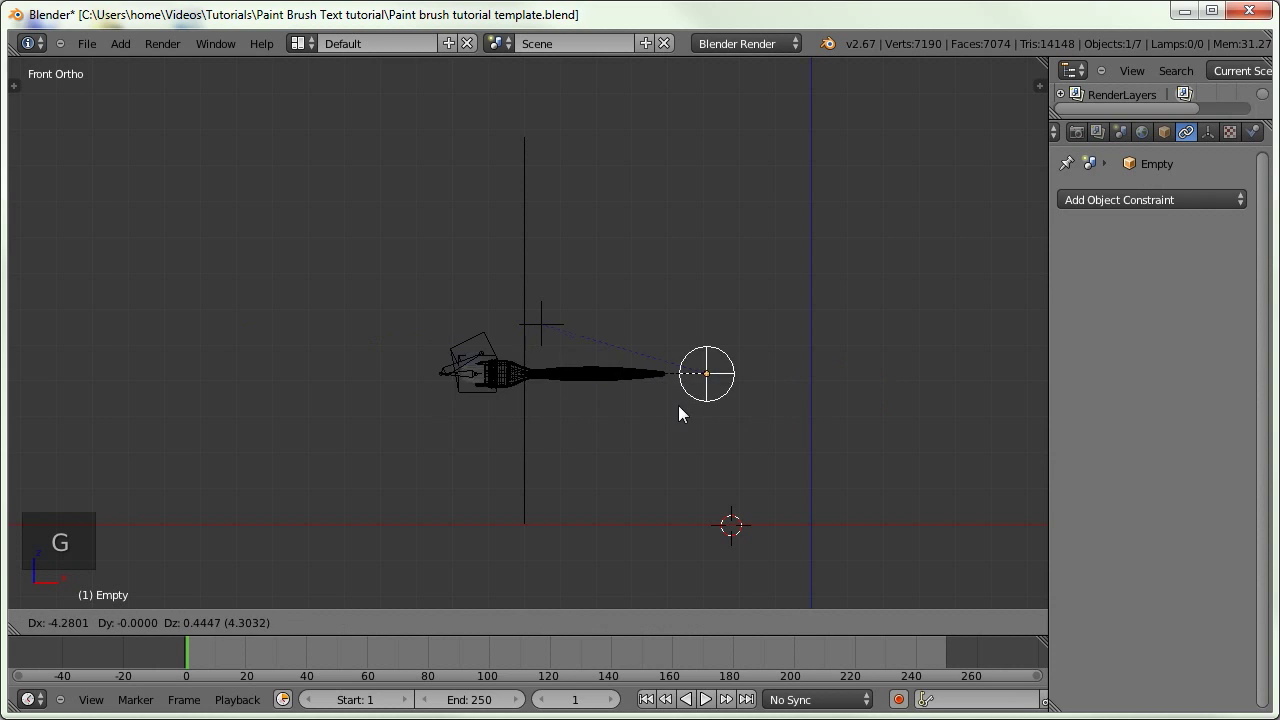
left_click(833, 422)
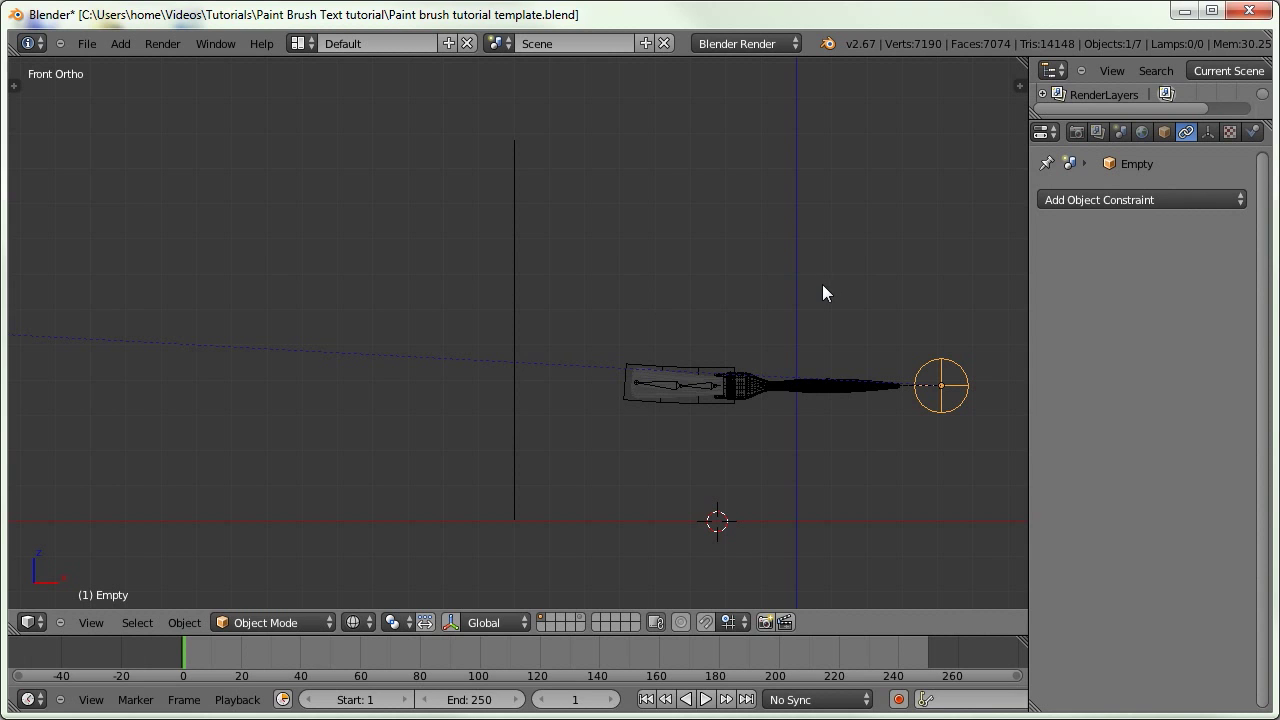
Add a Limit Location constraint to the sphere empty and convert it to Local Space
left_click(1078, 198)
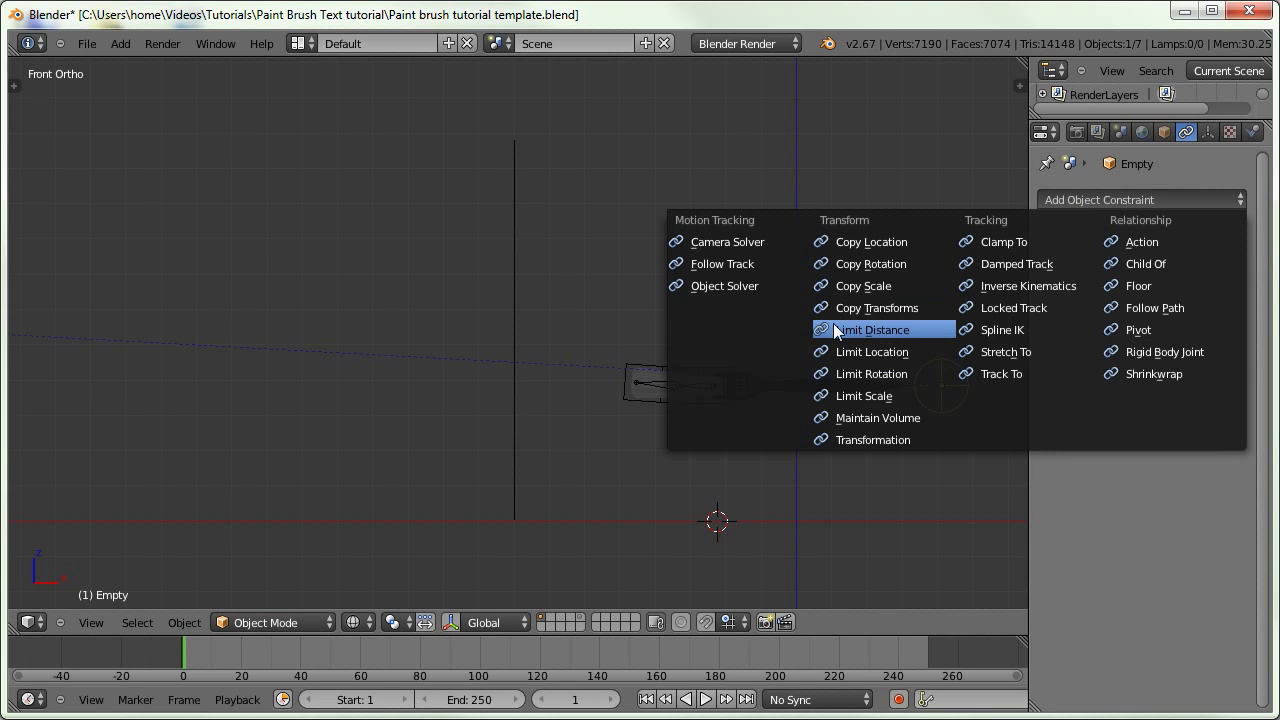
left_click(874, 351)
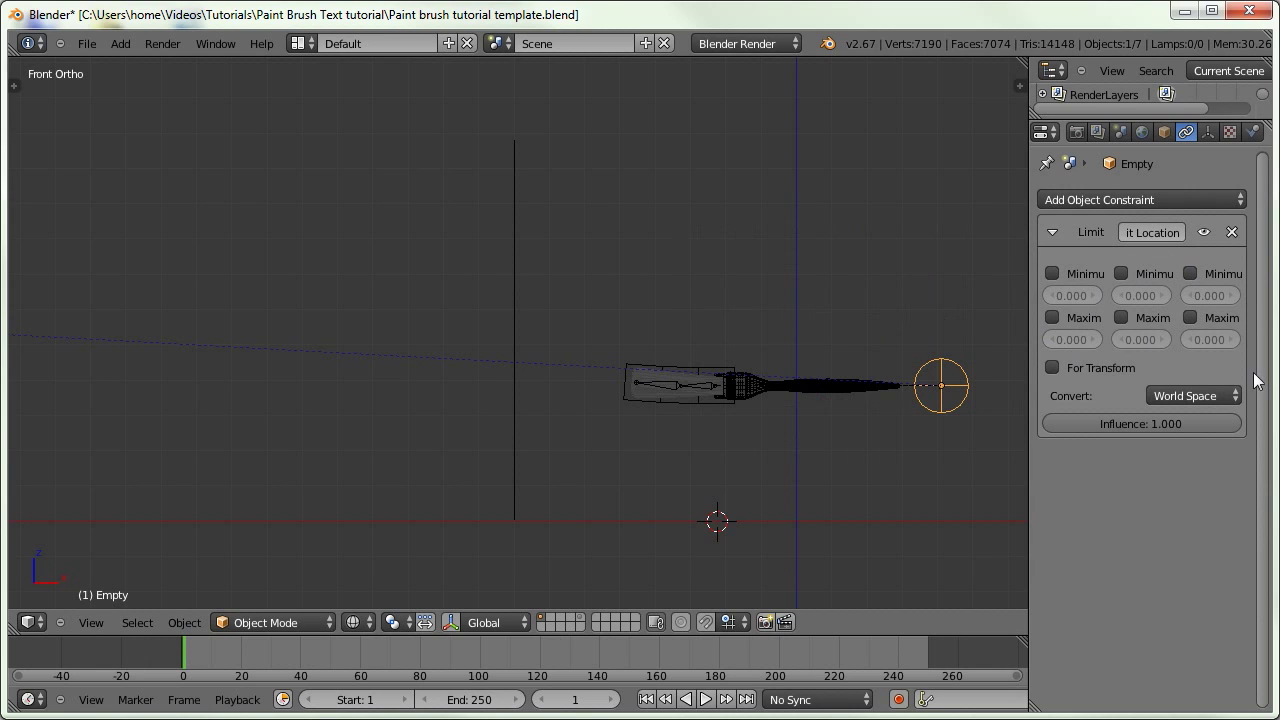
left_click(1180, 395)
left_click(1165, 353)
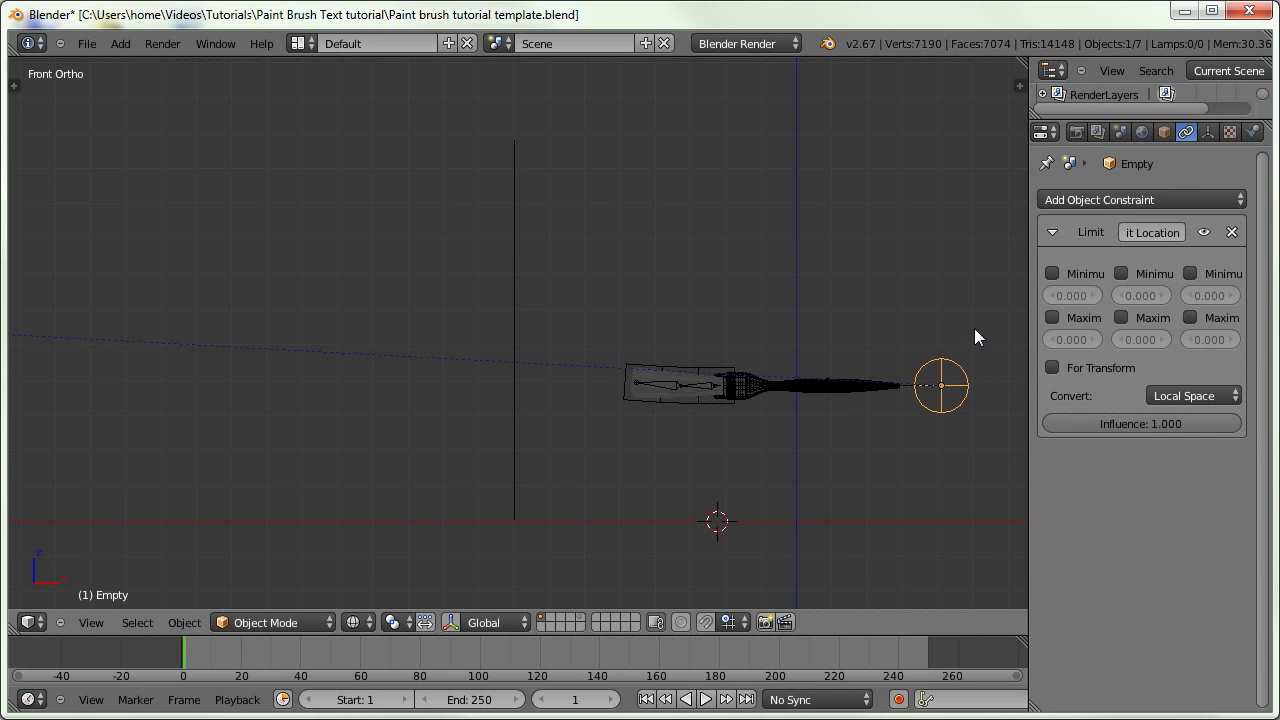
Slide the sphere empty along X until the bristles press against the wall, and enable a minimum X limit of -1.8
key("g")
key("x")
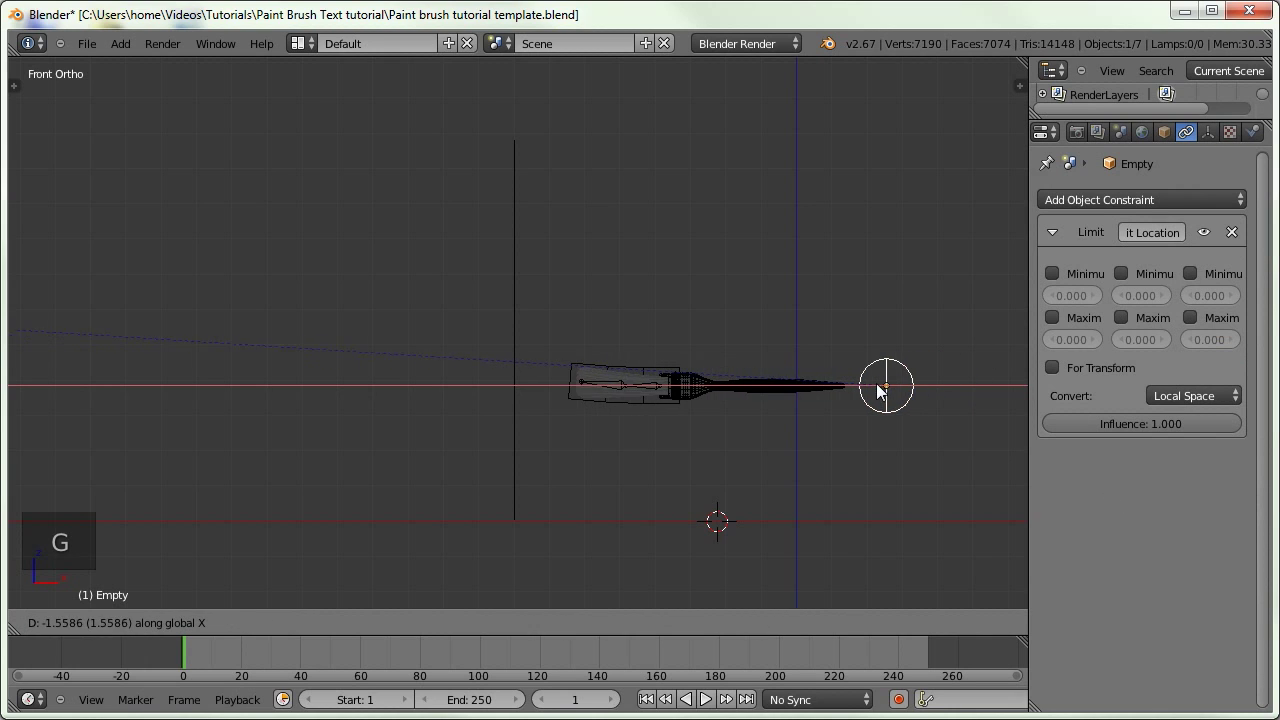
left_click(778, 399)
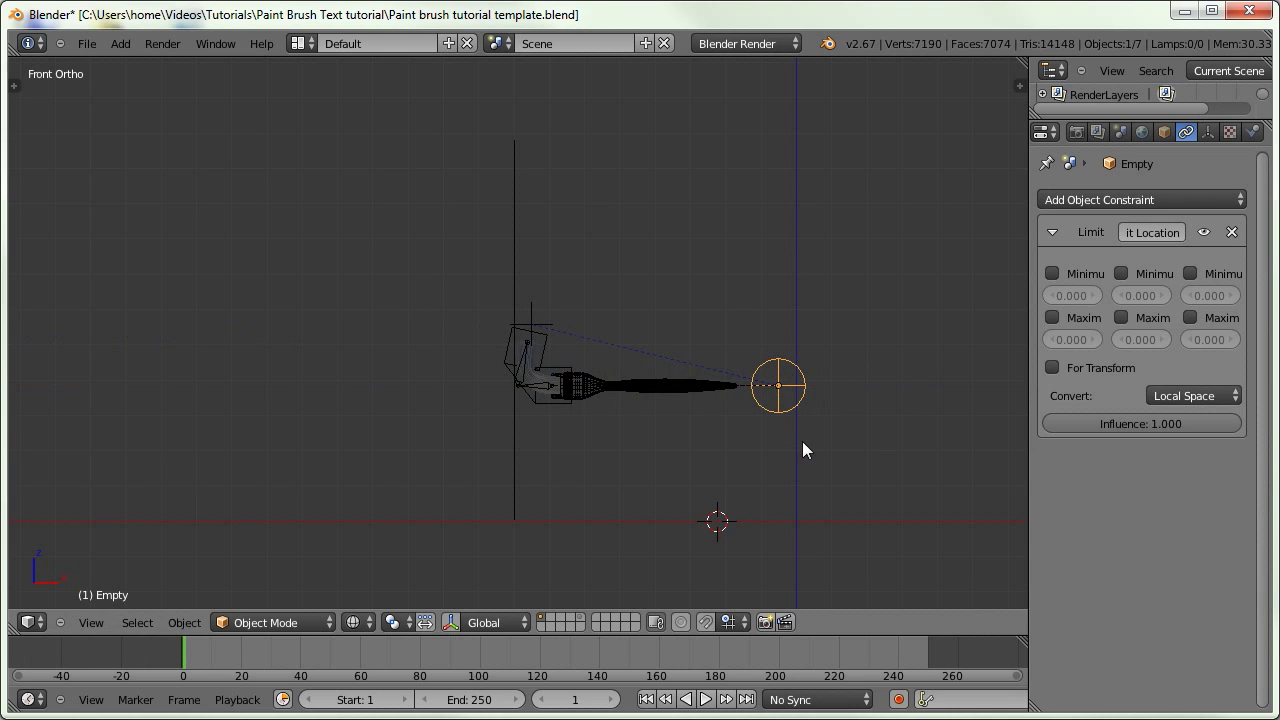
left_click(1051, 273)
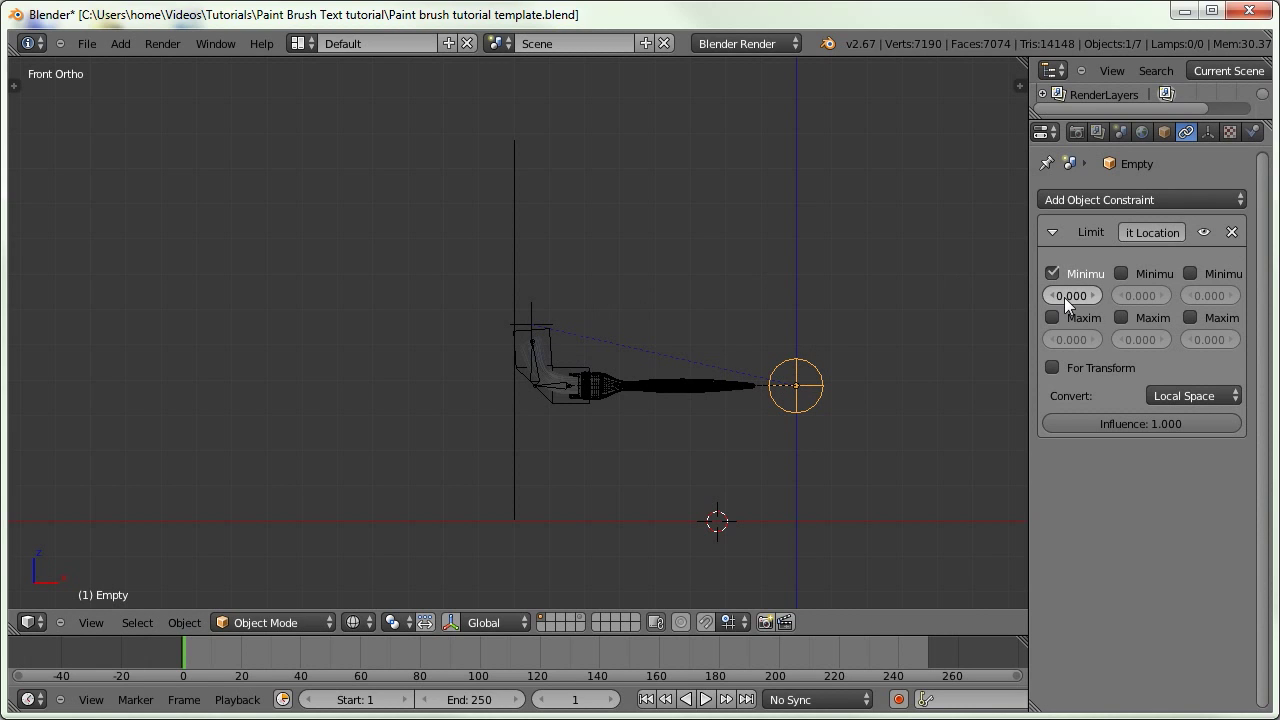
left_click_drag(1072, 295, 1070, 302)
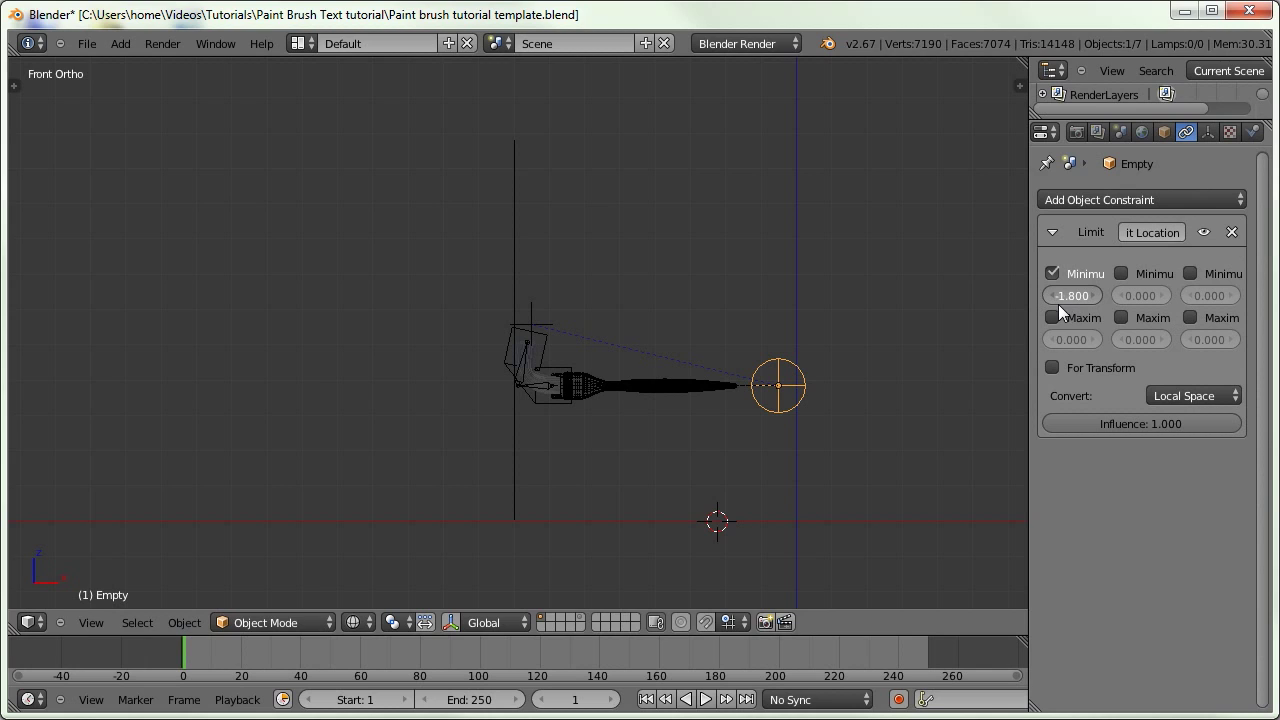
Set the sphere empty's Limit Location X minimum to -0.9 and slide the empty along X away from the wall
mouse_move(1071, 299)
left_mouse_down()
mouse_move(1056, 299)
mouse_move(1078, 297)
left_mouse_up()
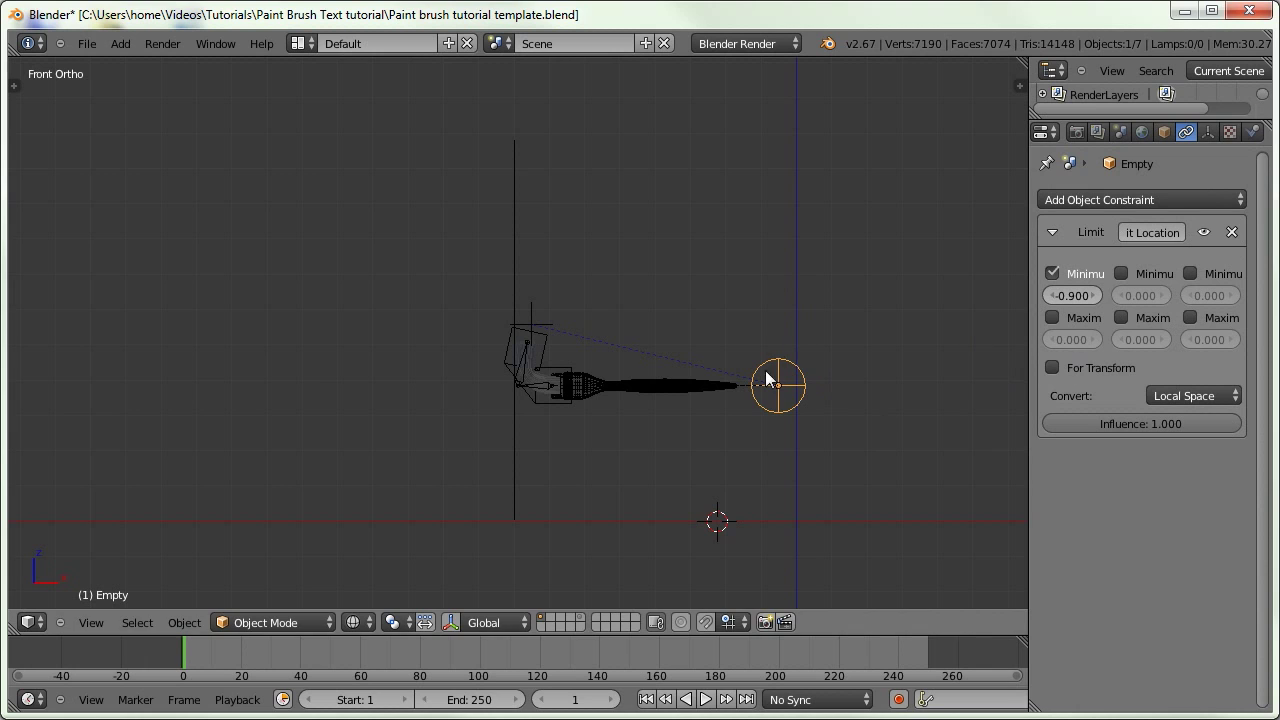
key("g")
key("x")
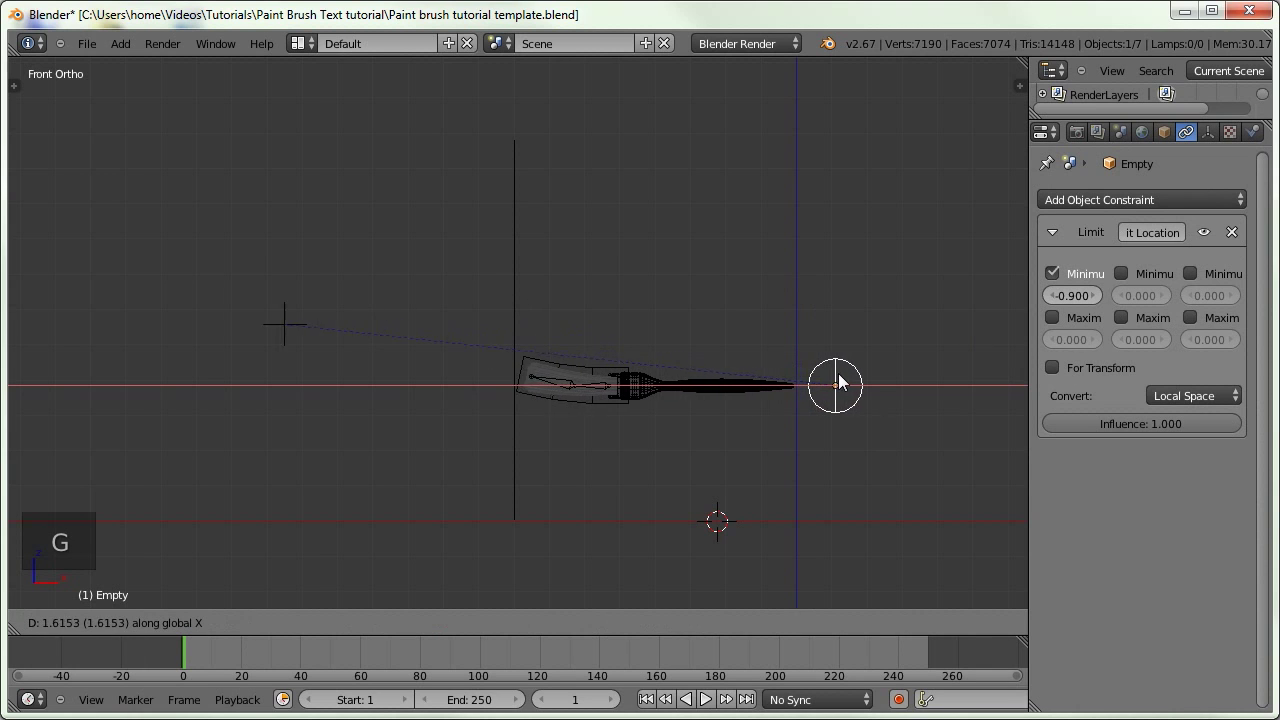
left_click(911, 380)
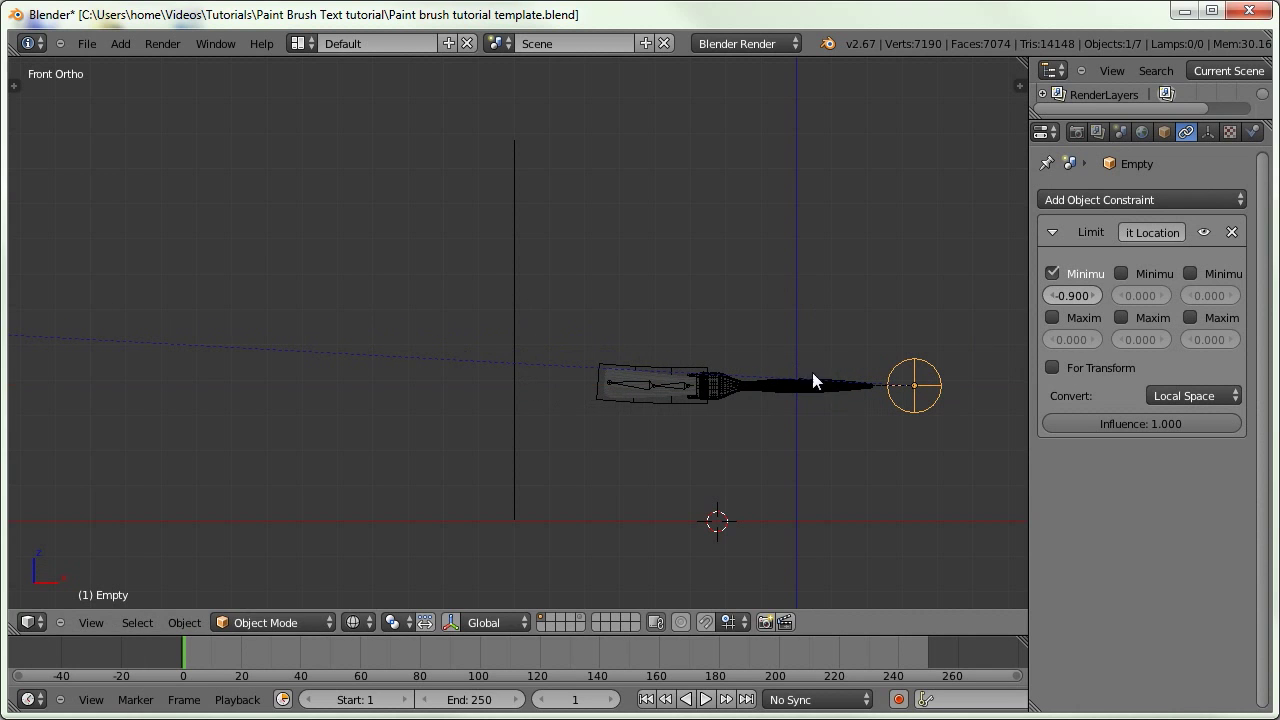
key("g")
key("x")
left_click(860, 378)
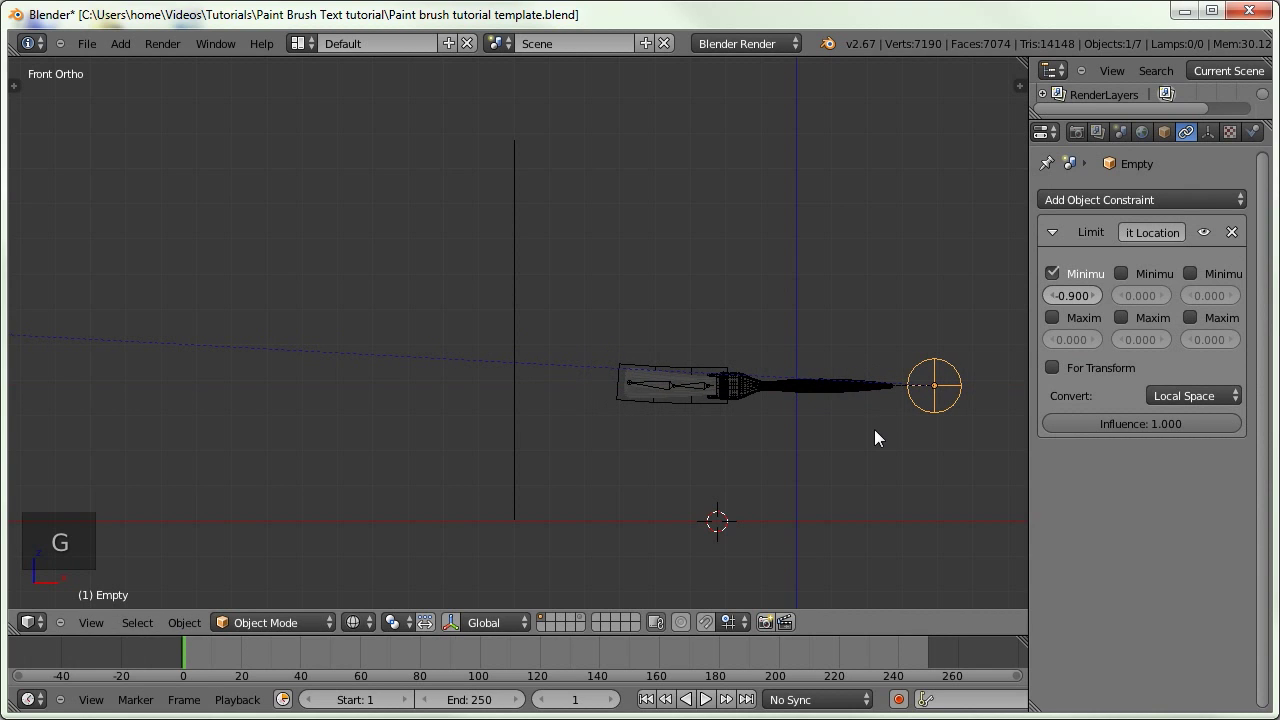
Limit the sphere empty's X travel to between -0.63 and 4.1, and move it freely against the wall to test the limits
left_click(1052, 317)
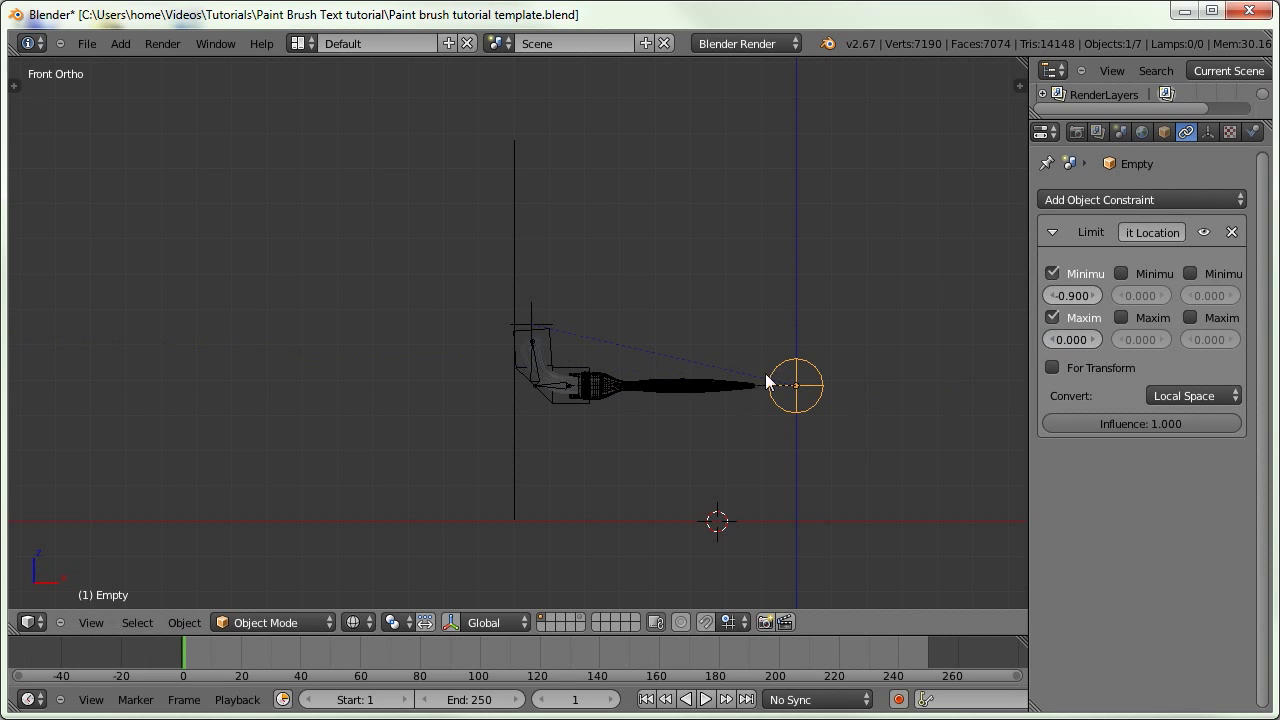
left_click_drag(1066, 336, 1109, 340)
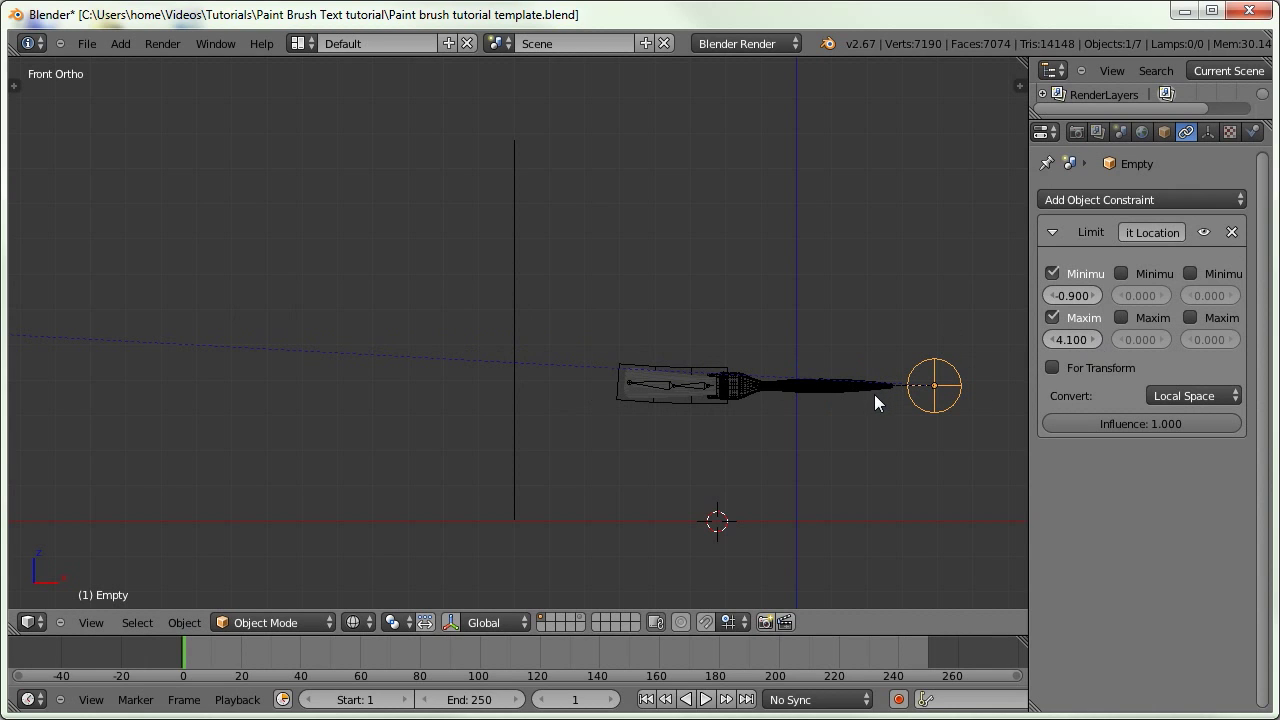
key("g")
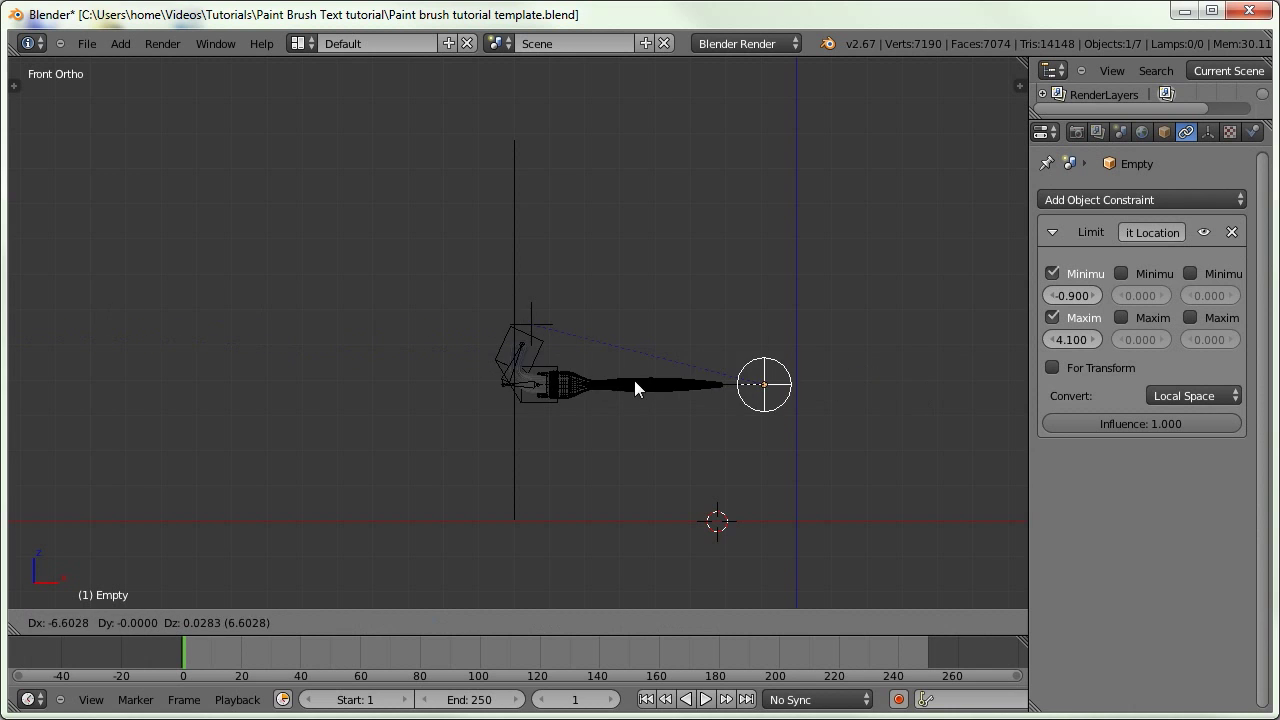
left_click(700, 392)
key("g")
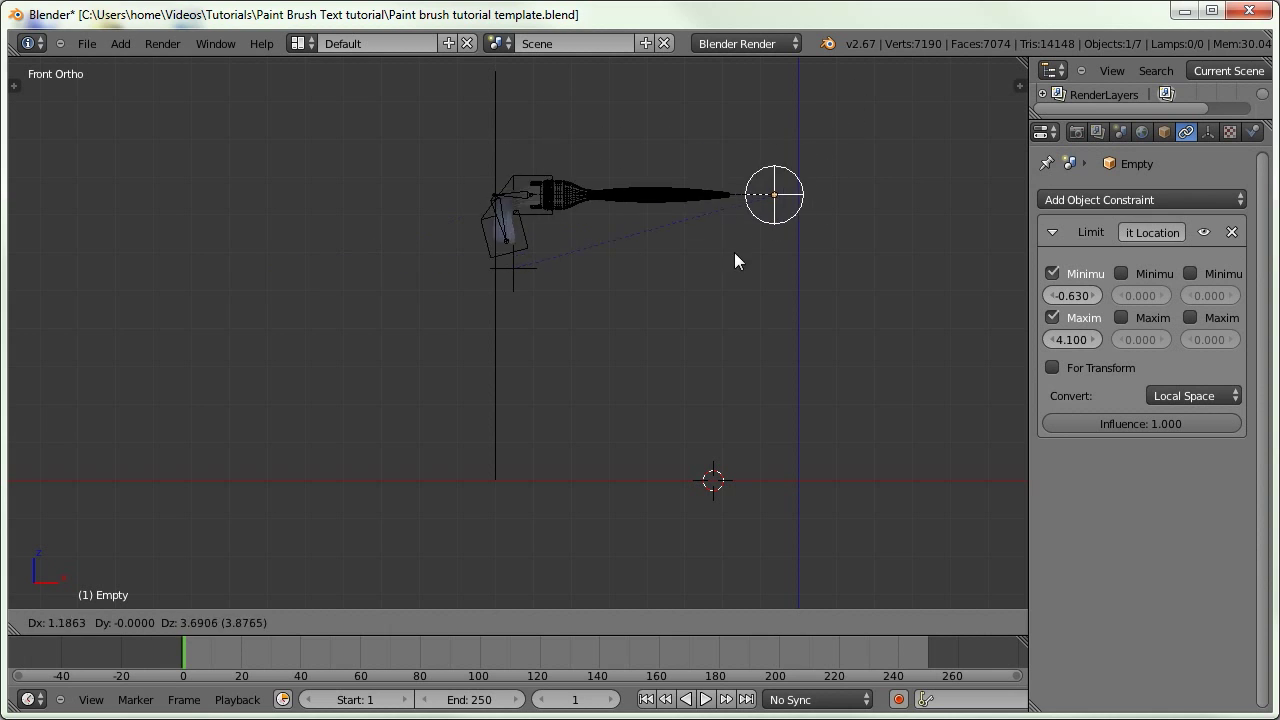
left_click(758, 418)
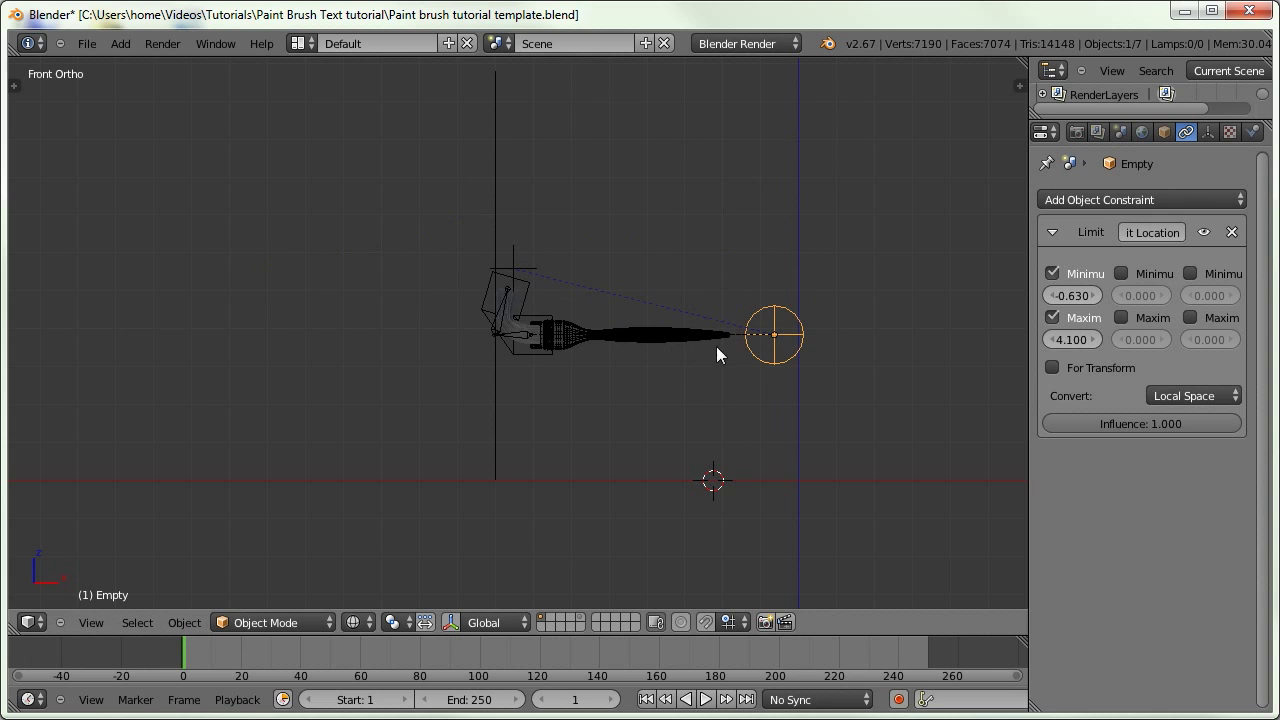
Select the Tip empty beside the bristles and collapse its Transformation constraint
middle_click_drag(716, 346, 702, 498, "shift")
right_click(503, 415)
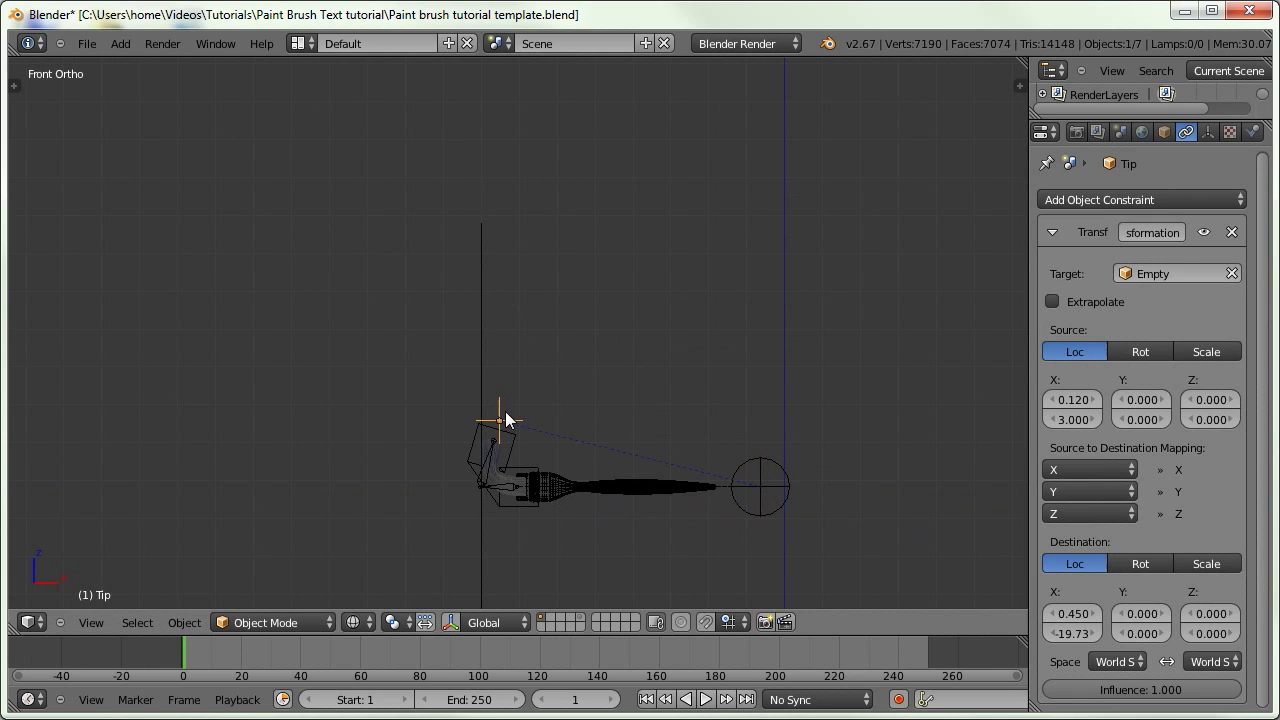
left_click(1050, 232)
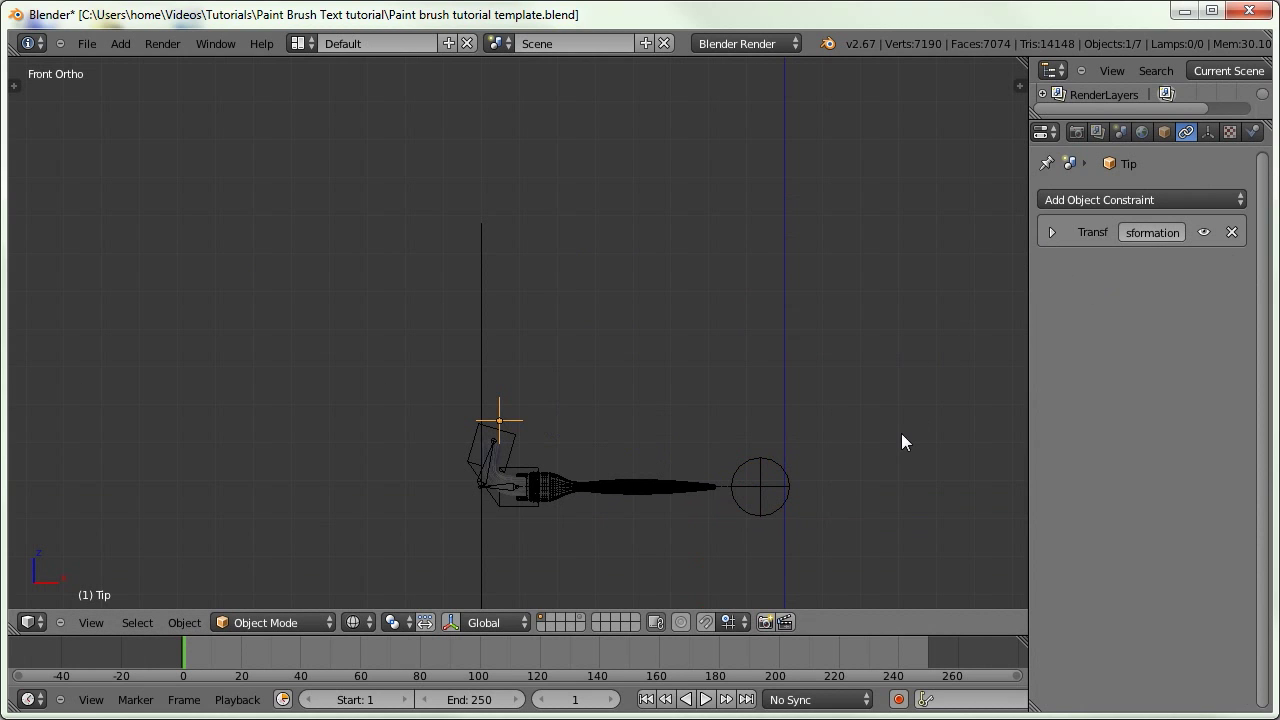
scroll(542, 447, "down", 2)
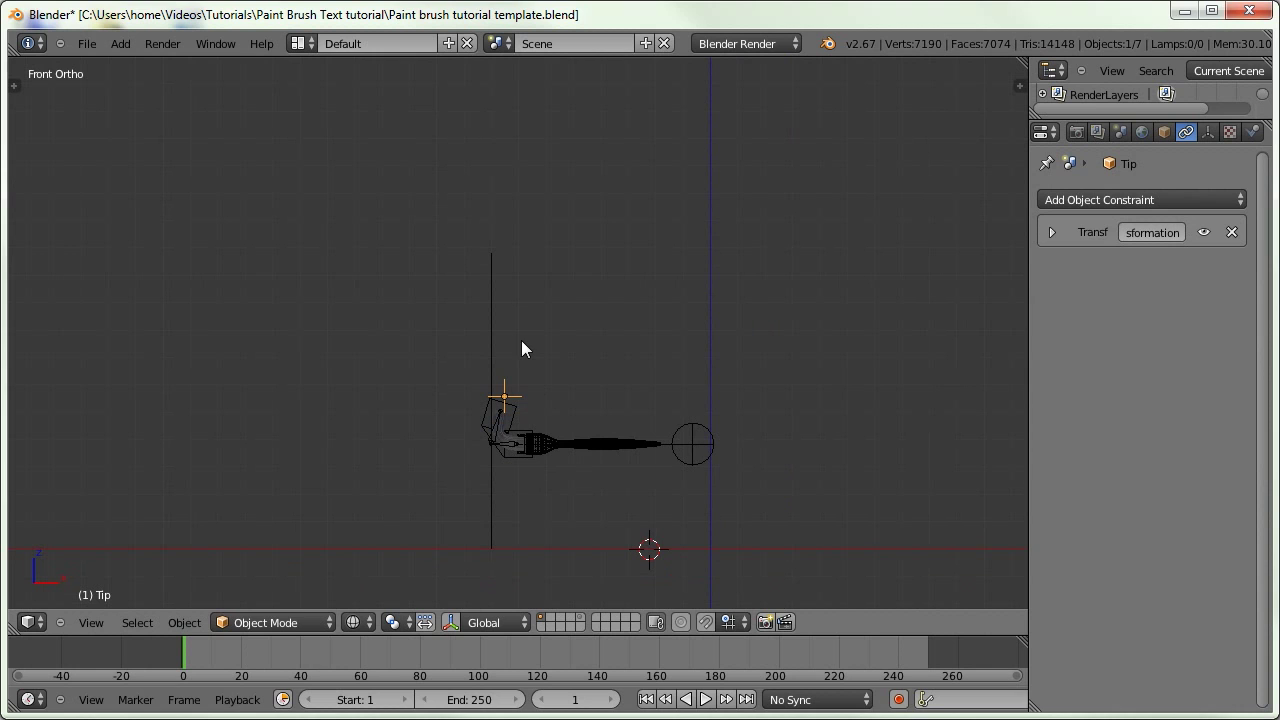
Move the sphere empty down along the wall to test how the bristles bend relative to the Tip empty
right_click(696, 452)
key("g")
key("g")
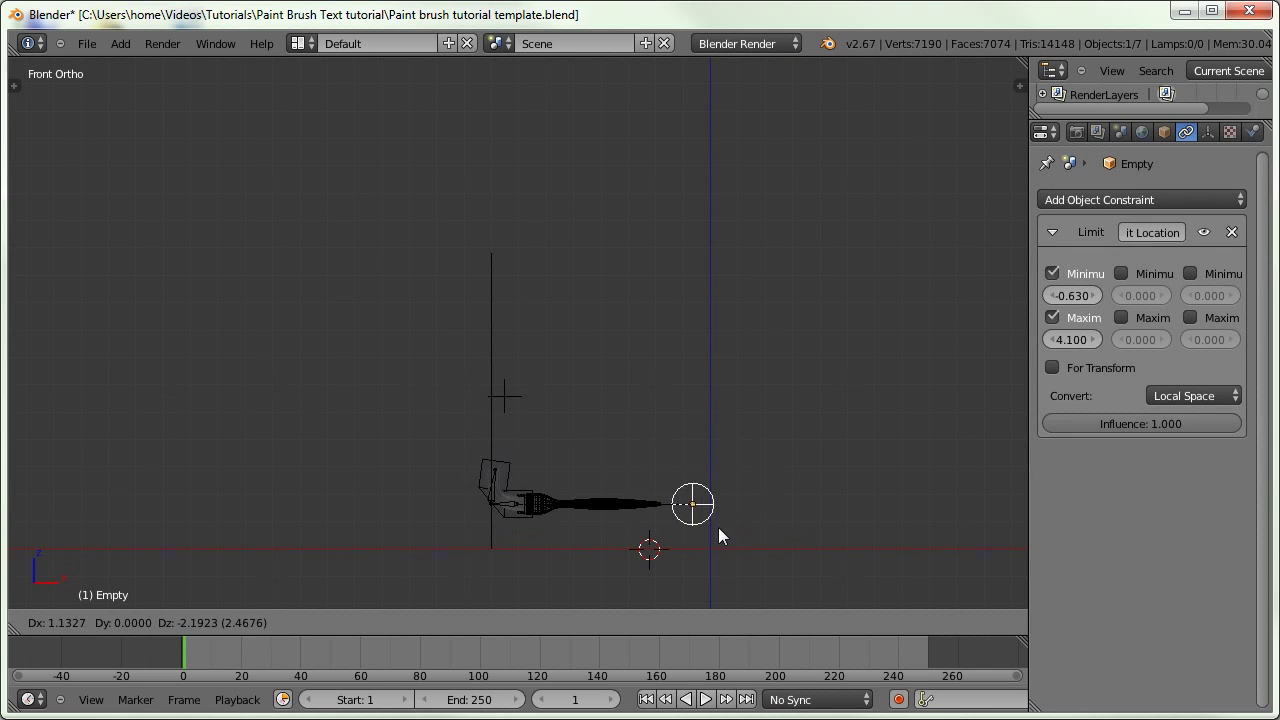
right_click(682, 513)
Raise the Tip empty to near the upper end of the wall
right_click(503, 399)
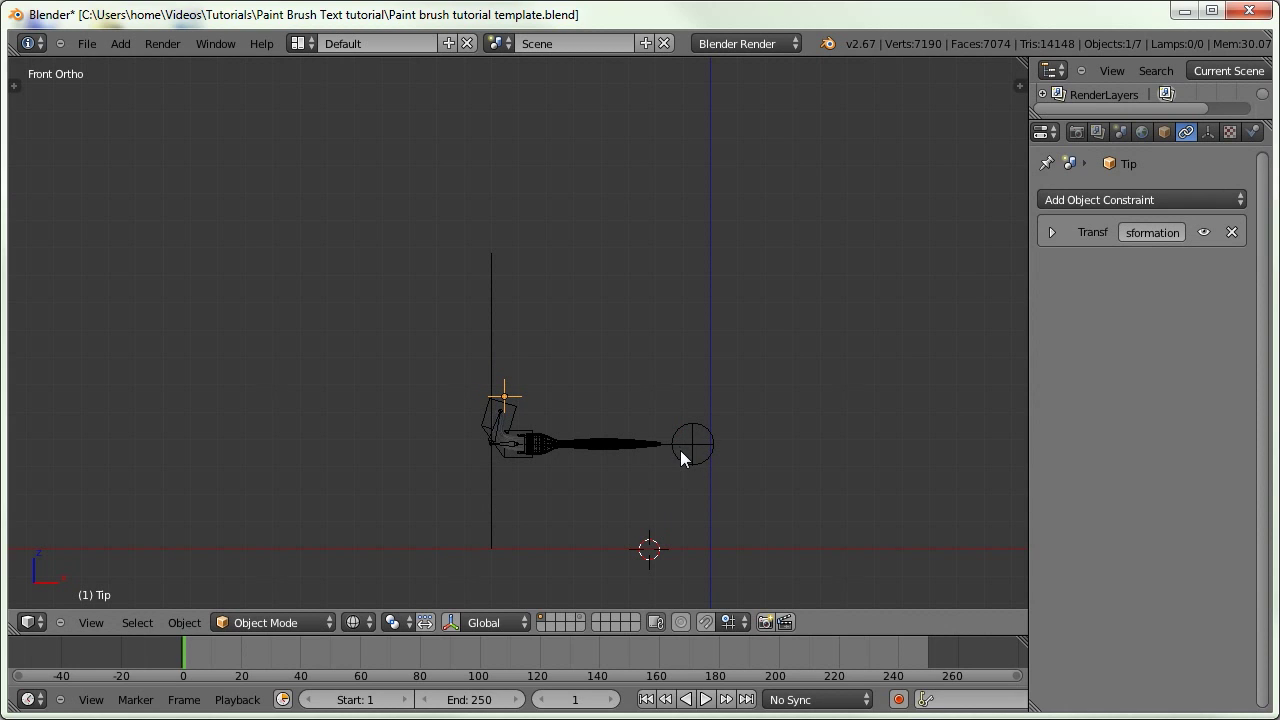
key("g")
right_click(497, 368)
key("g")
left_click(514, 285)
Slide the sphere empty along X away from the wall and back against it to test the bristles with the raised Tip empty
right_click(687, 453)
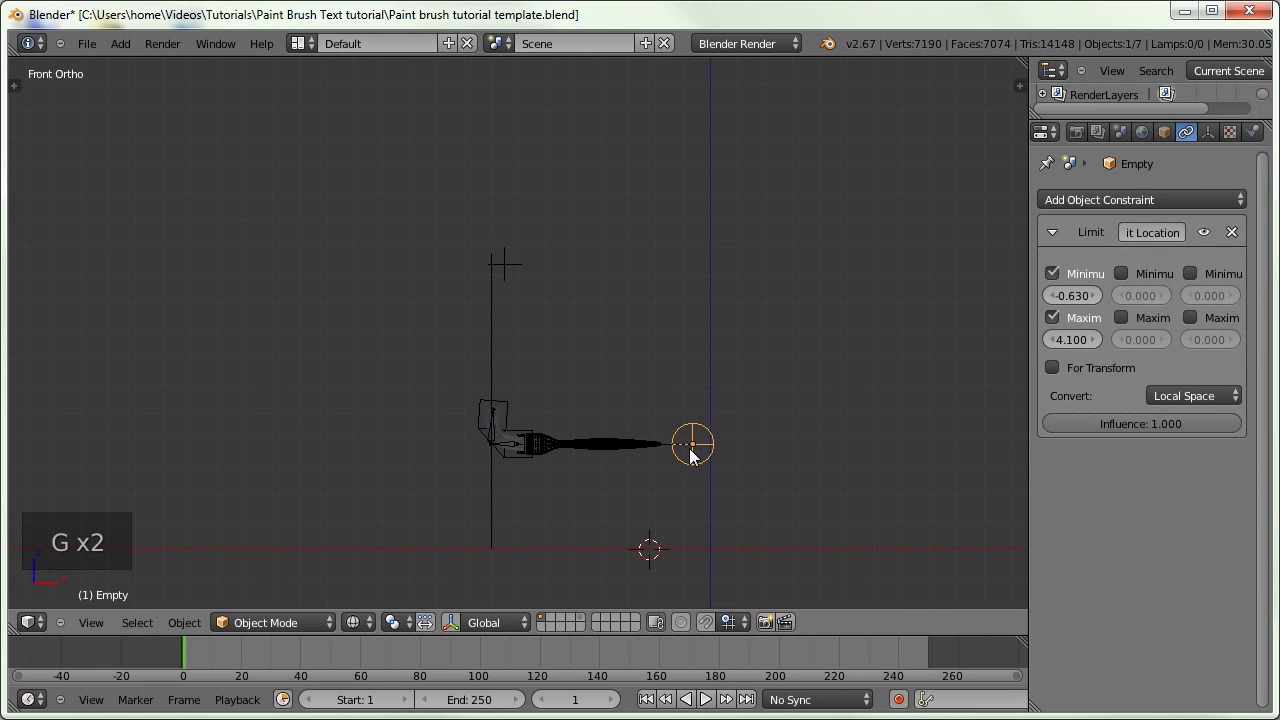
key("g")
key("x")
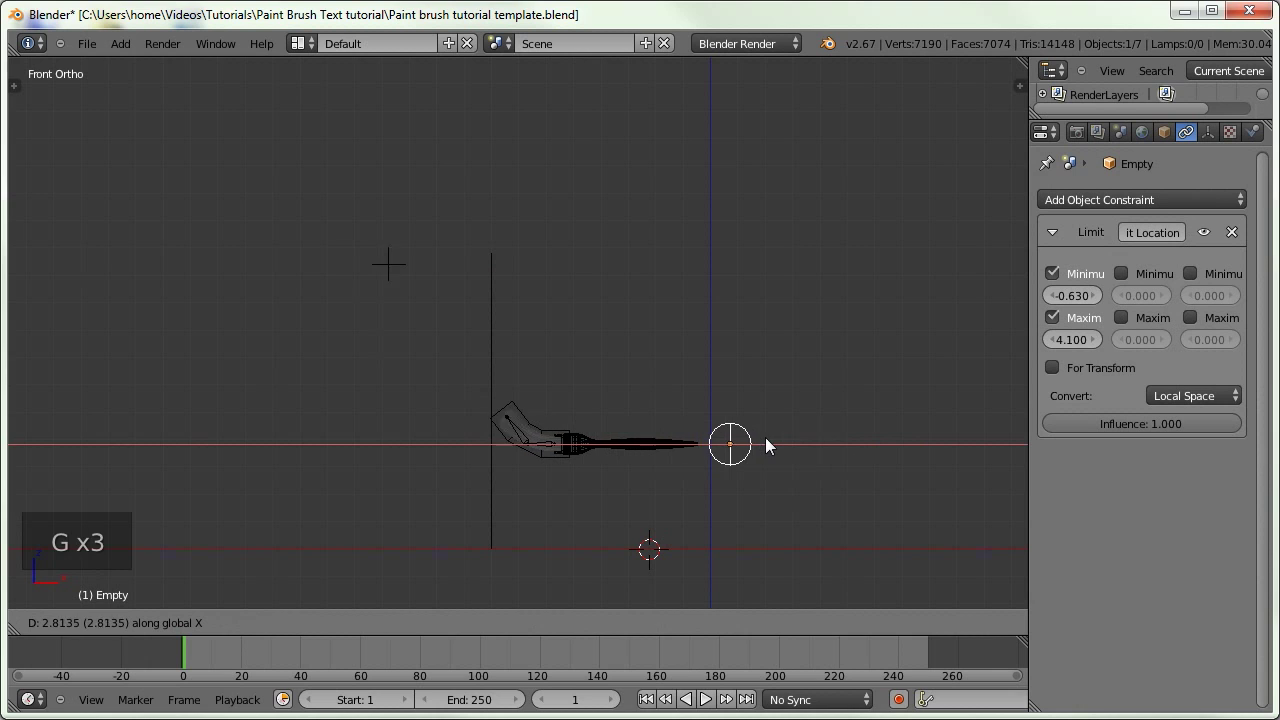
left_click(844, 444)
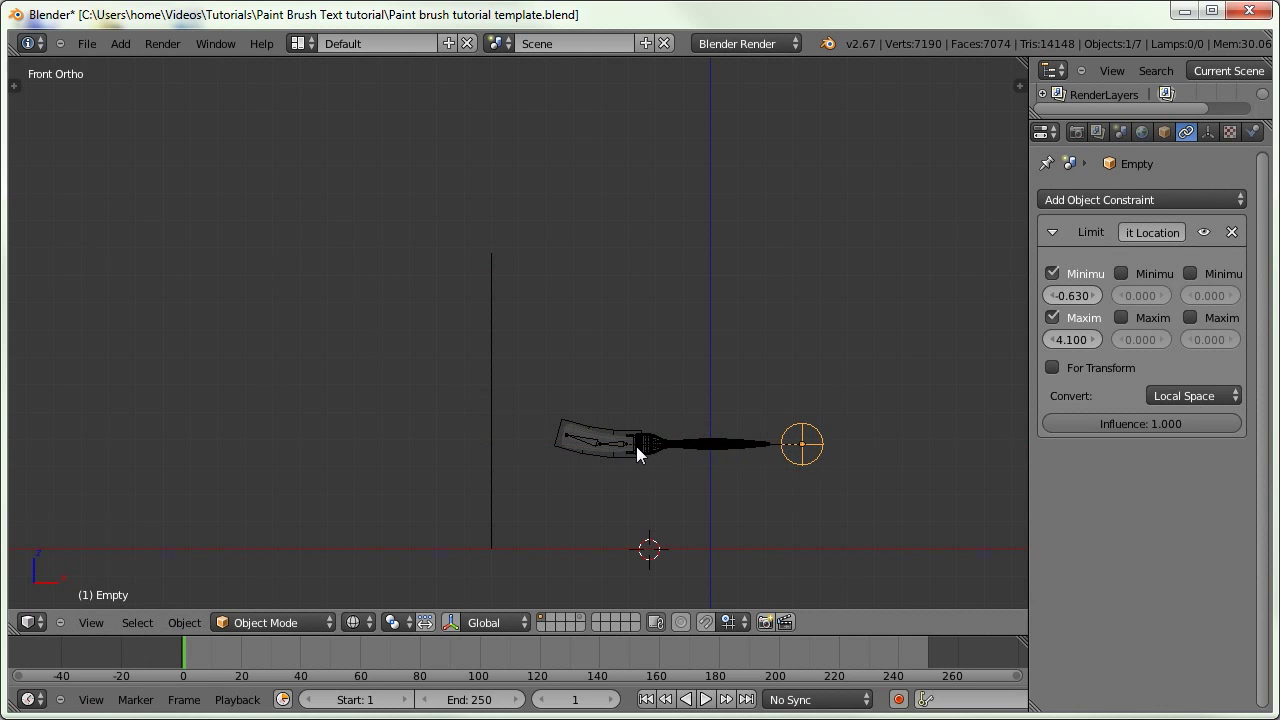
scroll(417, 380, "down", 3)
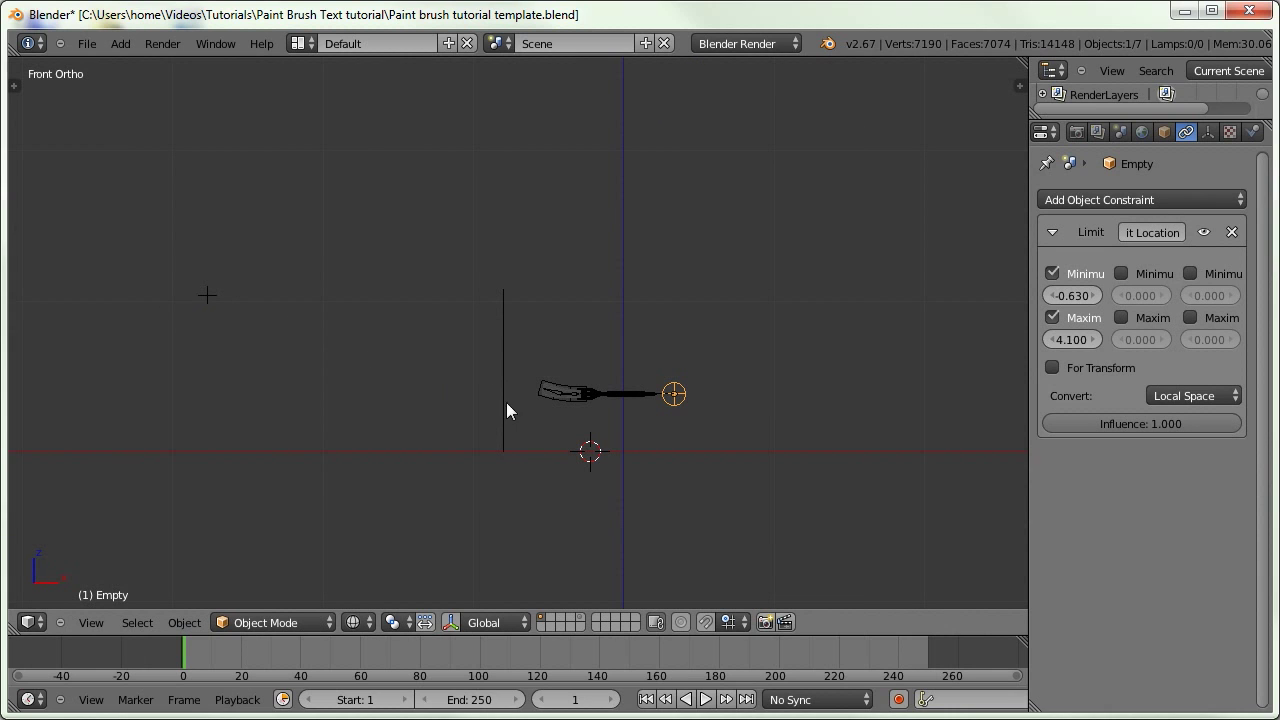
scroll(505, 390, "up", 2)
scroll(470, 385, "down", 1)
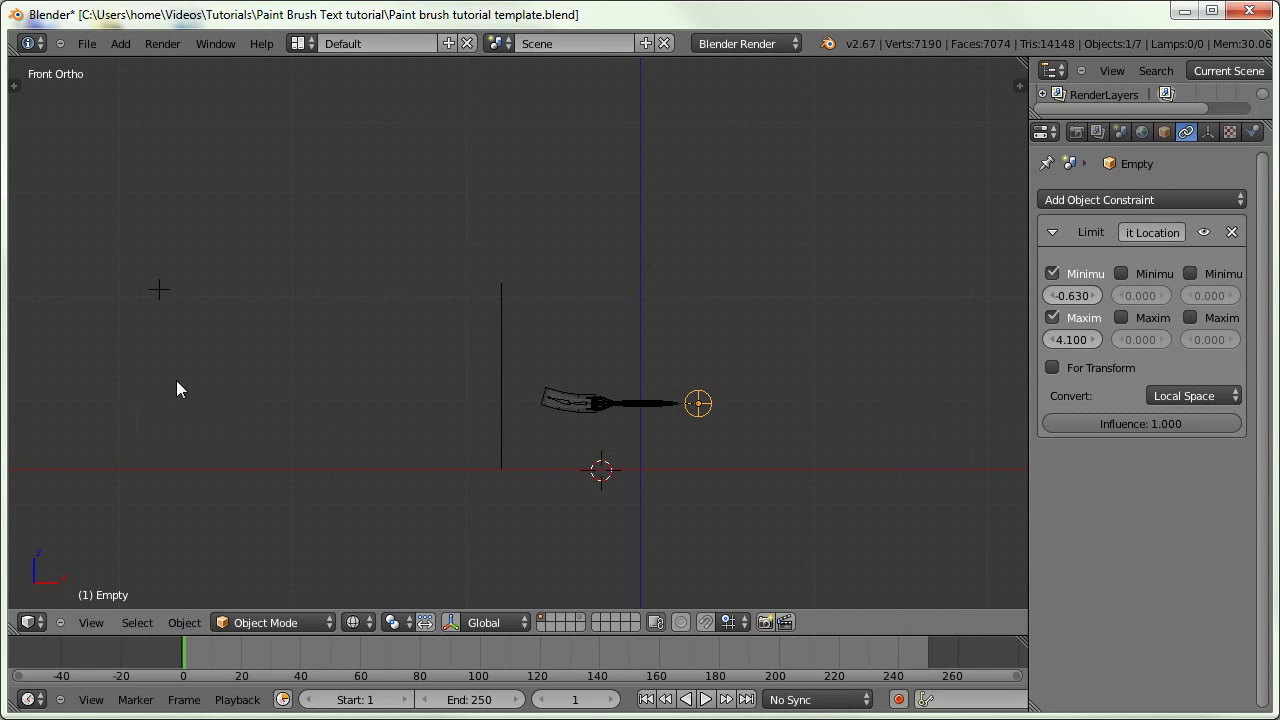
key("g")
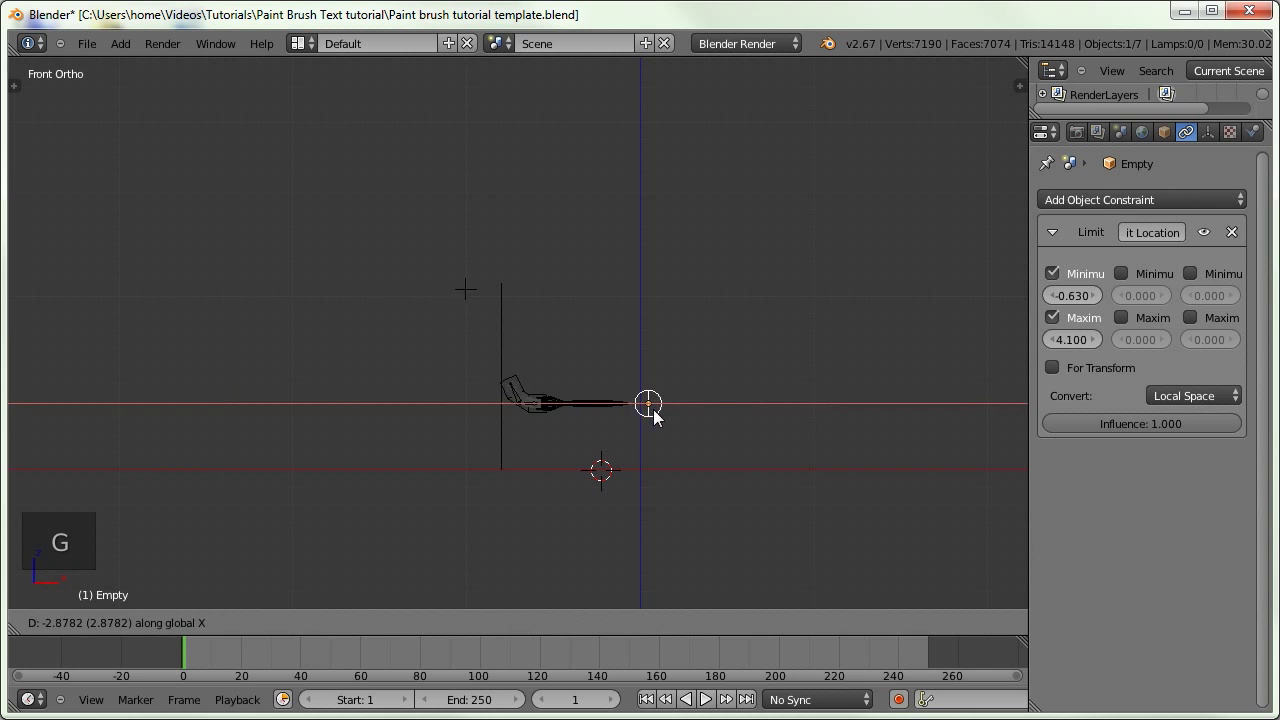
left_click(645, 425)
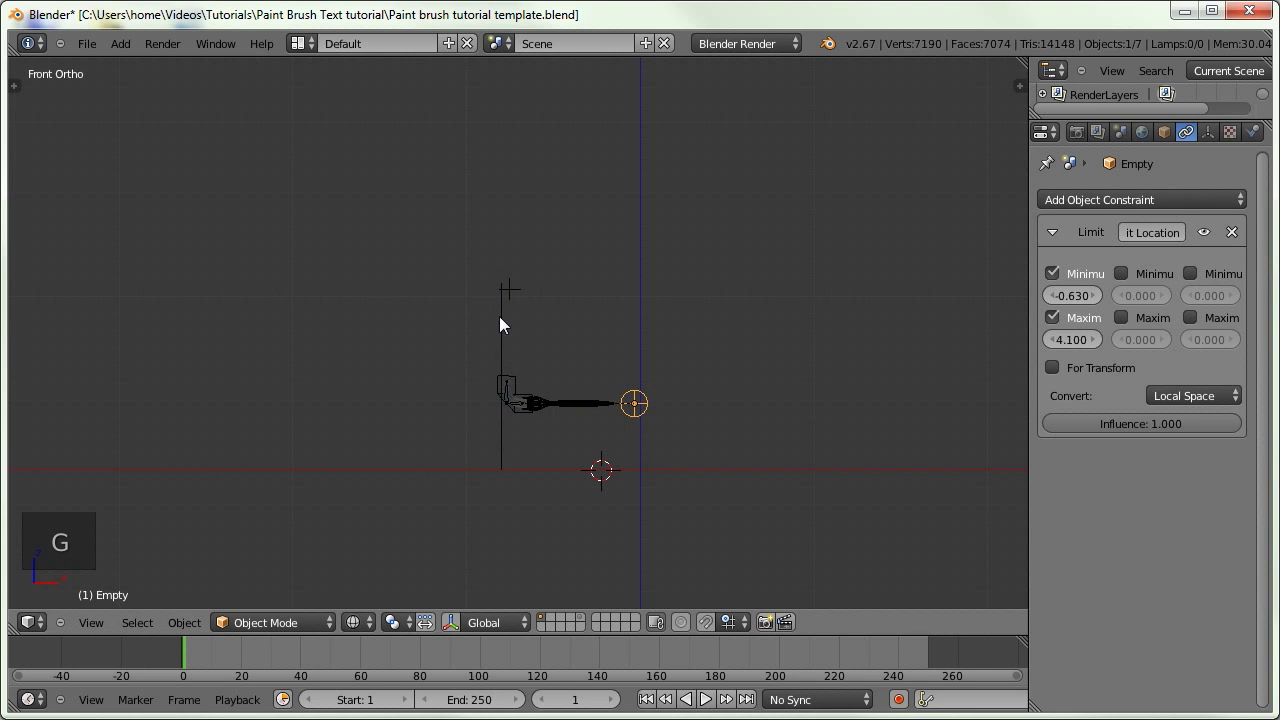
Add a second Transformation constraint to the Tip empty with the sphere Empty as its target
scroll(501, 290, "up", 3)
right_click(503, 268)
left_click(1092, 199)
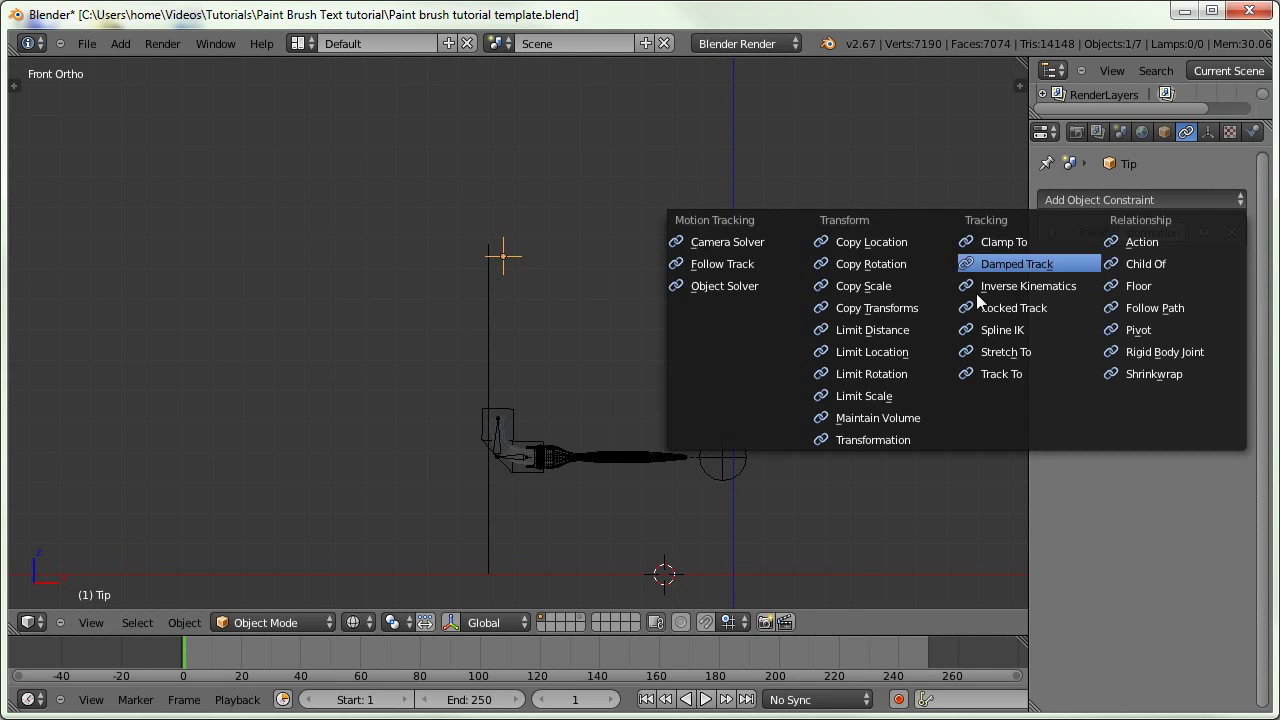
left_click(884, 437)
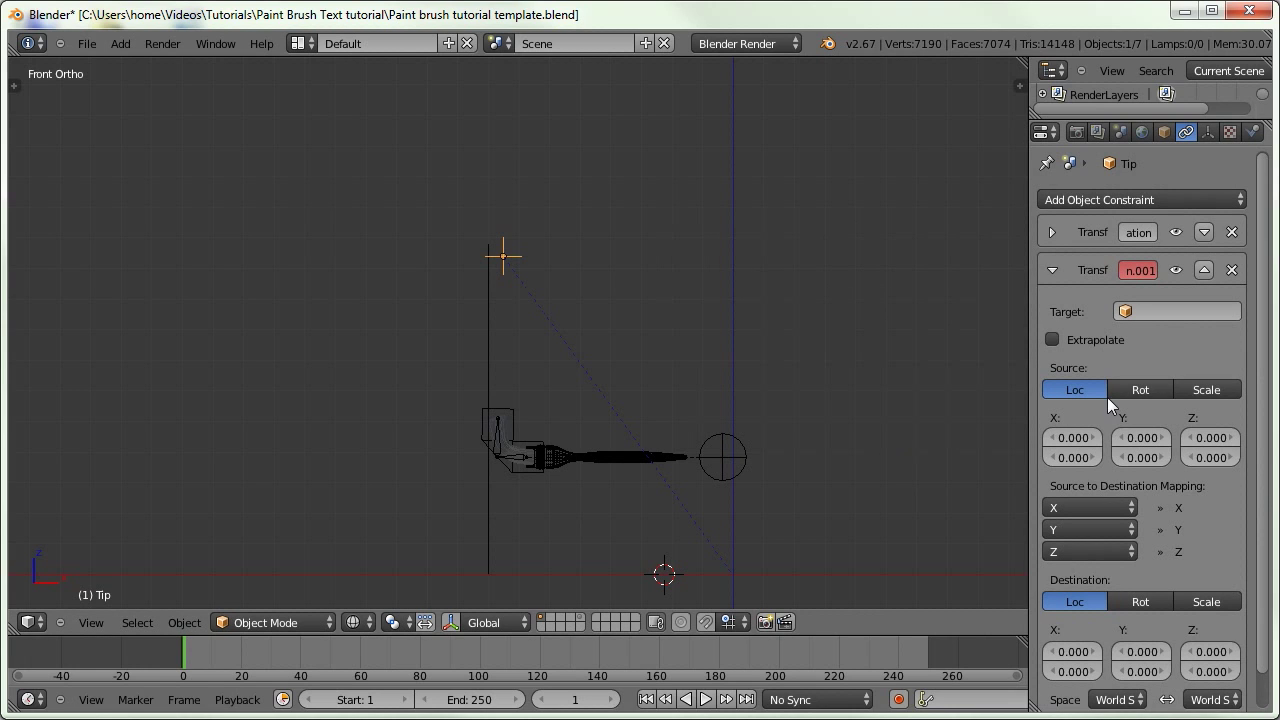
left_click(1157, 313)
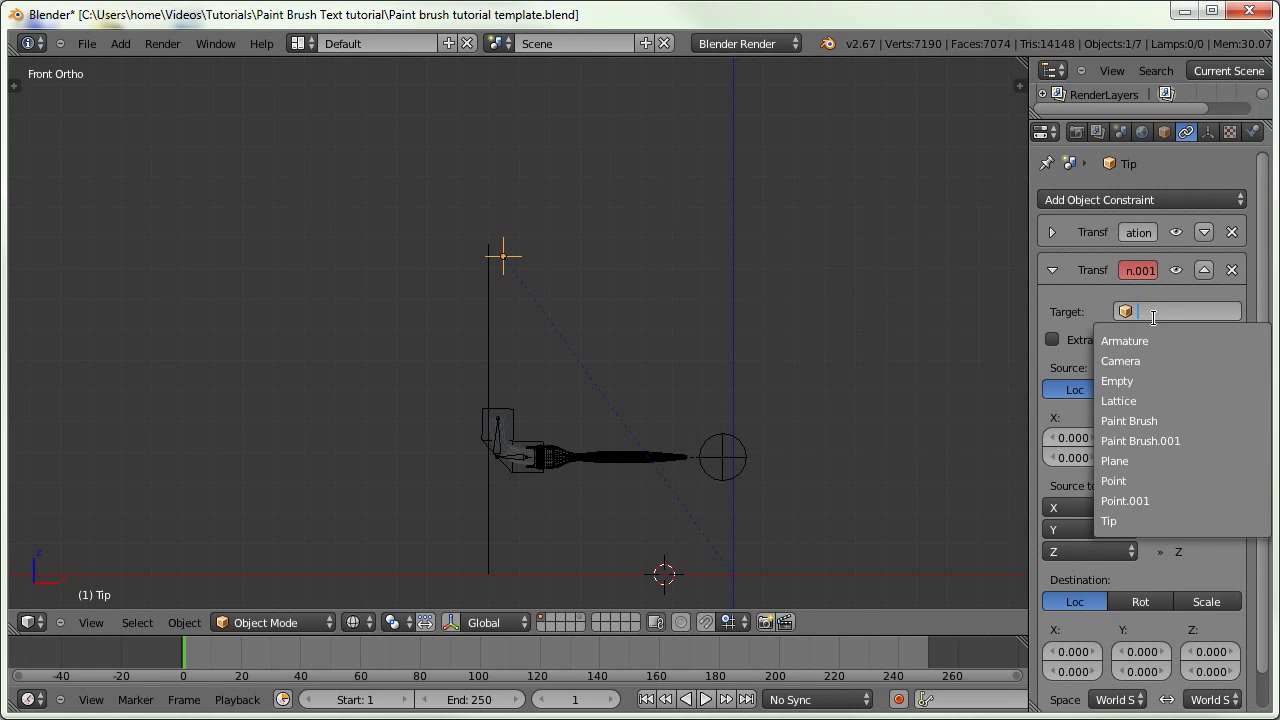
left_click(1125, 381)
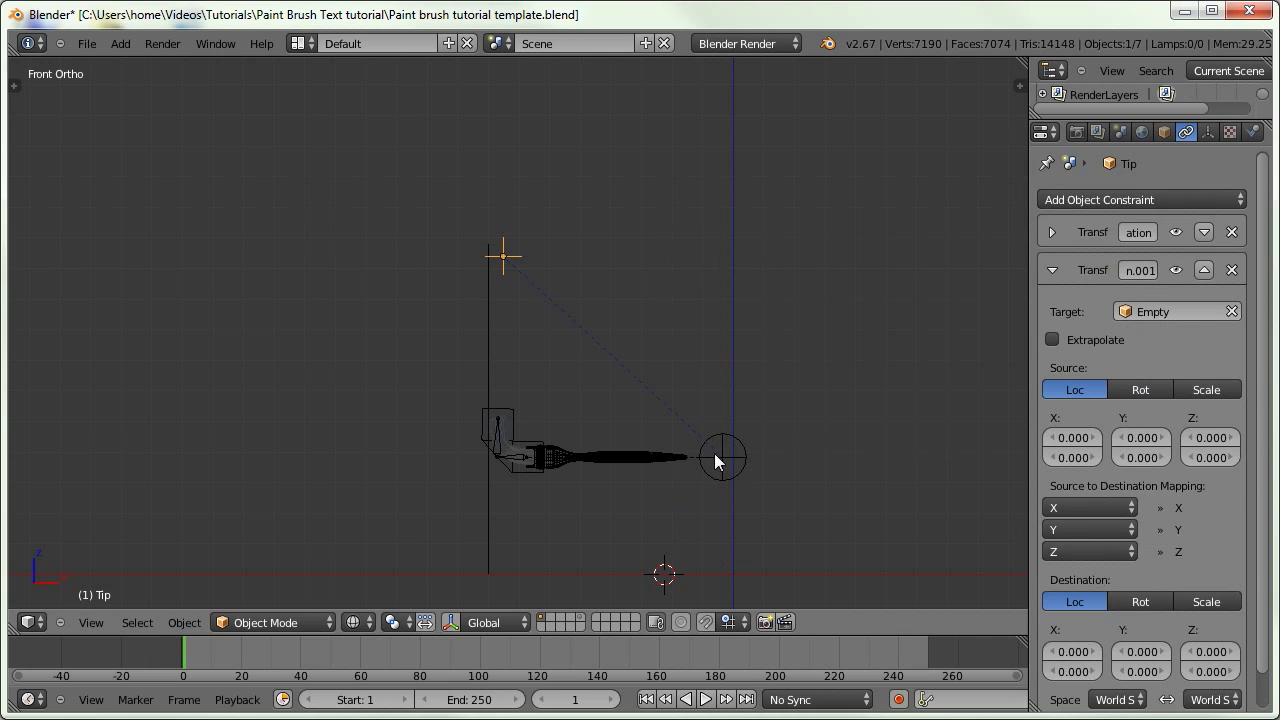
scroll(1133, 430, "down", 1)
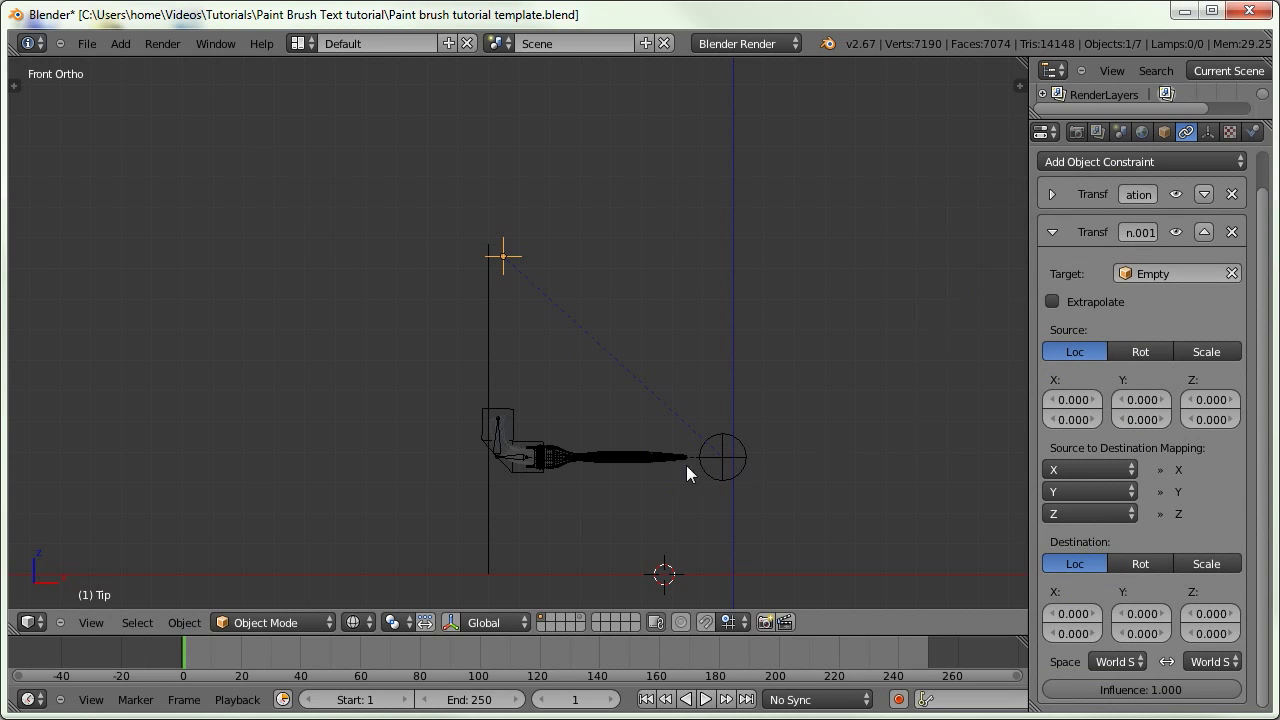
Map the Z destination of the Tip empty's second Transformation constraint from the source X axis
right_click(731, 451)
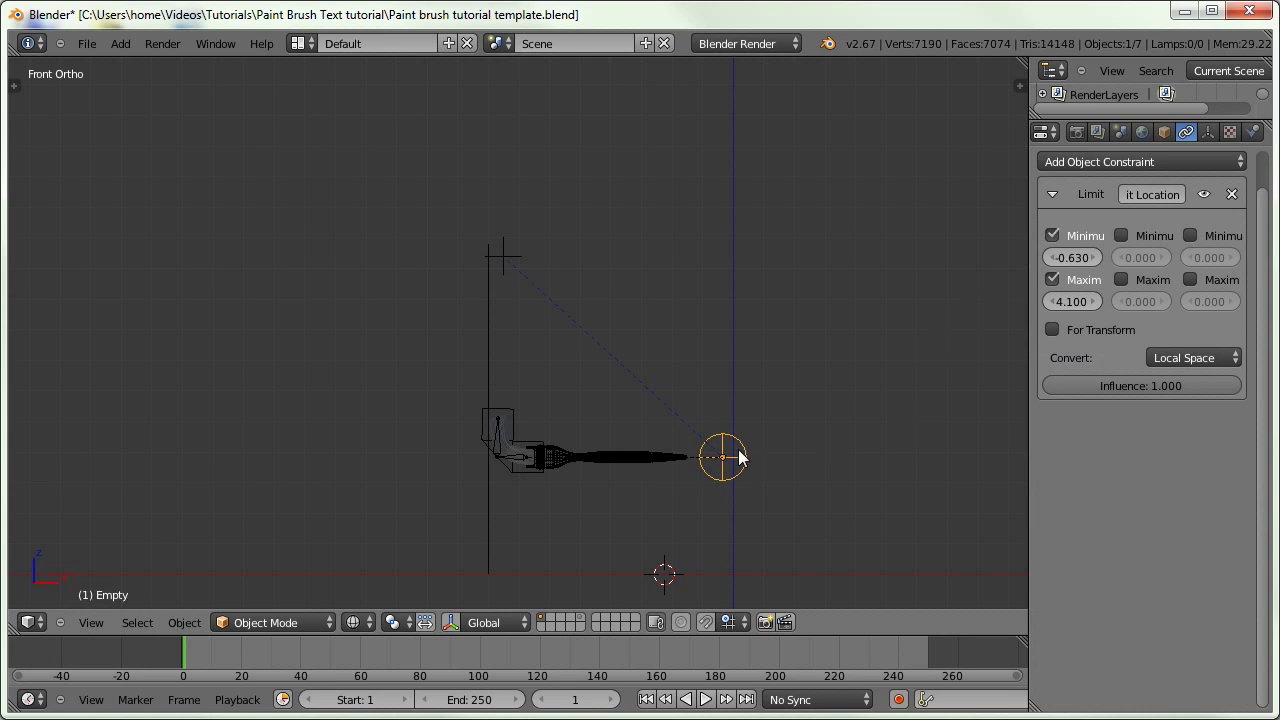
right_click(516, 279)
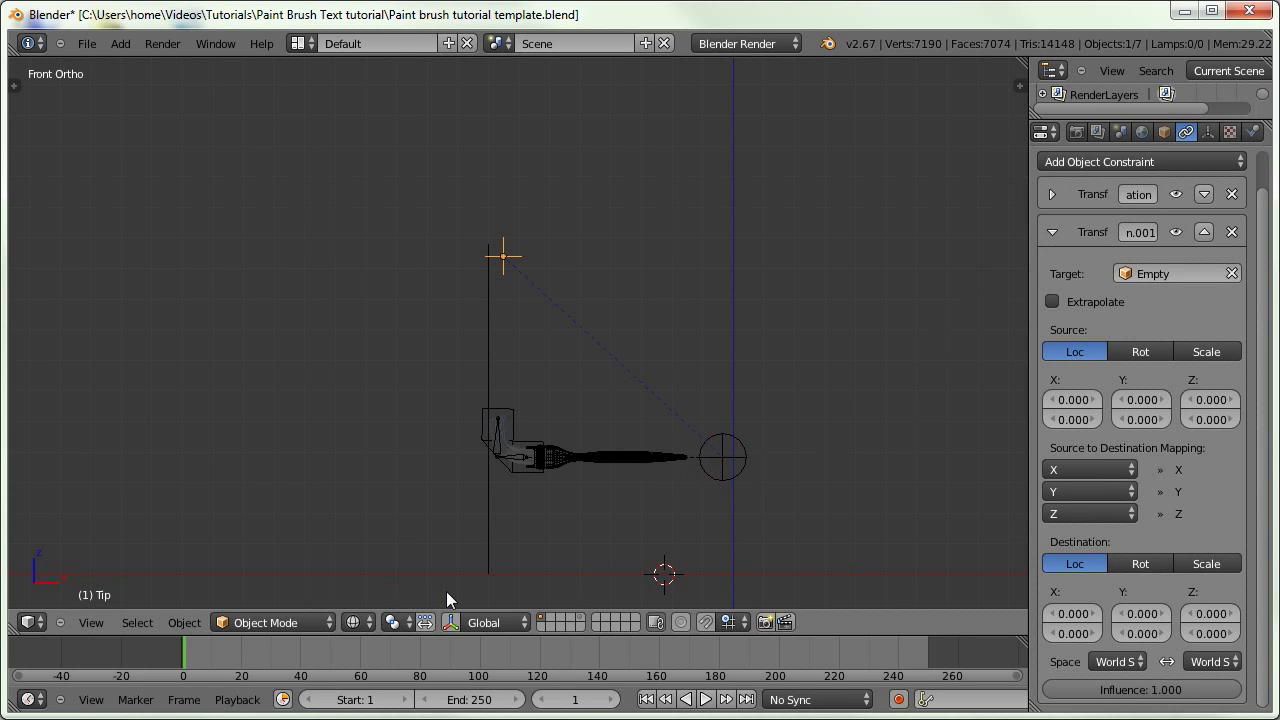
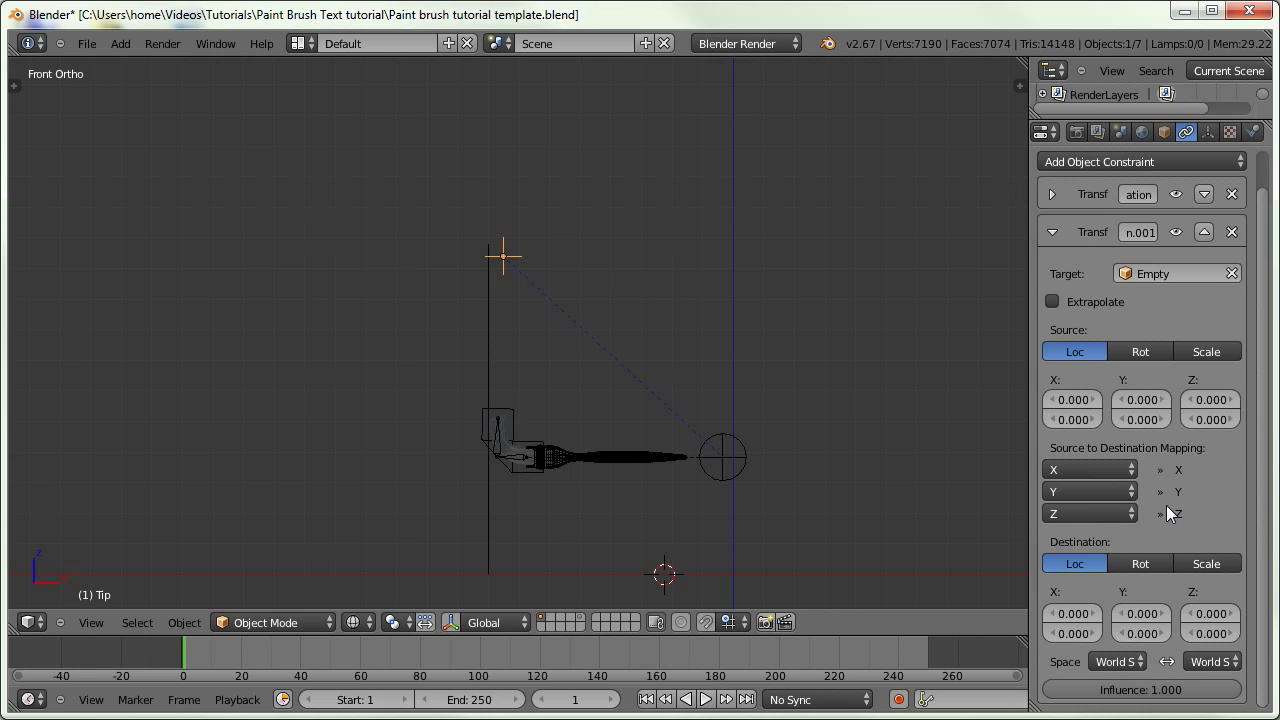
left_click(1096, 514)
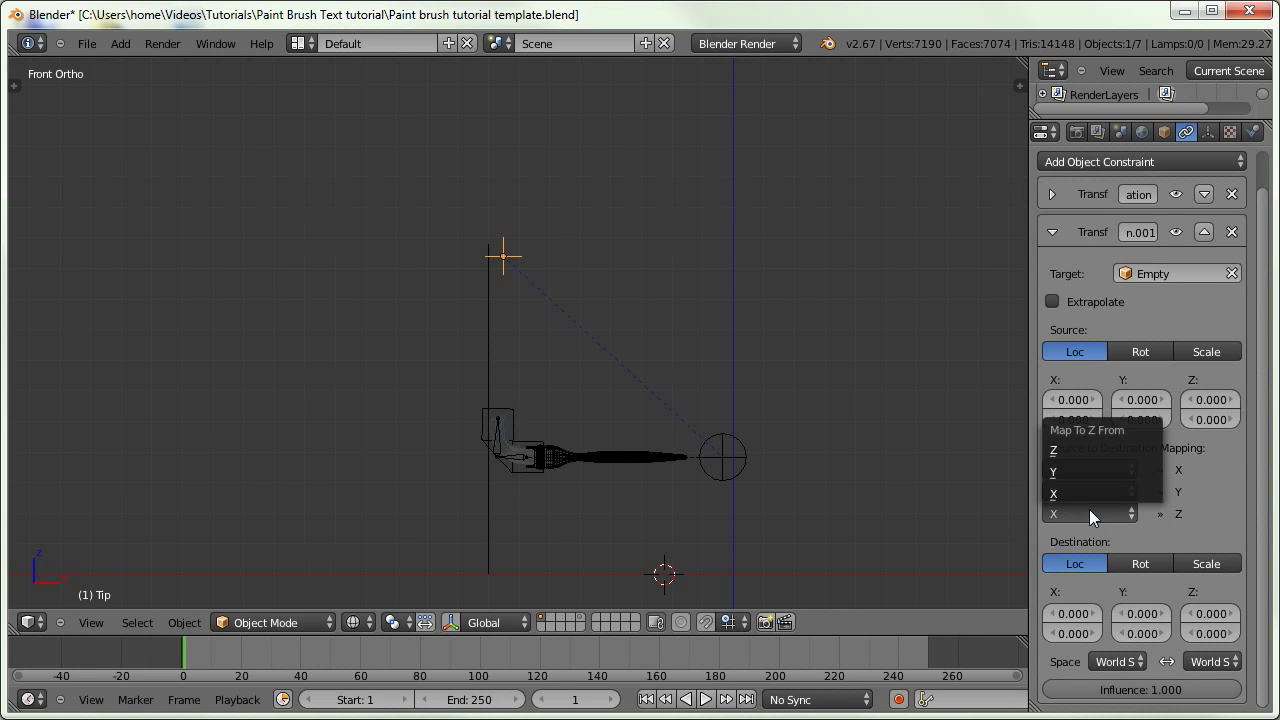
left_click(1069, 494)
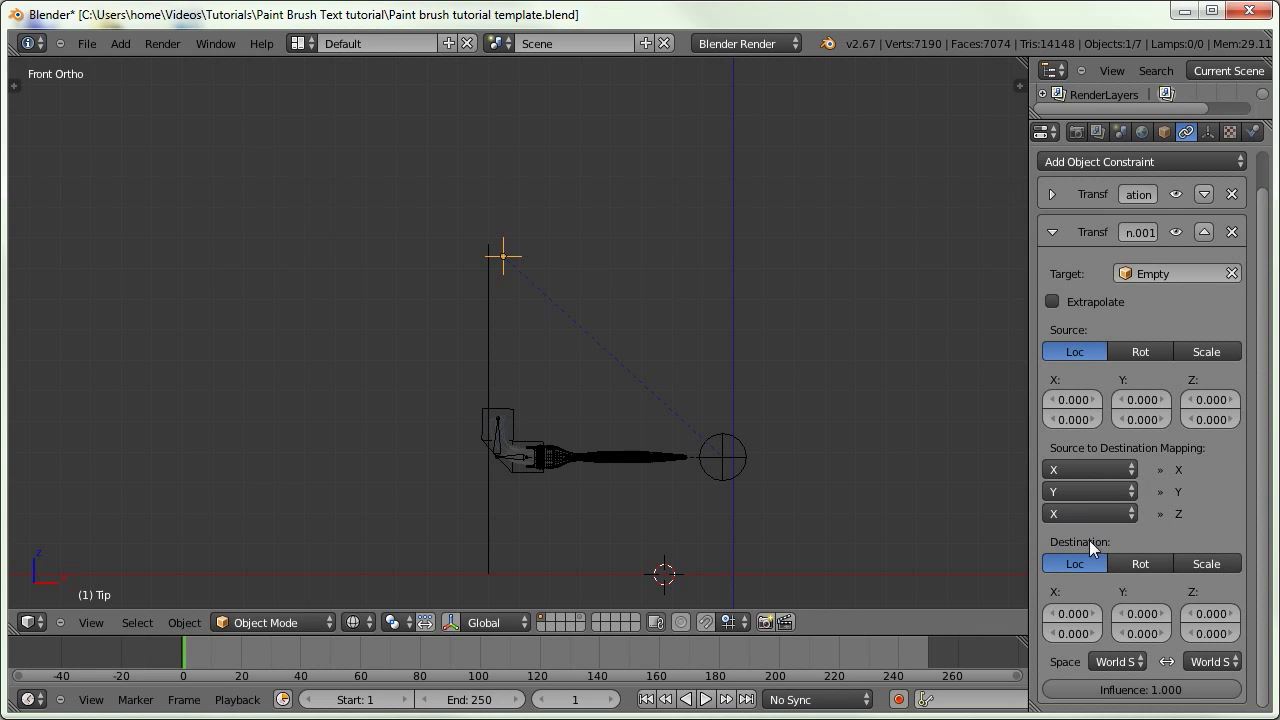
key("ctrl+s")
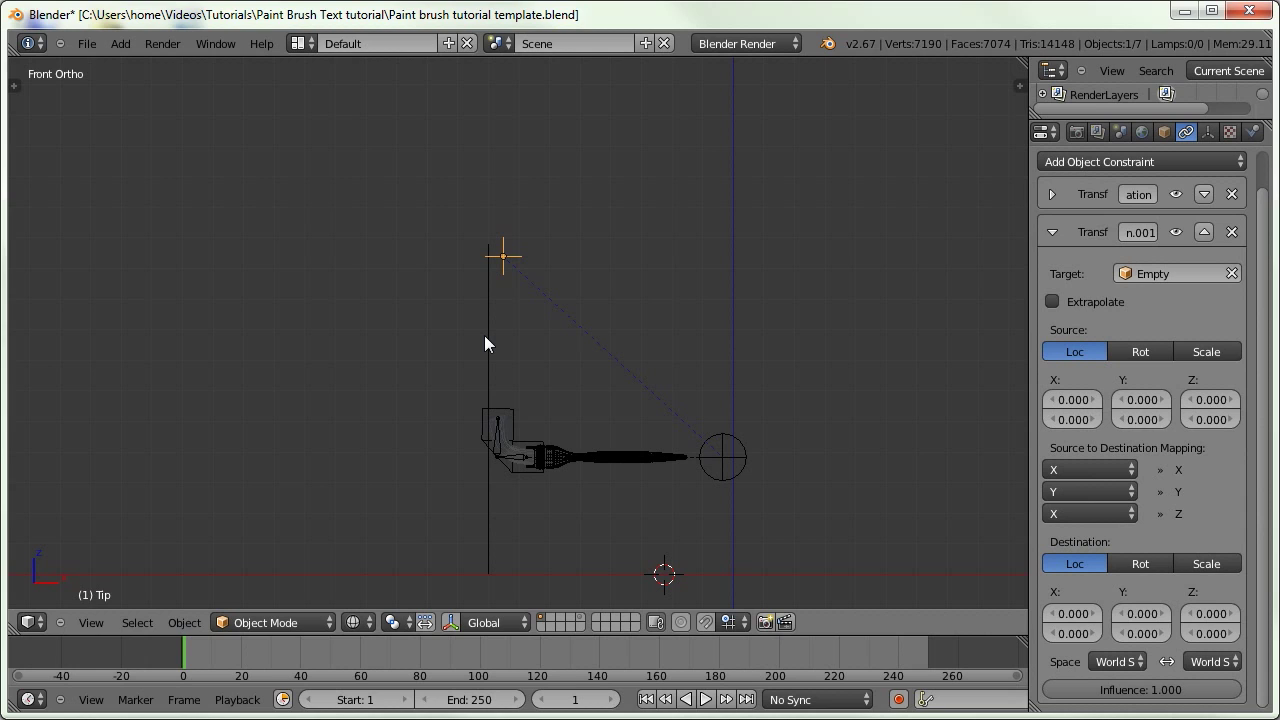
Collapse the second Transformation constraint, expand the first one, and set both of its spaces to Local Space
left_click(1052, 232)
left_click(1052, 194)
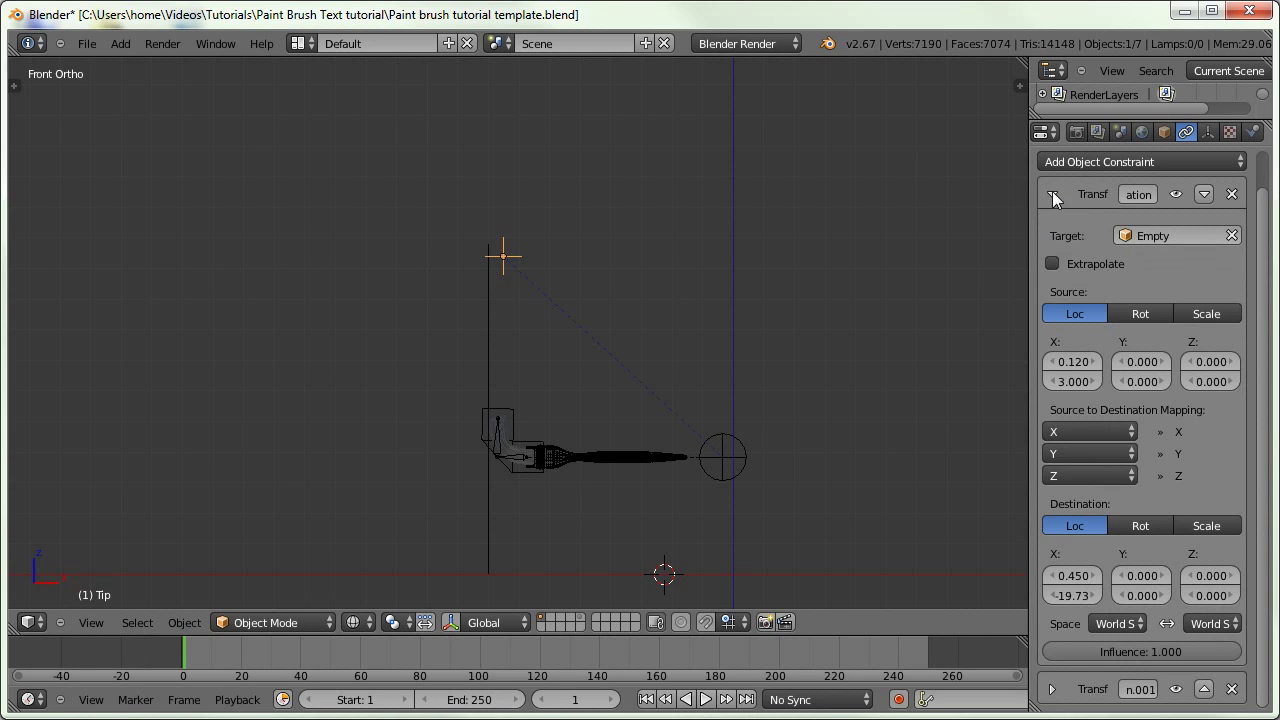
left_click(1117, 625)
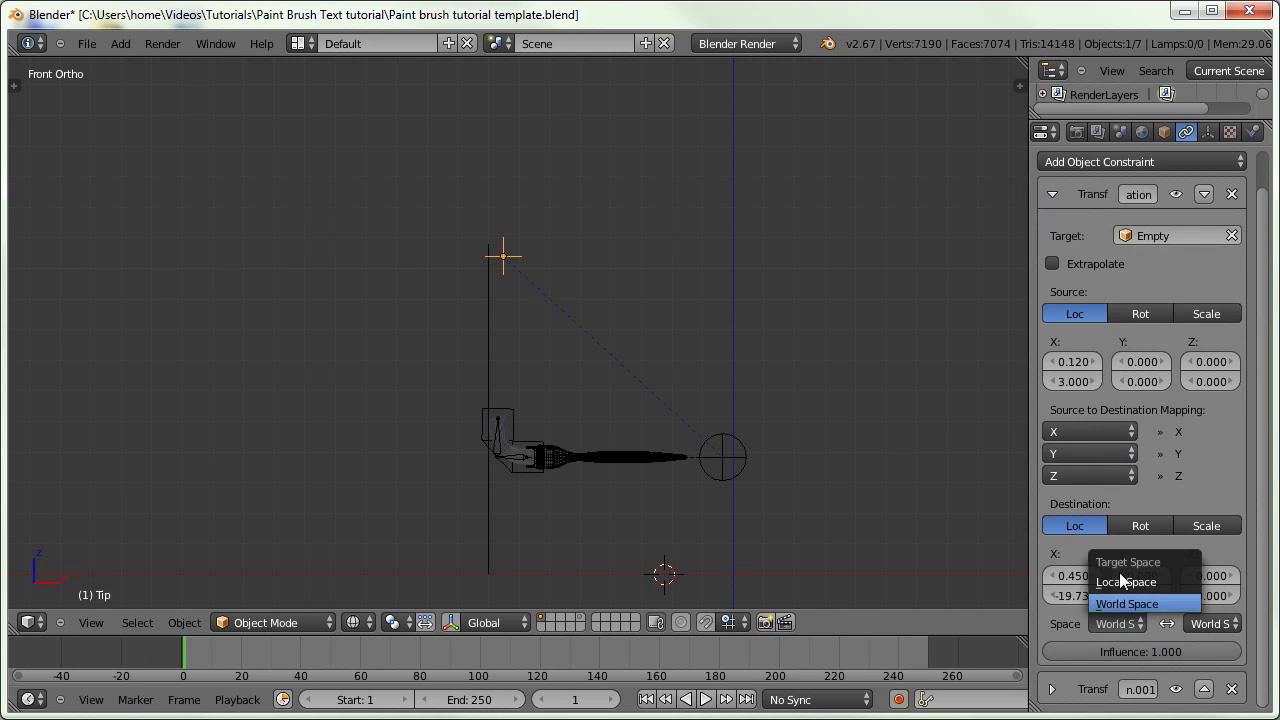
left_click(1115, 586)
left_click(1205, 623)
left_click(1175, 577)
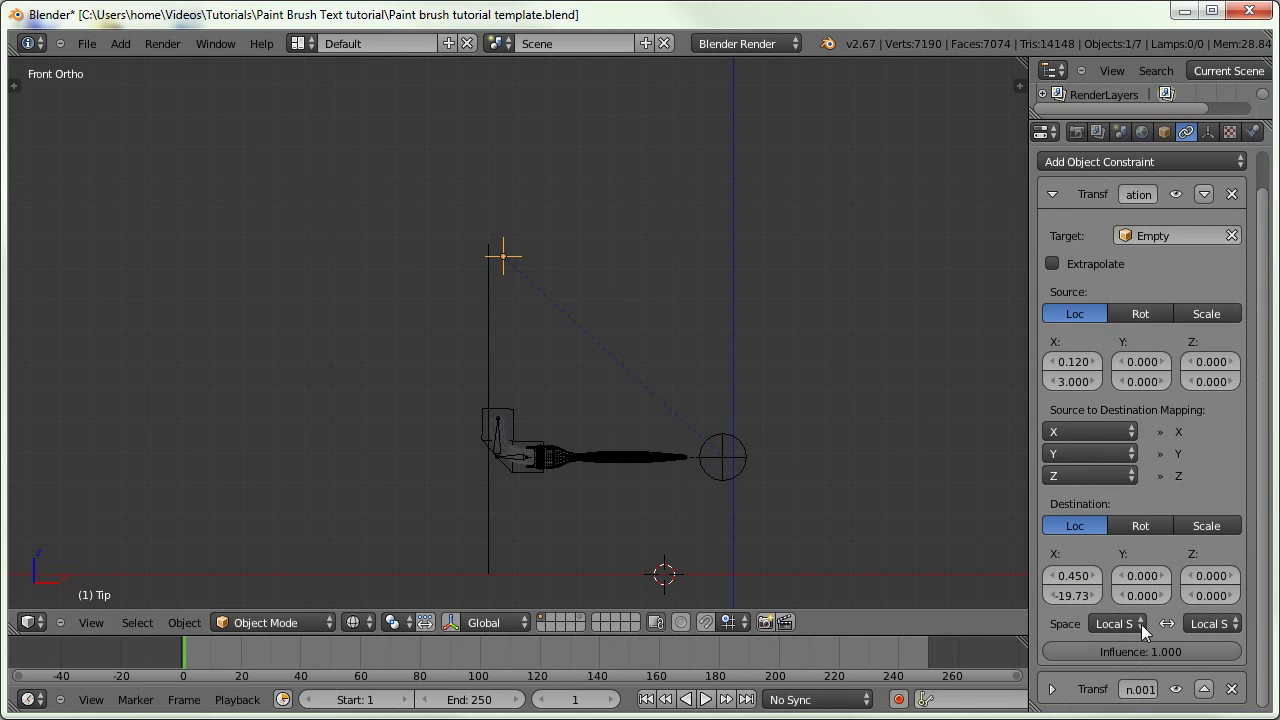
Collapse the first Transformation constraint, expand the second one, and set both of its spaces to Local Space
left_click(1052, 195)
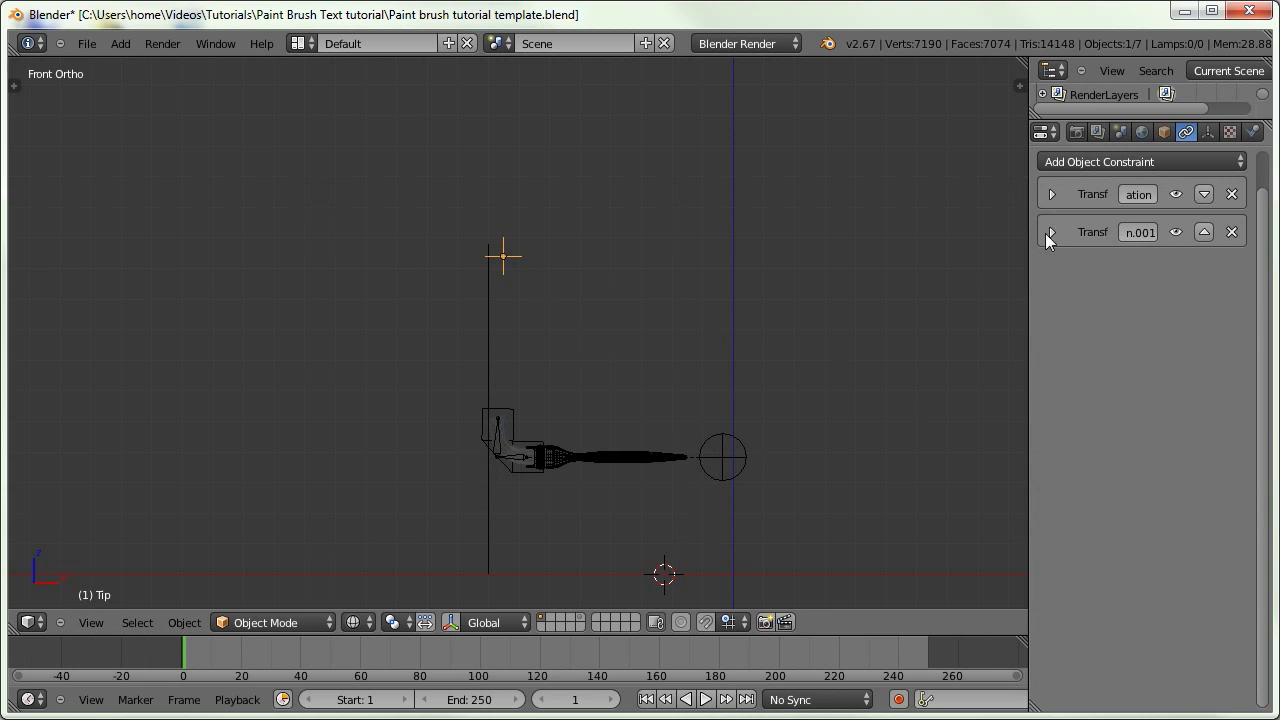
left_click(1051, 233)
left_click(1118, 661)
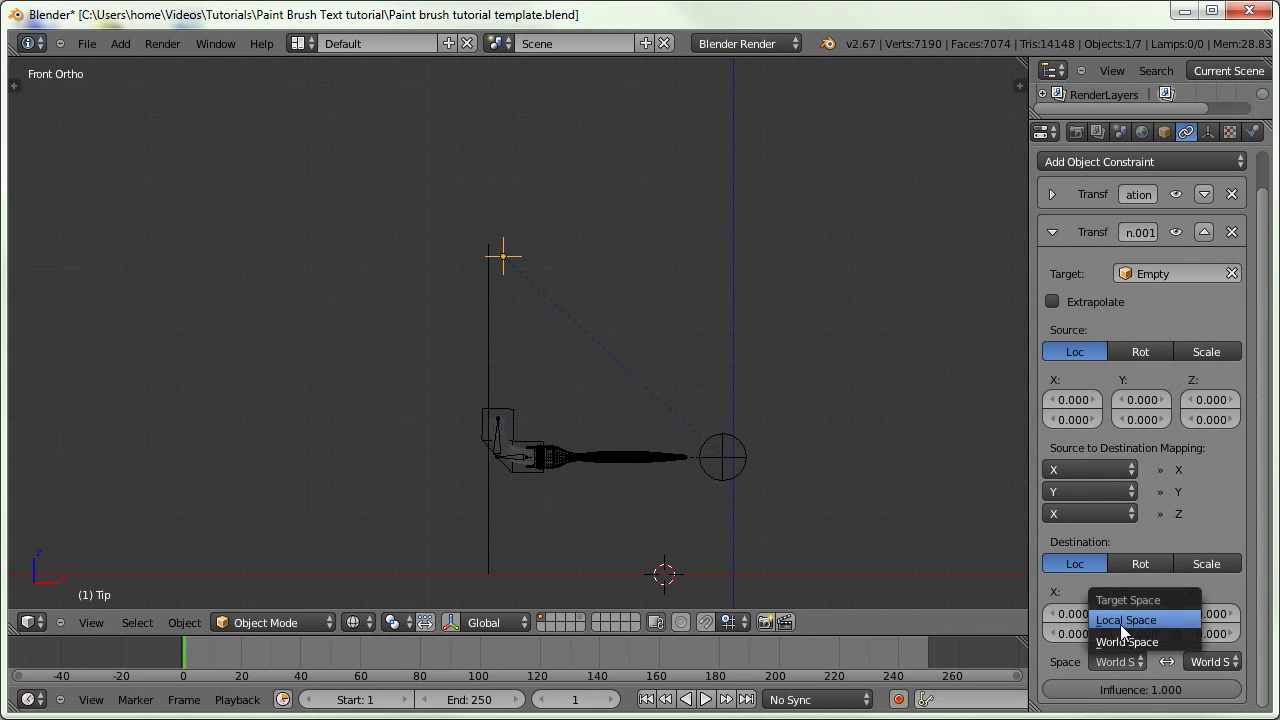
left_click(1122, 621)
left_click(1200, 661)
left_click(1165, 620)
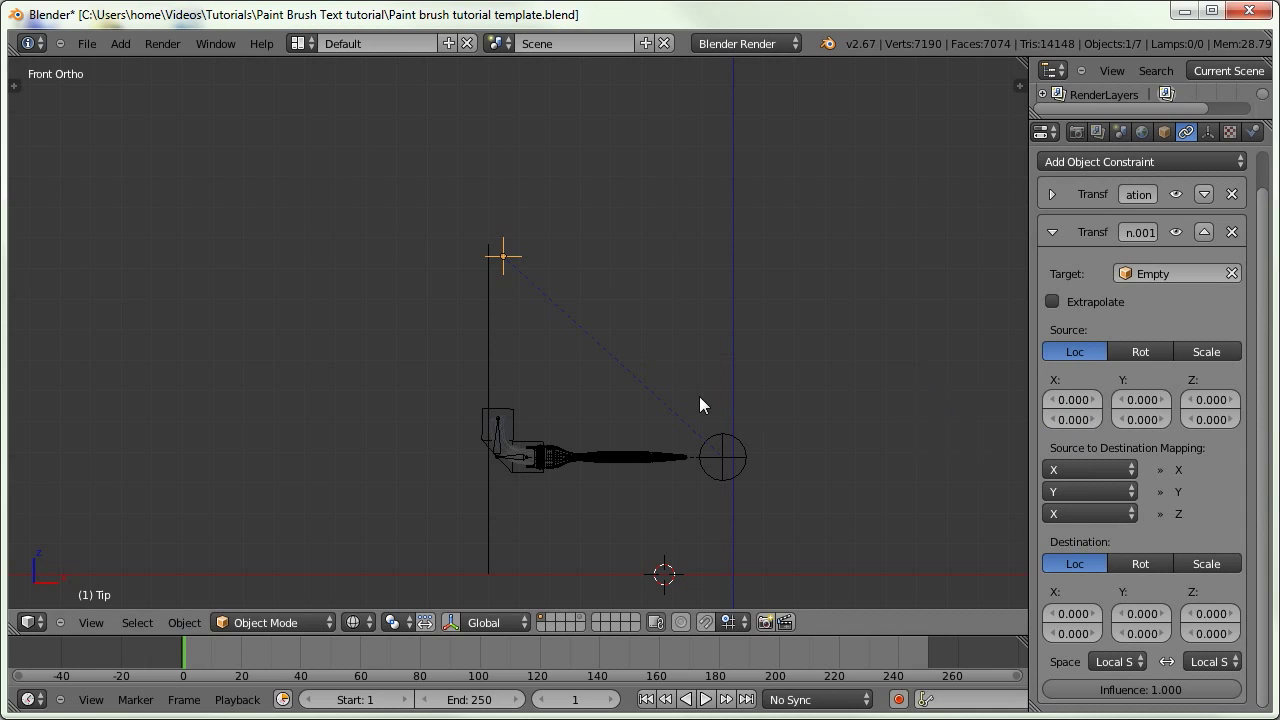
Set the second Transformation constraint's source X range to 1 to 5 and its destination Z range to 5 to -20
left_click(1079, 400)
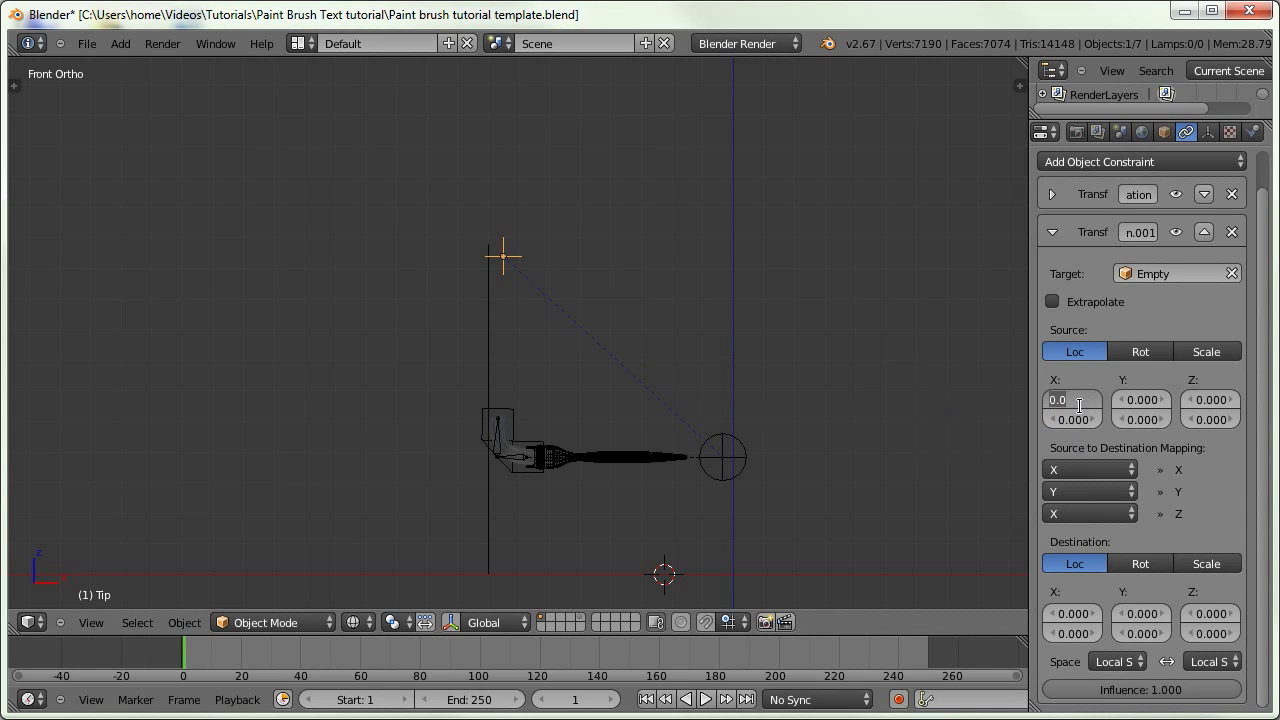
type("1")
key("Return")
left_click(1213, 613)
type("5")
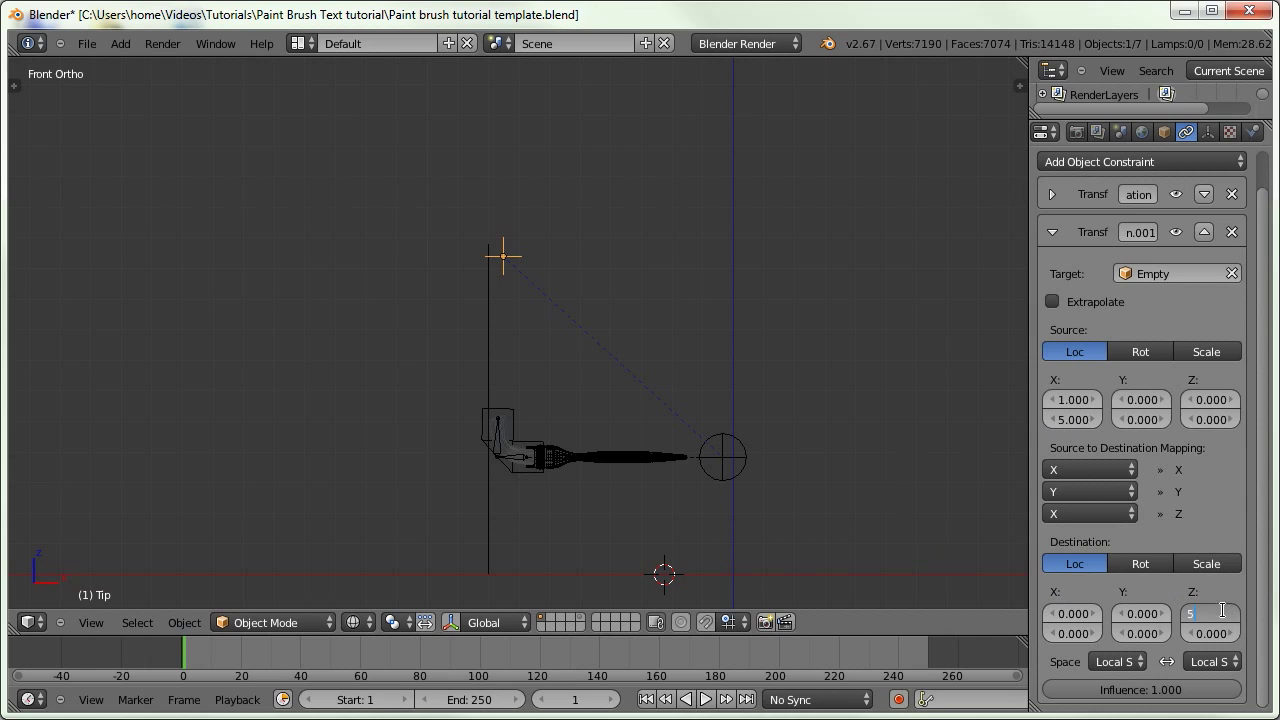
key("Tab")
type("-20")
key("Return")
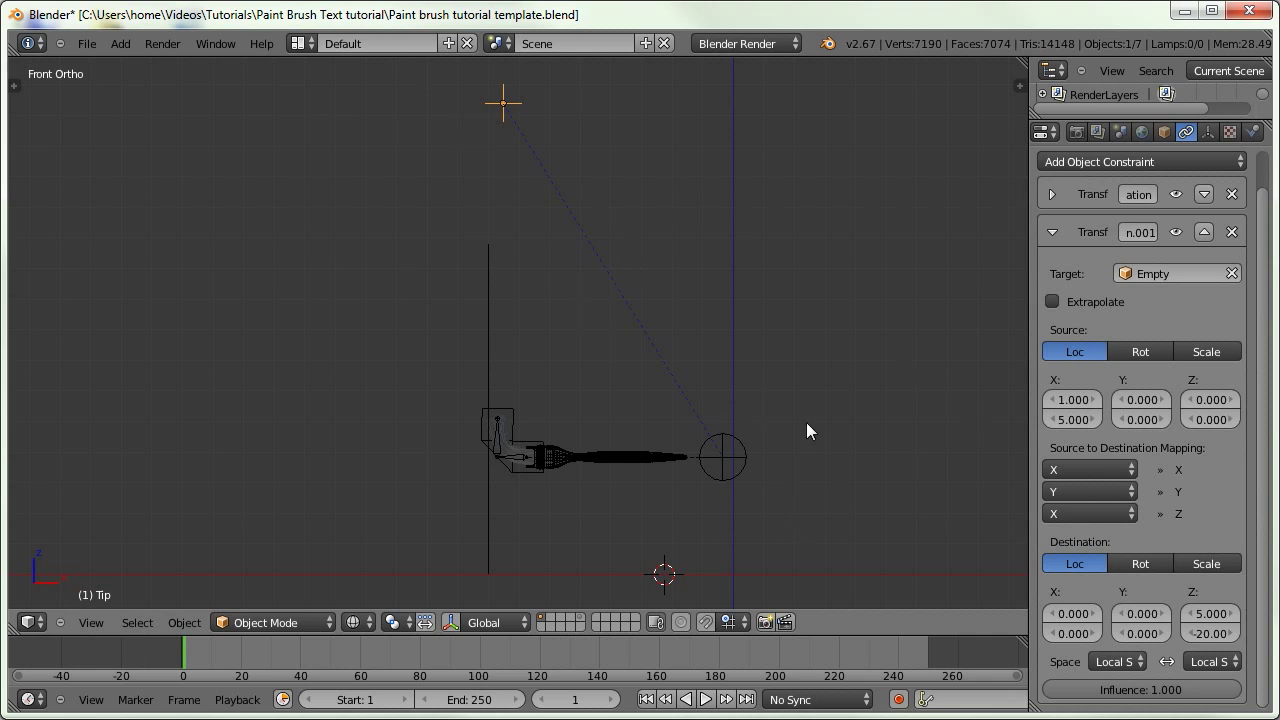
Slide the sphere empty along X well away from the wall to test how the bristles bend
right_click(730, 455)
key("g")
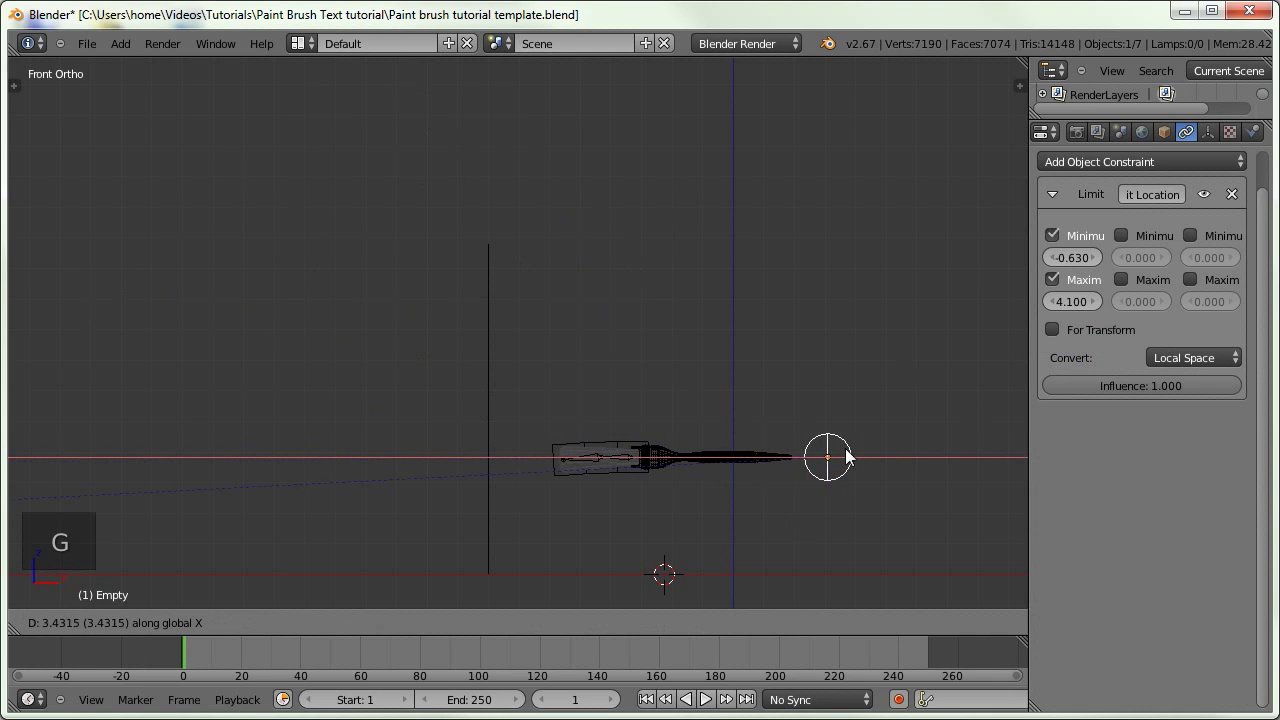
left_click(874, 458)
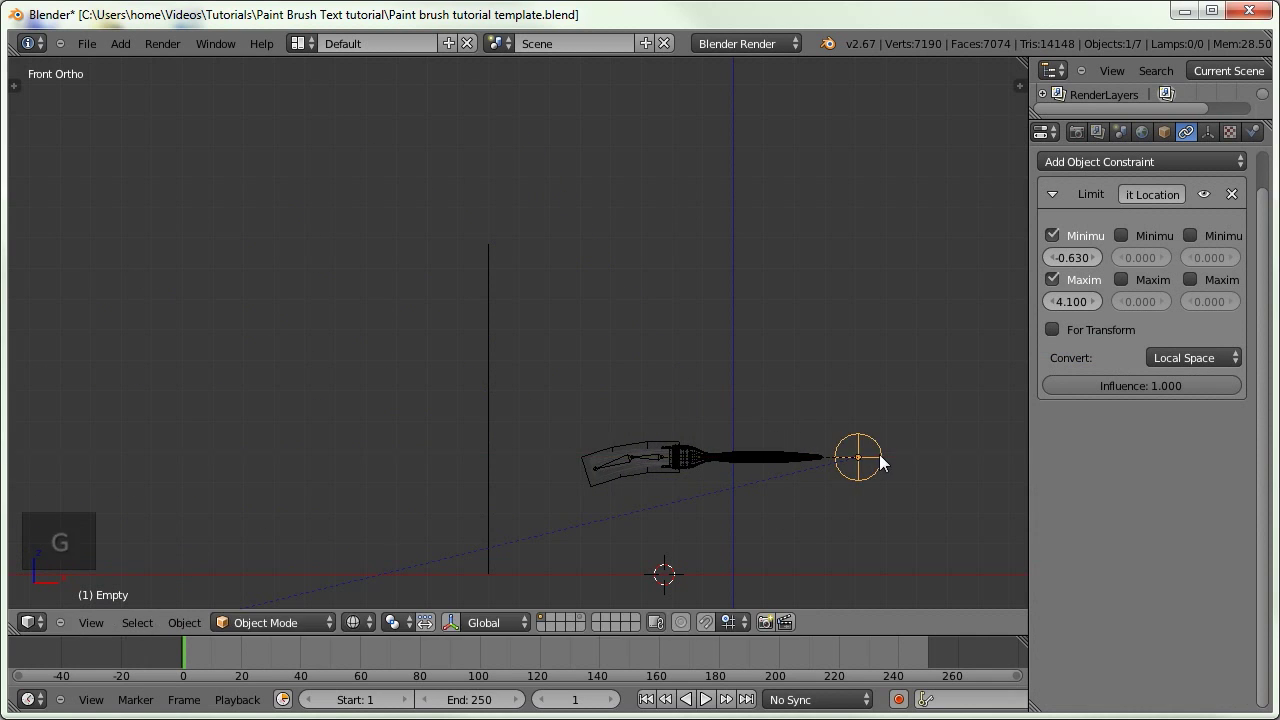
Select the Tip empty and set the destination Z maximum of its second Transformation constraint to -10
scroll(558, 290, "down", 3)
middle_click_drag(558, 290, 652, 312, "shift")
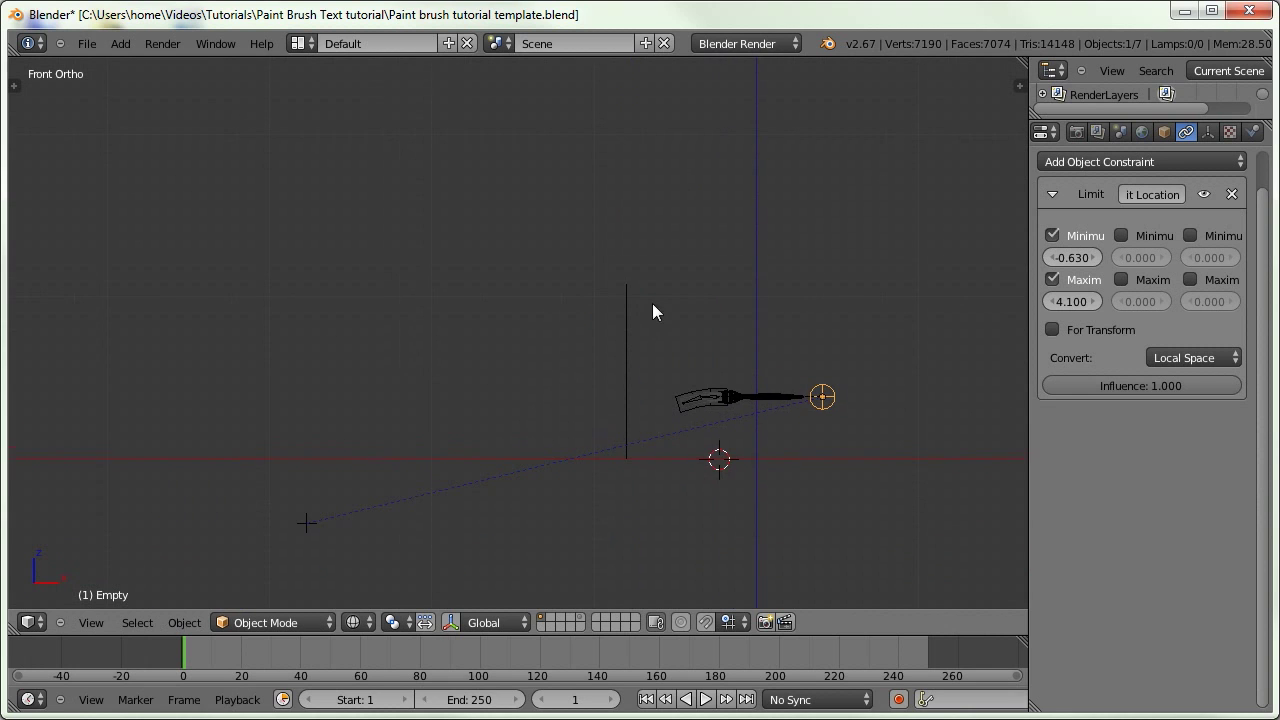
right_click(306, 523)
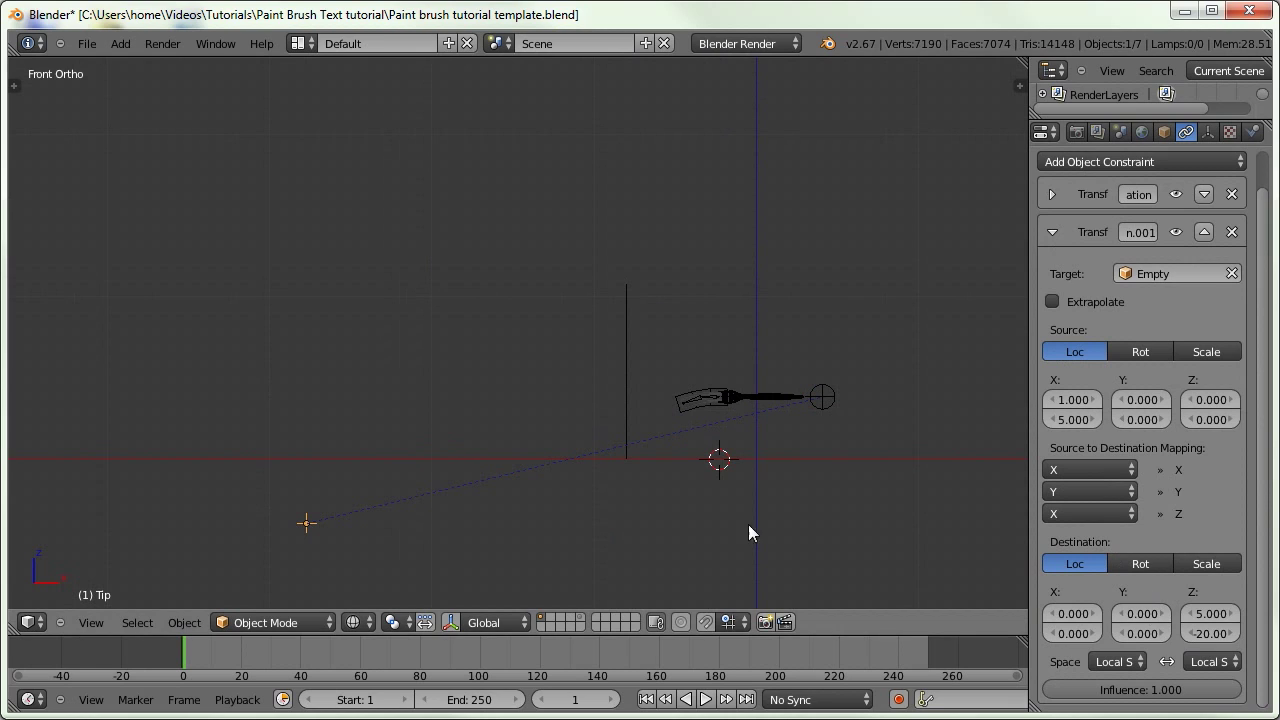
key("ctrl+s")
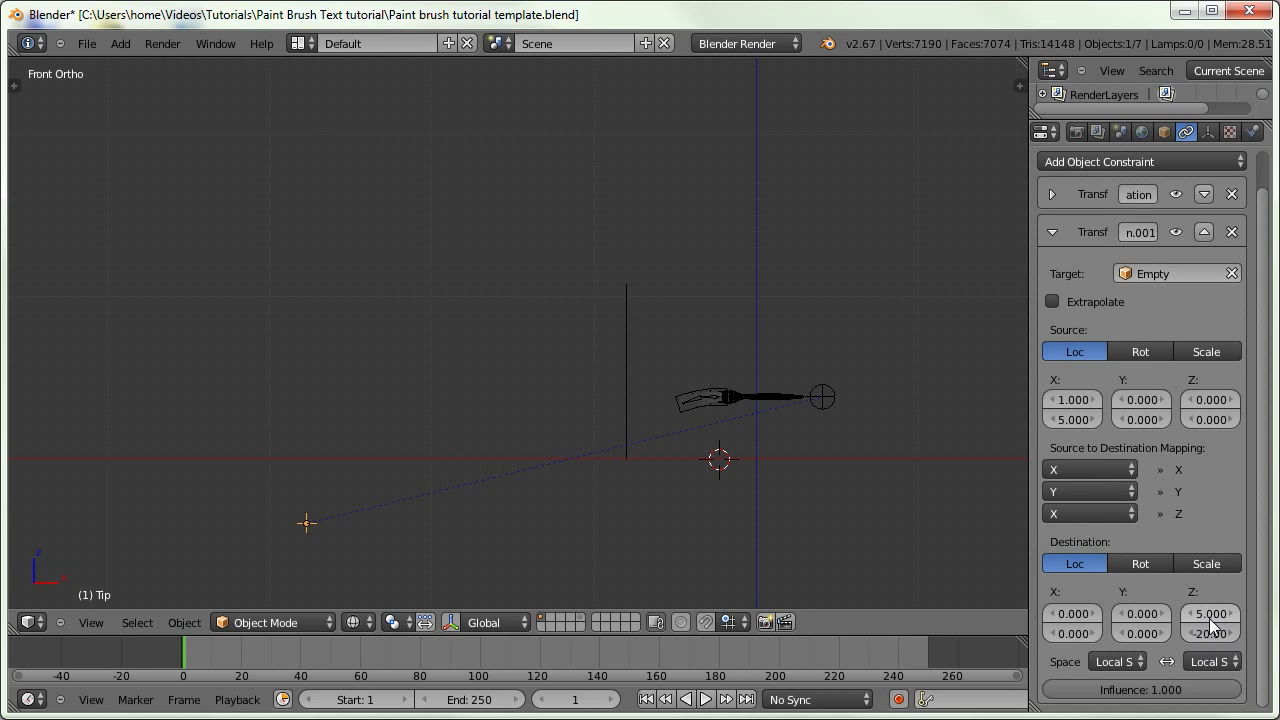
mouse_move(1207, 636)
left_mouse_down()
mouse_move(1279, 640)
mouse_move(1234, 634)
left_mouse_up()
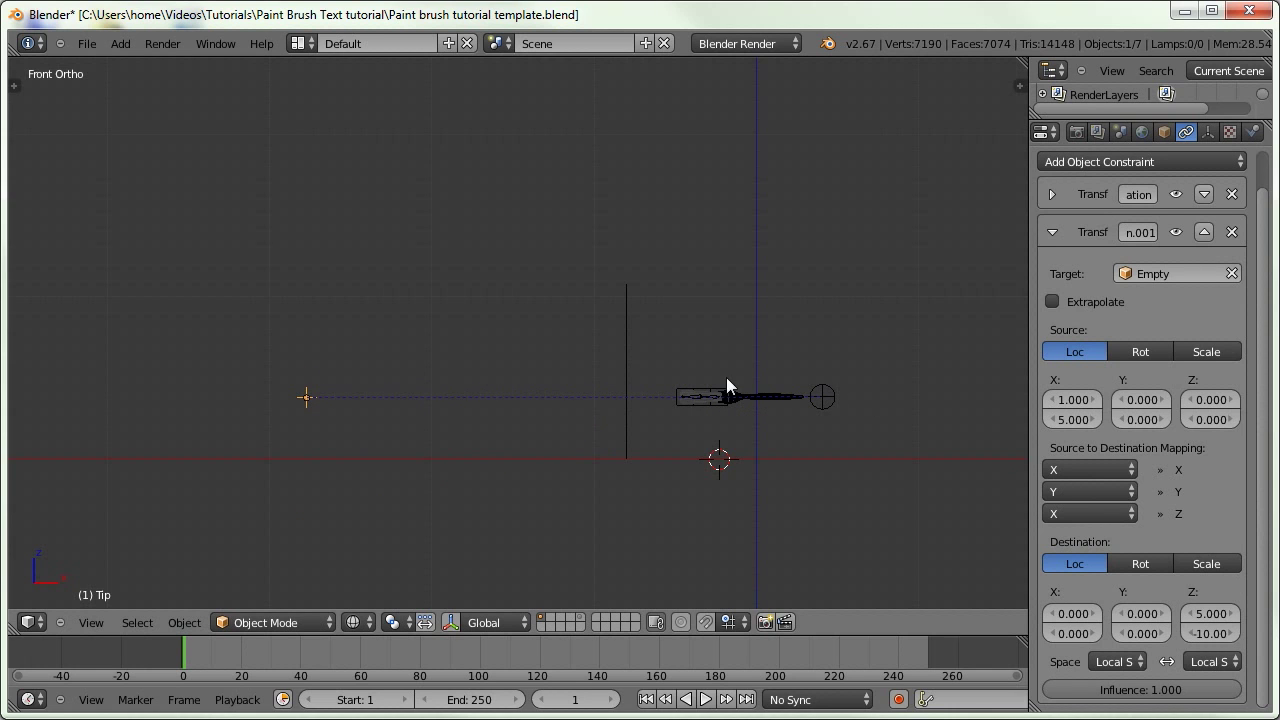
Slide the sphere empty along X back until the bristles press against the wall
scroll(665, 460, "up", 4)
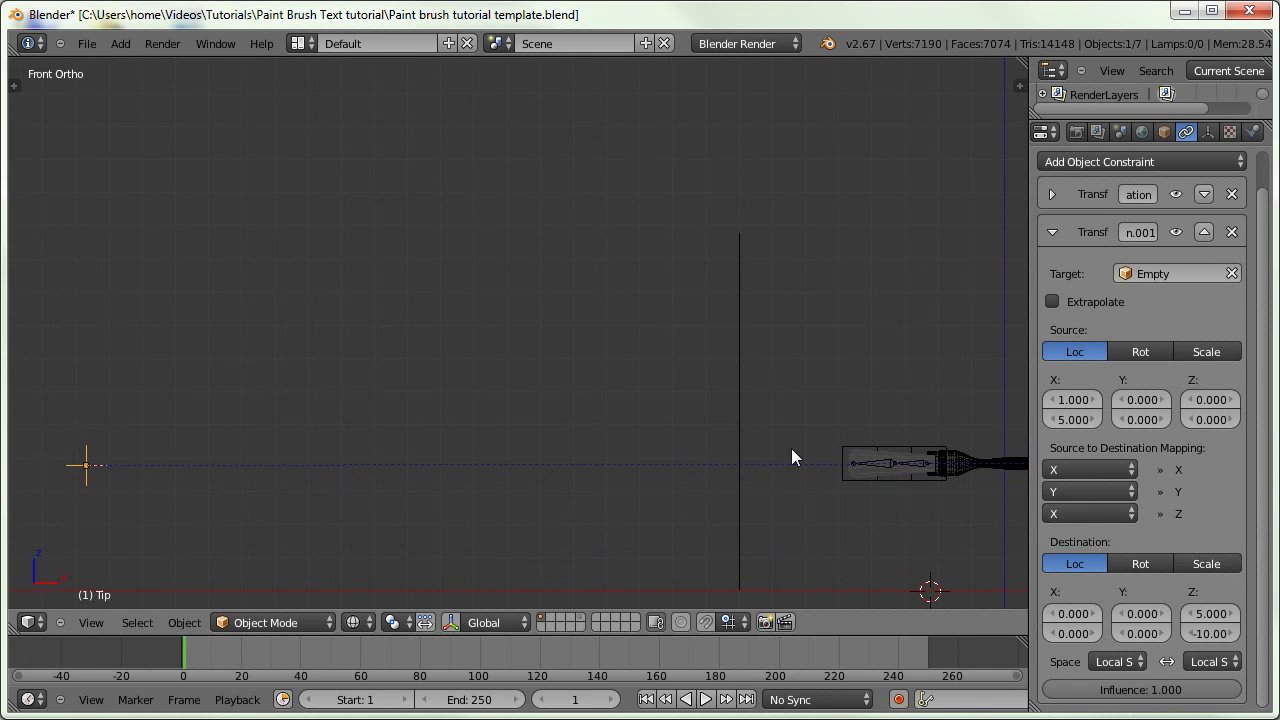
scroll(791, 448, "down", 2)
right_click(885, 425)
key("g")
key("x")
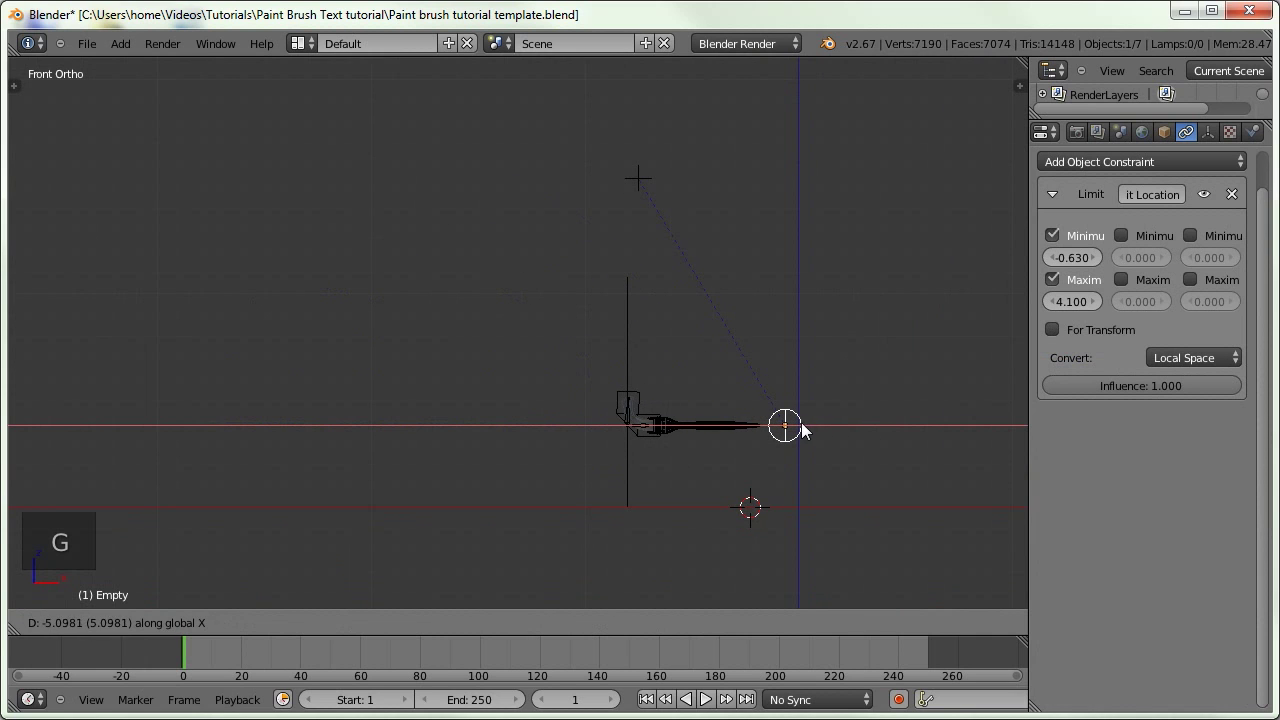
left_click(803, 430)
Select the Tip empty and lower its second Transformation constraint's destination Z minimum to 0.5
scroll(816, 146, "up", 2)
right_click(553, 193)
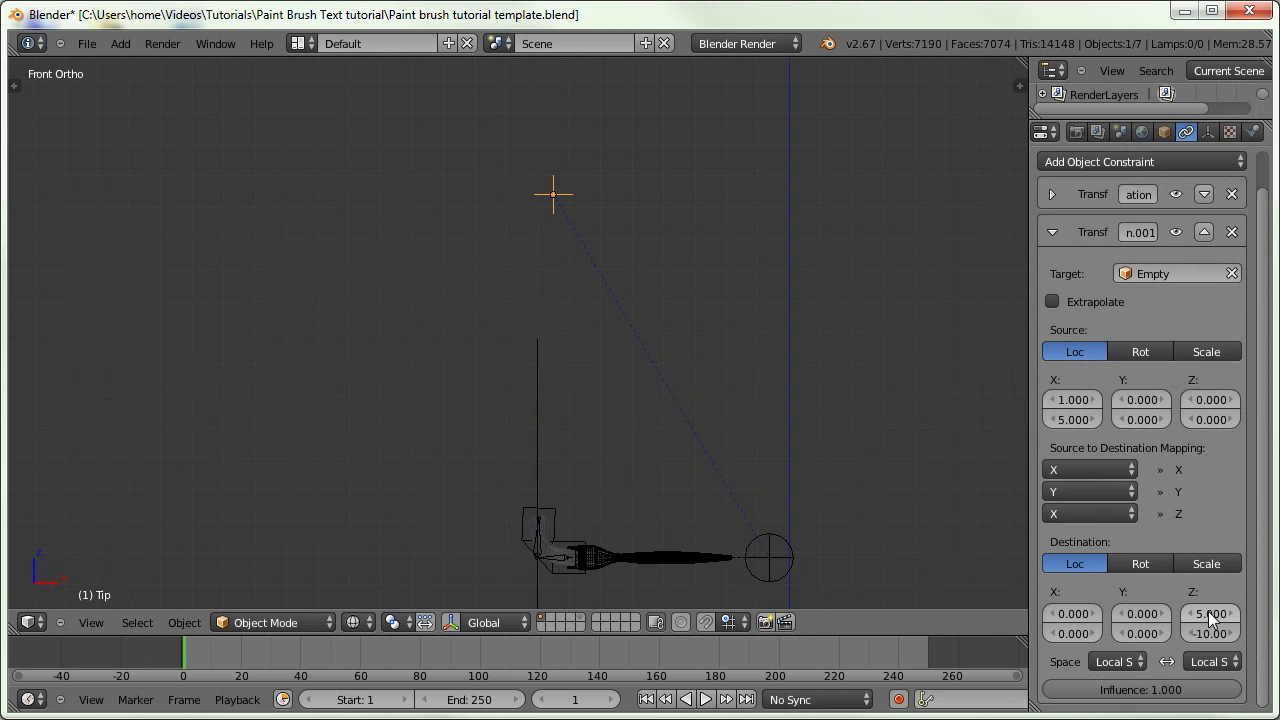
left_click_drag(1210, 614, 1164, 626)
left_click_drag(1164, 626, 1163, 627)
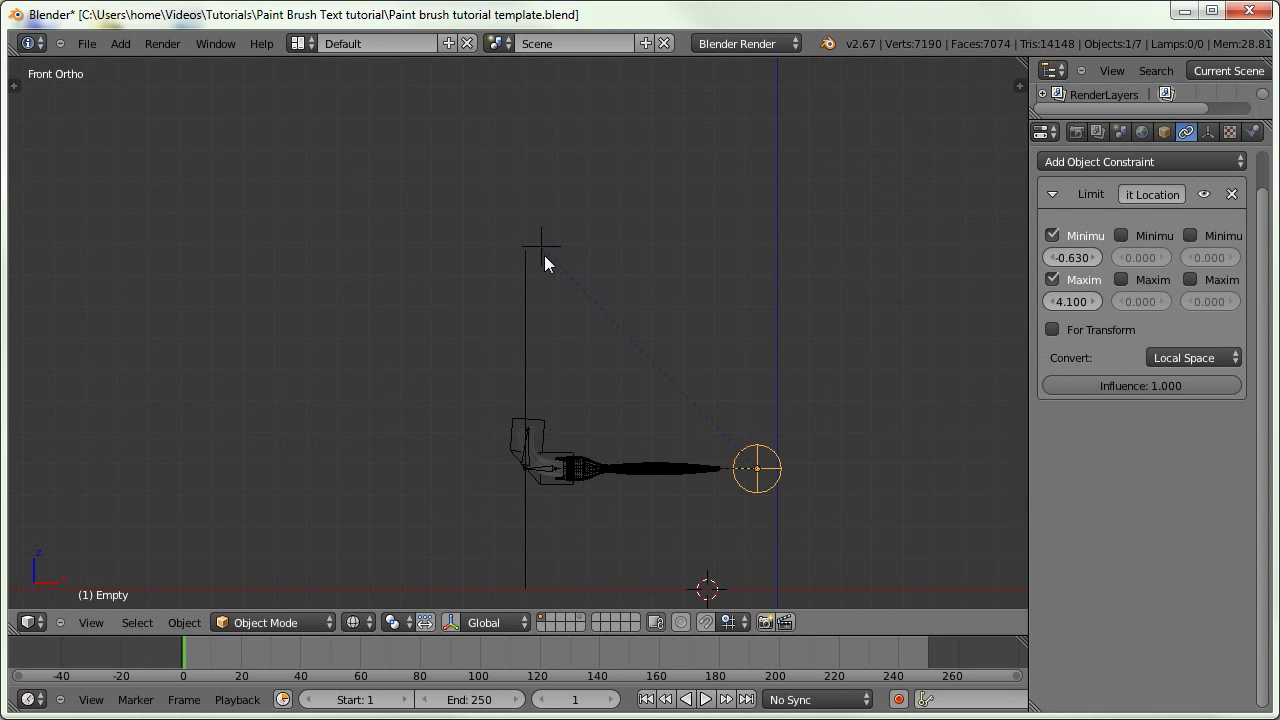
Move the sphere empty along X just far enough for the bristles to clear the wall
right_click(544, 256)
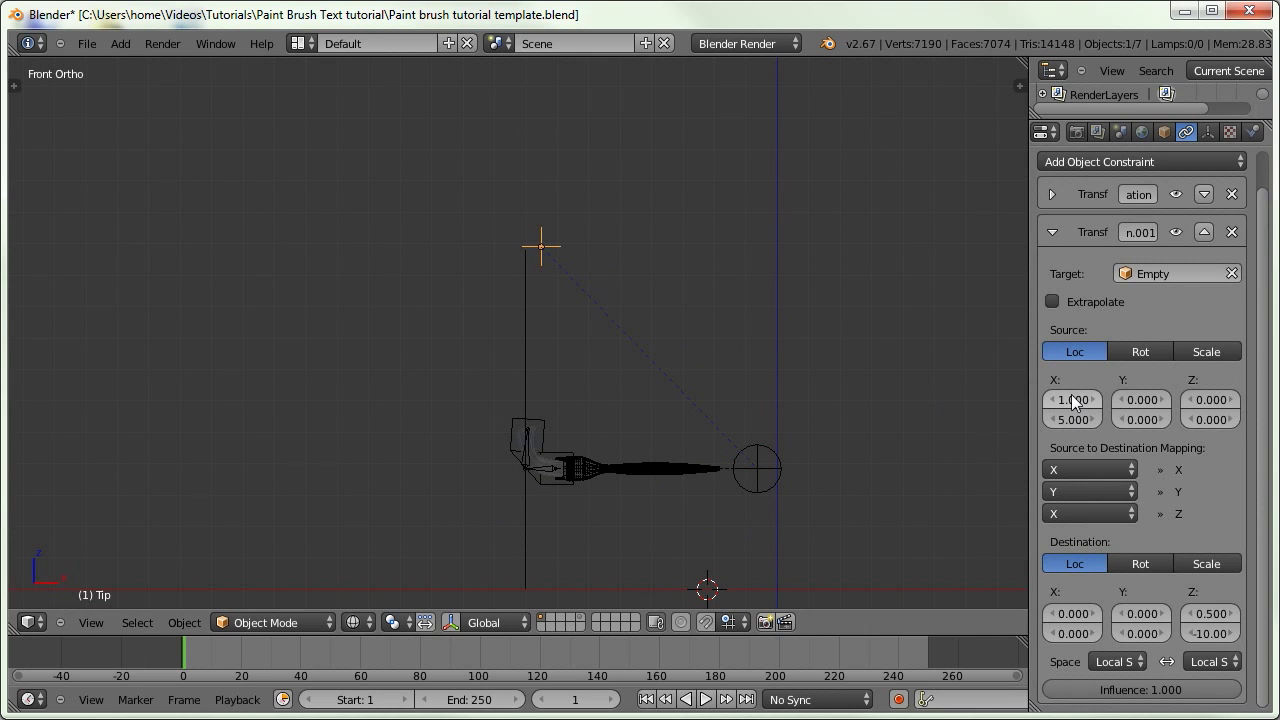
right_click(772, 455)
key("g")
key("x")
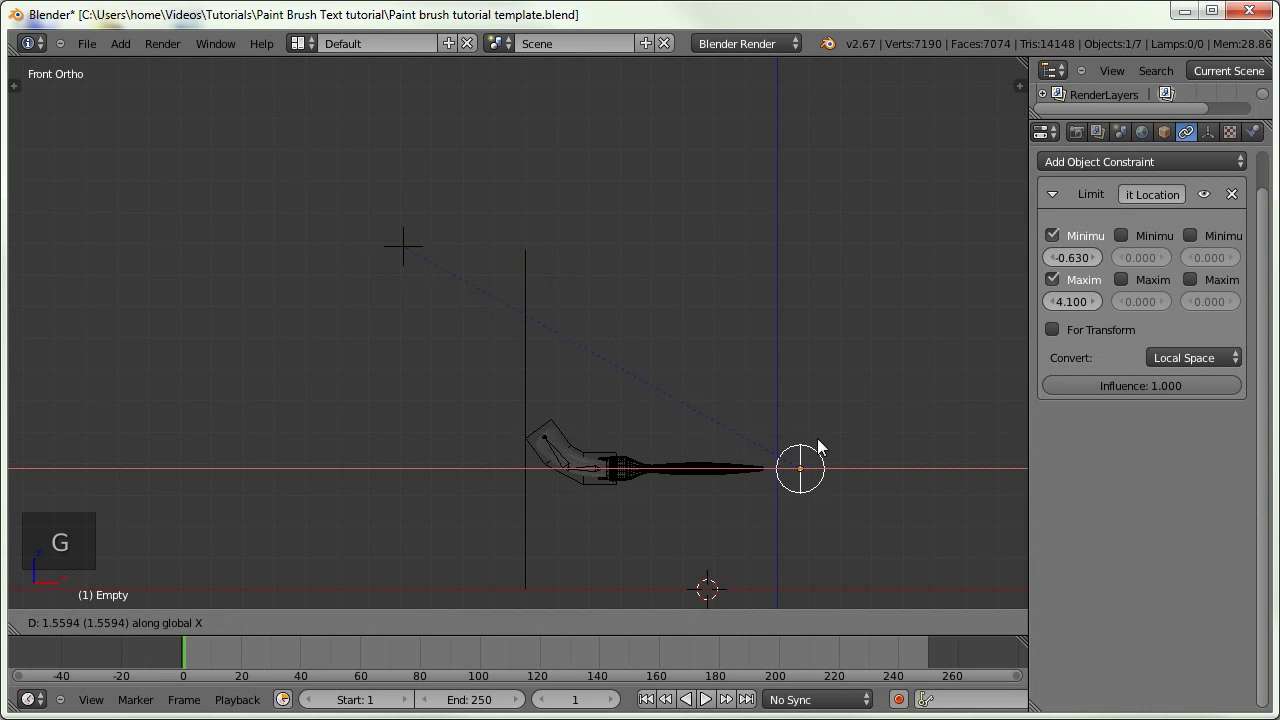
left_click(824, 443)
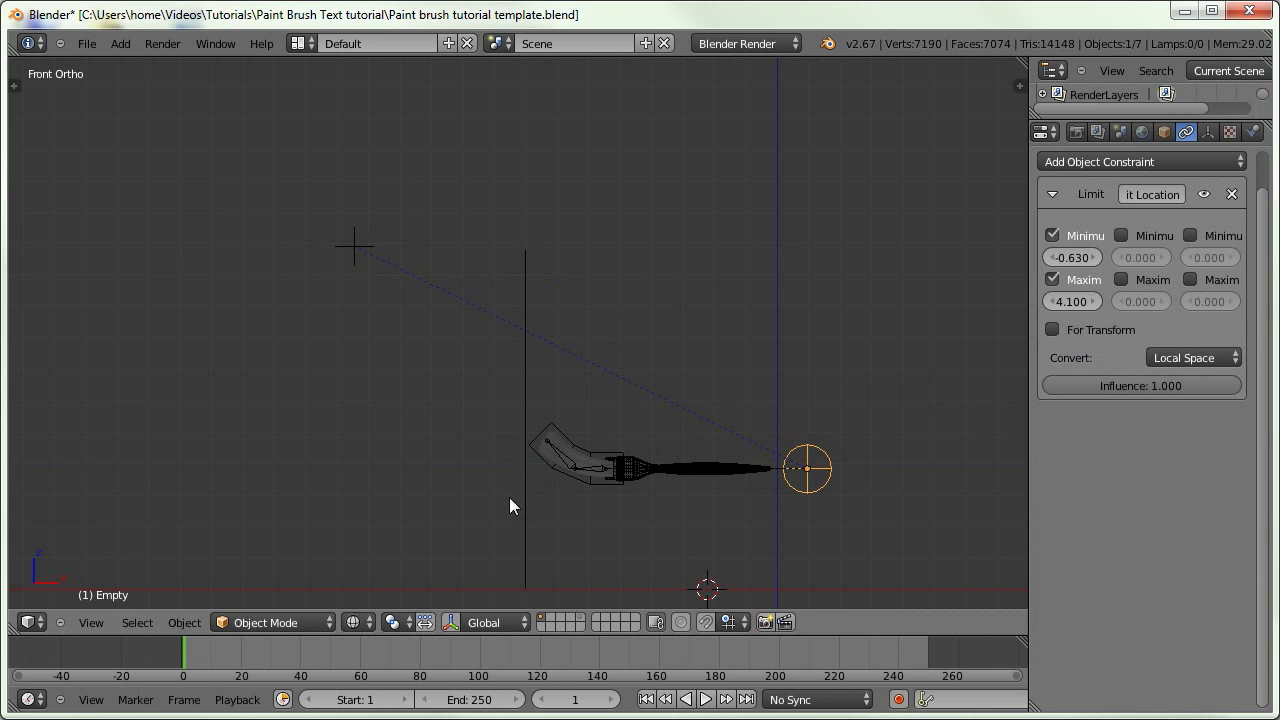
On the Tip empty's second Transformation constraint, set the source X maximum to 5 and the minimum to -7.2
right_click(364, 248)
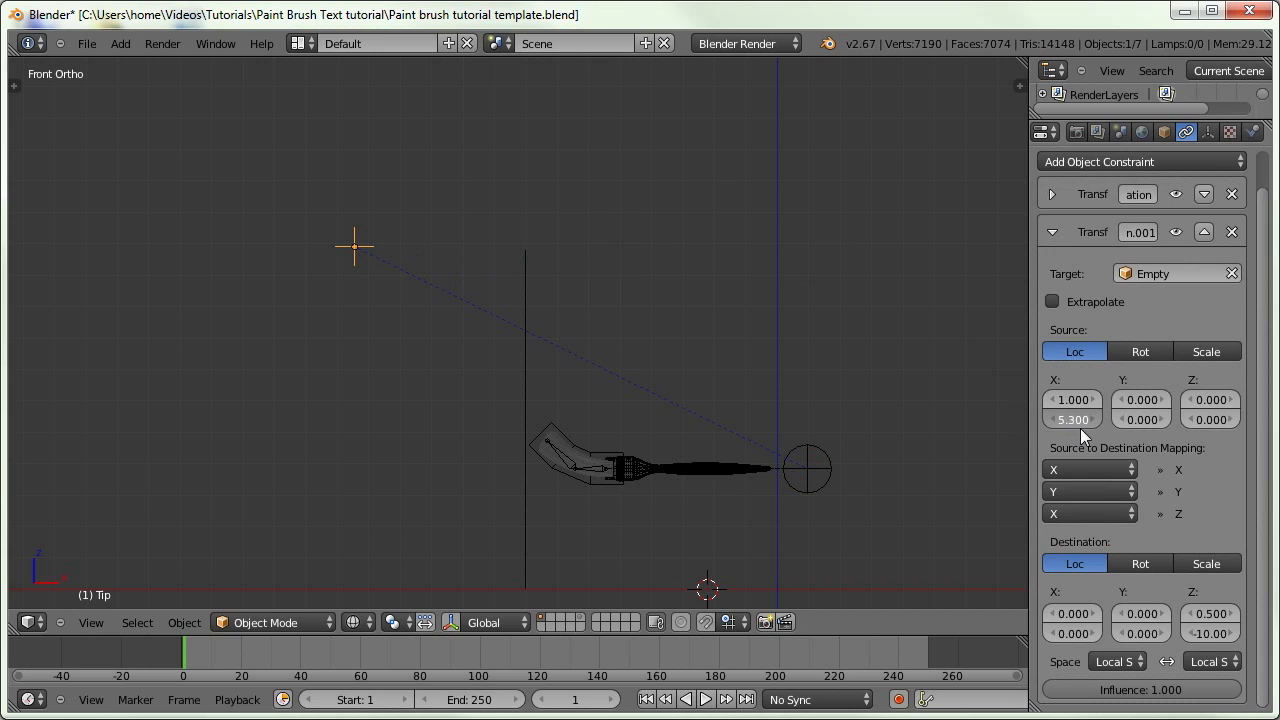
key("BackSpace")
key("Return")
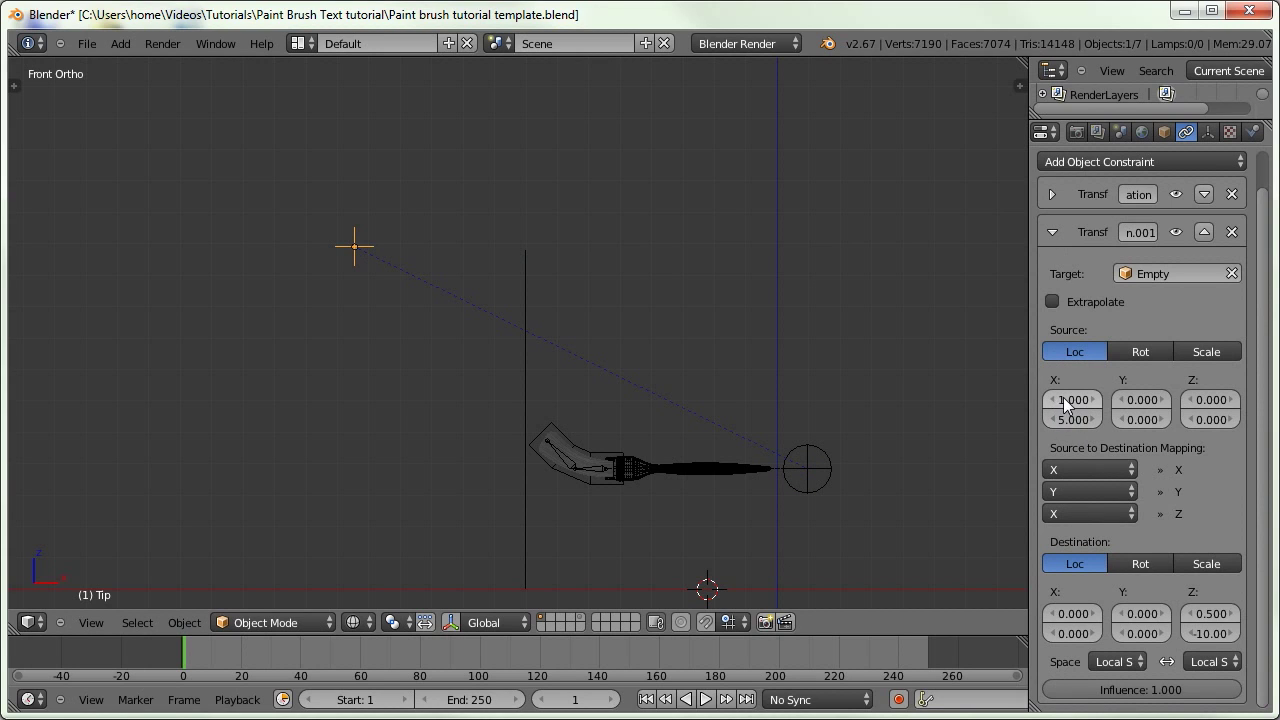
left_click(1073, 404)
type("-3.1")
key("Return")
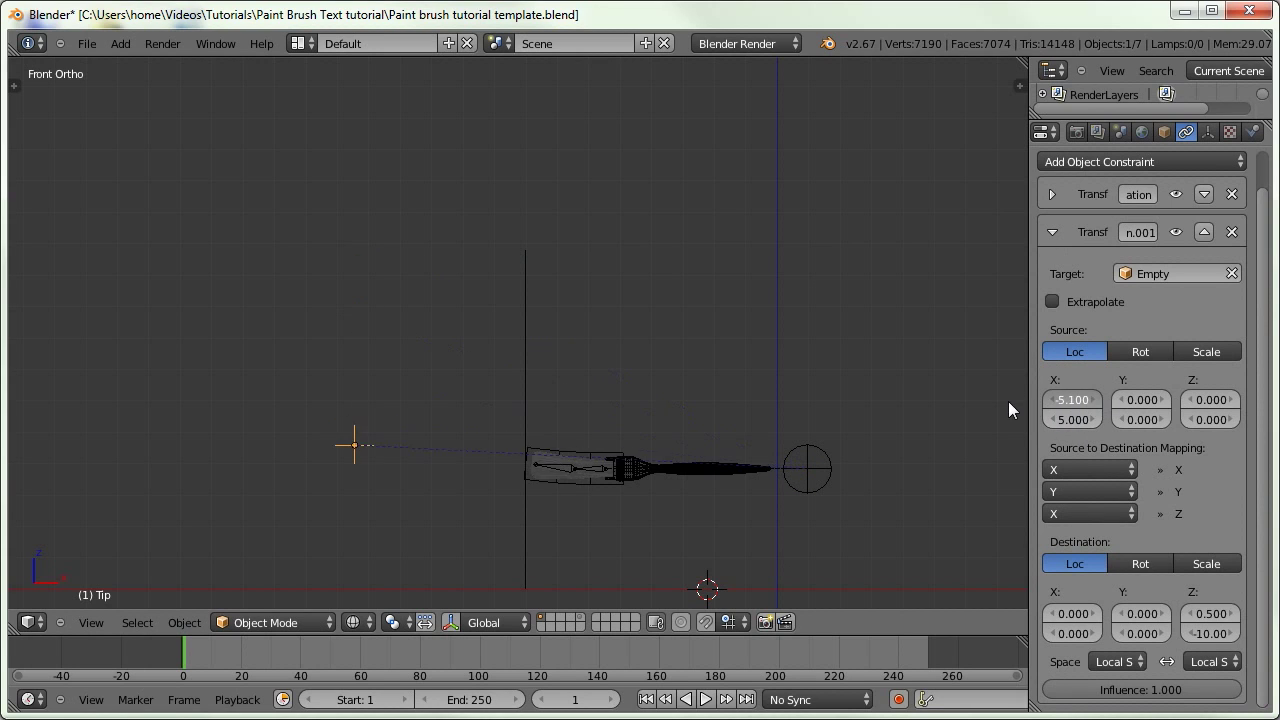
left_click_drag(1043, 410, 994, 415)
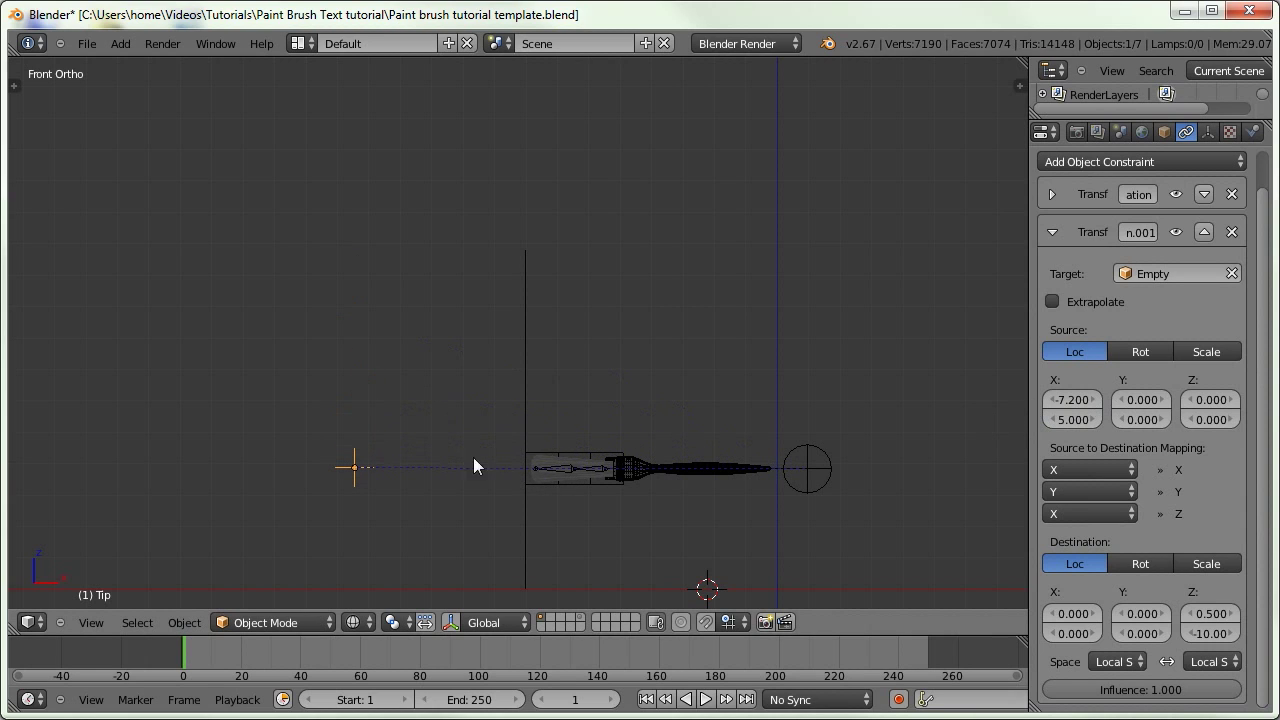
Push the sphere empty along X toward the wall to test the bristle bend with the adjusted source range
right_click(825, 456)
key("n")
key("n")
key("n")
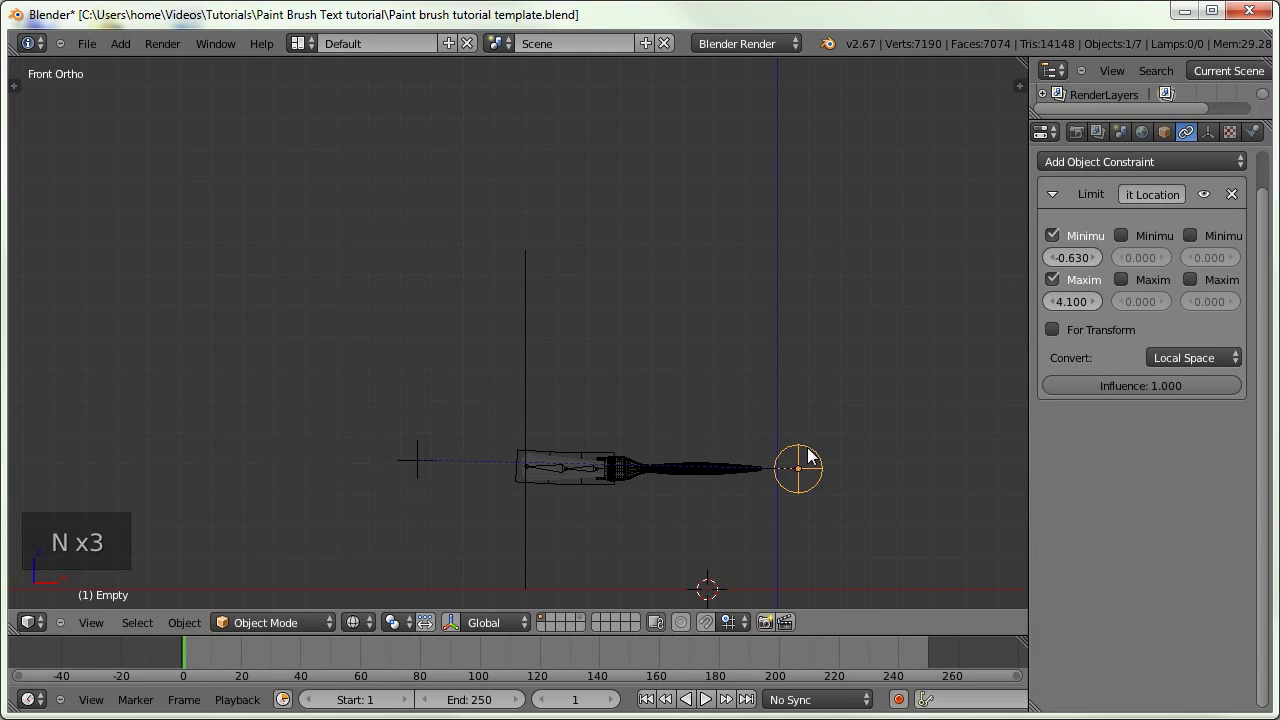
key("g")
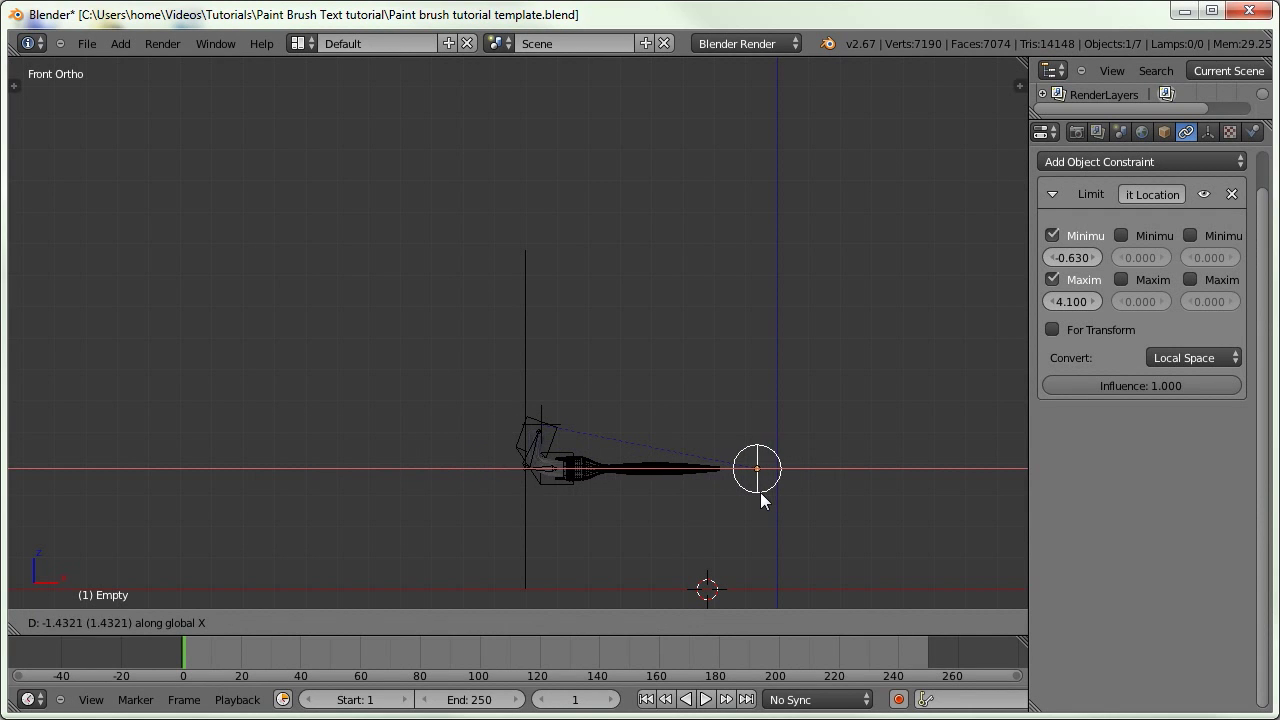
left_click(756, 490)
Set the Tip empty's second Transformation constraint to a source X minimum of -5.2 and a destination Z minimum of 8.5
right_click(561, 374)
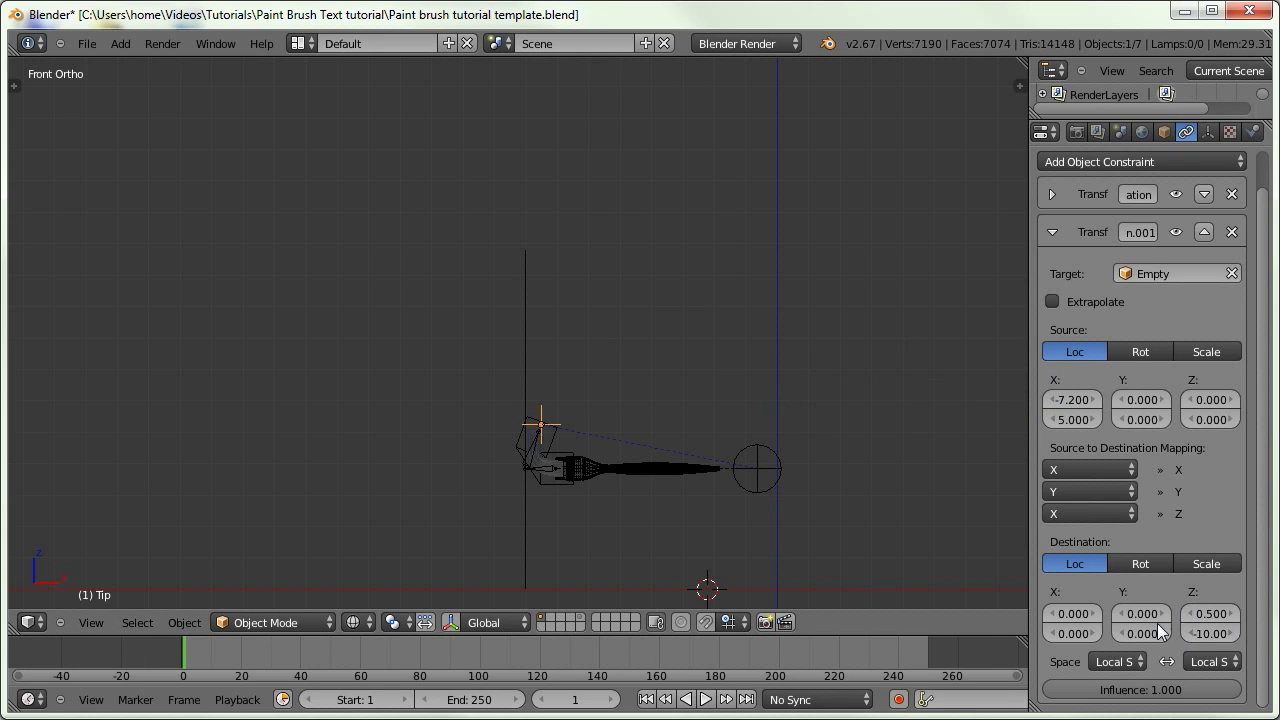
left_click_drag(1068, 403, 1093, 411)
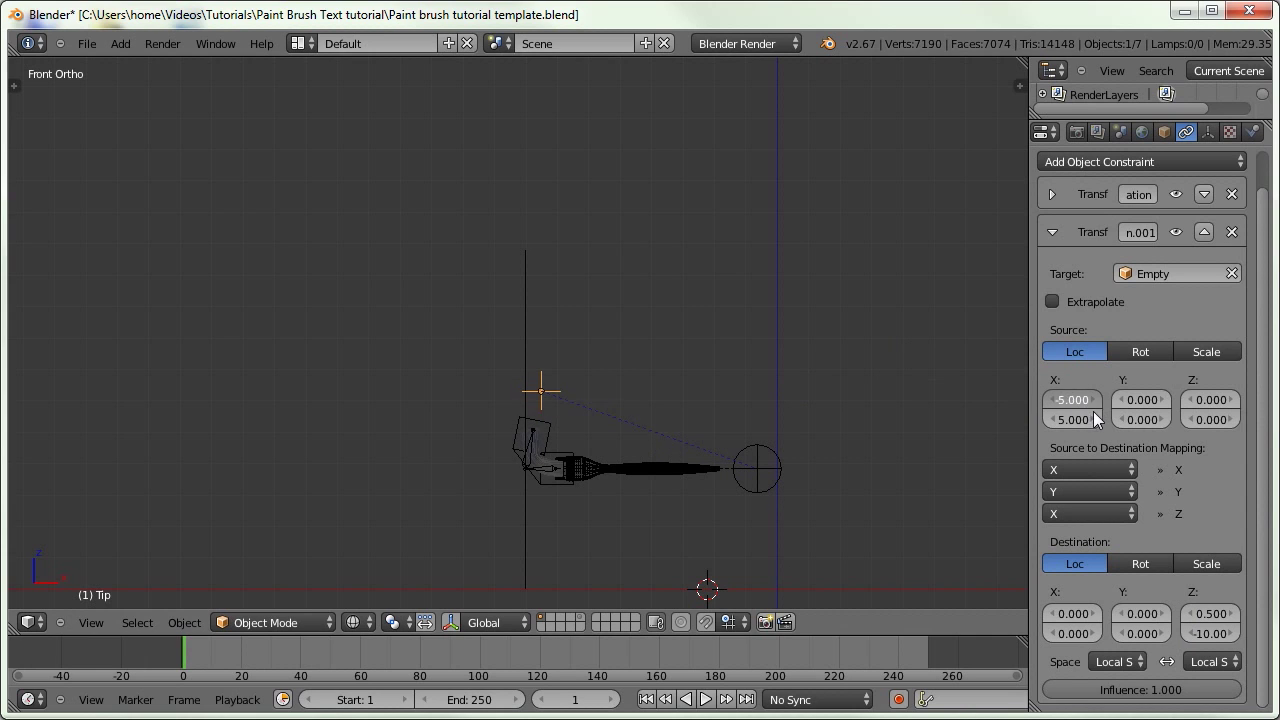
left_click_drag(1202, 614, 1180, 597)
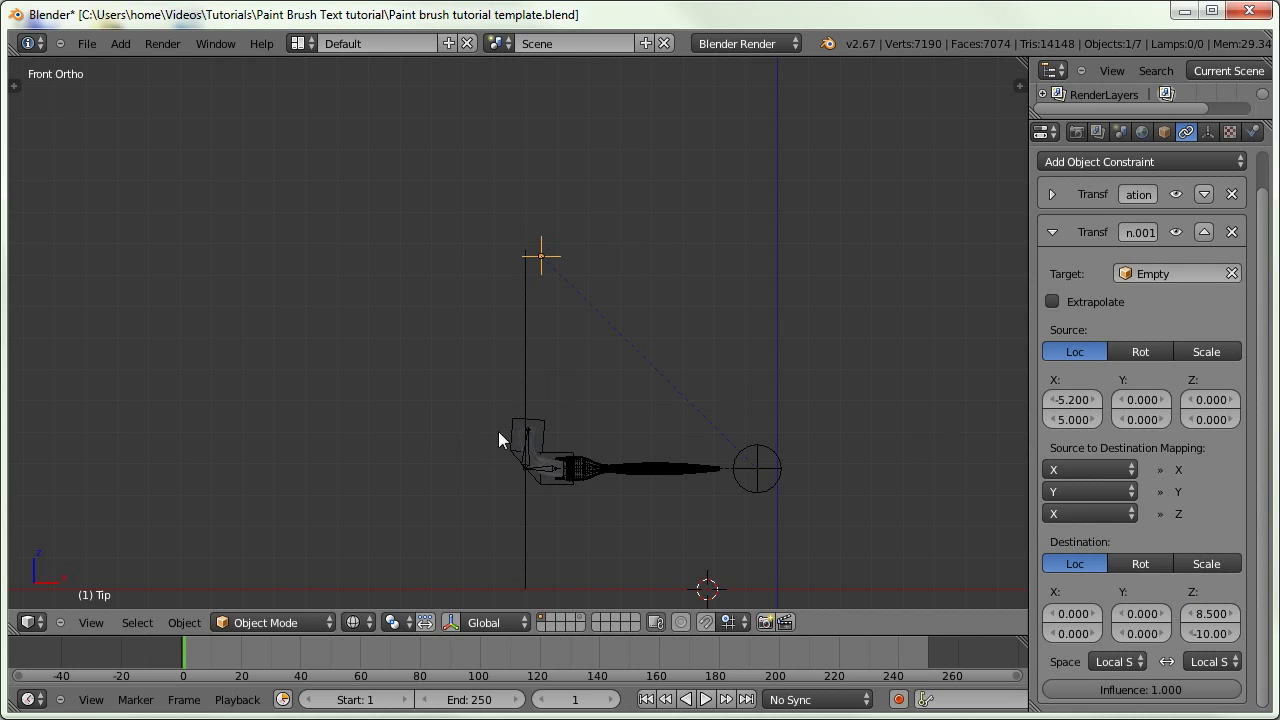
In the Tip empty's first Transformation constraint, set the destination X minimum to 2.15 and reduce the source X maximum
scroll(487, 496, "up", 2)
middle_click_drag(487, 496, 409, 479, "shift")
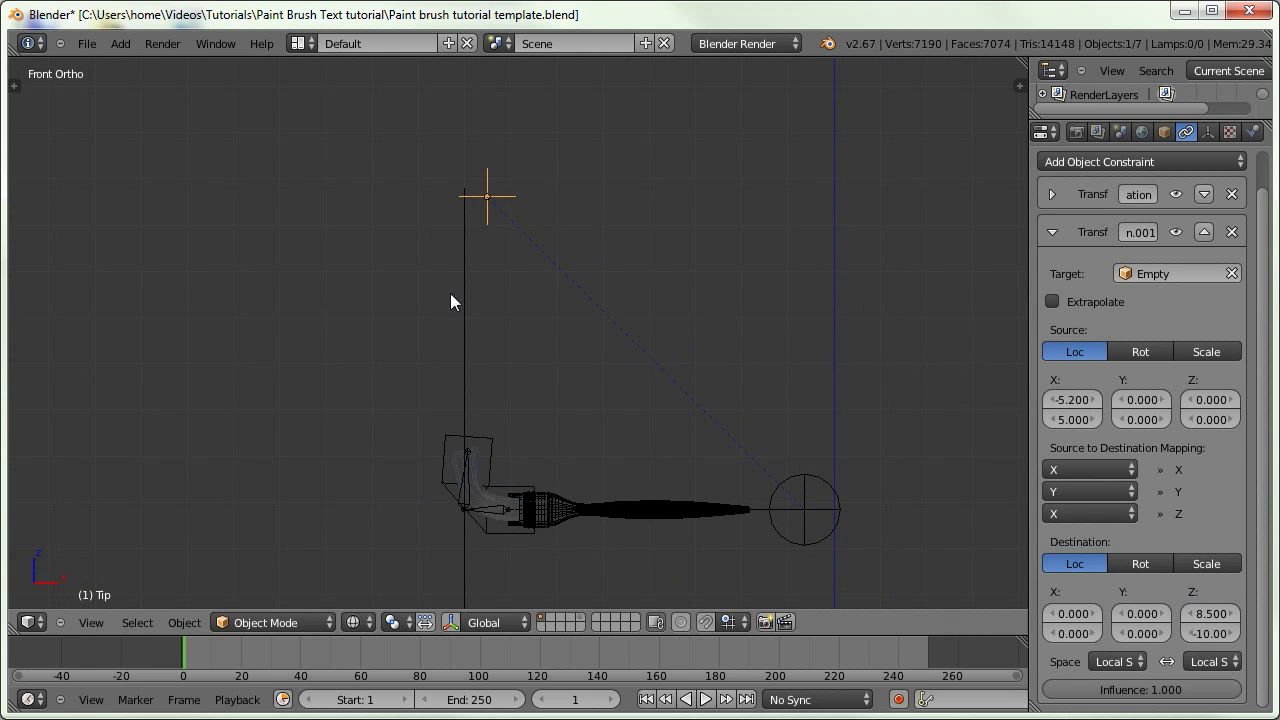
left_click(1052, 231)
left_click(1051, 195)
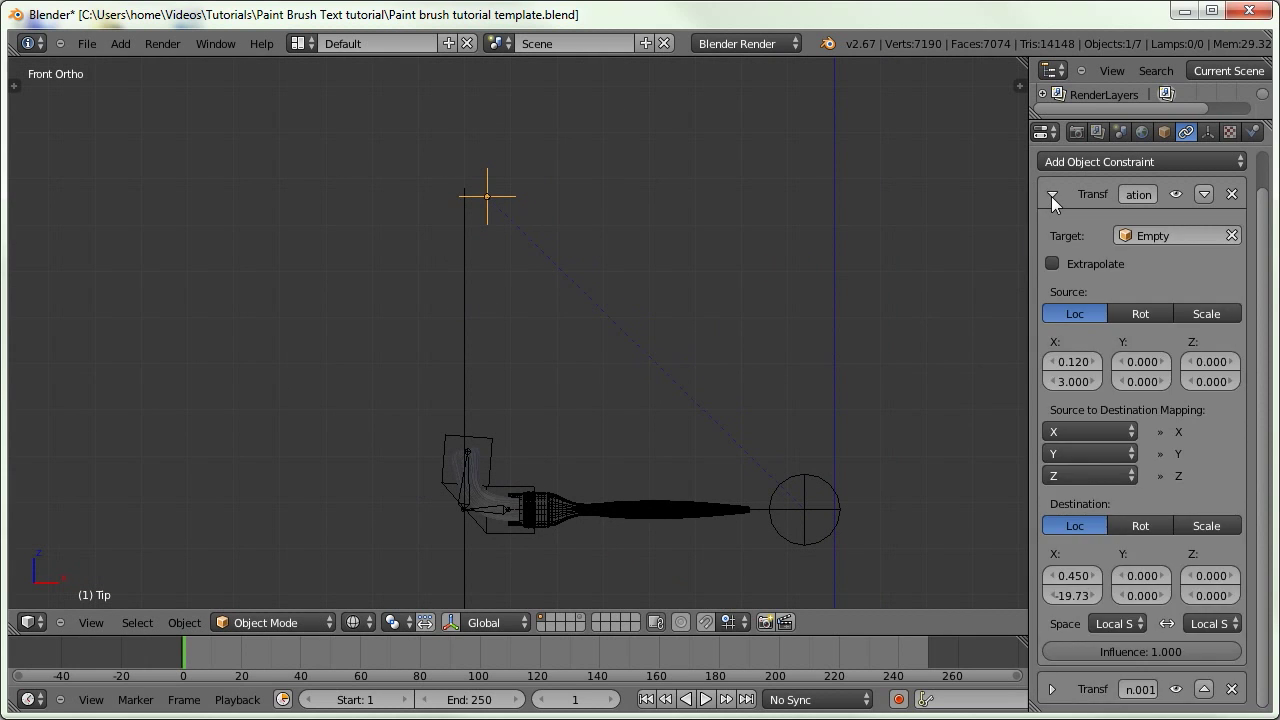
left_click_drag(1074, 586, 1087, 592)
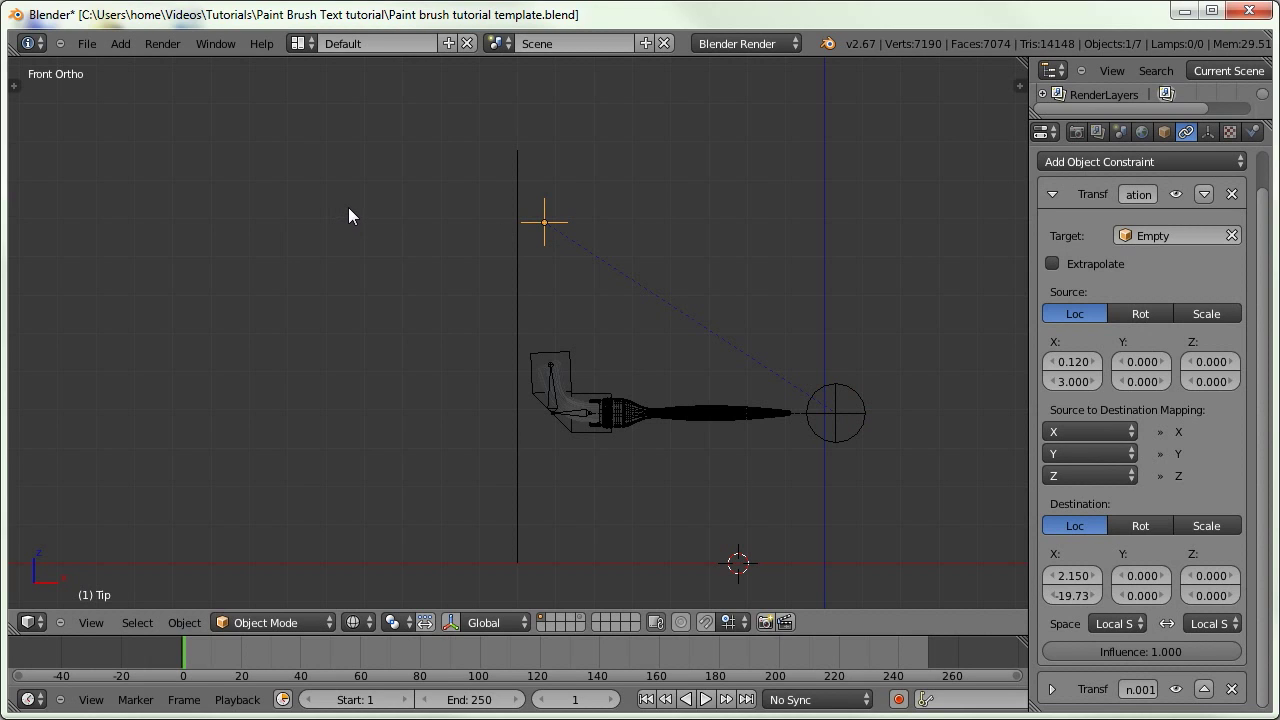
left_click_drag(1070, 381, 744, 397)
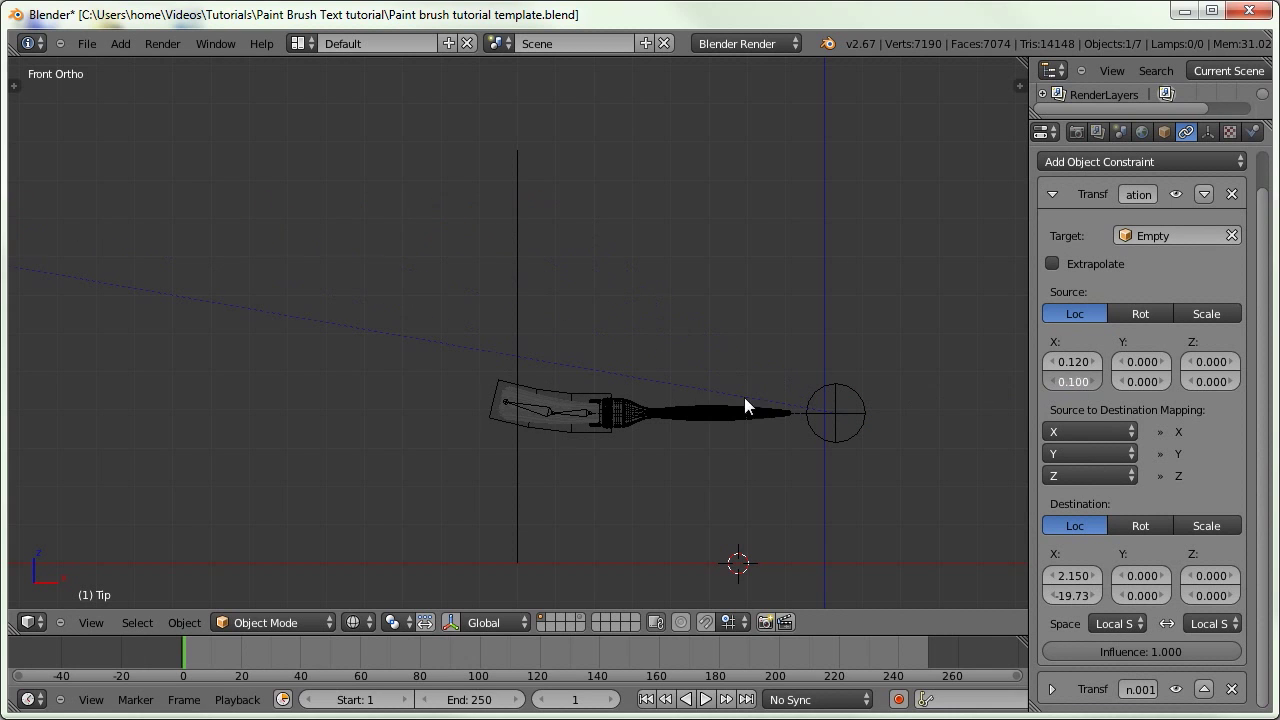
left_click_drag(1073, 381, 1140, 383)
Move the sphere empty to test the bristles with the first constraint's new limits
right_click(872, 372)
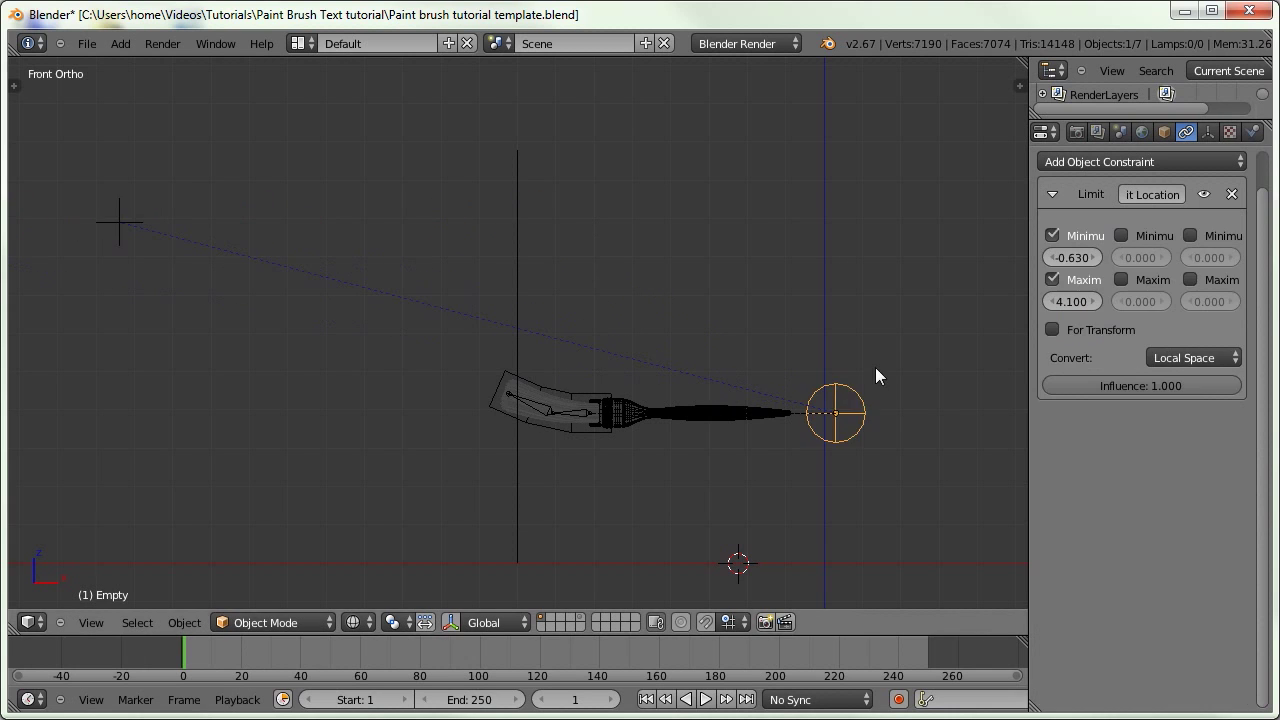
key("g")
left_click(871, 338)
Set the Tip empty's second Transformation constraint to a source X minimum of -5.25 and a source X maximum of 12
scroll(87, 240, "down", 3)
right_click(253, 290)
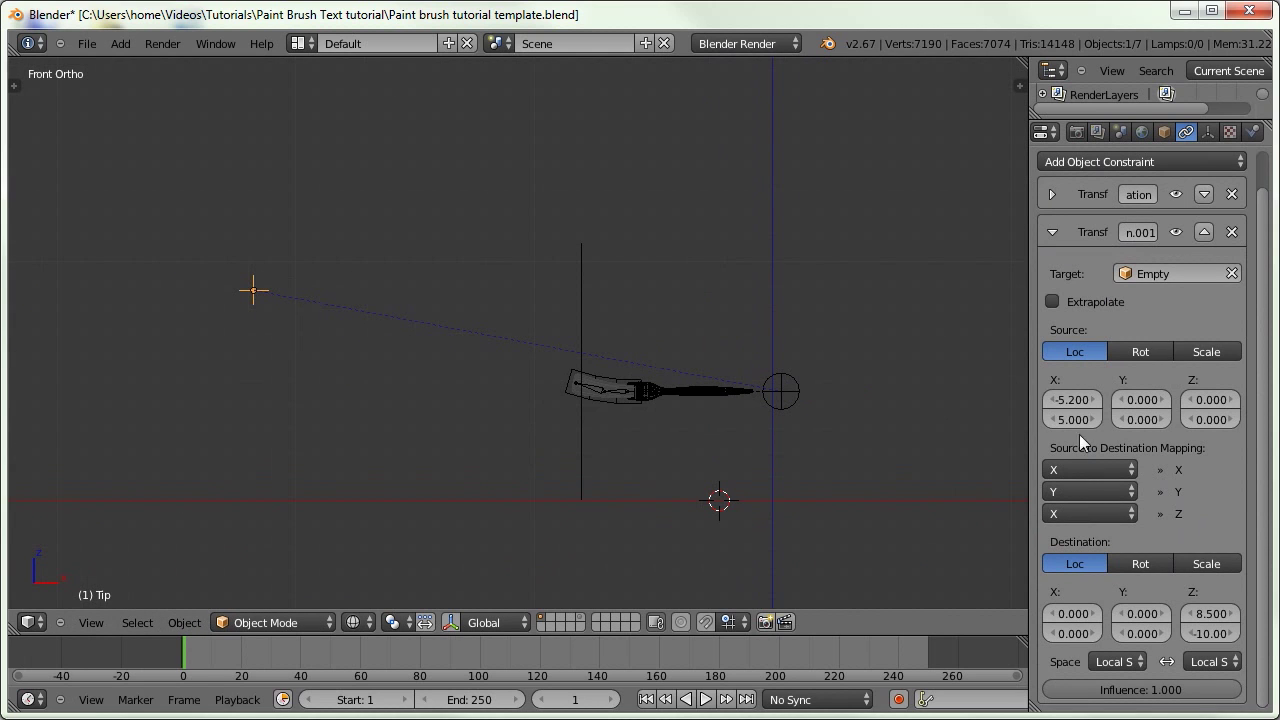
left_click_drag(1079, 399, 1110, 419)
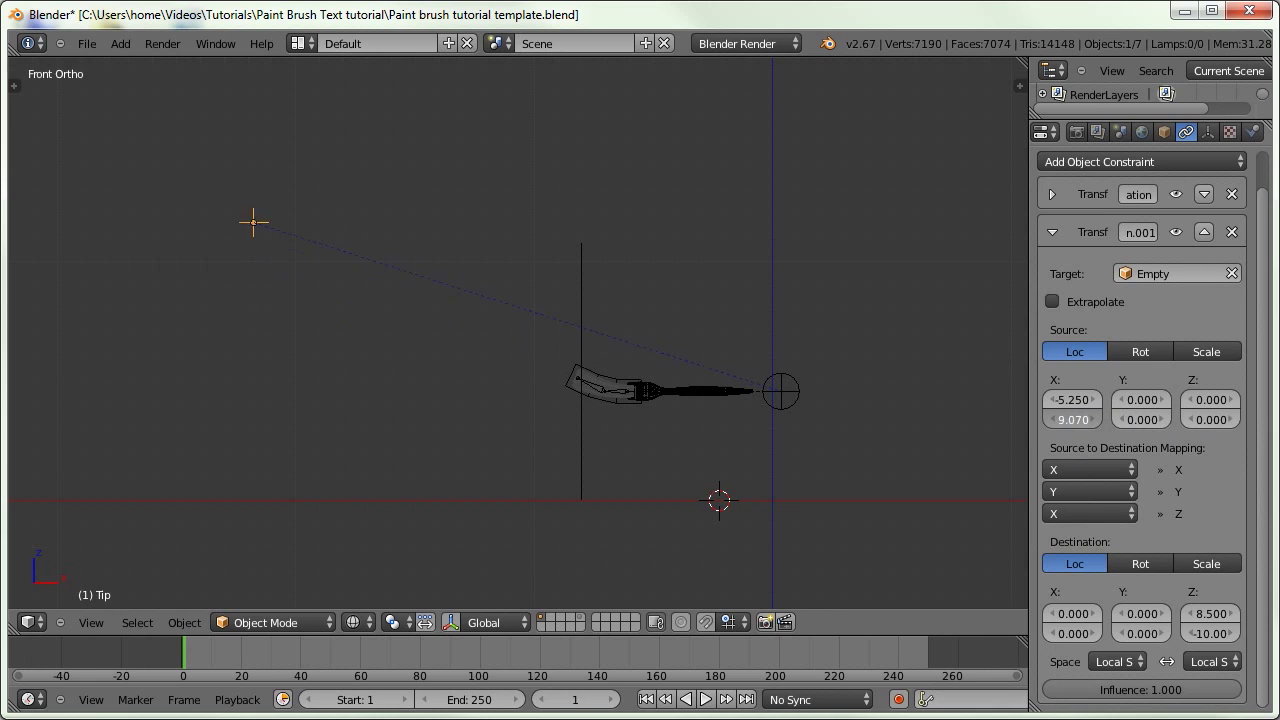
Move the sphere empty along X and then freely near the wall to test the bristle bend with the second constraint's new range
right_click(782, 390)
key("g")
key("x")
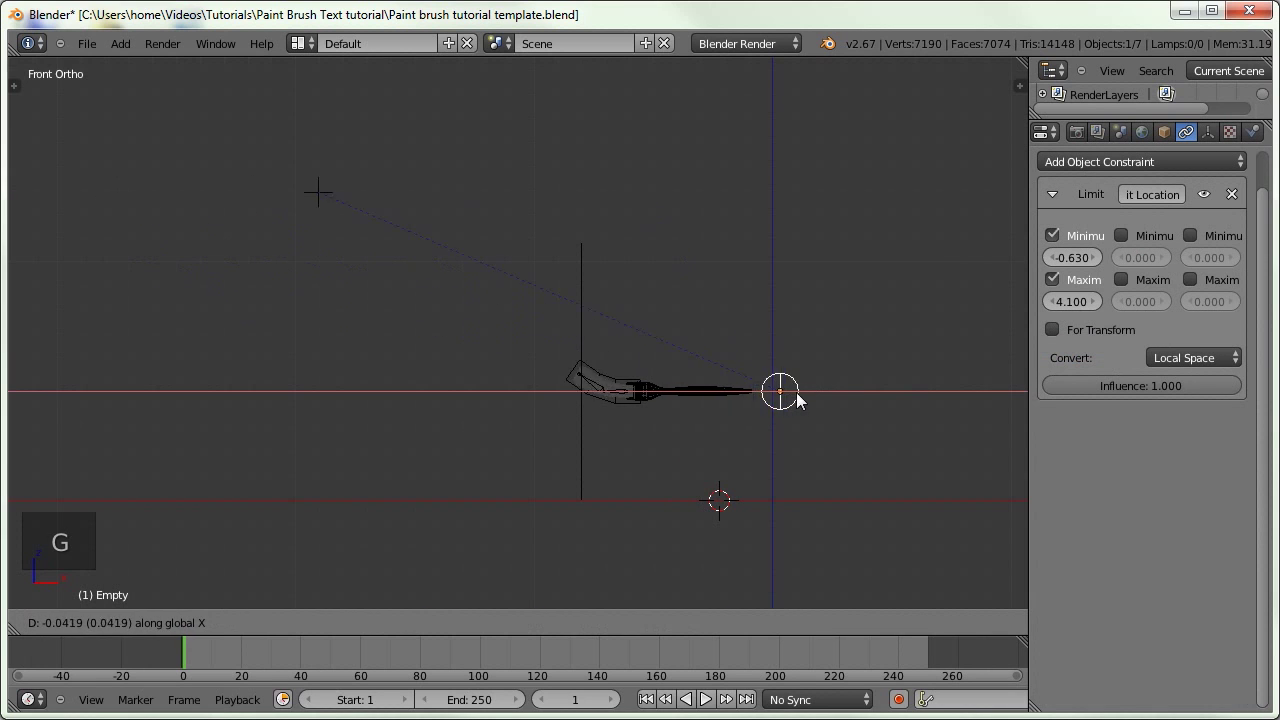
key("g")
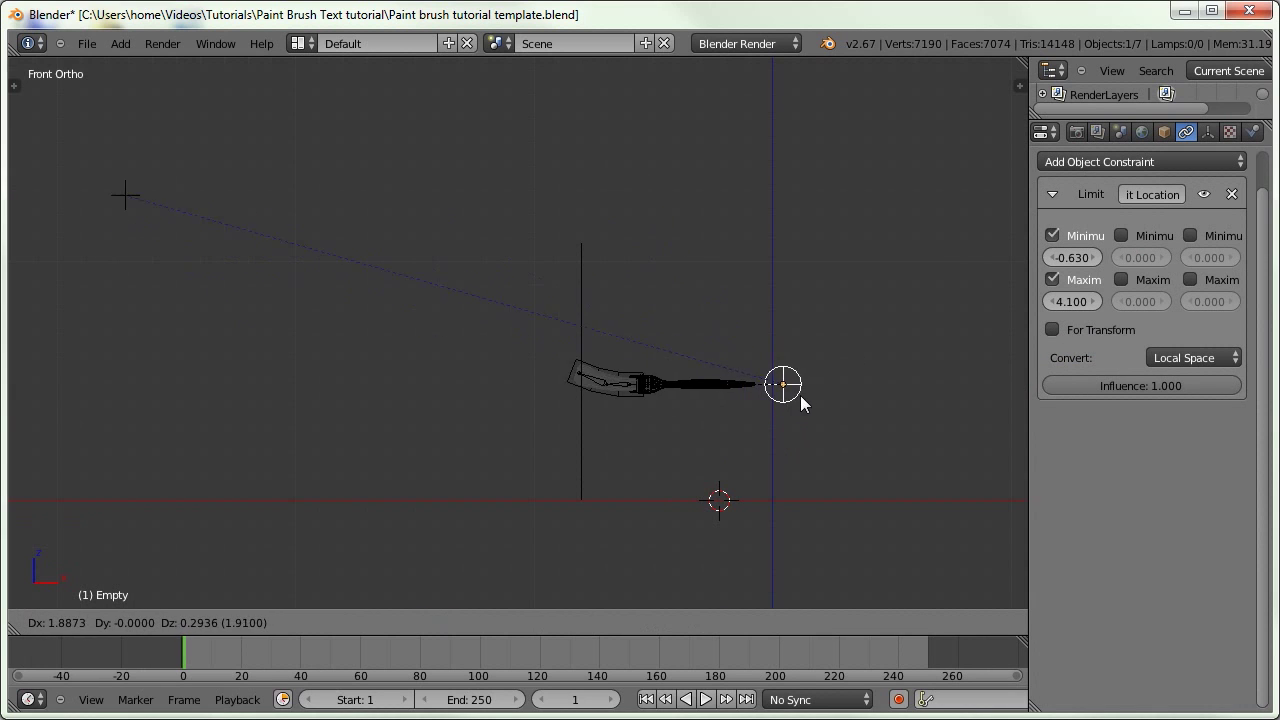
left_click(786, 399)
Set the source X minimum of the Tip empty's first Transformation constraint to -0.15
right_click(571, 194)
scroll(1054, 300, "down", 1)
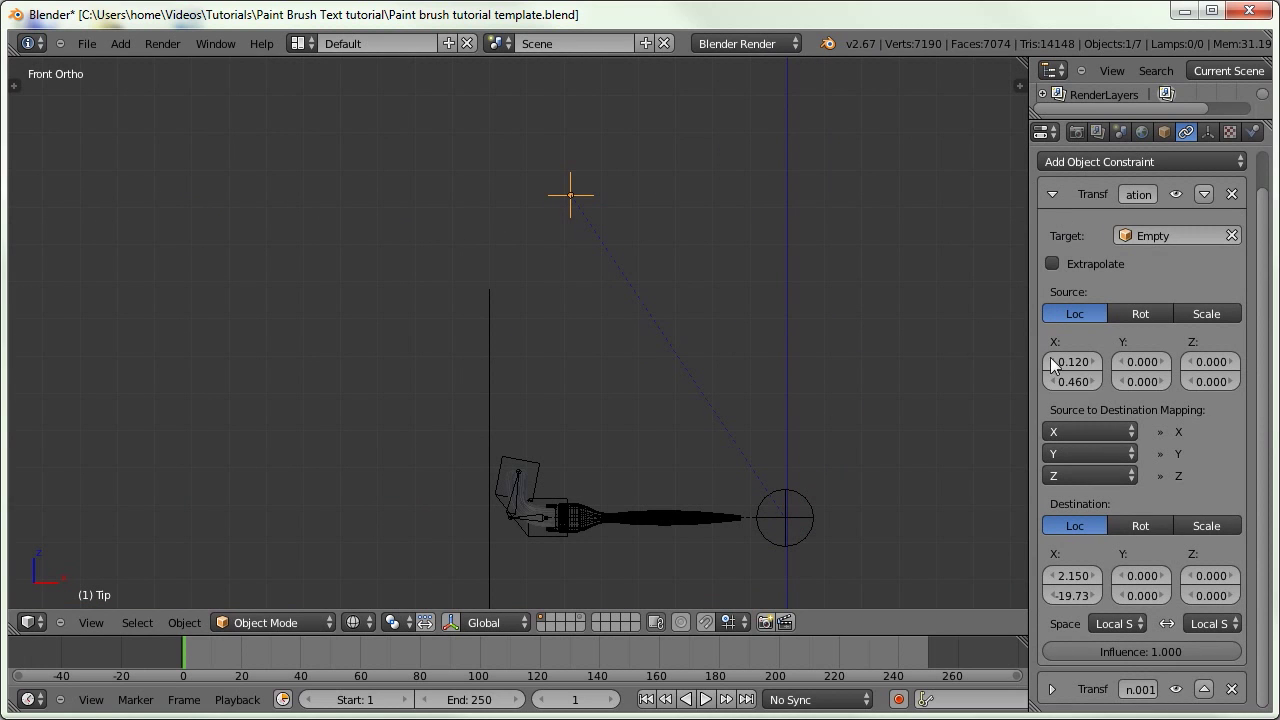
key("ctrl+z")
Try moving the sphere empty around beside the wall to check how the bristles bend, then cancel the move
scroll(800, 440, "down", 2)
right_click(700, 457)
key("g")
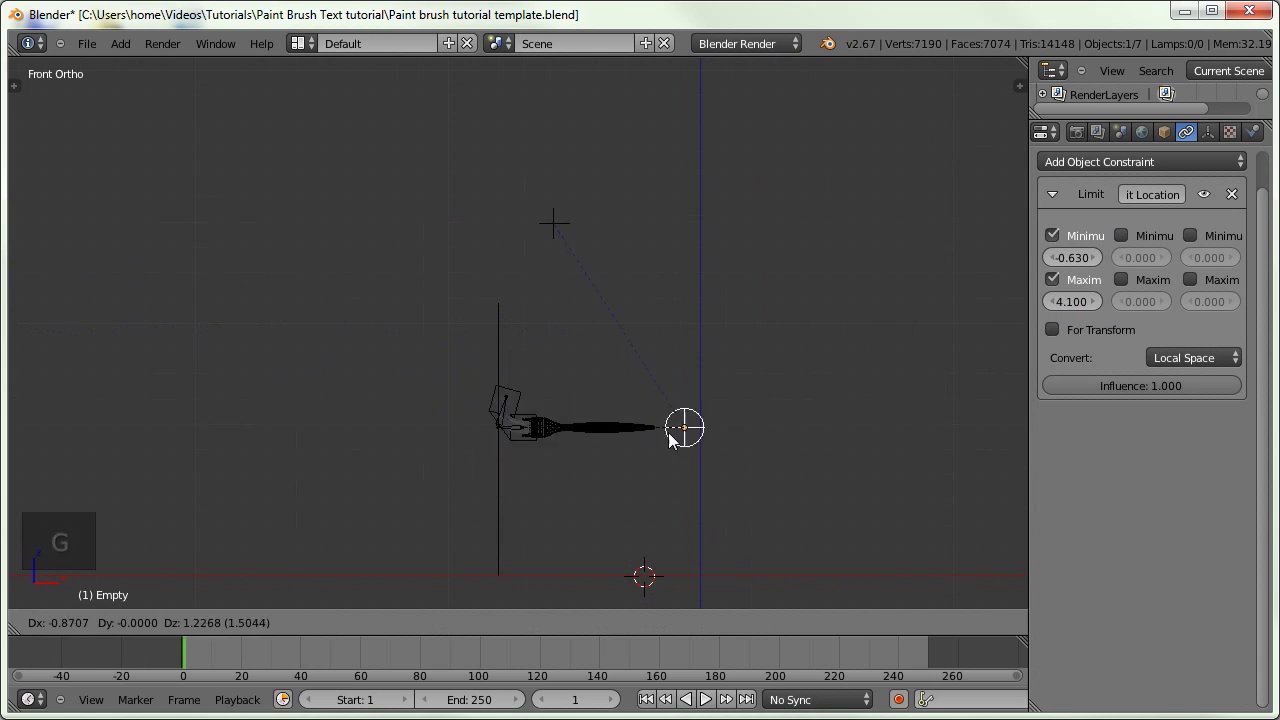
right_click(661, 505)
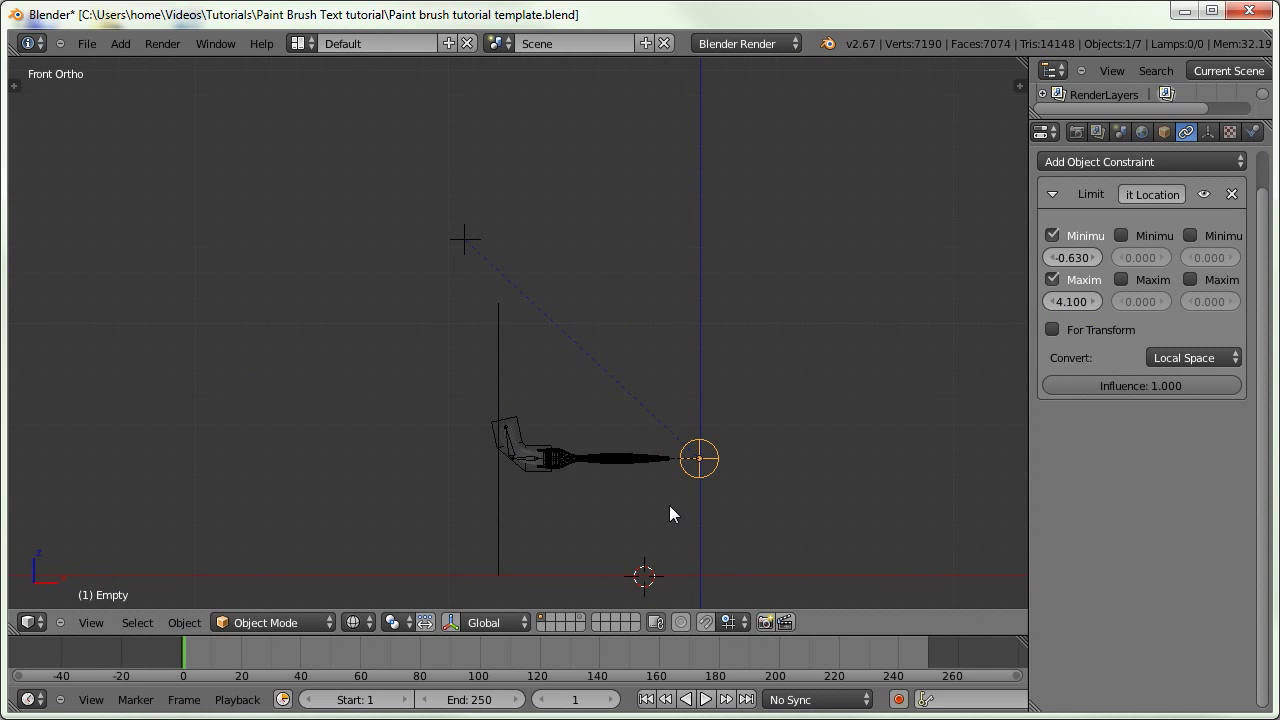
Examine the Tip empty's two Transformation constraints, switching the second one off and on to compare its effect on the bristles
right_click(464, 252)
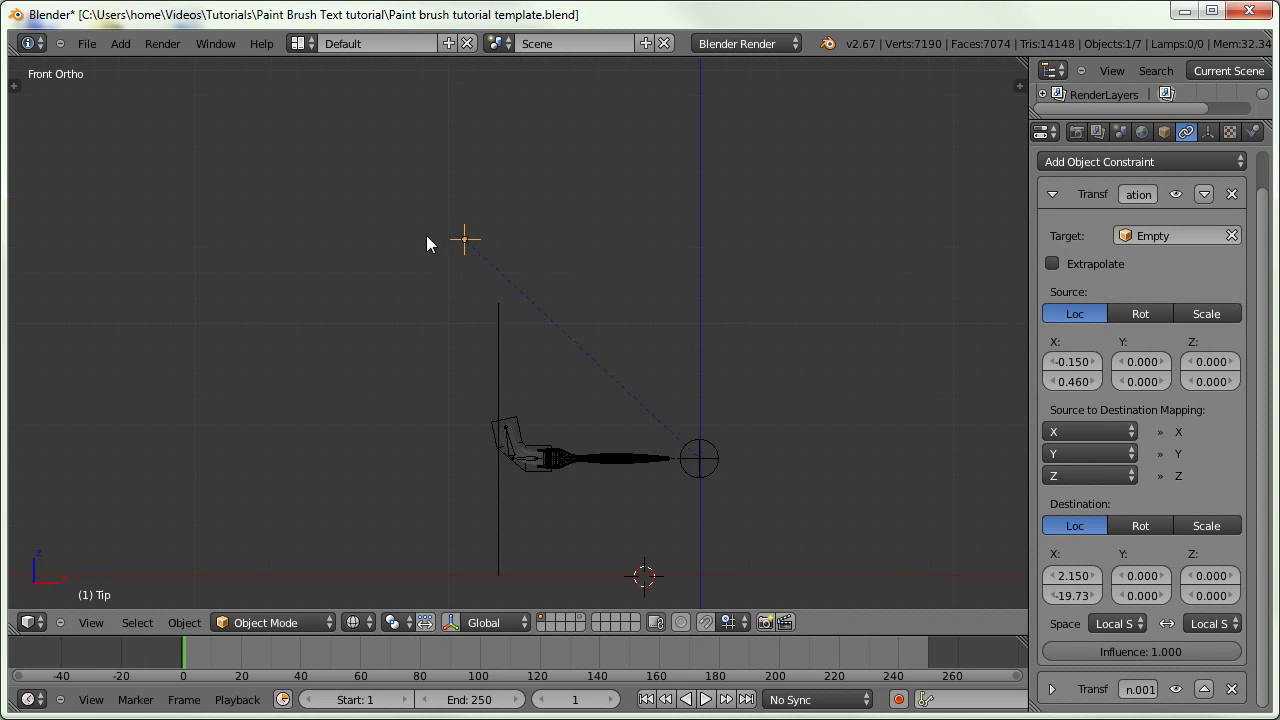
right_click(698, 458)
key("ctrl+z")
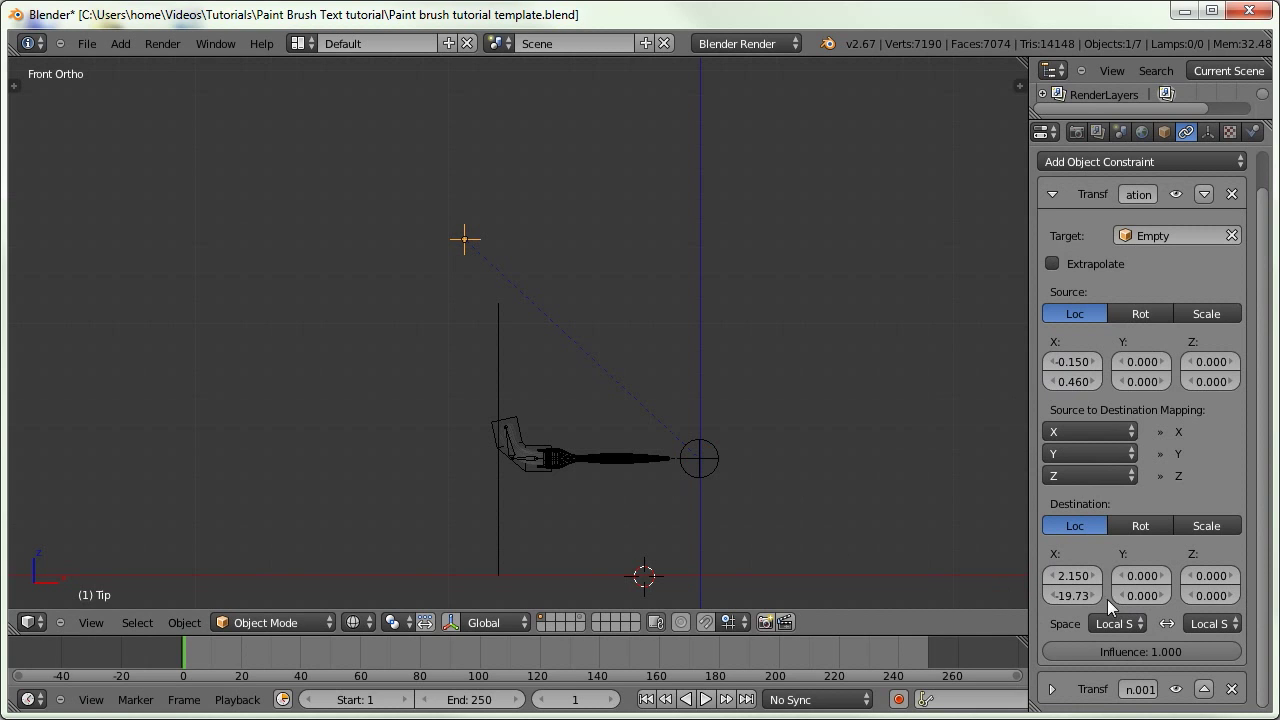
left_click(1052, 194)
left_click(1051, 233)
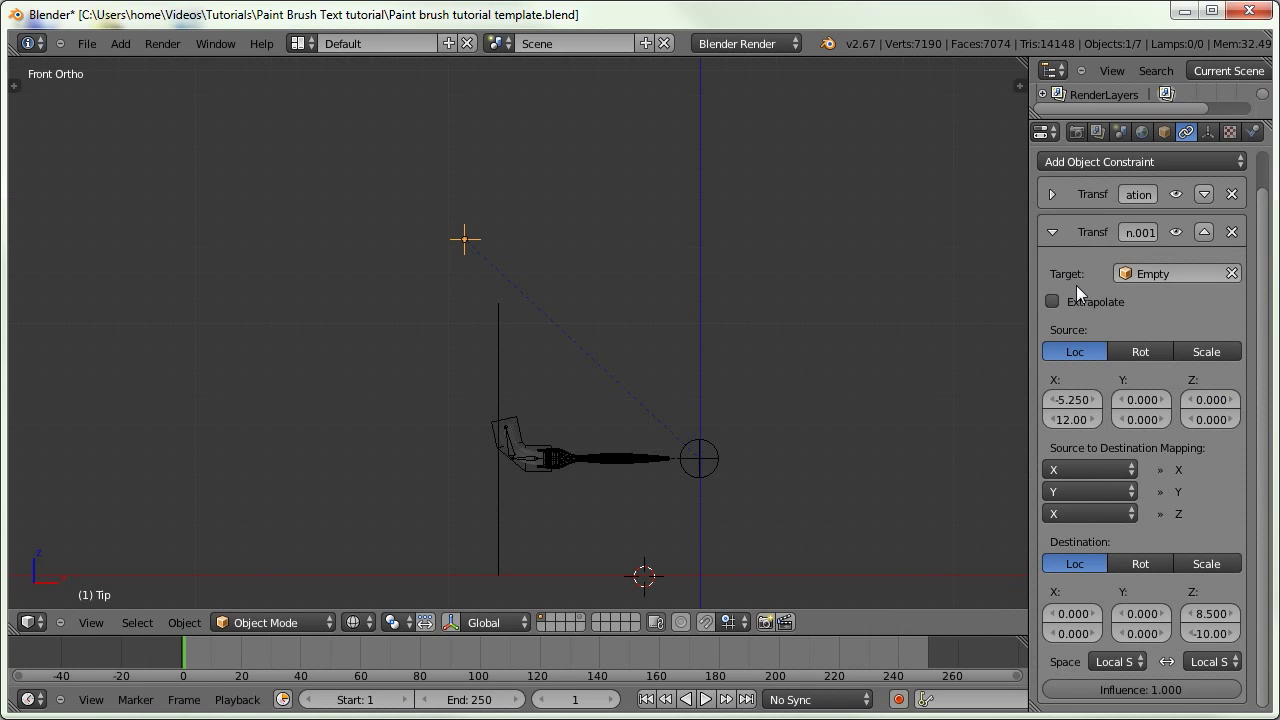
left_click(1056, 230)
left_click(1177, 231)
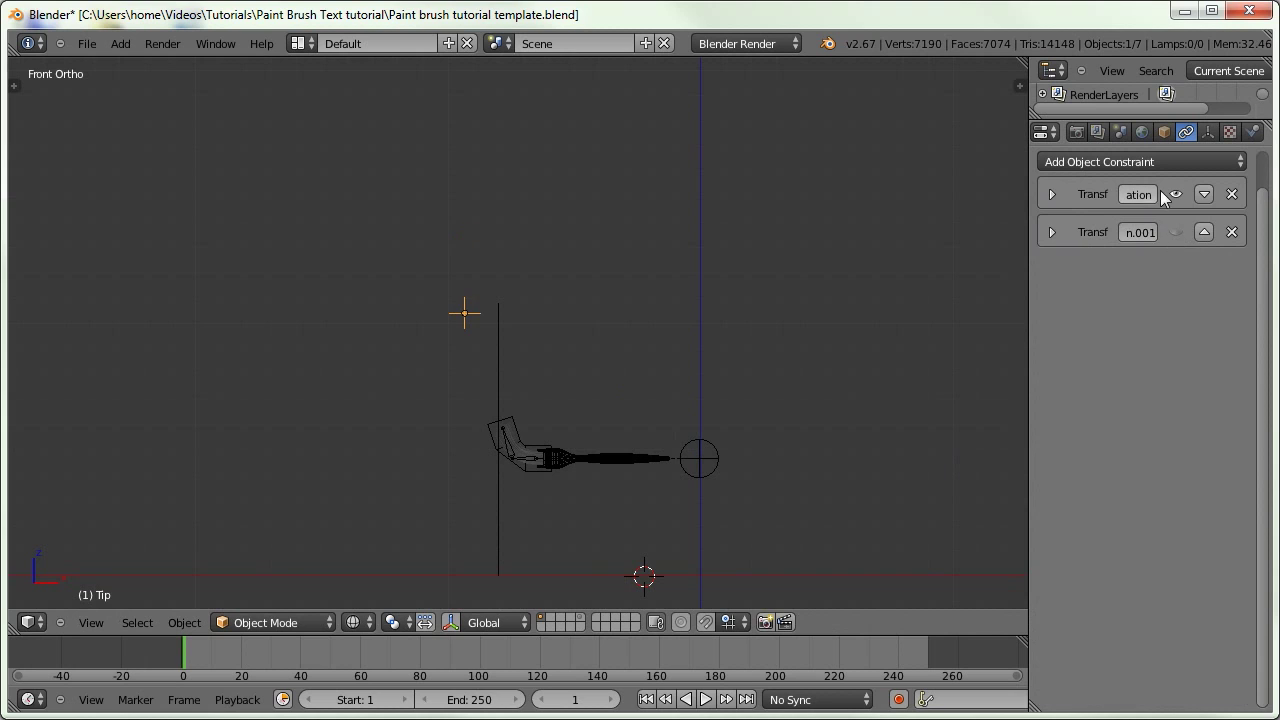
left_click(1052, 192)
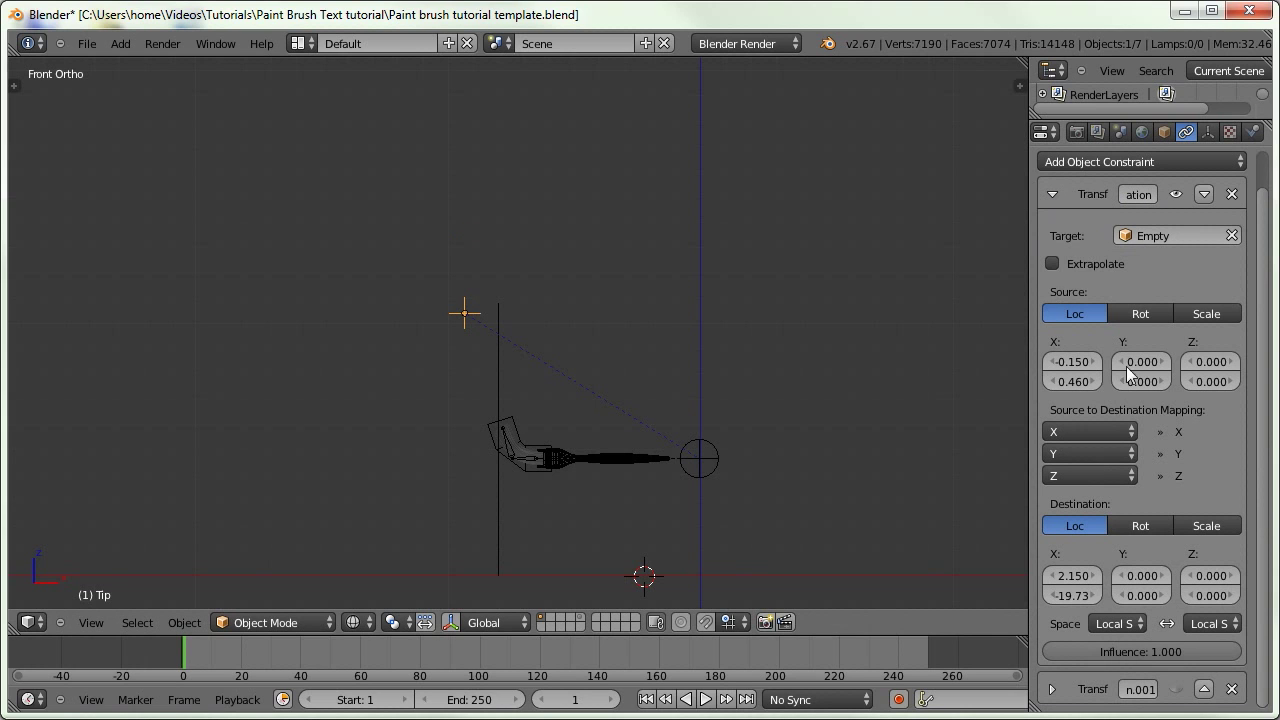
left_click(1053, 195)
left_click(1177, 232)
left_click(1052, 232)
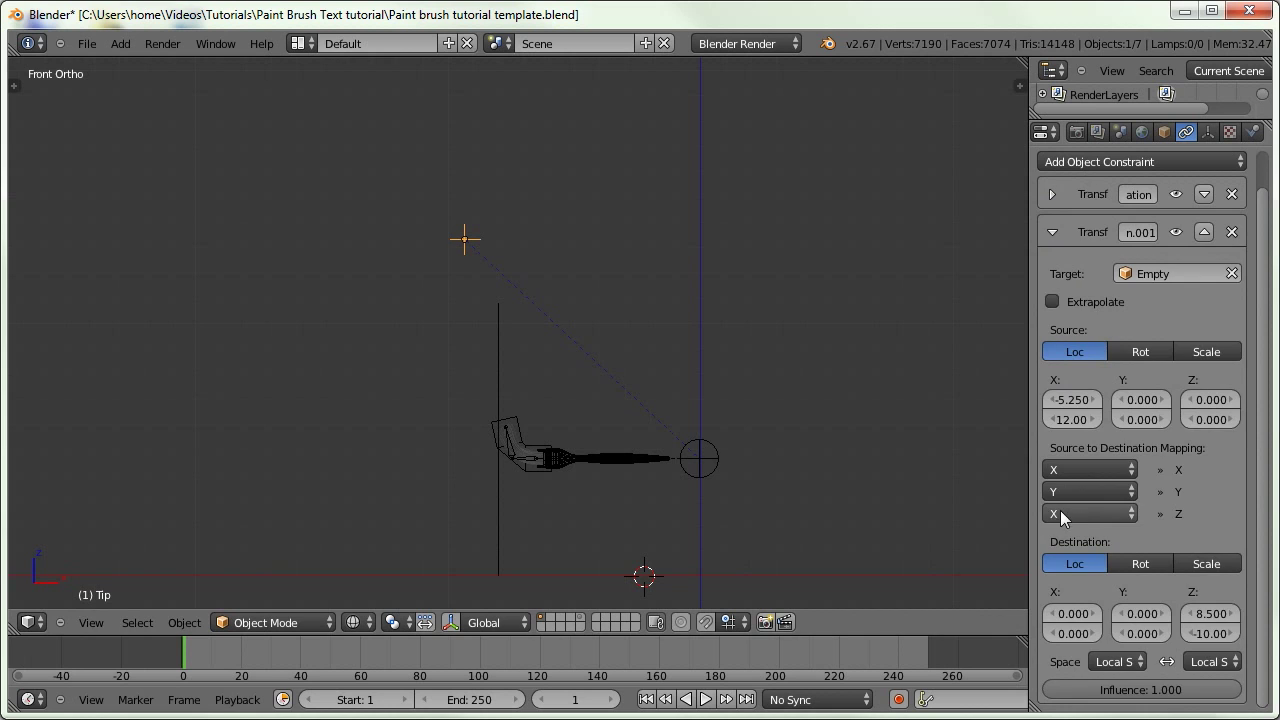
left_click(1052, 232)
Raise the sphere empty and bring the brush back against the wall to test the bristles higher up
middle_click_drag(656, 418, 613, 338, "shift")
right_click(651, 374)
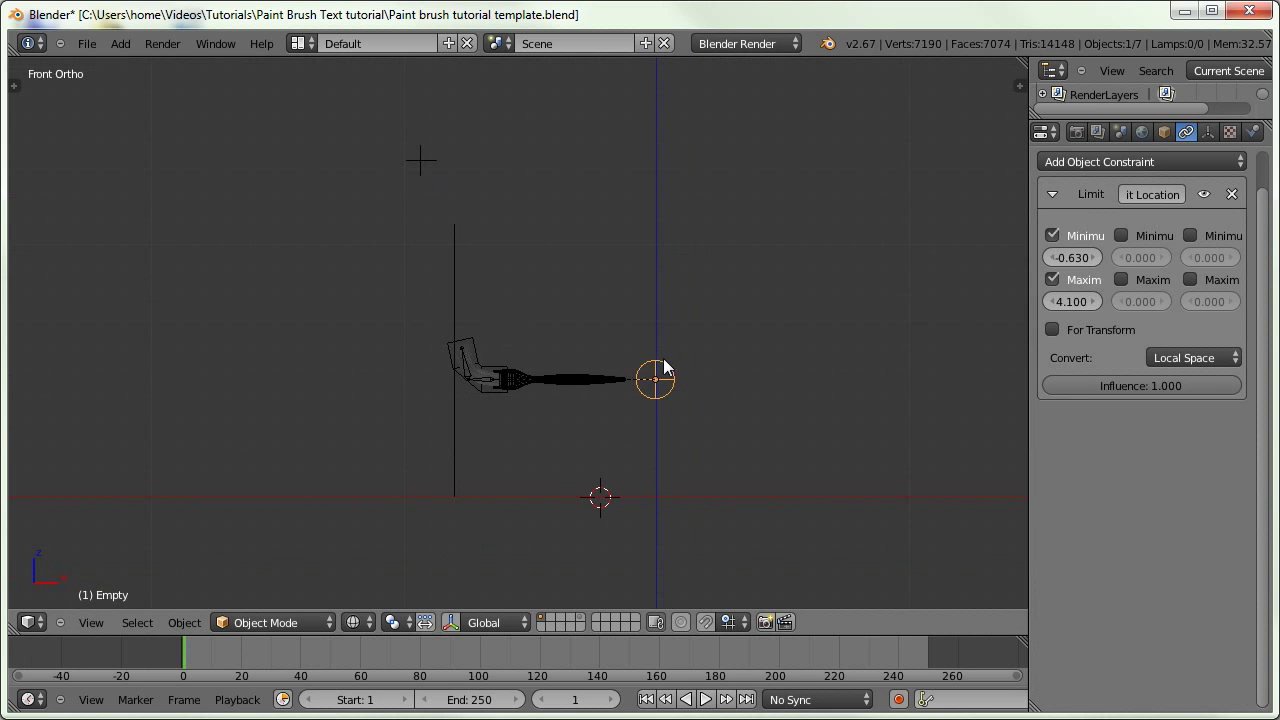
scroll(541, 414, "up", 3)
middle_click_drag(697, 388, 685, 366, "shift")
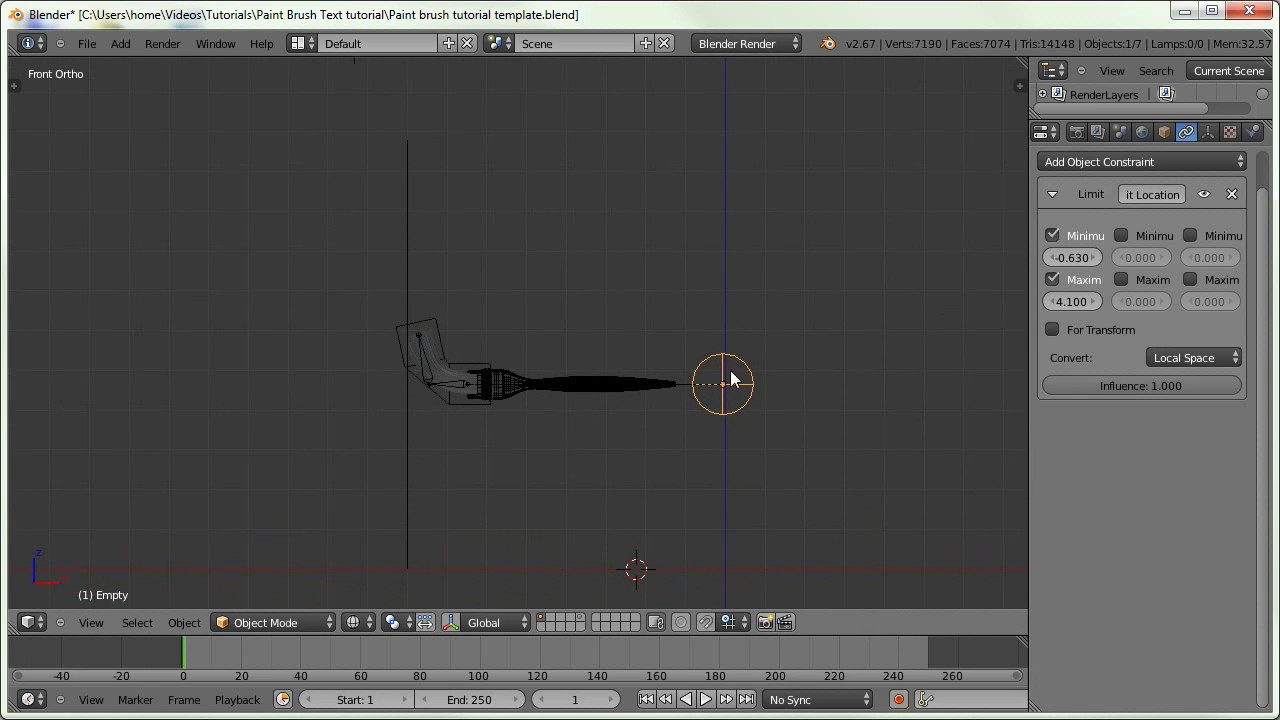
key("g")
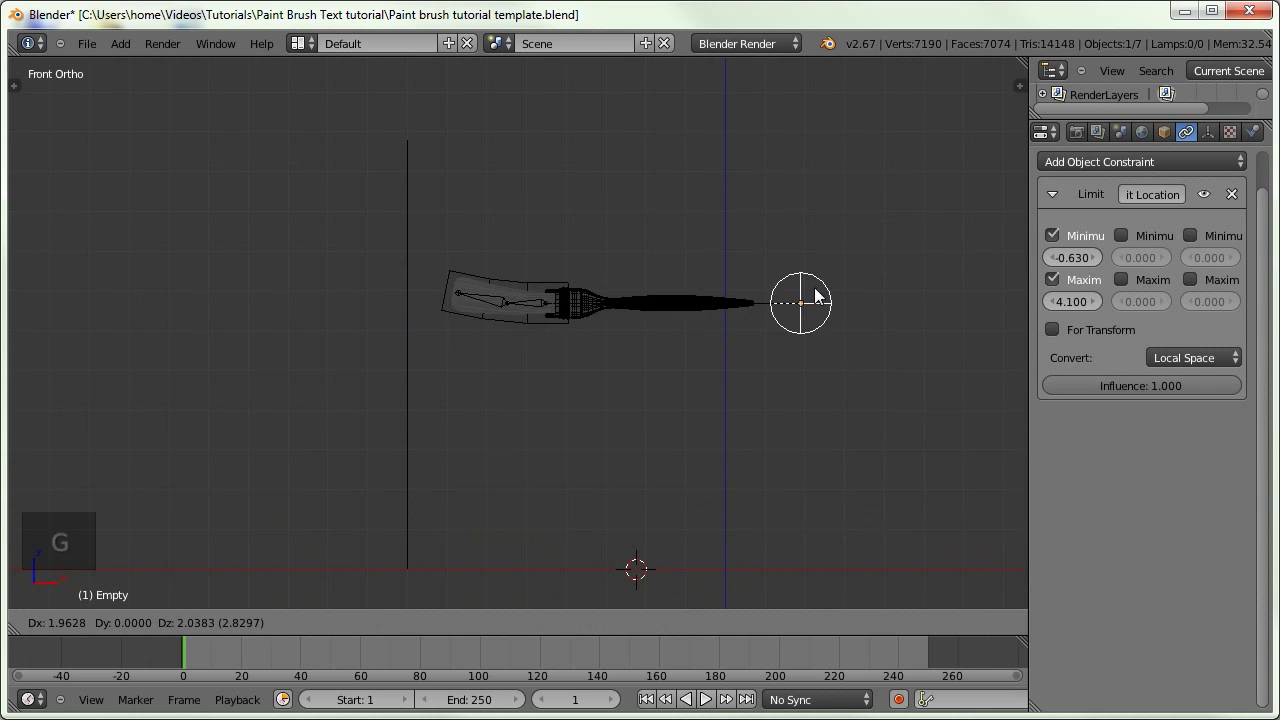
left_click(758, 277)
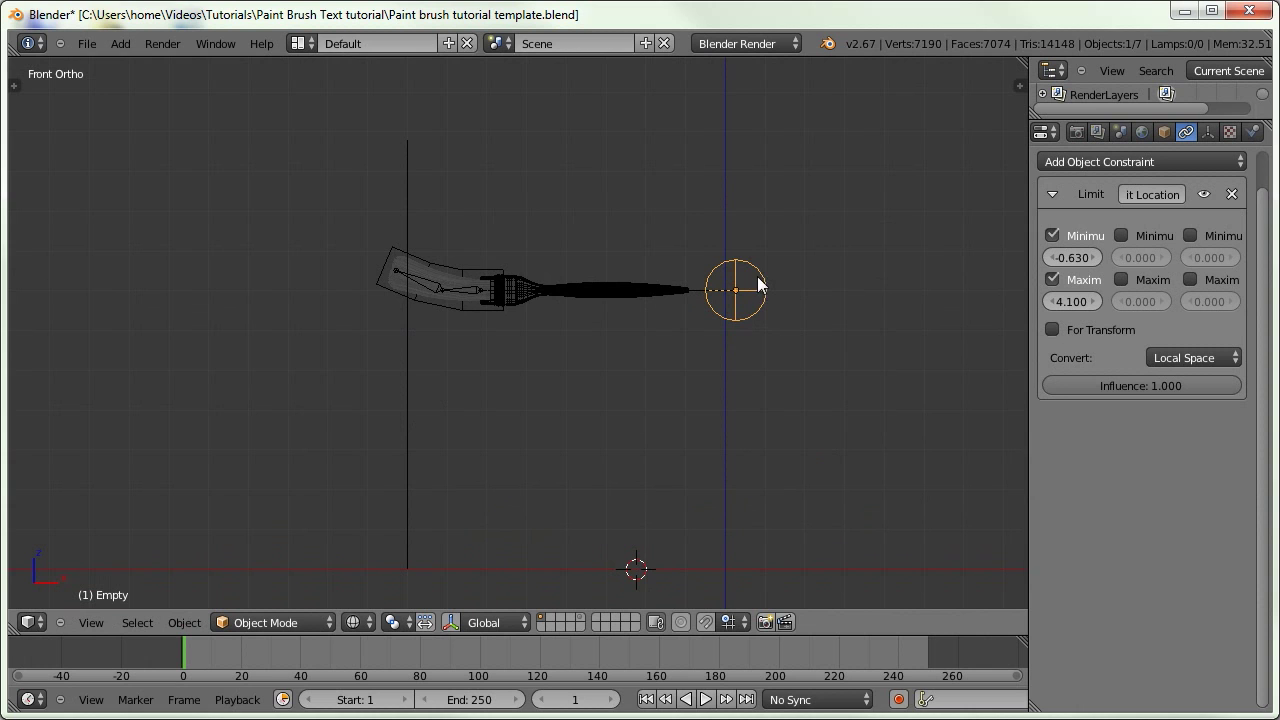
Readjust the source X minimum of the Tip empty's first Transformation constraint and move the sphere empty so the brush clears the wall
mouse_move(505, 242)
middle_mouse_down("shift")
mouse_move(558, 323)
mouse_move(577, 421)
mouse_move(551, 274)
mouse_move(522, 308)
middle_mouse_up("shift")
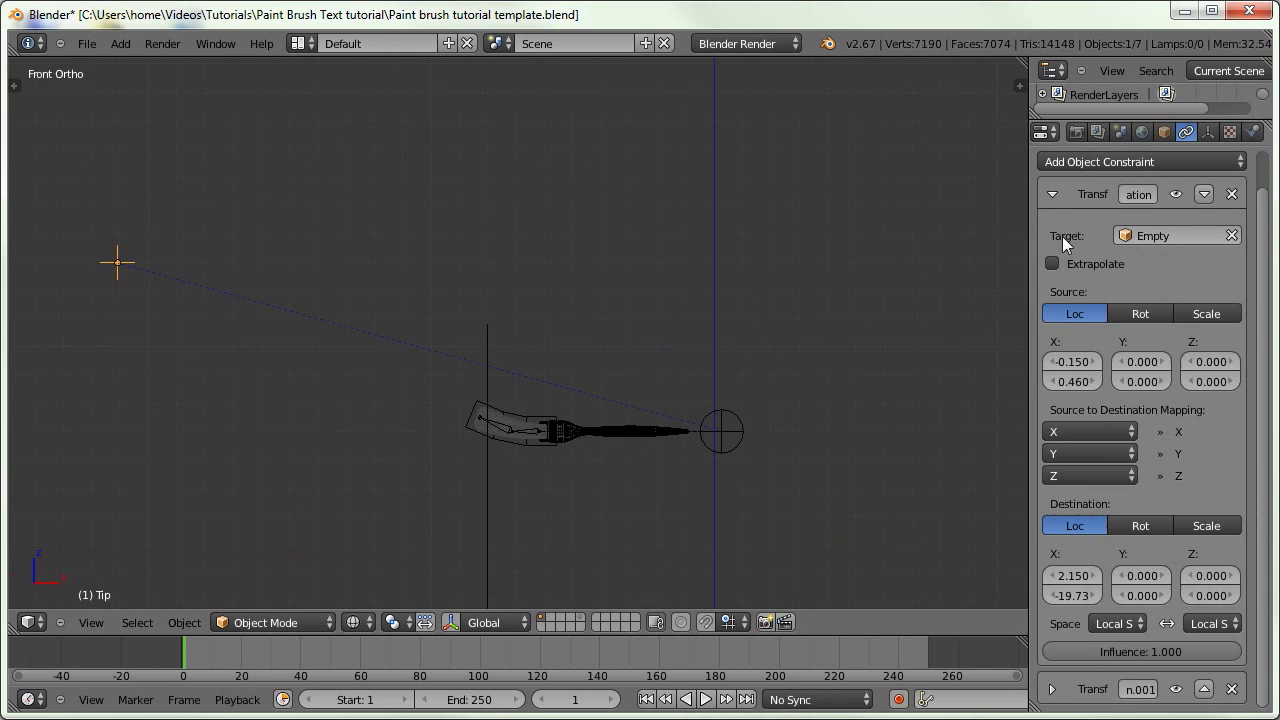
left_click_drag(1066, 362, 1110, 368)
right_click(722, 431)
key("g")
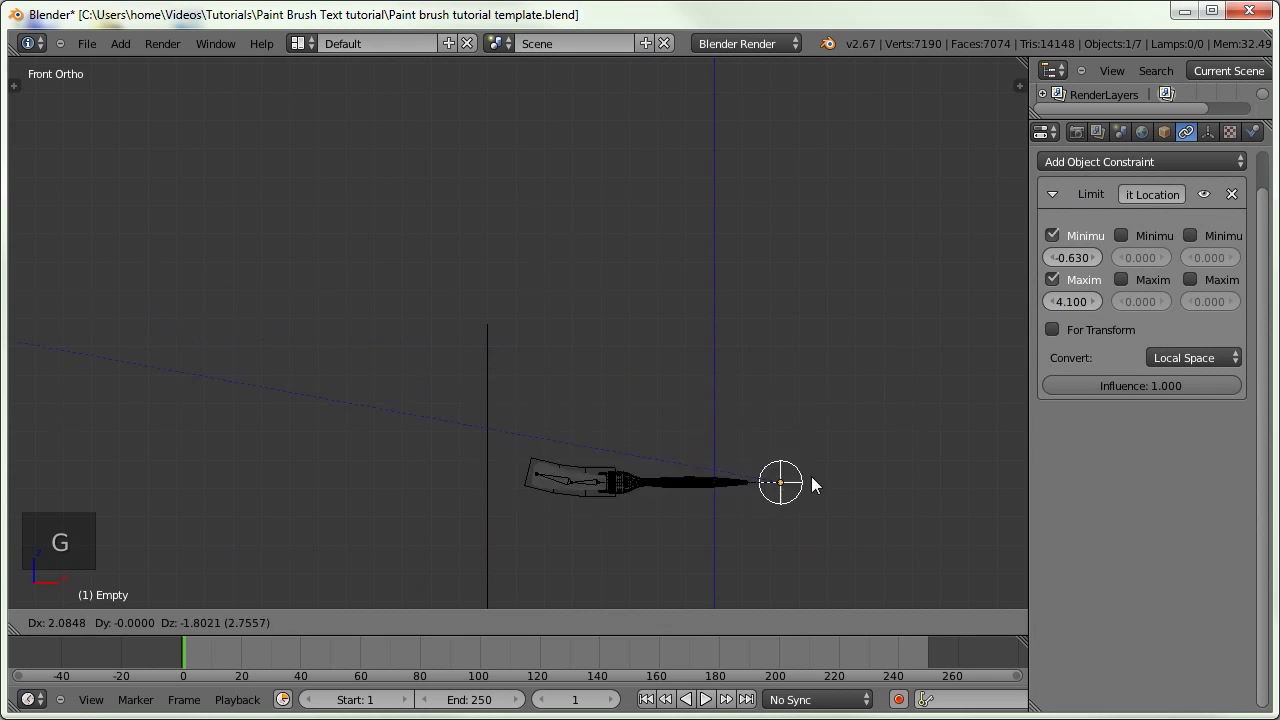
left_click(669, 478)
mouse_move(669, 478)
middle_mouse_down("ctrl")
mouse_move(663, 363)
mouse_move(611, 403)
mouse_move(573, 356)
middle_mouse_up("ctrl")
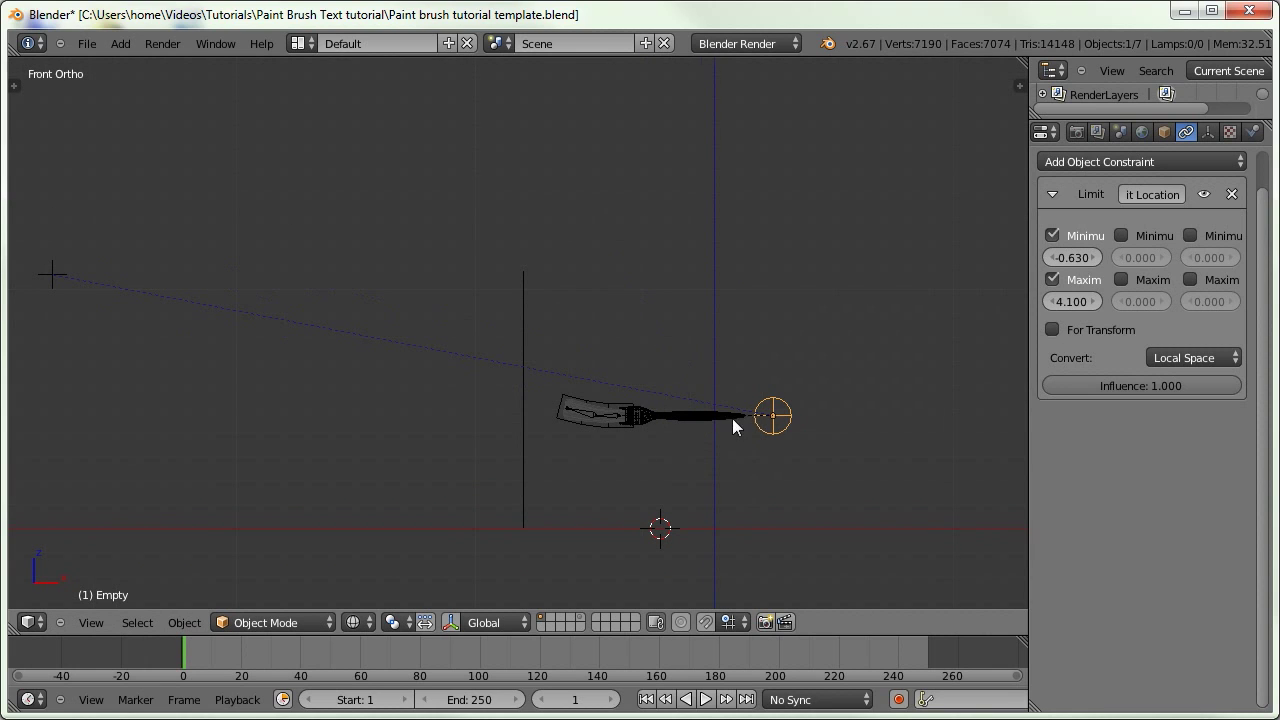
middle_click_drag(733, 419, 598, 394, "shift")
key("n")
key("n")
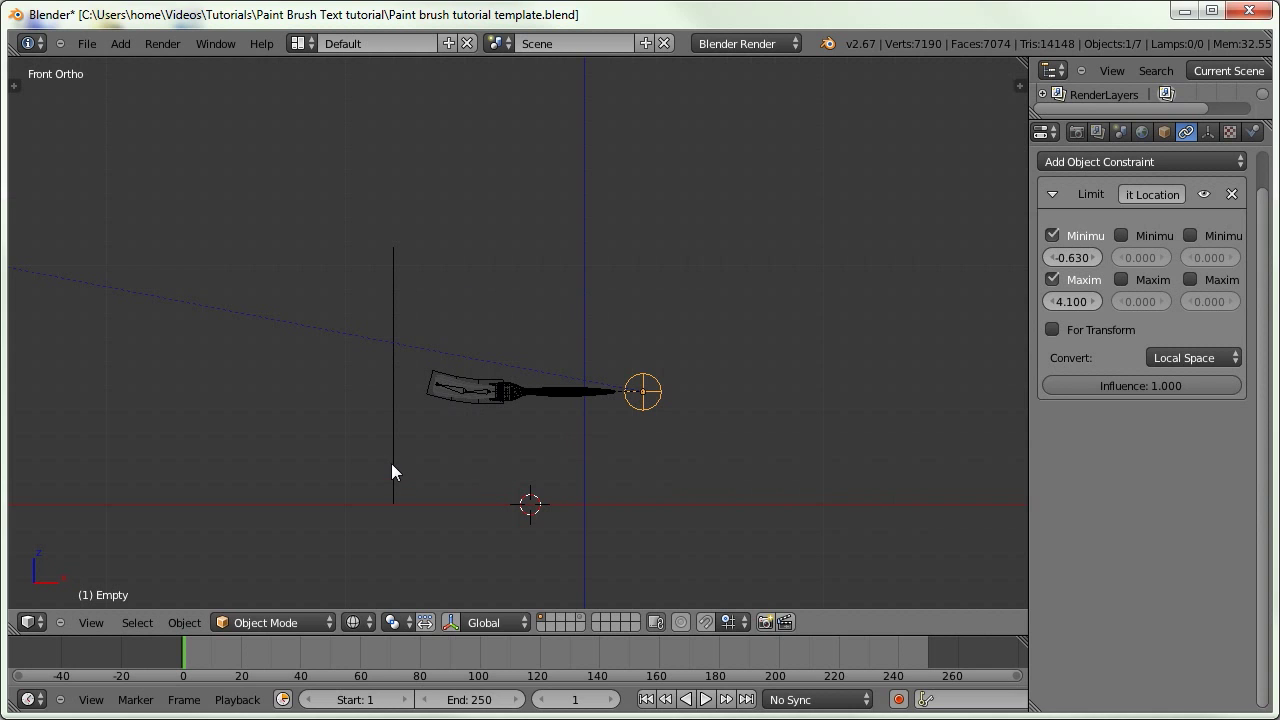
Add a new sphere-shaped empty at the 3D cursor in the top view
scroll(569, 355, "down", 3)
middle_click_drag(569, 355, 289, 349, "shift")
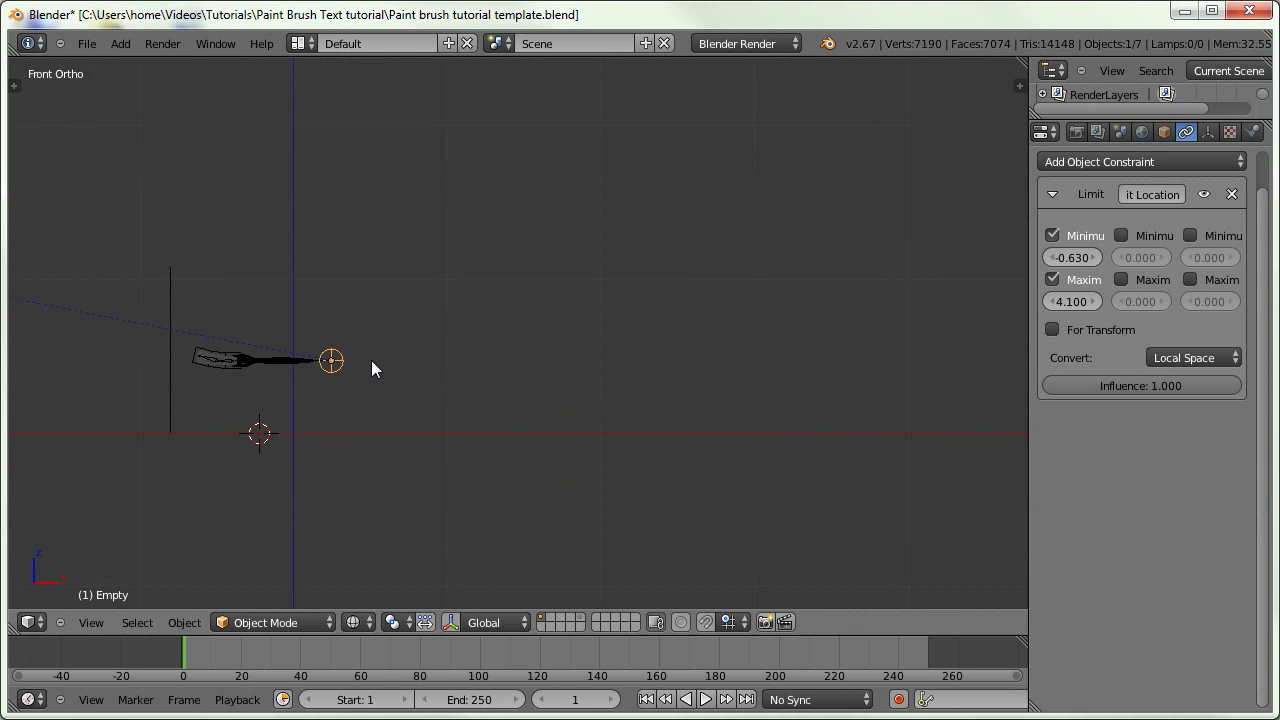
key("KP_7")
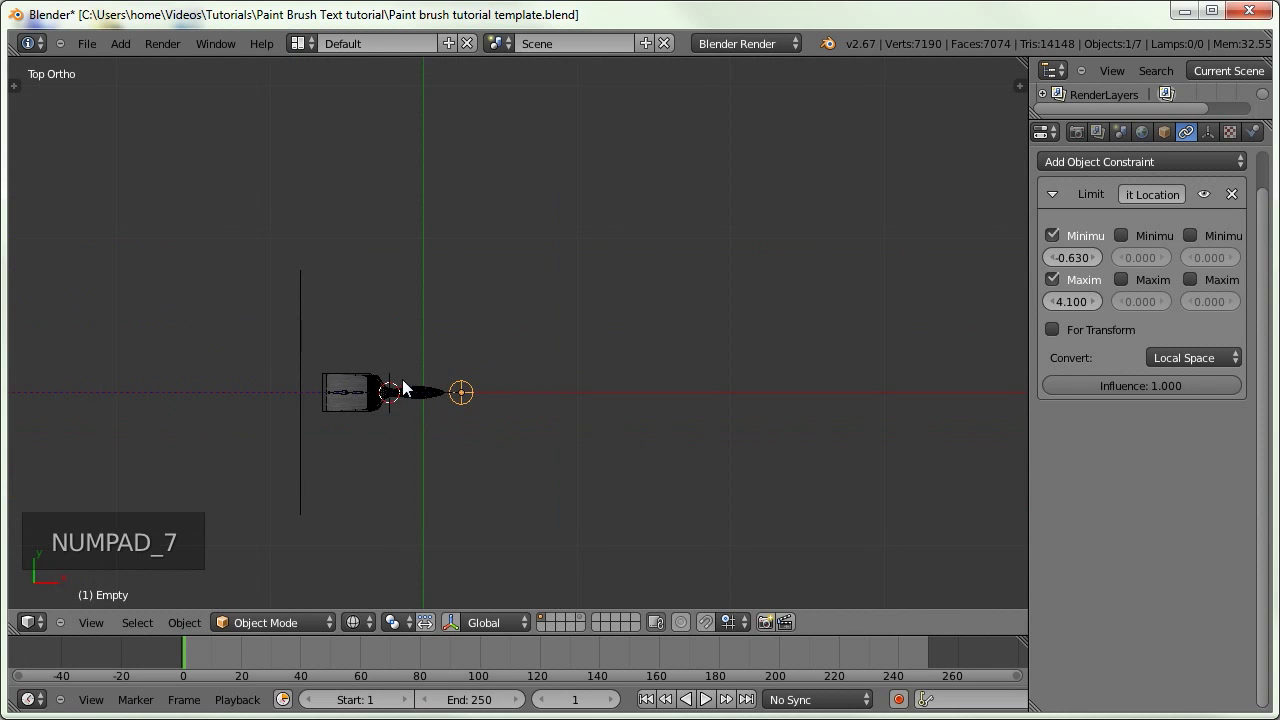
key("shift+a")
mouse_move(386, 366)
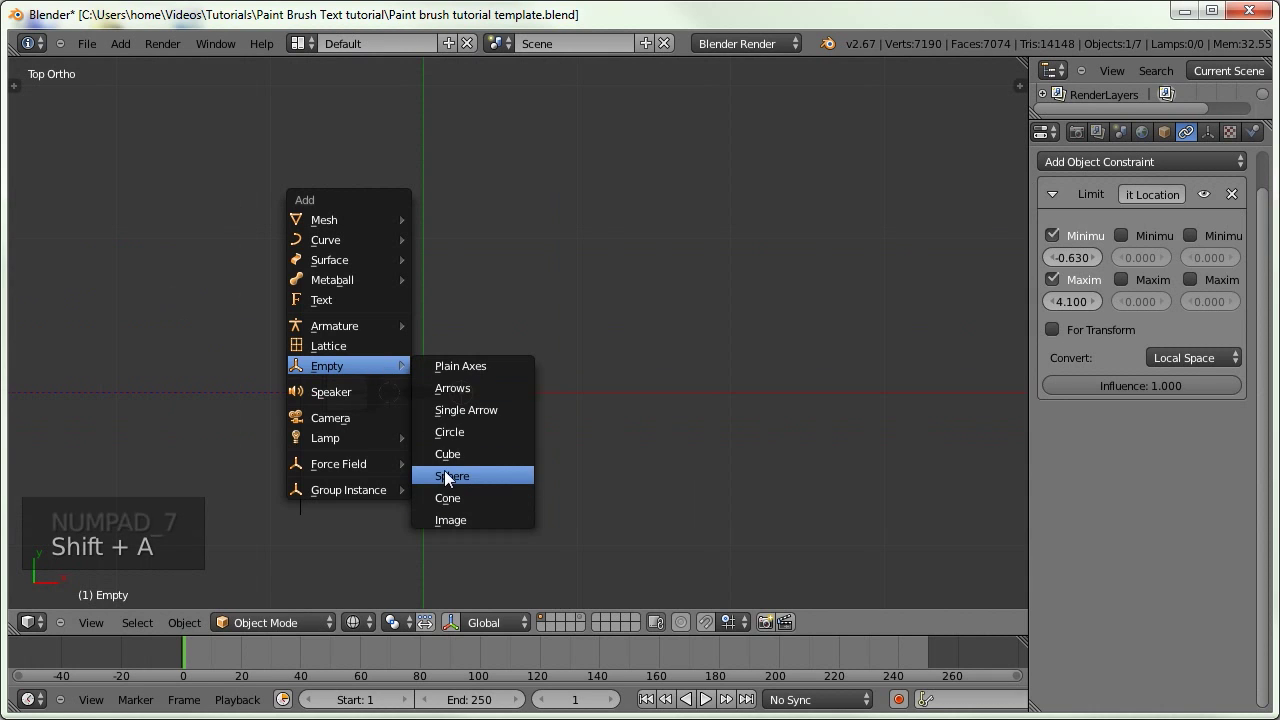
left_click(462, 556)
Move the new sphere empty along X, away from the wall and well past the end of the brush handle
key("g")
key("x")
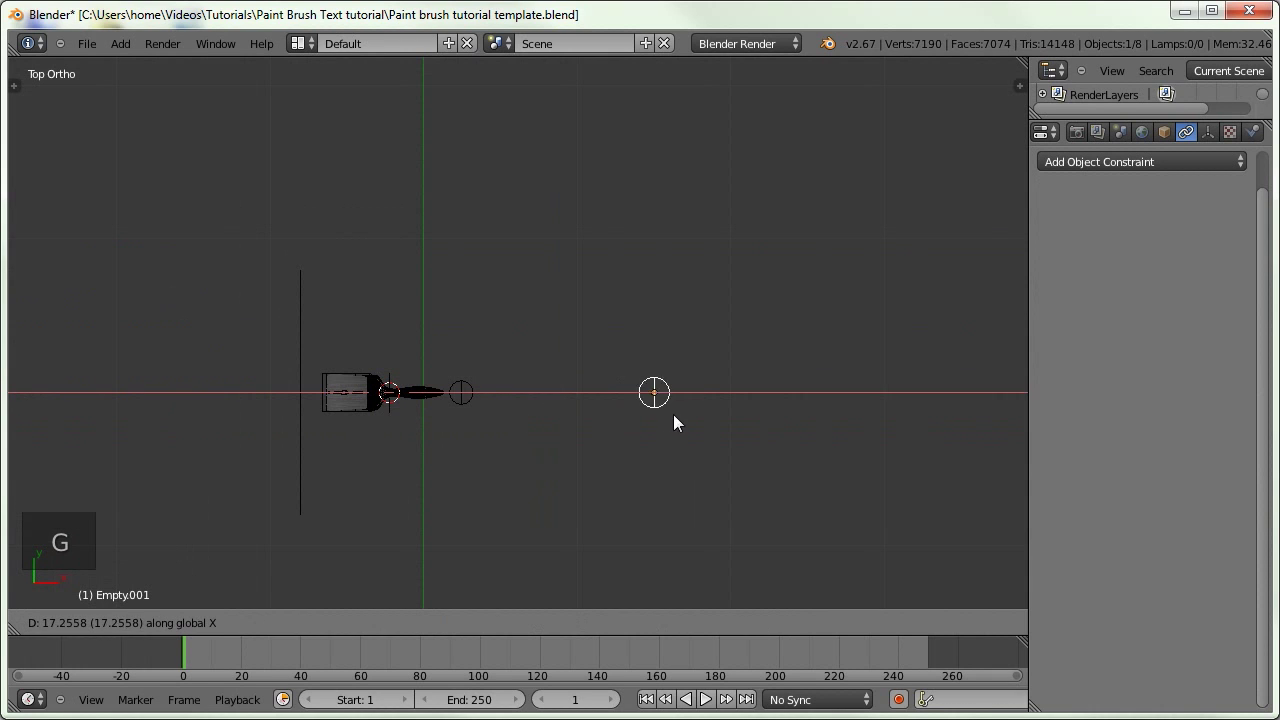
left_click(710, 419)
middle_click_drag(710, 419, 629, 276)
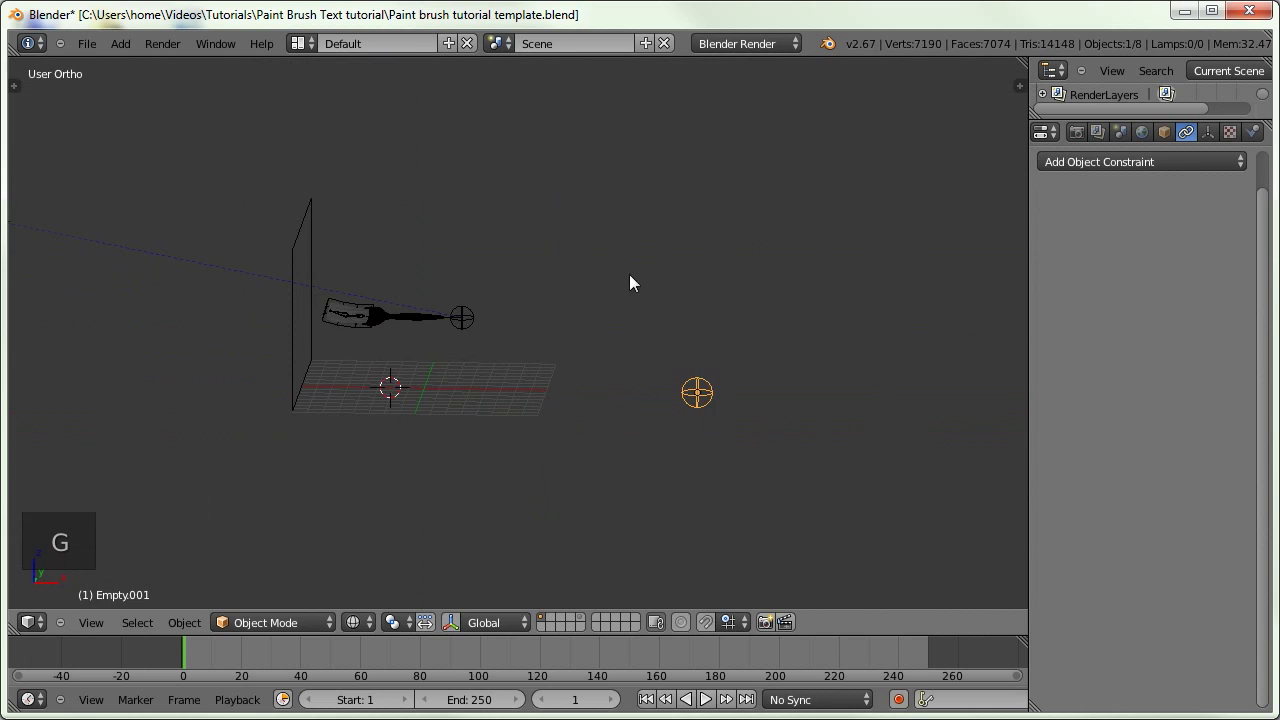
Raise the far sphere empty about 4.75 units along Z, level with the brush's control empty
key("KP_1")
key("g")
key("z")
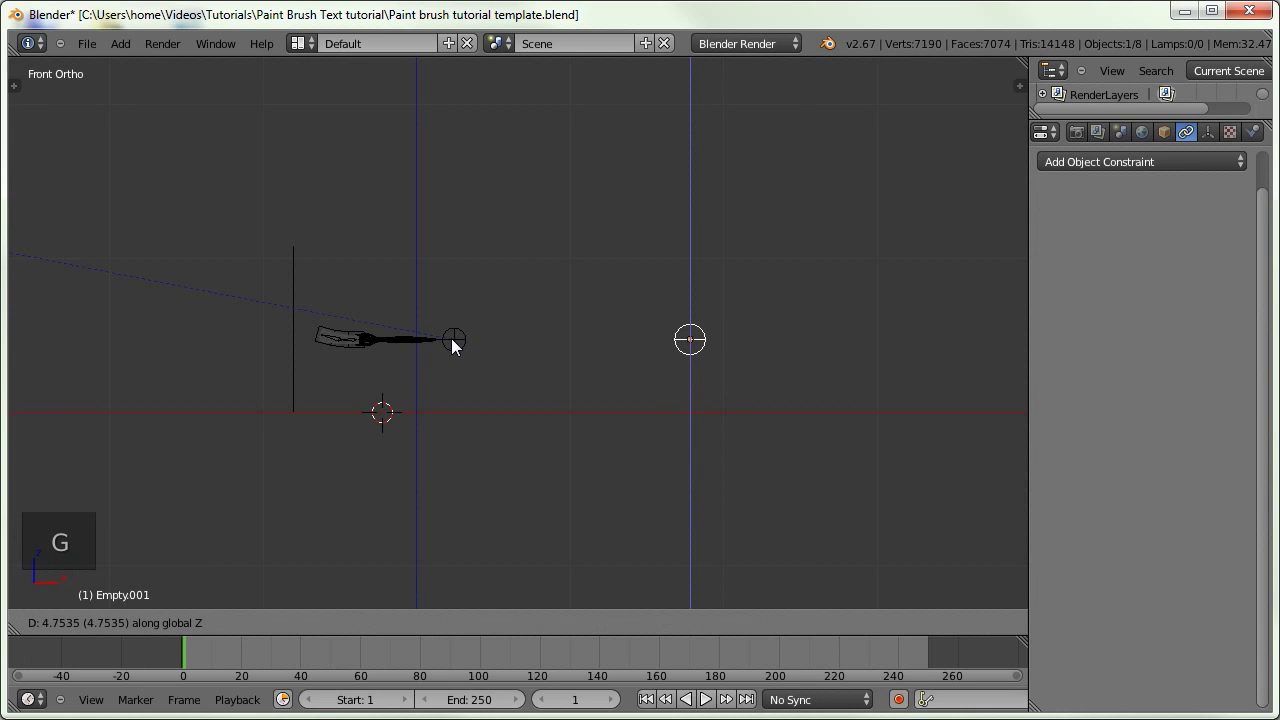
left_click(453, 342)
Reduce the far sphere empty's display size to 0.58
middle_click_drag(464, 341, 586, 339, "shift")
scroll(687, 363, "up", 1)
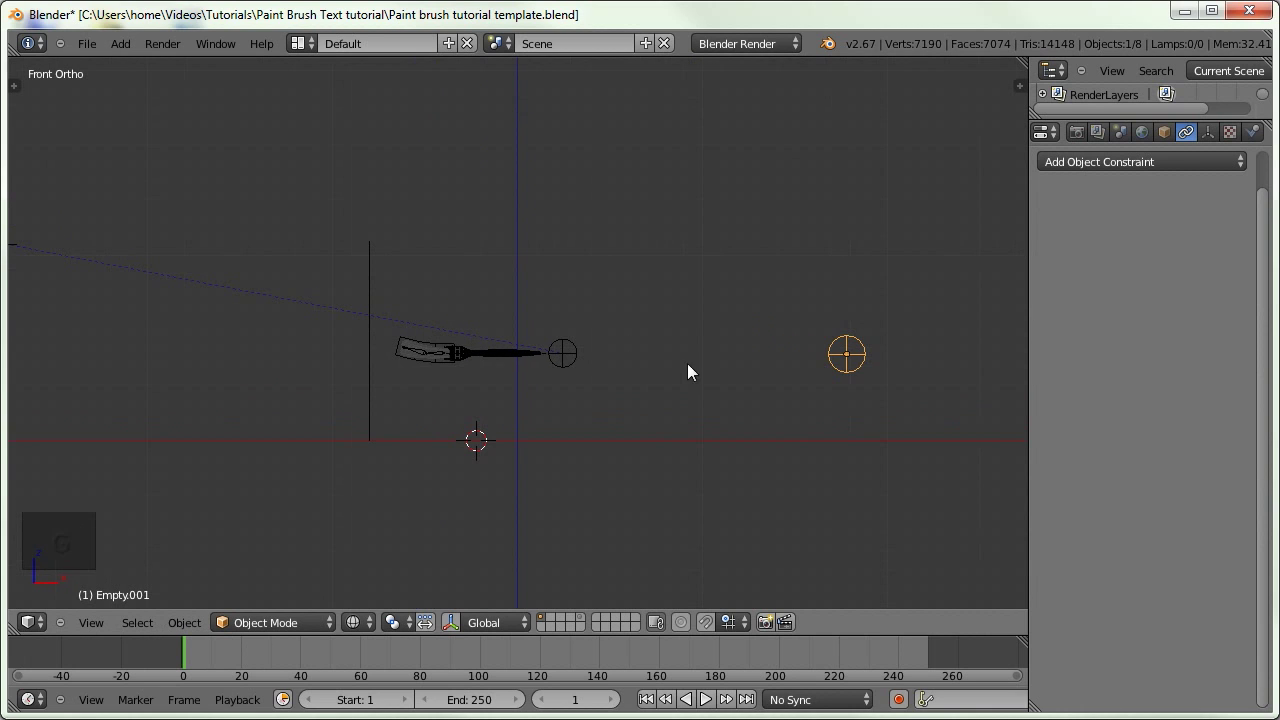
left_click(1209, 132)
left_click_drag(1119, 250, 1078, 257)
middle_click_drag(582, 362, 521, 377, "shift")
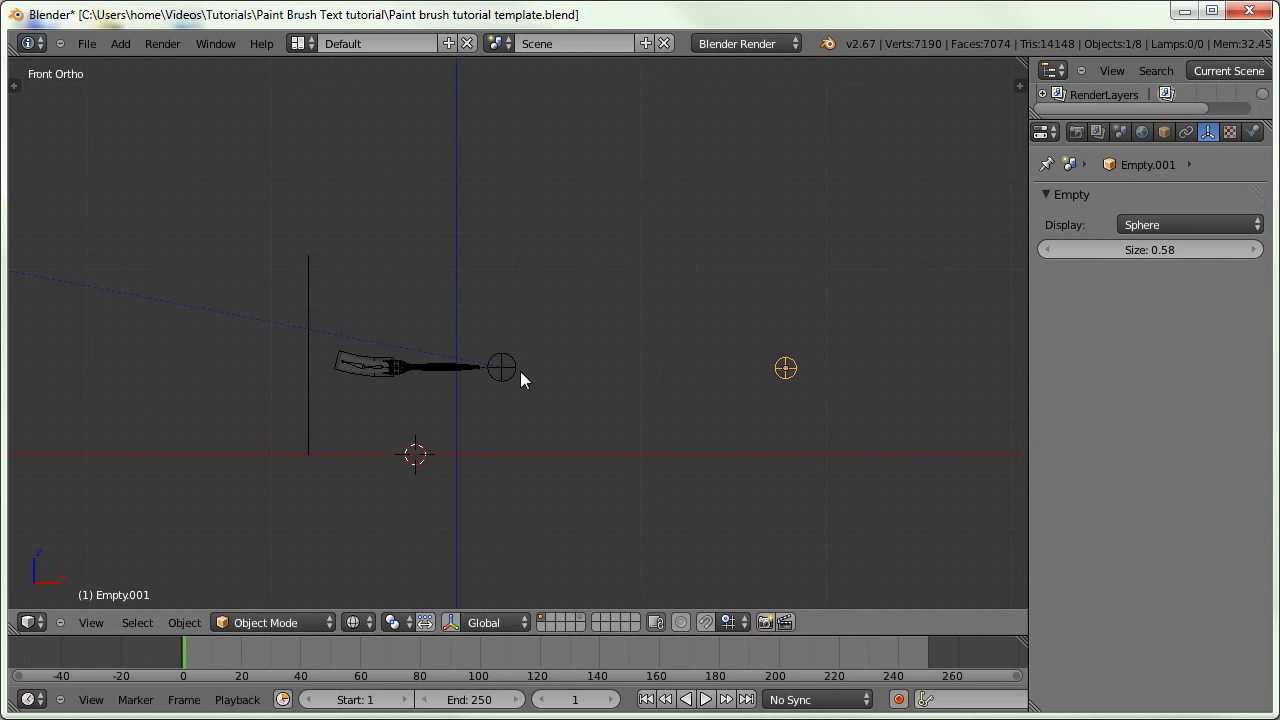
Add a Track To constraint to the brush's control empty, targeting the far sphere empty (Empty.001)
right_click(507, 383)
right_click(782, 376)
key("ctrl+t")
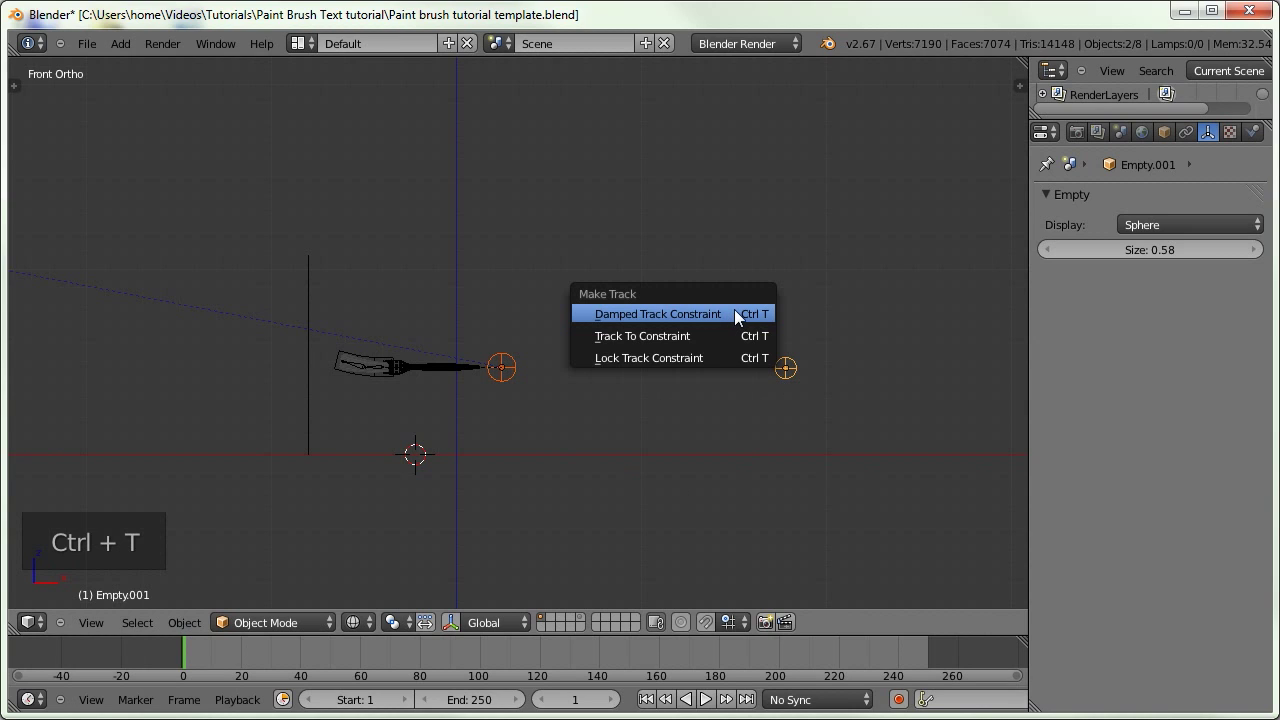
left_click(632, 336)
Collapse the brush control empty's limit constraint and set its Track To constraint to point along the X axis
mouse_move(628, 376)
middle_mouse_down()
mouse_move(603, 350)
mouse_move(603, 486)
mouse_move(558, 427)
middle_mouse_up()
middle_click_drag(520, 300, 507, 458)
right_click(494, 478)
left_click(1187, 132)
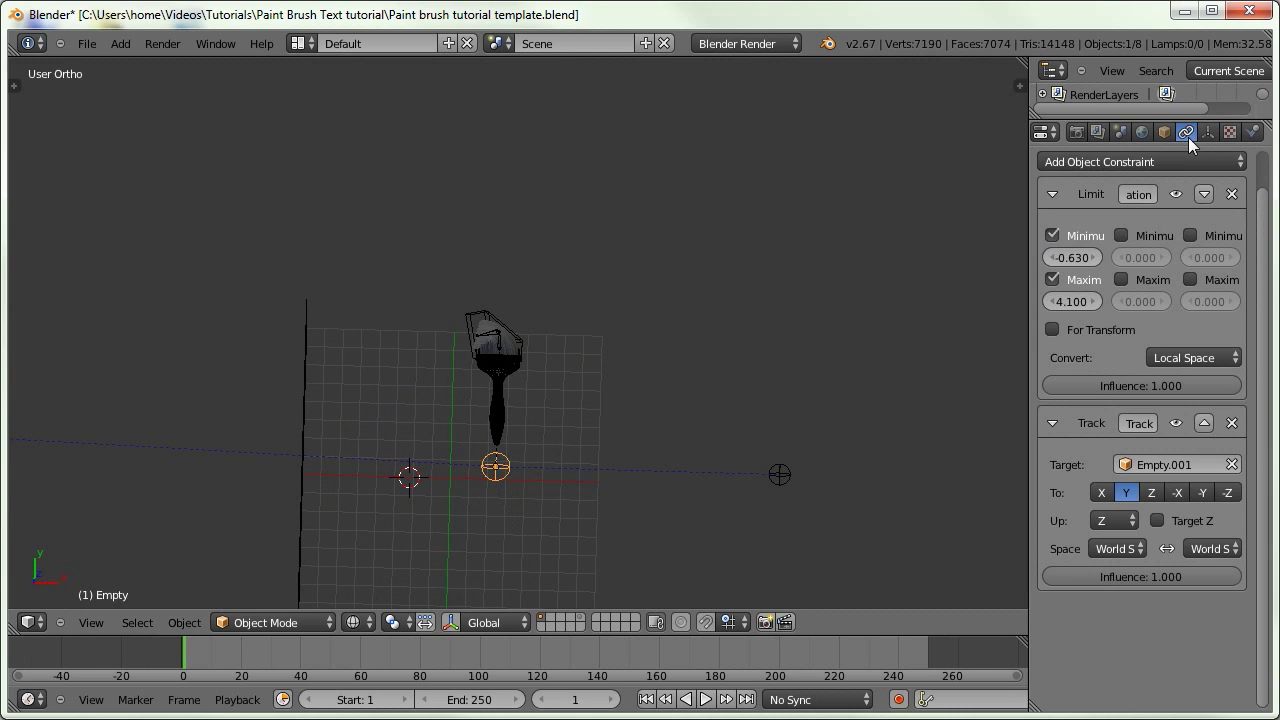
left_click(1057, 190)
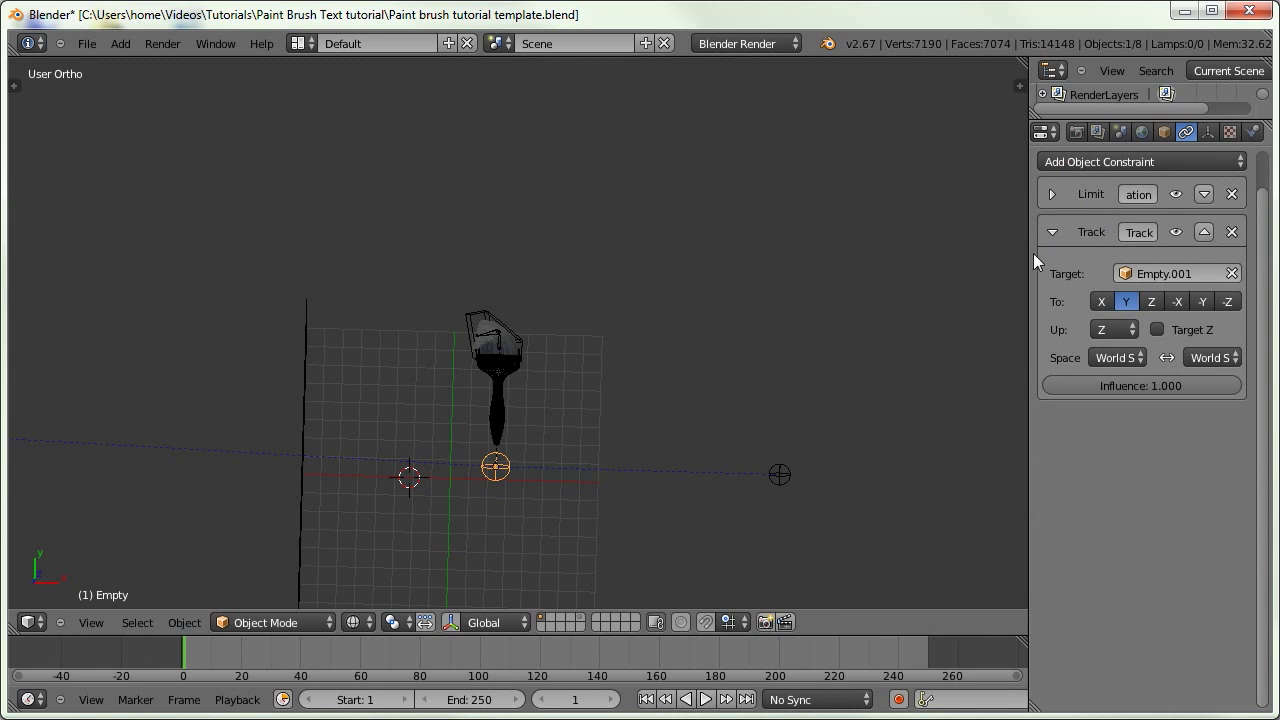
left_click(1104, 301)
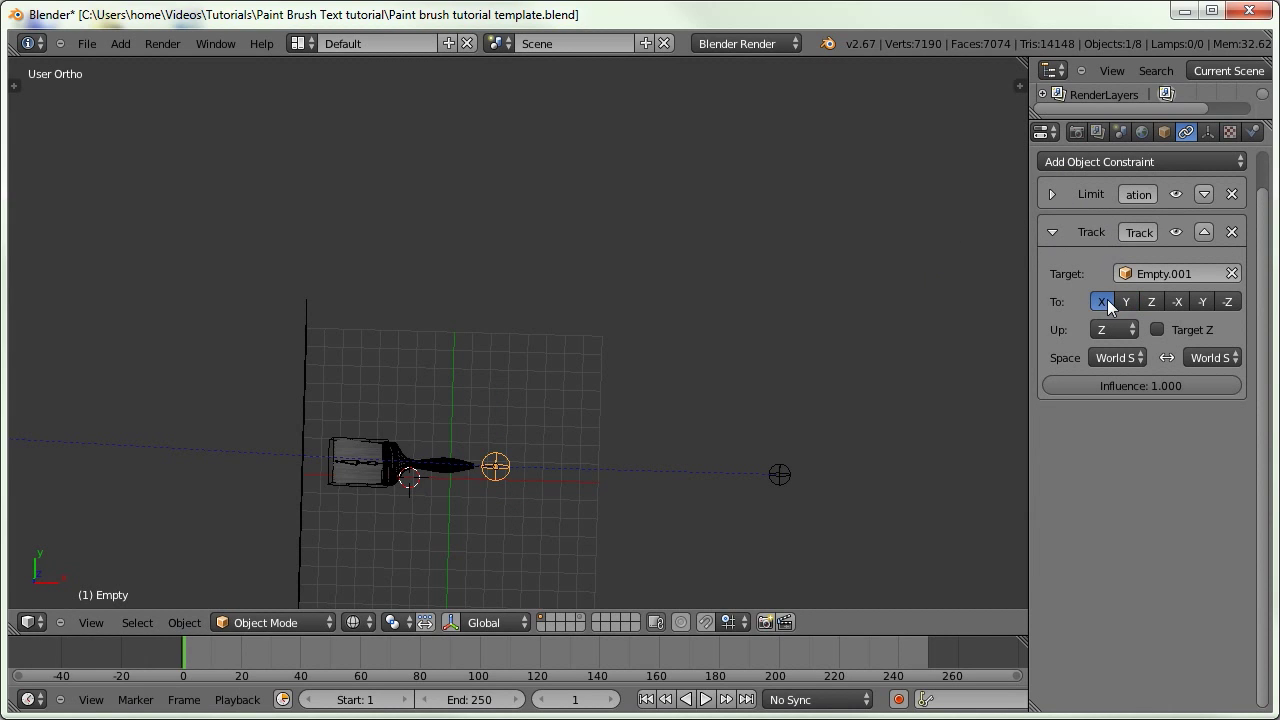
Test the tracking in front view by moving the brush's control empty relative to Empty.001
mouse_move(731, 360)
middle_mouse_down()
mouse_move(589, 327)
mouse_move(612, 384)
middle_mouse_up()
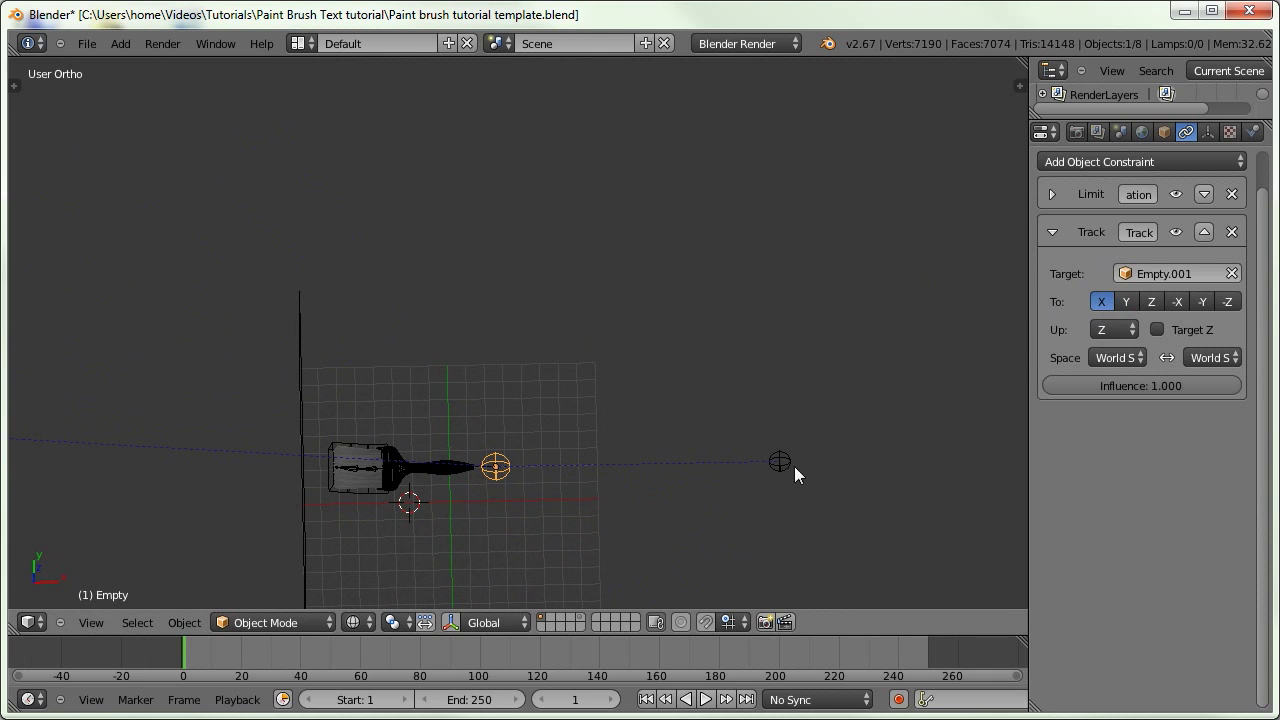
mouse_move(830, 436)
middle_mouse_down()
mouse_move(600, 410)
mouse_move(623, 320)
middle_mouse_up()
key("KP_1")
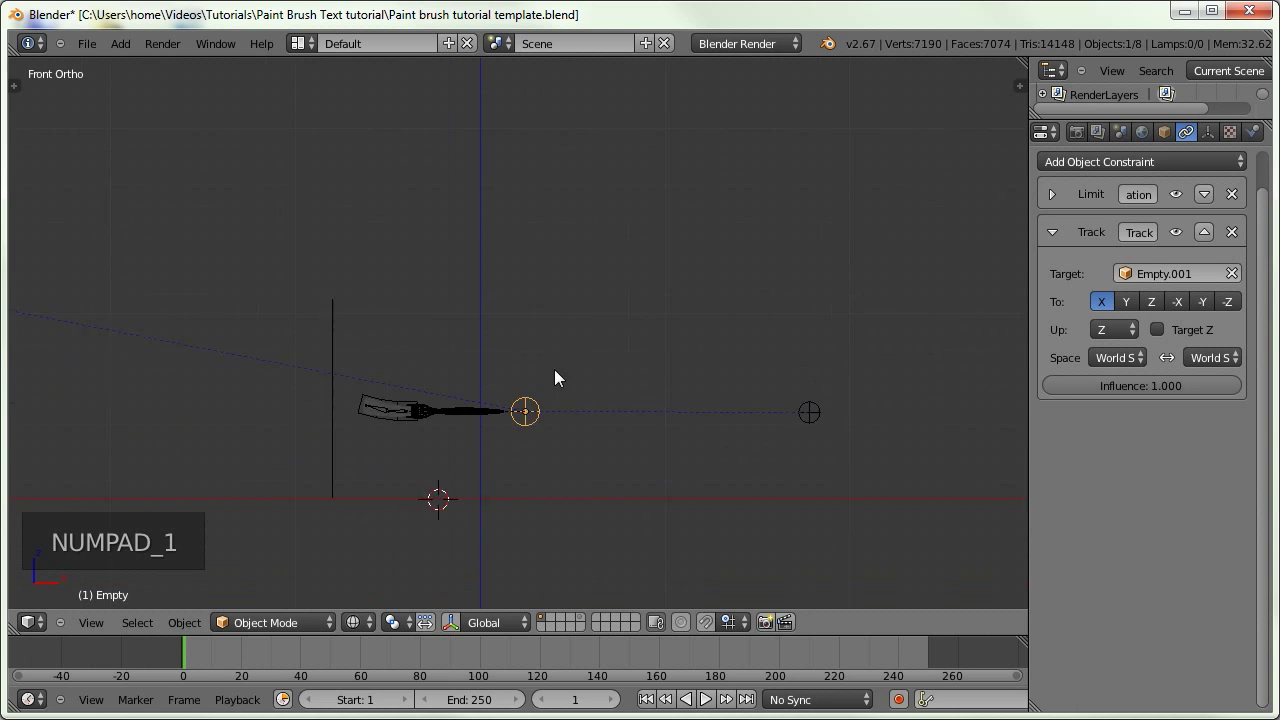
key("g")
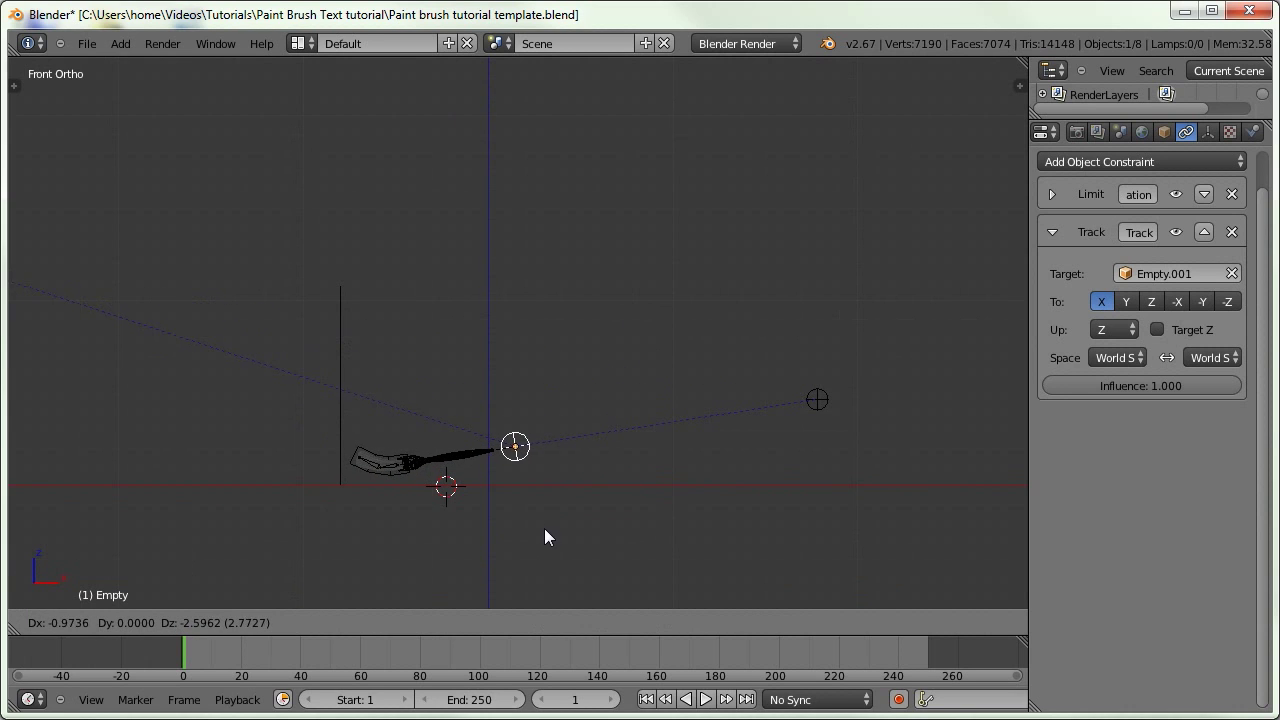
left_click(583, 413)
Set both the target and owner spaces of the Track To constraint to Local Space
left_click(1116, 357)
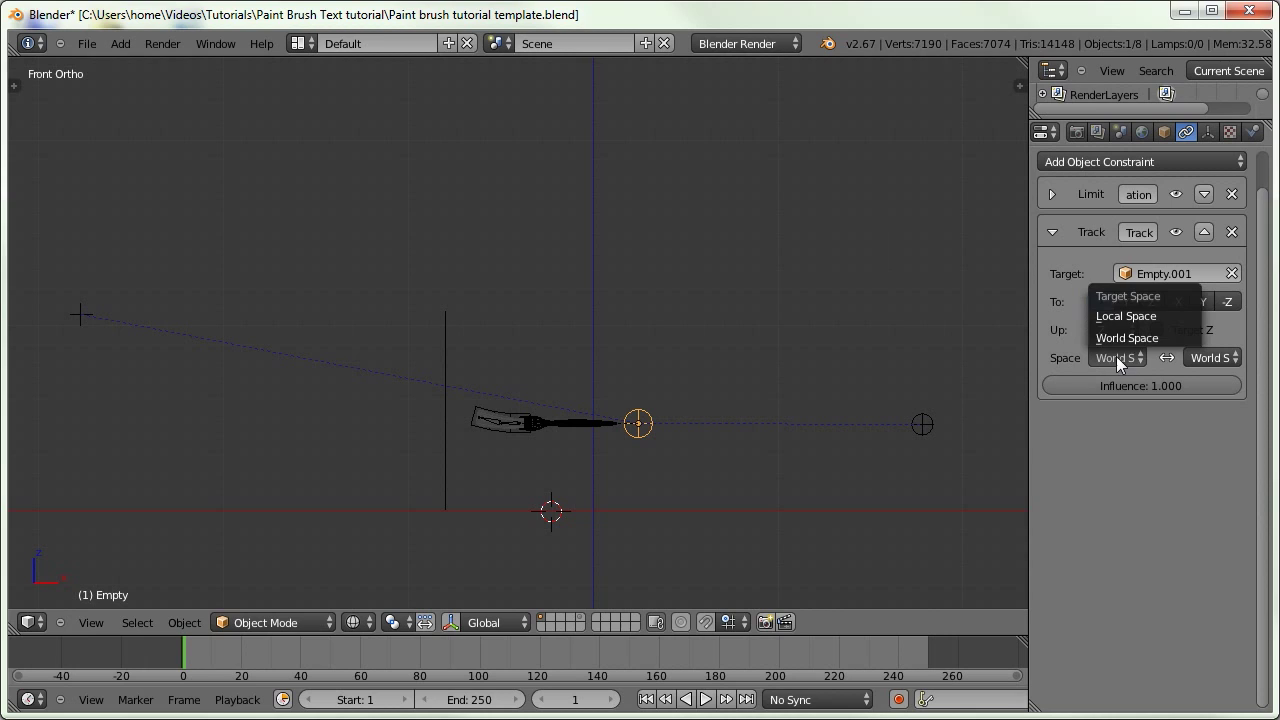
left_click(1100, 317)
left_click(1210, 357)
left_click(1185, 316)
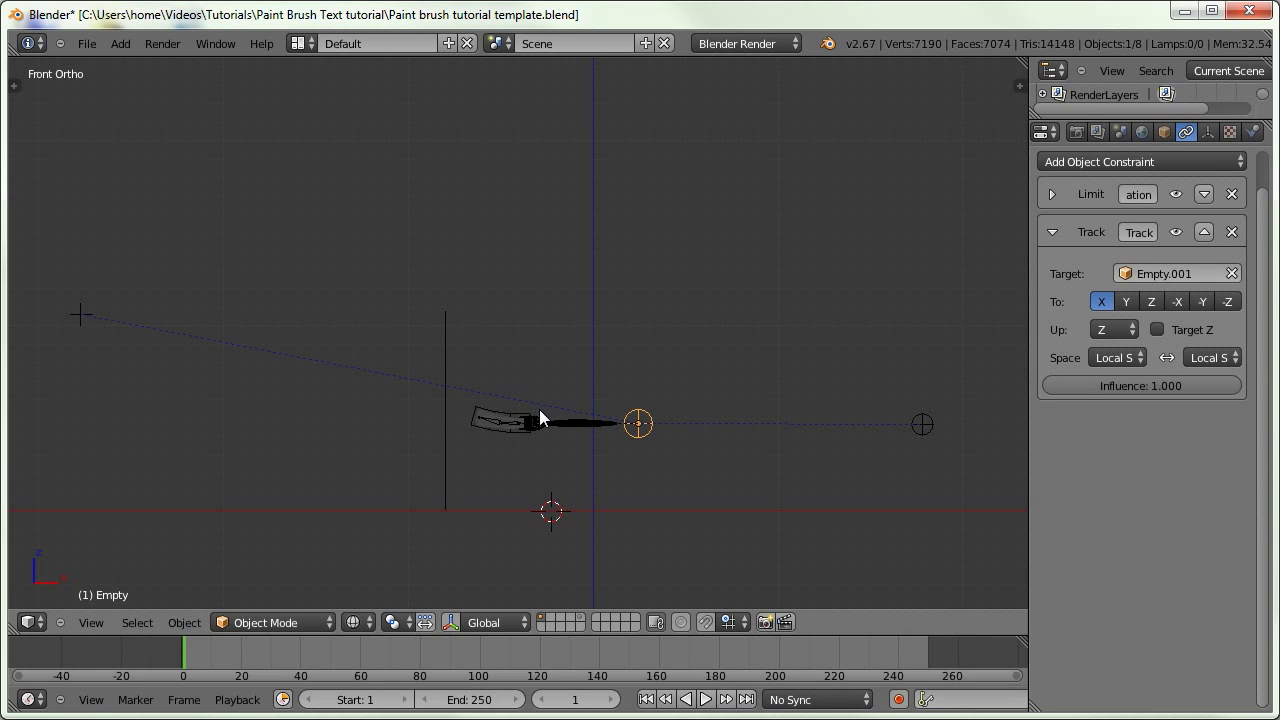
Move the brush's control empty around in front view to check how the brush and Tip empty follow with local-space tracking
middle_click_drag(539, 409, 564, 312)
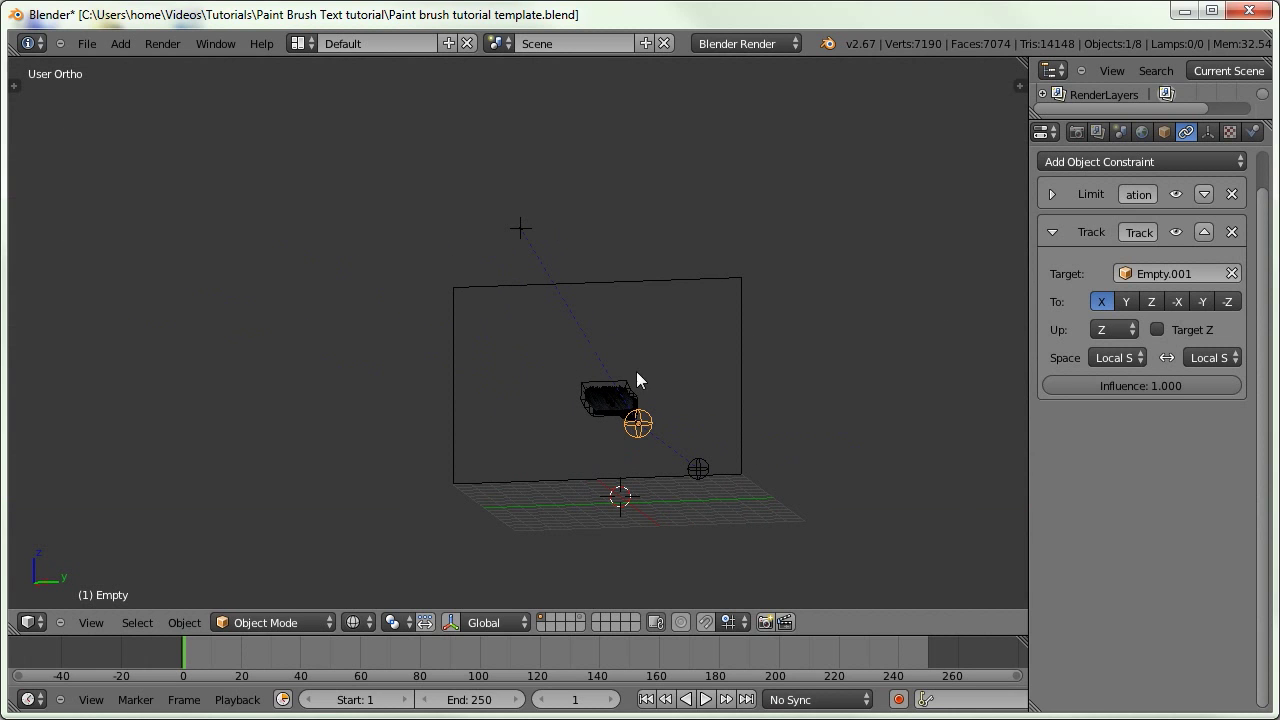
middle_click_drag(606, 508, 643, 400)
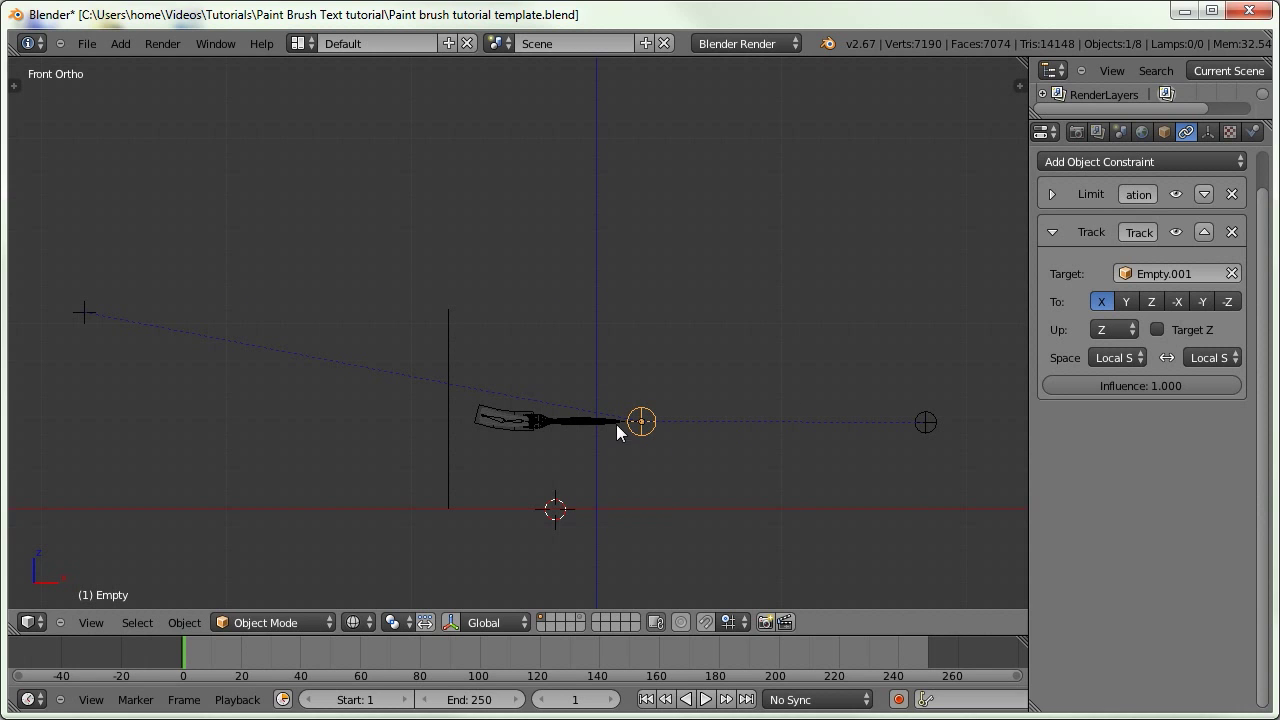
key("g")
left_click(605, 487)
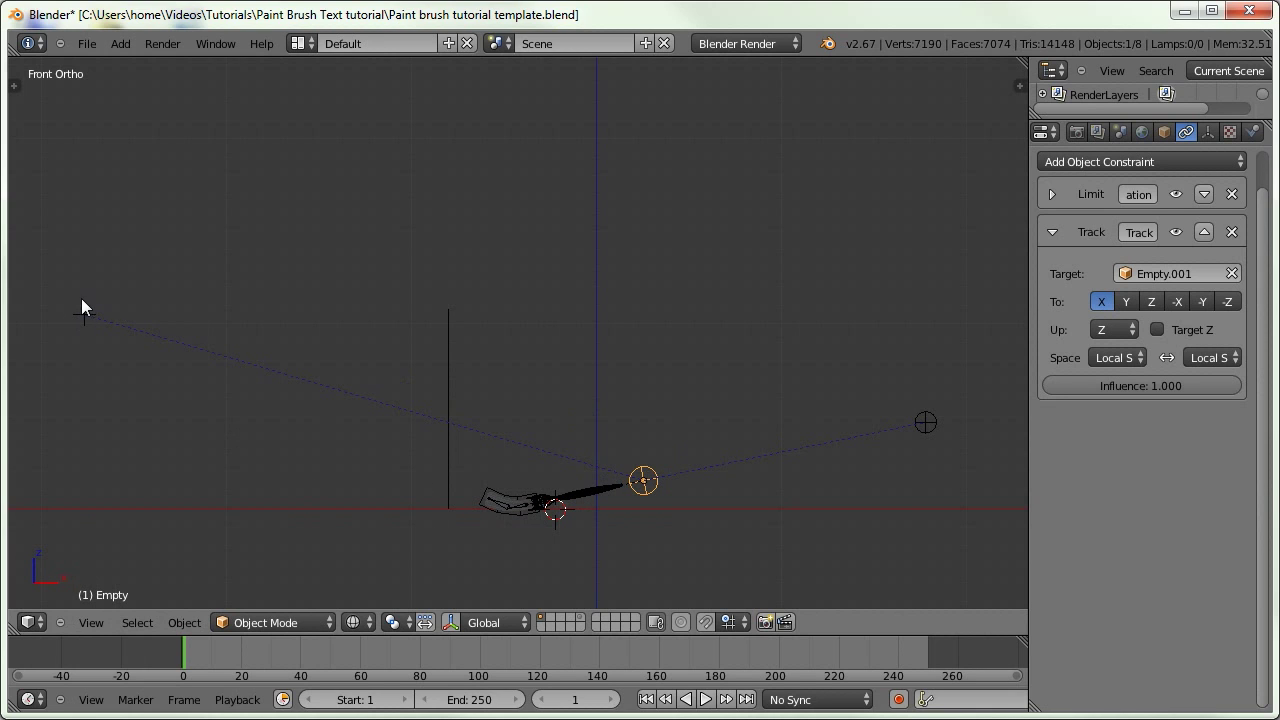
key("g")
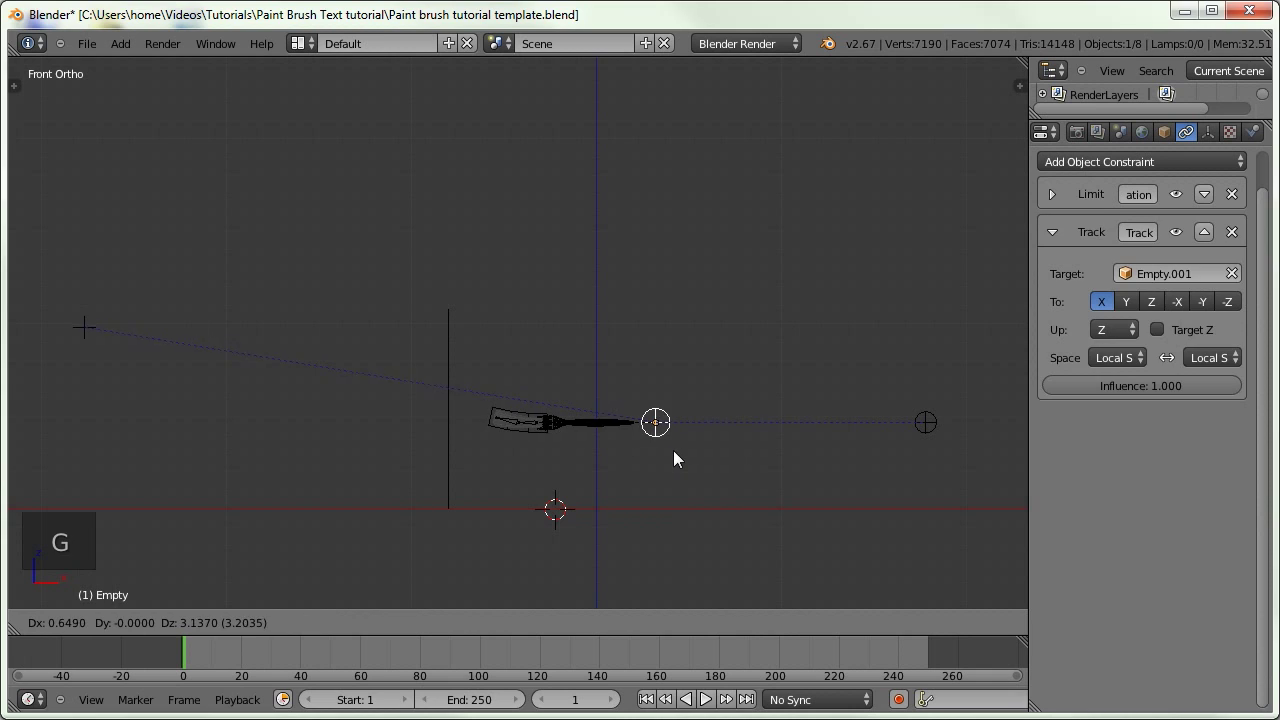
left_click(673, 450)
right_click(84, 340)
right_click(667, 405)
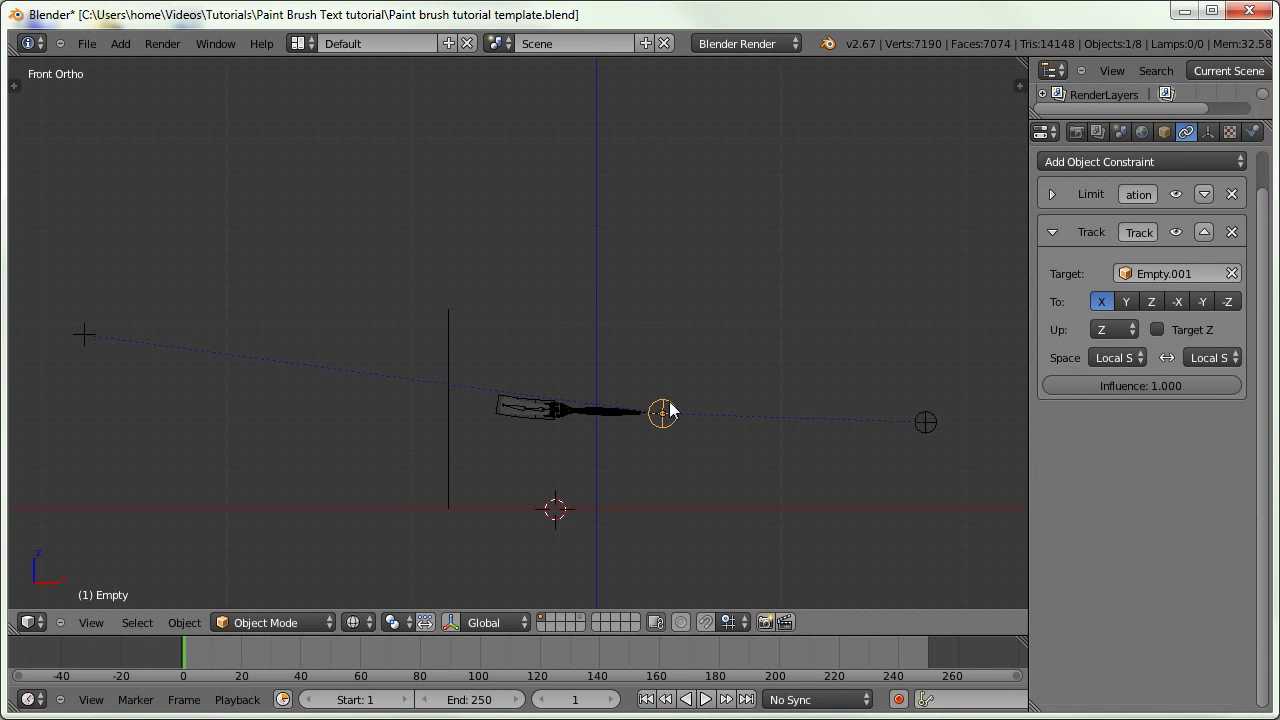
Try parenting the Tip empty to the brush's control empty
right_click(112, 338)
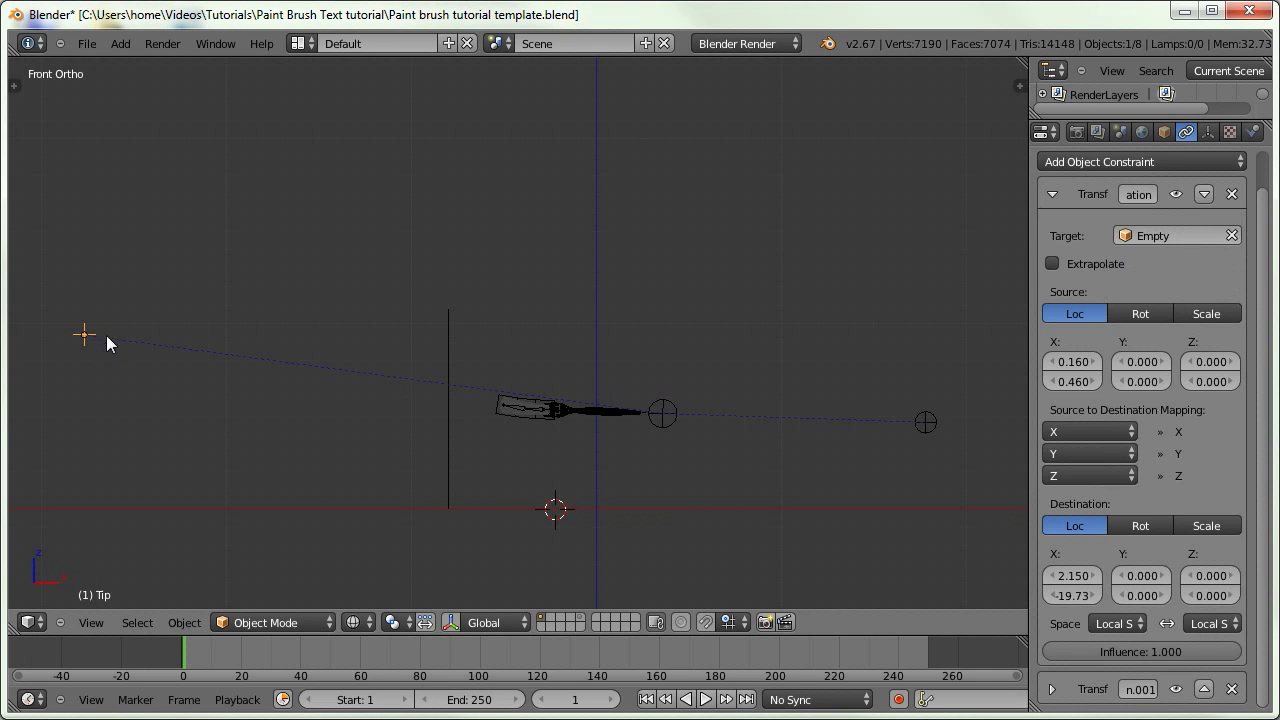
right_click(665, 410)
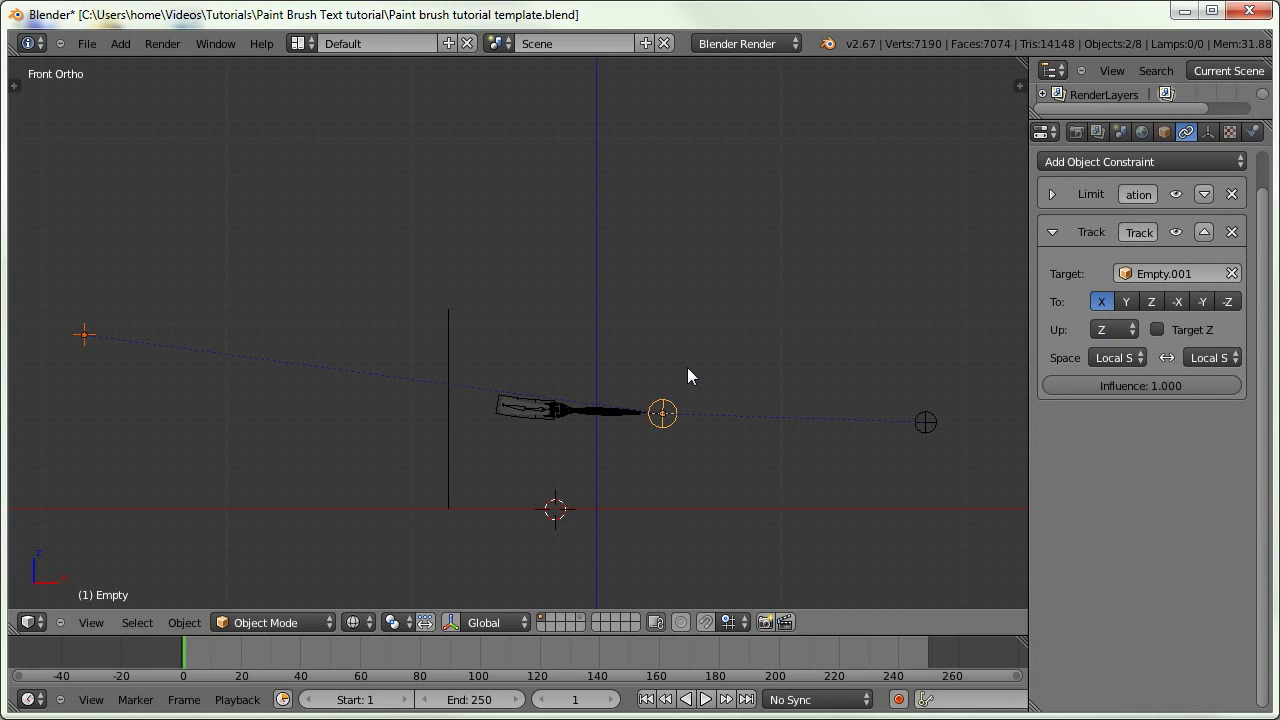
key("ctrl+p")
left_click(671, 360)
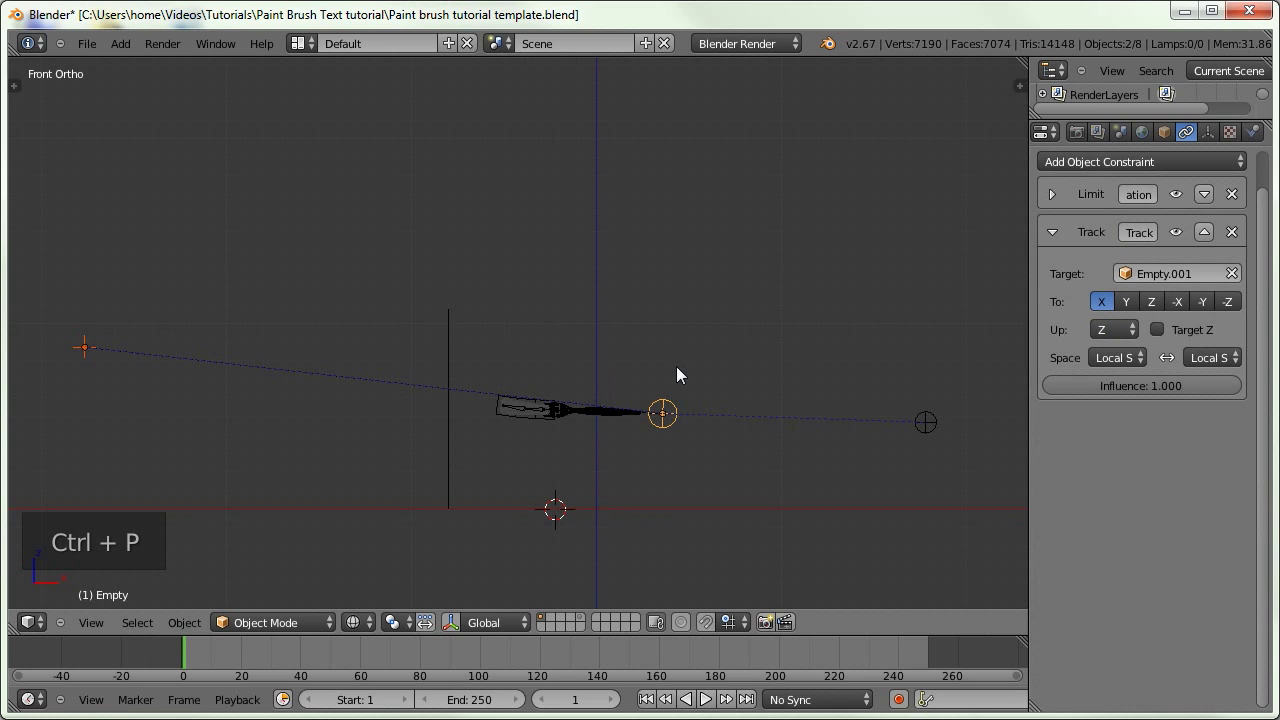
Test-move the brush's control empty to check how the parented Tip empty and the bristles respond
right_click(666, 414)
key("g")
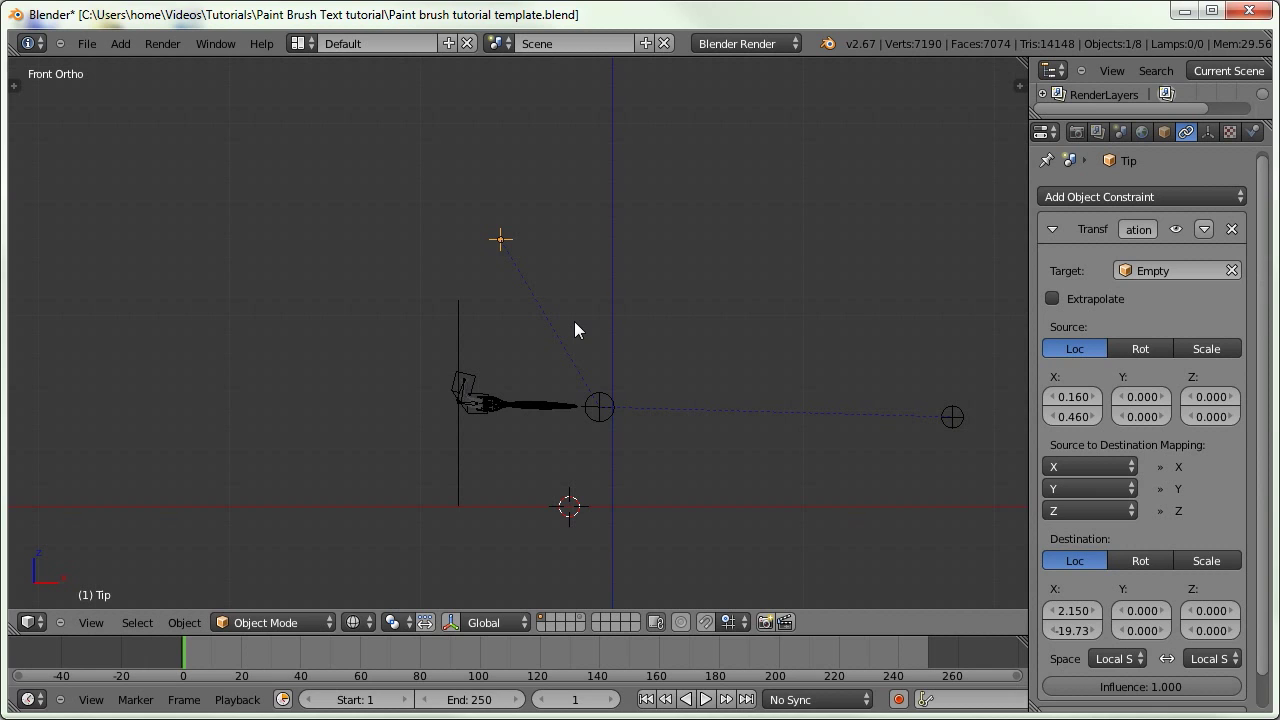
right_click(598, 408)
key("g")
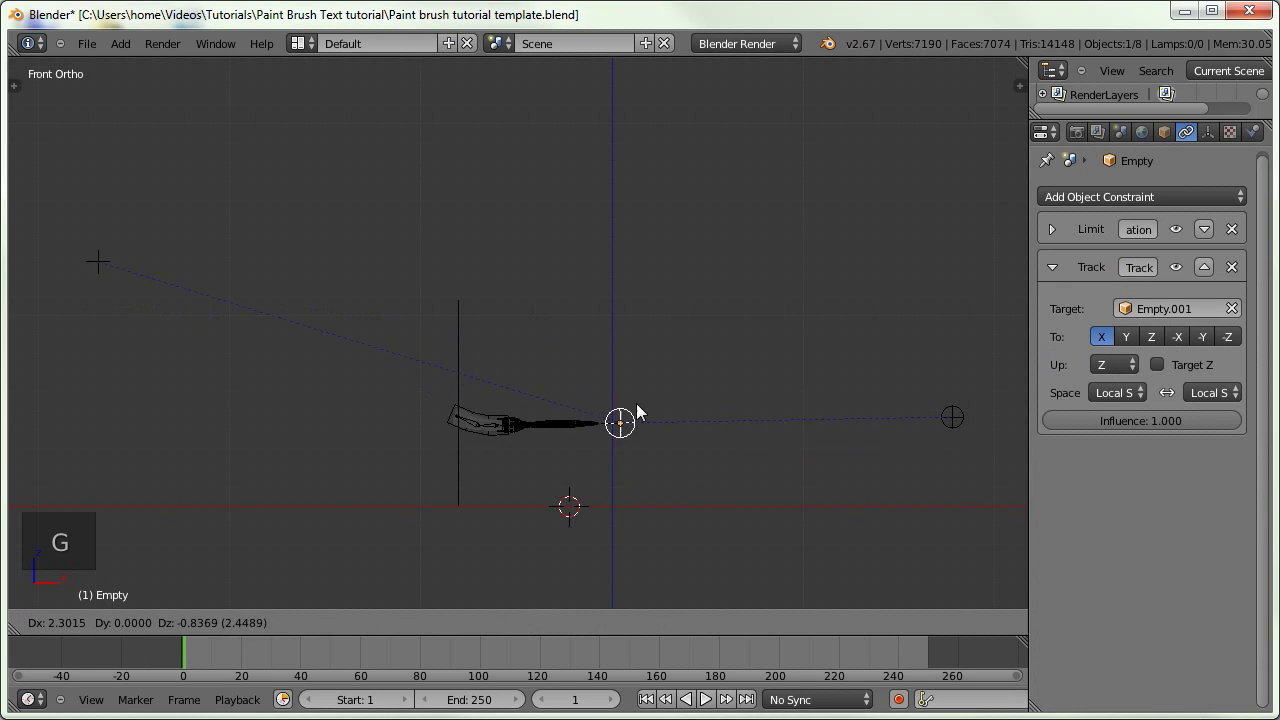
right_click(627, 412)
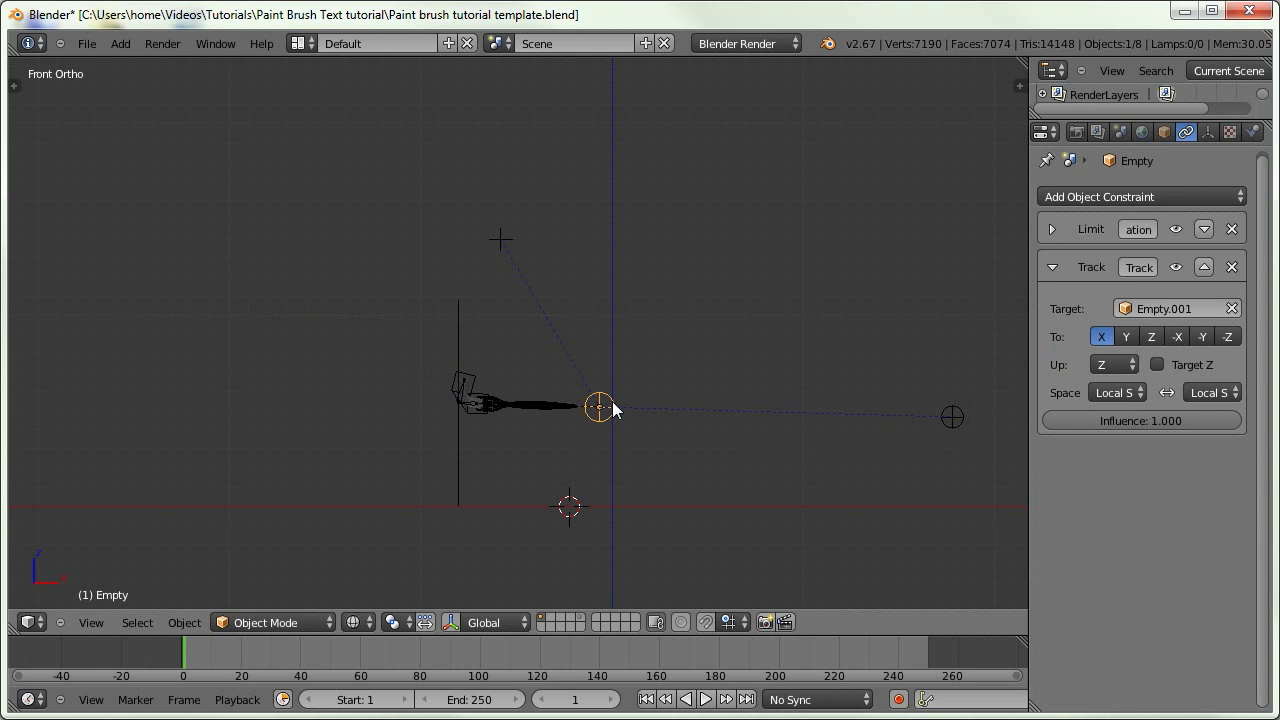
Snap the 3D cursor to the brush's control empty and add a sphere empty there
mouse_move(631, 268)
middle_mouse_down()
mouse_move(426, 391)
mouse_move(533, 348)
middle_mouse_up()
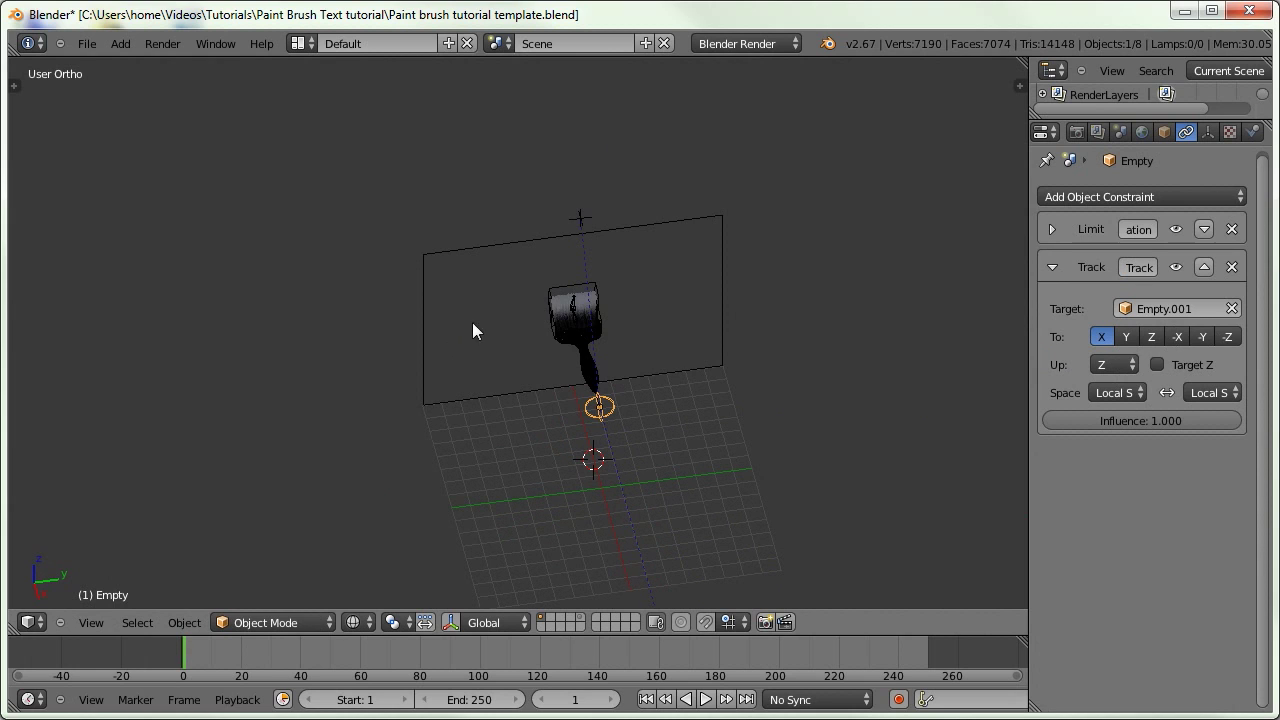
key("KP_3")
key("KP_1")
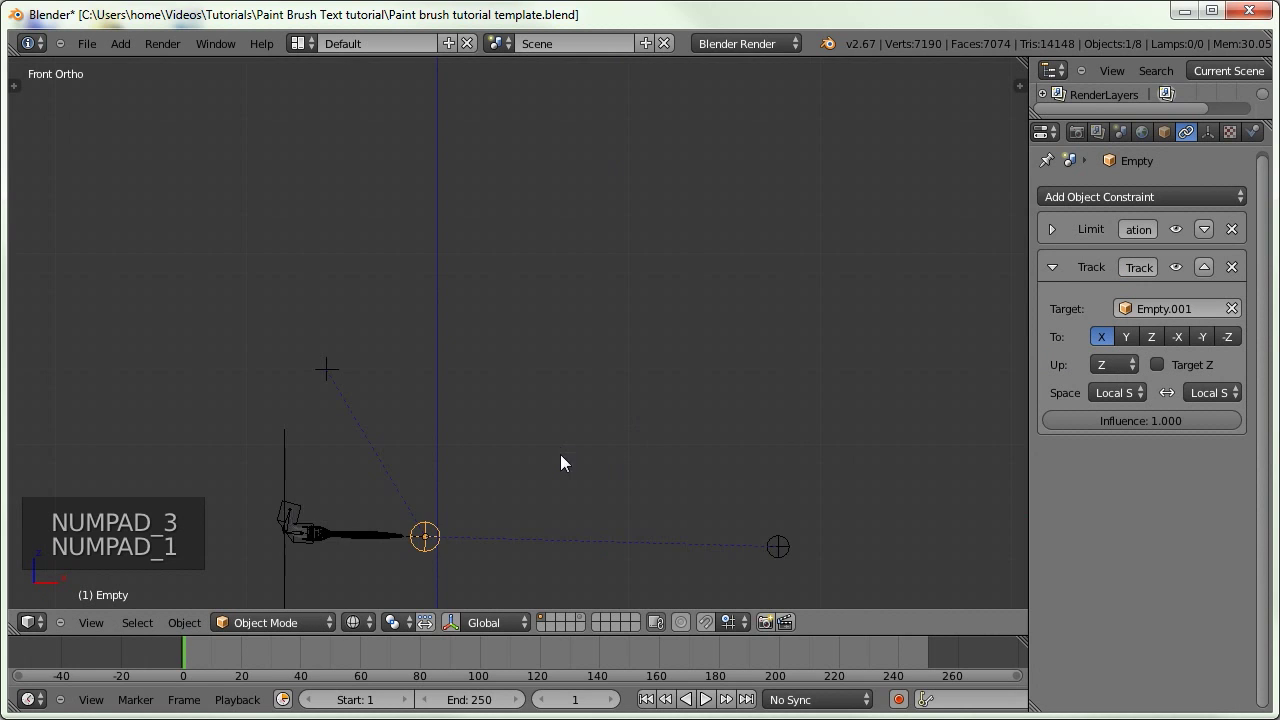
scroll(628, 342, "up", 2)
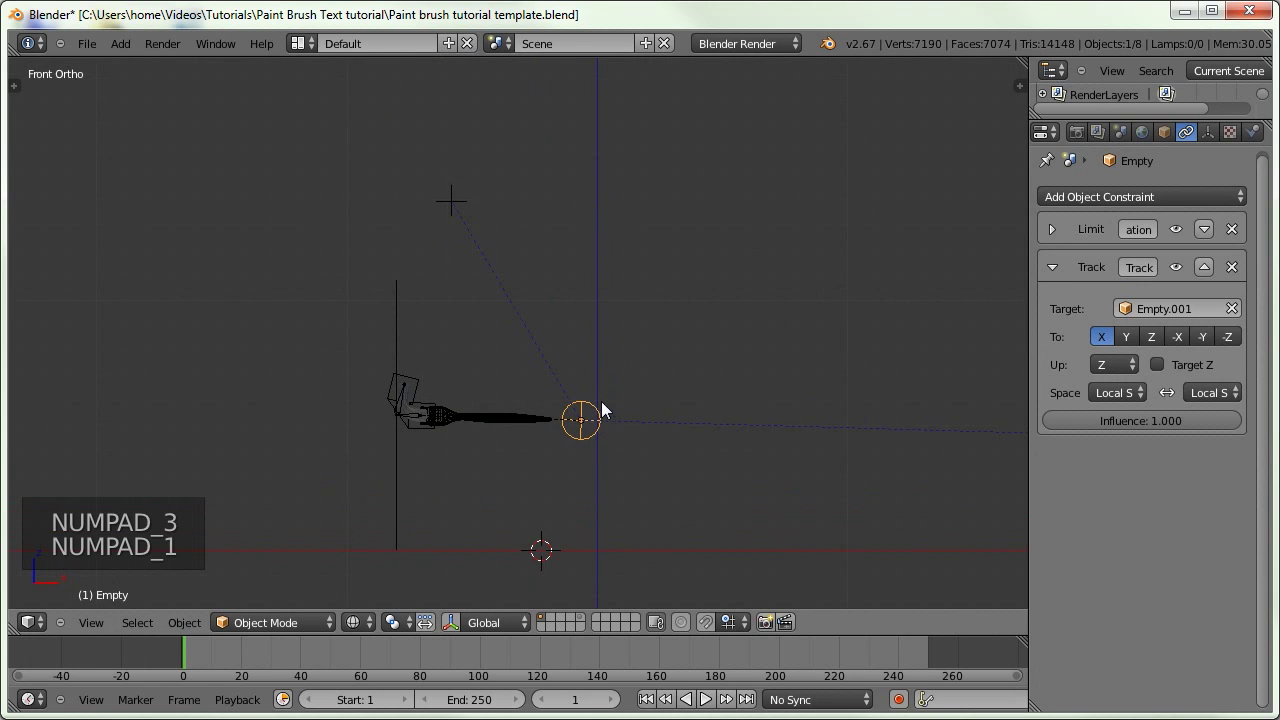
key("shift+s")
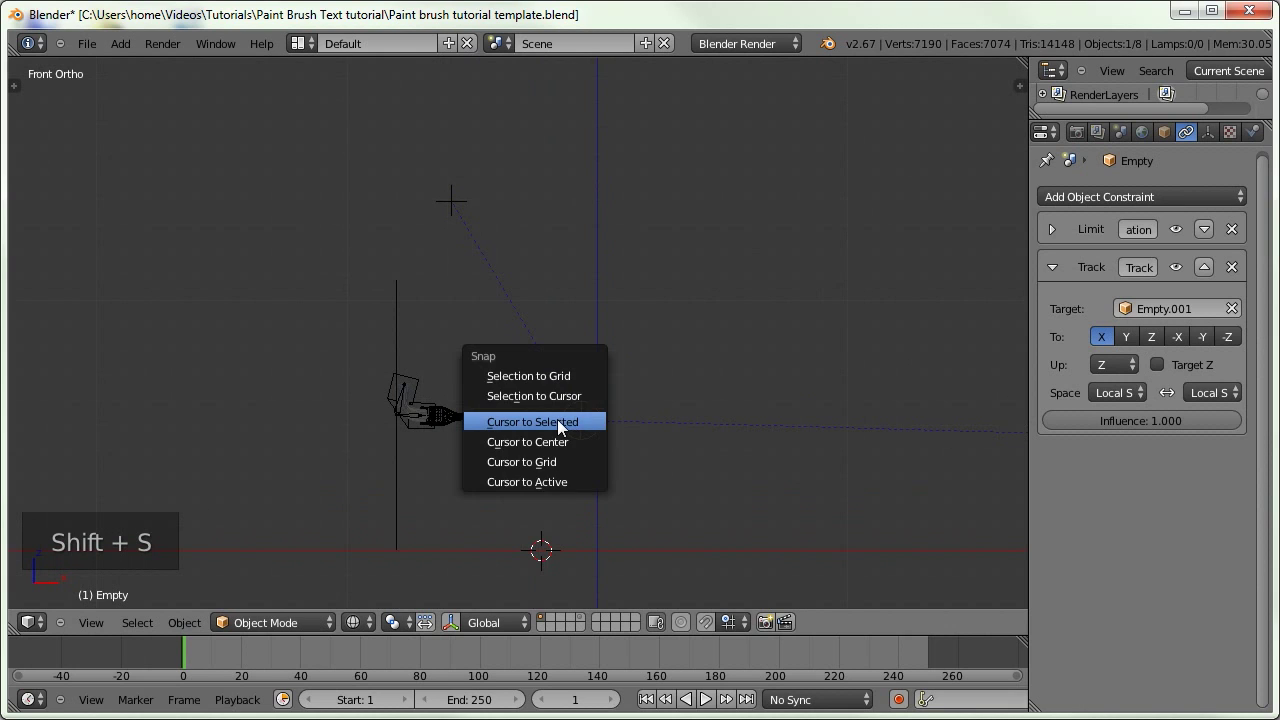
left_click(561, 425)
key("shift+a")
mouse_move(572, 423)
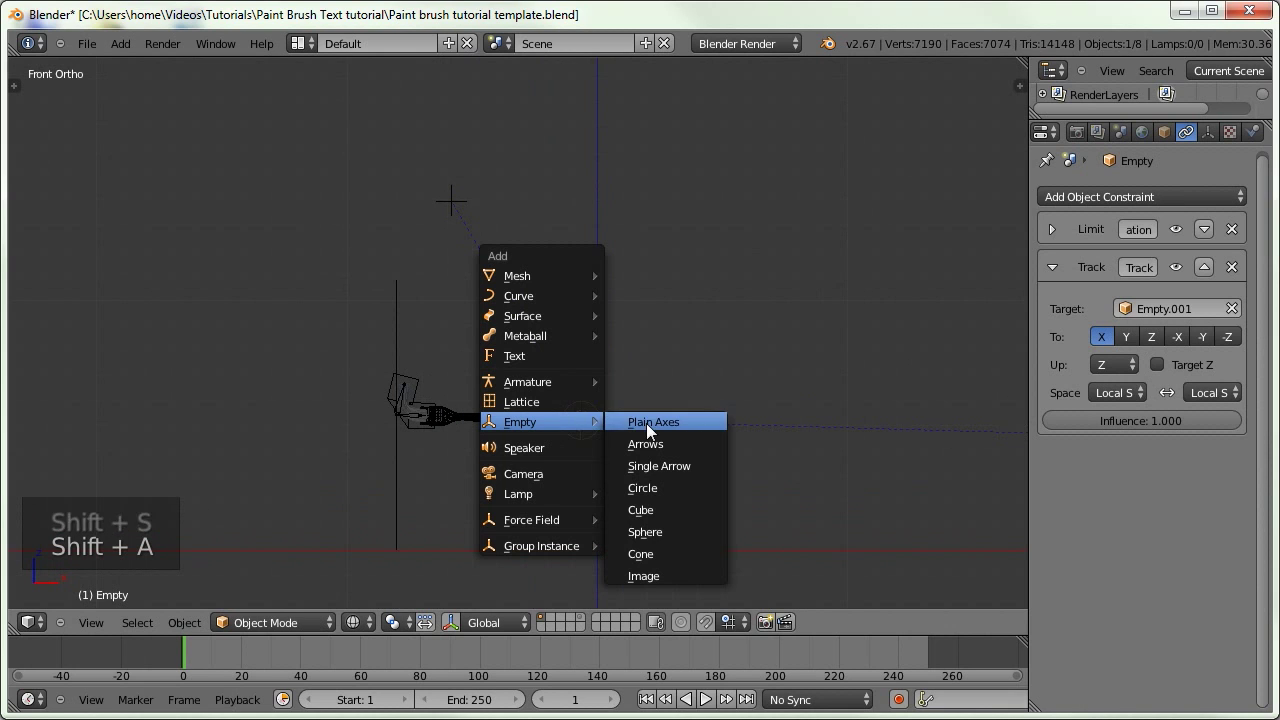
left_click(648, 532)
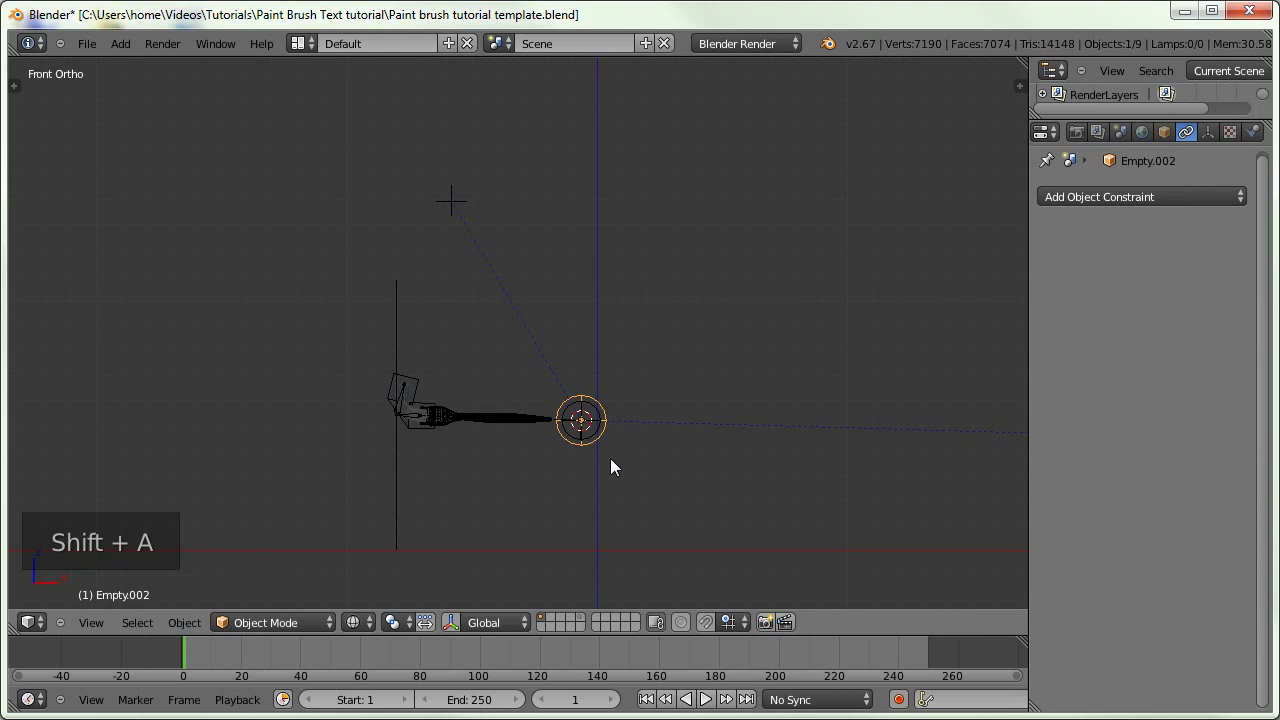
Move the new sphere empty along X just behind the brush's control empty and set its display size to 1.38
key("g")
key("x")
left_click(667, 465)
left_click(1208, 132)
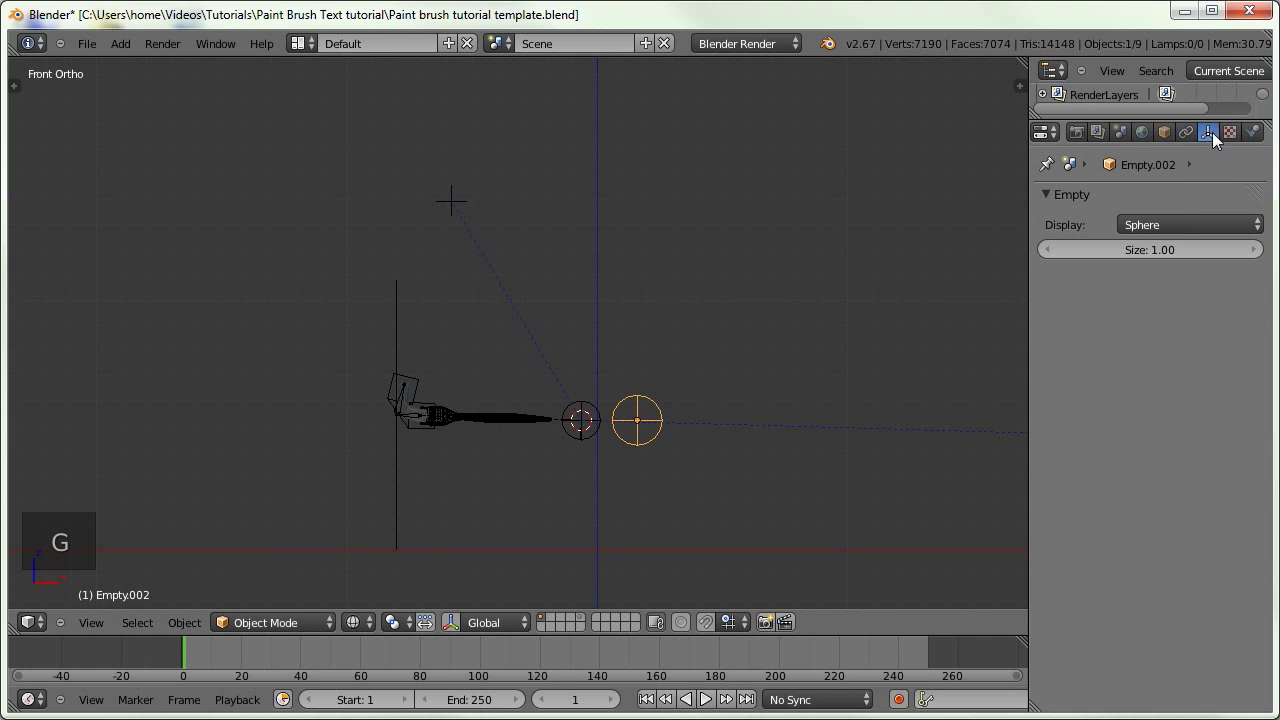
left_click_drag(1150, 247, 1192, 253)
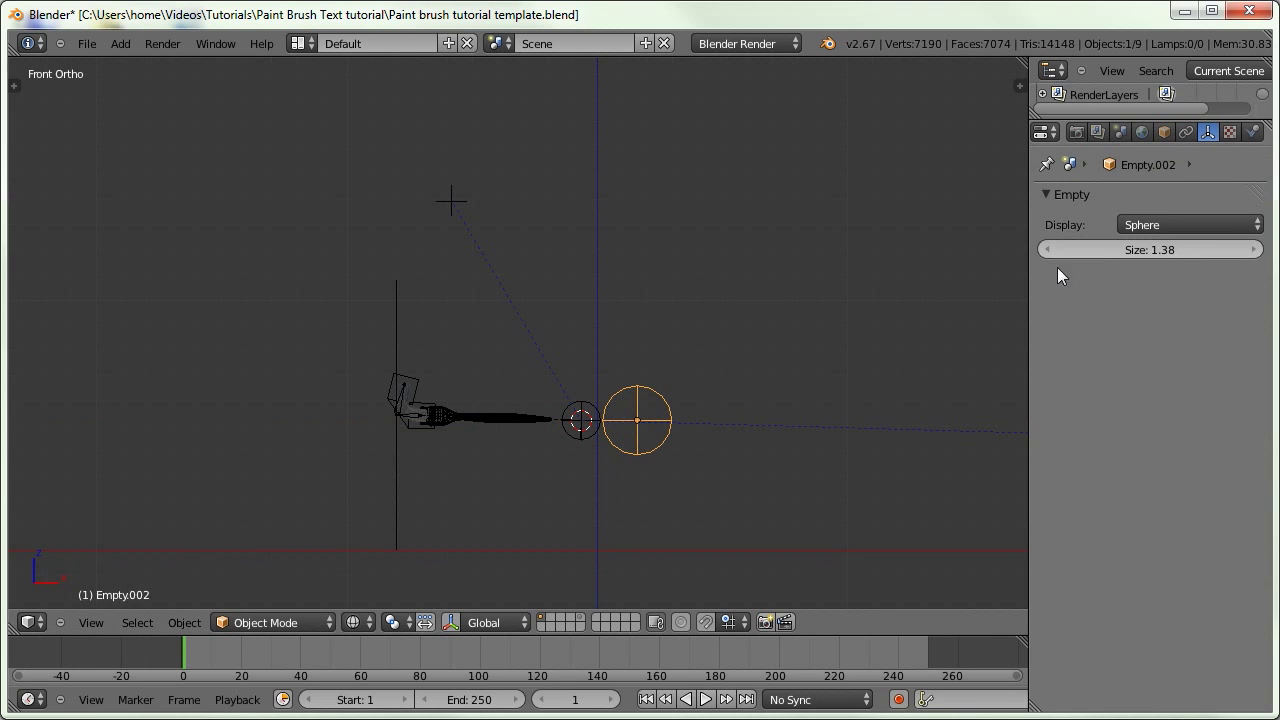
Undo the last seven changes to the brush rig
middle_click_drag(618, 404, 538, 296)
key("KP_1")
scroll(605, 405, "up", 1)
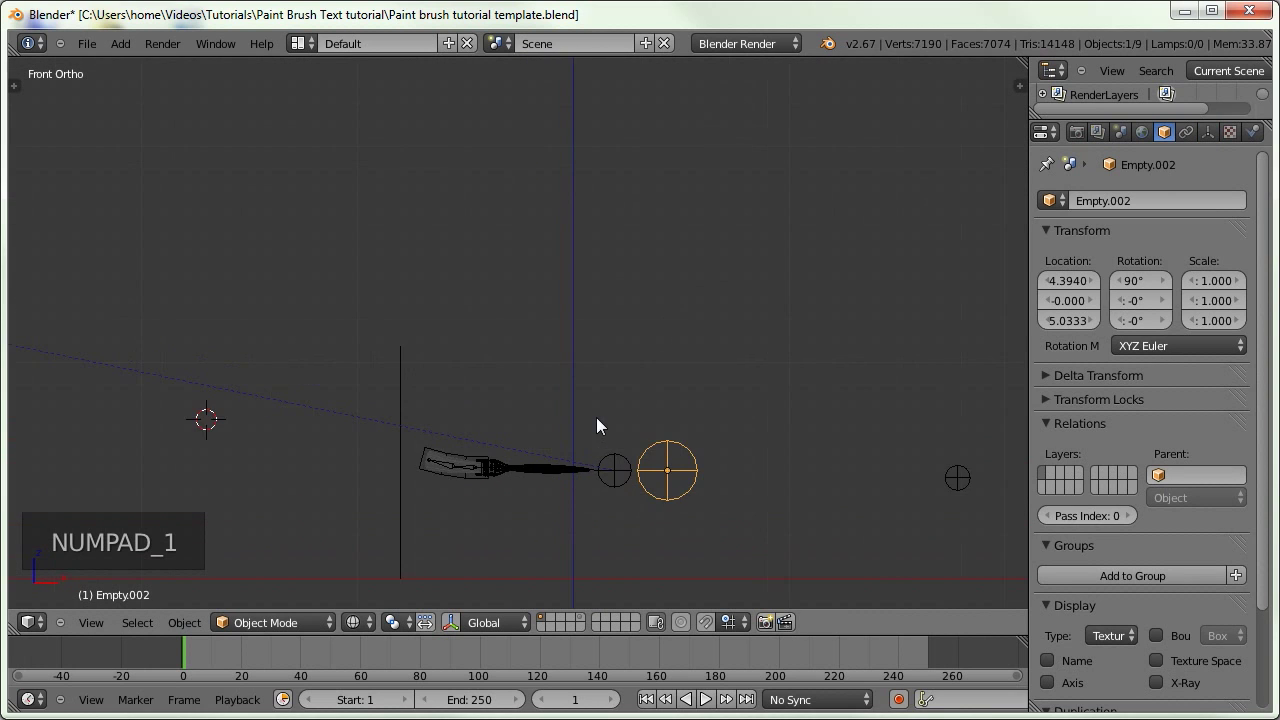
middle_click_drag(596, 417, 498, 339, "shift")
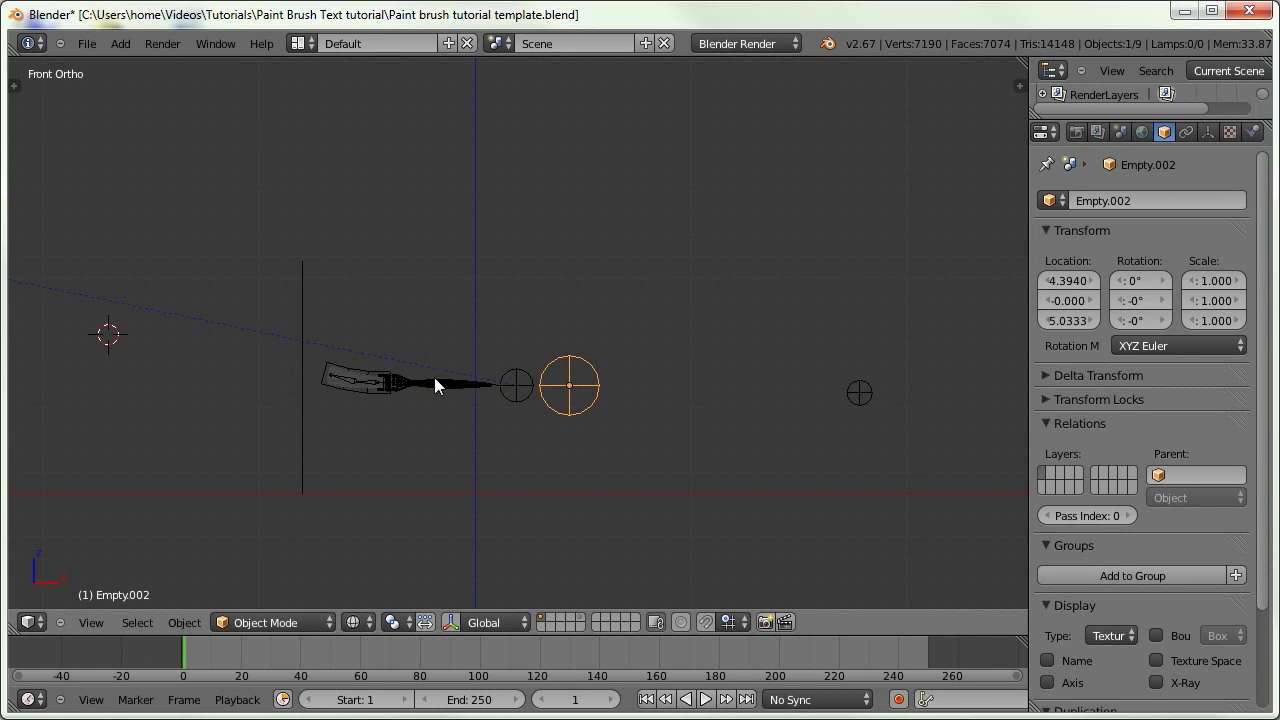
key("ctrl+z")
key("ctrl+z")
key("ctrl+z")
key("ctrl+z")
key("ctrl+z")
key("ctrl+z")
key("ctrl+z")
Parent the brush's control empty, the Tip empty and the small far empty (Empty.001) to the large sphere empty as Object
middle_click_drag(687, 381, 632, 358, "ctrl")
right_click(68, 237)
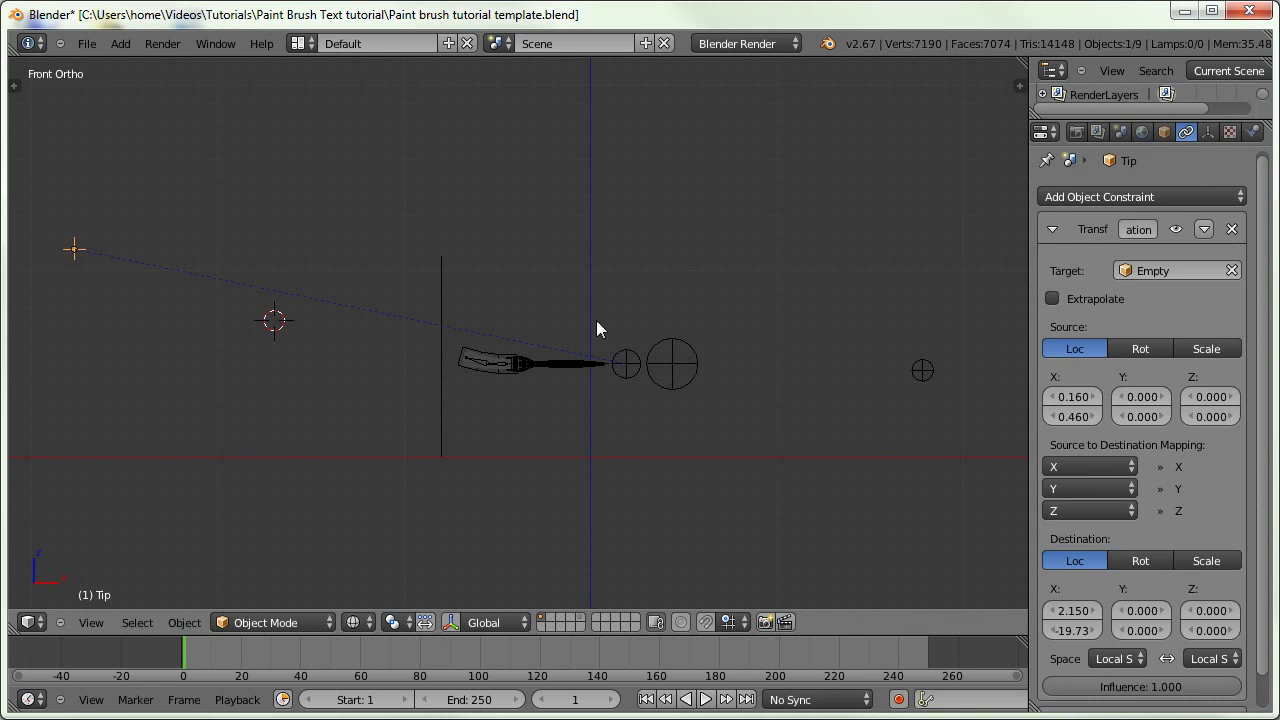
right_click(626, 363, "shift")
right_click(922, 370, "shift")
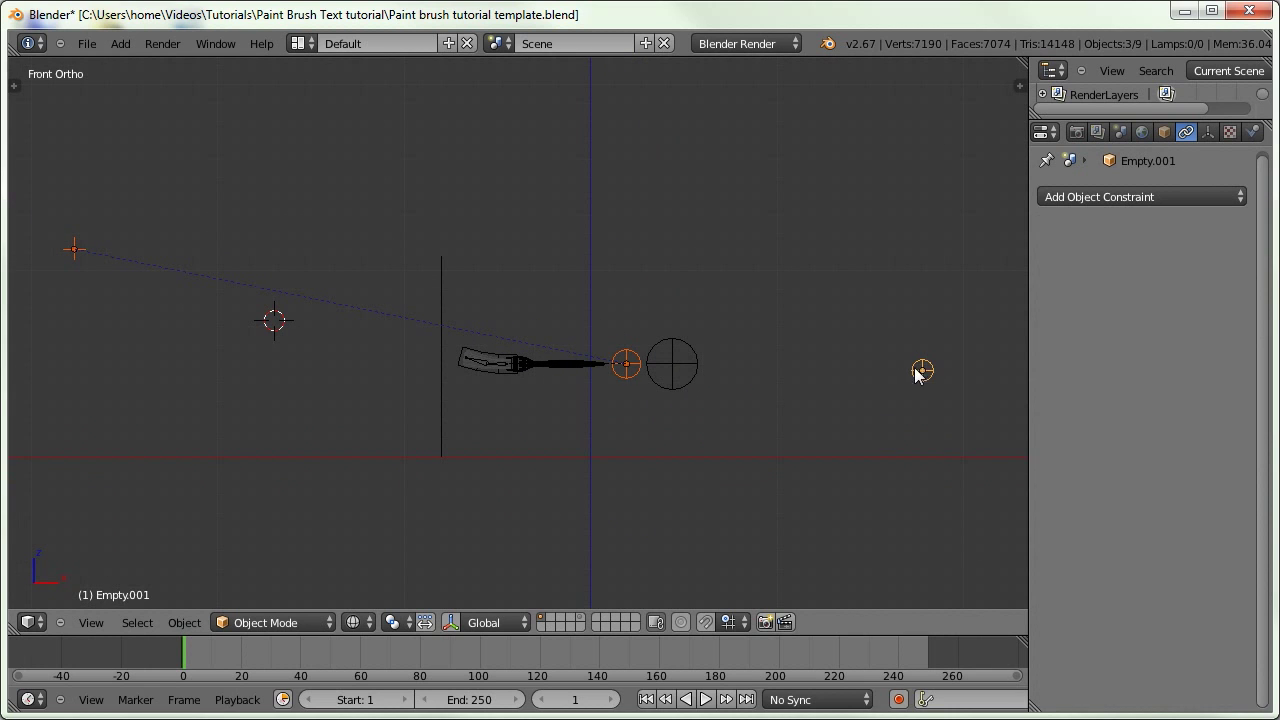
right_click(653, 361)
right_click(627, 362)
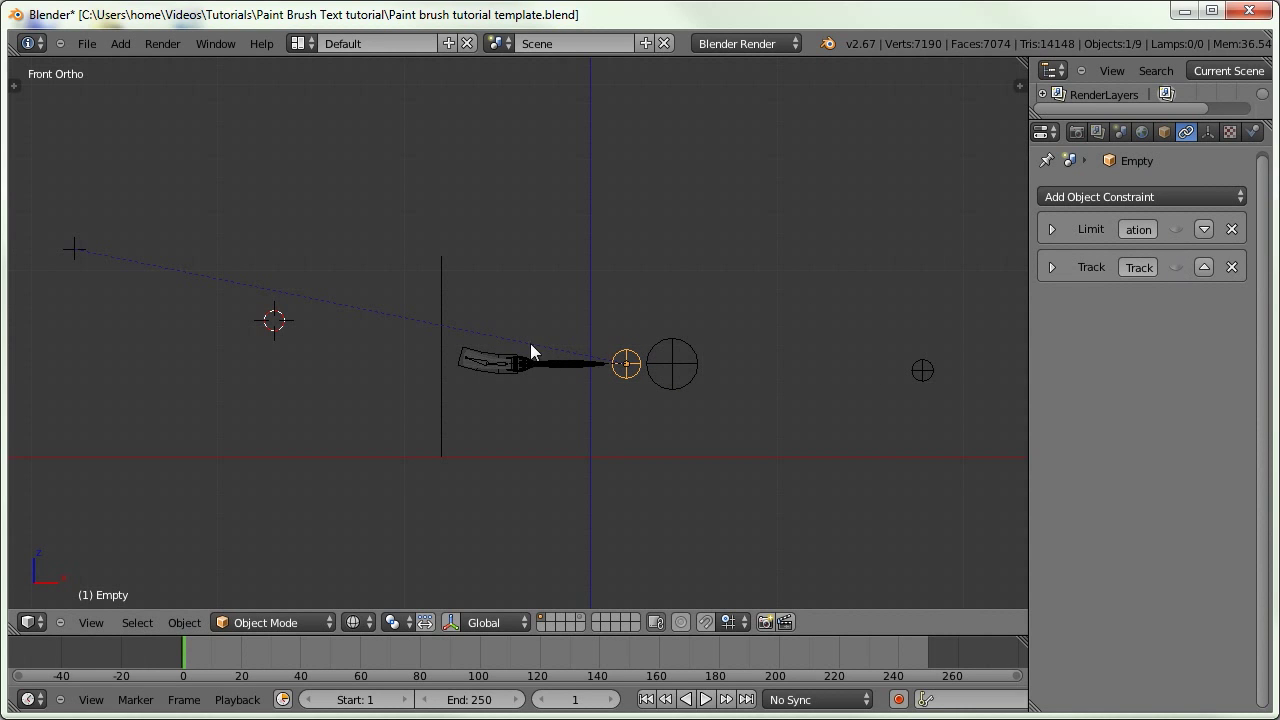
right_click(73, 250, "shift")
right_click(922, 372, "shift")
right_click(700, 385, "shift")
key("ctrl+p")
left_click(664, 399)
Turn on the Limit and Track constraints of the brush's control empty
right_click(627, 389)
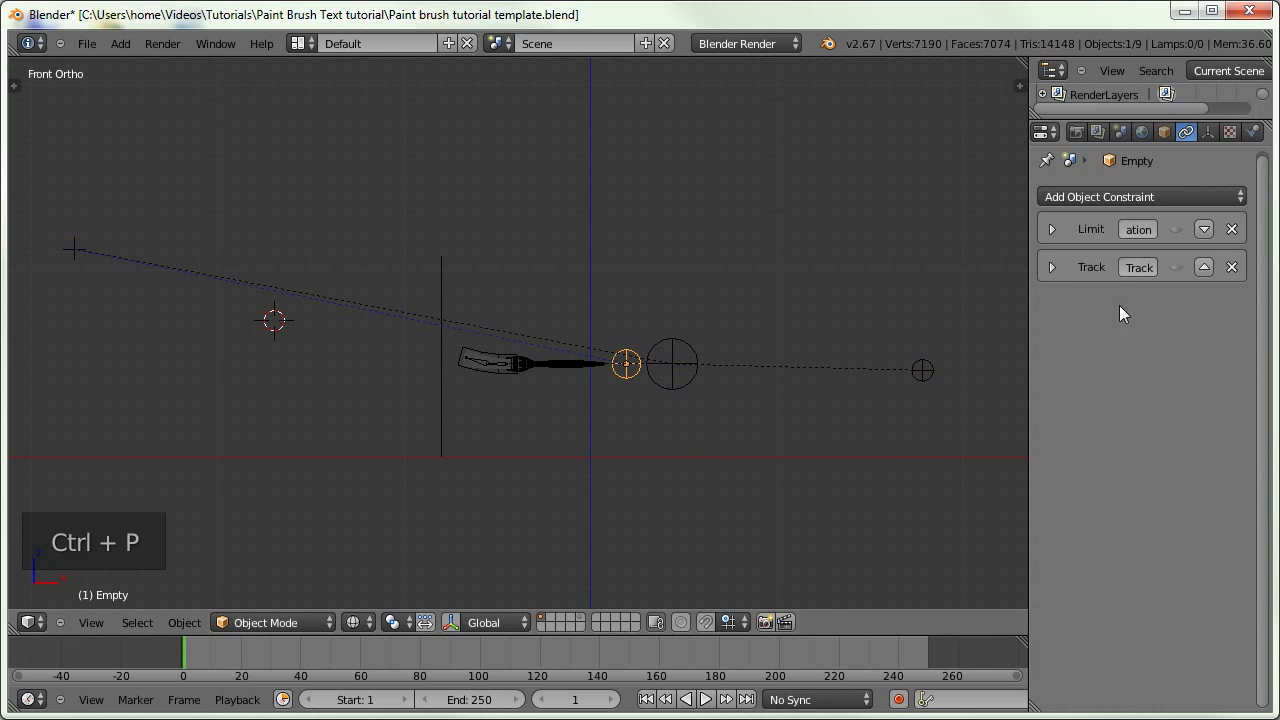
left_click(1176, 267)
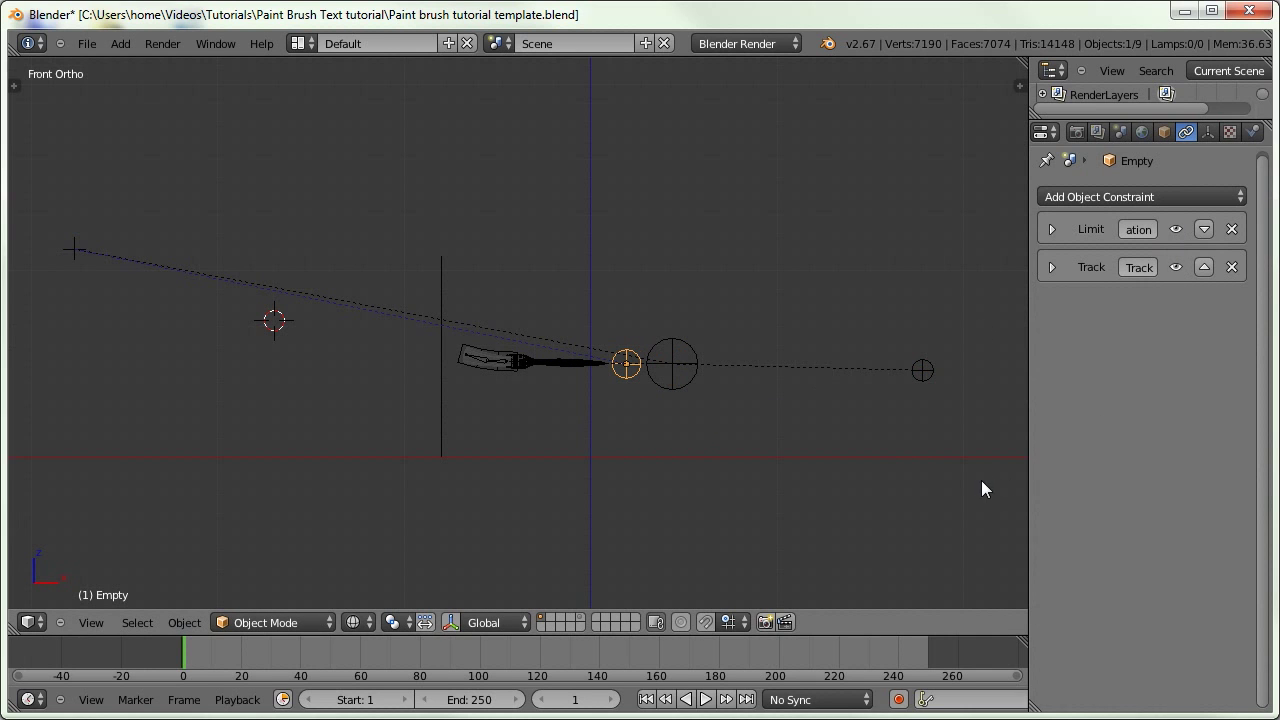
middle_click_drag(620, 420, 709, 406)
key("KP_3")
key("KP_1")
Test-move the brush's control empty toward the canvas plane and cancel the move
right_click(662, 435)
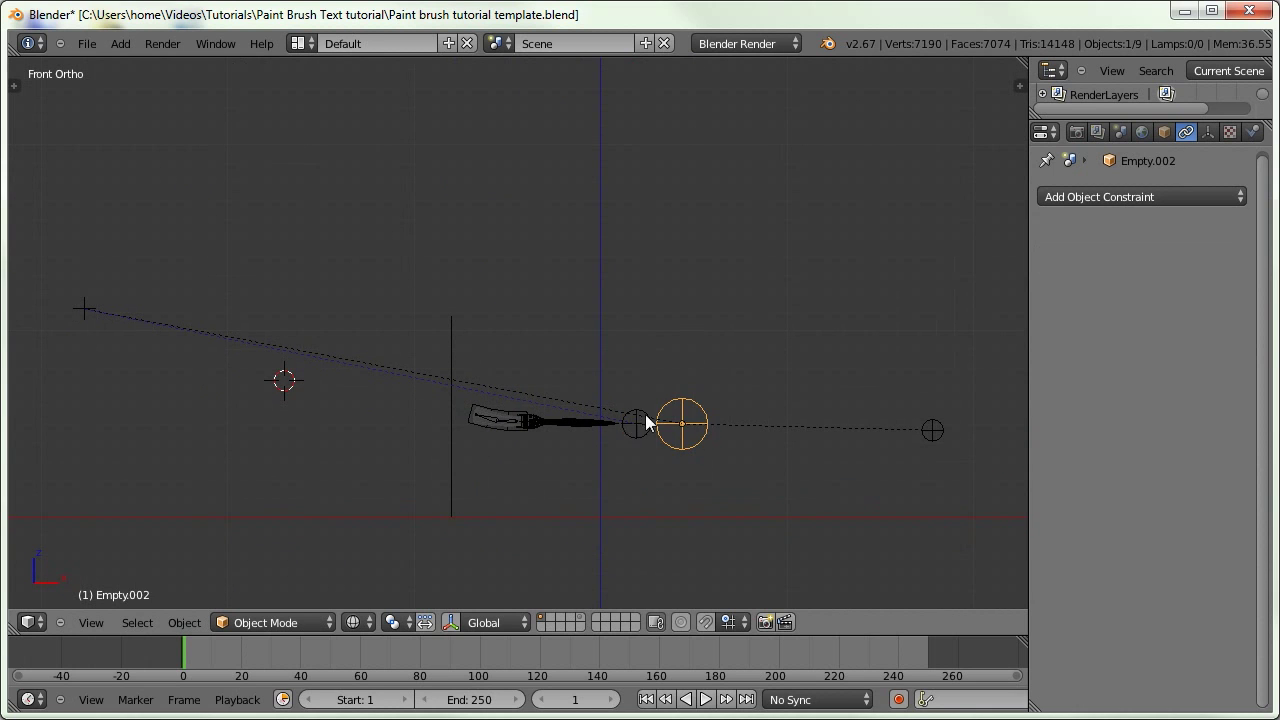
right_click(632, 440)
key("g")
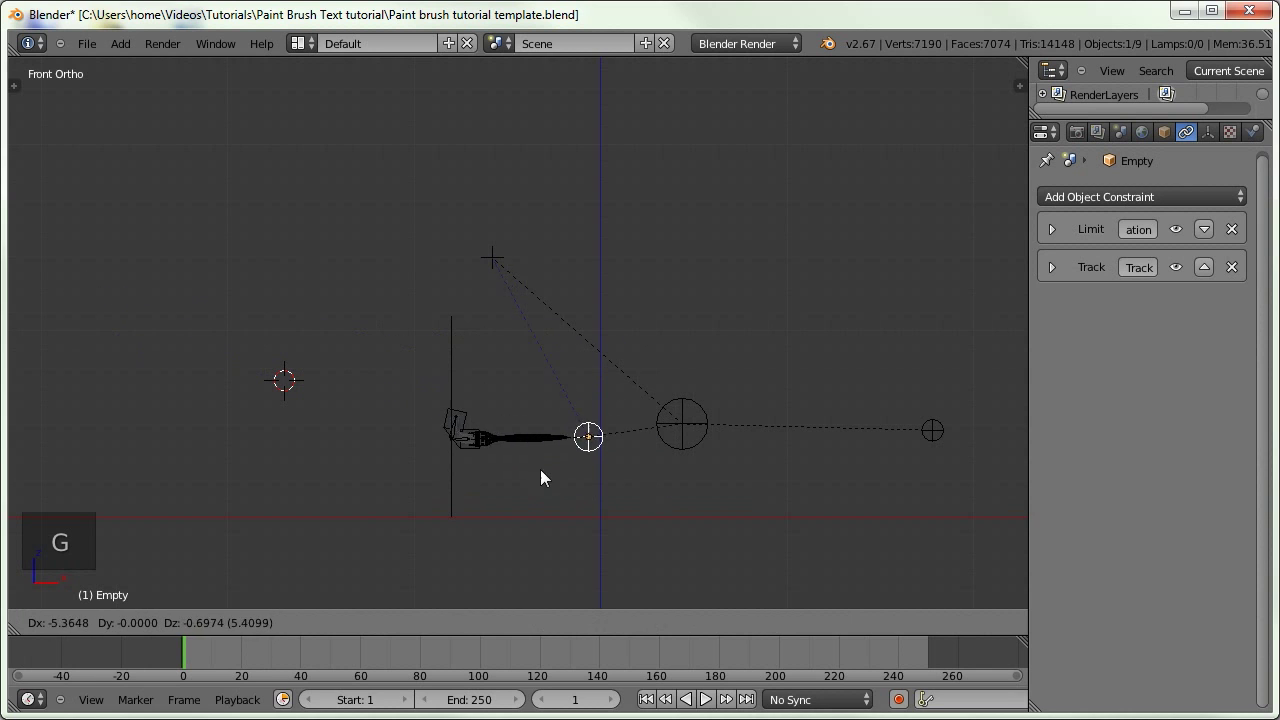
right_click(610, 426)
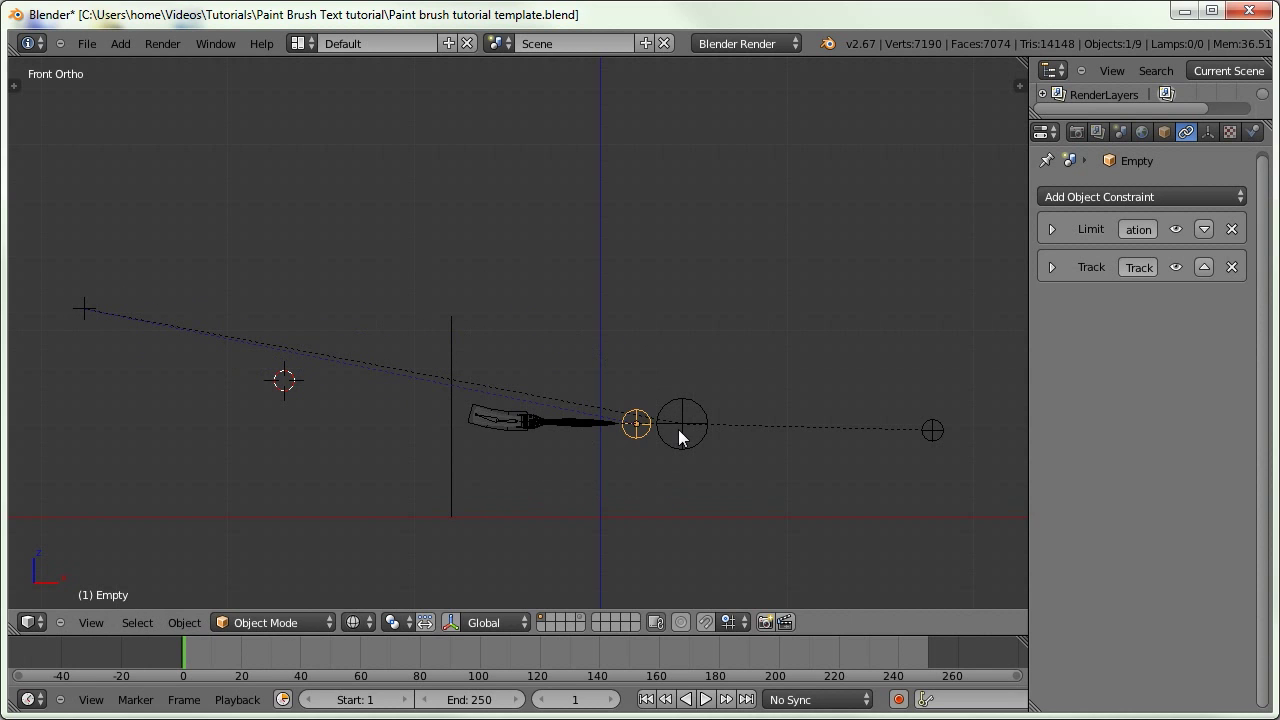
Rotate the large sphere empty about 34° around the global X axis to test how the whole rig turns
right_click(679, 428)
middle_click_drag(711, 405, 467, 432)
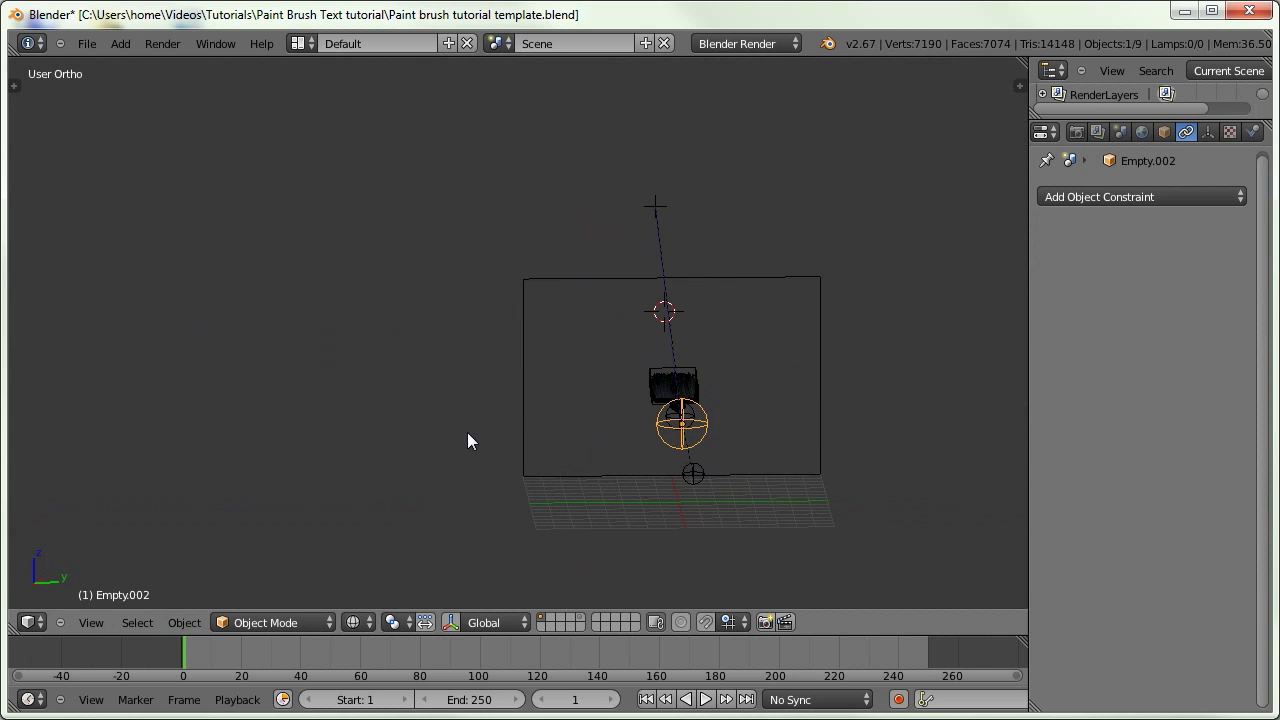
key("r")
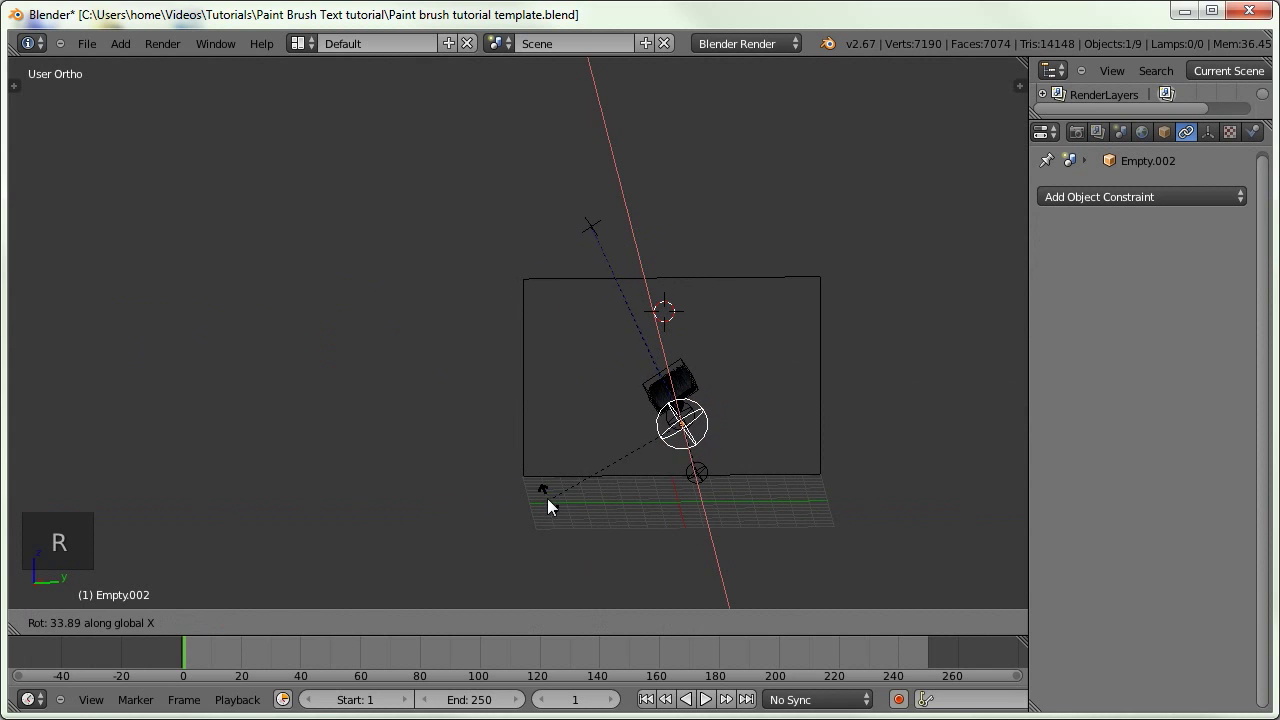
left_click(544, 494)
middle_click_drag(538, 487, 756, 431)
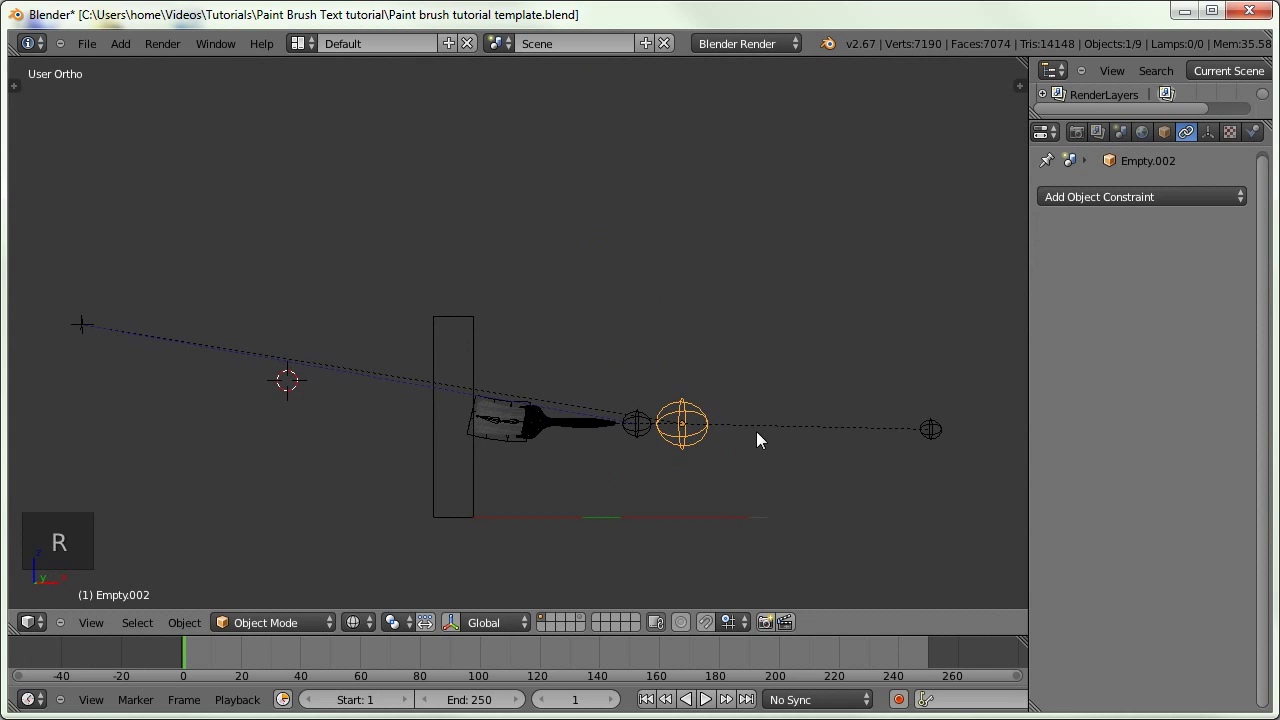
Move the brush's control empty down and about 5 units toward the canvas plane to test the bristles on the rotated rig
key("KP_3")
key("KP_1")
right_click(619, 432)
middle_click_drag(619, 432, 529, 464, "shift")
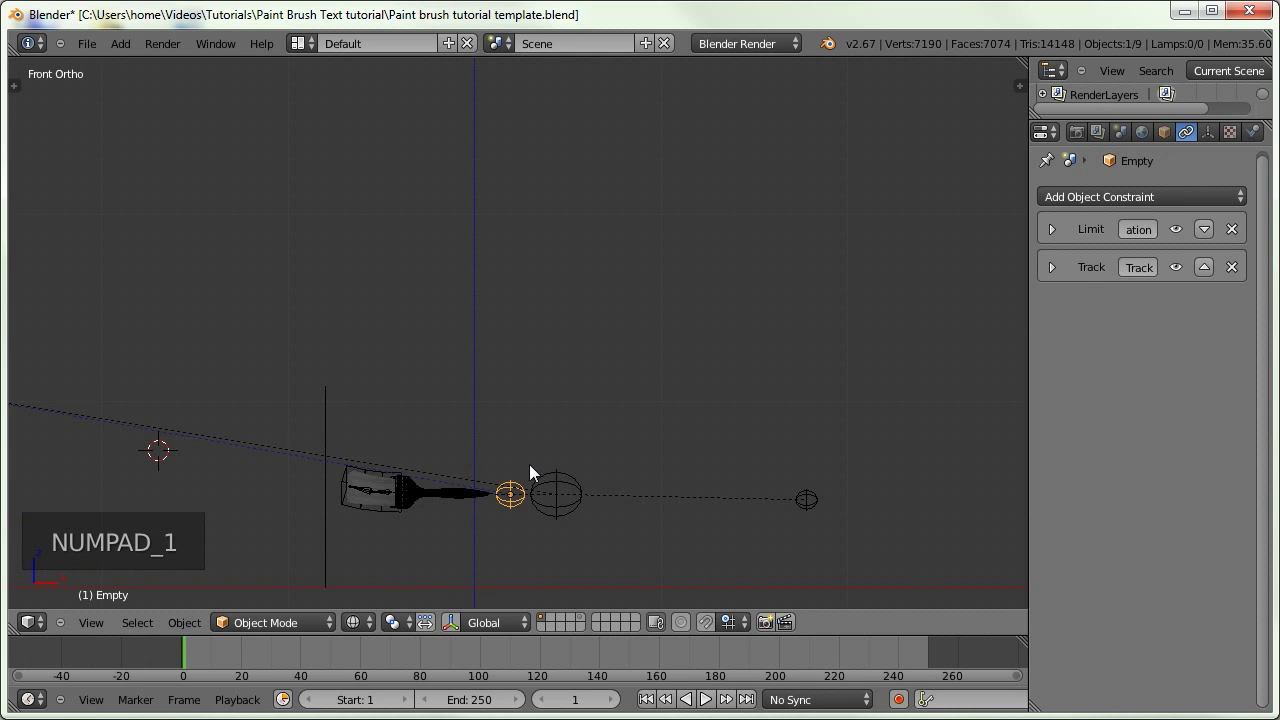
key("g")
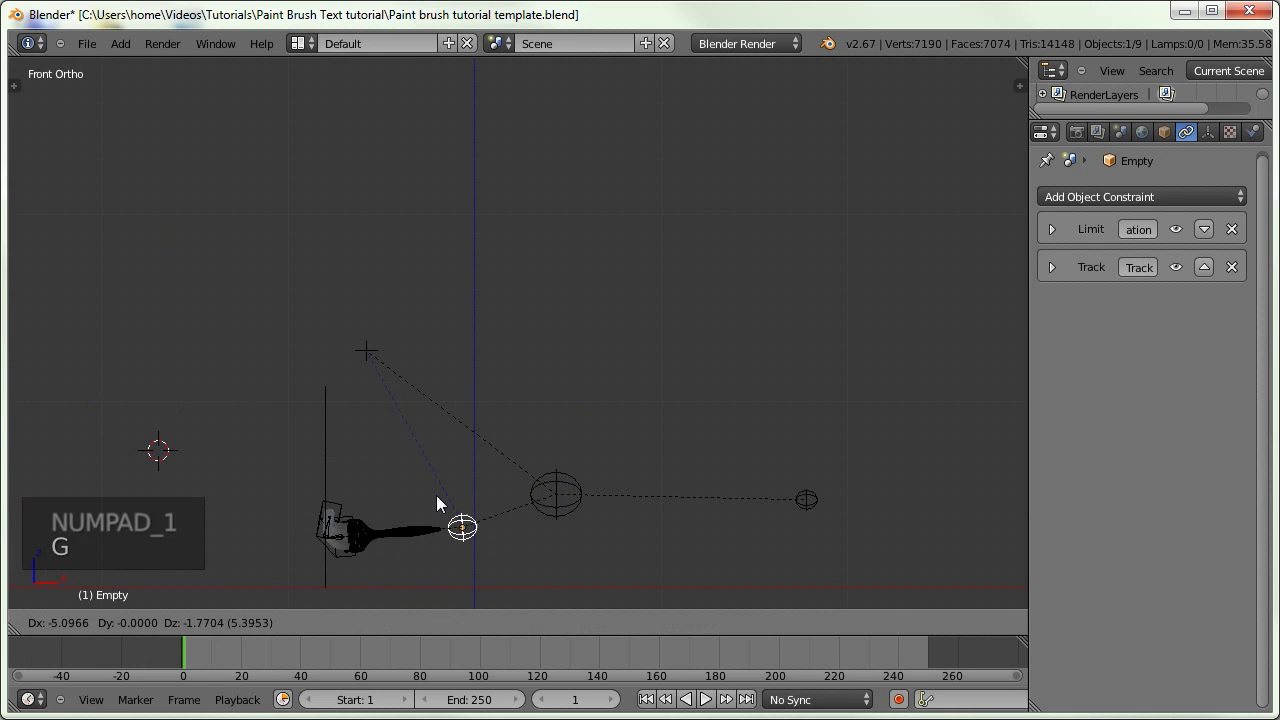
left_click(440, 480)
middle_click_drag(442, 471, 427, 449)
middle_click_drag(362, 339, 343, 270)
Set both spaces of the Tip empty's second Transformation constraint to World Space
right_click(385, 281)
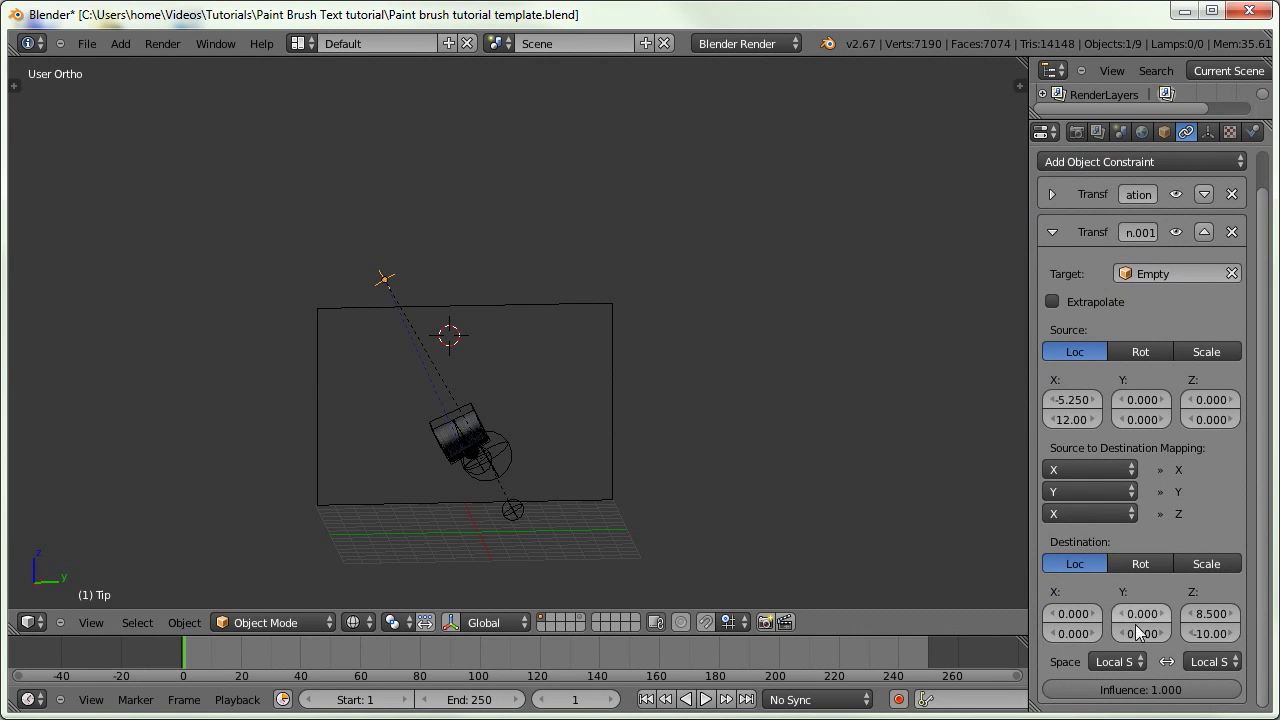
left_click(1116, 660)
left_click(1114, 643)
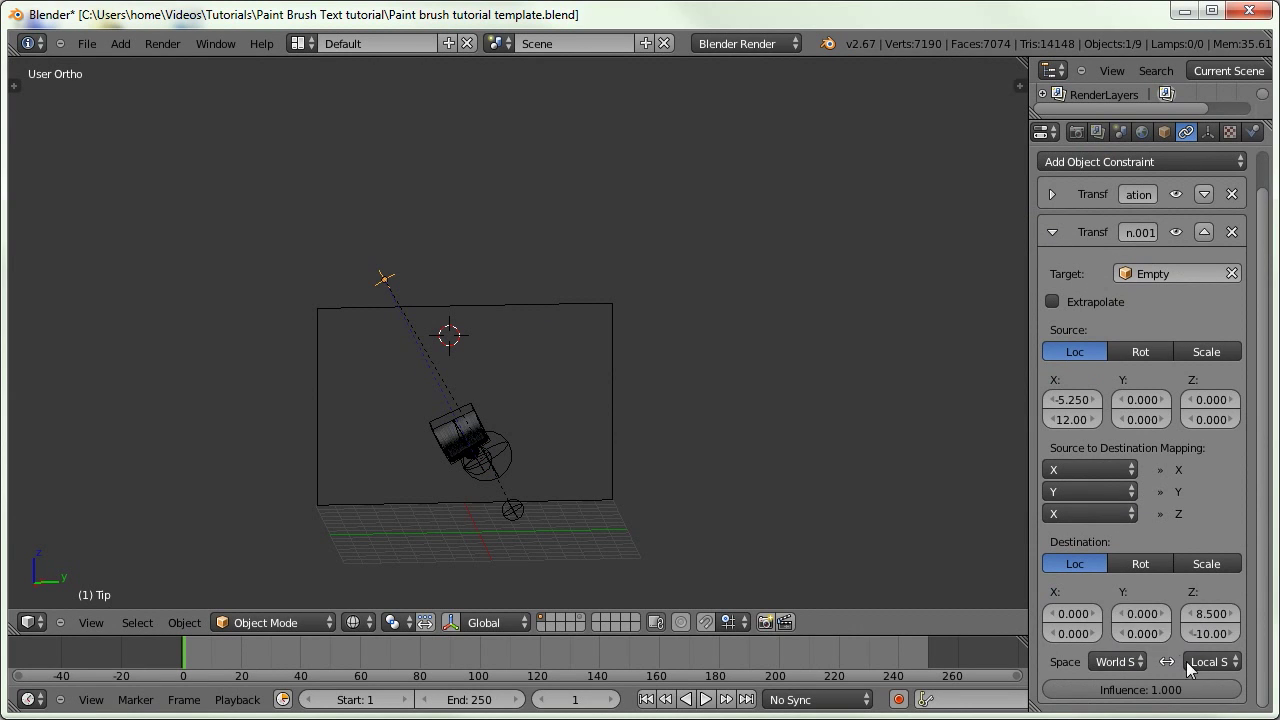
left_click(1192, 662)
left_click(1177, 642)
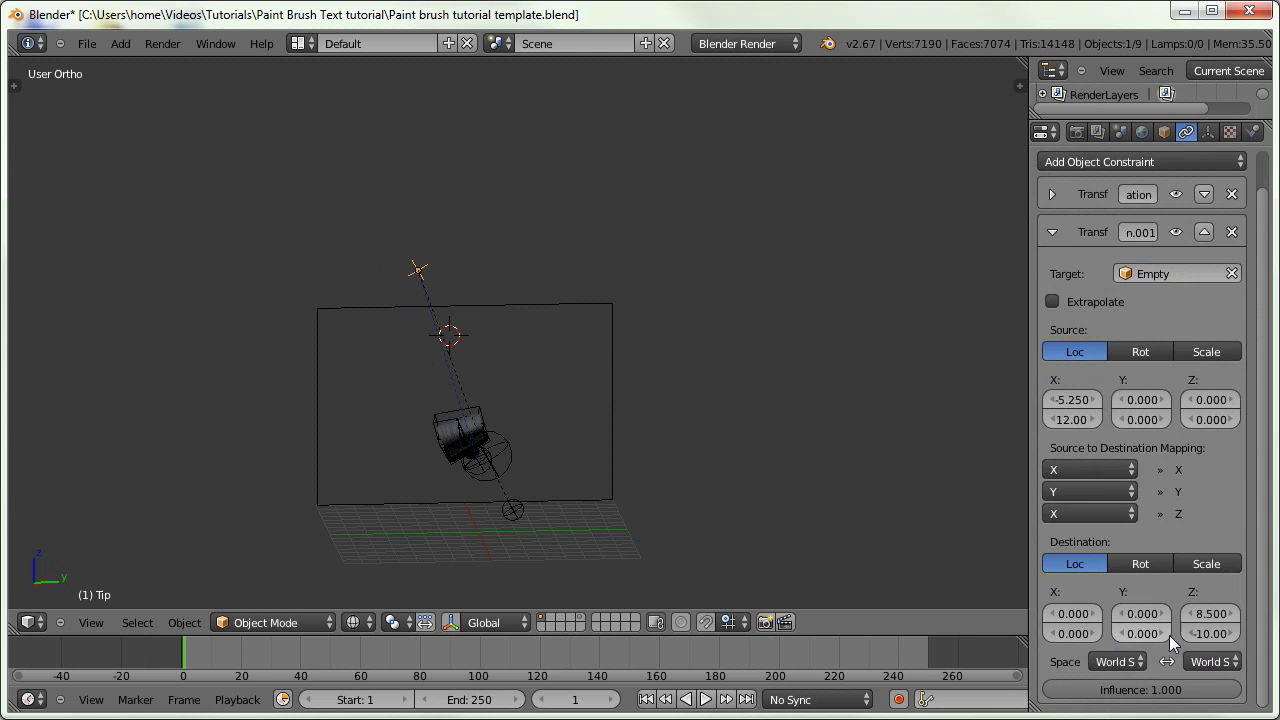
Inspect the Tip empty's direction from several angles and set both spaces of its second Transformation constraint back to Local Space
mouse_move(424, 270)
middle_mouse_down()
mouse_move(391, 271)
mouse_move(408, 263)
mouse_move(399, 272)
mouse_move(437, 323)
mouse_move(443, 214)
mouse_move(406, 224)
middle_mouse_up()
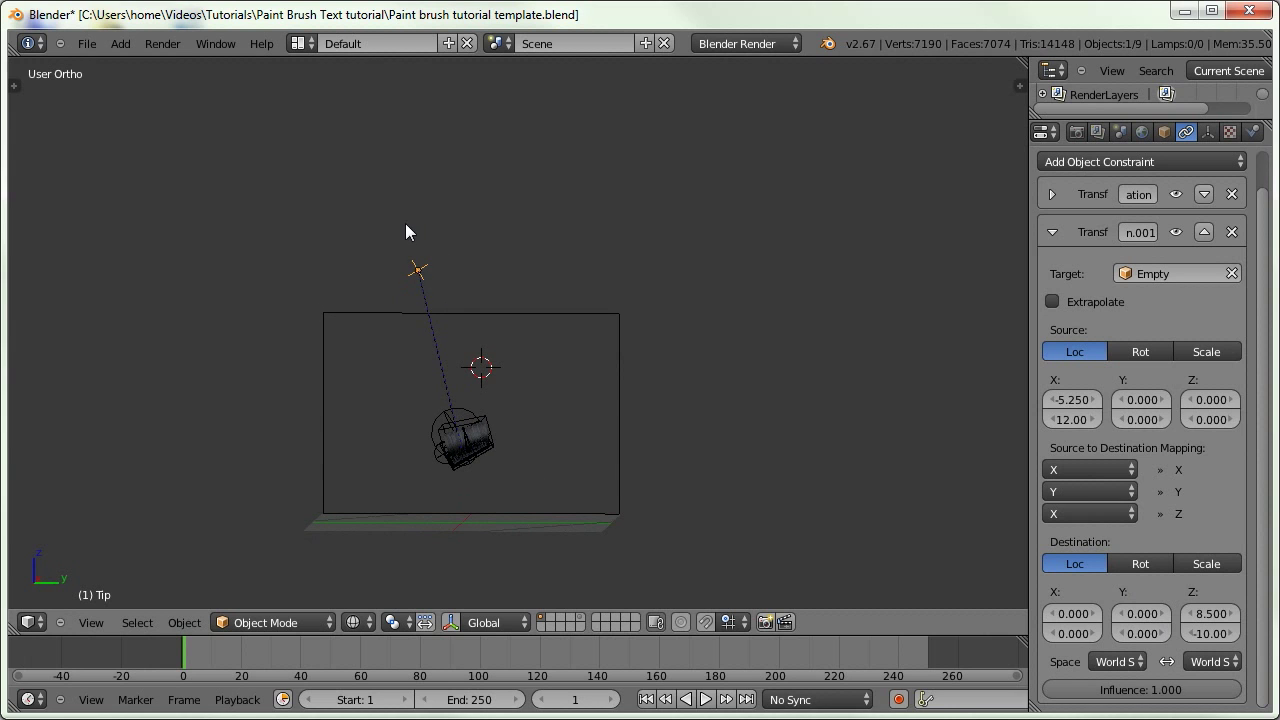
mouse_move(489, 580)
middle_mouse_down()
mouse_move(486, 280)
mouse_move(505, 278)
mouse_move(468, 391)
middle_mouse_up()
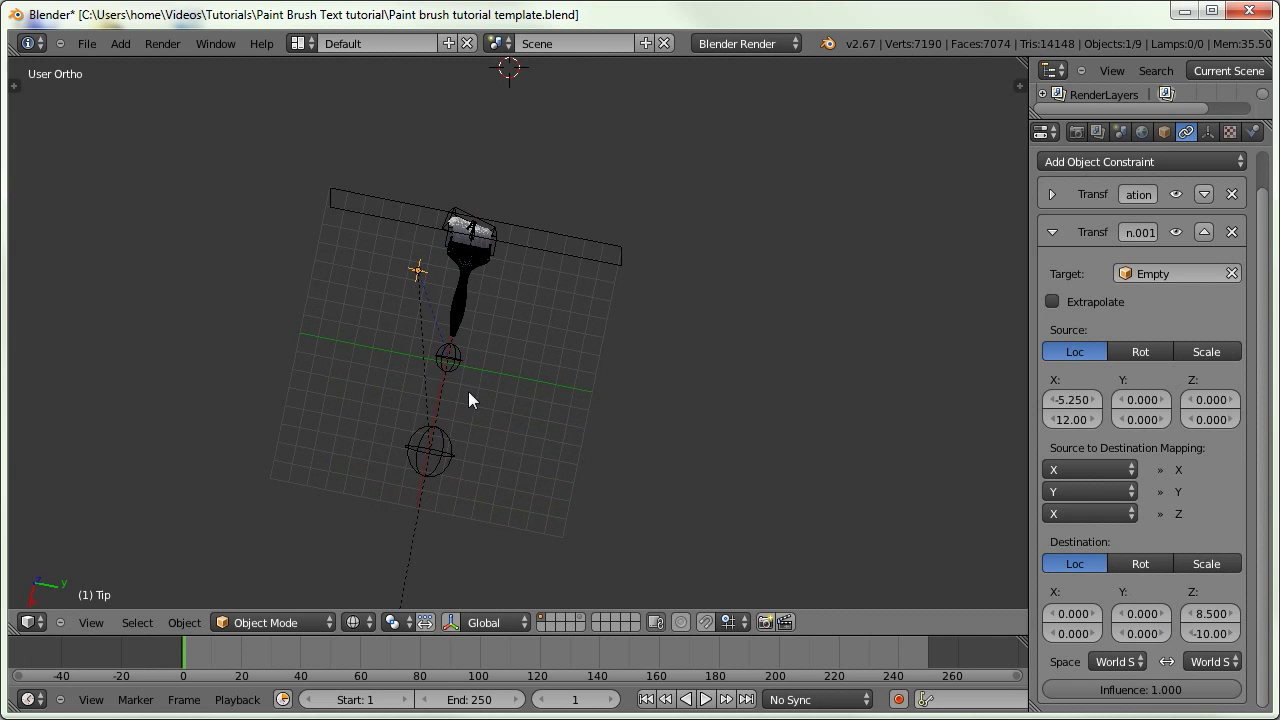
mouse_move(349, 342)
middle_mouse_down()
mouse_move(488, 191)
mouse_move(427, 181)
mouse_move(377, 143)
mouse_move(430, 133)
middle_mouse_up()
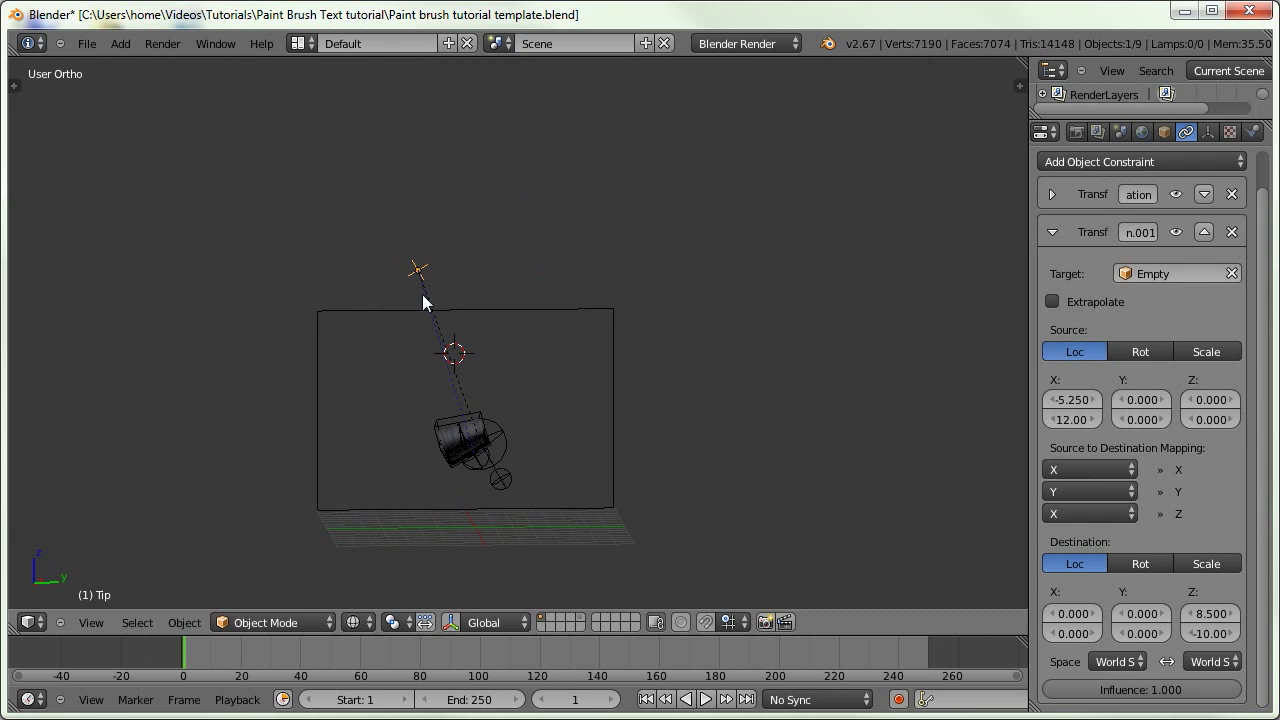
left_click(1112, 661)
left_click(1108, 620)
left_click(1210, 661)
left_click(1188, 620)
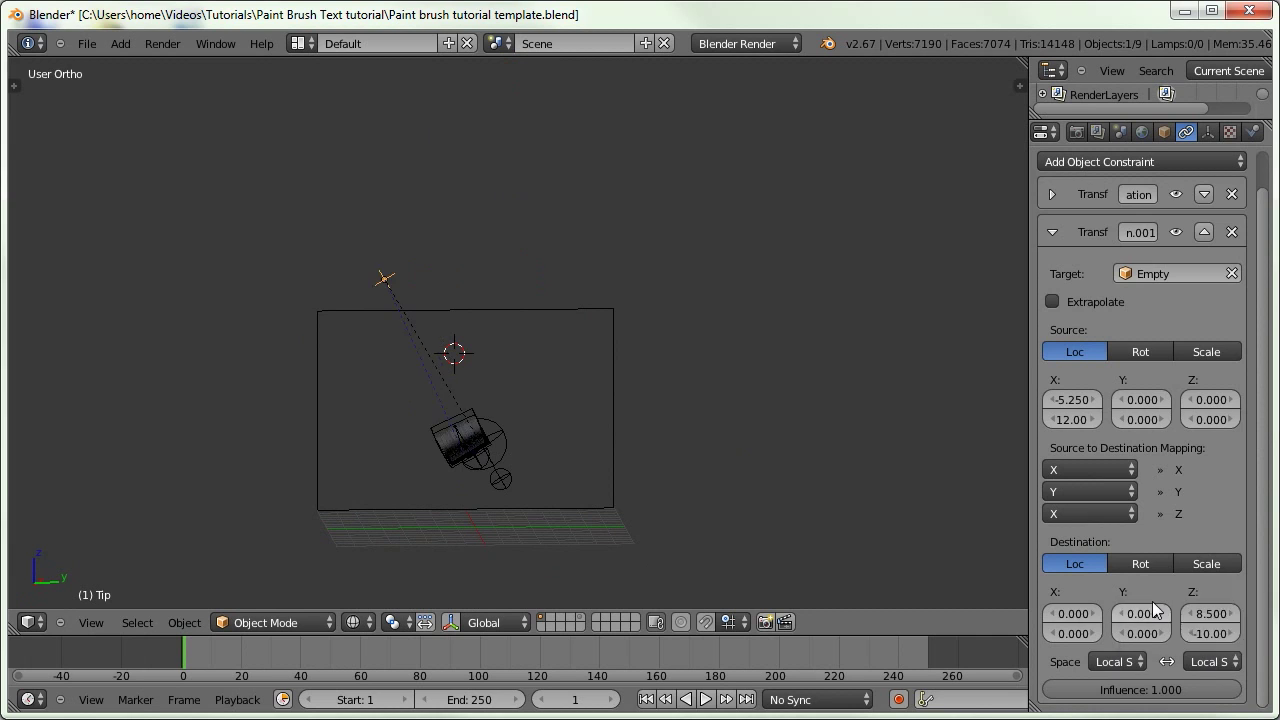
Clear the rotation of the large sphere empty in the front view
key("KP_1")
right_click(664, 460)
key("alt+r")
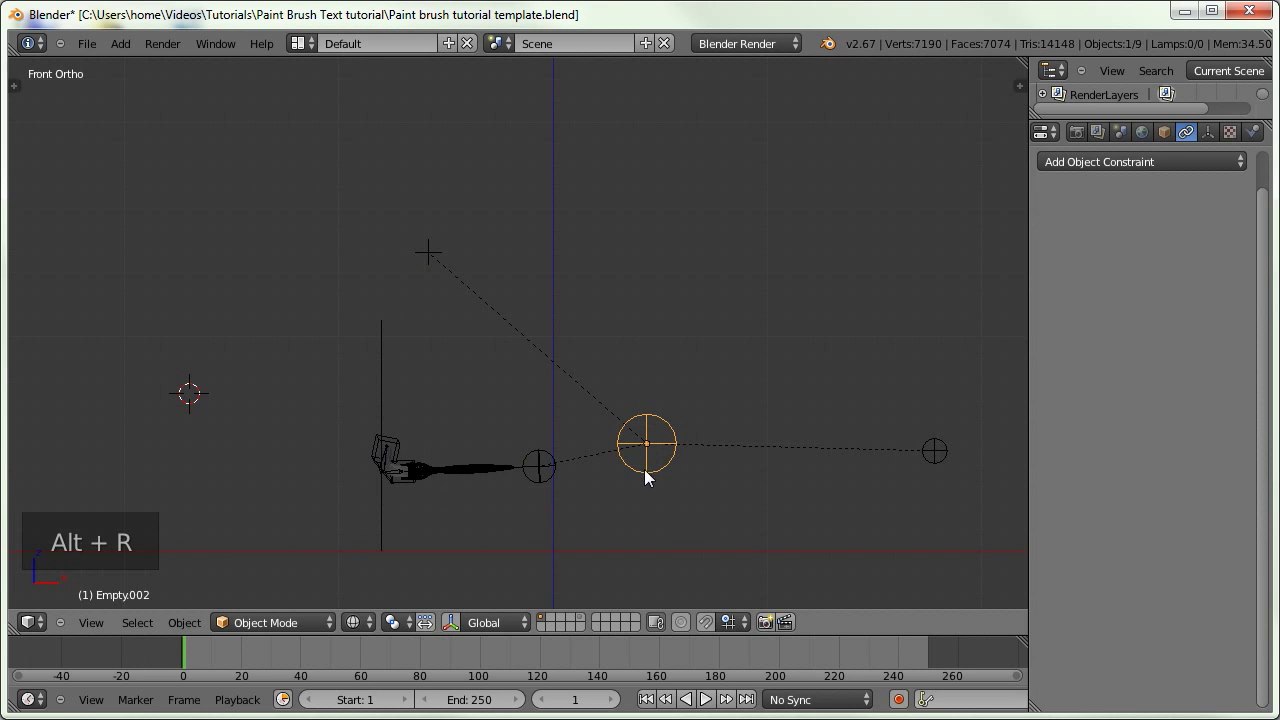
Move the brush's control empty away from the canvas plane, level with and just in front of the large sphere empty
right_click(547, 465)
key("g")
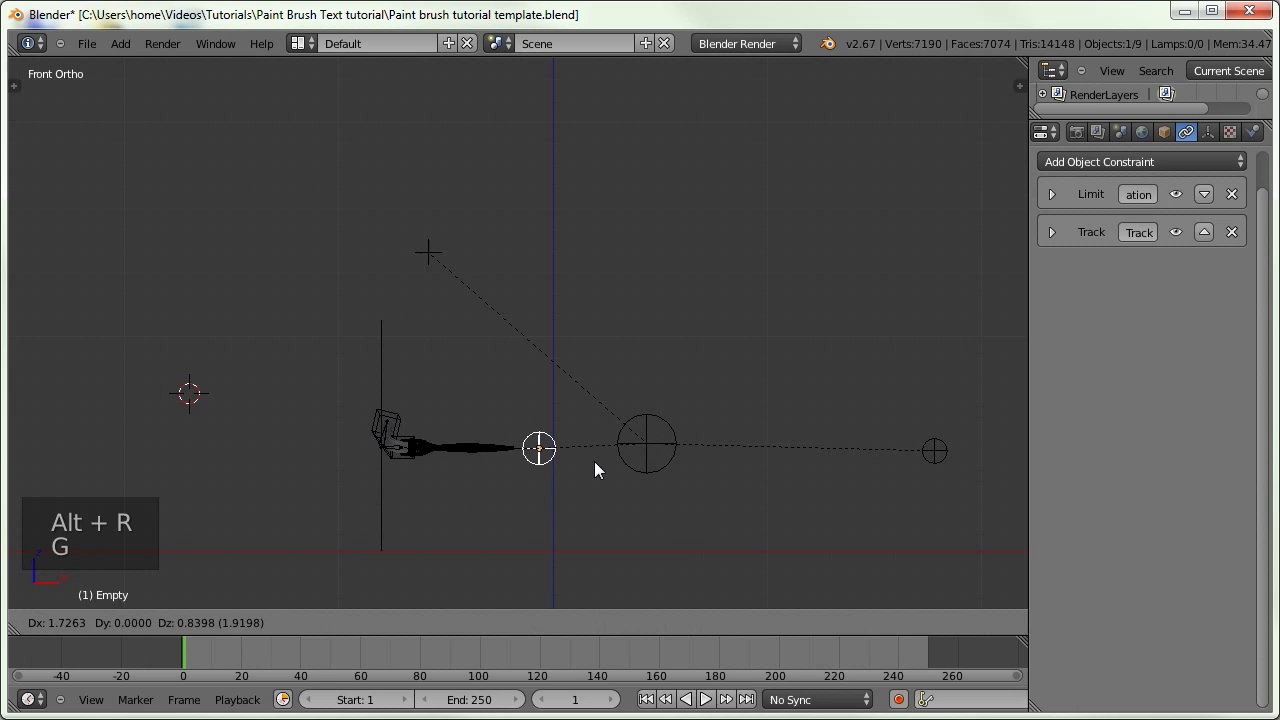
left_click(667, 460)
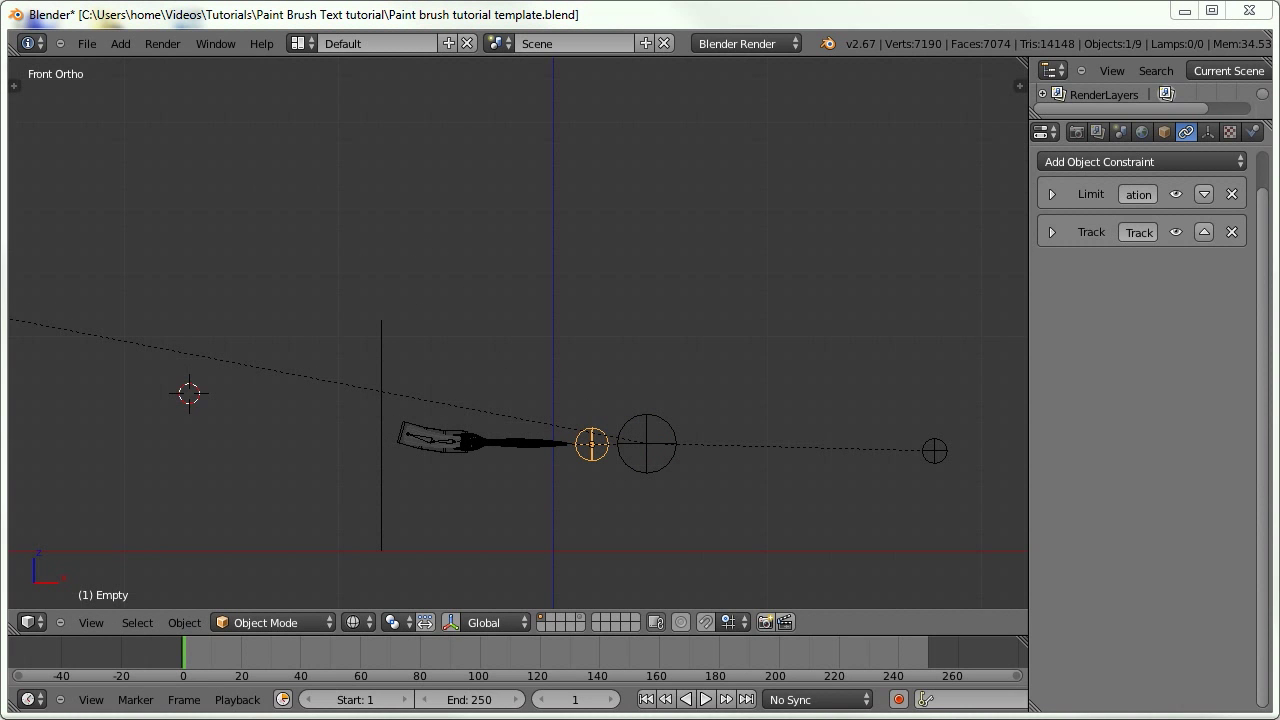
Line the brush's control empty up sideways with the large sphere empty in the right view and save the file
middle_click_drag(612, 453, 562, 439)
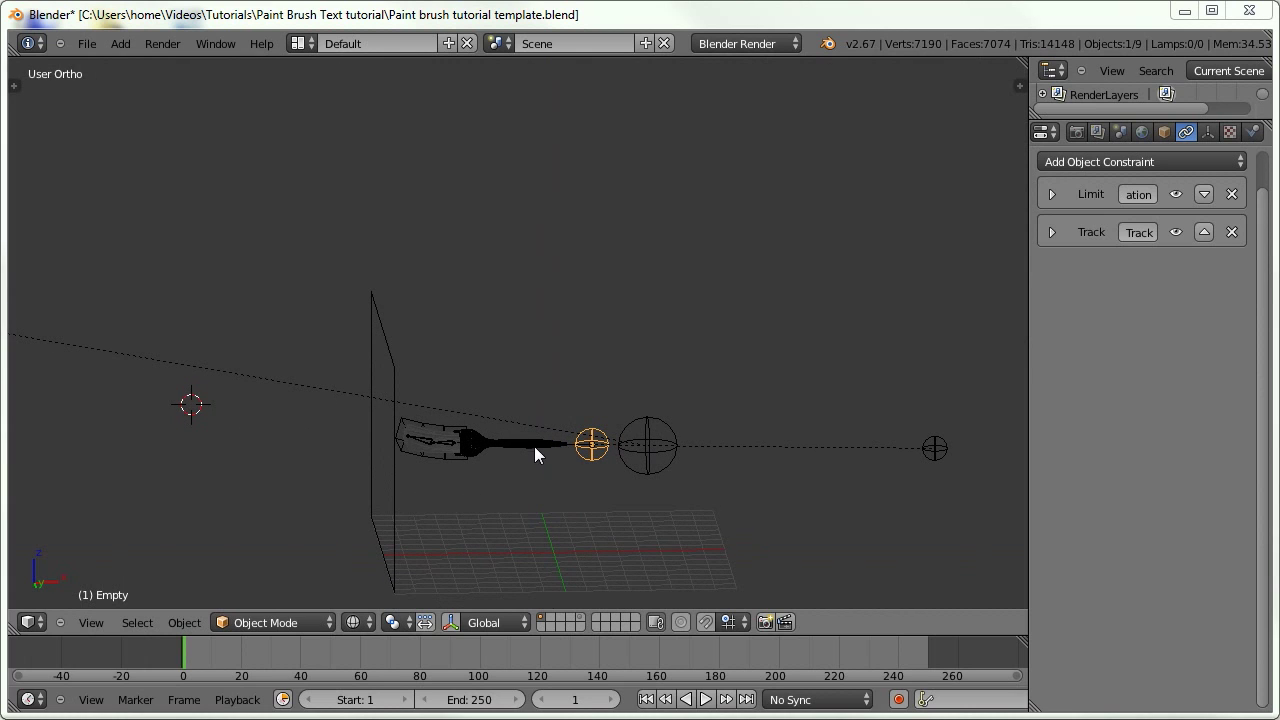
key("KP_3")
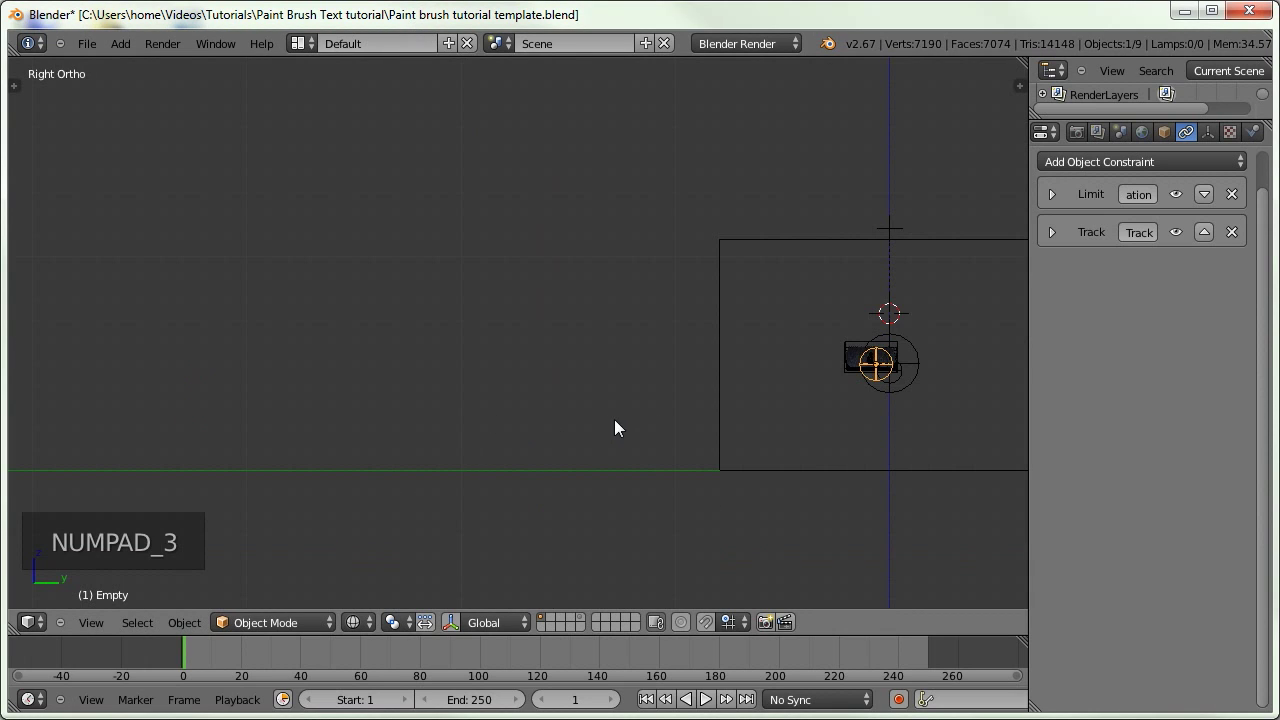
middle_click_drag(847, 333, 566, 410, "shift")
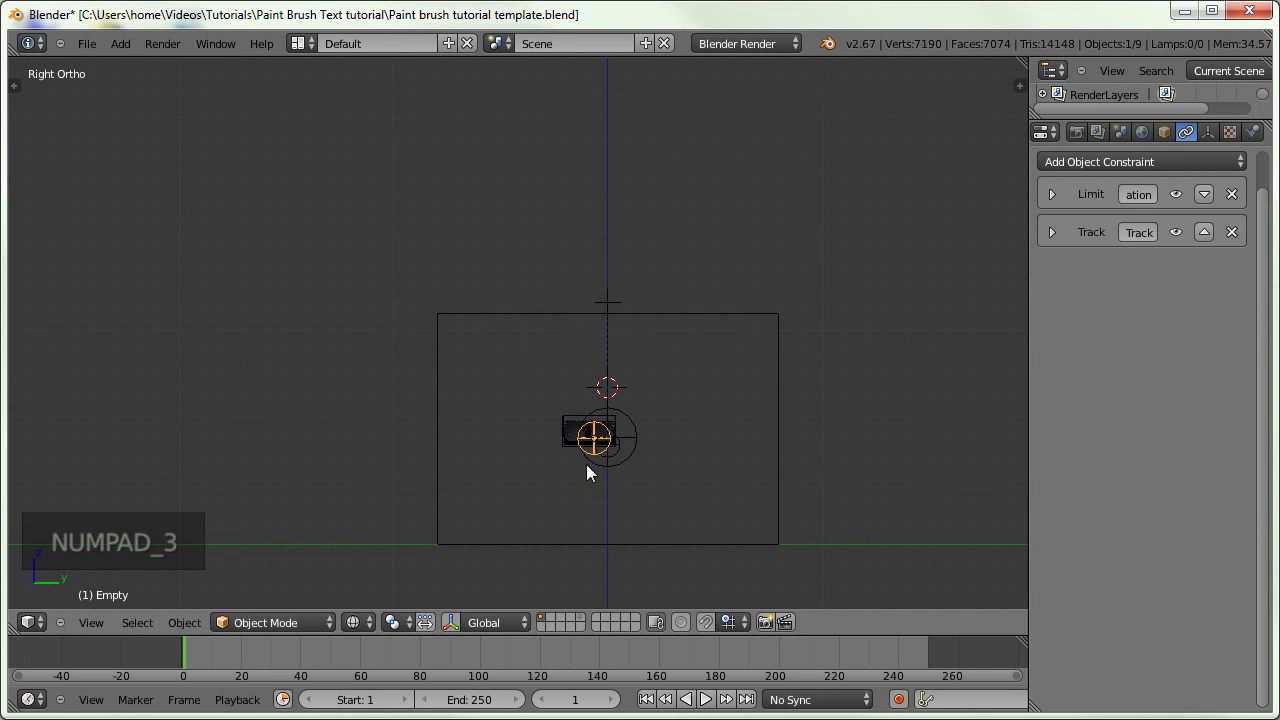
key("g")
key("KP_1")
middle_click_drag(458, 455, 646, 434, "shift")
scroll(646, 434, "down", 2)
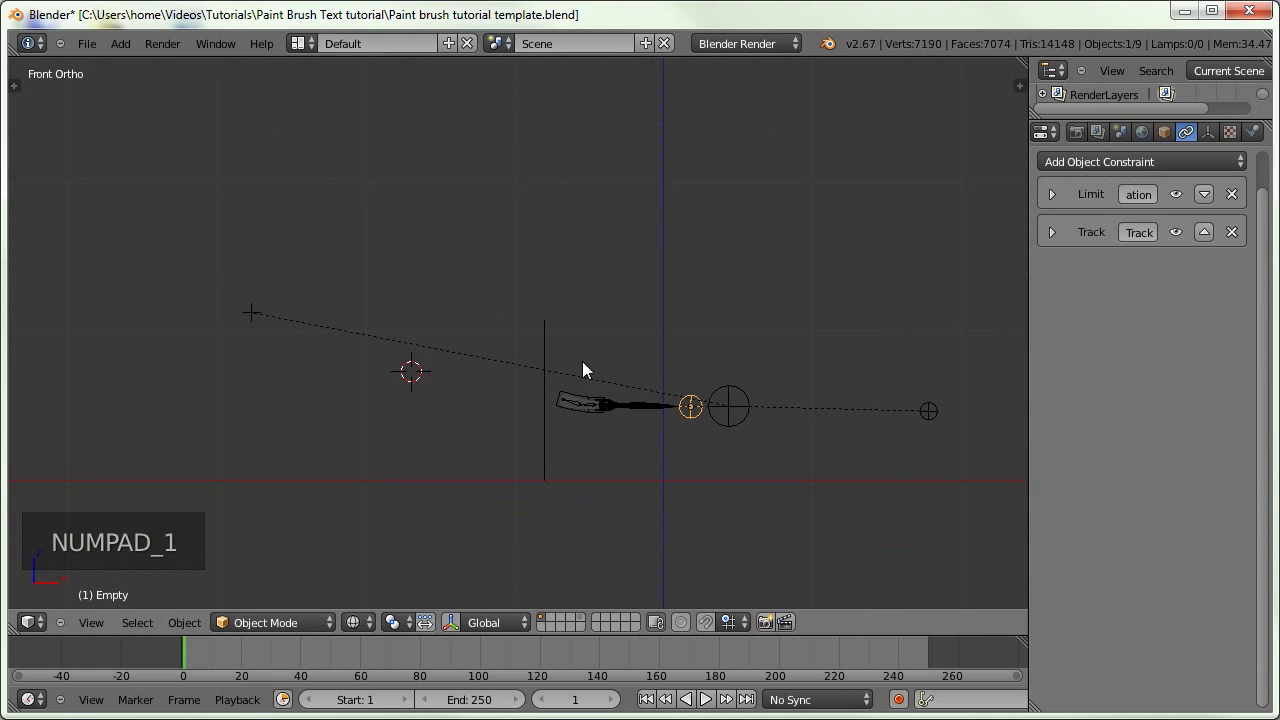
key("ctrl+w")
scroll(529, 415, "up", 1)
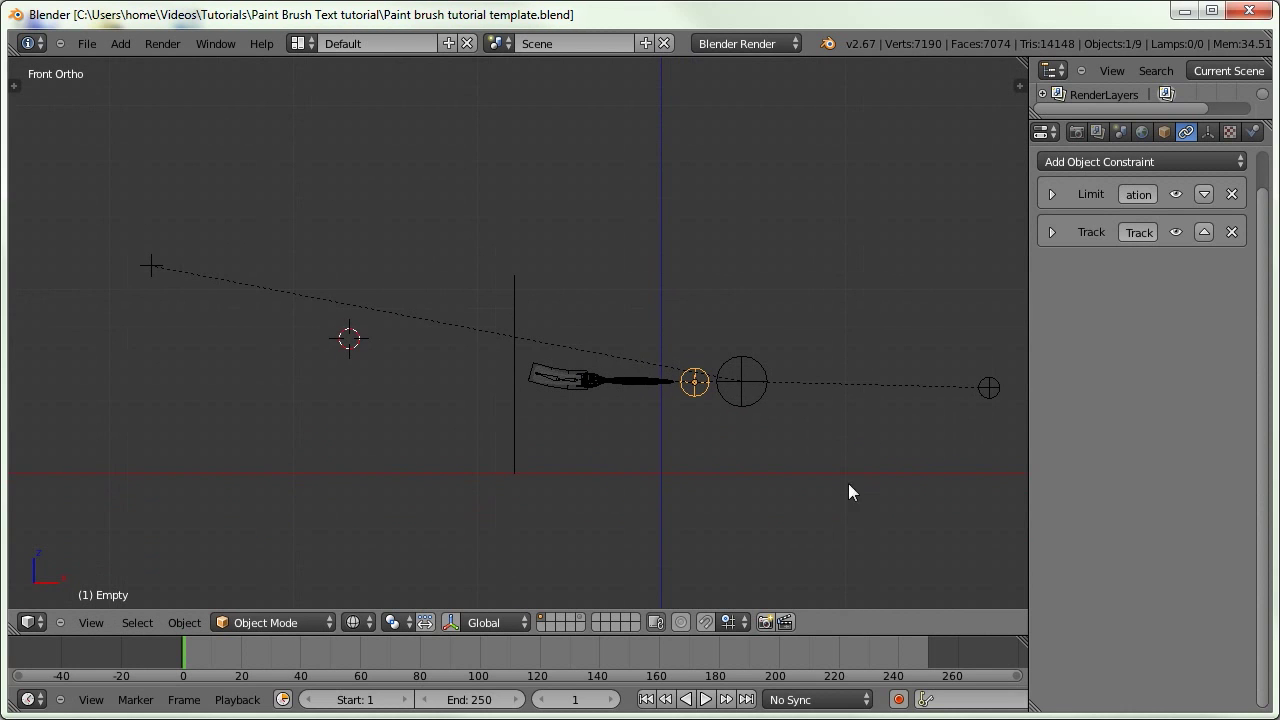
Enable automatic keyframe insertion and set the animation's end frame to 500
left_click(898, 699)
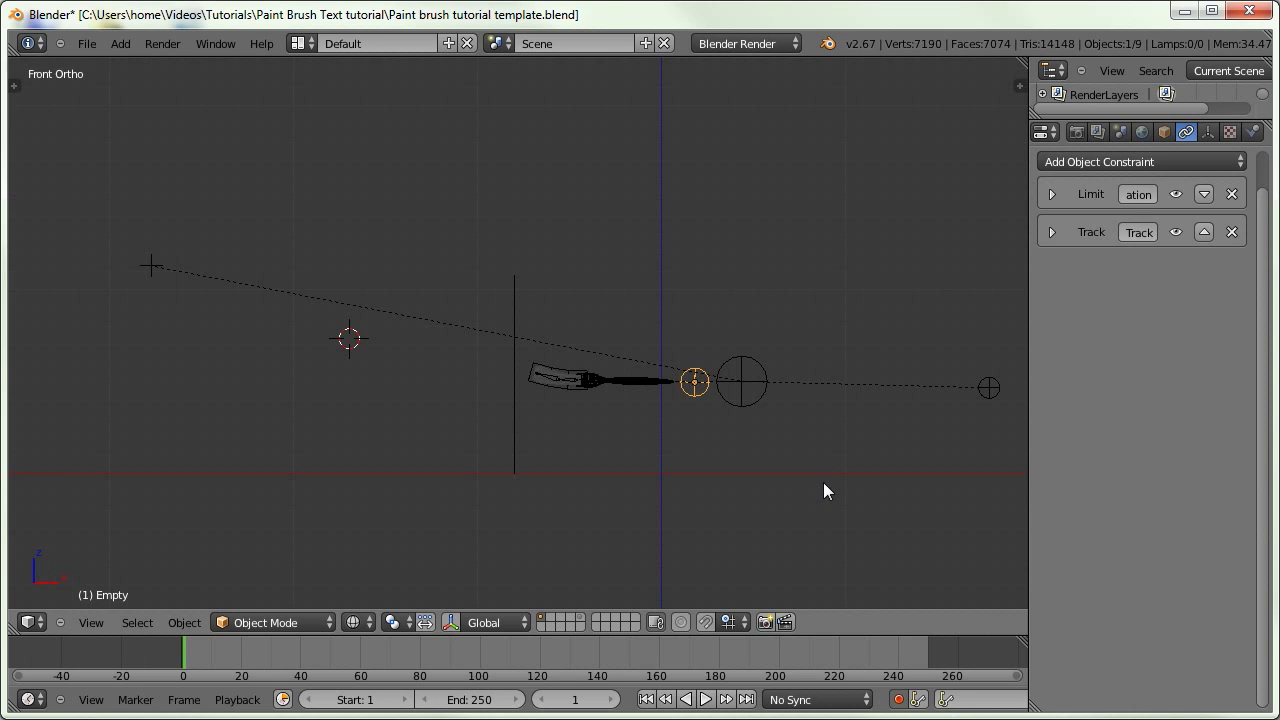
scroll(488, 670, "down", 4)
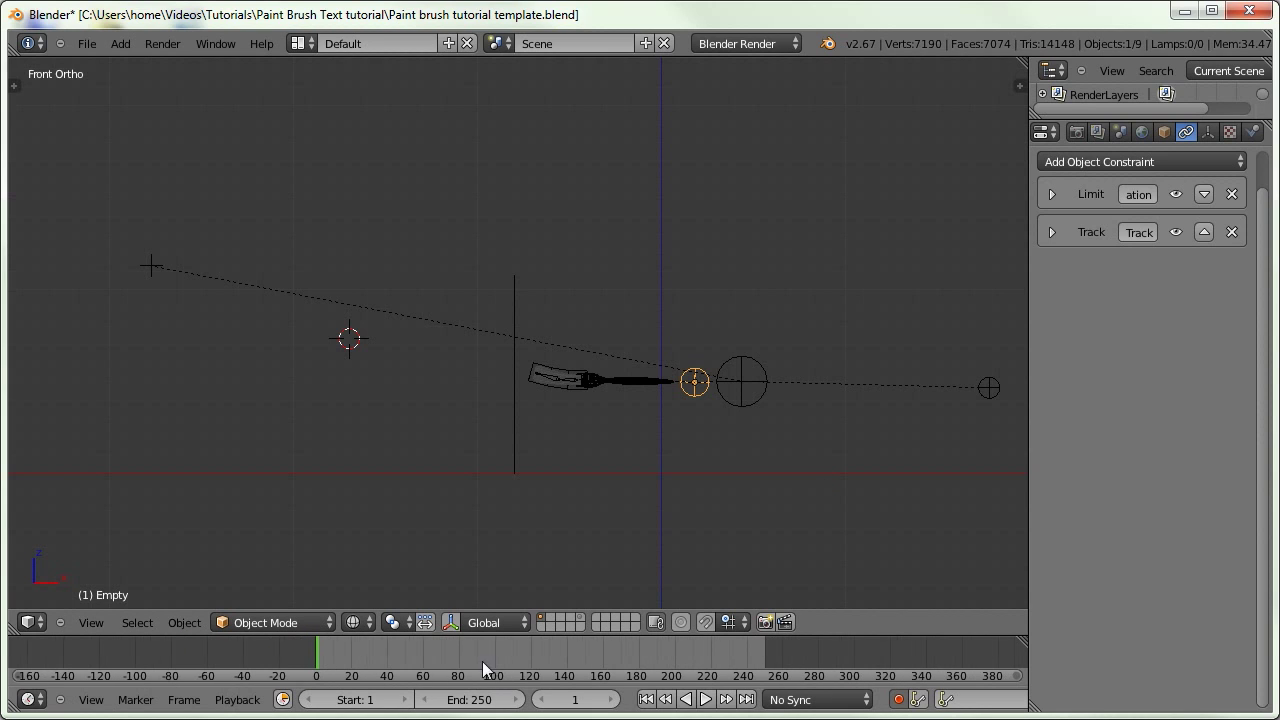
left_click(475, 699)
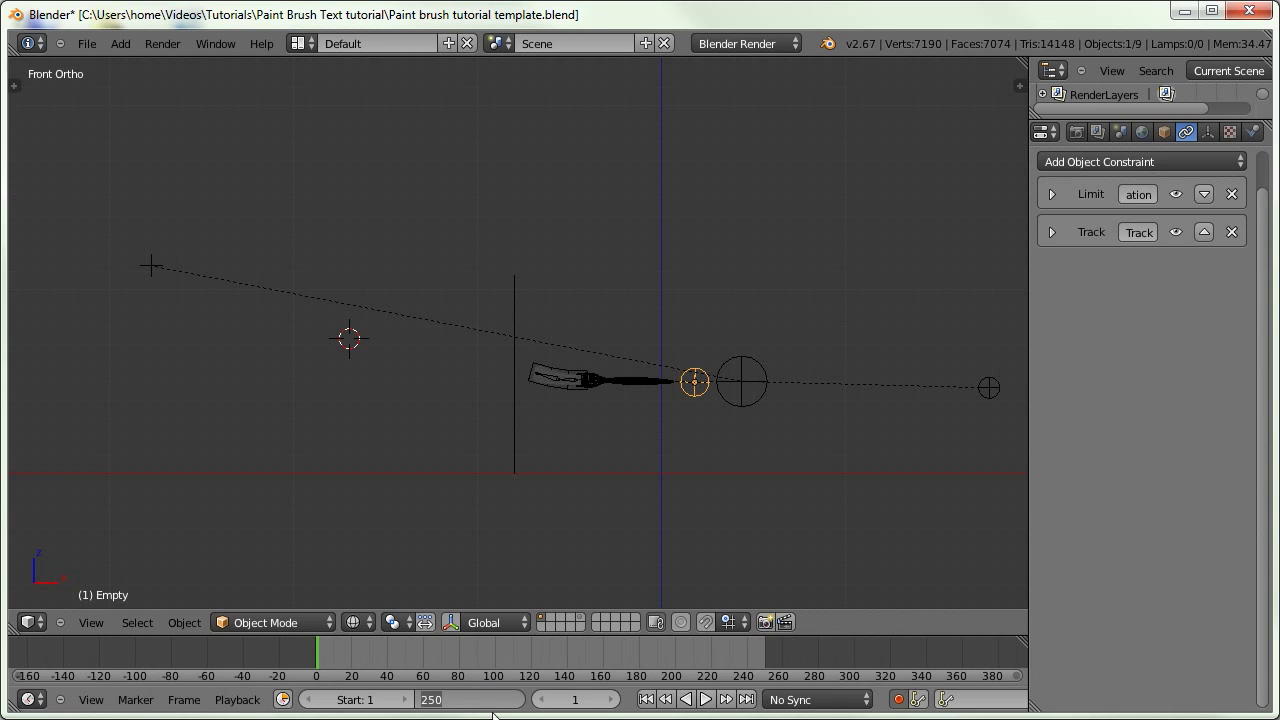
type("0")
key("Return")
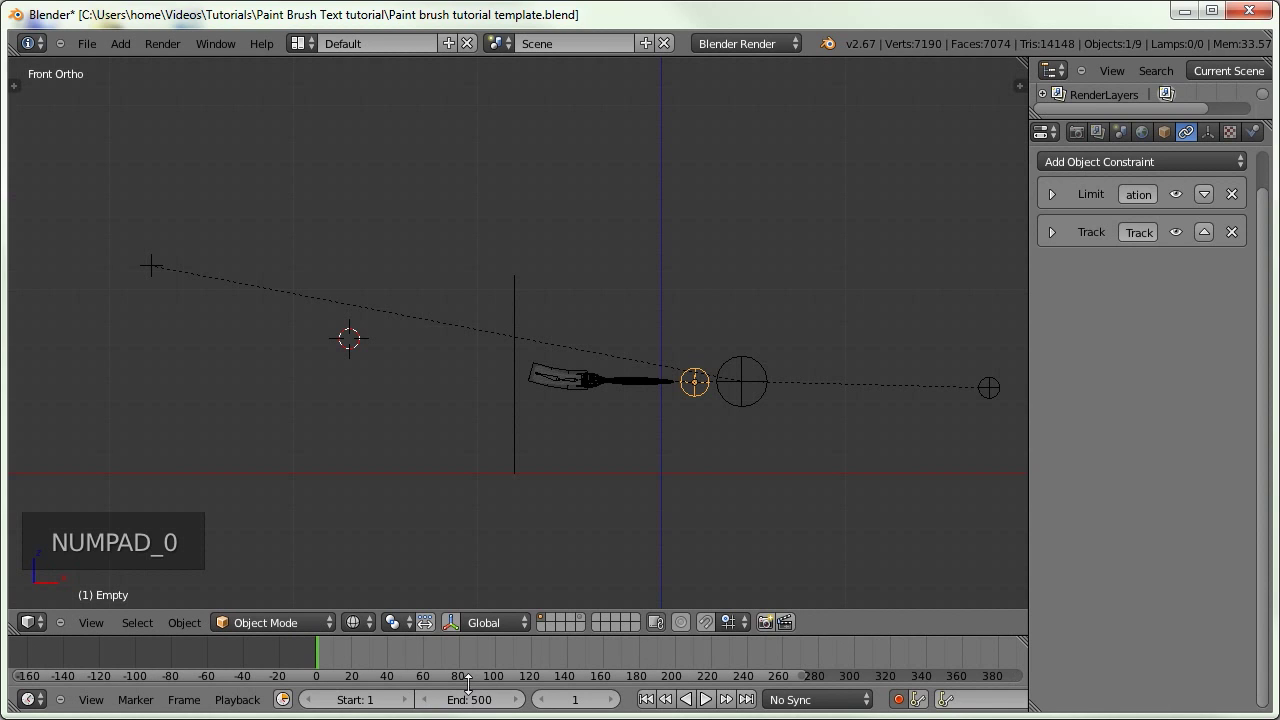
middle_click_drag(608, 650, 517, 656, "ctrl")
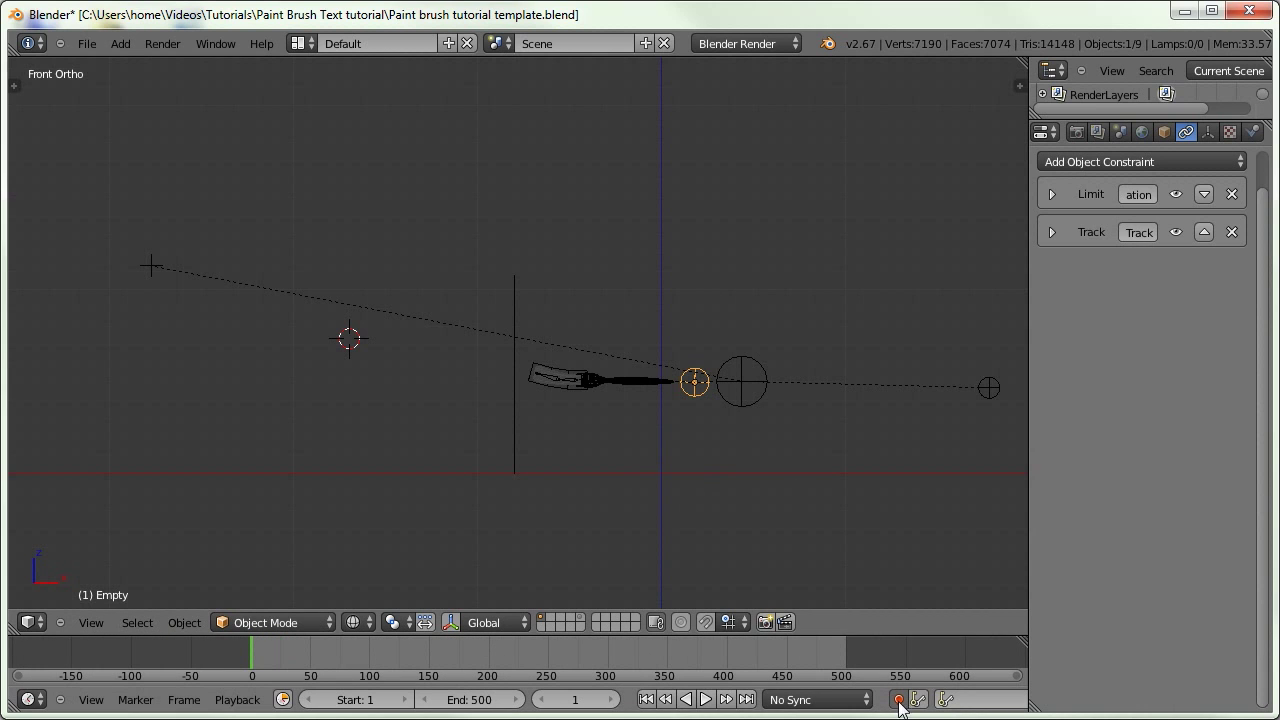
Record freehand movement of the brush's small control empty in the front view while the animation plays
scroll(657, 383, "up", 2)
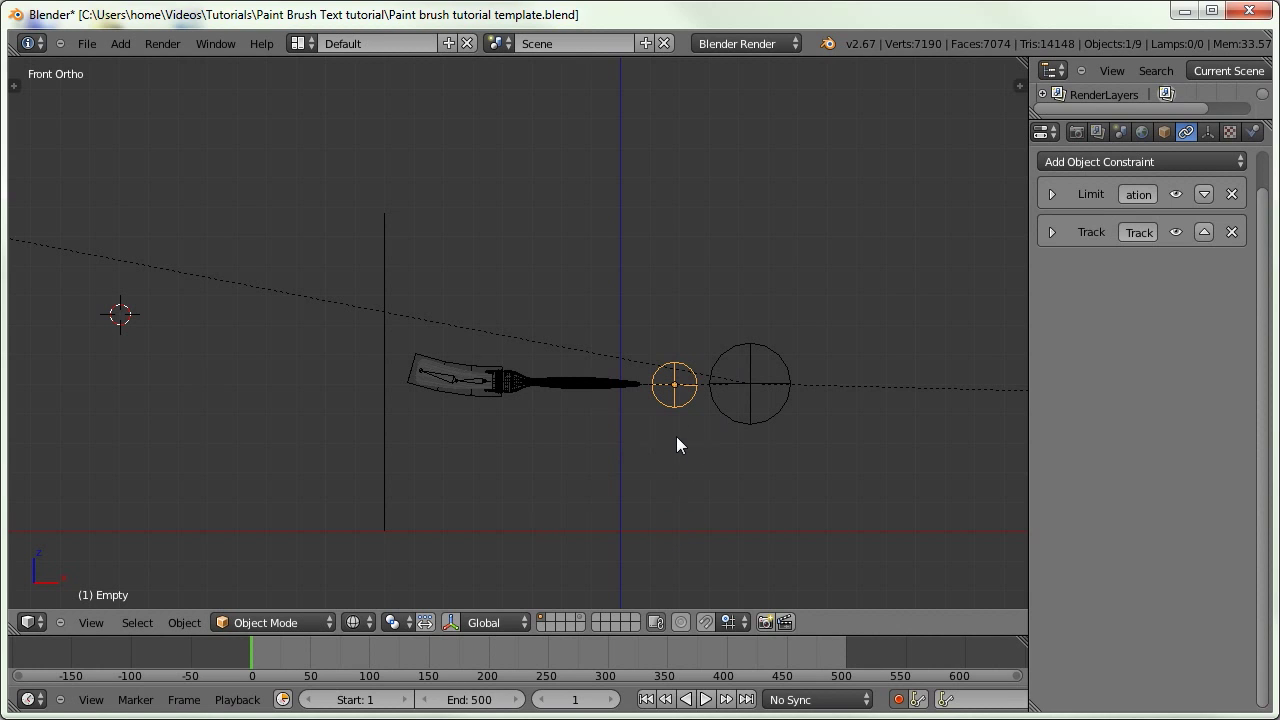
key("alt+a")
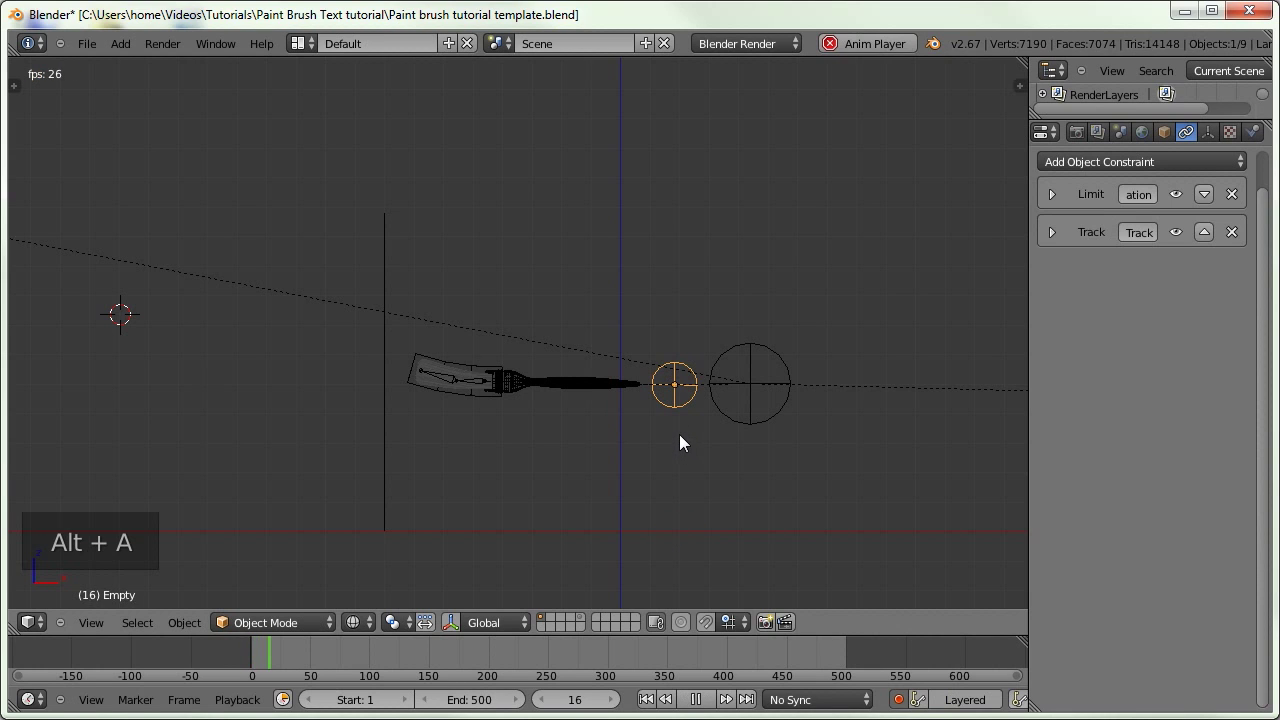
key("g")
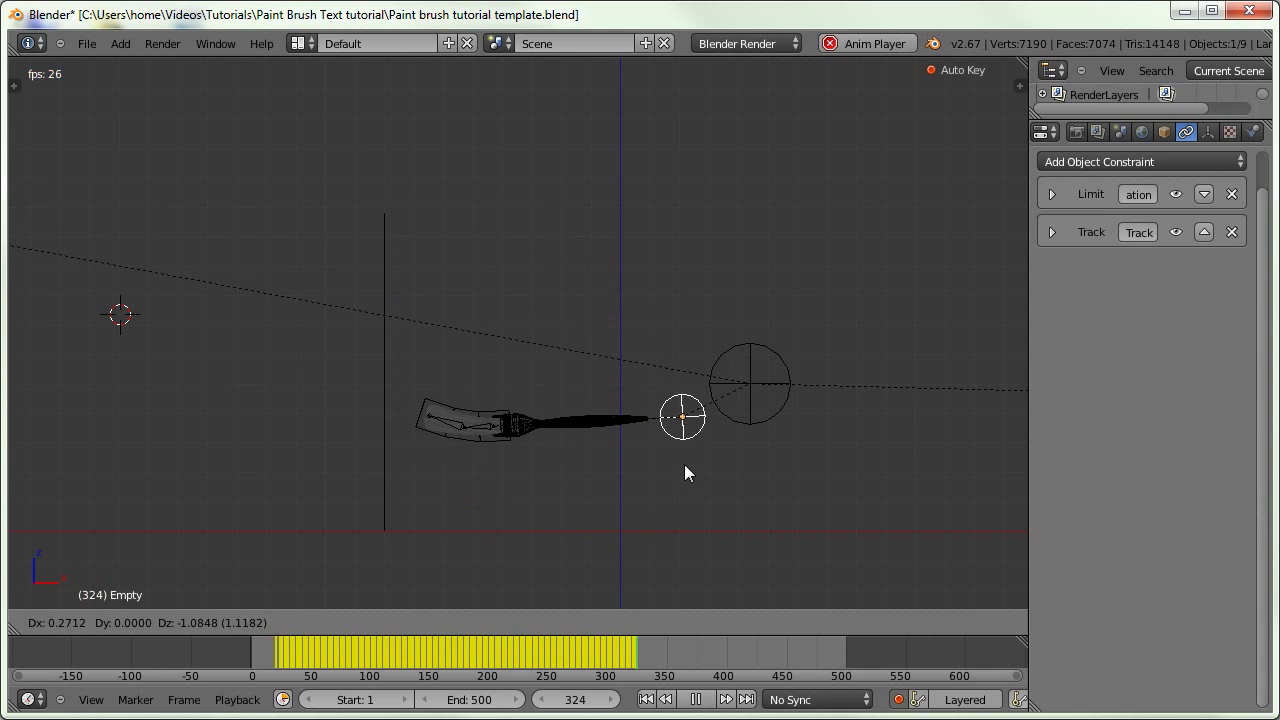
left_click(666, 426)
key("Escape")
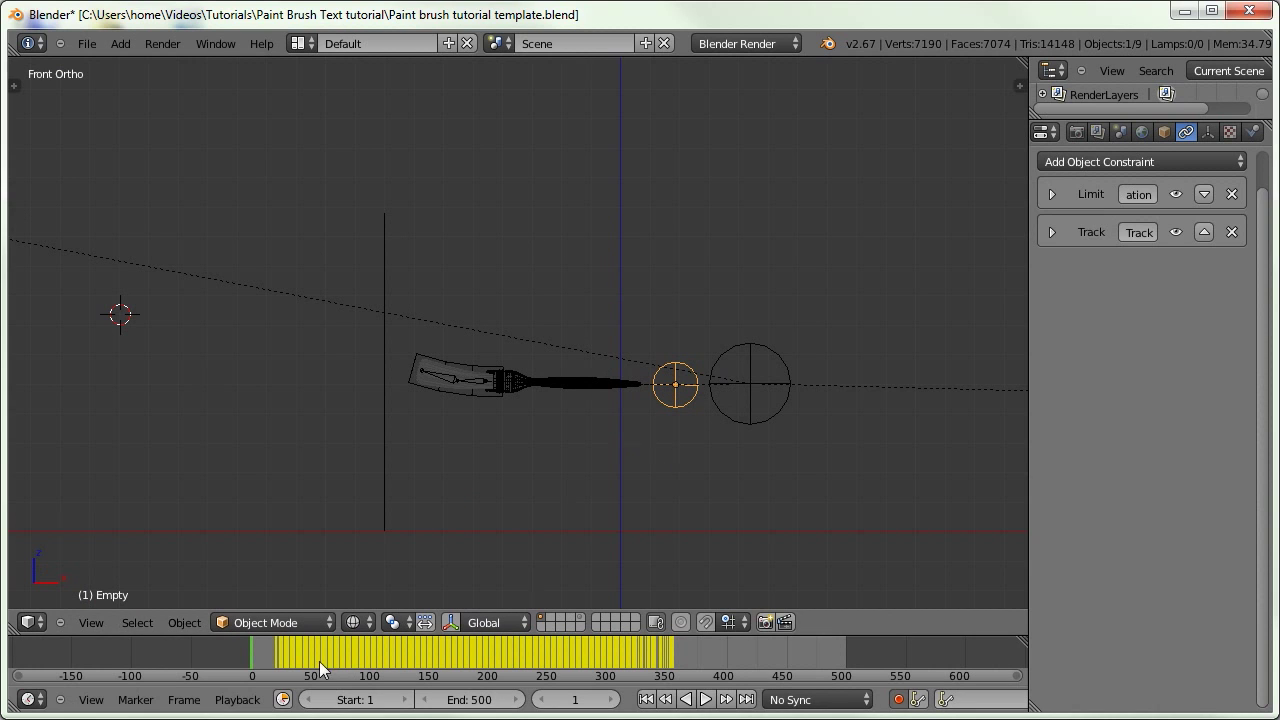
Turn off automatic keyframe insertion for the recorded brush control empty
mouse_move(445, 652)
middle_mouse_down("ctrl")
mouse_move(390, 655)
mouse_move(424, 647)
middle_mouse_up("ctrl")
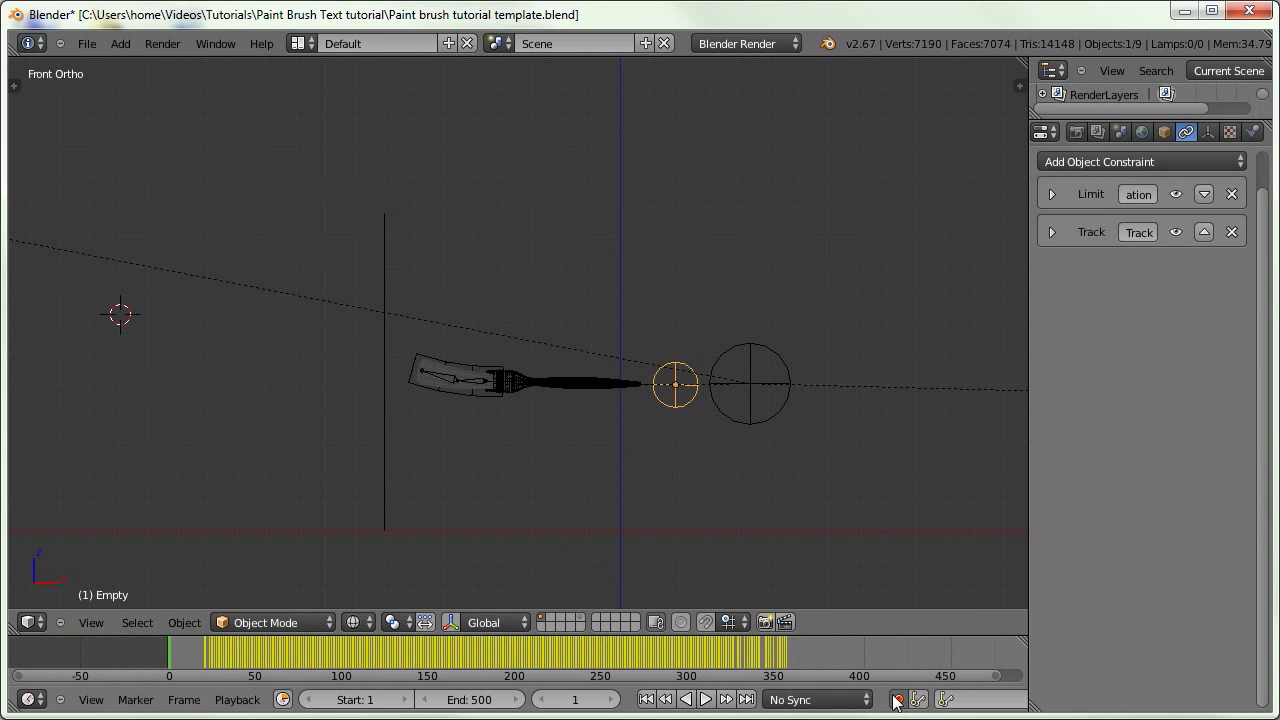
left_click(425, 622)
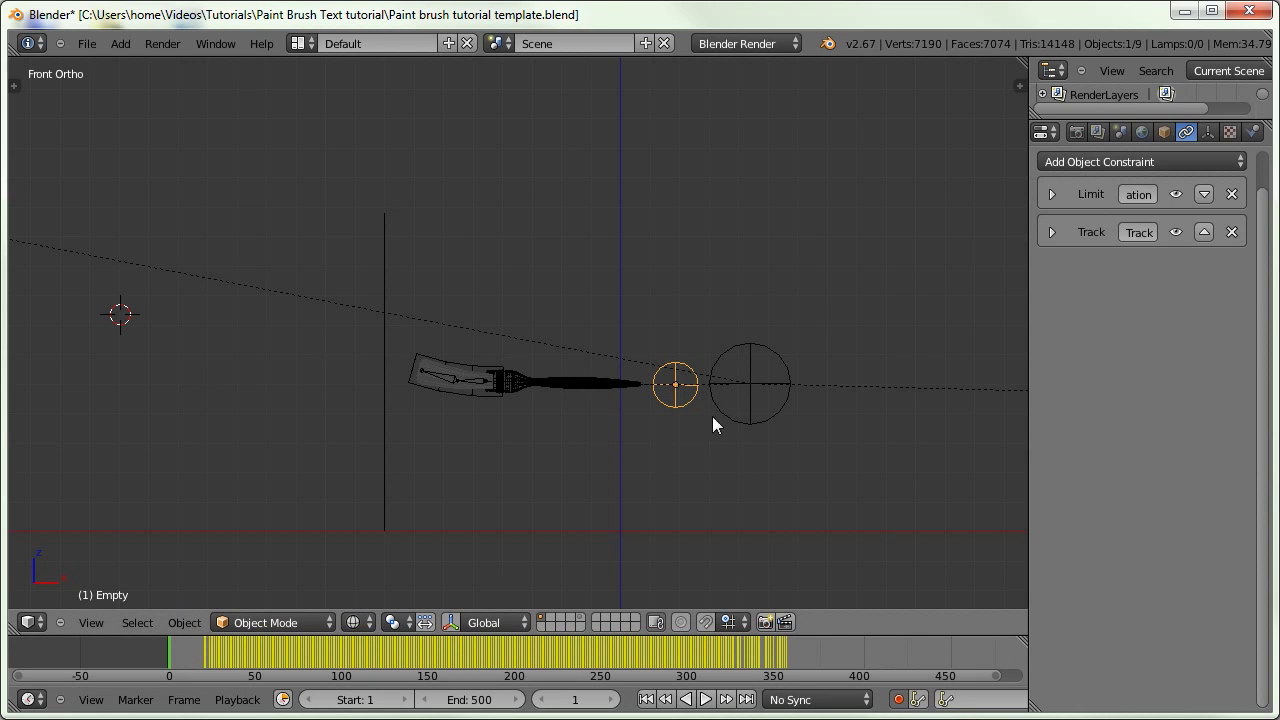
left_click(898, 699)
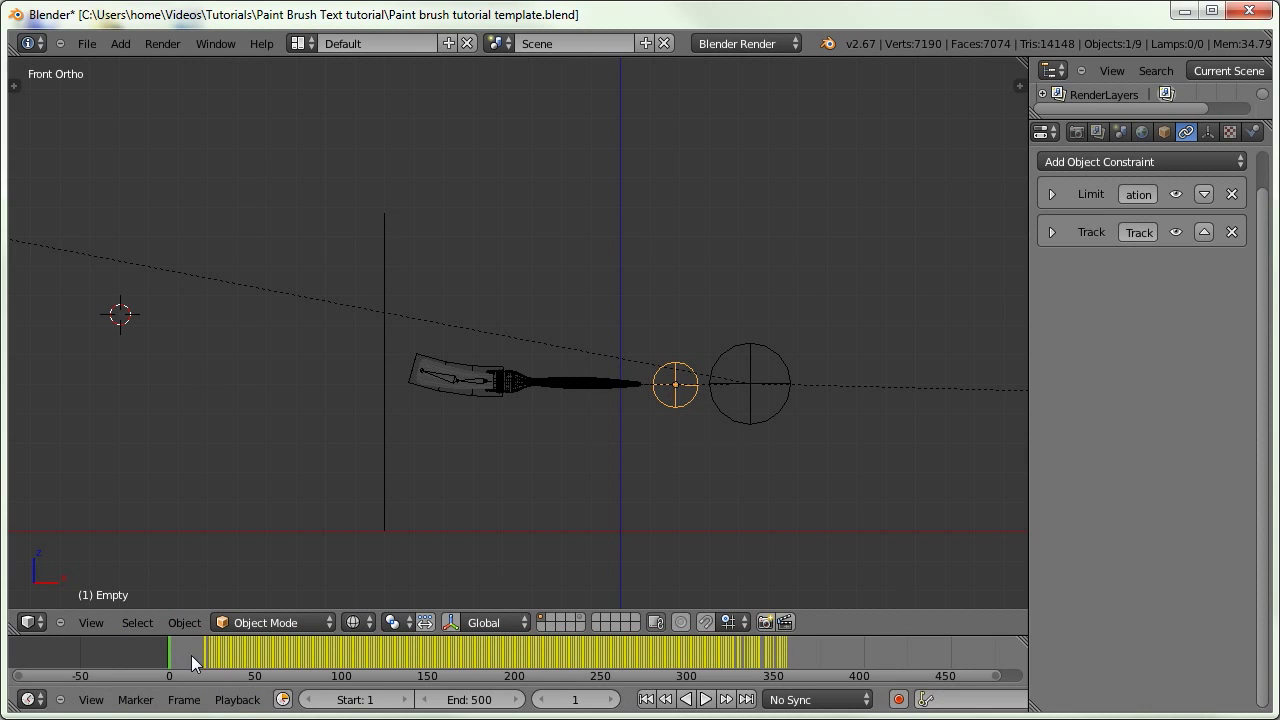
Review the recorded brush strokes against the canvas in solid shading by scrubbing through the animation from an angled view
mouse_move(192, 652)
left_mouse_down()
mouse_move(260, 672)
mouse_move(505, 680)
left_mouse_up()
mouse_move(640, 450)
middle_mouse_down()
mouse_move(593, 400)
mouse_move(477, 428)
mouse_move(520, 409)
middle_mouse_up()
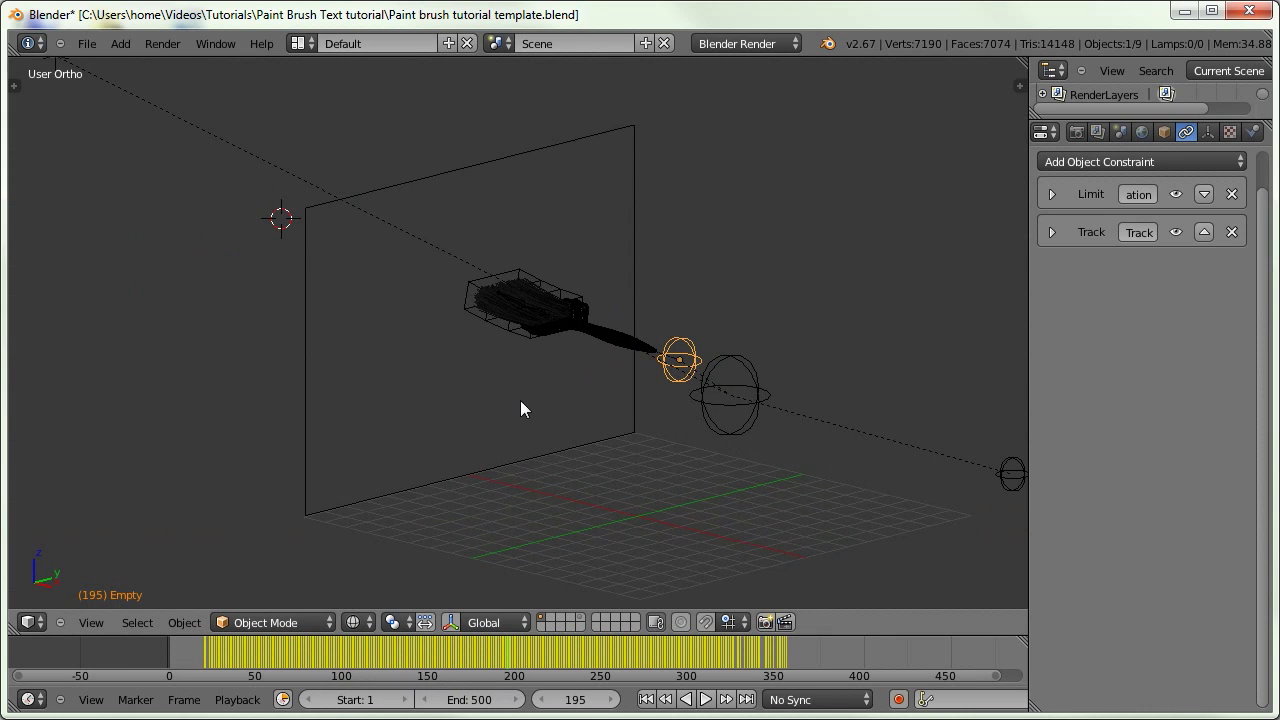
key("z")
middle_click_drag(529, 346, 503, 403)
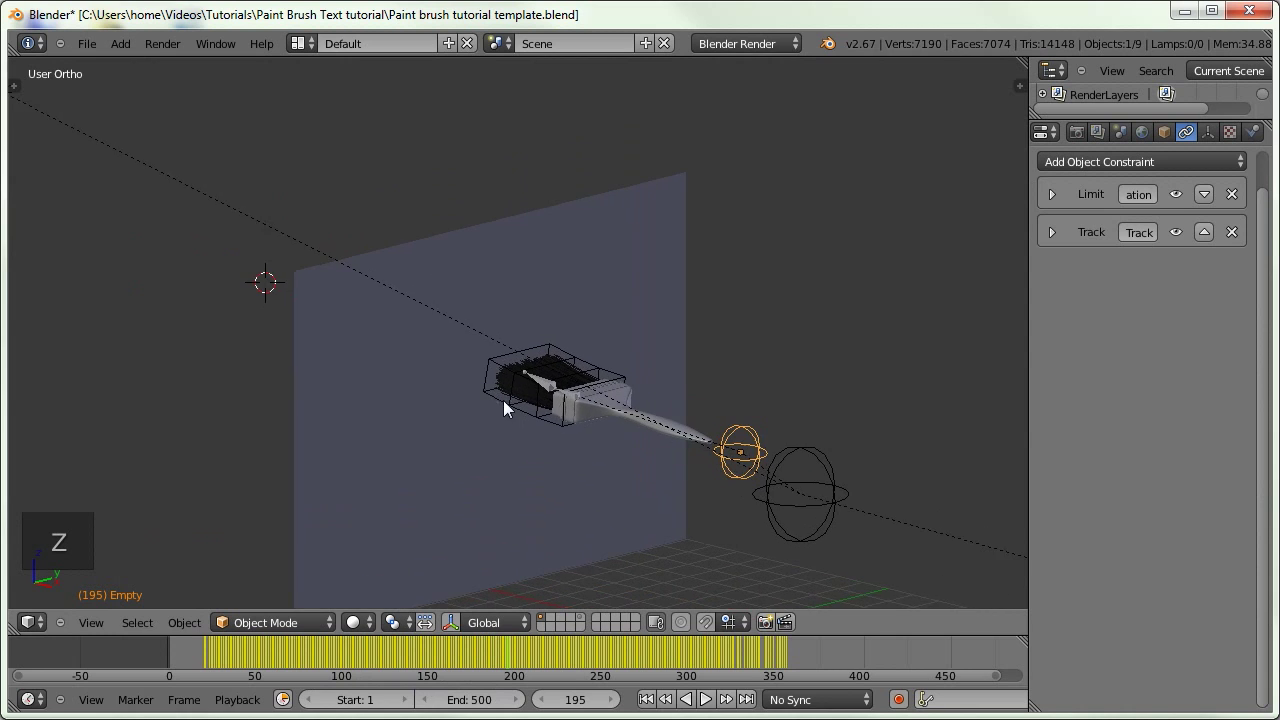
mouse_move(179, 683)
left_mouse_down()
mouse_move(206, 658)
mouse_move(524, 652)
mouse_move(656, 666)
left_mouse_up()
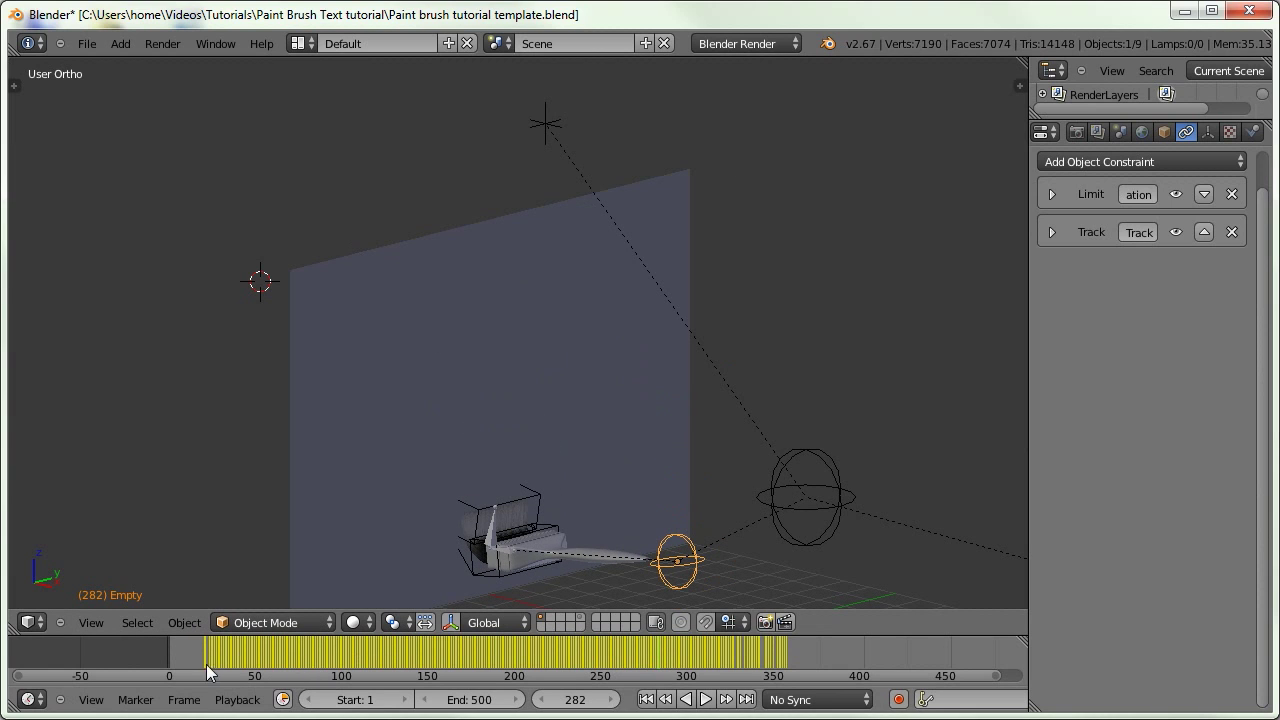
left_click_drag(194, 651, 795, 655)
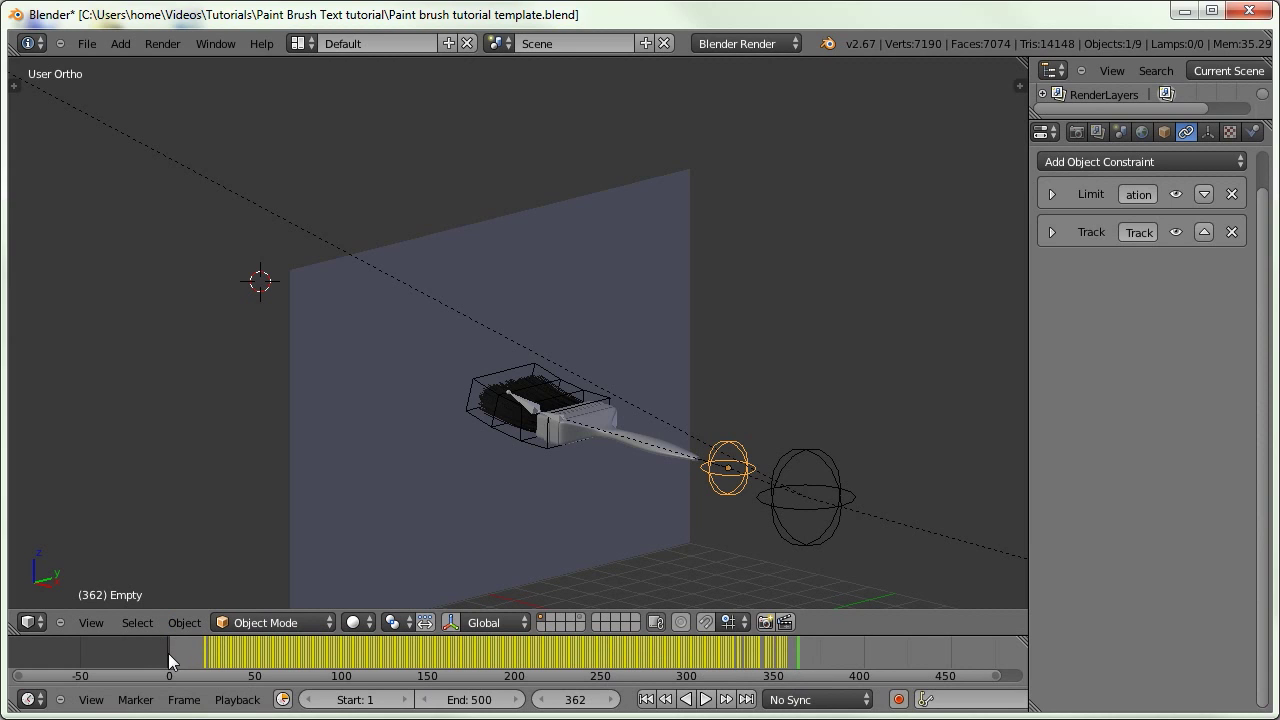
left_click_drag(177, 654, 235, 658)
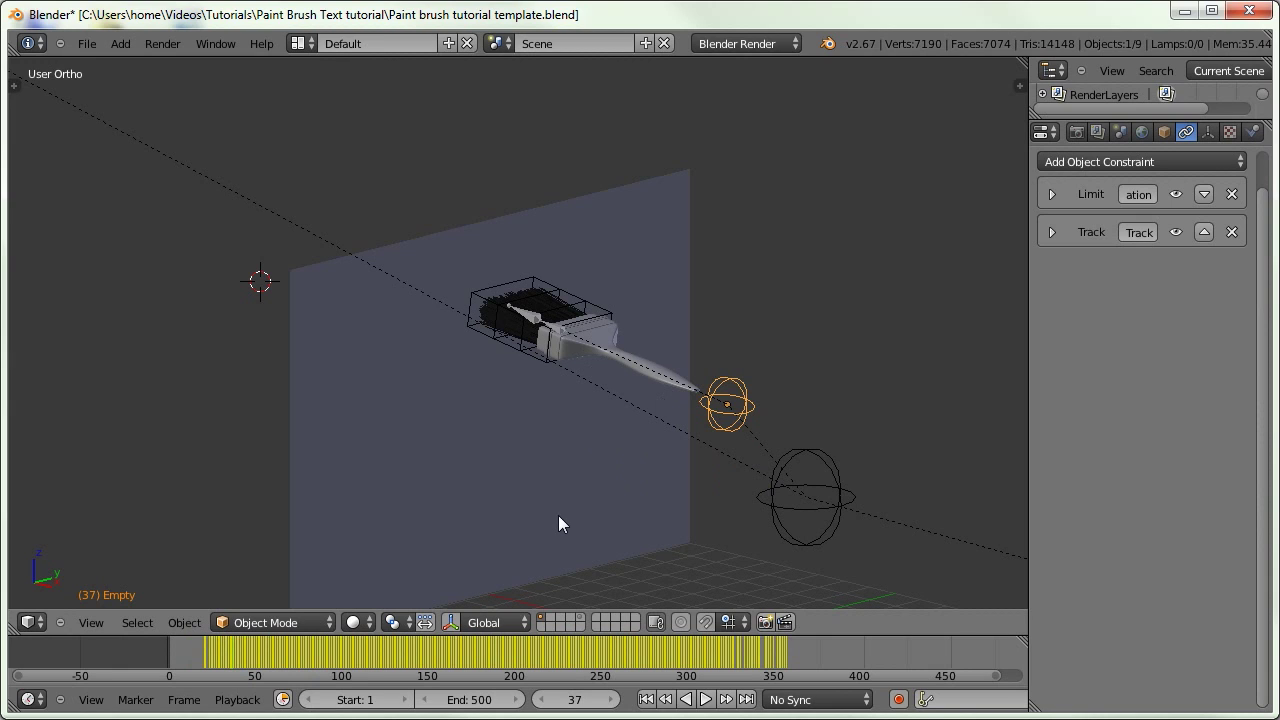
mouse_move(709, 665)
middle_mouse_down()
mouse_move(605, 665)
mouse_move(695, 662)
middle_mouse_up()
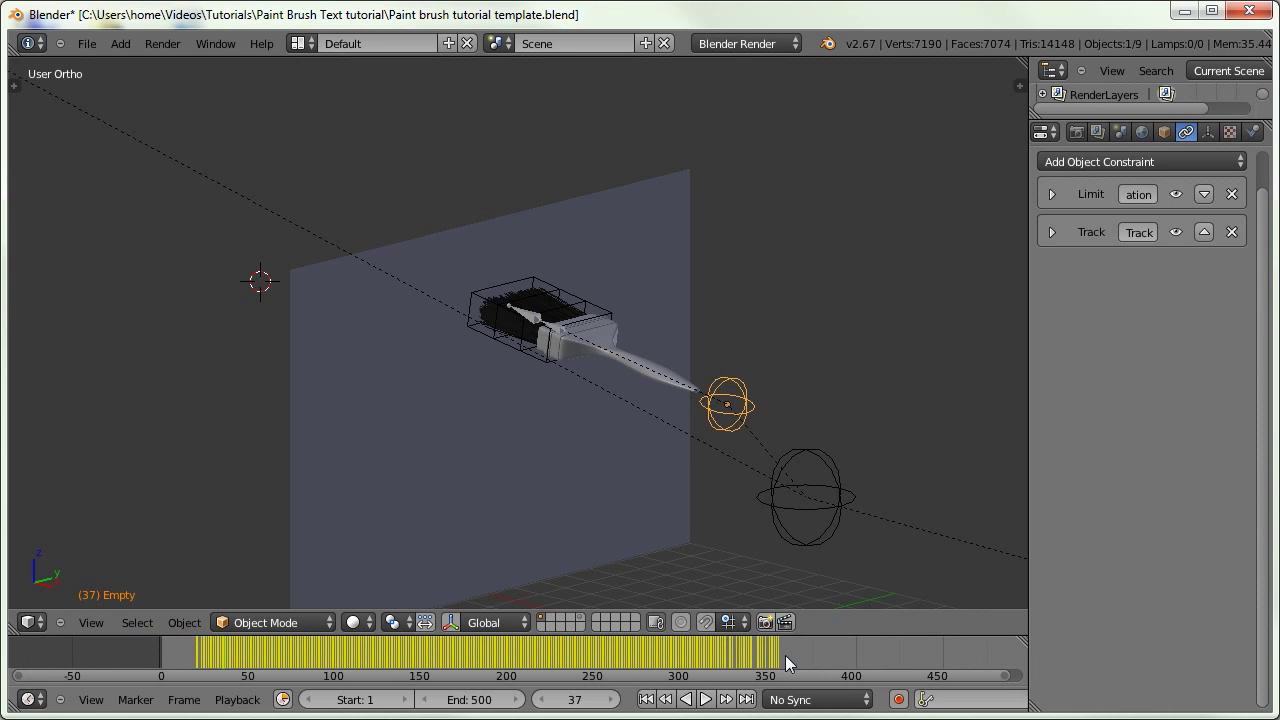
Select the large sphere empty, return to frame 1 and enable automatic keyframe insertion
mouse_move(560, 425)
middle_mouse_down()
mouse_move(506, 449)
mouse_move(608, 404)
mouse_move(471, 397)
mouse_move(472, 414)
mouse_move(697, 459)
mouse_move(640, 506)
middle_mouse_up()
right_click(635, 448)
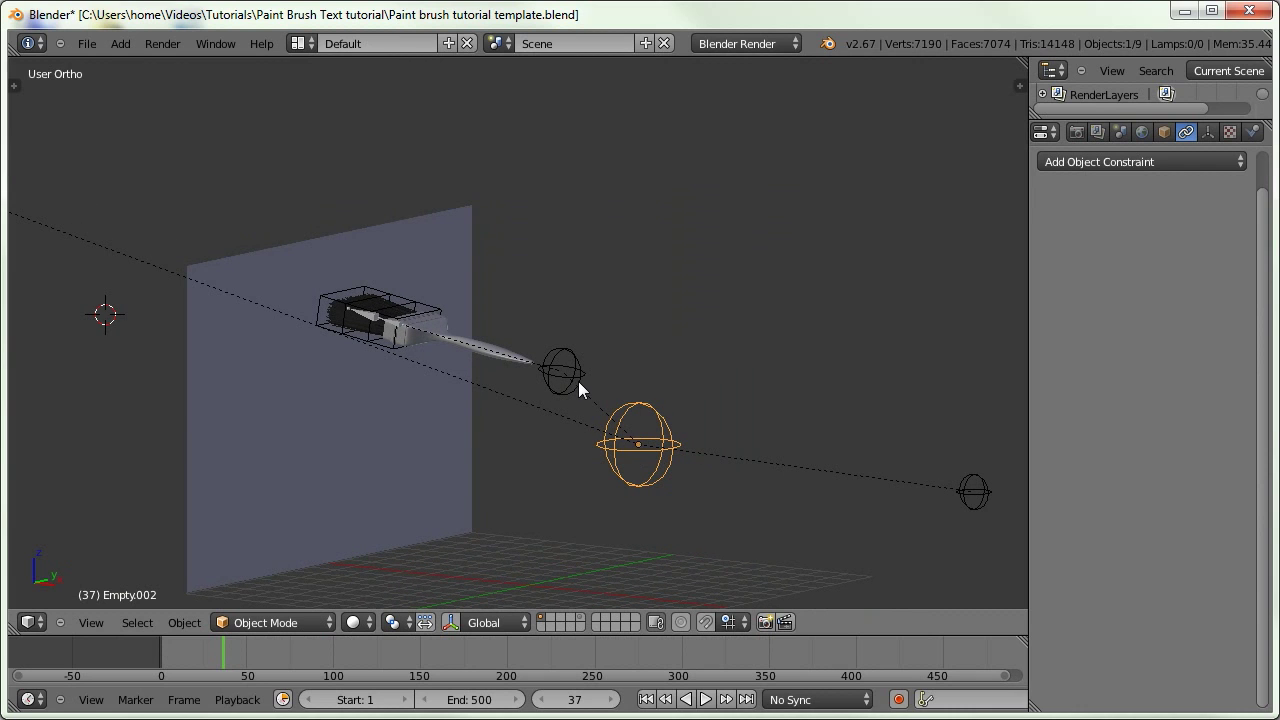
mouse_move(313, 348)
middle_mouse_down()
mouse_move(464, 370)
mouse_move(428, 322)
middle_mouse_up()
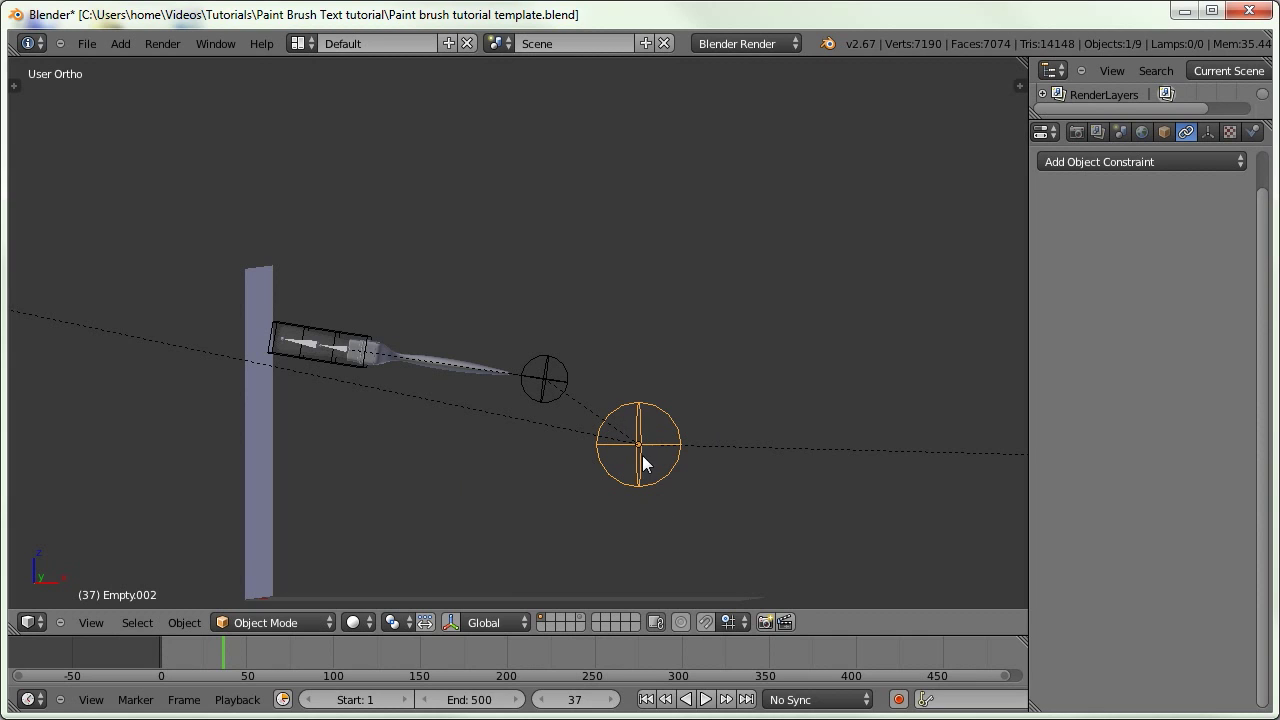
left_click(644, 699)
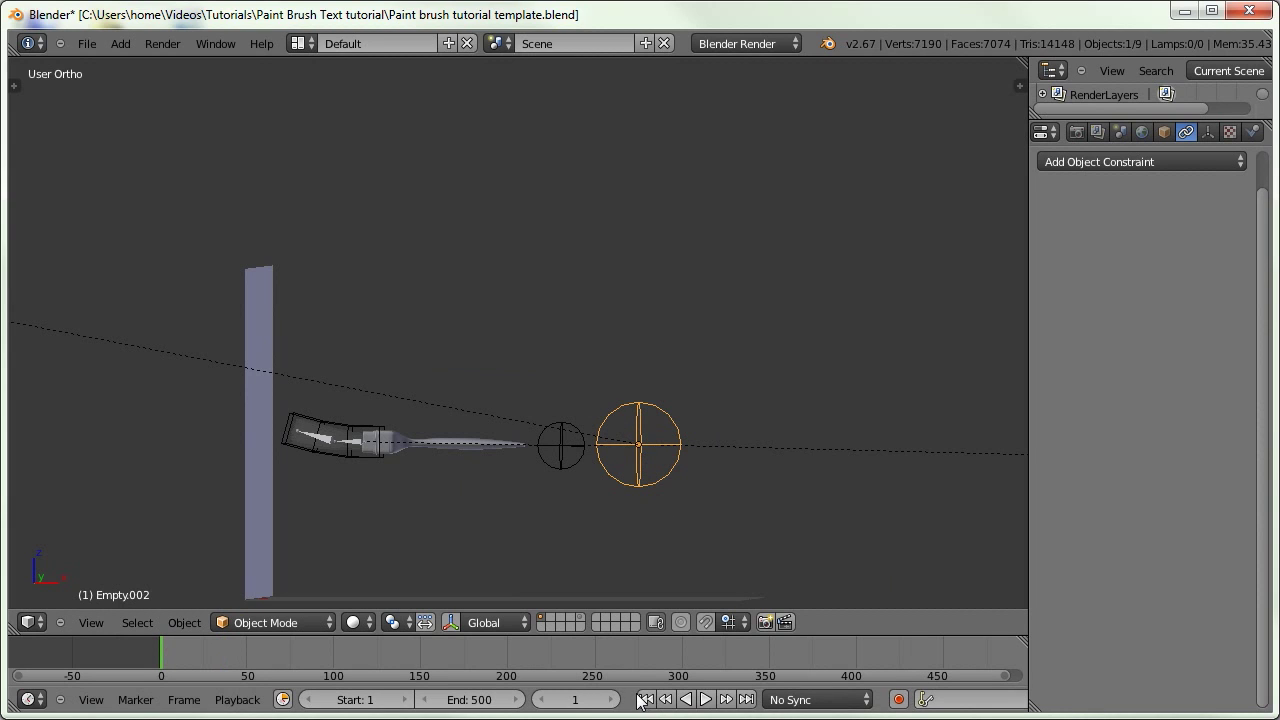
left_click(898, 699)
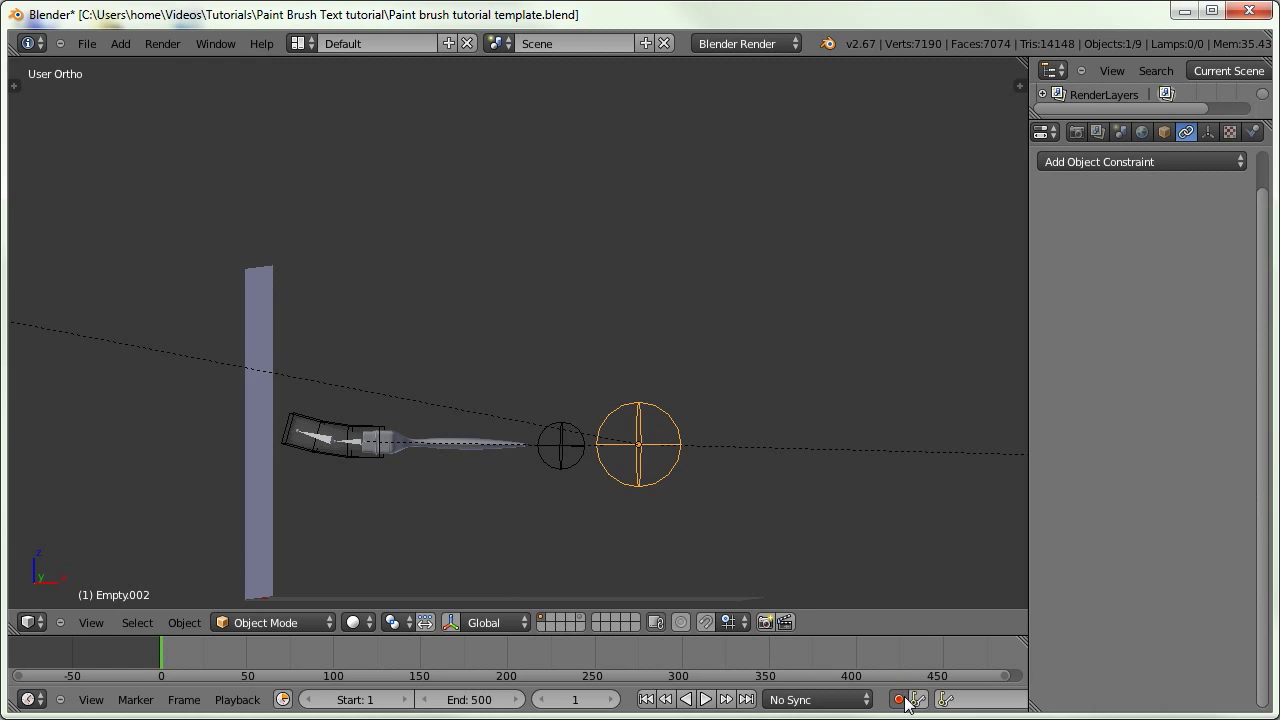
Record movement of the large sphere empty across the canvas in the right view while the animation plays
key("KP_1")
key("KP_3")
middle_click_drag(525, 381, 512, 337, "shift")
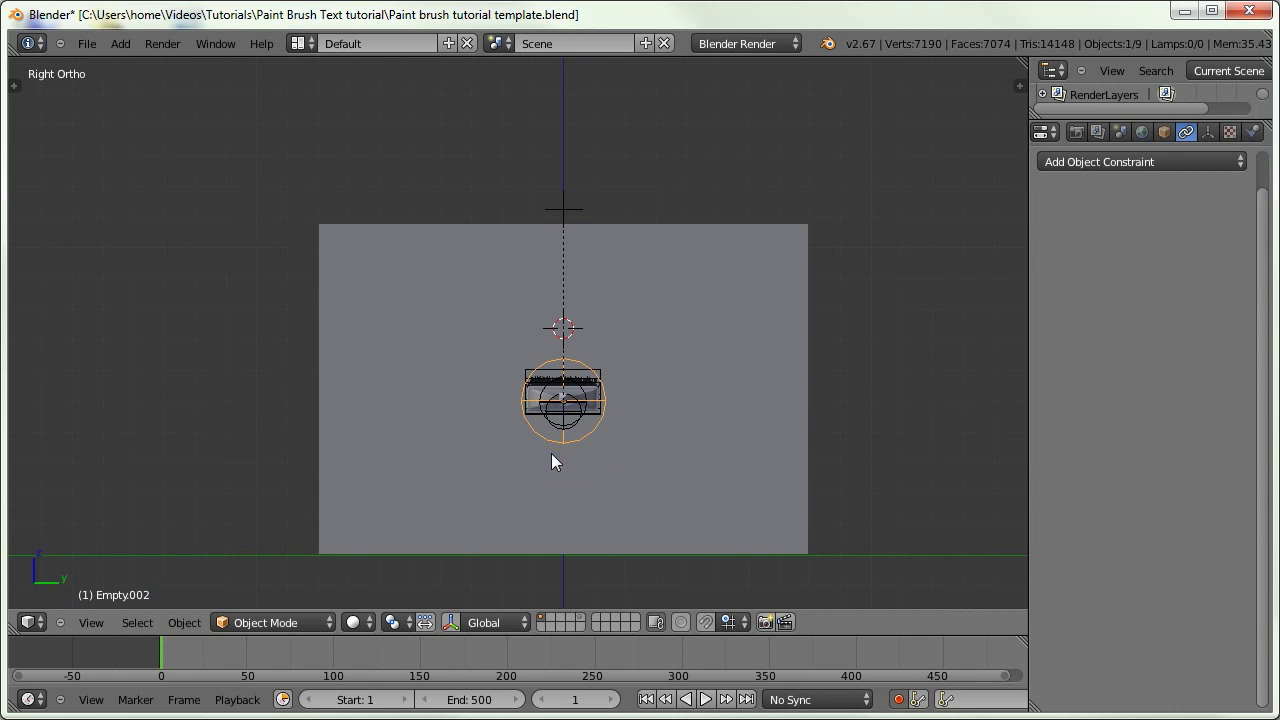
scroll(585, 655, "down", 2)
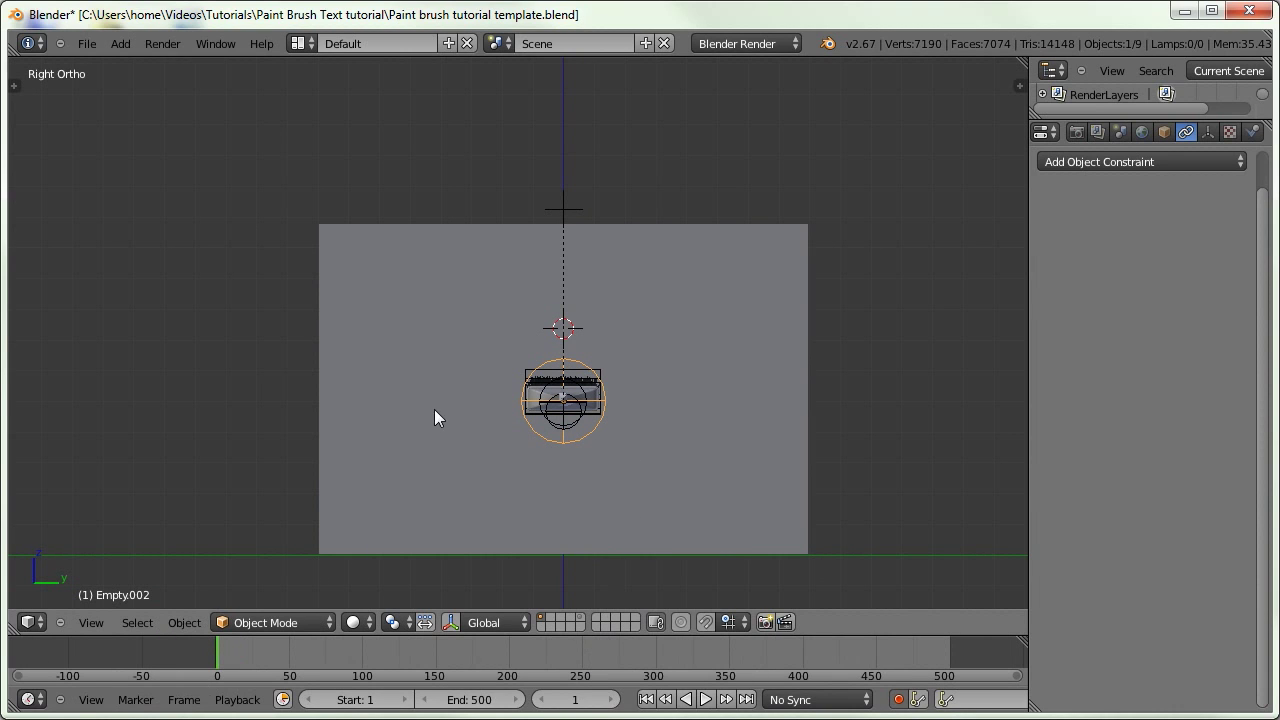
key("alt+a")
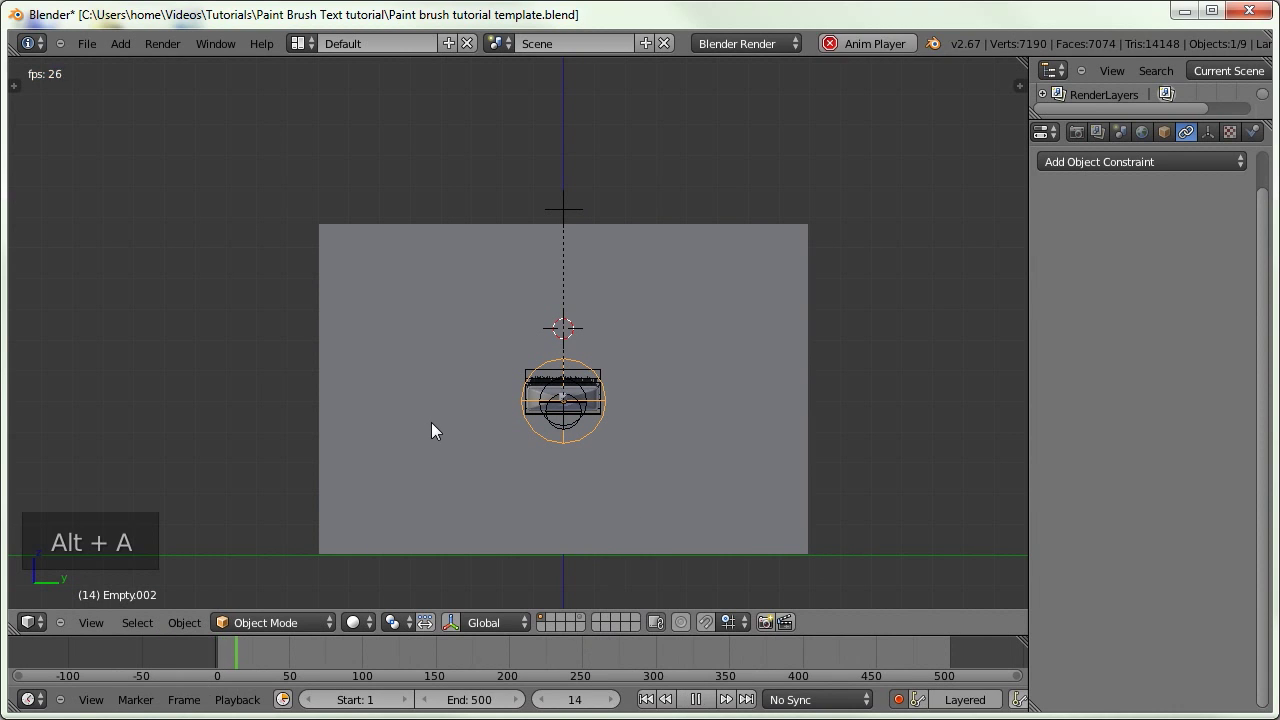
key("g")
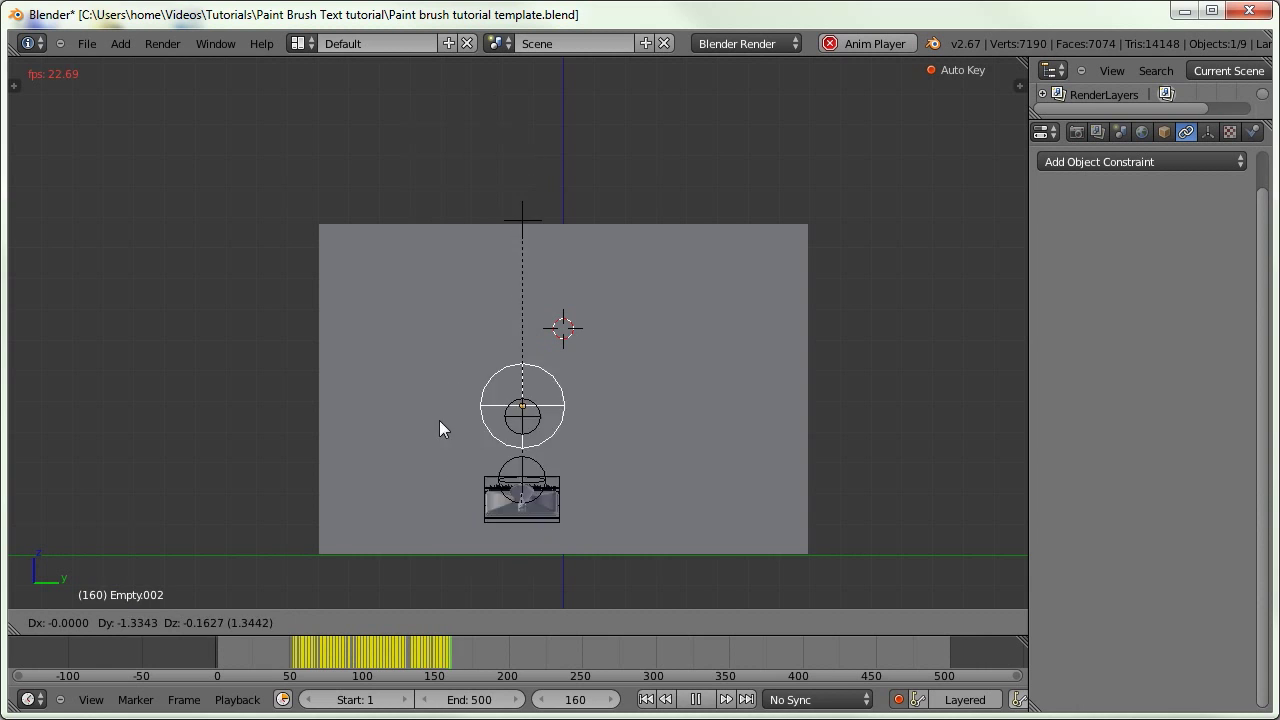
left_click(584, 406)
Continue the recording with alternating rotations and moves of the large sphere empty and end the playback
key("r")
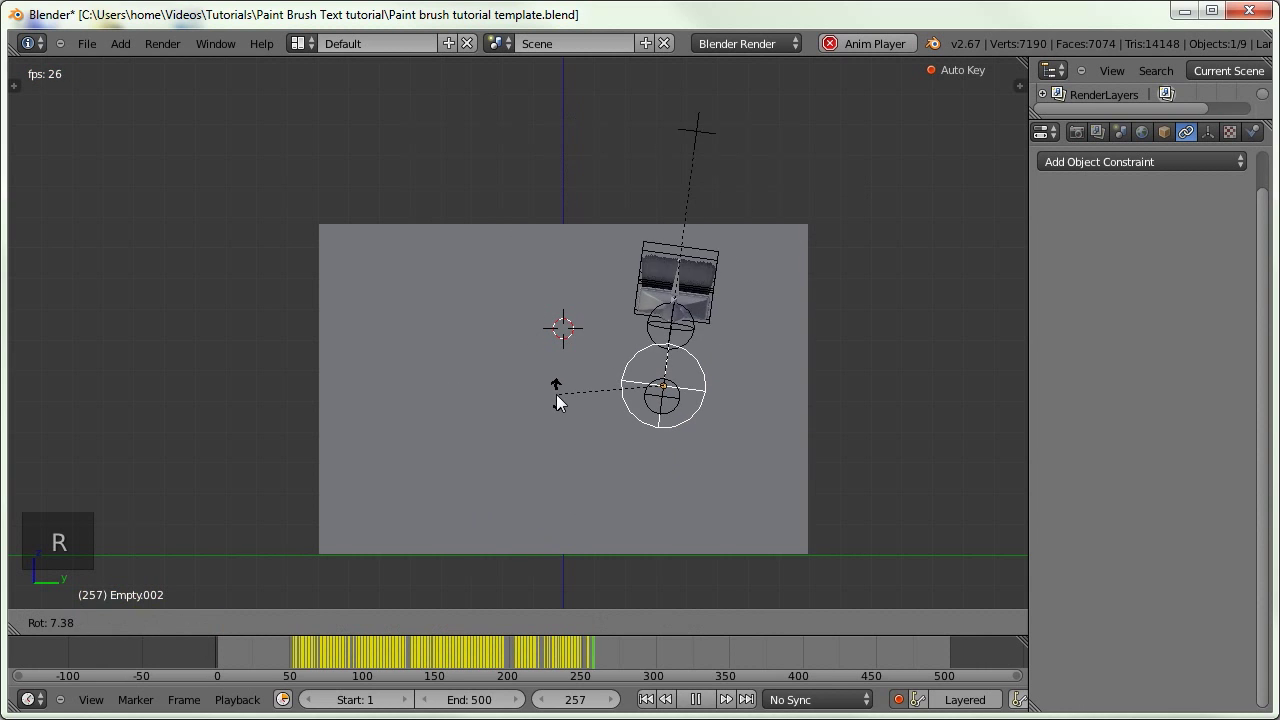
left_click(564, 415)
key("g")
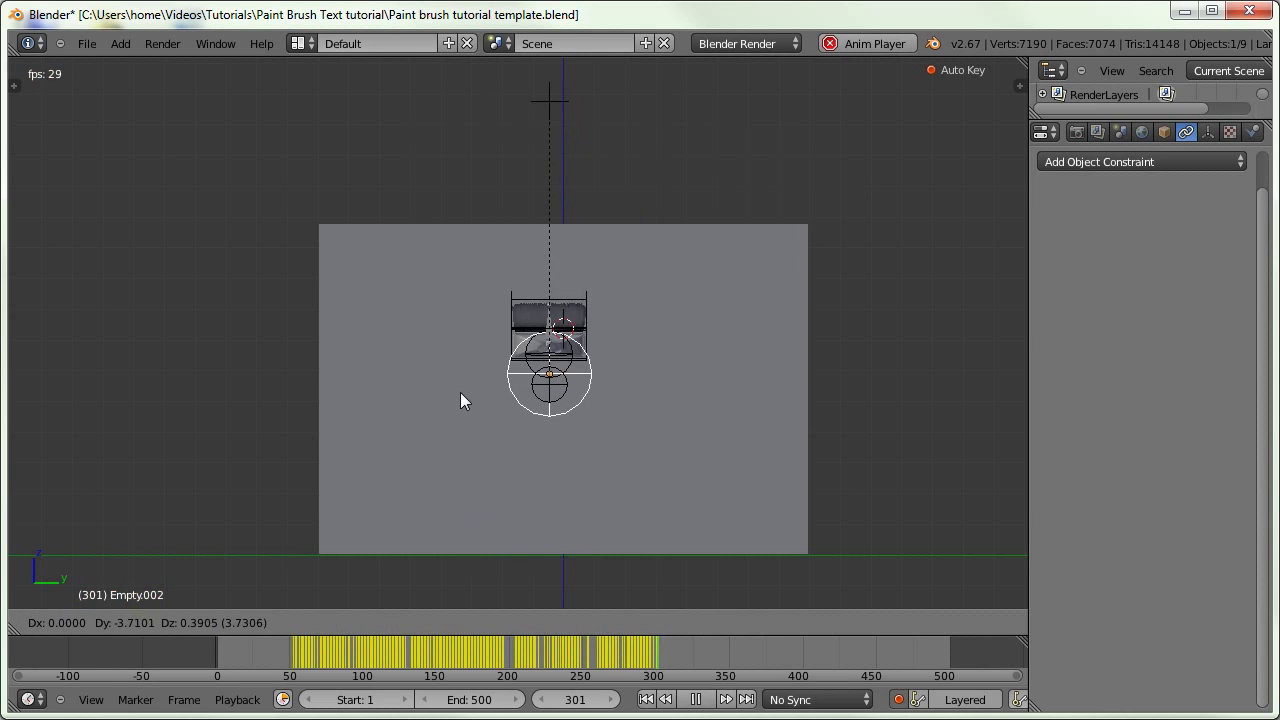
left_click(405, 400)
key("r")
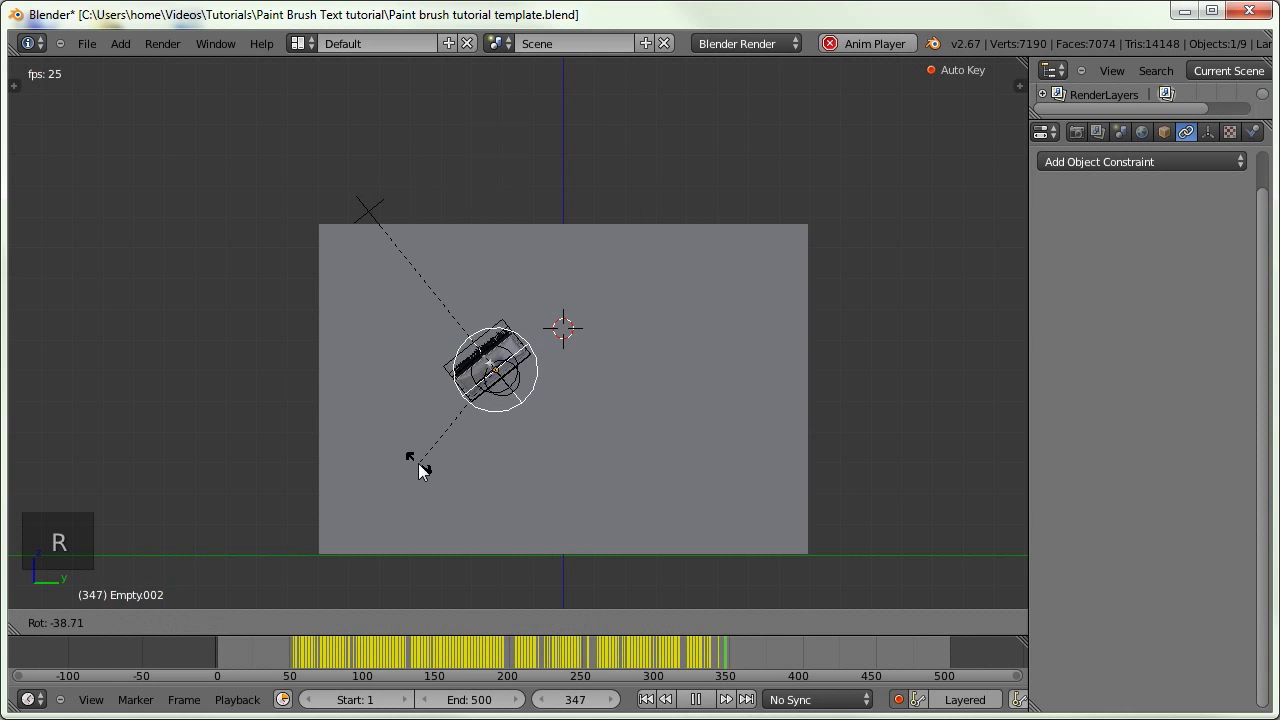
left_click(417, 423)
key("Escape")
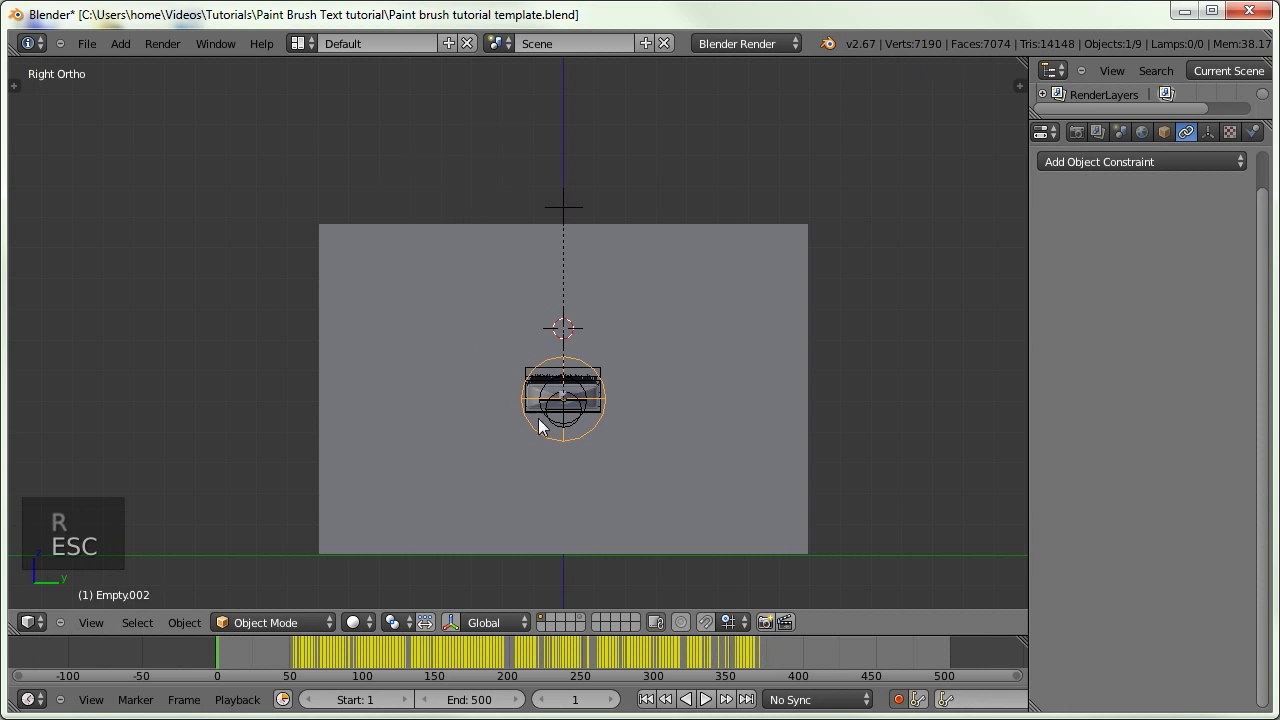
Examine the combined motion of the brush and both sphere empties by scrubbing through the recorded keyframes from several angles
middle_click_drag(543, 428, 697, 463)
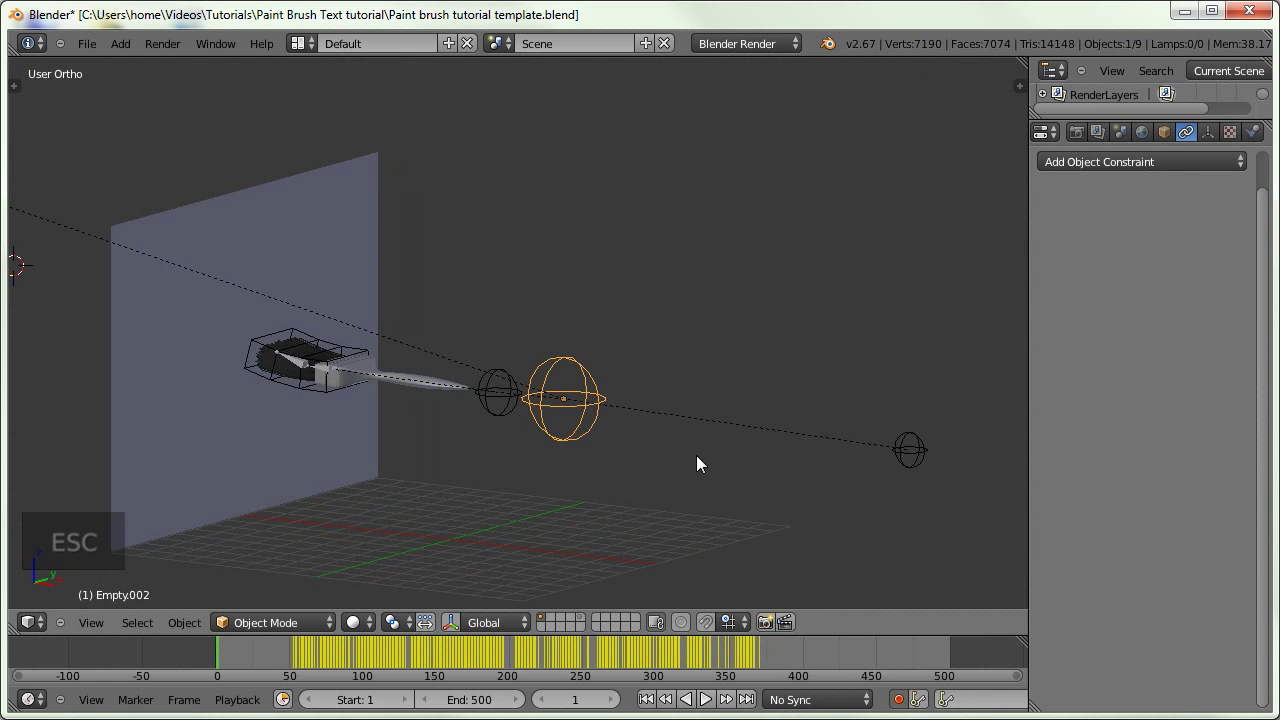
right_click(498, 394)
right_click(533, 422)
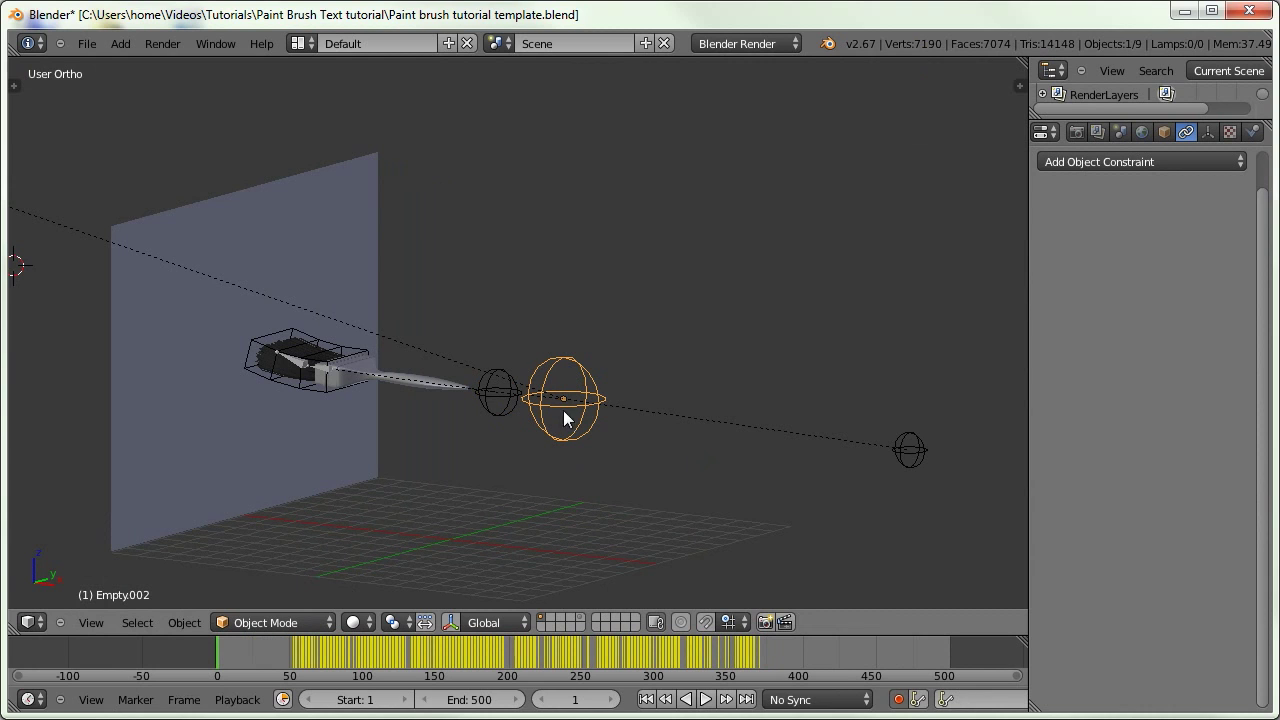
left_click(229, 653)
left_click_drag(233, 651, 764, 660)
key("n")
key("n")
key("n")
mouse_move(760, 440)
middle_mouse_down()
mouse_move(638, 416)
mouse_move(500, 431)
middle_mouse_up()
middle_click_drag(518, 414, 378, 400, "shift")
left_click_drag(740, 664, 771, 660)
middle_click_drag(350, 438, 495, 442)
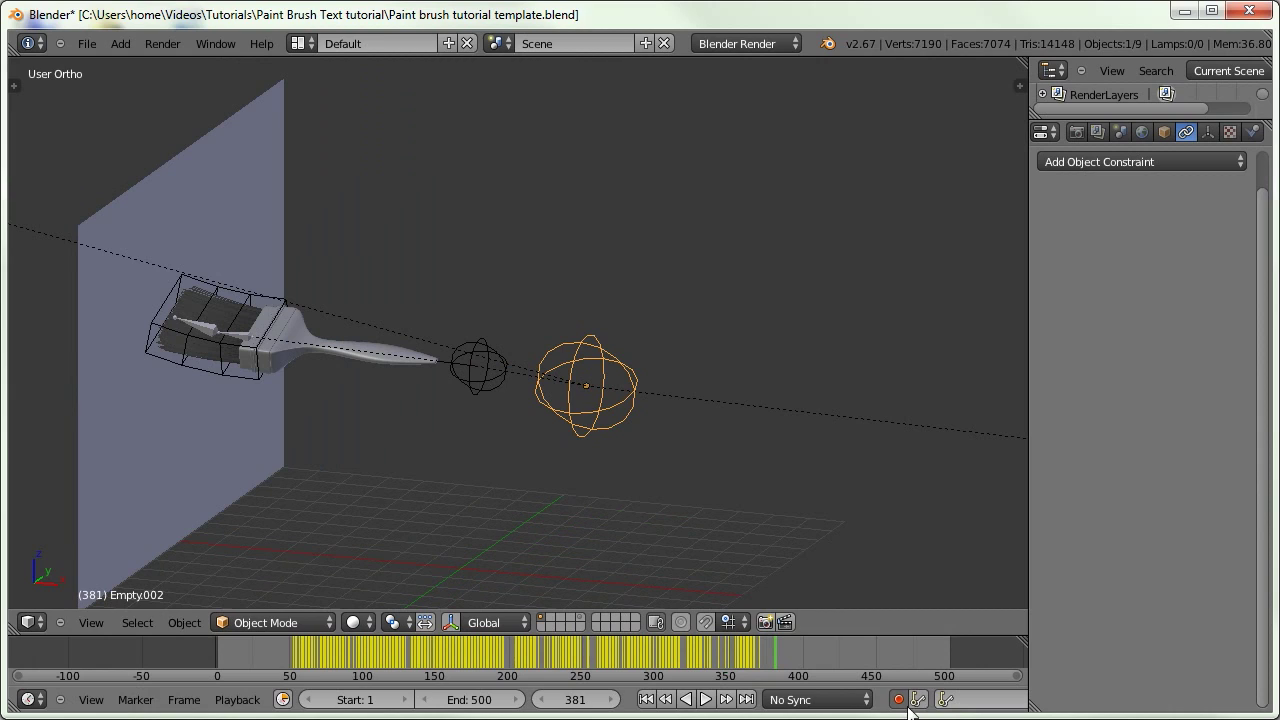
Turn off automatic keyframe insertion and save the file, keeping the large sphere empty selected
key("ctrl+w")
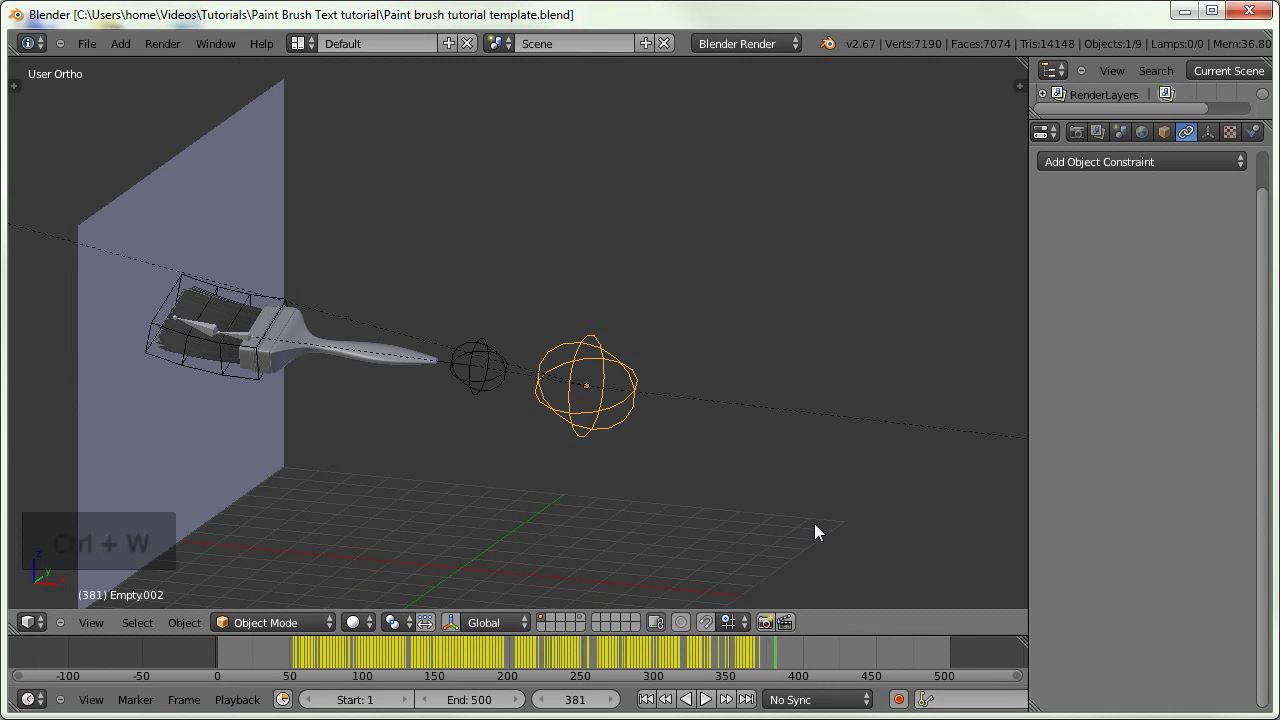
right_click(469, 396)
right_click(594, 423)
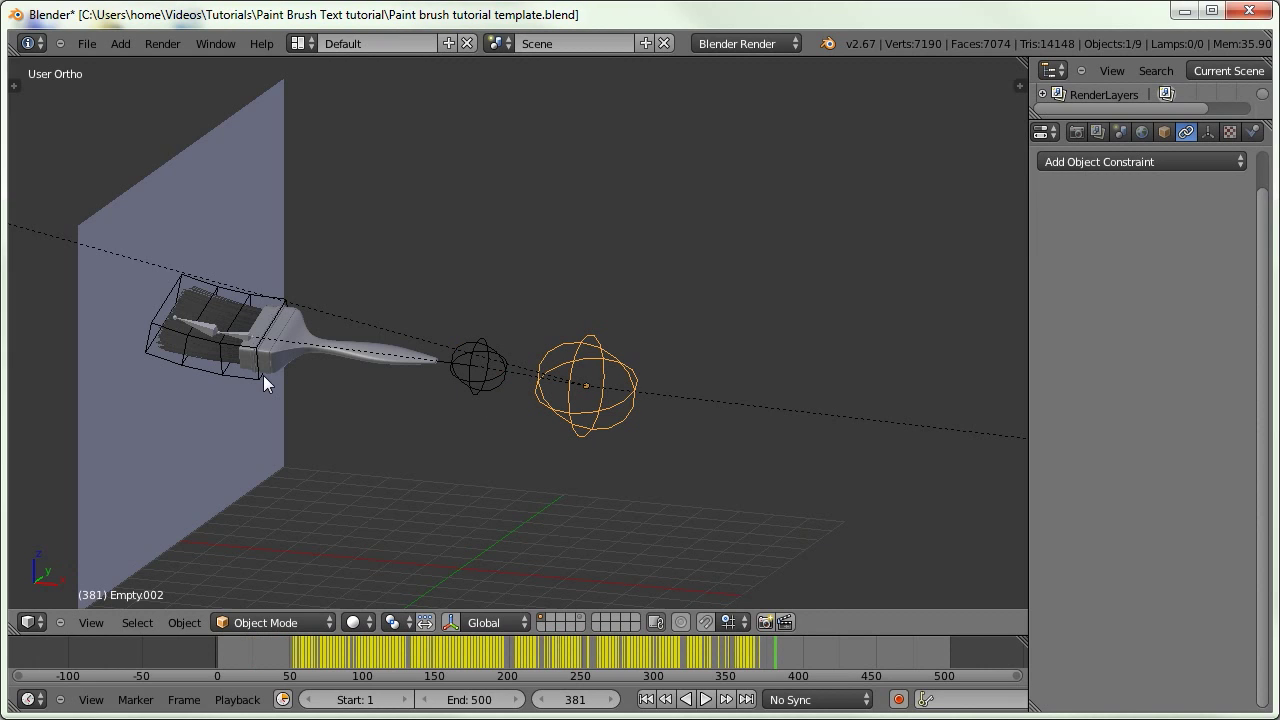
Examine the Clear Keyframes option for the large sphere empty's location, rotation and scale channels
left_click(1166, 131)
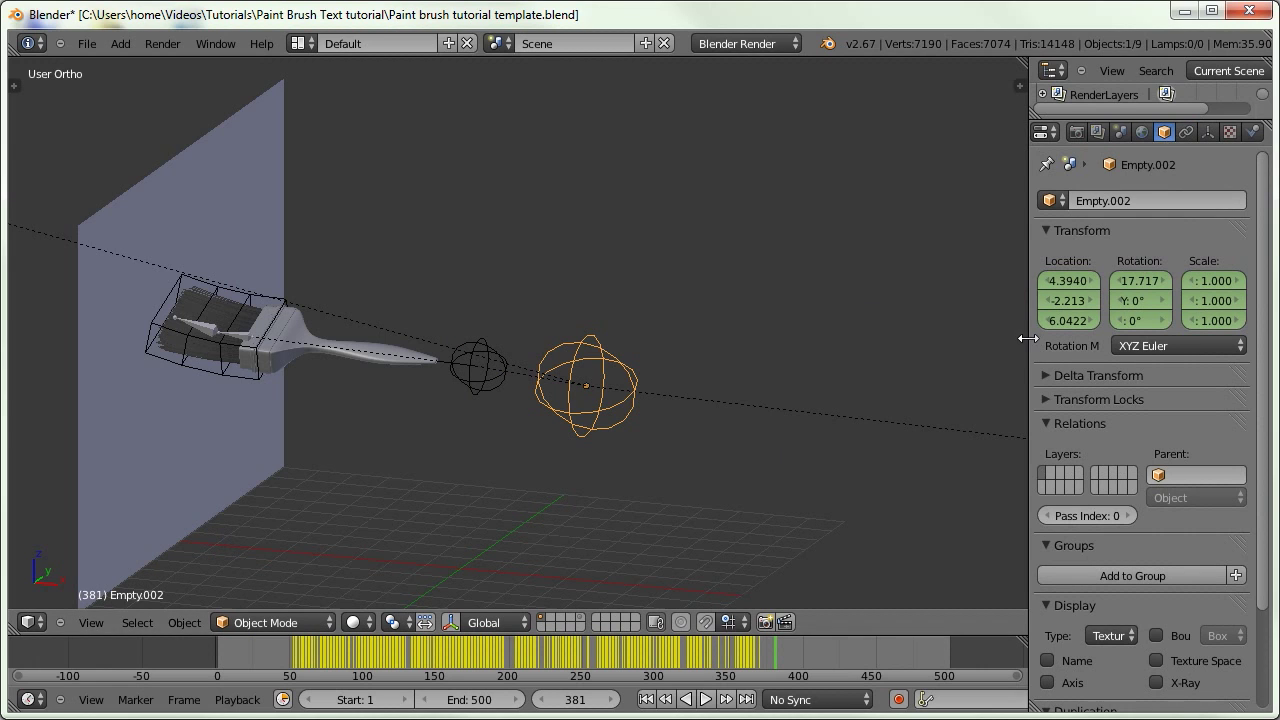
right_click(1064, 281)
right_click(1140, 283)
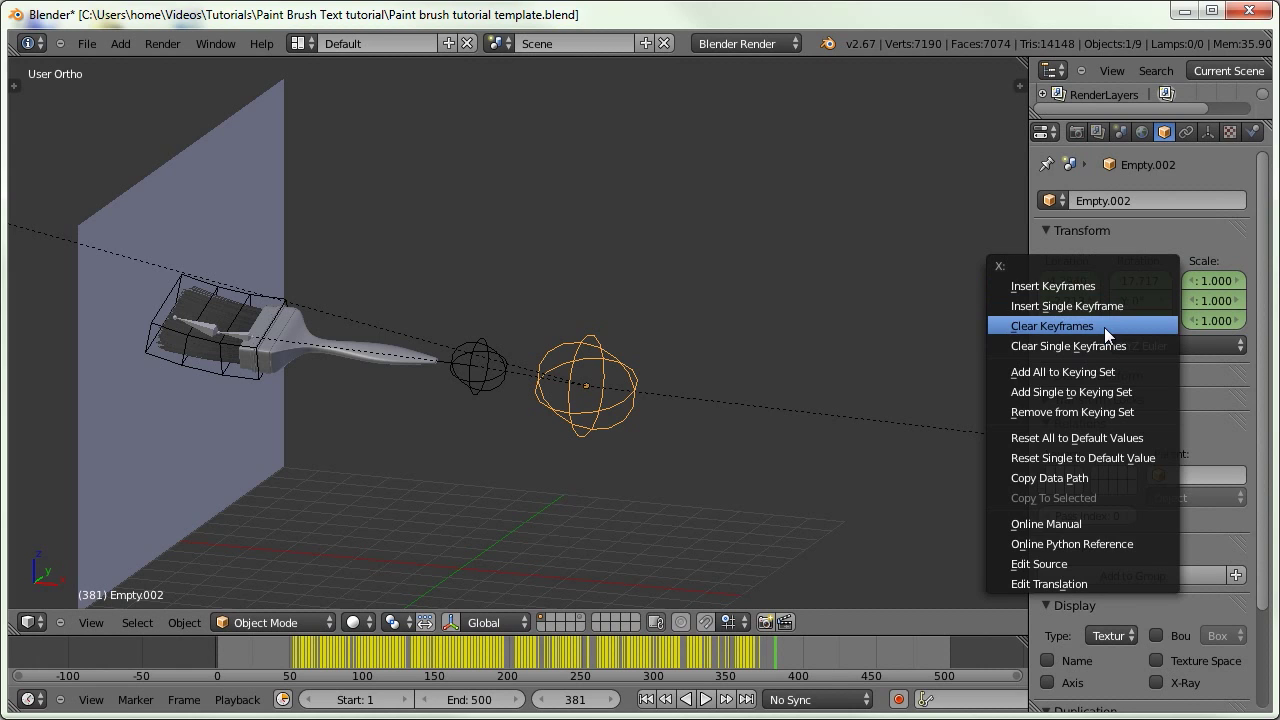
right_click(1205, 293)
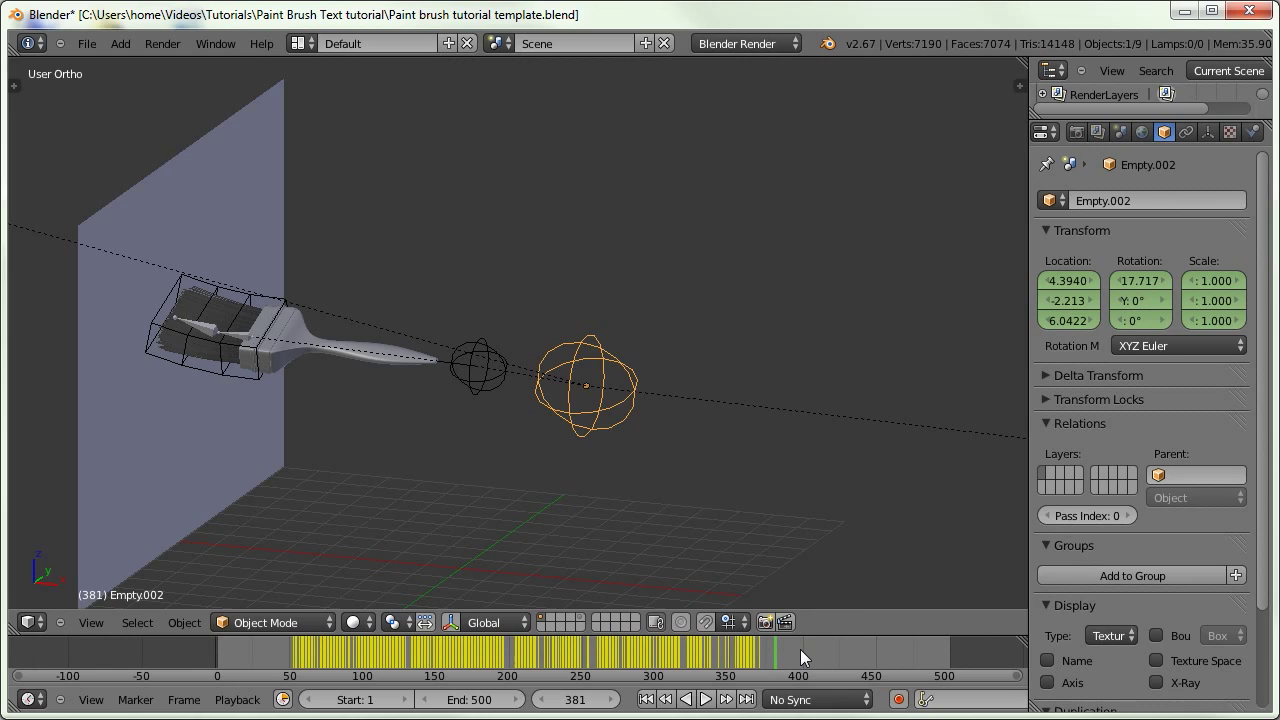
Save the file and move the current frame back to before the first recorded keyframe
key("ctrl+s")
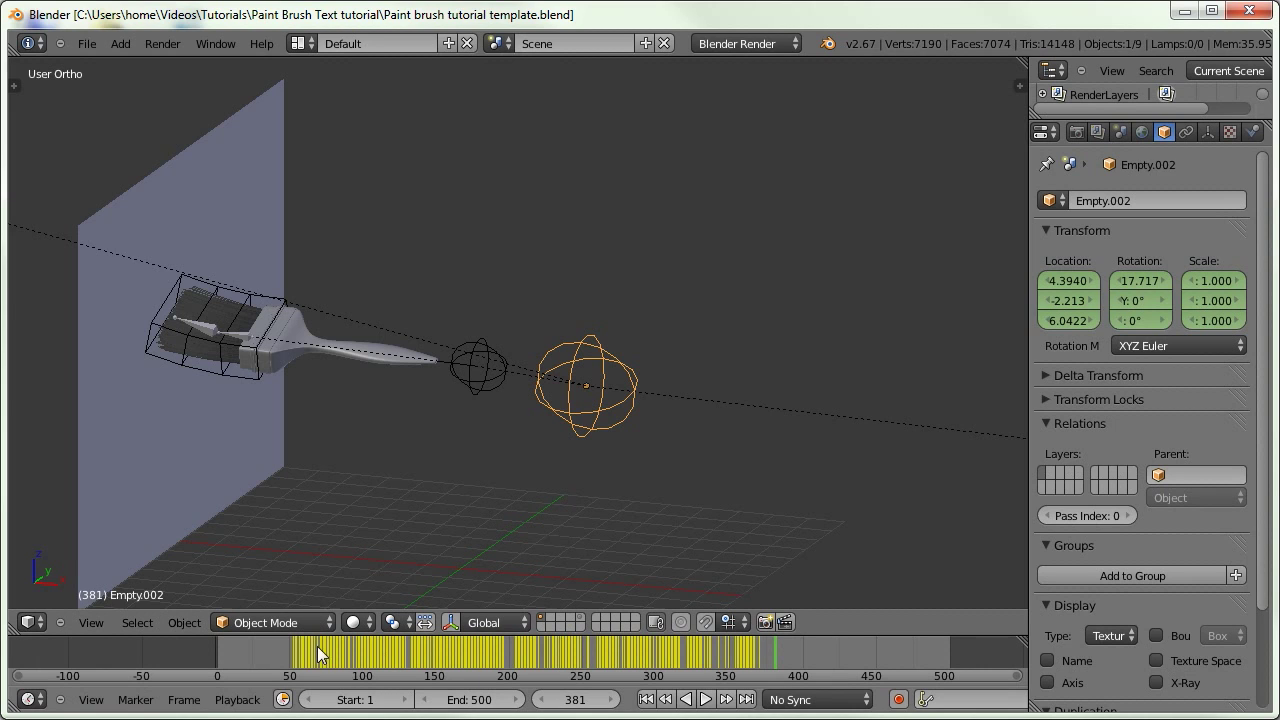
left_click_drag(317, 646, 266, 655)
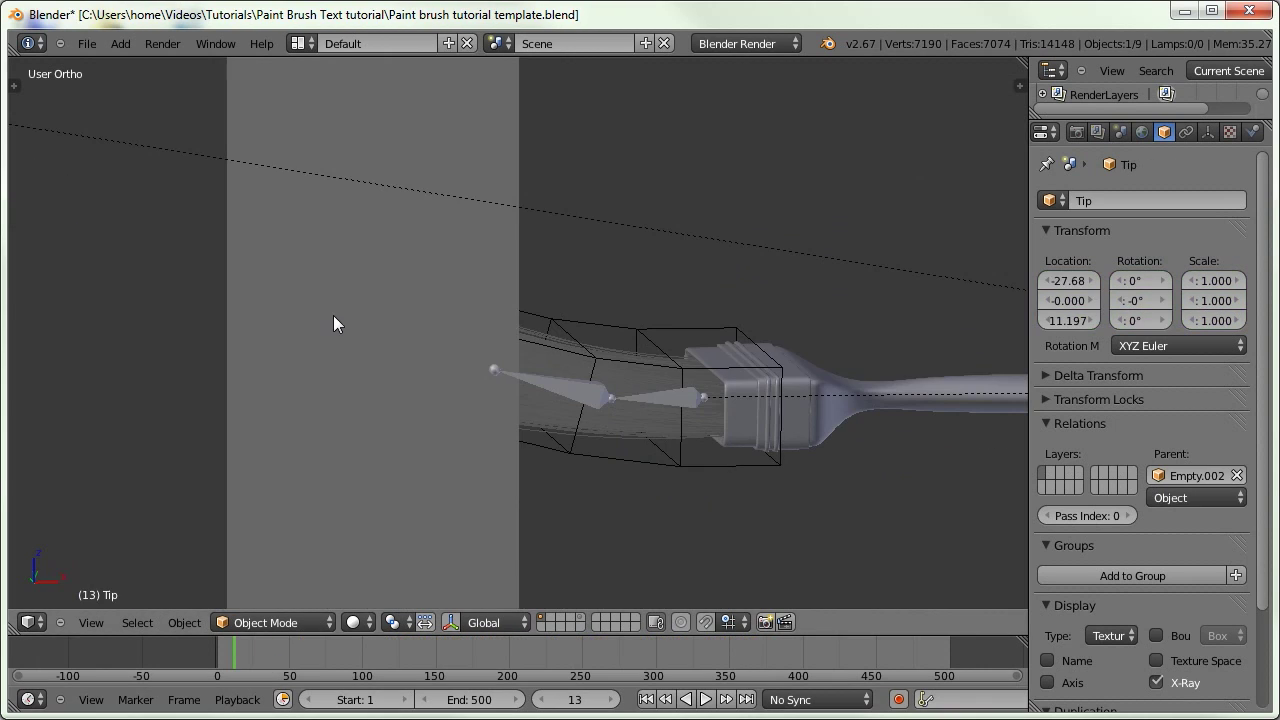
Move the large wall plane to a separate layer so that only the brush and its rig are shown
right_click(338, 324)
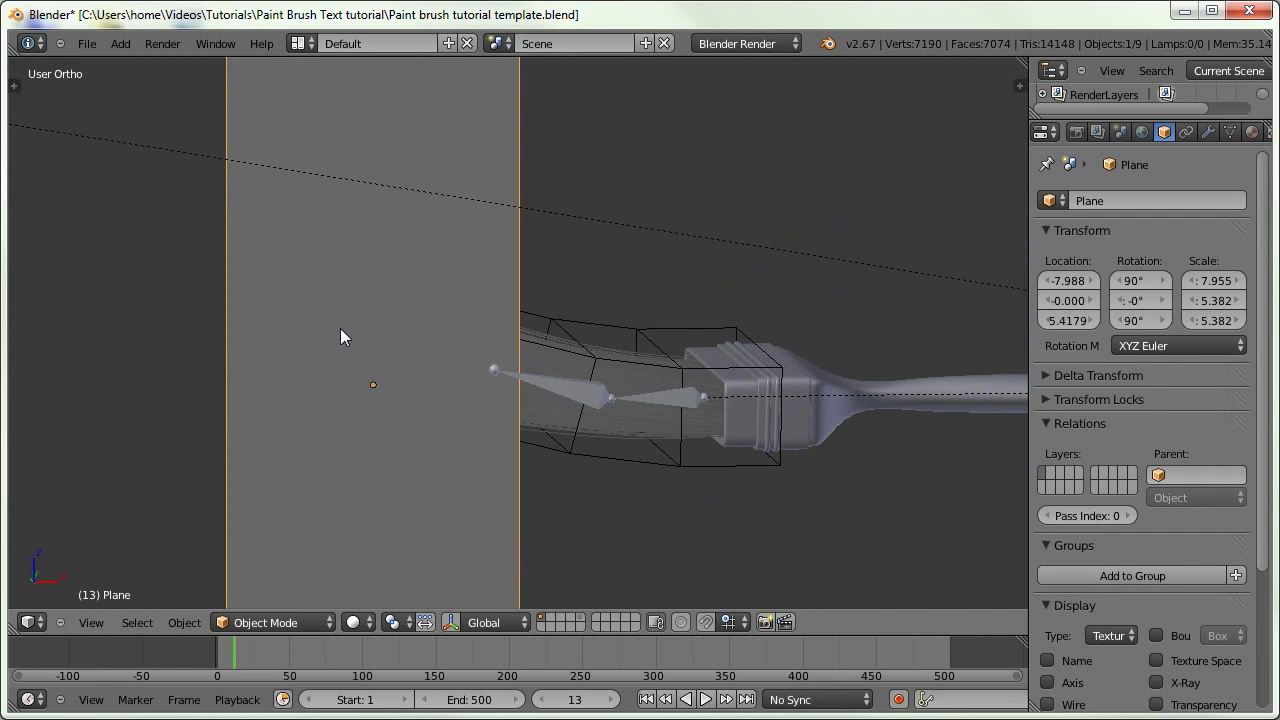
key("m")
key("7")
scroll(331, 400, "up", 3)
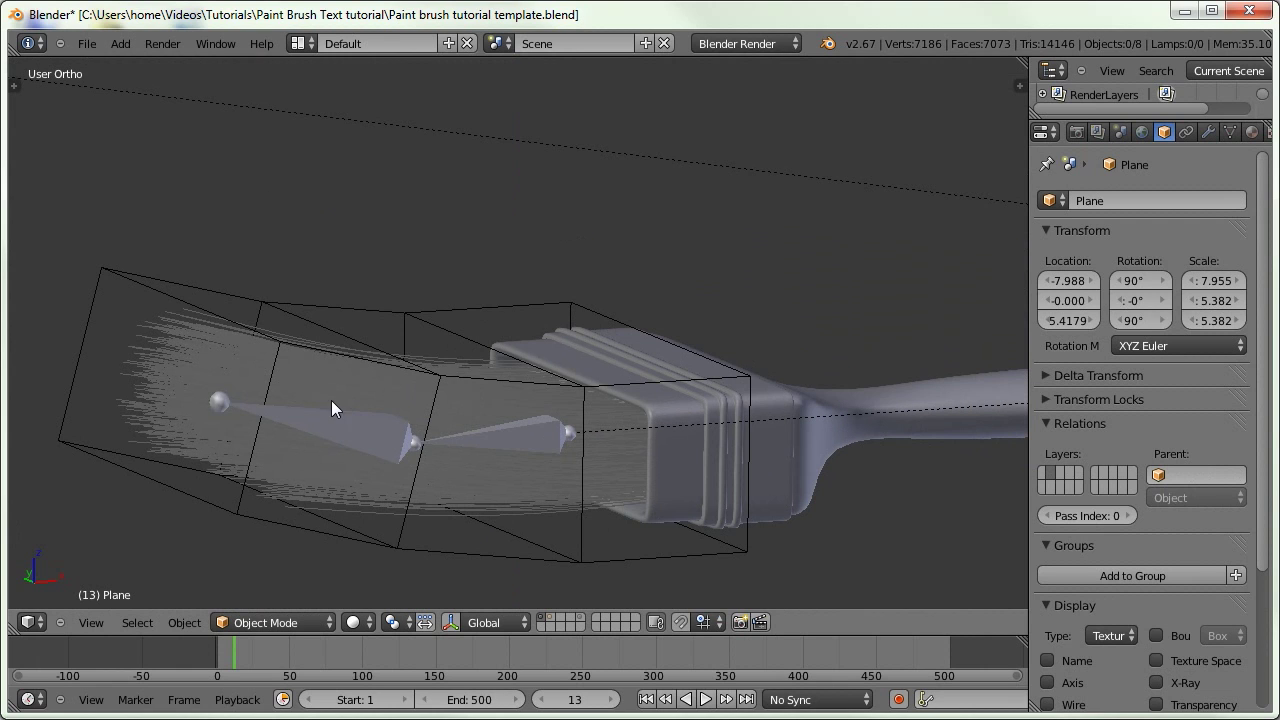
Duplicate the bristle emitter plane inside the brush ferrule and leave the copy in place
right_click(322, 392)
key("z")
key("z")
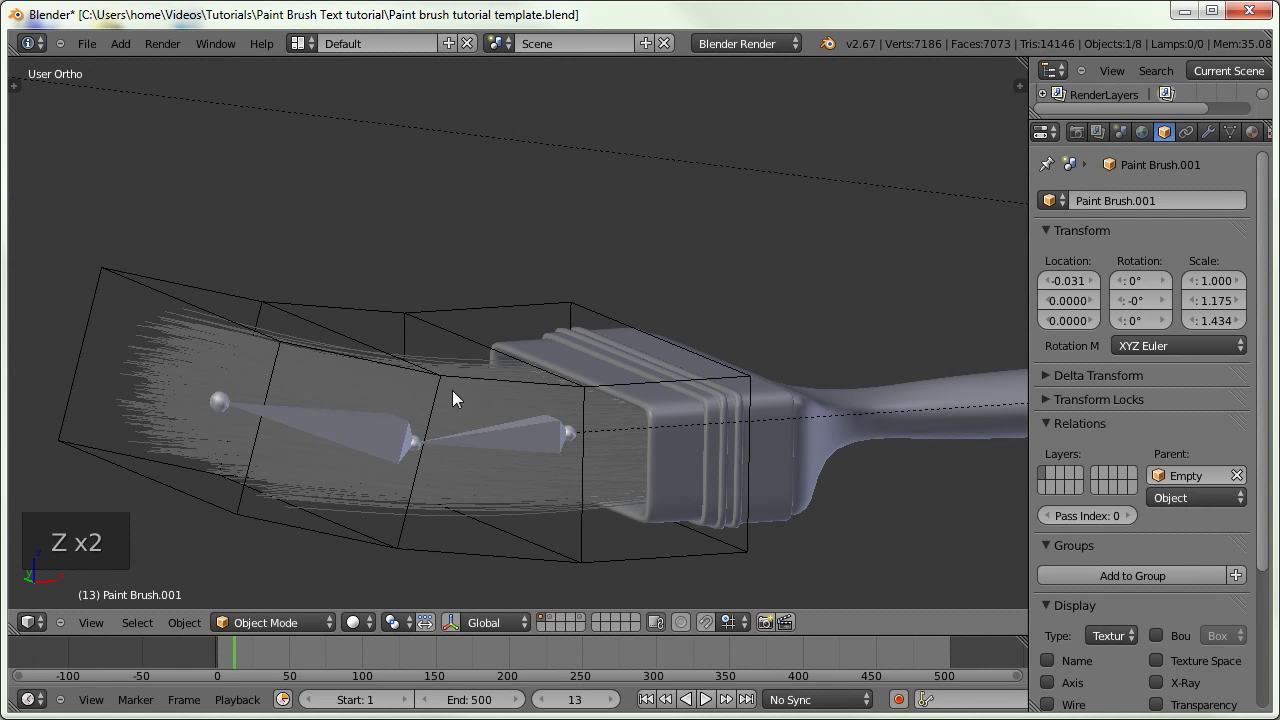
middle_click_drag(452, 390, 430, 371)
key("shift+d")
right_click(462, 435)
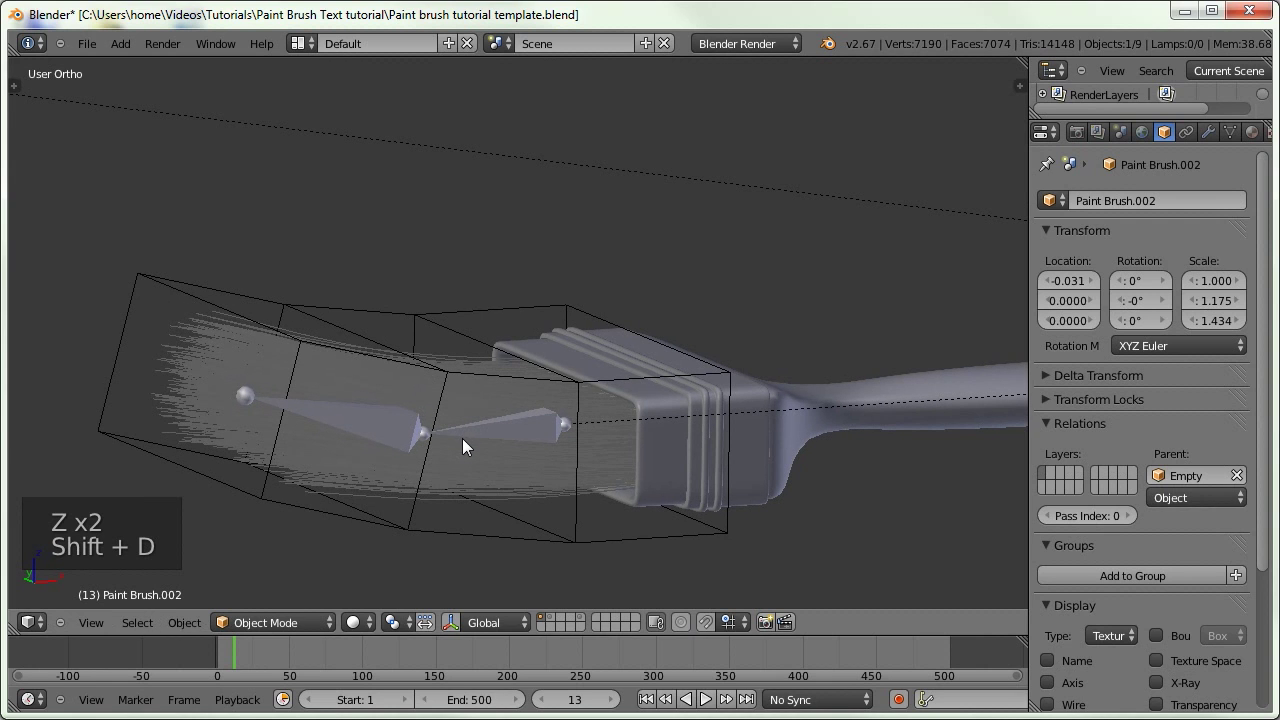
Remove the particle system and the Lattice modifier from the duplicated emitter plane
left_click(1255, 133)
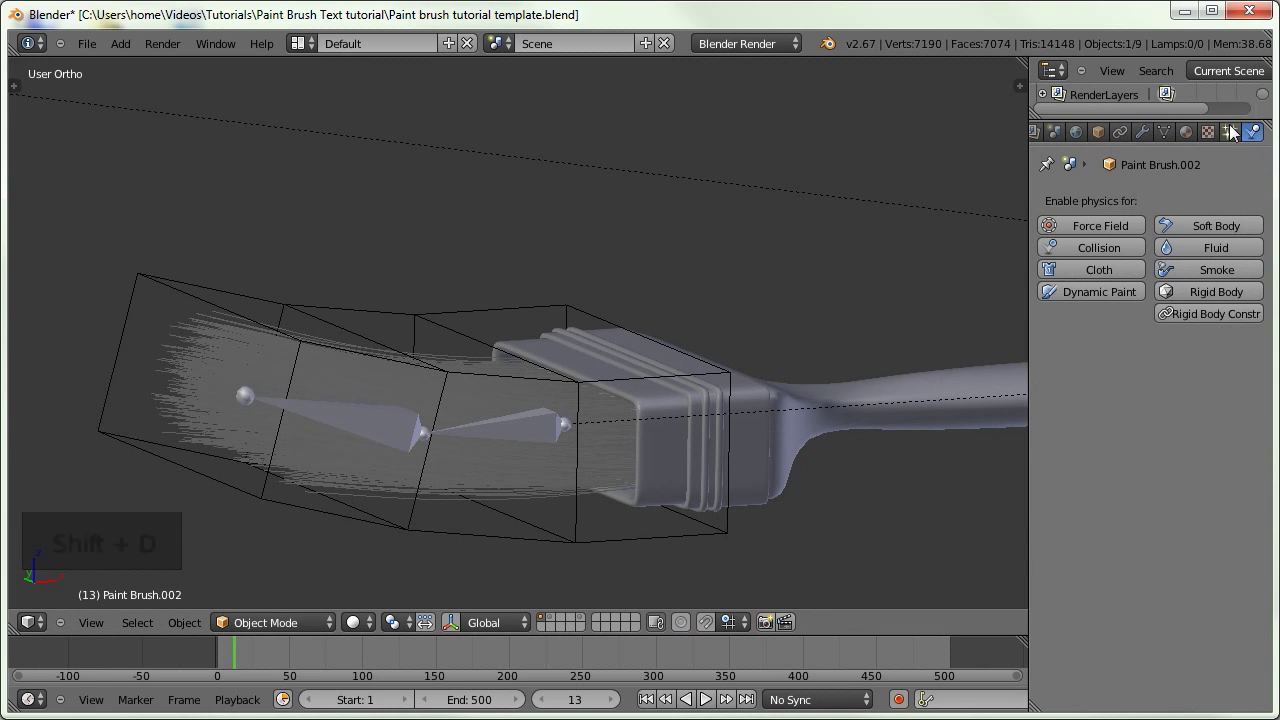
left_click(1230, 132)
scroll(1234, 500, "up", 8)
scroll(1220, 560, "up", 10)
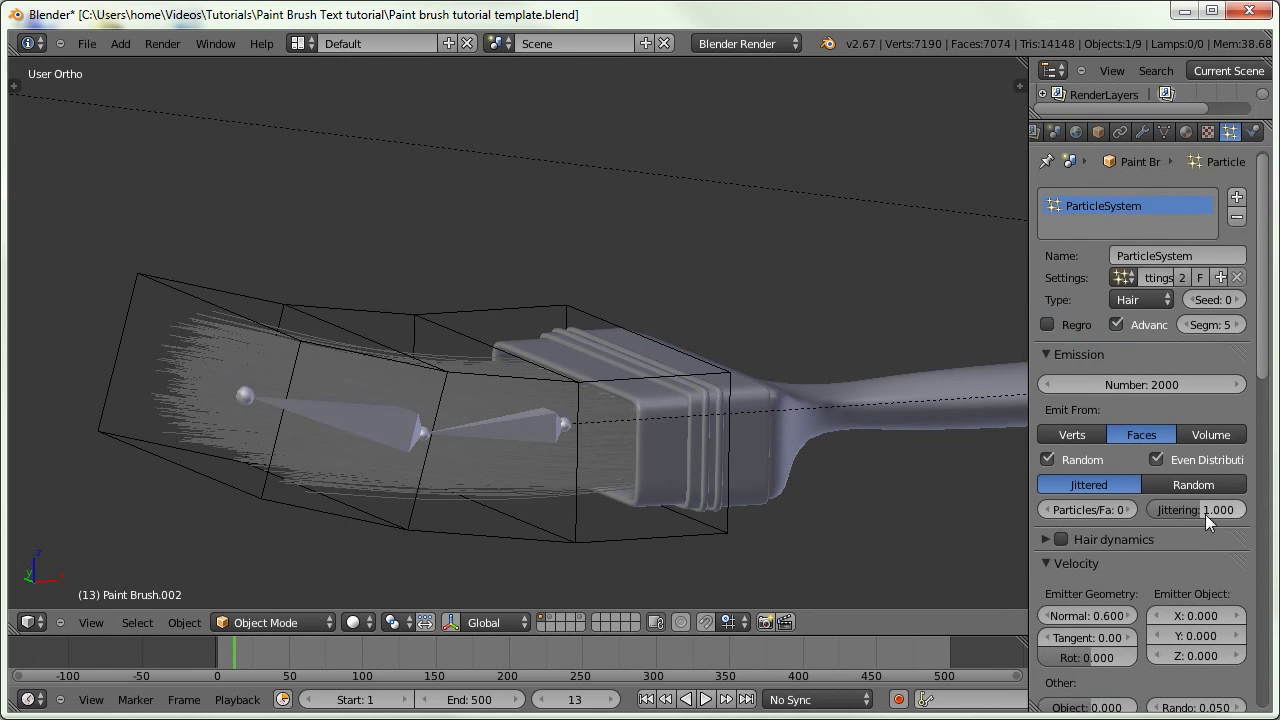
left_click(1237, 217)
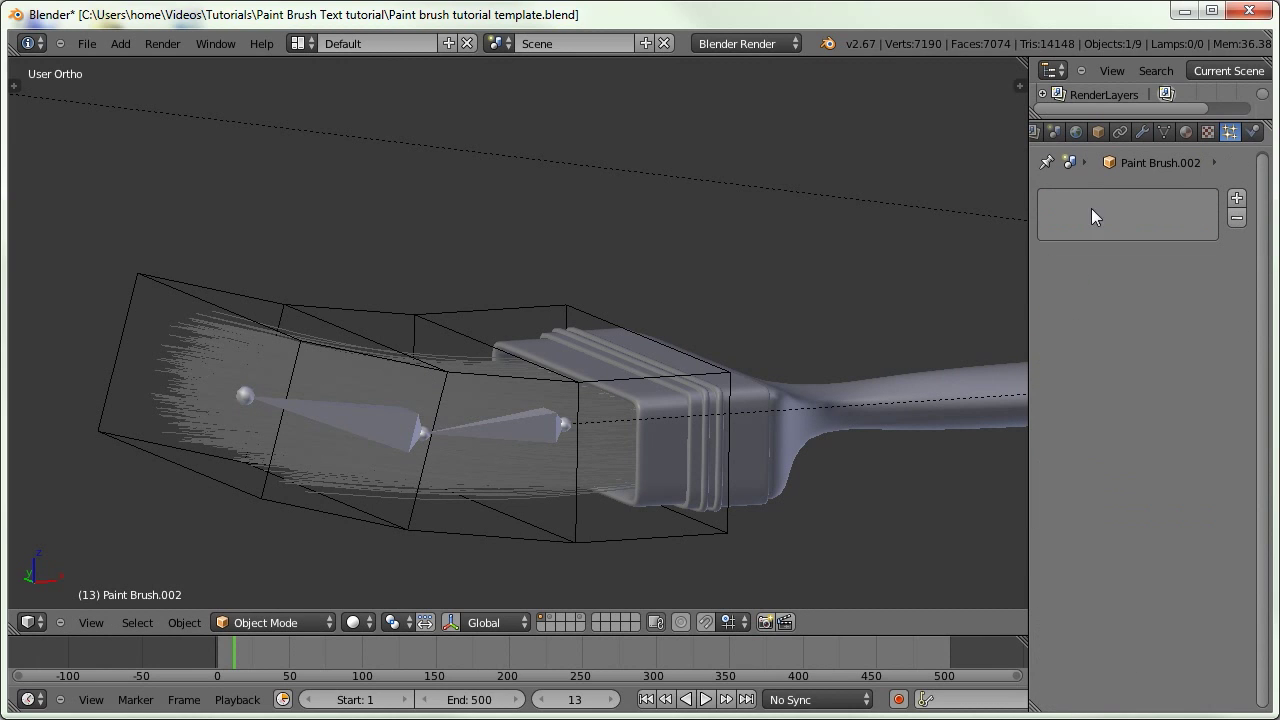
left_click(1148, 131)
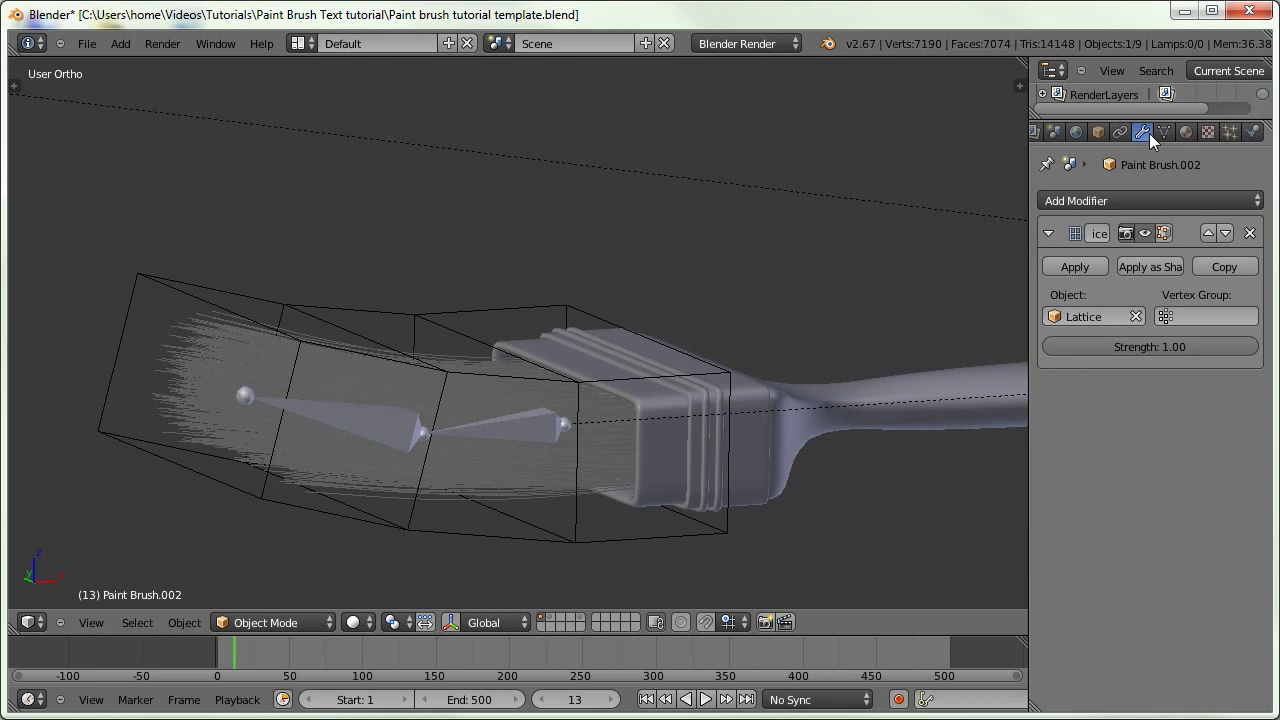
left_click(1250, 233)
Move the duplicated plane out of the ferrule to the tip of the bristles in front view
key("z")
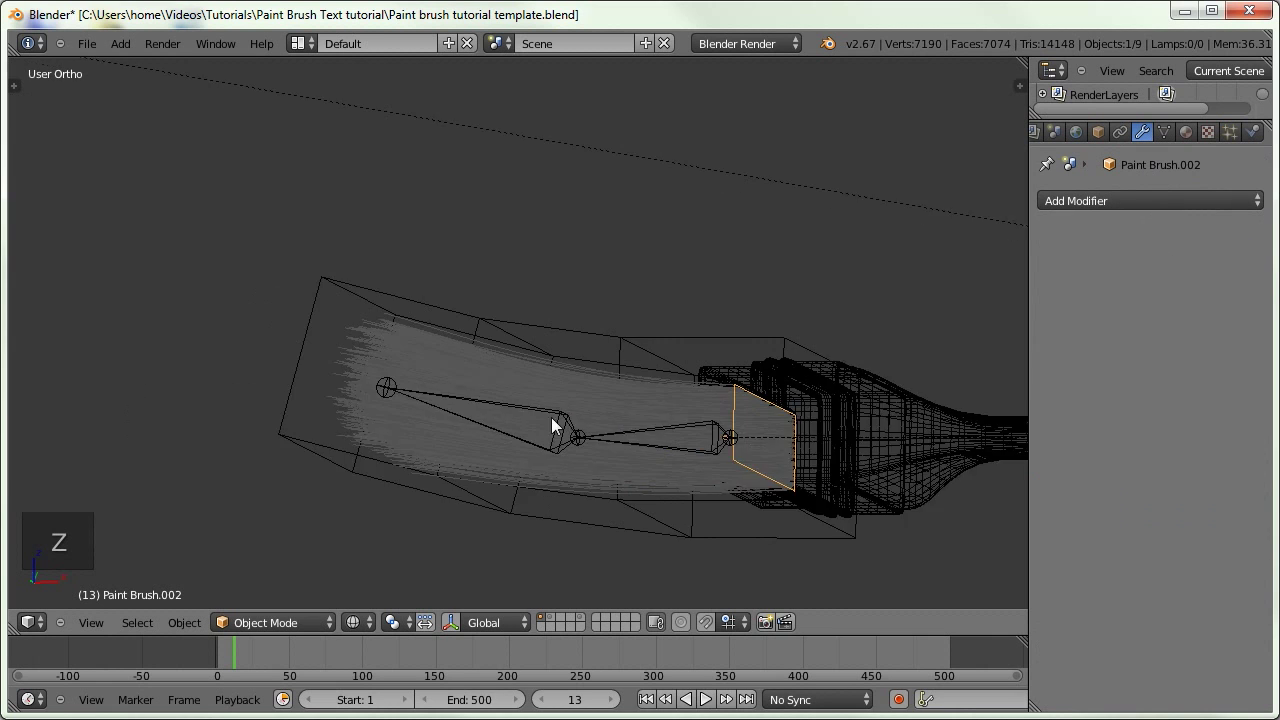
key("KP_3")
key("KP_1")
key("g")
left_click(130, 401)
Taper the lattice by scaling its four tip-end points along global Z to roughly half their height
middle_click_drag(130, 401, 358, 325, "shift")
right_click(322, 307)
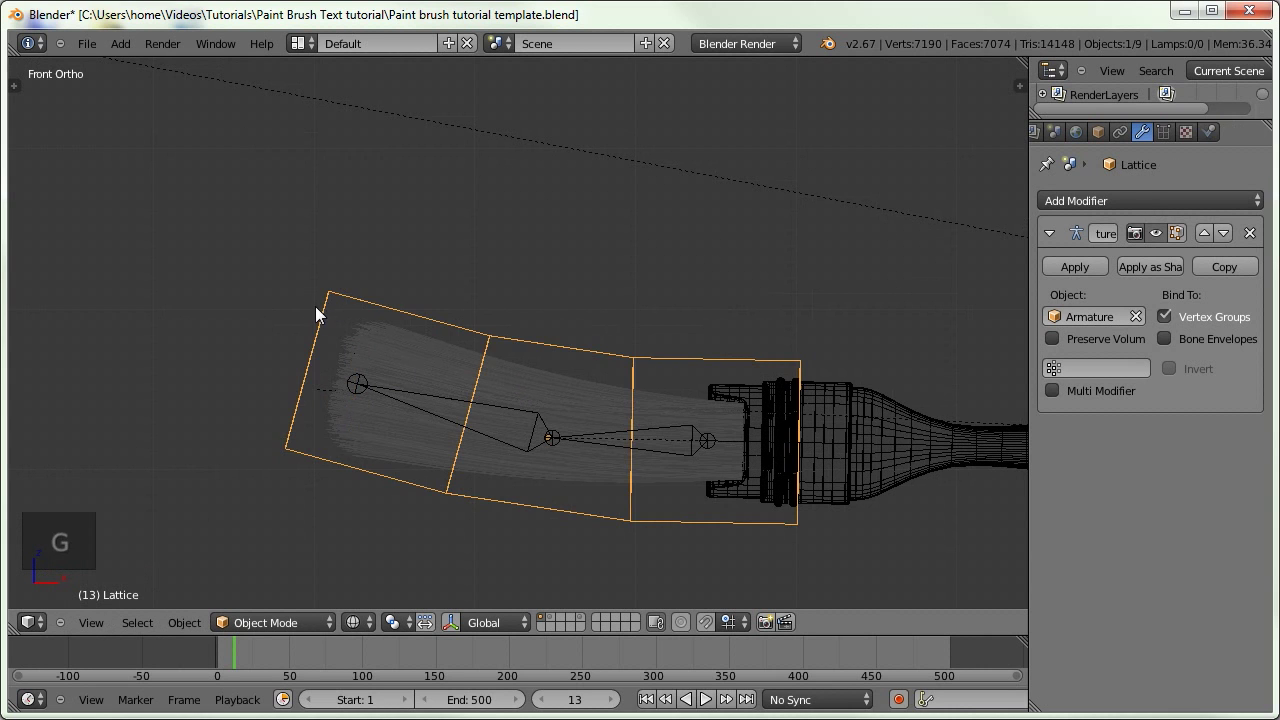
key("Tab")
middle_click_drag(274, 374, 337, 257)
key("a")
key("a")
key("z")
key("b")
key("z")
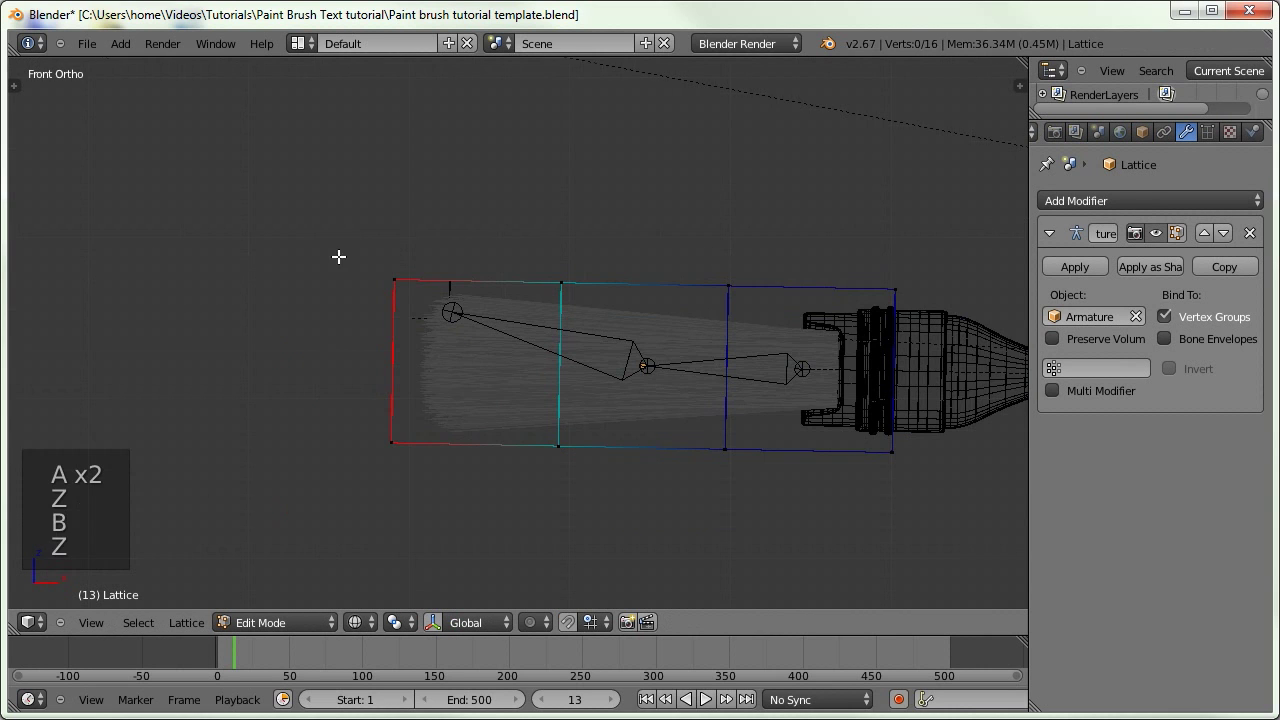
key("b")
left_click_drag(434, 244, 300, 494)
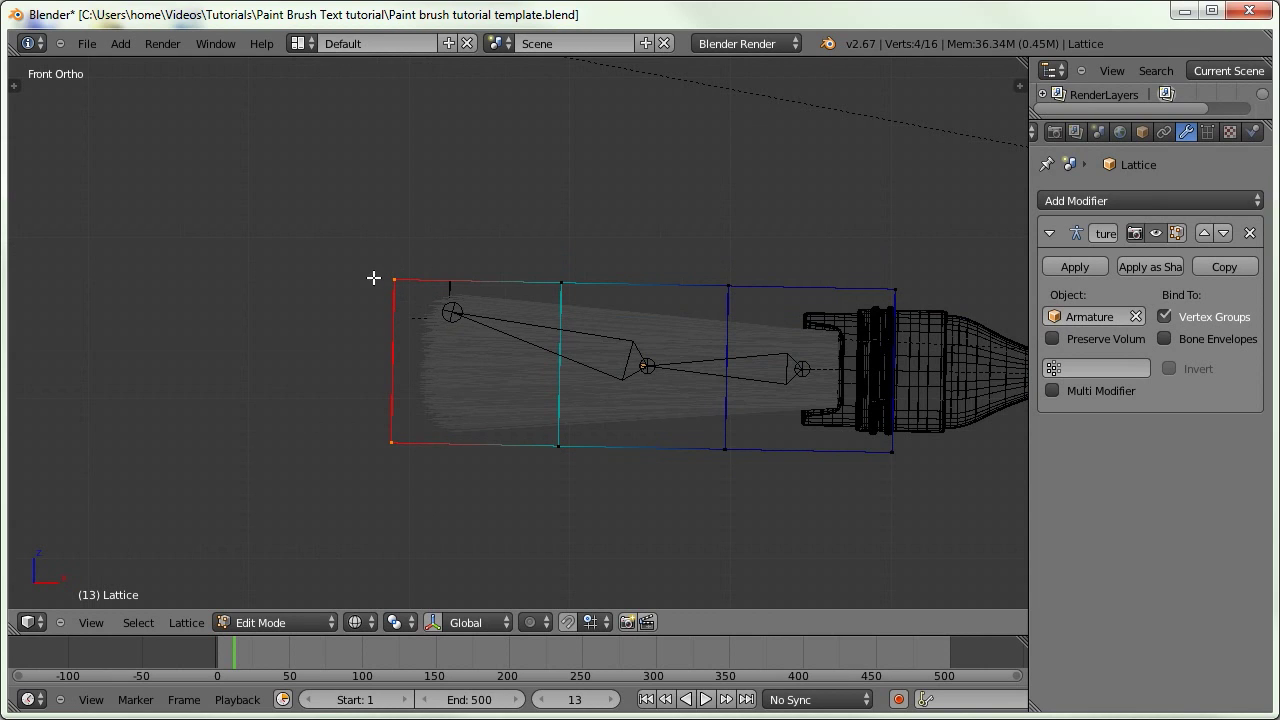
key("s")
key("z")
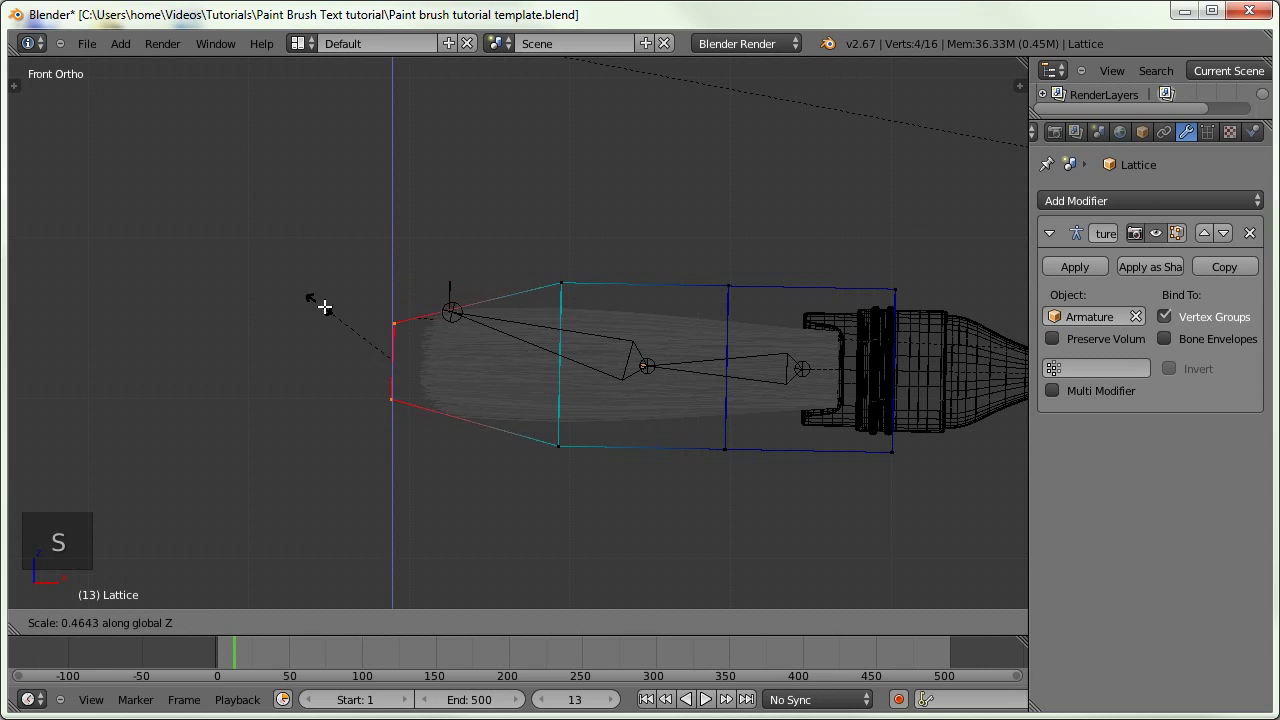
left_click(336, 310)
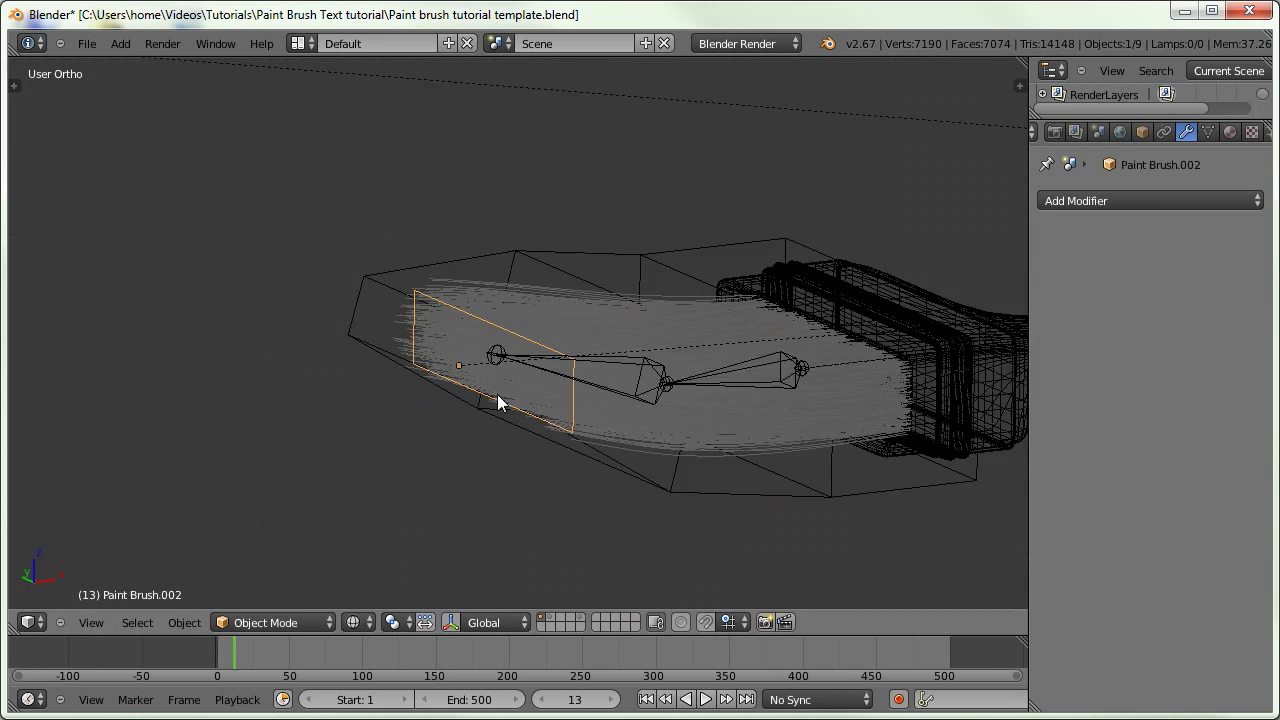
Rotate the duplicated plane about 14° to match the bend of the bristles and move it onto the armature's tip
mouse_move(549, 379)
middle_mouse_down()
mouse_move(490, 355)
mouse_move(500, 347)
middle_mouse_up()
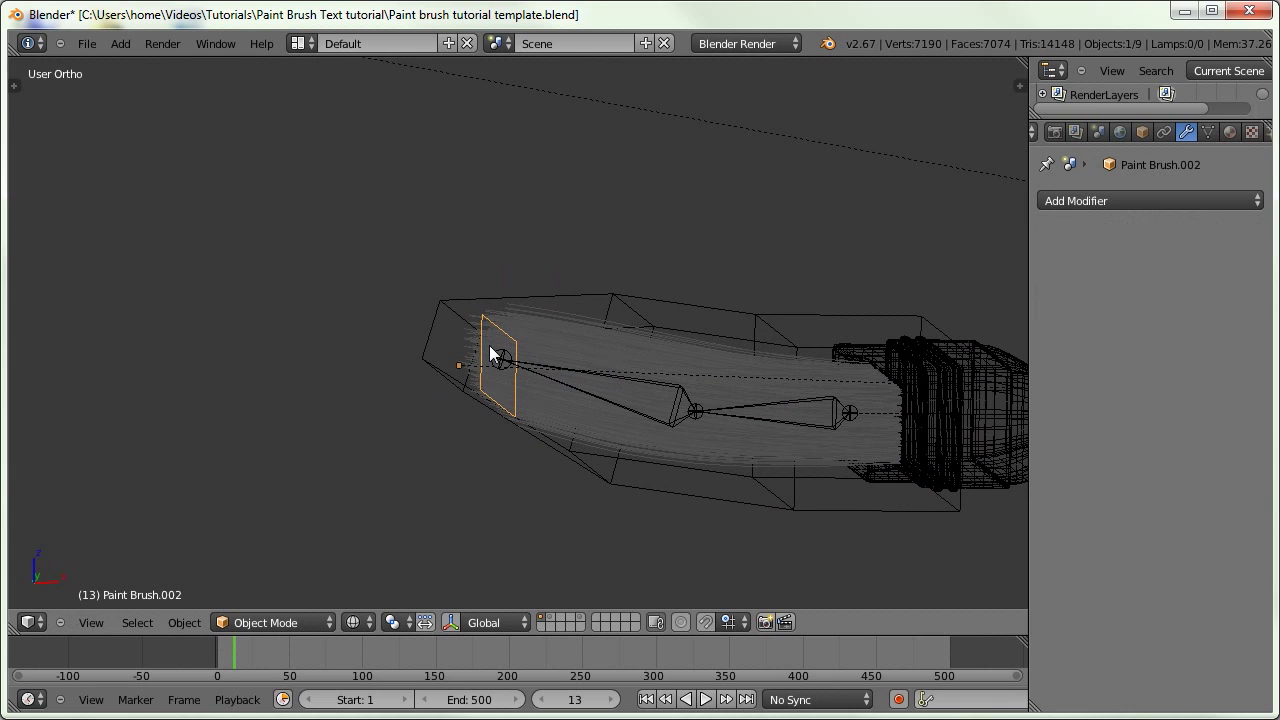
key("KP_3")
key("KP_Decimal")
key("KP_1")
key("r")
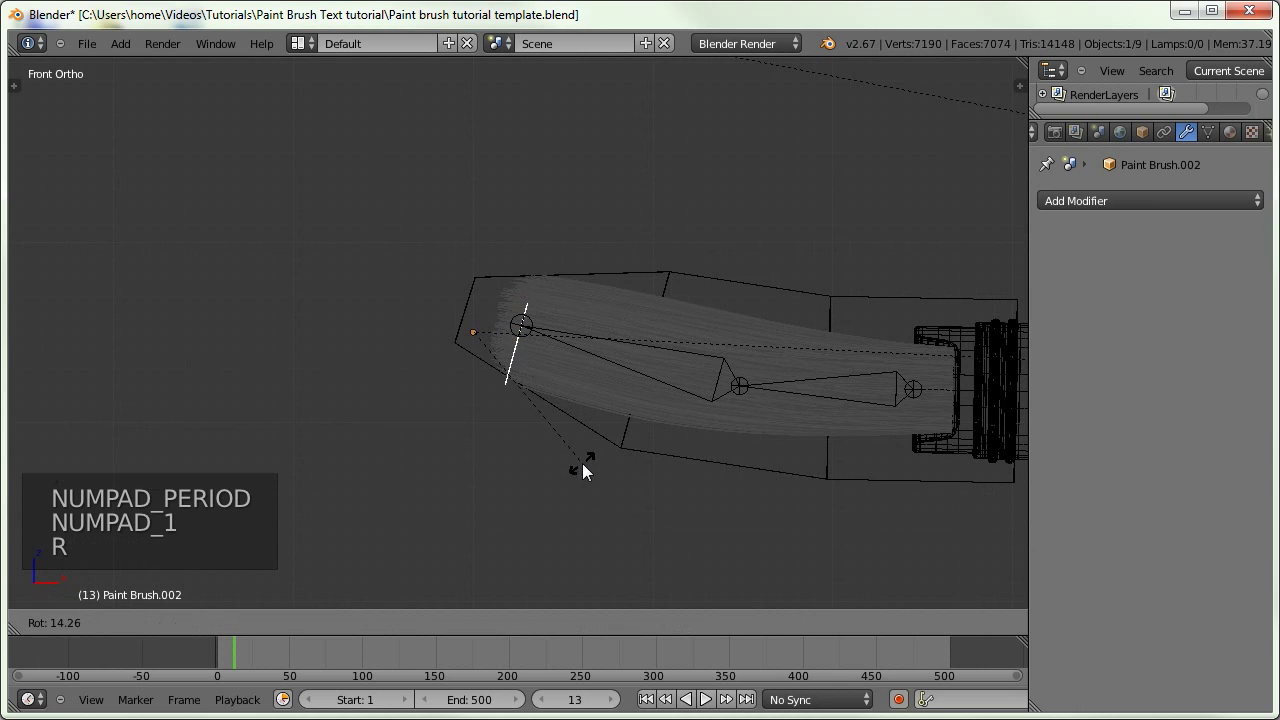
left_click(582, 463)
key("g")
left_click(602, 437)
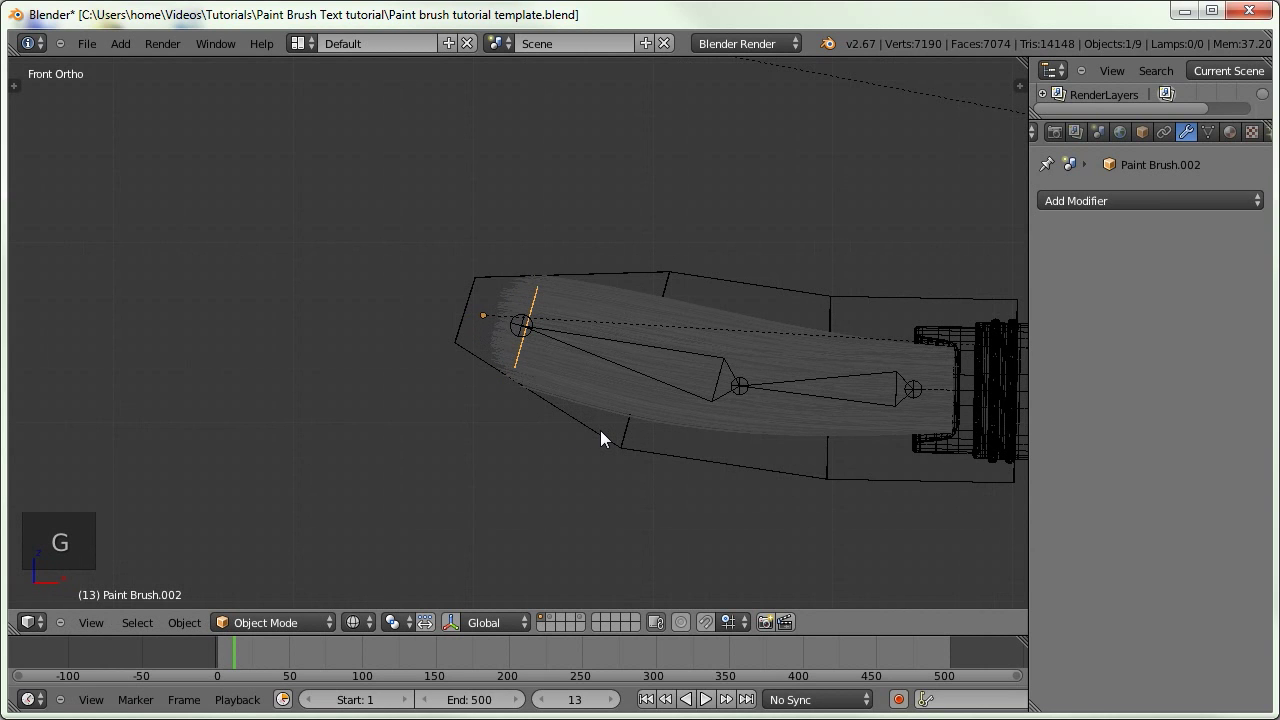
Set the plane's origin to its geometry and clear its parent while keeping its transformation
key("ctrl+alt+shift+c")
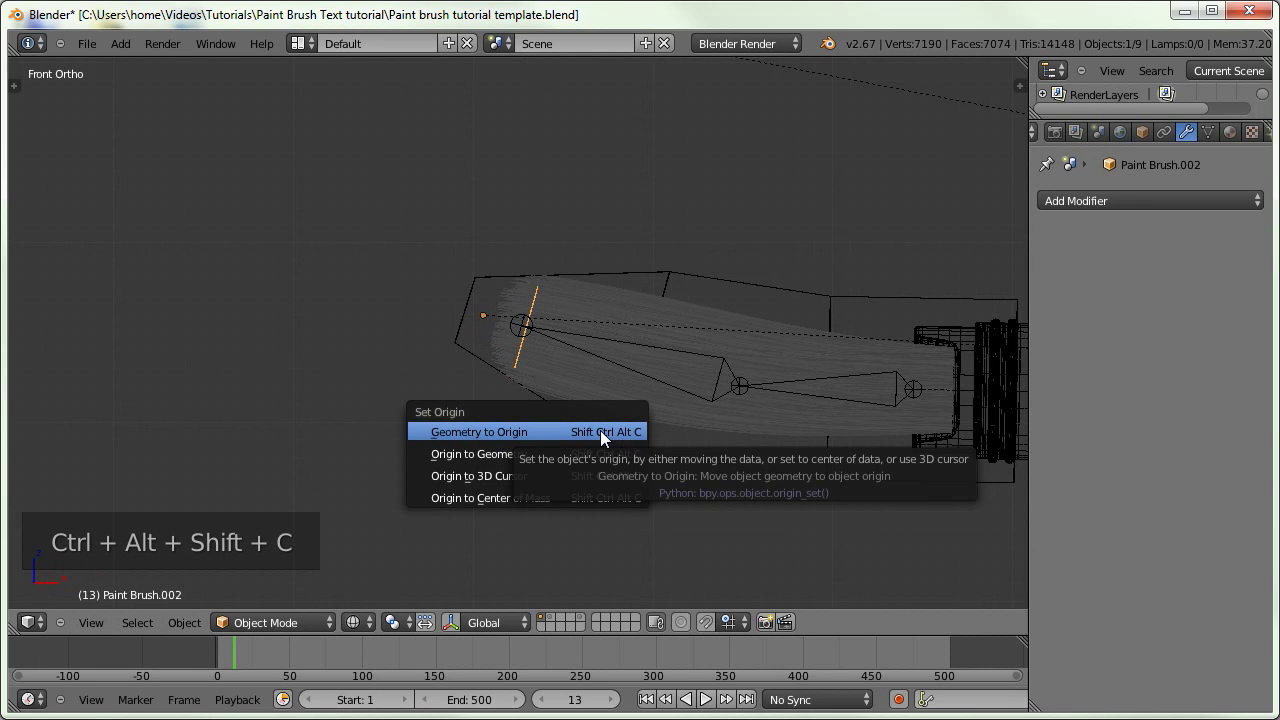
left_click(600, 446)
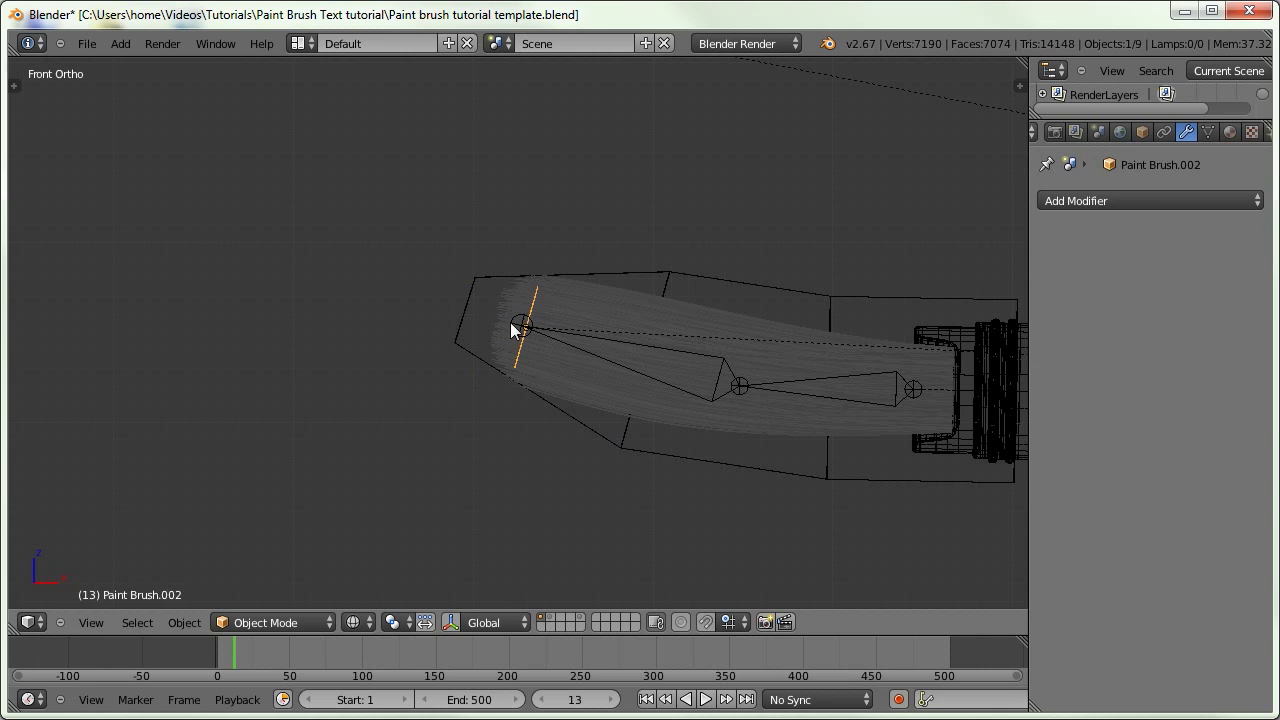
scroll(1170, 141, "up", 2, "ctrl")
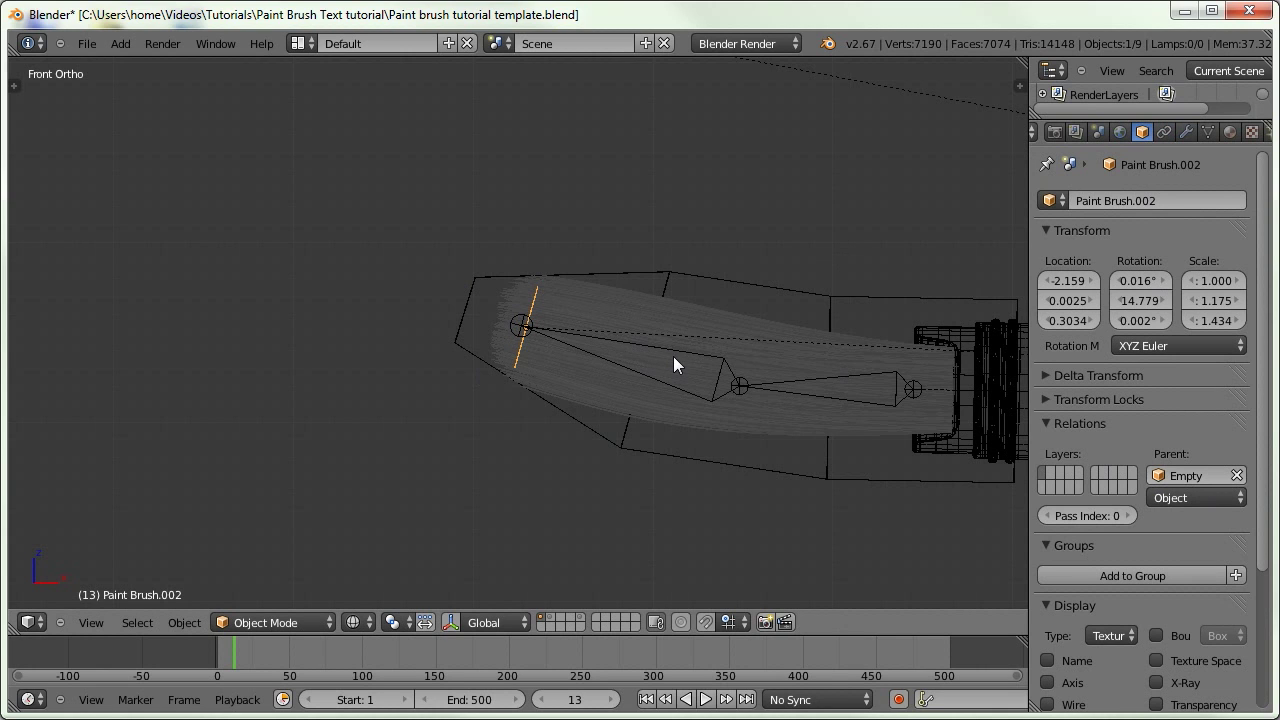
key("alt+p")
left_click(620, 347)
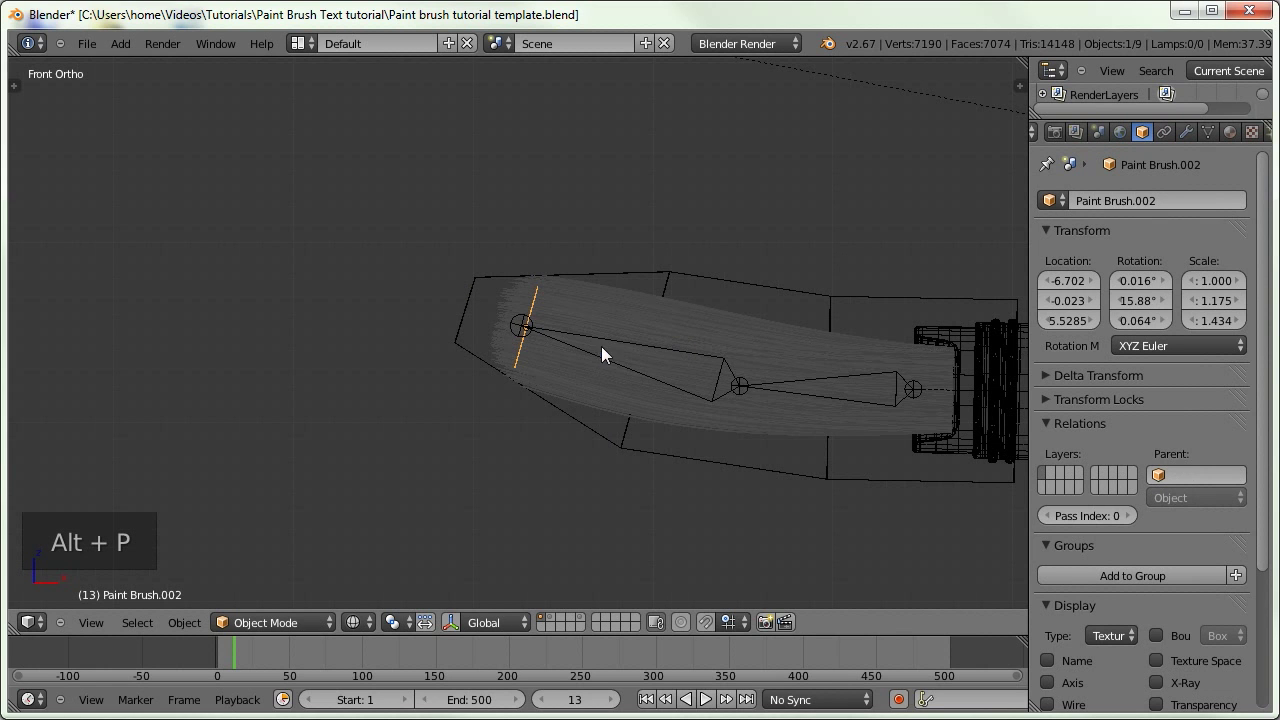
Shift the plane slightly inward from the bristle tips, along the last bone
key("g")
left_click(622, 340)
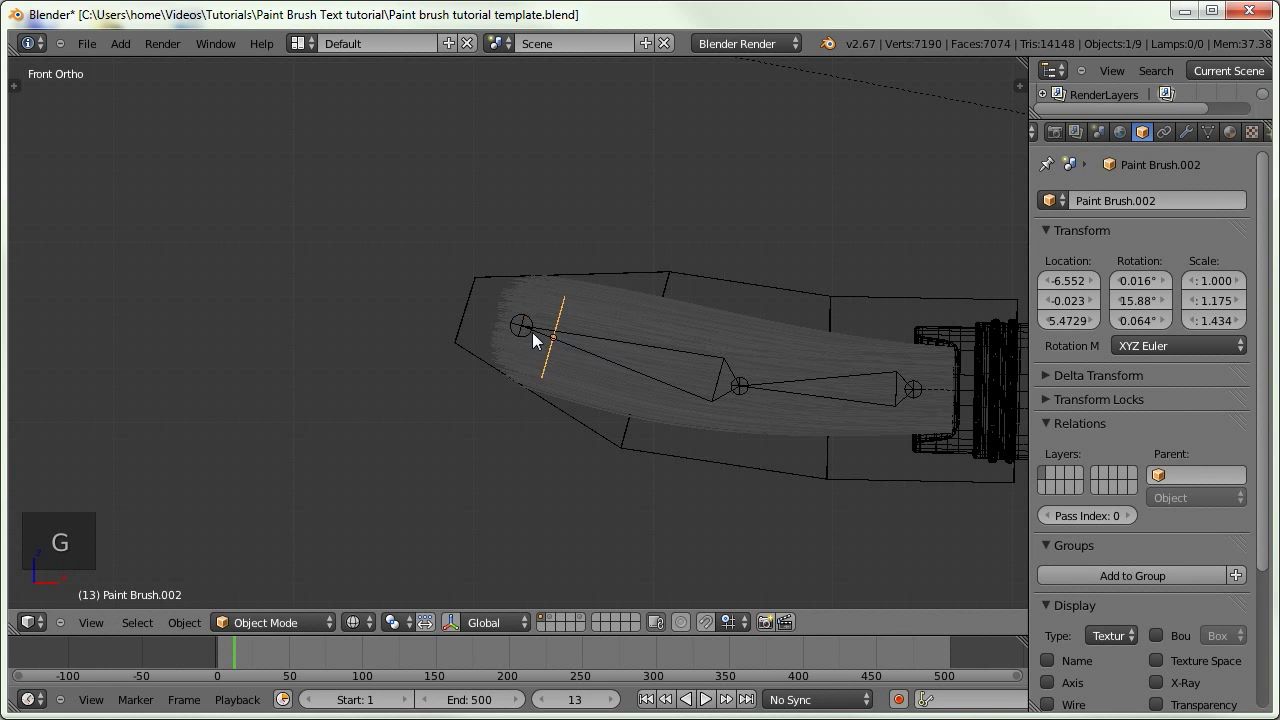
middle_click_drag(532, 332, 740, 383)
key("z")
key("KP_1")
Extrude the plane's face about 0.37 along its normal toward the bristle tips to form a block
key("Tab")
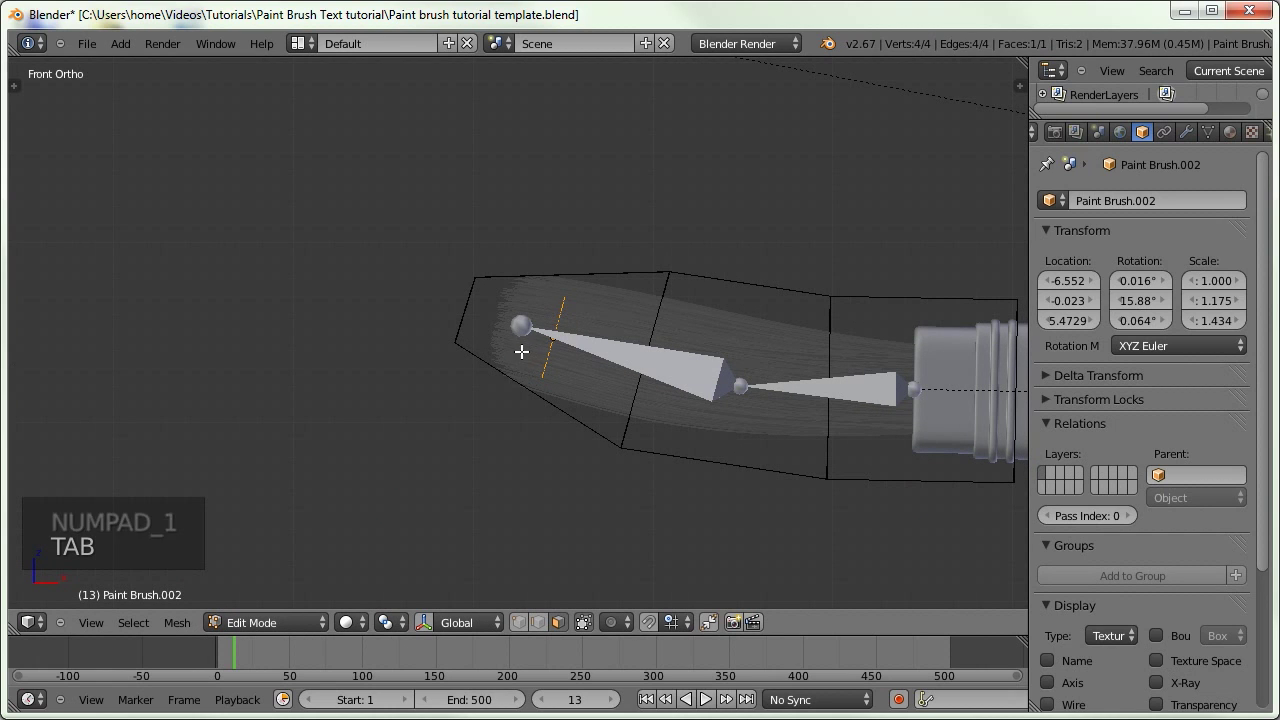
key("ctrl+Tab")
left_click(483, 340)
key("a")
key("a")
key("a")
key("e")
key("e")
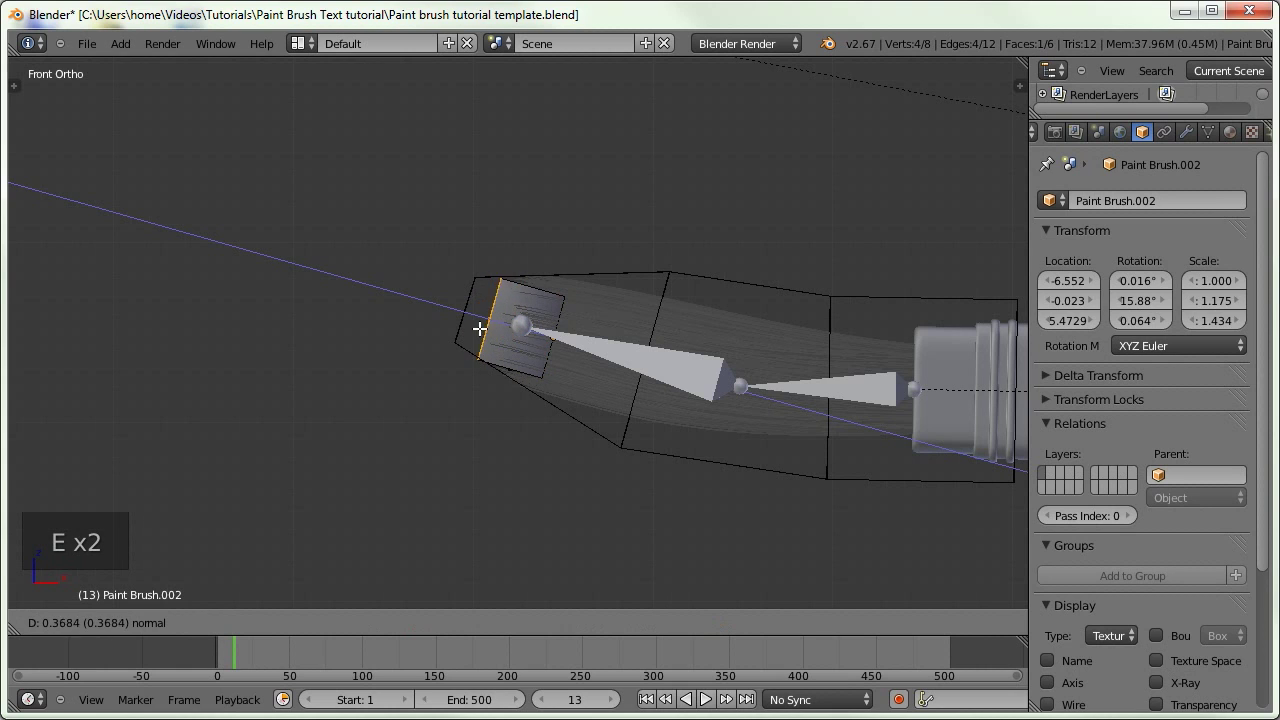
left_click(483, 328)
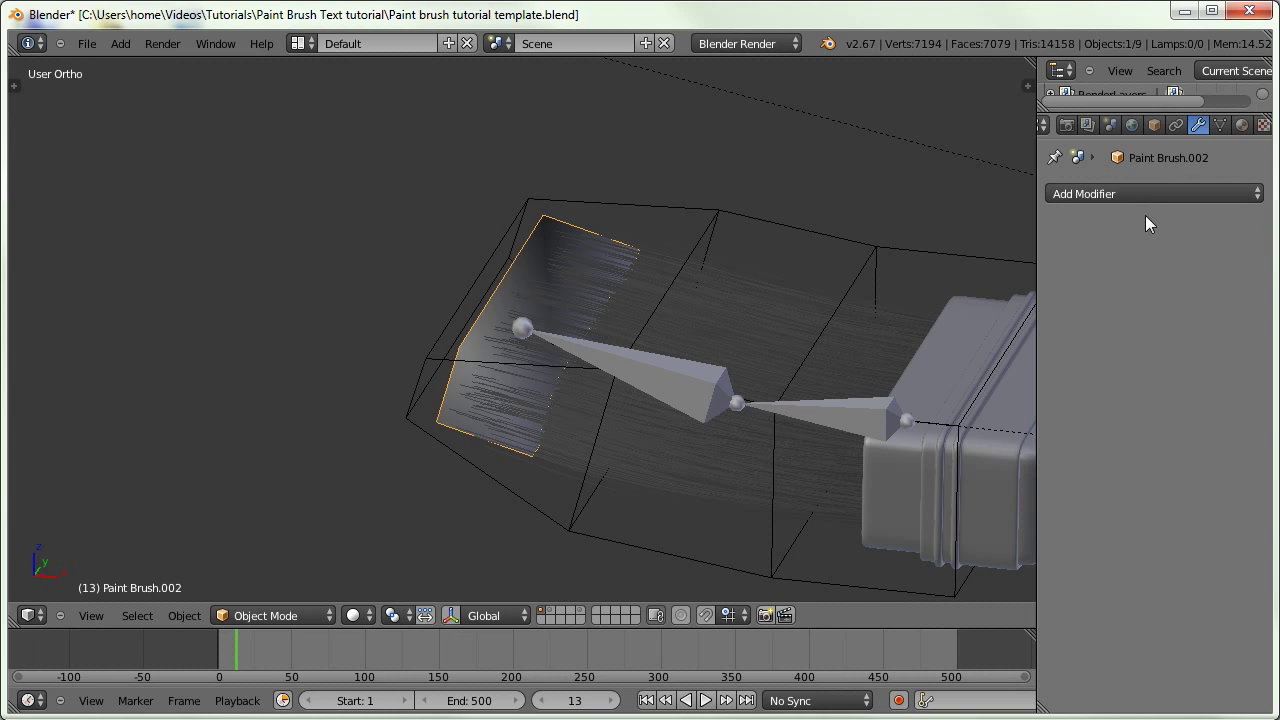
Add a Subdivision Surface modifier to the block with a view level of 2
left_click(1115, 196)
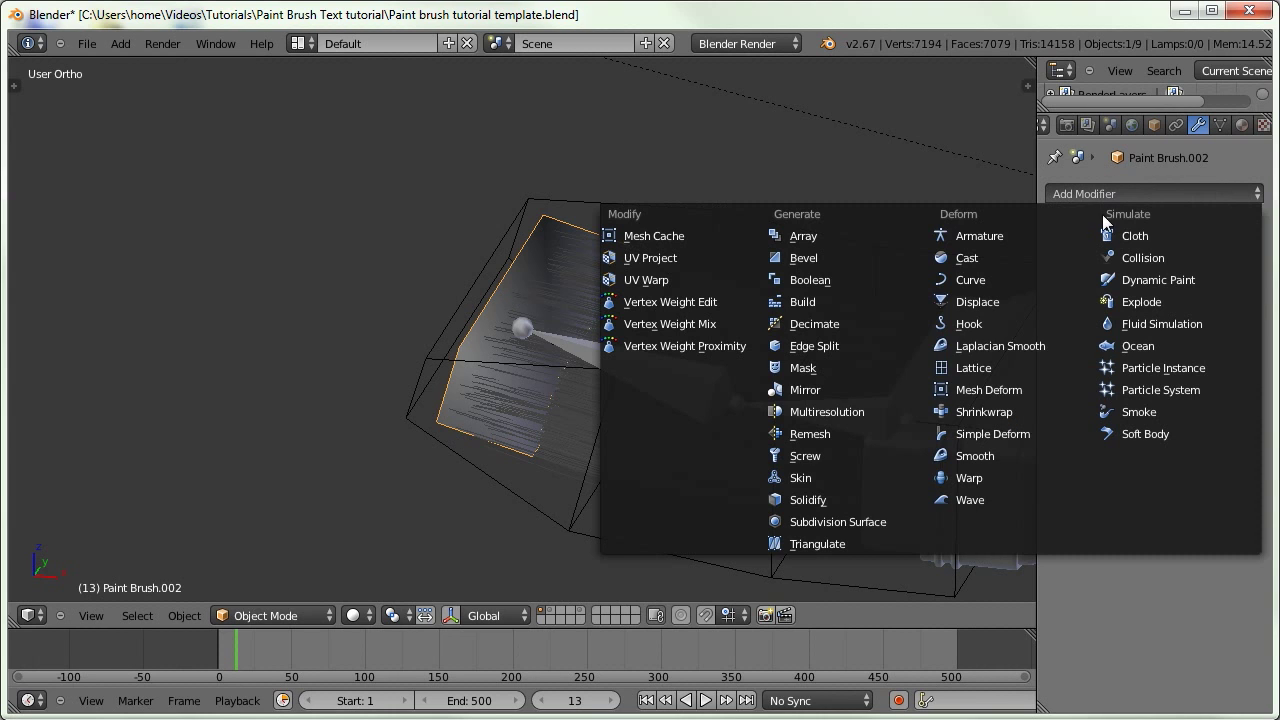
left_click(798, 522)
left_click(1138, 331)
middle_click_drag(499, 269, 638, 368)
Add three loop cuts to the block to tighten its rounded shape, sliding two of them toward its opposite ends
key("Tab")
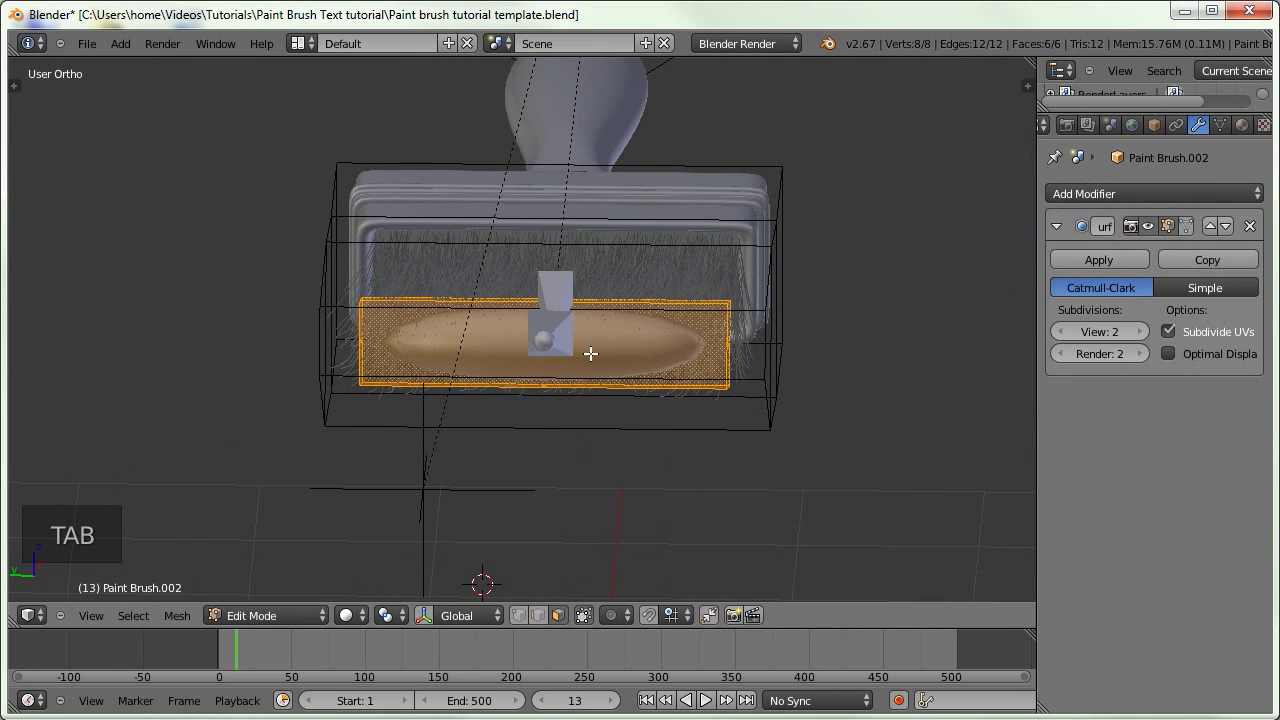
key("ctrl+r")
left_click(575, 316)
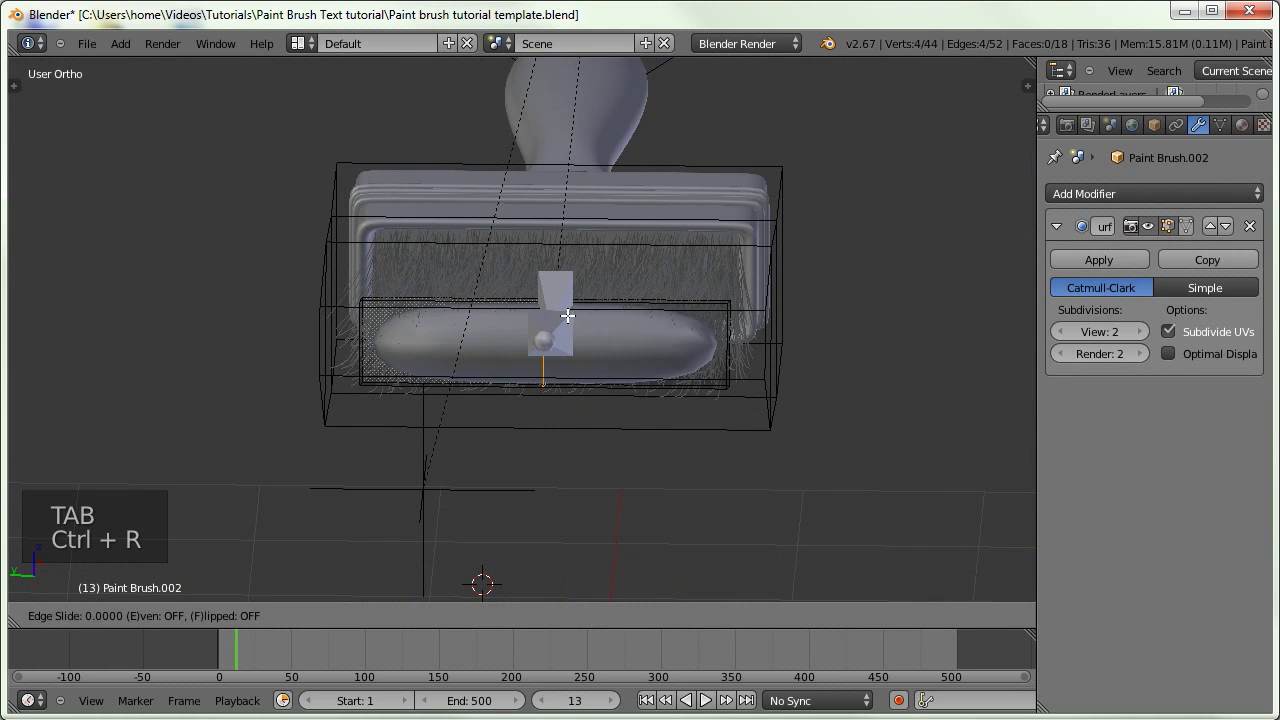
left_click(671, 323)
key("ctrl+r")
left_click(598, 320)
left_click(540, 323)
mouse_move(540, 323)
middle_mouse_down()
mouse_move(500, 357)
mouse_move(407, 308)
mouse_move(408, 380)
mouse_move(406, 286)
mouse_move(429, 309)
middle_mouse_up()
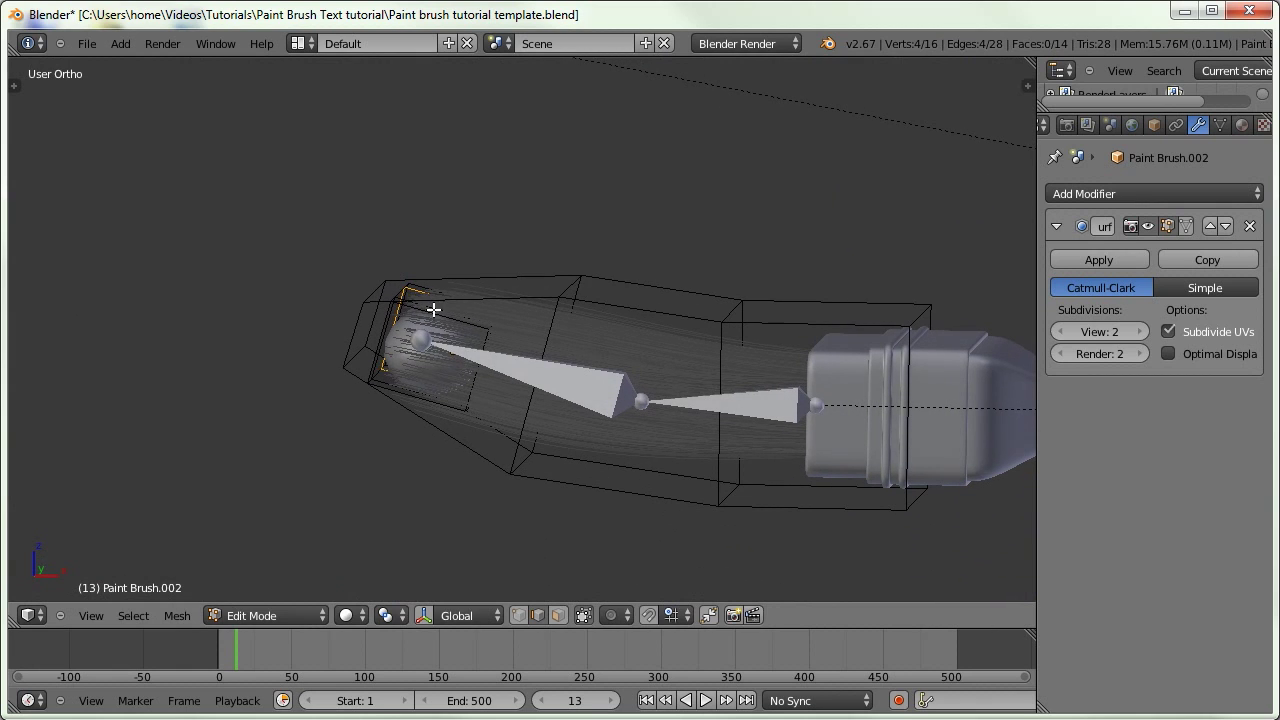
key("ctrl+r")
left_click(430, 310)
left_click(464, 339)
key("Tab")
Scale the rounded block along its local Z axis by about 1.13 and along its local Y axis to fit the bristles
key("s")
key("z")
key("z")
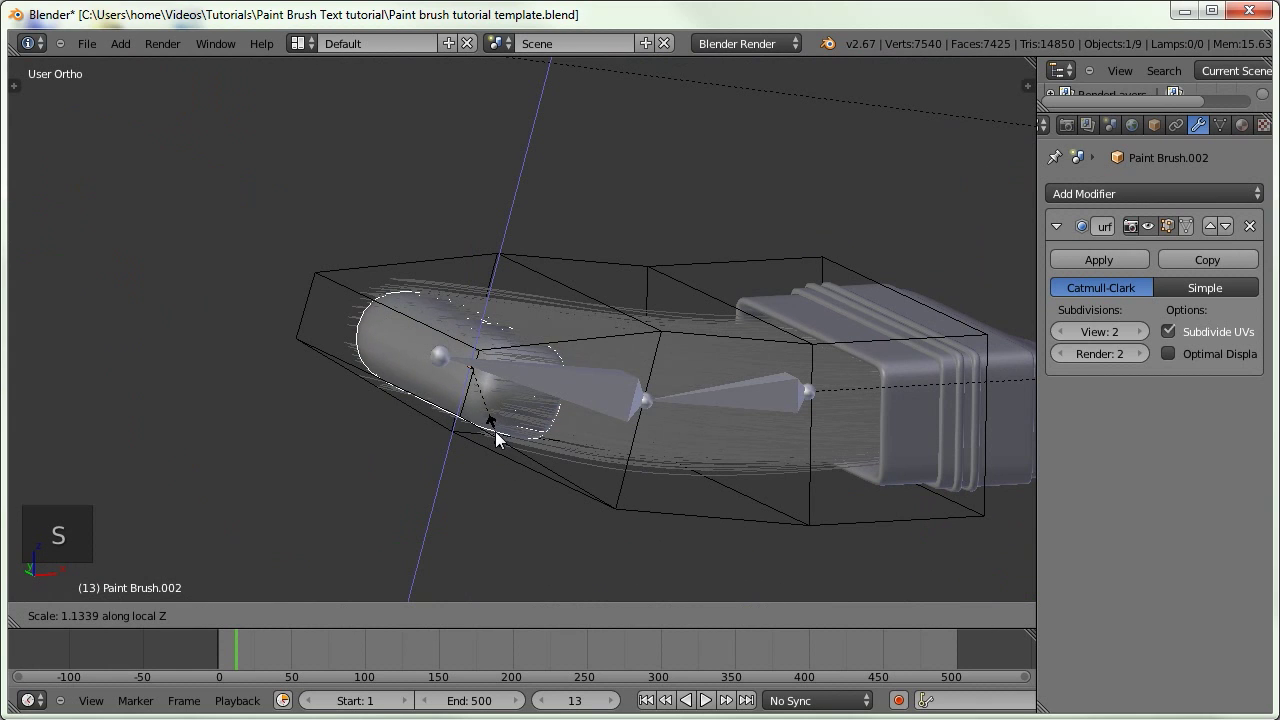
left_click(497, 433)
mouse_move(497, 400)
middle_mouse_down()
mouse_move(683, 426)
mouse_move(664, 428)
middle_mouse_up()
key("s")
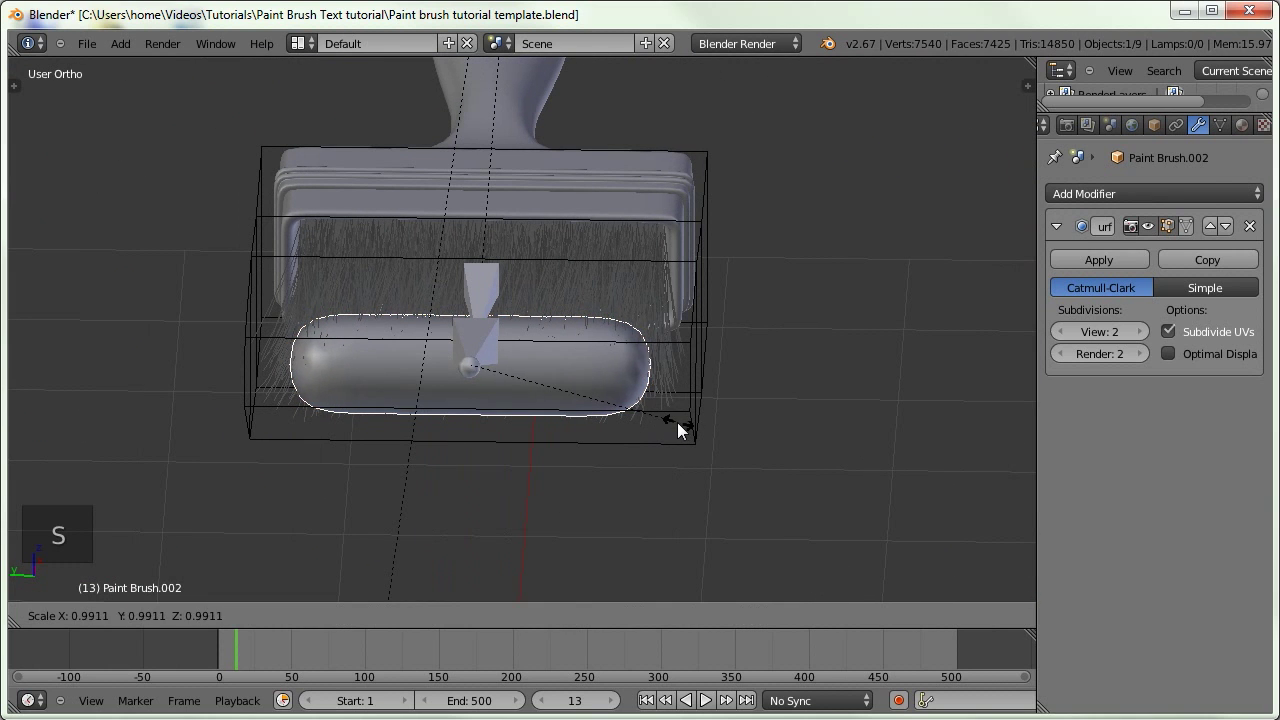
key("y")
key("y")
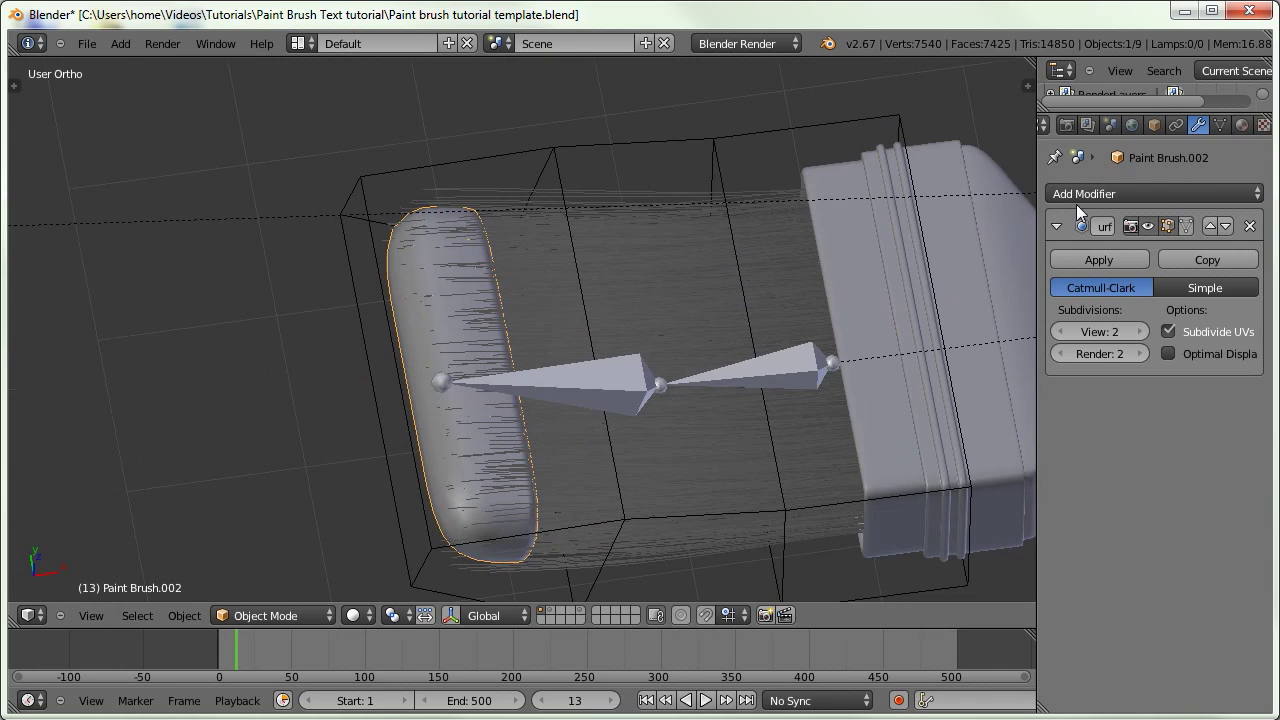
Add a Displace modifier to the rounded block and set its direction to X
left_click(1056, 226)
left_click(1062, 196)
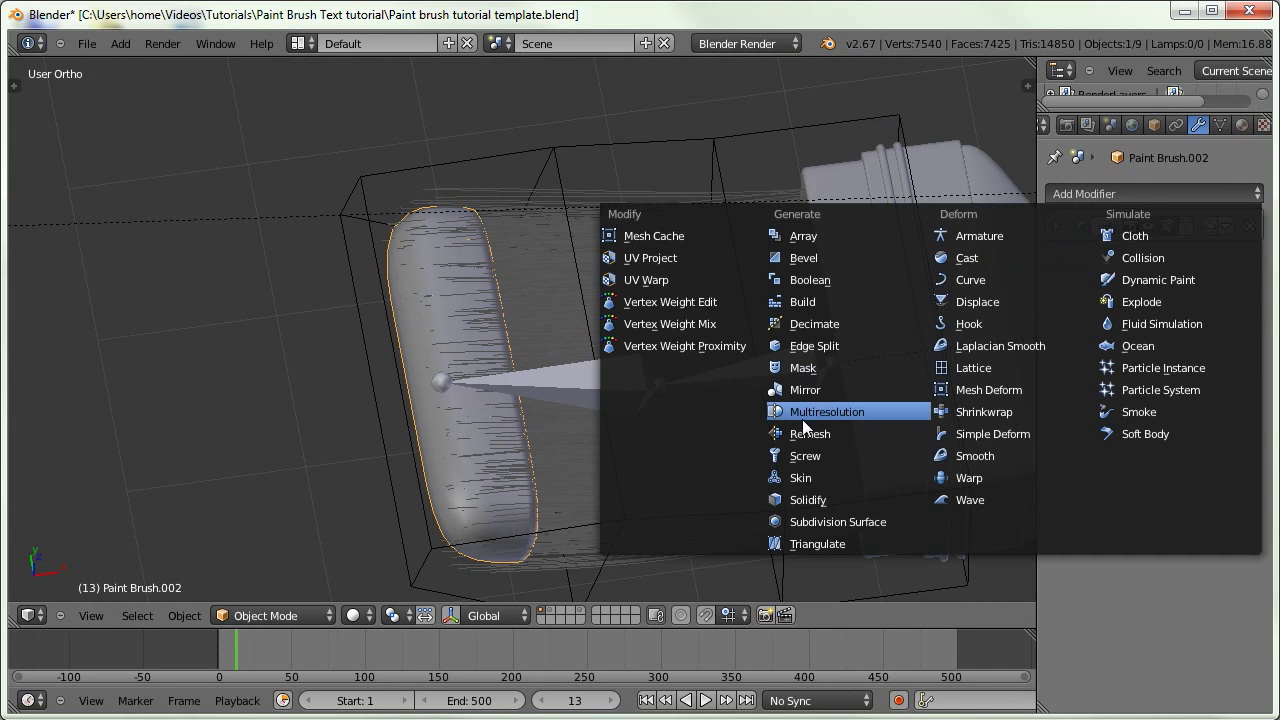
left_click(977, 300)
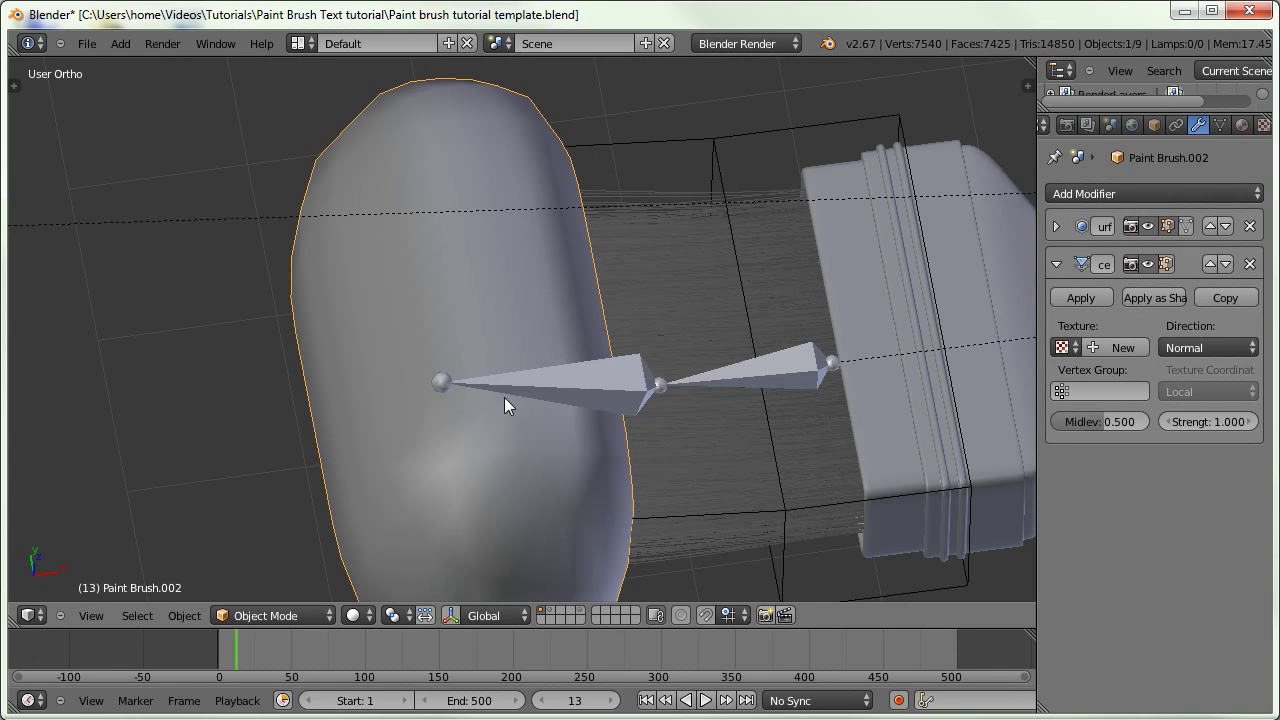
left_click(1172, 346)
left_click(1174, 324)
mouse_move(797, 354)
middle_mouse_down()
mouse_move(758, 357)
mouse_move(808, 398)
middle_mouse_up()
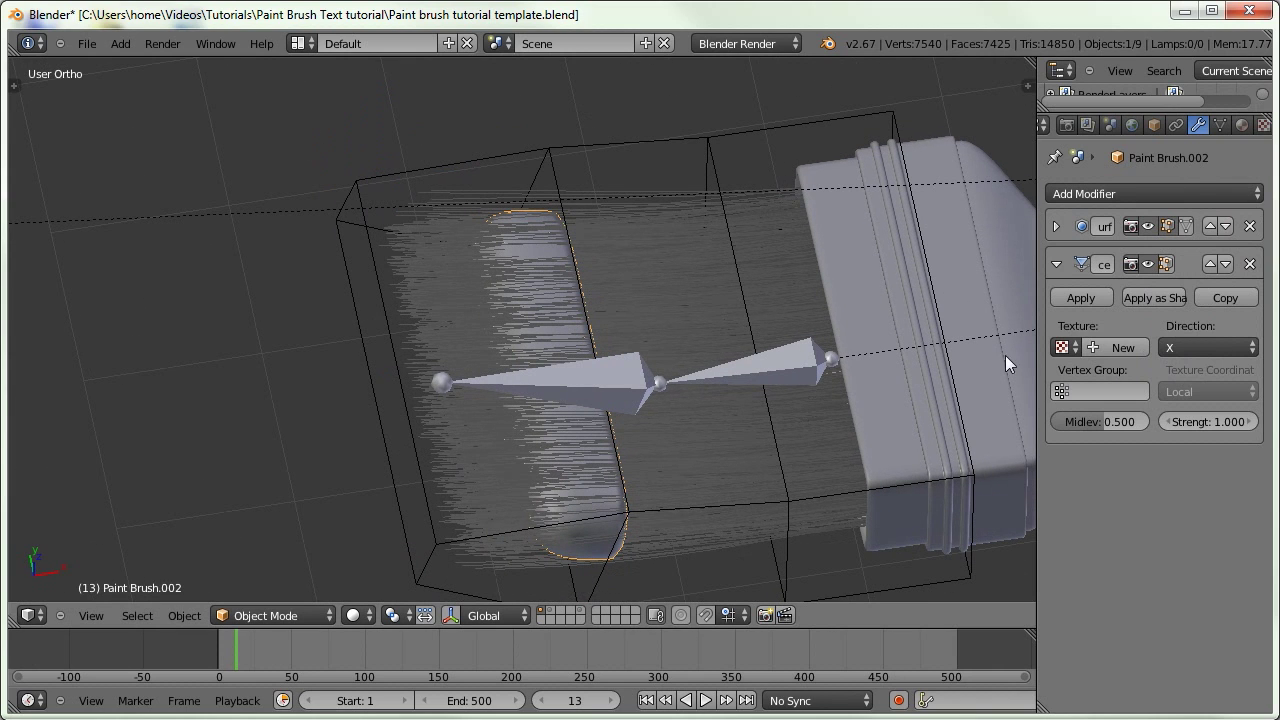
Give the block's Displace modifier a new texture and reduce its strength to 0.220
left_click(1104, 346)
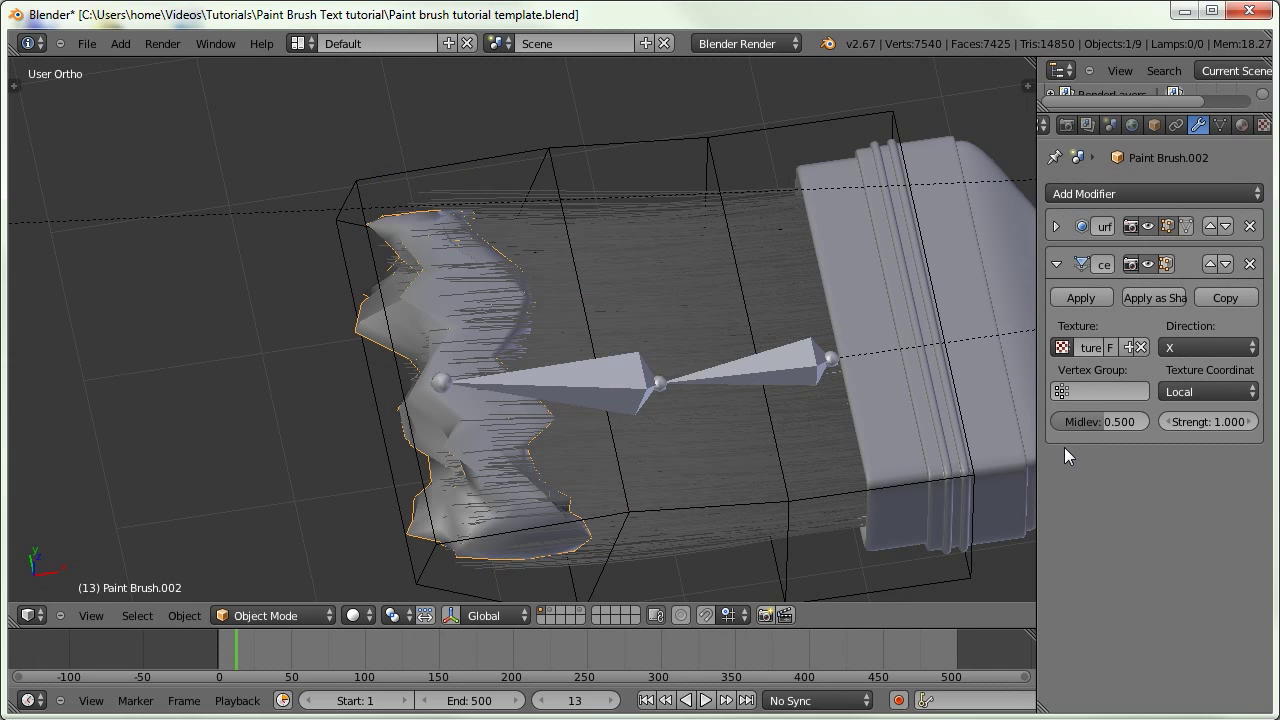
middle_click_drag(1016, 445, 1024, 365)
left_click_drag(1219, 423, 1136, 447)
mouse_move(726, 306)
middle_mouse_down()
mouse_move(963, 320)
mouse_move(946, 334)
middle_mouse_up()
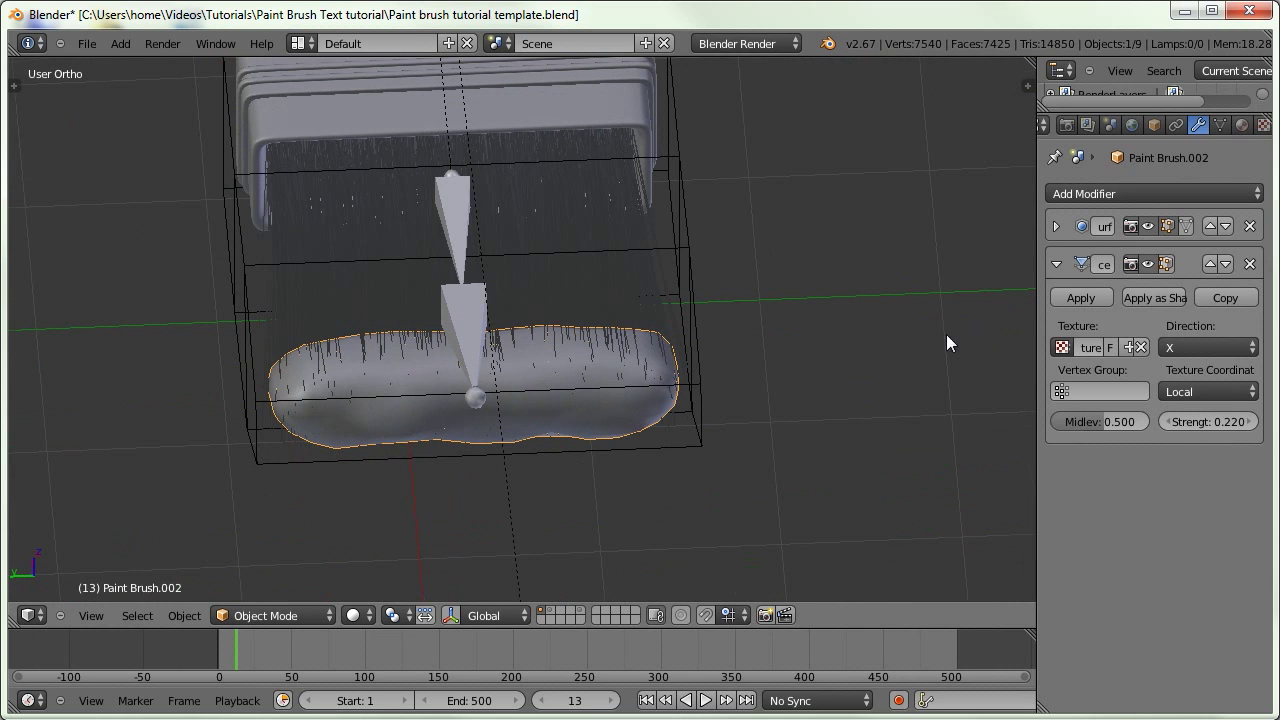
Set the block's Subdivision Surface view level to 3 and fine-tune the Displace modifier's strength
left_click(1055, 226)
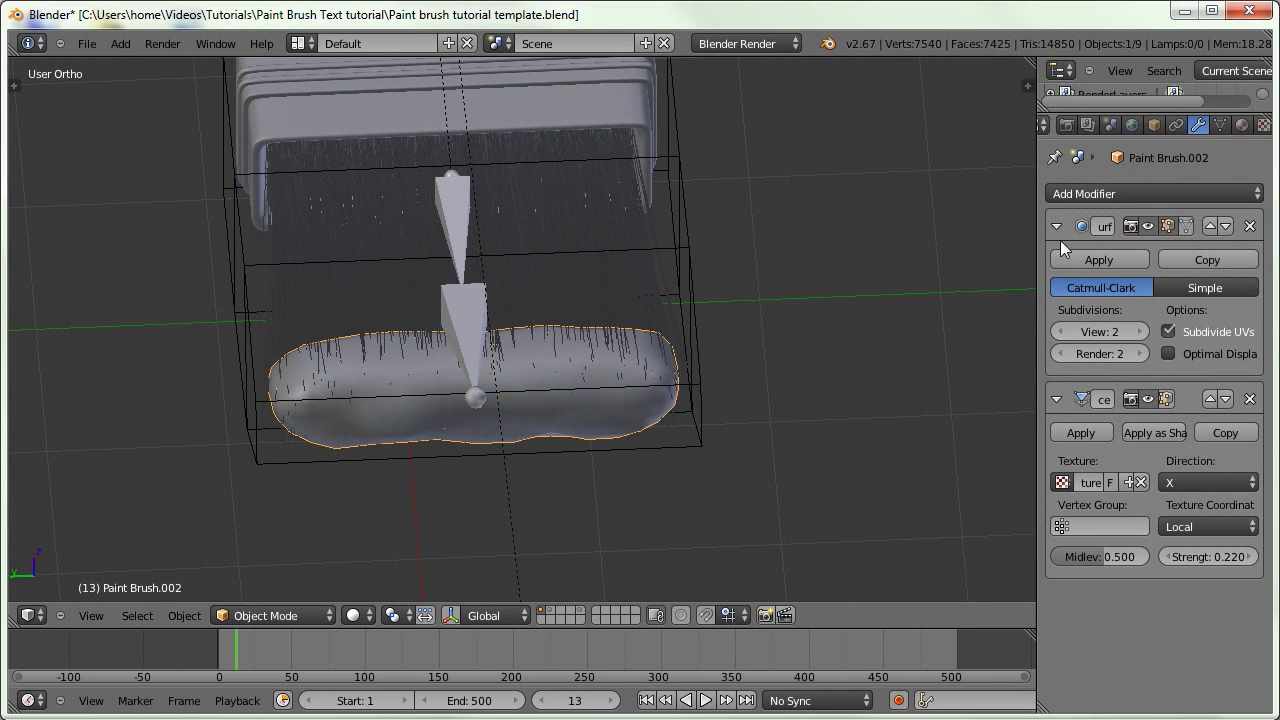
left_click(1139, 332)
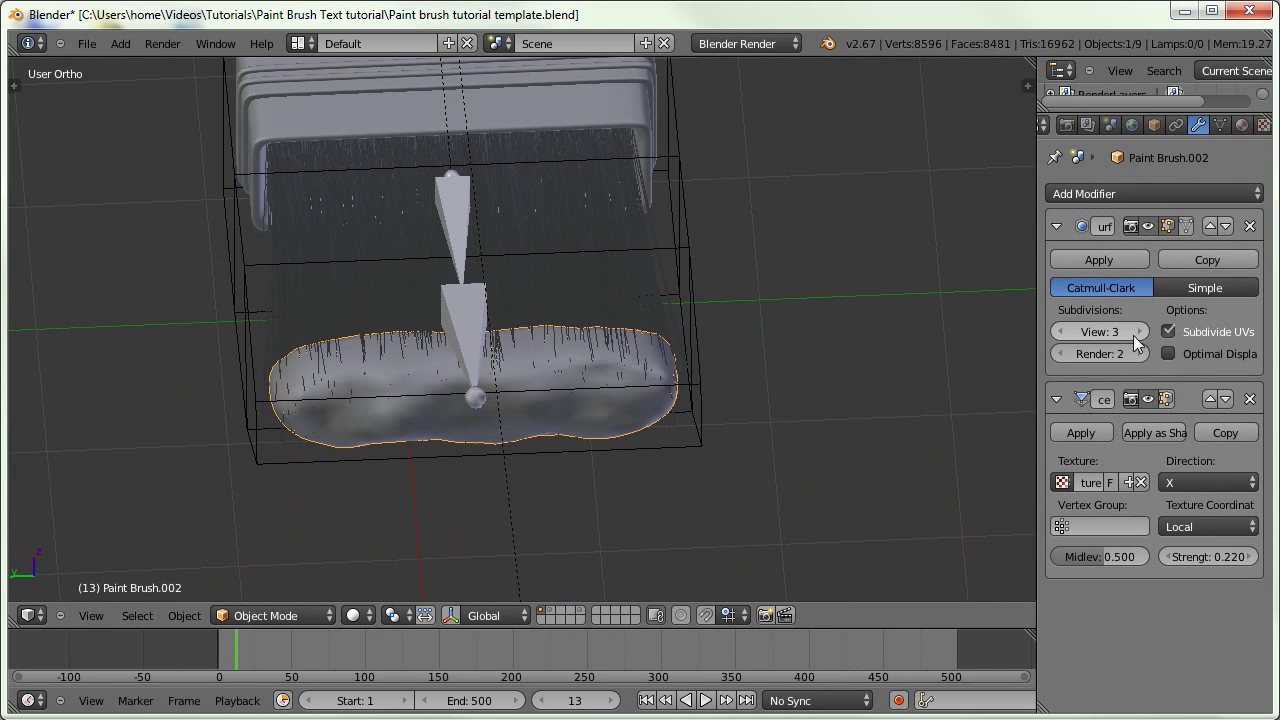
left_click(1056, 226)
mouse_move(722, 294)
middle_mouse_down()
mouse_move(583, 324)
mouse_move(449, 269)
mouse_move(343, 377)
mouse_move(426, 379)
mouse_move(560, 310)
middle_mouse_up()
left_click_drag(1212, 421, 1225, 421)
left_click(1056, 263)
Add a Smooth modifier to the displaced block and set its factor to 2
left_click(1070, 195)
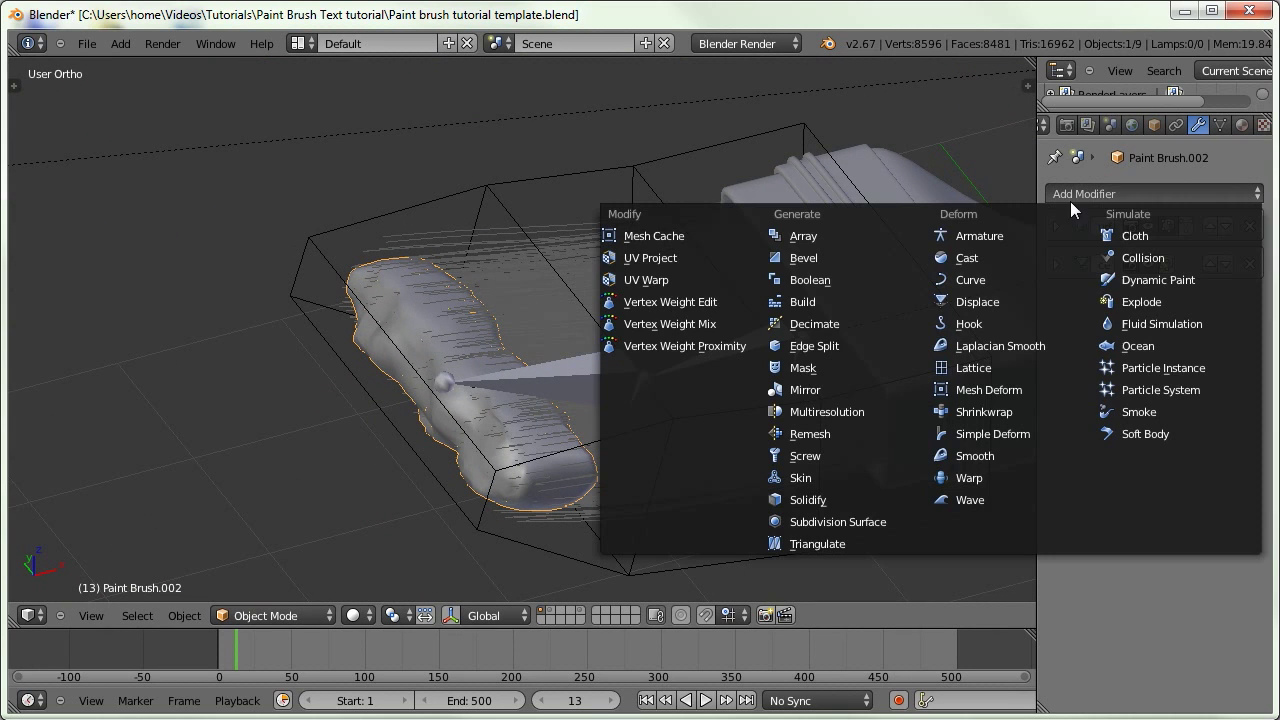
left_click(966, 455)
left_click(1181, 364)
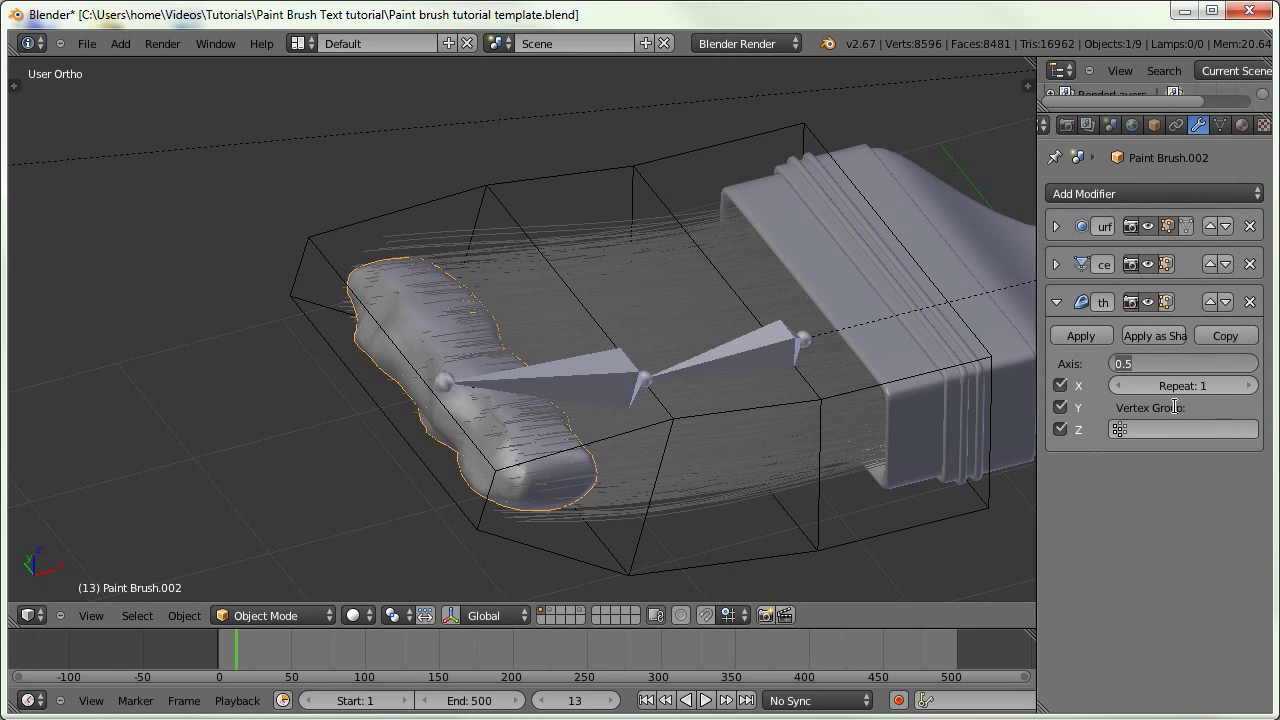
type("2")
key("Return")
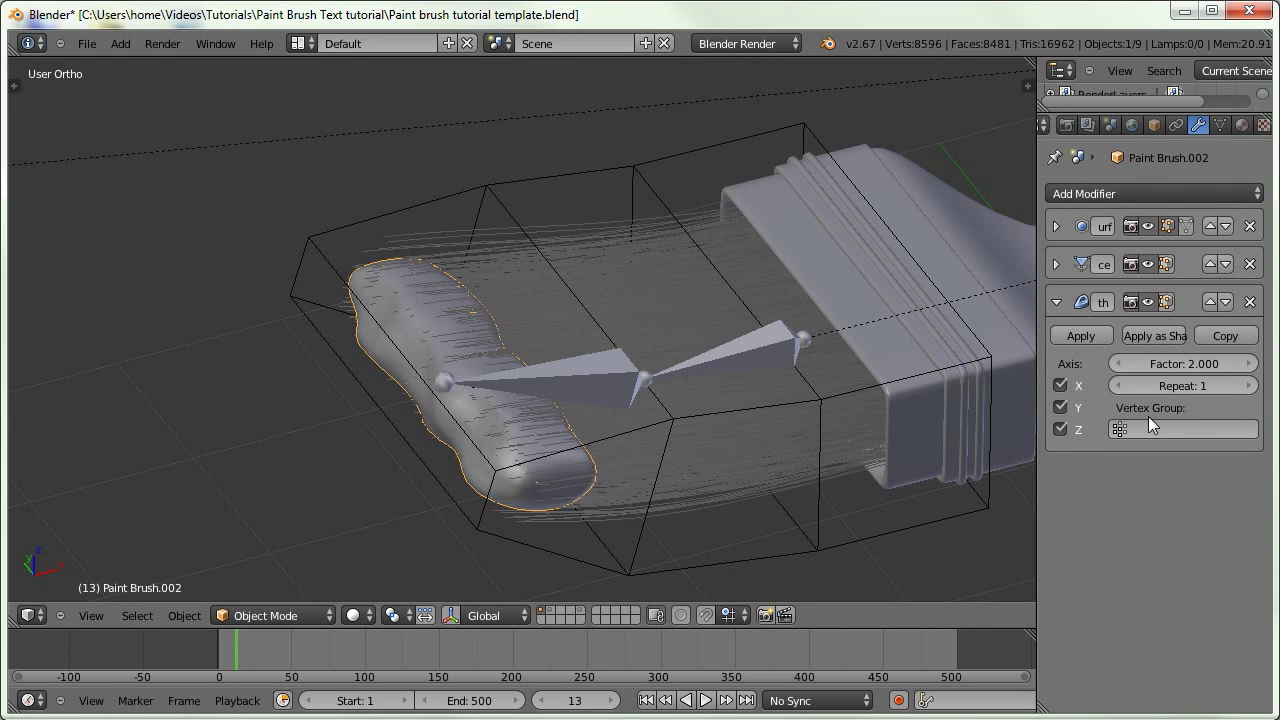
middle_click_drag(711, 356, 701, 426)
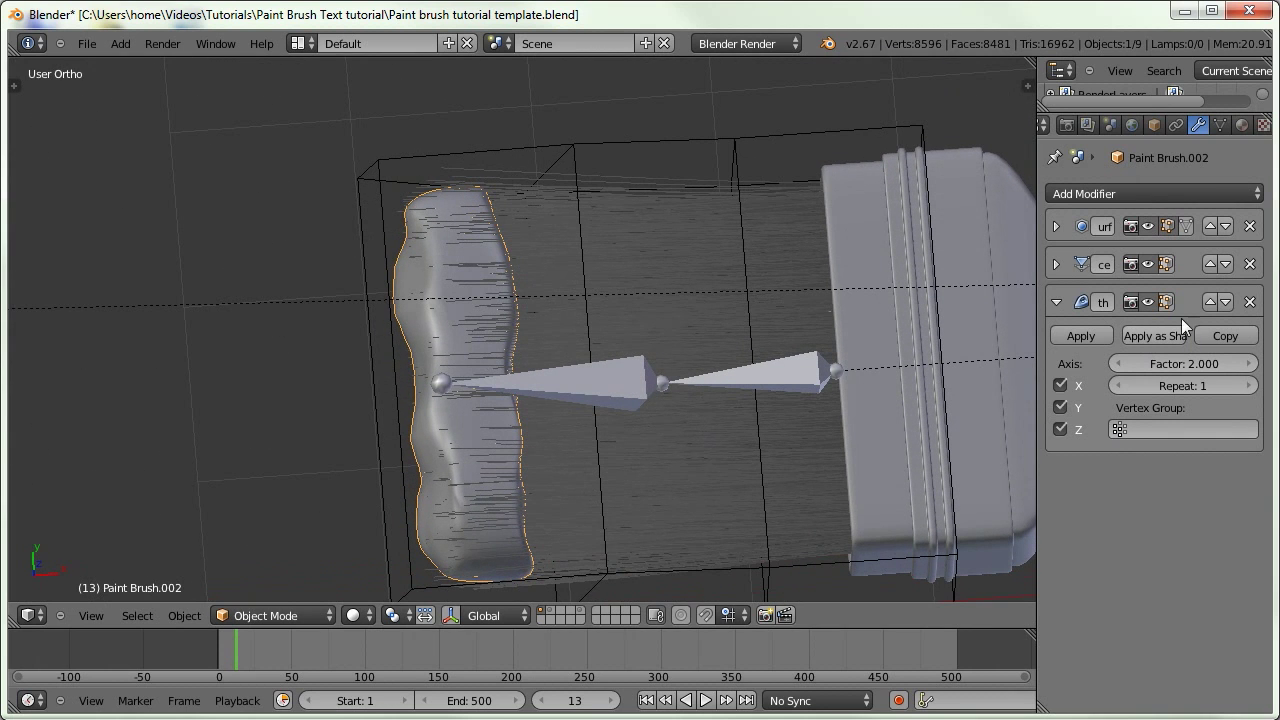
left_click(1147, 302)
middle_click_drag(457, 370, 452, 290)
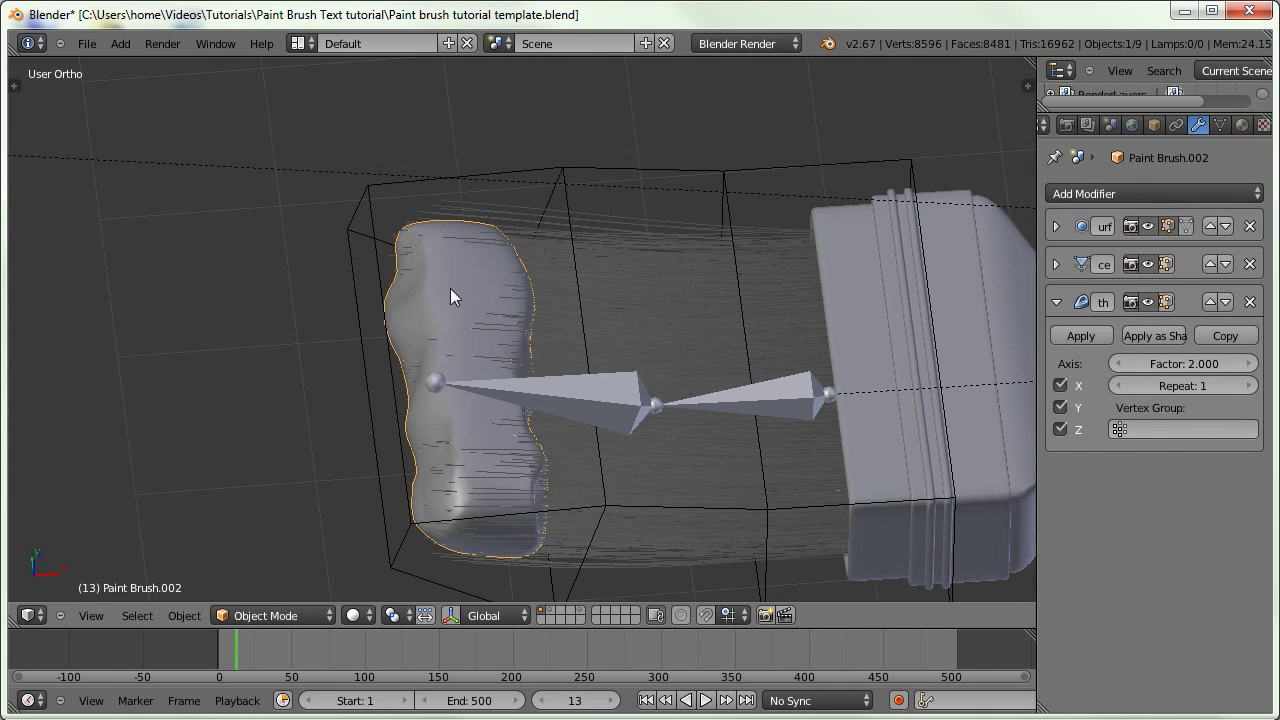
Parent the rounded block to the armature's Tip bone using the Bone parent type
right_click(573, 392)
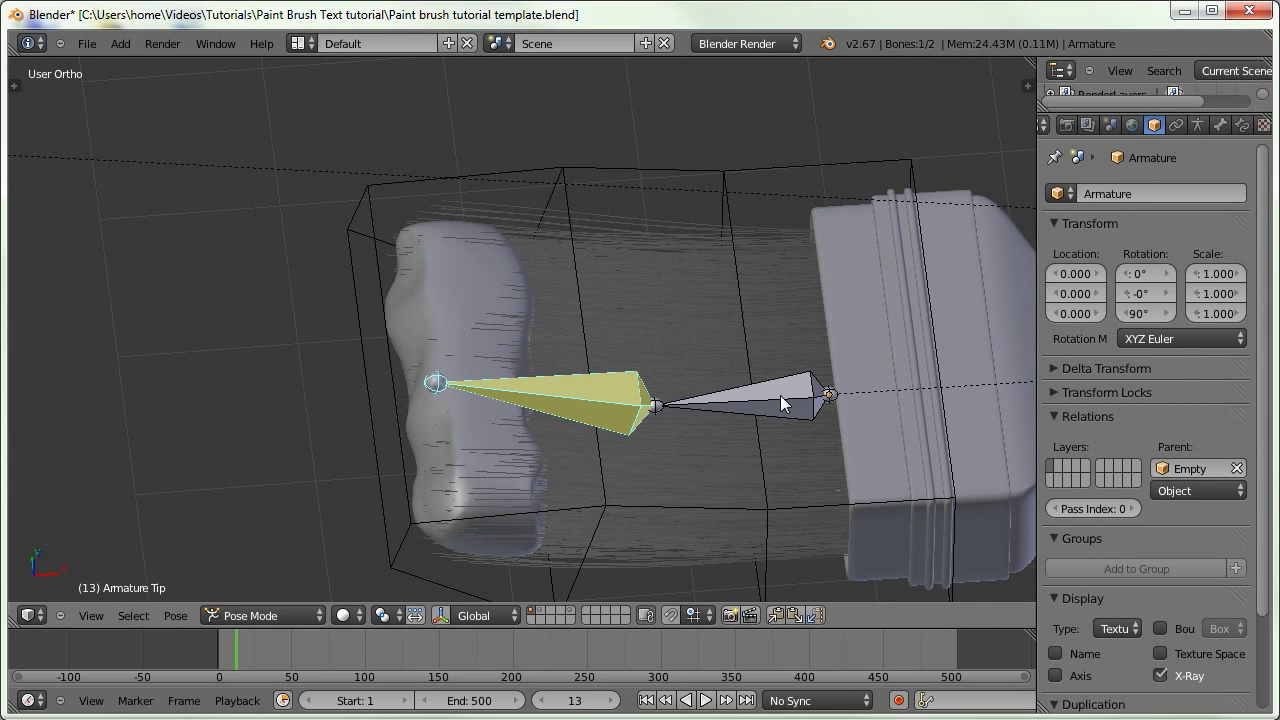
right_click(446, 274)
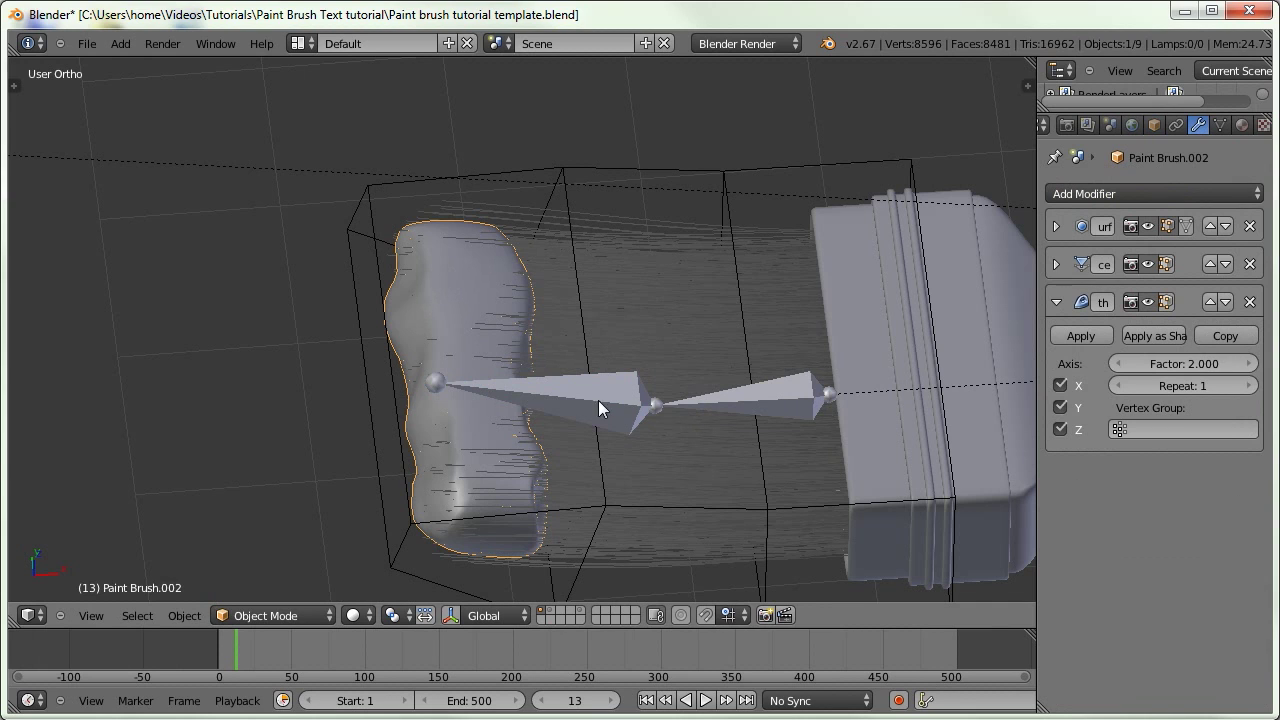
right_click(570, 420)
key("ctrl+p")
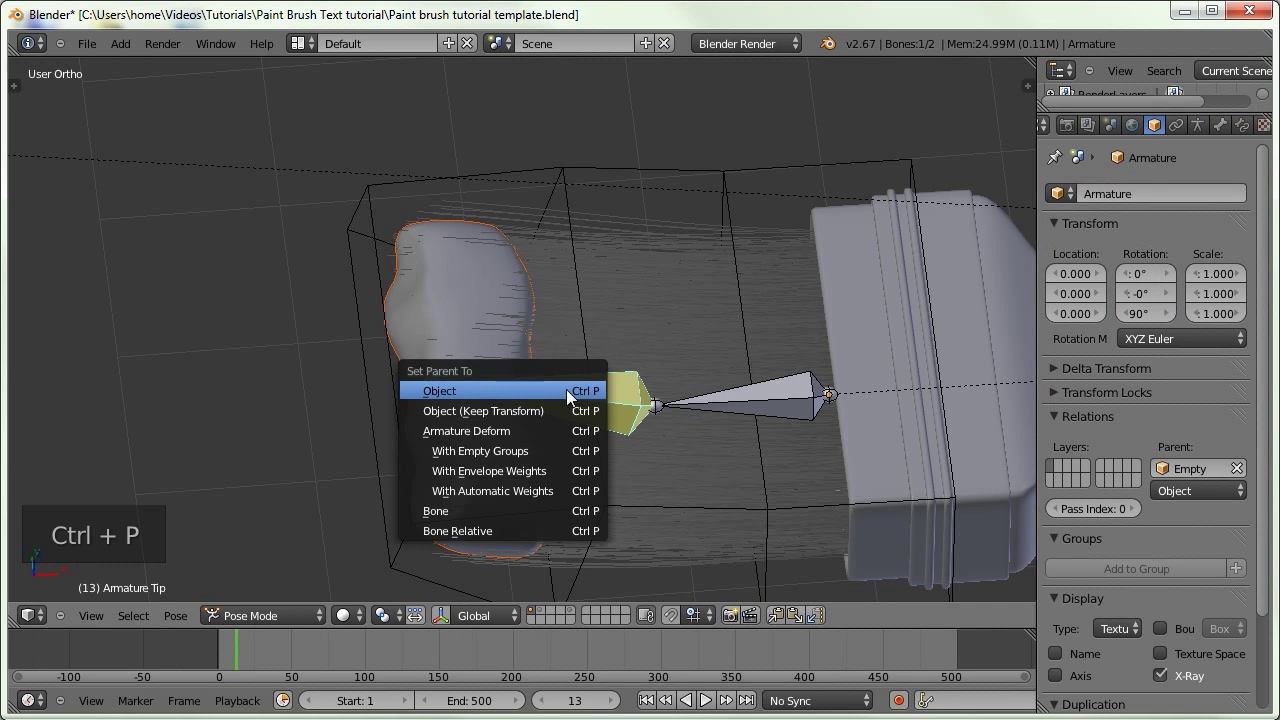
left_click(511, 509)
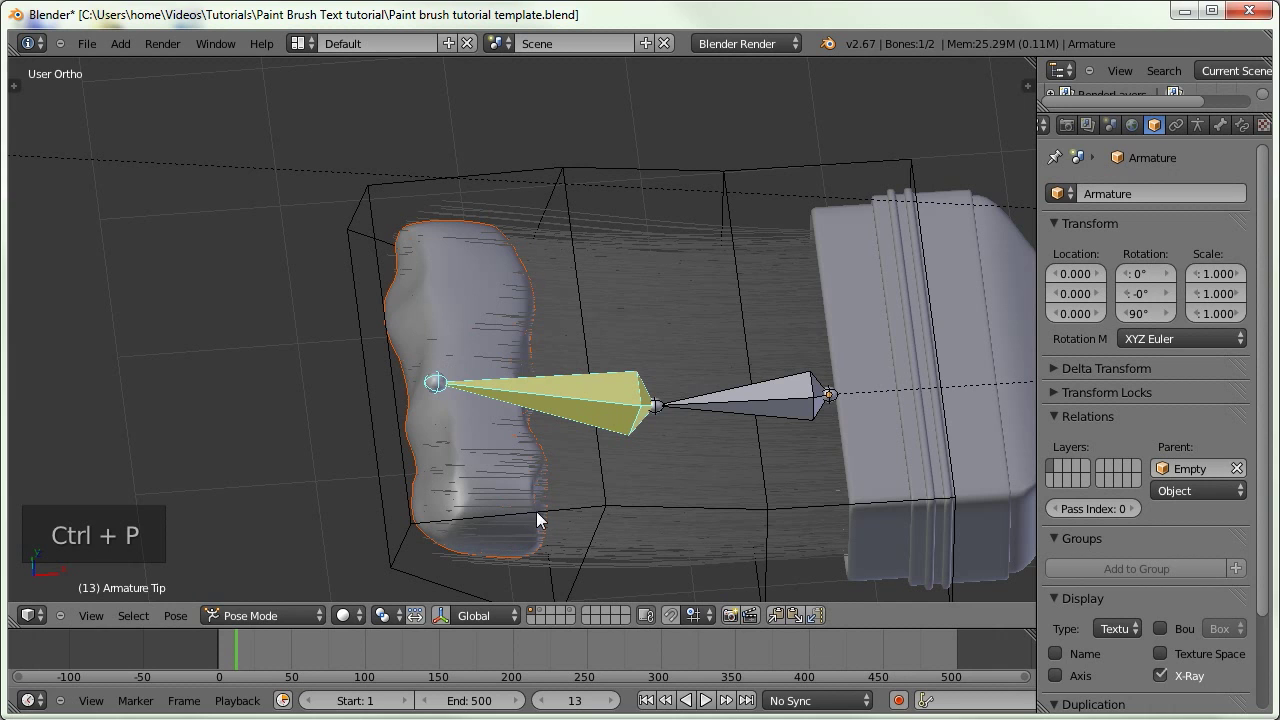
Scrub the animation to frame 25 to check how the block follows the brush tip
scroll(607, 406, "down", 7)
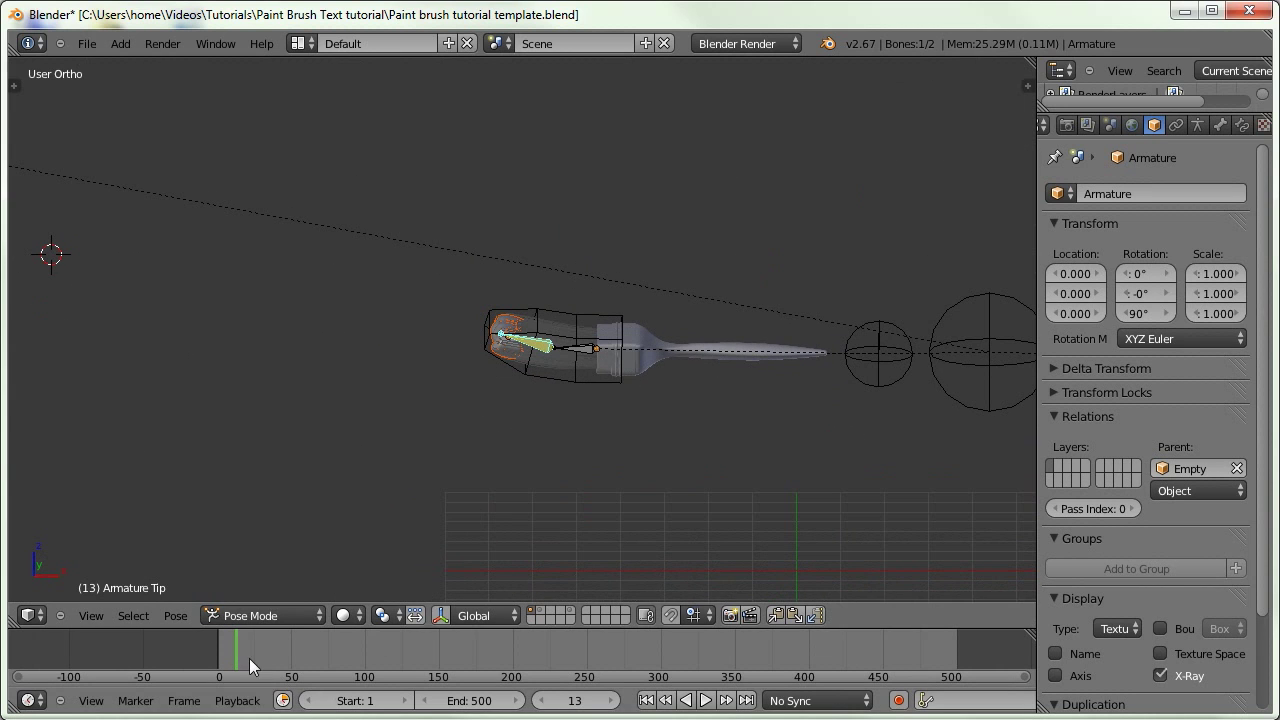
left_click_drag(249, 658, 308, 658)
mouse_move(463, 526)
middle_mouse_down()
mouse_move(566, 397)
mouse_move(680, 398)
mouse_move(470, 415)
mouse_move(499, 418)
middle_mouse_up()
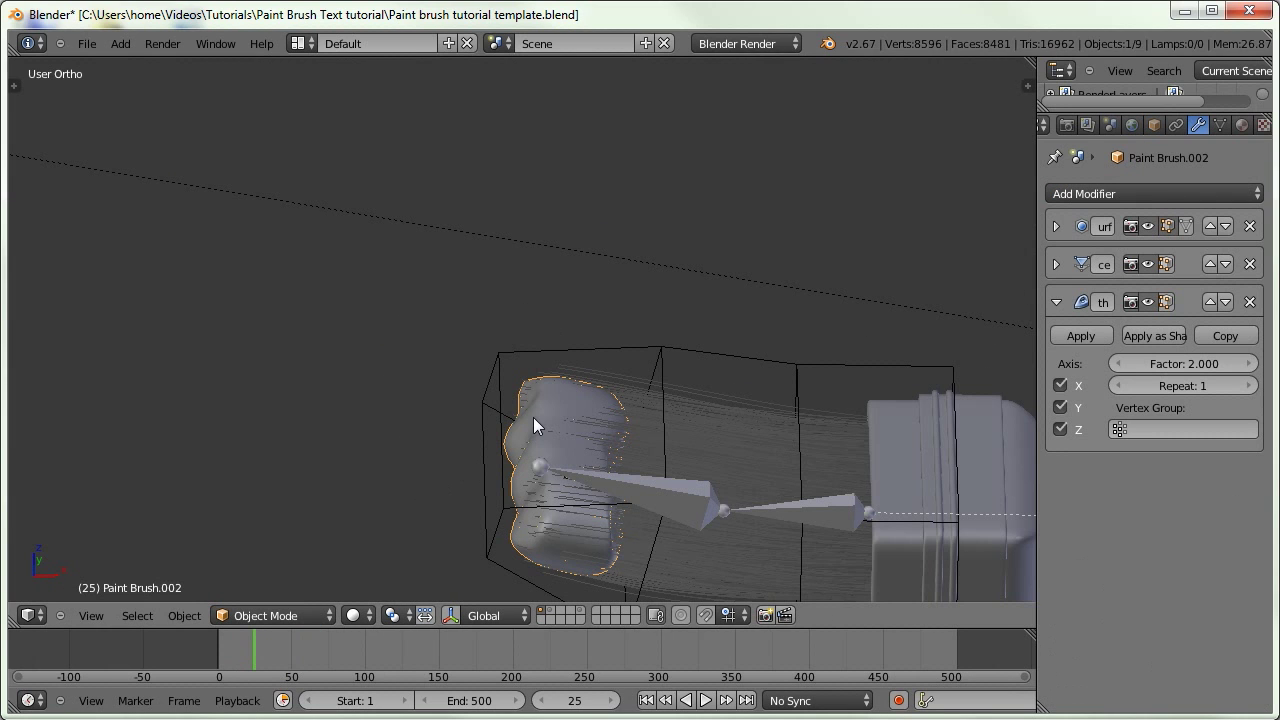
scroll(1150, 124, "down", 2)
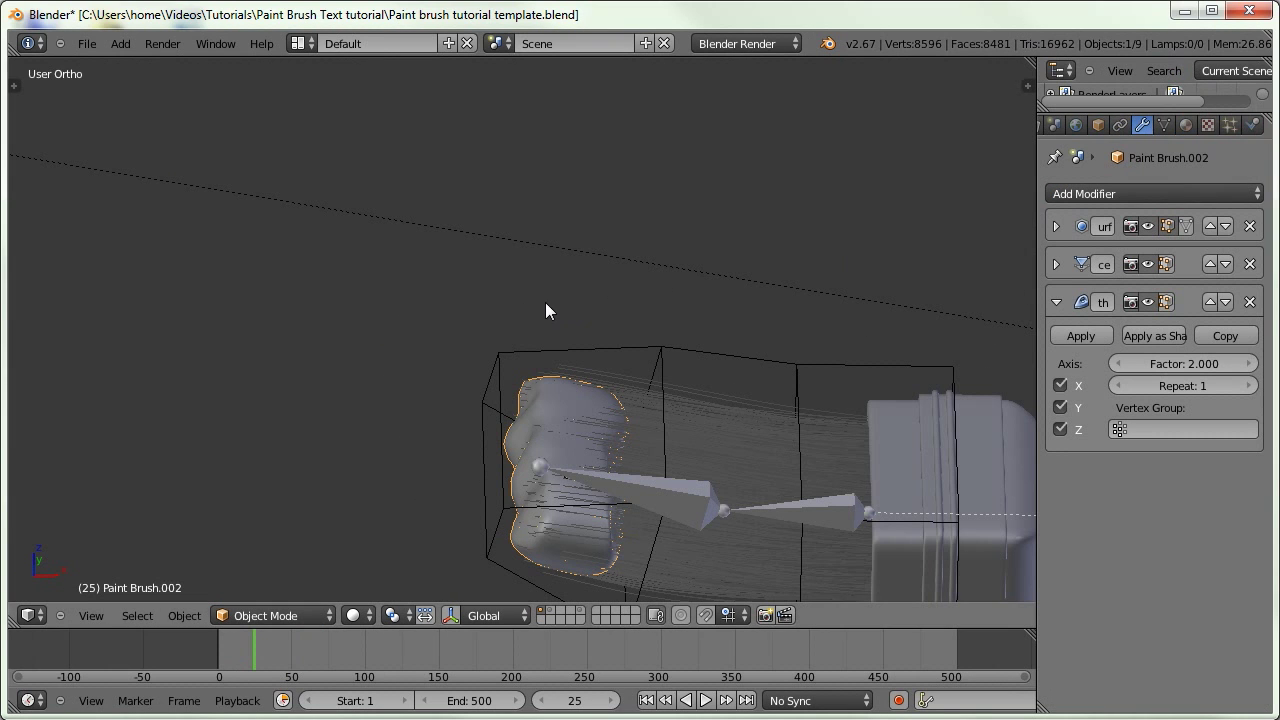
Show layer 2 together with the brush layer and frame the wall plane beside the brush tip
key("shift+2")
mouse_move(486, 261)
middle_mouse_down()
mouse_move(433, 302)
mouse_move(409, 300)
mouse_move(455, 226)
mouse_move(449, 288)
middle_mouse_up()
scroll(409, 299, "down", 5)
middle_click_drag(523, 304, 537, 384)
scroll(537, 384, "up", 4)
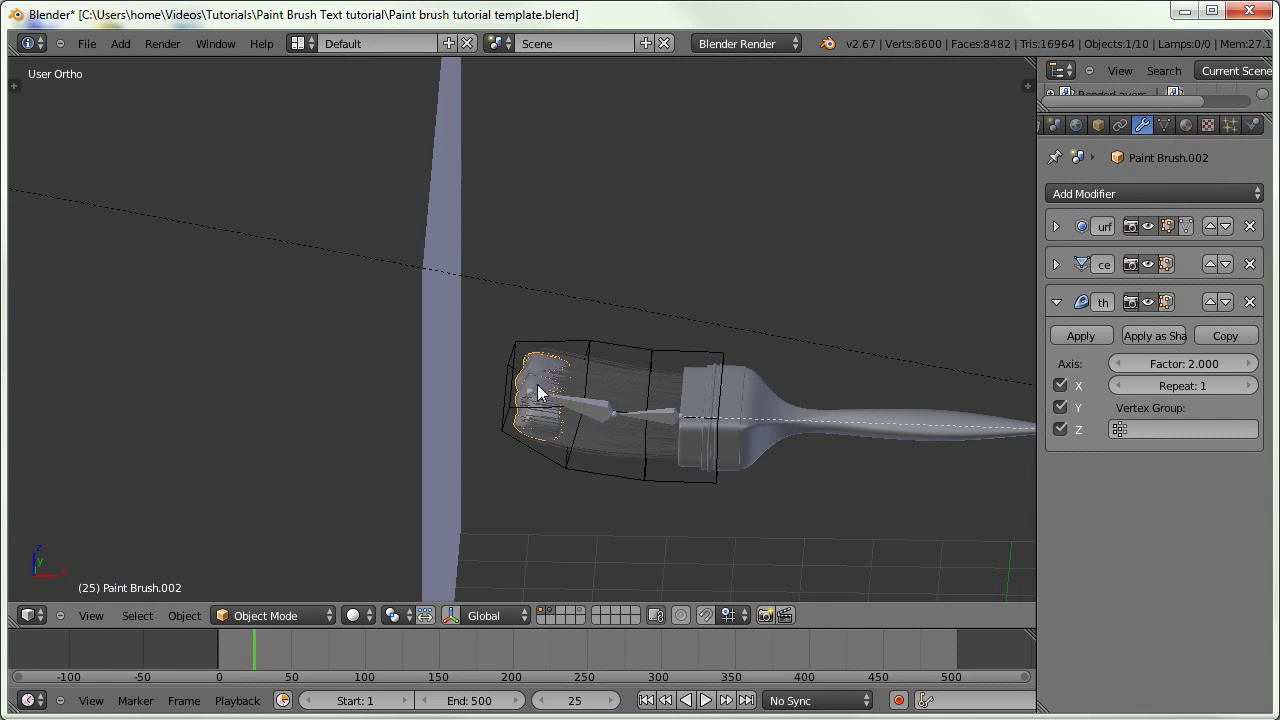
Enable Dynamic Paint on the block as a Brush and have it use the object material
left_click(1253, 124)
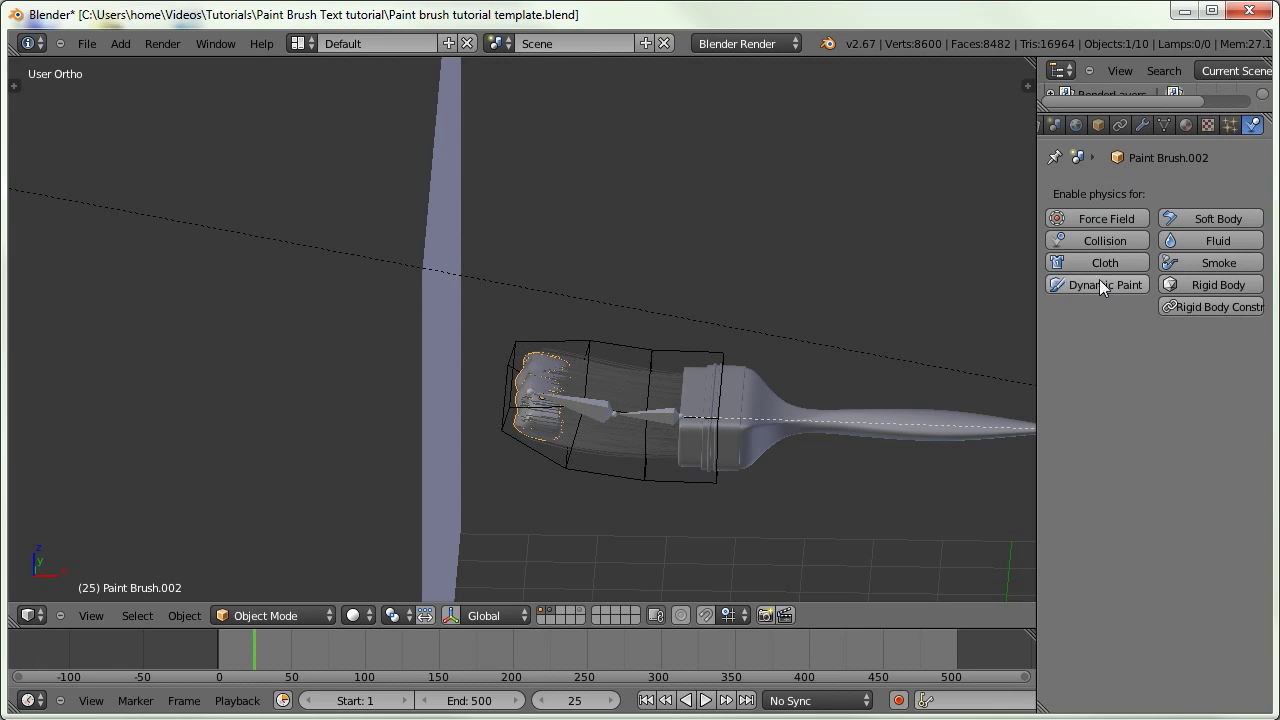
left_click(1099, 284)
left_click(1186, 366)
left_click(1162, 392)
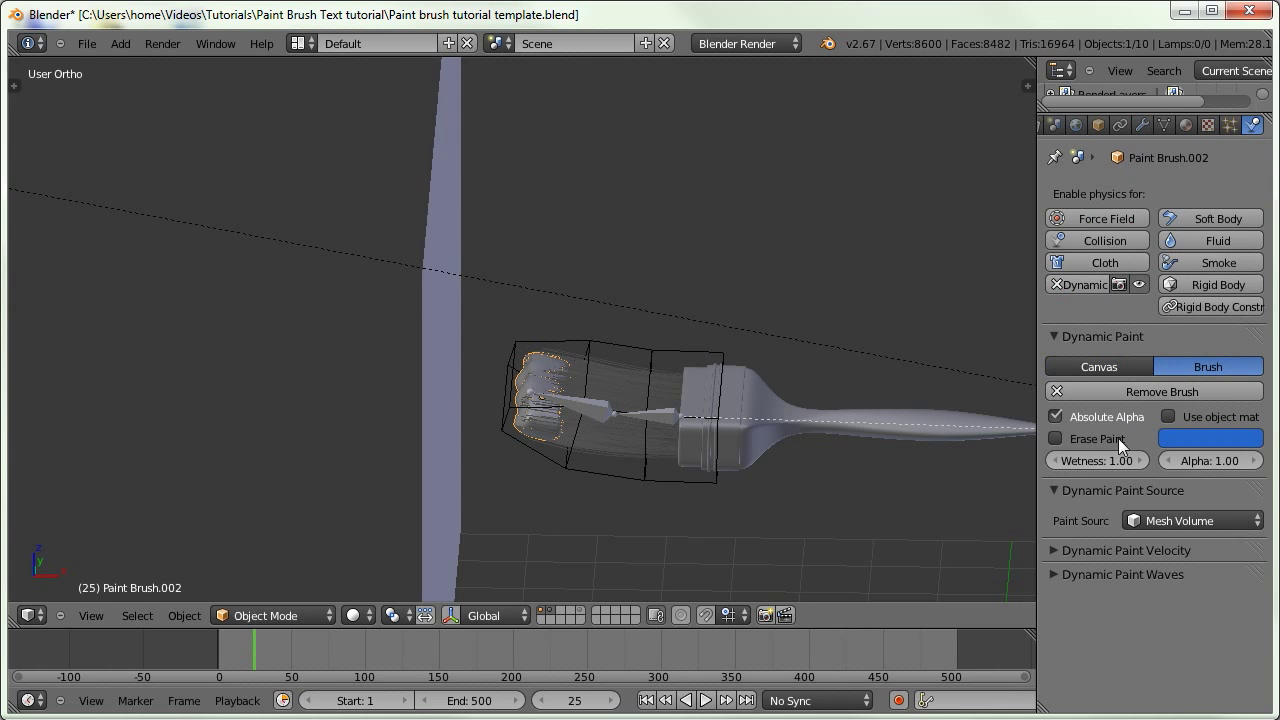
left_click(1169, 416)
mouse_move(511, 348)
middle_mouse_down()
mouse_move(477, 422)
mouse_move(584, 181)
middle_mouse_up()
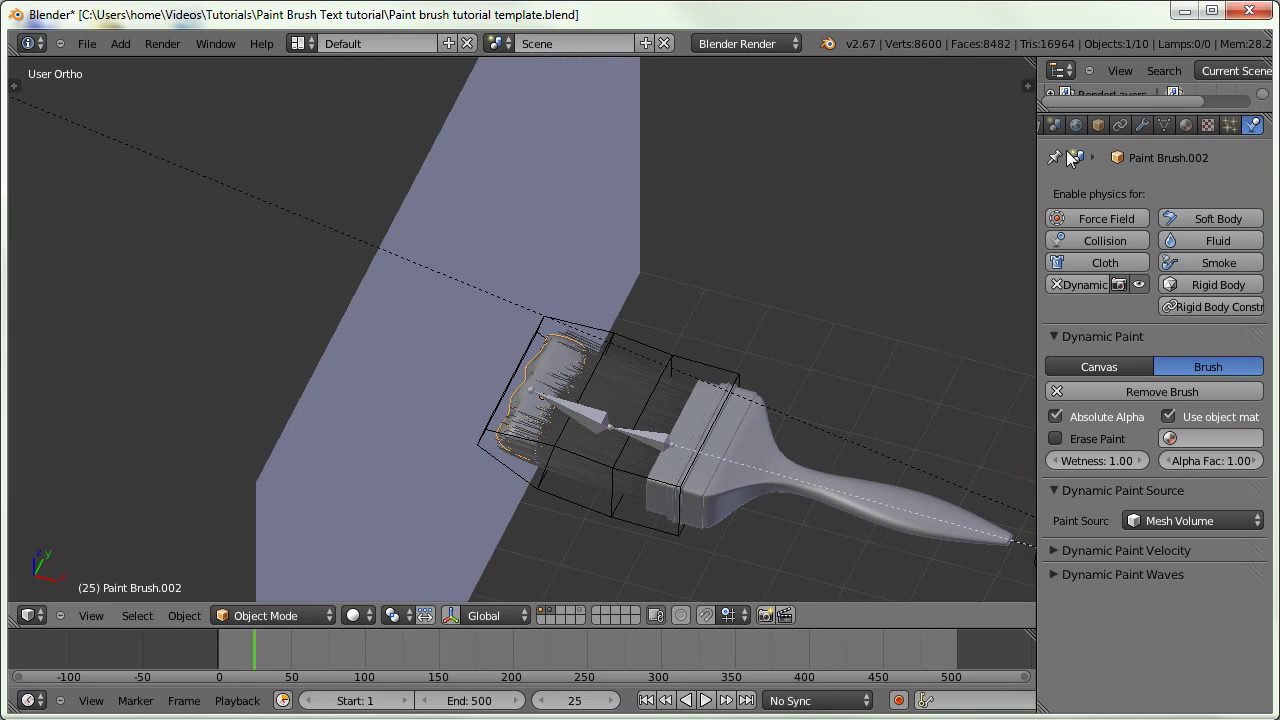
Create two materials on the block and name the second one "Dynamic paint"
left_click(1188, 124)
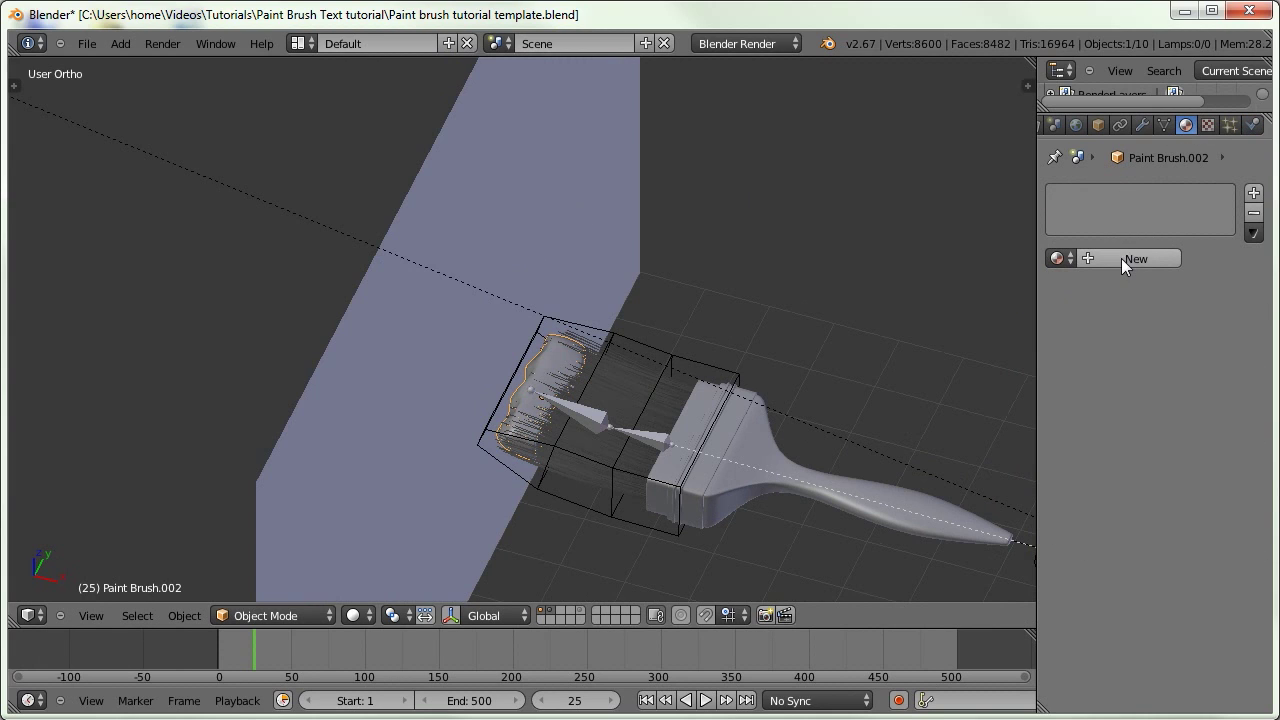
left_click(1125, 259)
left_click(1237, 194)
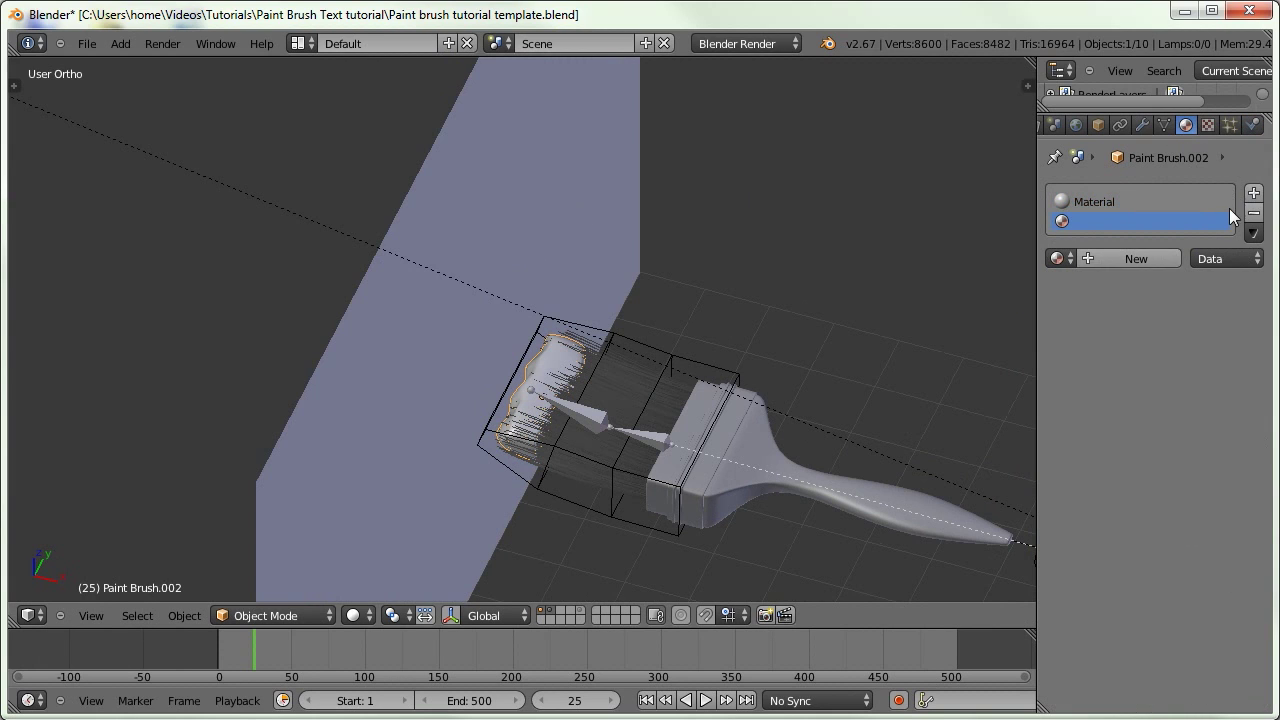
left_click(1116, 258)
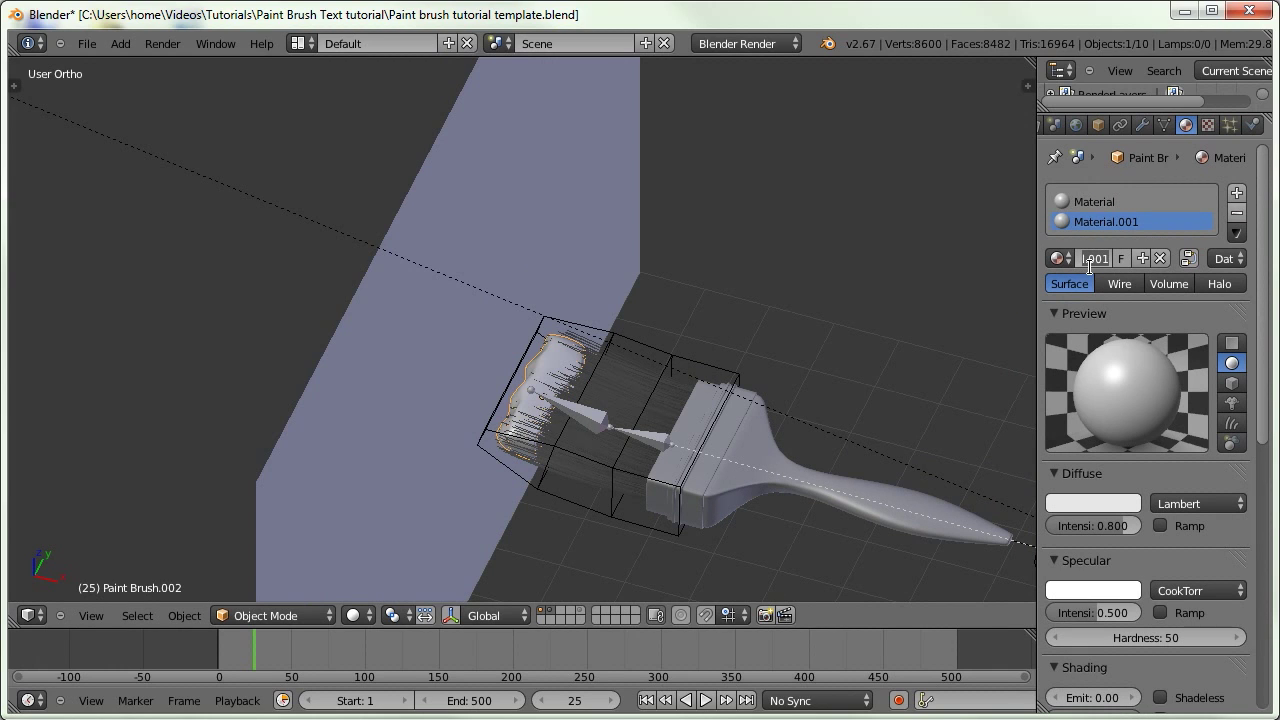
left_click(1089, 259)
type("Dyn")
type("a")
Select all of the block's faces in Edit Mode and assign them the first material, "Material"
key("Tab")
key("a")
key("a")
key("a")
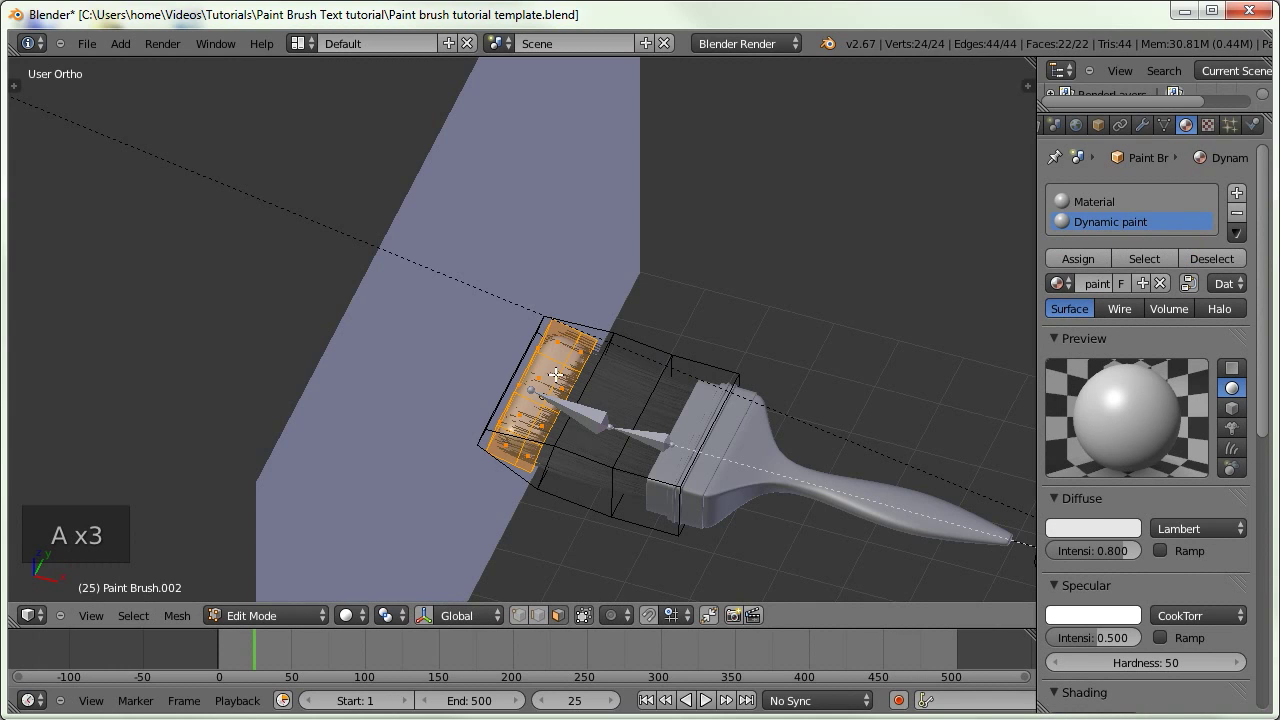
left_click(1068, 201)
left_click(1078, 258)
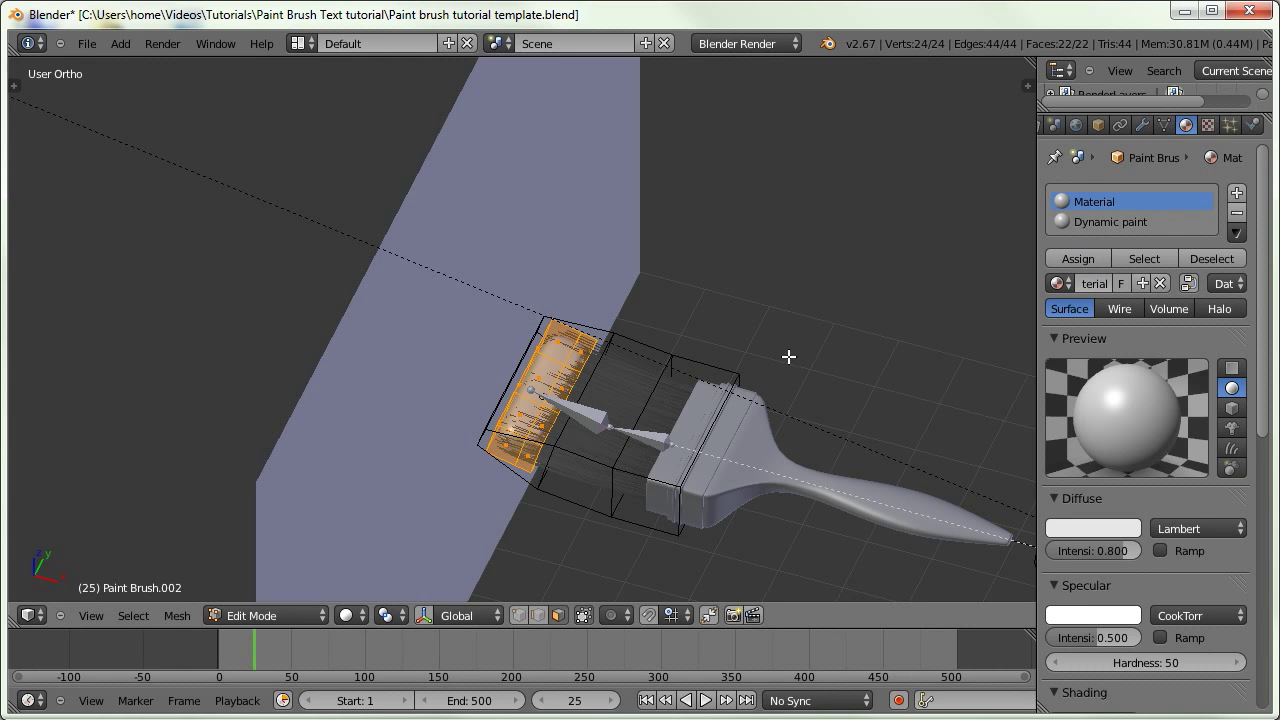
key("Tab")
Make the Dynamic paint material active and UV-map the block from the top with Project from View (Bounds)
left_click(1088, 221)
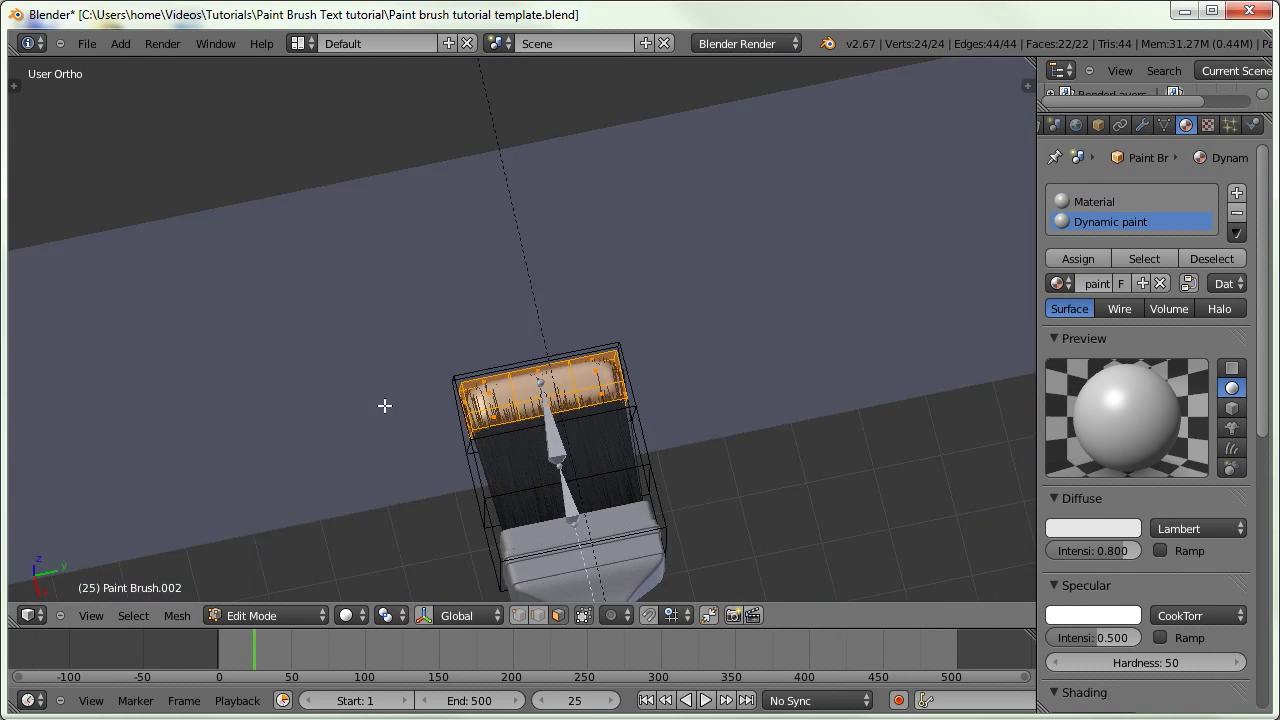
middle_click_drag(385, 405, 357, 440)
key("KP_7")
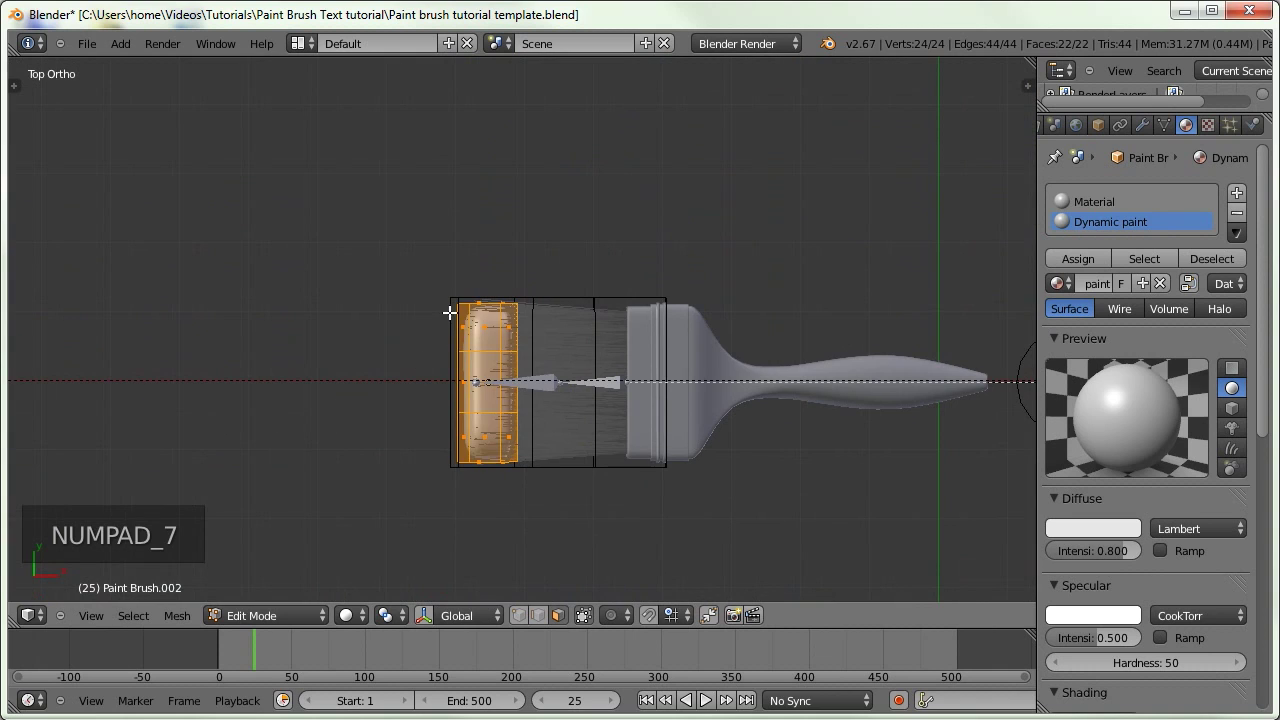
key("u")
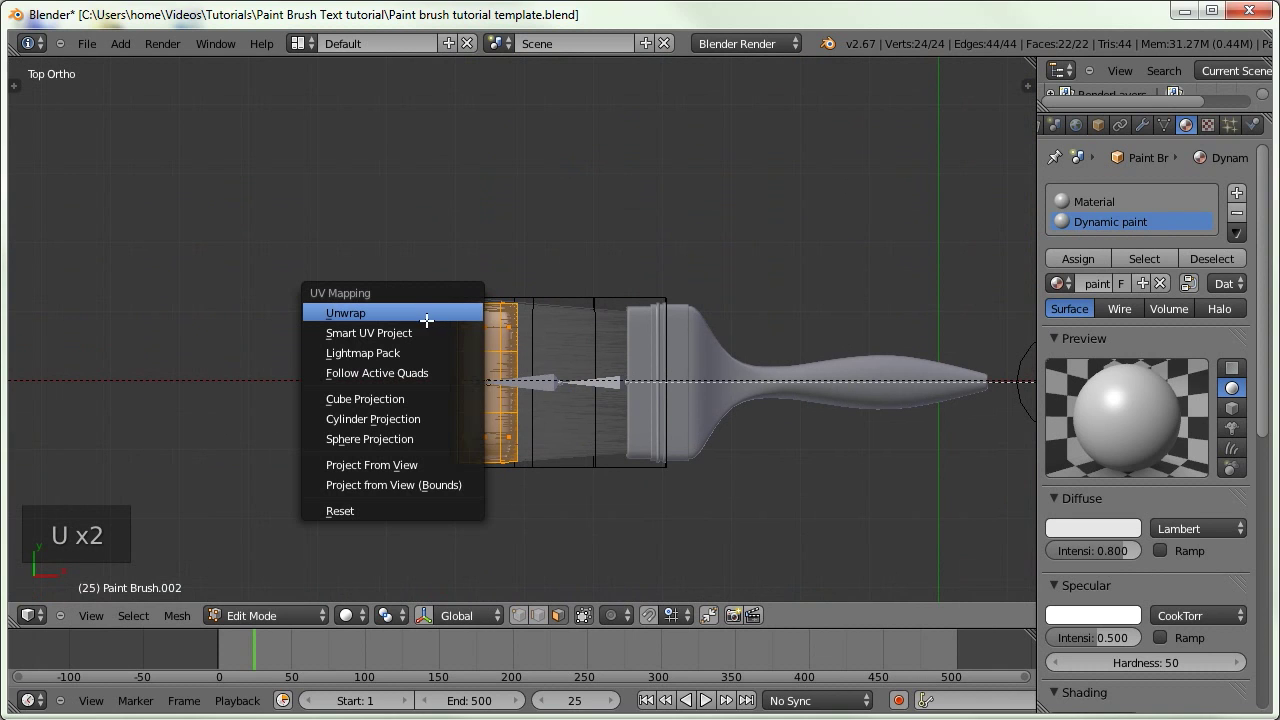
left_click(418, 486)
mouse_move(418, 486)
middle_mouse_down()
mouse_move(528, 348)
mouse_move(27, 622)
middle_mouse_up()
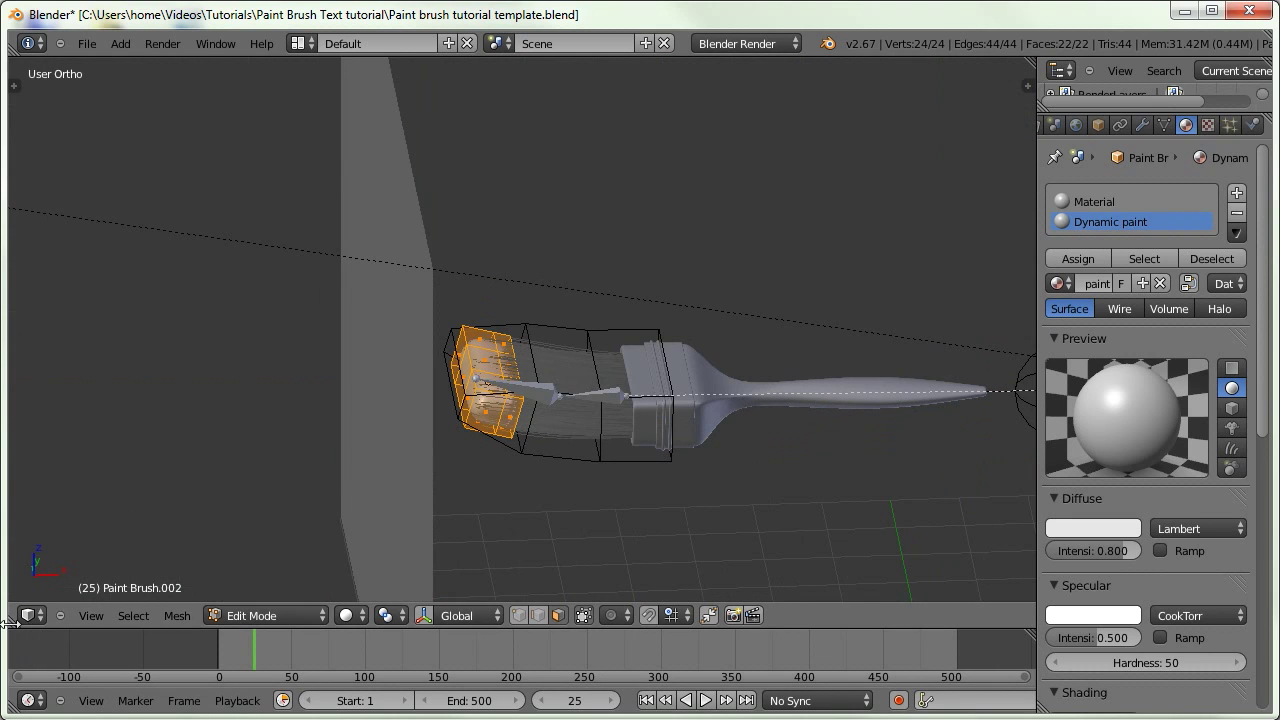
Split the 3D view, turn one half into a UV/Image Editor, and unlink the Render Result image
left_click_drag(6, 620, 523, 594)
left_click(30, 615)
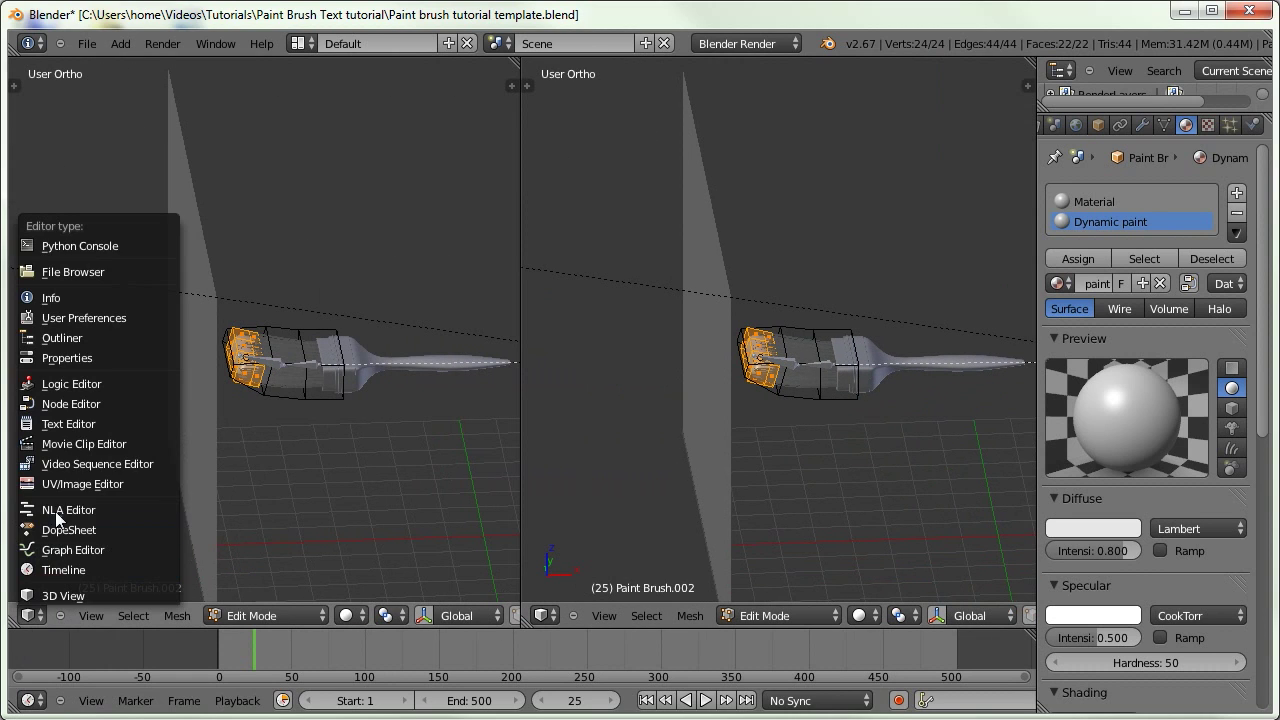
left_click(61, 486)
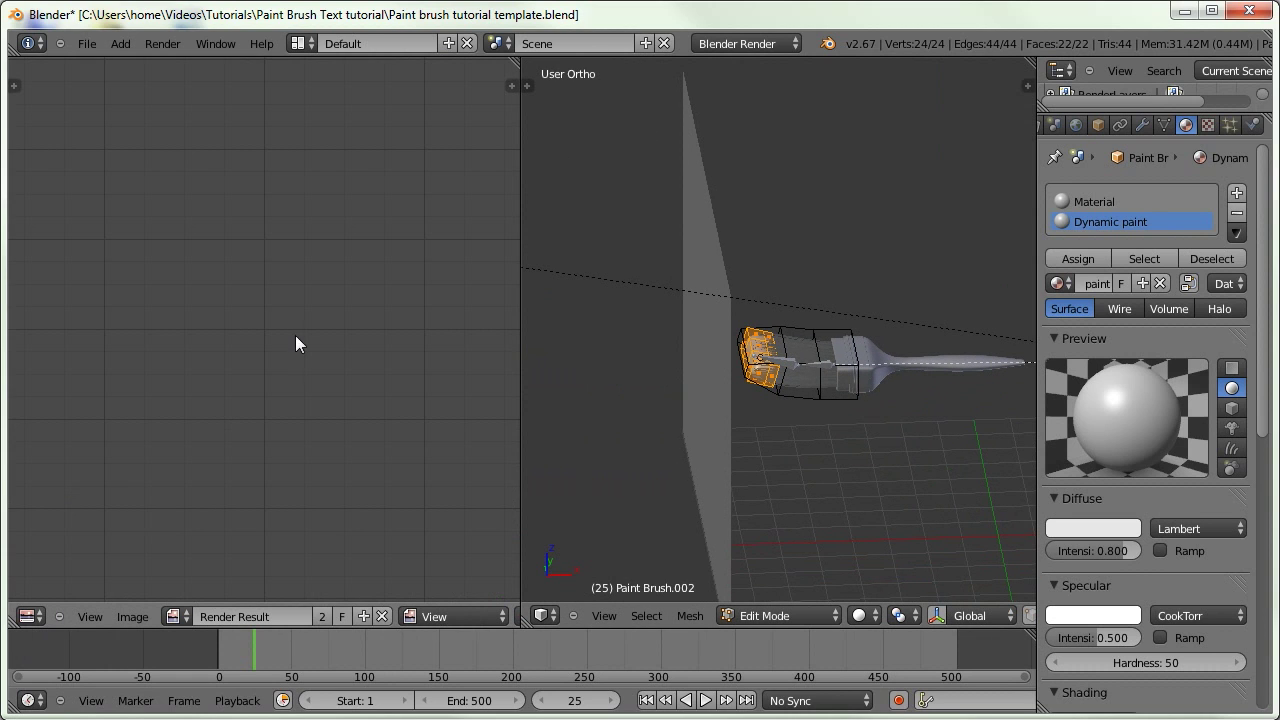
left_click(376, 614)
Load the image "Paint stripes.jpg" from the Textures folder behind the block's UV layout
left_click(178, 616)
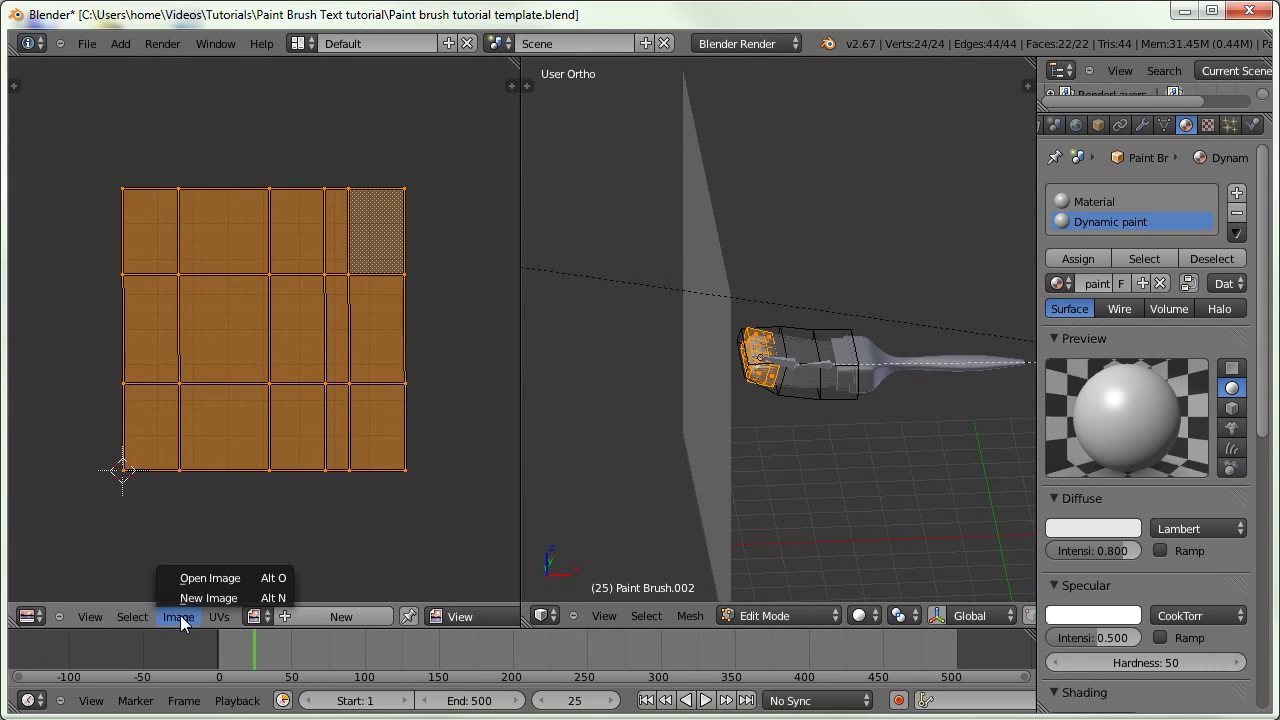
left_click(185, 576)
left_click(790, 192)
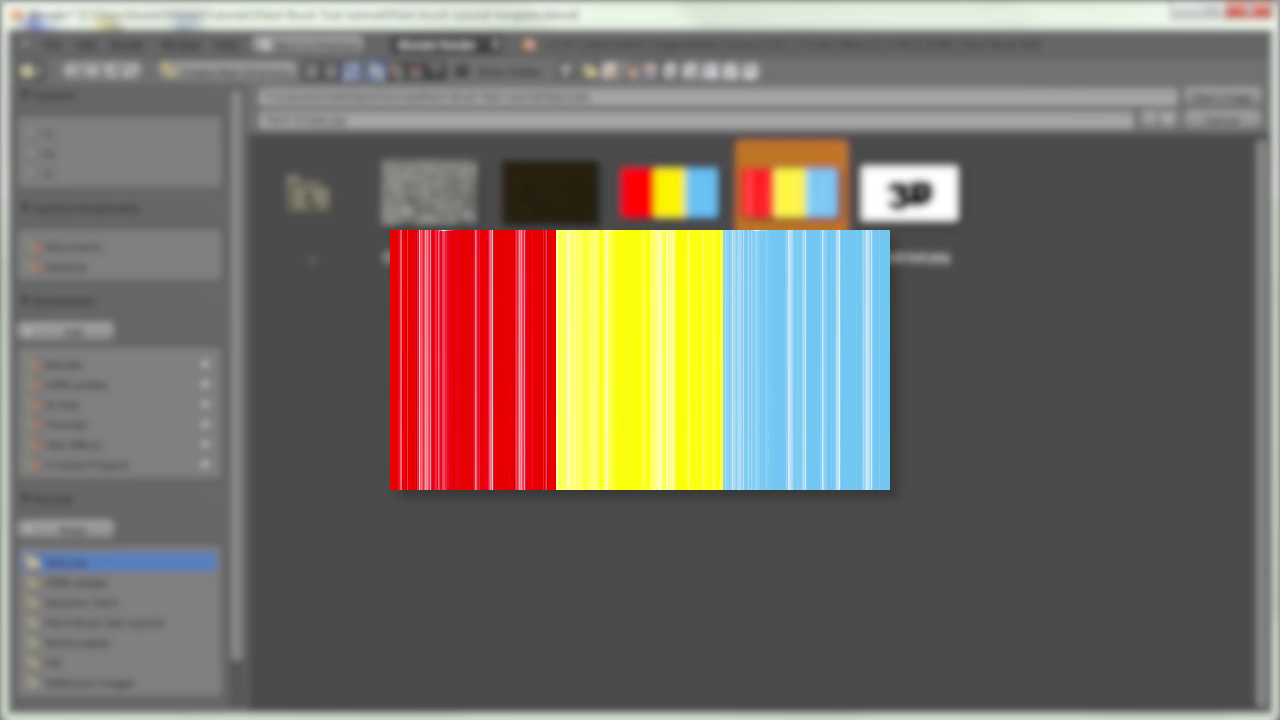
left_click(1211, 92)
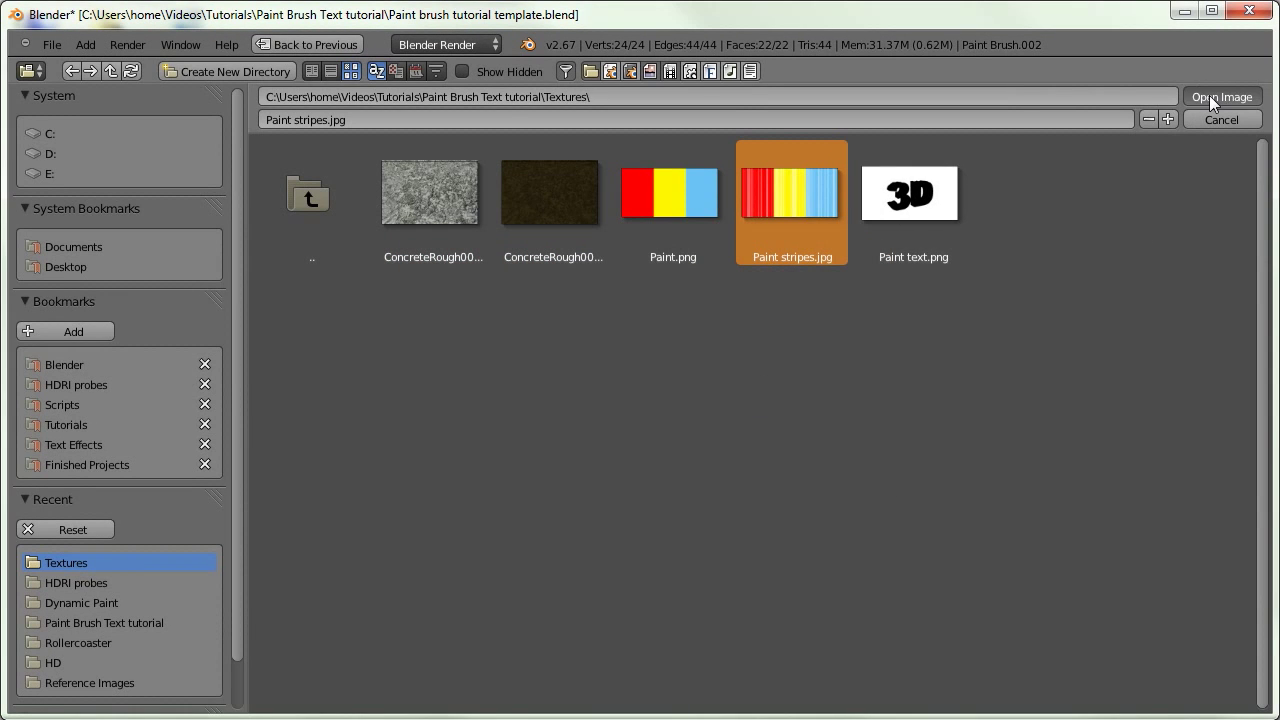
middle_click_drag(789, 360, 733, 487)
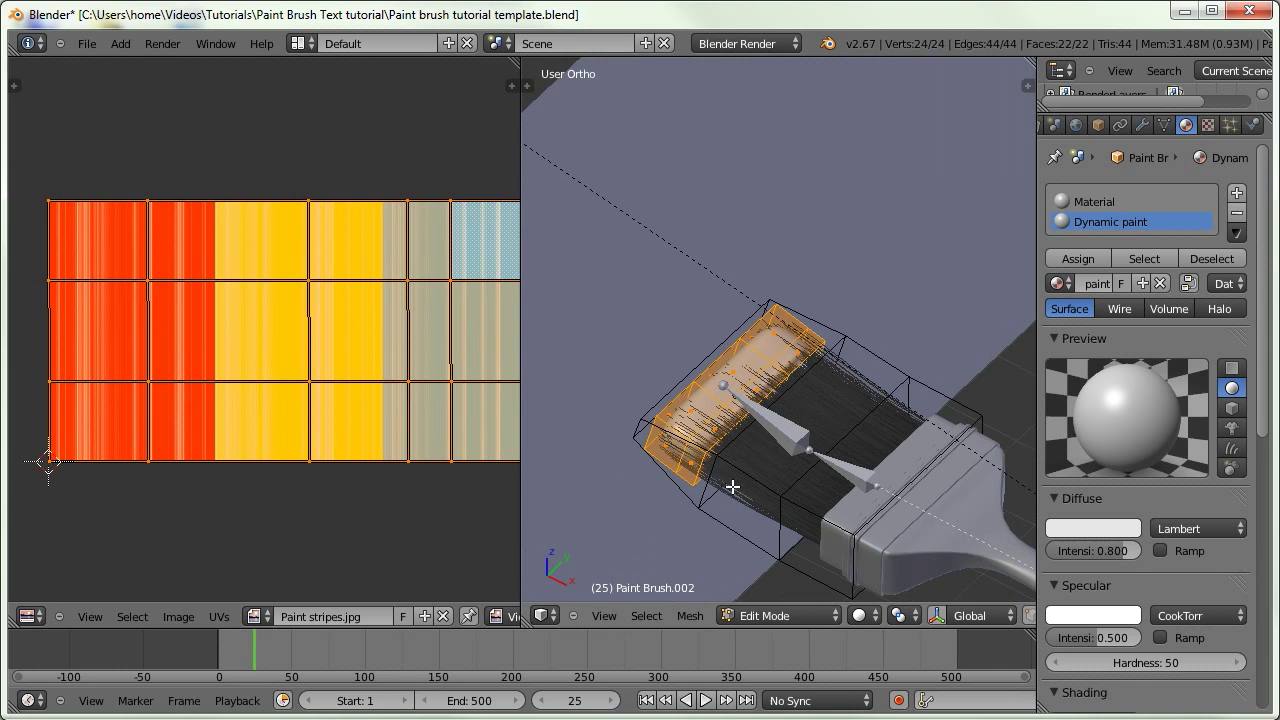
Switch the 3D view to Textured shading and check how the paint stripes run across the bristle-tip block
left_click(858, 615)
left_click(868, 530)
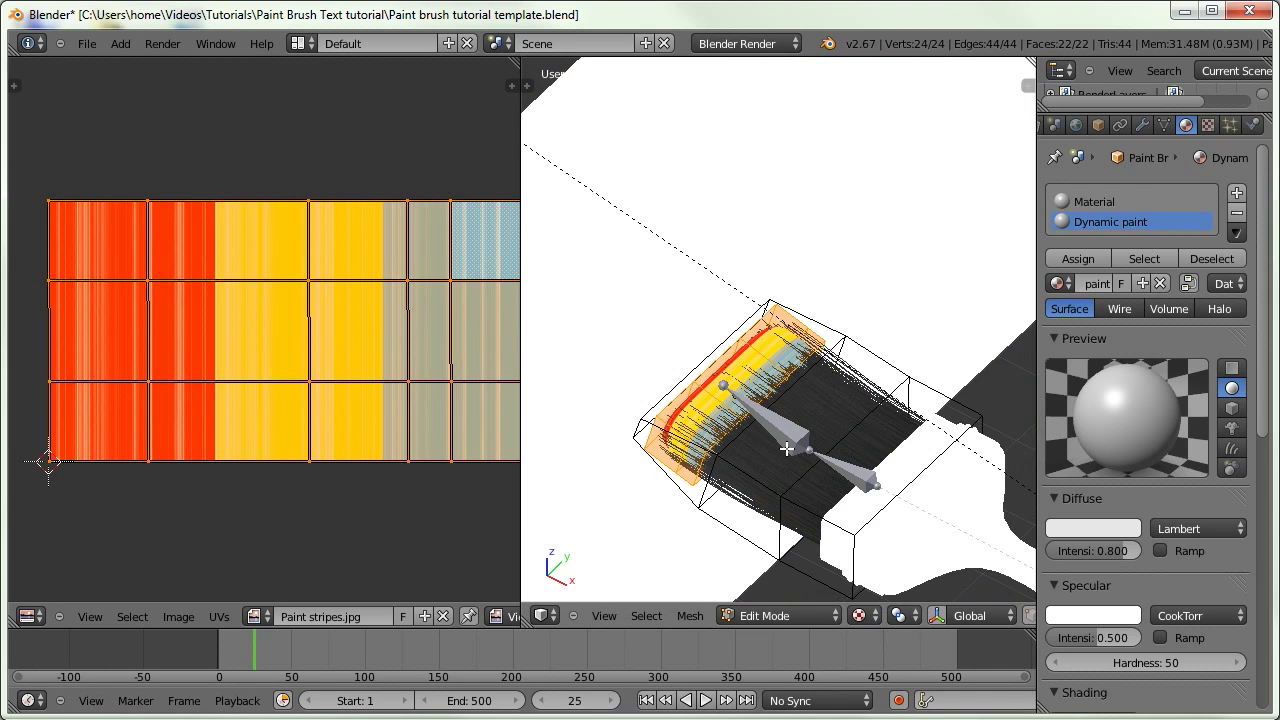
middle_click_drag(787, 449, 691, 486)
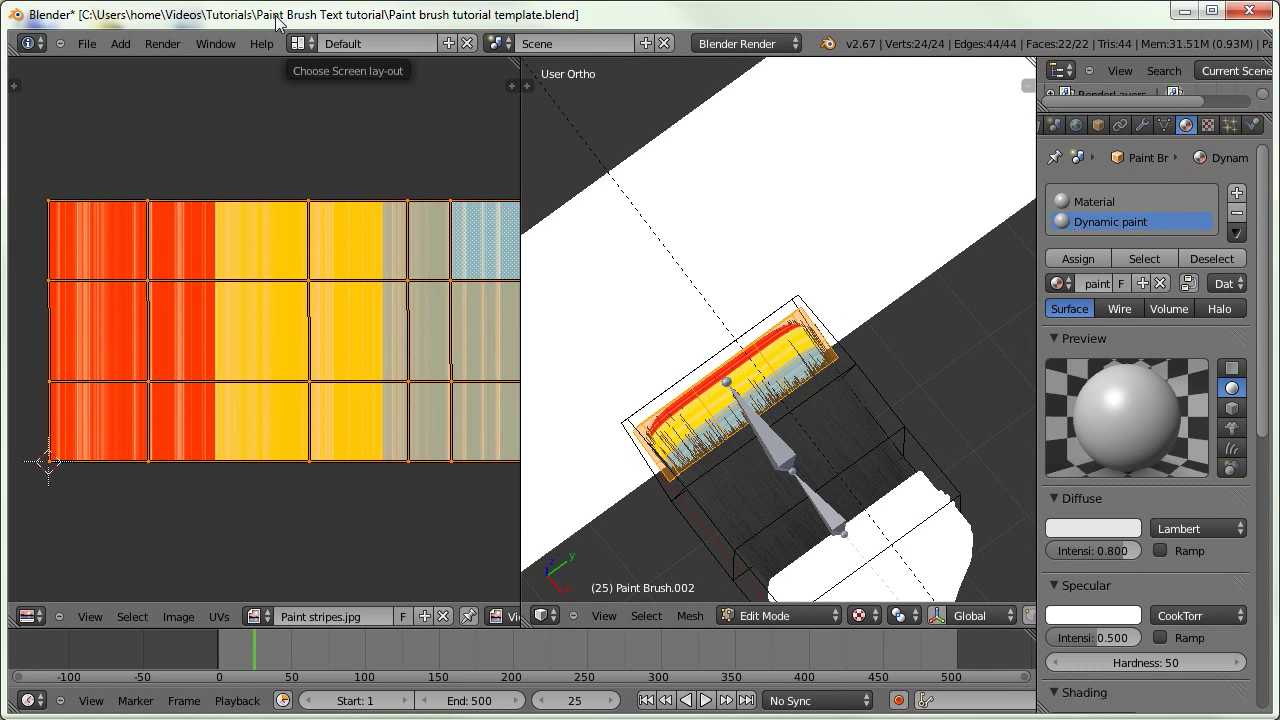
UV-map the block again from the top view with Project From View
key("KP_7")
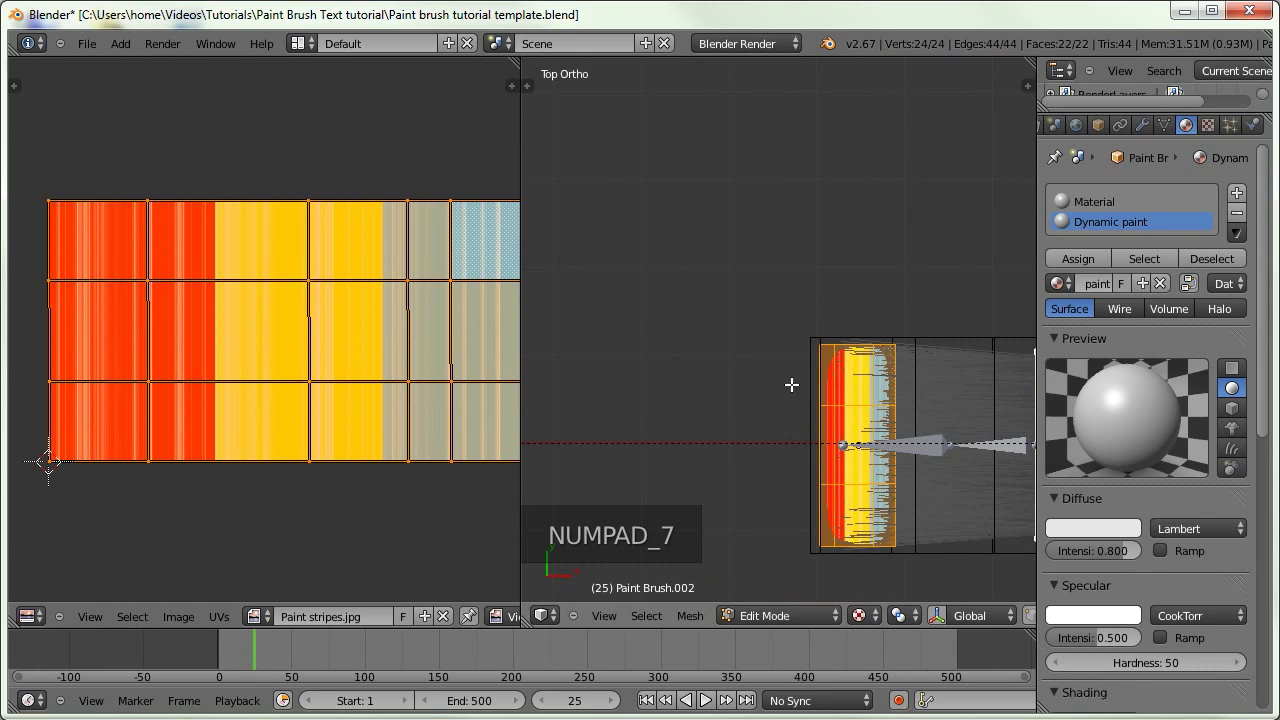
key("u")
key("u")
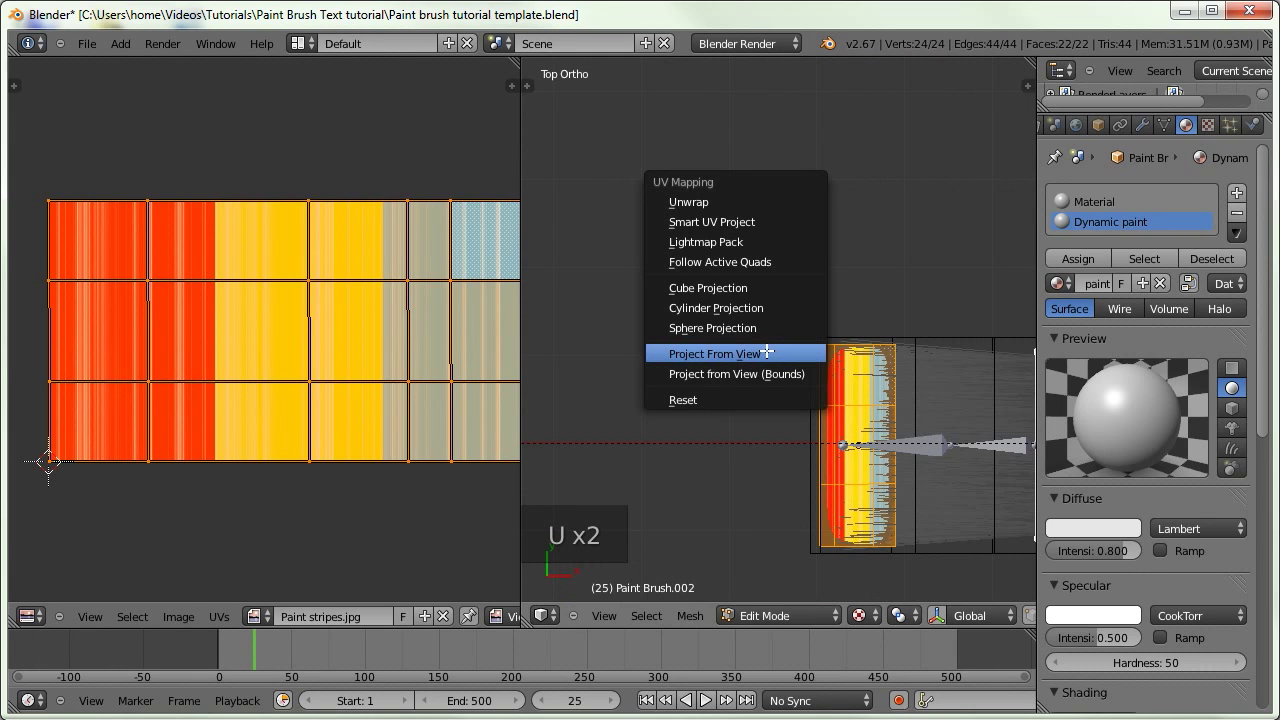
left_click(761, 353)
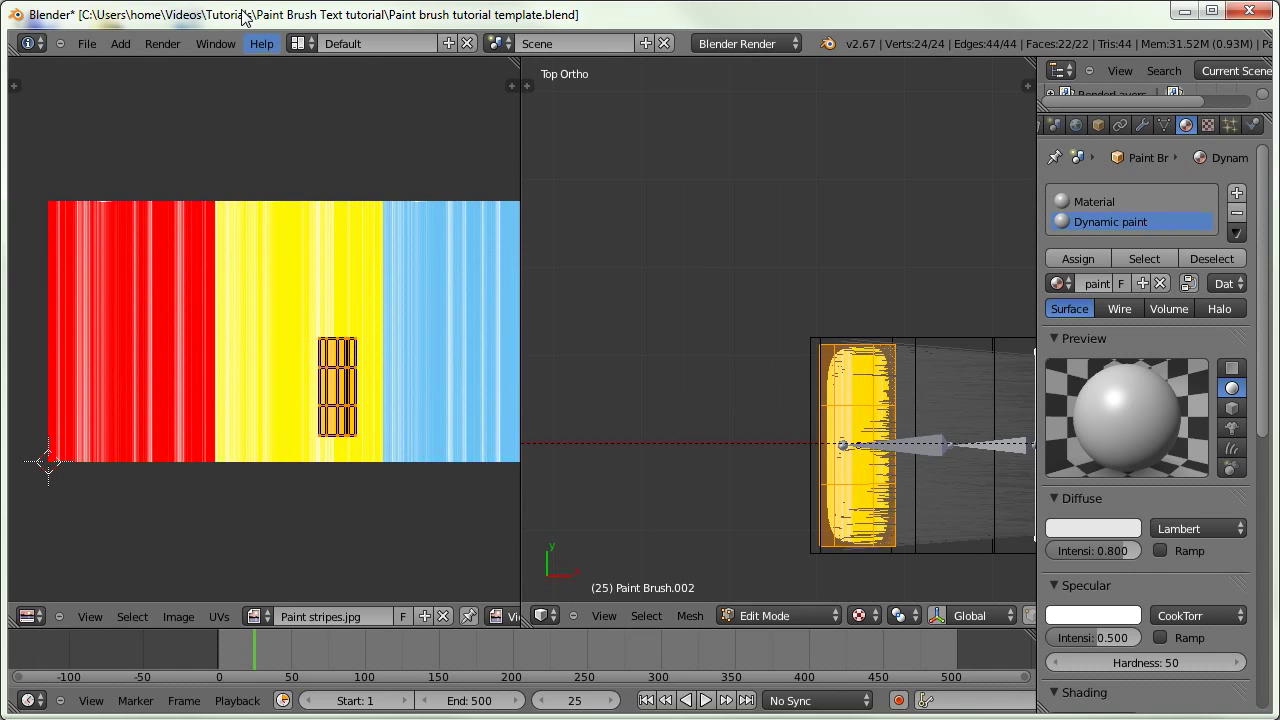
Rotate the block's UV layout by 90 degrees and enlarge it so it spans all three colour stripes
type("r90")
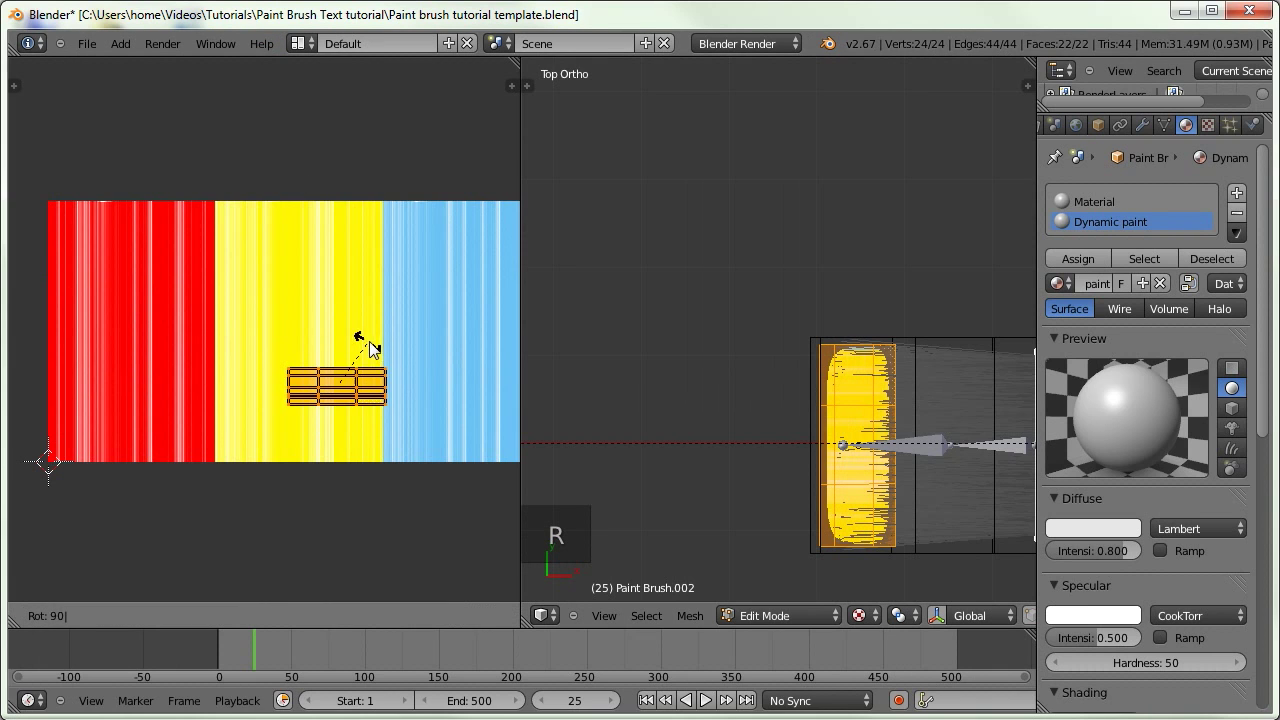
key("Return")
key("s")
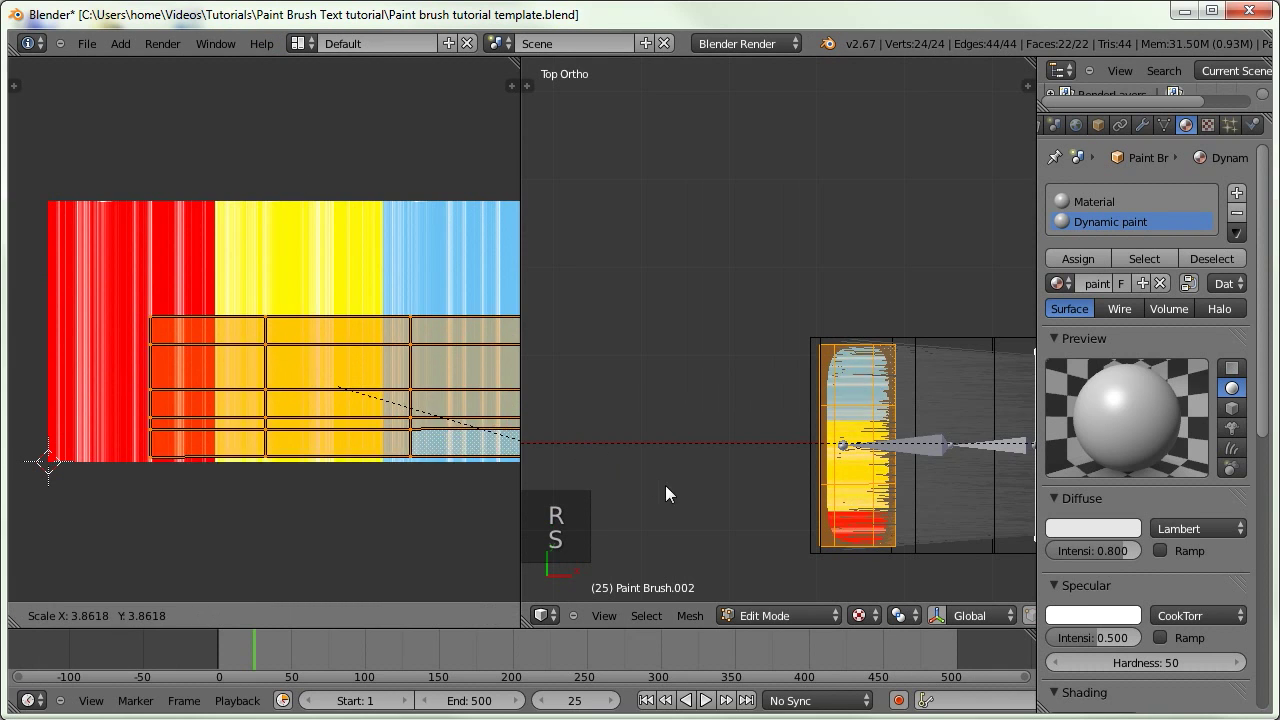
left_click(657, 489)
Centre the UV layout on the stripes image, scale it to nearly the full image width, and return to Object Mode
key("g")
key("ctrl+Up")
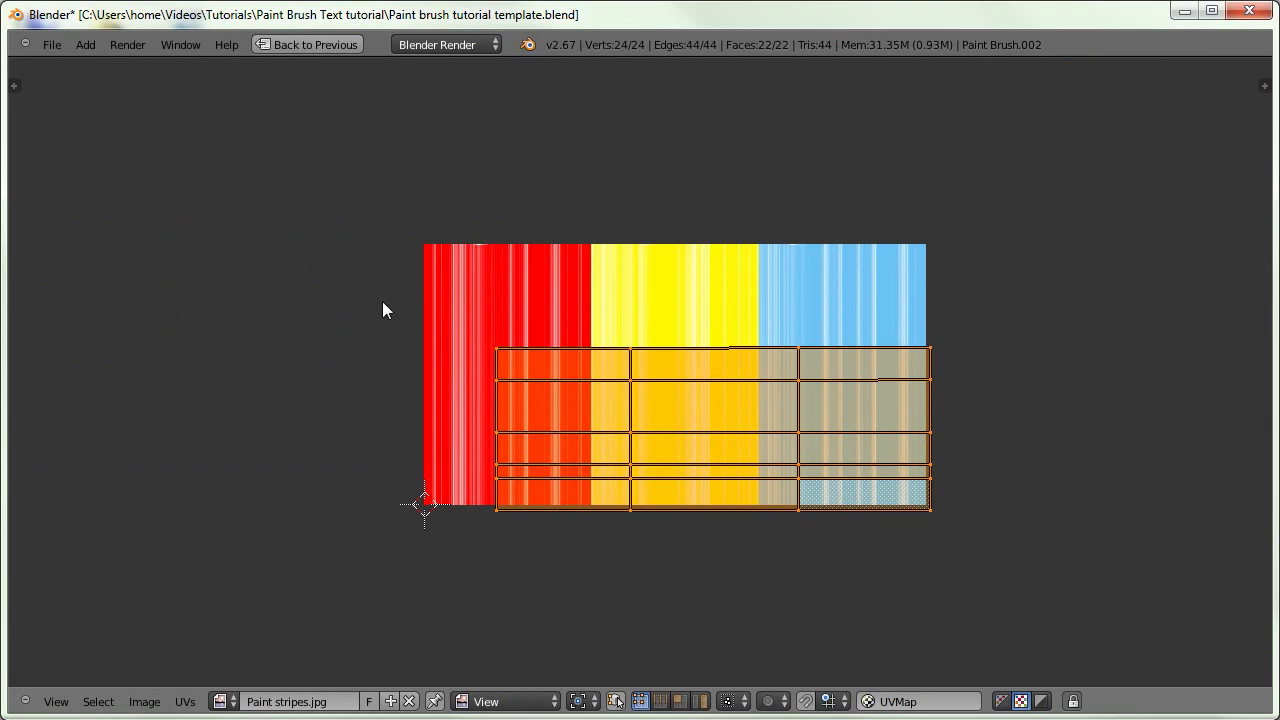
key("g")
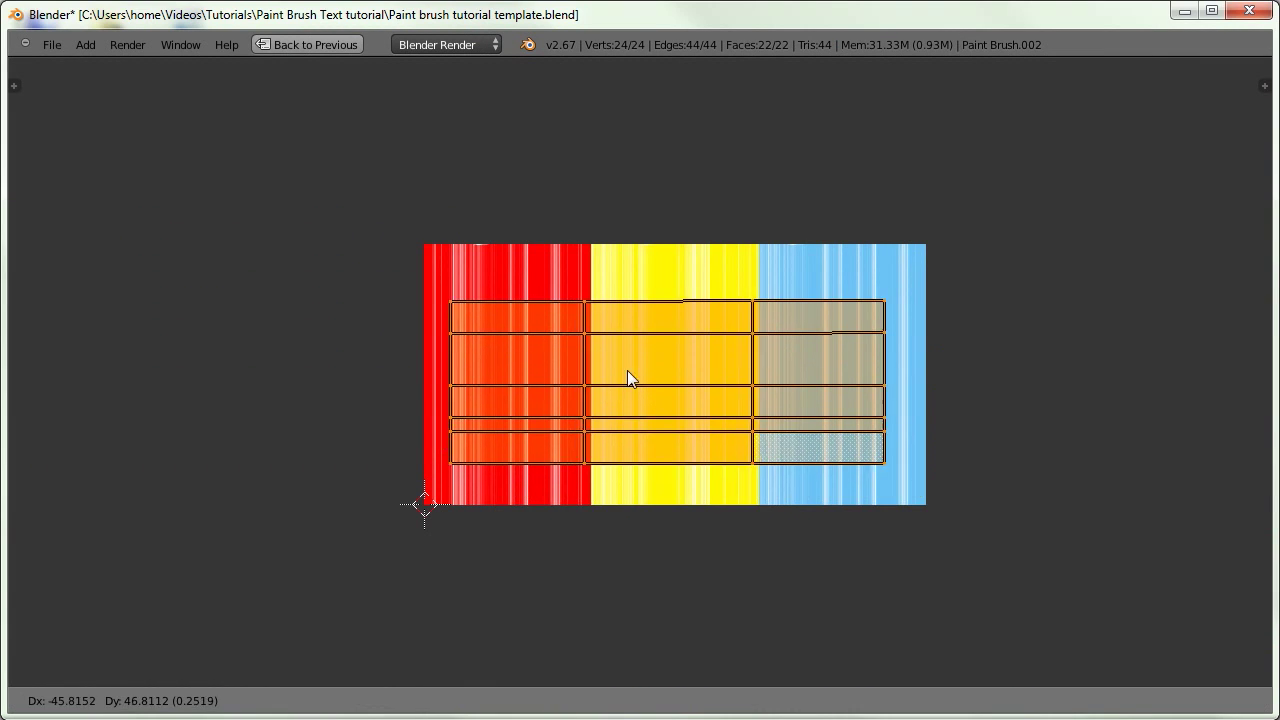
left_click(628, 380)
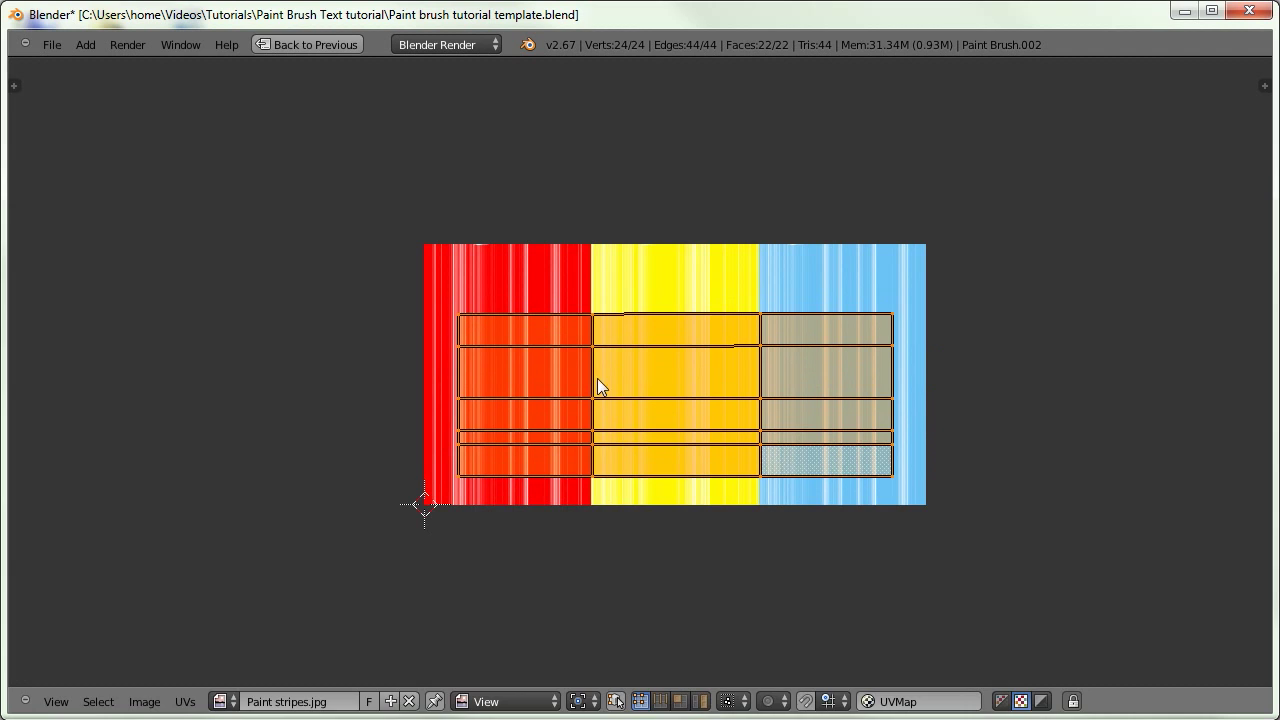
key("s")
left_click(494, 324)
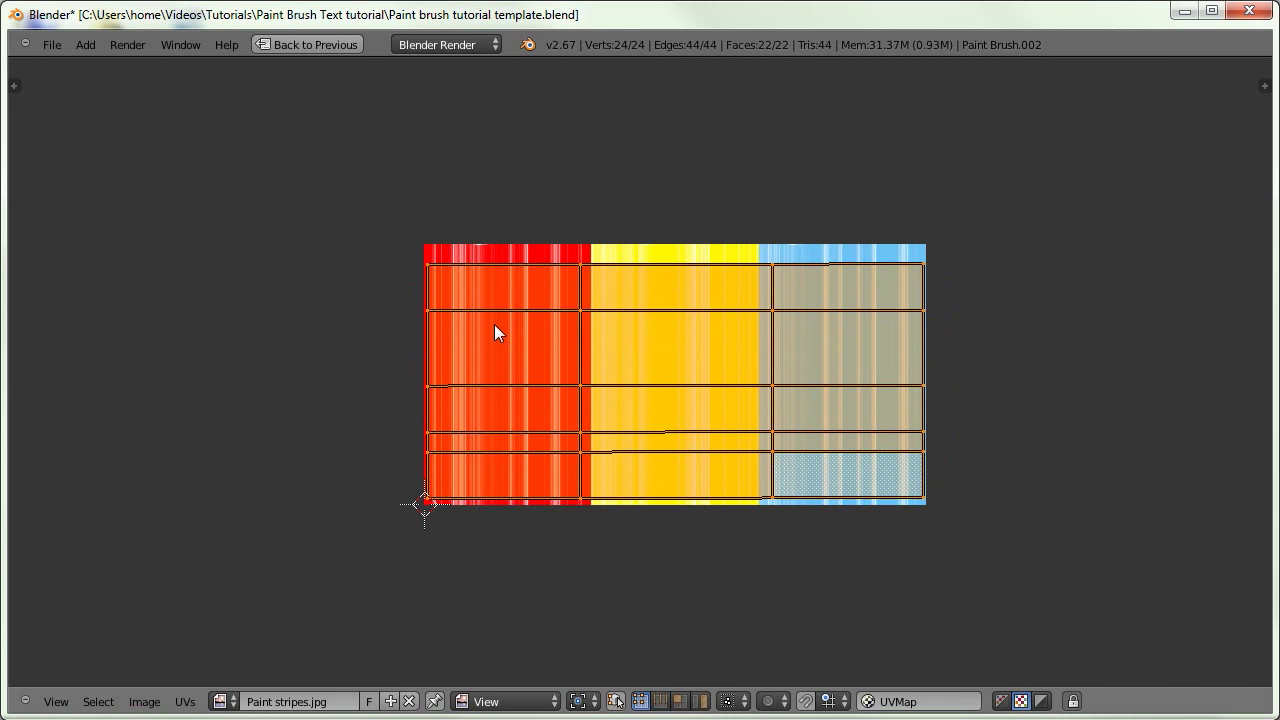
key("ctrl+Down")
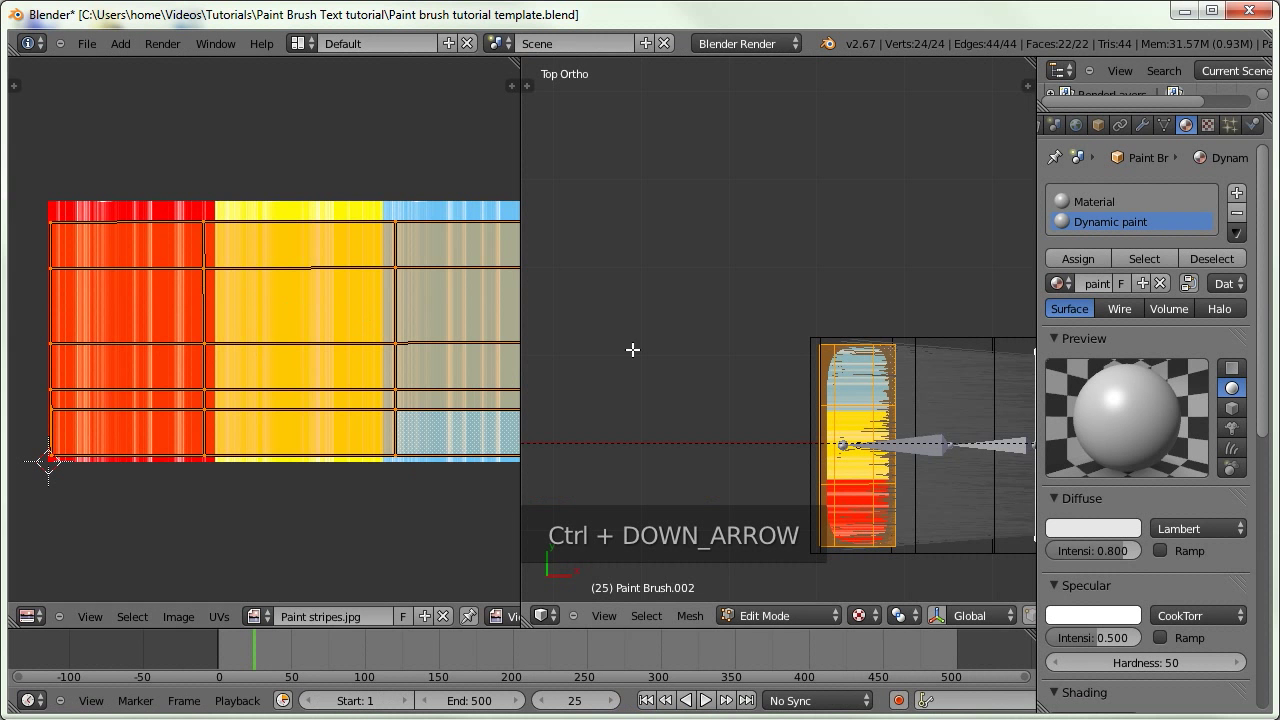
middle_click_drag(777, 443, 631, 363)
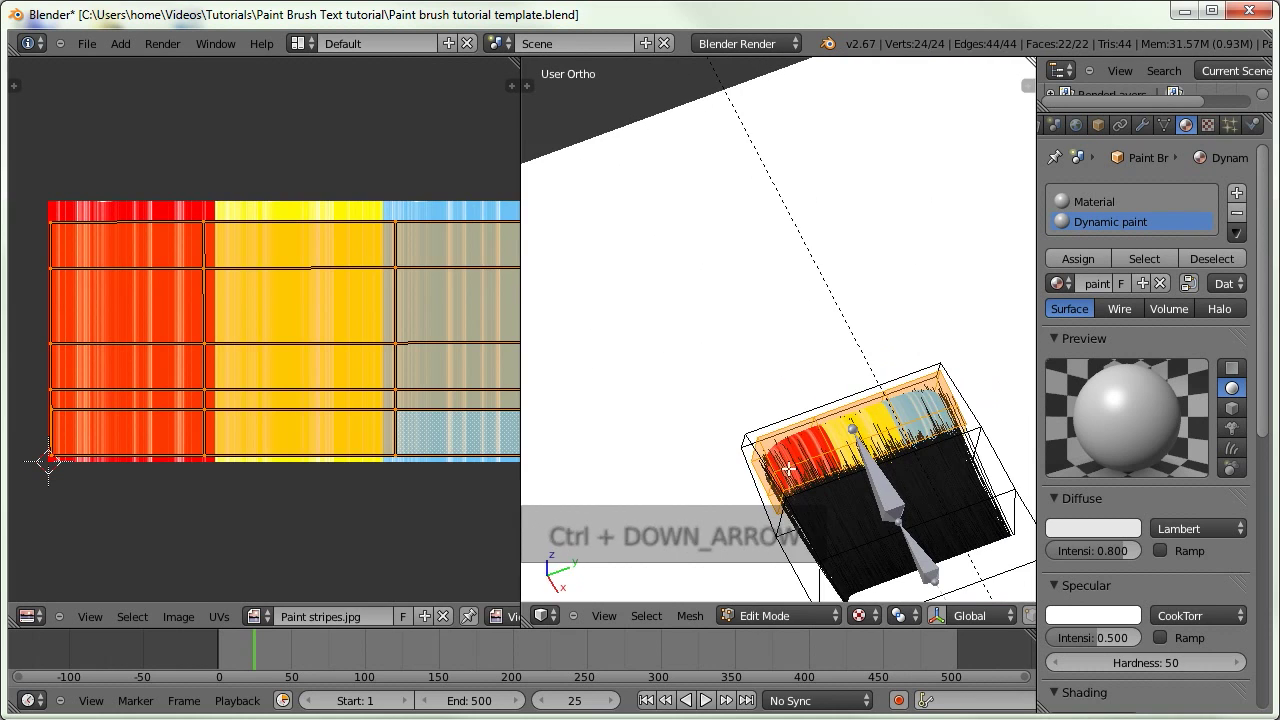
key("Tab")
mouse_move(775, 459)
middle_mouse_down()
mouse_move(920, 436)
mouse_move(877, 460)
mouse_move(778, 362)
middle_mouse_up()
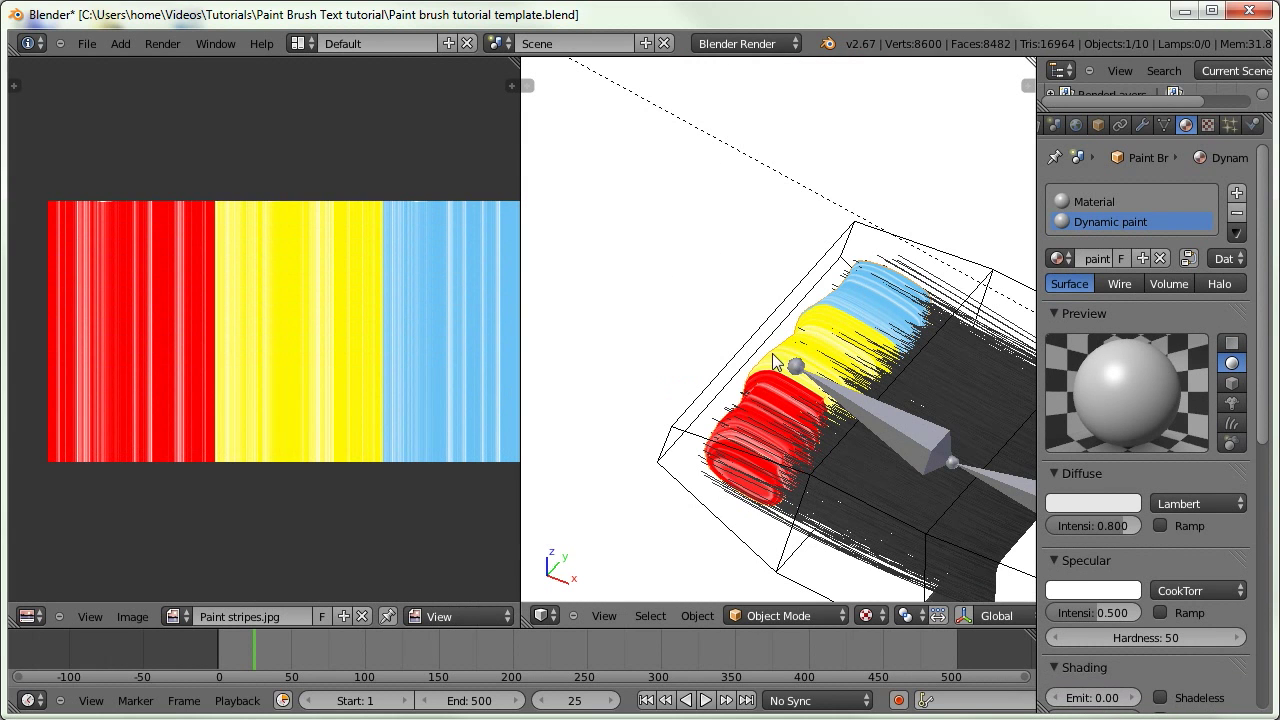
Add a new texture to the Dynamic paint material and set its type to Image or Movie
left_click(1209, 125)
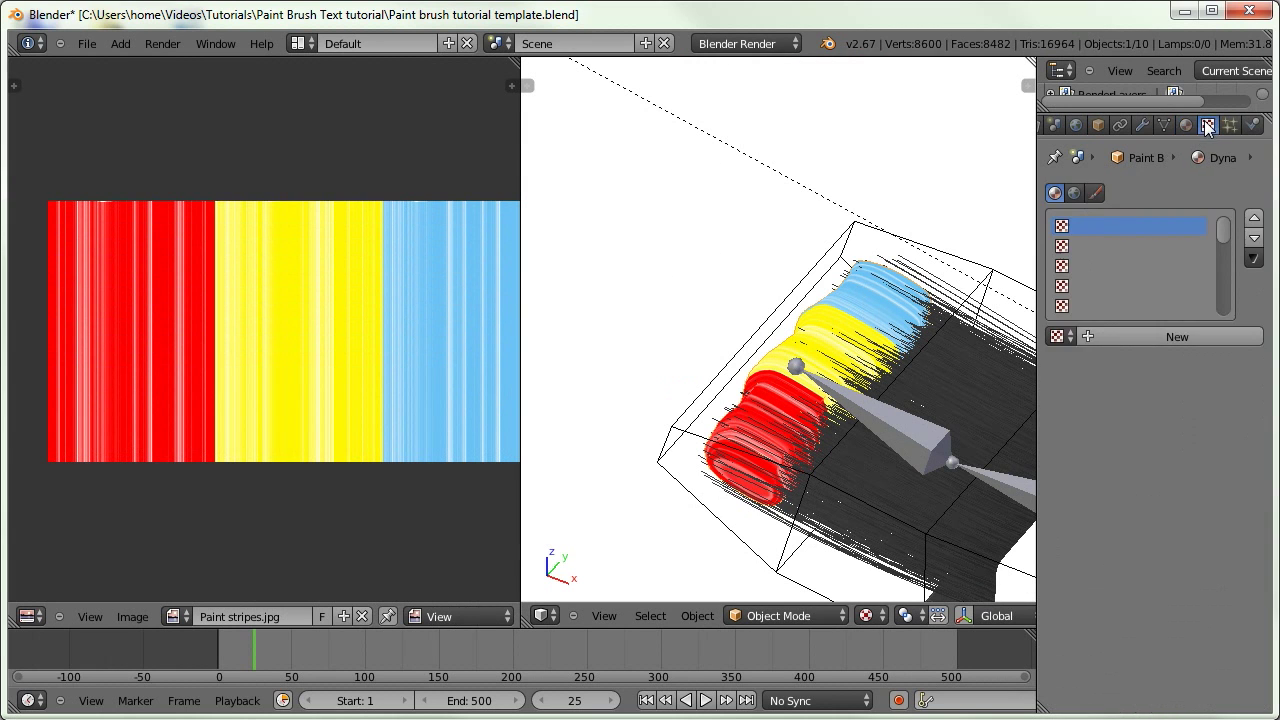
left_click(1077, 335)
left_click(1127, 362)
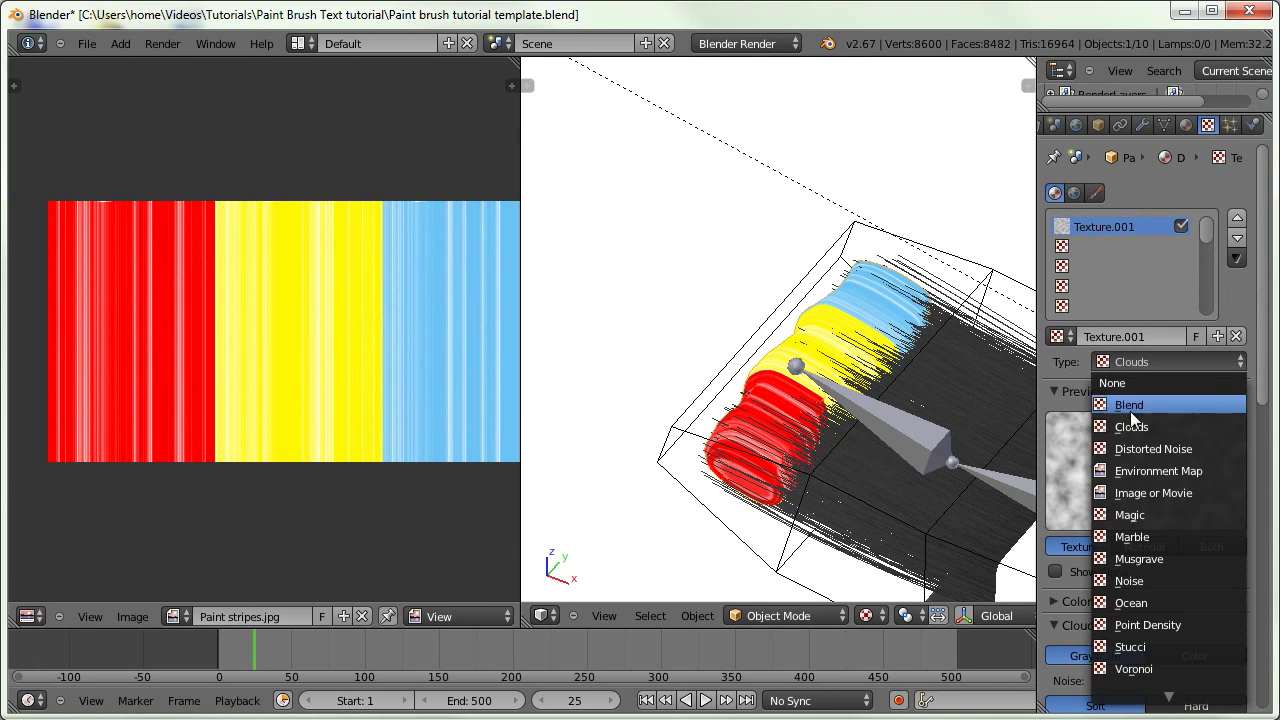
left_click(1132, 493)
Load "Paint stripes.jpg" from the Textures folder as the new texture's image
scroll(1102, 477, "down", 4)
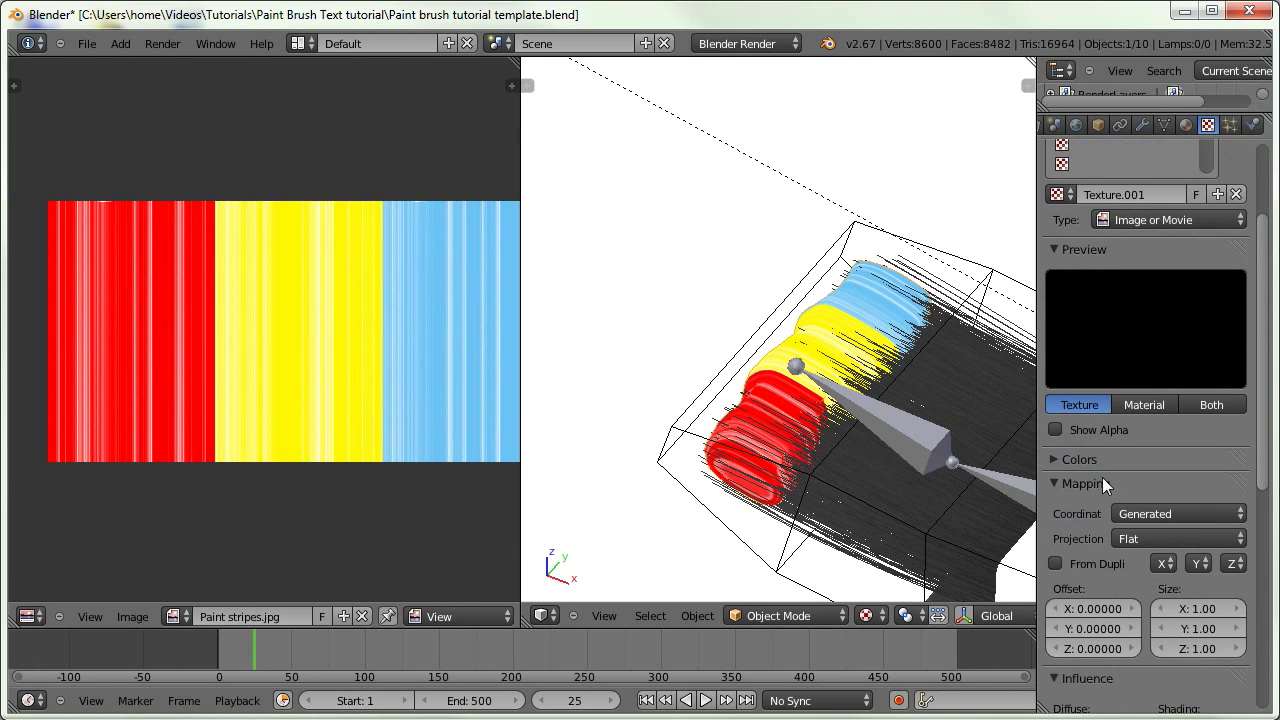
left_click(1098, 490)
scroll(1093, 485, "down", 6)
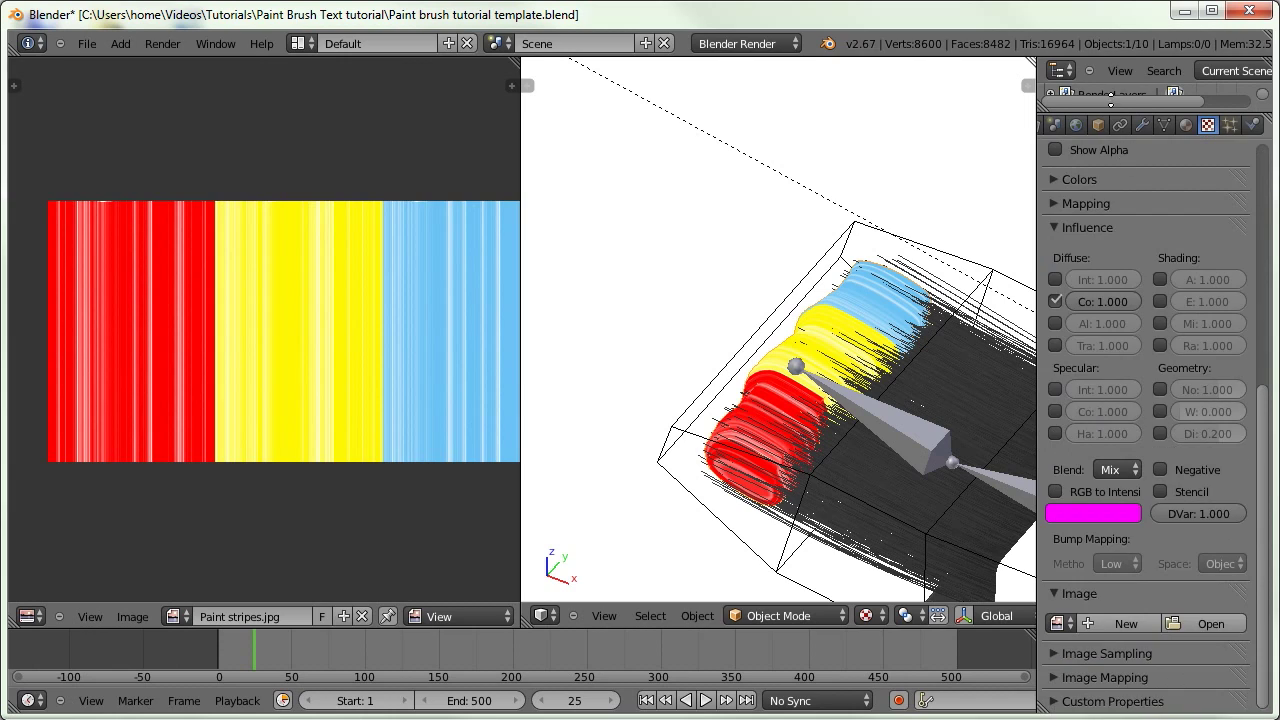
left_click(1205, 623)
left_click(788, 215)
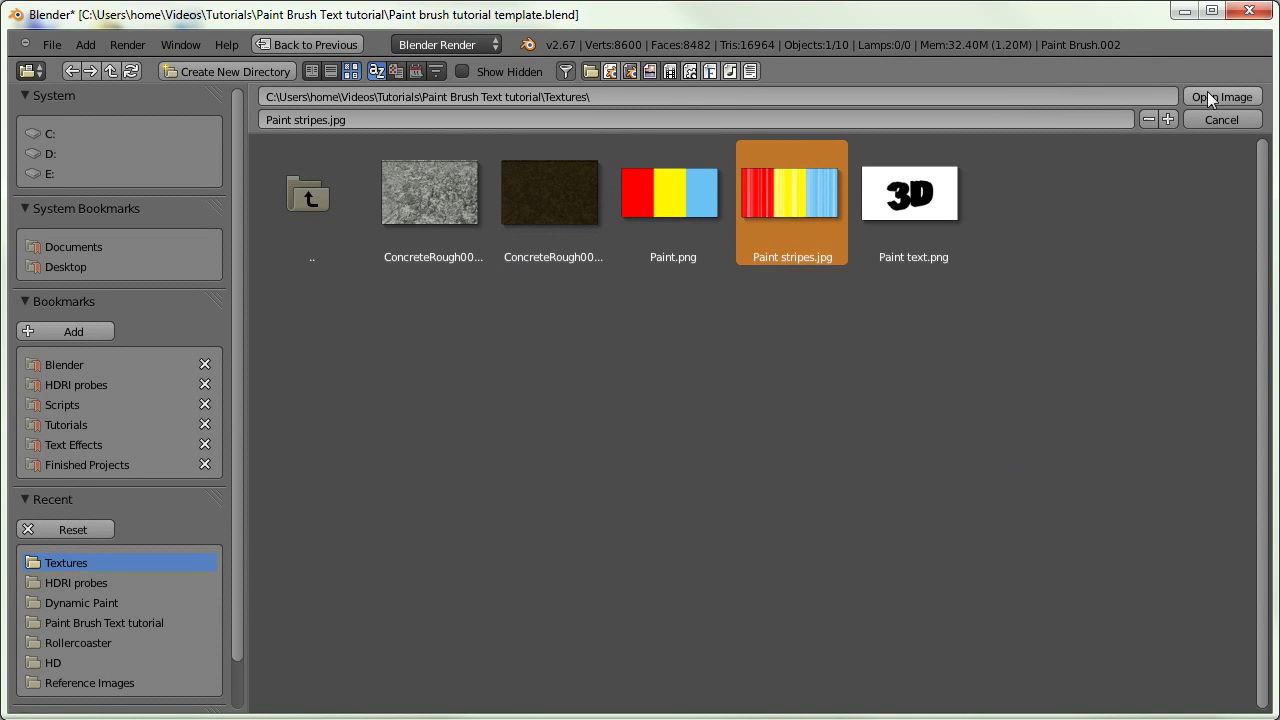
left_click(1210, 96)
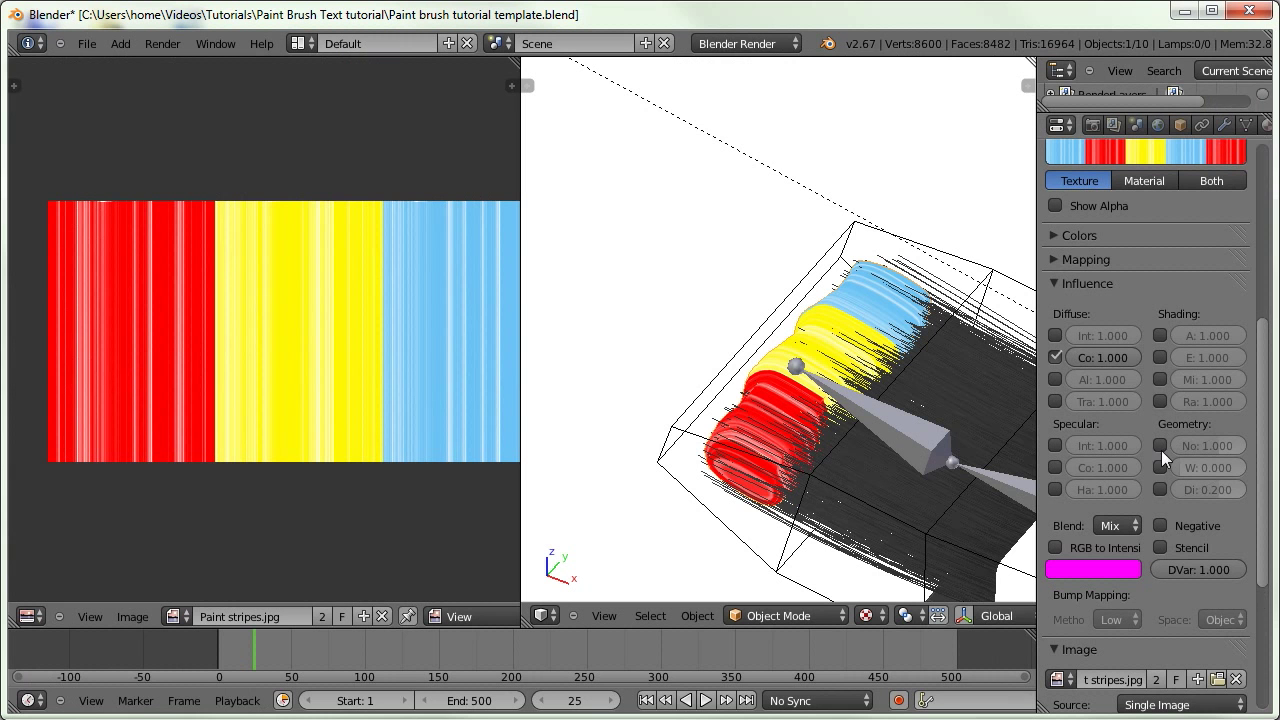
Set the stripes texture's mapping coordinates to UV and collapse its mapping and influence settings
left_click(1078, 260)
left_click(1140, 291)
left_click(1128, 207)
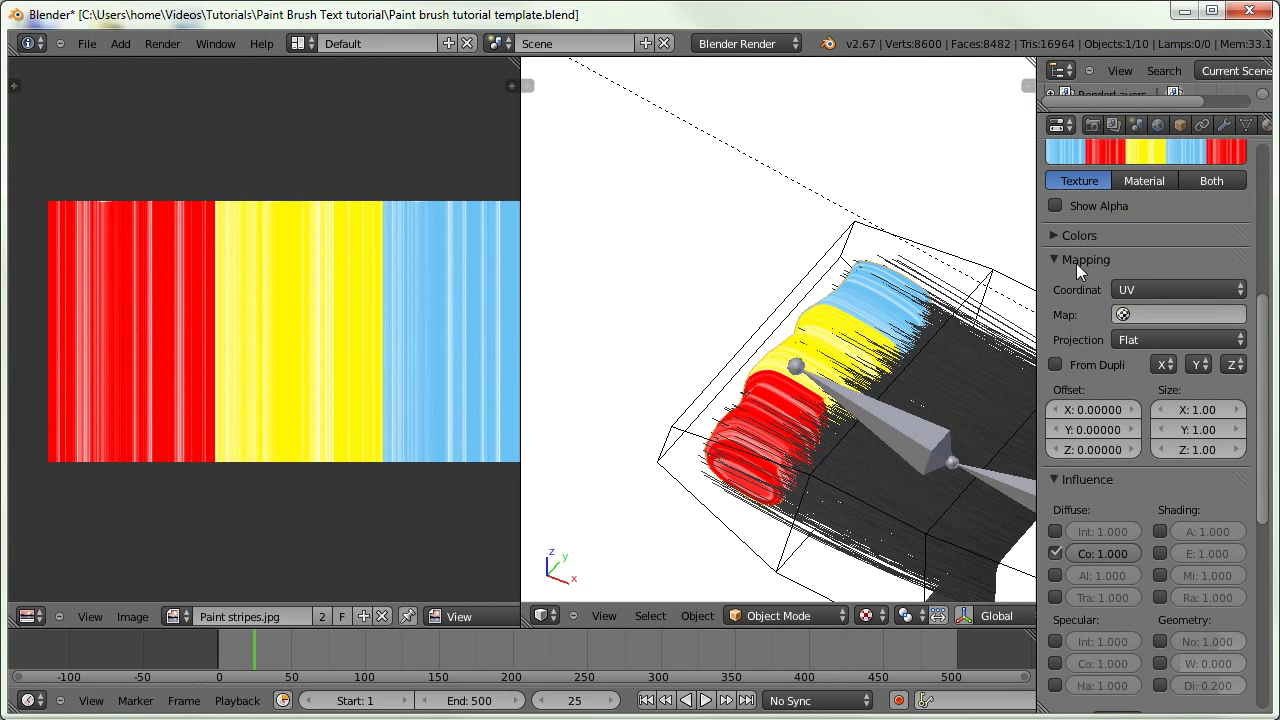
left_click(1077, 260)
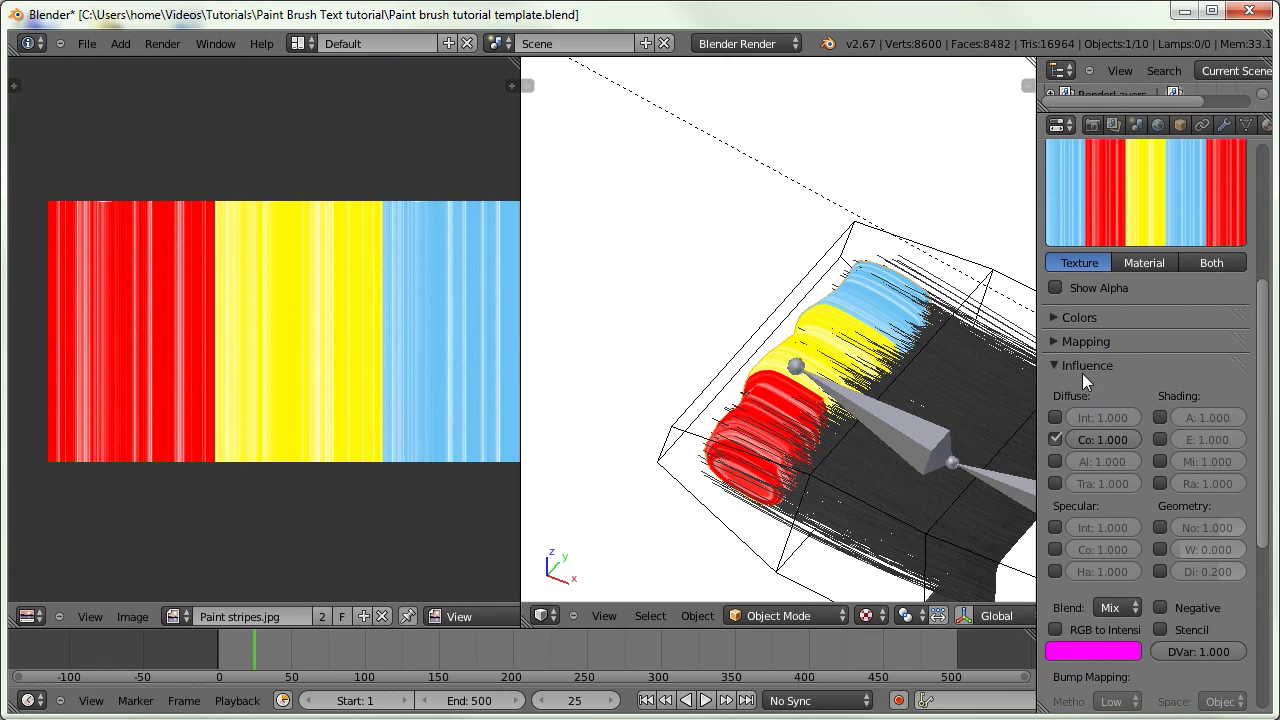
left_click(1082, 367)
left_click(1057, 390)
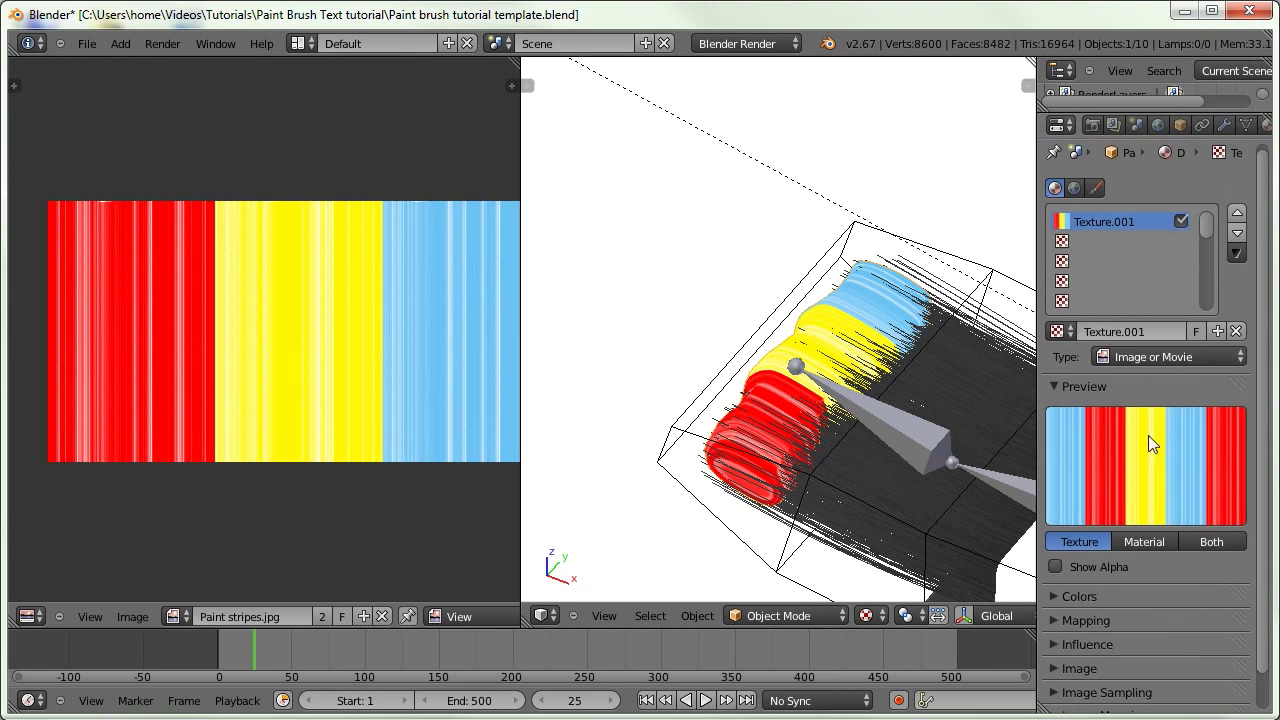
Return the 3D view to Solid shading and merge the UV/Image Editor area back into it
left_click(866, 615)
left_click(888, 551)
scroll(740, 259, "down", 5)
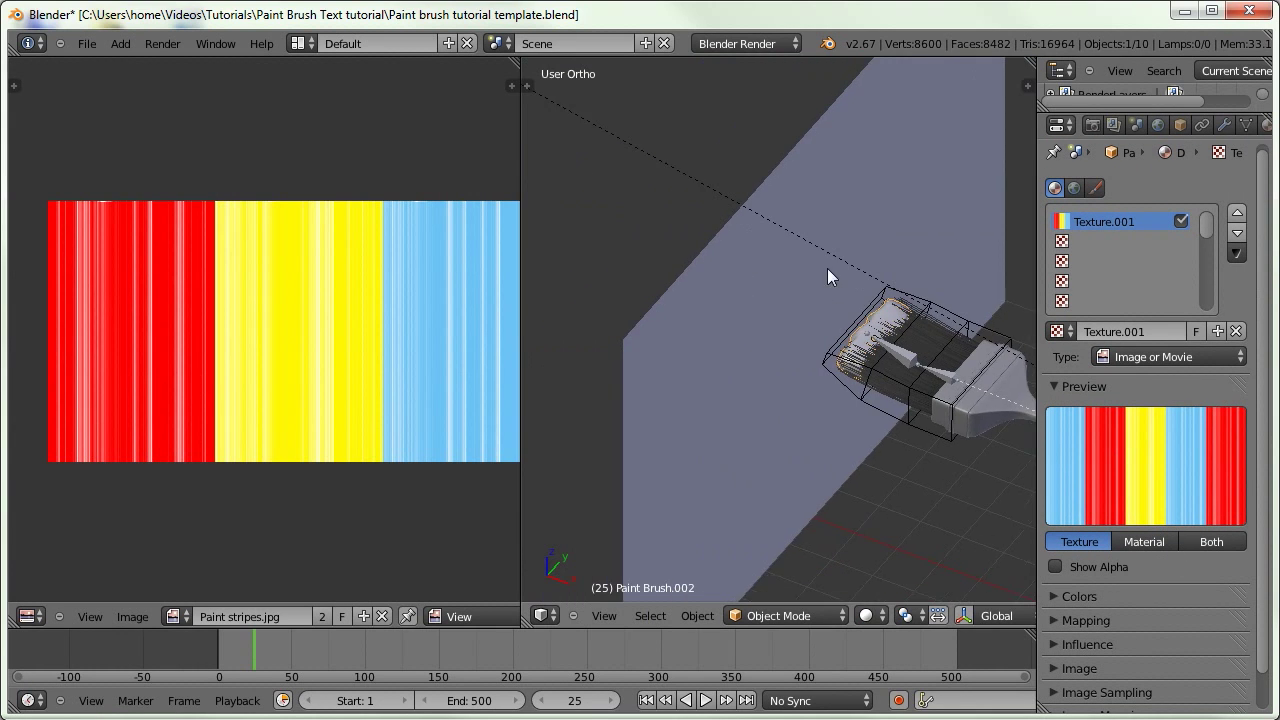
right_click(821, 309)
right_click(913, 338)
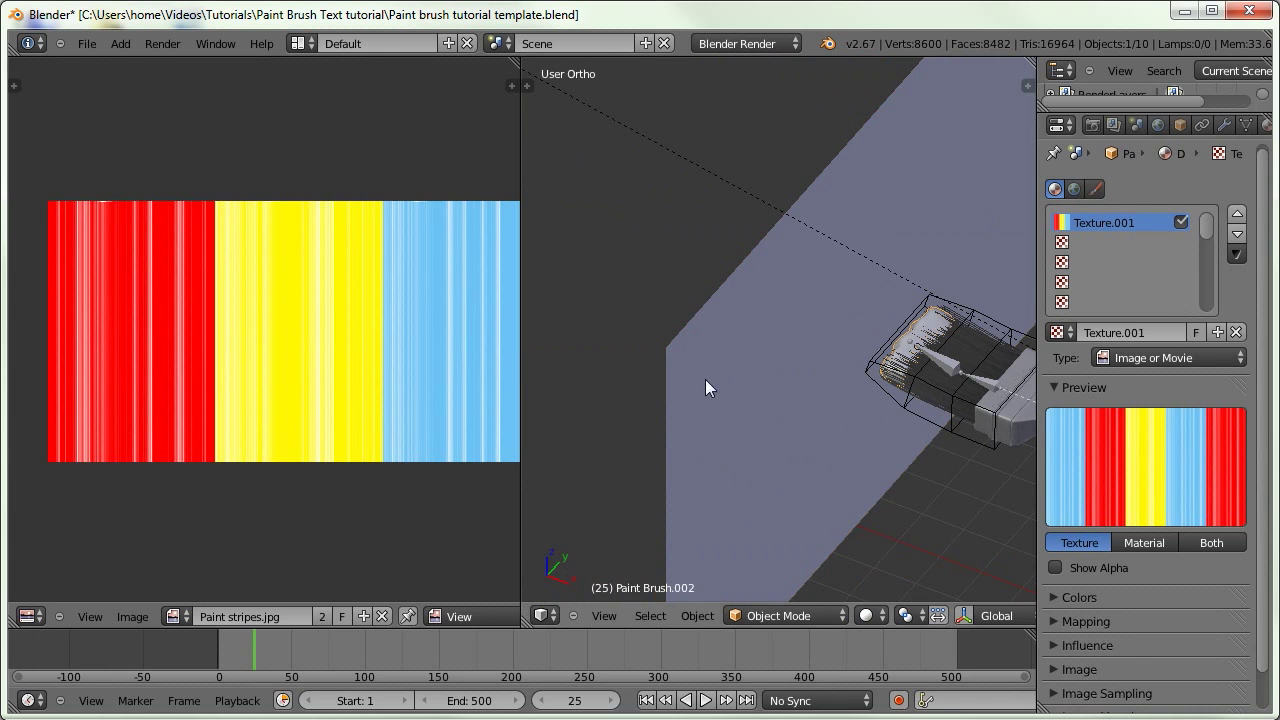
key("ctrl+Up")
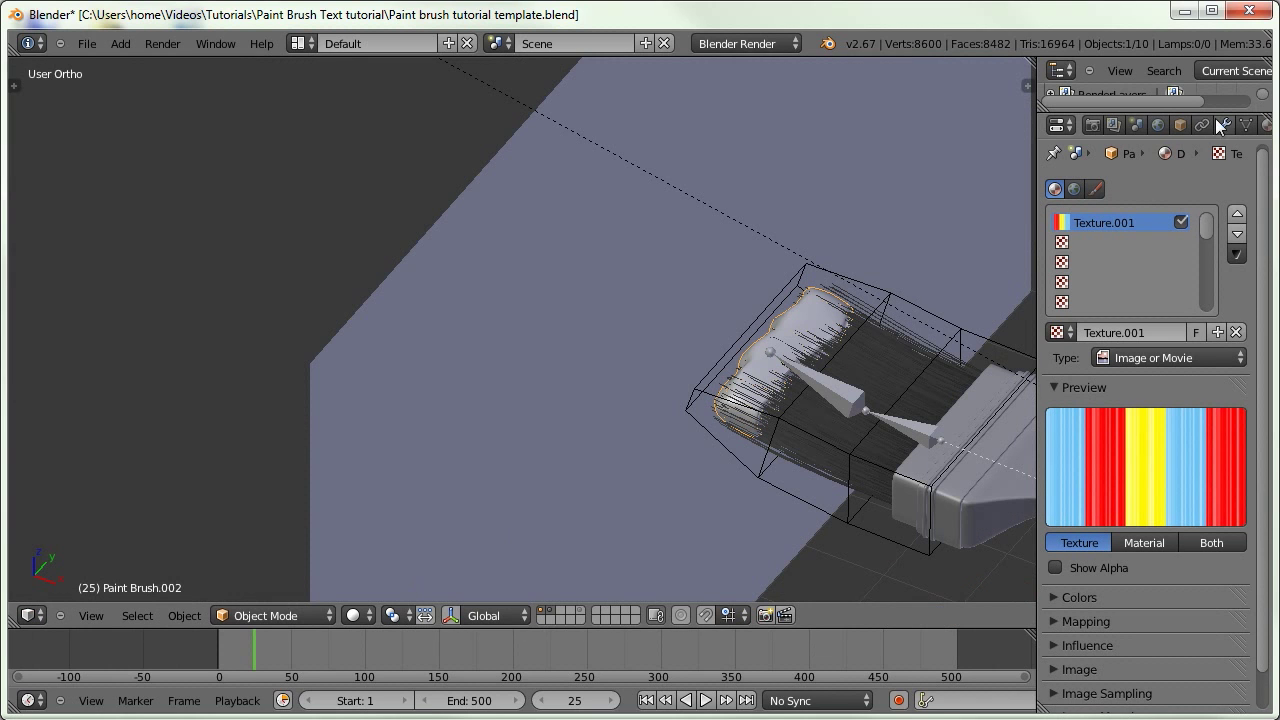
Choose "Dynamic paint" as the material for the bristle-tip mesh's Dynamic Paint brush
scroll(1220, 126, "down", 3)
left_click(1262, 124)
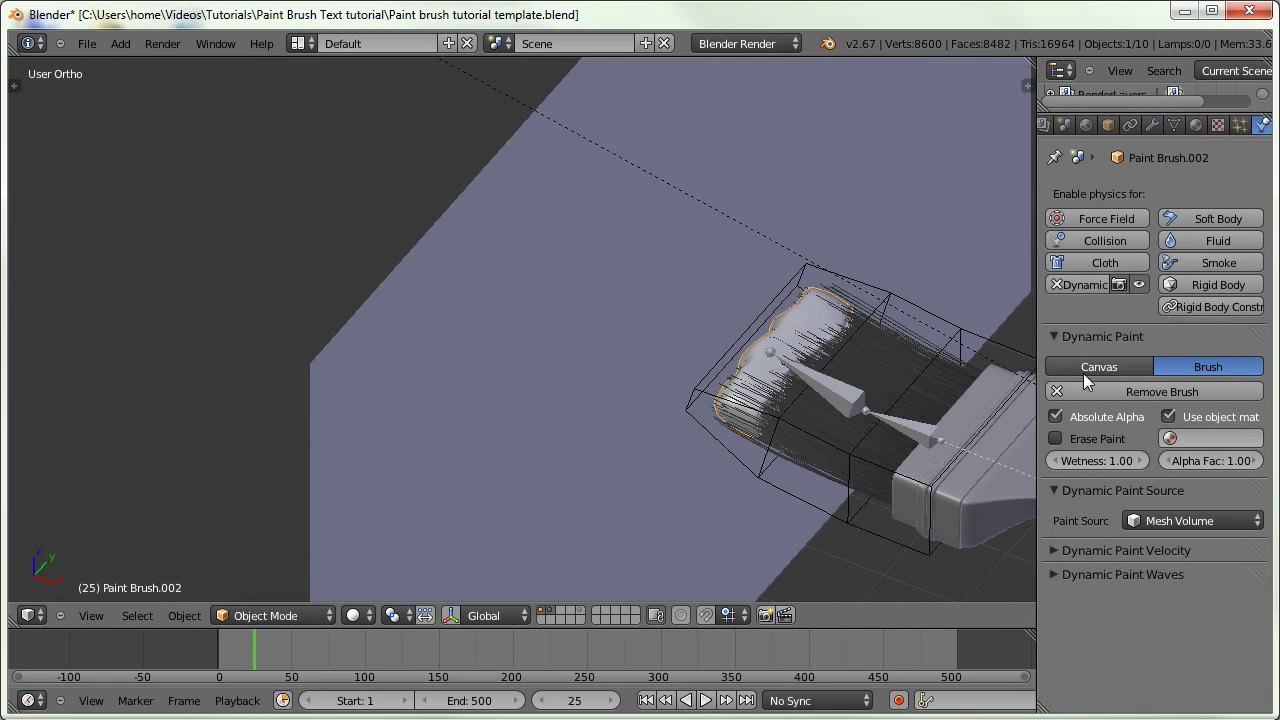
left_click(1210, 438)
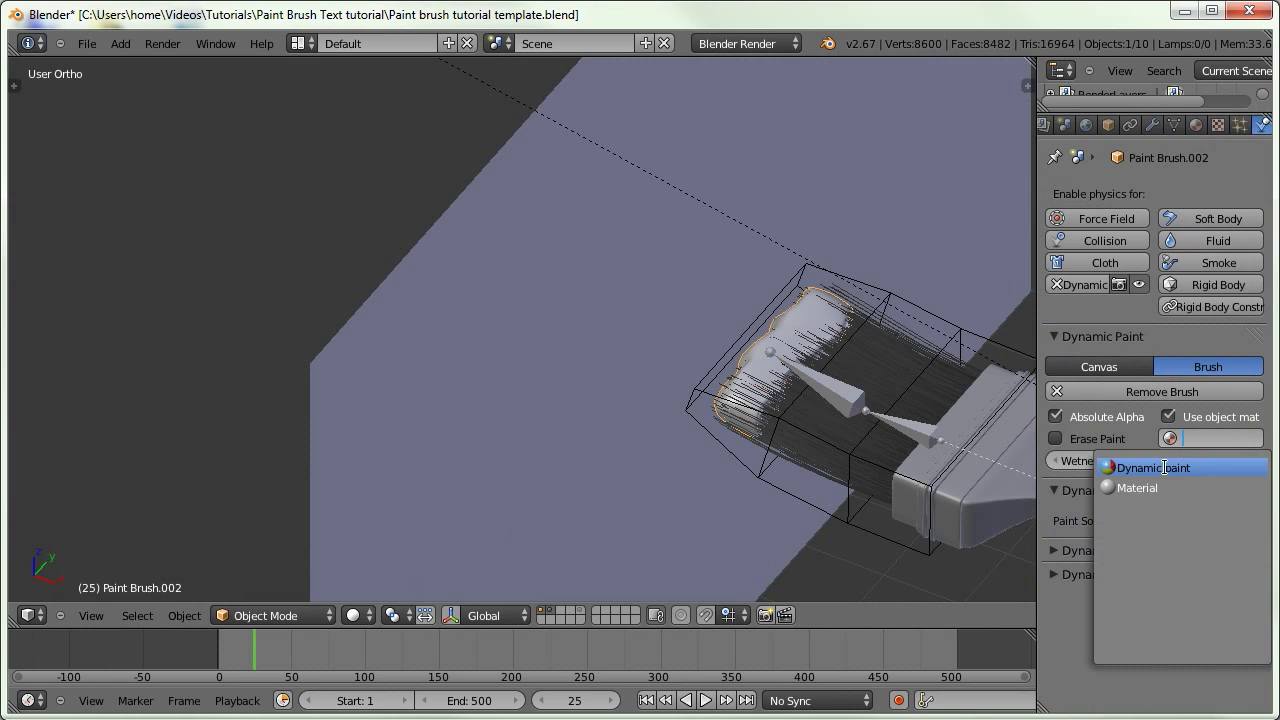
left_click(1134, 467)
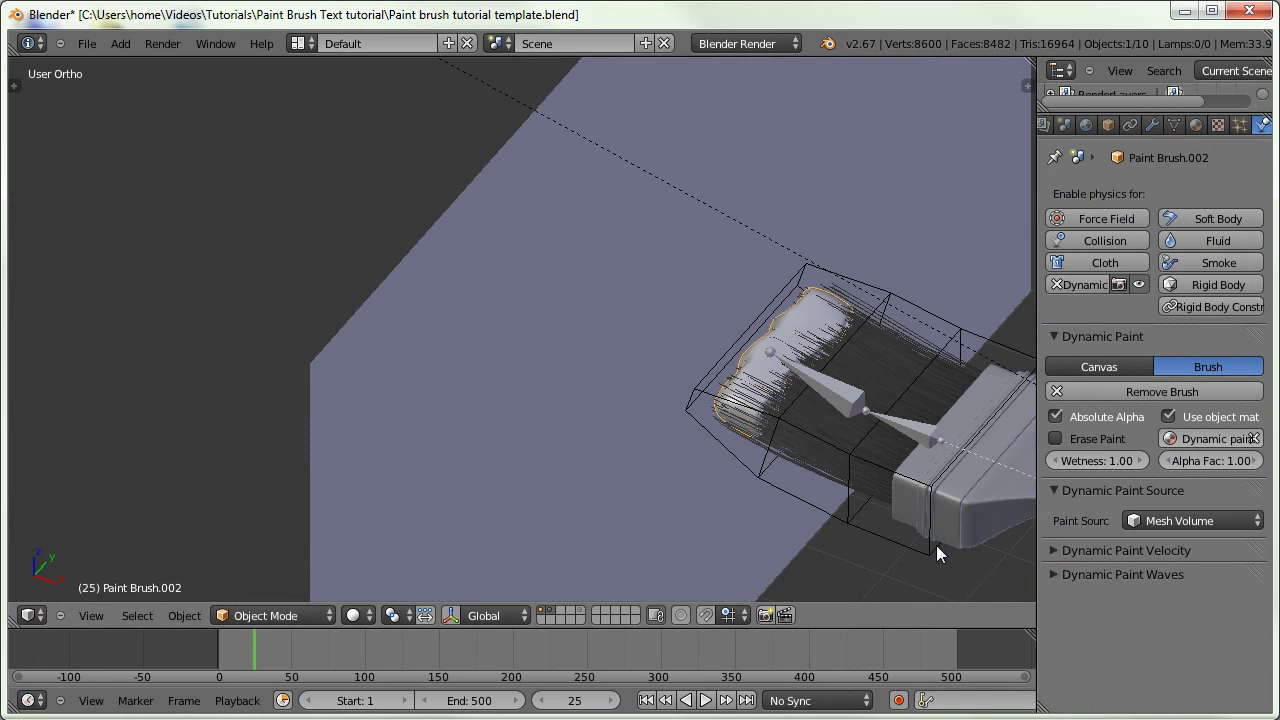
Select the wall plane, enable Dynamic Paint physics on it, and add a canvas
right_click(573, 311)
mouse_move(583, 311)
middle_mouse_down()
mouse_move(564, 274)
mouse_move(544, 331)
middle_mouse_up()
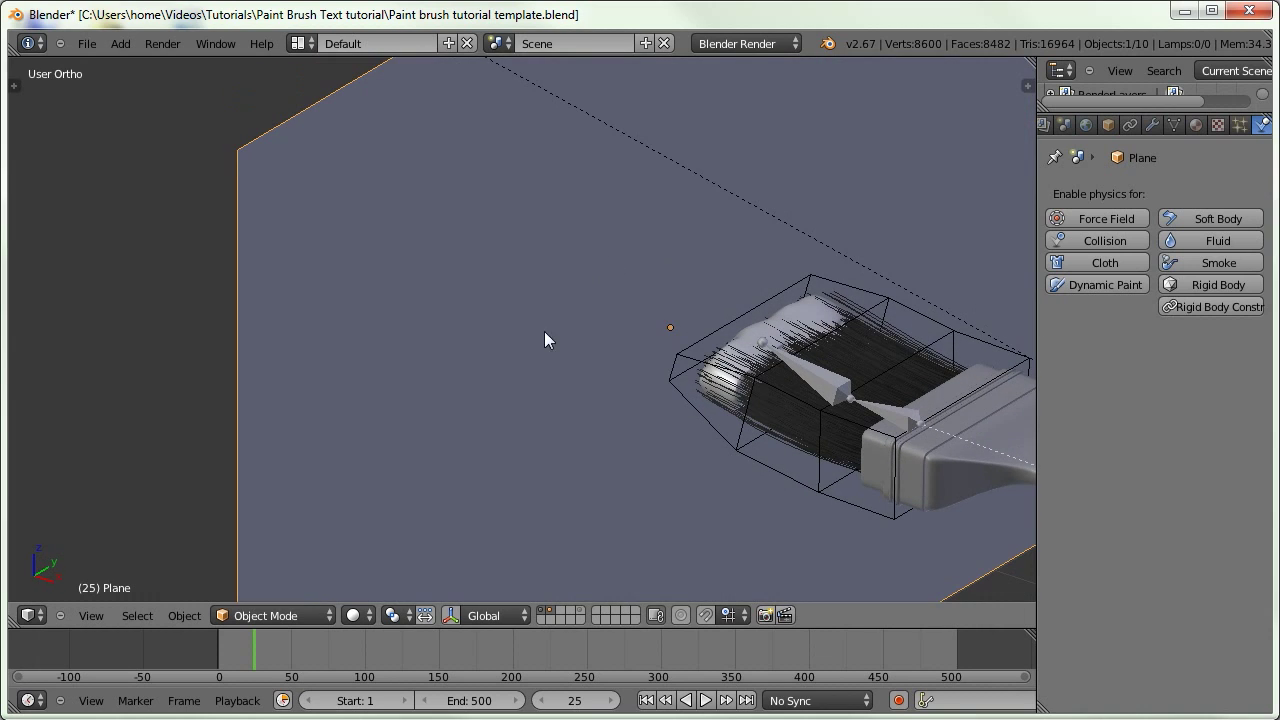
left_click(1080, 285)
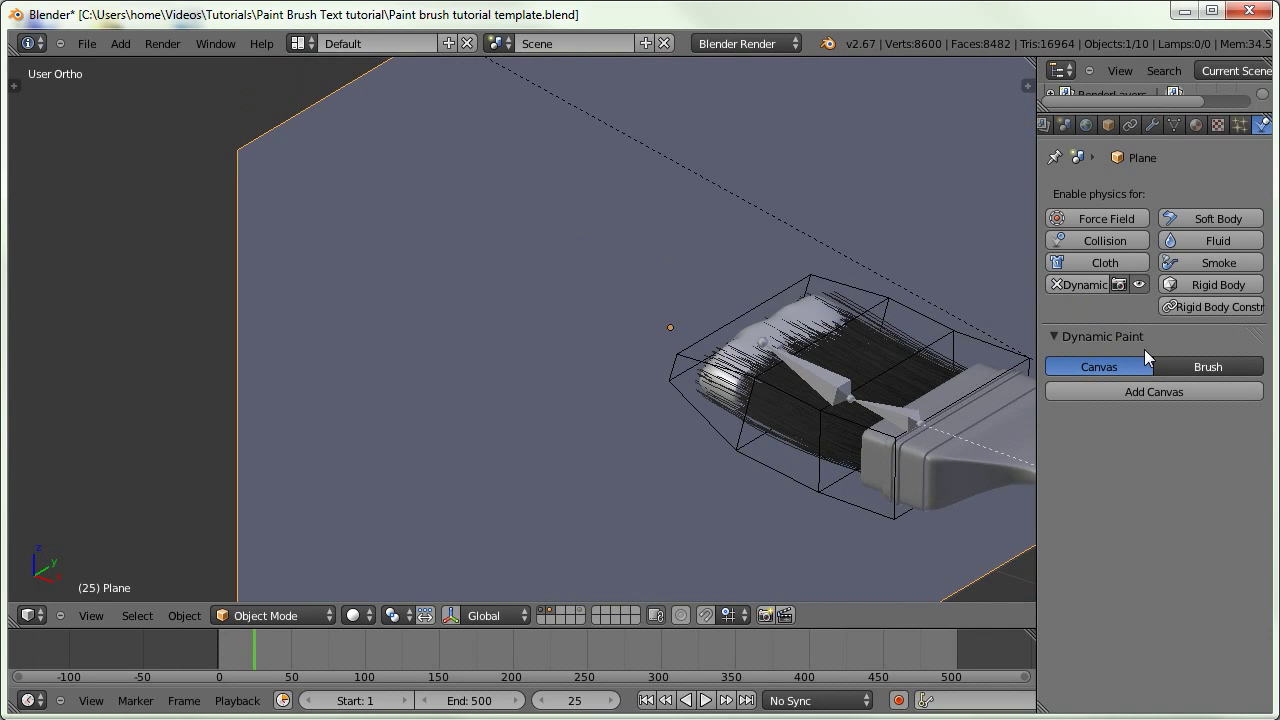
left_click(1090, 393)
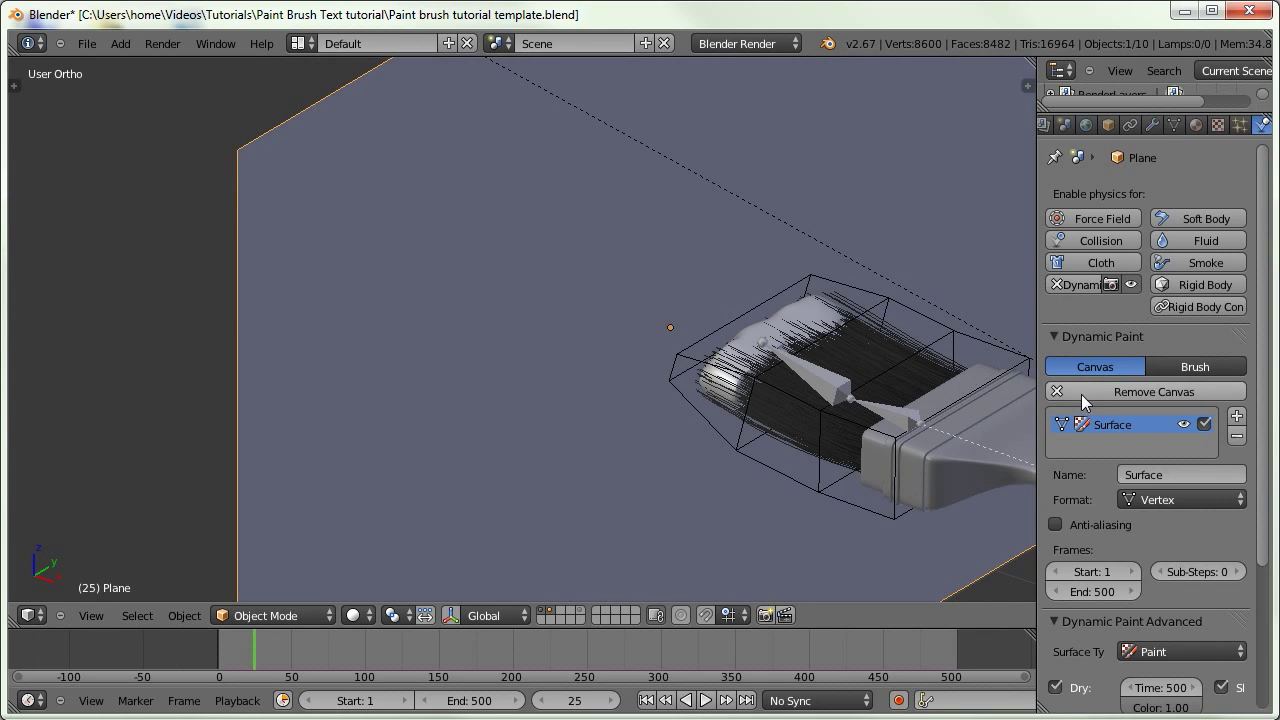
Set the format of the plane's canvas surface to Image Sequence
scroll(1100, 418, "down", 4)
left_click(1140, 330)
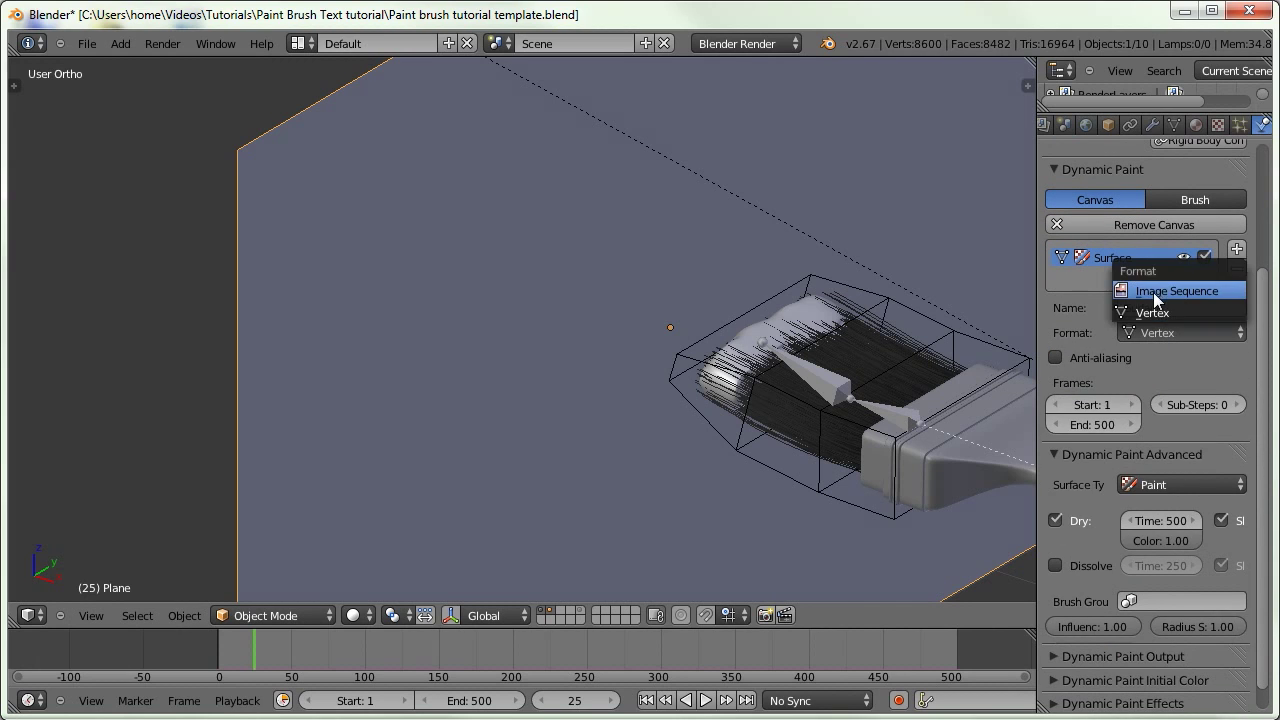
left_click(1160, 290)
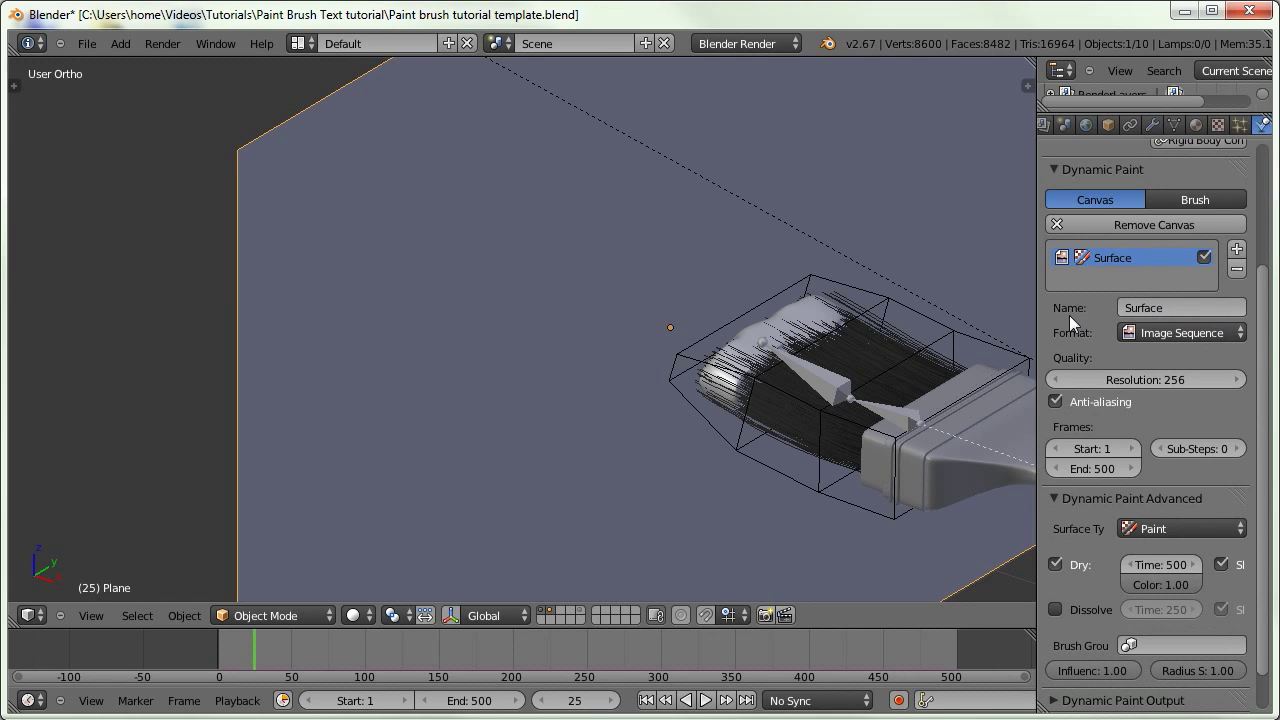
Scrub the animation to frame 330 in the front view to examine the brush's position relative to the canvas plane
mouse_move(630, 410)
middle_mouse_down()
mouse_move(679, 452)
mouse_move(582, 320)
mouse_move(470, 430)
middle_mouse_up()
mouse_move(258, 646)
left_mouse_down()
mouse_move(527, 632)
mouse_move(702, 651)
left_mouse_up()
key("KP_1")
key("Right")
key("Right")
key("Right")
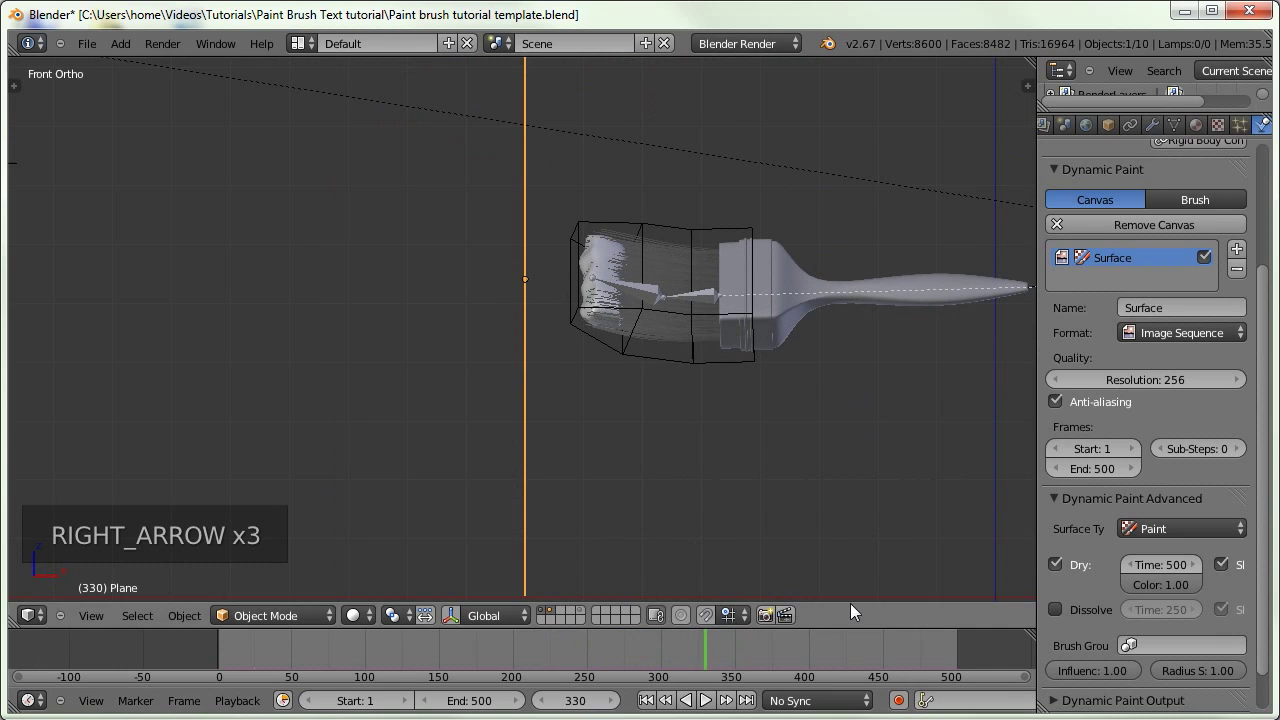
Set the canvas surface's end frame to 330 and its sub-steps to 10
left_click(1094, 468)
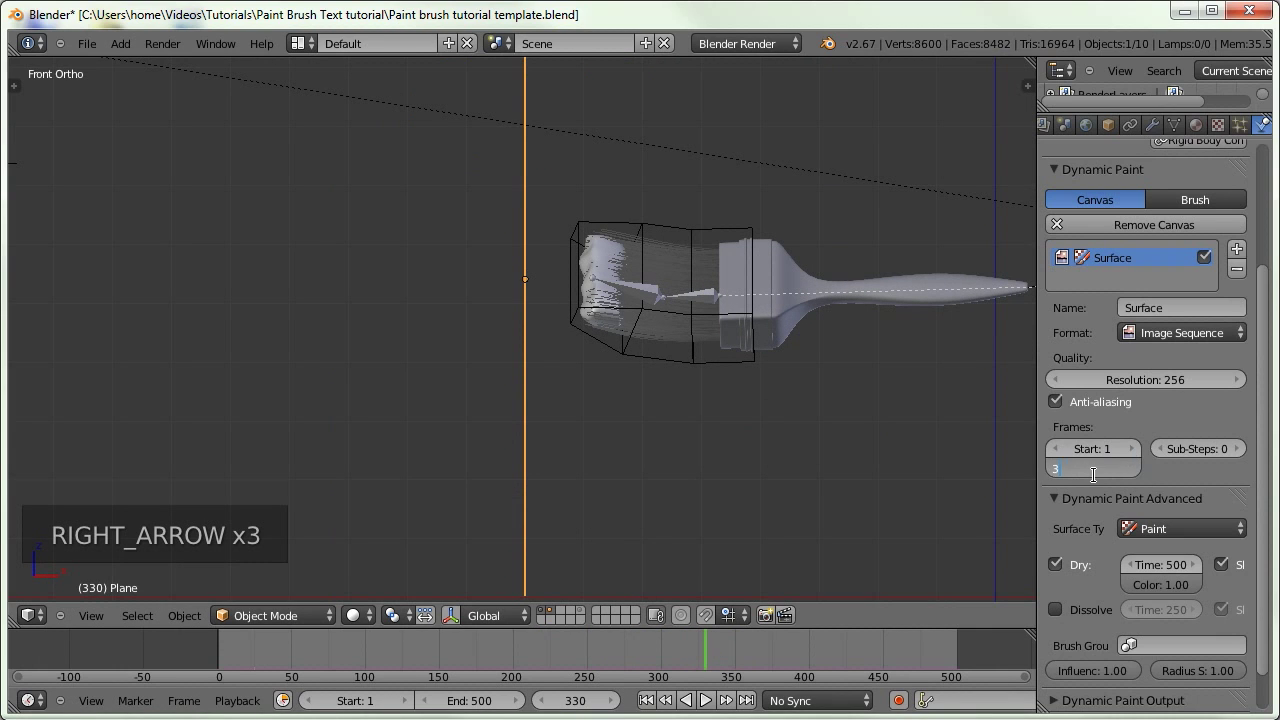
type("330")
key("Return")
left_click(1208, 450)
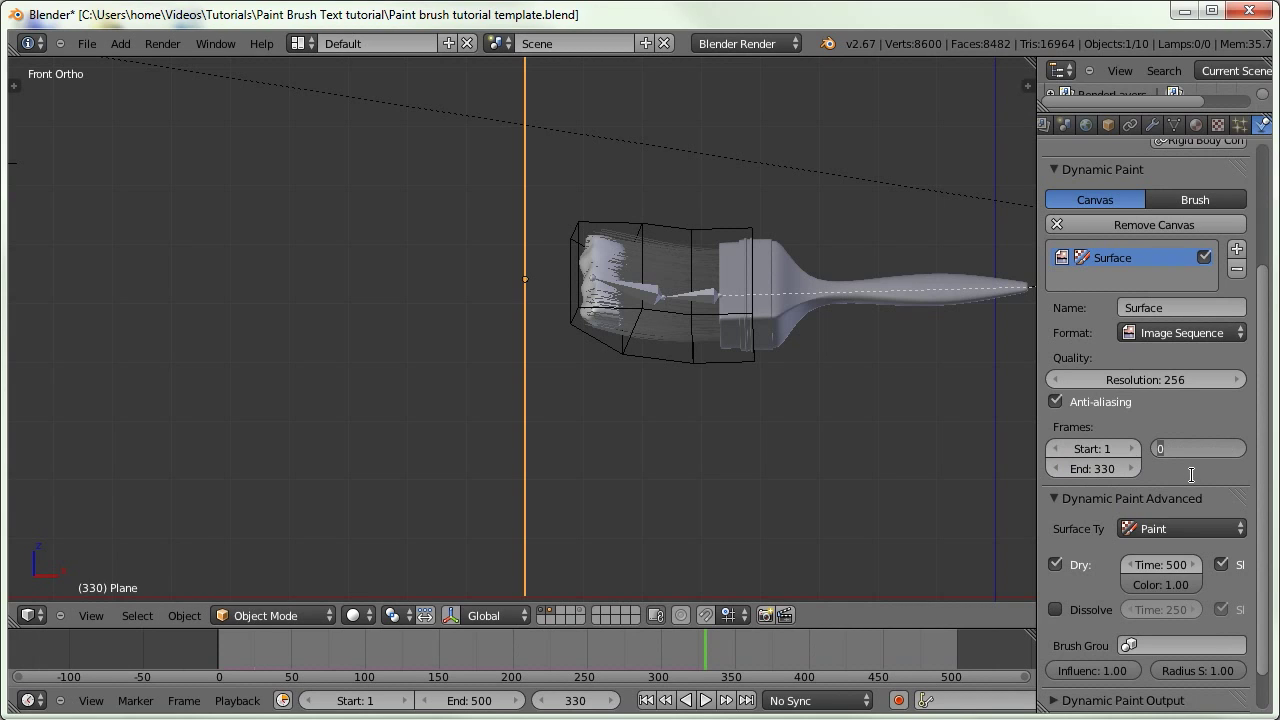
type("10")
key("Return")
Turn off Dry for the canvas surface and show the Dynamic Paint output settings
middle_click_drag(652, 236, 658, 245)
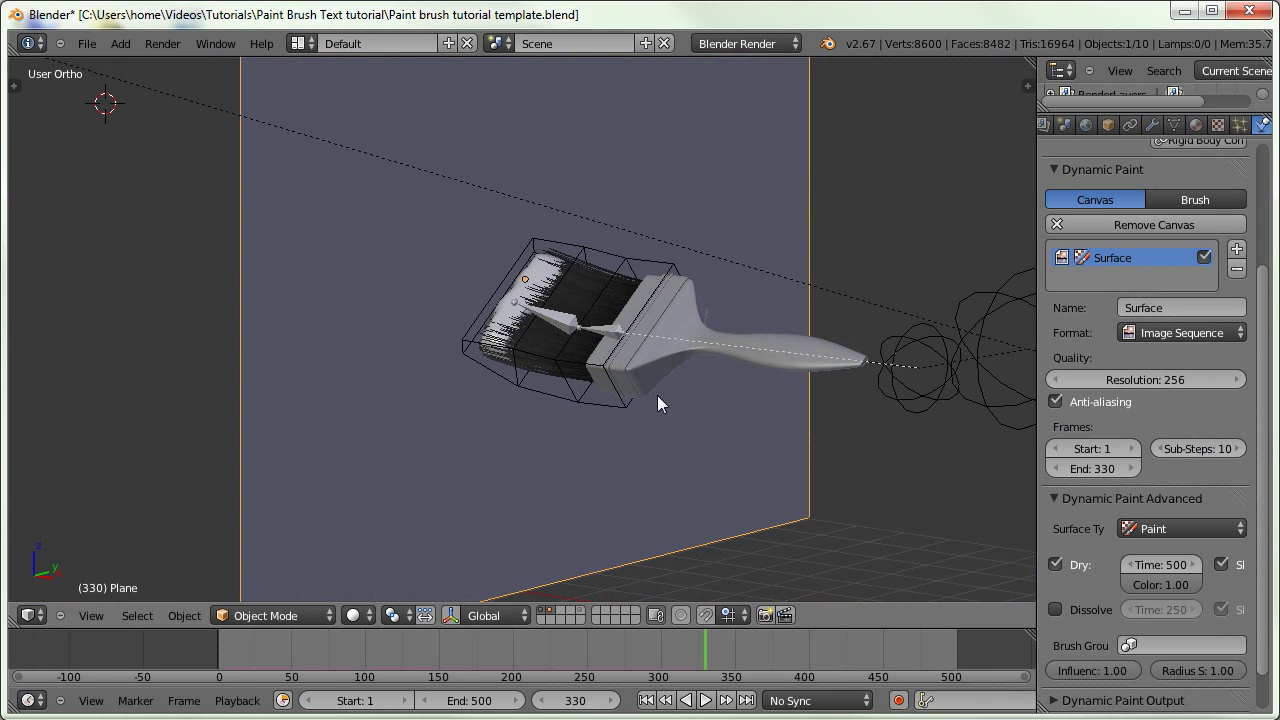
mouse_move(594, 319)
middle_mouse_down()
mouse_move(562, 283)
mouse_move(574, 323)
mouse_move(563, 351)
mouse_move(577, 309)
middle_mouse_up()
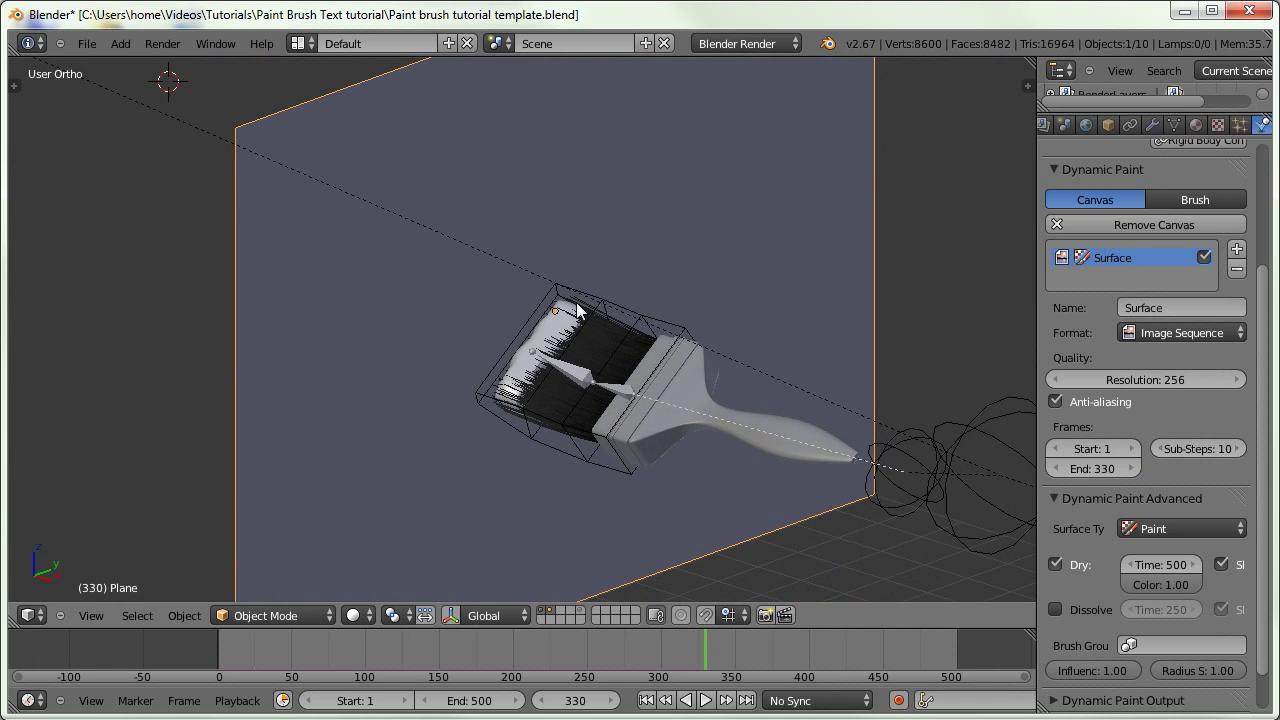
left_click(1055, 564)
left_click(1058, 501)
left_click(1055, 524)
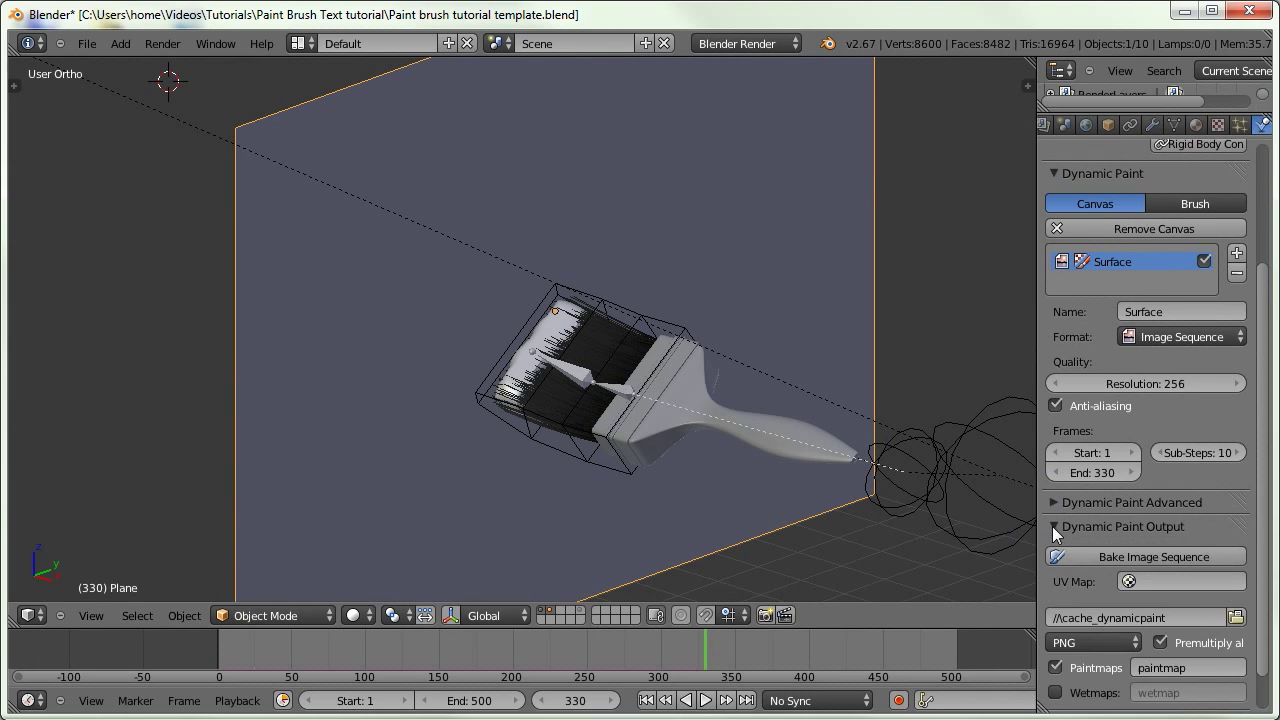
scroll(1094, 510, "down", 2)
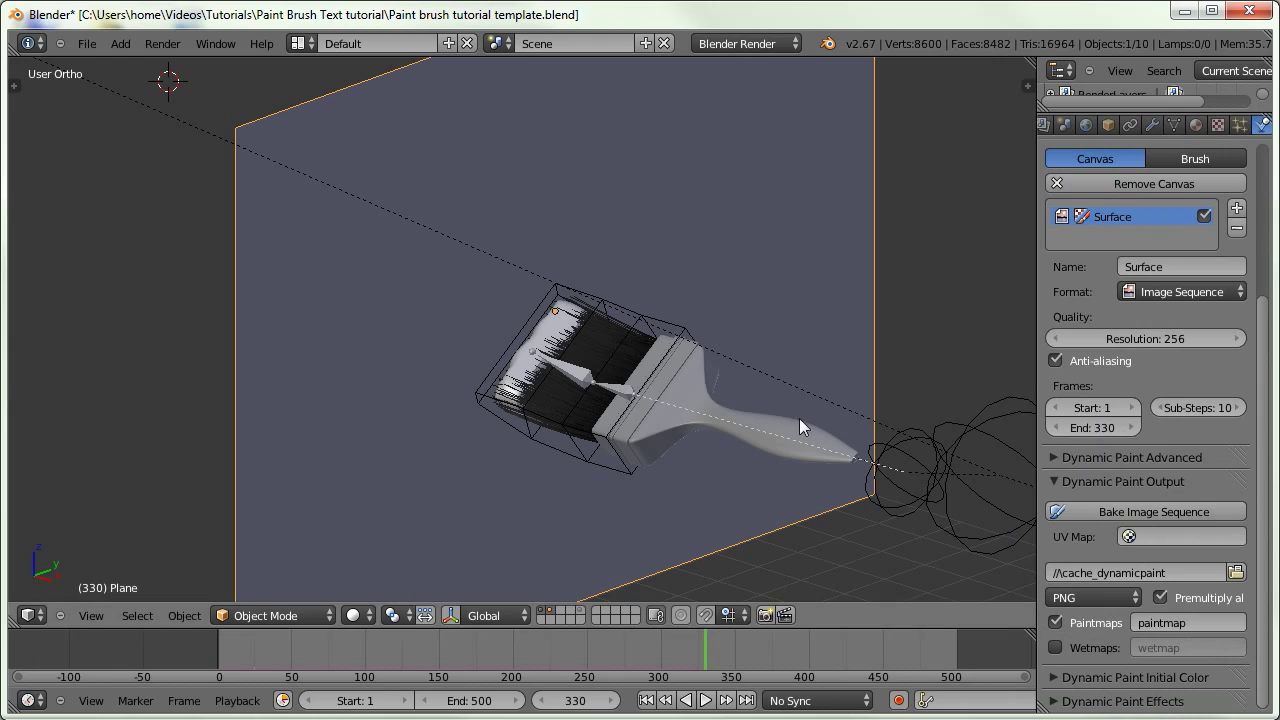
Unwrap the plane from the right view with Project from View (Bounds) and choose UVMap for the canvas output
key("Tab")
middle_click_drag(595, 325, 497, 308)
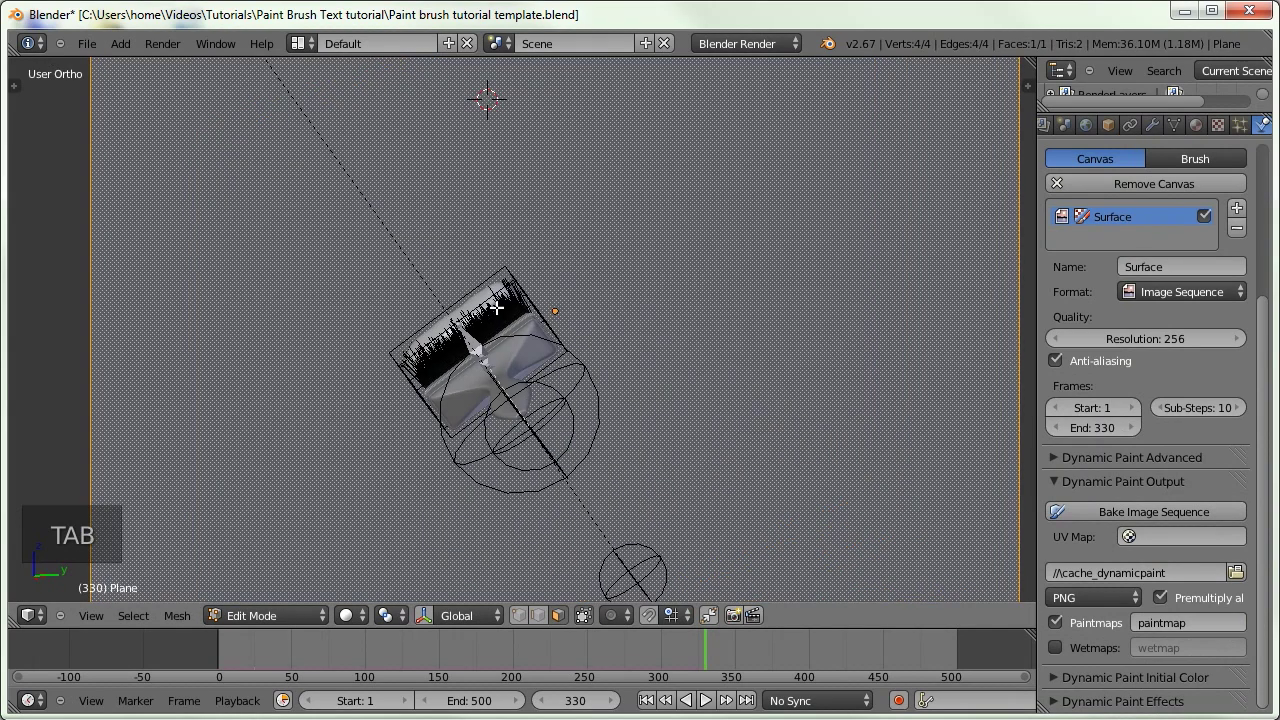
key("KP_3")
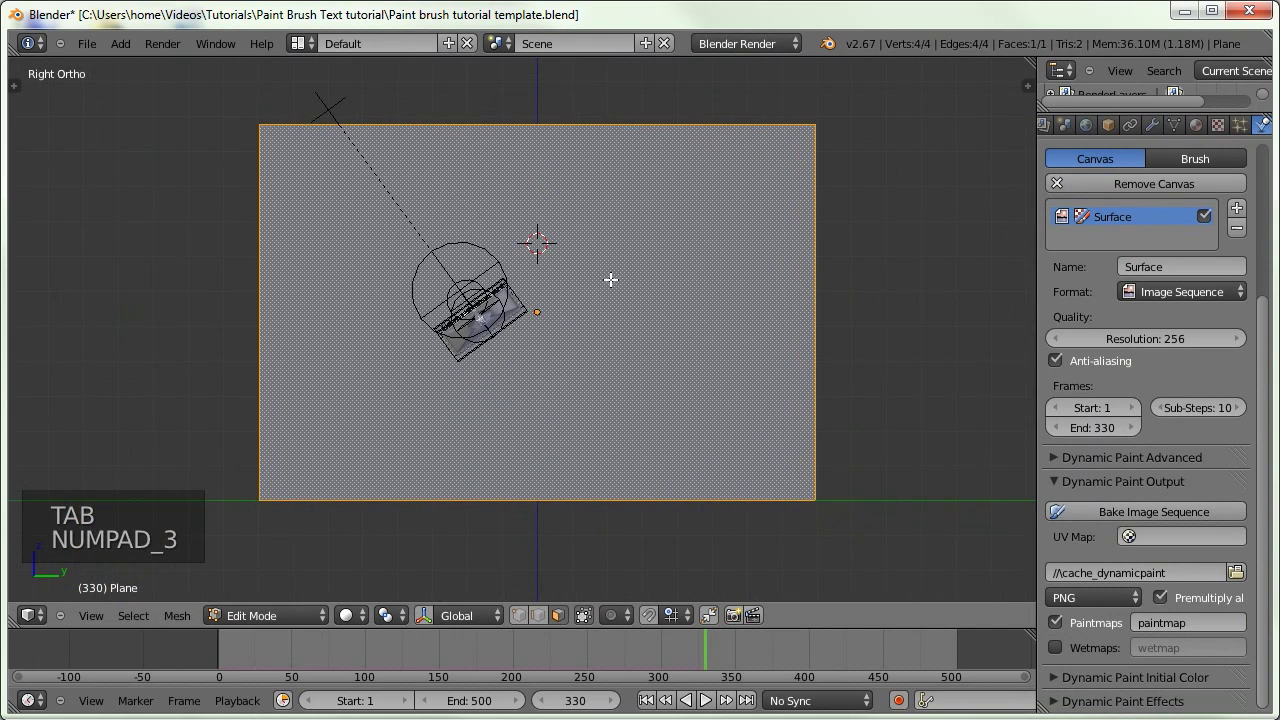
key("u")
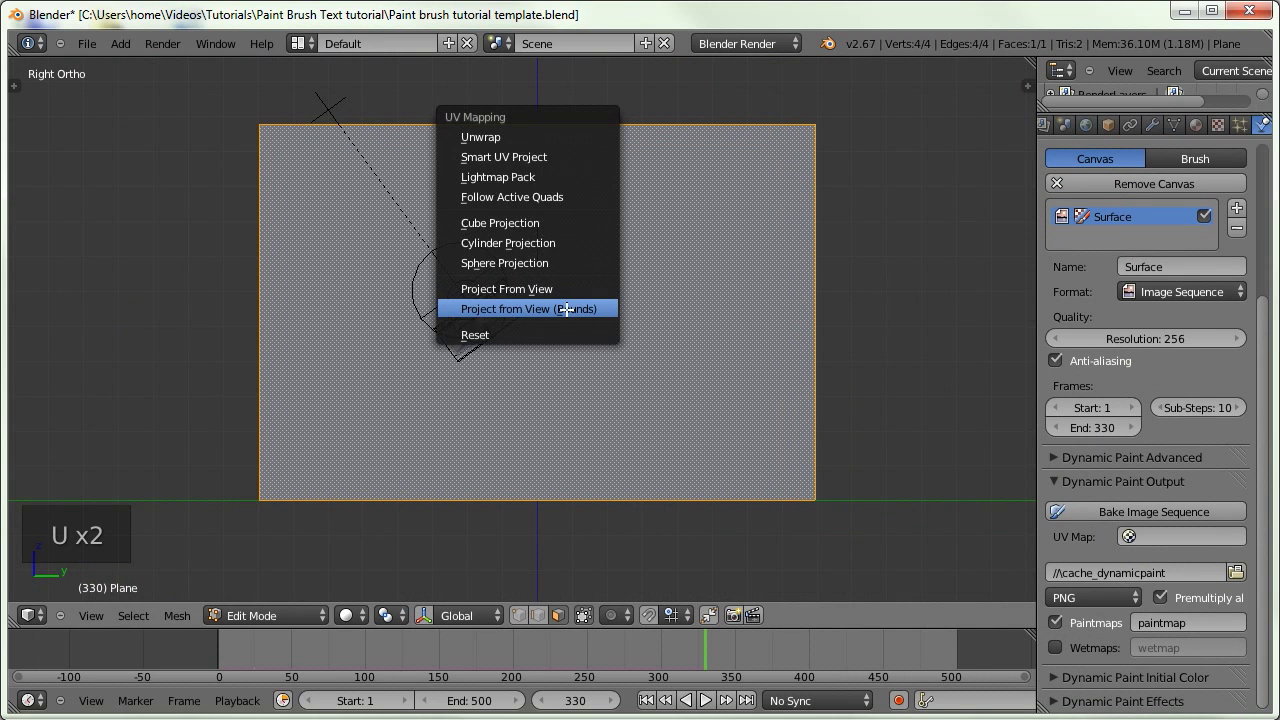
left_click(567, 309)
key("Tab")
middle_click_drag(559, 313, 718, 291)
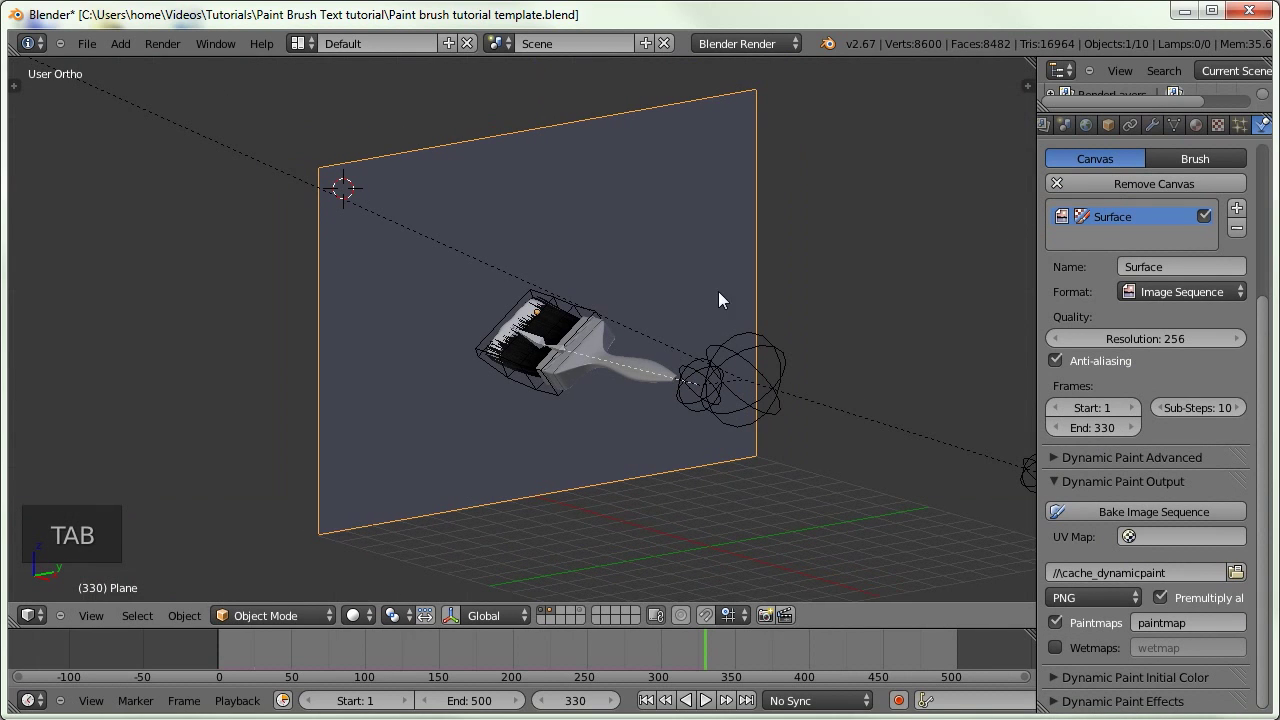
left_click(1178, 538)
left_click(1135, 332)
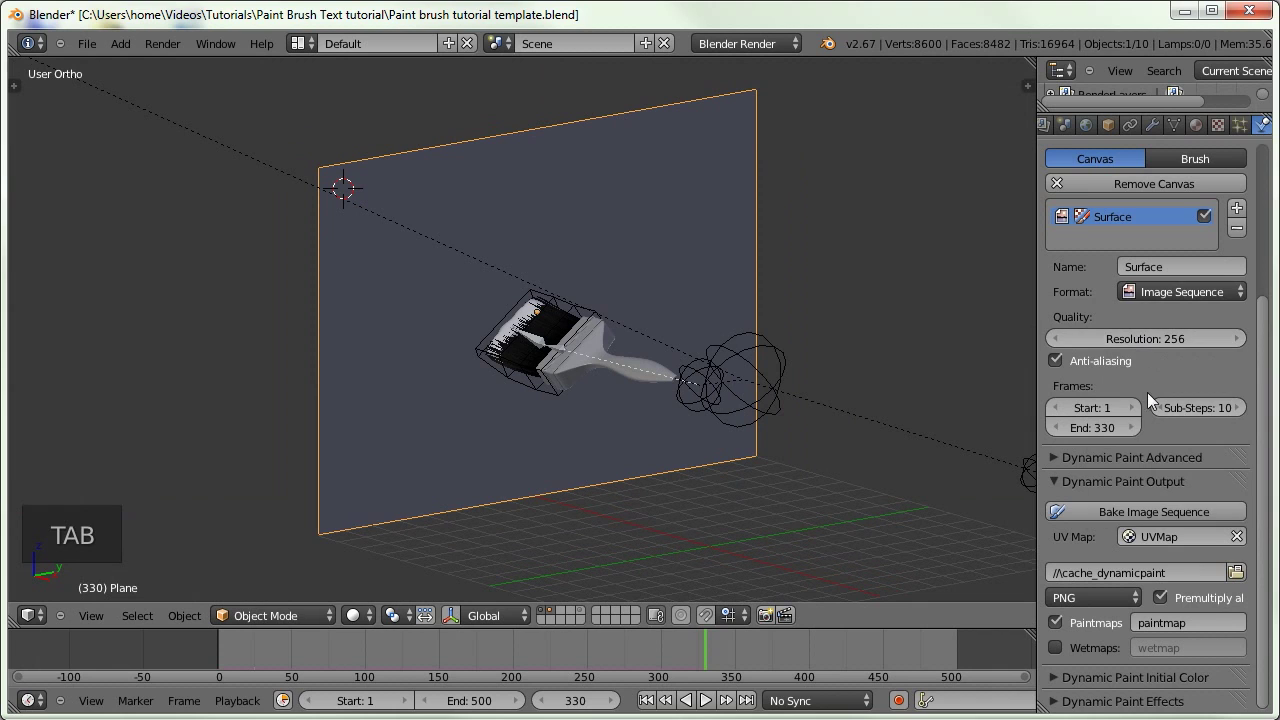
Create a "Dynamic Paint" folder inside the Paint Brush Text tutorial folder and set it as the canvas output path
left_click(1236, 572)
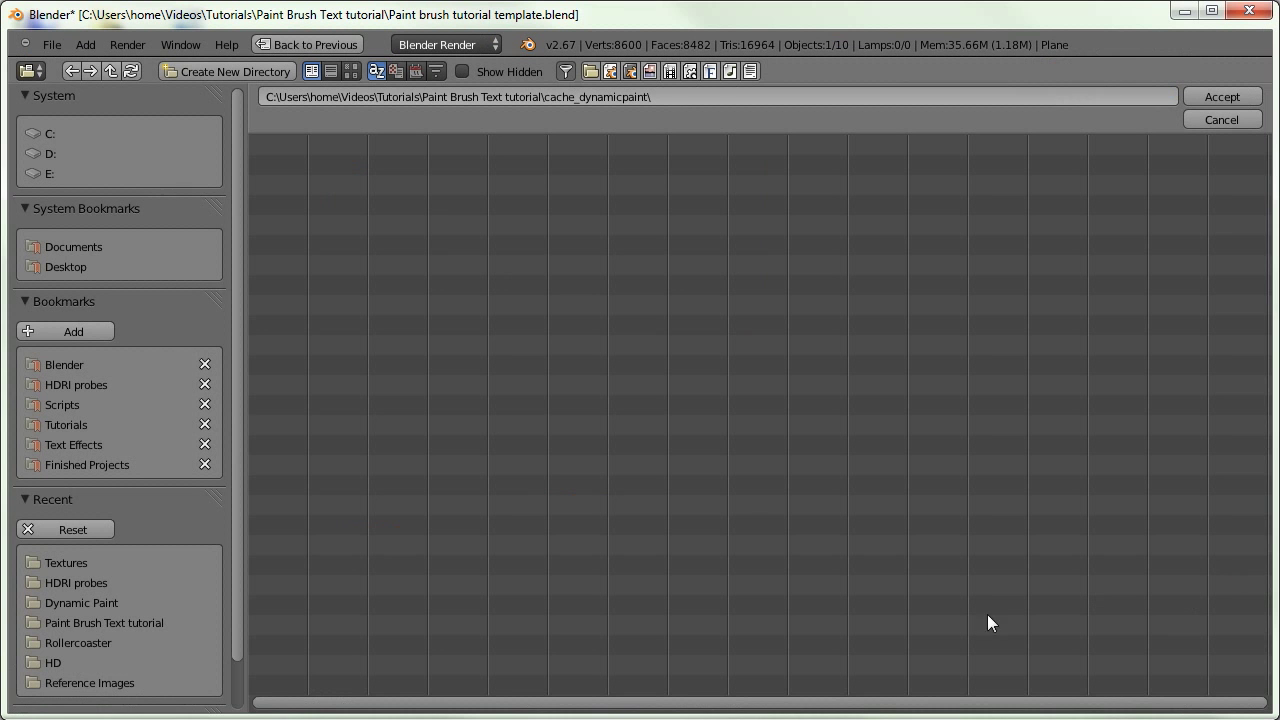
left_click(112, 71)
left_click(185, 71)
left_click(150, 78)
type("Dynamic Paint")
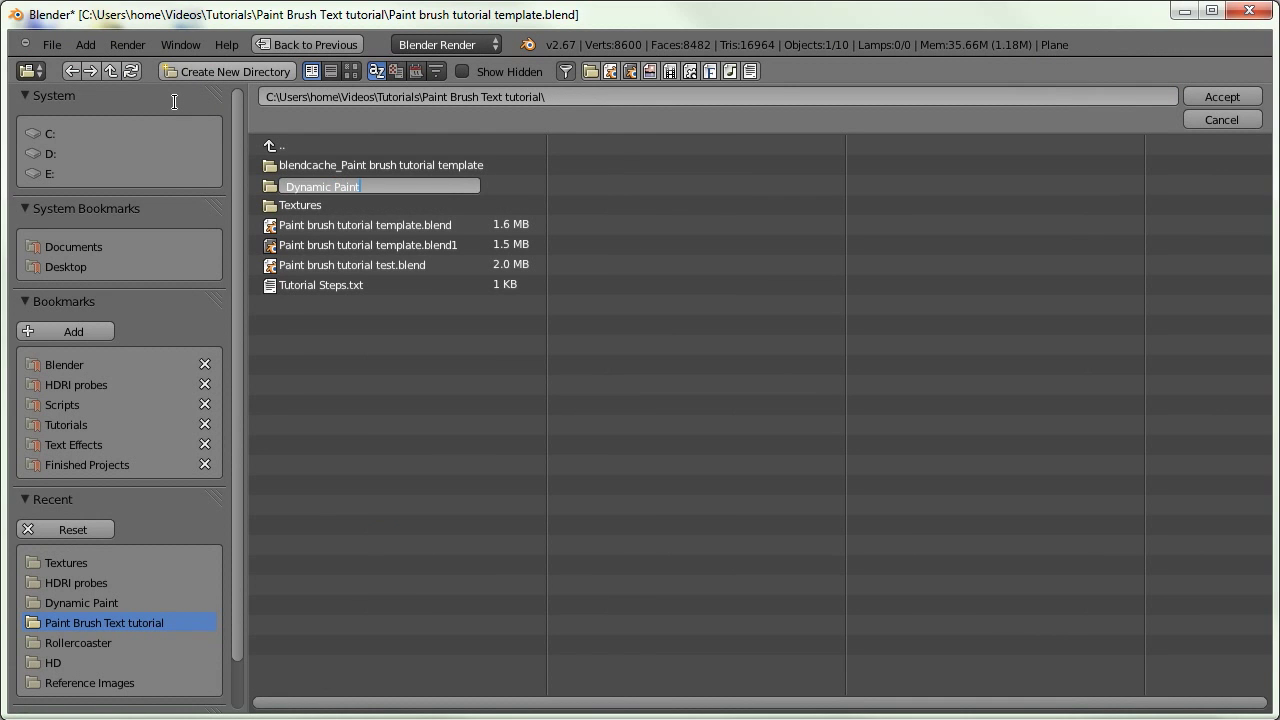
key("Return")
left_click(340, 184)
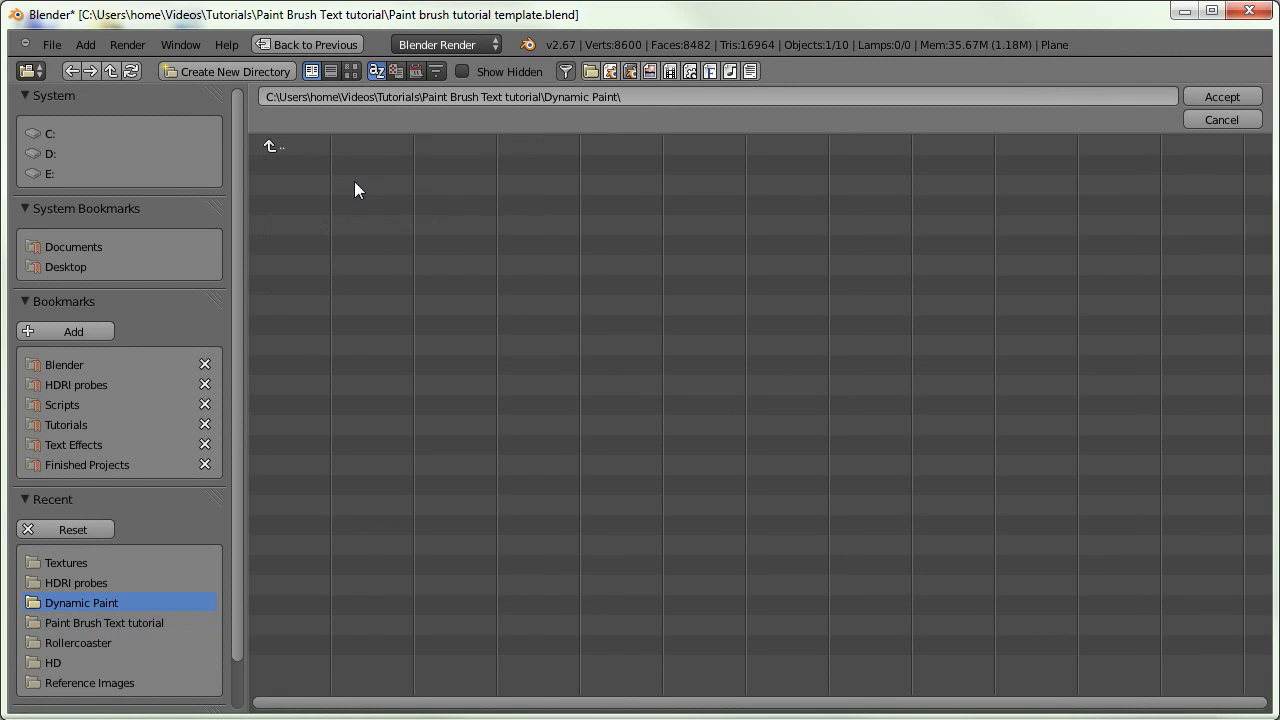
left_click(1217, 97)
Name the canvas output's paintmap files "paint ###.png"
scroll(1112, 490, "down", 2)
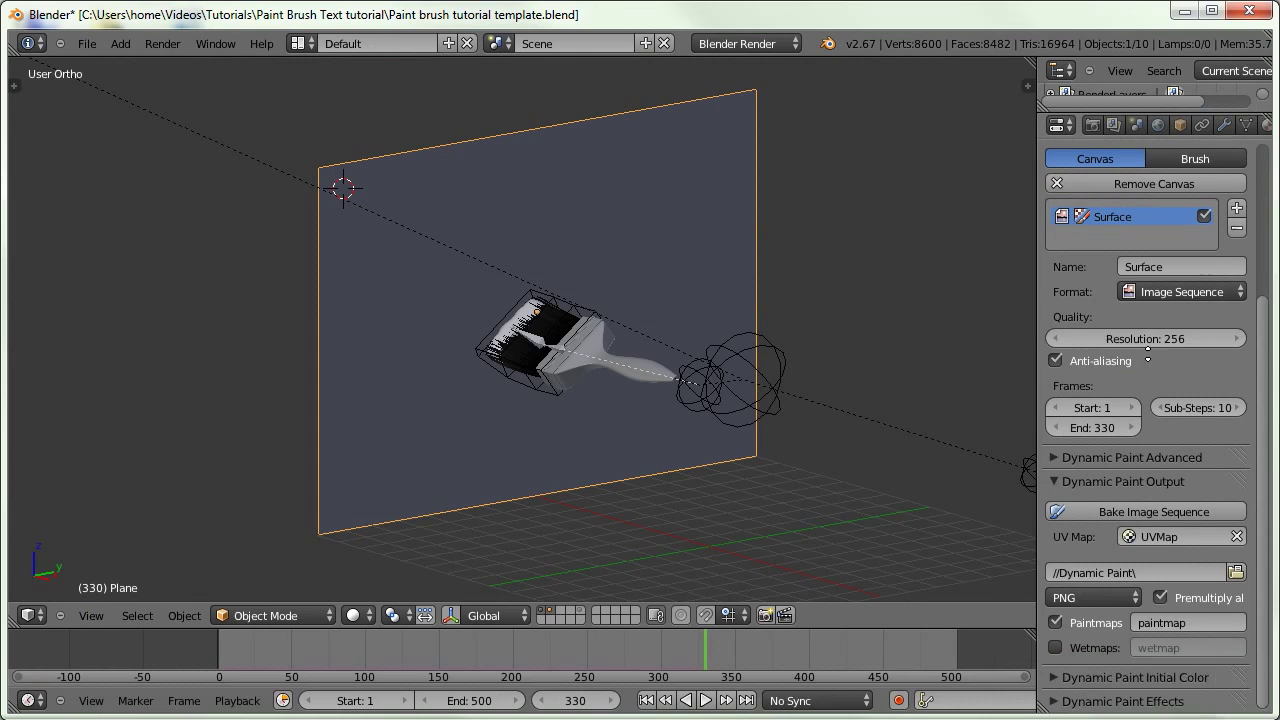
left_click(1156, 618)
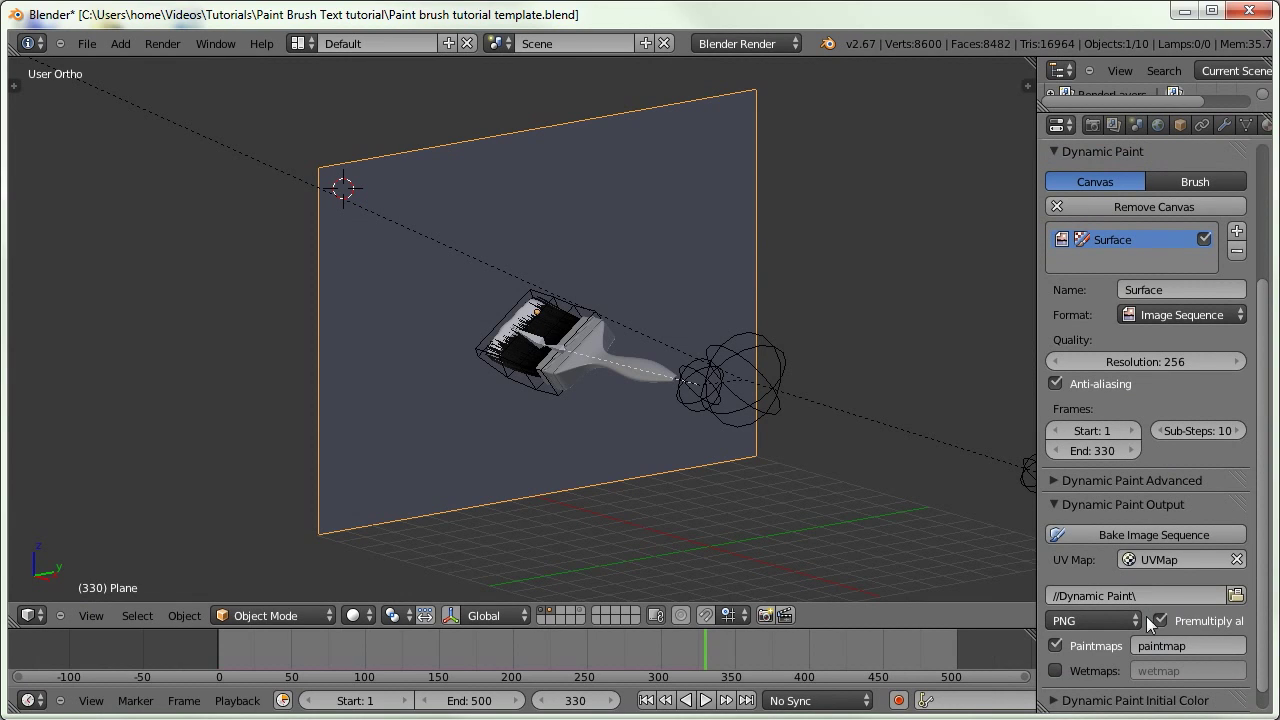
left_click(1200, 646)
key("BackSpace")
key("BackSpace")
key("BackSpace")
key("BackSpace")
key("BackSpace")
key("BackSpace")
key("BackSpace")
type("paint ###.png")
key("Return")
Select the bristle-tip mesh and turn off viewport display of the modifiers above its Dynamic Paint modifier
scroll(1207, 611, "down", 1)
mouse_move(640, 400)
middle_mouse_down()
mouse_move(522, 349)
mouse_move(532, 375)
middle_mouse_up()
right_click(556, 322)
scroll(557, 327, "up", 5)
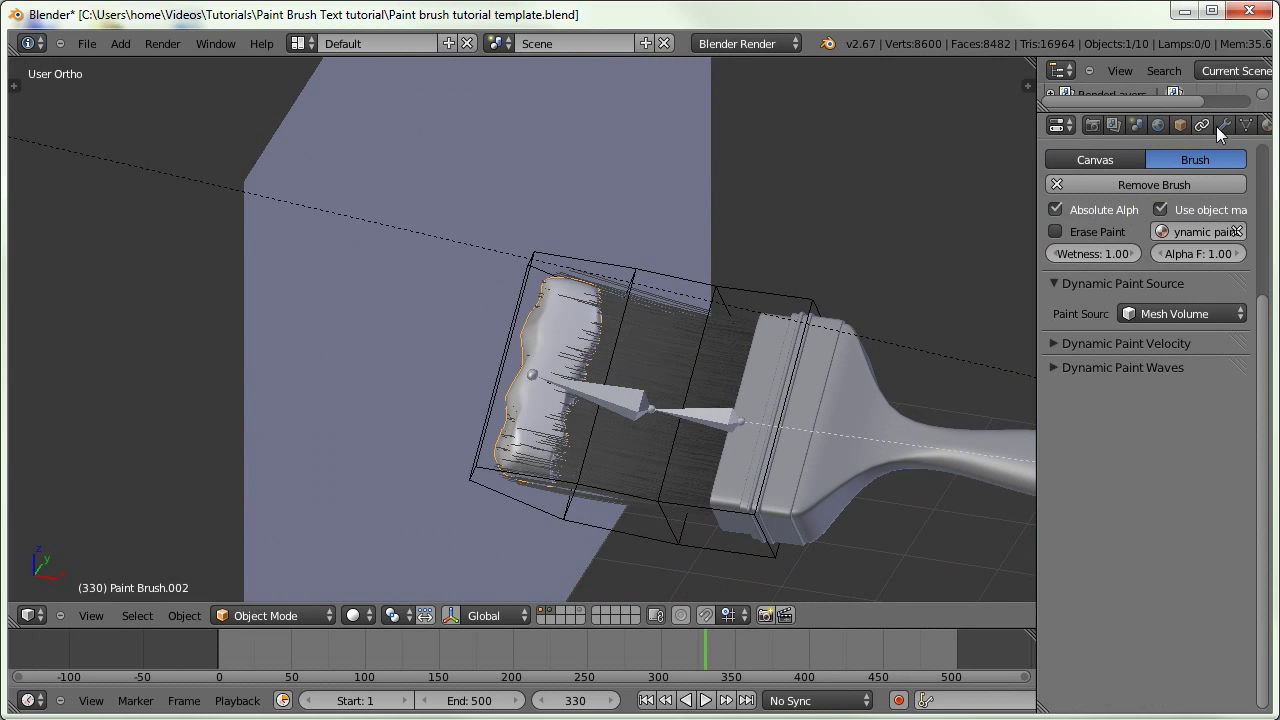
left_click(1224, 125)
left_click(1055, 302)
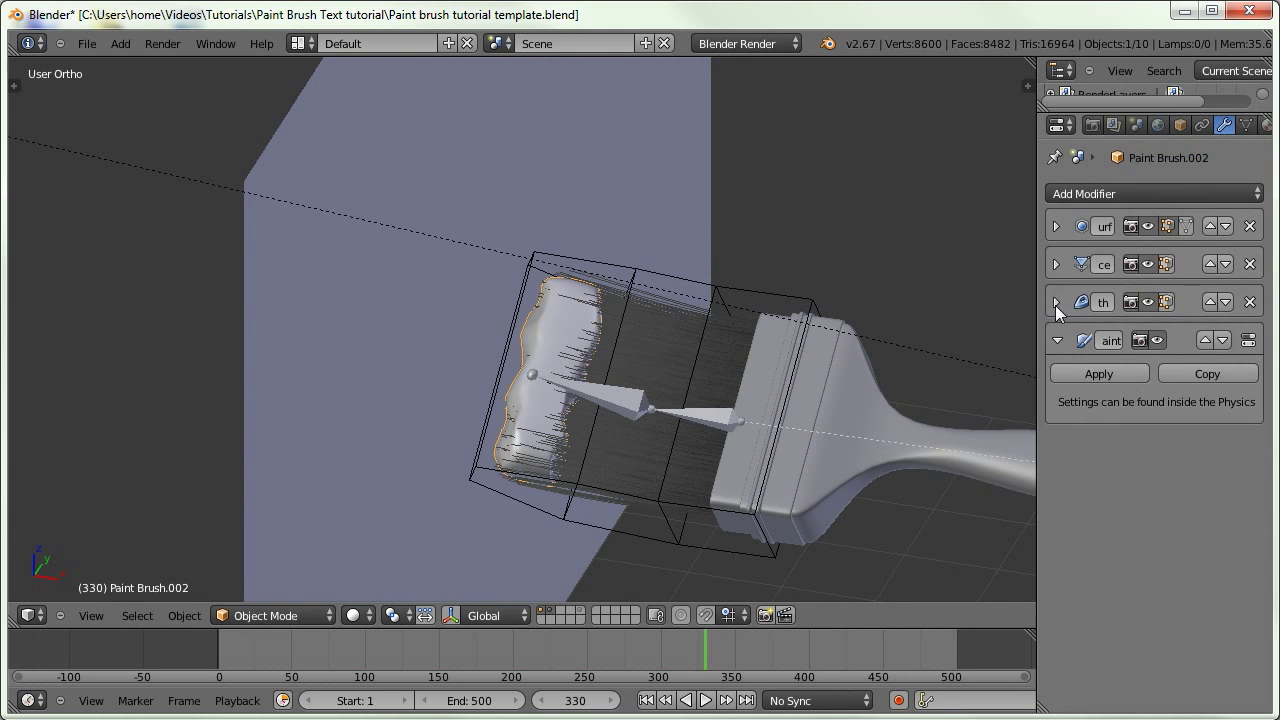
left_click(1148, 225)
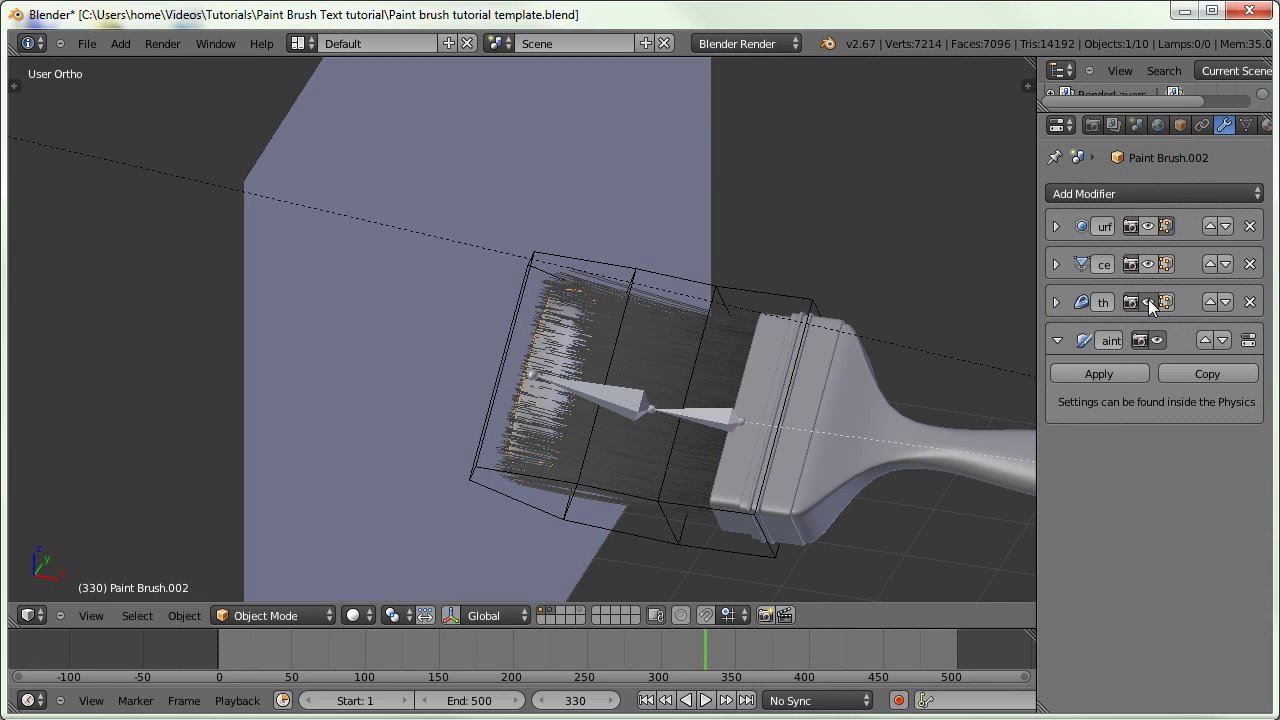
mouse_move(736, 330)
middle_mouse_down()
mouse_move(770, 274)
mouse_move(688, 335)
middle_mouse_up()
key("n")
key("n")
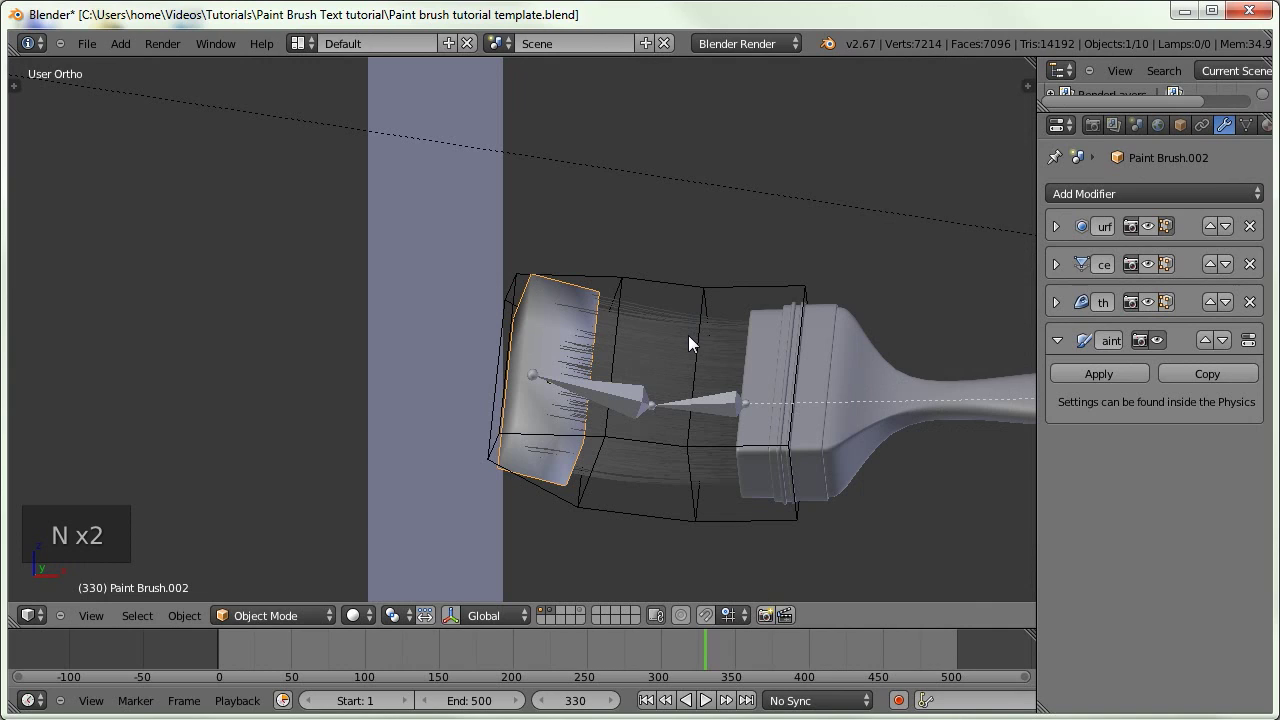
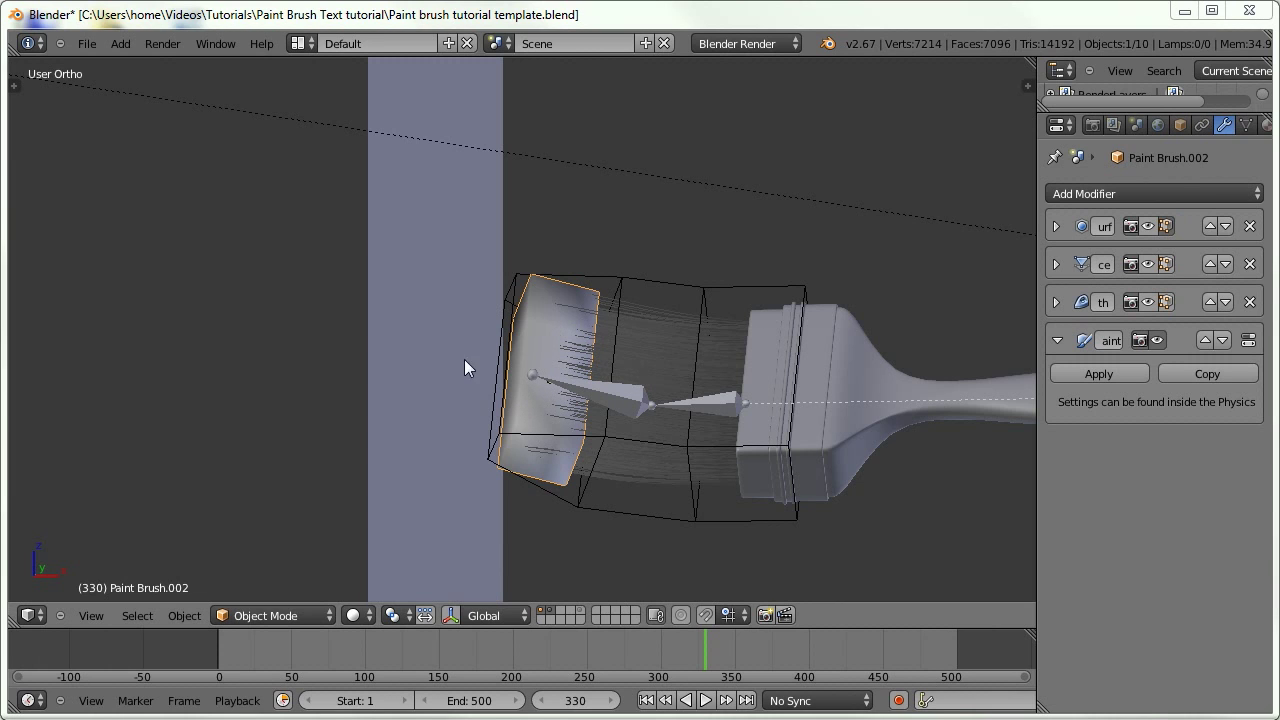
Duplicate the bristle-tip mesh in place and move the copy to layer 10
middle_click_drag(247, 284, 582, 355)
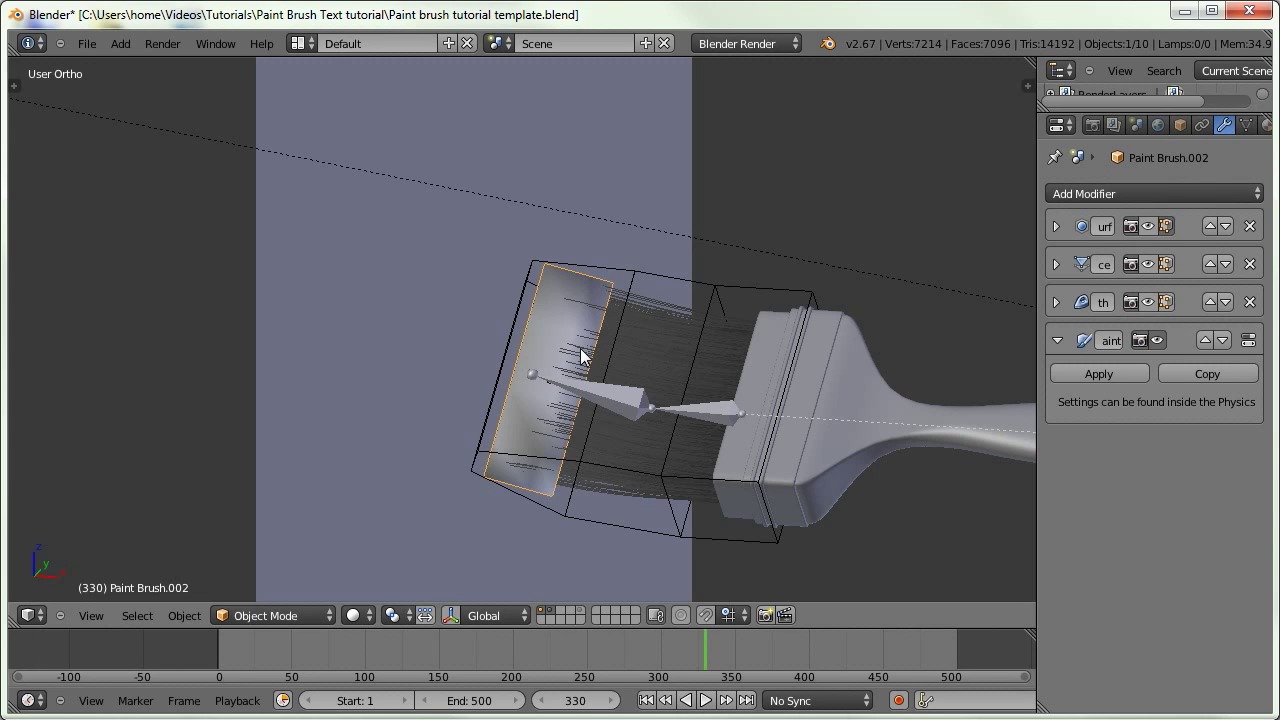
key("shift+d")
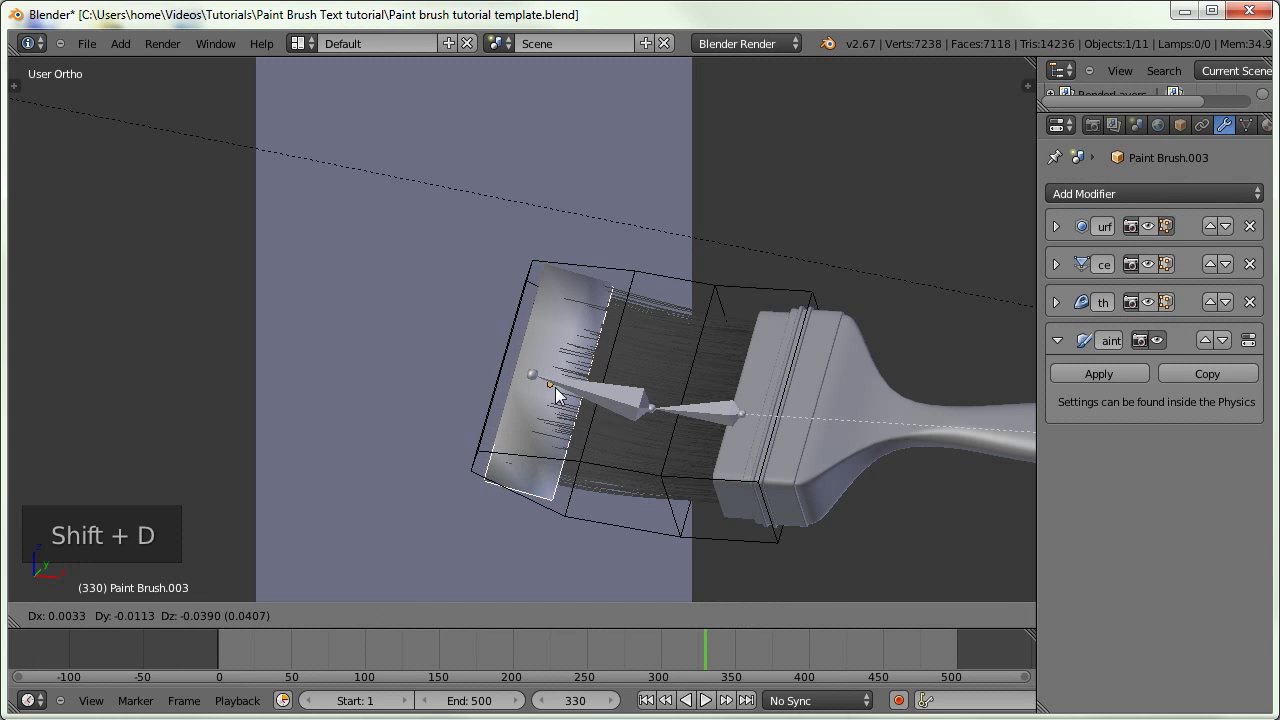
right_click(552, 385)
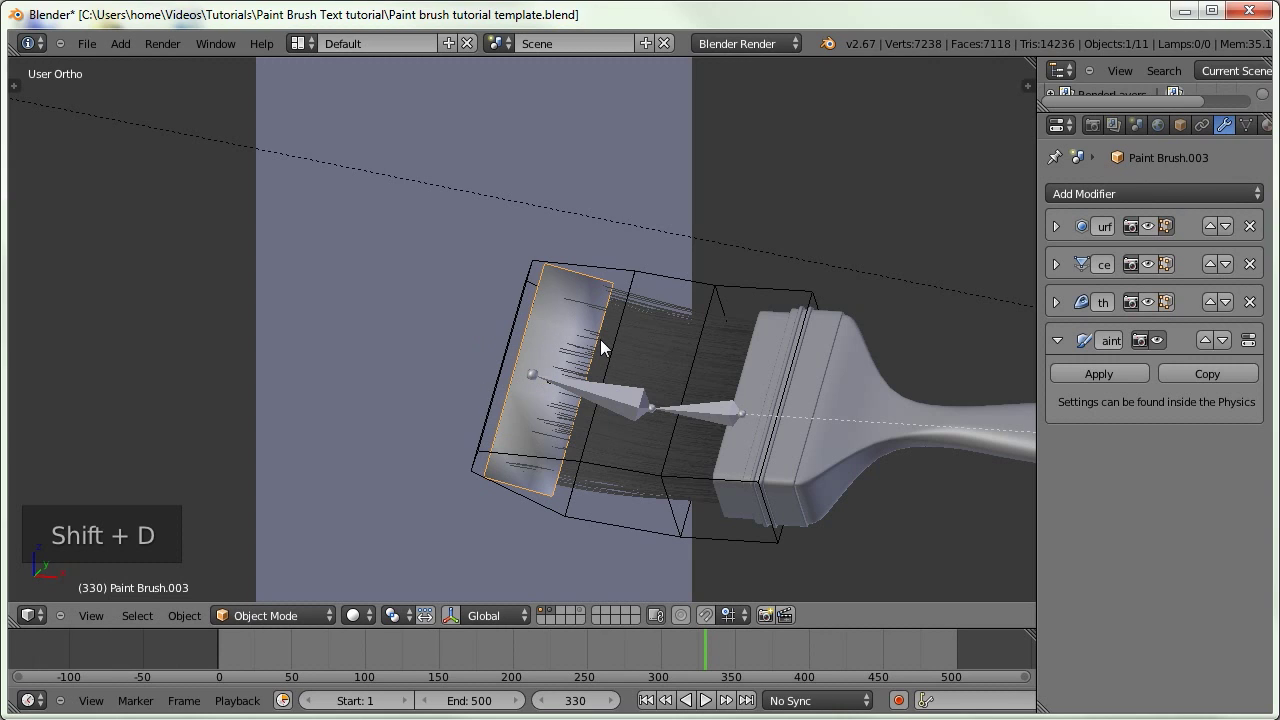
key("m")
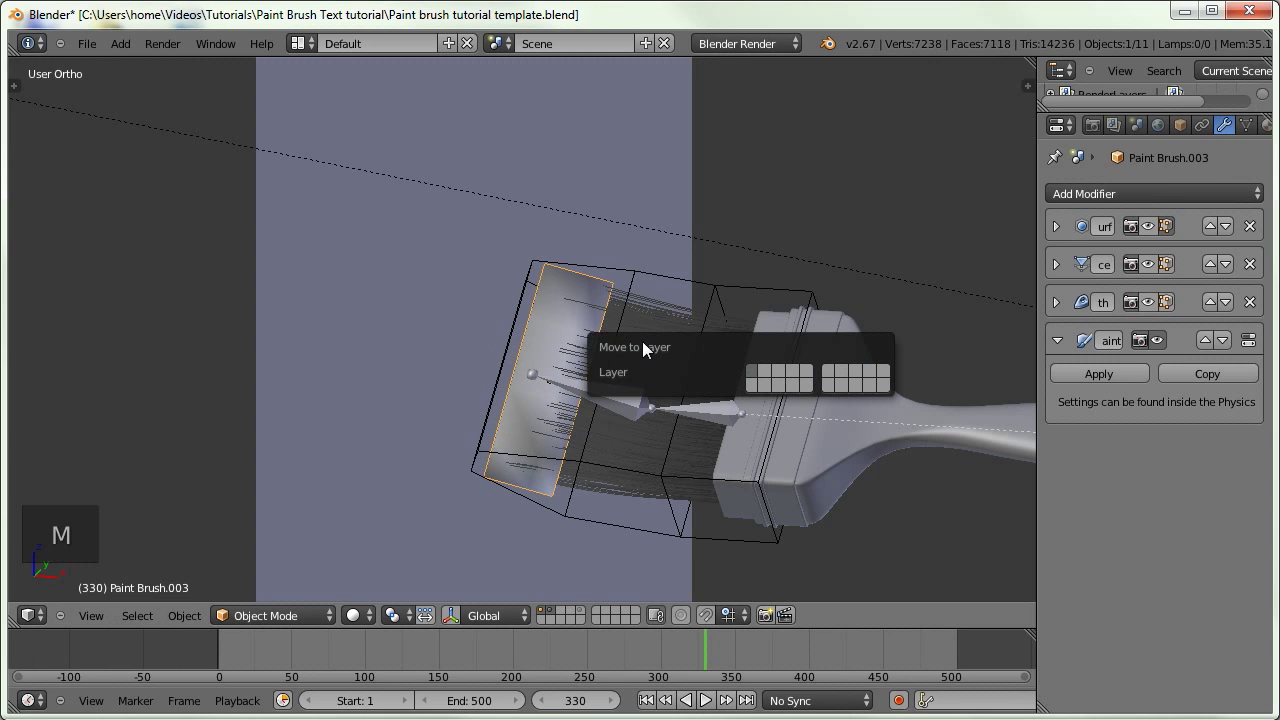
key("0")
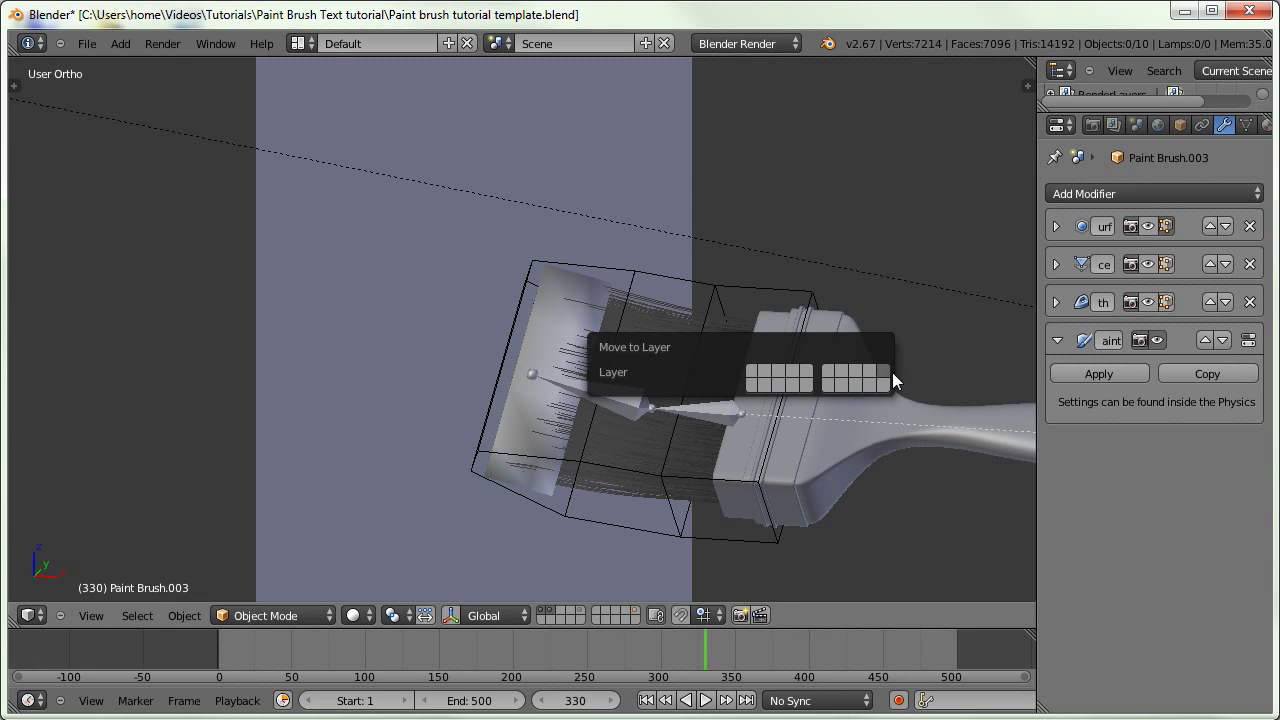
Bake the original bristle-tip mesh's object action from frame 1 to 330 with Clear Constraints and Clear Parents enabled
right_click(542, 321)
mouse_move(613, 306)
middle_mouse_down()
mouse_move(666, 320)
mouse_move(616, 367)
middle_mouse_up()
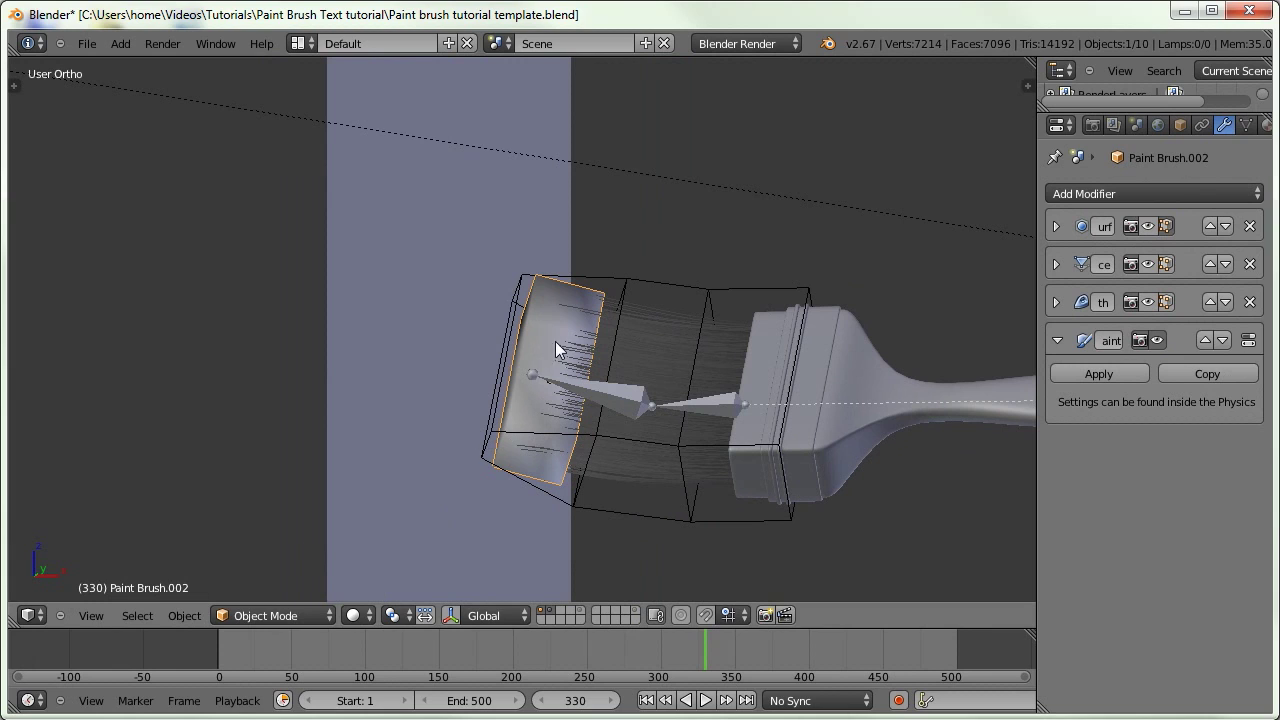
left_click(188, 614)
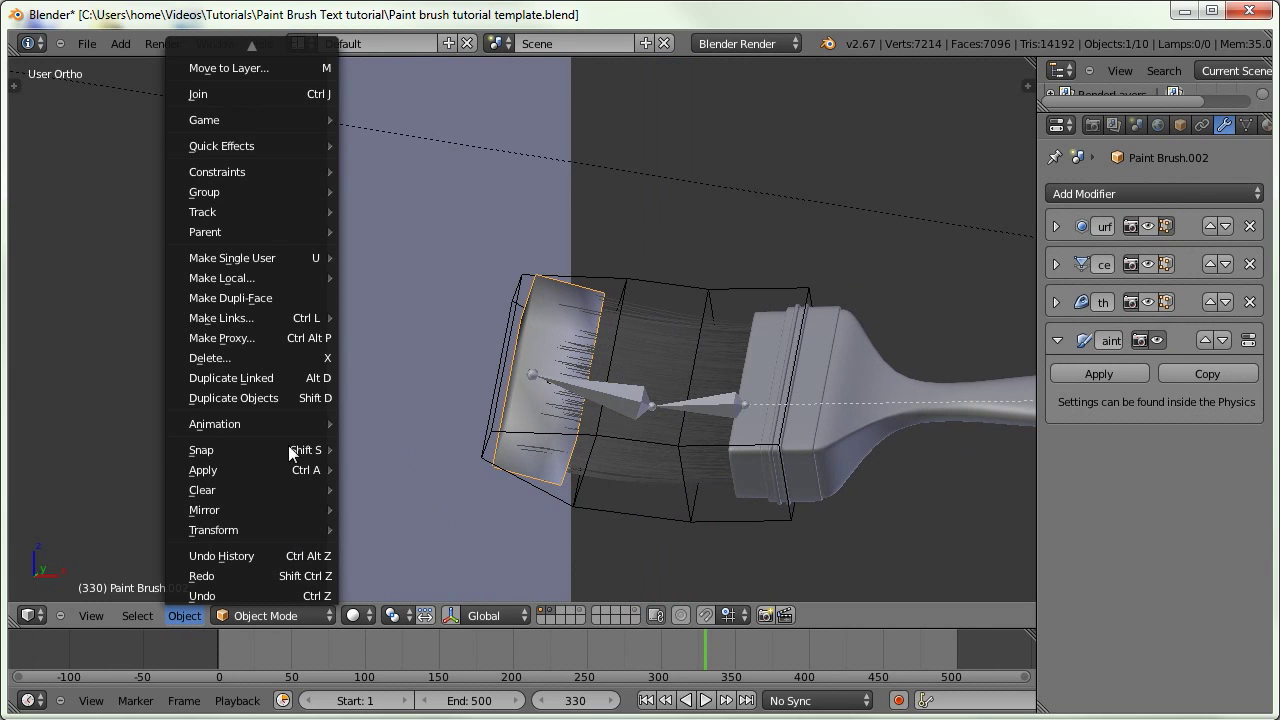
mouse_move(258, 423)
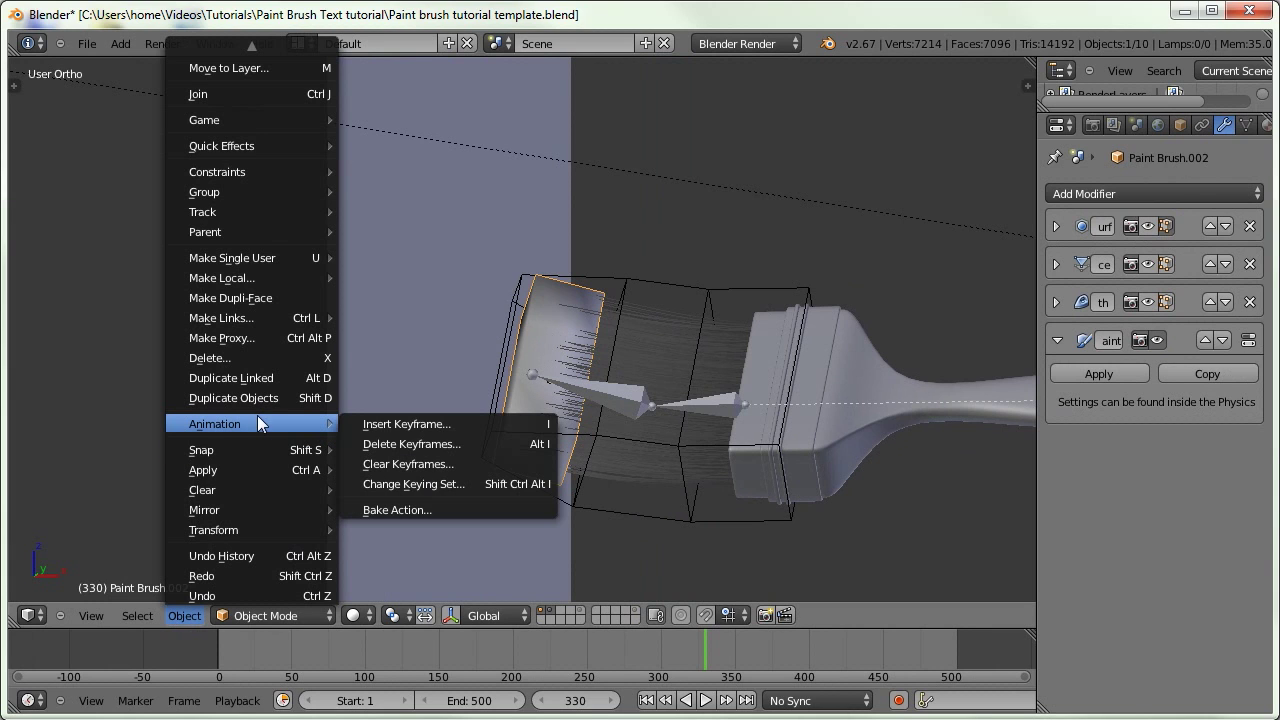
left_click(410, 507)
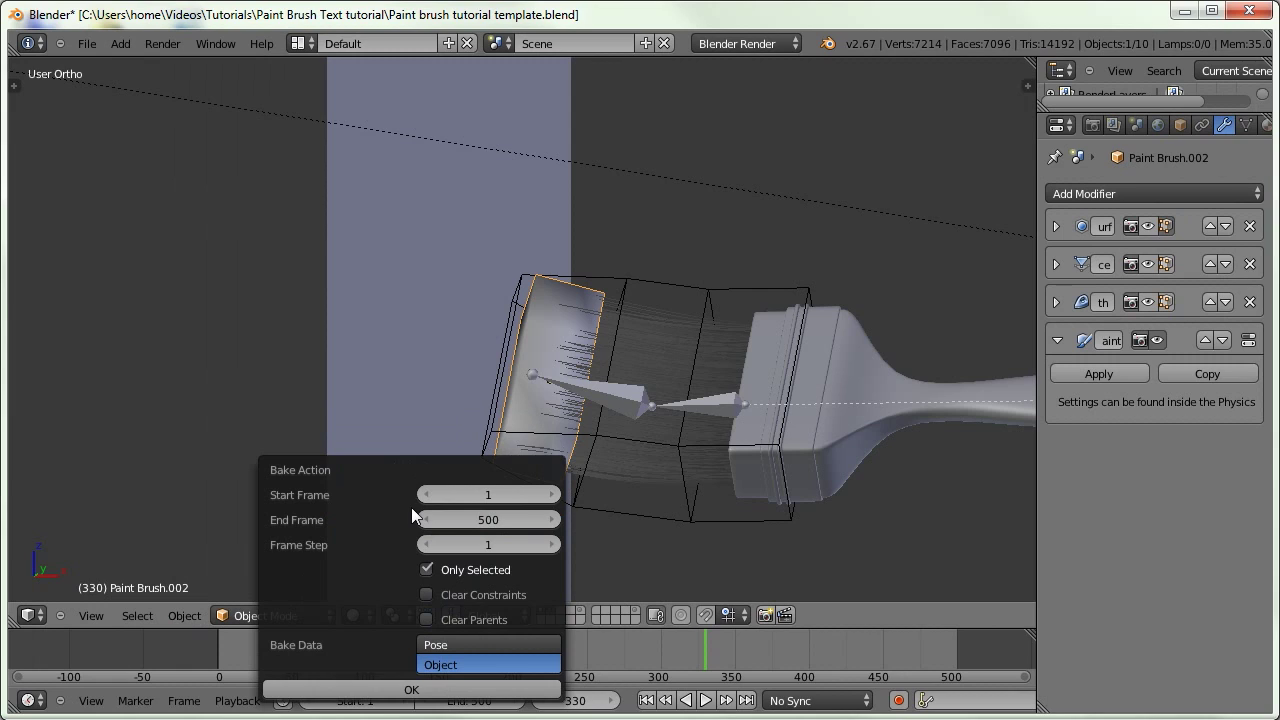
left_click(495, 518)
type("330")
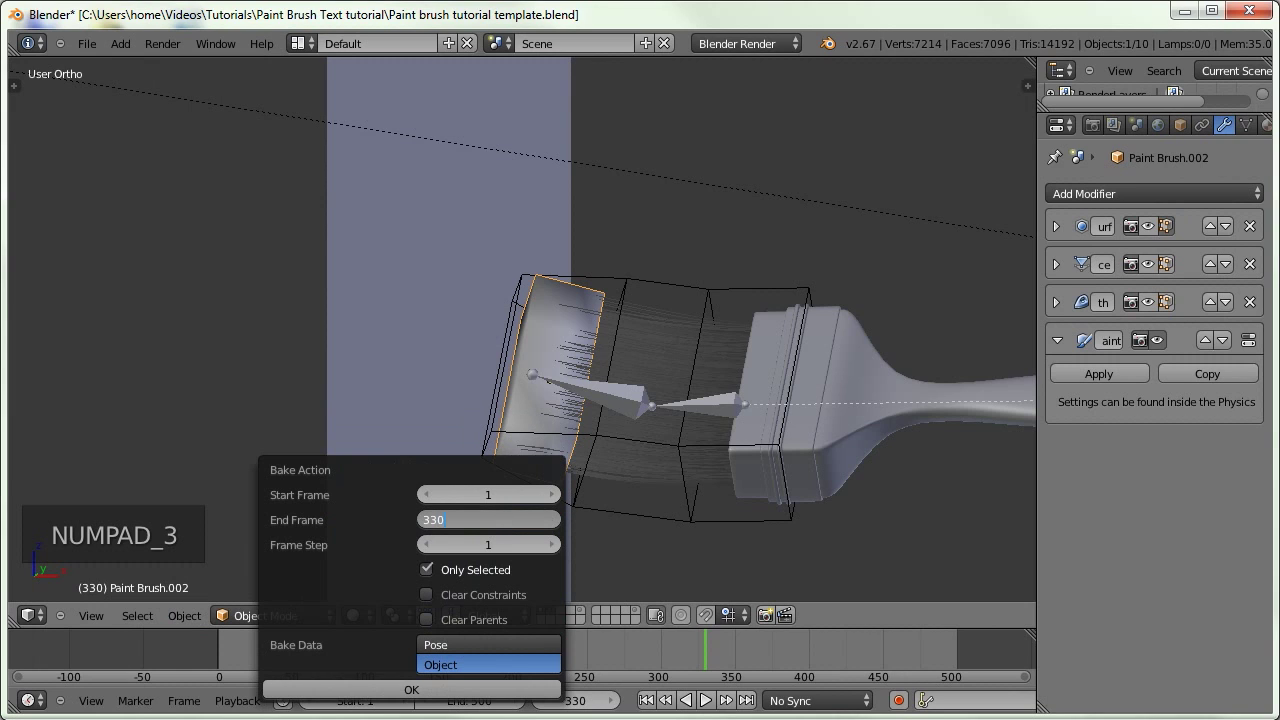
key("Return")
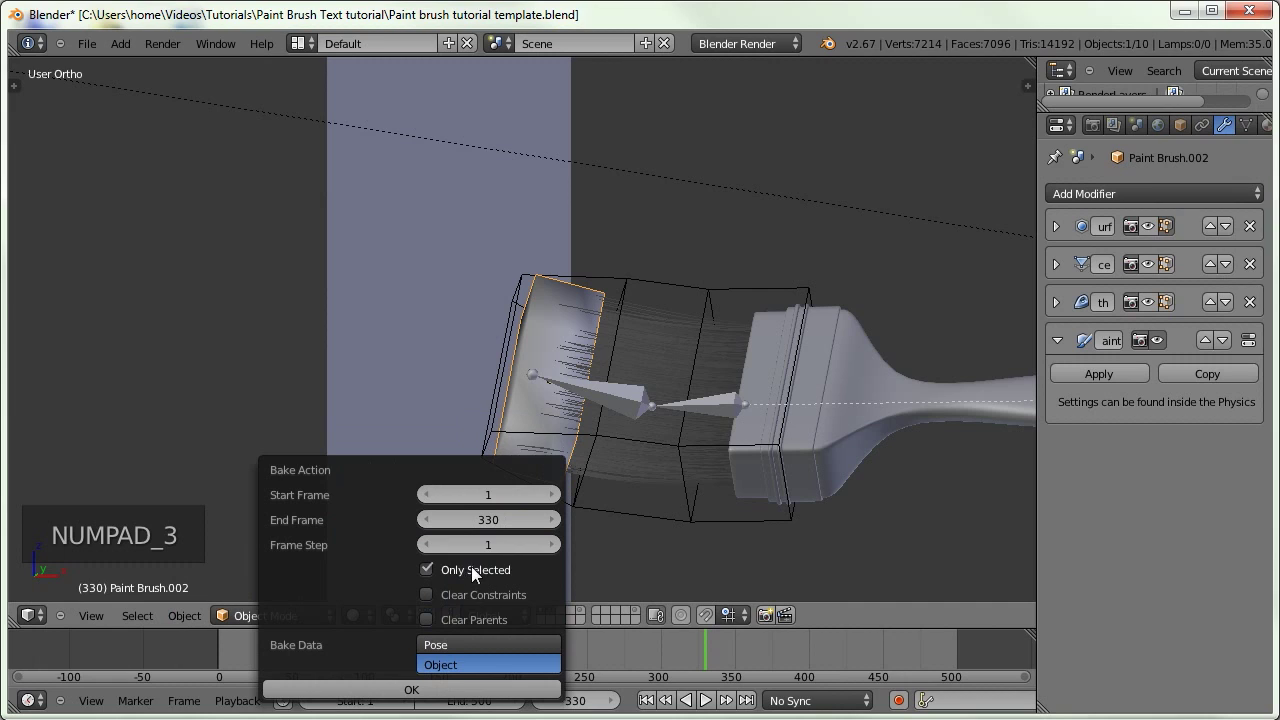
left_click(454, 591)
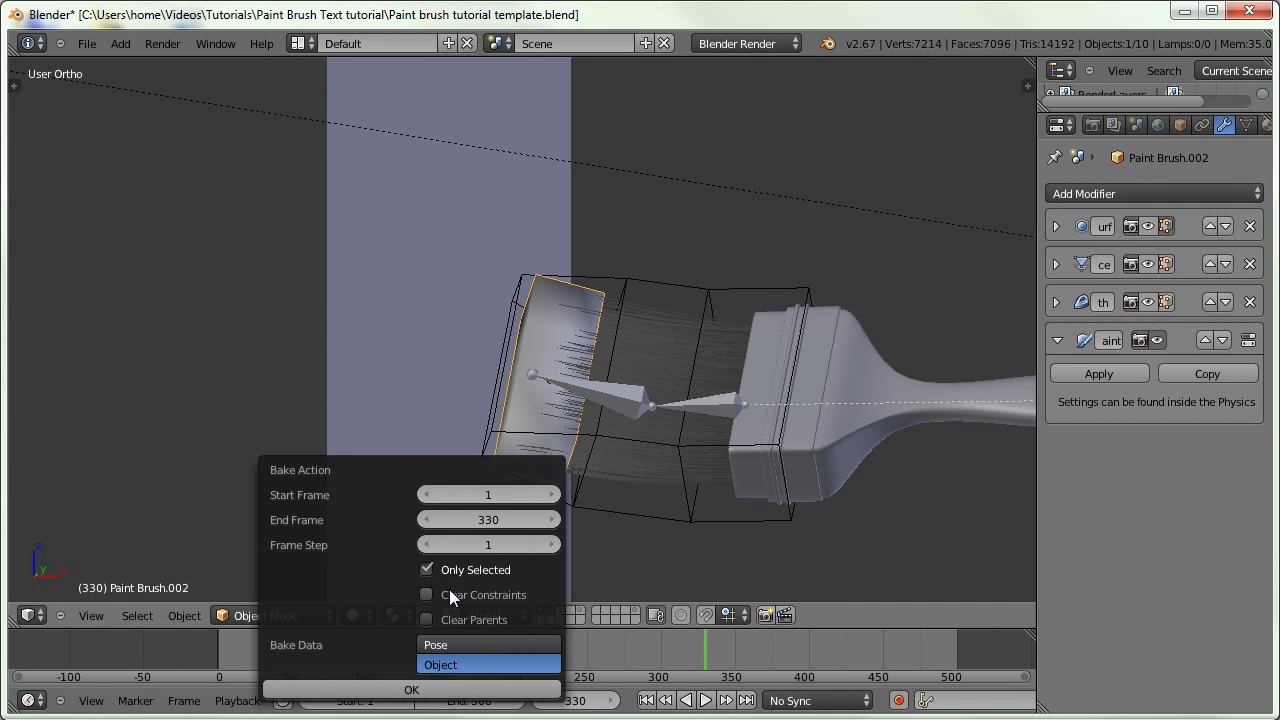
left_click(479, 620)
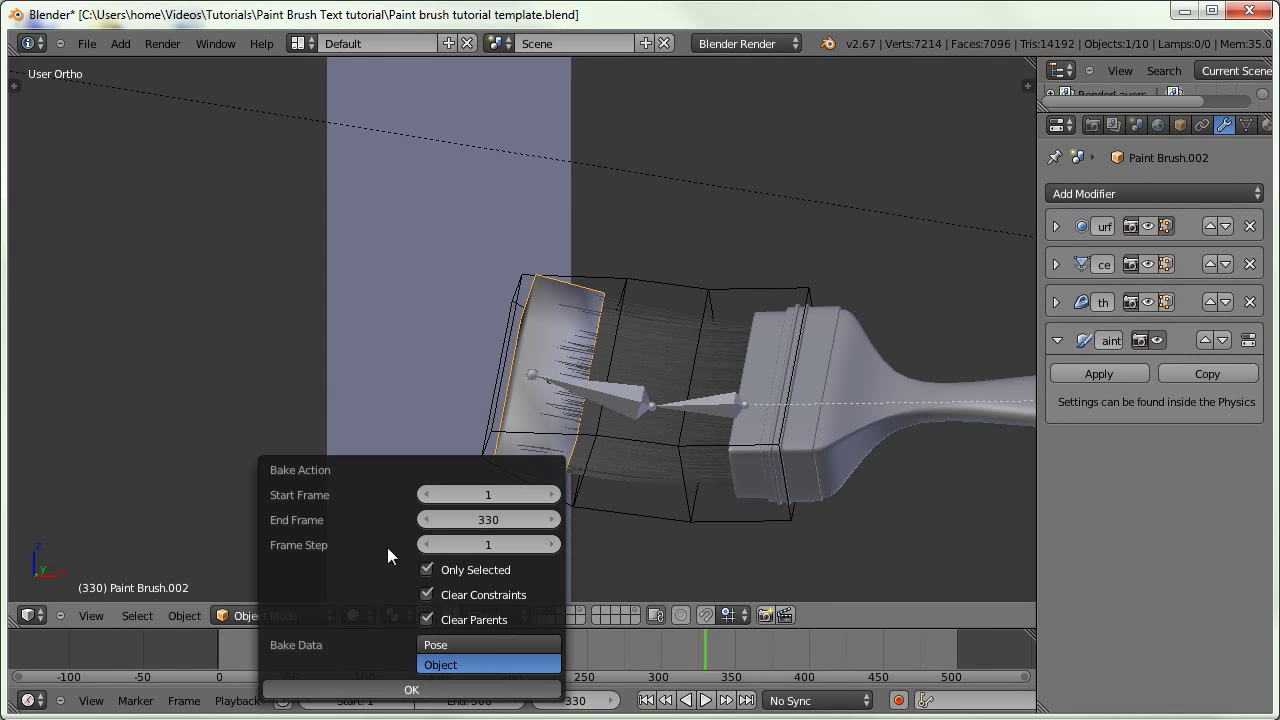
key("Return")
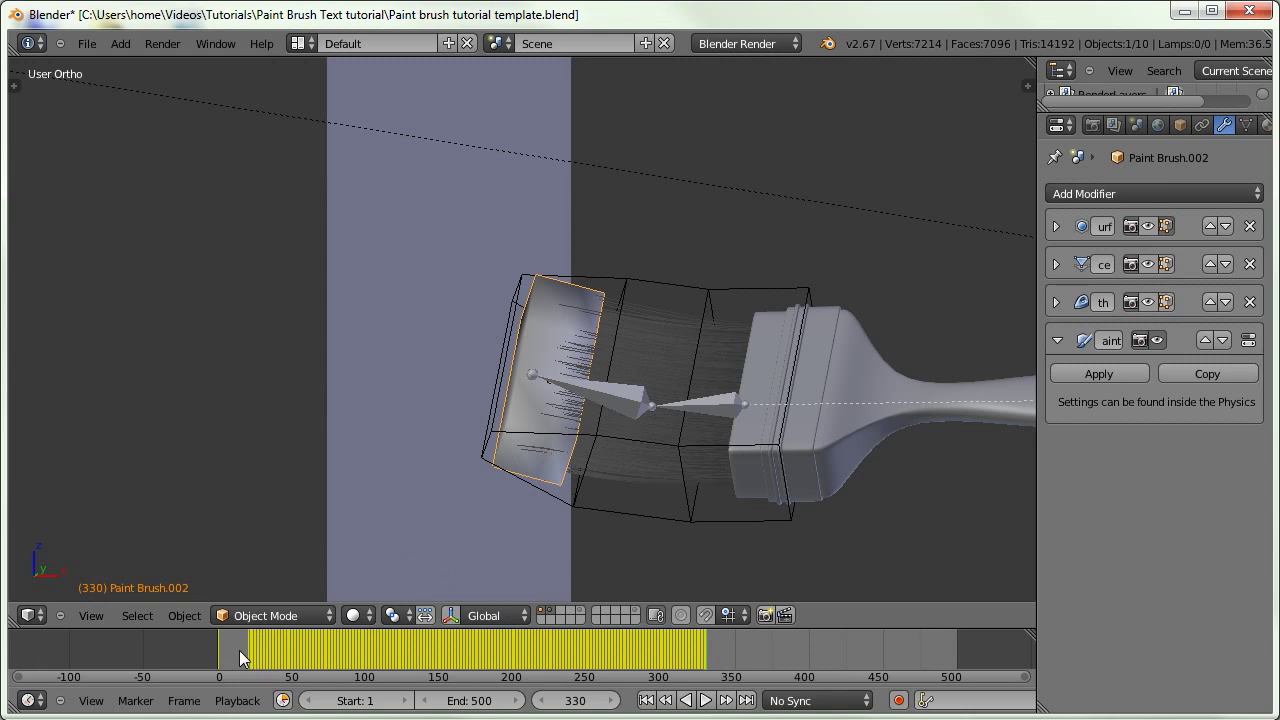
Compare the object properties of the baked bristle-tip mesh and its copy on layer 10 at frame 90
left_click(1182, 126)
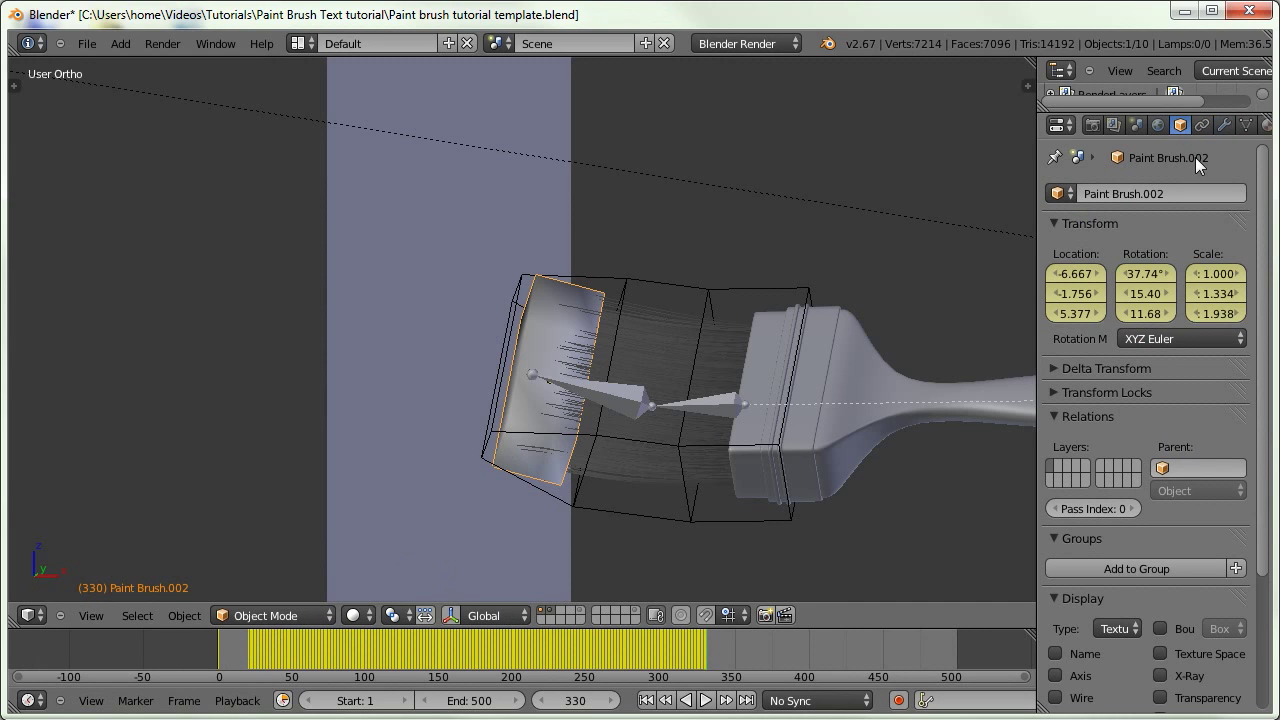
left_click(1202, 124)
left_click(1222, 126)
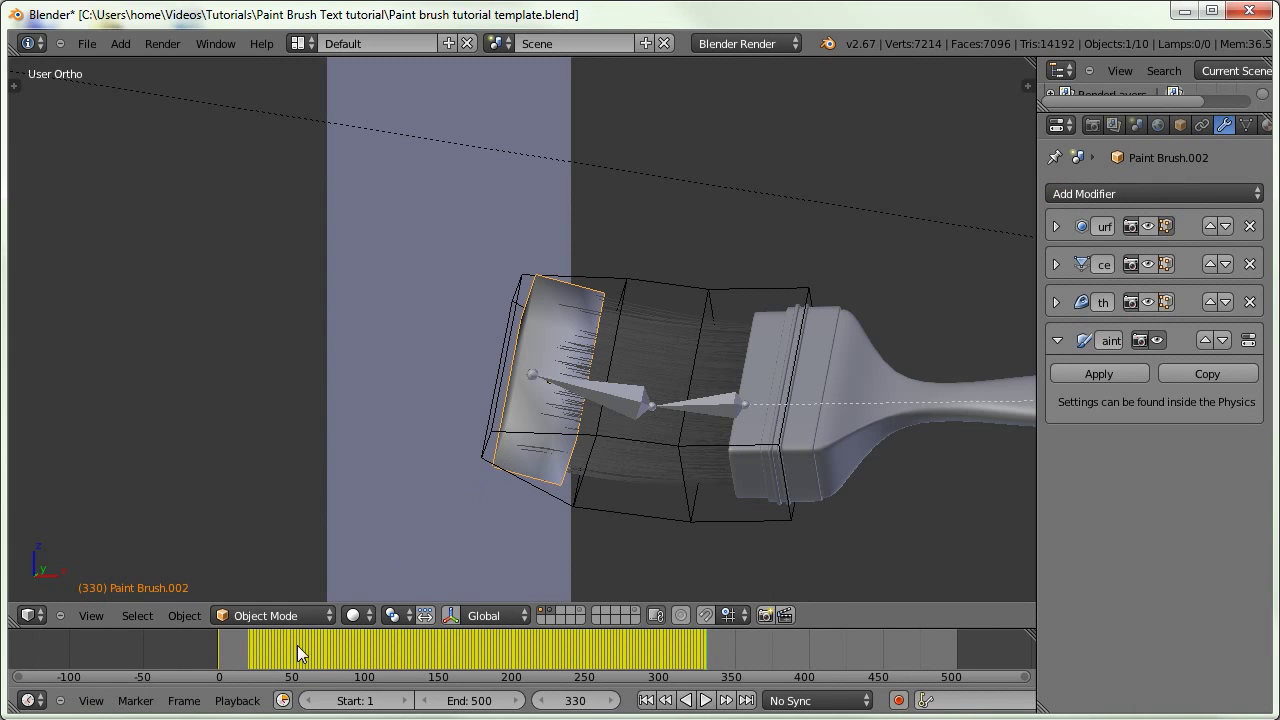
mouse_move(234, 645)
left_mouse_down()
mouse_move(525, 635)
mouse_move(350, 612)
left_mouse_up()
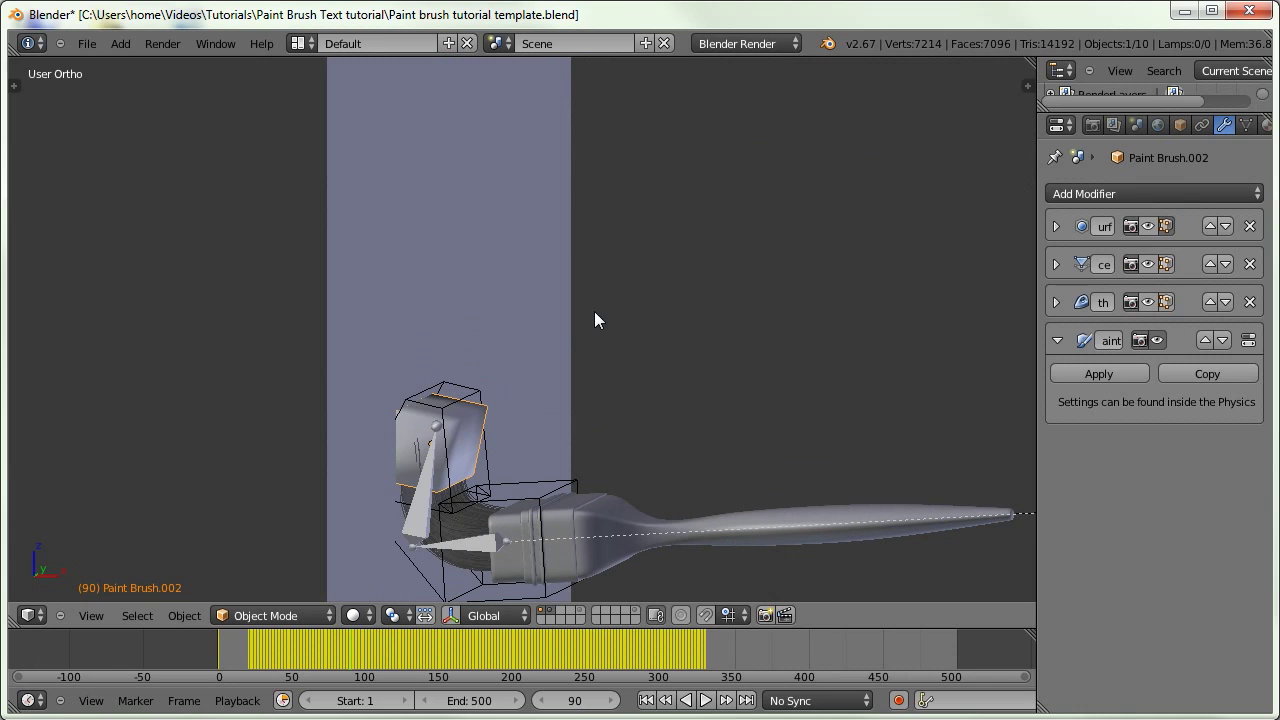
left_click(635, 609)
right_click(408, 472)
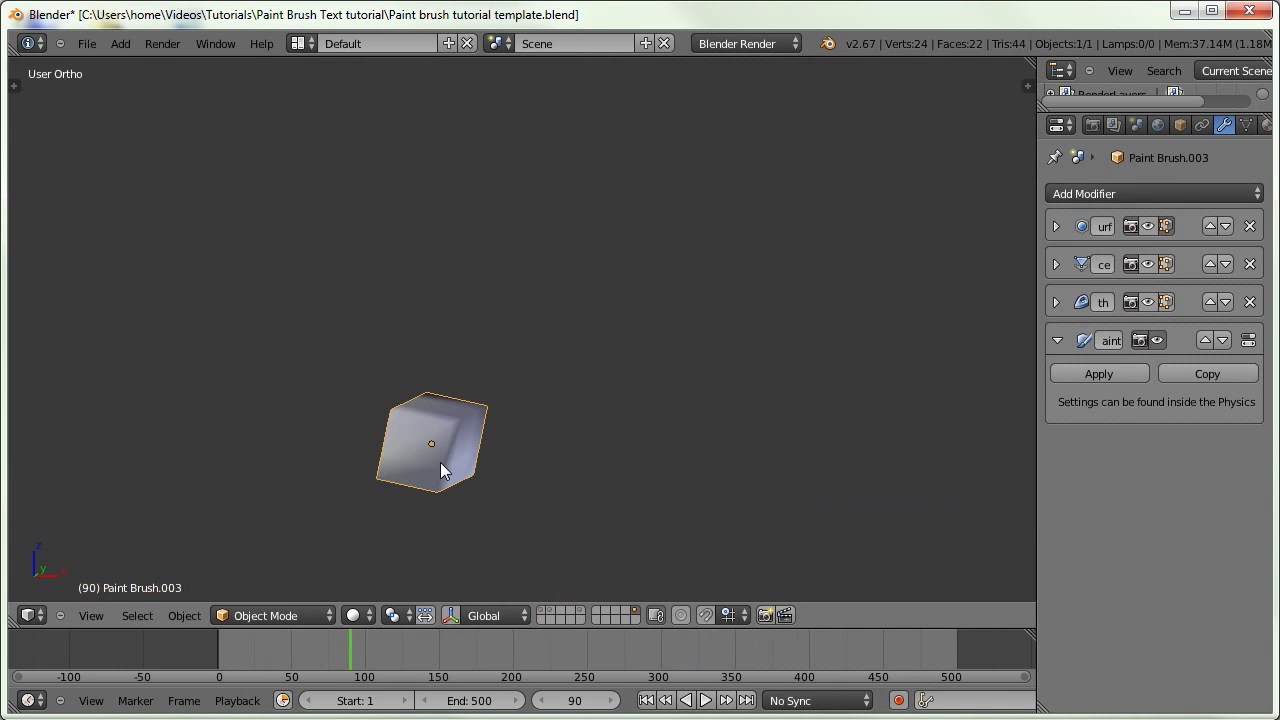
left_click(1180, 125)
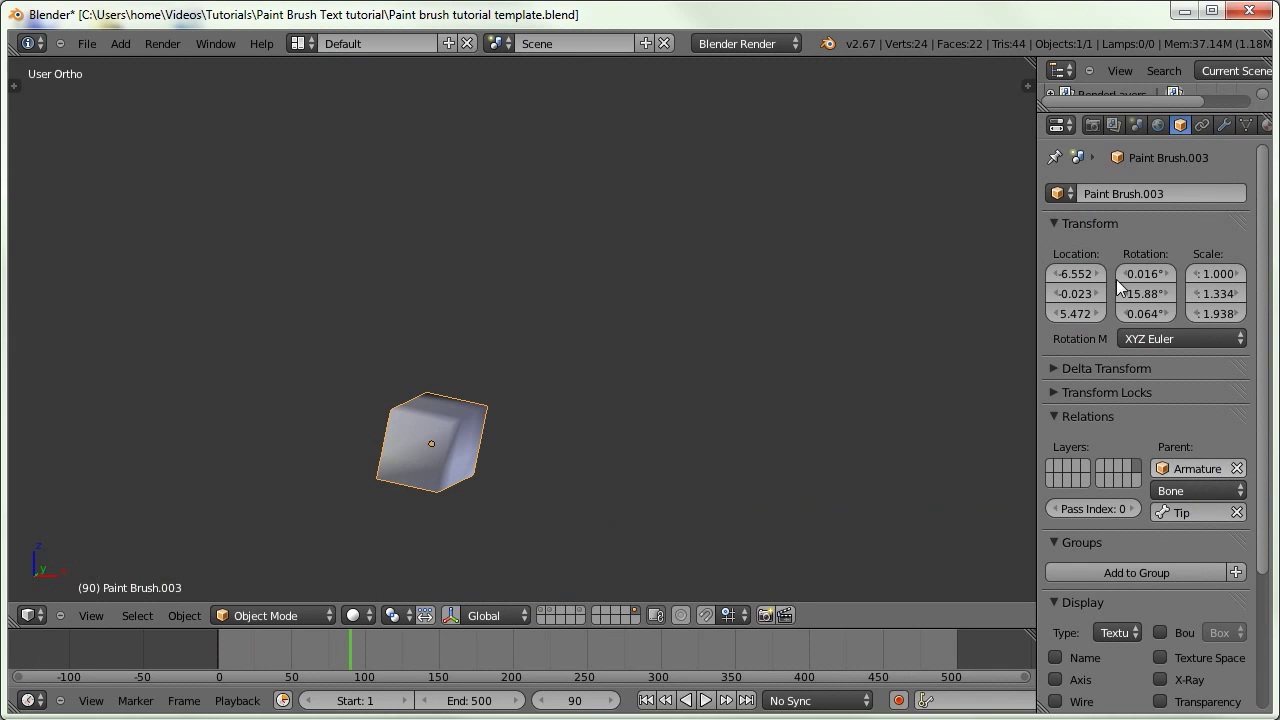
left_click(1093, 126)
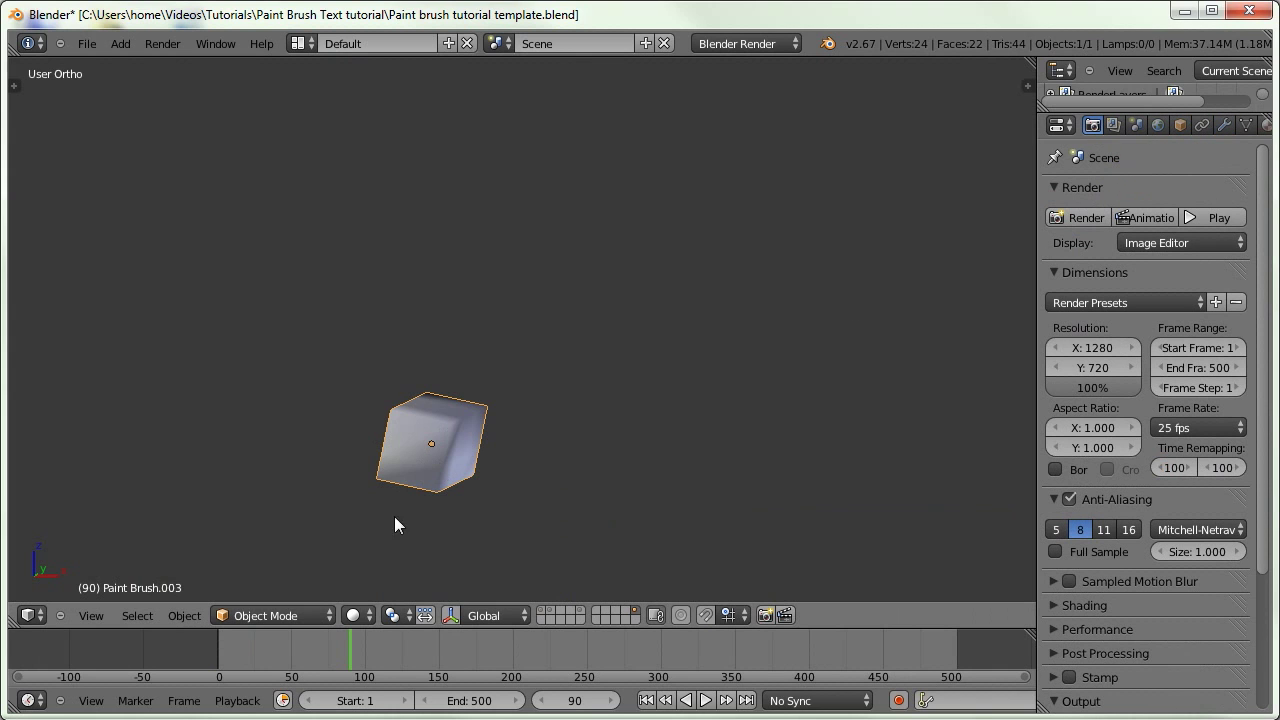
Show layers 1 and 2 again and select the baked bristle-tip mesh
left_click(541, 610)
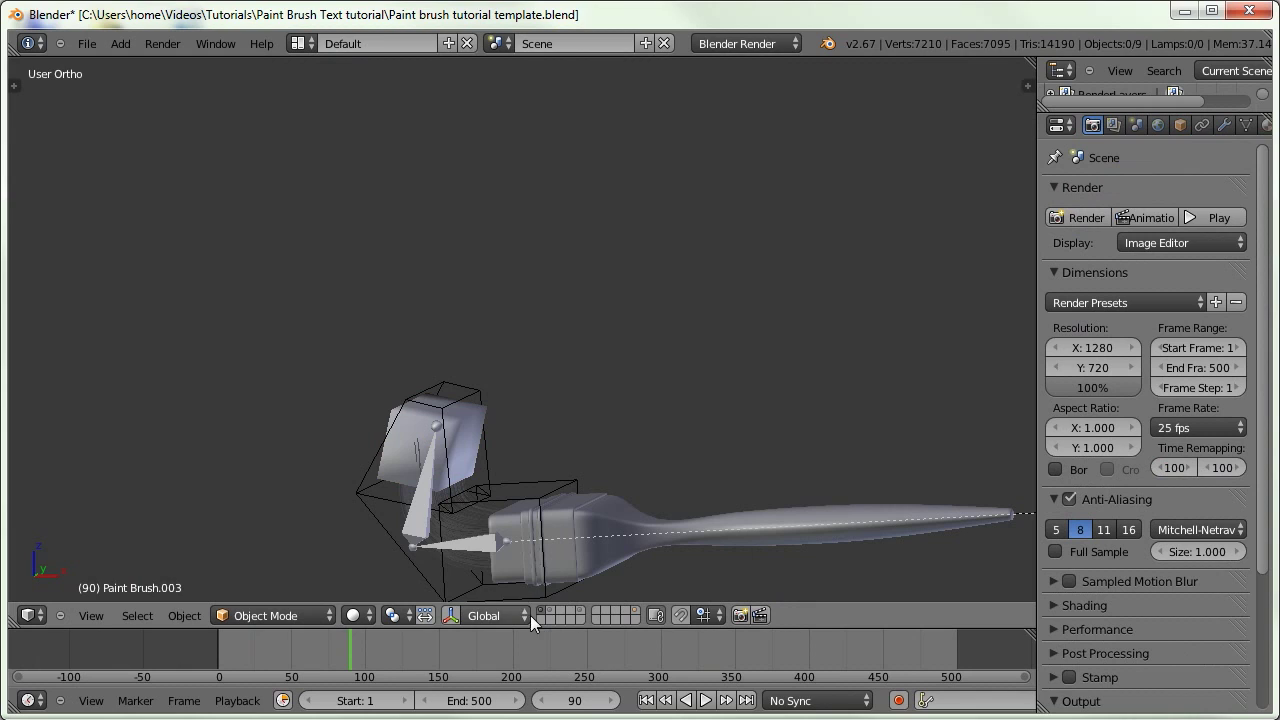
left_click(546, 613, "shift")
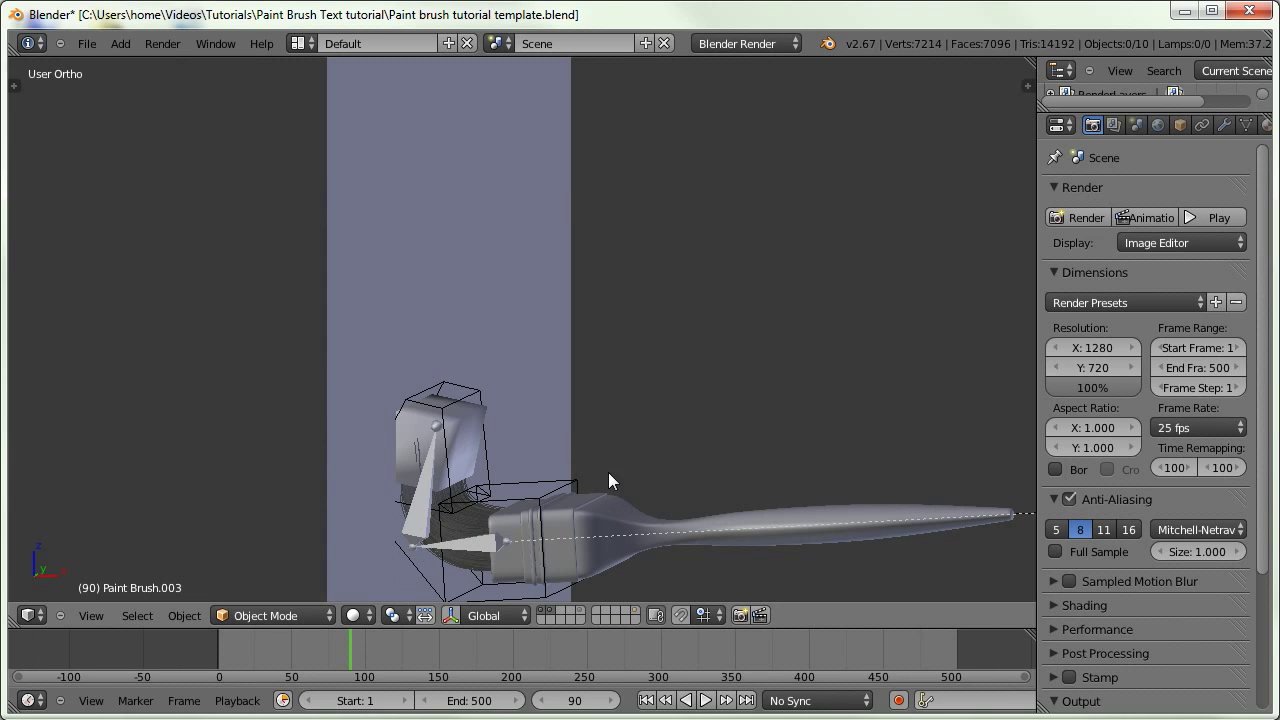
right_click(465, 422)
mouse_move(465, 422)
middle_mouse_down()
mouse_move(539, 283)
mouse_move(533, 293)
middle_mouse_up()
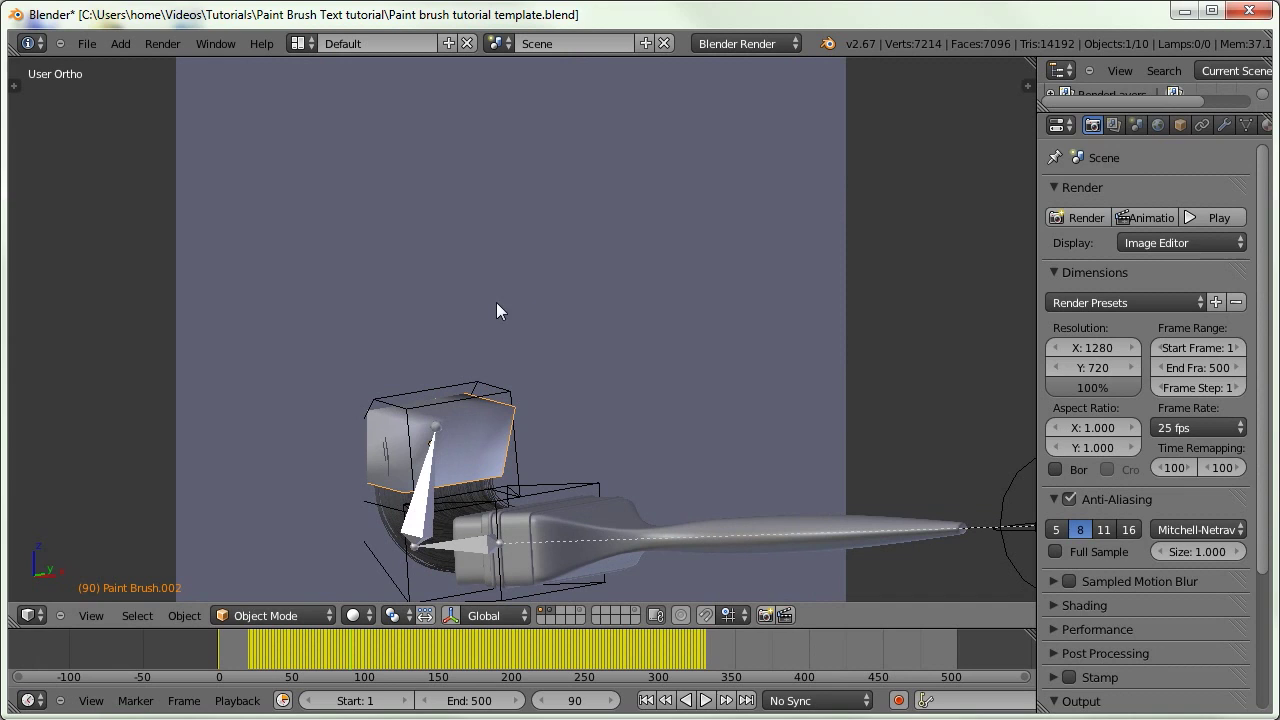
Save the file, then select the canvas plane and bake its Dynamic Paint image sequence
key("ctrl+w")
middle_click_drag(1233, 124, 1150, 122)
left_click(1253, 126)
middle_click_drag(1079, 331, 1101, 355)
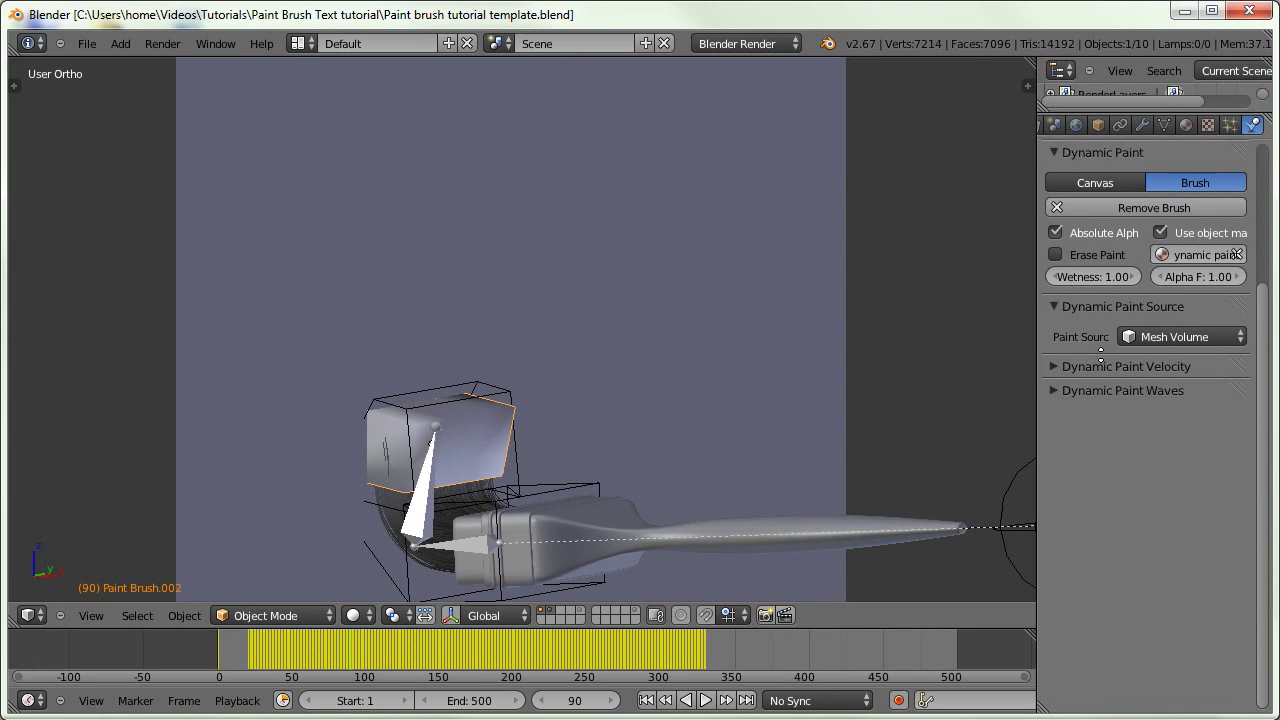
right_click(624, 317)
scroll(1176, 440, "down", 5)
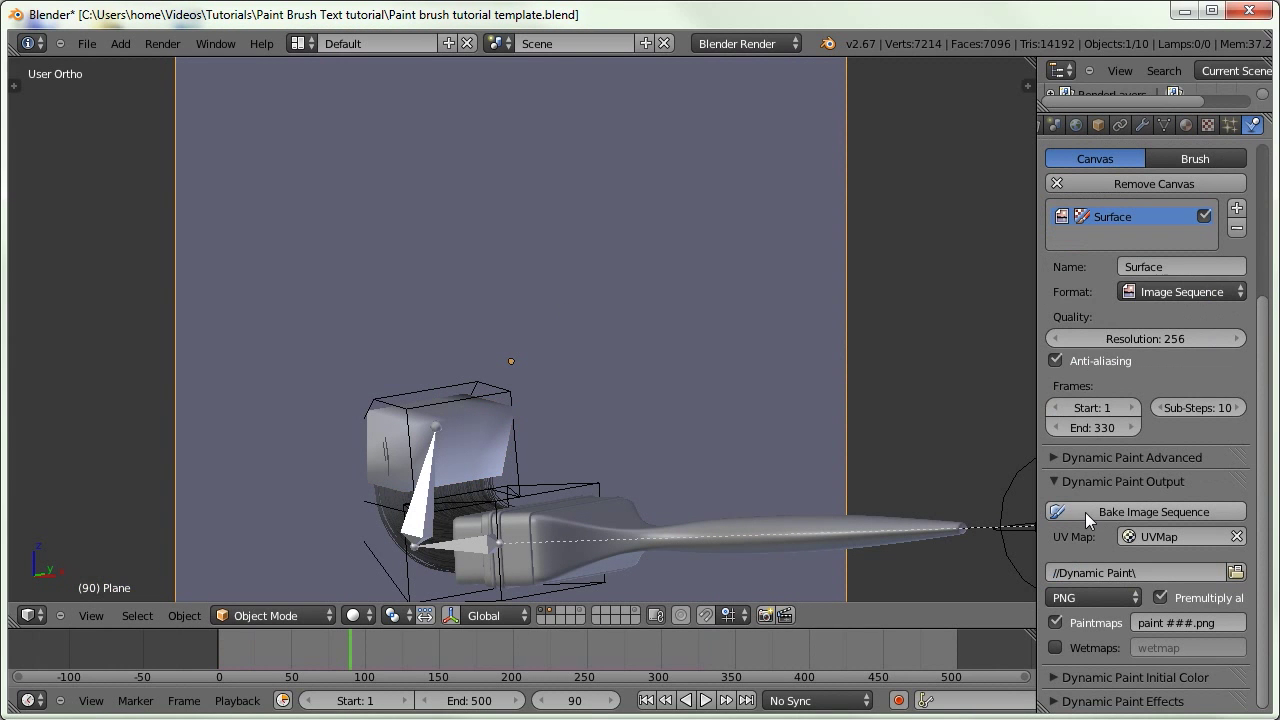
left_click(1081, 511)
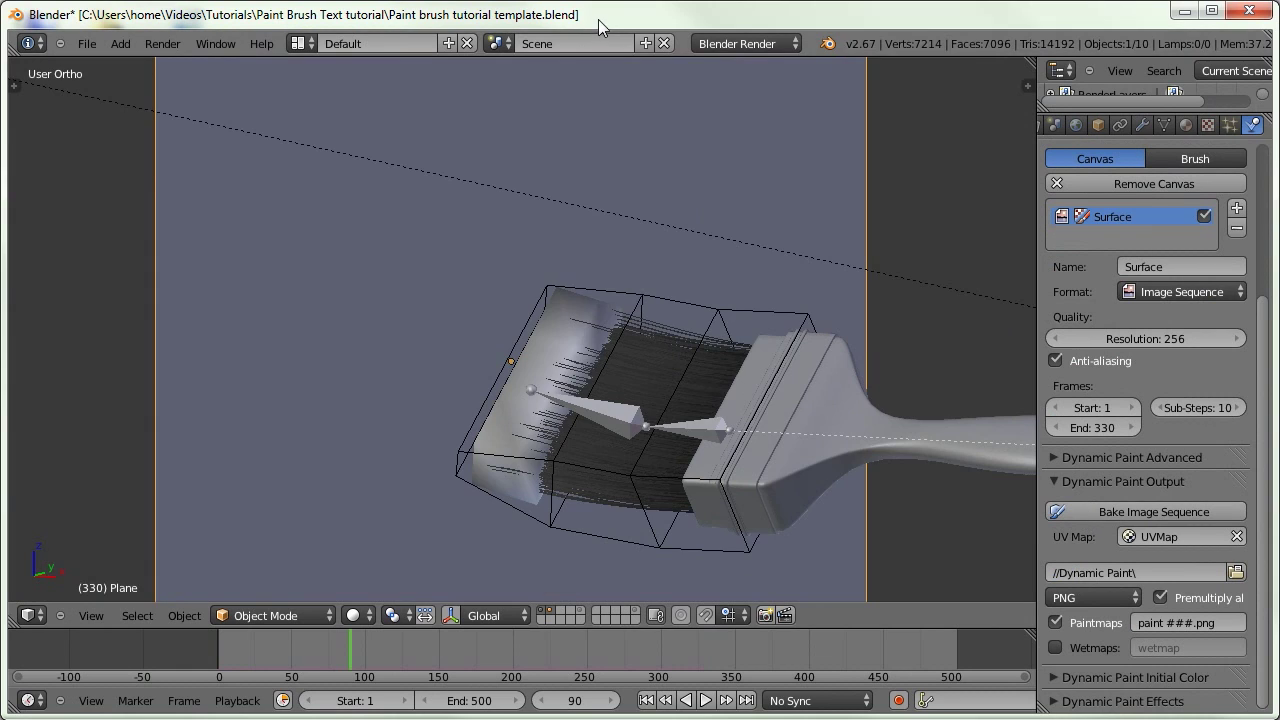
Add a new texture to the canvas plane's material and set its type to Image or Movie
mouse_move(646, 224)
middle_mouse_down()
mouse_move(589, 273)
mouse_move(538, 233)
middle_mouse_up()
scroll(538, 233, "down", 3)
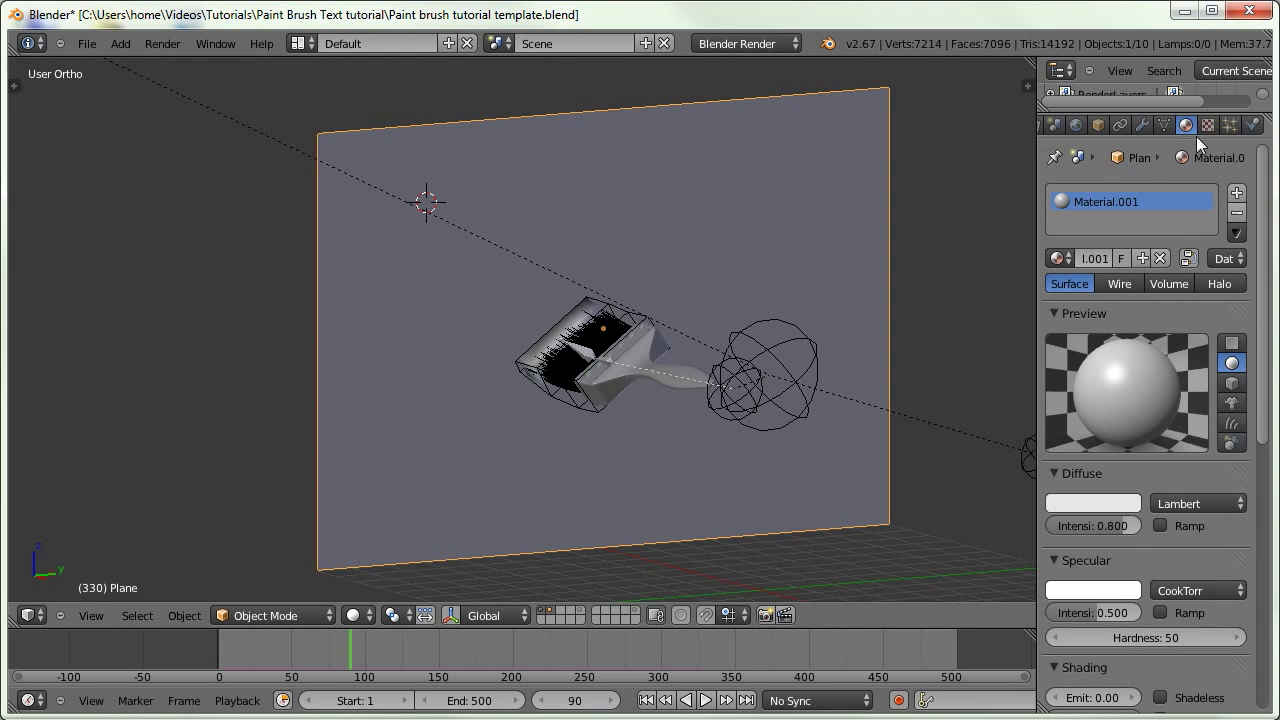
left_click(1207, 125)
left_click(1121, 330)
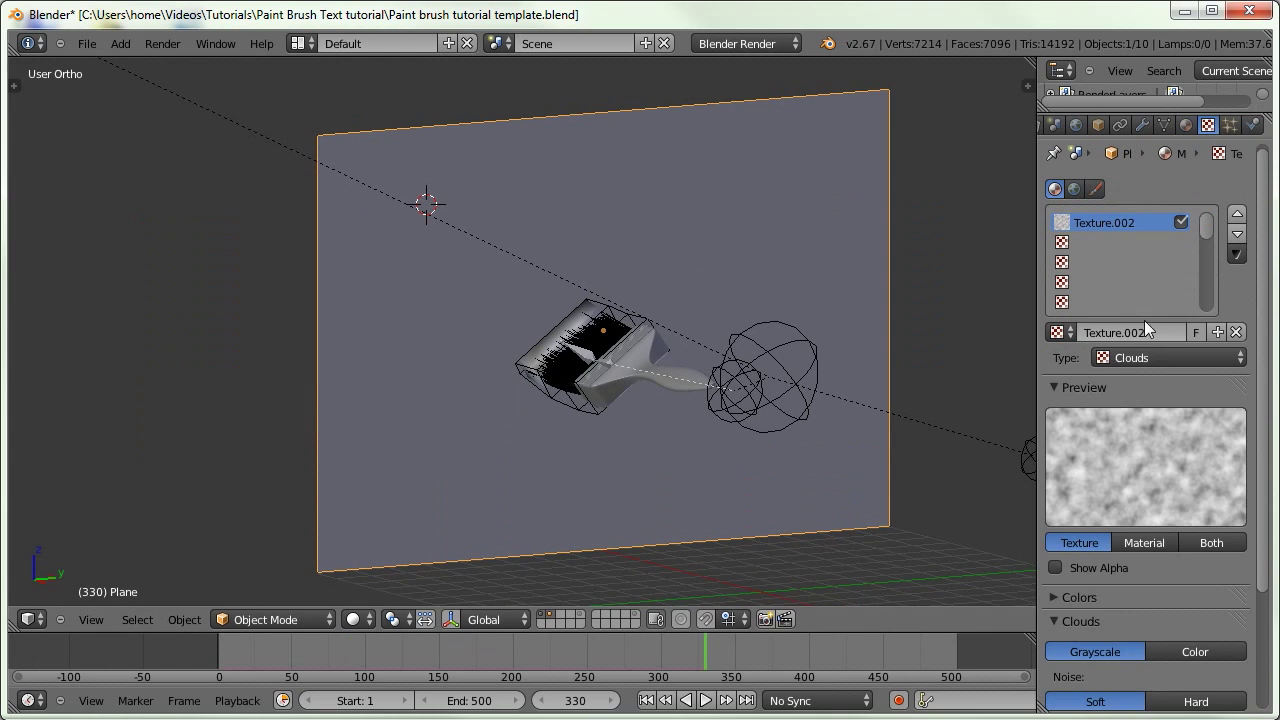
left_click(1120, 357)
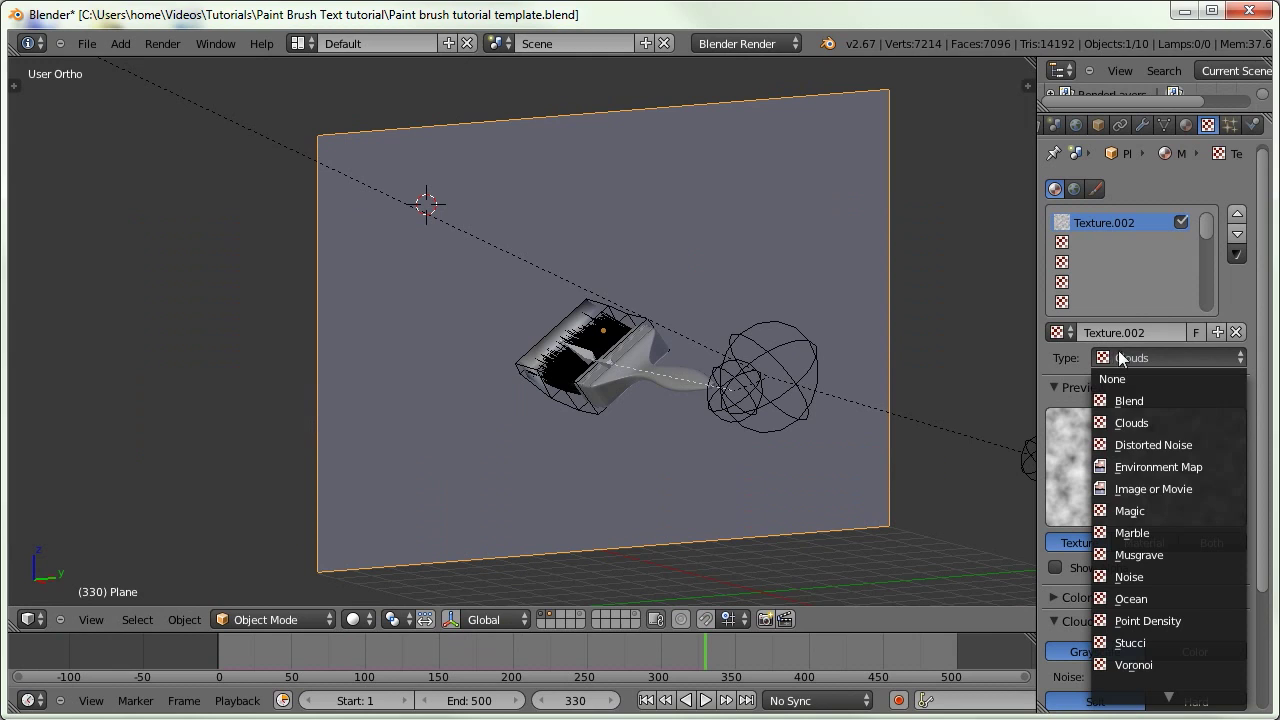
left_click(1140, 486)
Load paint 001.png from the Dynamic Paint folder as the texture's image
scroll(1120, 497, "down", 1)
left_click(1119, 630)
scroll(1119, 630, "down", 1)
left_click(1206, 624)
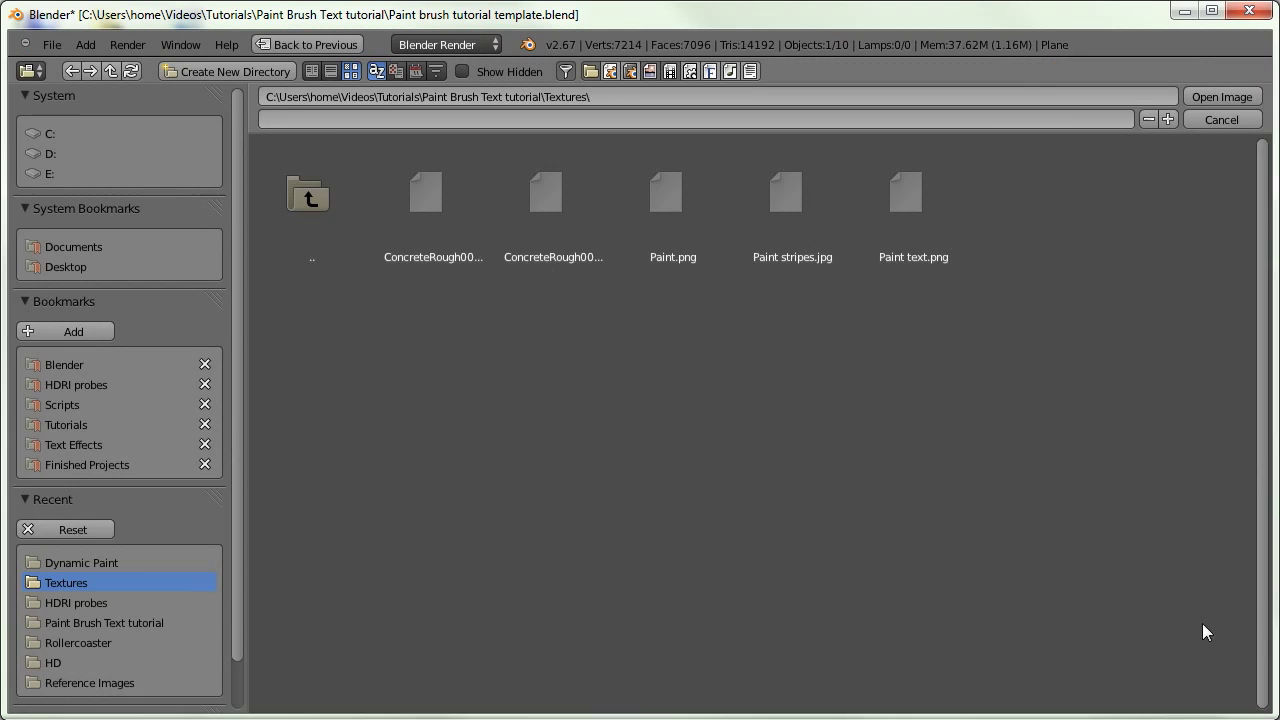
left_click(329, 212)
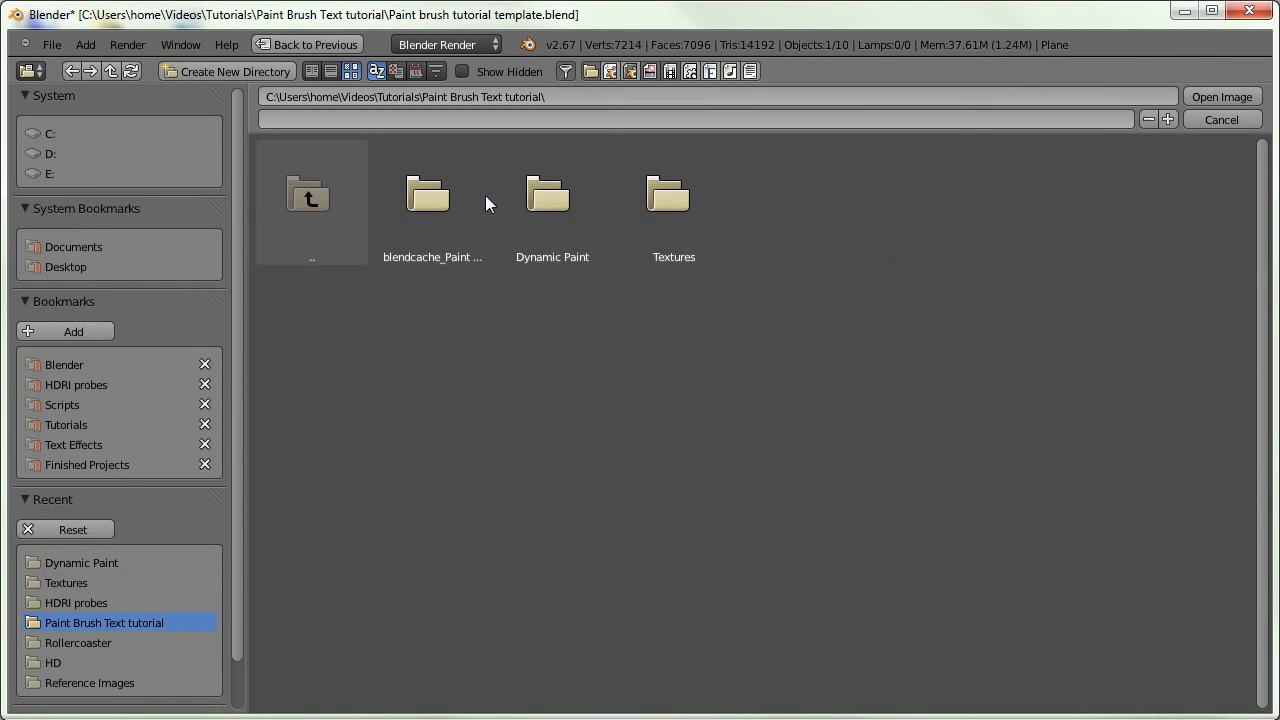
left_click(546, 220)
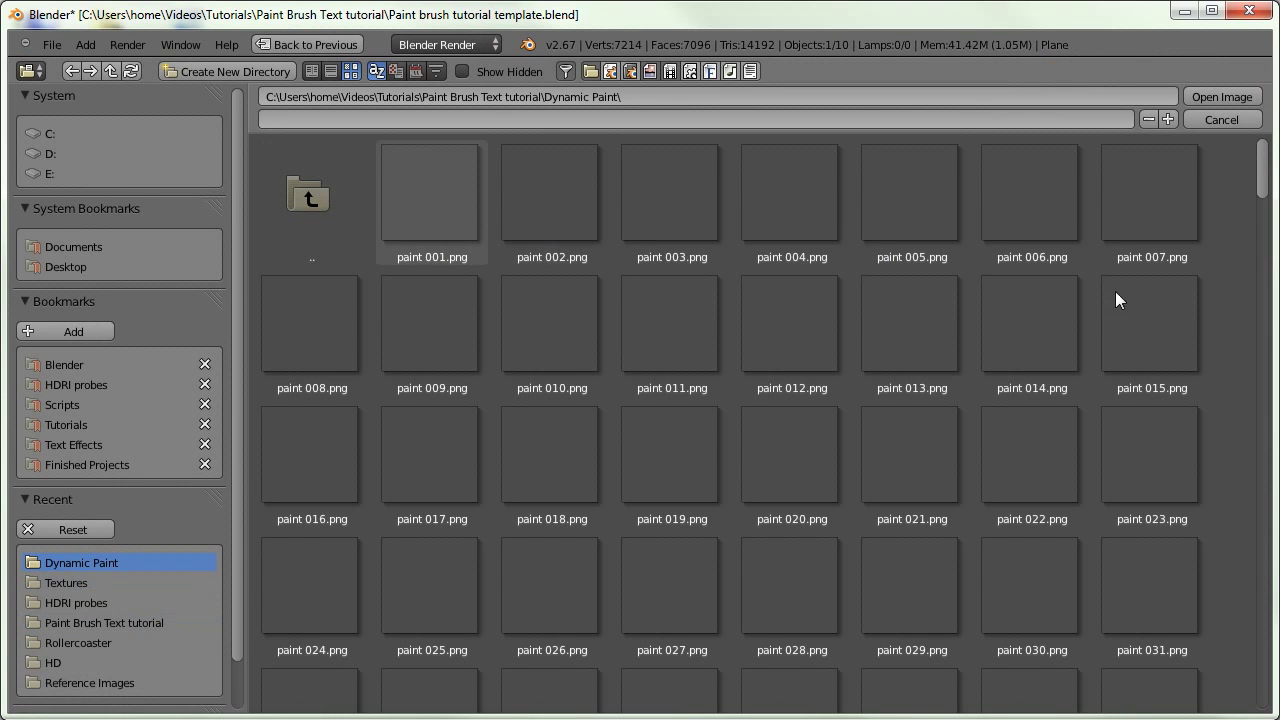
left_click(416, 207)
key("Return")
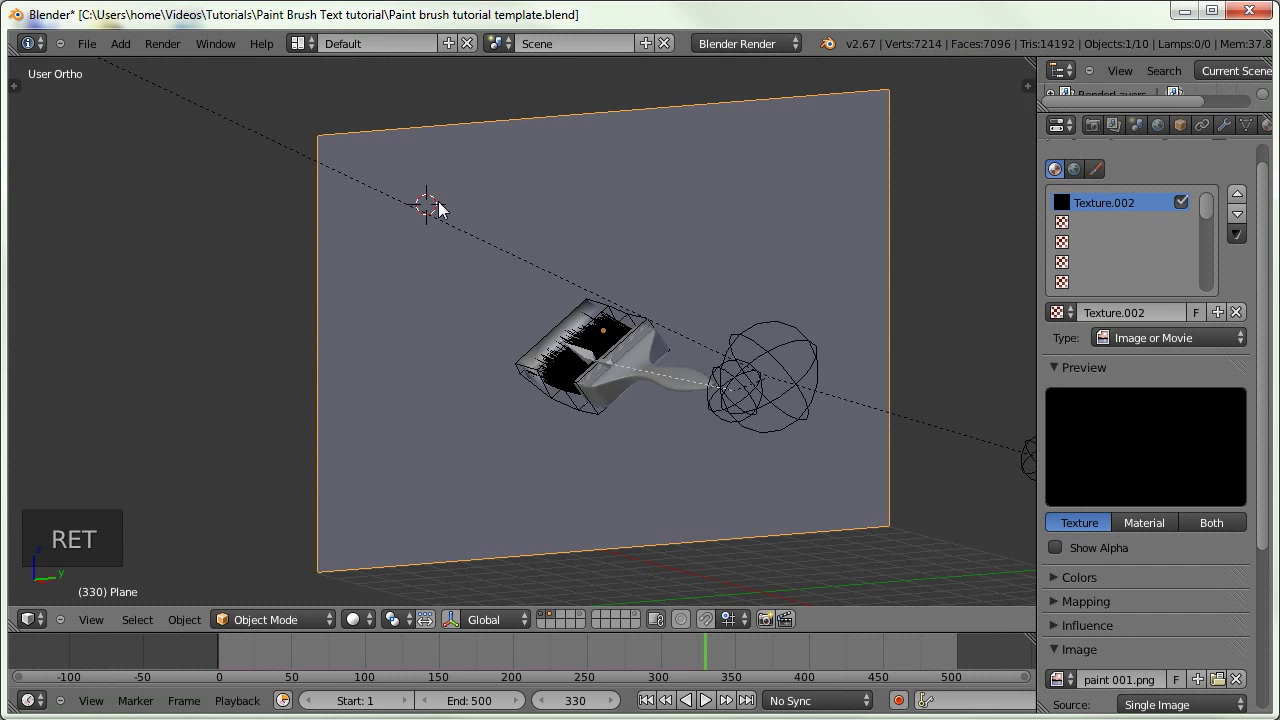
Set the texture image's source to Image Sequence with 330 frames and enable Auto Refresh
middle_click_drag(1112, 517, 1130, 250)
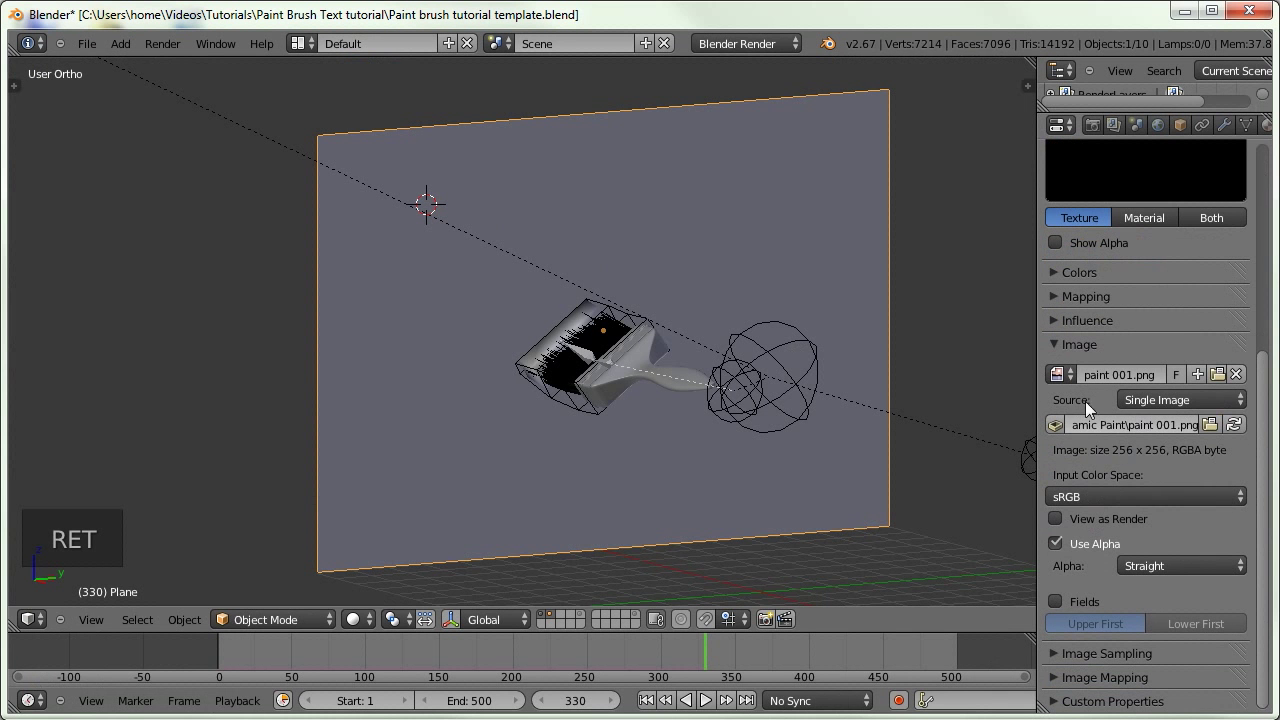
left_click(1147, 399)
left_click(1137, 358)
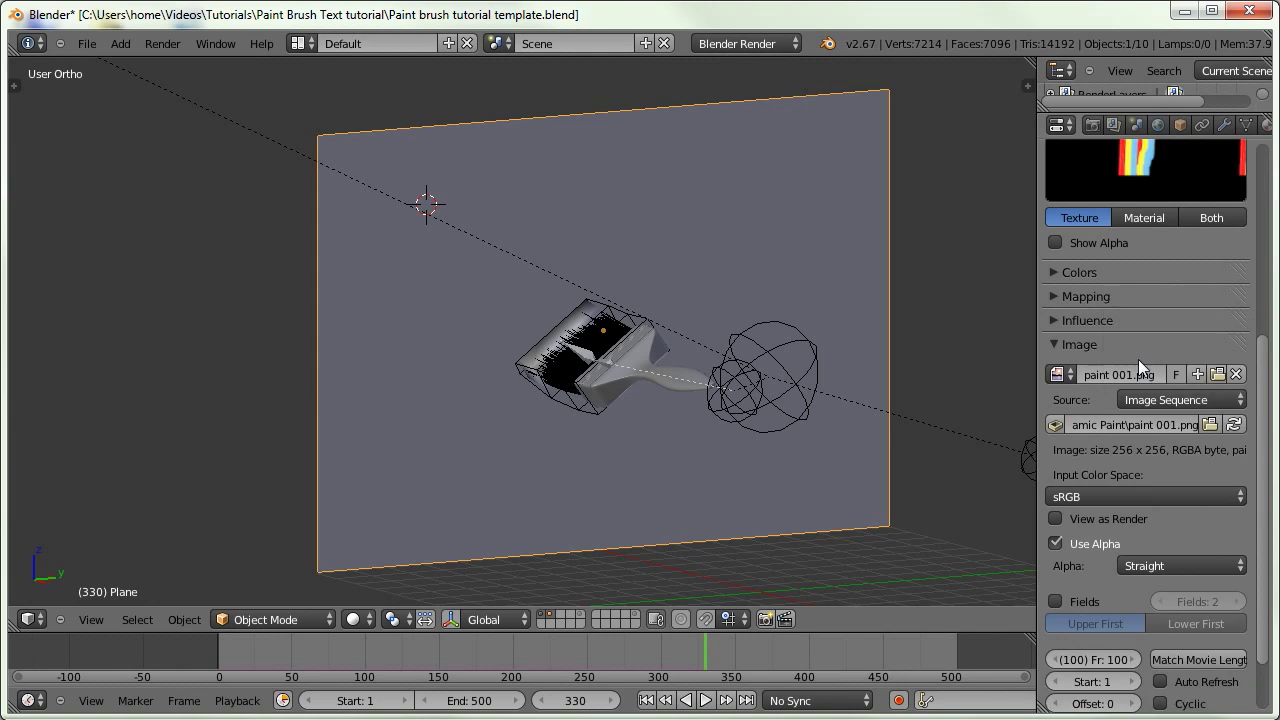
scroll(1155, 533, "down", 2)
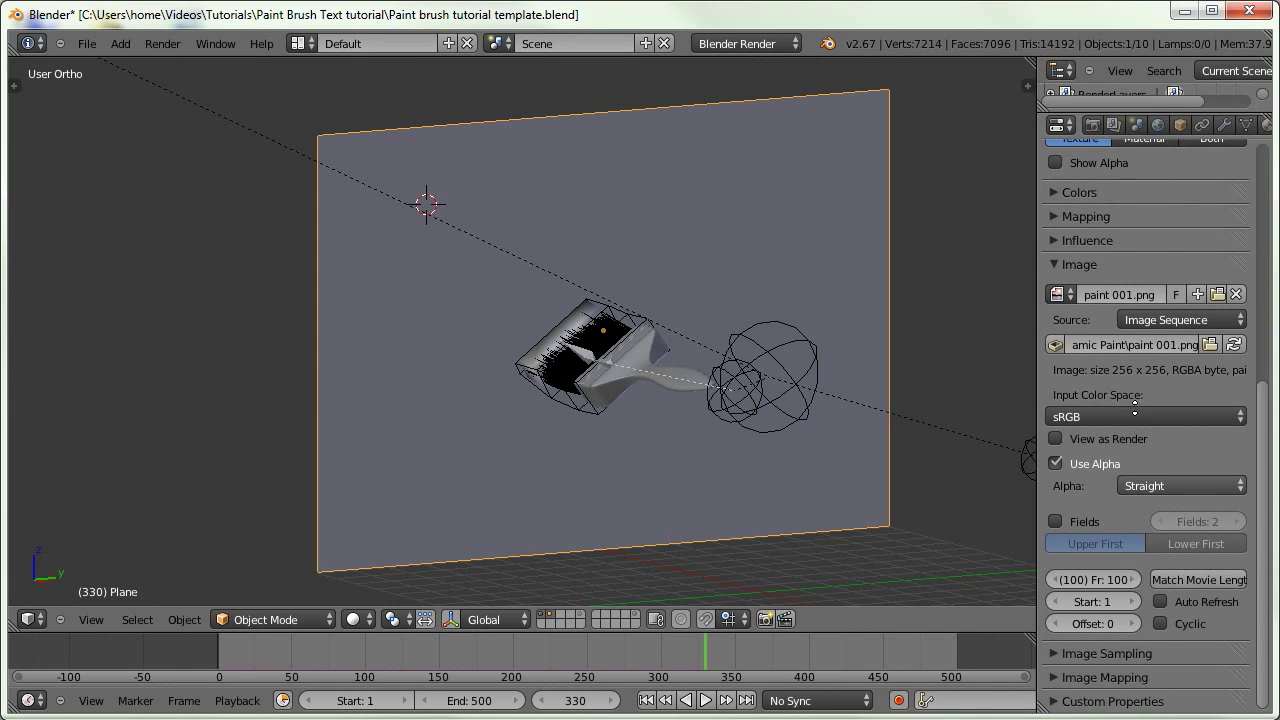
left_click(1099, 580)
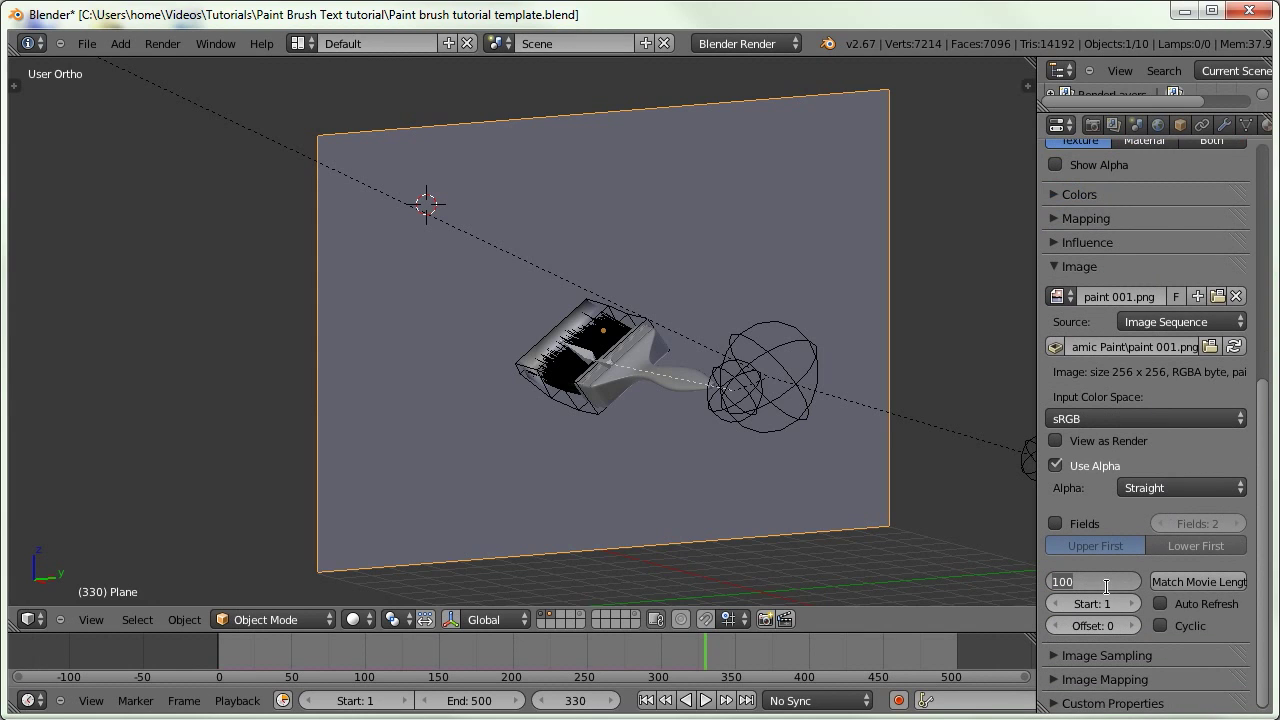
type("330")
key("Return")
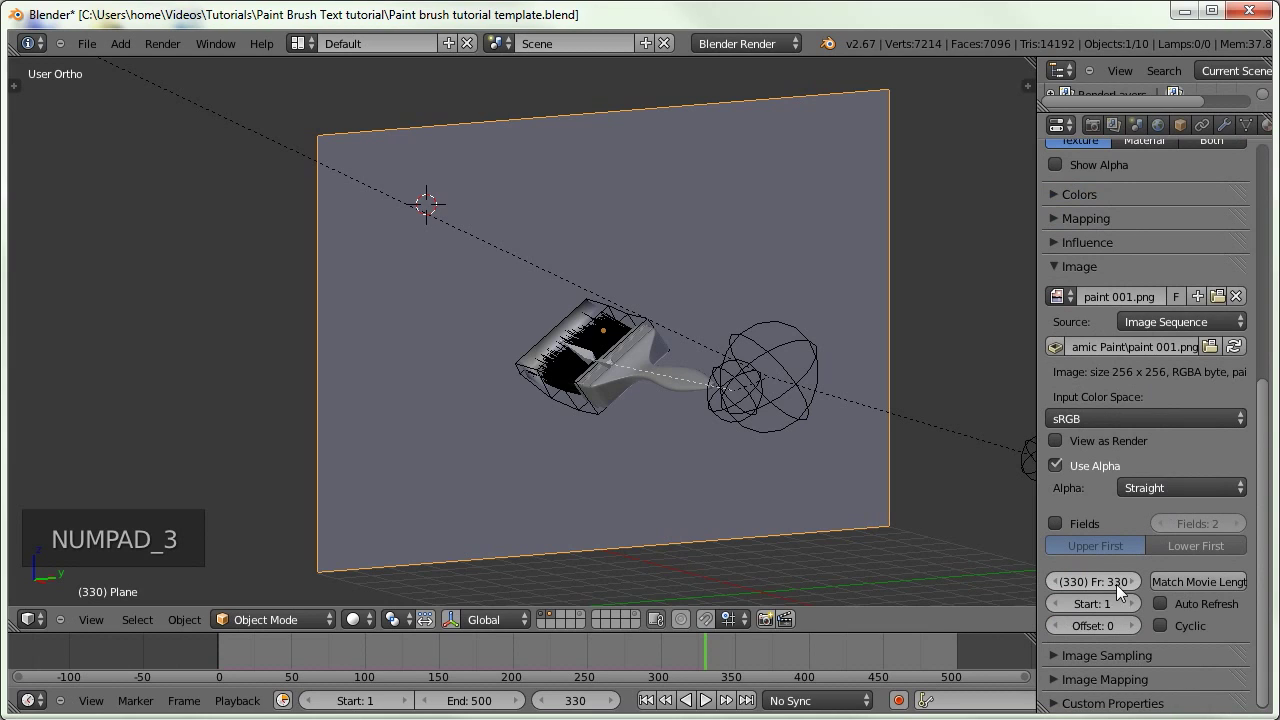
left_click(1161, 602)
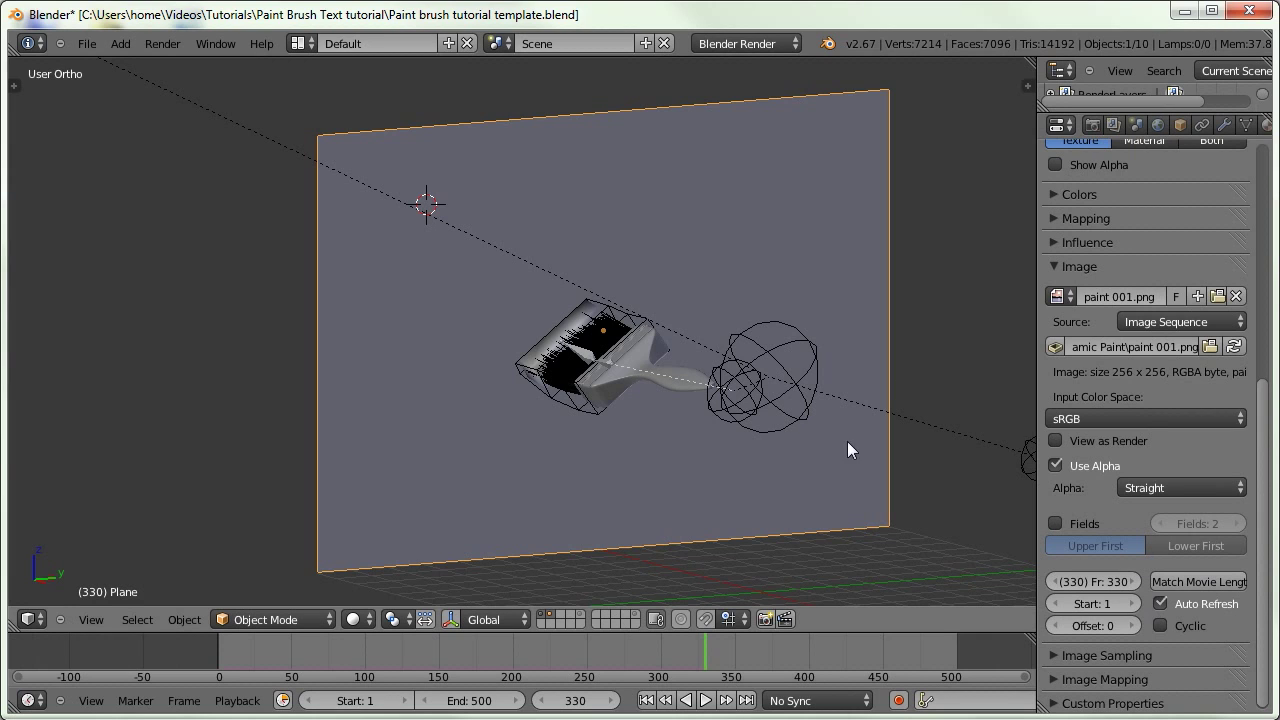
left_click(1064, 266)
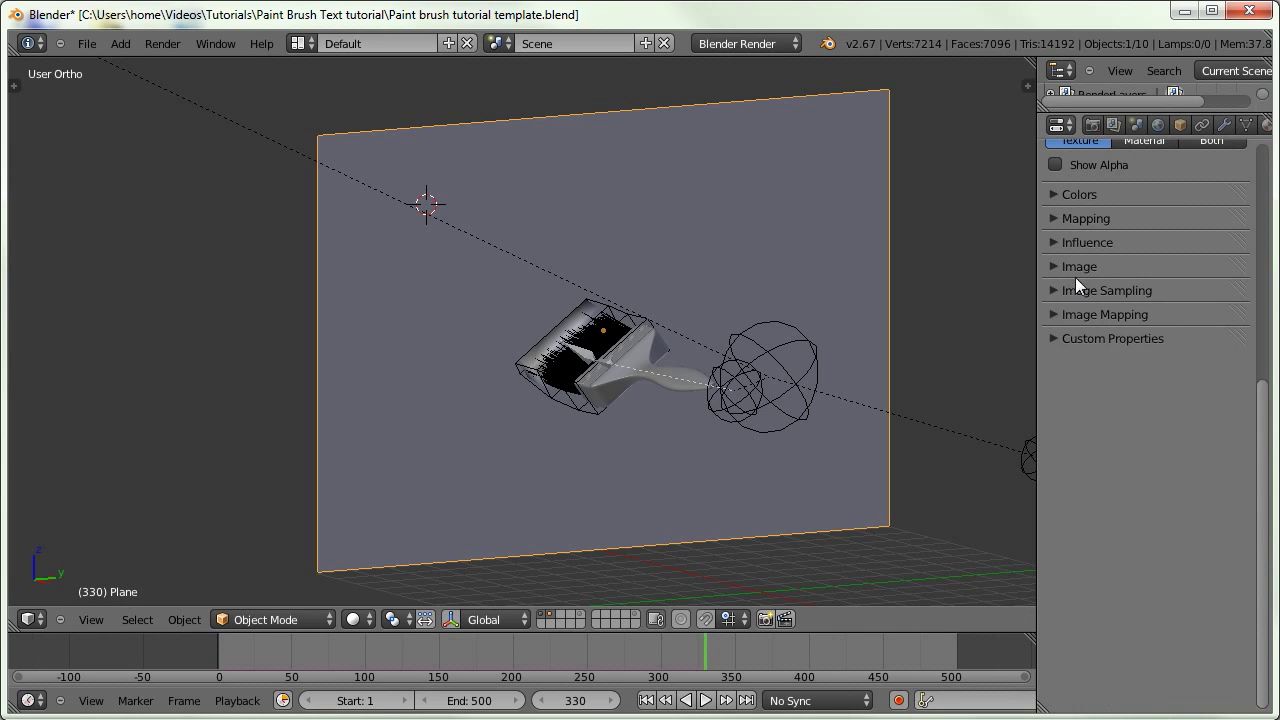
Set the texture's mapping coordinates to UV and preview both the texture and the material
scroll(1086, 328, "up", 4)
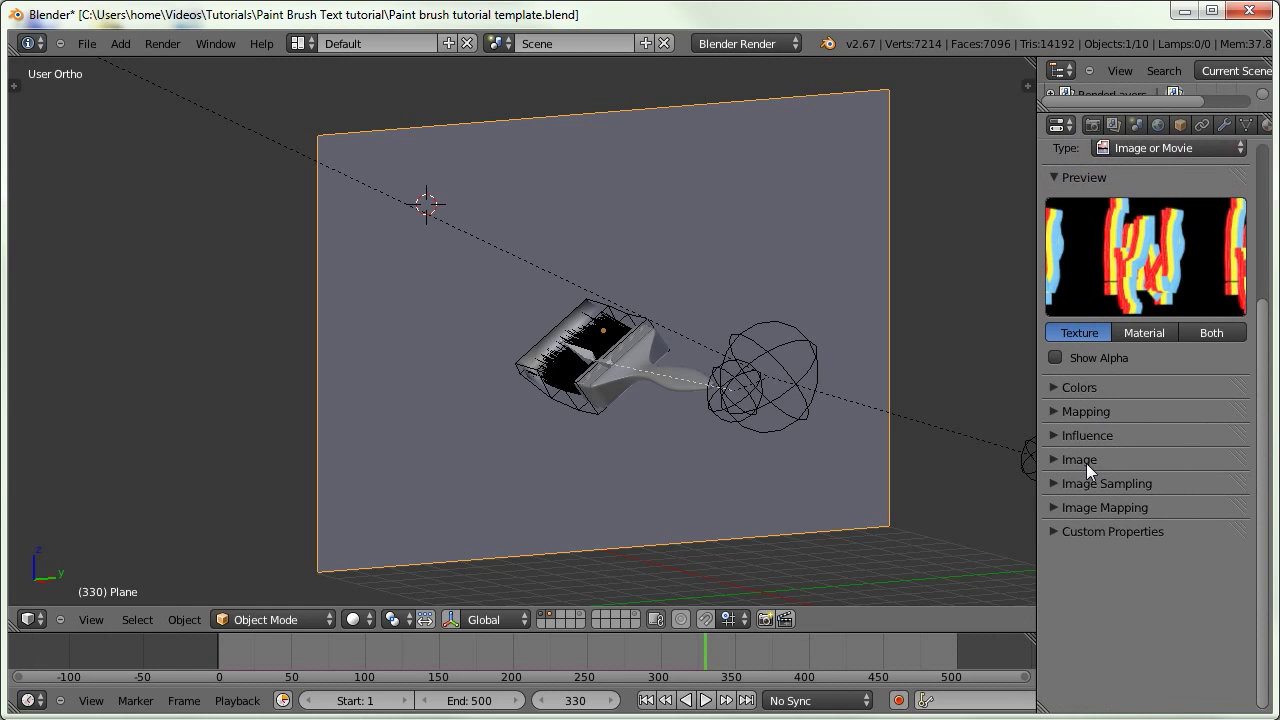
left_click(1101, 412)
left_click(1132, 441)
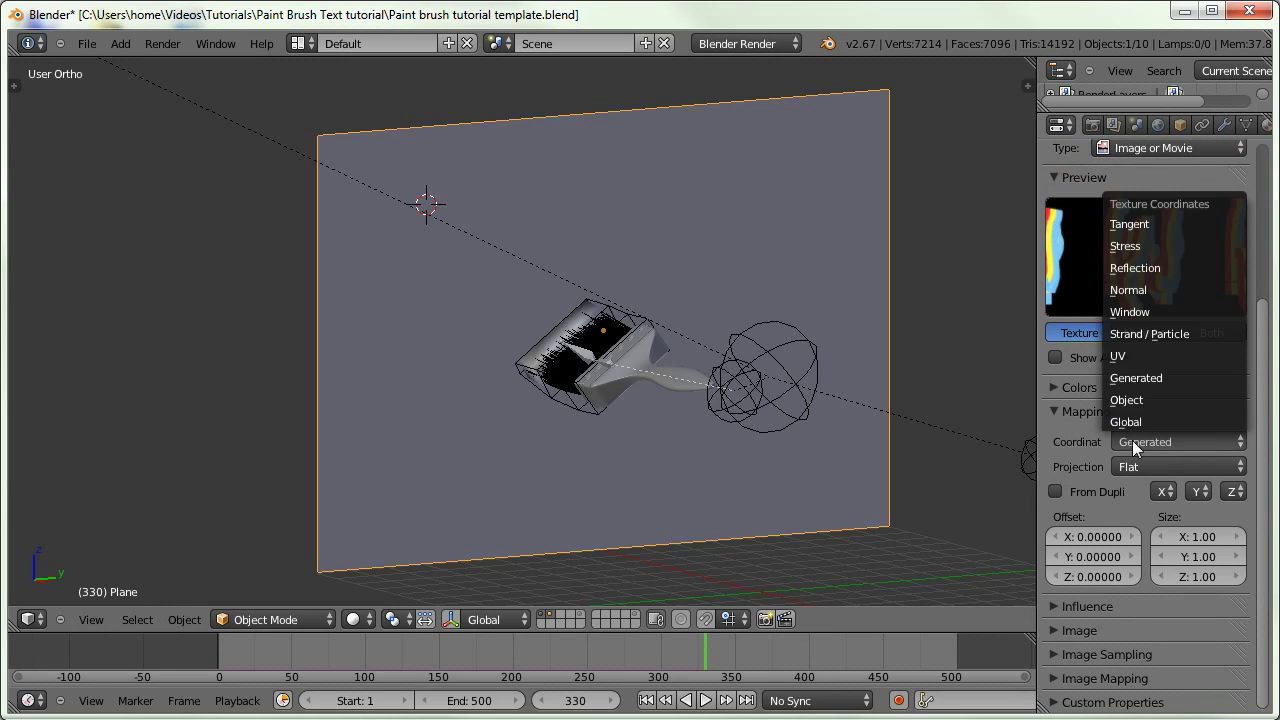
left_click(1130, 356)
left_click(1092, 411)
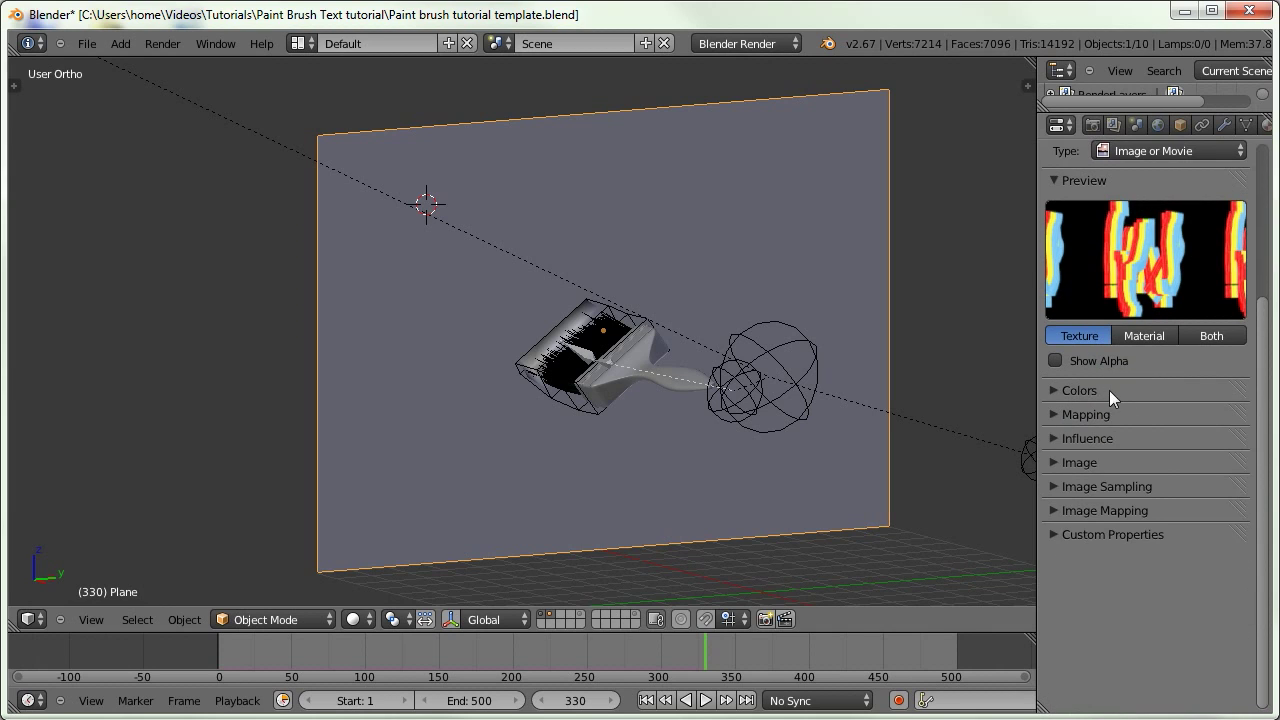
scroll(1120, 400, "up", 4)
left_click(1202, 496)
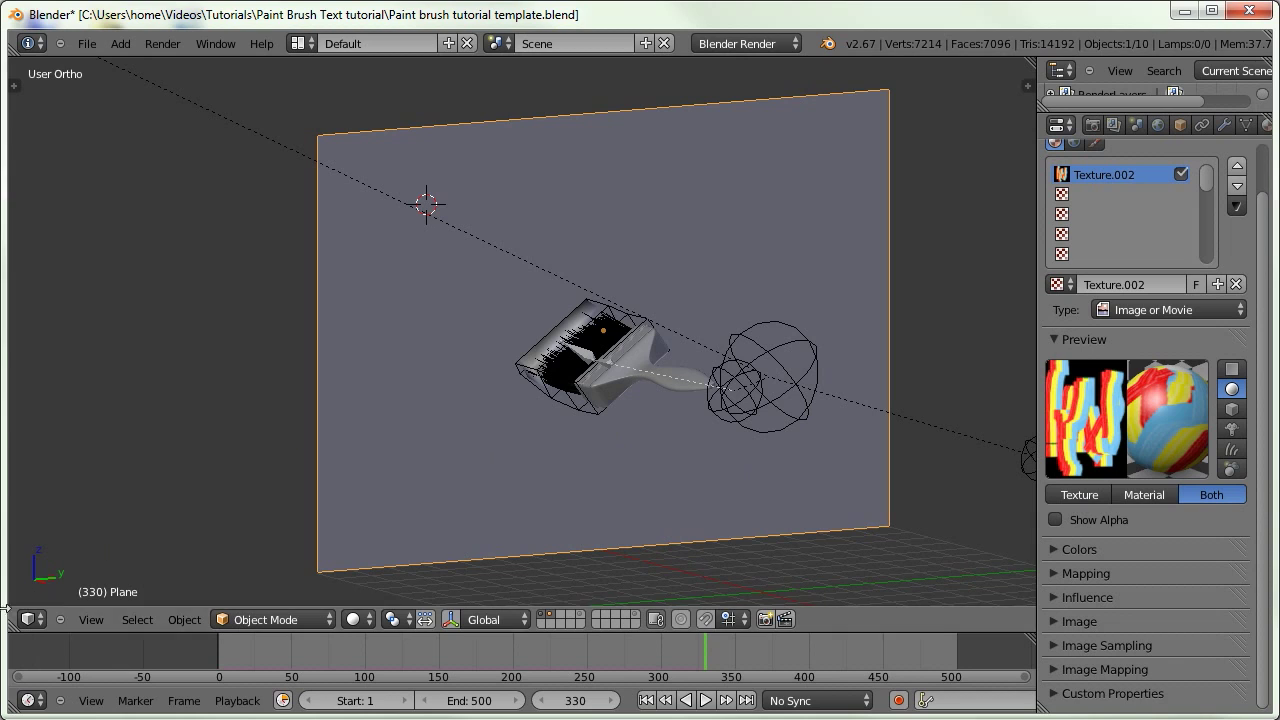
Switch the viewport to Textured shading and return the animation to frame 1
left_click(357, 620)
left_click(369, 536)
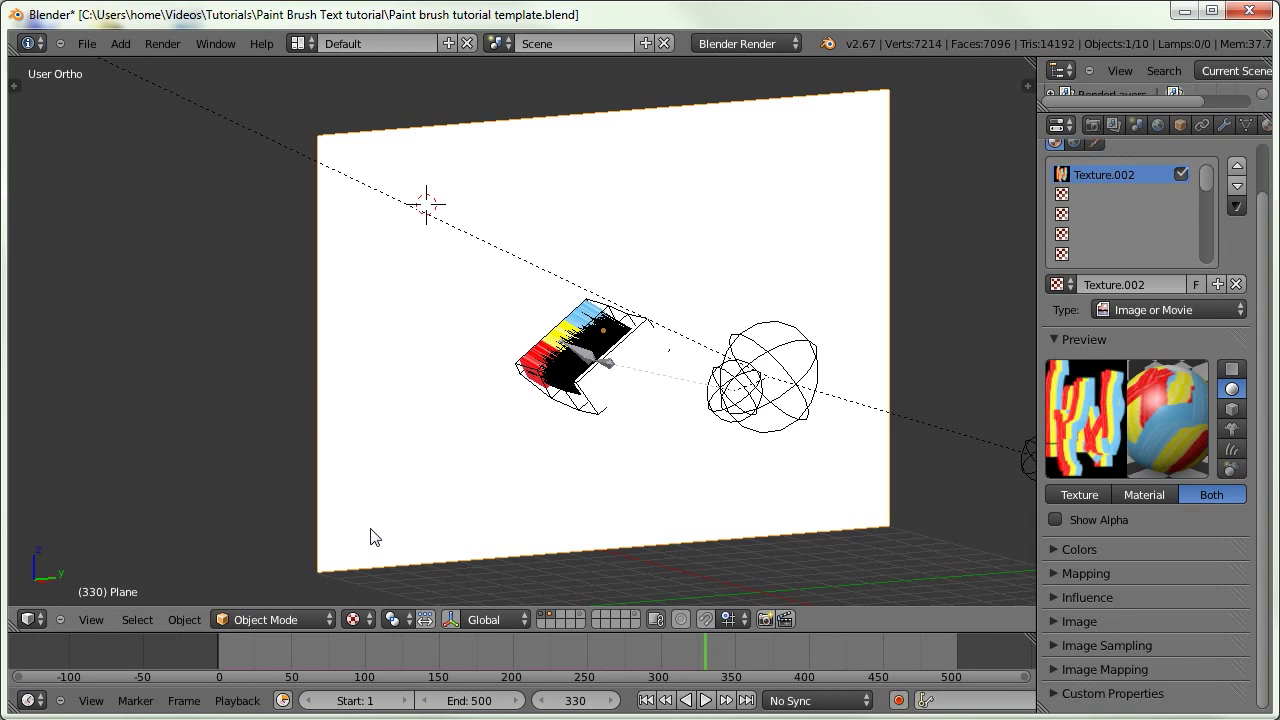
left_click(646, 700)
Split the 3D view into two areas and turn the new one into a UV/Image Editor
left_click_drag(14, 626, 492, 620)
left_click(37, 624)
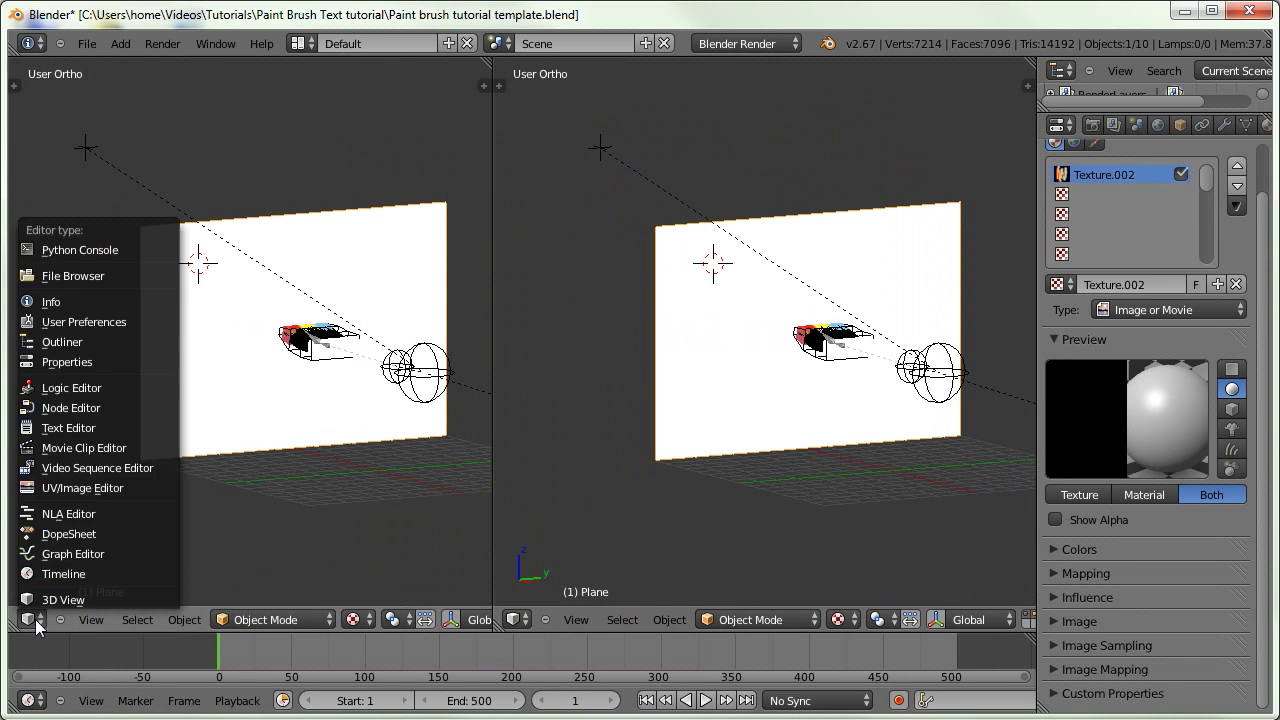
left_click(82, 488)
Assign paint 001.png to the canvas plane's UV face in Edit Mode, and merge the image editor back into the 3D view
left_click(381, 620)
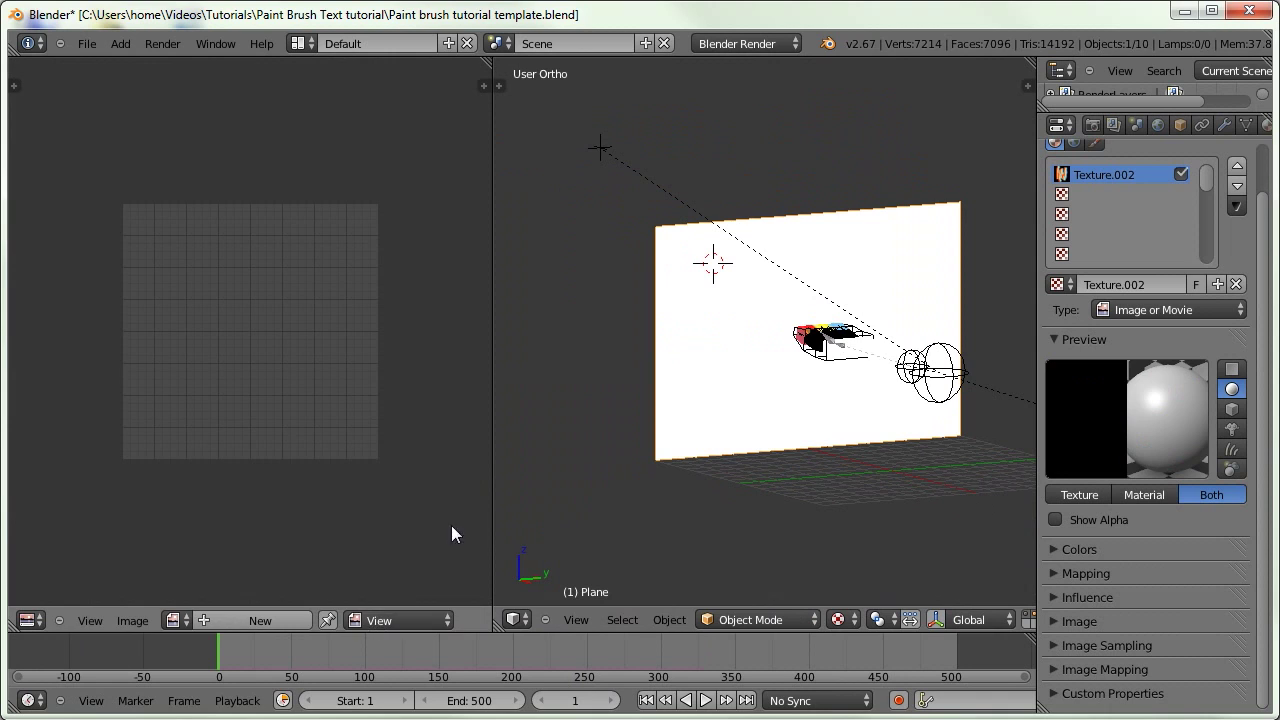
key("Tab")
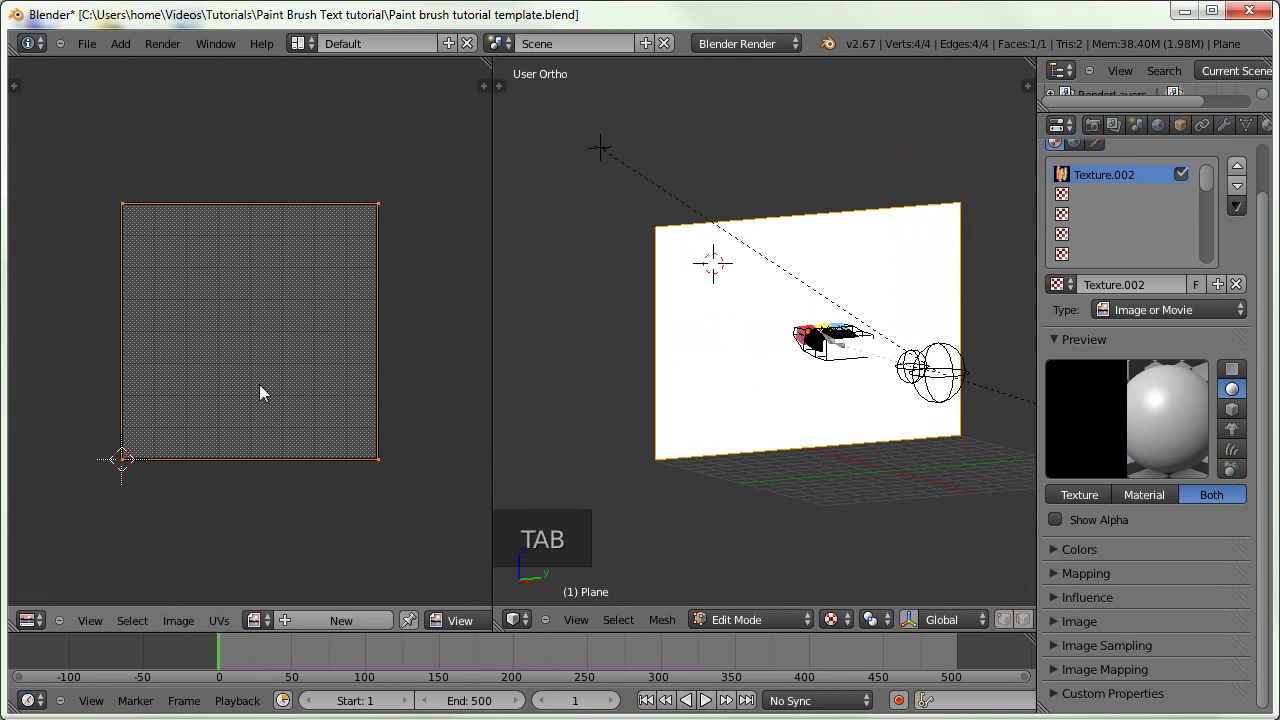
left_click(258, 620)
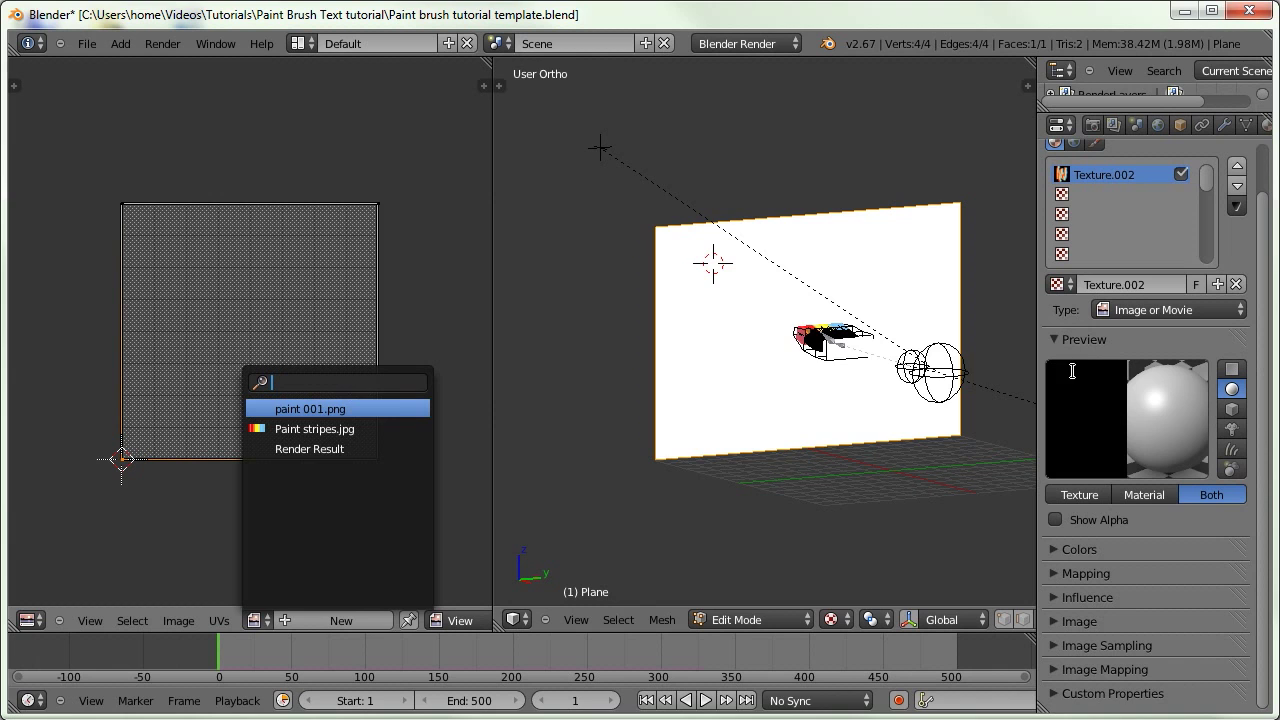
left_click(320, 409)
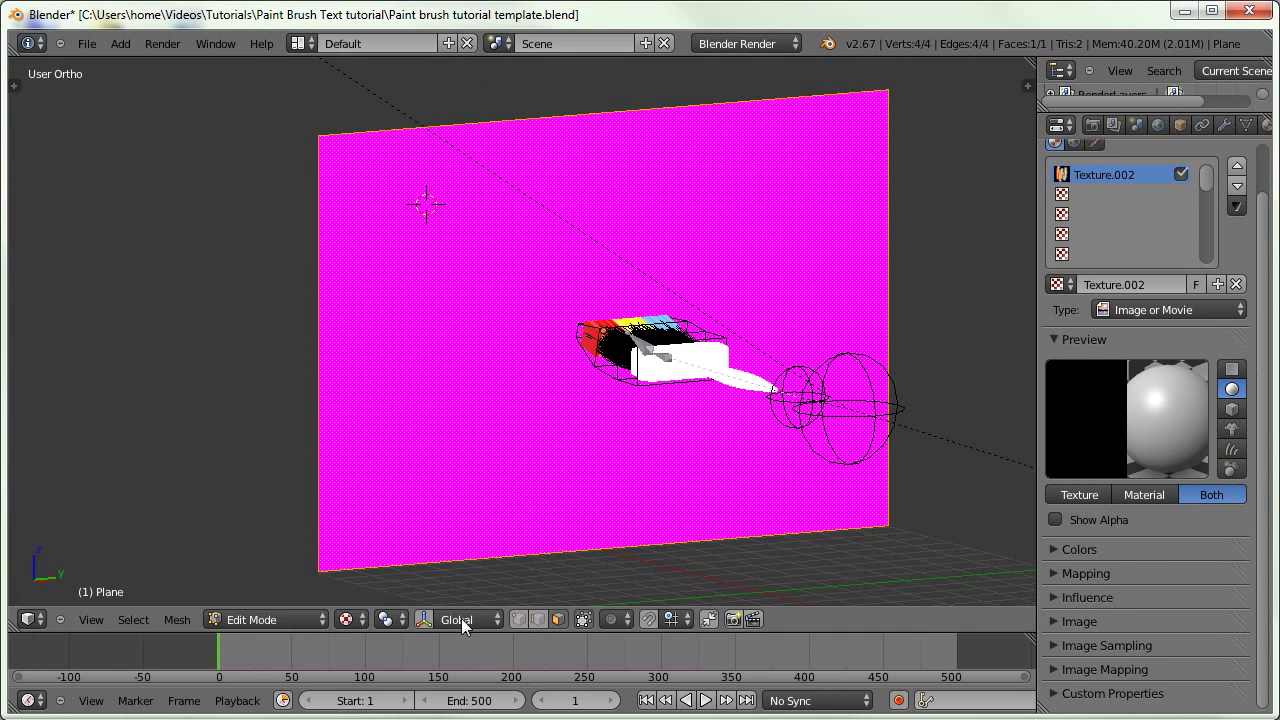
left_click_drag(497, 626, 430, 580)
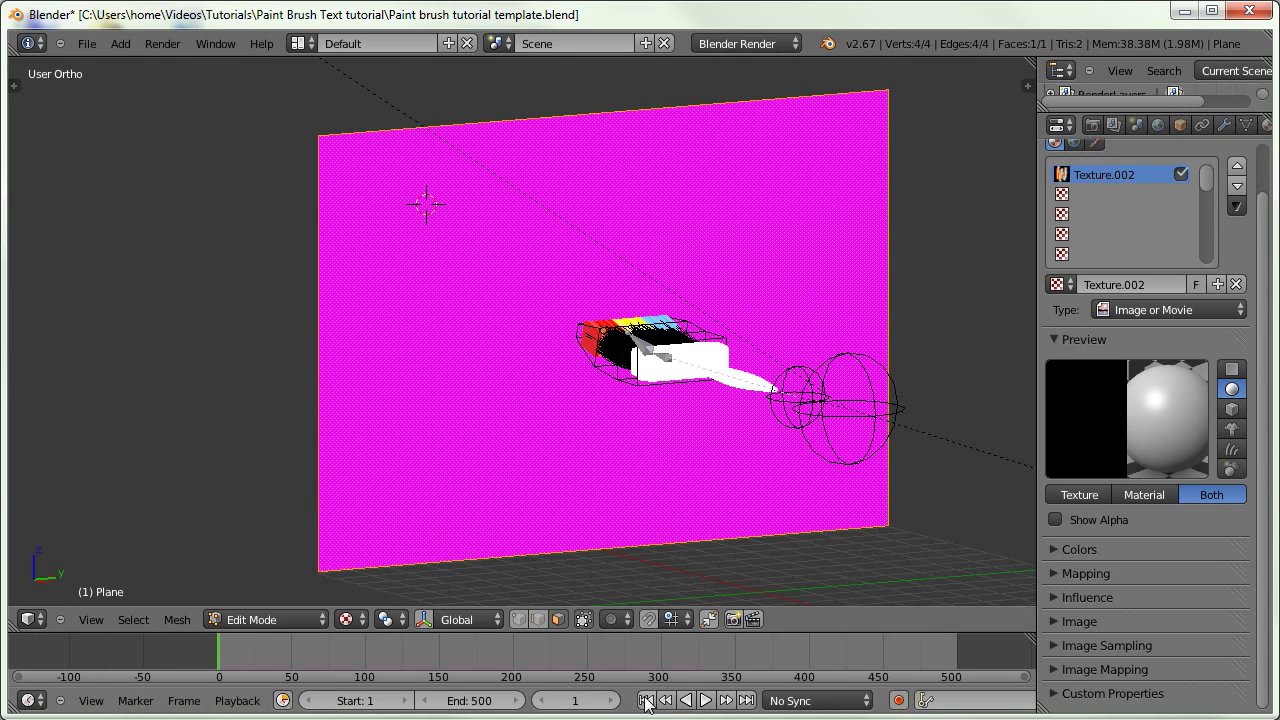
Advance the animation to frame 89, return the plane to Object Mode and examine the painted stripes up close
left_click_drag(222, 670, 349, 670)
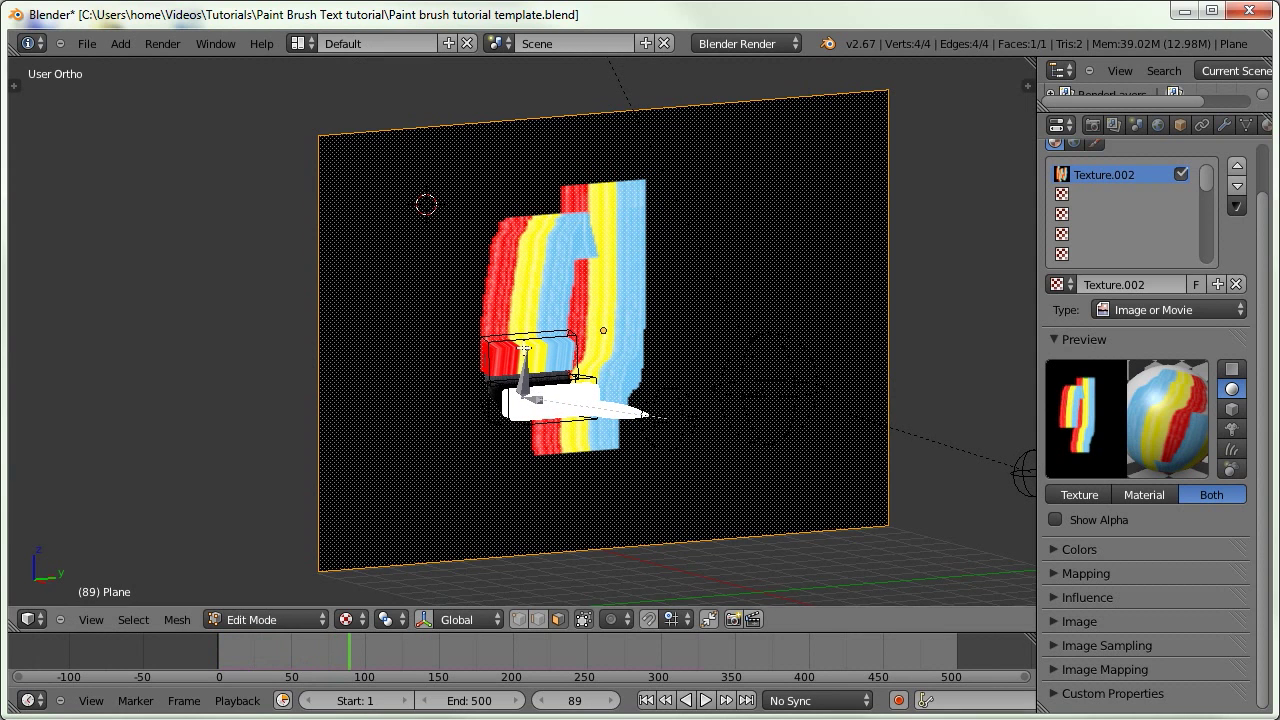
key("Tab")
middle_click_drag(504, 304, 485, 316)
mouse_move(524, 270)
middle_mouse_down("ctrl")
mouse_move(505, 355)
mouse_move(484, 255)
middle_mouse_up("ctrl")
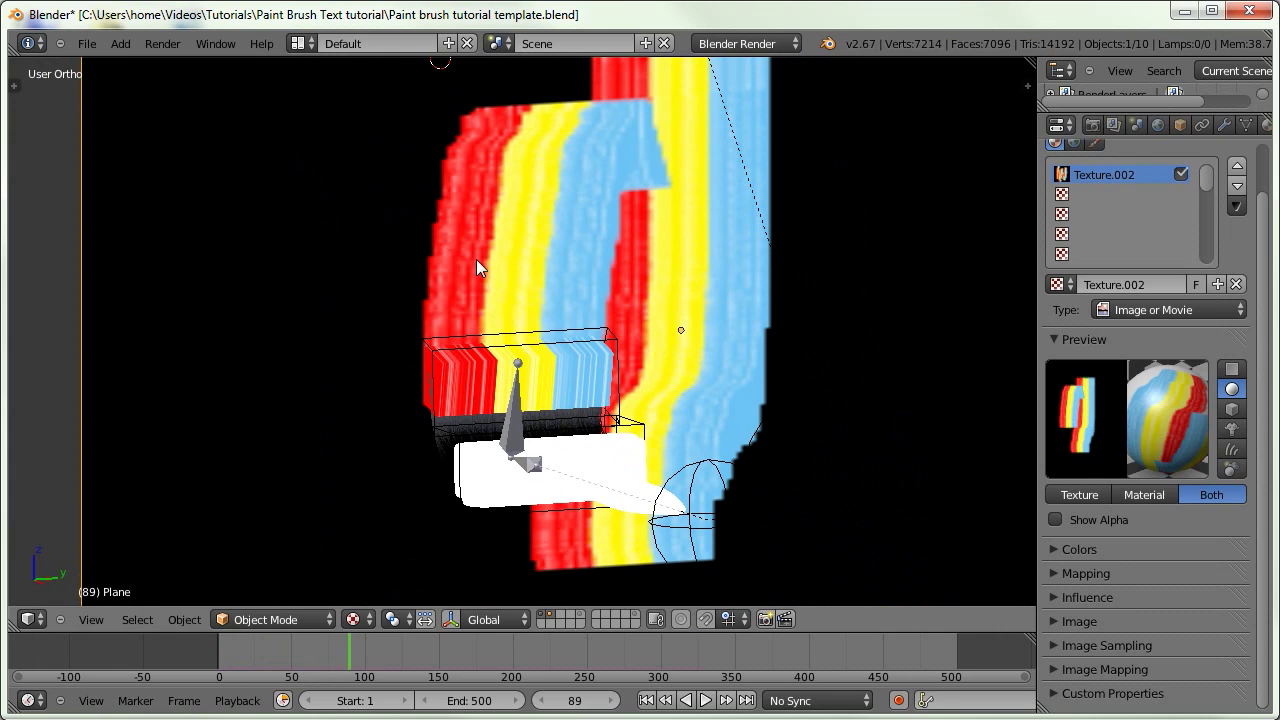
Turn on viewport display of the brush bristles' Subdivision Surface modifier and check the smoothed tip along the animation
right_click(476, 259)
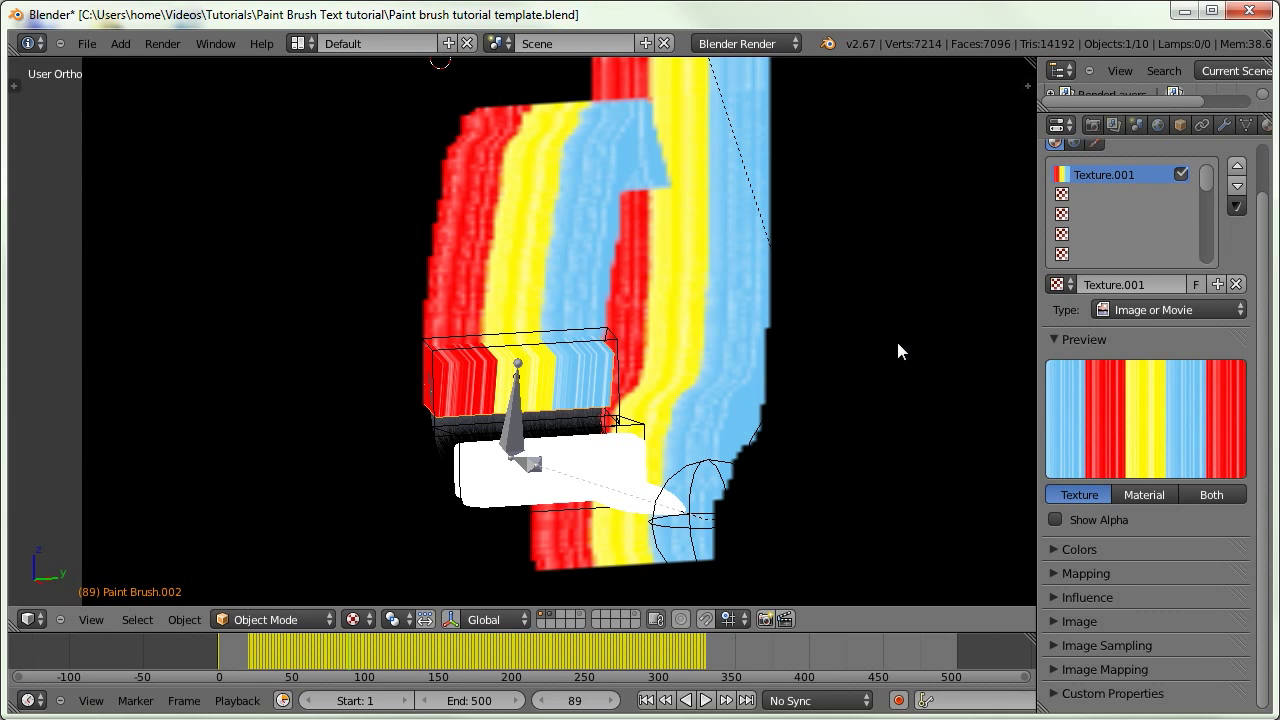
left_click(1224, 125)
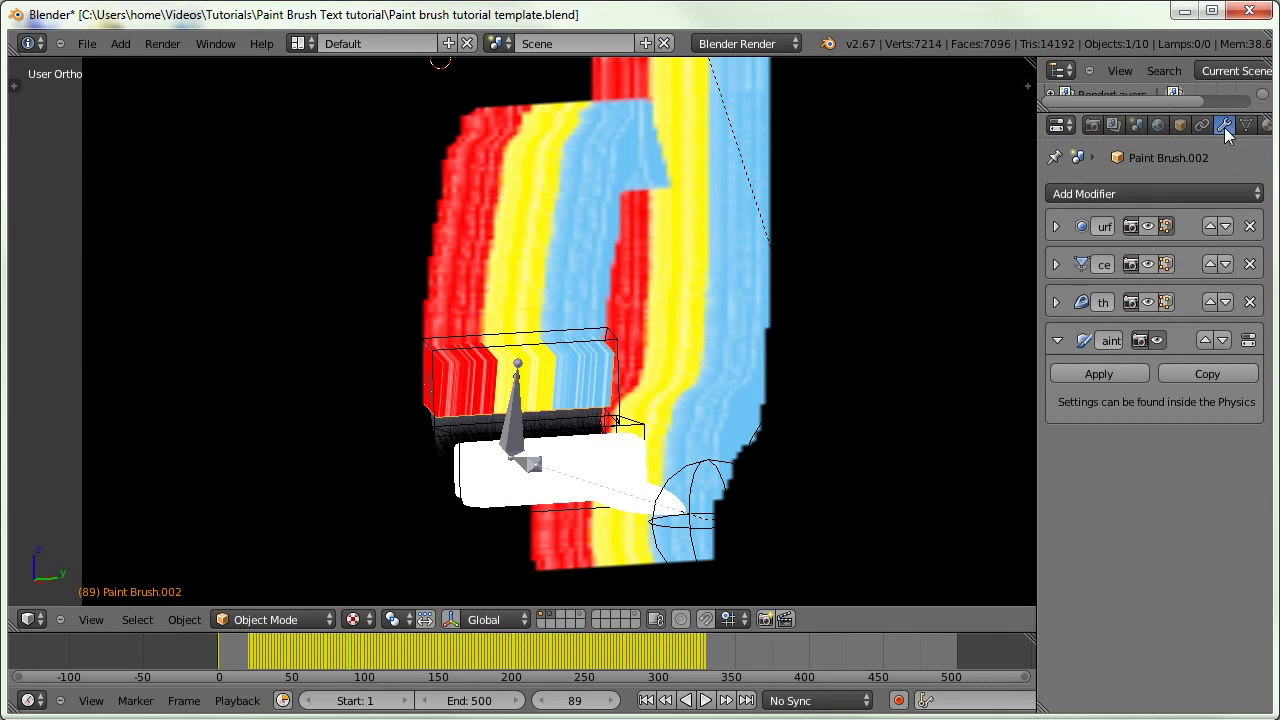
left_click(1146, 228)
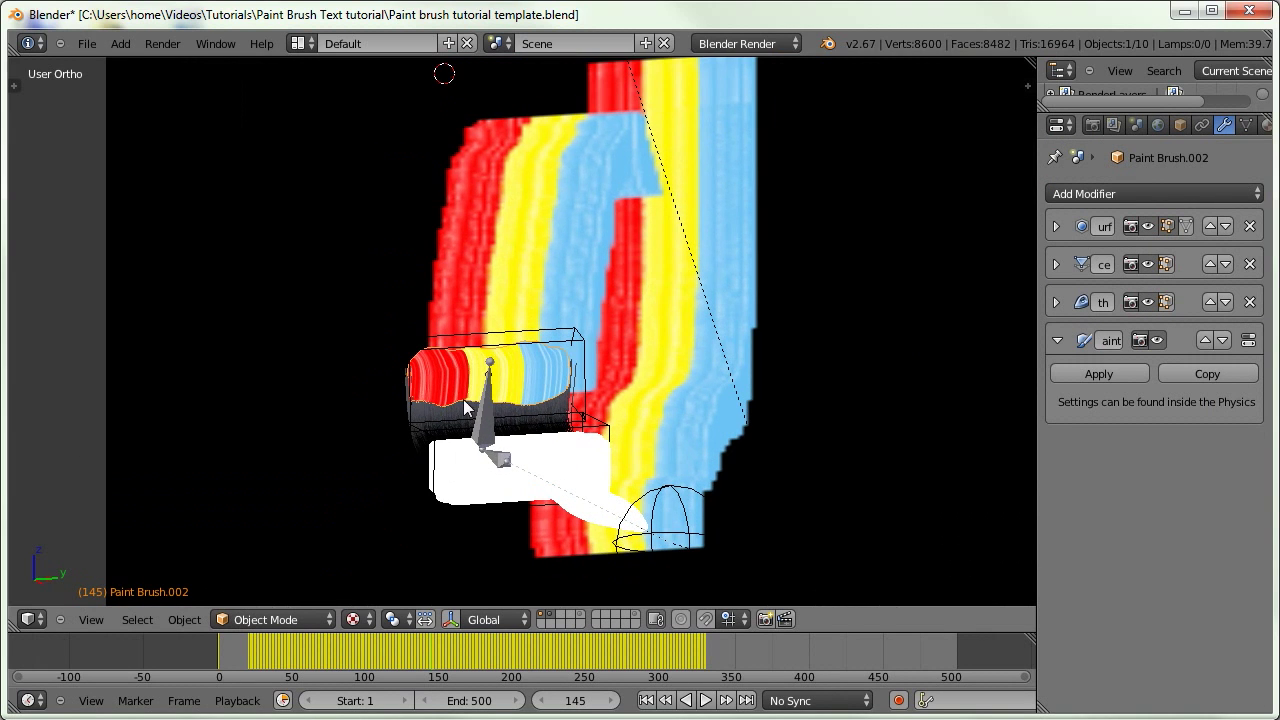
middle_click_drag(465, 404, 410, 530)
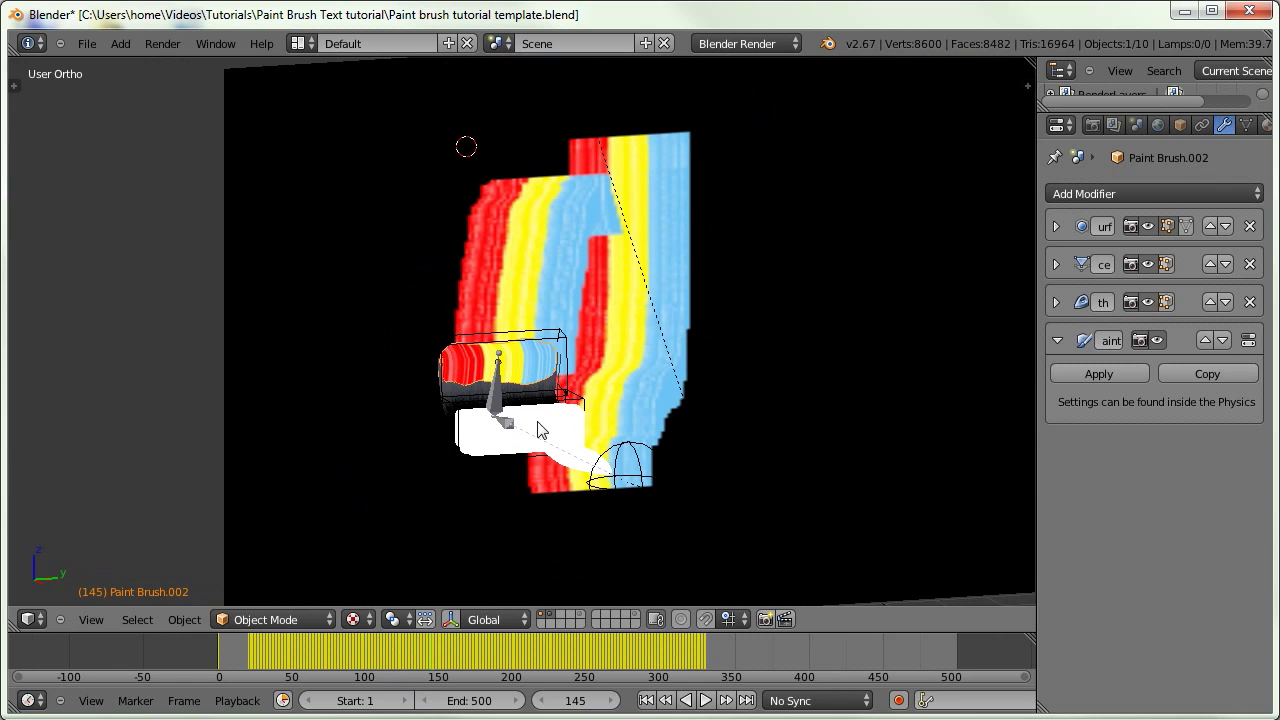
left_click(412, 652)
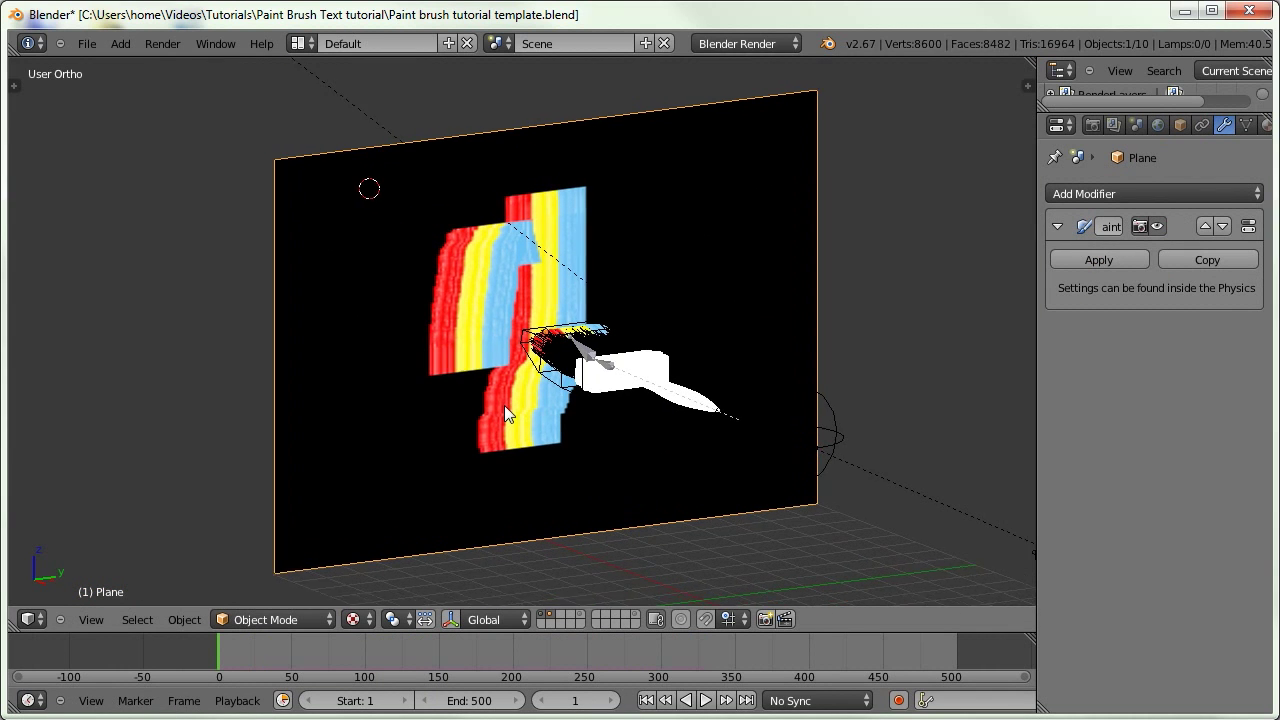
Refresh the canvas plane by entering and leaving Edit Mode, show its texture settings and play through the animation to frame 330
key("Tab")
key("Tab")
scroll(1215, 125, "down", 3)
left_click(1215, 125)
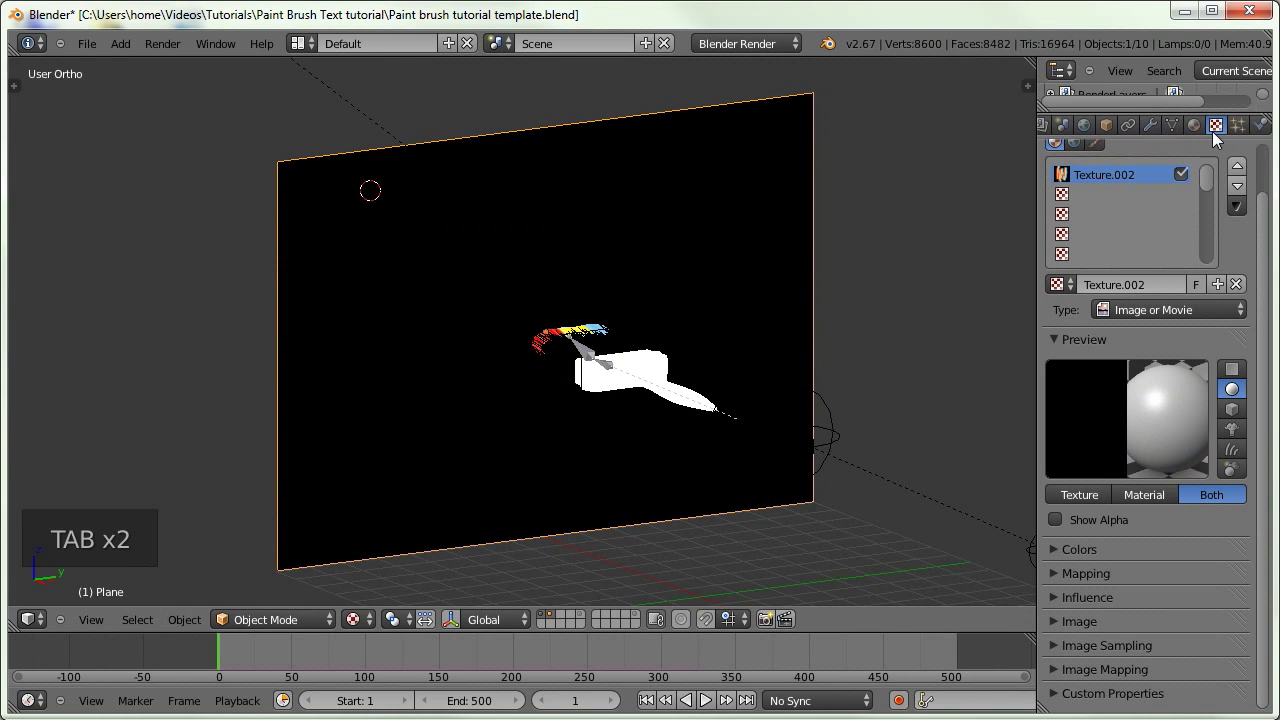
mouse_move(227, 643)
left_mouse_down()
mouse_move(489, 629)
mouse_move(787, 685)
mouse_move(730, 686)
left_mouse_up()
middle_click_drag(580, 506, 493, 274)
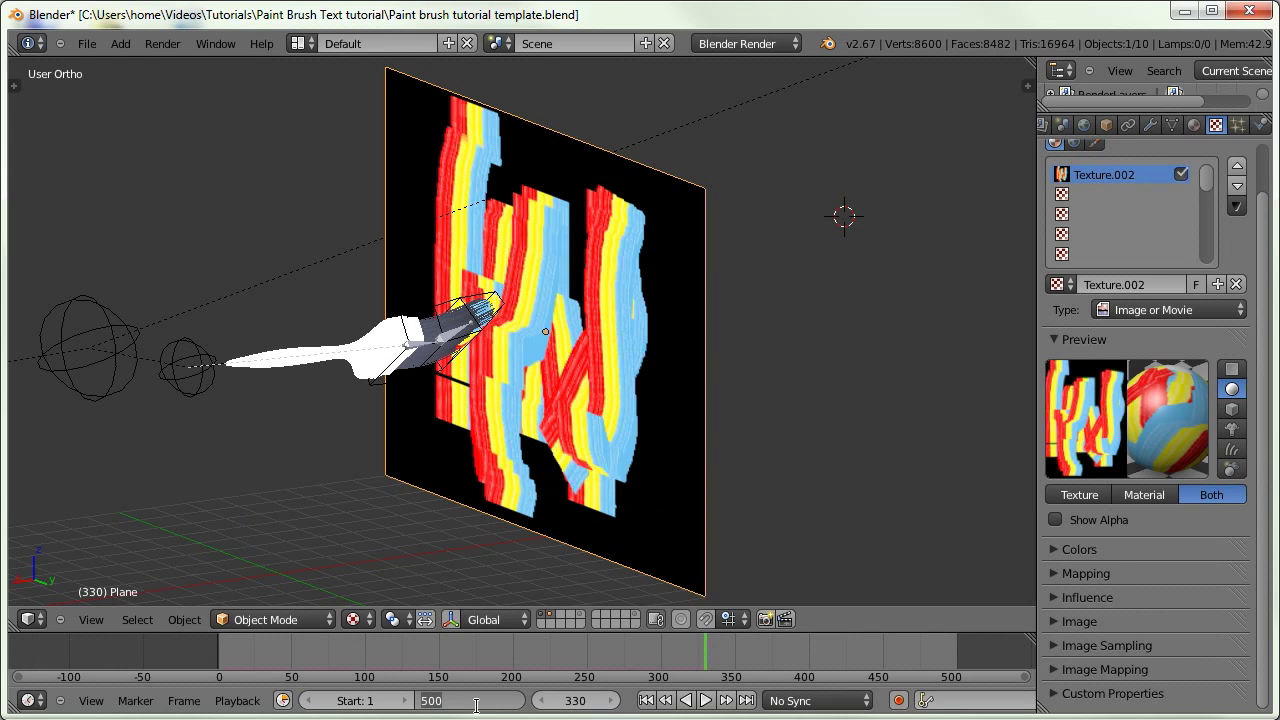
Set the animation's end frame to 330
left_click(473, 700)
type("333")
key("BackSpace")
type("0")
key("Return")
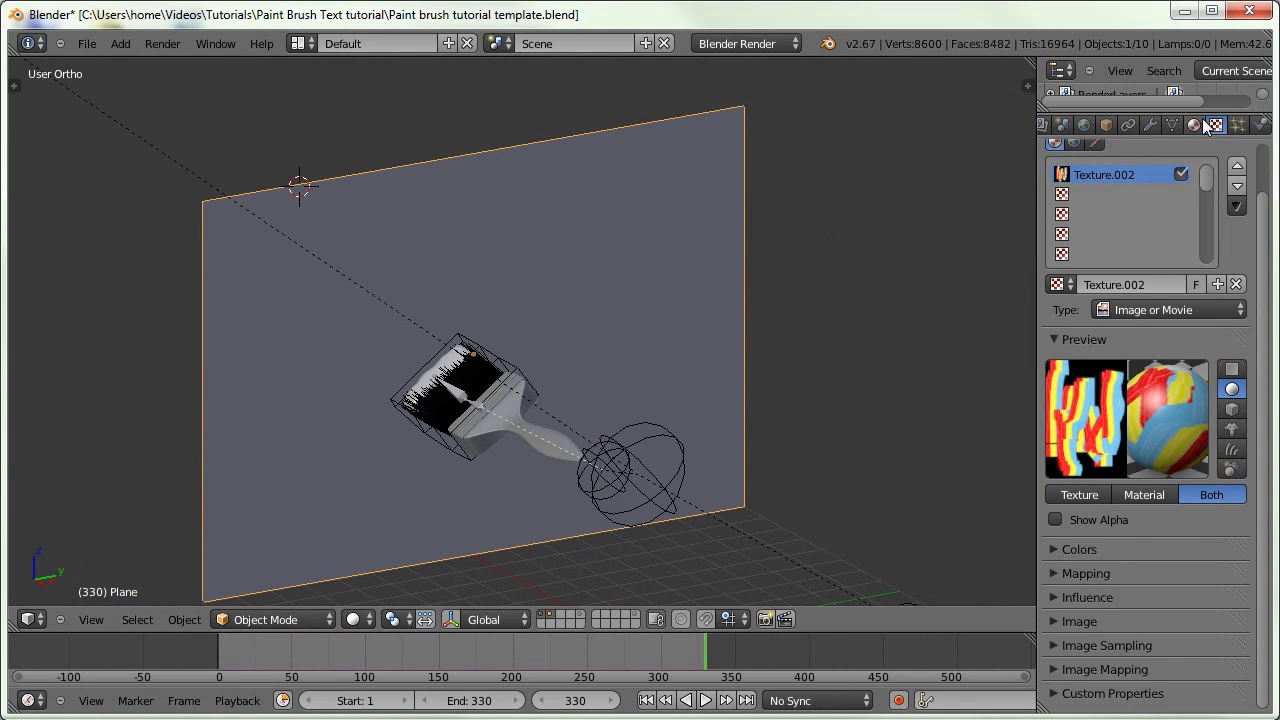
Set the canvas material's diffuse colour to pure white with an intensity of 1.000
left_click(1194, 124)
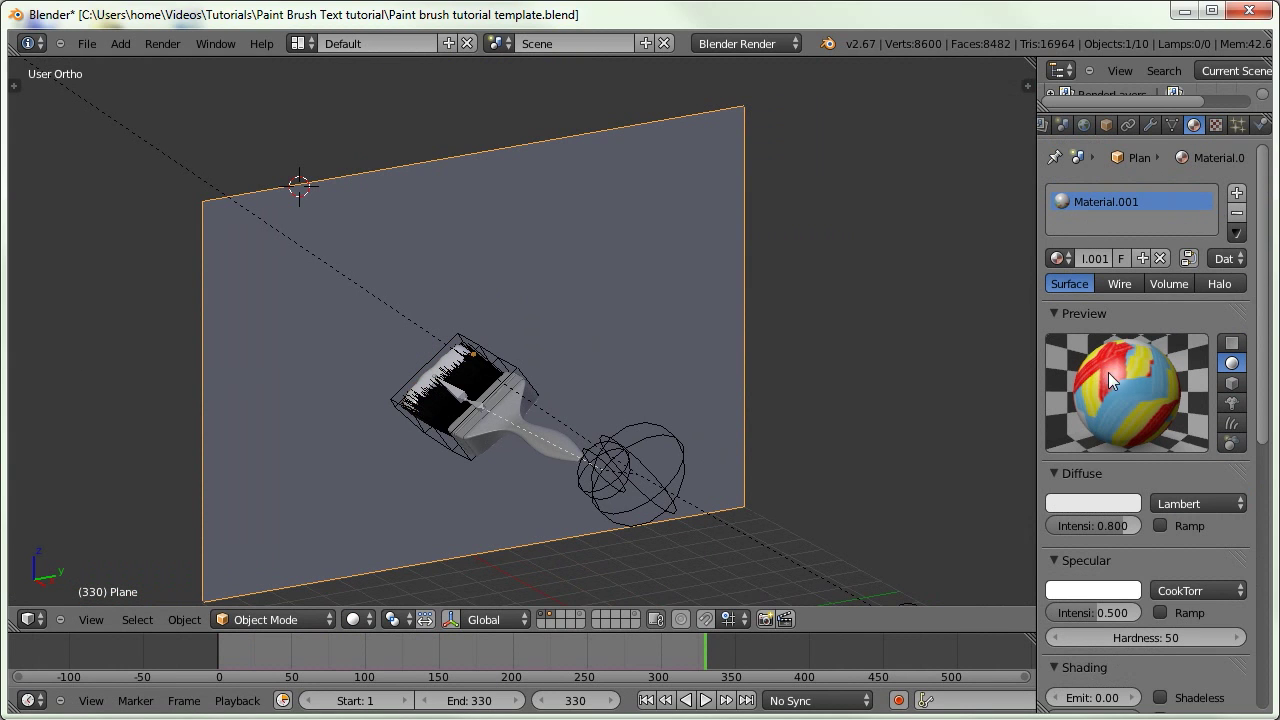
left_click(1128, 504)
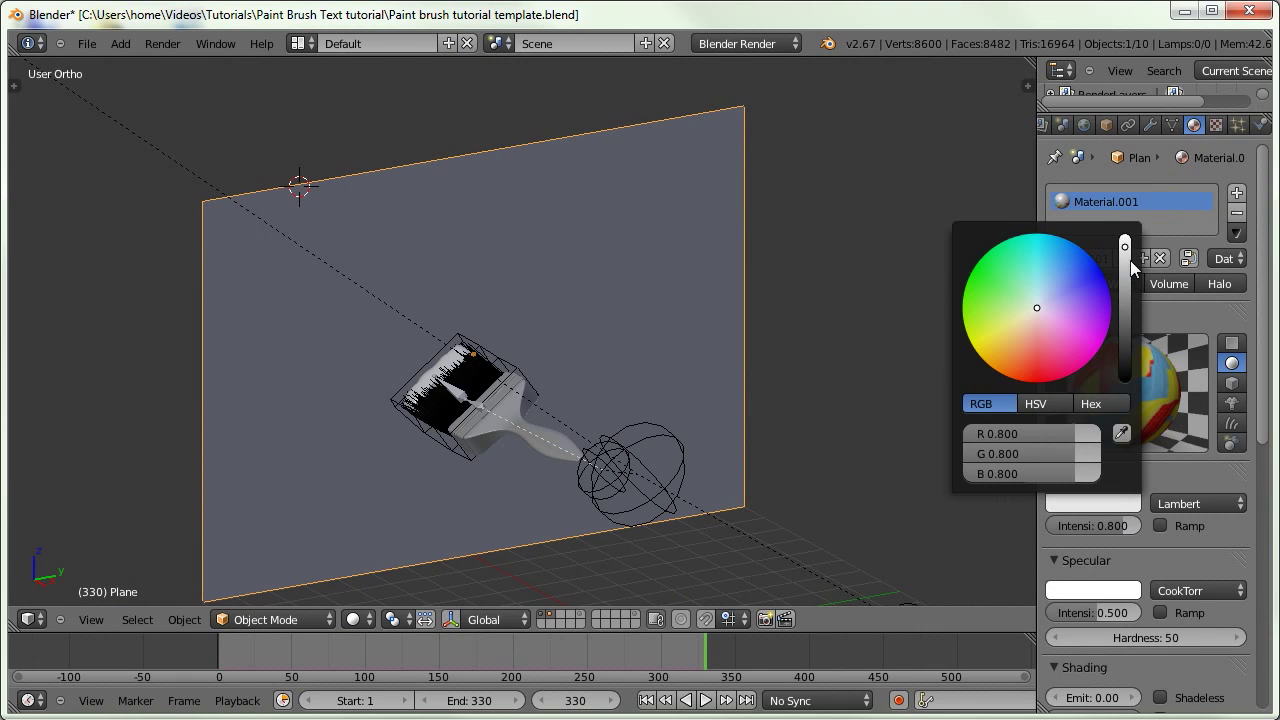
left_click_drag(1130, 260, 1125, 206)
left_click_drag(1103, 520, 1180, 516)
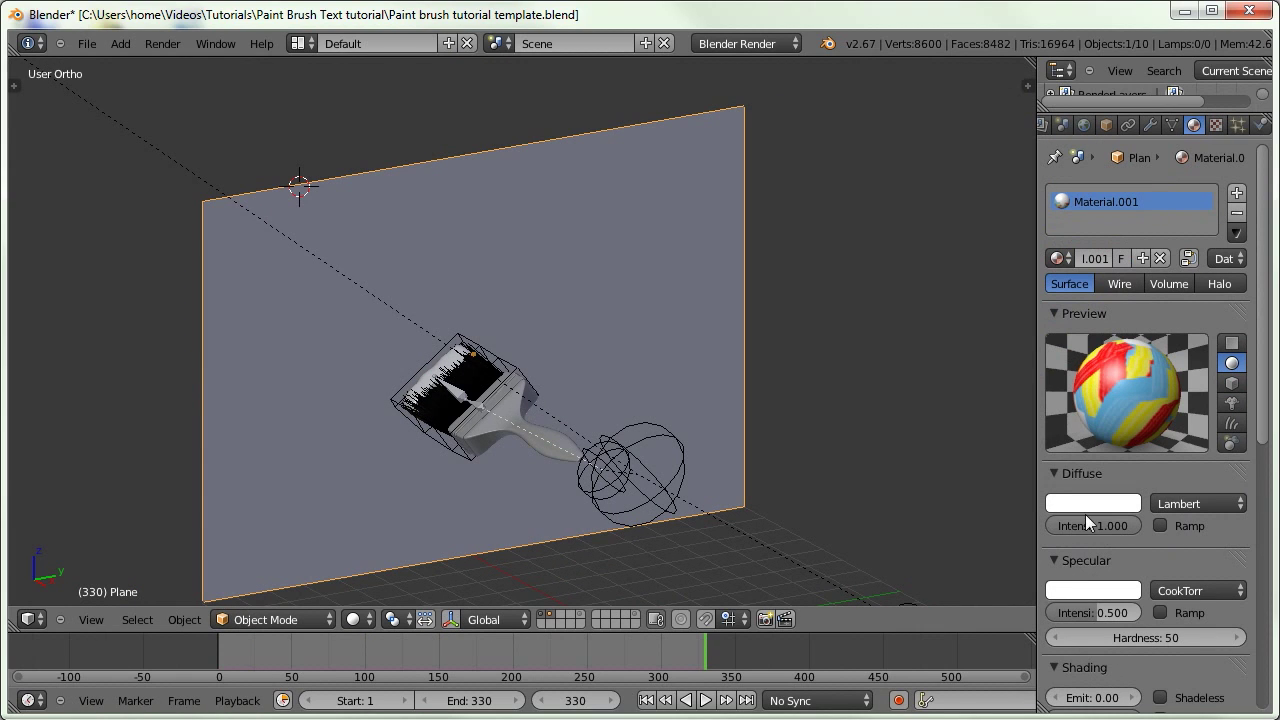
Set the canvas material's specular intensity to 0.000 and its hardness to 1
left_click_drag(1090, 612, 1028, 612)
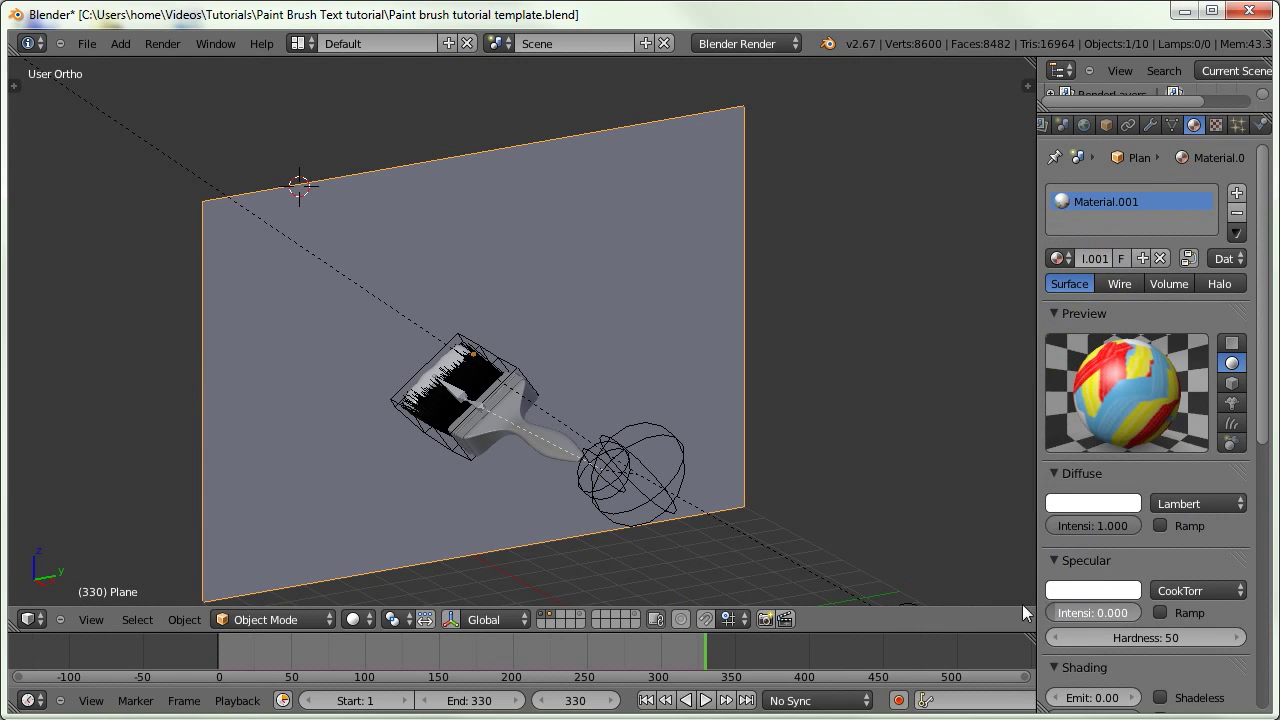
left_click(1146, 640)
type("1")
key("Return")
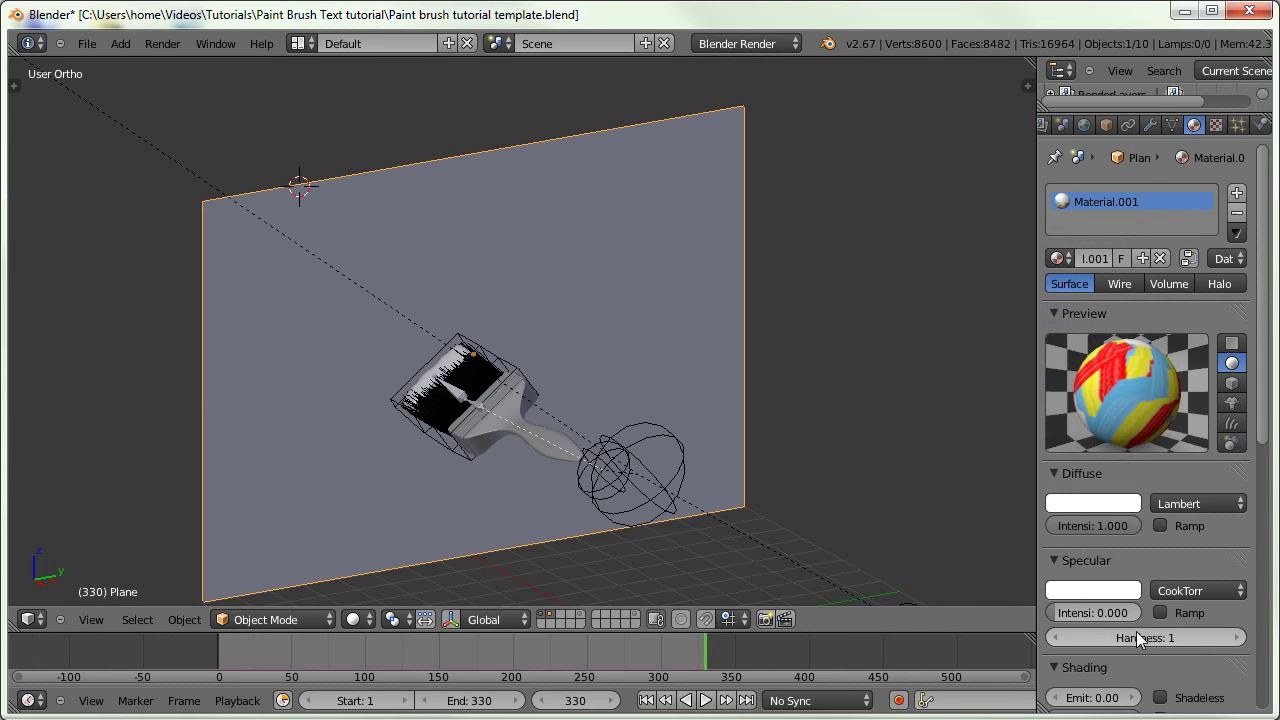
Hide the brush's layer 1 and show layer 5 with the lamps and camera alongside the canvas plane
left_click(1215, 124)
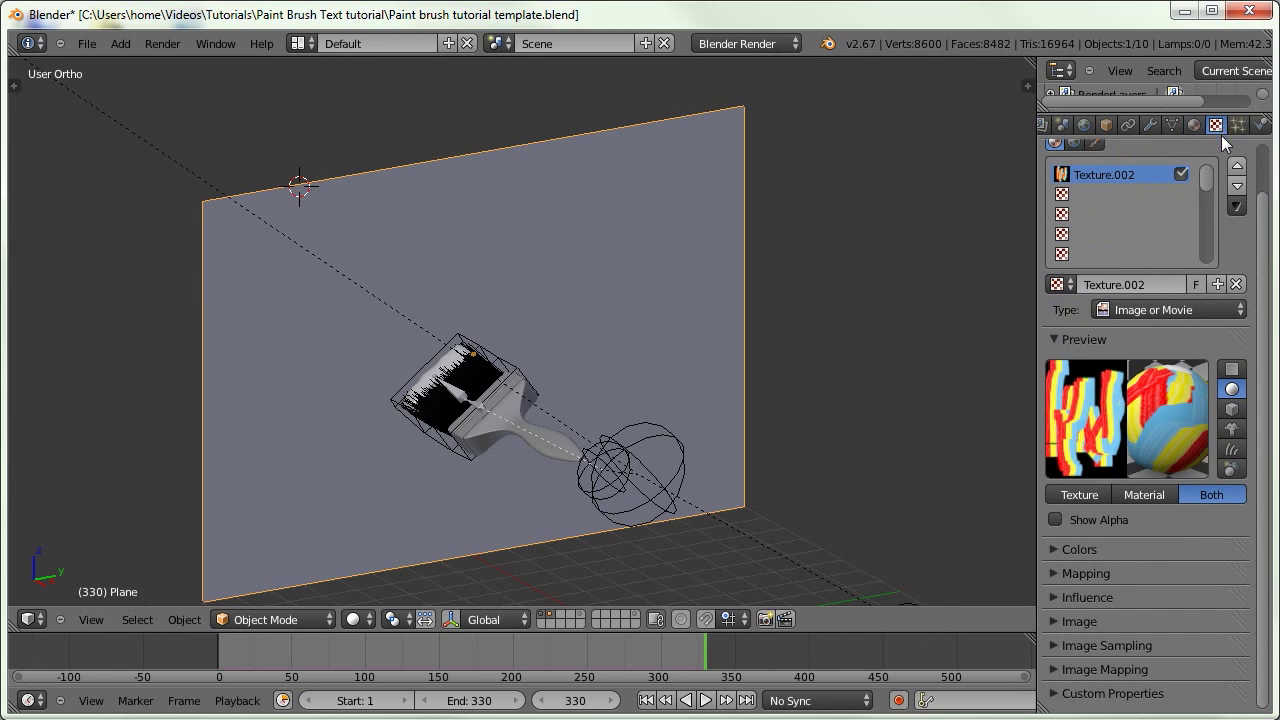
key("shift+2")
key("shift+2")
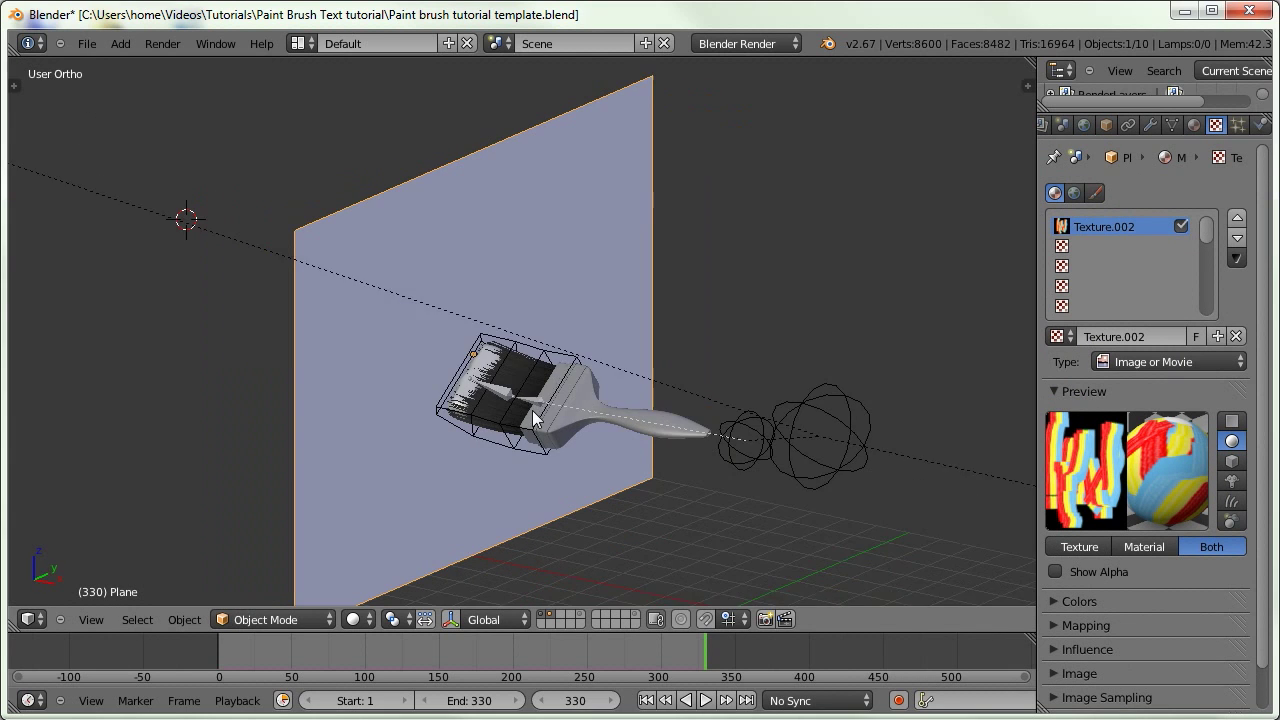
key("shift+1")
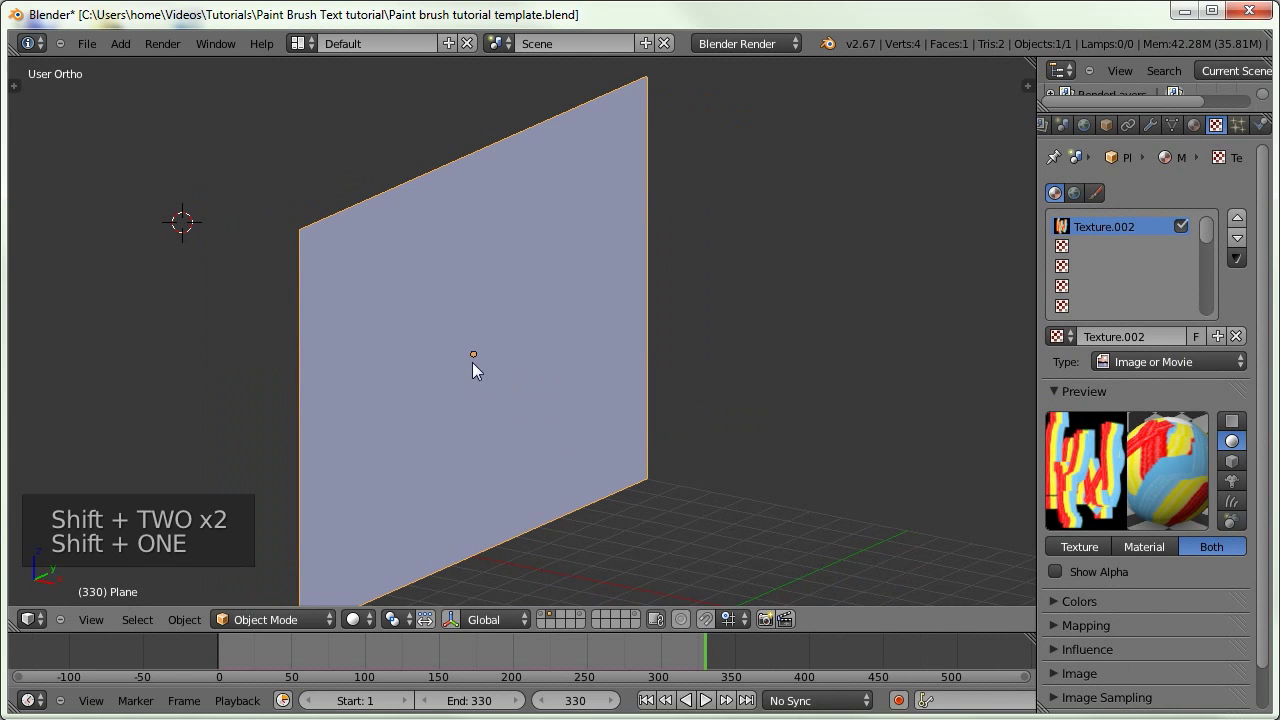
middle_click_drag(515, 389, 451, 357)
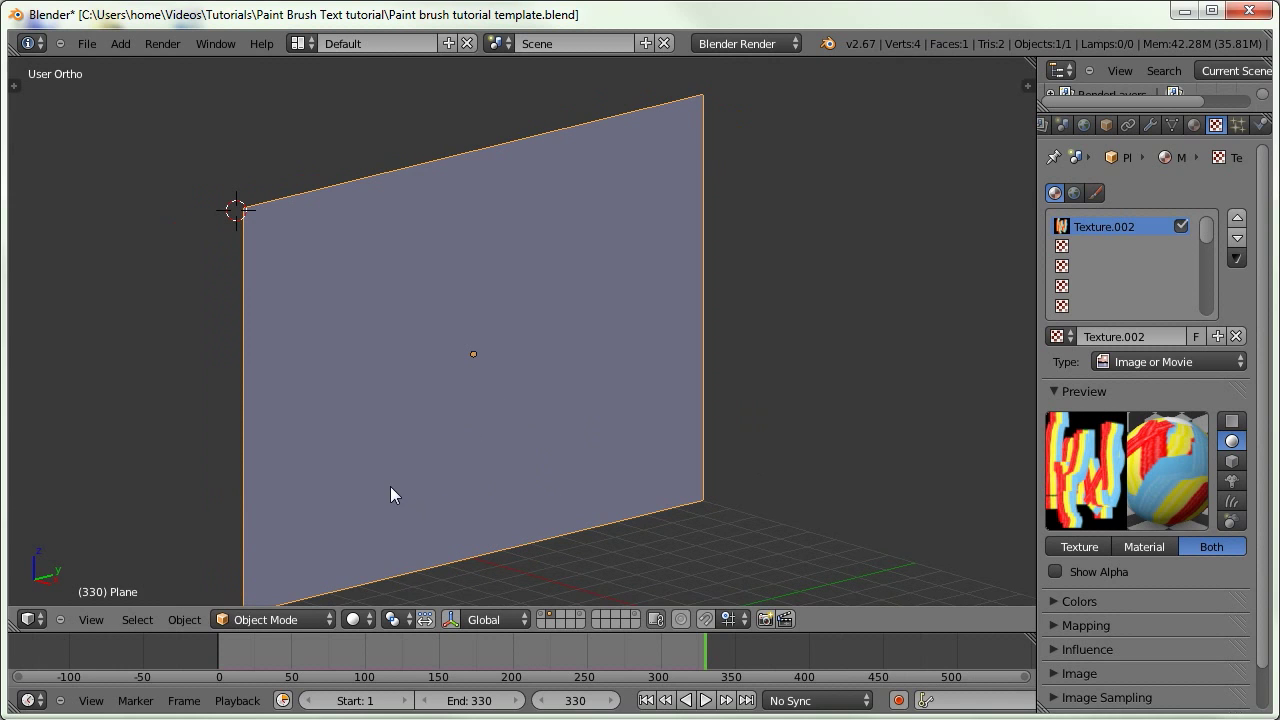
key("shift+5")
scroll(594, 446, "down", 3)
middle_click_drag(586, 317, 525, 400)
Examine the energy, shadow and area shape settings of the two area lamps
right_click(746, 437)
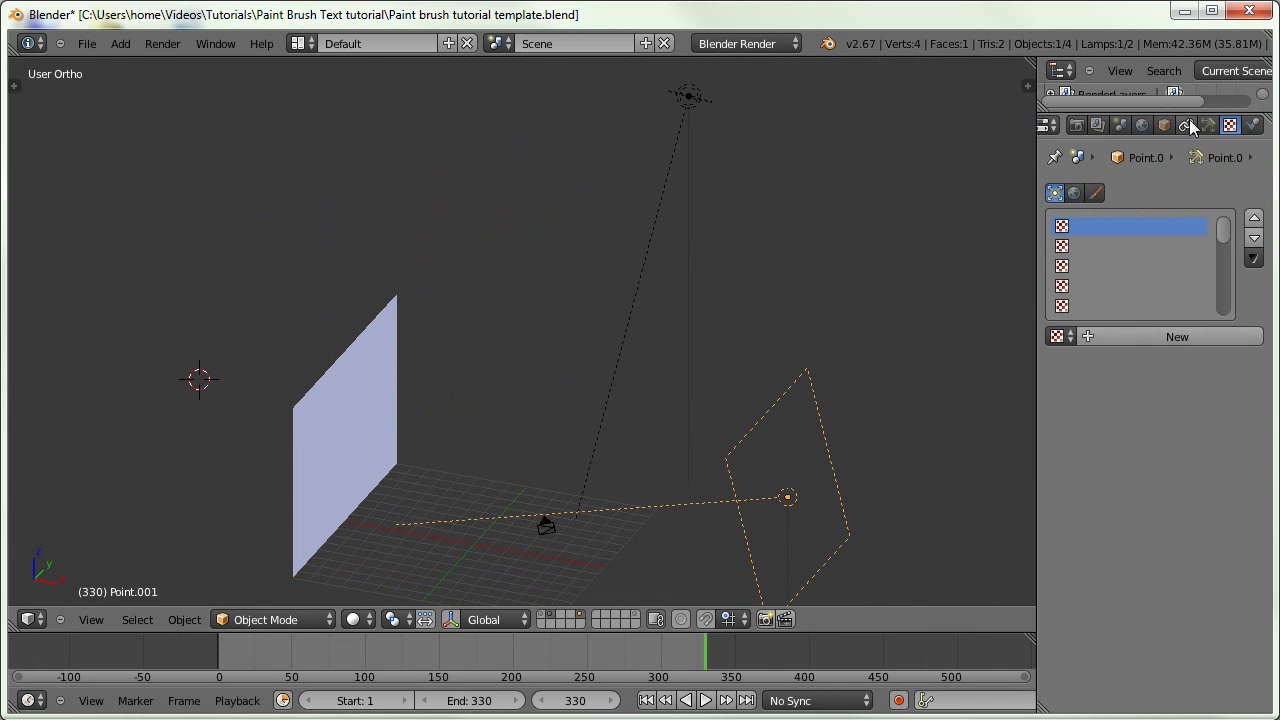
left_click(1208, 124)
scroll(1152, 362, "down", 1)
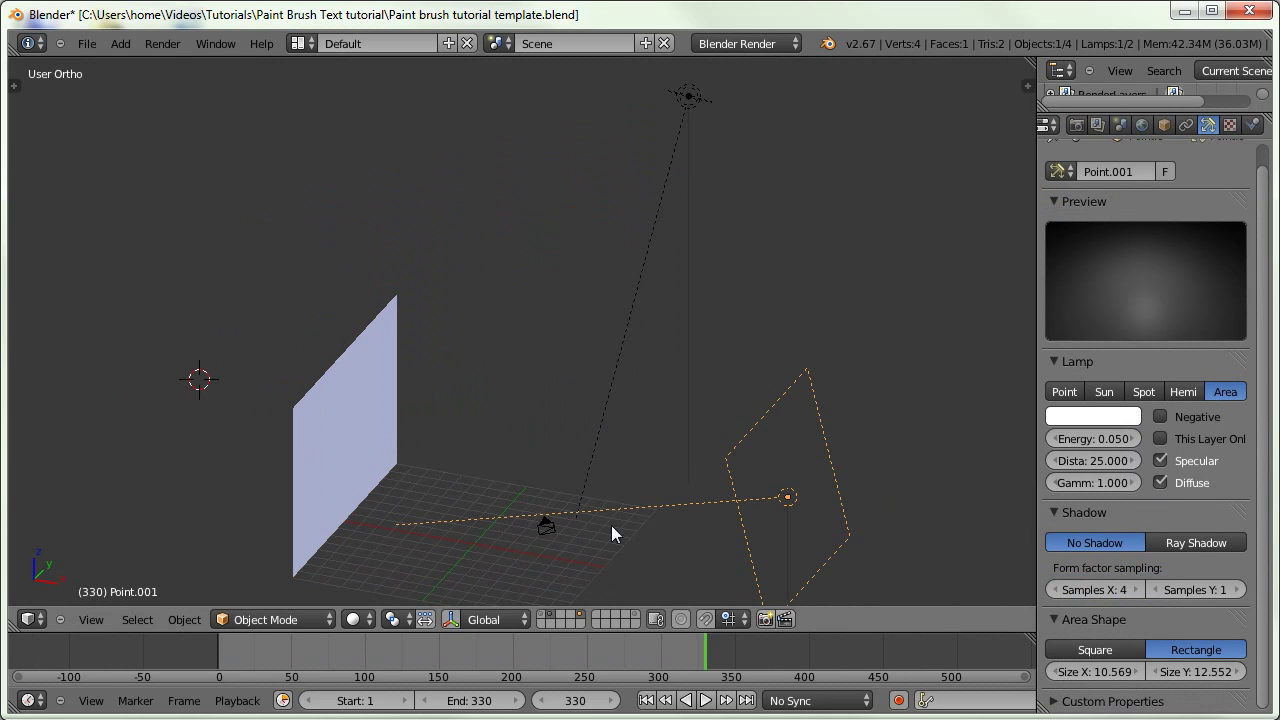
scroll(611, 525, "down", 1)
right_click(660, 140)
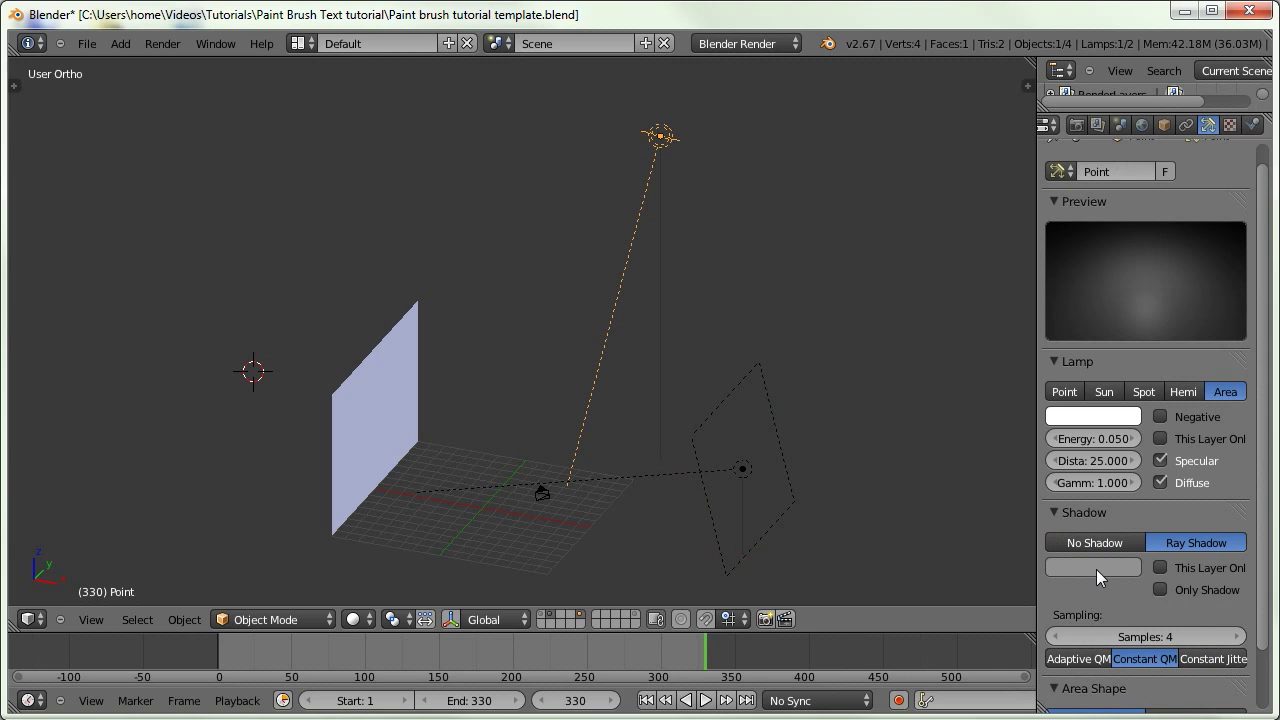
scroll(1107, 568, "down", 2)
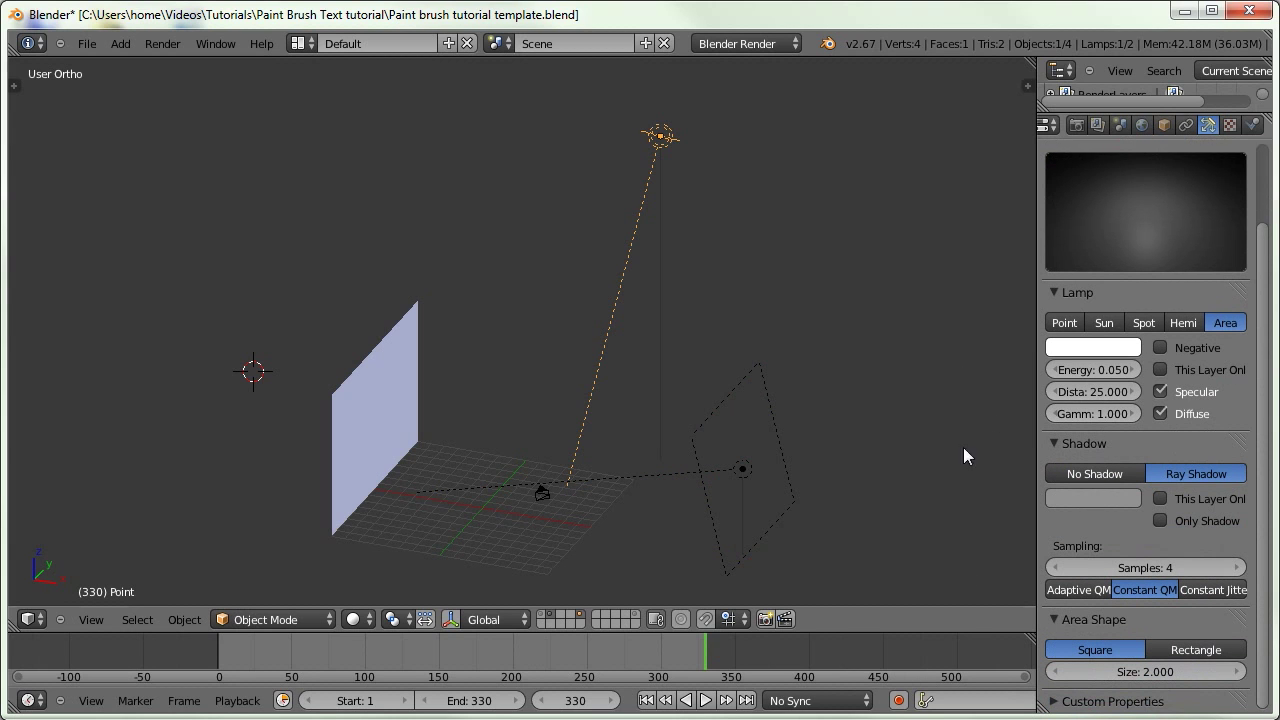
Look through the scene camera as the active camera and move it so its frame covers the canvas plane
middle_click_drag(620, 366, 509, 492)
right_click(509, 490)
key("ctrl+KP_0")
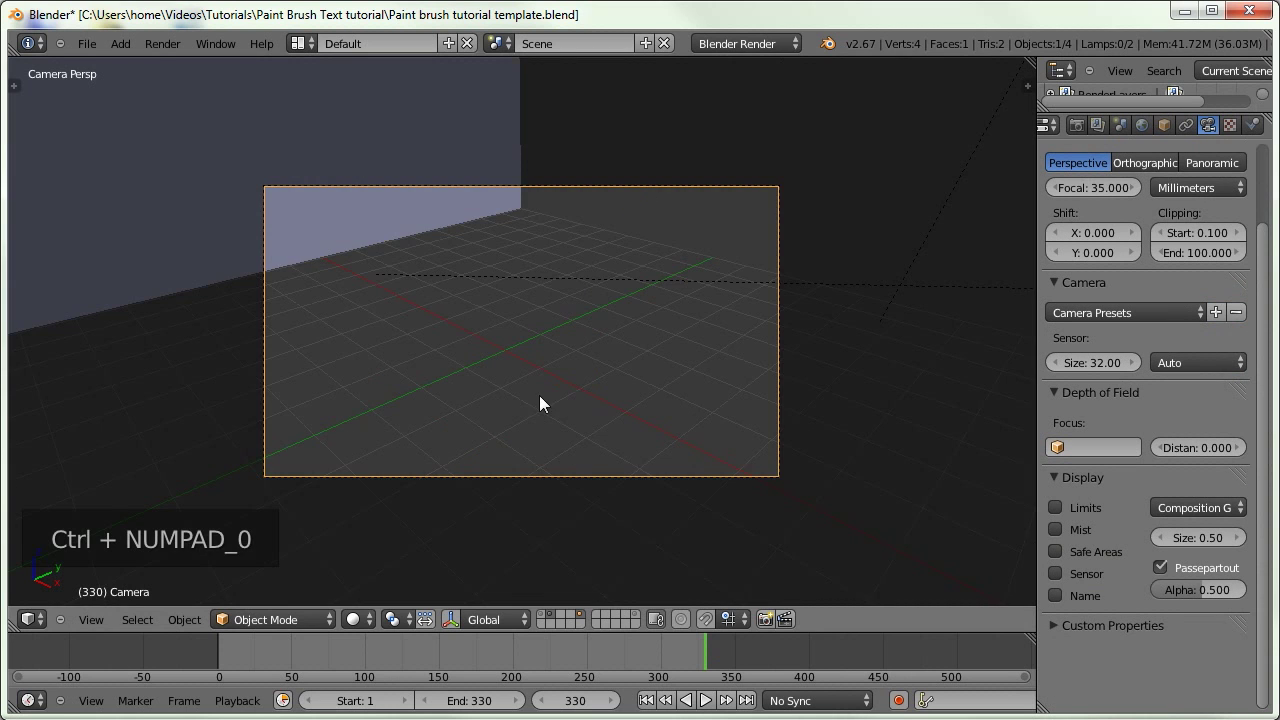
key("g")
key("g")
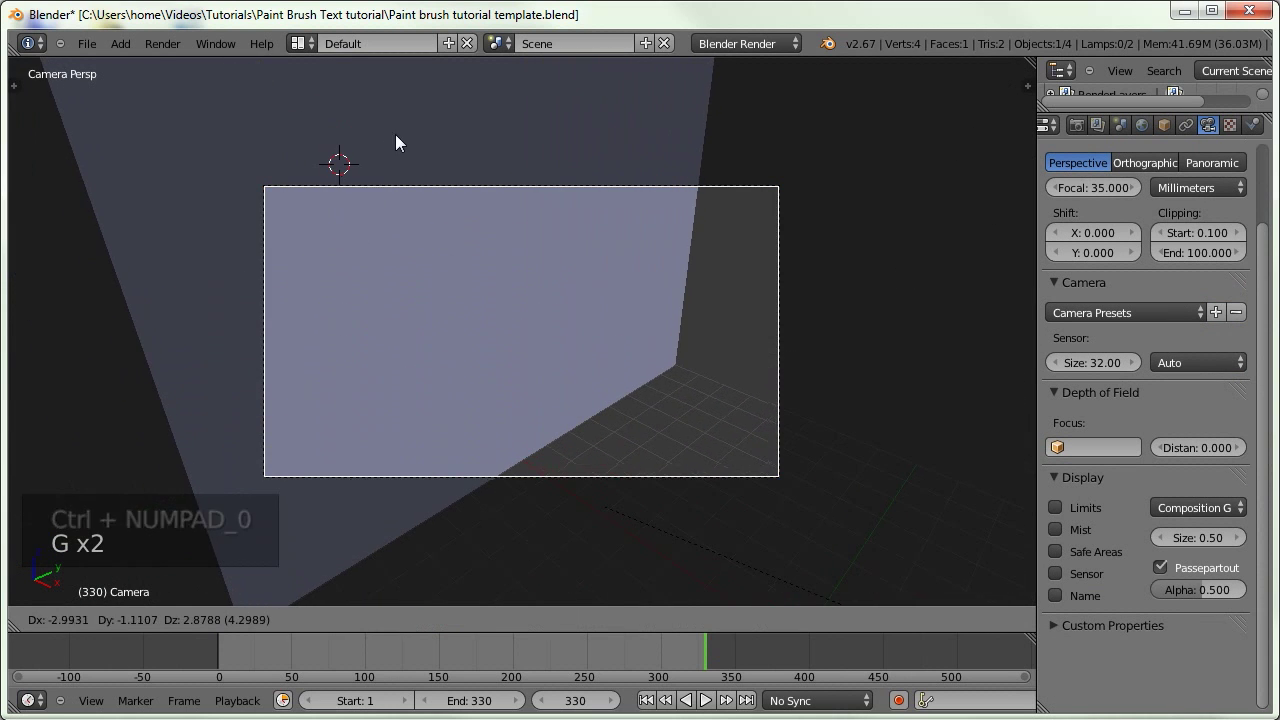
Reposition the camera so the wall plane fills most of the camera frame
left_click(730, 427)
key("ctrl+z")
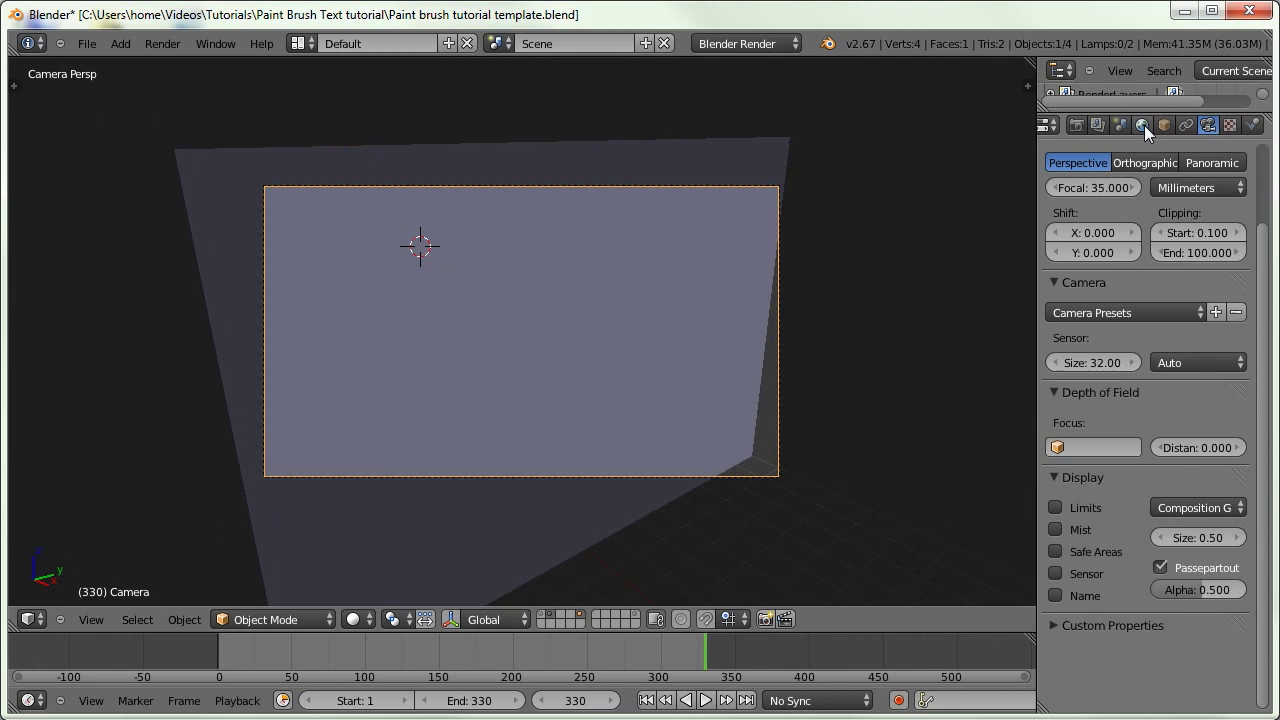
Enable Environment Lighting for the world and set its energy to 0.6
left_click(1142, 124)
left_click(1076, 572)
scroll(1080, 560, "down", 5)
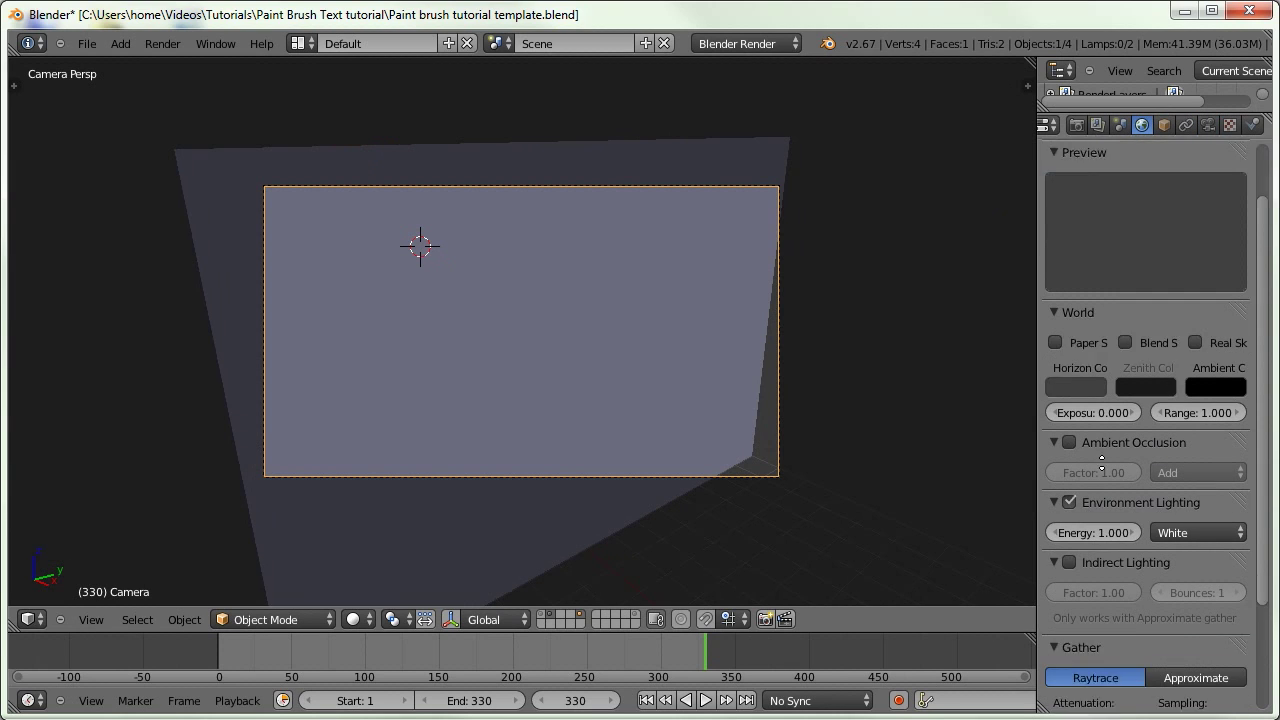
left_click(1093, 458)
type("0.5")
key("Return")
scroll(1117, 348, "up", 1)
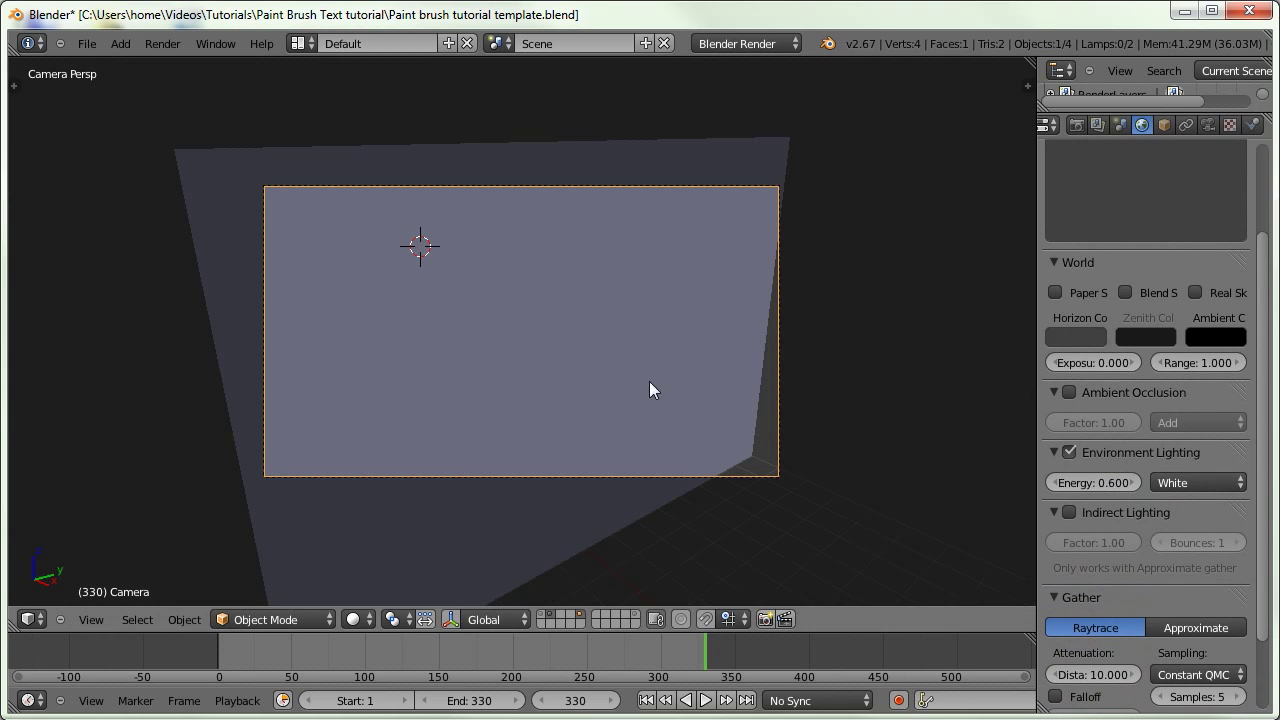
Reset the render resolution percentage to its default value
left_click(1076, 124)
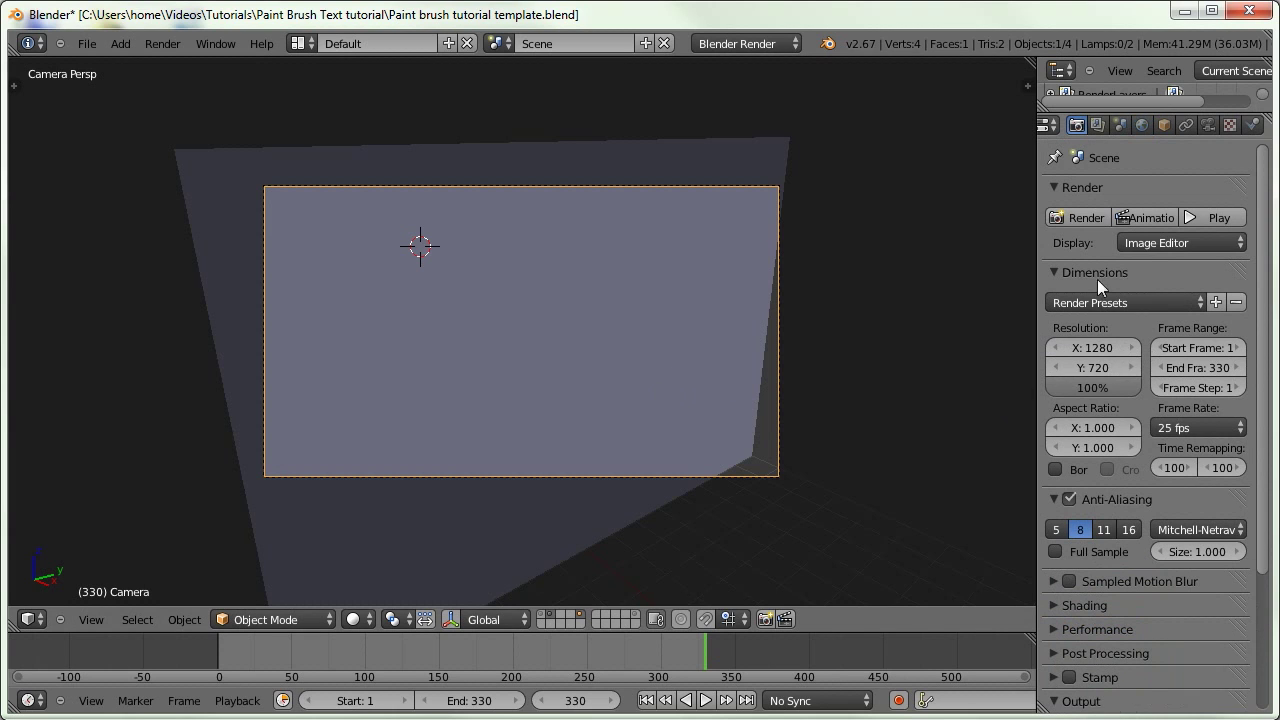
left_click(1092, 387)
key("BackSpace")
key("BackSpace")
left_click(1142, 124)
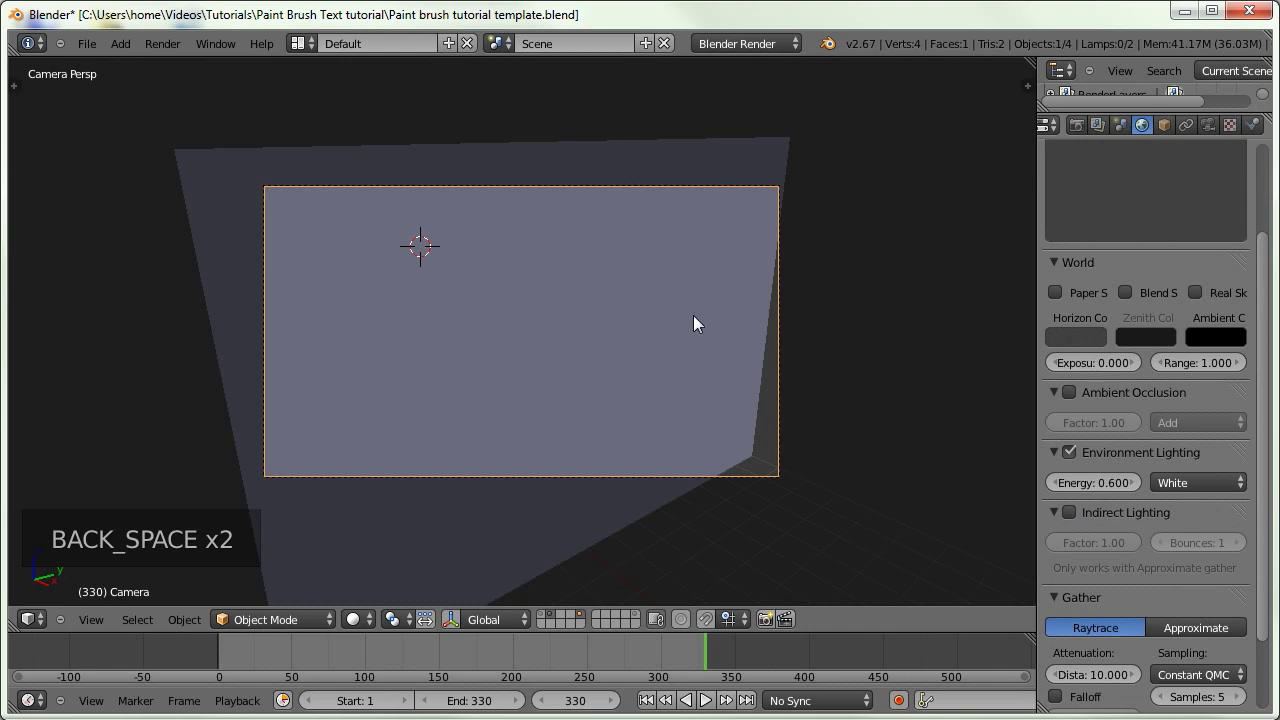
Render frame 330 to check the lighting and return to the 3D view
key("F12")
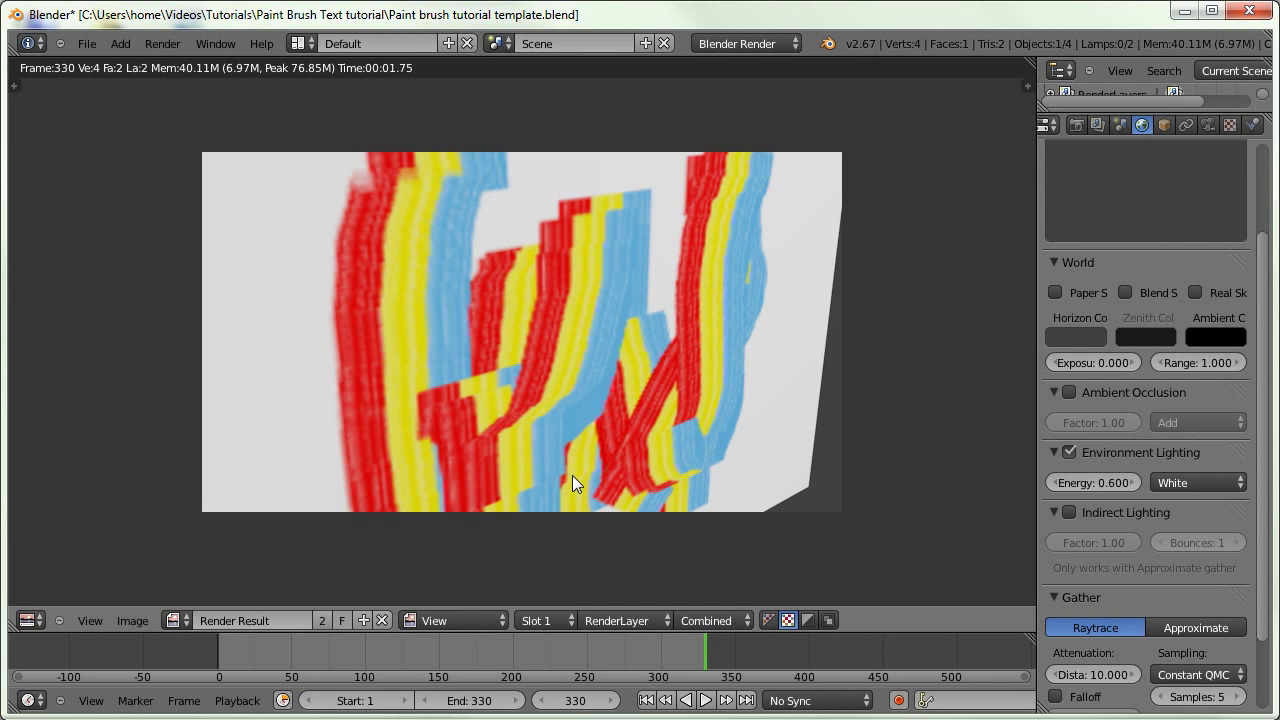
left_click(31, 621)
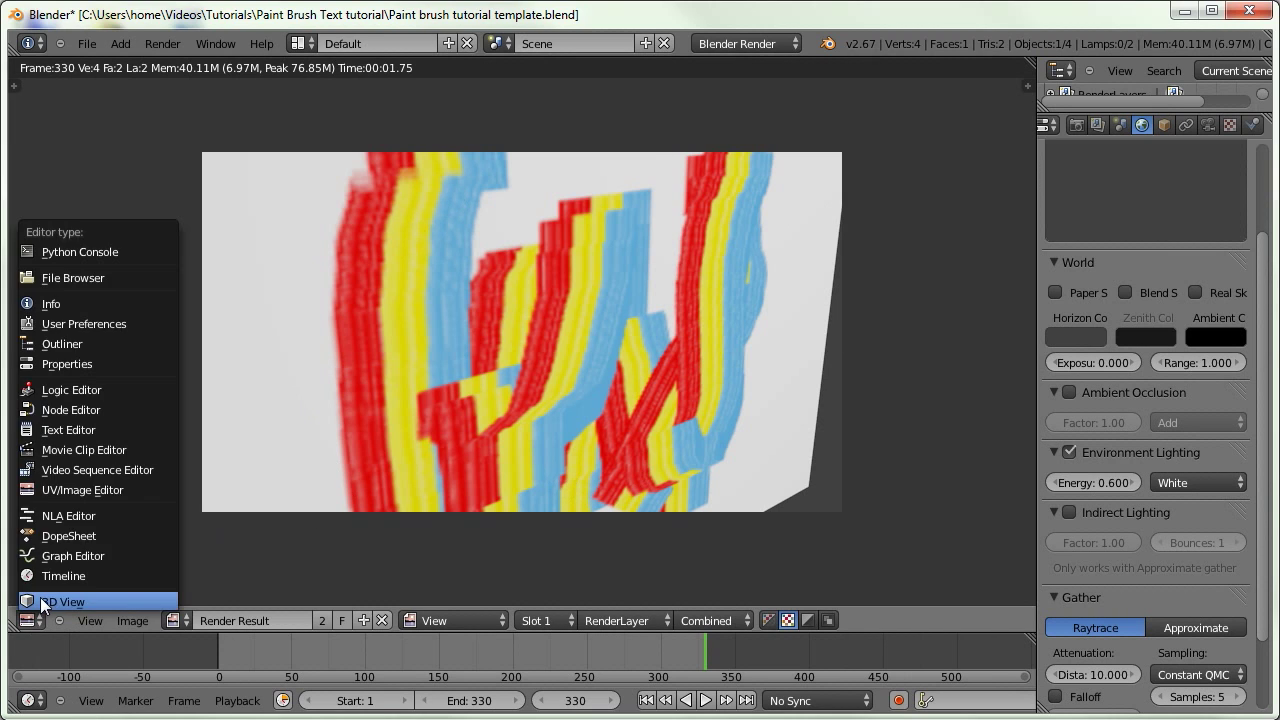
left_click(50, 604)
Rename the plane's paint image texture to Dynamic Paint and move it down one slot in the texture stack
right_click(575, 316)
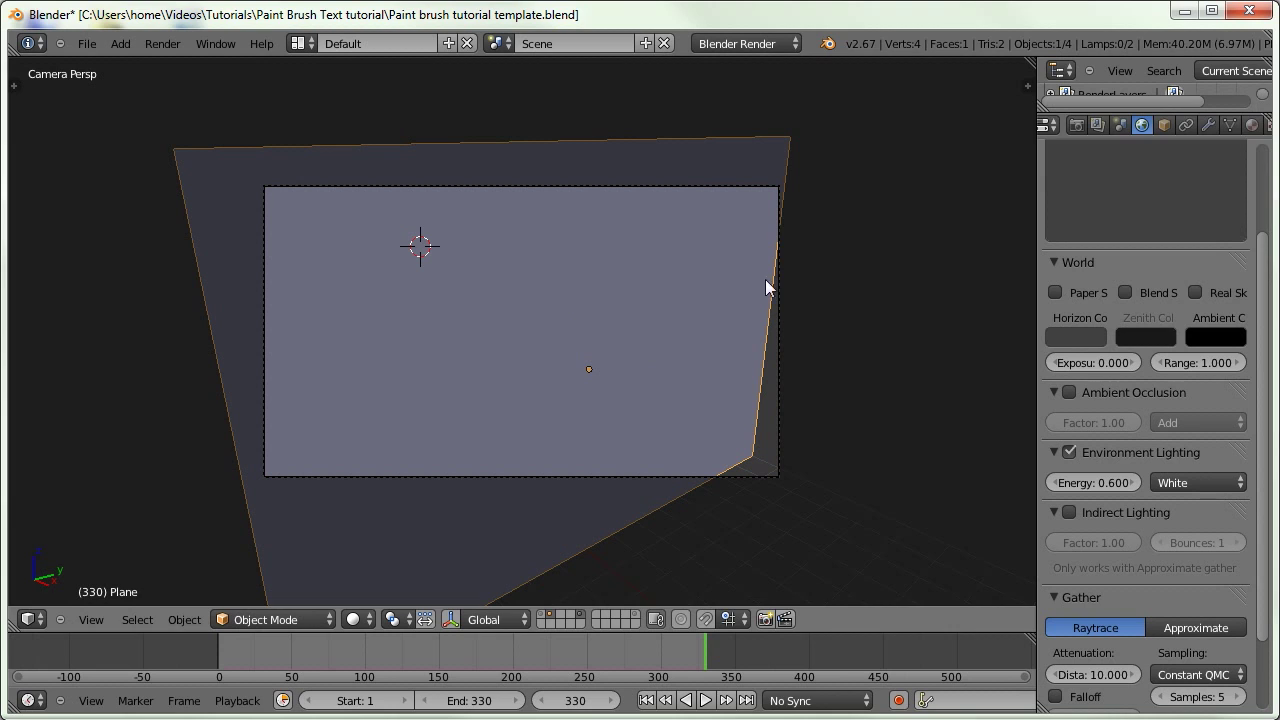
left_click(1205, 125)
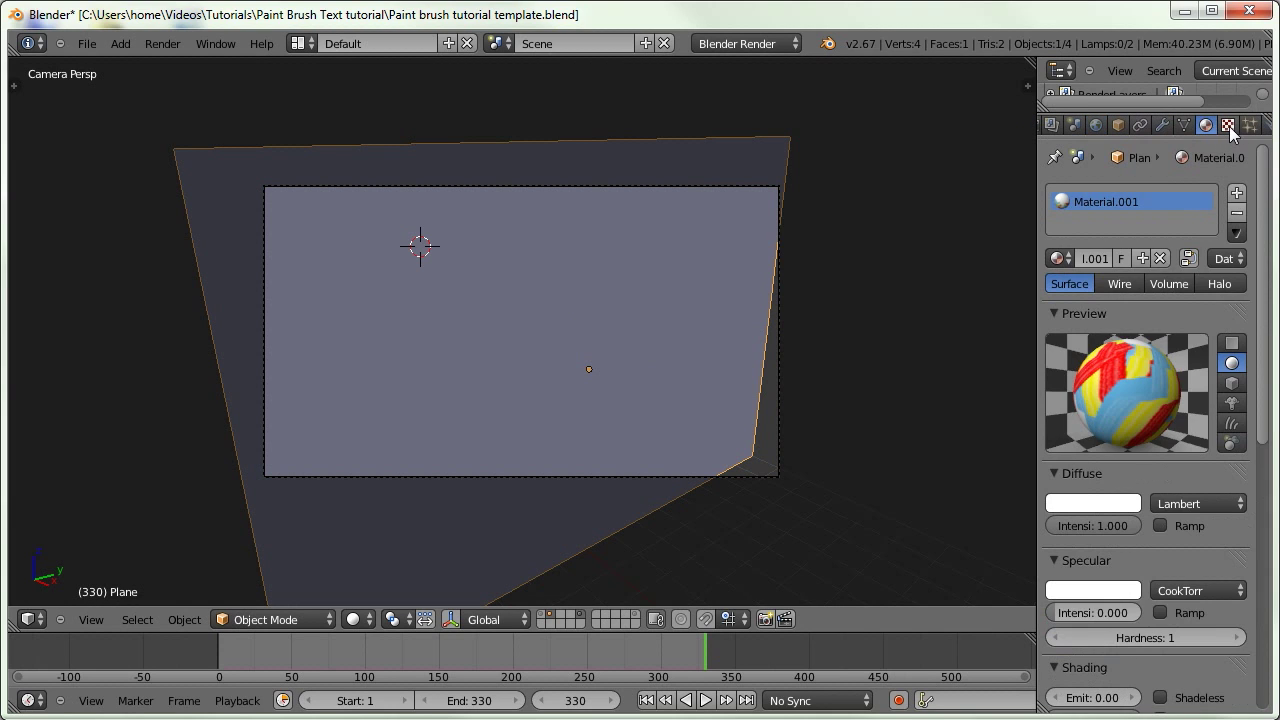
left_click(1228, 124)
left_click(1119, 338)
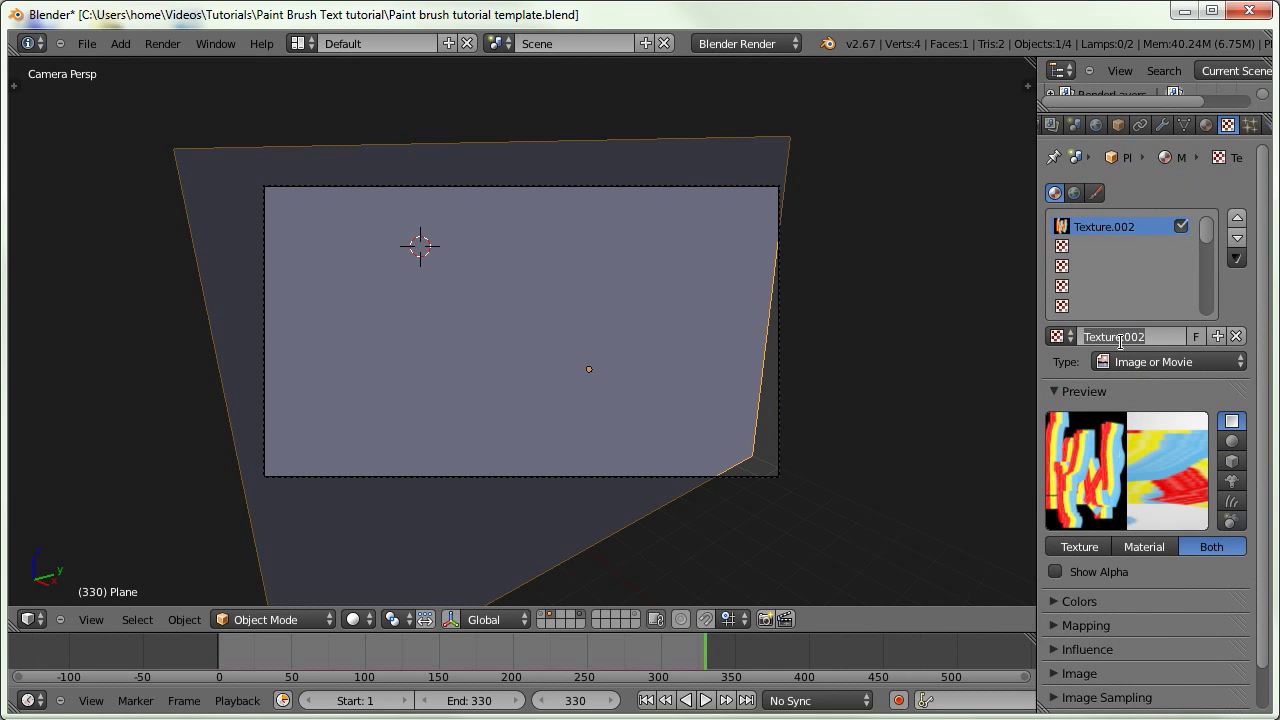
type("Dynamic Paint")
key("Return")
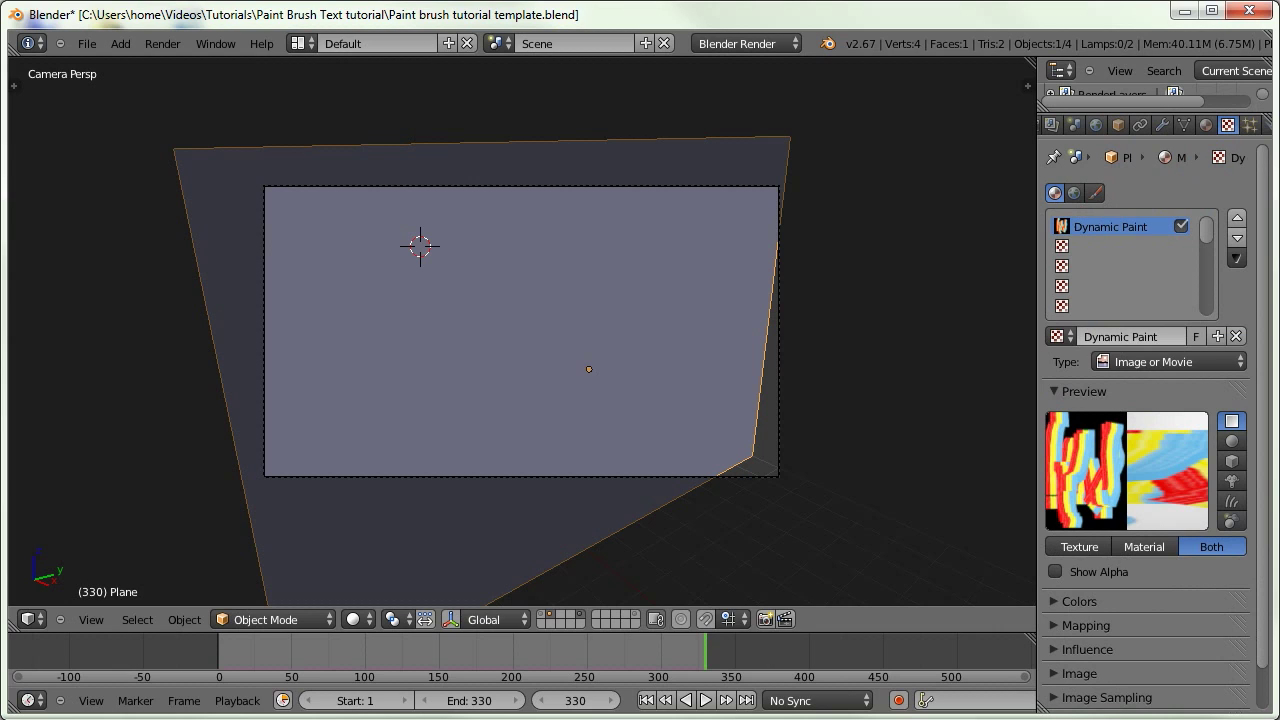
left_click(1237, 238)
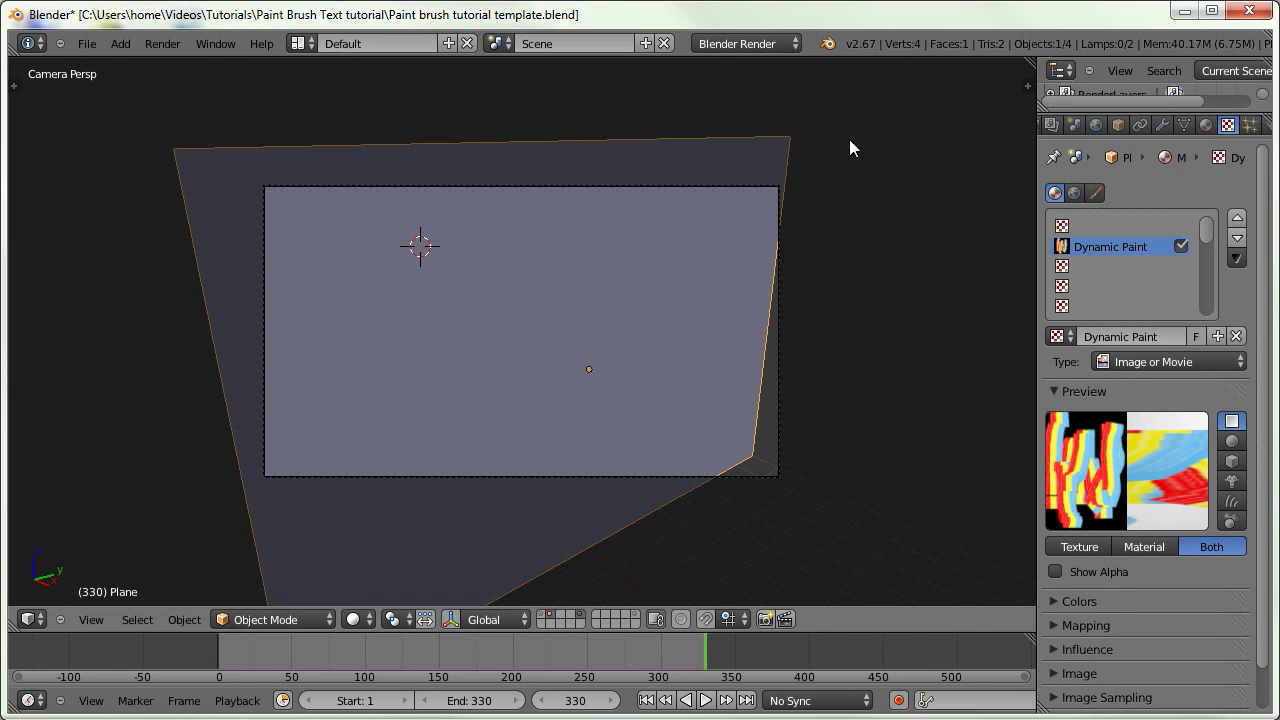
Add an Image or Movie texture in the empty first slot and load Paint text.png from the Textures folder
left_click(1088, 226)
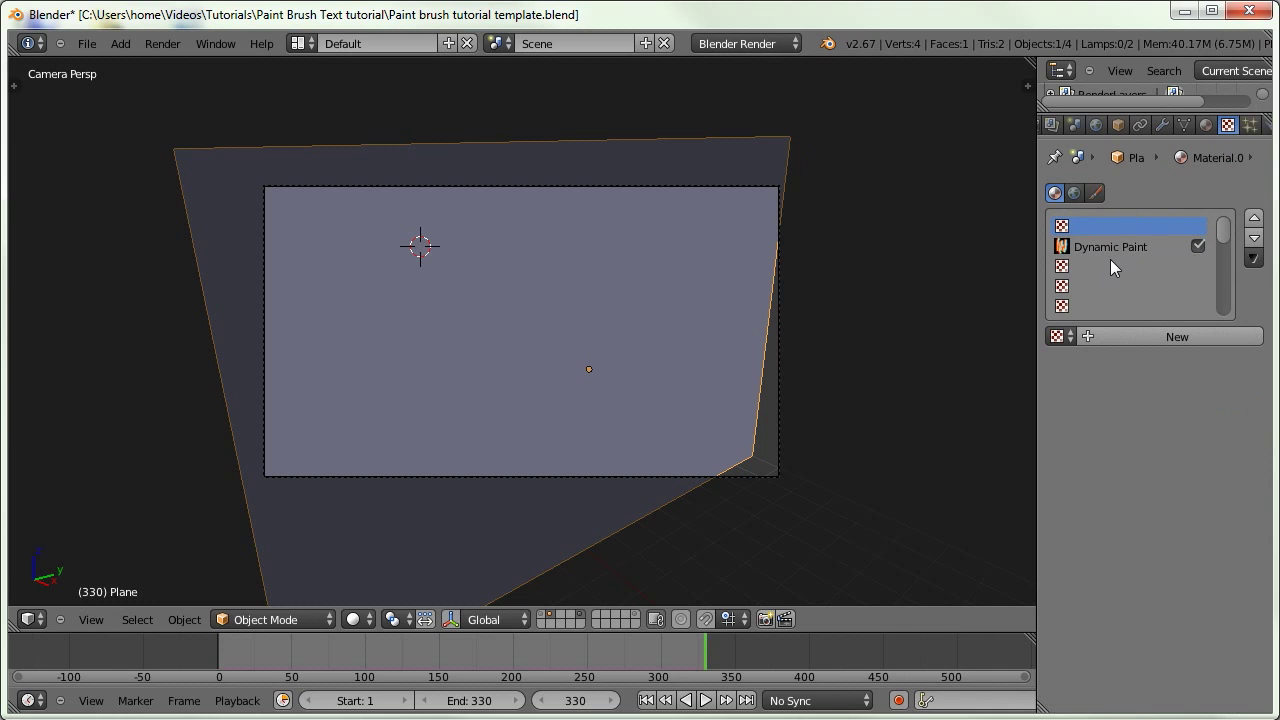
left_click(1112, 335)
left_click(1125, 362)
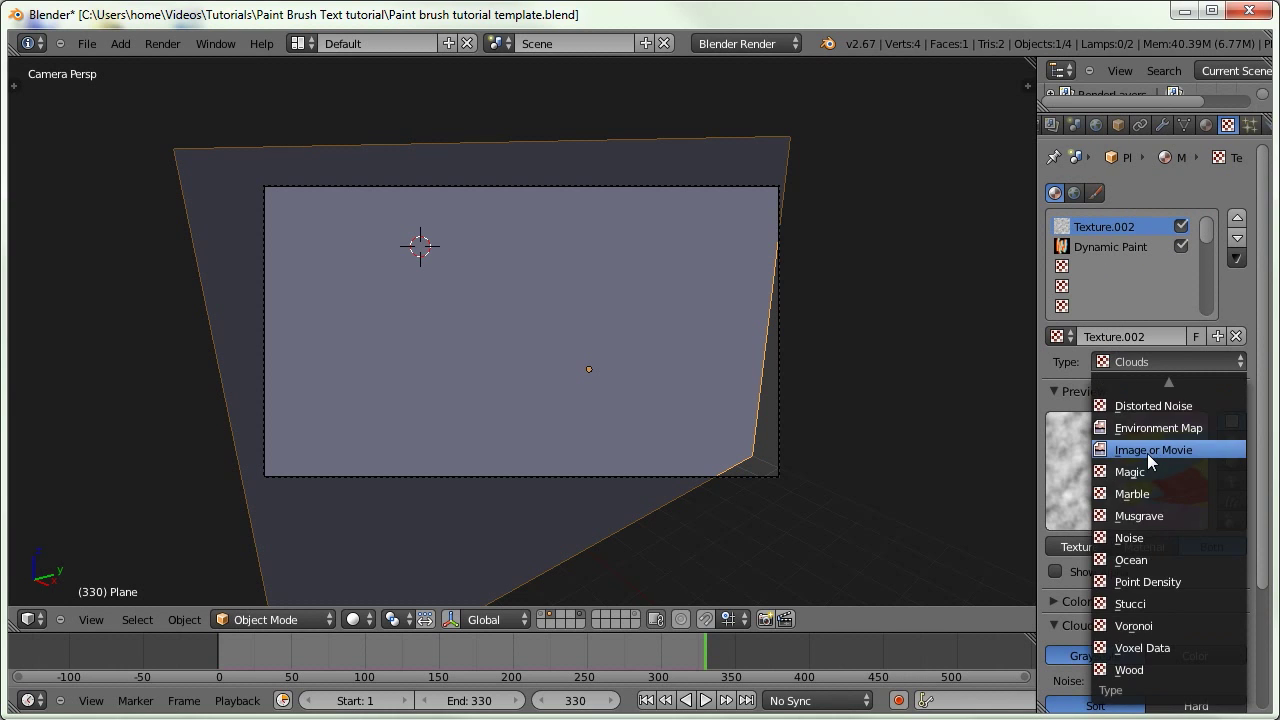
left_click(1150, 452)
scroll(1171, 511, "down", 2)
left_click(1190, 623)
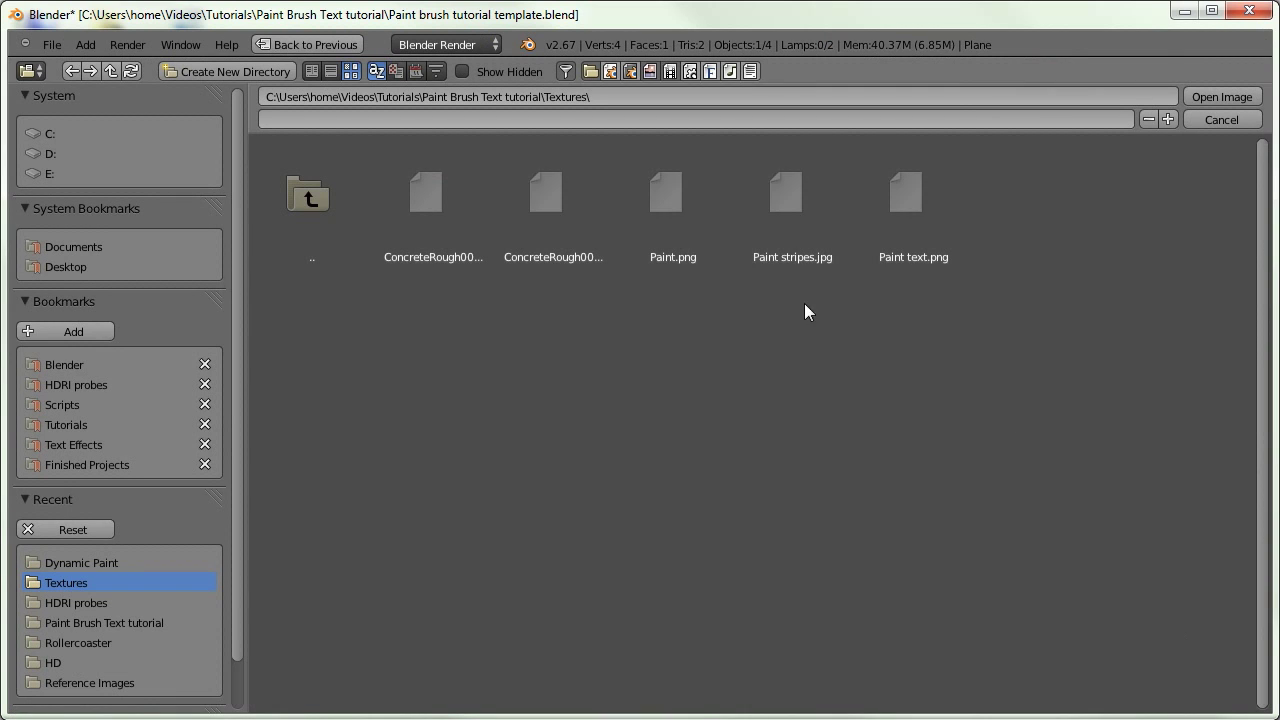
left_click(937, 207)
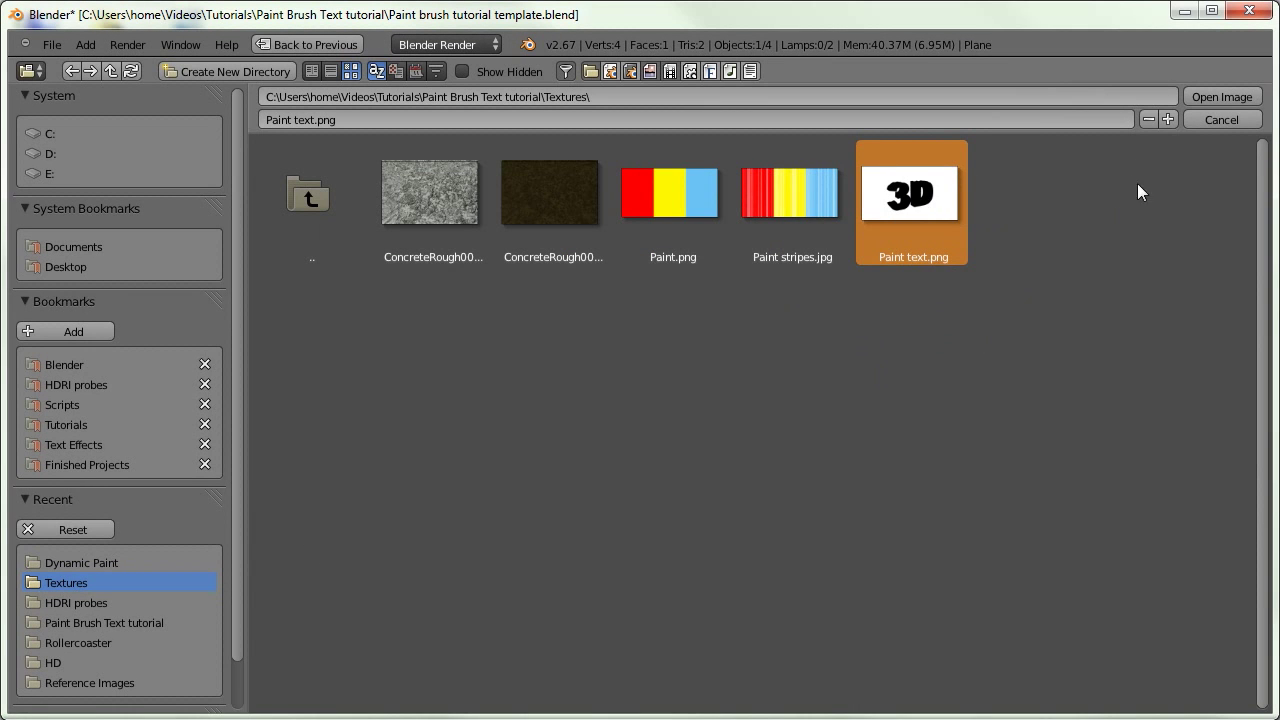
left_click(1205, 94)
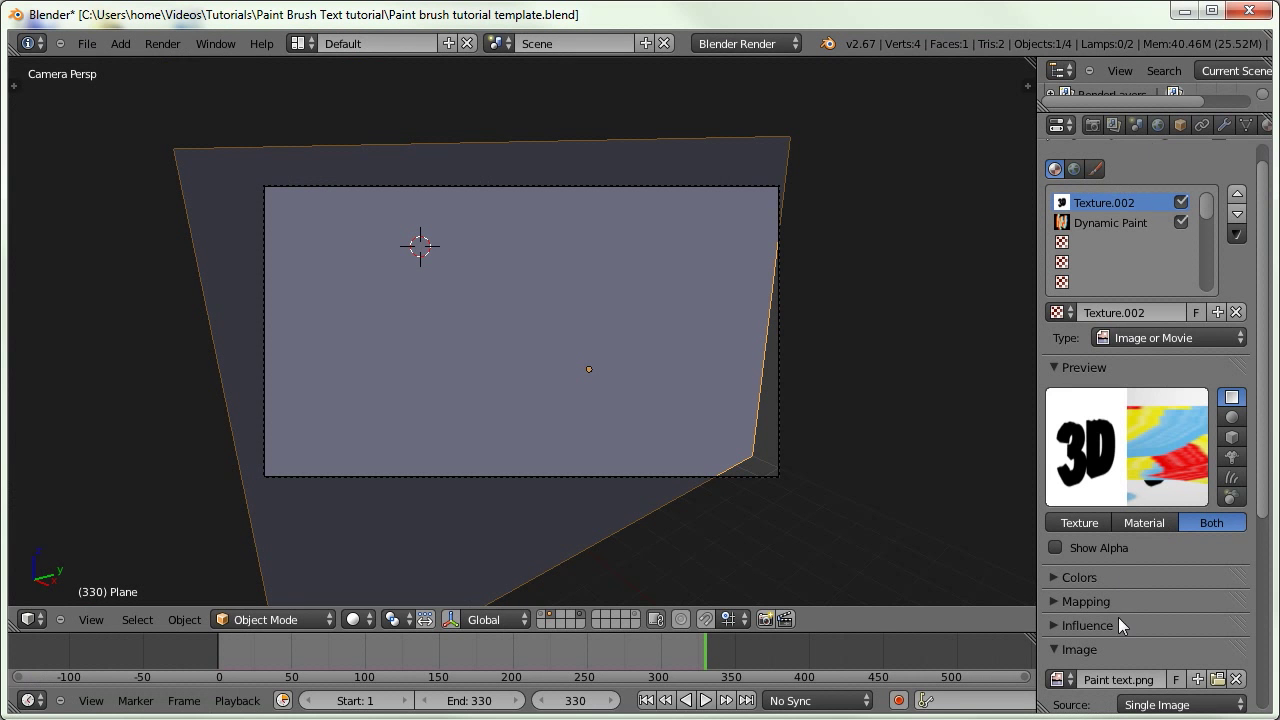
Set the new texture's mapping coordinates to UV
left_click(1086, 601)
middle_click_drag(1104, 604, 1110, 439)
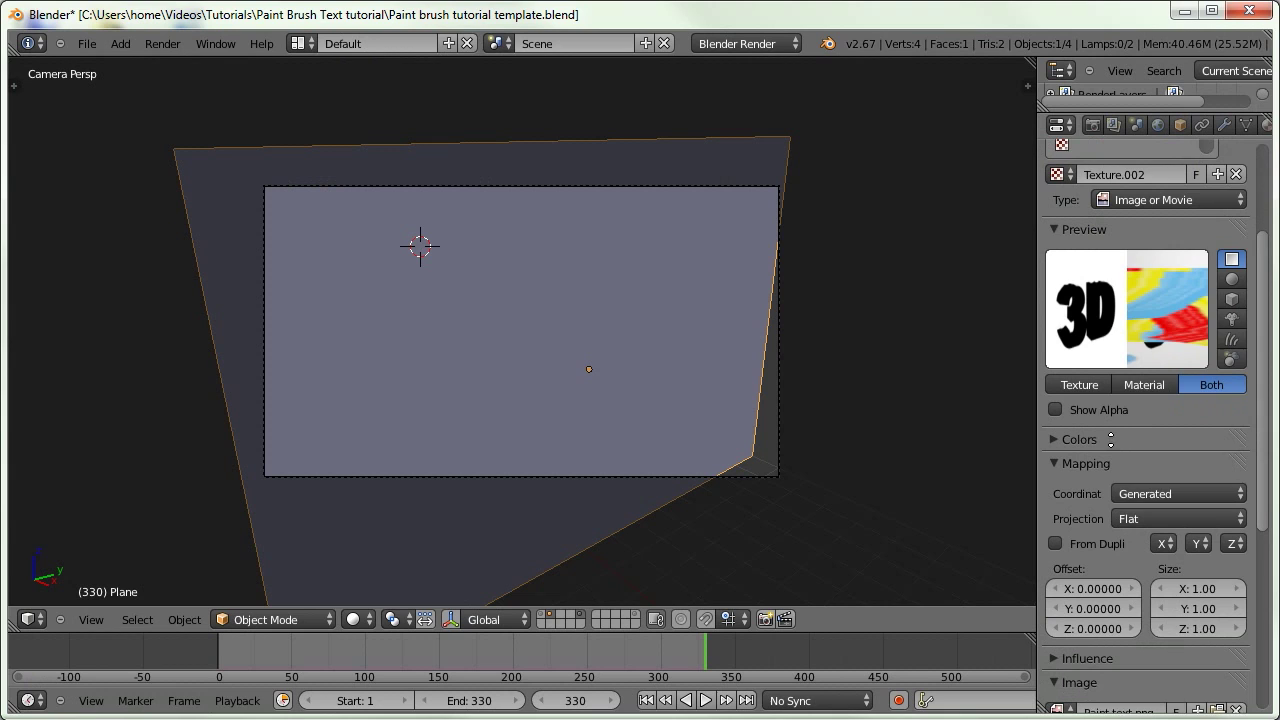
left_click(1128, 489)
left_click(1118, 412)
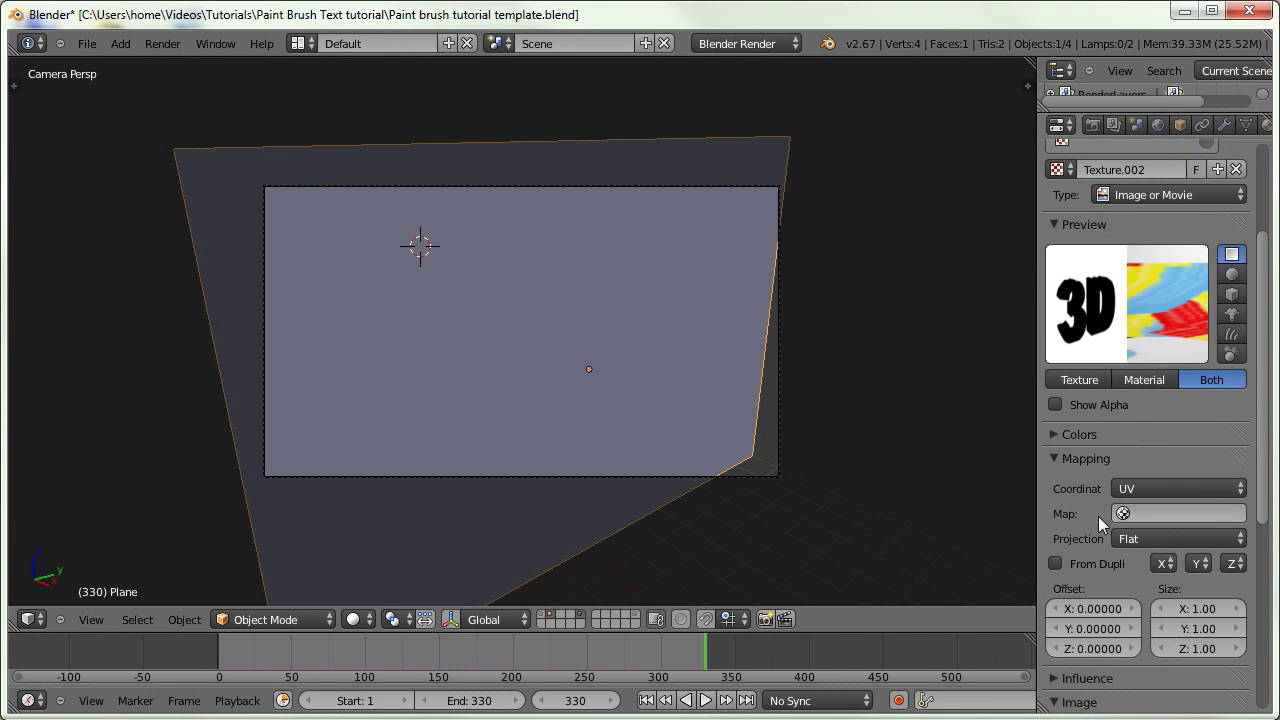
Disable the text texture's influence on diffuse color and enable RGB to Intensity and Stencil
scroll(1098, 510, "down", 8)
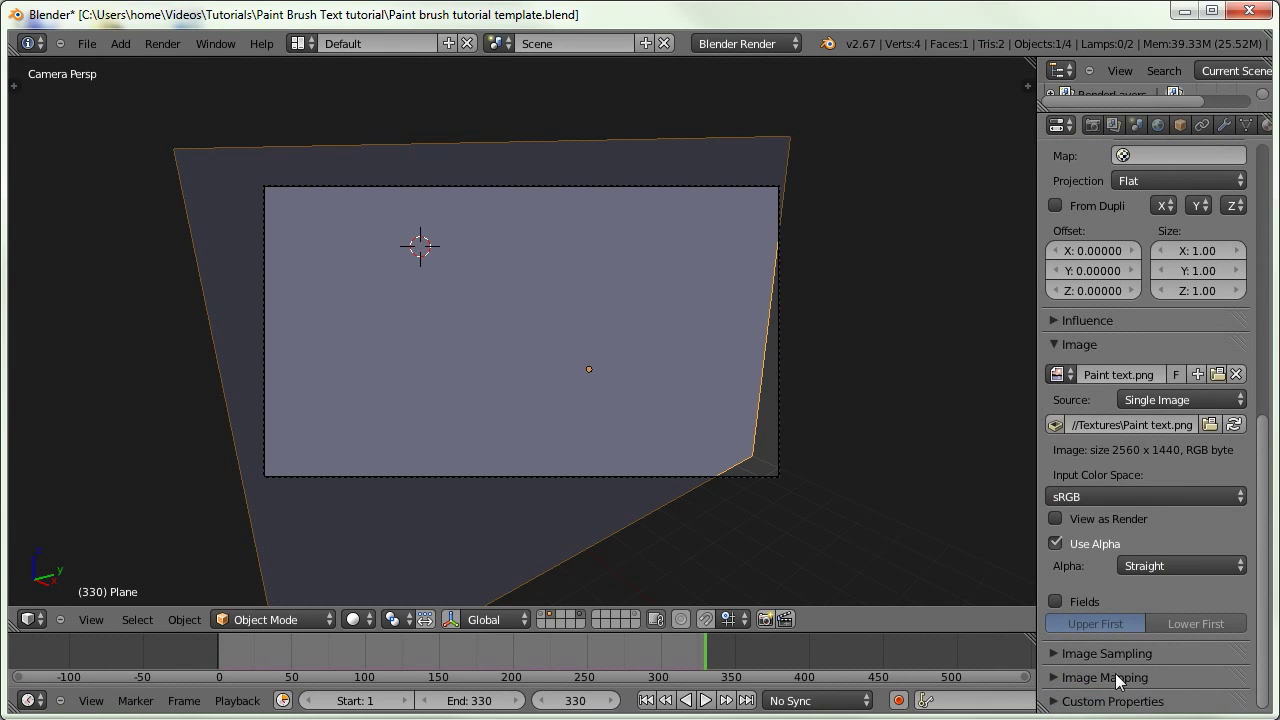
left_click(1064, 321)
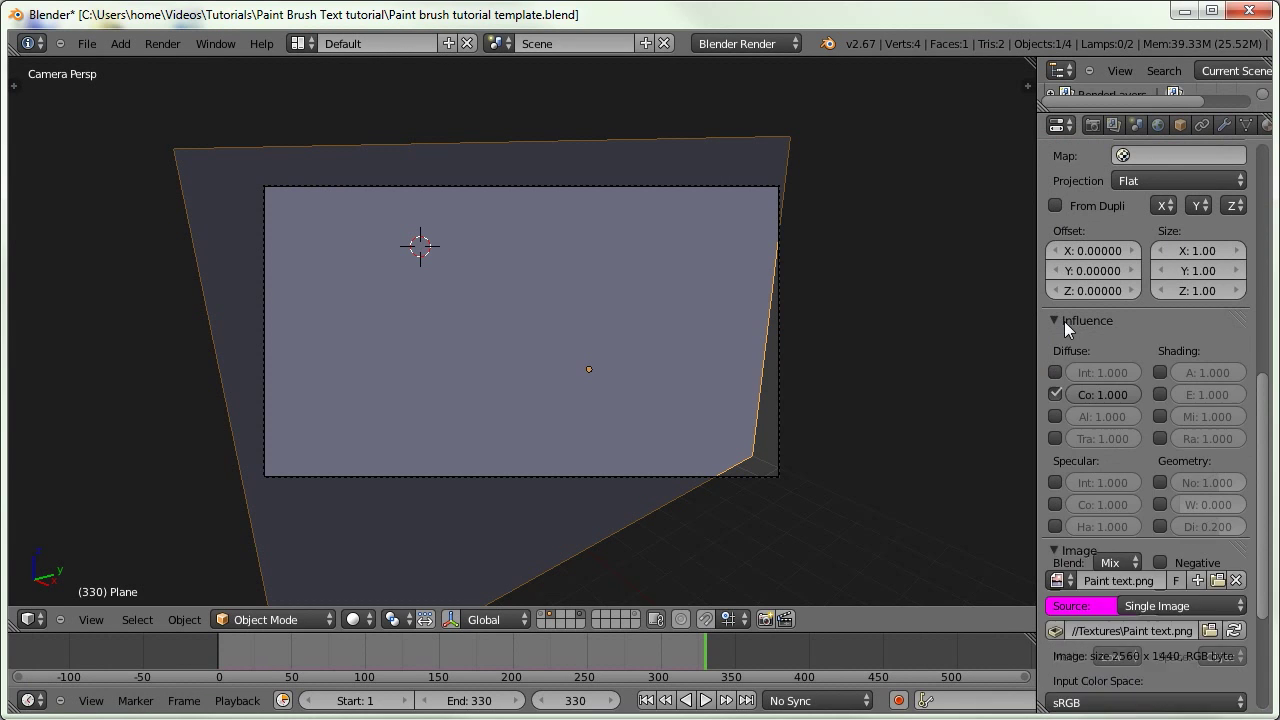
left_click(1054, 394)
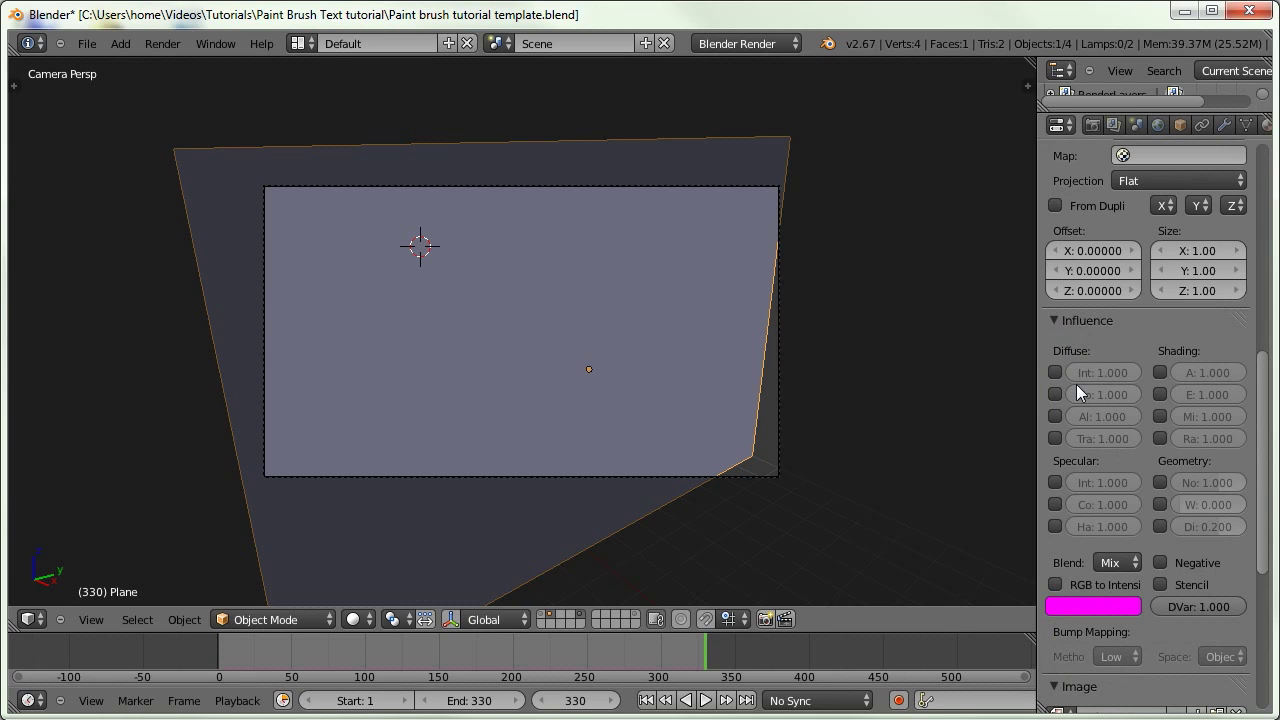
left_click(1055, 584)
left_click(1161, 585)
Rename the text image texture to Stencil
scroll(1160, 650, "up", 10)
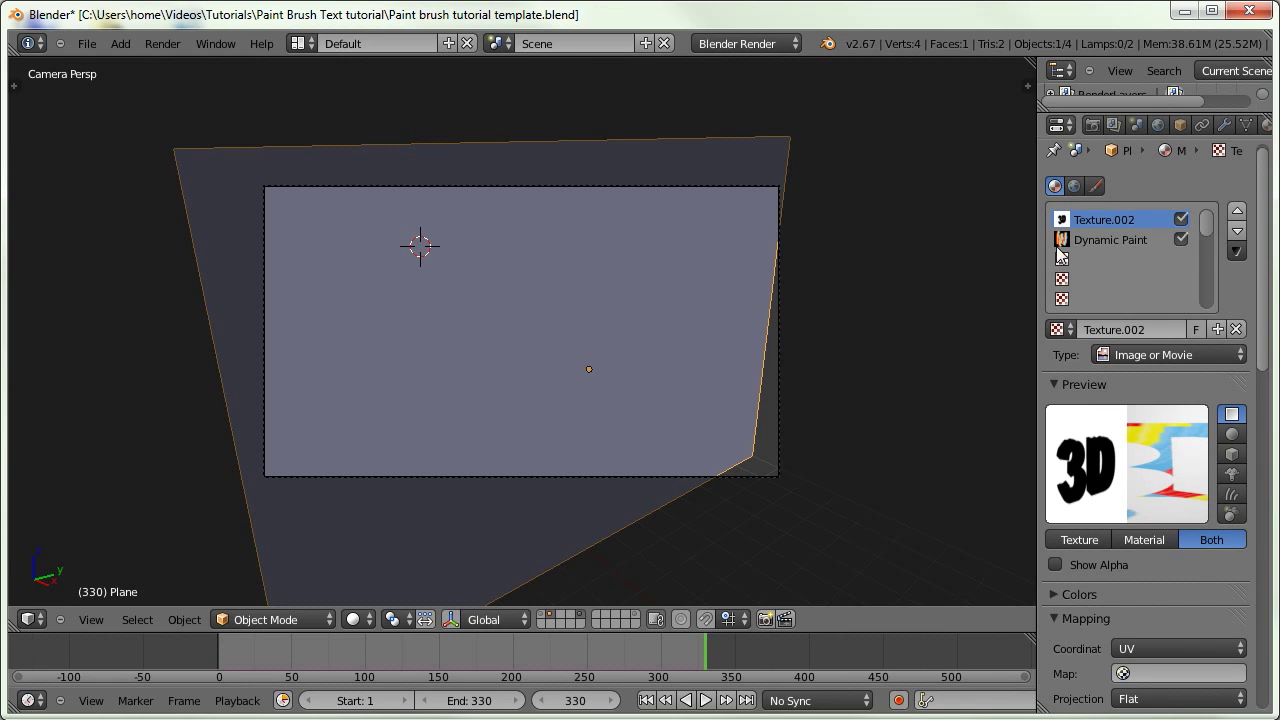
left_click(1147, 331)
type("Stencil")
key("Return")
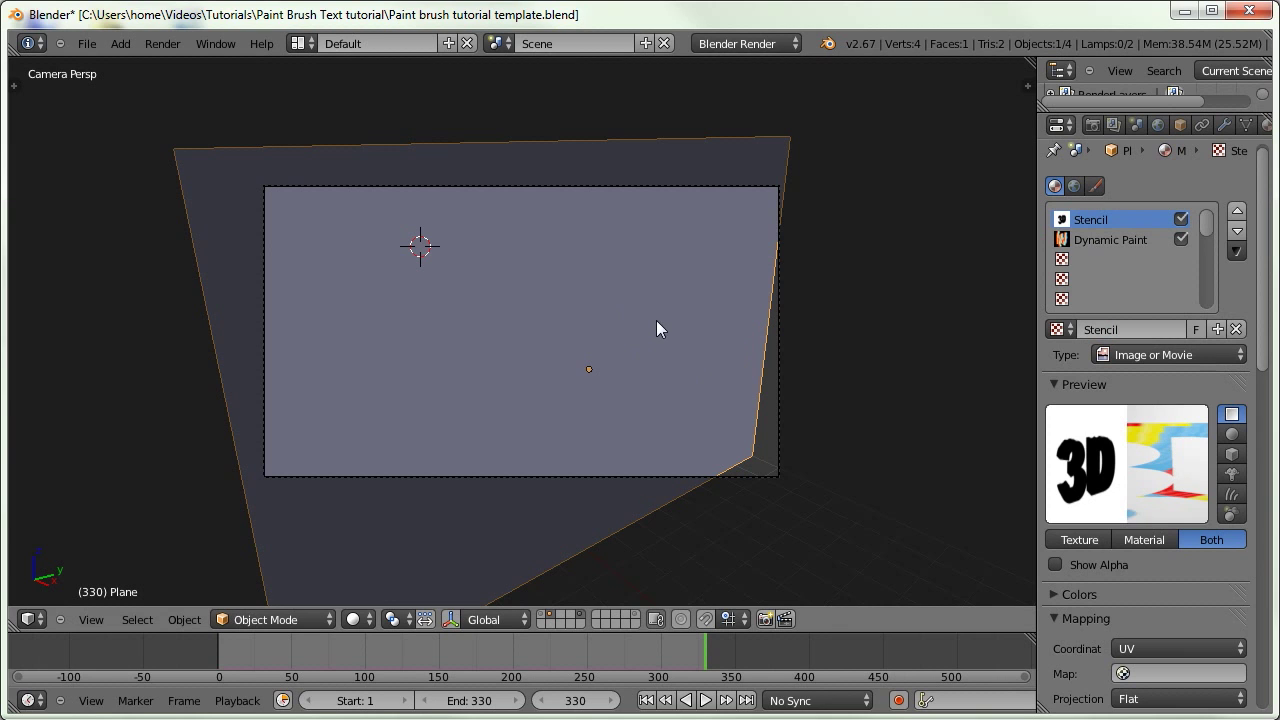
Render the frame to check how the stencil masks the paint, and return to the 3D view
key("F12")
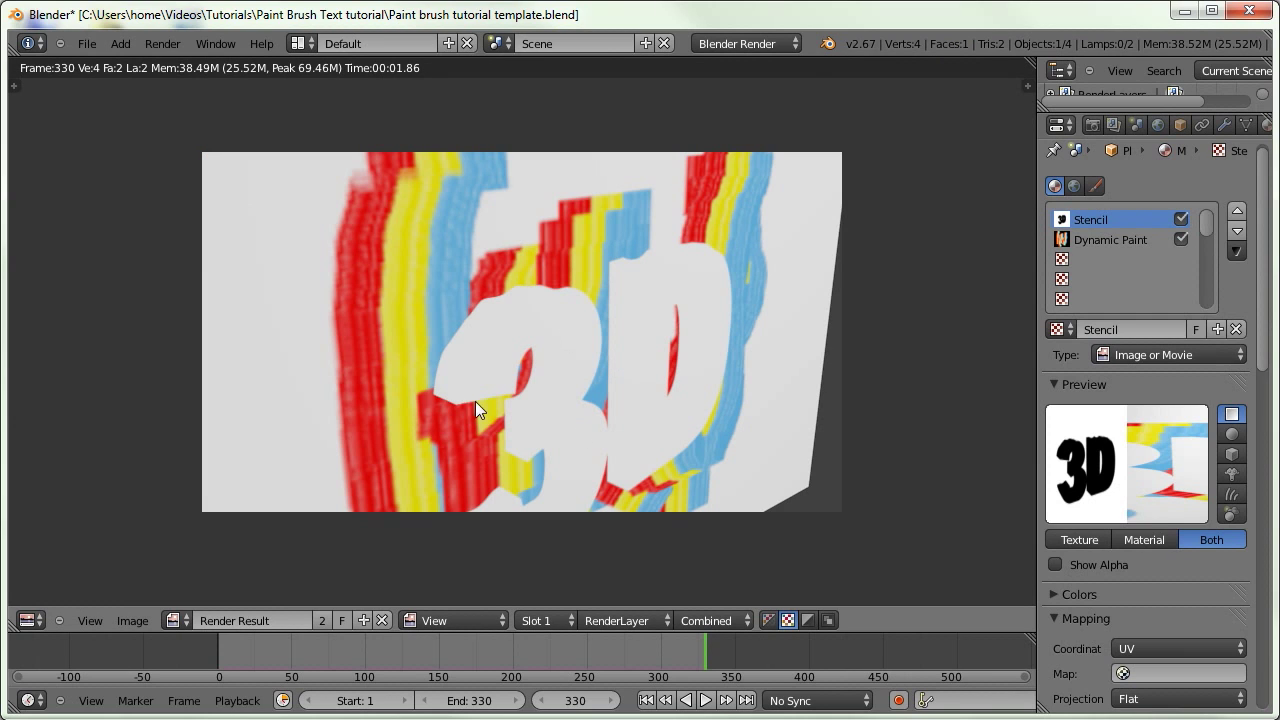
left_click(30, 622)
left_click(43, 598)
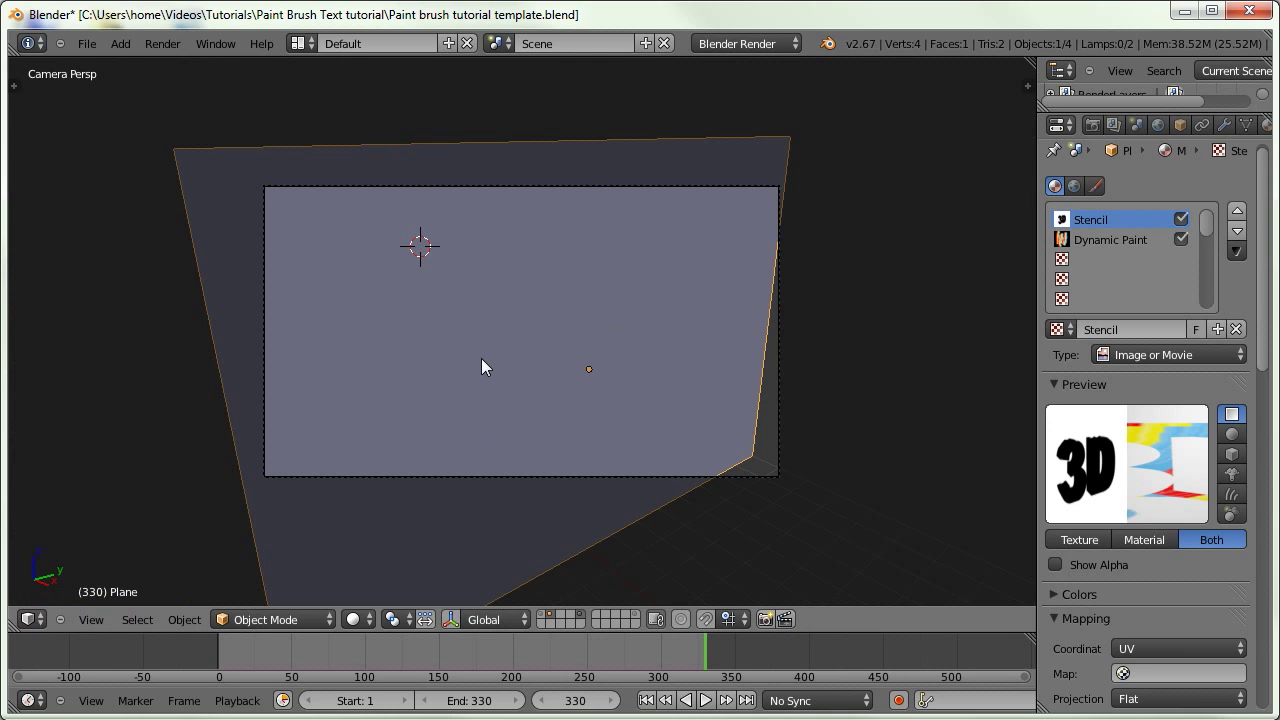
In Edit Mode, add a second UV map to the plane and name it Stencil
middle_click_drag(595, 342, 462, 306)
key("Tab")
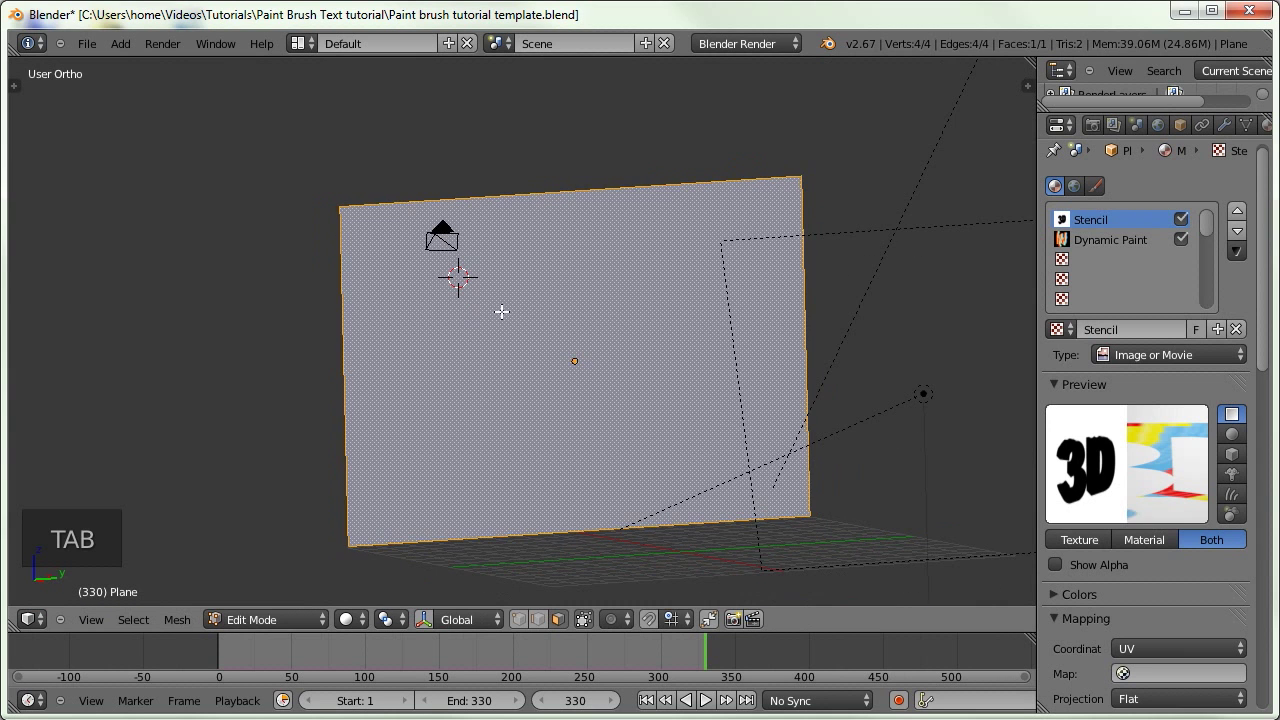
key("KP_1")
key("KP_3")
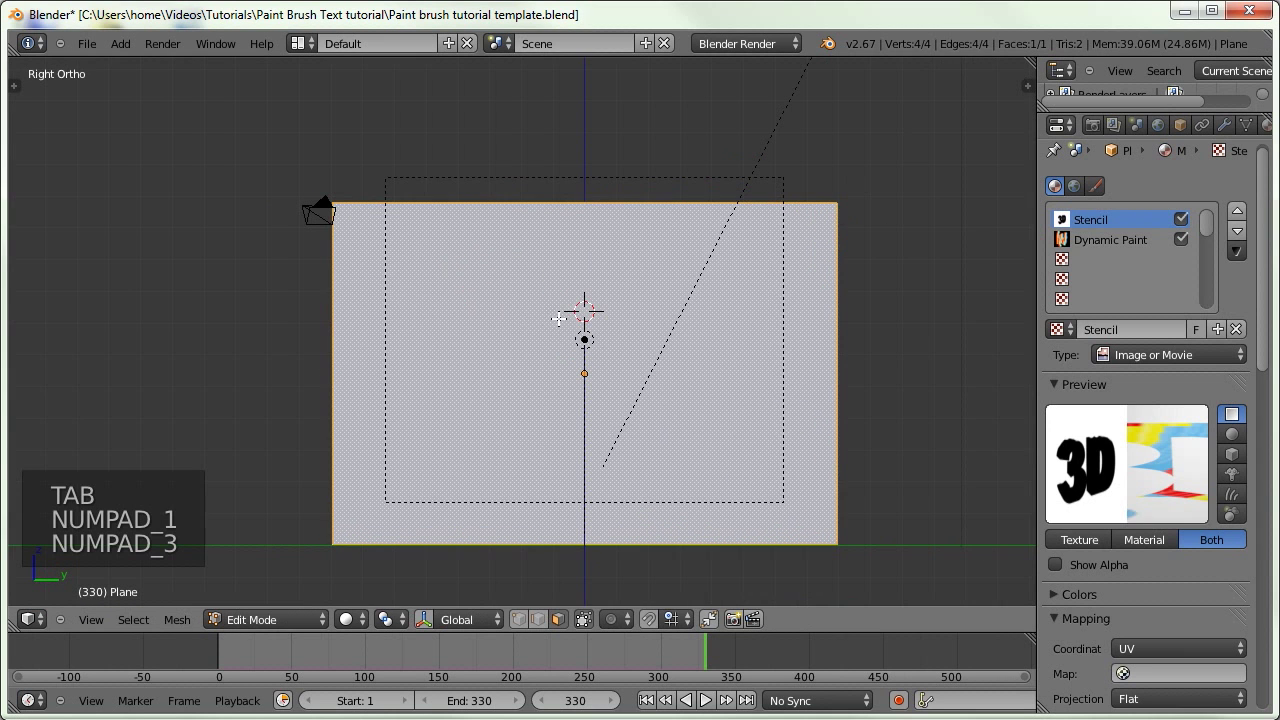
left_click(1246, 126)
left_click(1237, 468)
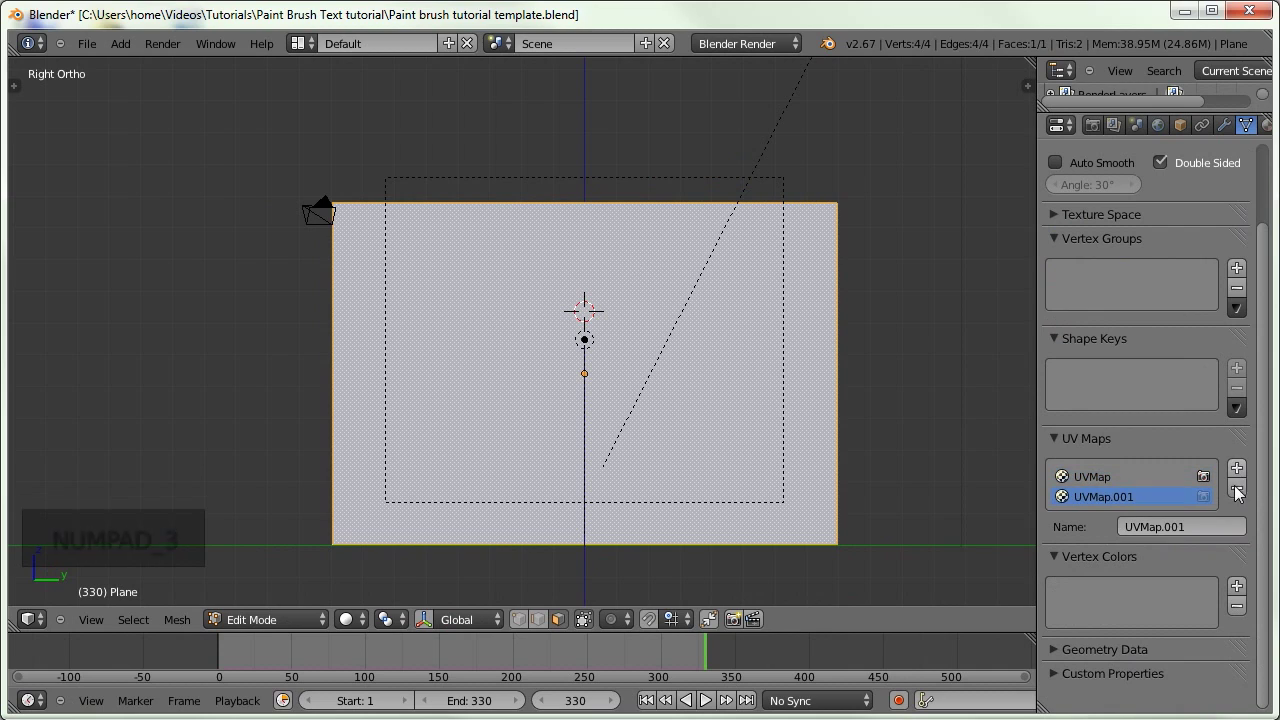
left_click(1185, 526)
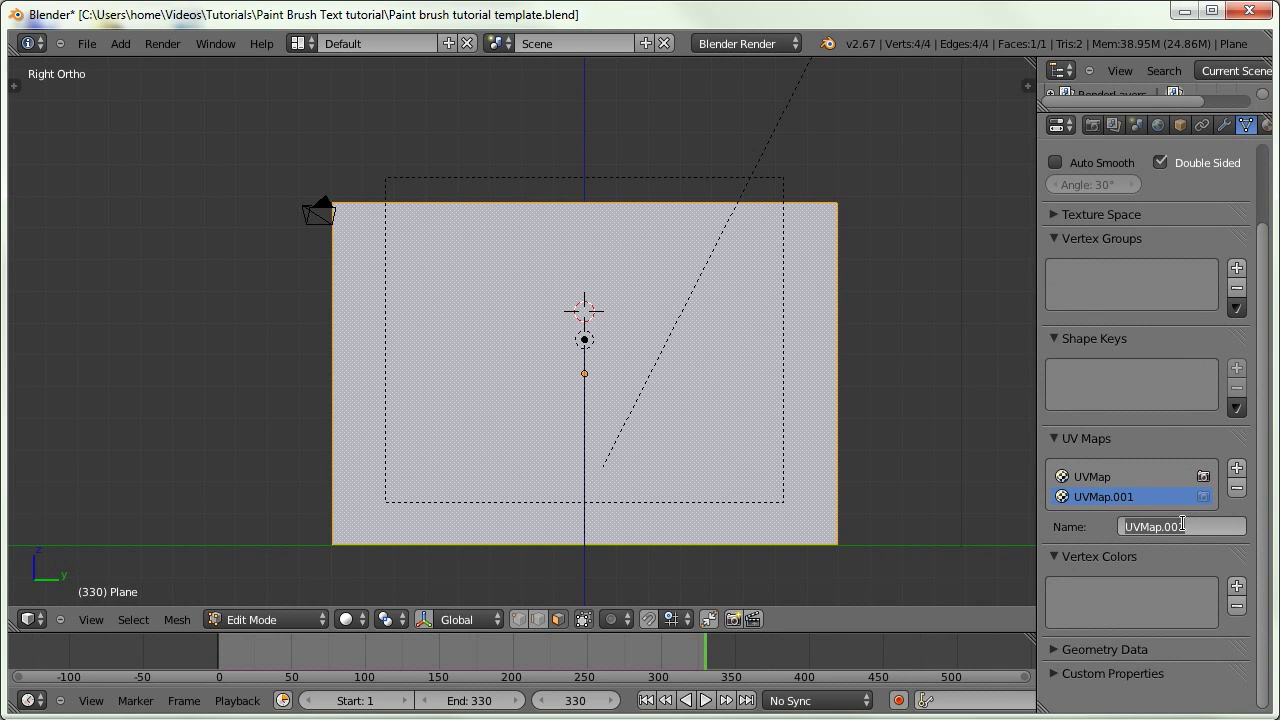
type("Stencil")
key("Return")
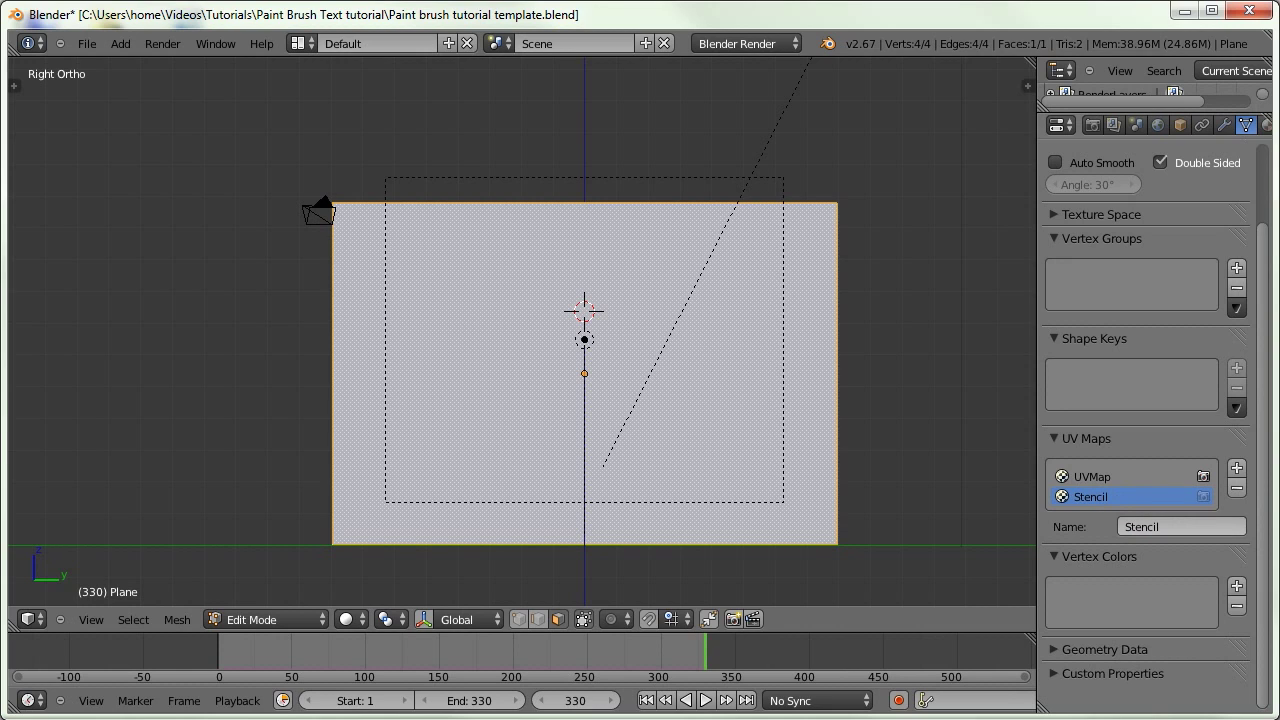
Unwrap the plane into the Stencil UV map with Project From View, using the right orthographic view
key("KP_1")
key("KP_2")
key("KP_3")
key("u")
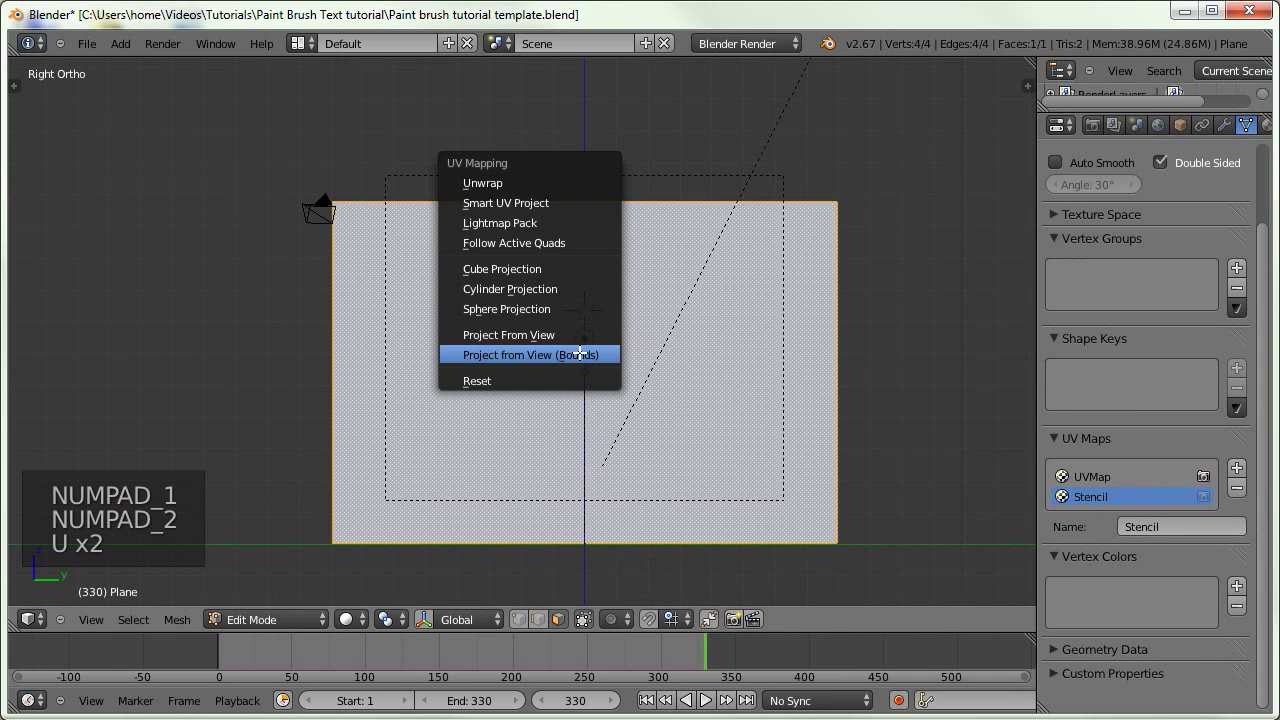
left_click(528, 335)
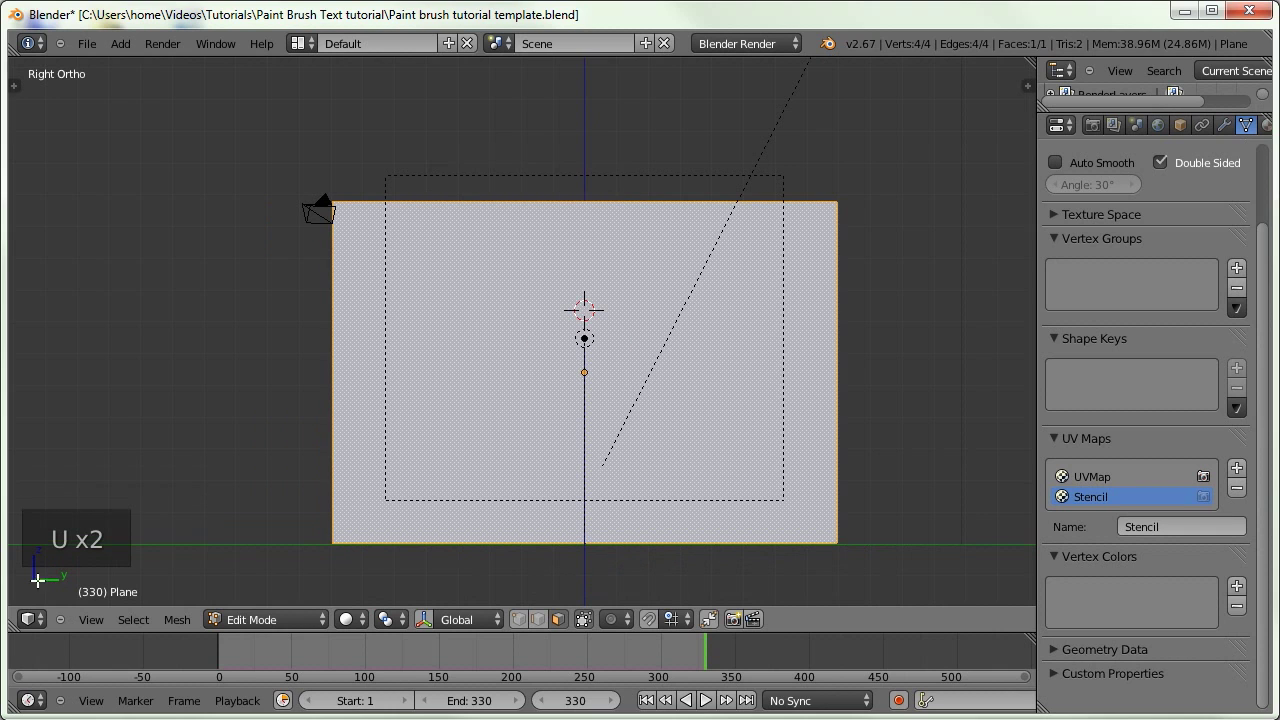
Split the 3D viewport, make the new area a UV/Image Editor and unlink the Render Result image from it
left_click_drag(16, 623, 524, 594)
left_click(30, 619)
left_click(58, 488)
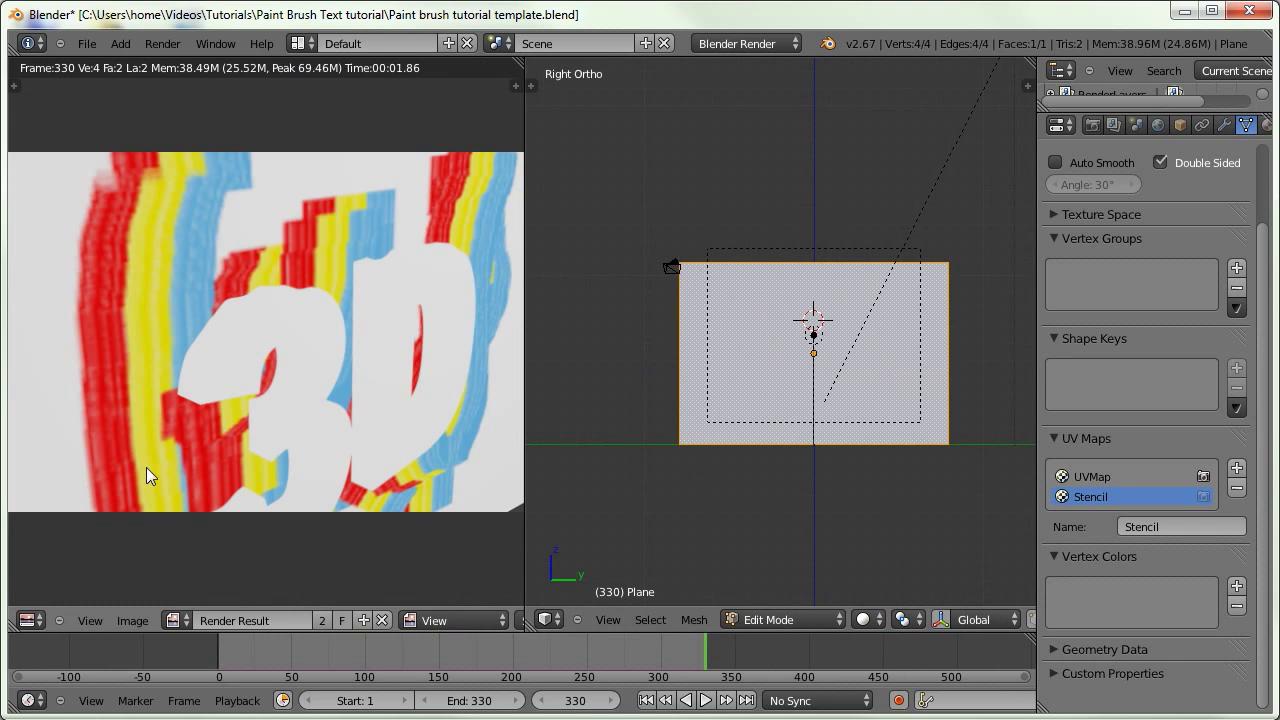
left_click(372, 620)
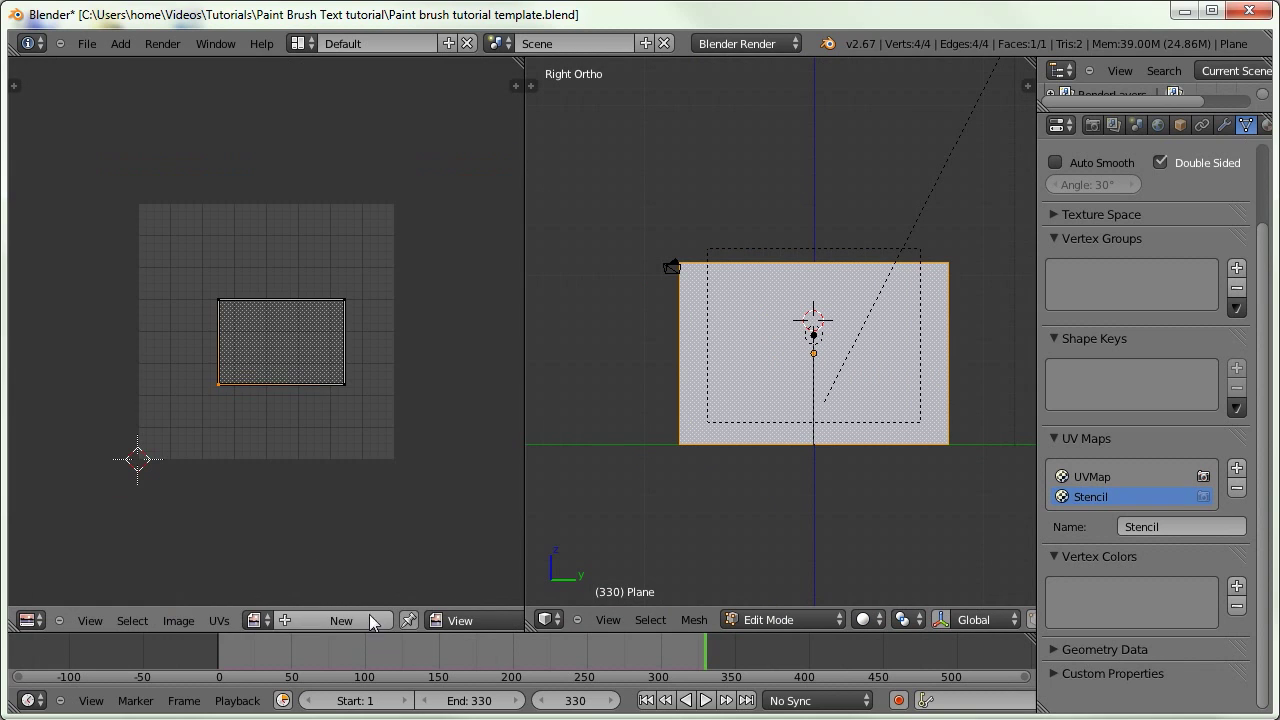
Display the image Paint text.png behind the plane's Stencil UVs in the UV/Image Editor
left_click(256, 620)
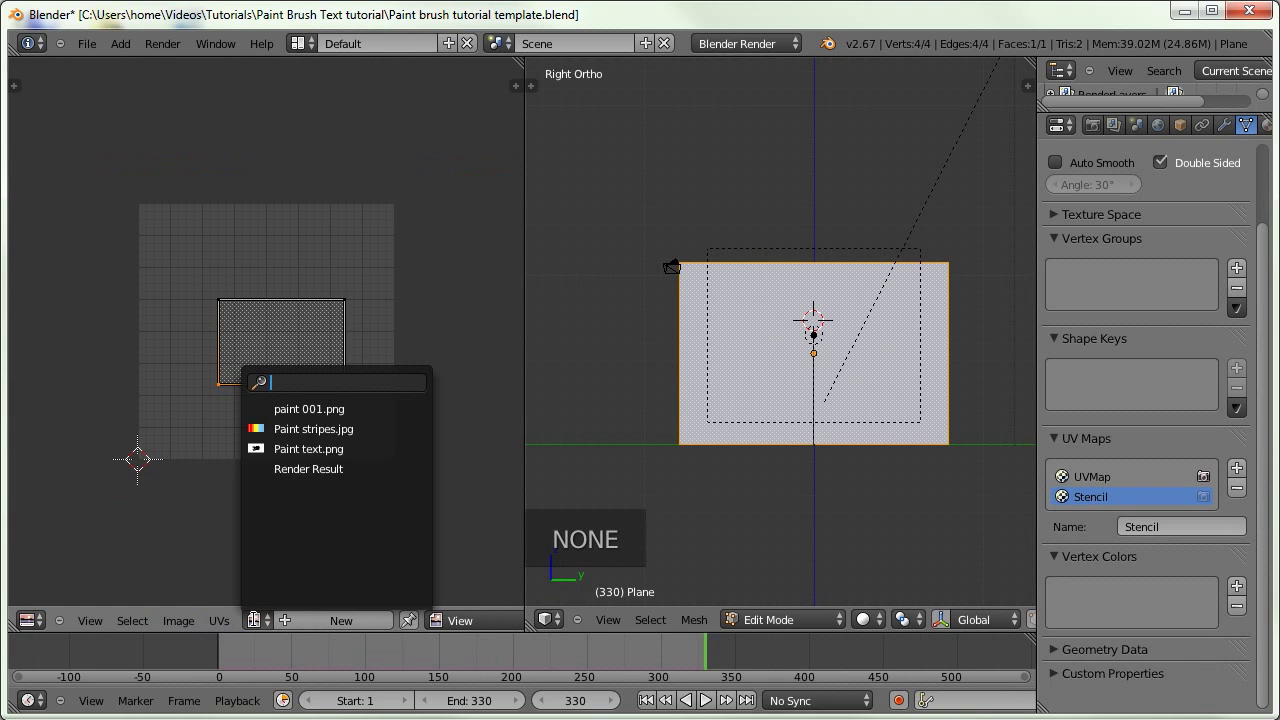
left_click(317, 451)
mouse_move(331, 463)
middle_mouse_down("ctrl")
mouse_move(280, 149)
mouse_move(443, 214)
middle_mouse_up("ctrl")
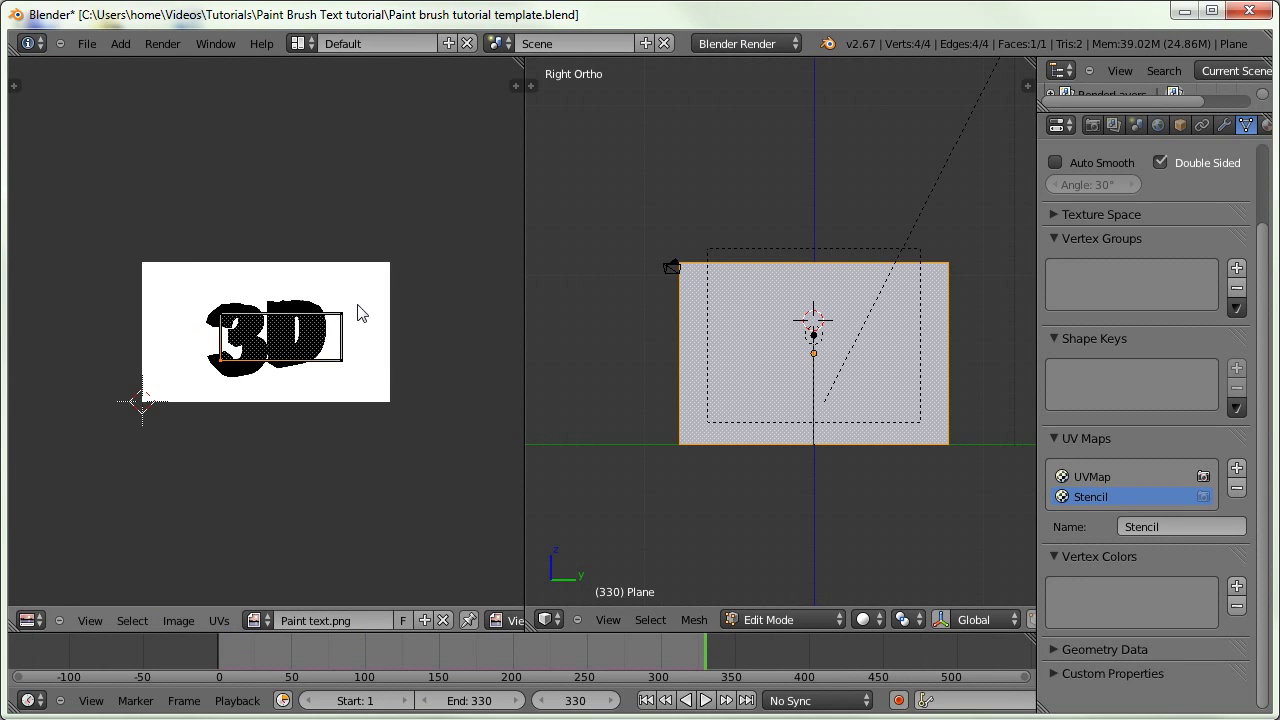
Unwrap the plane again with Project From View and set the 3D view's shading to Textured
key("u")
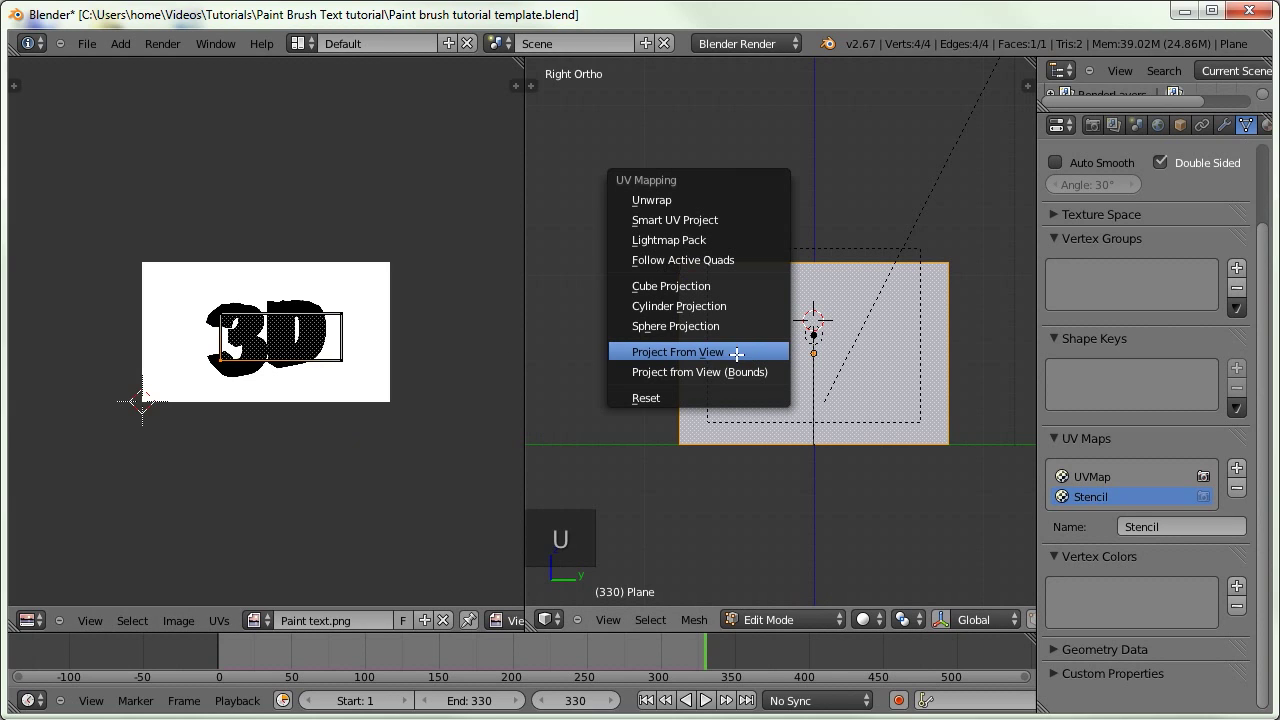
left_click(711, 355)
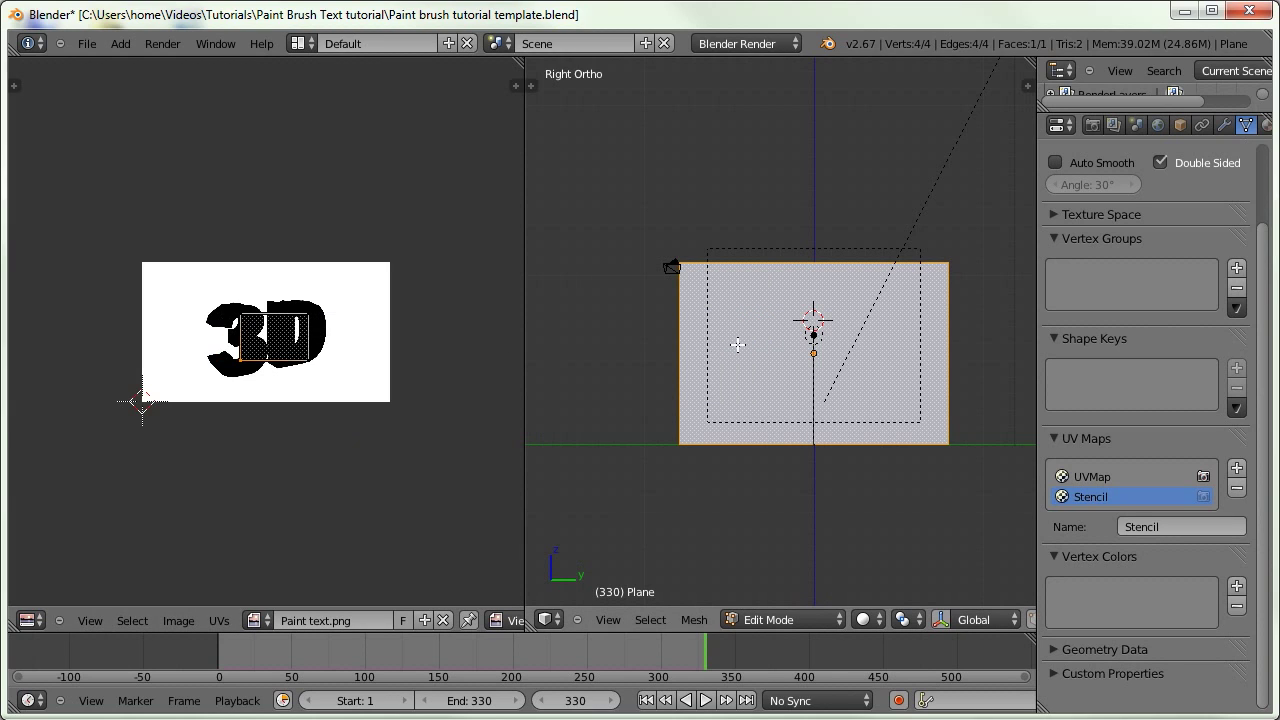
left_click(866, 620)
left_click(857, 530)
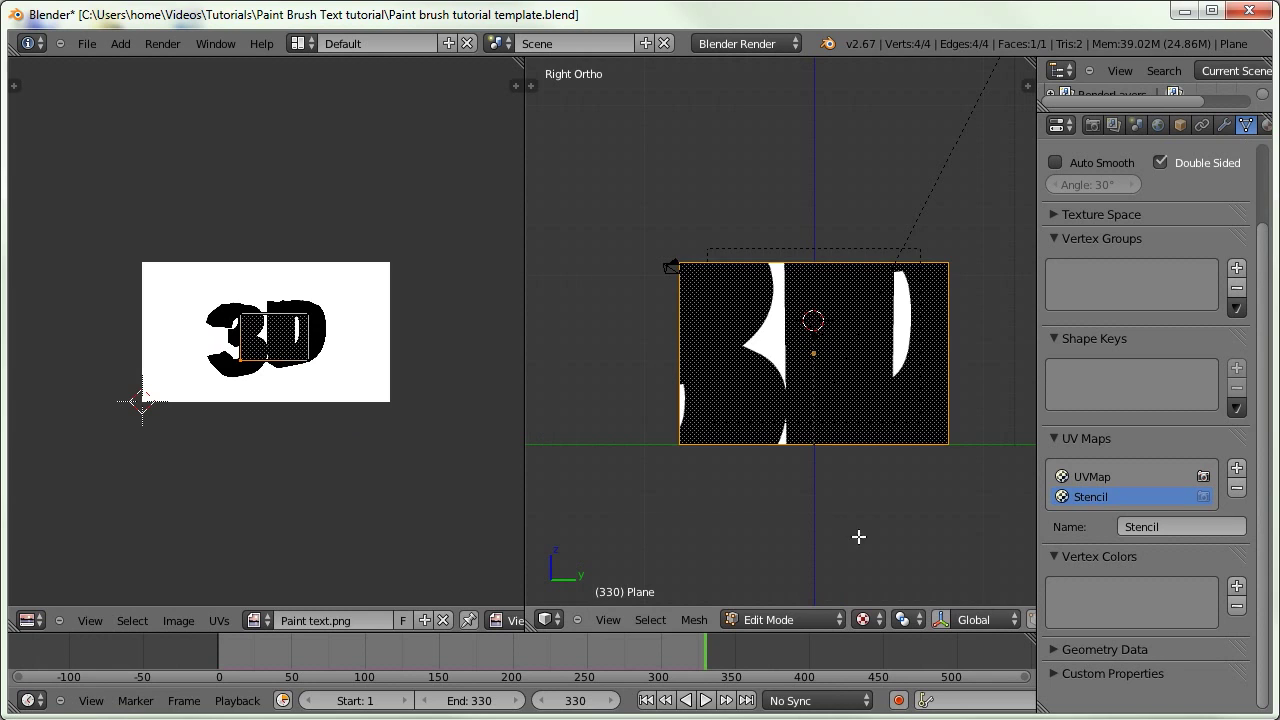
Select all Stencil UVs, scale them up about 4.1 times and move them so the 3D text sits near the plane's middle
key("a")
key("a")
key("a")
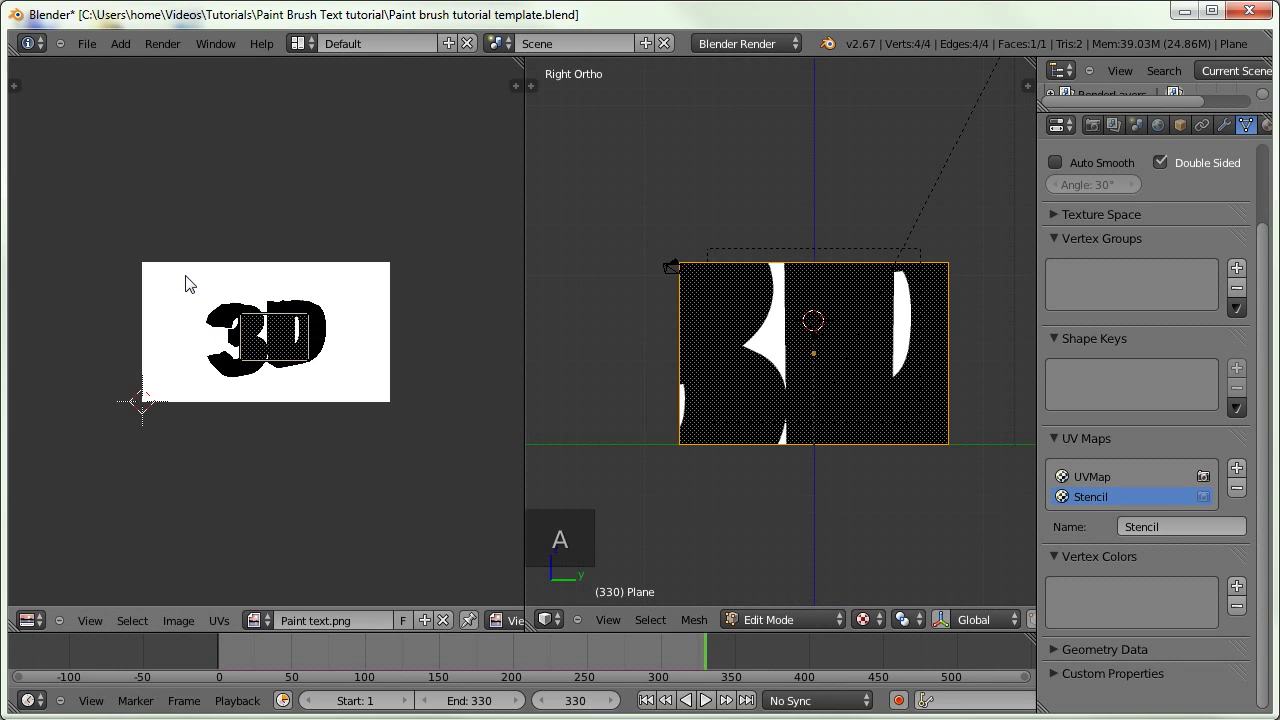
key("s")
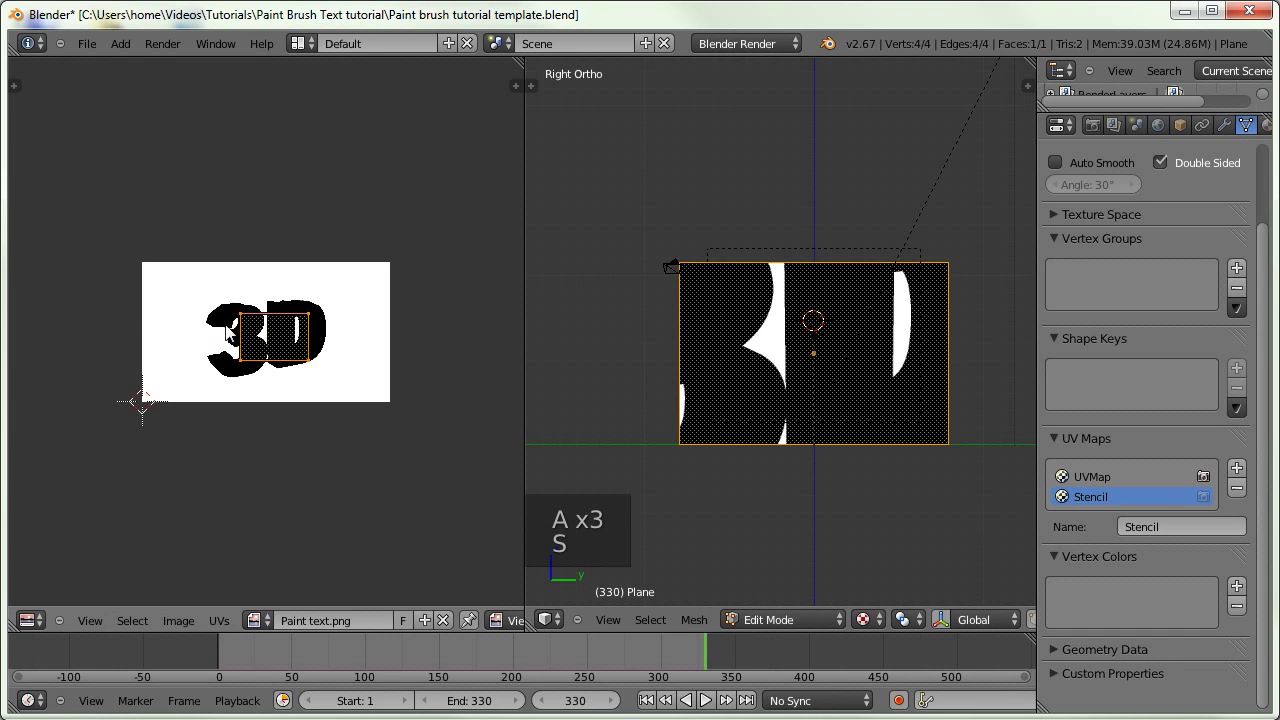
key("s")
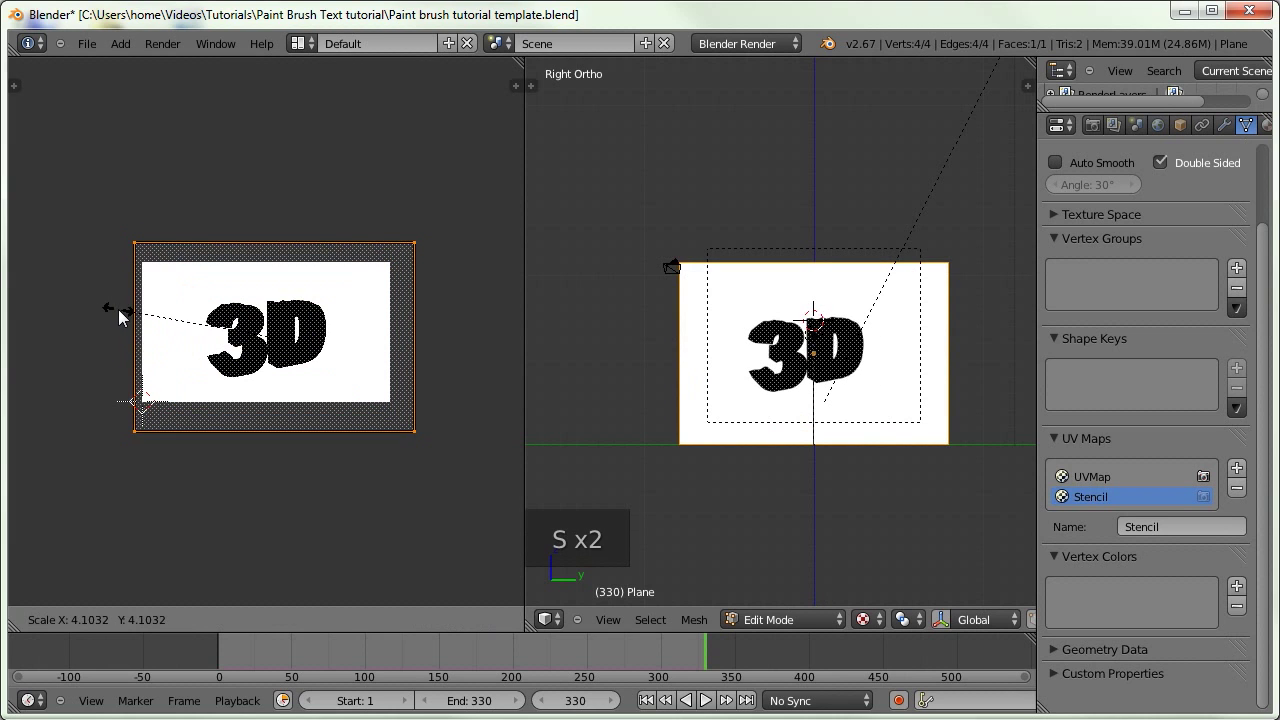
left_click(119, 309)
key("g")
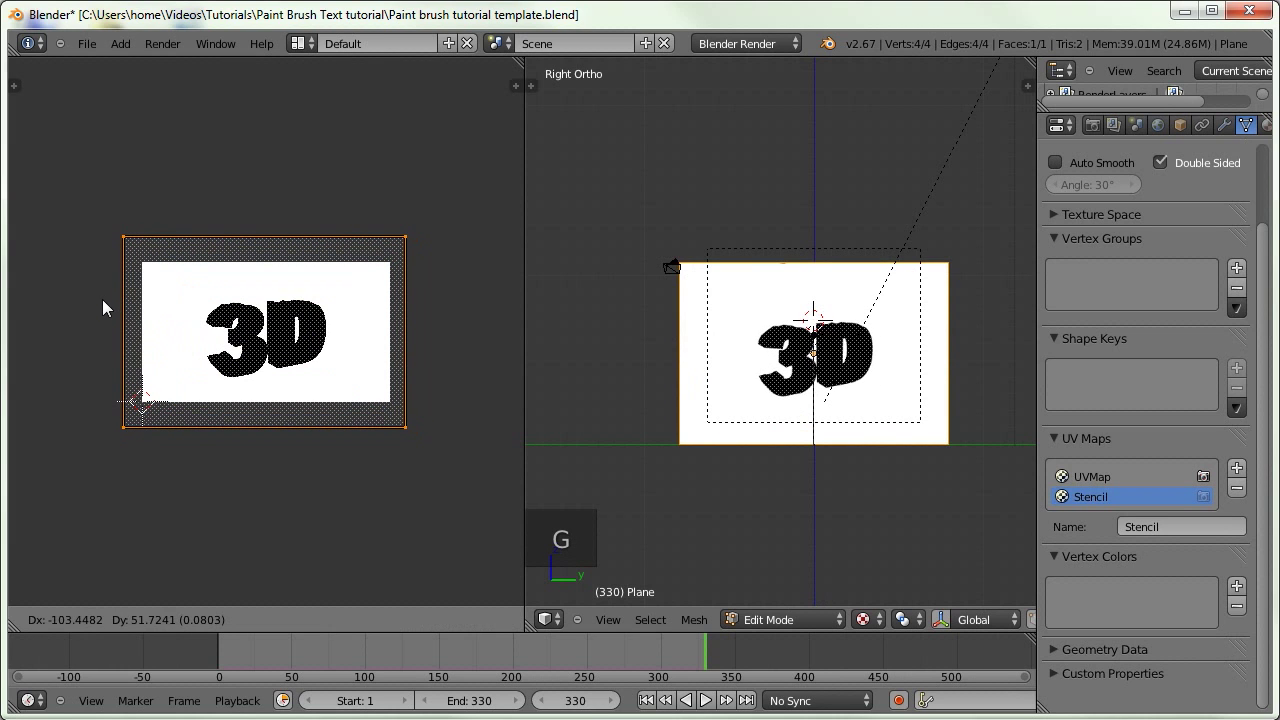
left_click(105, 300)
Return to Object Mode and set the Stencil texture's mapping to use the Stencil UV map
key("Tab")
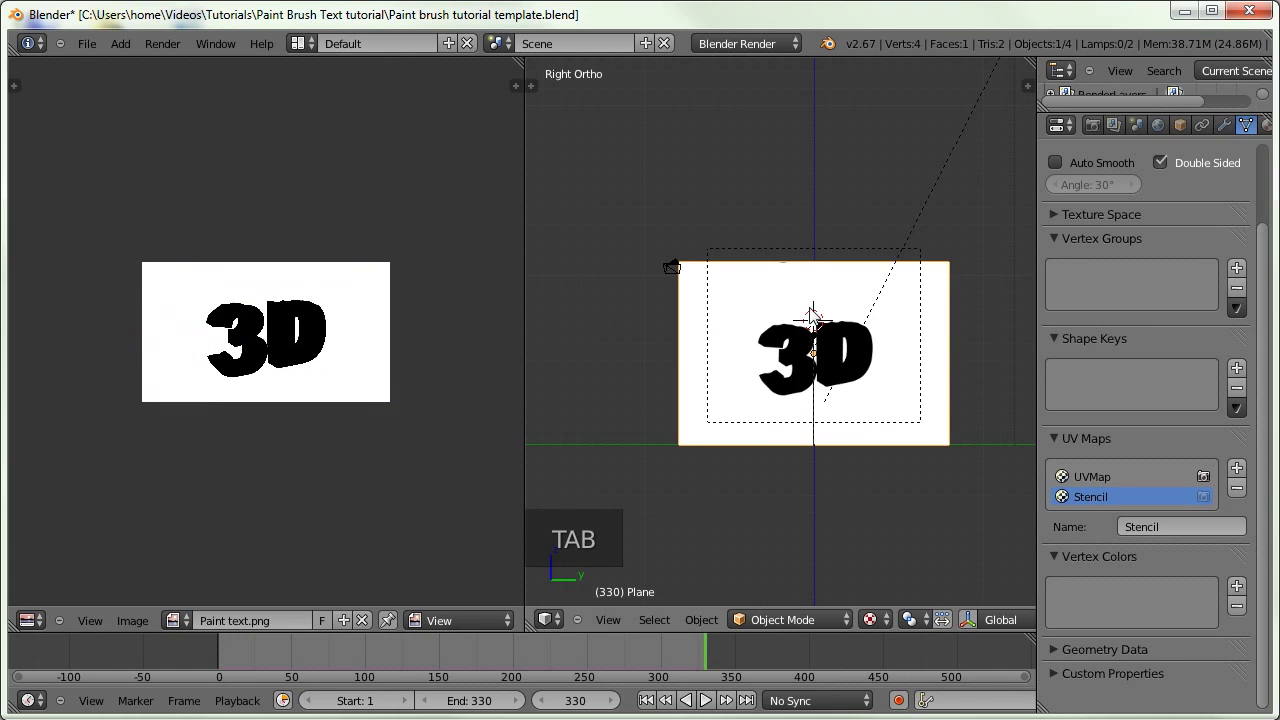
scroll(1200, 124, "right", 3)
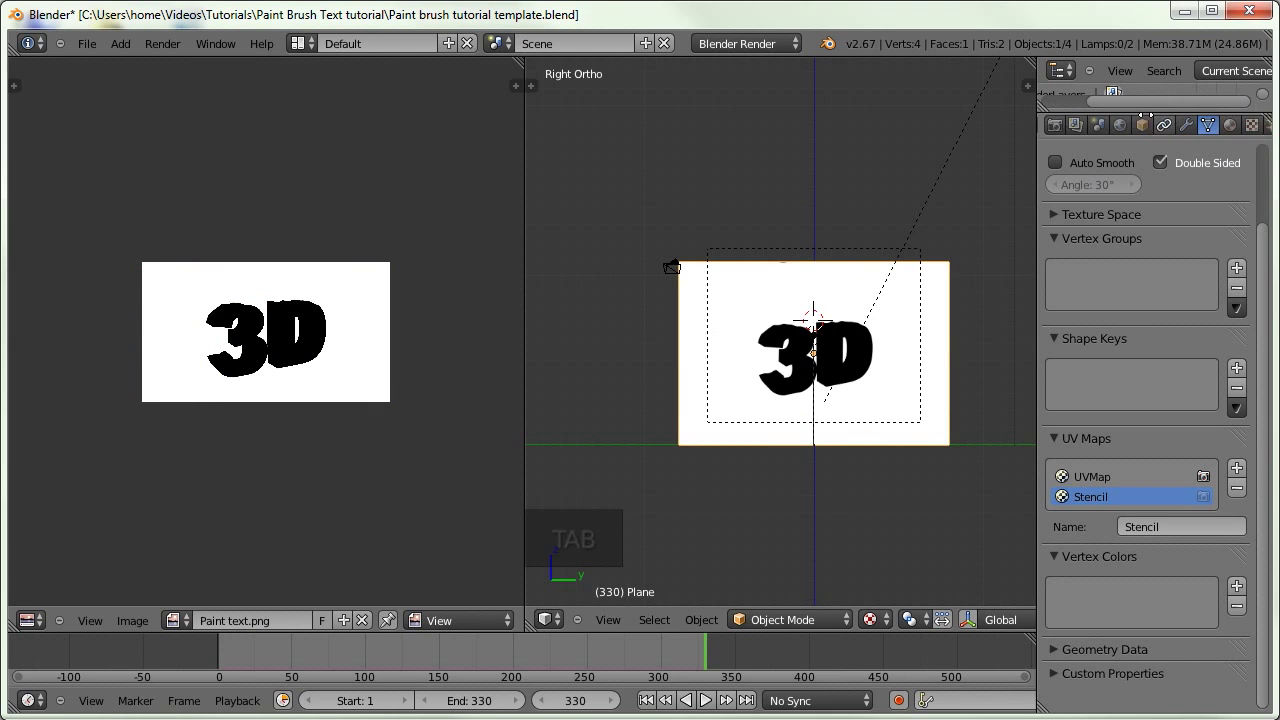
left_click(1208, 124)
scroll(1150, 316, "down", 6)
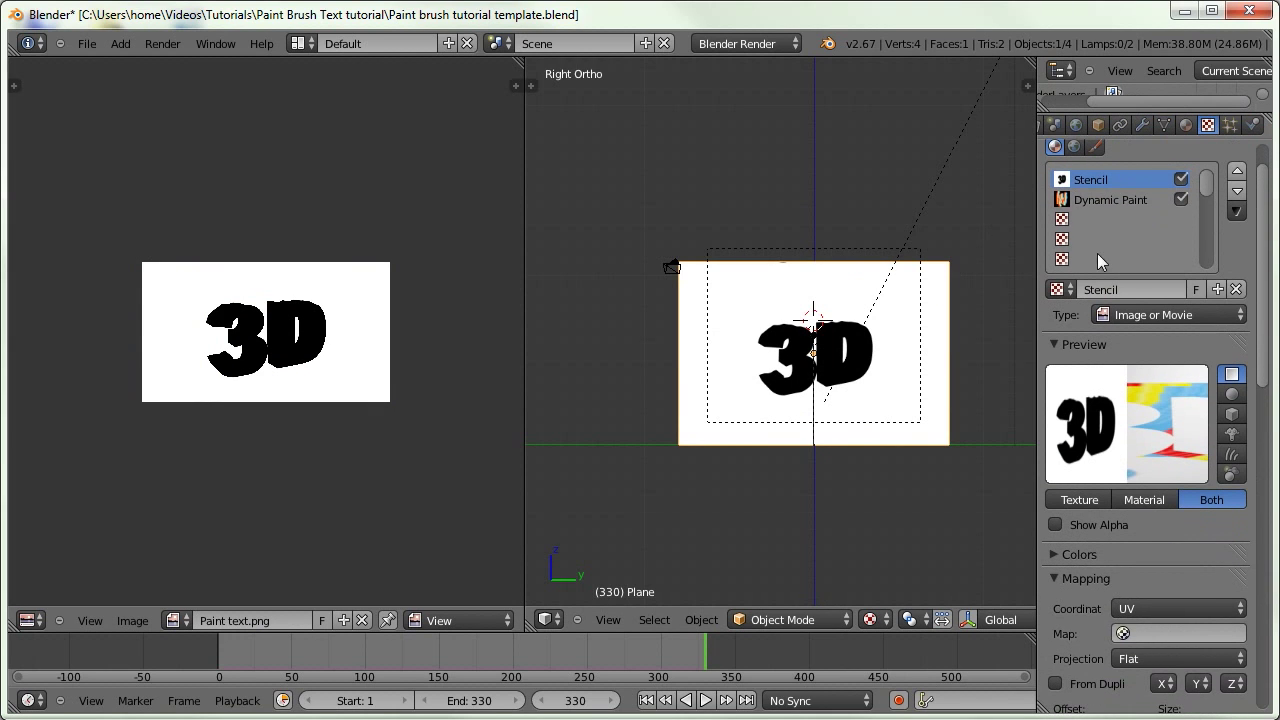
scroll(1120, 340, "down", 3)
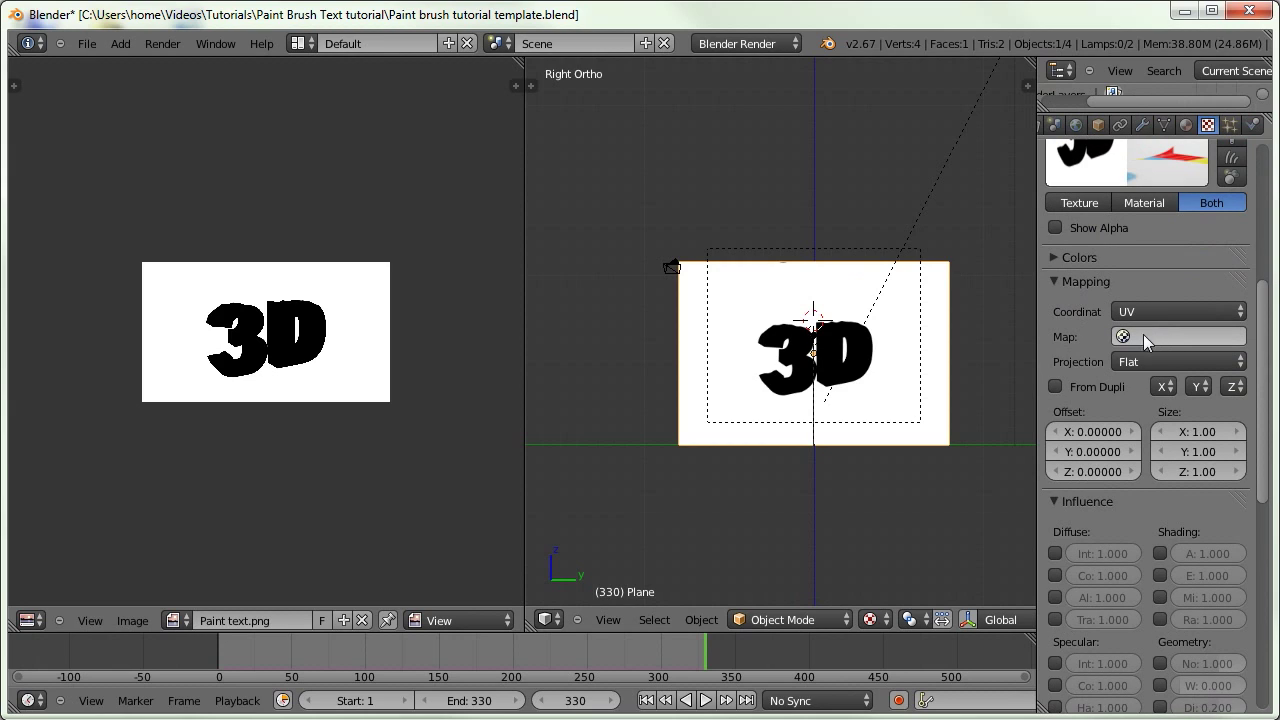
left_click(1146, 337)
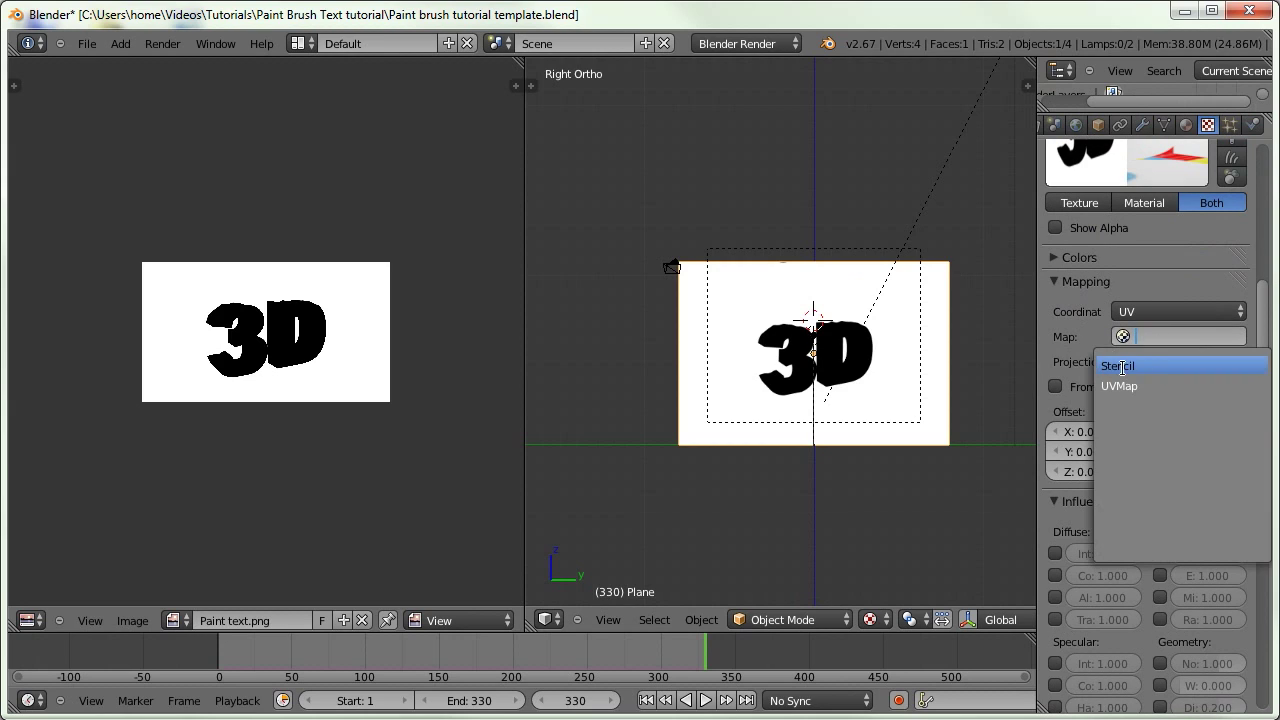
left_click(1133, 365)
scroll(1140, 380, "up", 5)
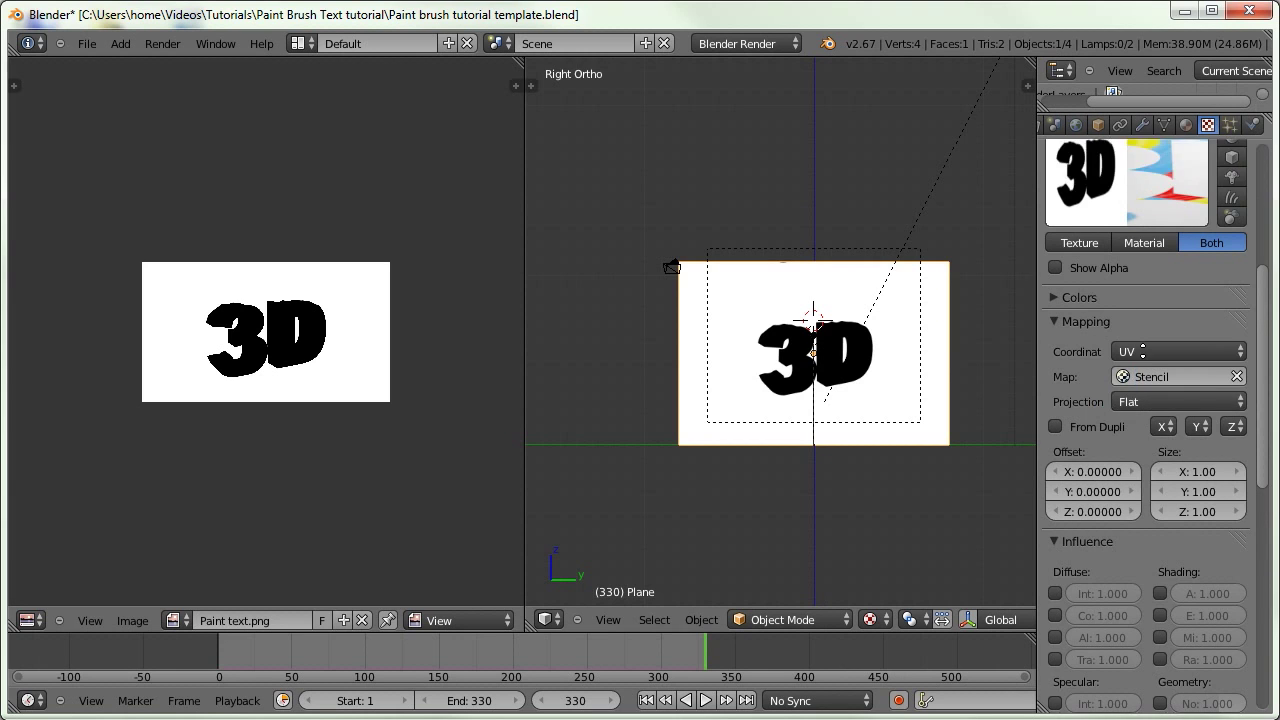
Render the frame to inspect where the 3D stencil lands on the paint strokes, and return to the 3D view
key("F12")
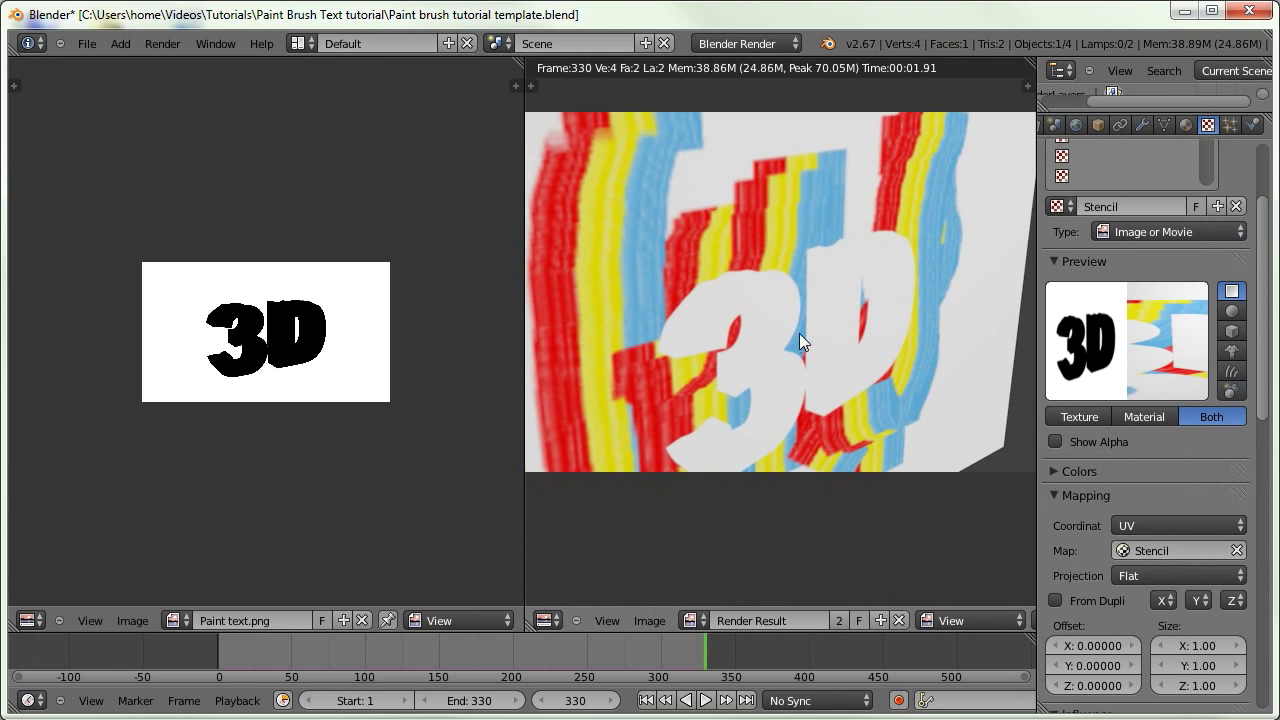
middle_click_drag(774, 326, 843, 361)
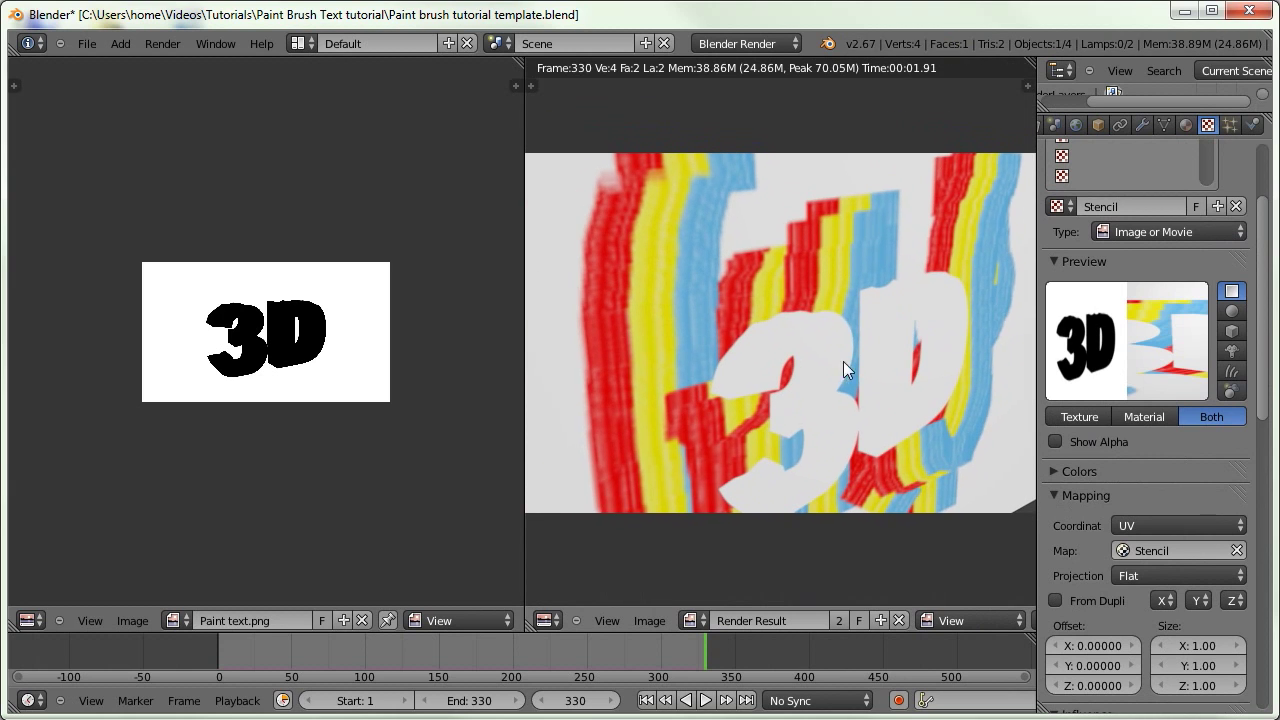
scroll(830, 388, "down", 1)
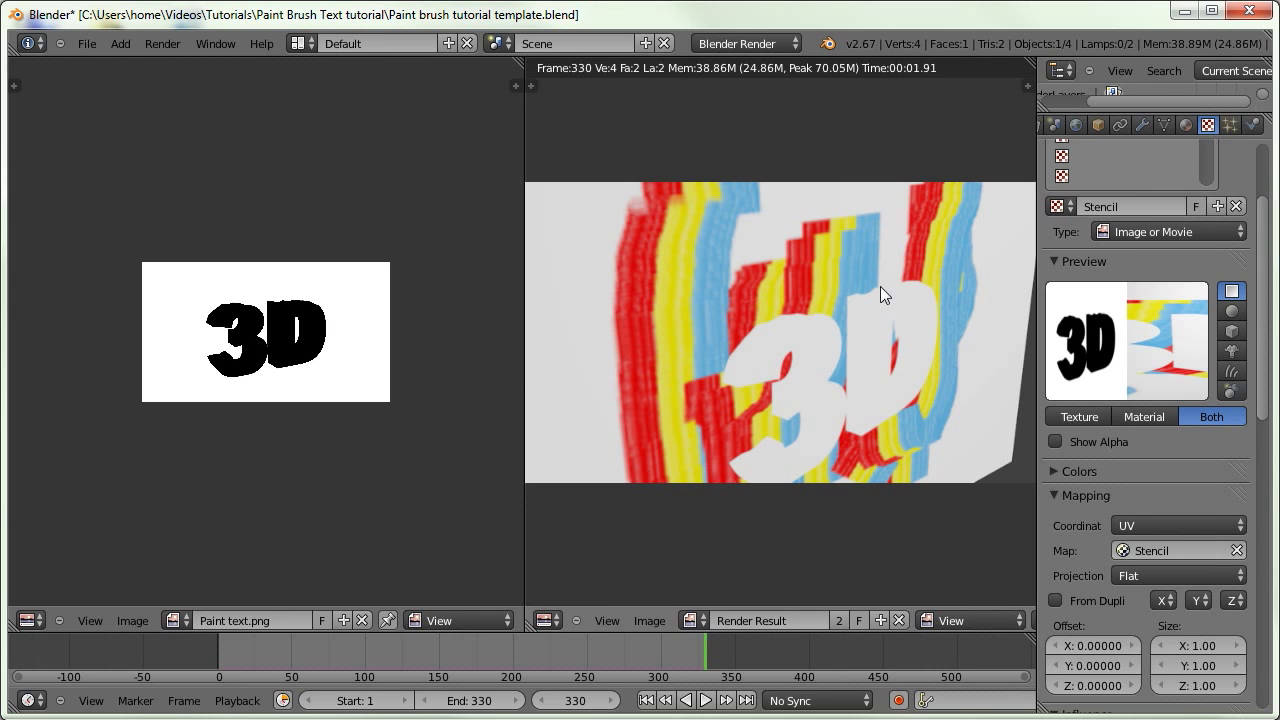
middle_click_drag(880, 358, 854, 312)
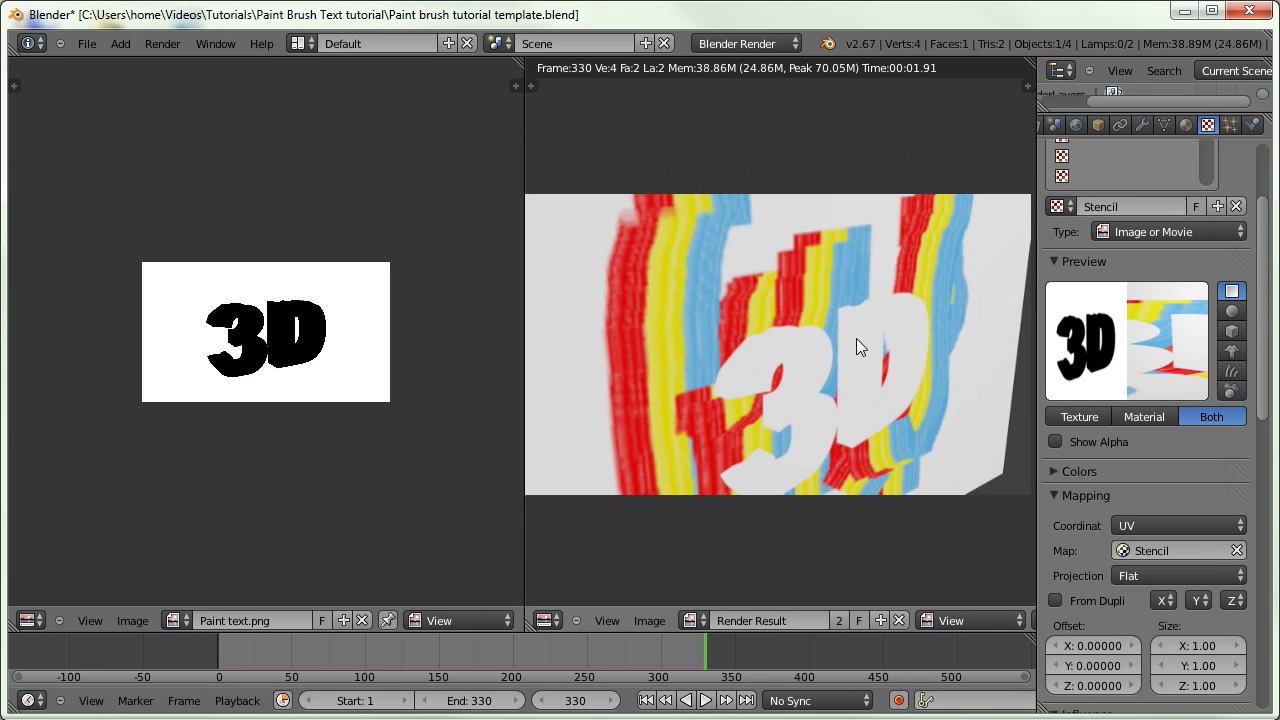
left_click(548, 620)
left_click(555, 599)
In Edit Mode, shift and slightly enlarge the plane's Stencil UVs over the text image, and test-render the frame
key("Tab")
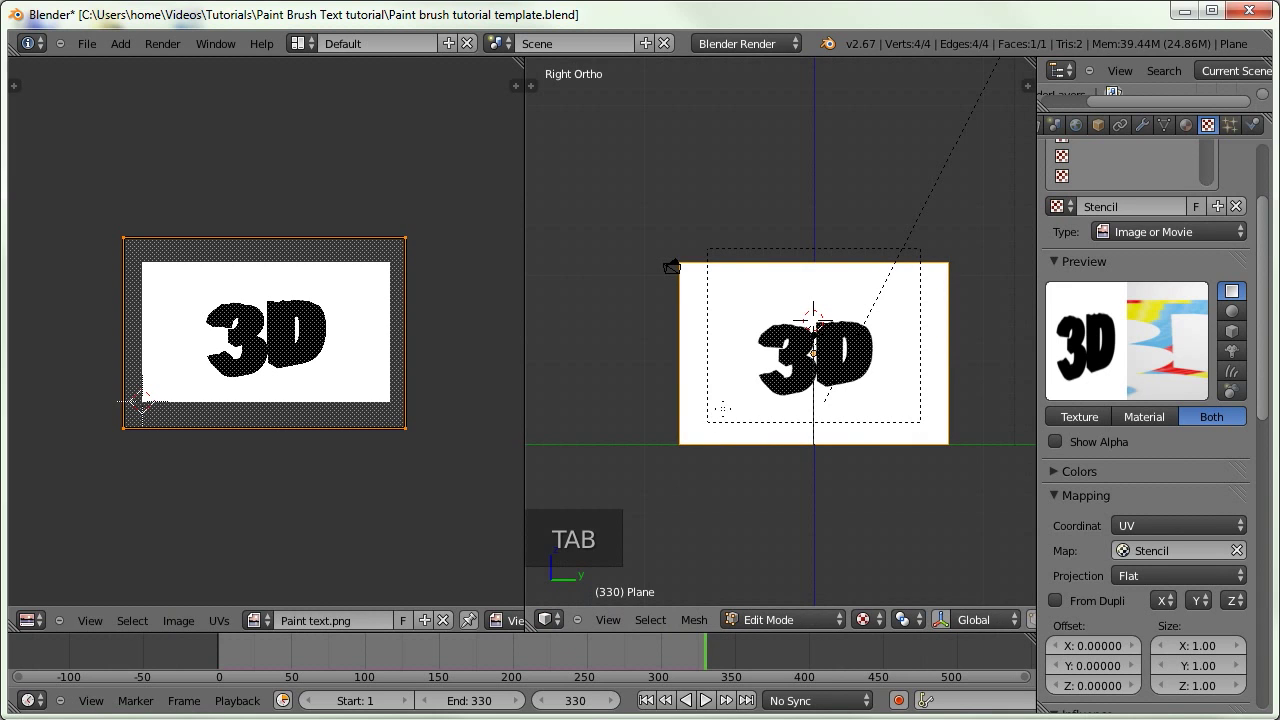
key("g")
key("x")
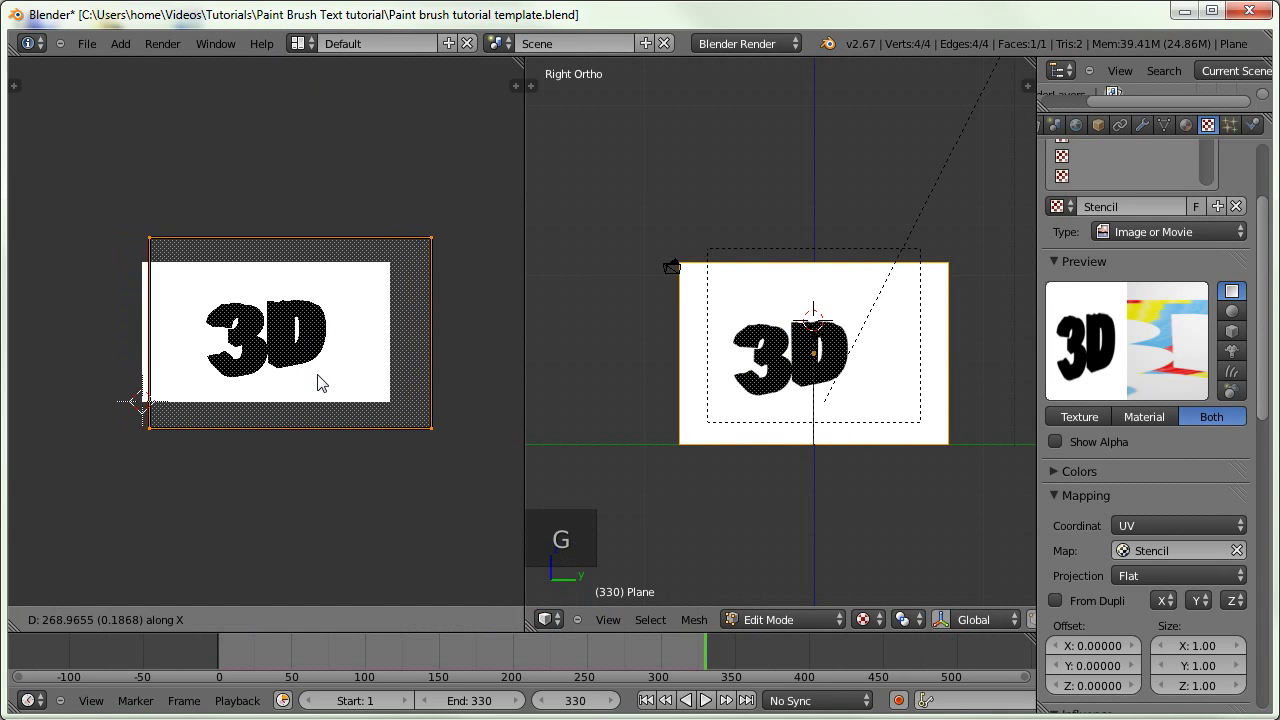
left_click(374, 458)
key("F12")
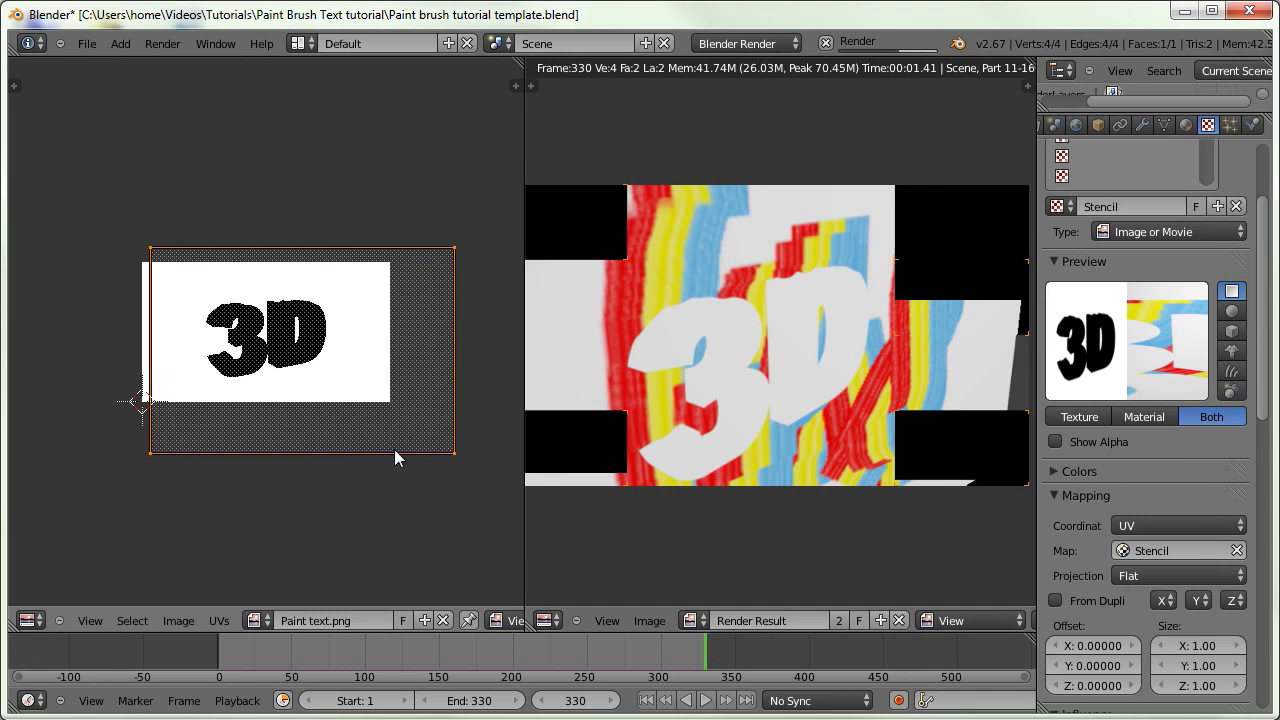
key("Escape")
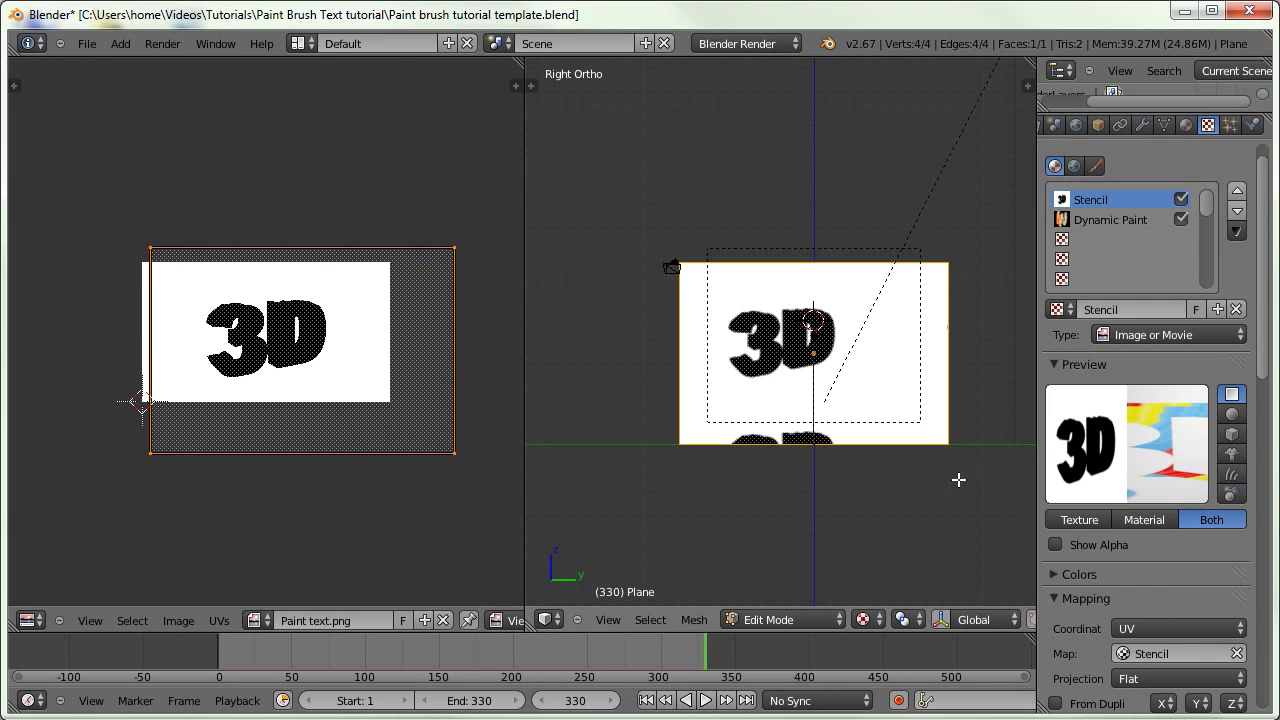
Set the Stencil texture's Image Mapping extension to Extend so the text does not repeat on the plane
scroll(1132, 424, "down", 6)
scroll(1132, 424, "down", 1)
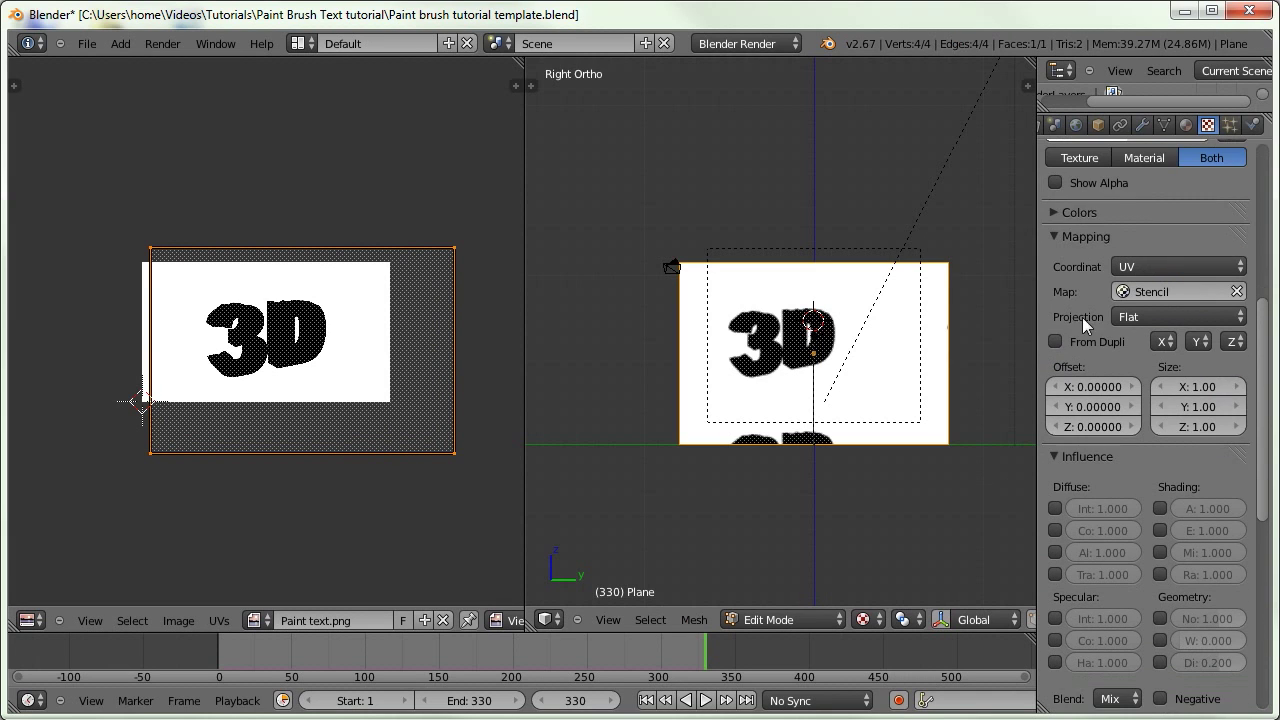
scroll(1101, 340, "down", 15)
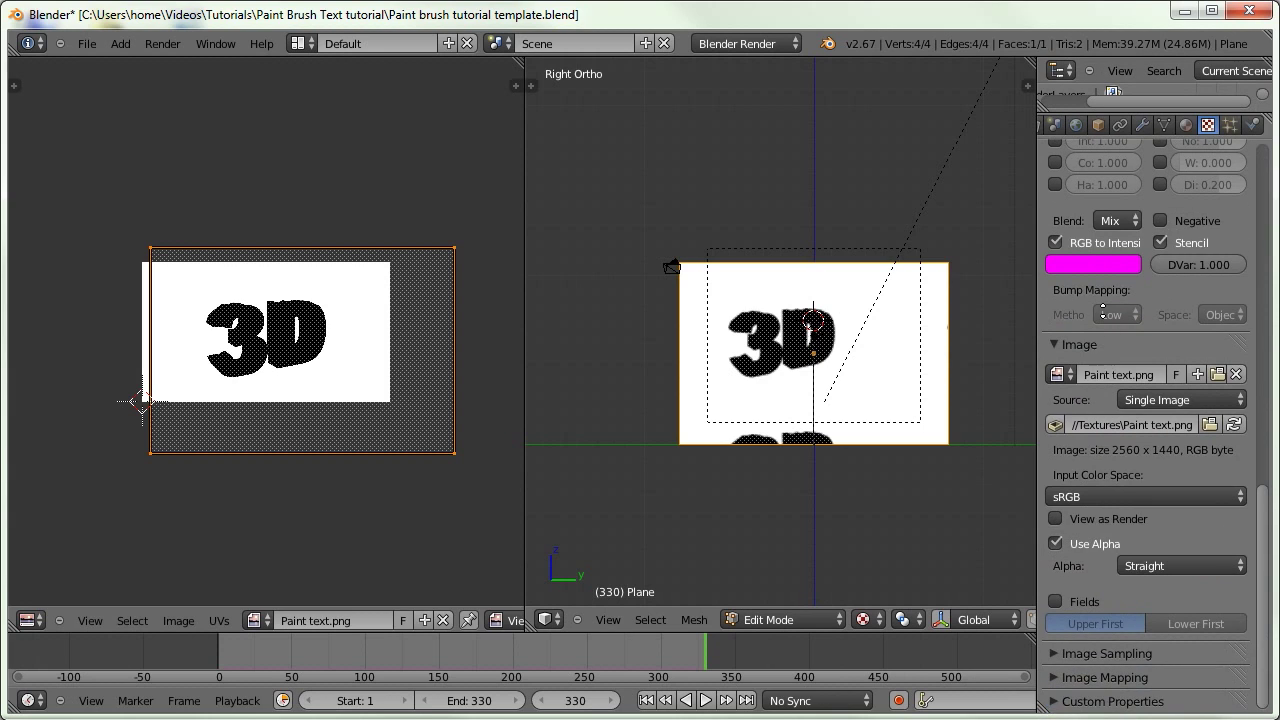
left_click(1079, 677)
scroll(1100, 620, "down", 7)
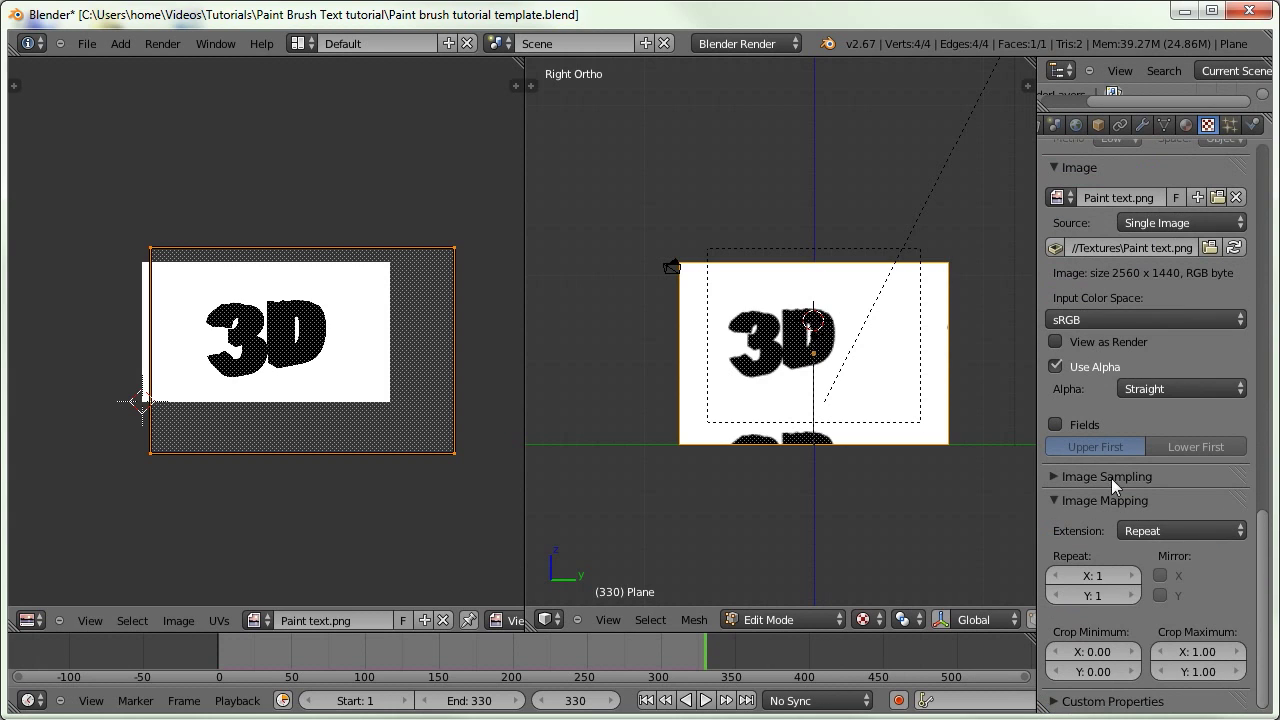
left_click(1143, 530)
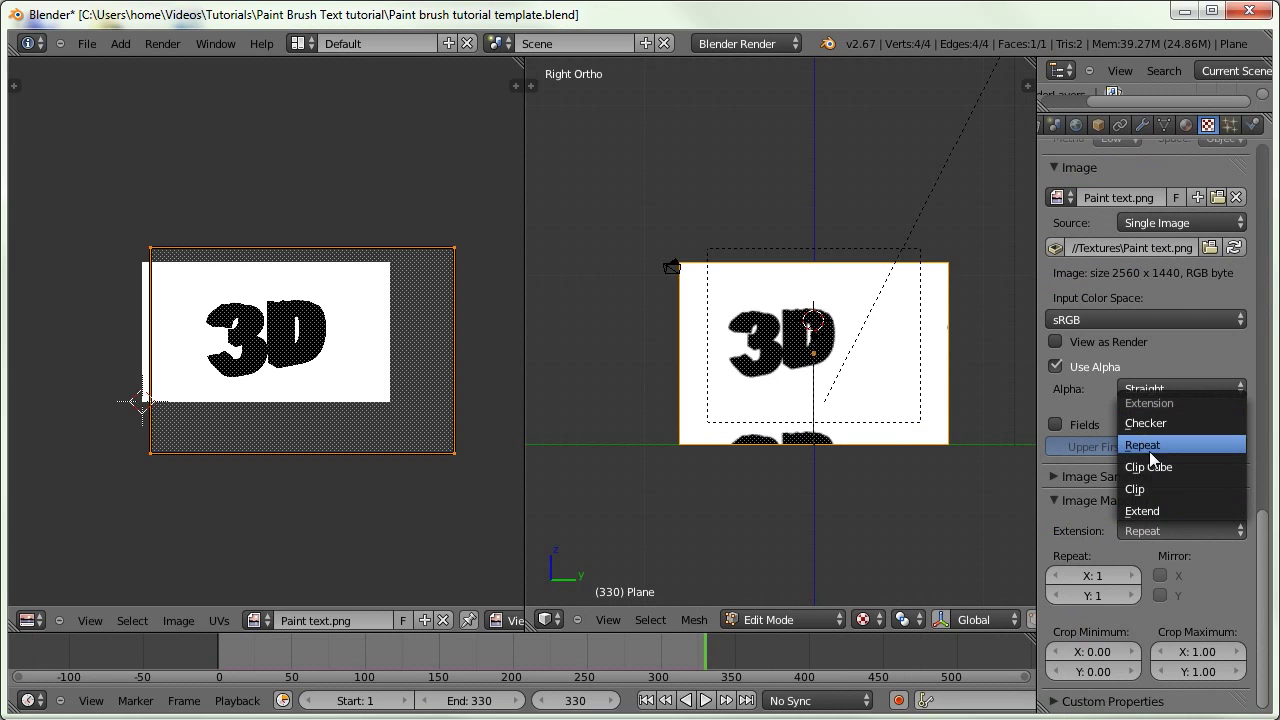
left_click(1148, 512)
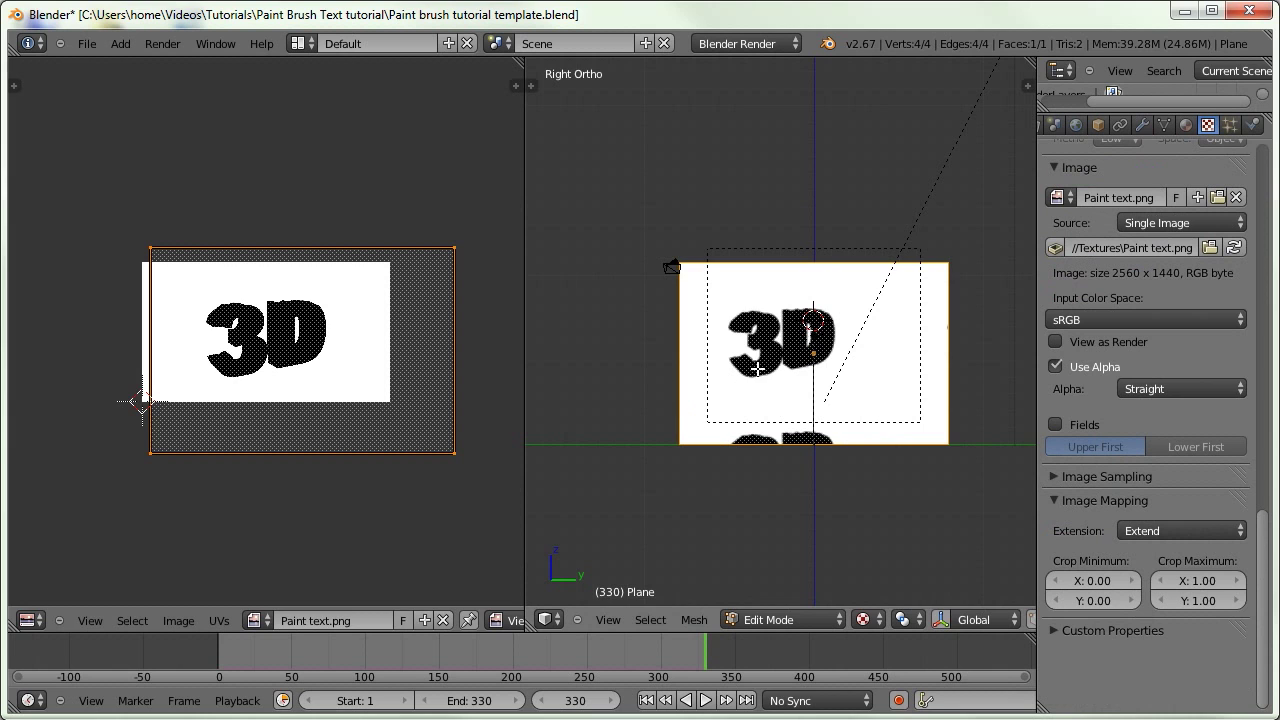
Maximize the 3D view, return to Object Mode and set the viewport shading to Solid
key("ctrl+Up")
key("Tab")
middle_click_drag(536, 363, 586, 414)
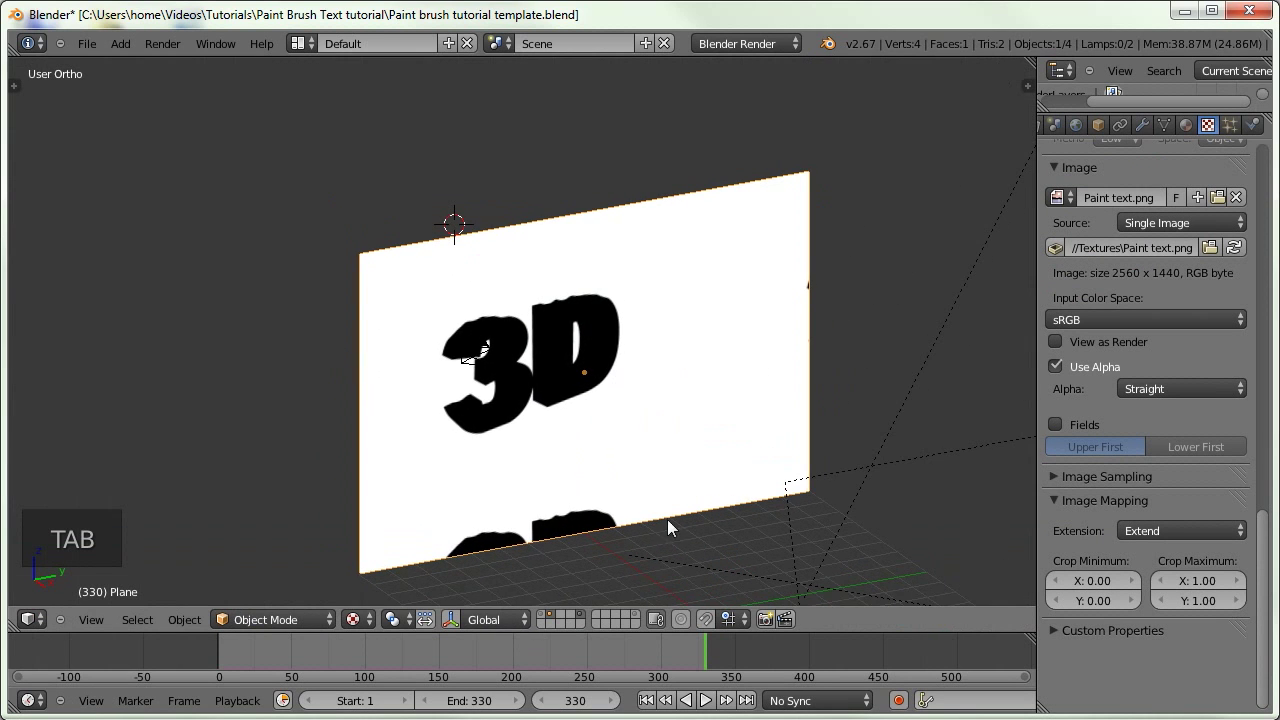
left_click(357, 619)
left_click(355, 553)
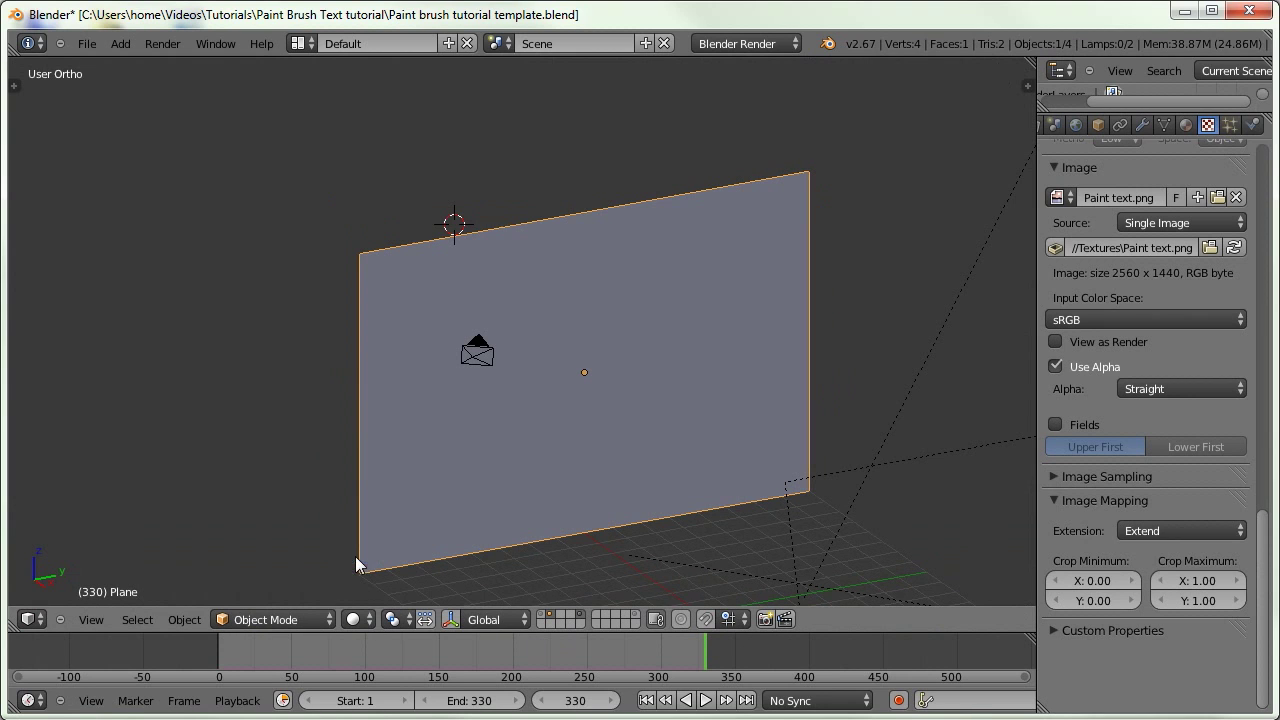
Open the texture slot list's source script, properties_texture.py, in the Text Editor with line numbers and syntax highlighting shown
middle_click_drag(1180, 224, 1164, 712)
middle_click_drag(1135, 240, 1135, 312)
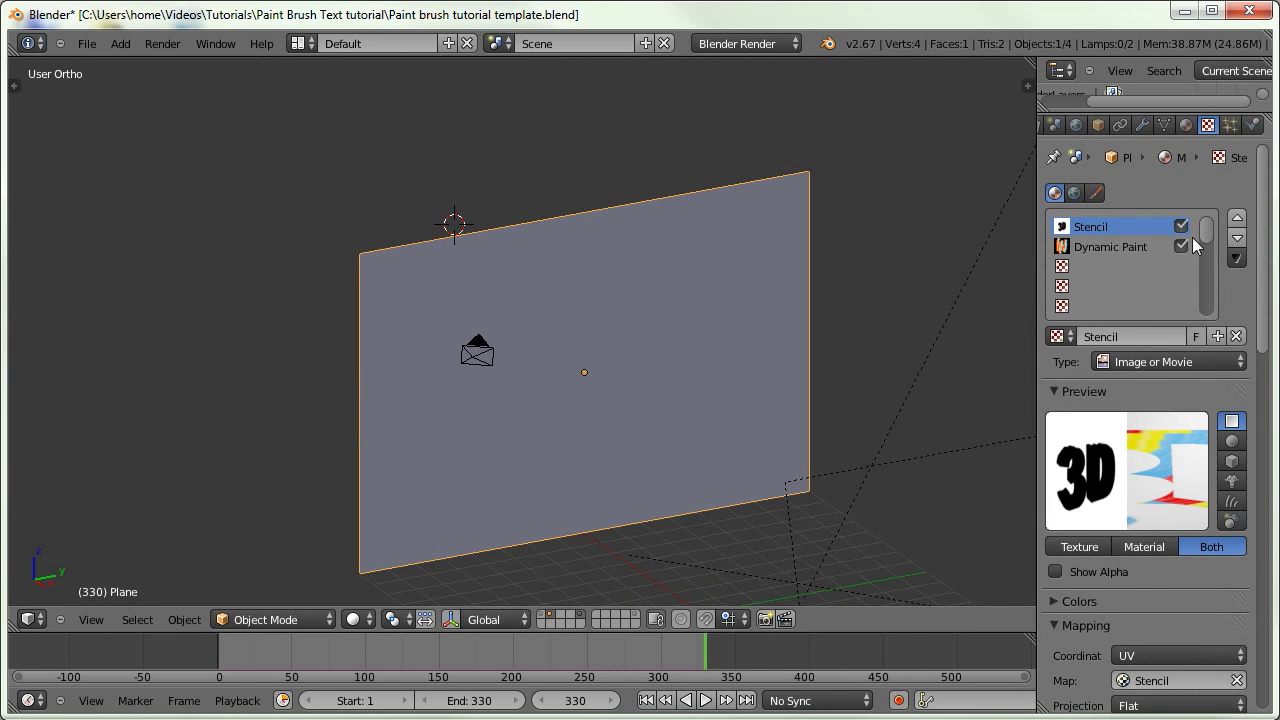
mouse_move(1206, 226)
left_mouse_down()
mouse_move(1204, 250)
mouse_move(1207, 214)
left_mouse_up()
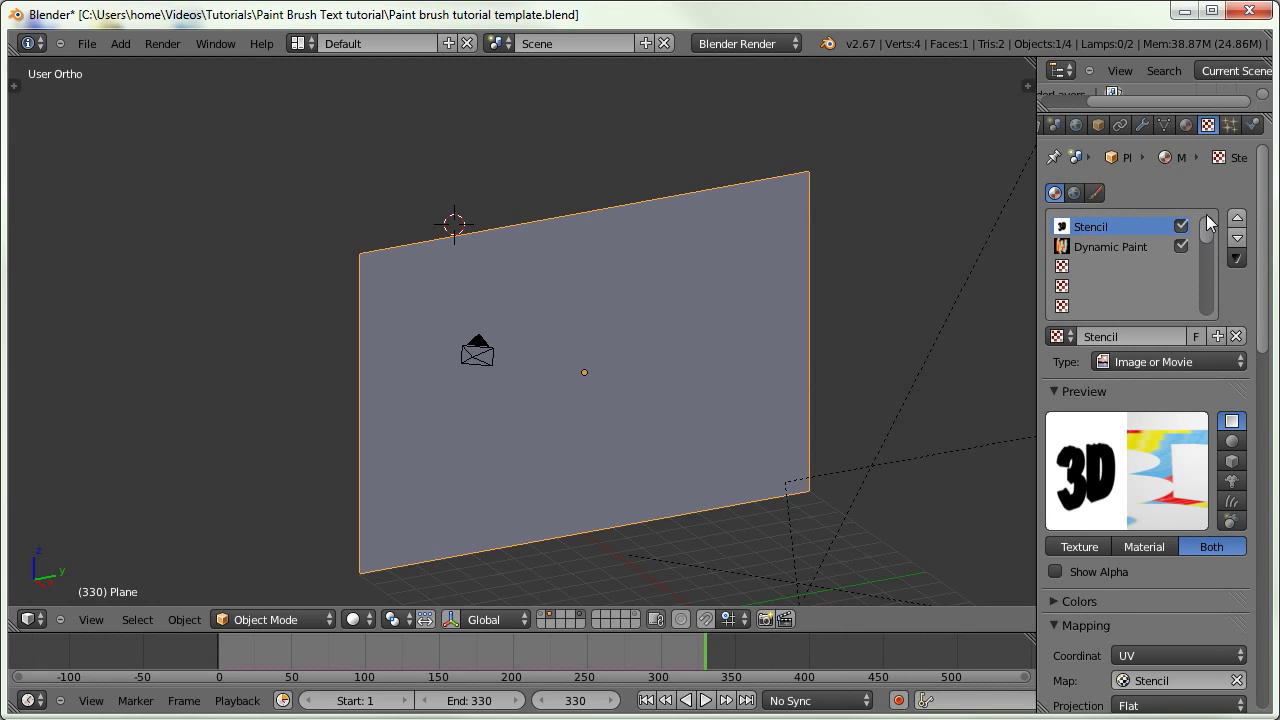
right_click(1109, 268)
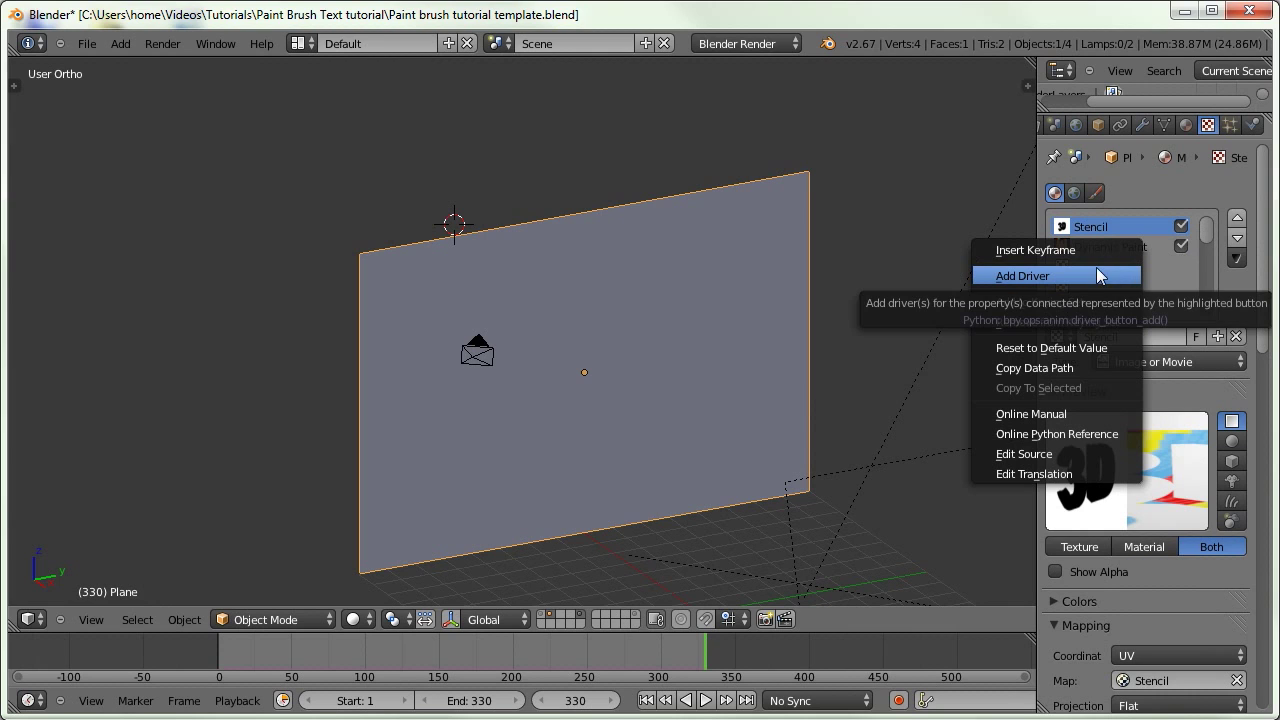
left_click(1034, 452)
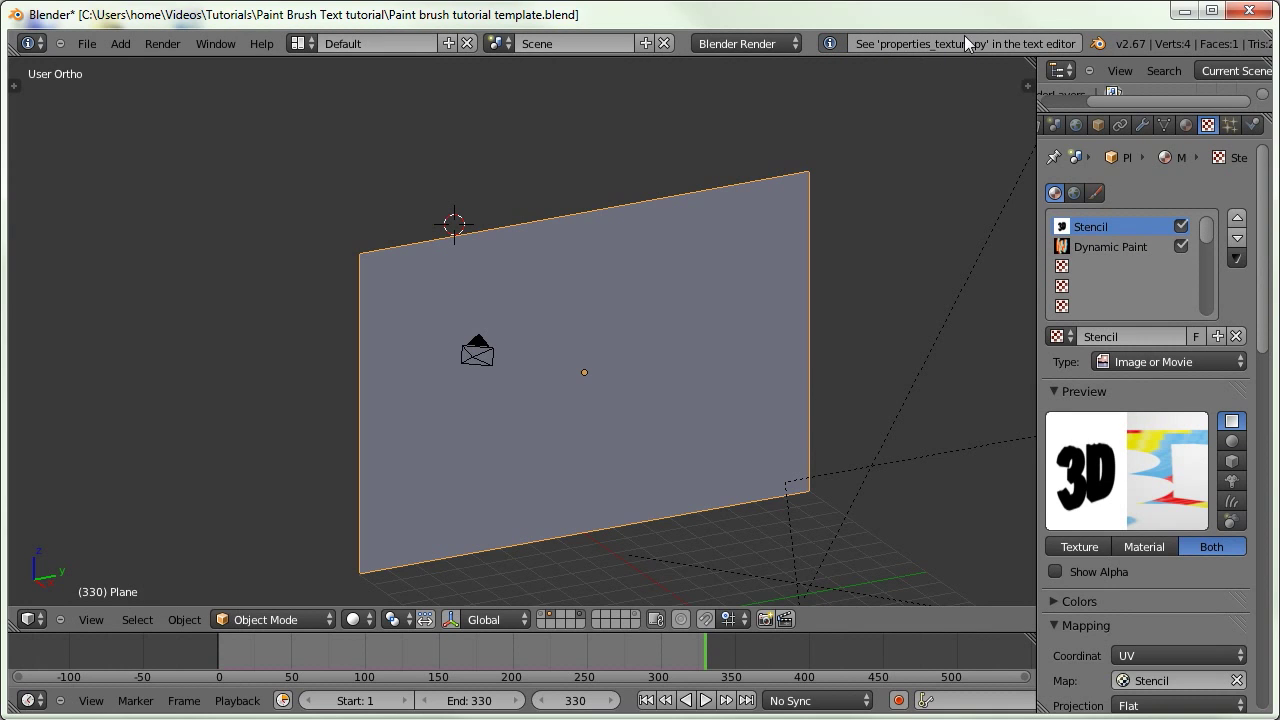
left_click(31, 619)
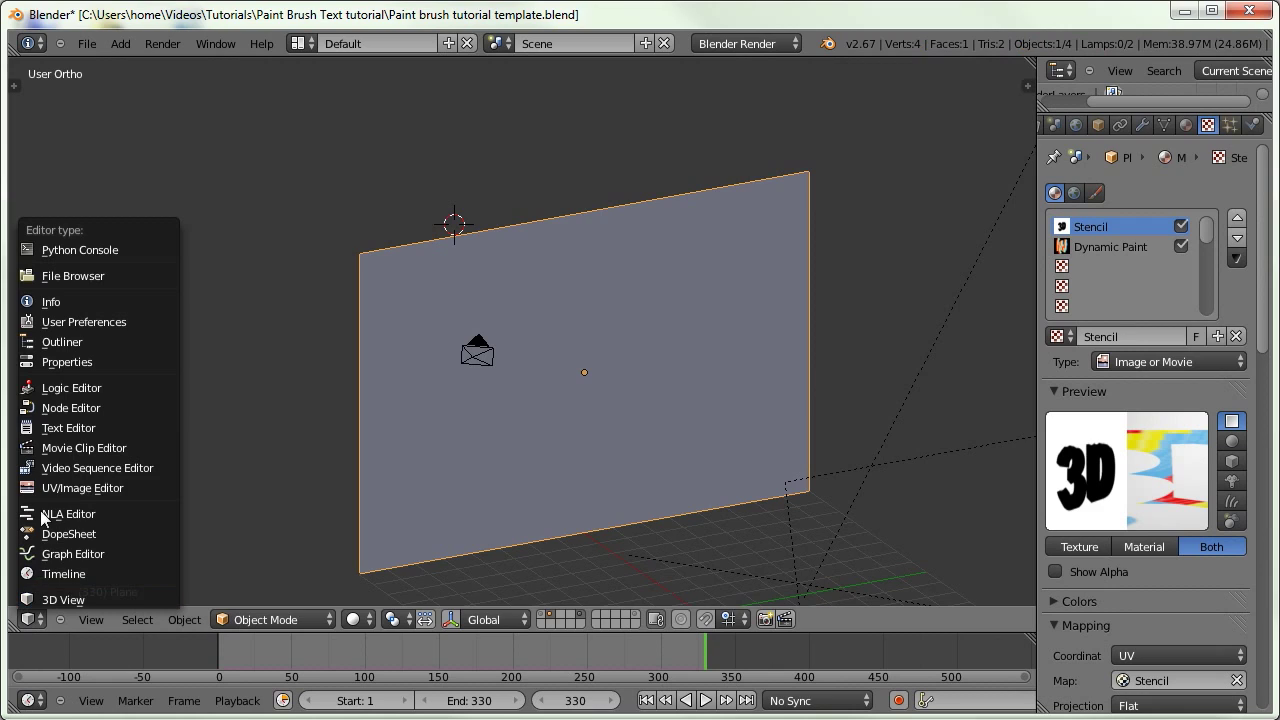
left_click(49, 427)
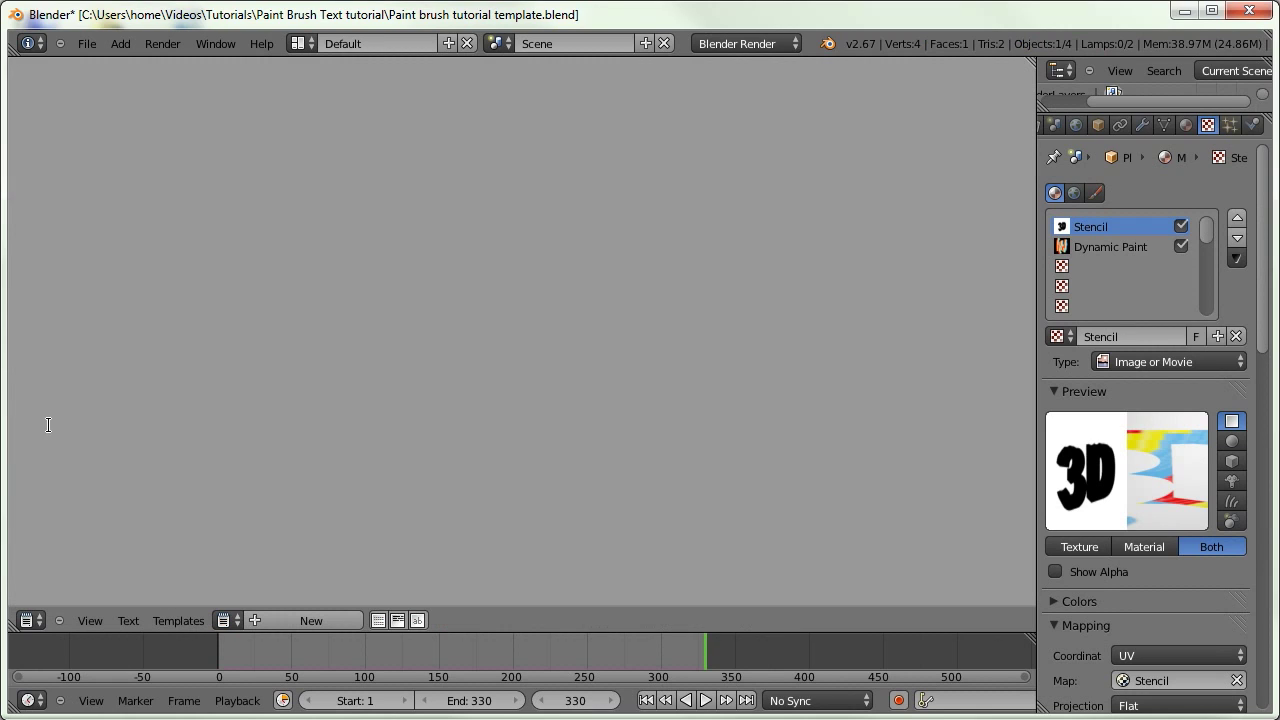
left_click(228, 622)
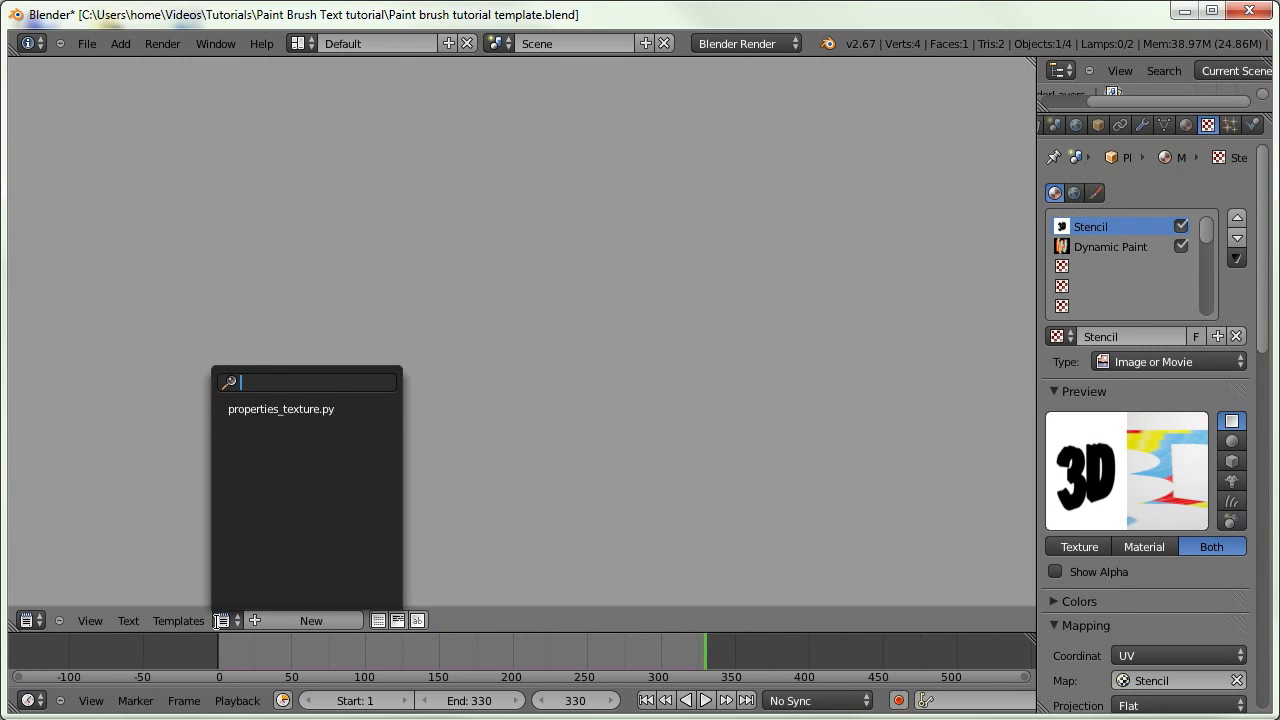
left_click(316, 411)
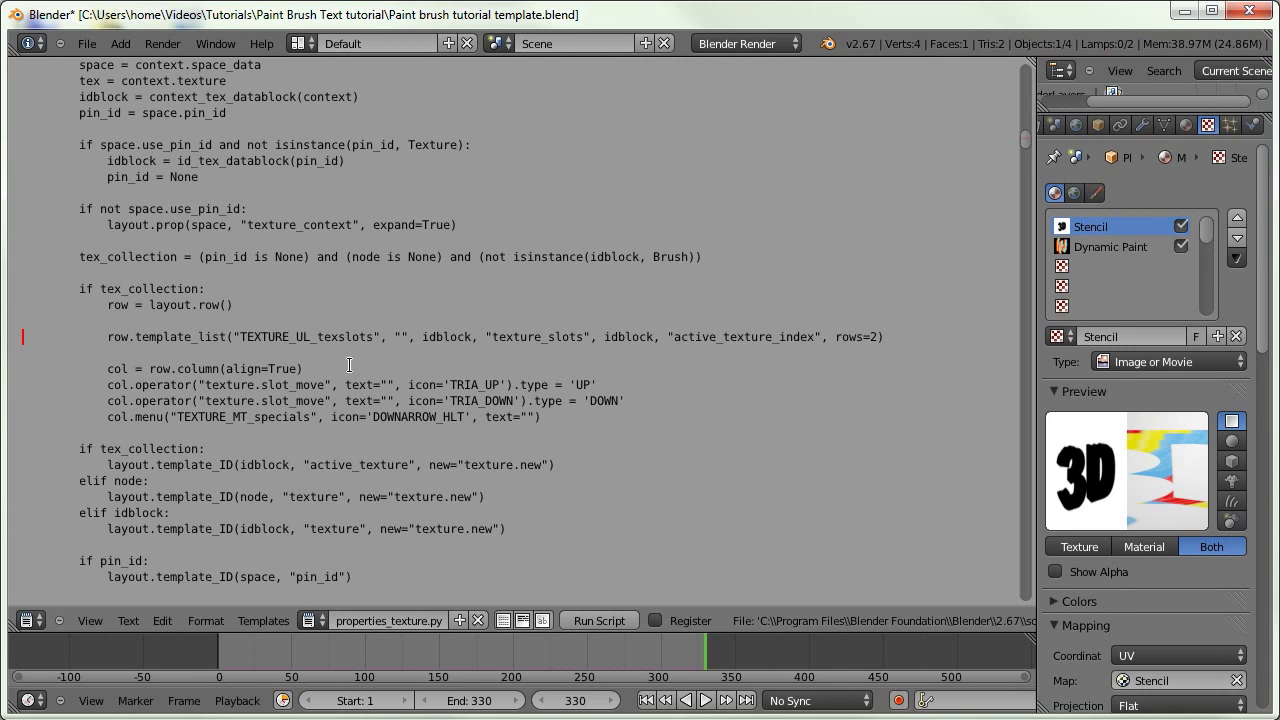
left_click(503, 620)
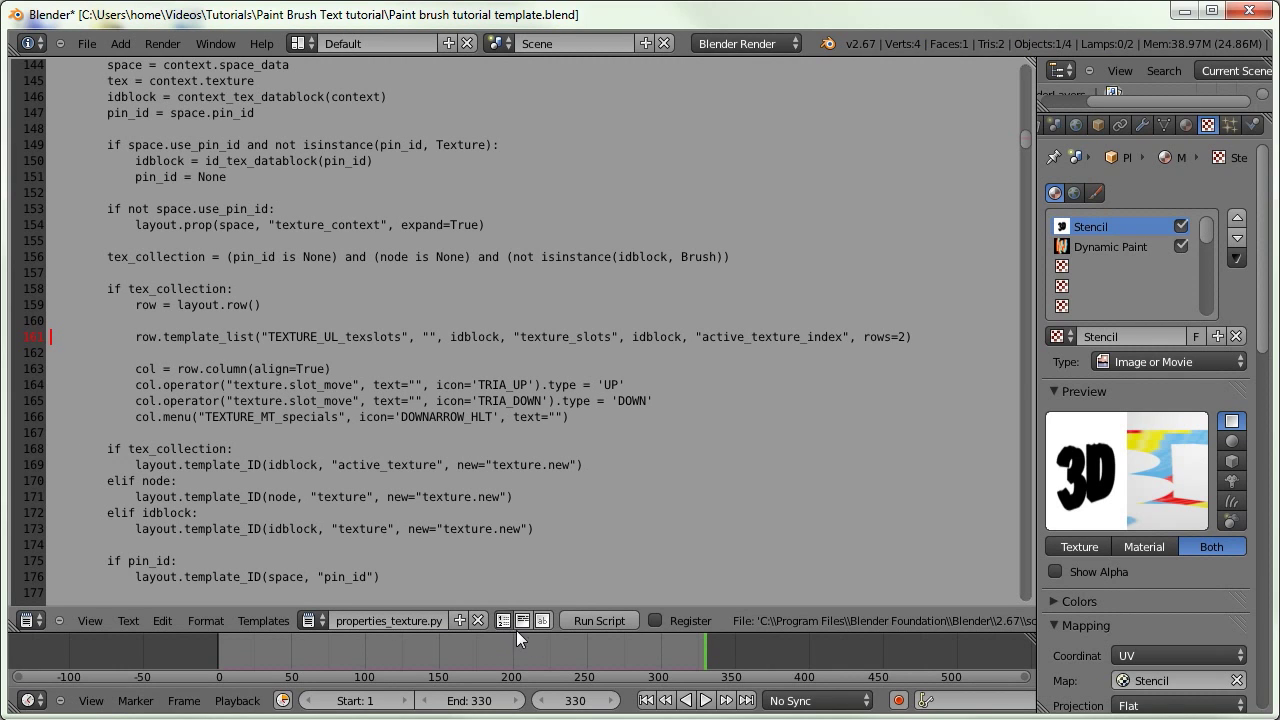
left_click(541, 621)
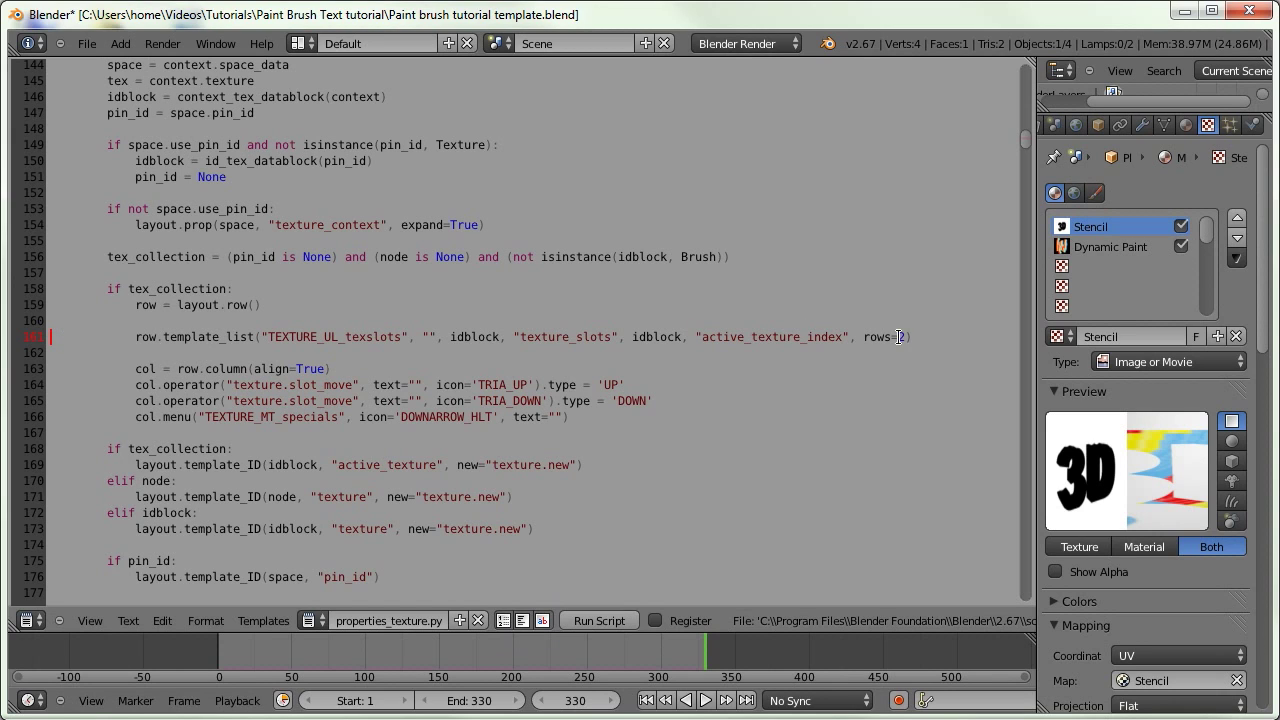
Set rows to 8 in the script's TEXTURE_UL_texslots template_list call, run the script and return to the 3D view
key("Delete")
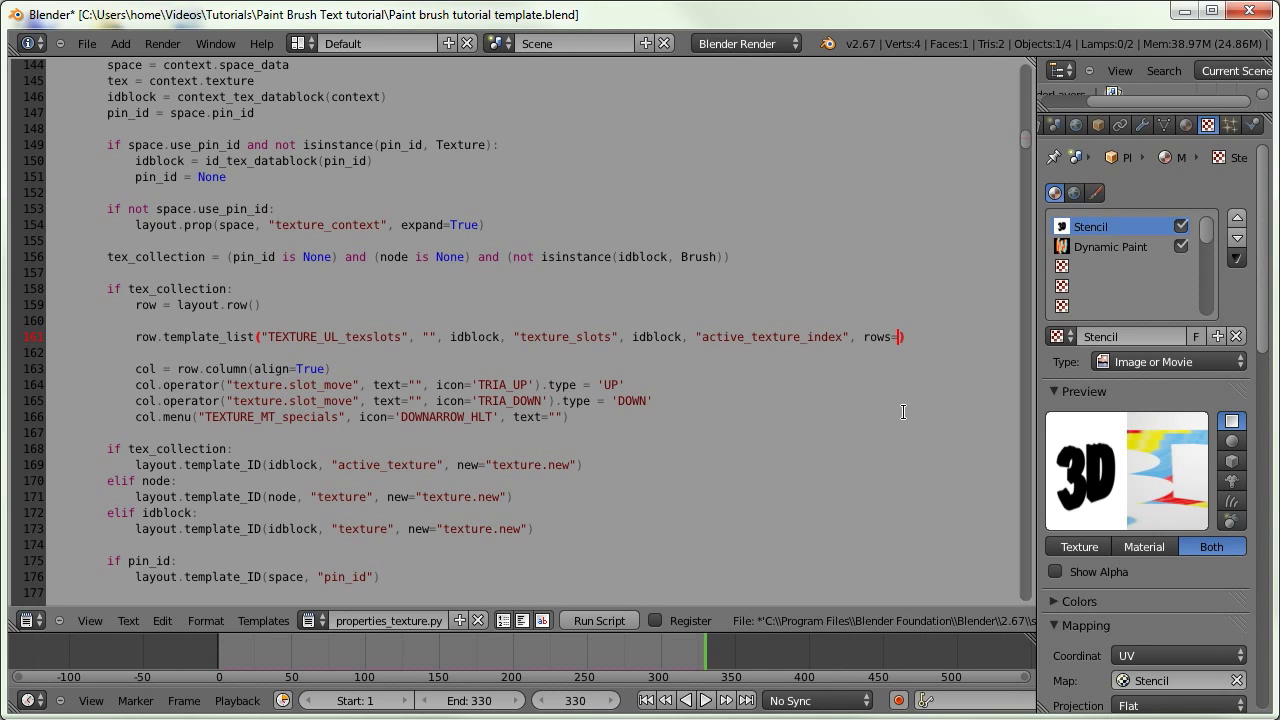
type("8")
left_click(594, 620)
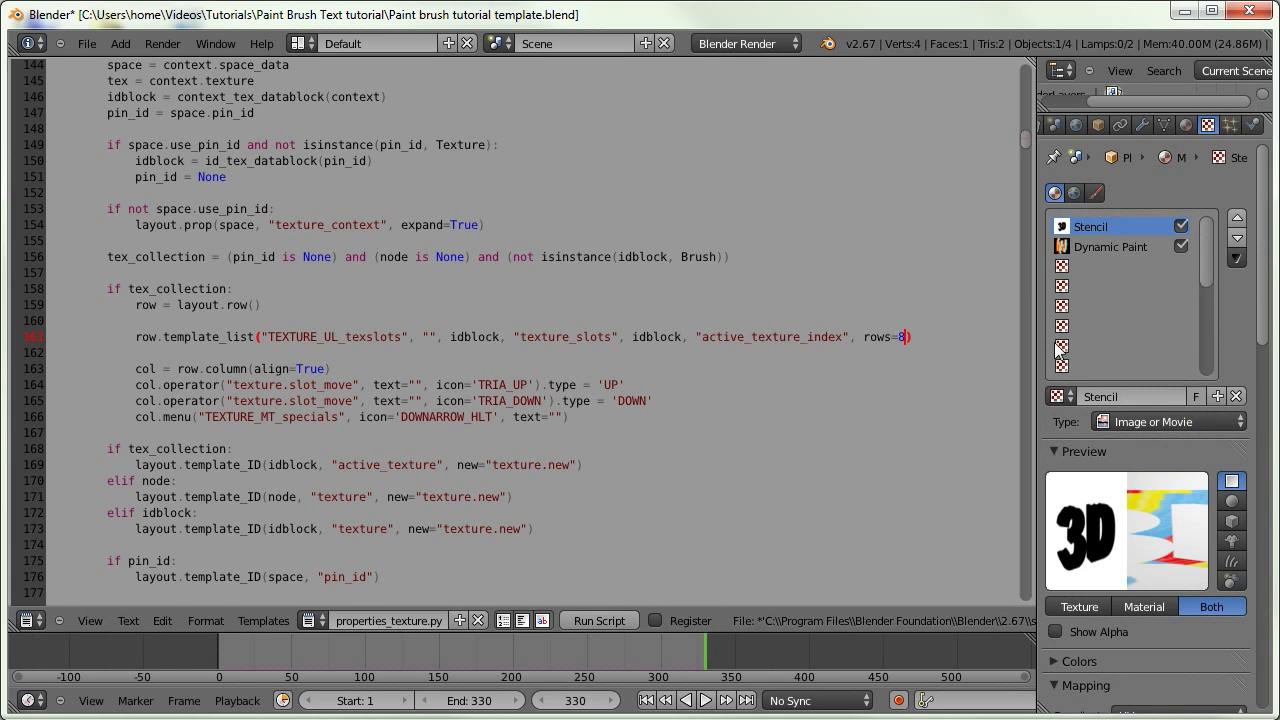
left_click(40, 619)
left_click(48, 605)
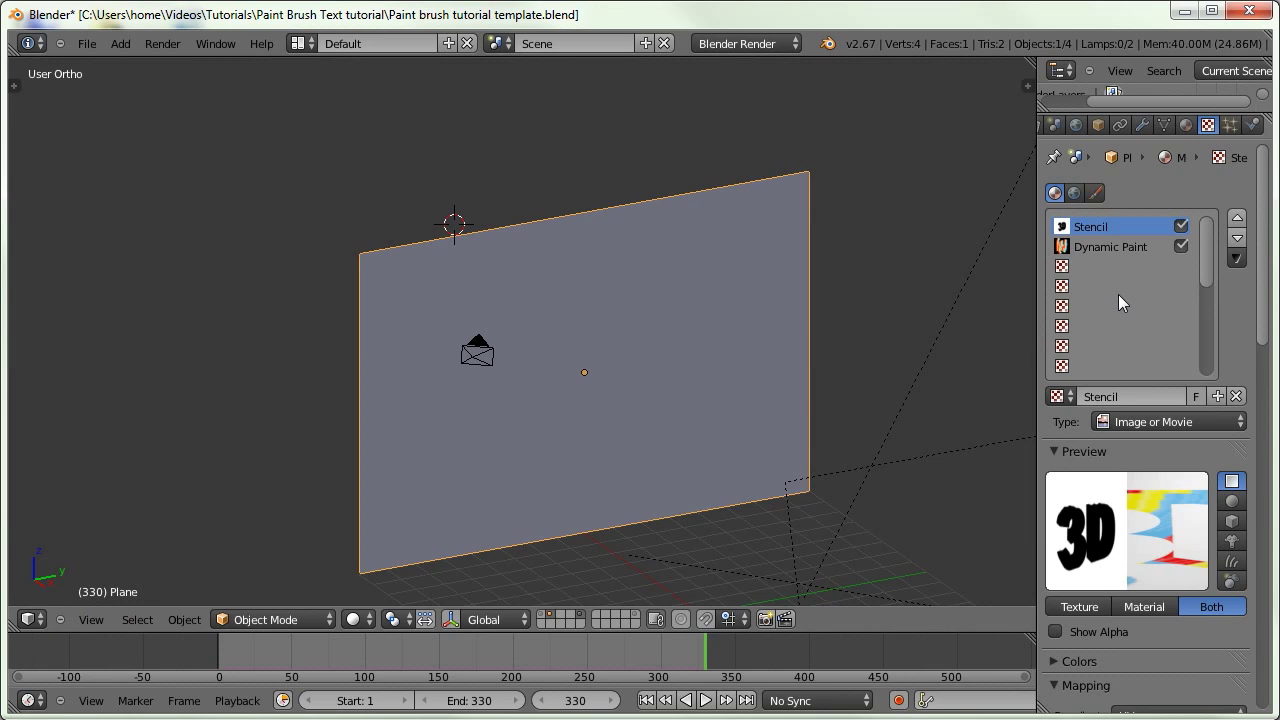
Create a new texture in the sixth slot of the plane's material and set its type to Image or Movie
left_click(1083, 325)
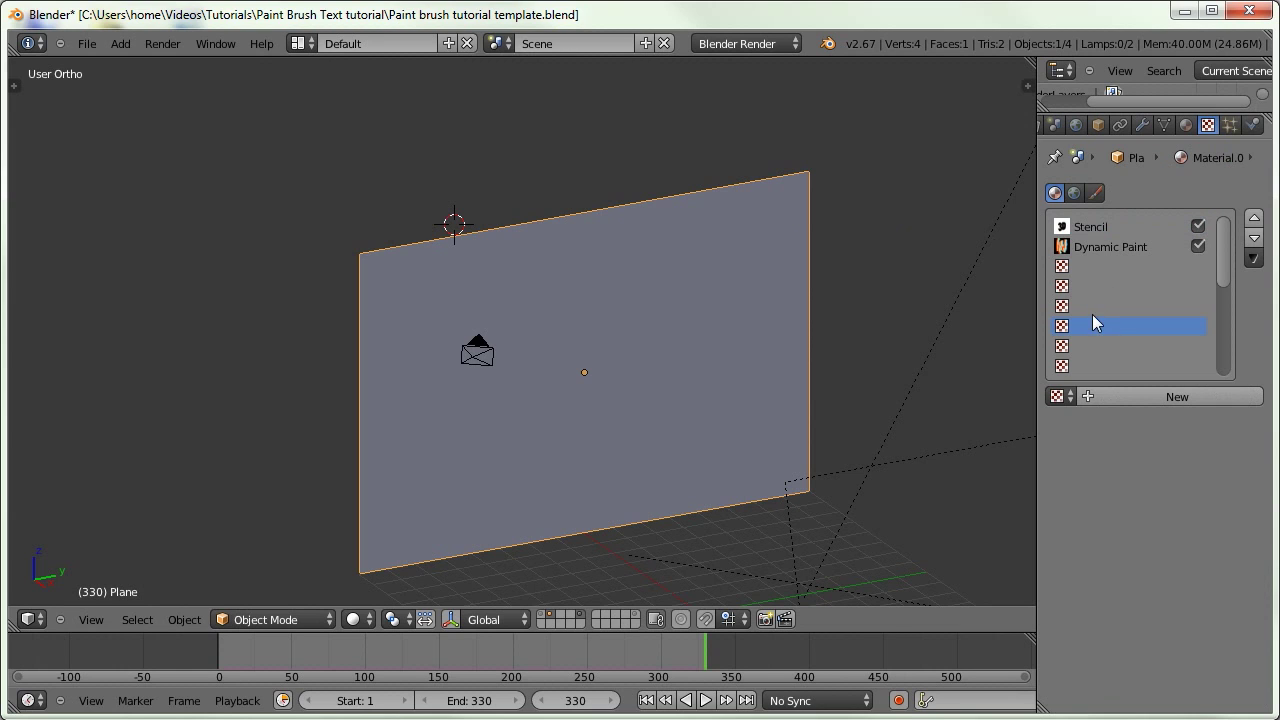
left_click(1112, 396)
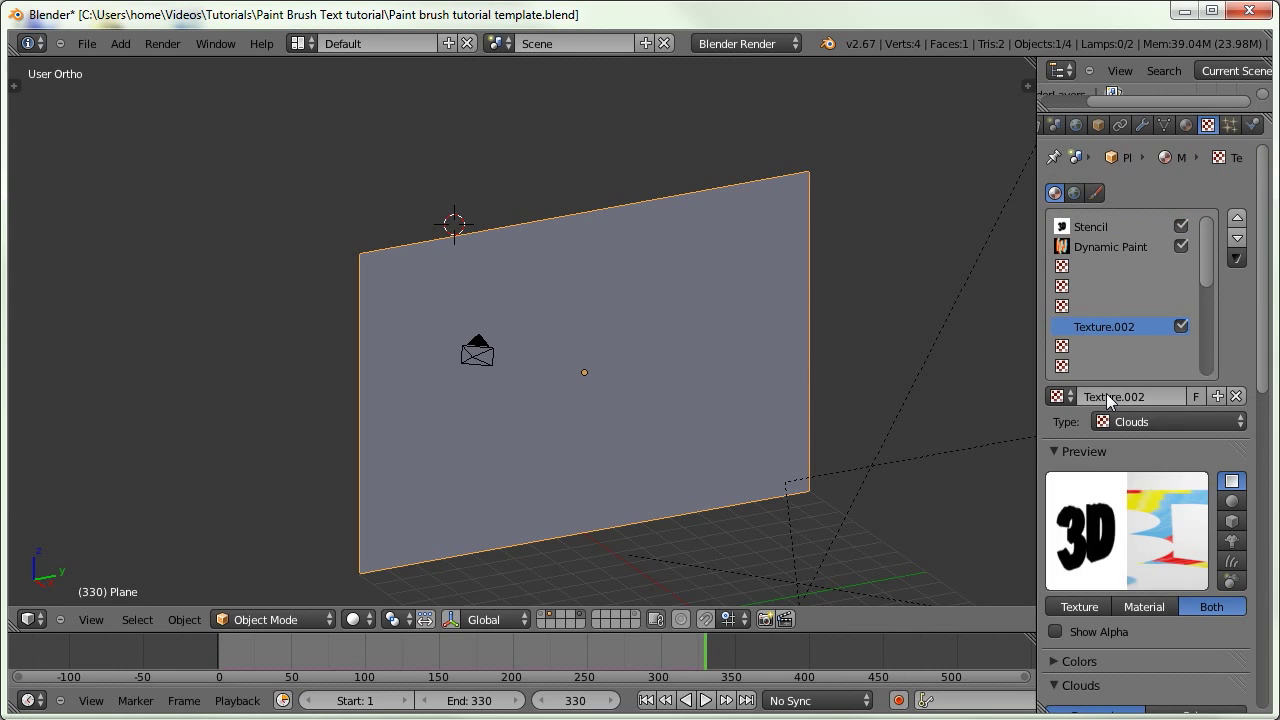
left_click(1150, 421)
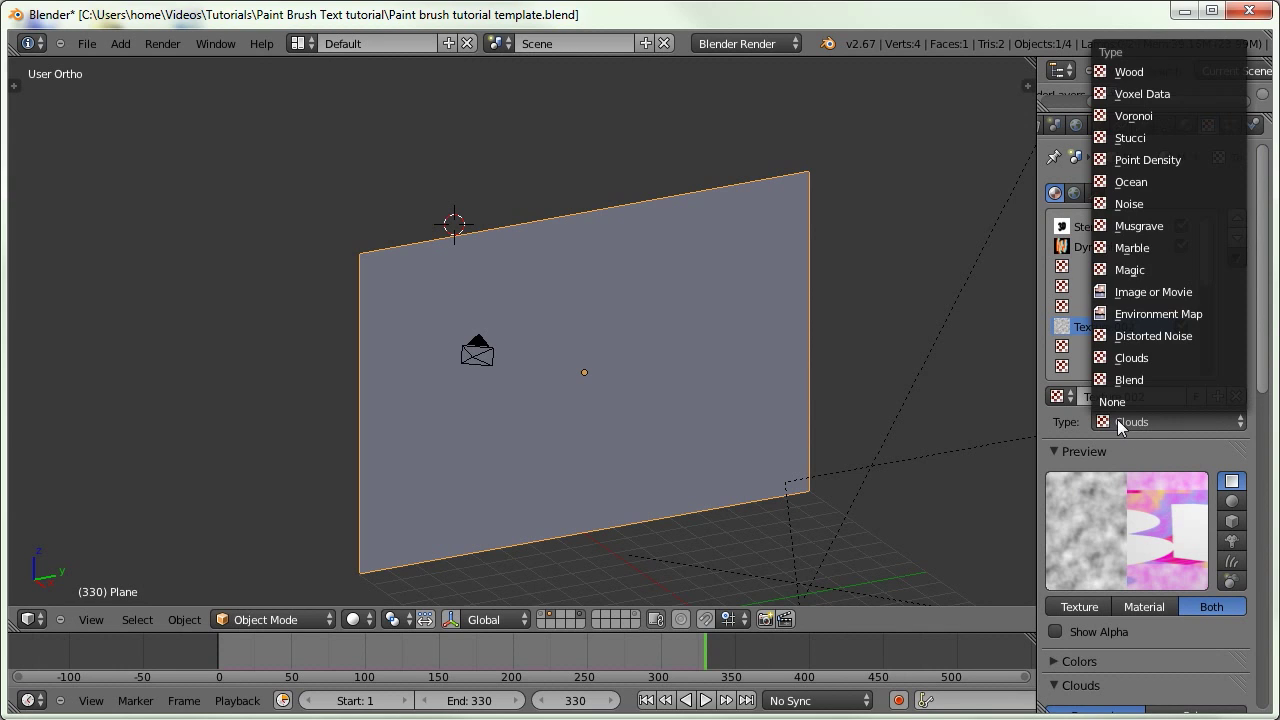
left_click(1150, 291)
Load paint 001.png from the Dynamic Paint folder as the new texture's image
scroll(1104, 645, "down", 10)
scroll(1104, 643, "down", 8)
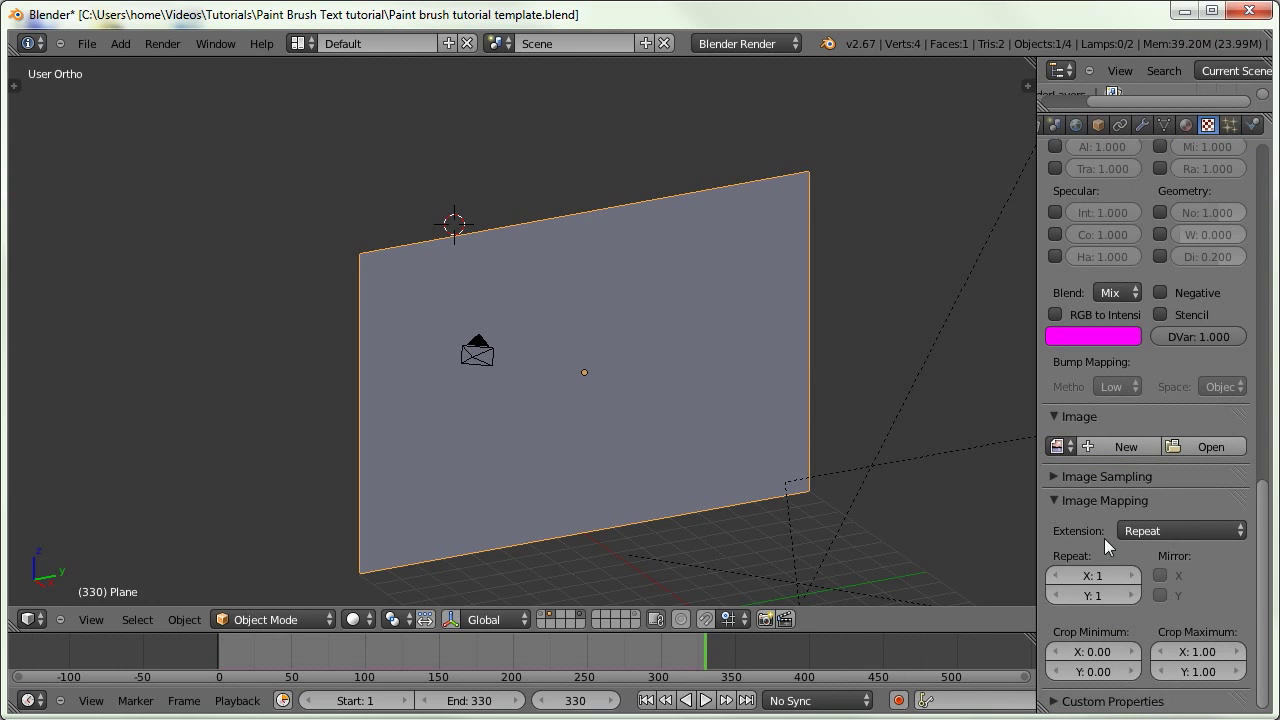
left_click(1211, 451)
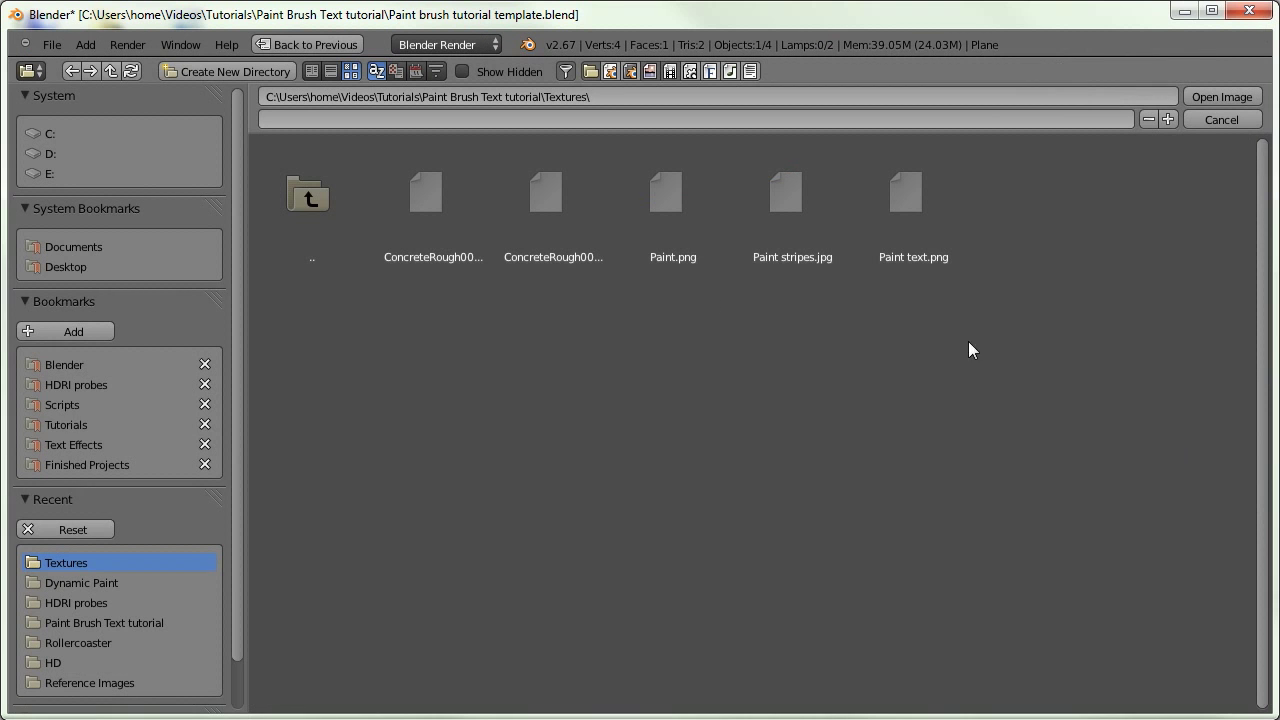
left_click(321, 198)
left_click(552, 213)
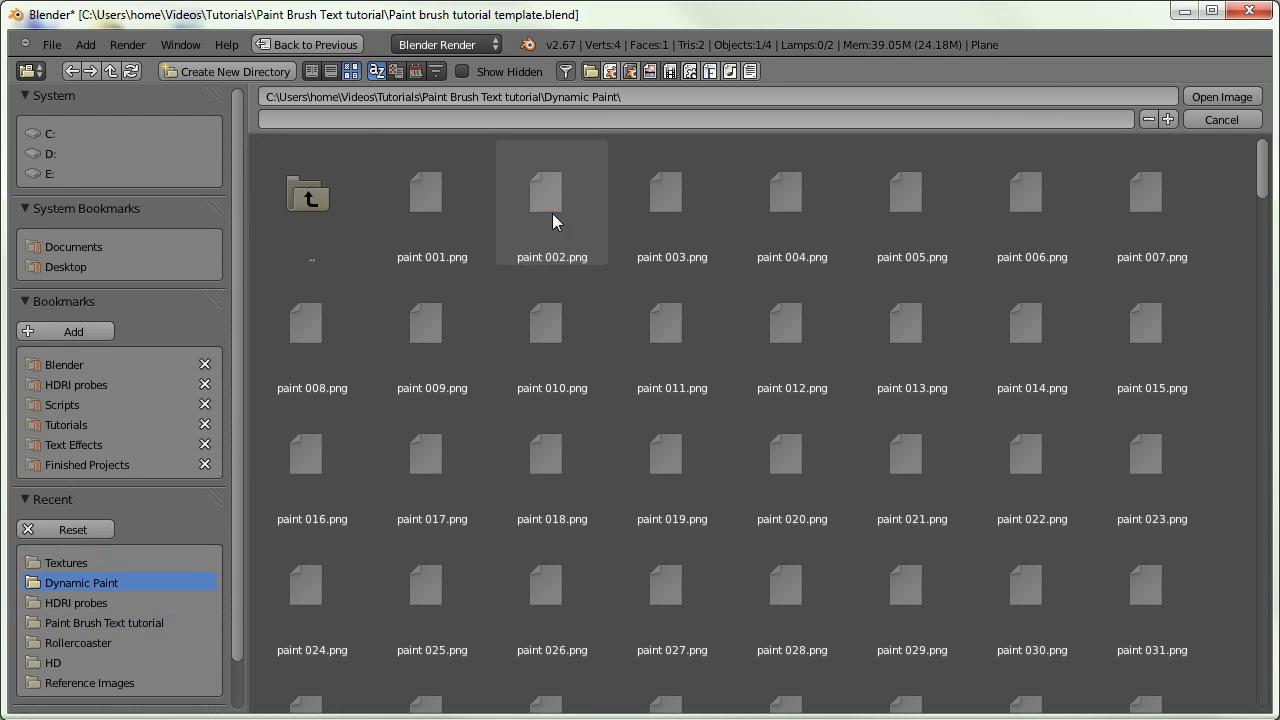
left_click(443, 210)
key("Return")
Set the image sequence to 330 frames with Auto Refresh enabled, and collapse the Image settings
scroll(1147, 560, "down", 5)
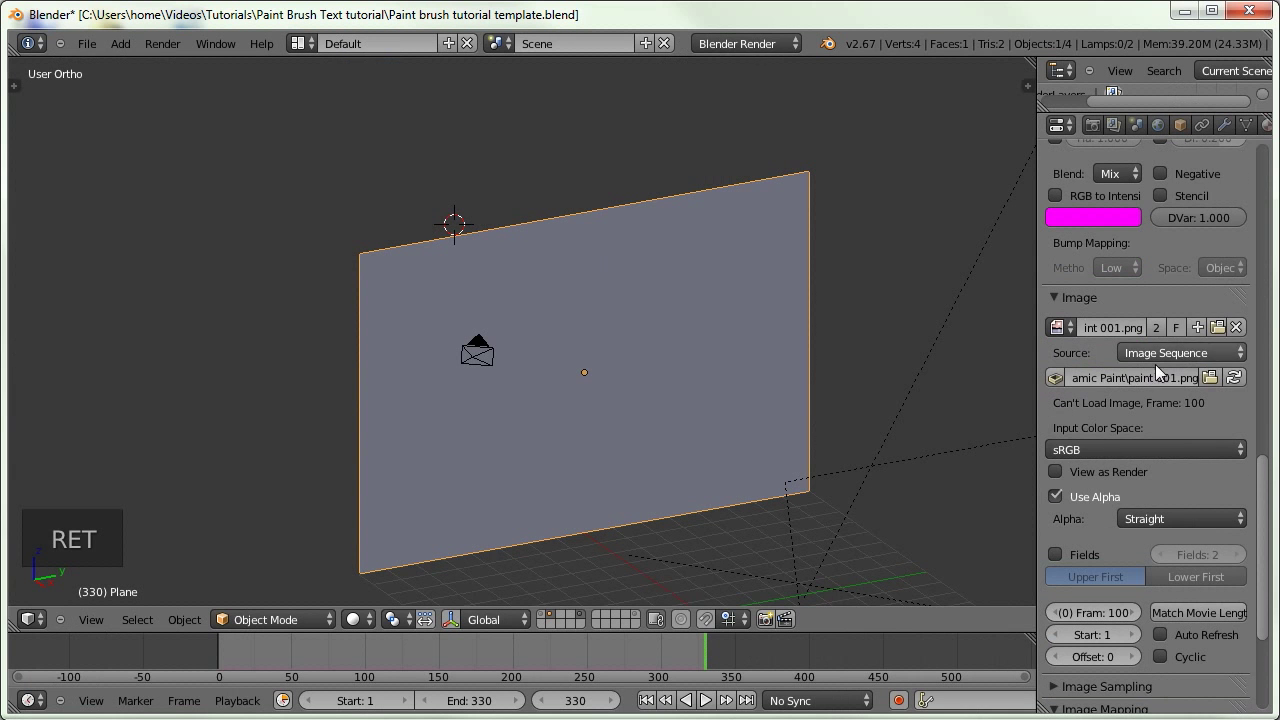
left_click(1080, 611)
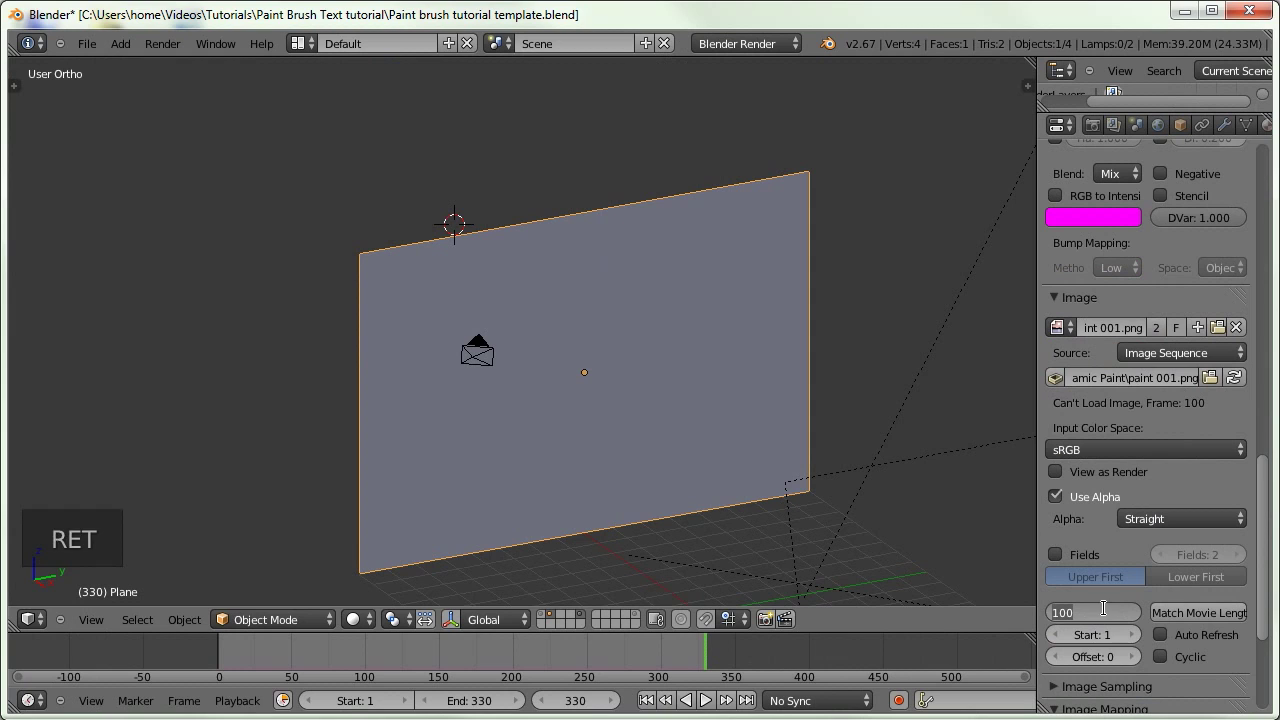
type("330")
key("Return")
left_click(1162, 634)
left_click(1072, 297)
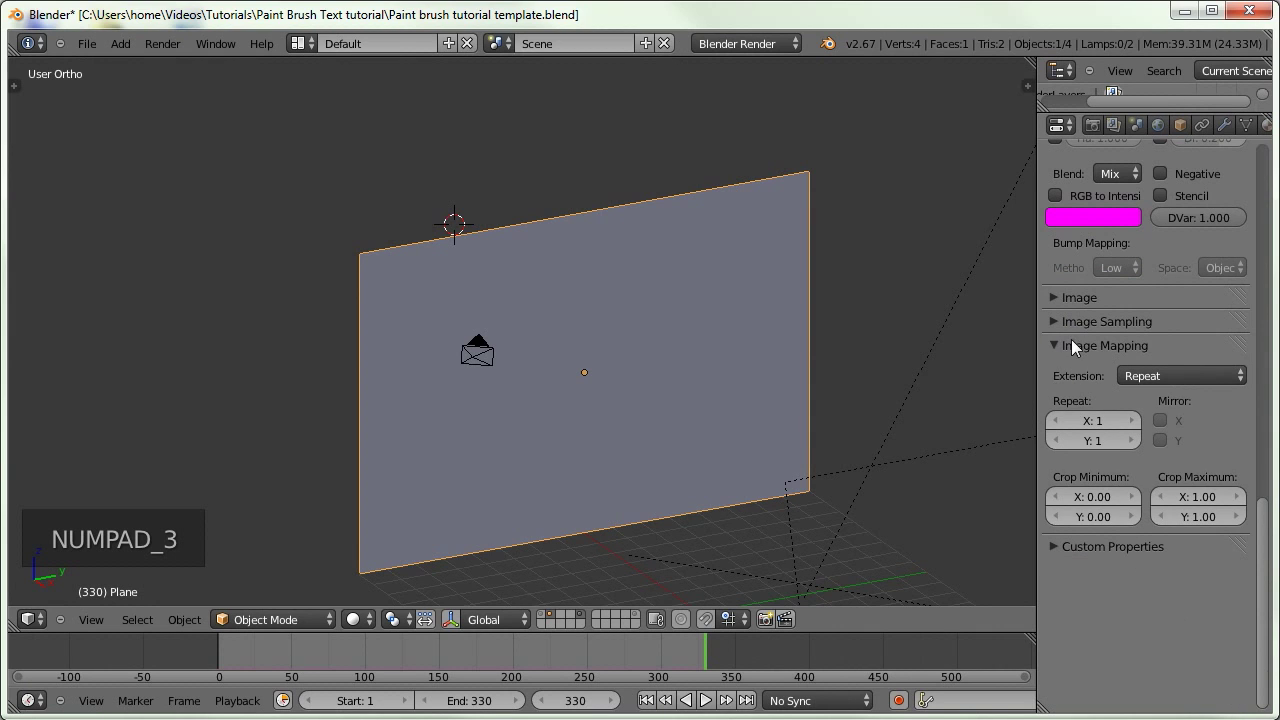
Set the new texture's mapping coordinates to UV and collapse the Mapping settings
scroll(1072, 296, "up", 12)
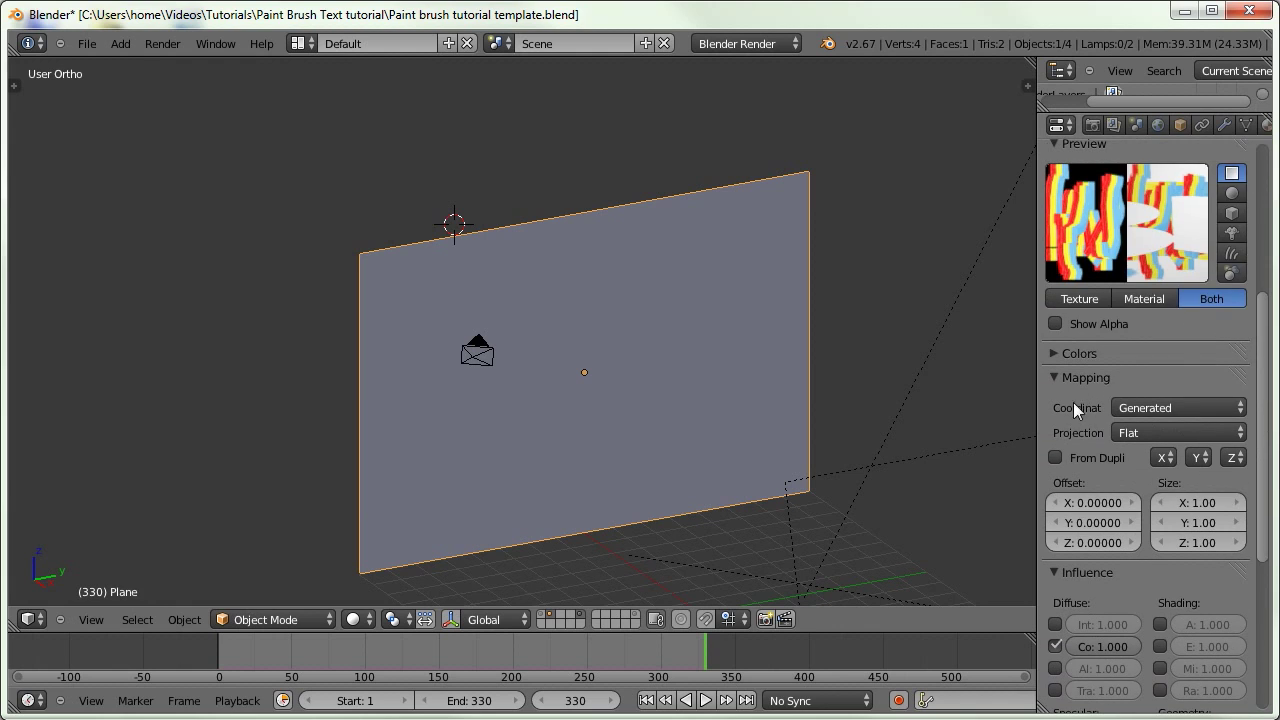
left_click(1124, 408)
left_click(1115, 321)
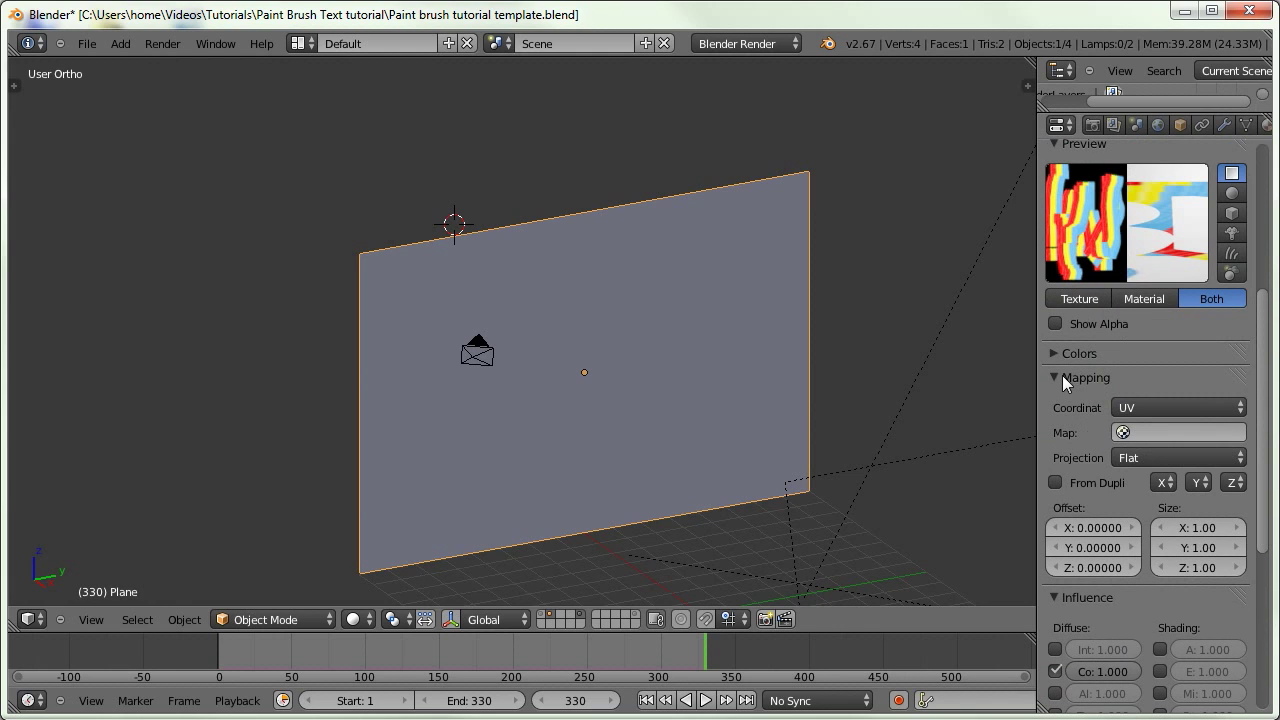
left_click(1058, 378)
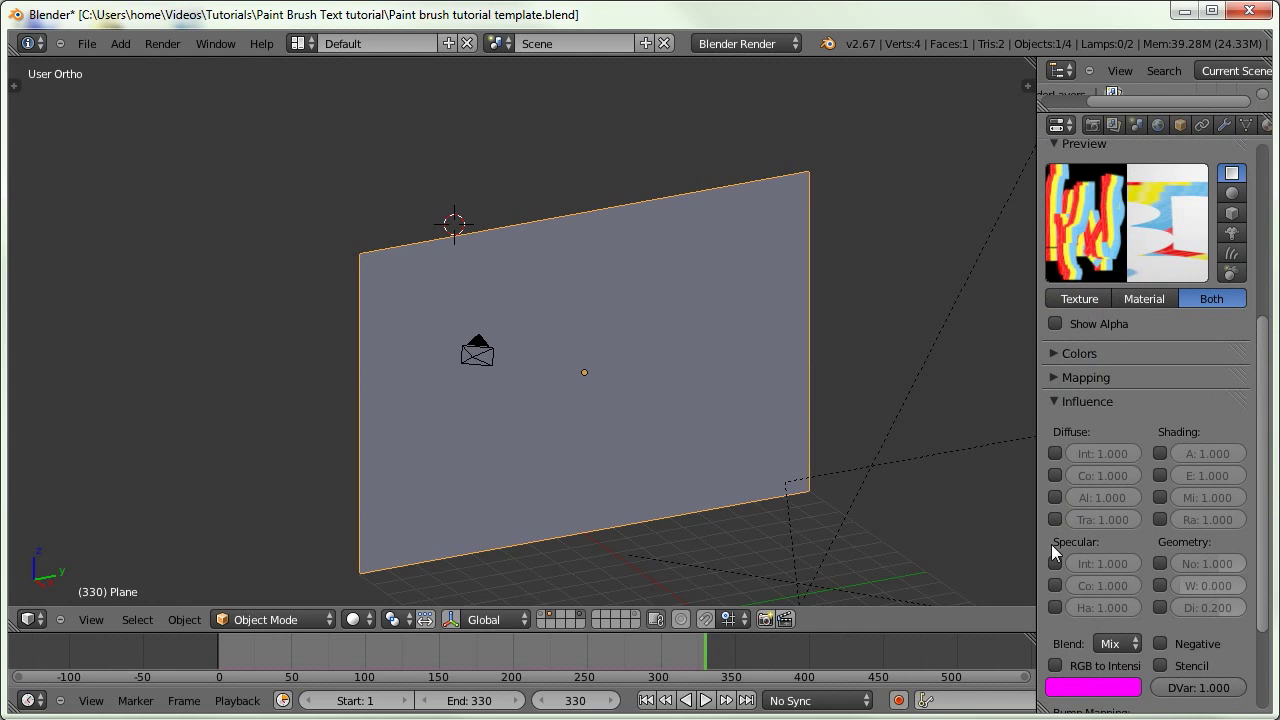
Make the texture influence Normal at 5.000 instead of Color, using RGB to Intensity, and preview it on a sphere
left_click(1058, 670)
left_click(1159, 562)
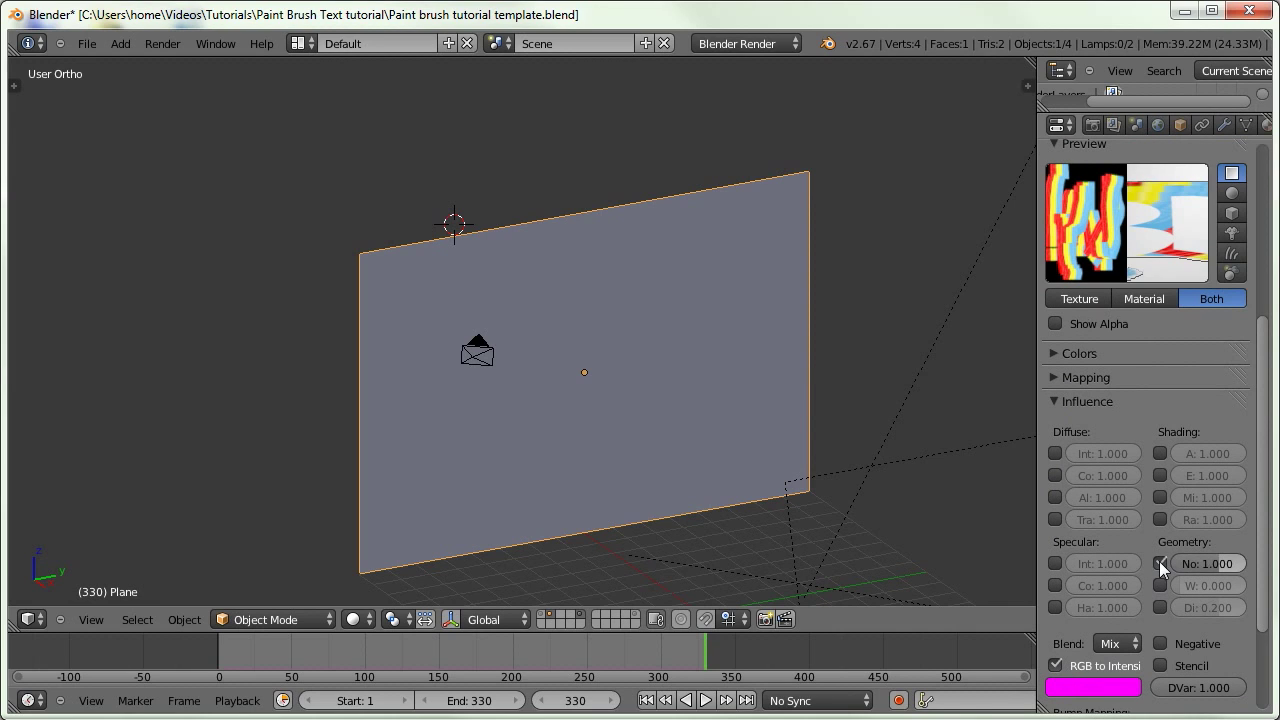
left_click(1232, 193)
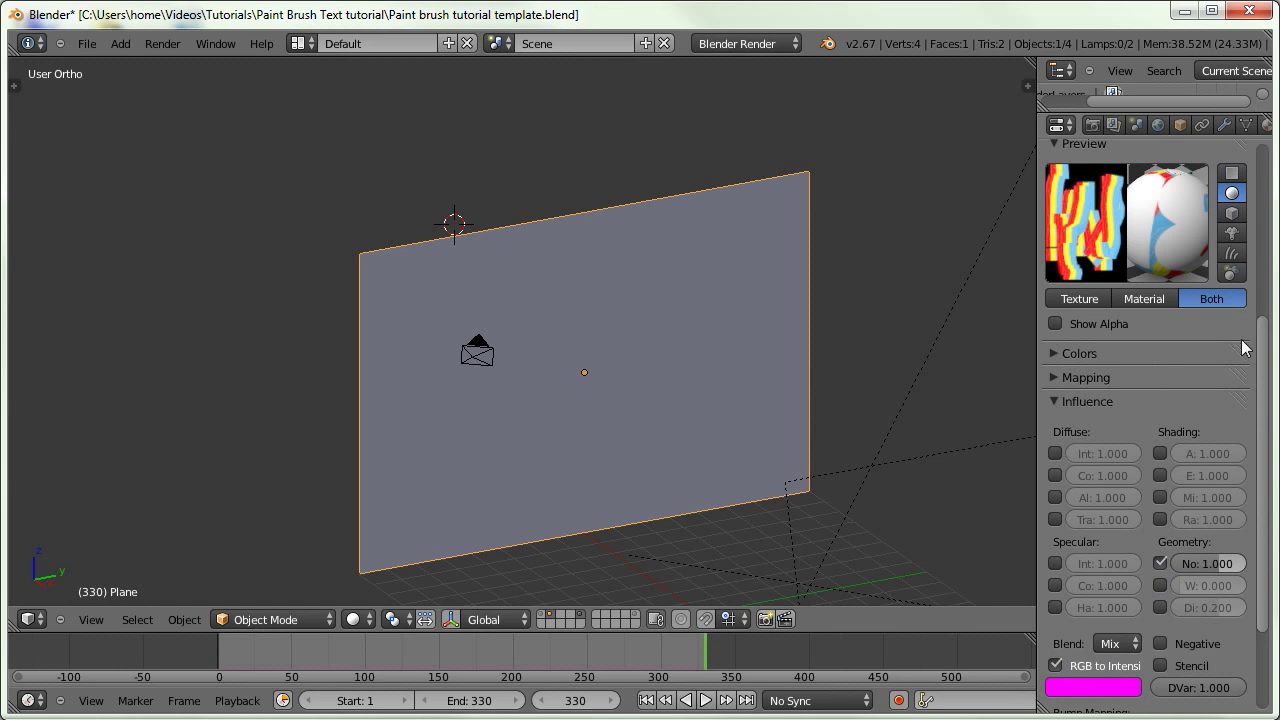
left_click_drag(1196, 557, 1202, 561)
Disable the Stencil texture in the slot list and set the new texture's bump mapping method to Best Quality
scroll(1160, 225, "up", 8)
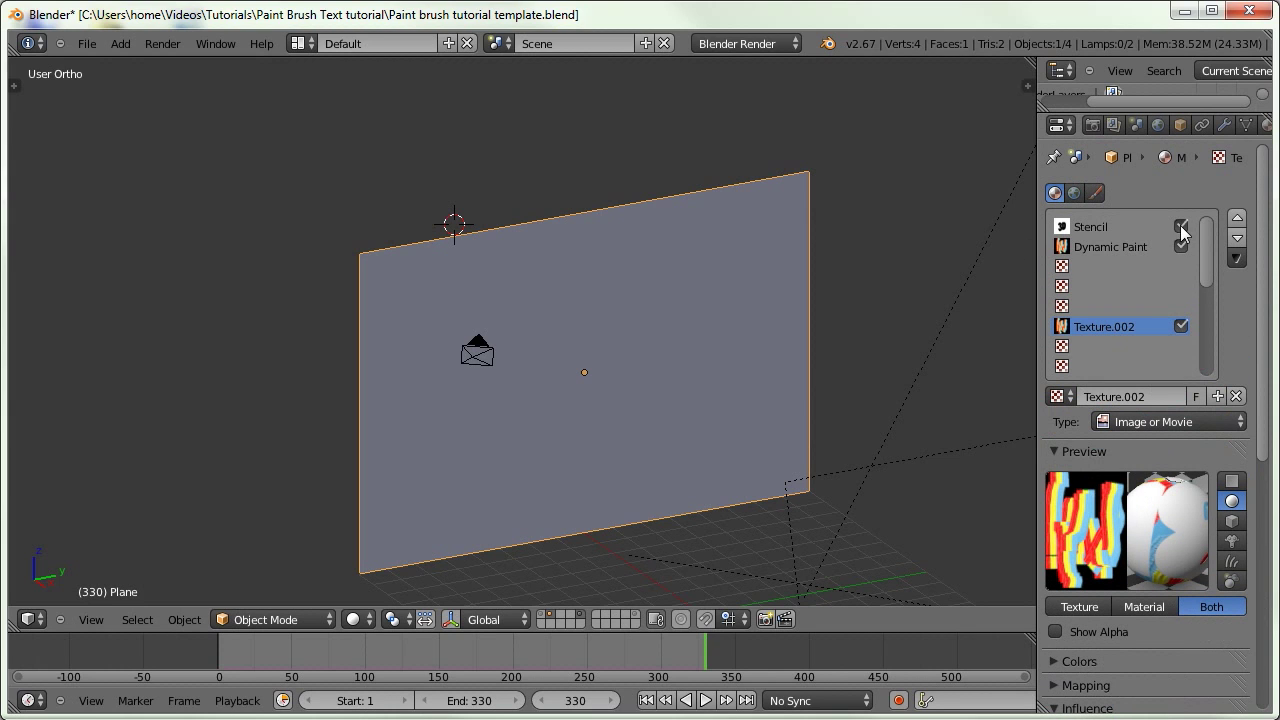
left_click(1181, 226)
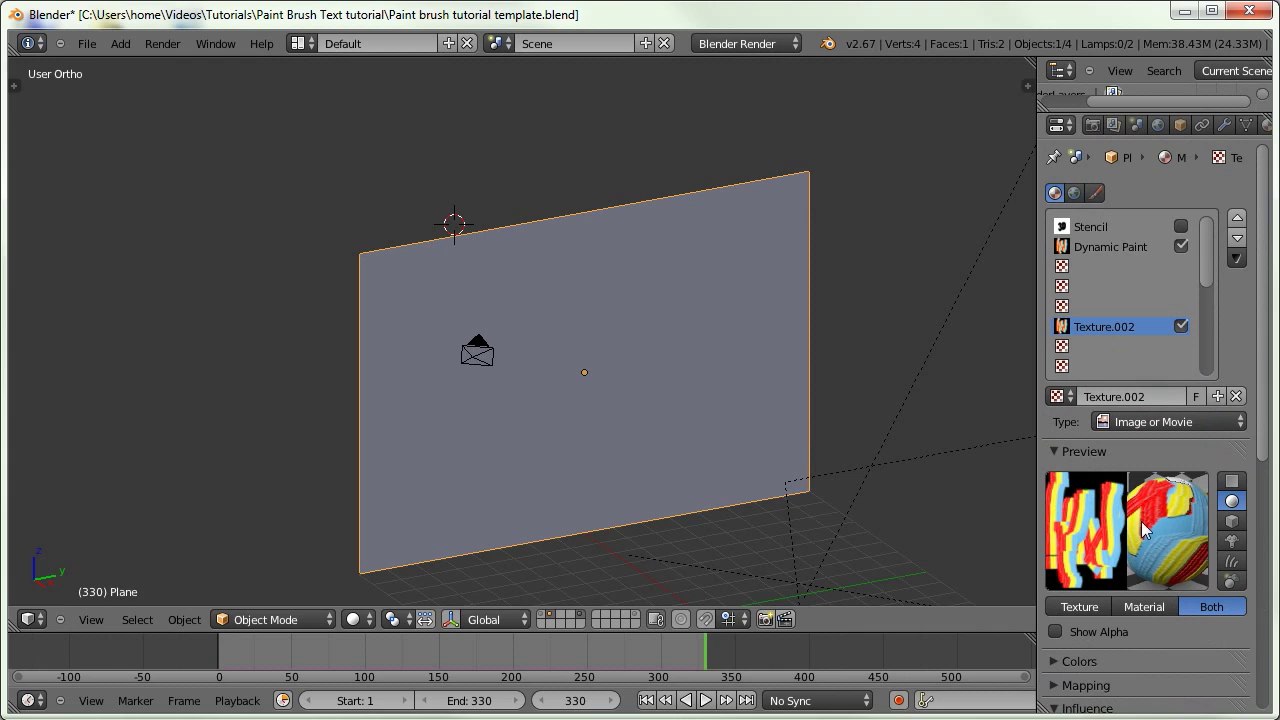
scroll(1162, 480, "down", 5)
scroll(1160, 395, "down", 6)
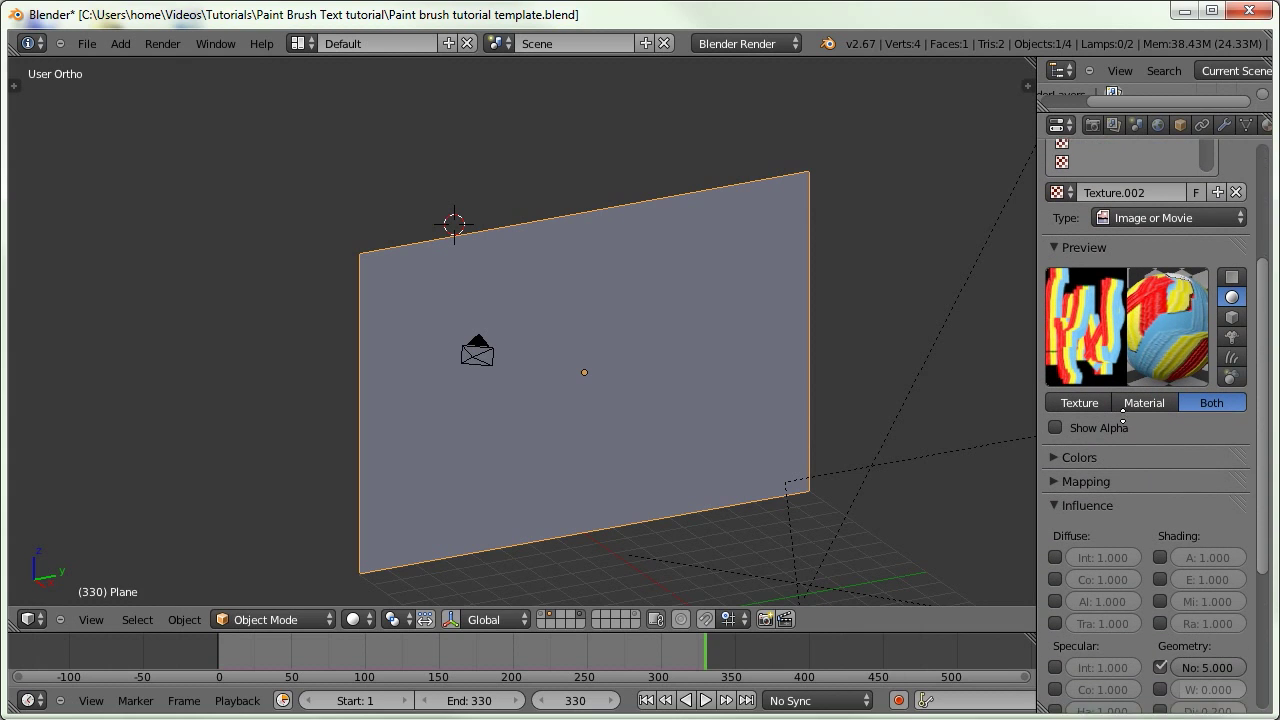
left_click(1108, 598)
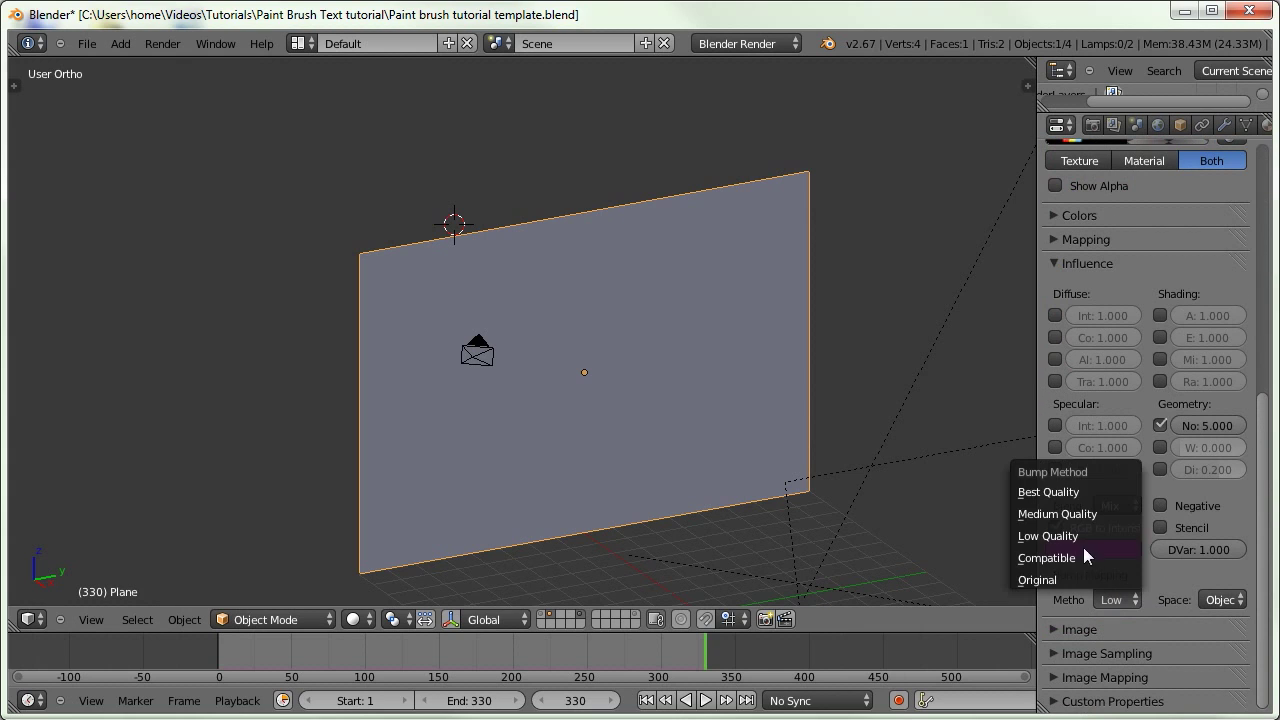
left_click(1068, 493)
scroll(1122, 366, "up", 9)
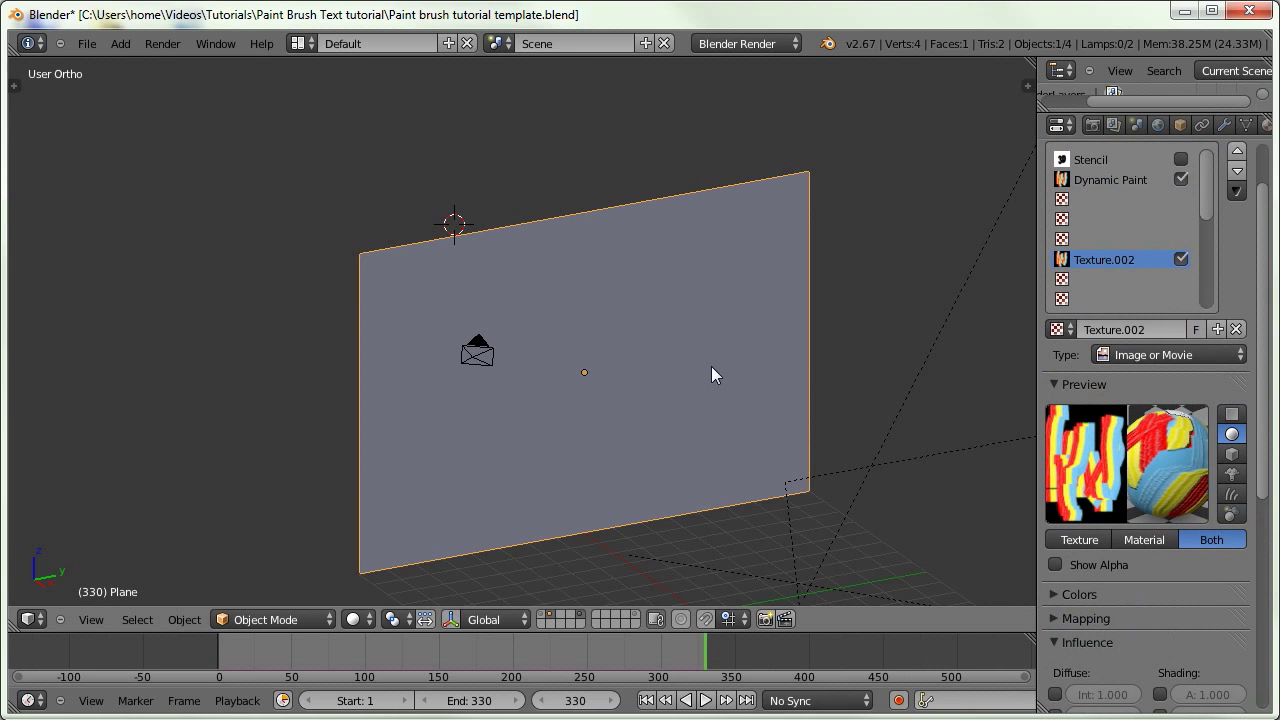
scroll(765, 401, "down", 4)
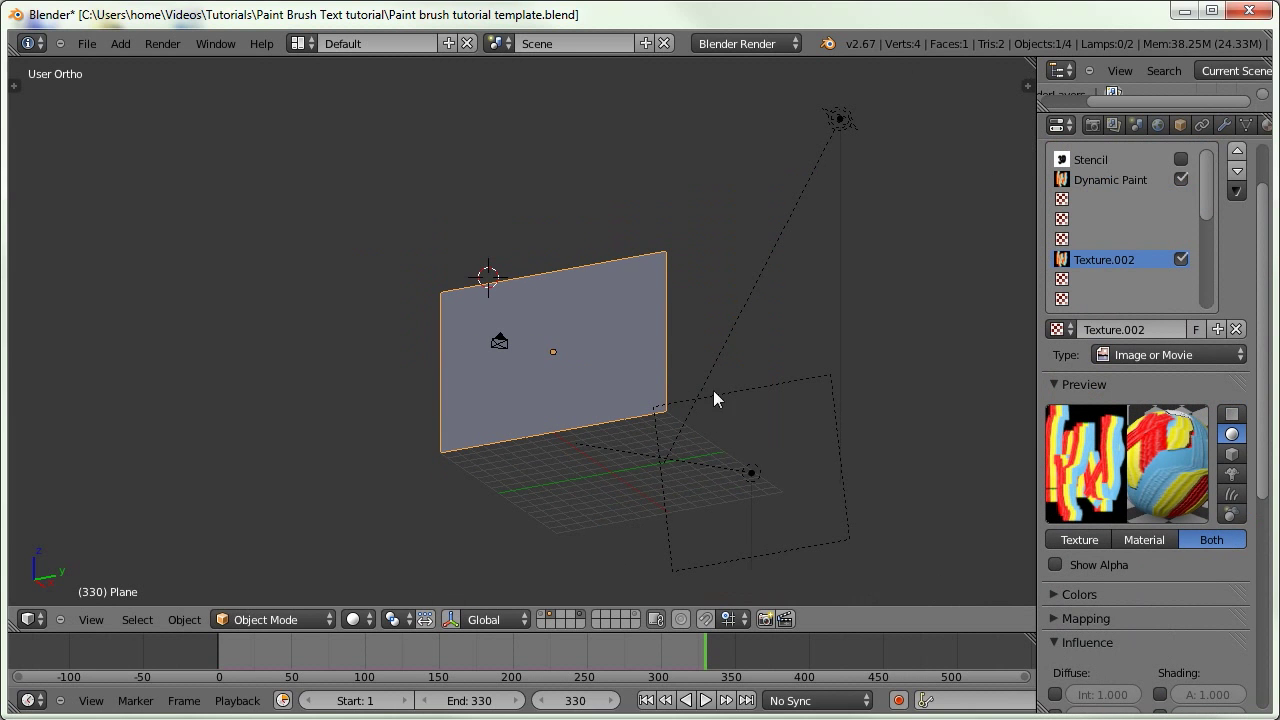
scroll(522, 465, "up", 3)
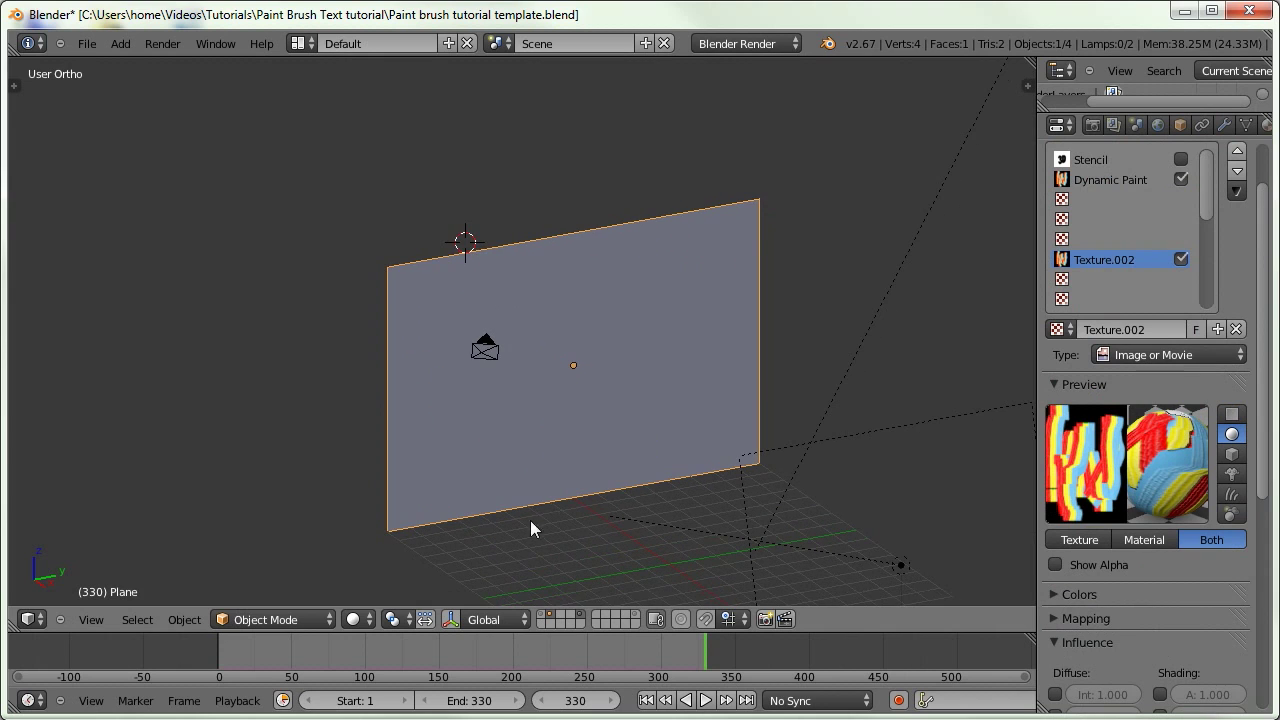
scroll(603, 360, "up", 3)
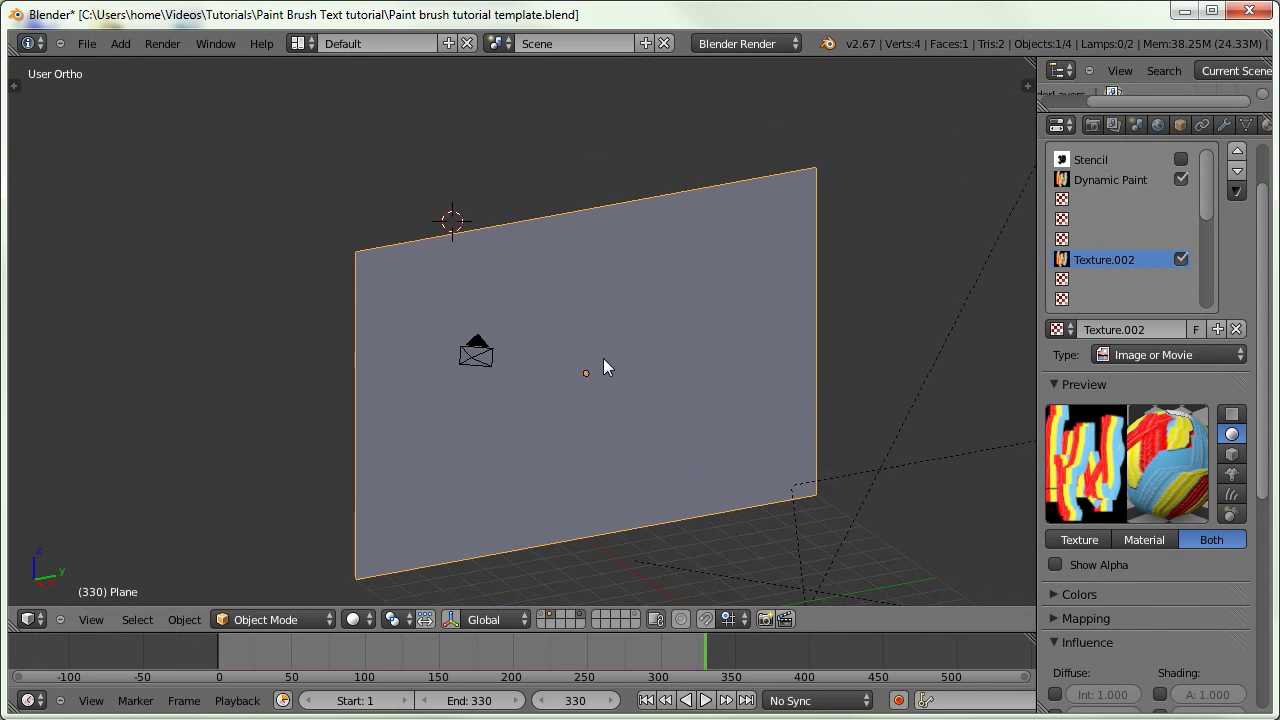
Render frame 330 to check the bump effect, and rename the paint-sequence bump texture as Bump
key("F12")
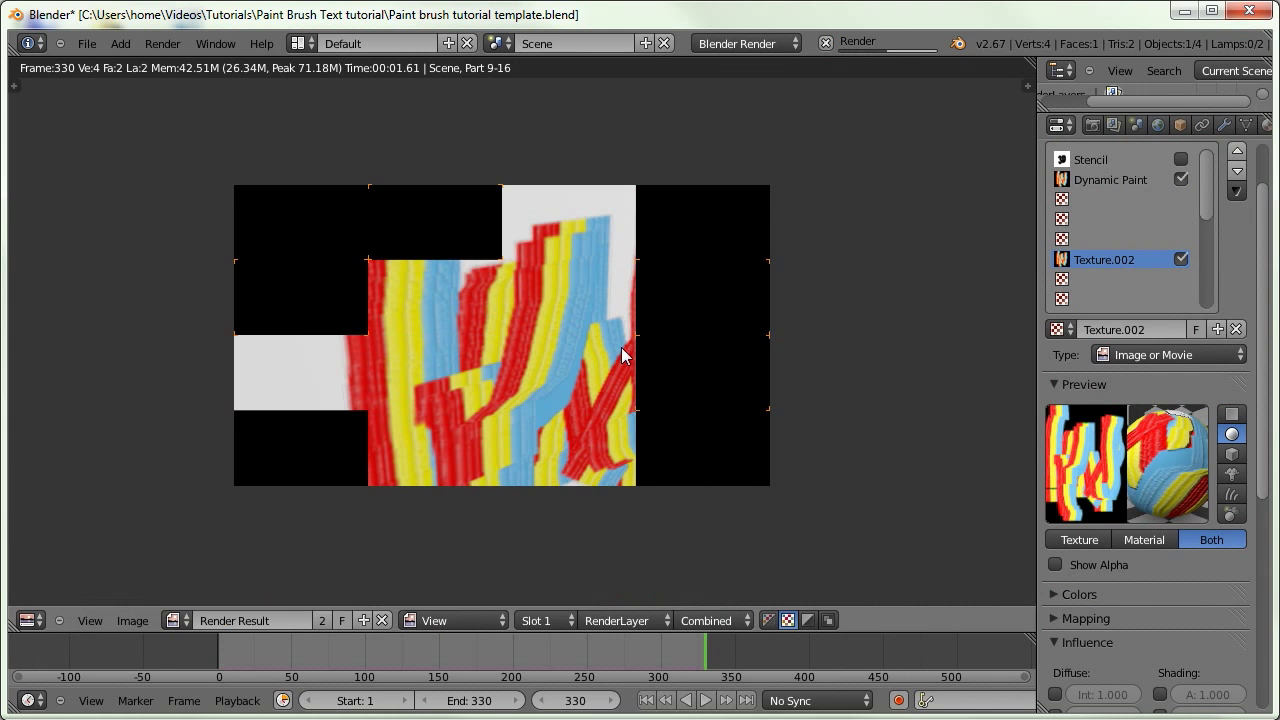
scroll(520, 338, "up", 2)
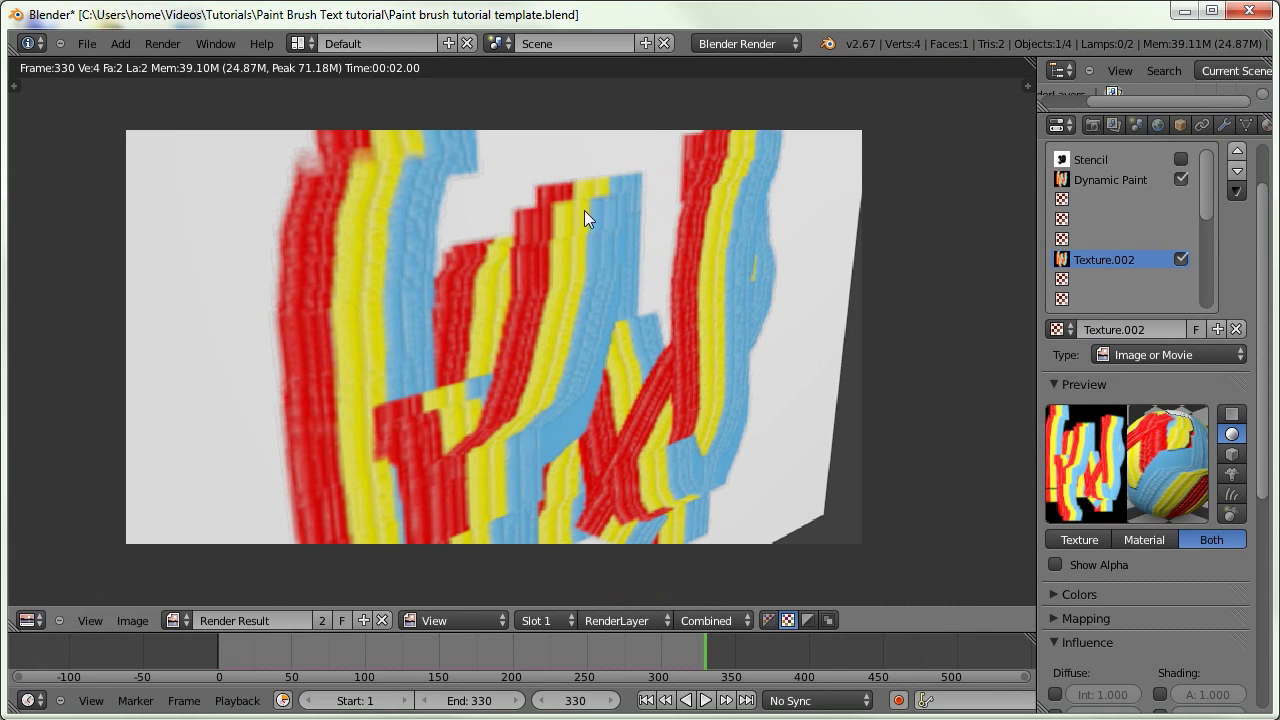
scroll(1101, 320, "up", 2)
left_click(1110, 396)
type("Bump")
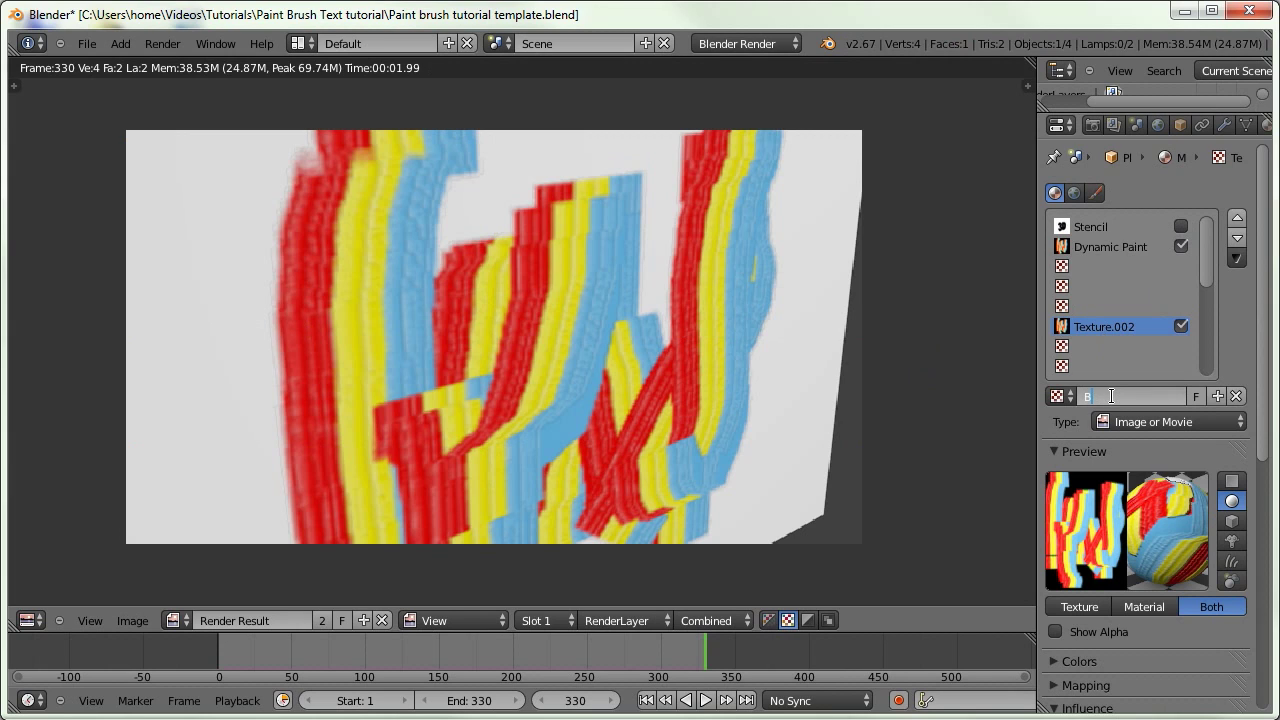
key("Return")
Re-enable the Stencil texture and test-render the plane at frames 330, 168 and 114
left_click(1181, 226)
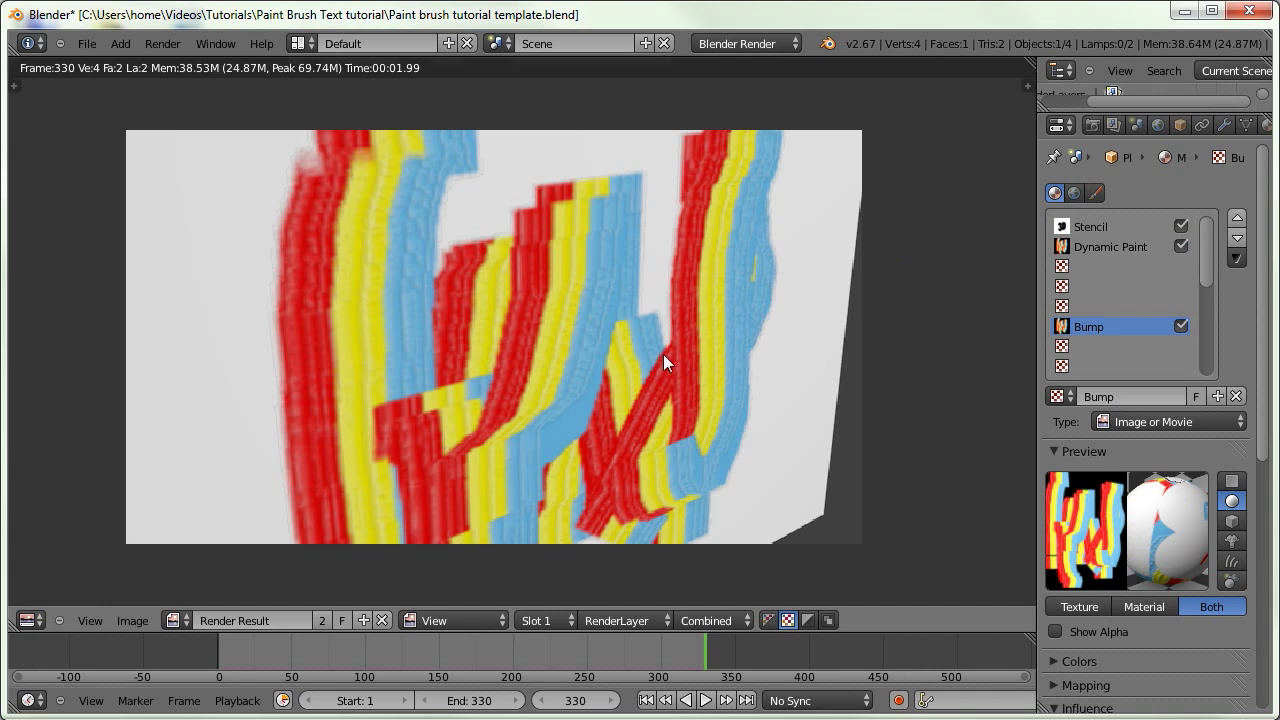
key("F12")
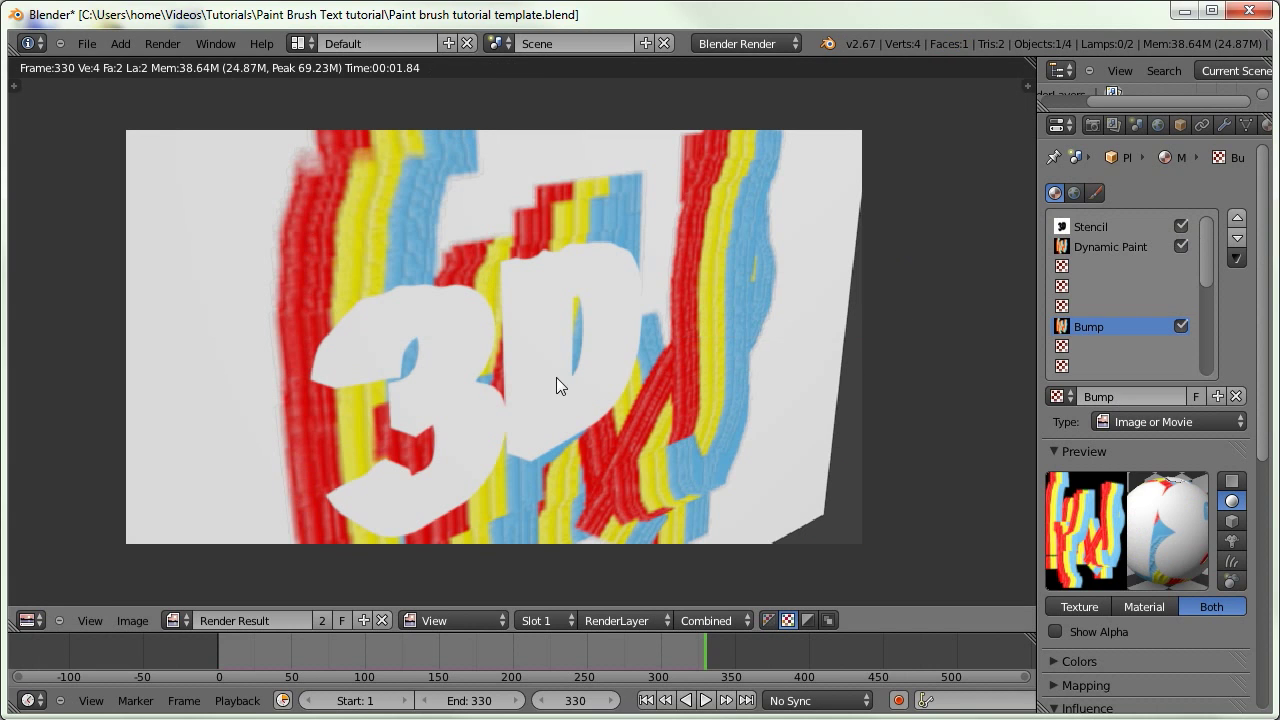
left_click(466, 652)
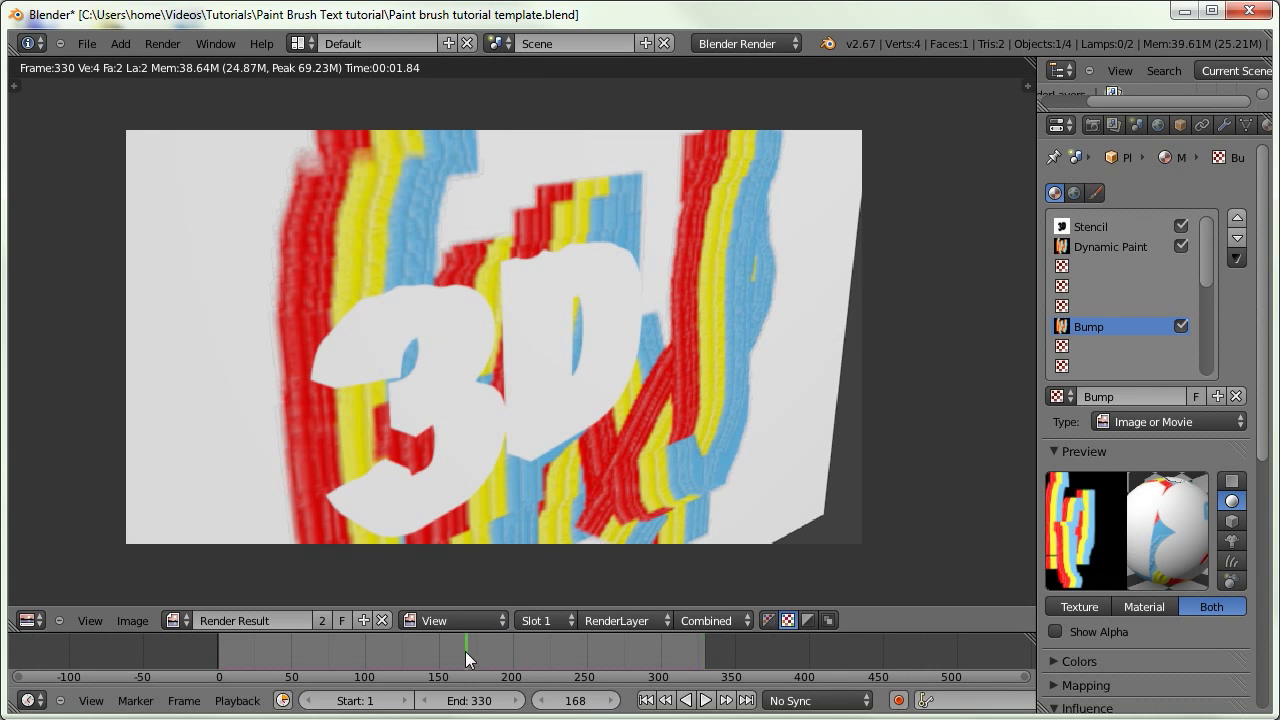
key("F12")
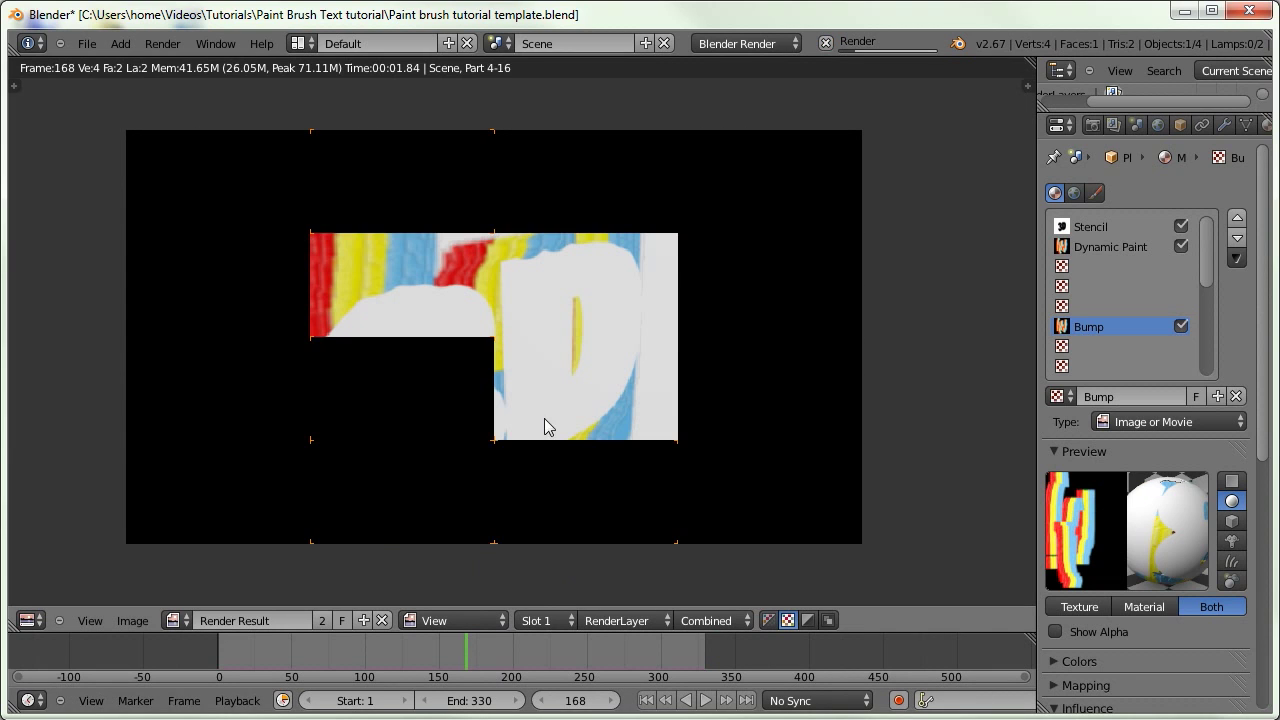
left_click(387, 647)
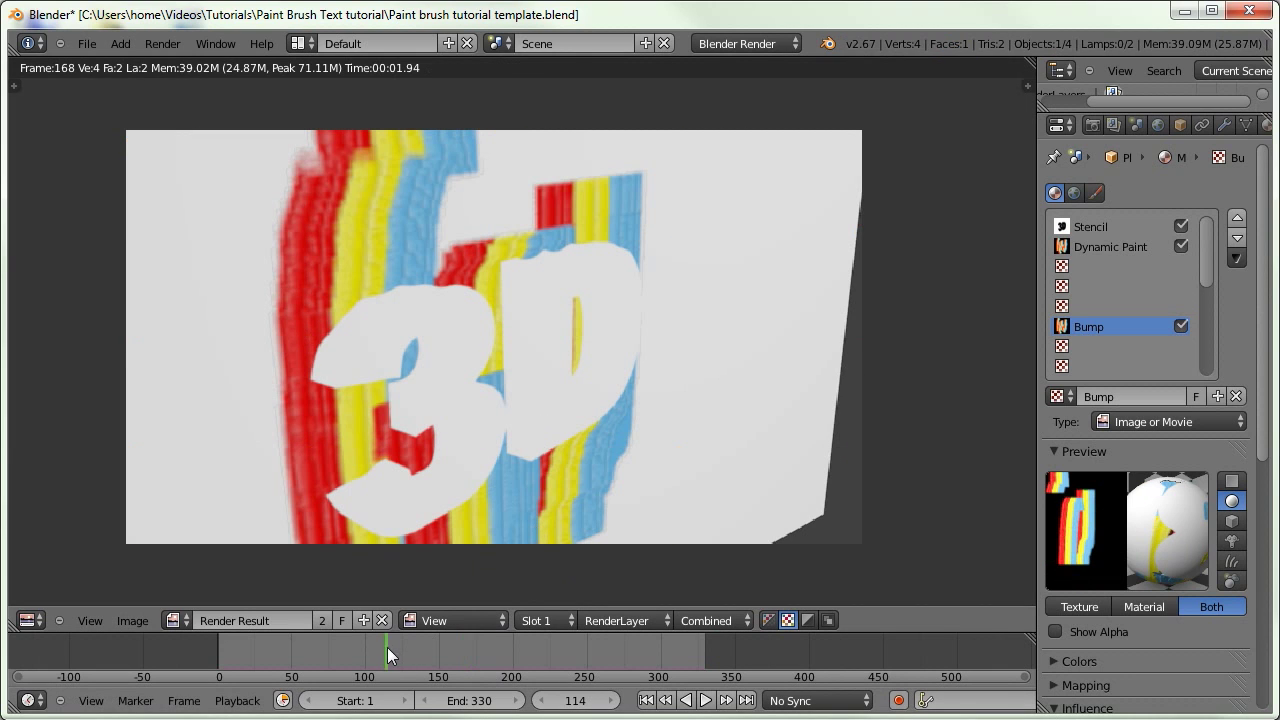
key("F12")
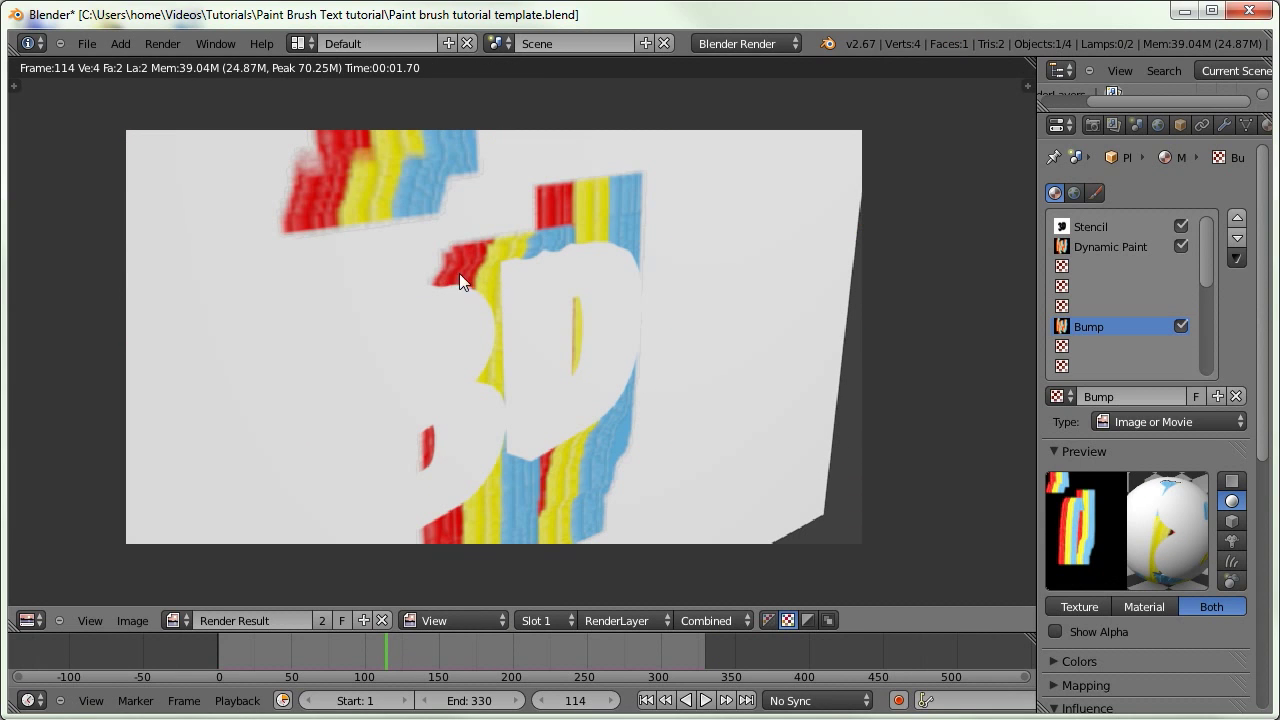
mouse_move(505, 379)
middle_mouse_down()
mouse_move(511, 341)
mouse_move(513, 359)
middle_mouse_up()
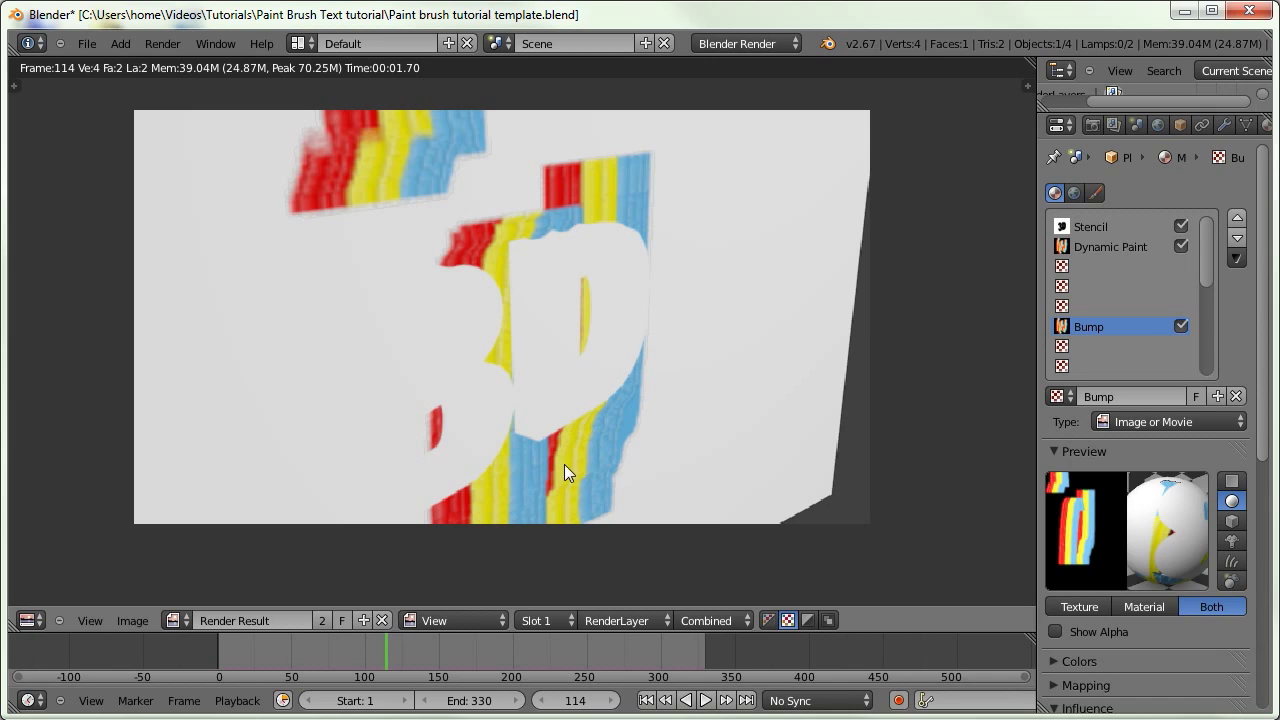
Add an Image or Movie texture in the empty slot directly above Bump, using Paint text.png, and collapse its Image settings
left_click(1101, 305)
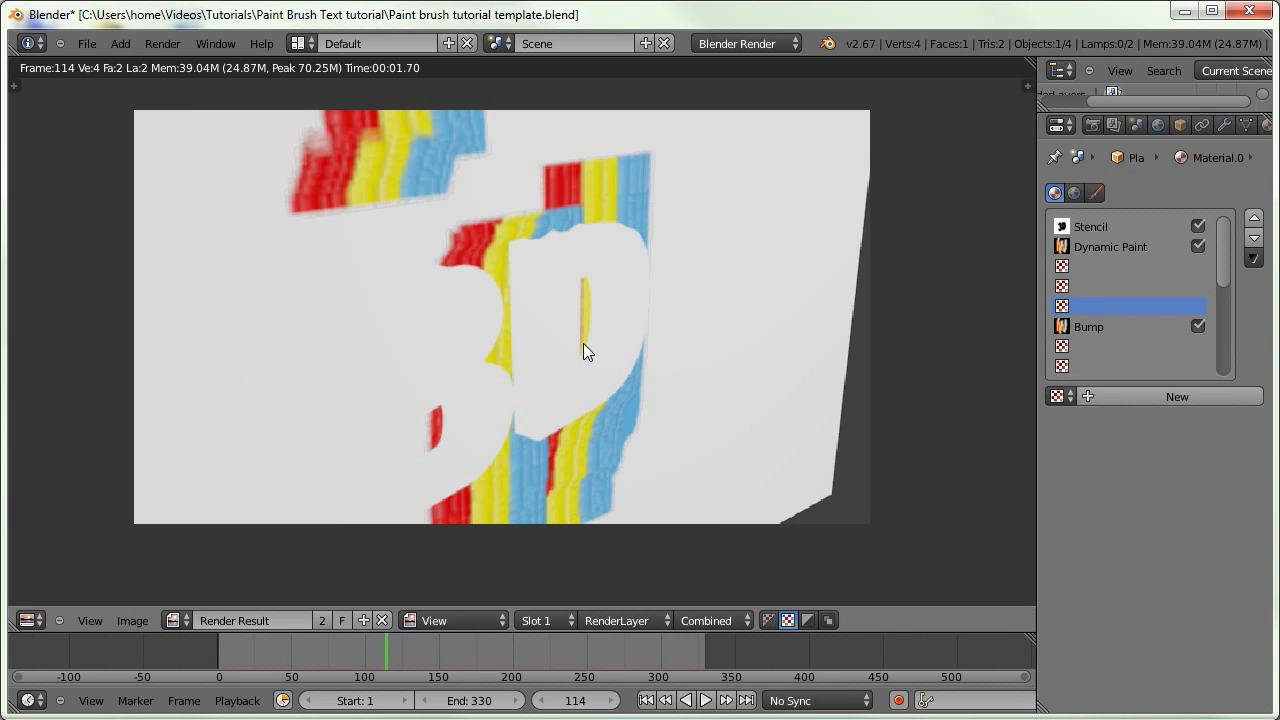
left_click(1112, 395)
left_click(1121, 419)
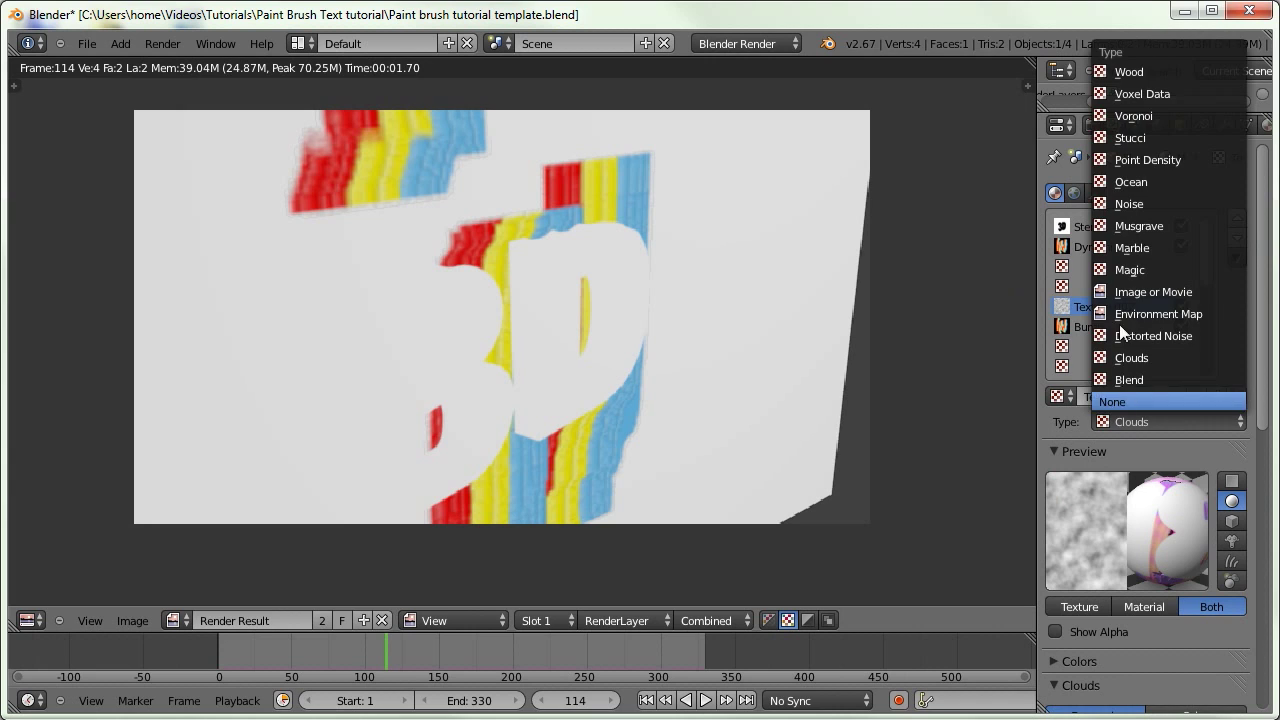
left_click(1121, 288)
scroll(1140, 358, "down", 10)
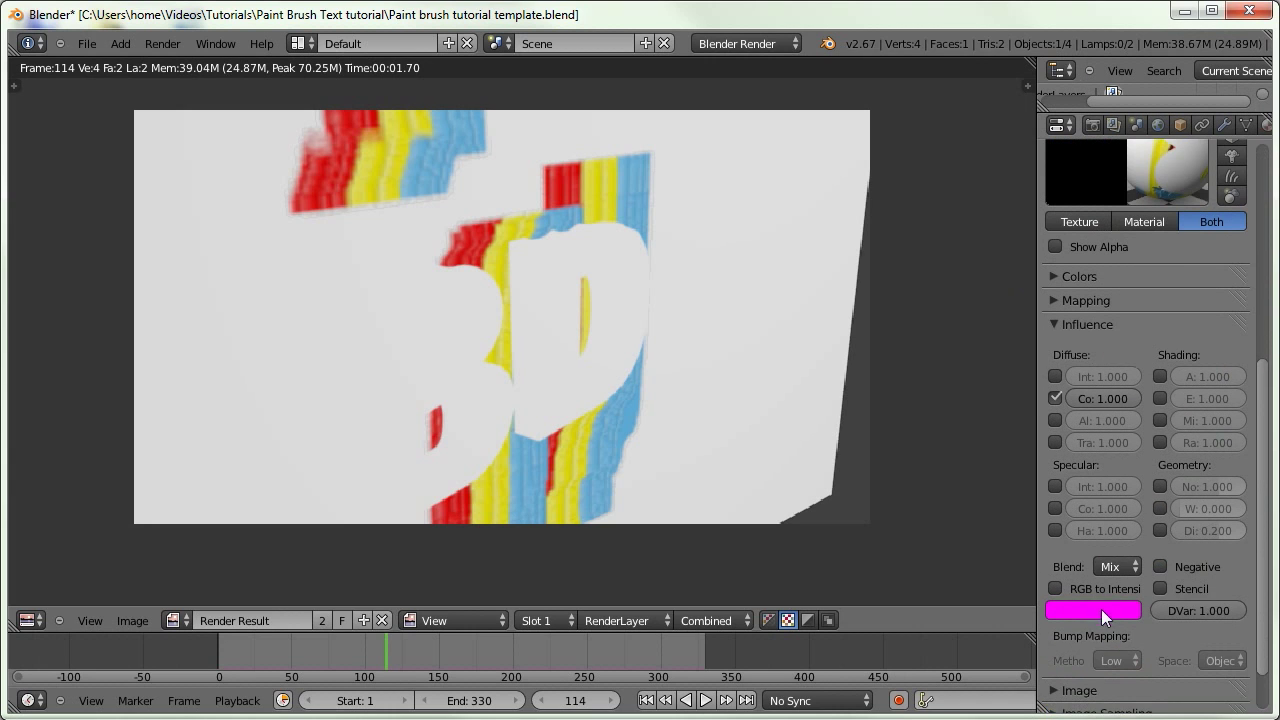
scroll(1085, 648, "down", 1)
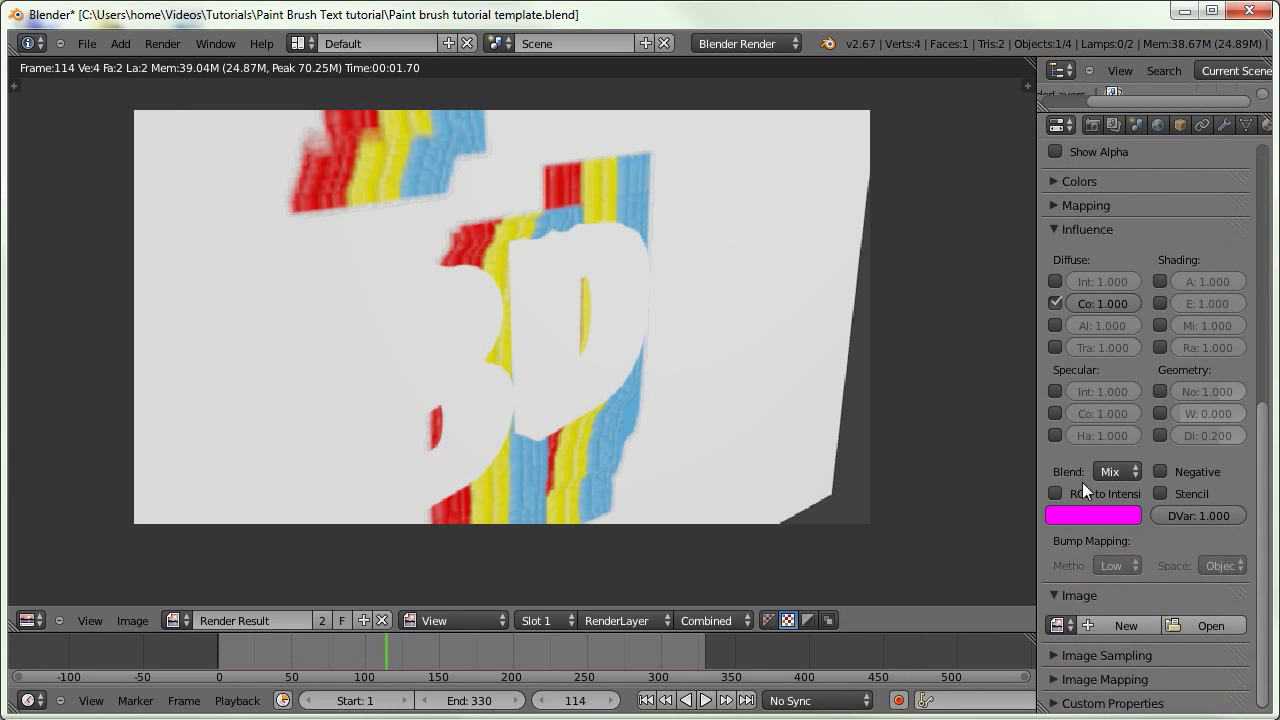
left_click(1060, 625)
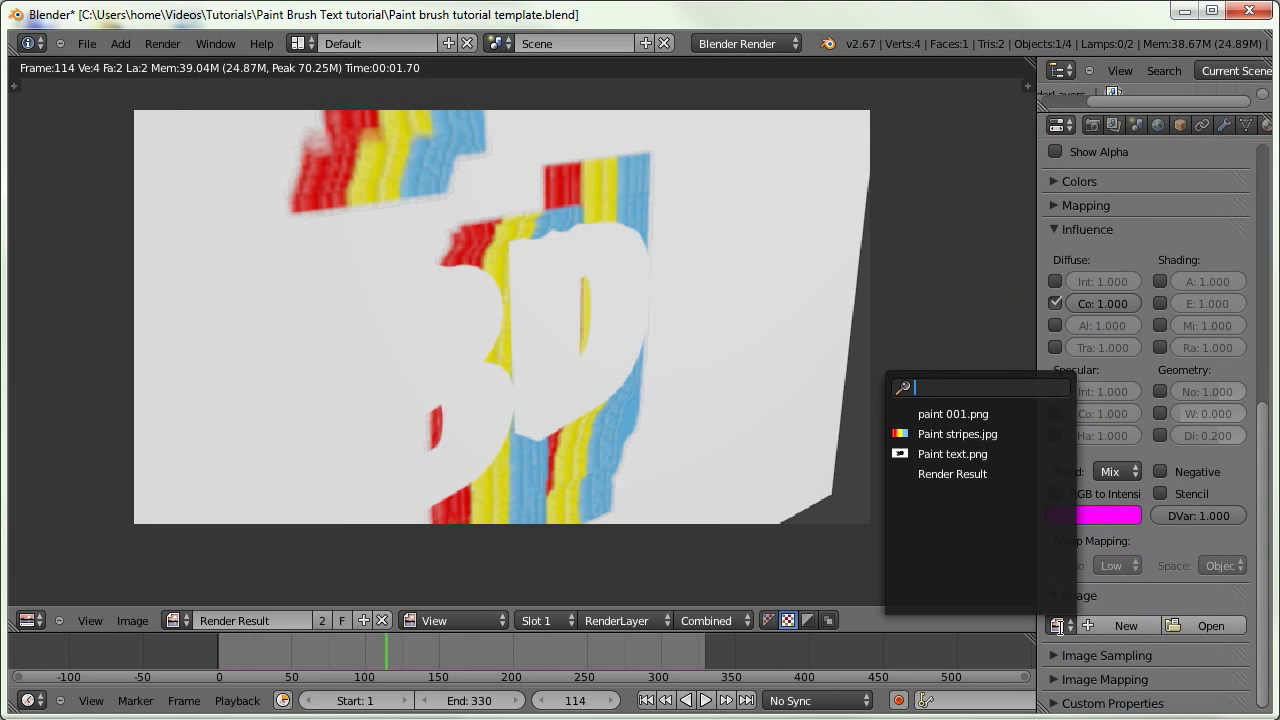
left_click(952, 456)
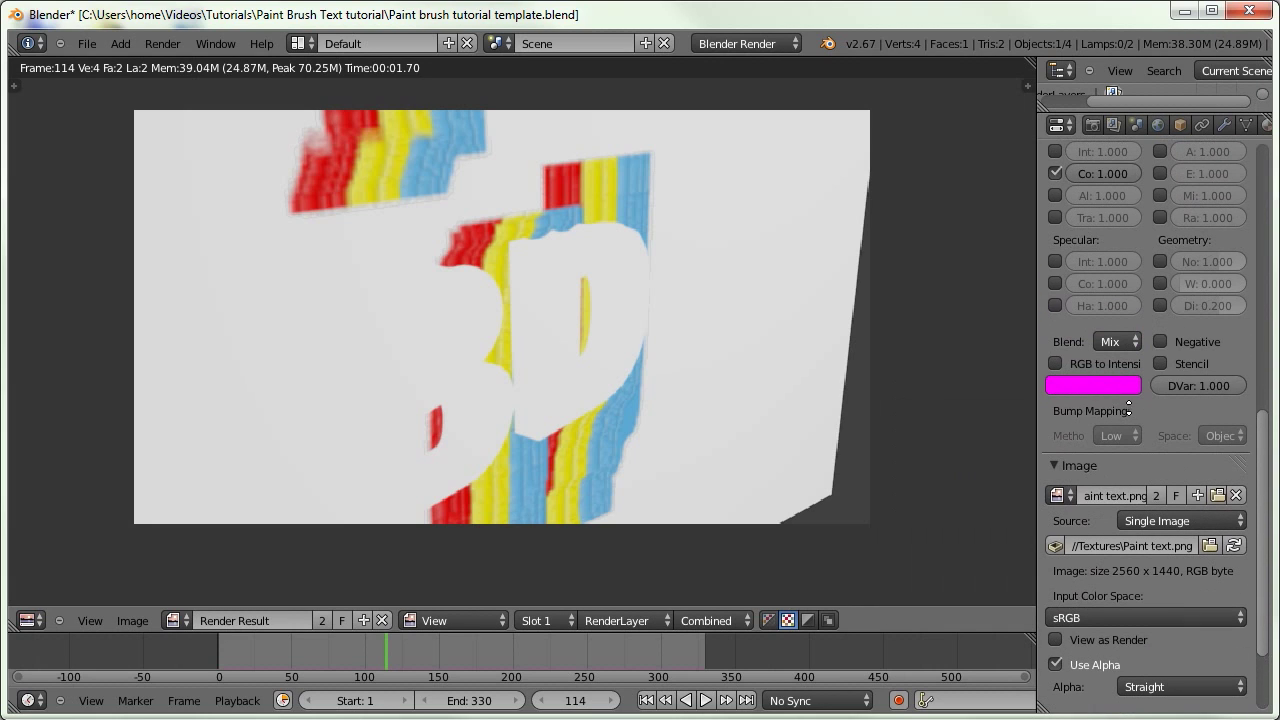
left_click(1055, 469)
Make the new text texture influence Normal instead of Color
scroll(1072, 275, "up", 6)
left_click(1055, 454)
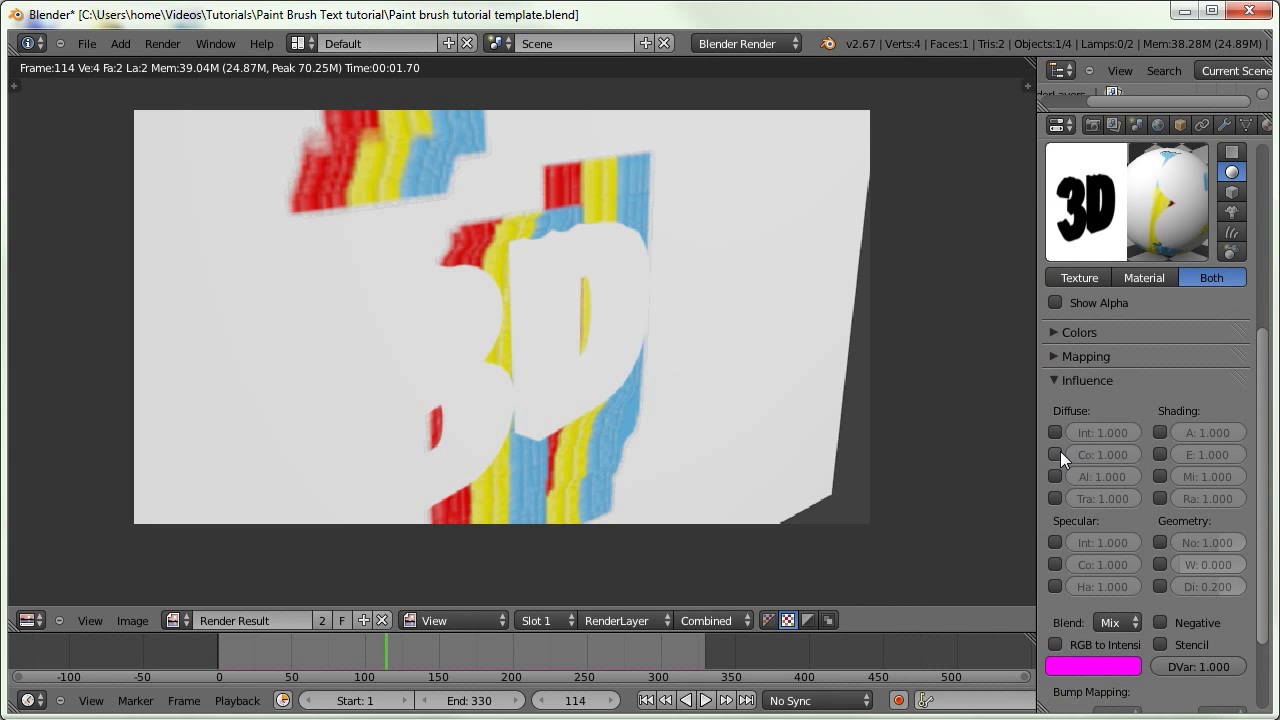
left_click(1160, 542)
Map the text texture with UV coordinates using the Stencil UV map, and collapse the Mapping settings
left_click(1048, 358)
left_click(1112, 387)
left_click(1124, 297)
left_click(1156, 410)
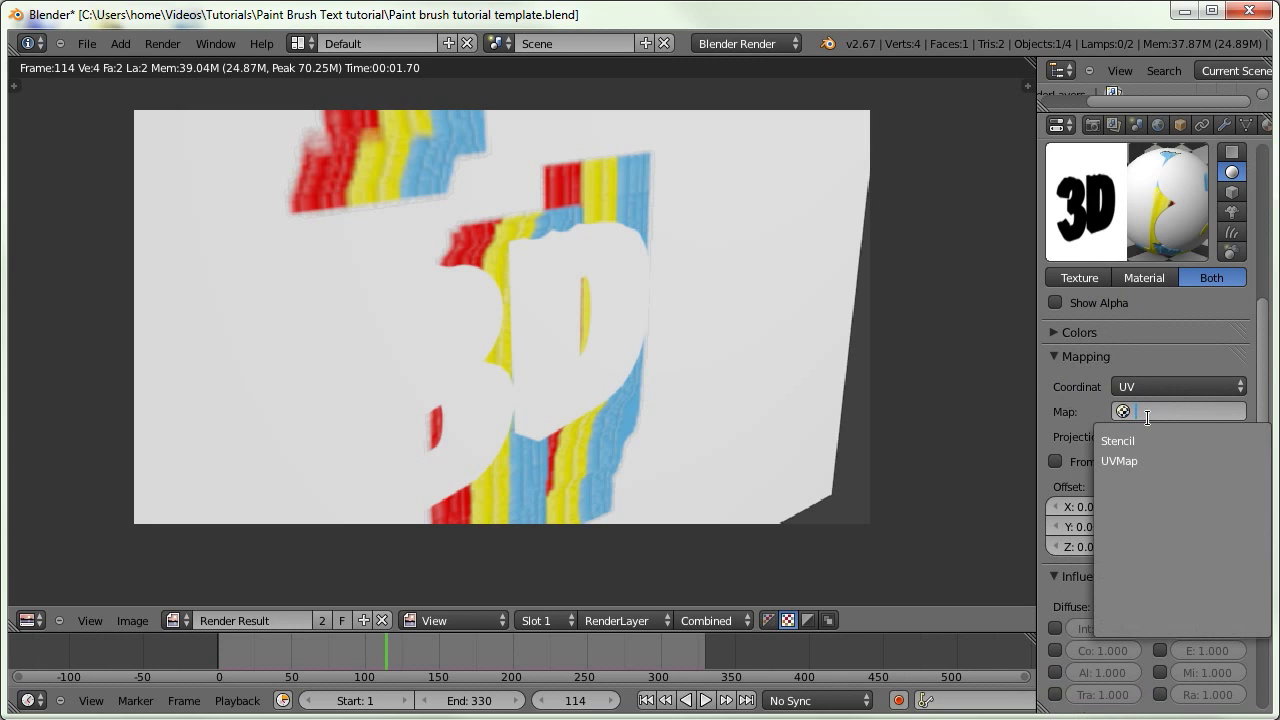
left_click(1130, 440)
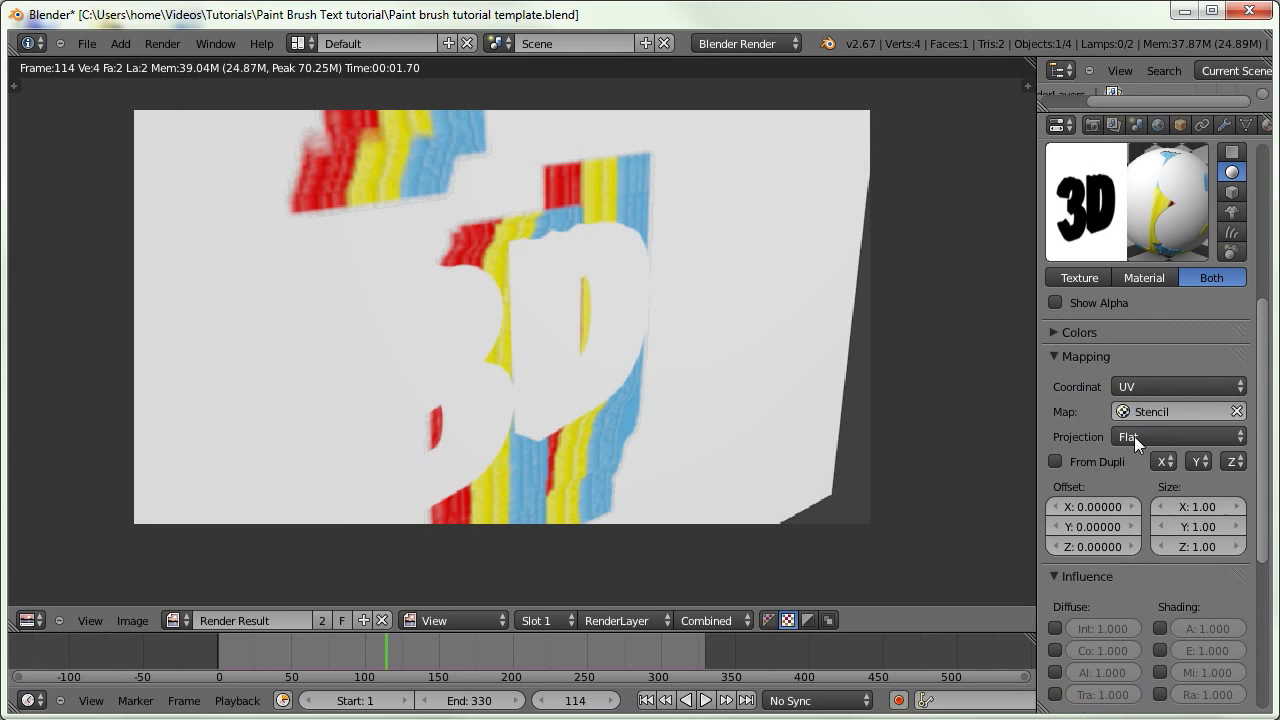
left_click(1055, 356)
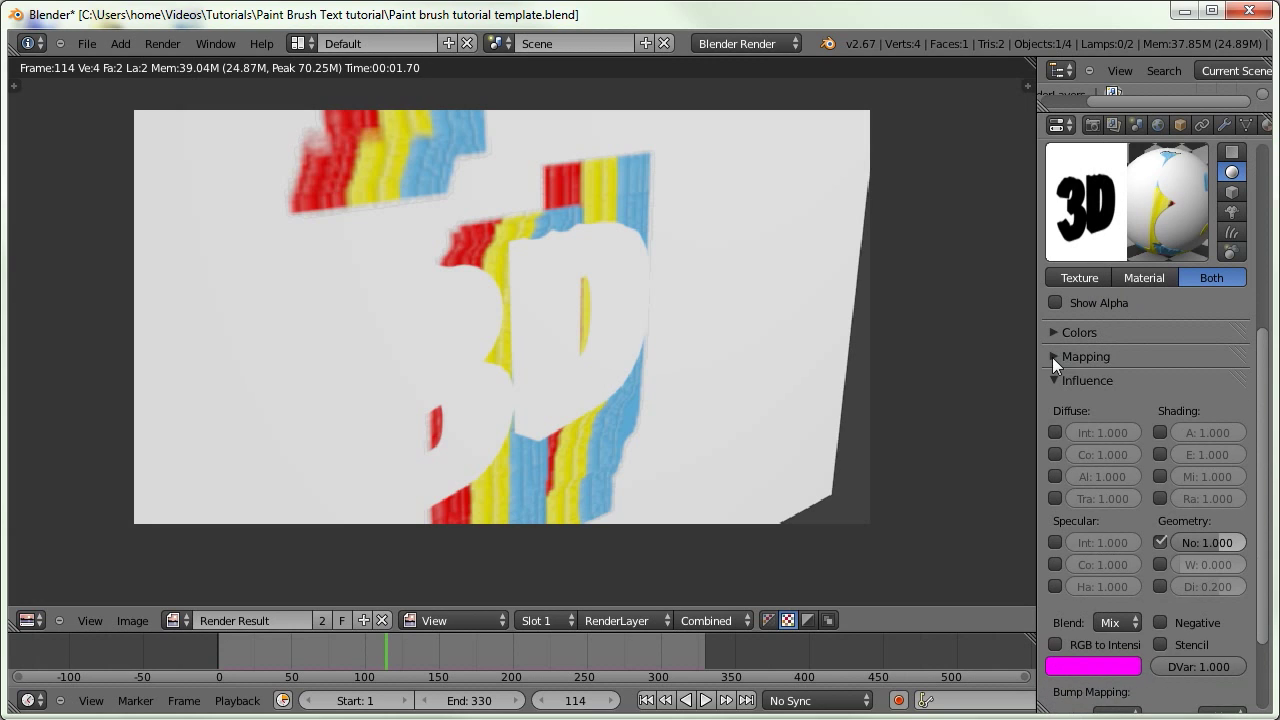
Set the text texture's Normal influence to 5.000 with RGB to Intensity and Best Quality bump mapping, and render frame 114
left_click(1055, 644)
left_click_drag(1195, 540, 1269, 546)
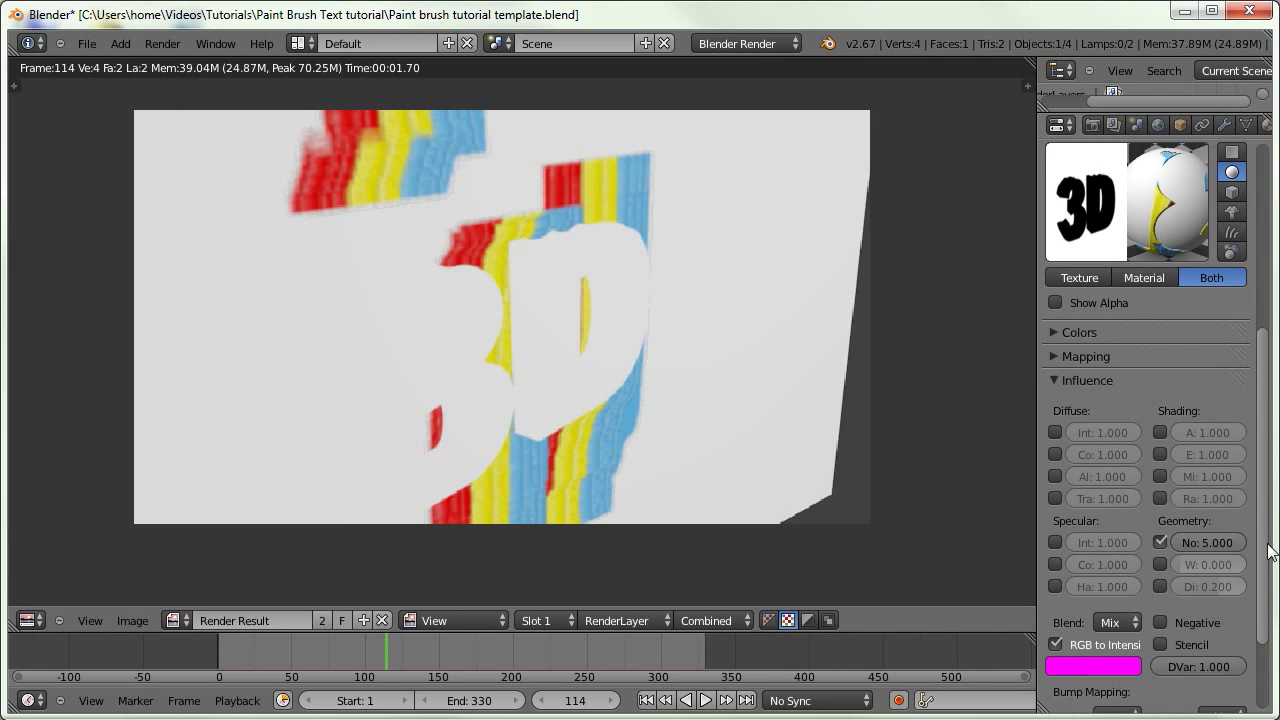
scroll(1169, 607, "down", 3)
left_click(1116, 622)
left_click(1074, 518)
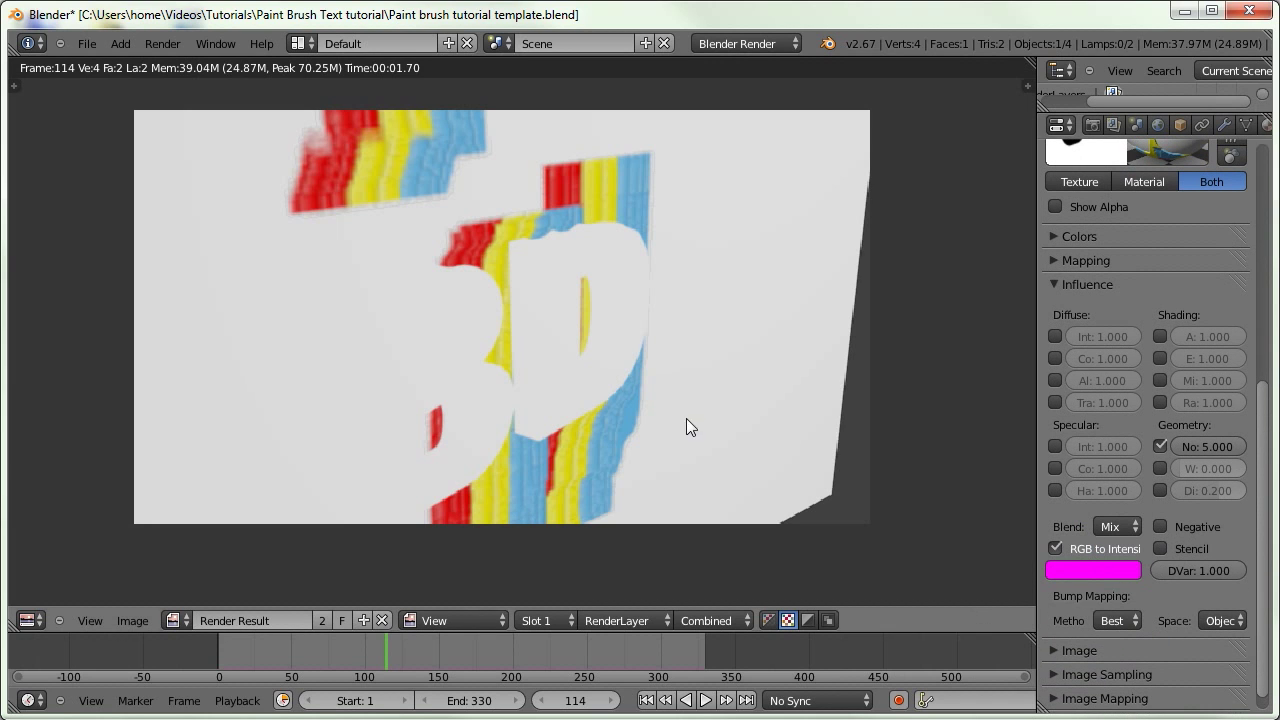
key("F12")
Rename the text bump texture as Stencil Bump
scroll(1126, 408, "up", 10)
double_click(1150, 397)
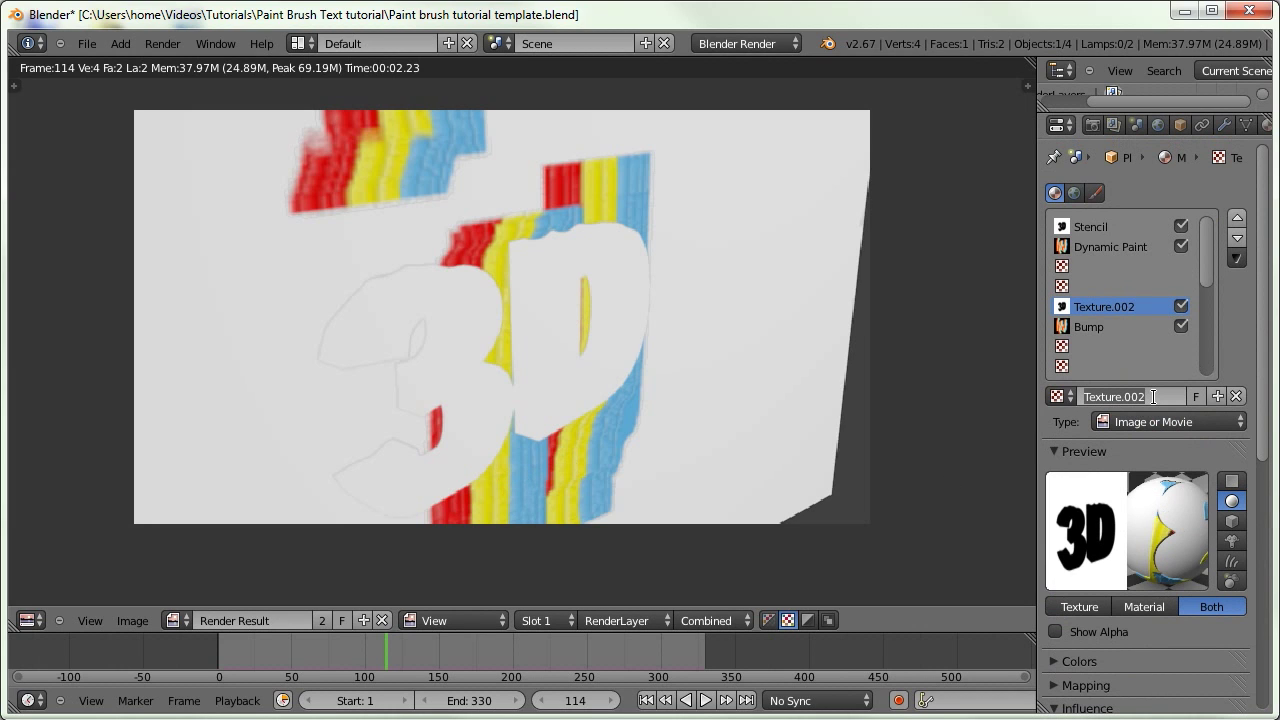
type("Stencil Bump")
key("Return")
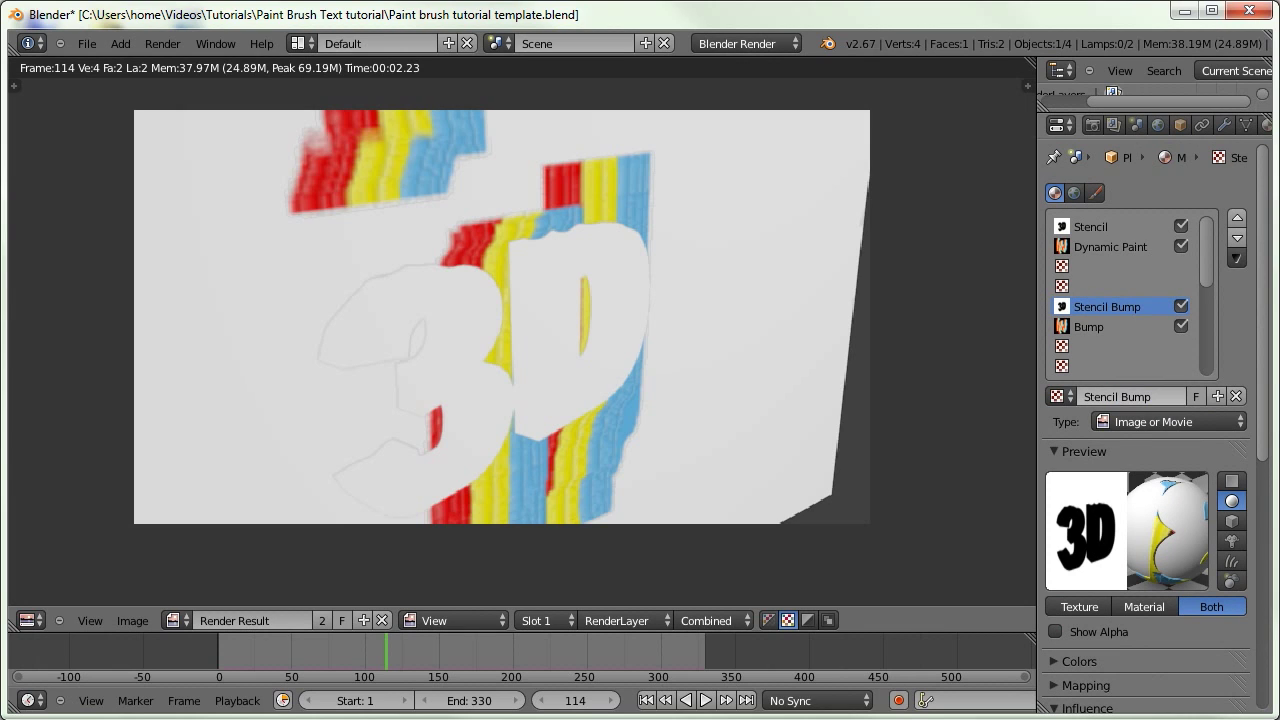
Add an Image or Movie texture in the empty slot directly above Stencil Bump, using the existing paint 001.png sequence
left_click(1110, 286)
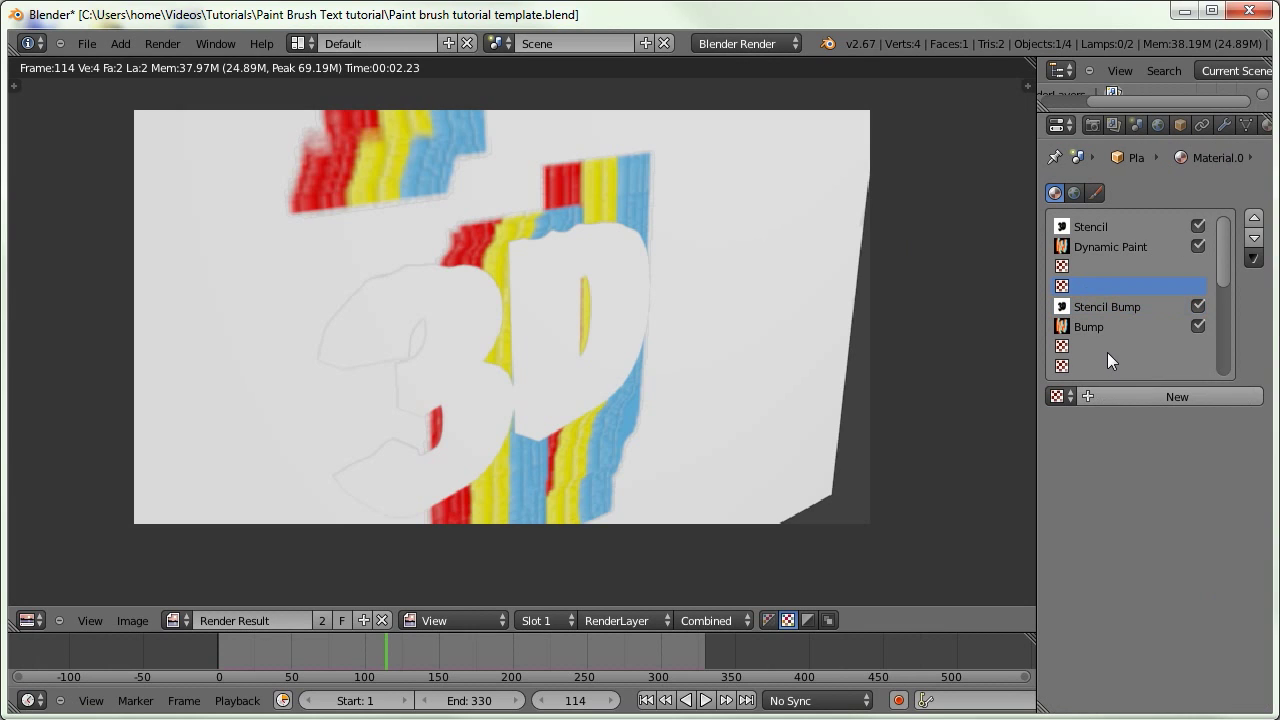
left_click(1138, 397)
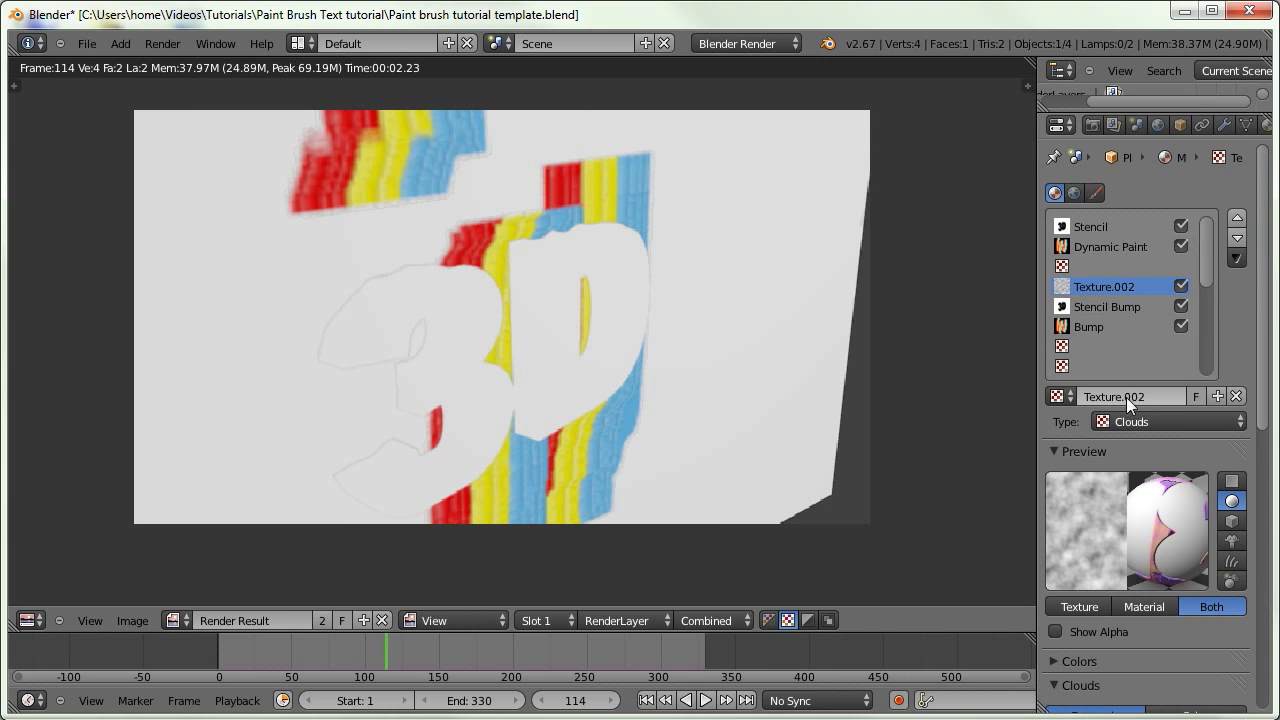
left_click(1124, 421)
left_click(1117, 296)
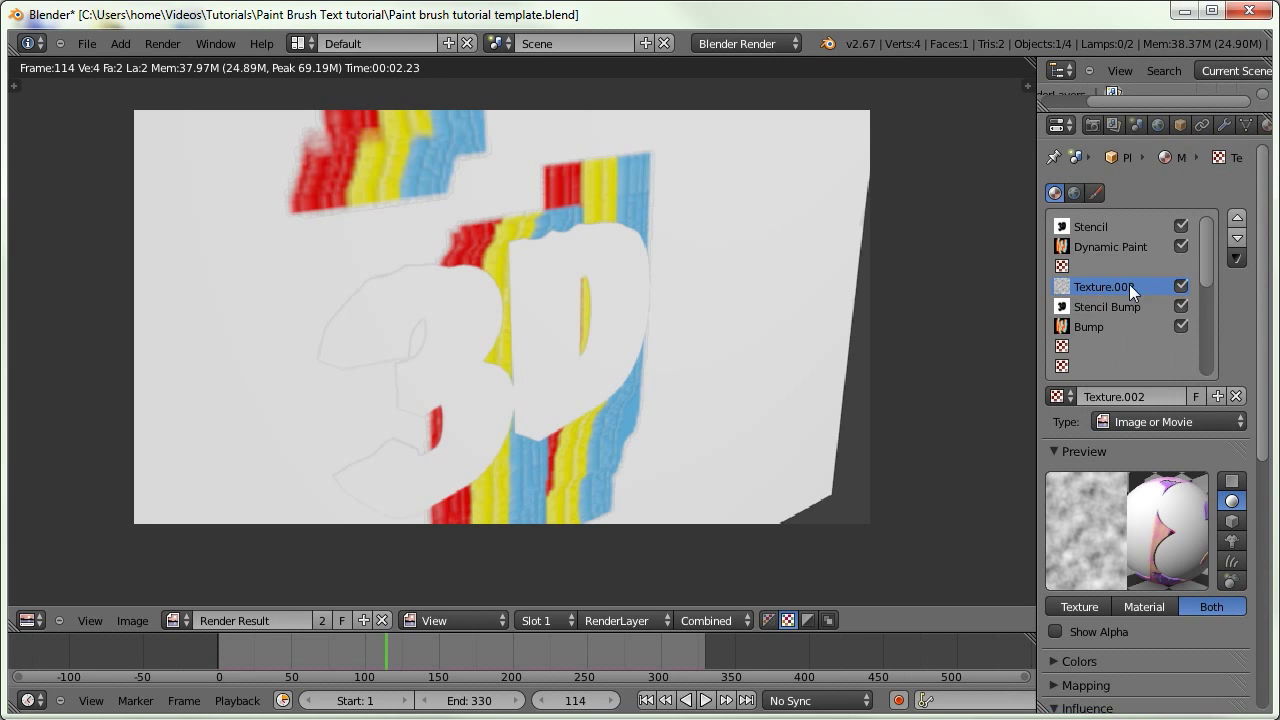
scroll(1150, 307, "down", 10)
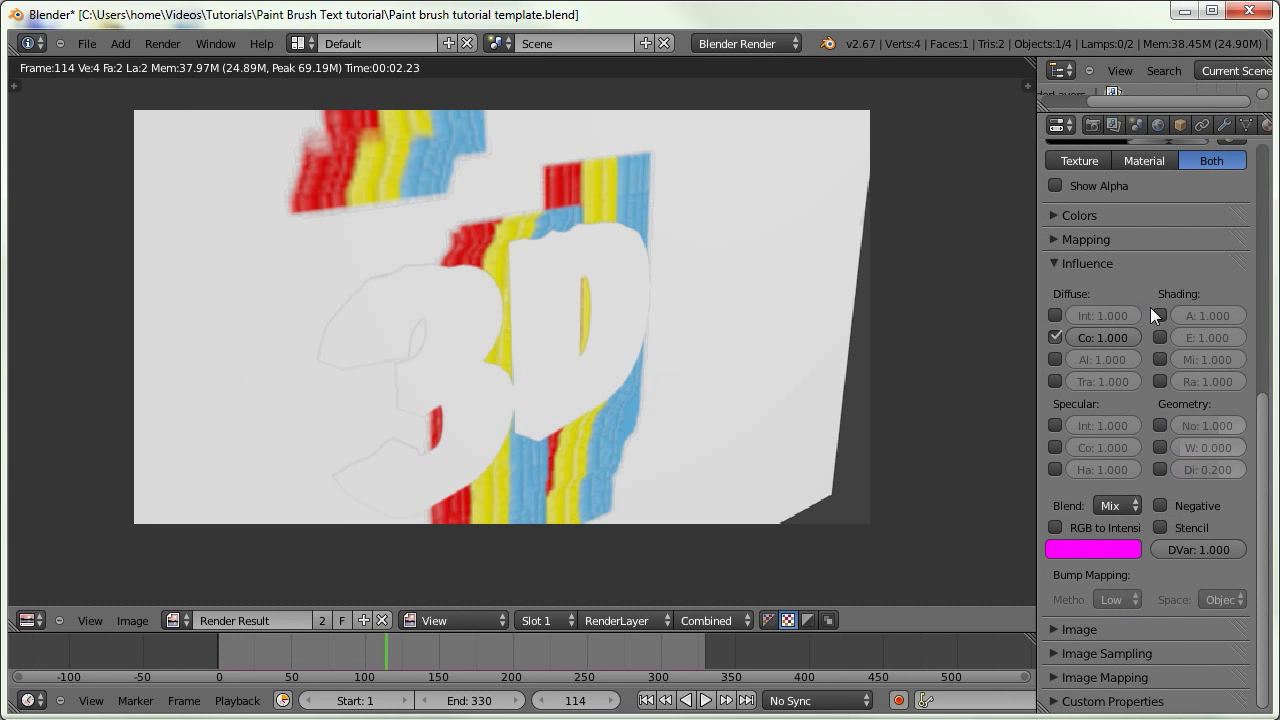
left_click(1060, 640)
scroll(1119, 606, "down", 1)
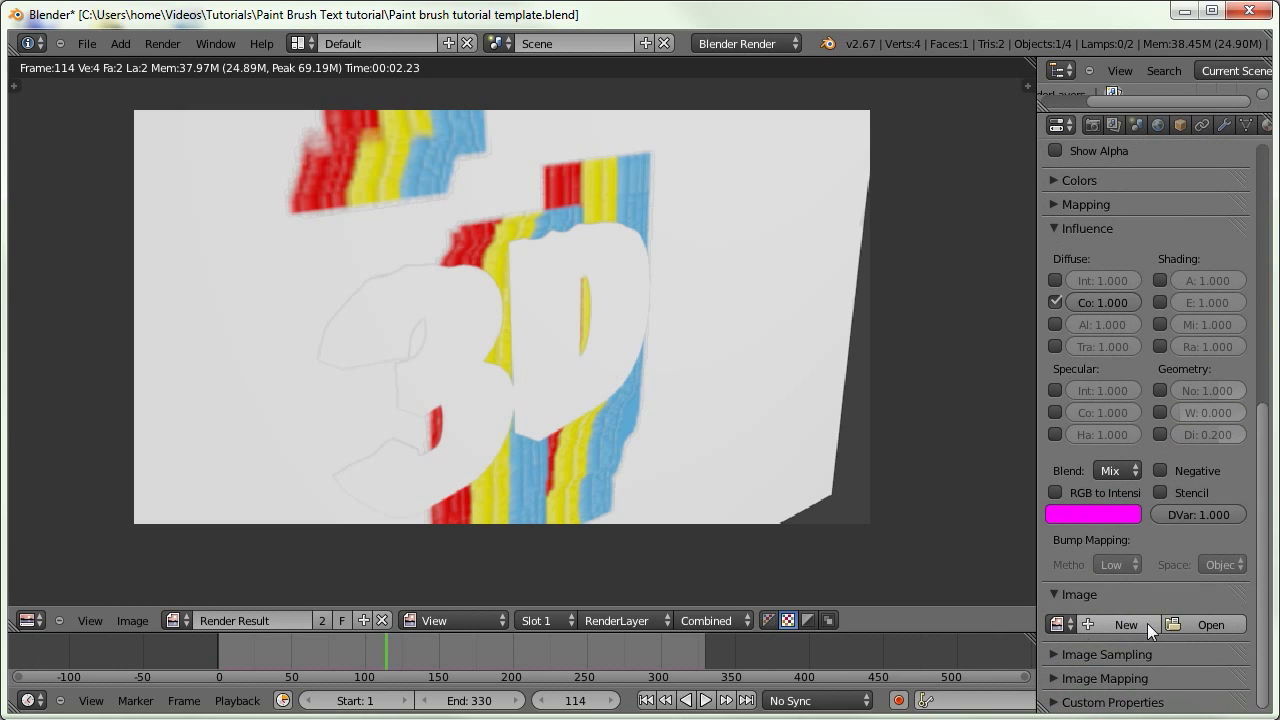
left_click(1057, 624)
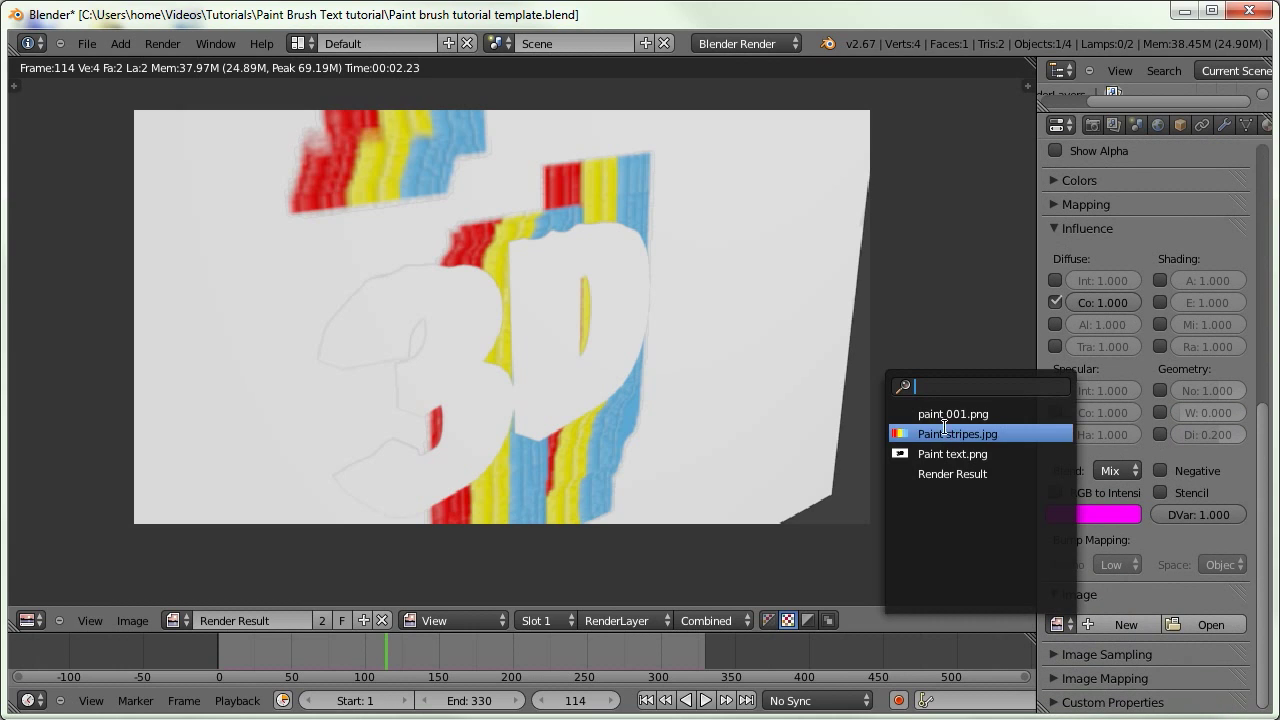
left_click(948, 414)
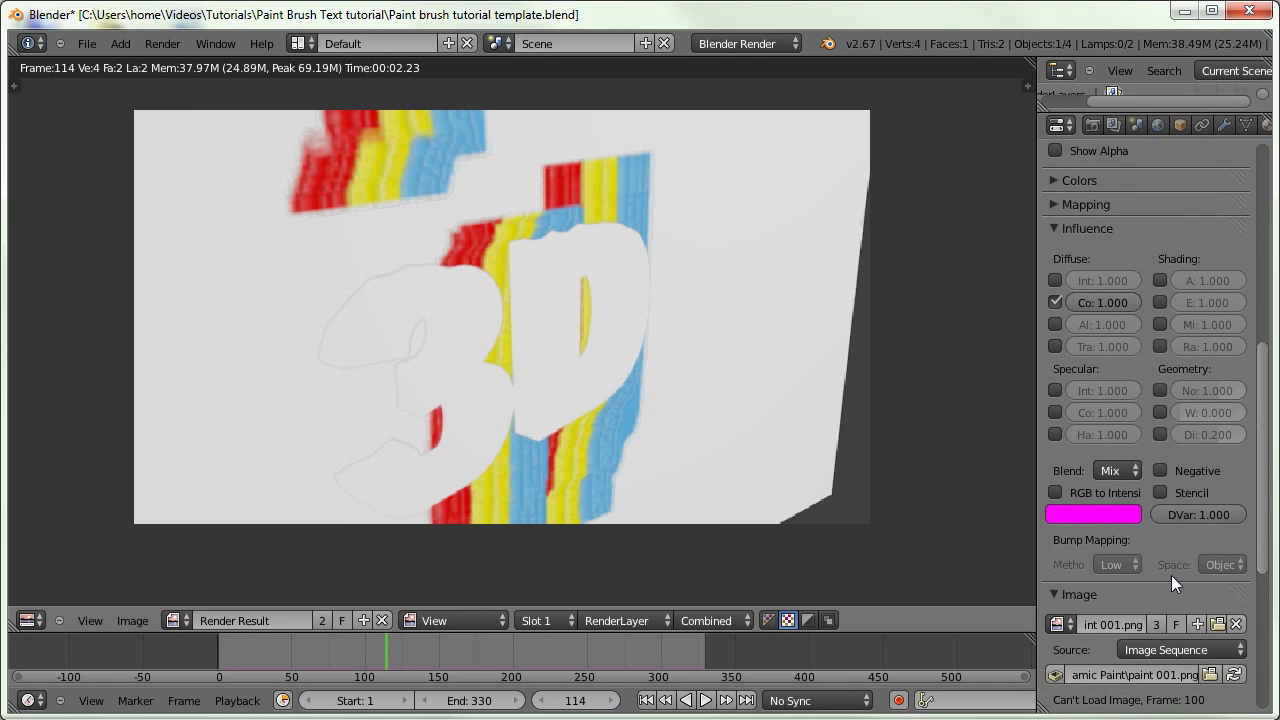
Set the new texture's image sequence to 330 frames and enable Auto Refresh
scroll(1171, 575, "down", 6)
scroll(1134, 402, "down", 3)
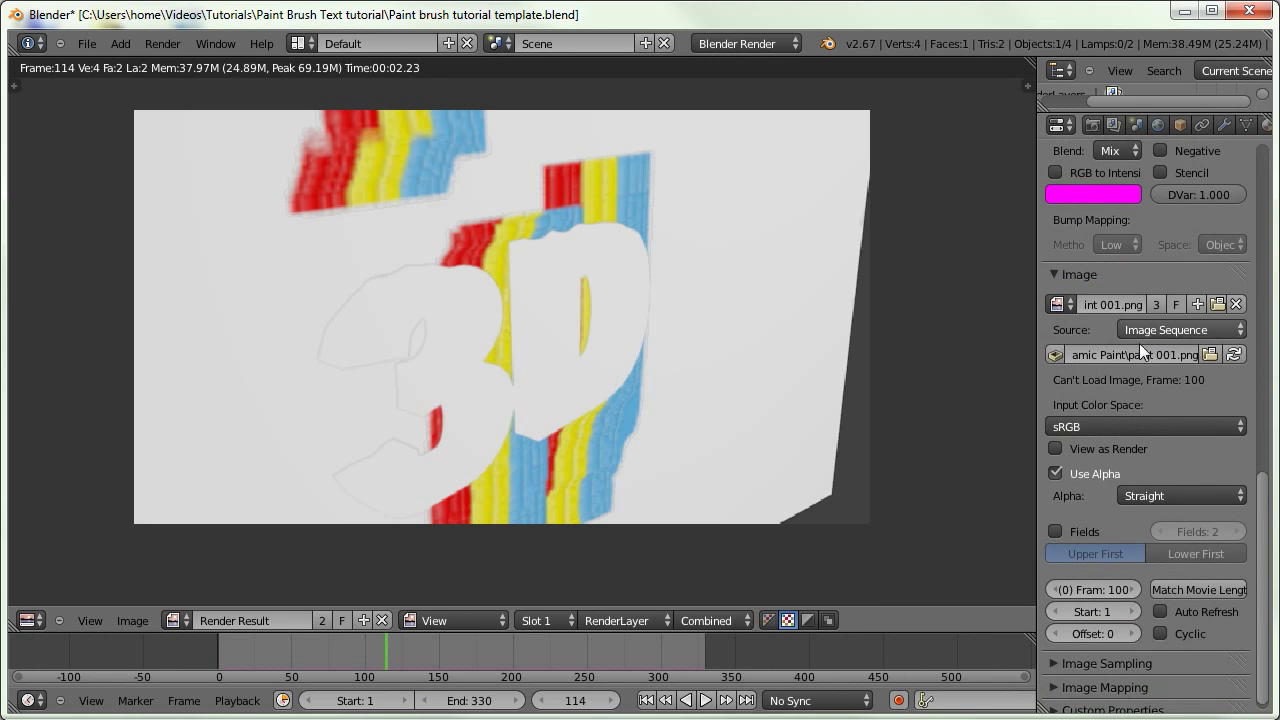
left_click(1102, 590)
type("330")
key("Return")
left_click(1159, 611)
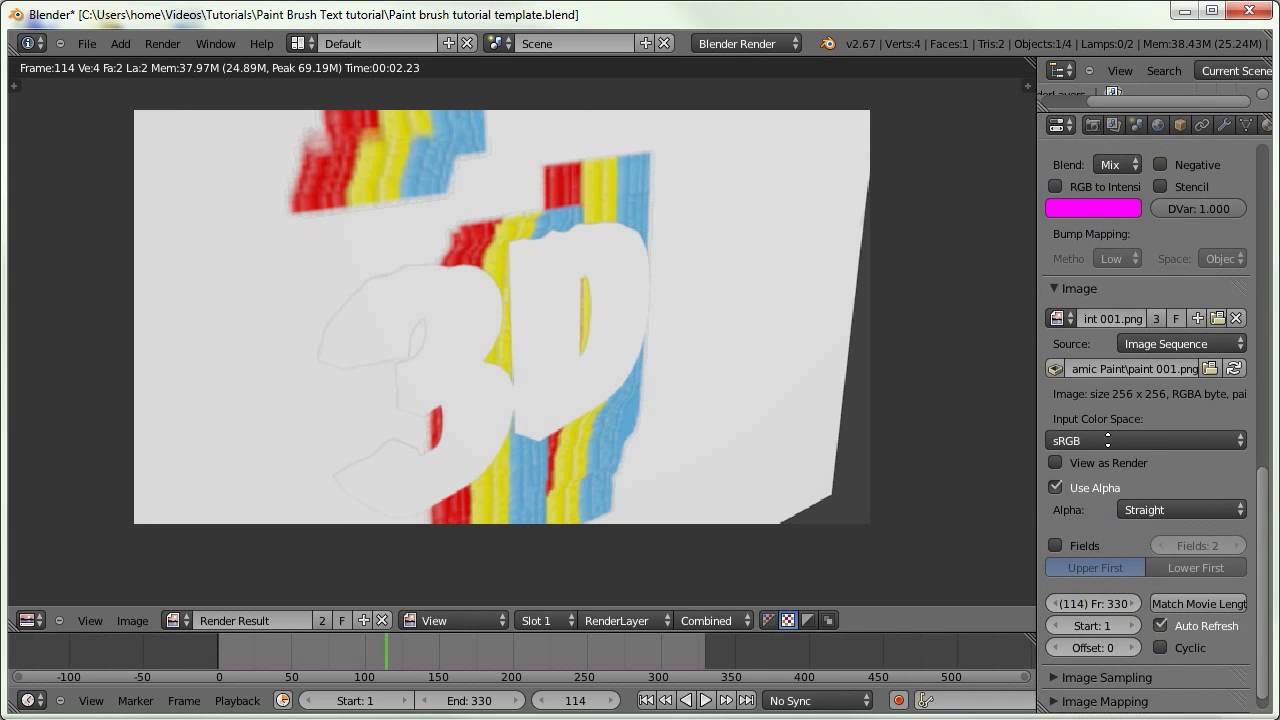
Set the paint-sequence texture's mapping coordinates to UV and collapse the Mapping settings
scroll(1105, 380, "up", 18)
scroll(1157, 572, "down", 1)
left_click(1077, 476)
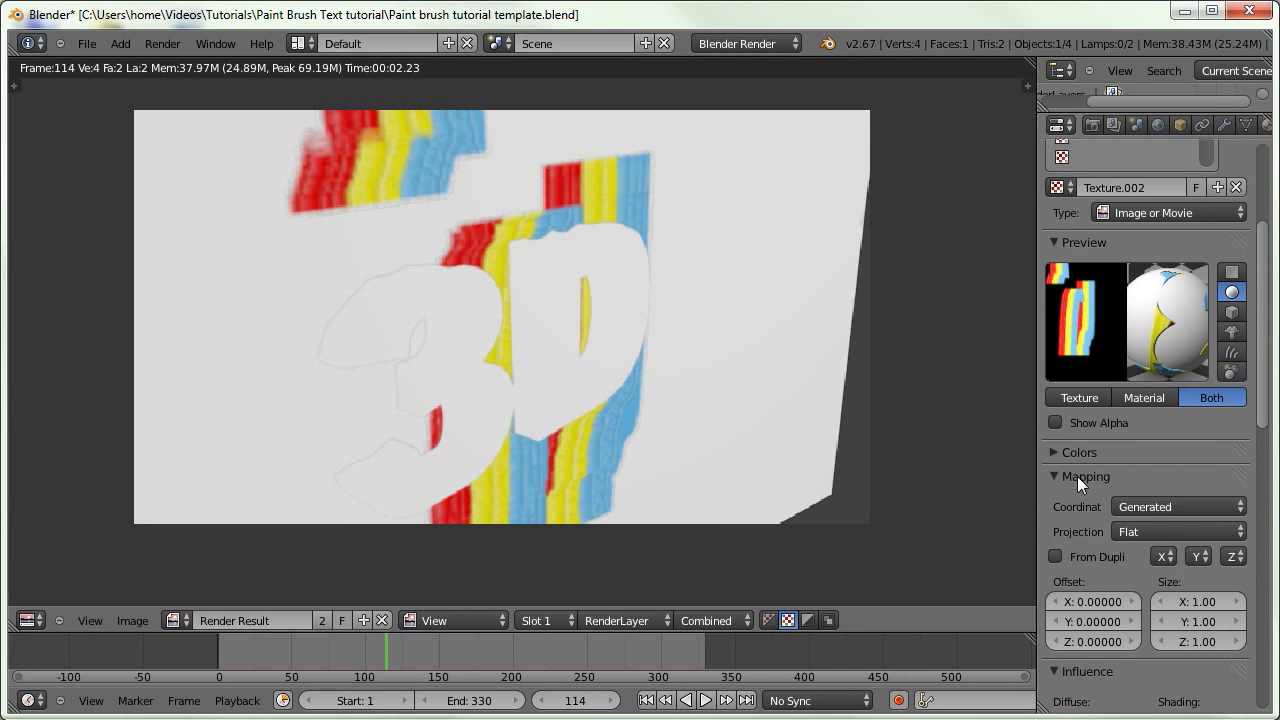
left_click(1141, 505)
left_click(1116, 421)
left_click(1062, 478)
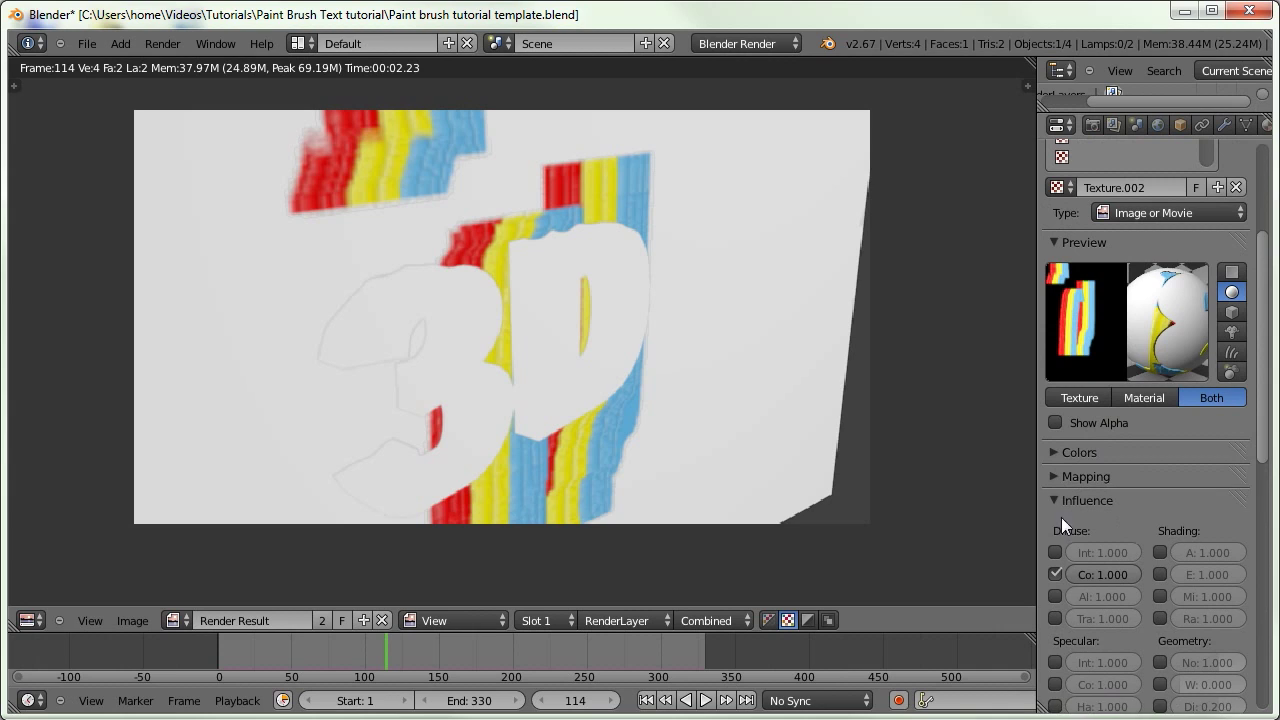
Turn off the new paint texture's colour influence and enable RGB to Intensity and Stencil for it
scroll(1082, 392, "down", 2)
scroll(1082, 392, "down", 3)
left_click(1055, 385)
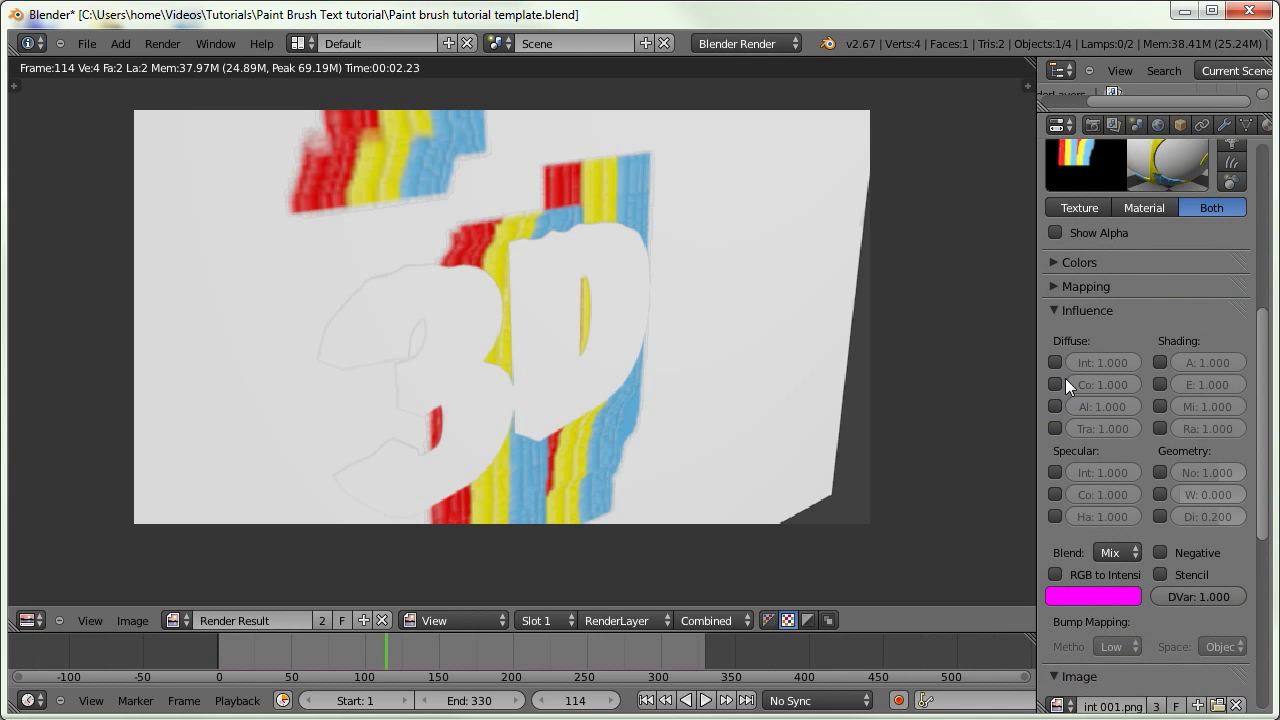
left_click(1056, 573)
scroll(1126, 293, "up", 6)
left_click(1099, 549)
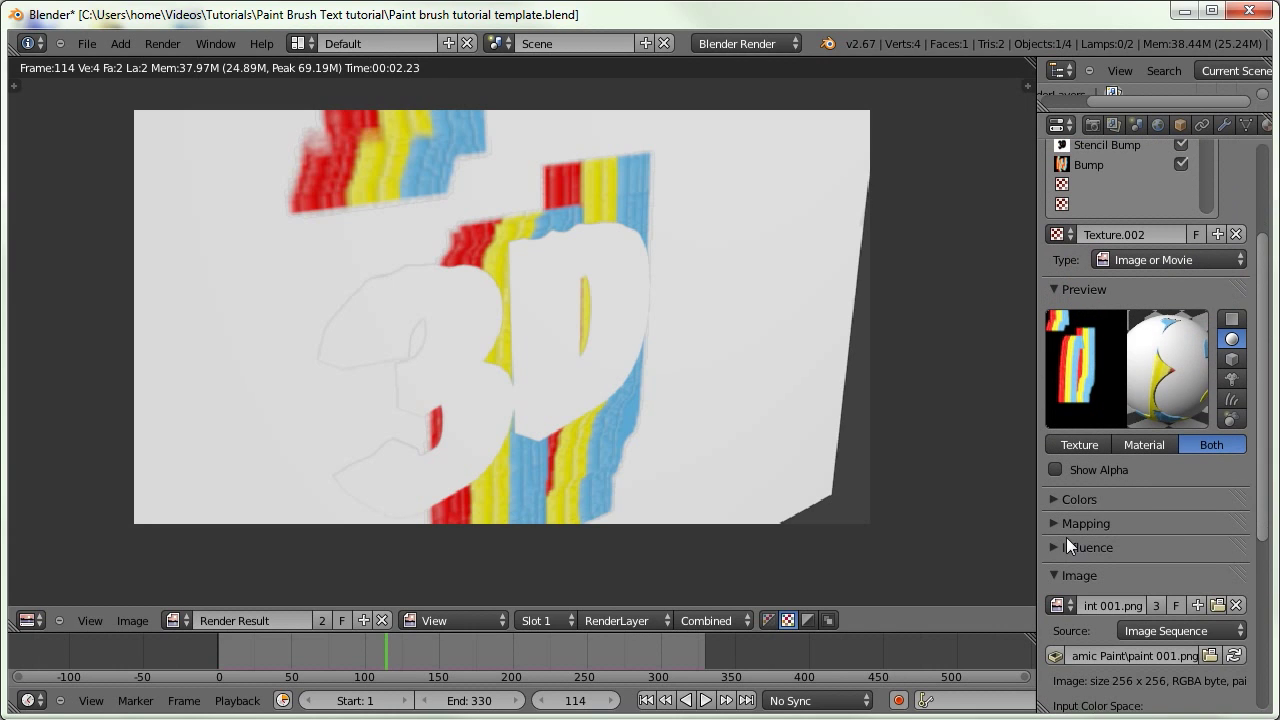
Enable a colour ramp on the paint-sequence texture and make its black start stop fully opaque
left_click(1077, 446)
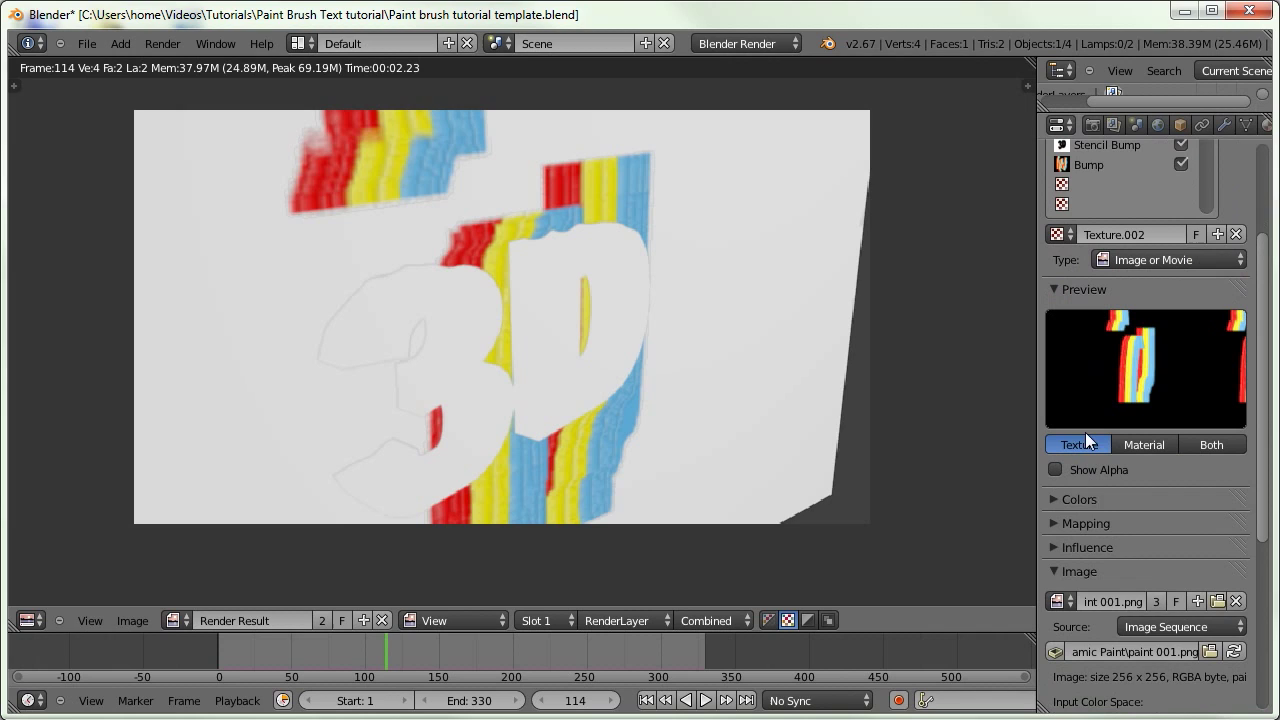
left_click(1110, 496)
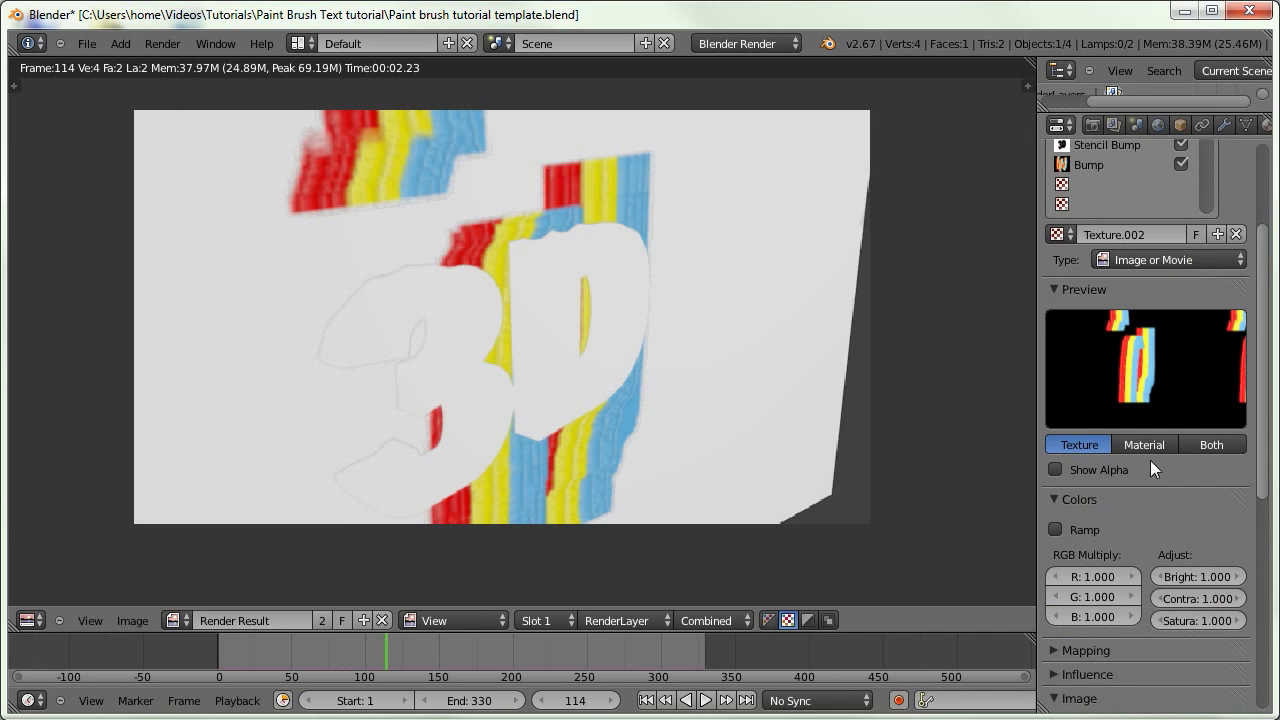
scroll(1150, 468, "down", 1)
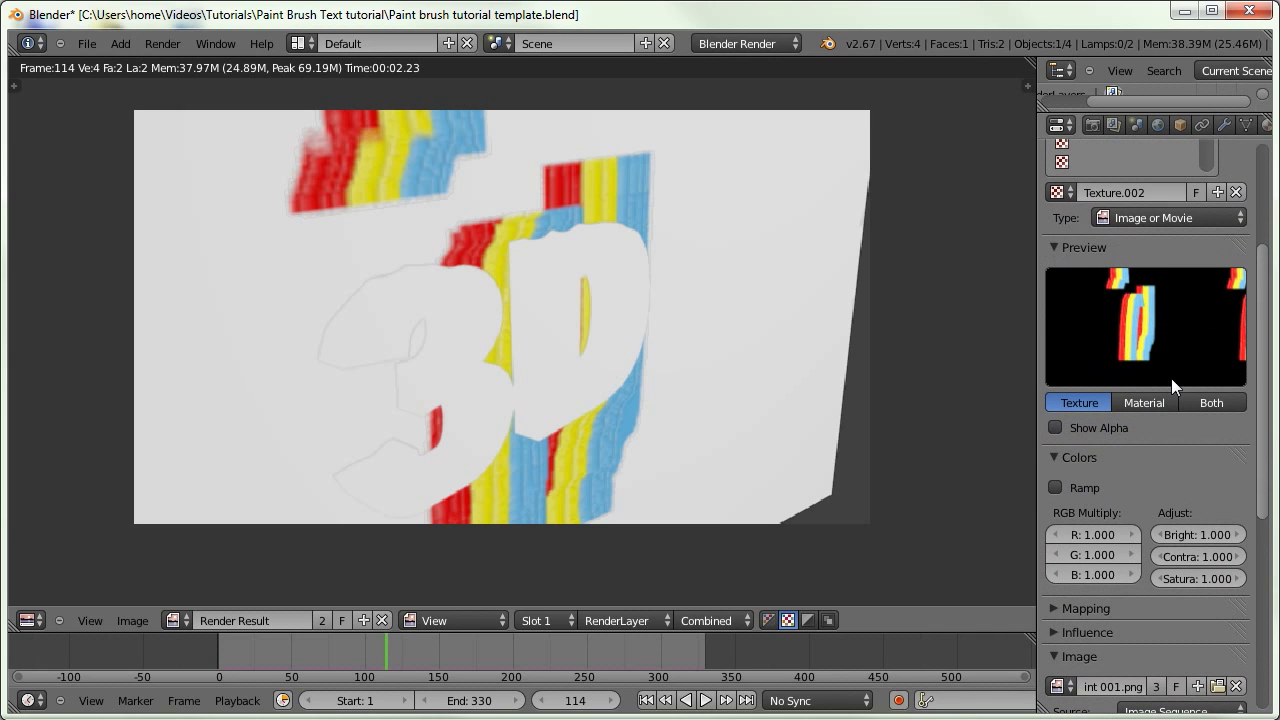
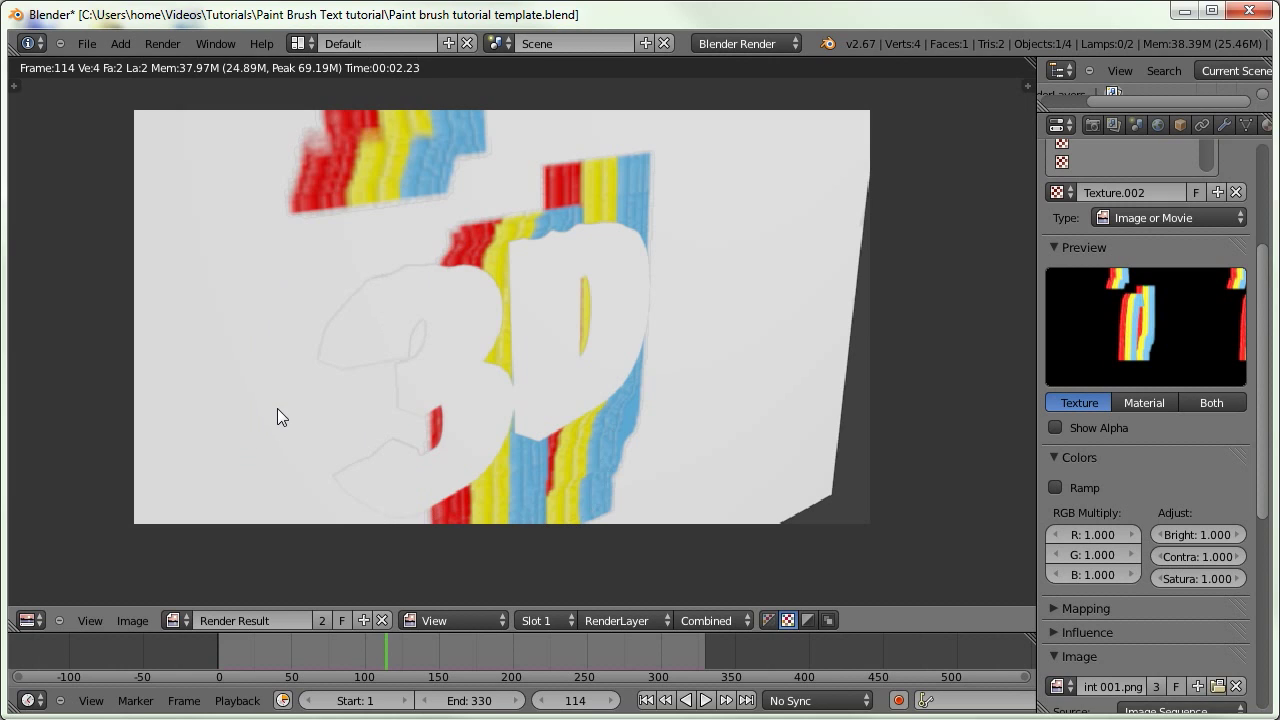
left_click(1055, 488)
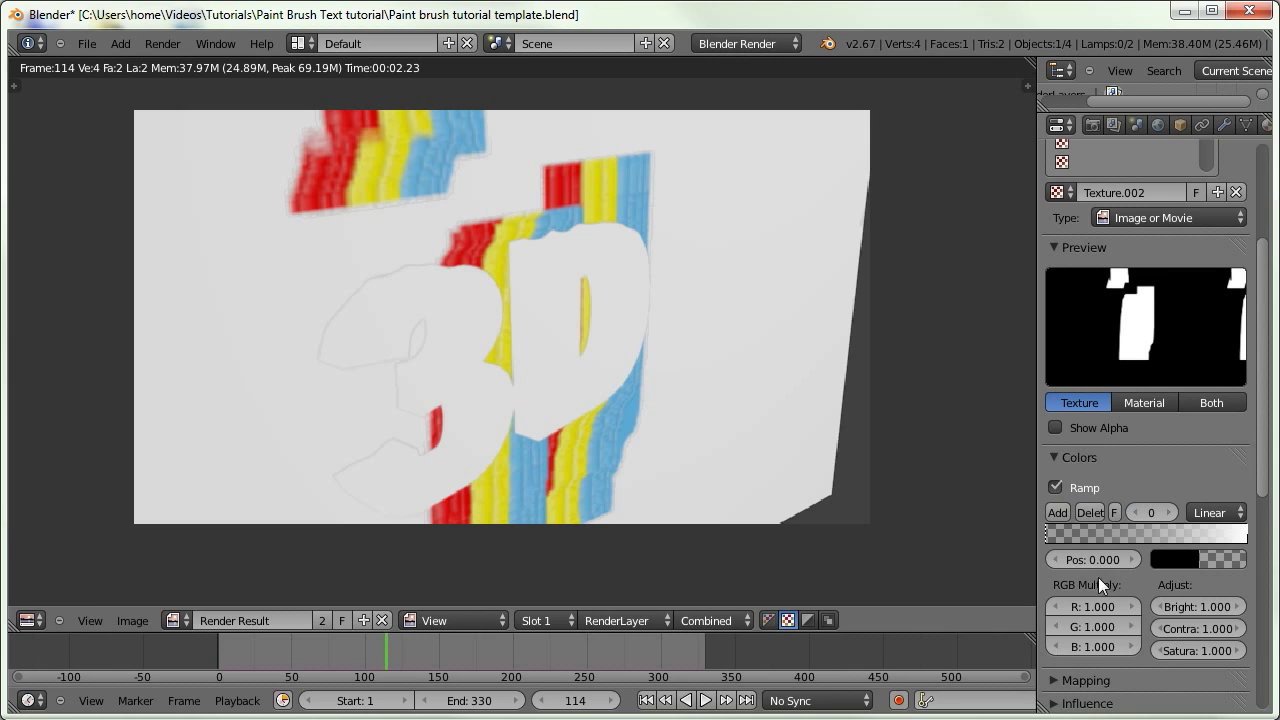
left_click(1205, 558)
left_click_drag(1094, 530, 1206, 522)
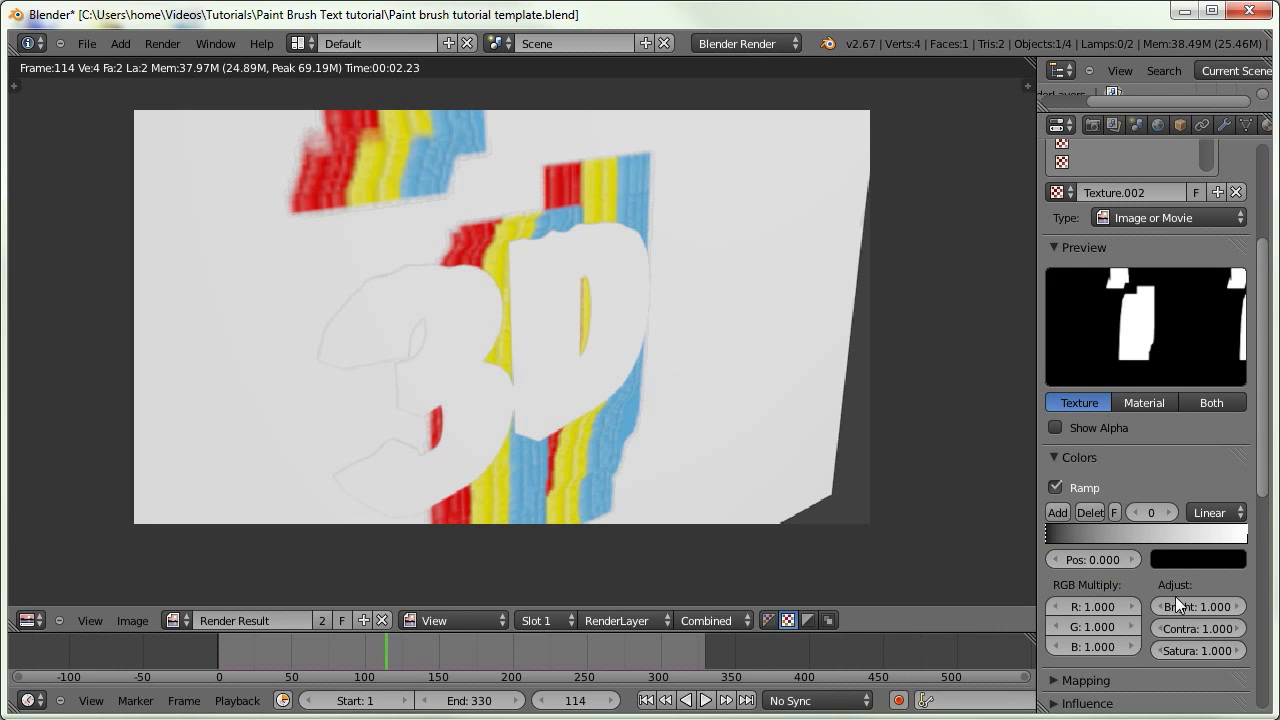
left_click(1042, 462)
Preview both texture and material for the paint-sequence texture, and render frame 114 to check the bump masking
middle_click_drag(1099, 482, 1132, 181)
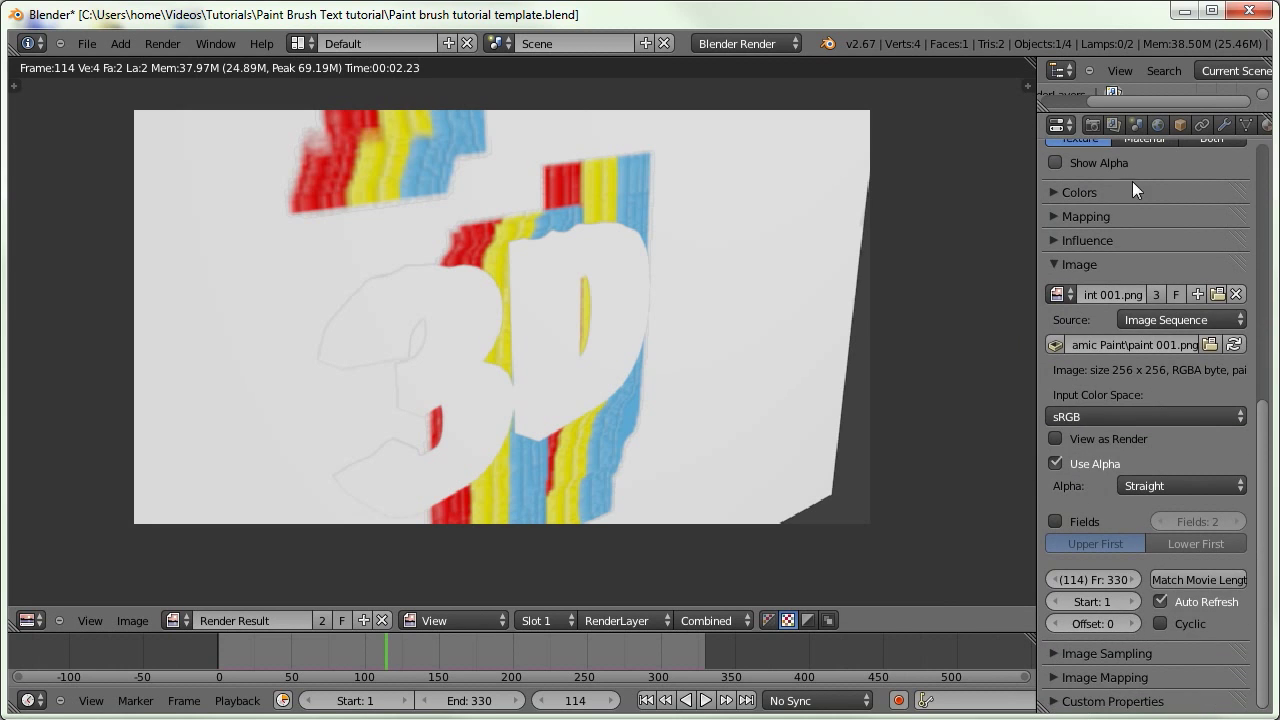
middle_click_drag(1130, 270, 1130, 712)
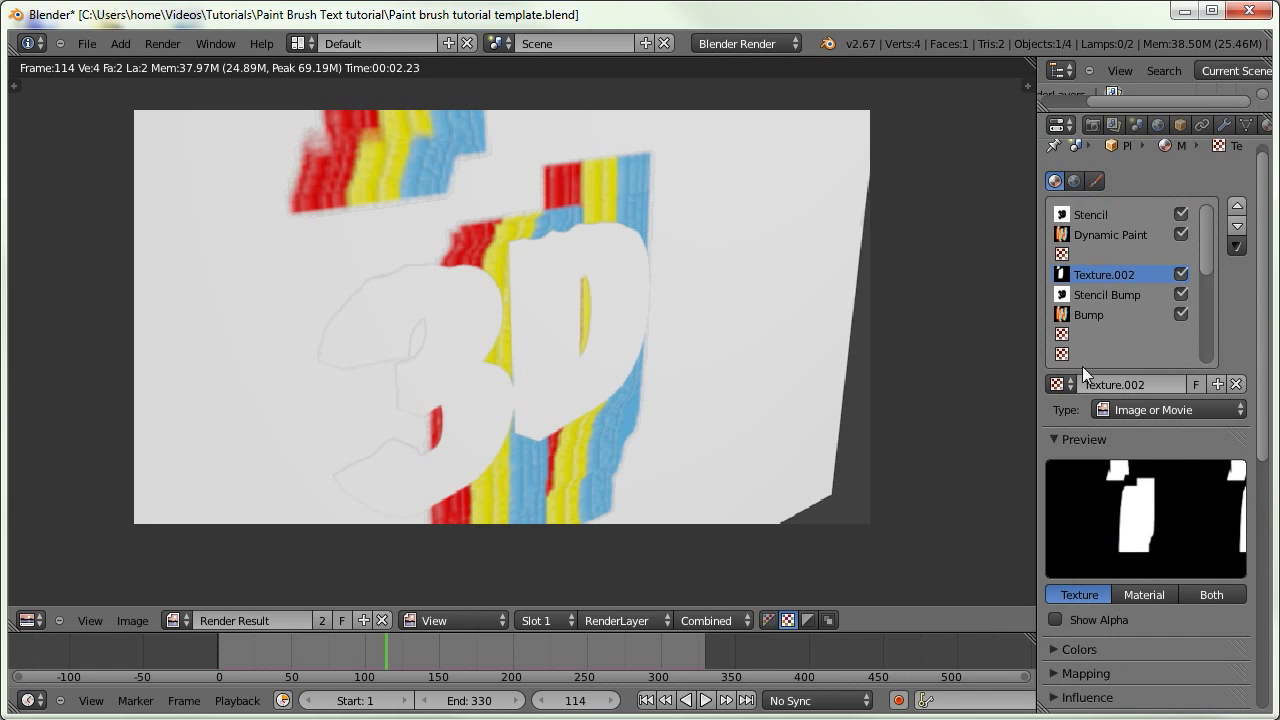
left_click(1207, 594)
scroll(1165, 625, "down", 3)
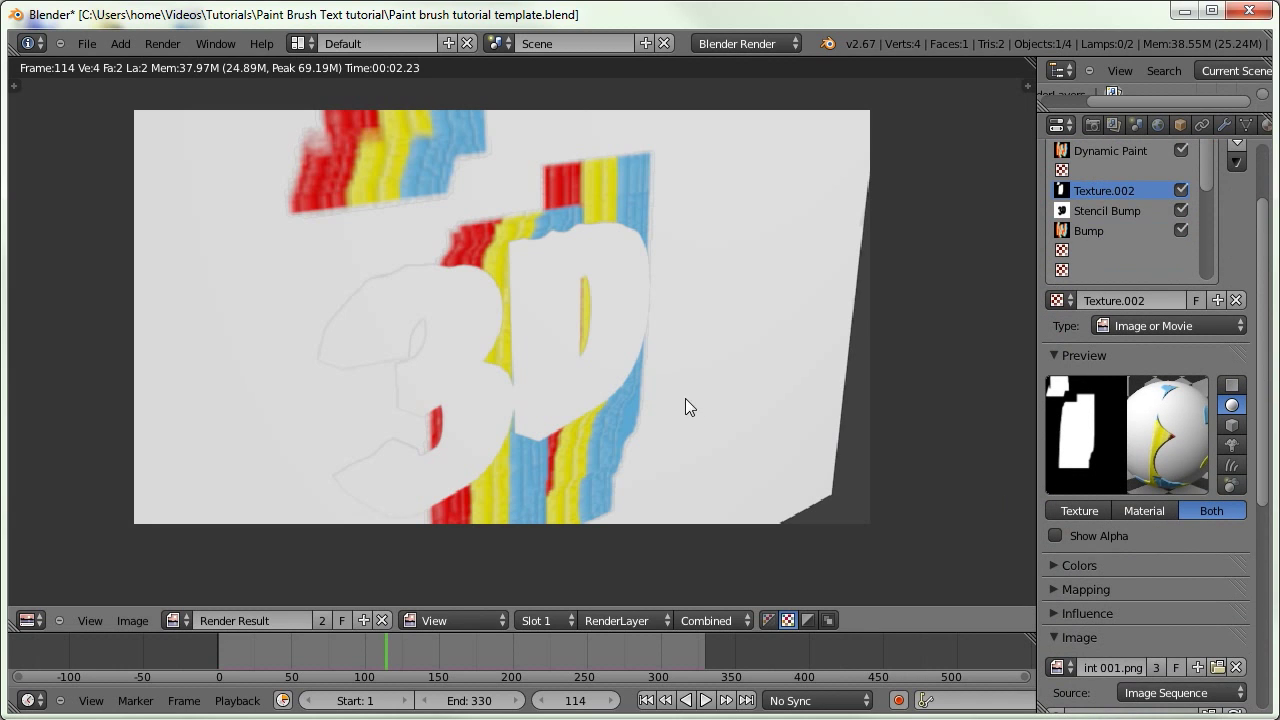
key("F12")
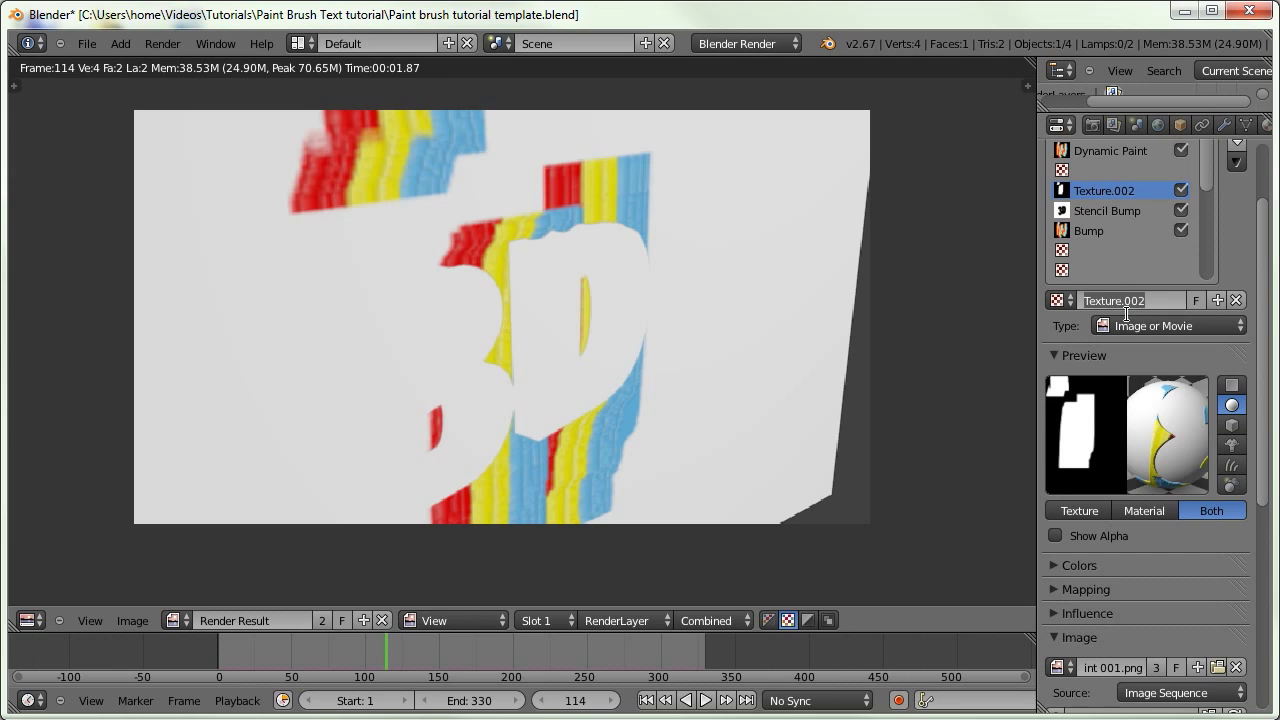
Rename the paint-sequence stencil texture as Stencil Bump Stencil
type("Stencil Bump Stencil")
key("Return")
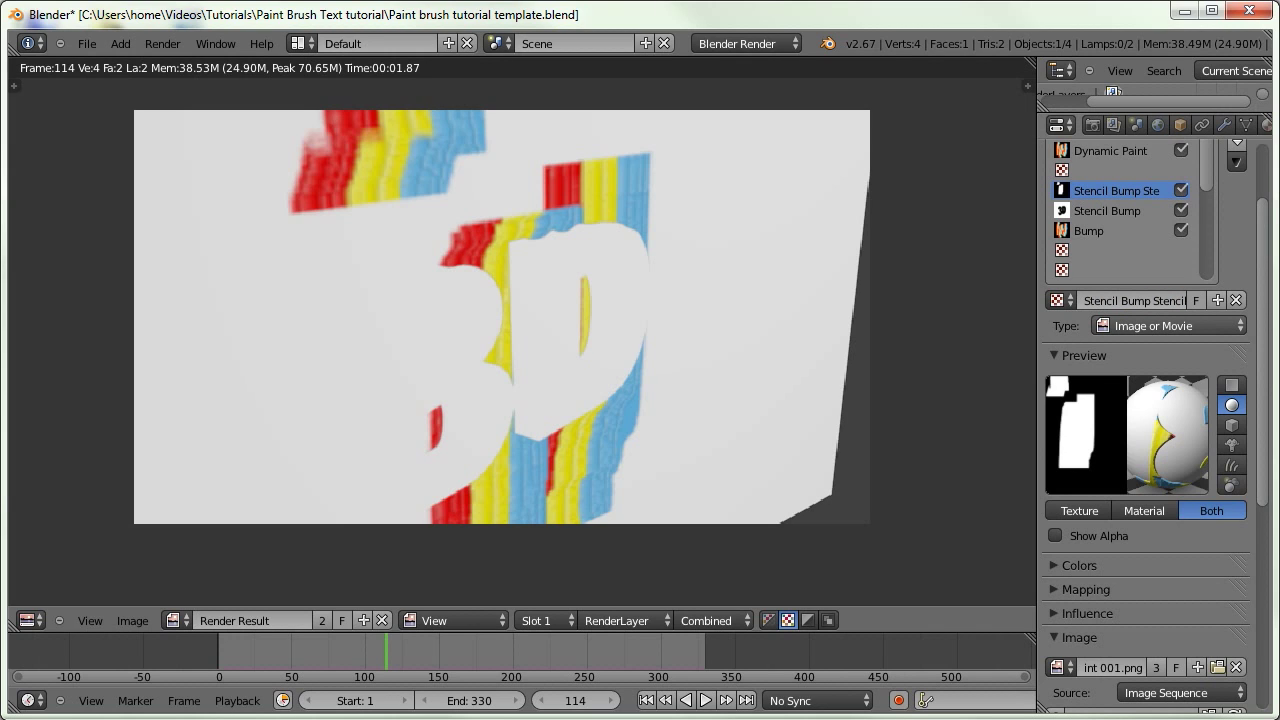
scroll(1180, 313, "up", 3)
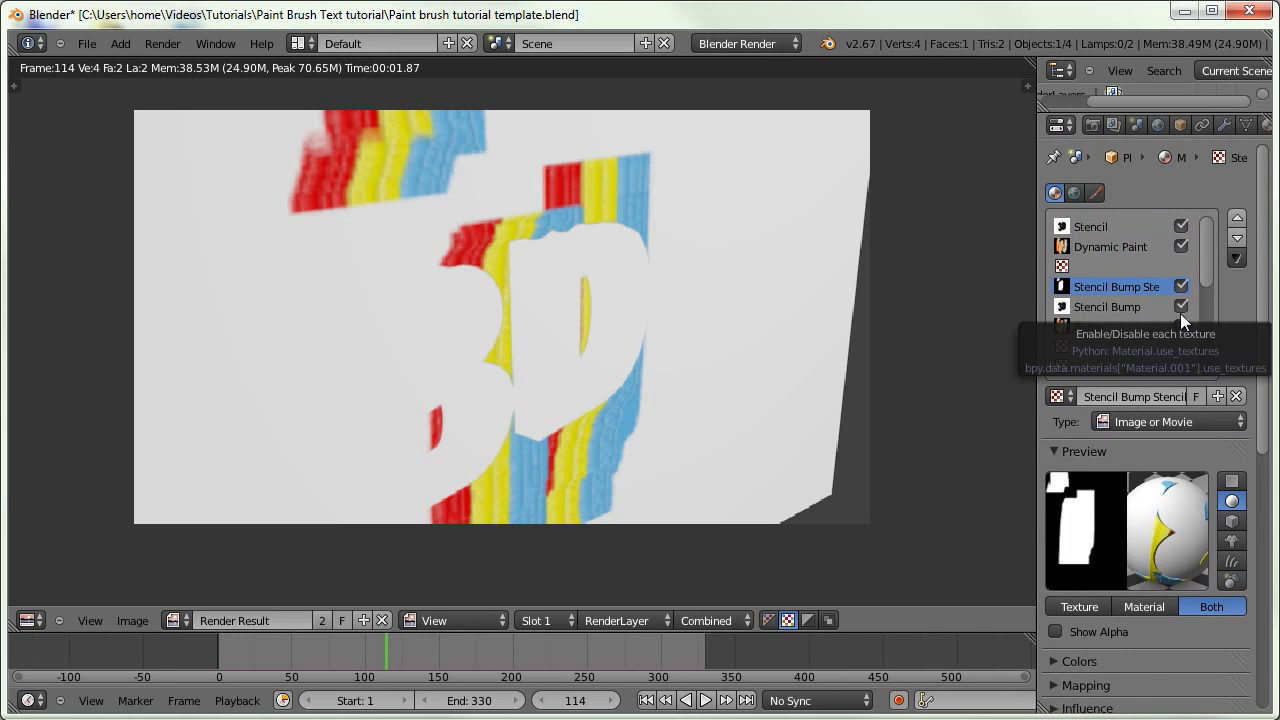
left_click(1087, 304)
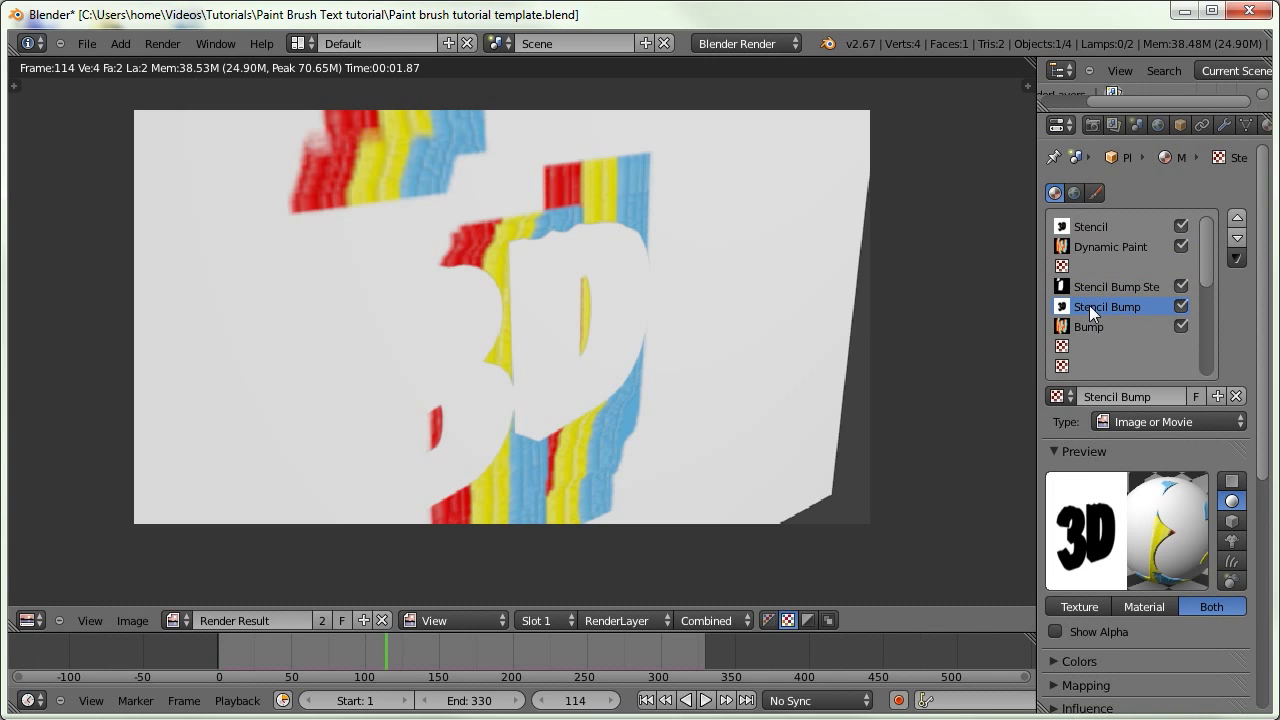
left_click(1090, 324)
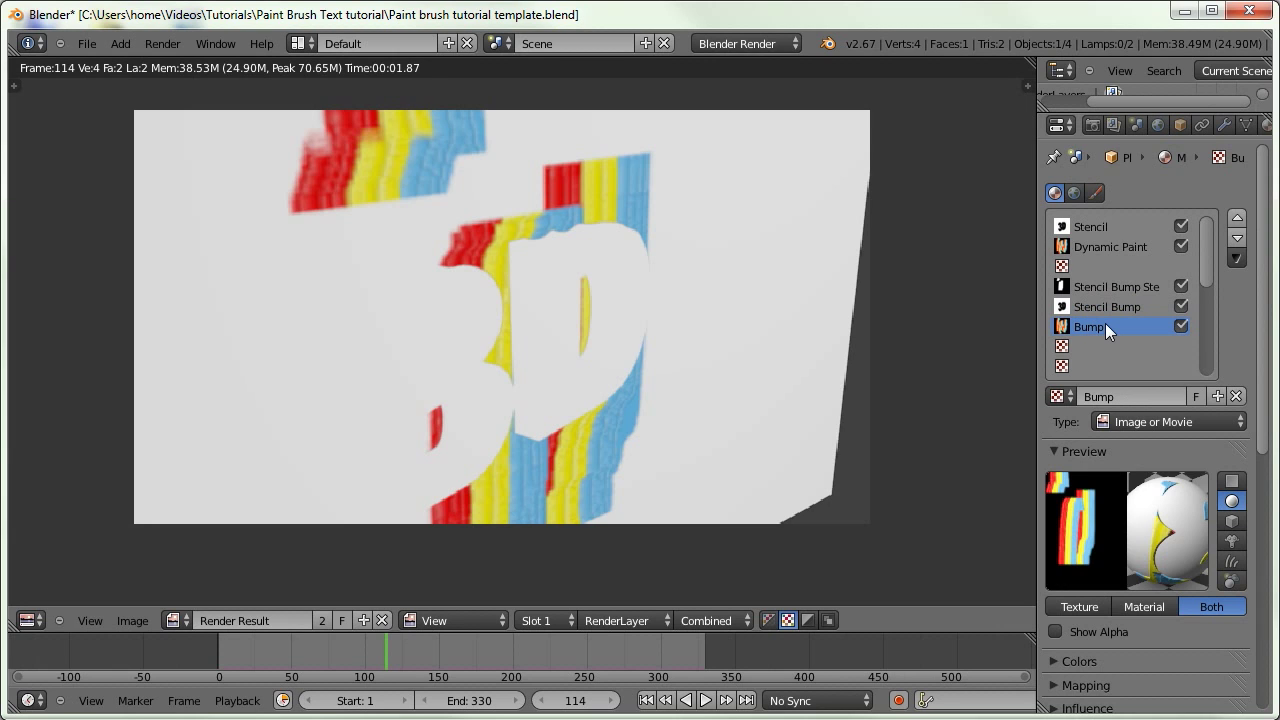
left_click(1100, 286)
Add an Image or Movie texture below Bump, leaving one empty slot between them, and assign the existing paint 001.png sequence
left_click(1085, 366)
left_click(1117, 396)
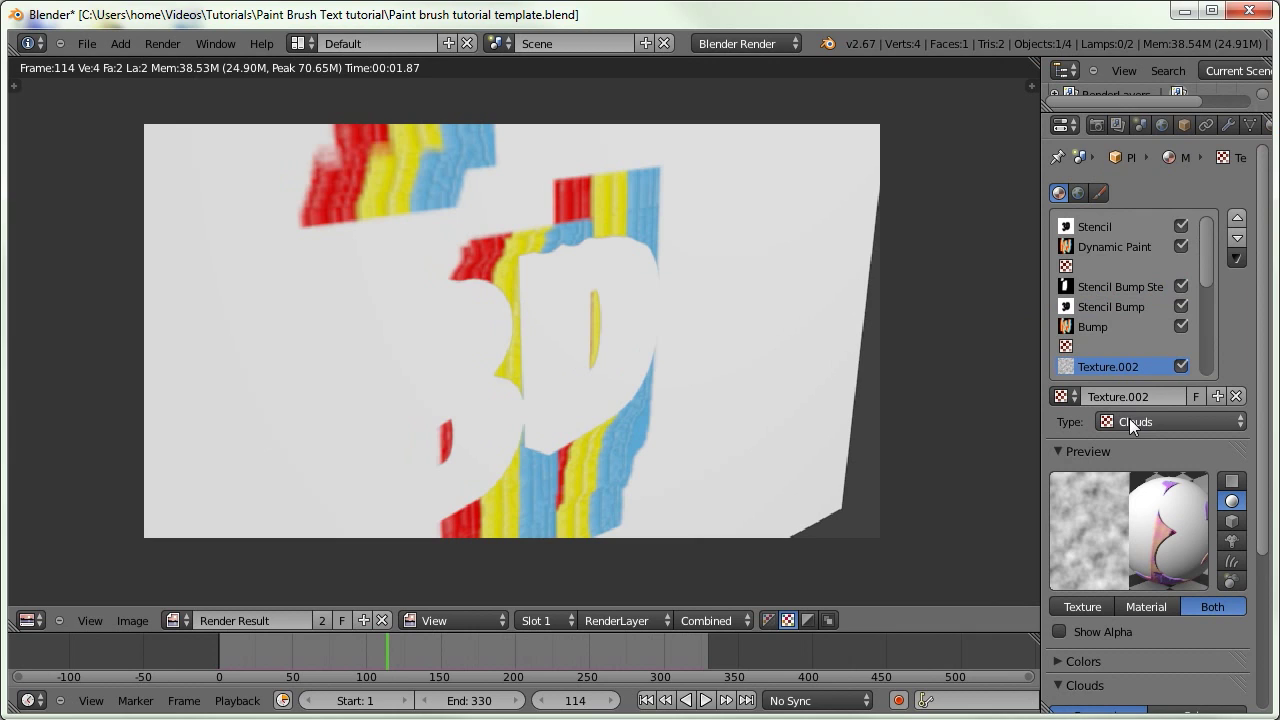
left_click(1131, 416)
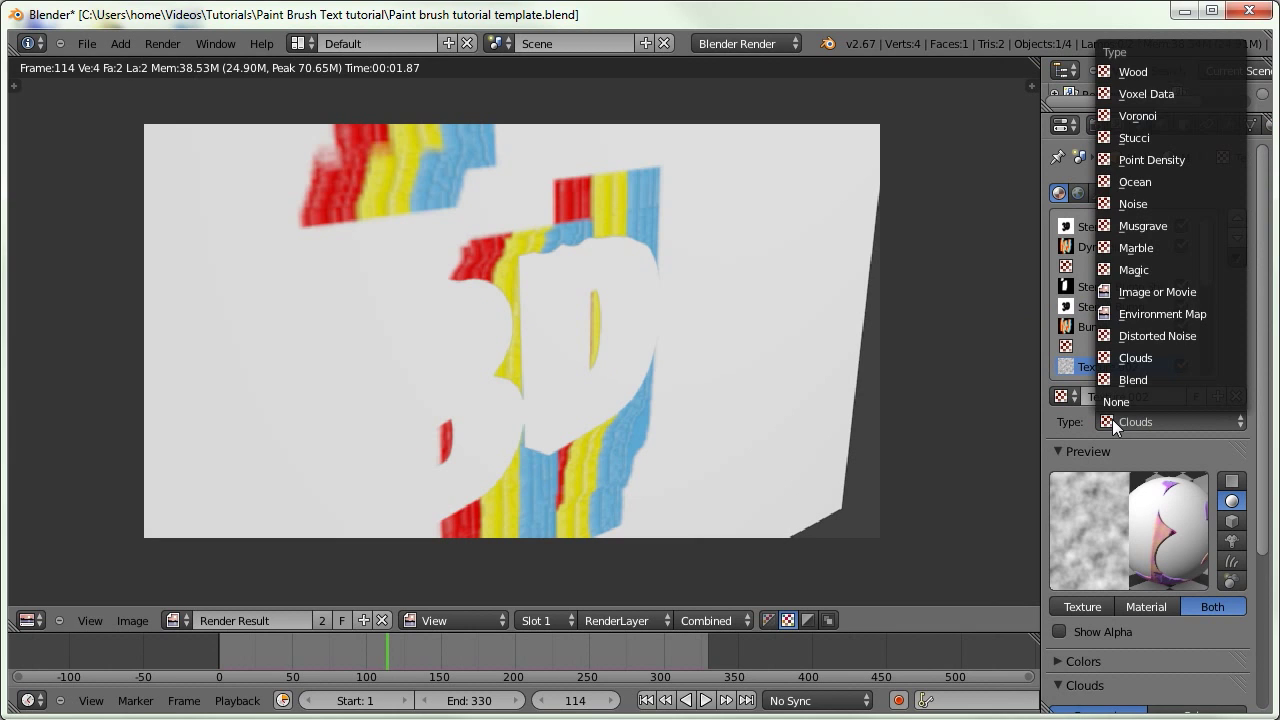
left_click(1118, 296)
scroll(1114, 526, "down", 5)
left_click(1072, 622)
left_click(940, 410)
Set the new texture's mapping coordinates to UV and raise its image sequence's frame count above 100
scroll(1080, 251, "down", 5)
left_click(1080, 245)
left_click(1140, 268)
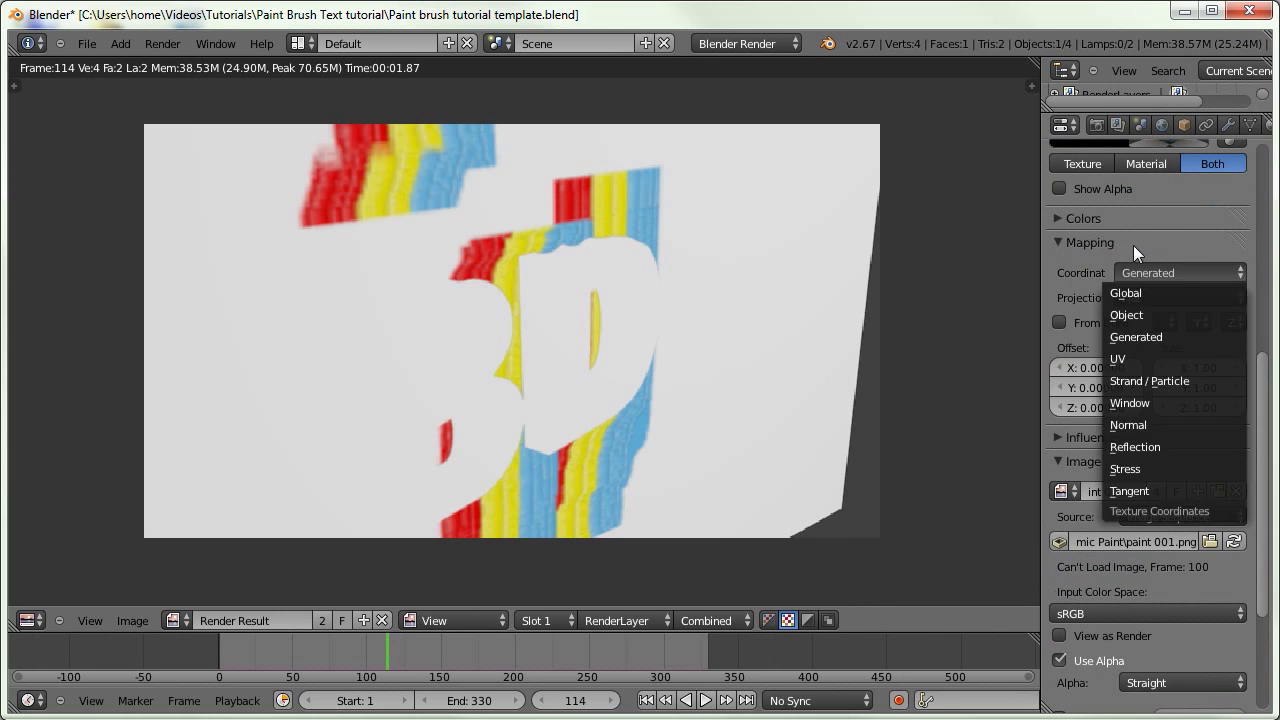
left_click(1067, 242)
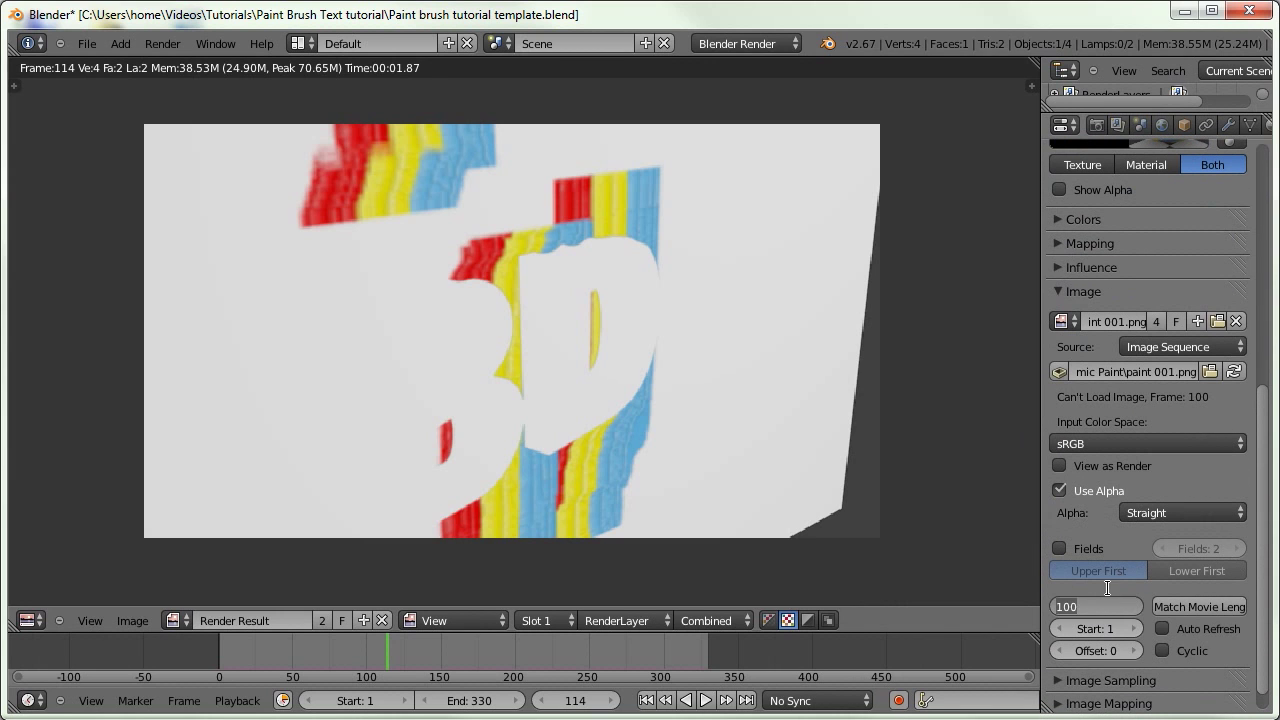
left_click(1070, 606)
left_click(1060, 291)
Make the new texture influence specular intensity and hardness instead of diffuse colour, with RGB to Intensity enabled
left_click(1061, 400)
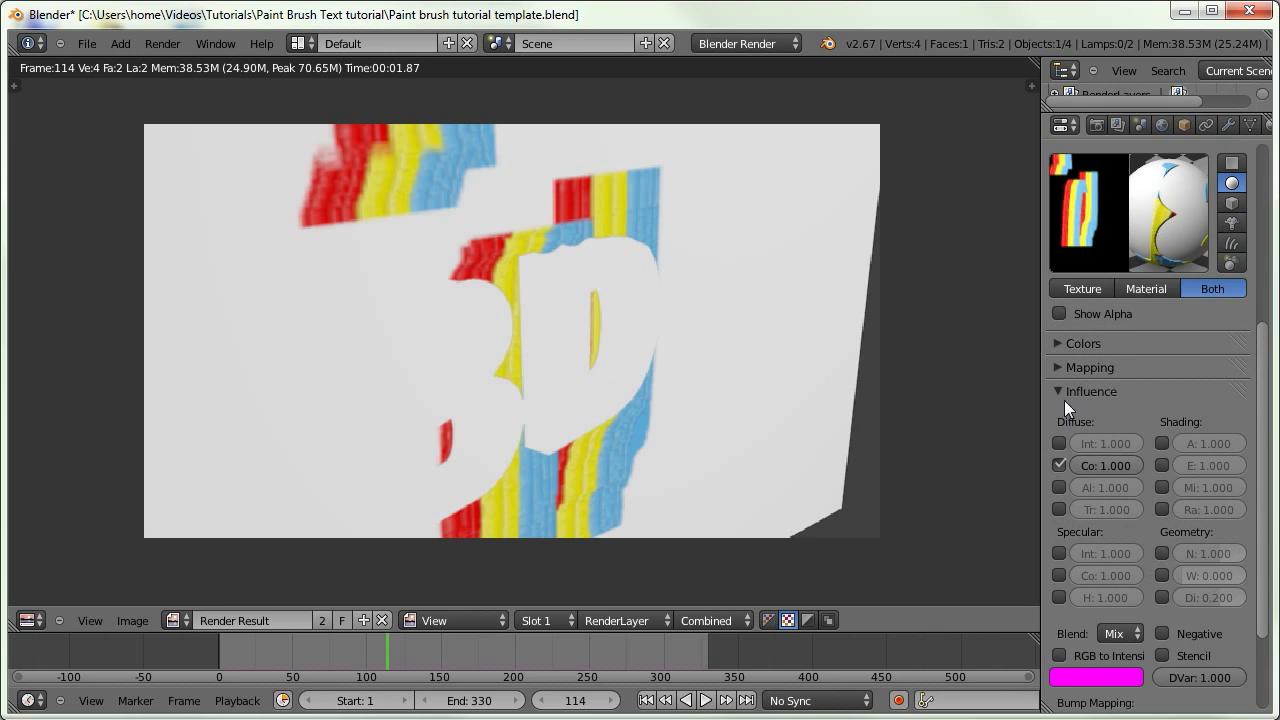
scroll(1064, 400, "down", 2)
left_click(1058, 408)
scroll(1060, 420, "up", 3)
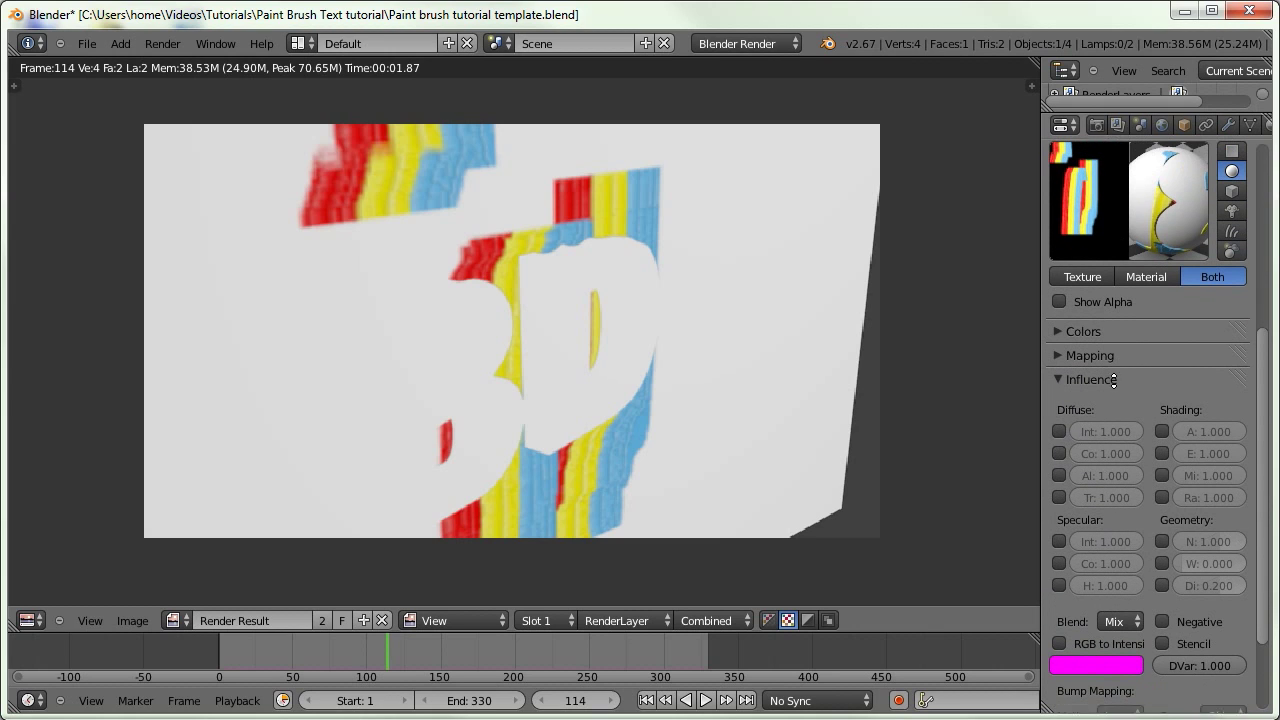
left_click(1059, 556)
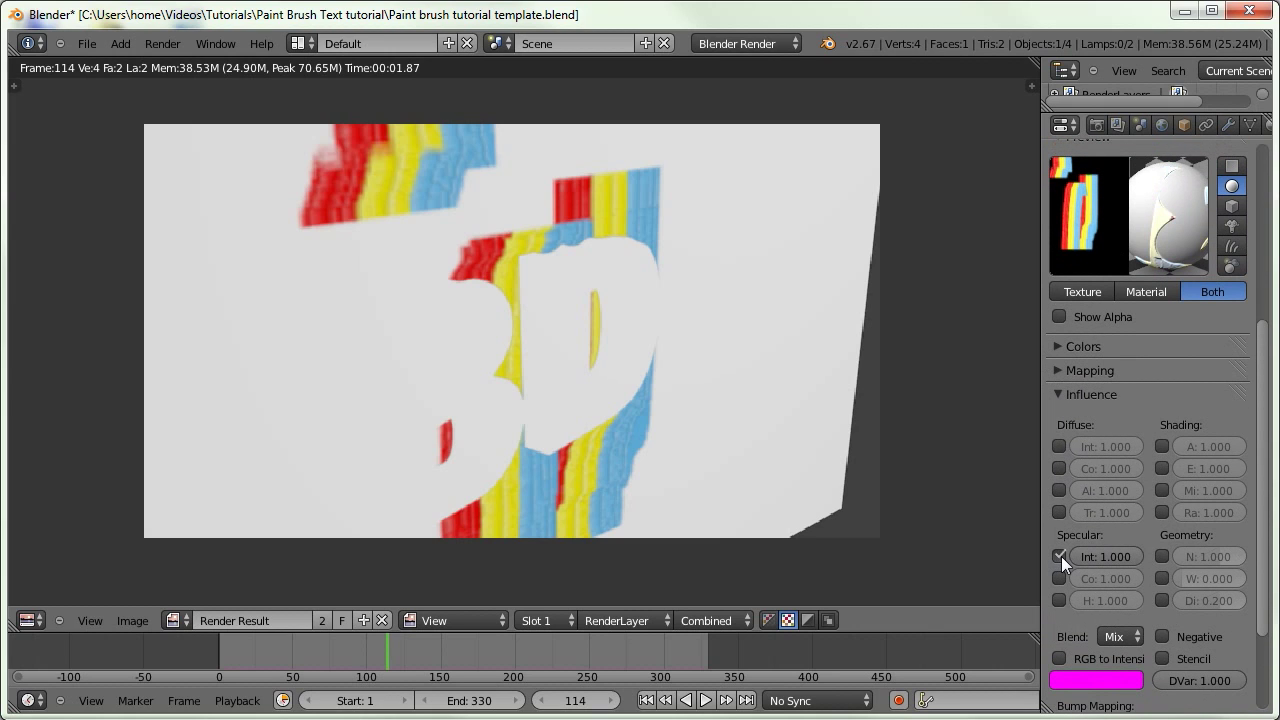
left_click(1060, 600)
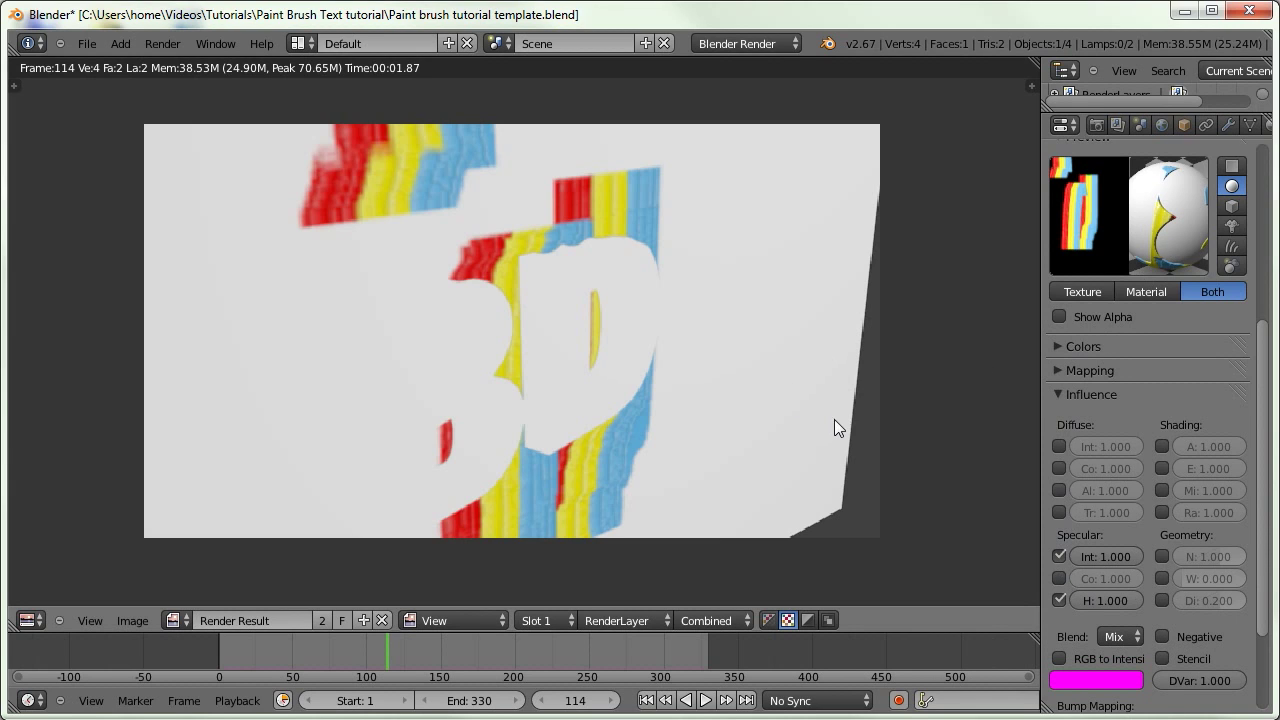
left_click(1061, 659)
Render the frame and use a flat preview to compare the material with the specular hardness influence off and on
key("F12")
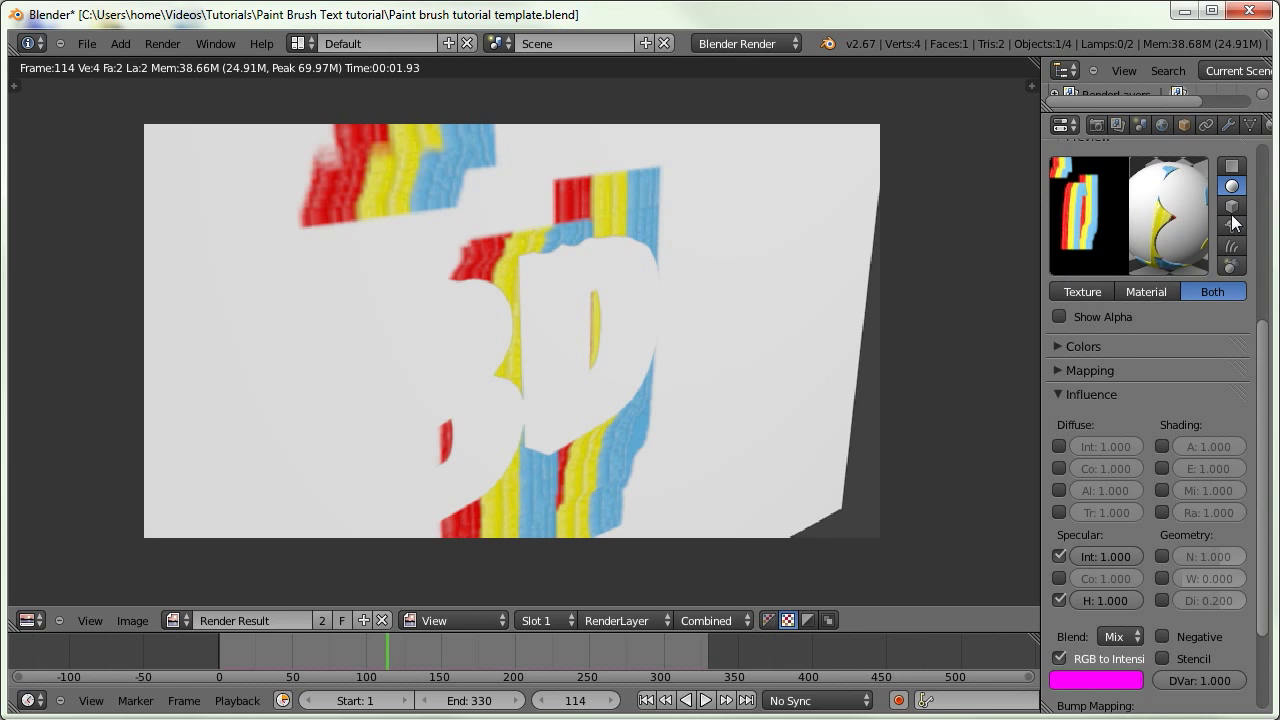
left_click(1231, 166)
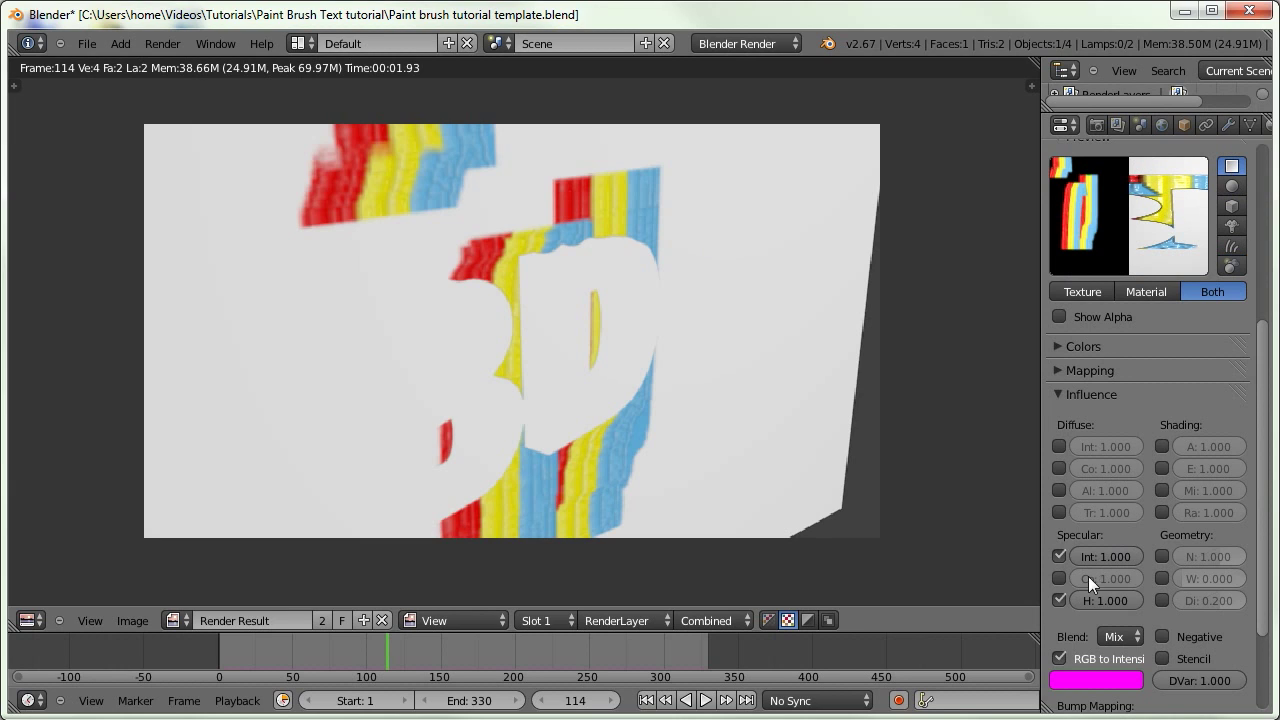
left_click(1059, 600)
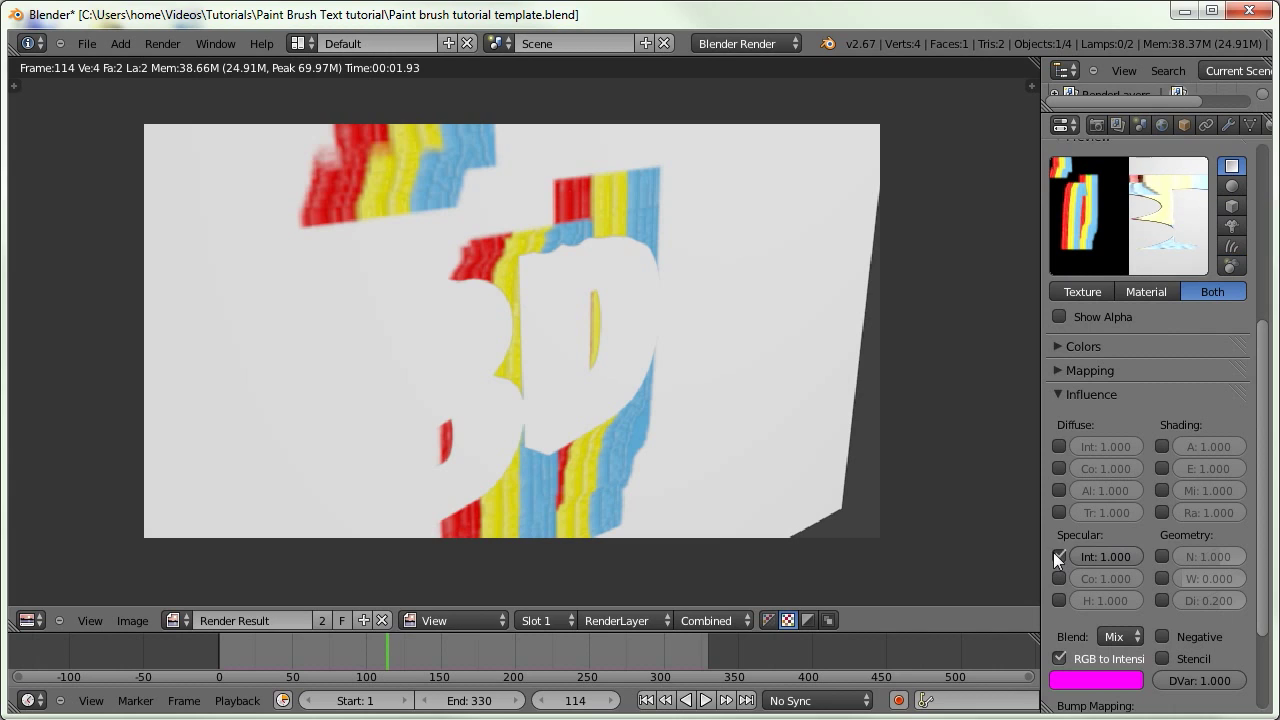
left_click(1058, 599)
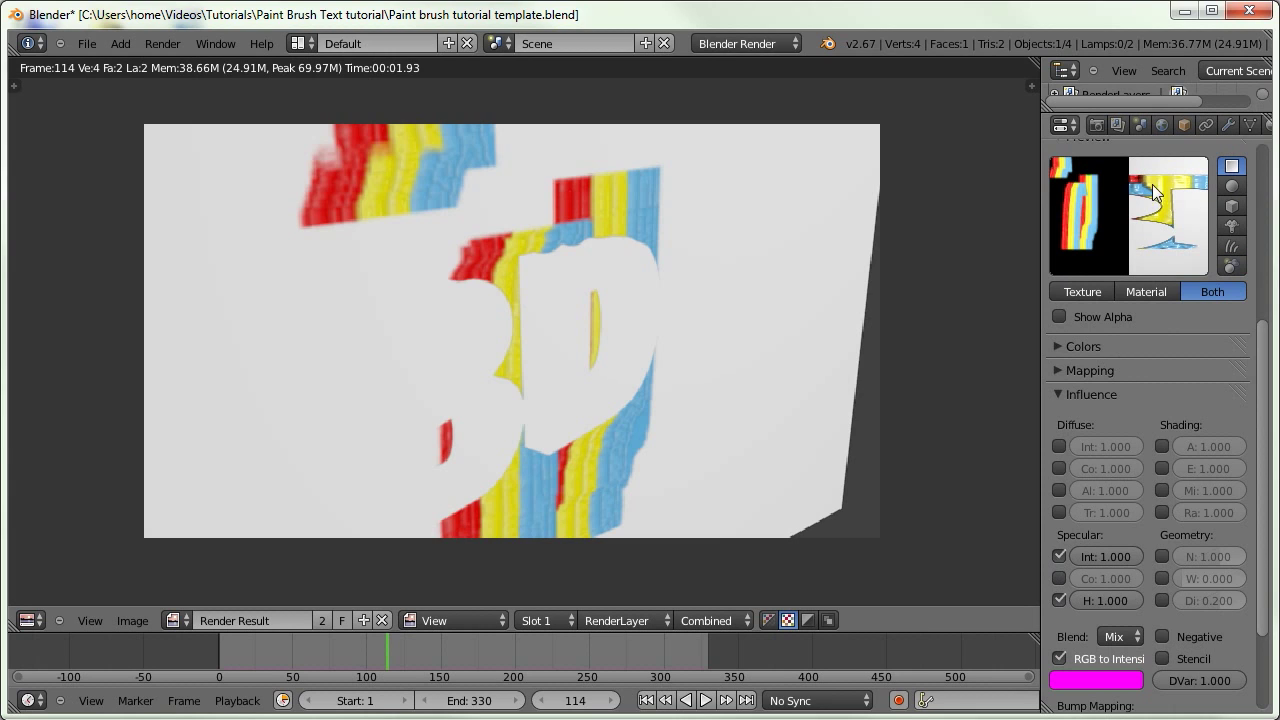
Rename the new specular texture as Specularity
scroll(1193, 643, "up", 8)
left_click(1136, 396)
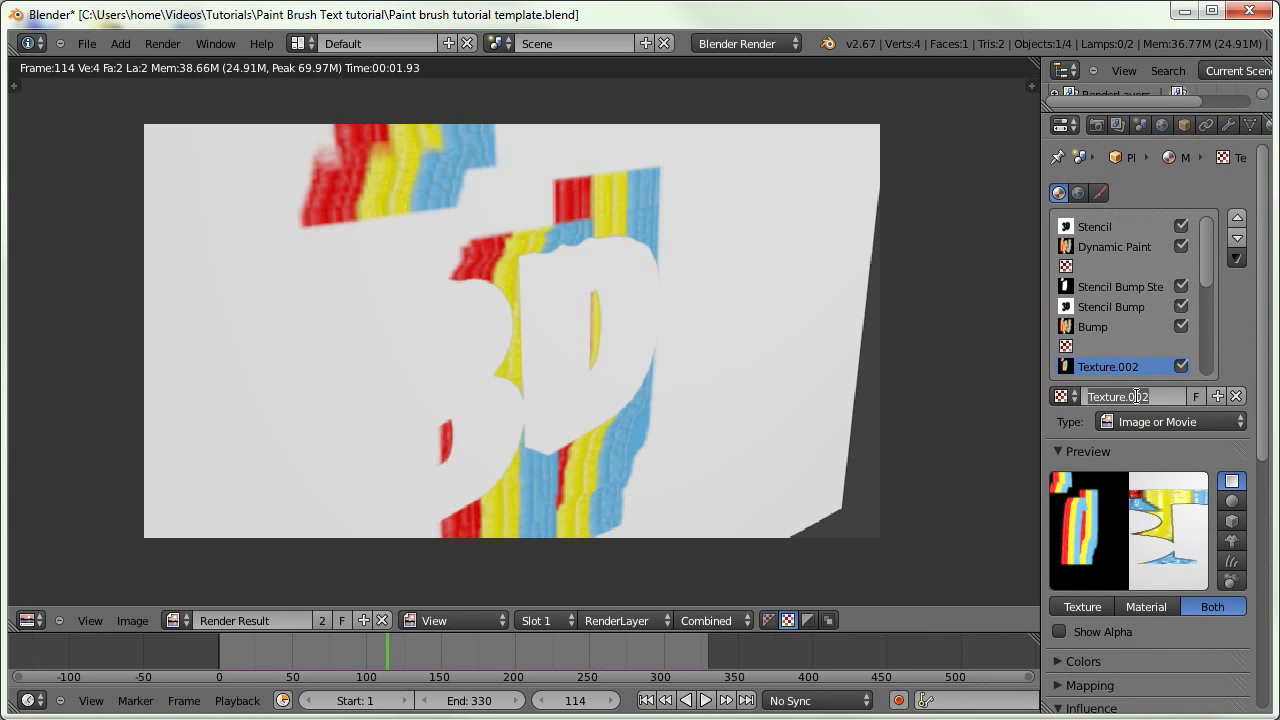
type("Specularity")
key("Return")
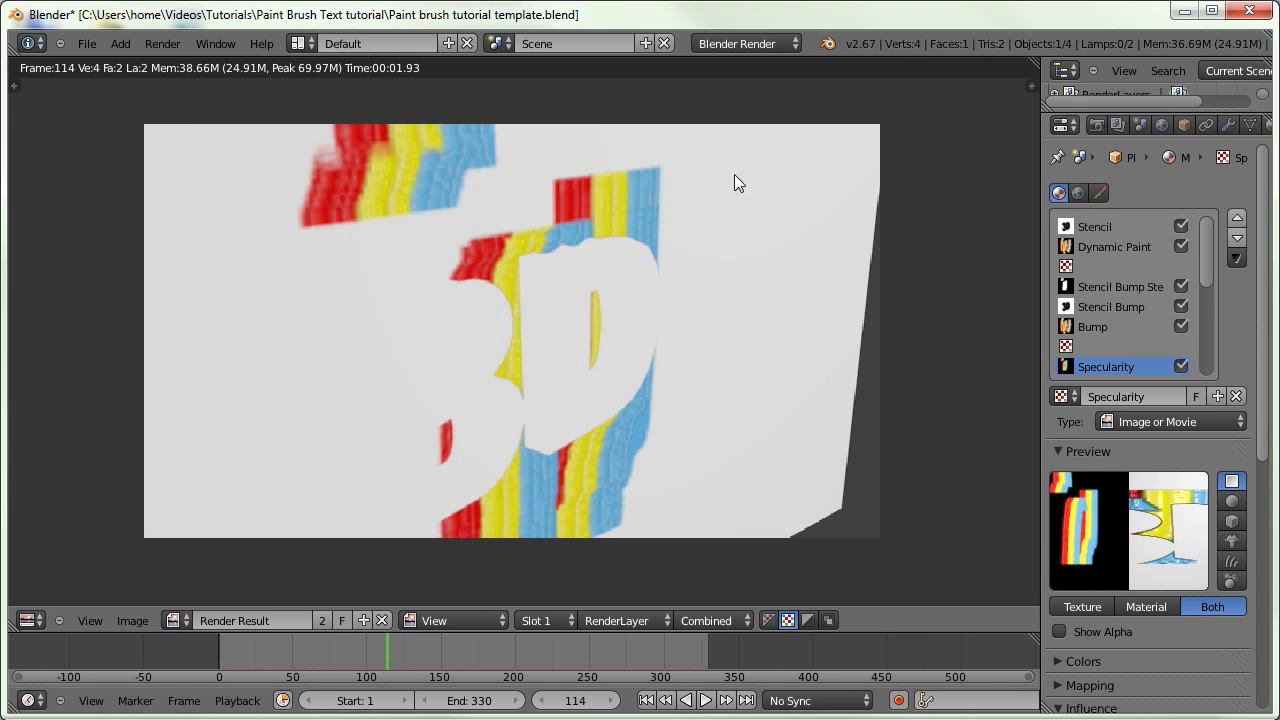
In the 3D view, show the first layer with the brush alongside the plane and move the animation to frame 121
left_click(22, 621)
left_click(22, 594)
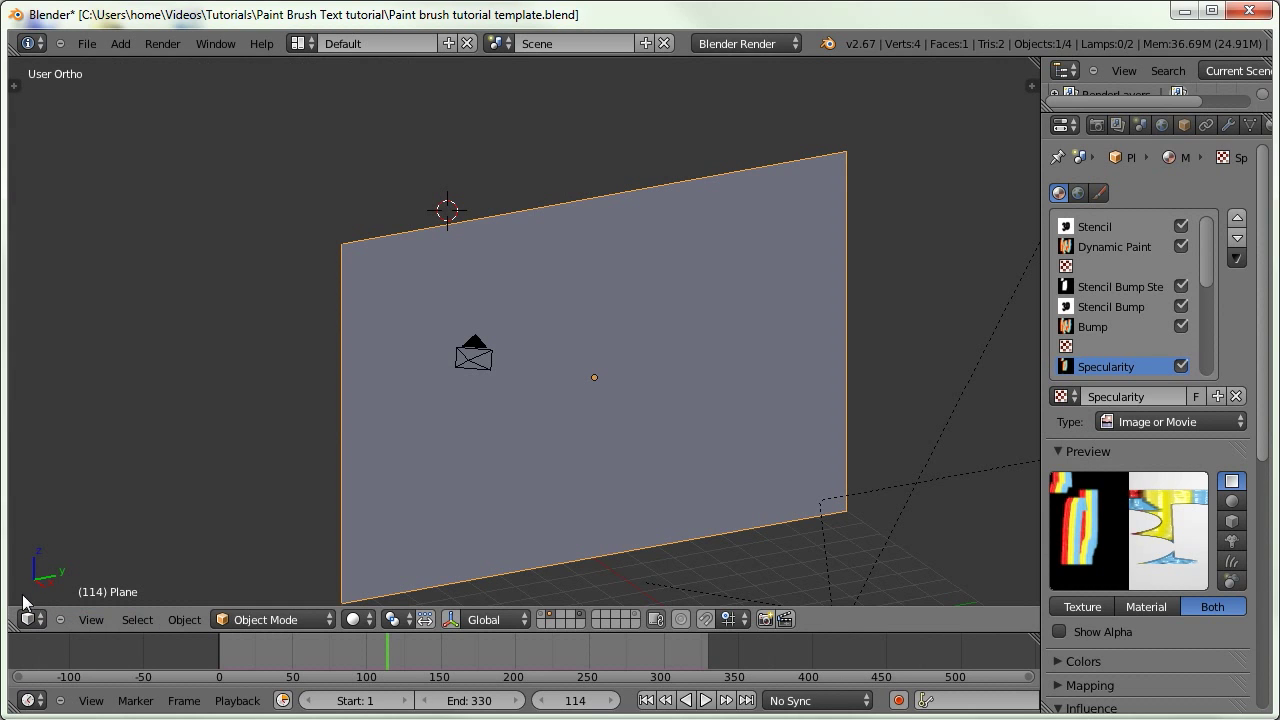
middle_click_drag(590, 388, 593, 389)
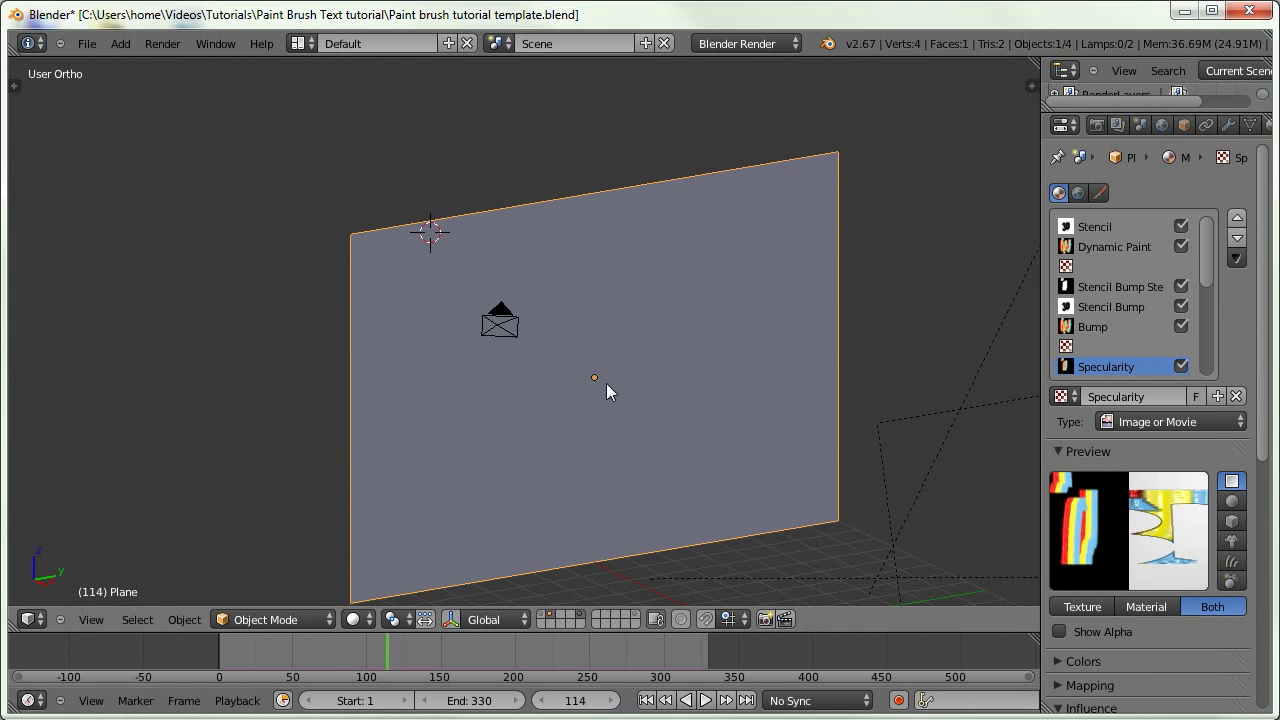
key("shift+1")
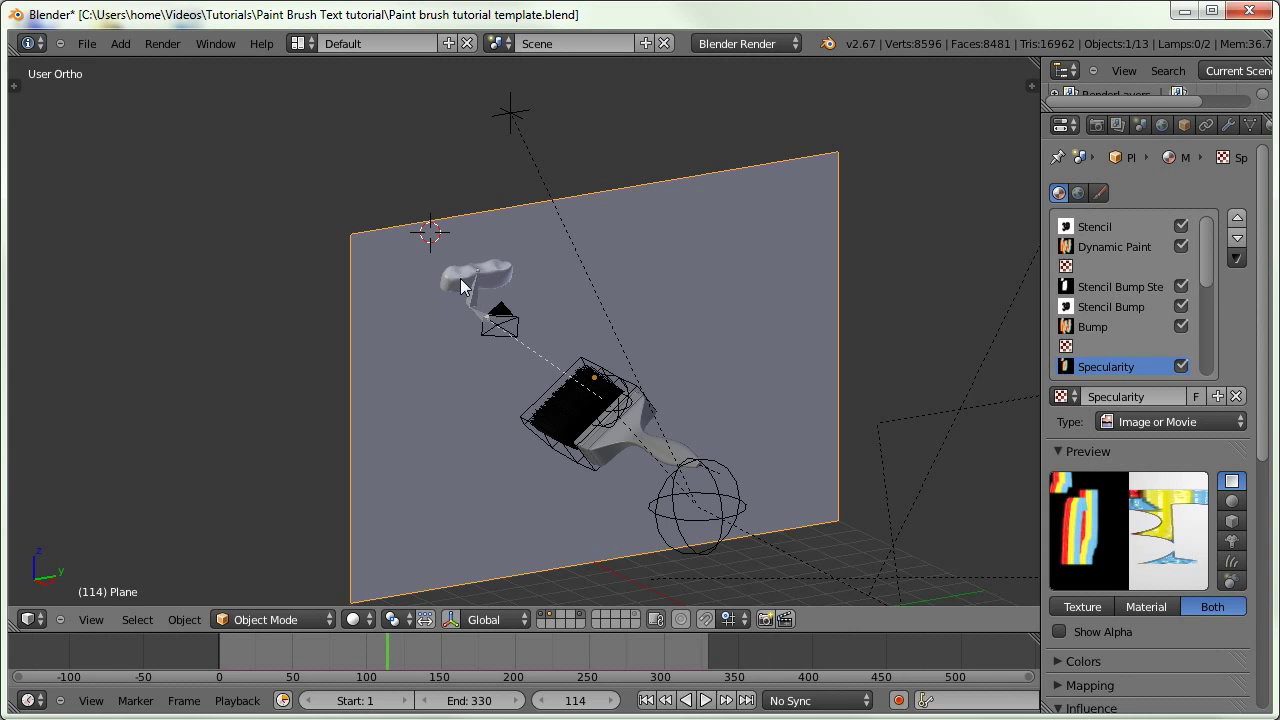
middle_click_drag(546, 310, 599, 301)
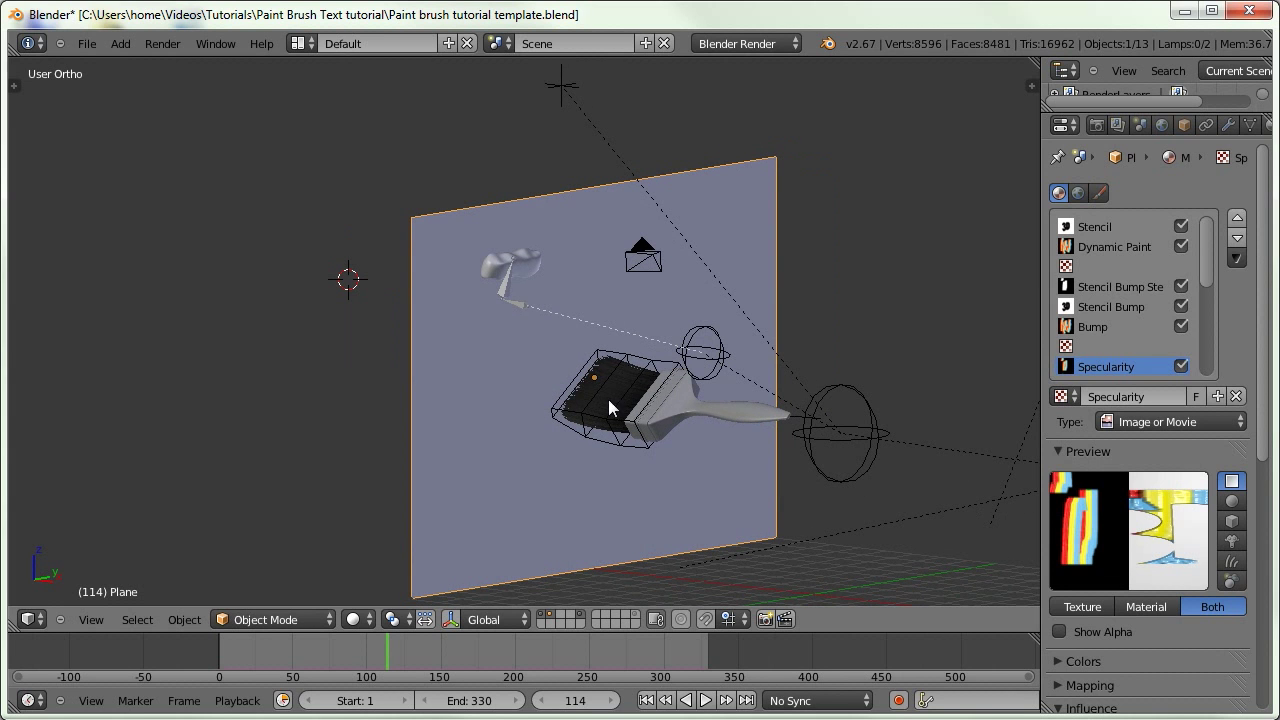
mouse_move(388, 640)
left_mouse_down()
mouse_move(369, 647)
mouse_move(397, 641)
left_mouse_up()
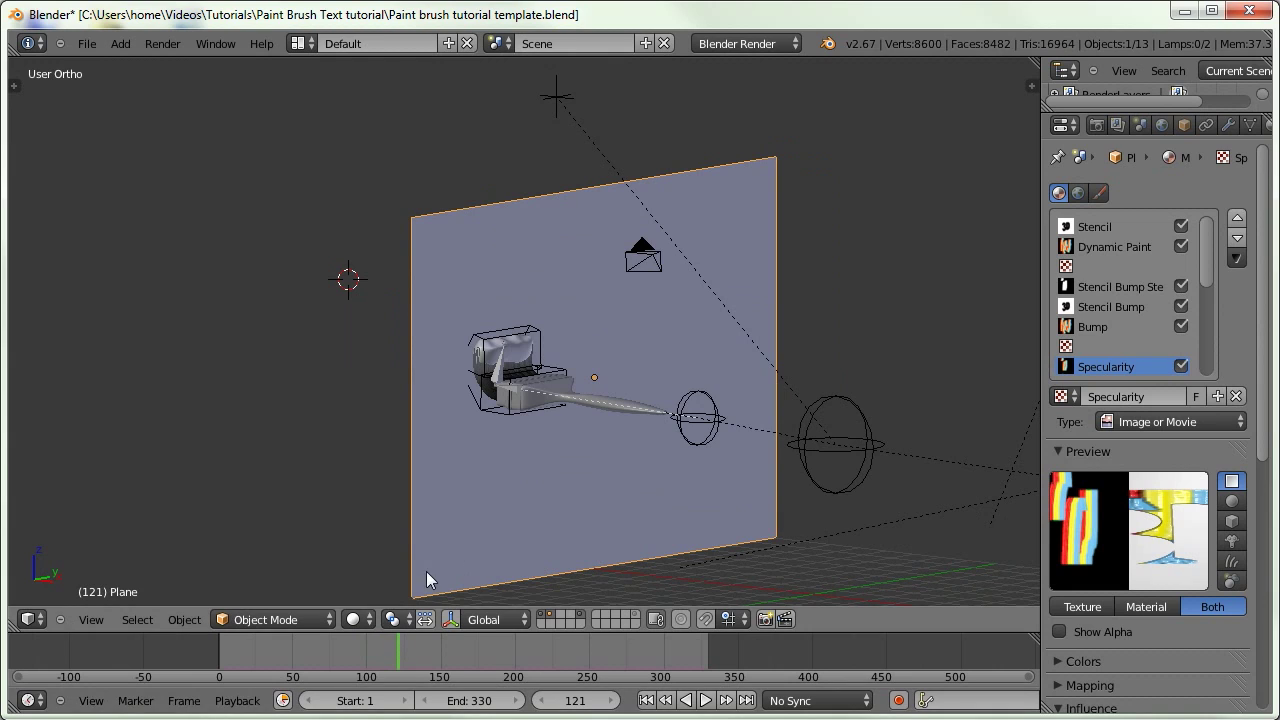
Move the animation to frame 116, select the paint brush beside the plane and open its mesh for editing
middle_click_drag(426, 571, 679, 354)
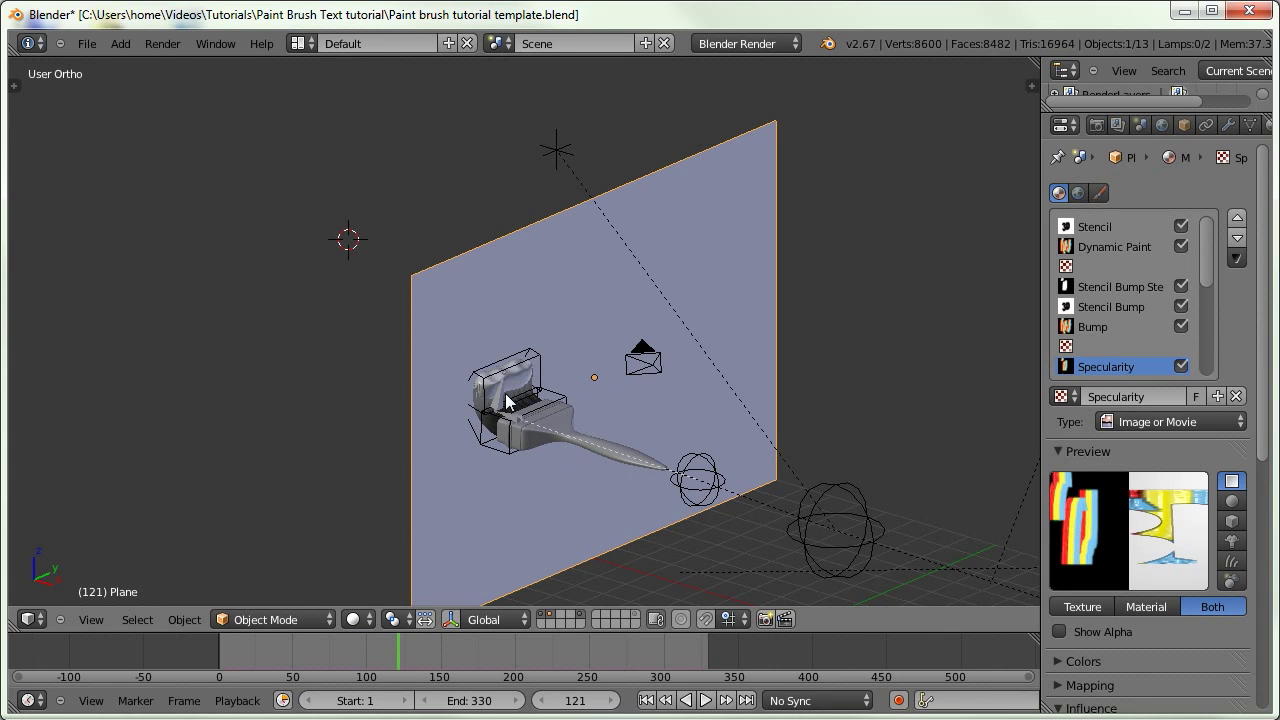
key("KP_0")
mouse_move(538, 672)
left_mouse_down()
mouse_move(768, 678)
mouse_move(472, 641)
mouse_move(390, 675)
left_mouse_up()
right_click(499, 356)
mouse_move(514, 366)
middle_mouse_down()
mouse_move(586, 408)
mouse_move(586, 334)
mouse_move(556, 374)
mouse_move(660, 255)
middle_mouse_up()
key("Tab")
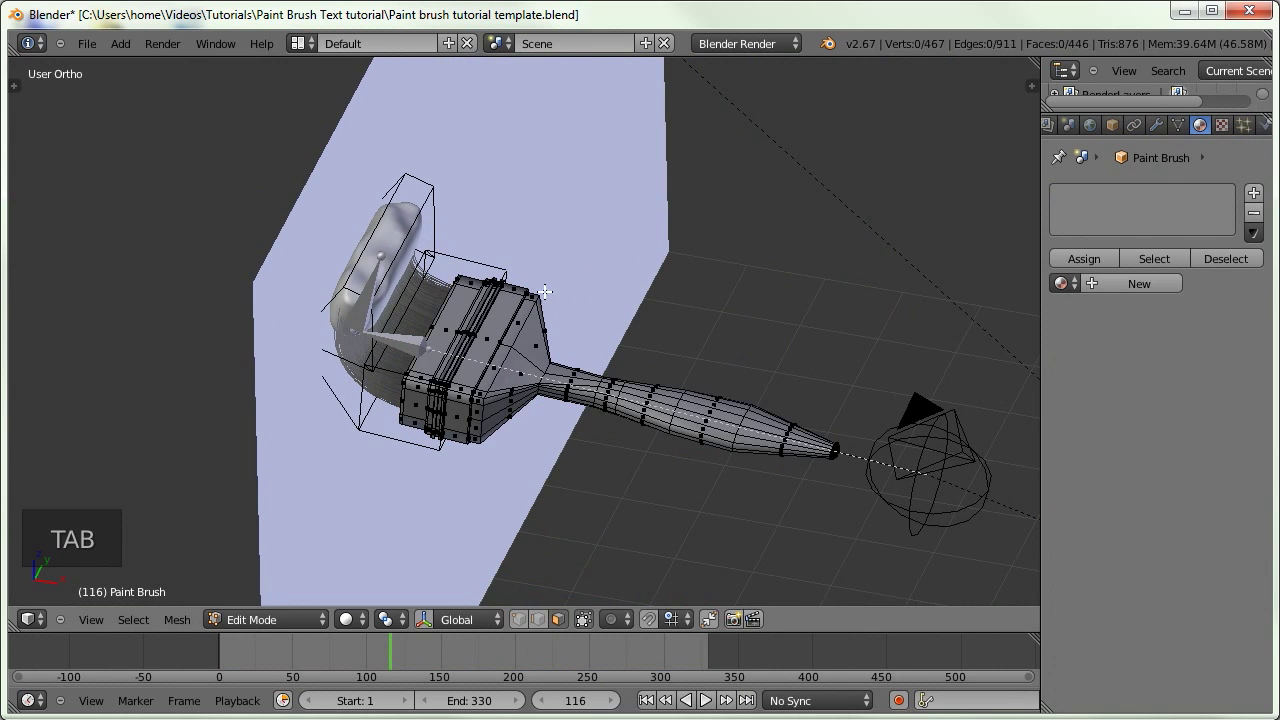
Give the paint brush two material slots with new materials and make the second one's diffuse colour red
key("a")
left_click(1236, 193)
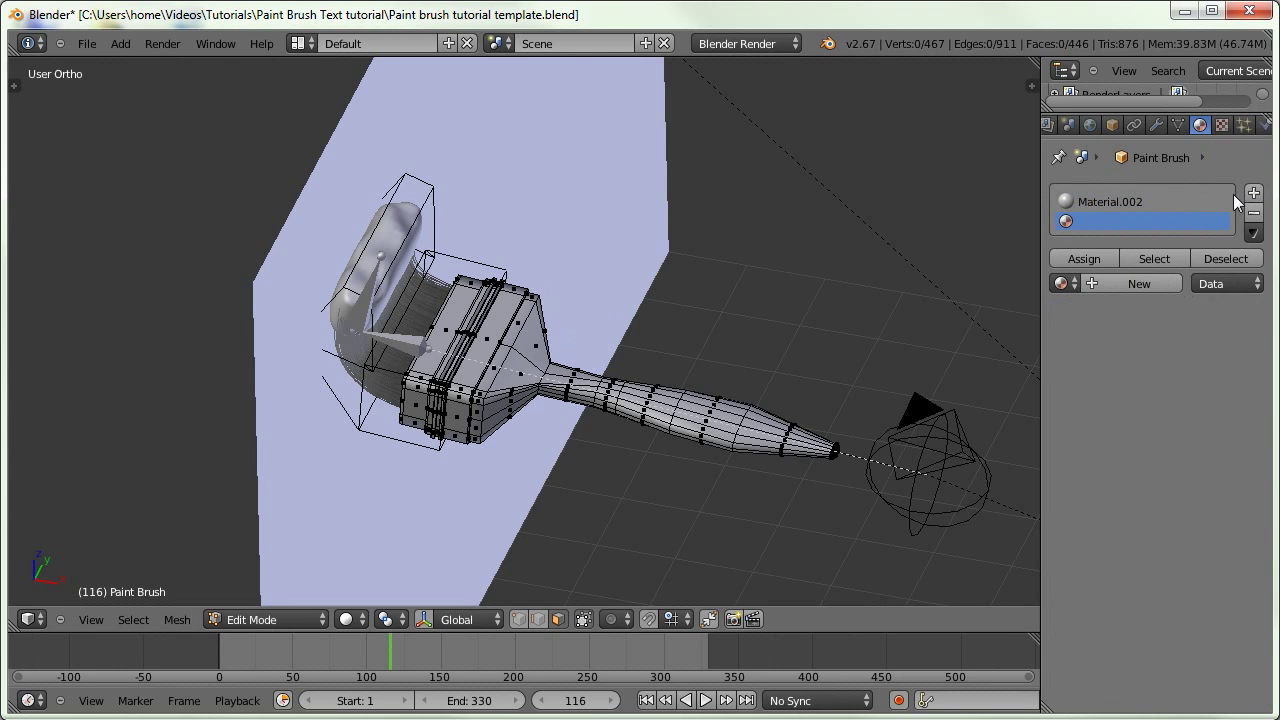
left_click(1125, 284)
left_click(1096, 528)
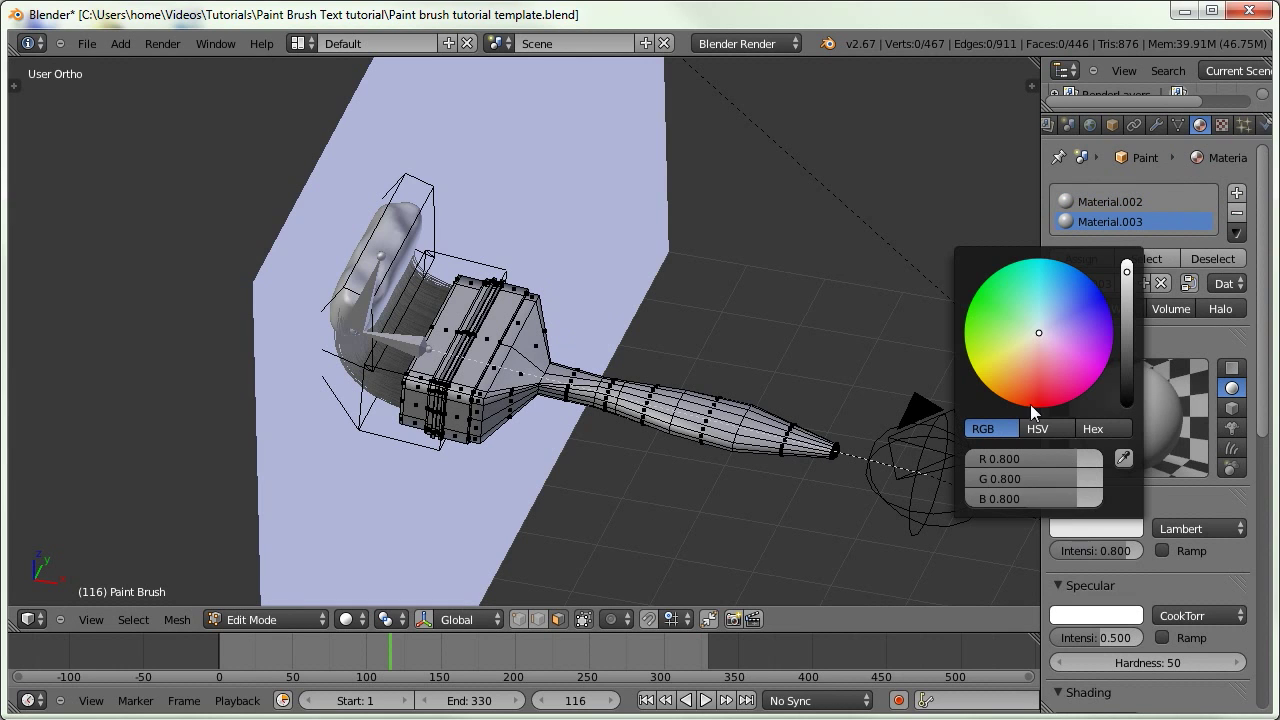
left_click(1037, 406)
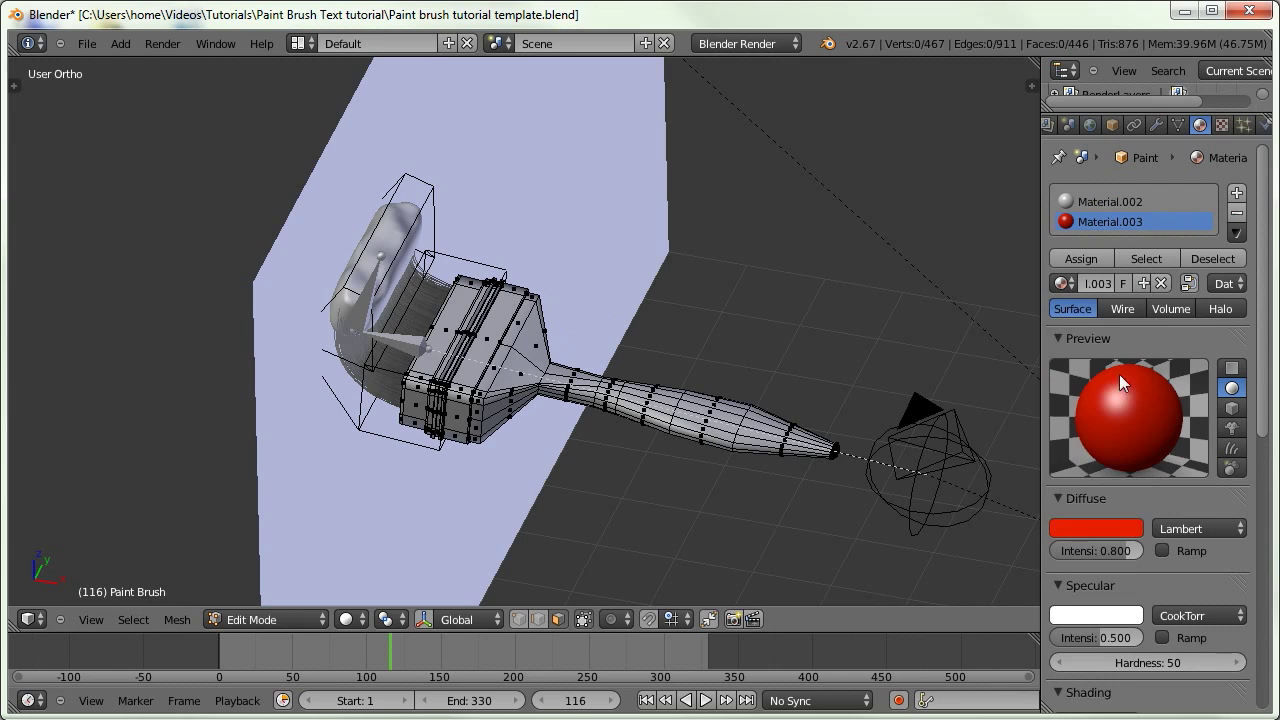
Assign the red material to the linked faces of the brush handle and return to Object Mode
right_click(530, 348)
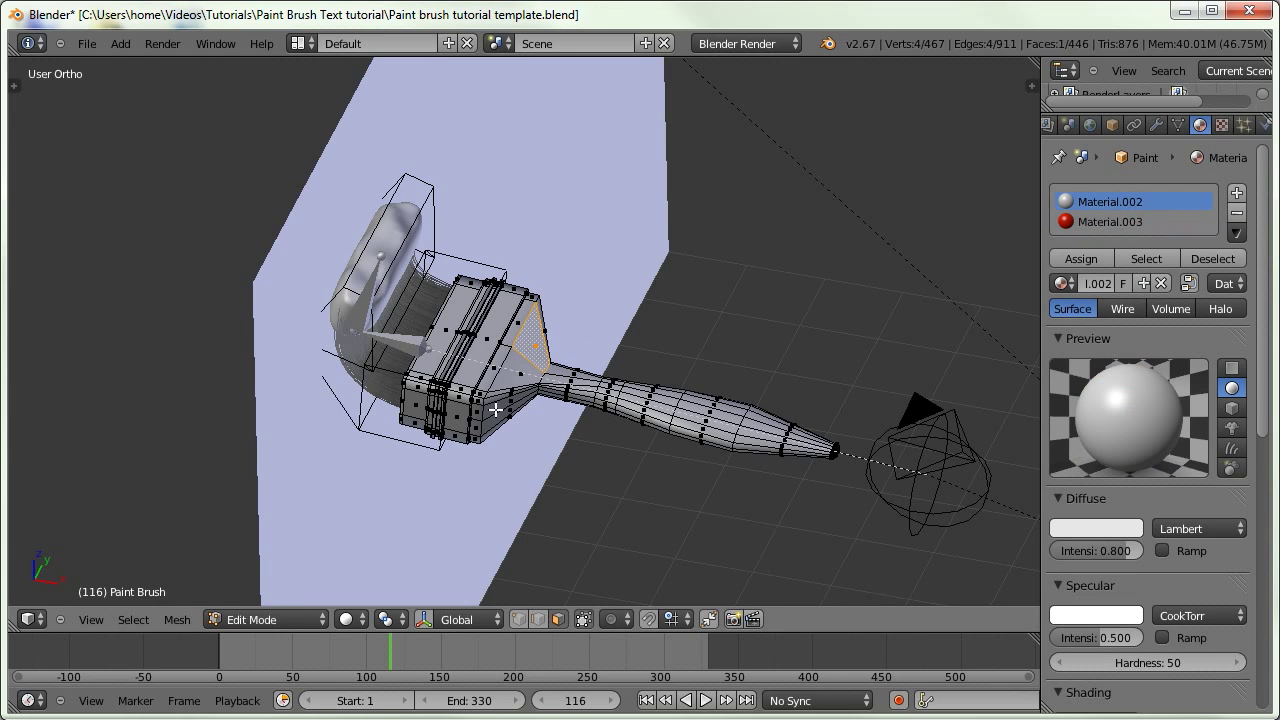
key("l")
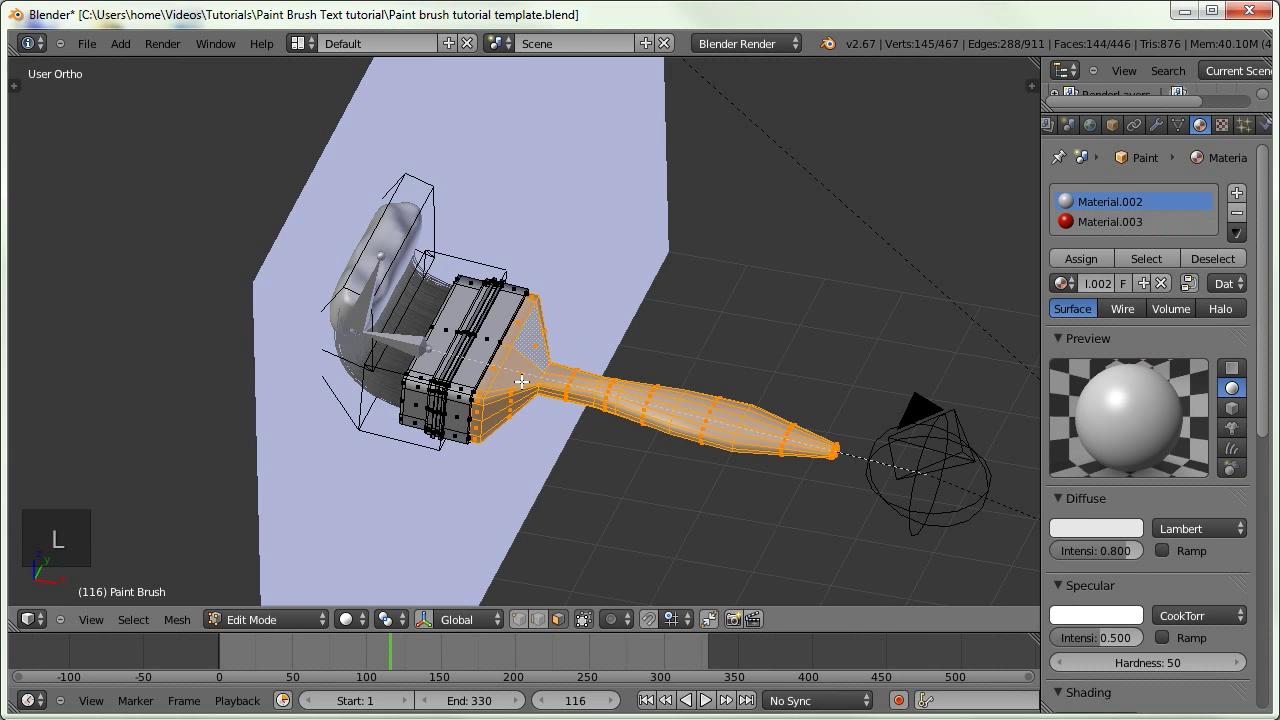
mouse_move(530, 395)
middle_mouse_down()
mouse_move(549, 381)
mouse_move(538, 368)
mouse_move(580, 340)
middle_mouse_up()
left_click(1080, 221)
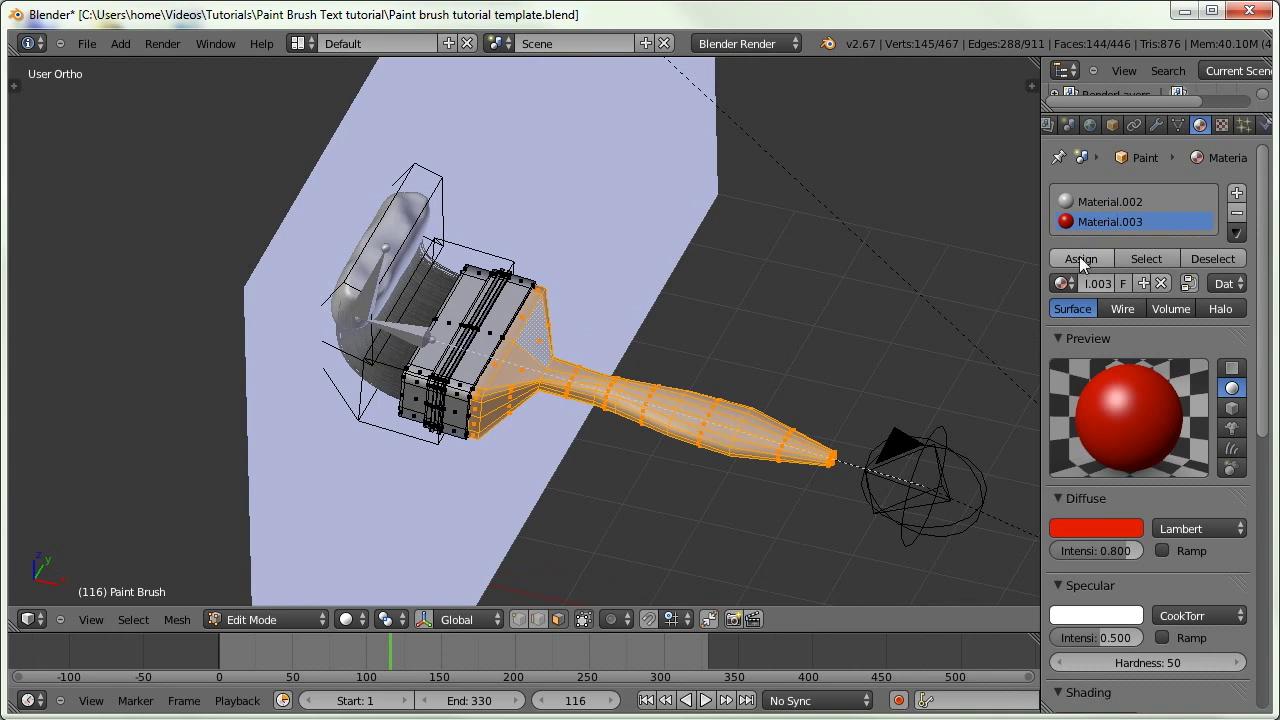
left_click(1080, 258)
key("Tab")
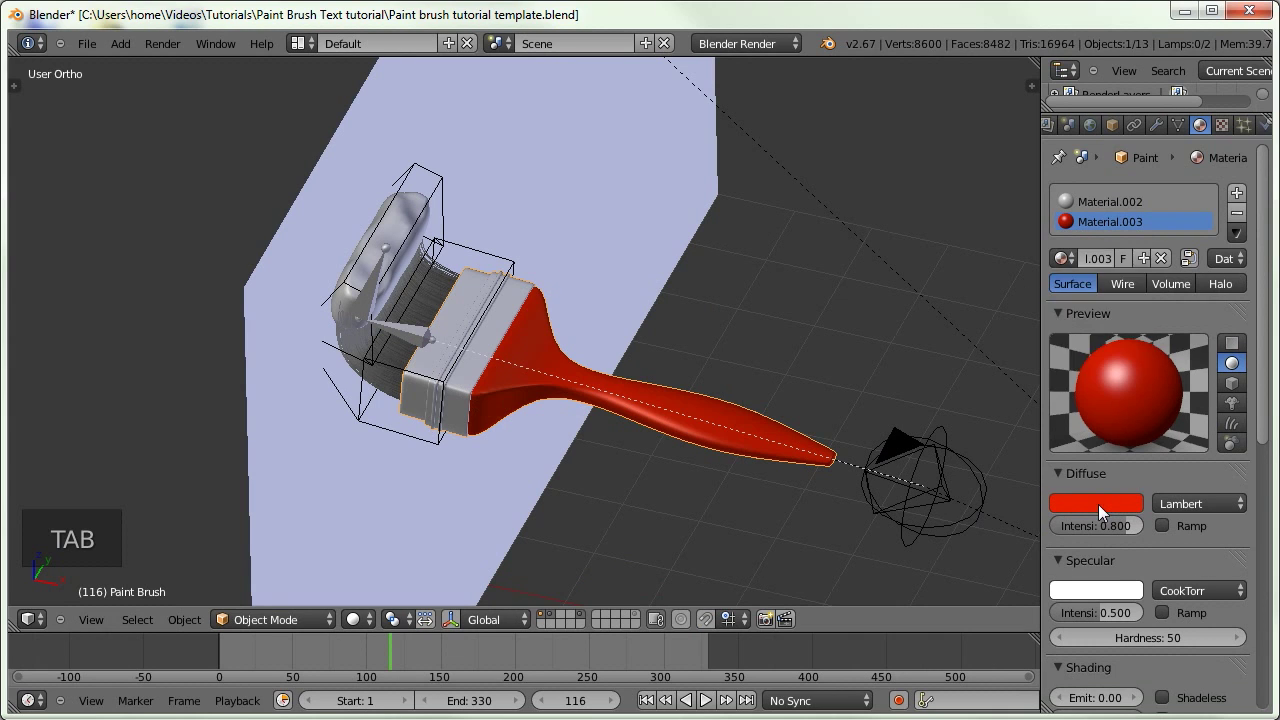
Brighten the red handle material's diffuse colour and set its diffuse intensity to 1.0
left_click(1098, 504)
scroll(1093, 523, "down", 1, "ctrl")
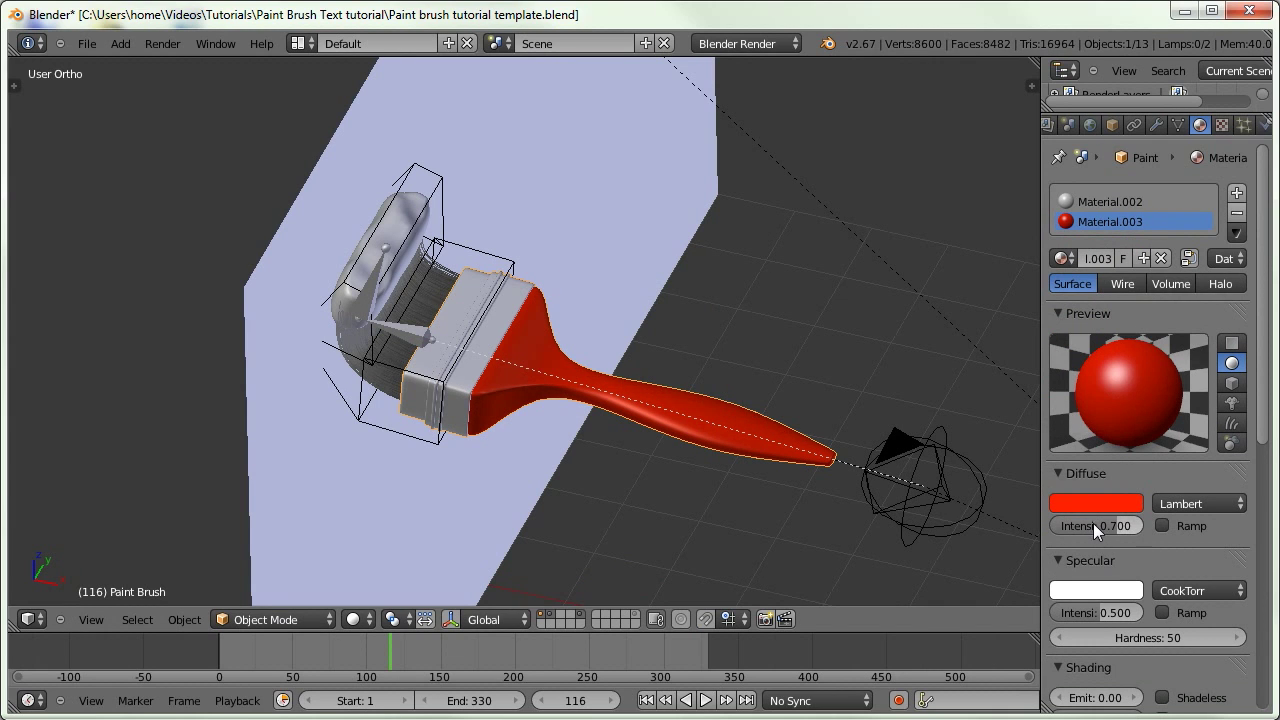
left_click_drag(1093, 523, 1174, 528)
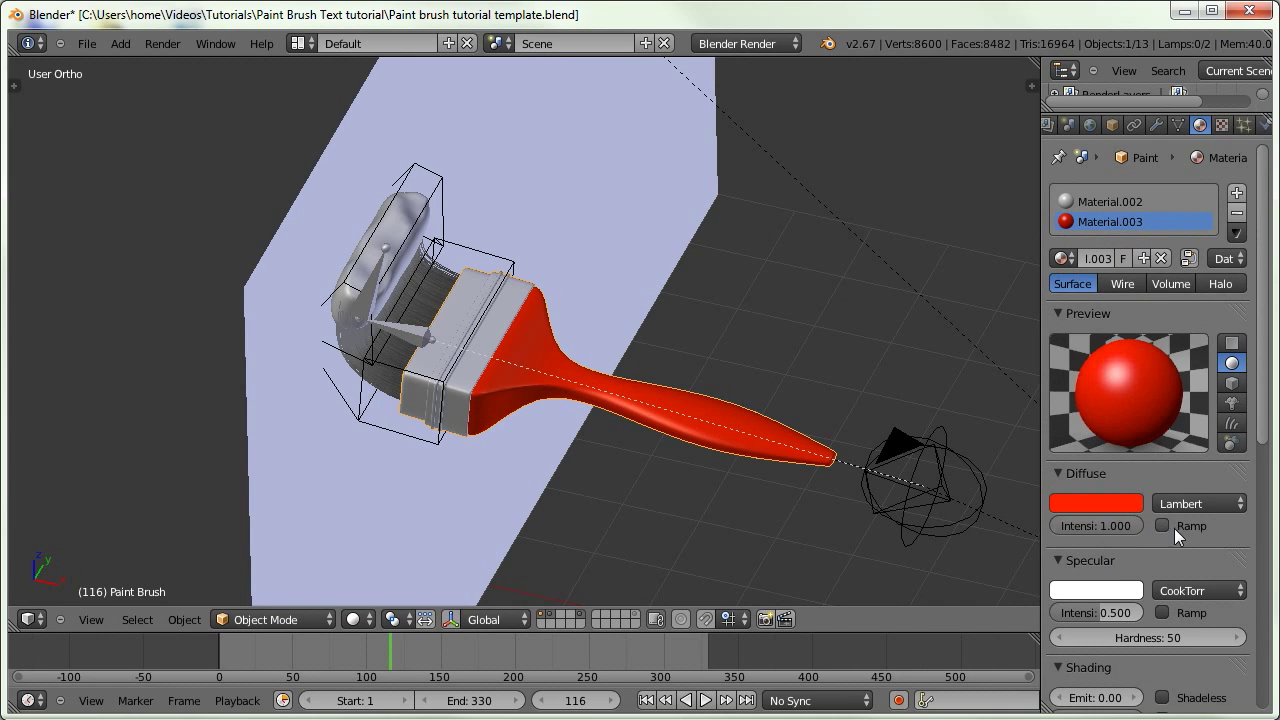
Set the red material's specular intensity to 0.7 and hardness to 150
left_click(1103, 612)
type("0.7")
key("Return")
left_click(1125, 636)
type("150")
key("Return")
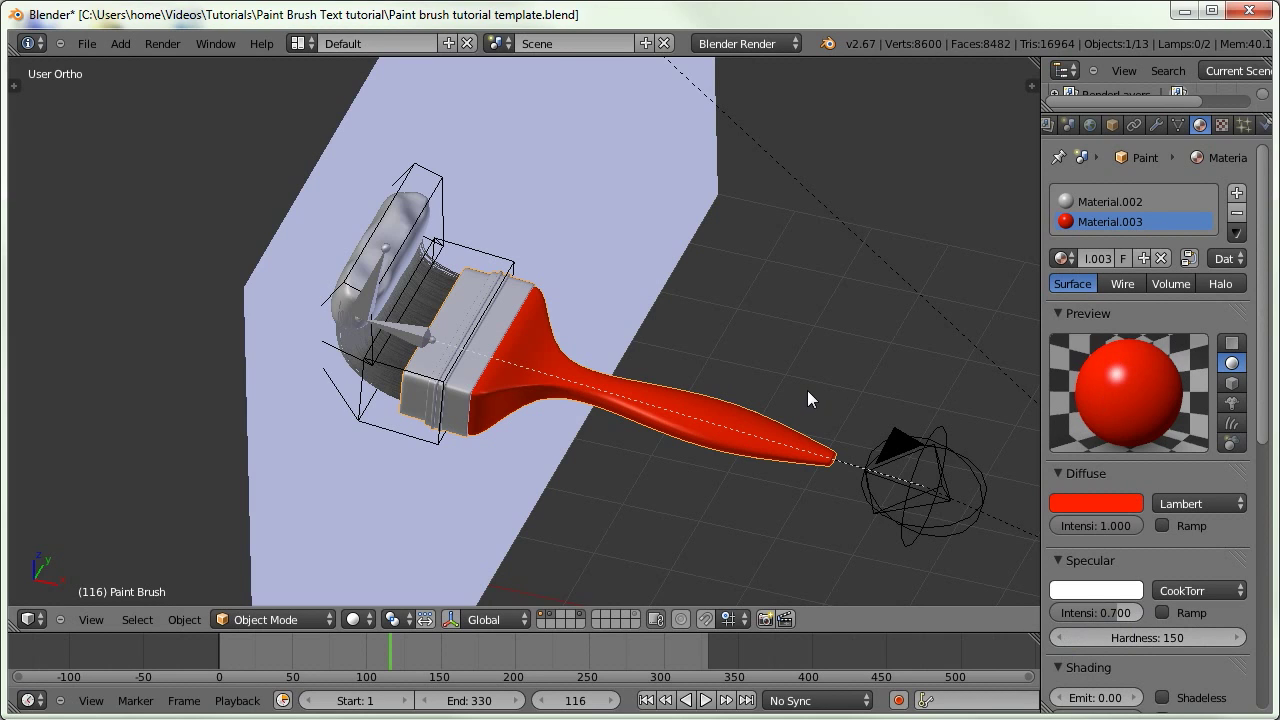
Add a new texture of type Image or Movie to the red material
left_click(1222, 124)
left_click(1103, 397)
left_click(1117, 421)
left_click(1132, 316)
Load uffizi_probe_blur big.hdr from the HDRI probes folder as the texture's image
scroll(1061, 406, "down", 8)
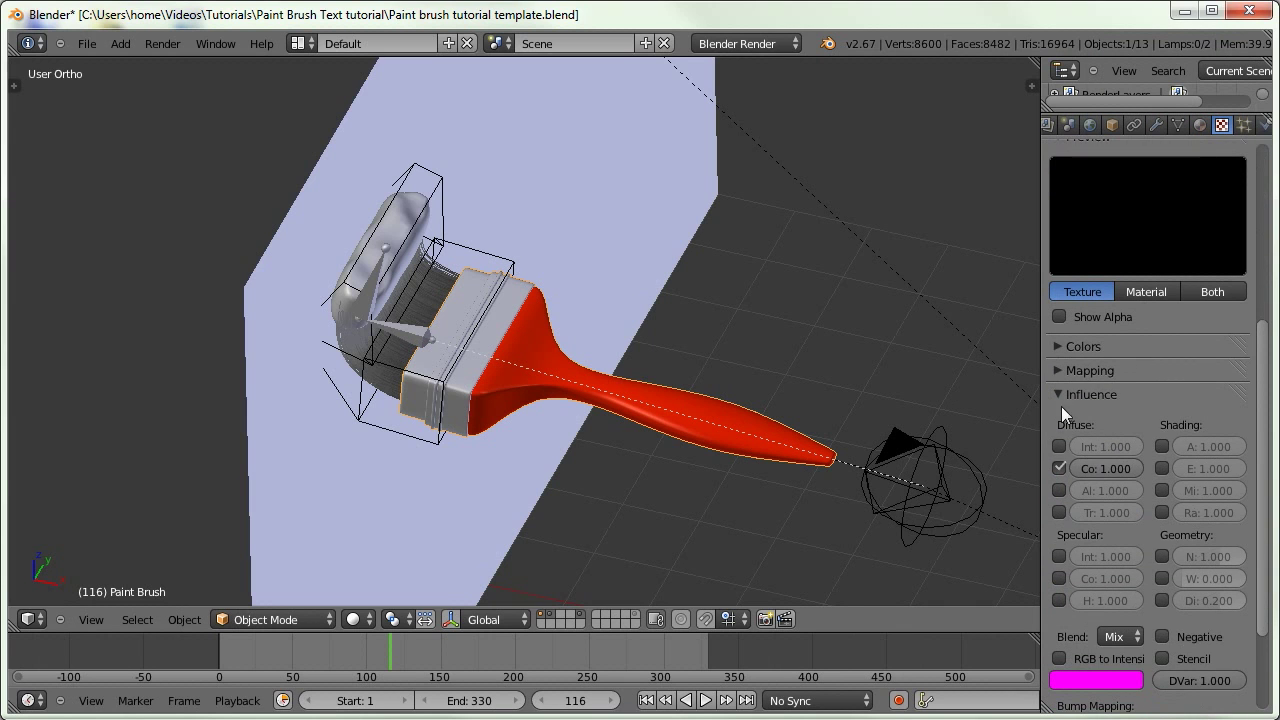
scroll(1124, 527, "down", 4)
left_click(1089, 629)
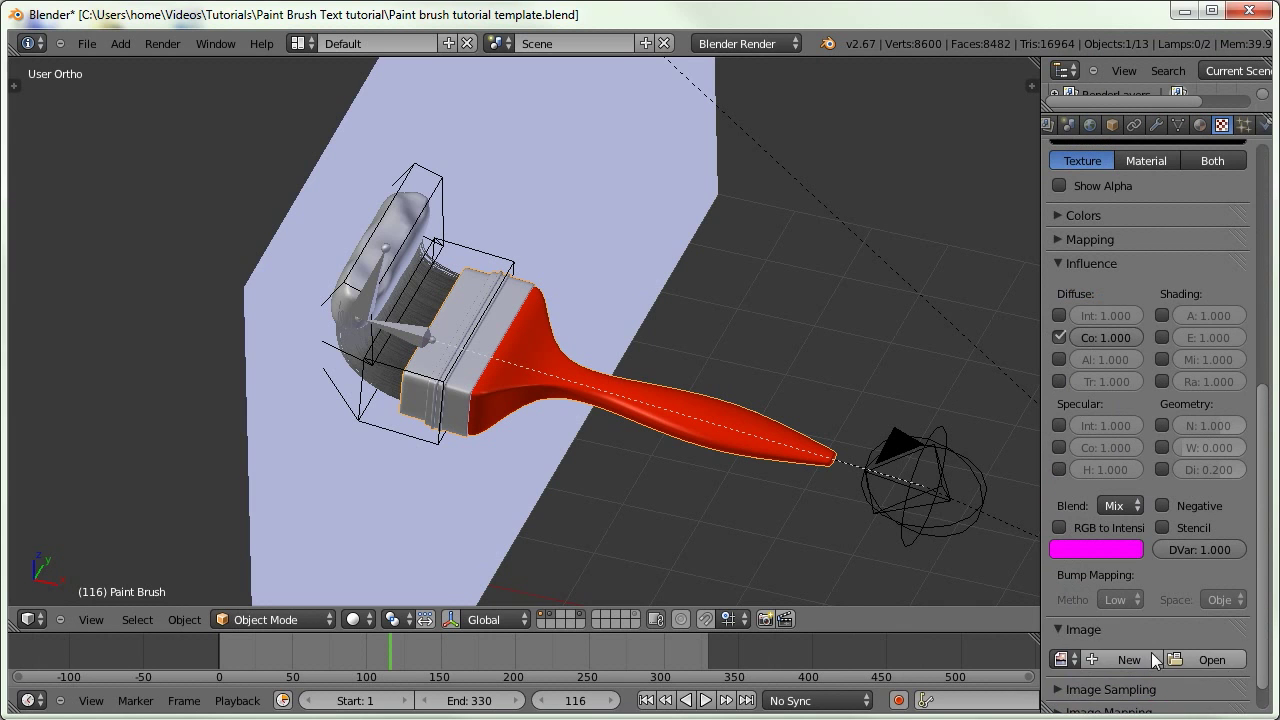
left_click(1151, 652)
left_click(72, 387)
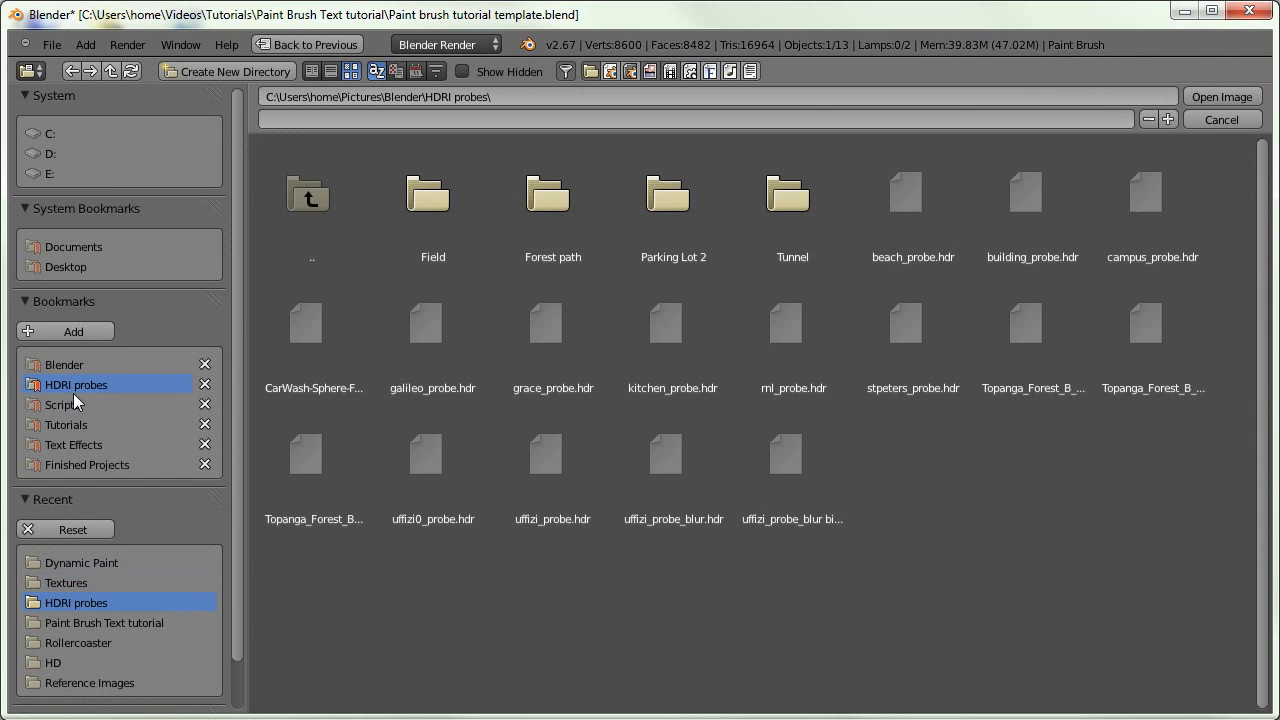
left_click(795, 461)
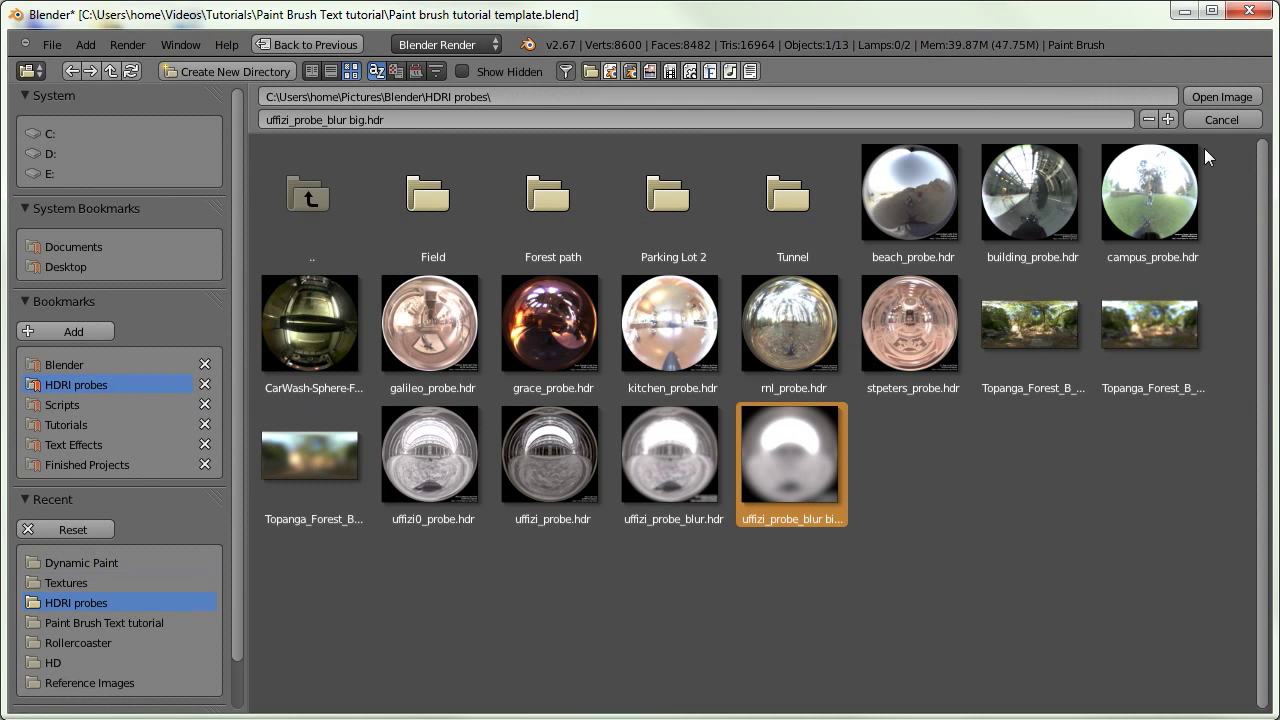
left_click(1202, 94)
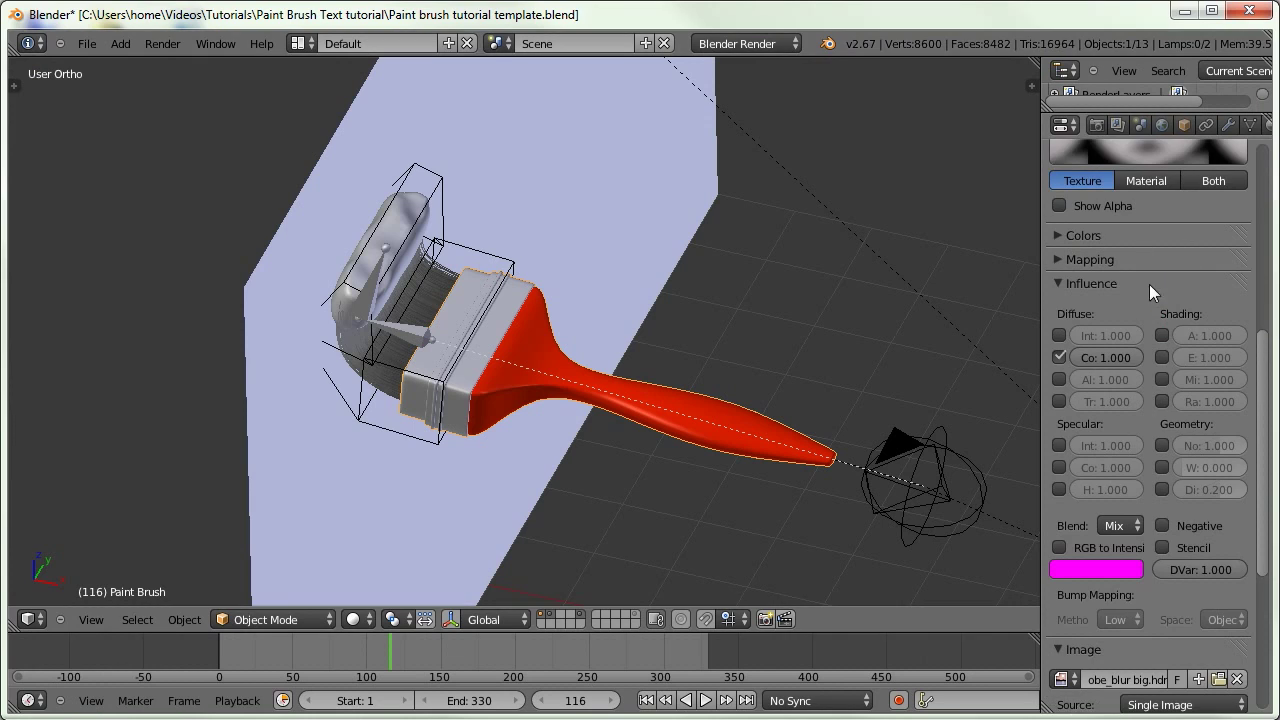
Preview the texture and material together and set the texture's blend type to Screen
scroll(1149, 284, "up", 6)
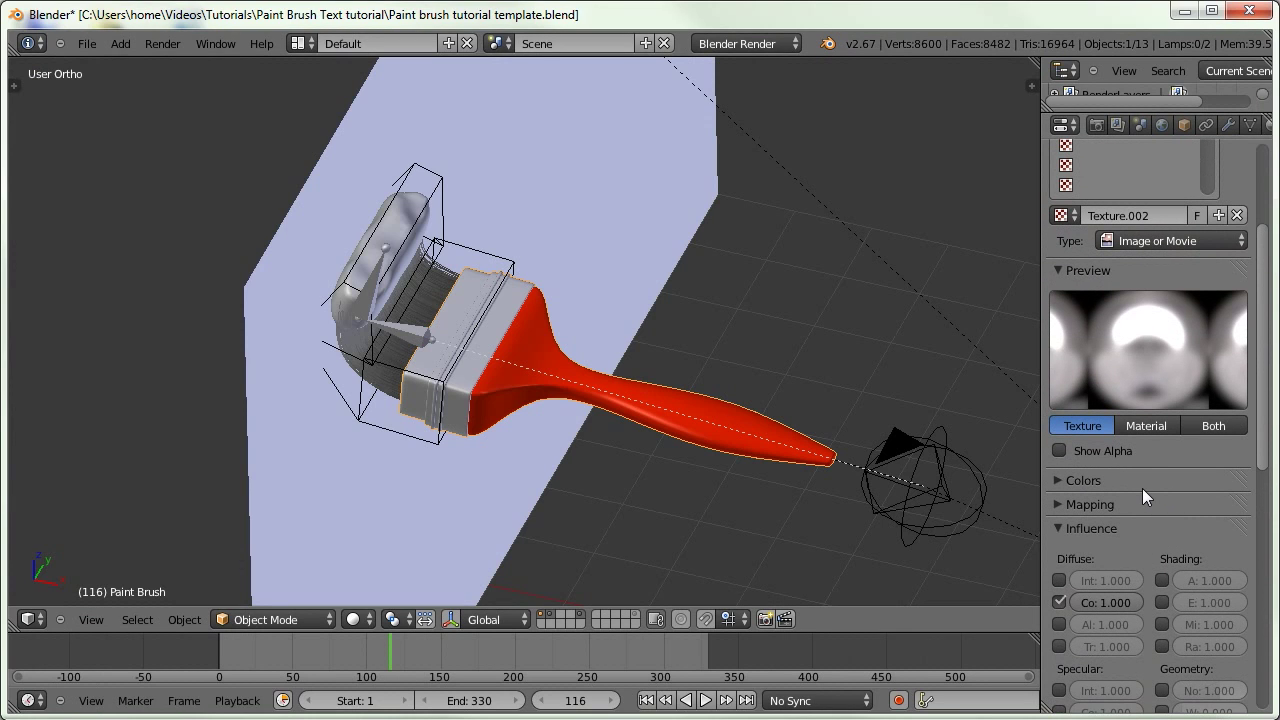
left_click(1075, 529)
left_click(1097, 529)
scroll(1100, 533, "down", 5)
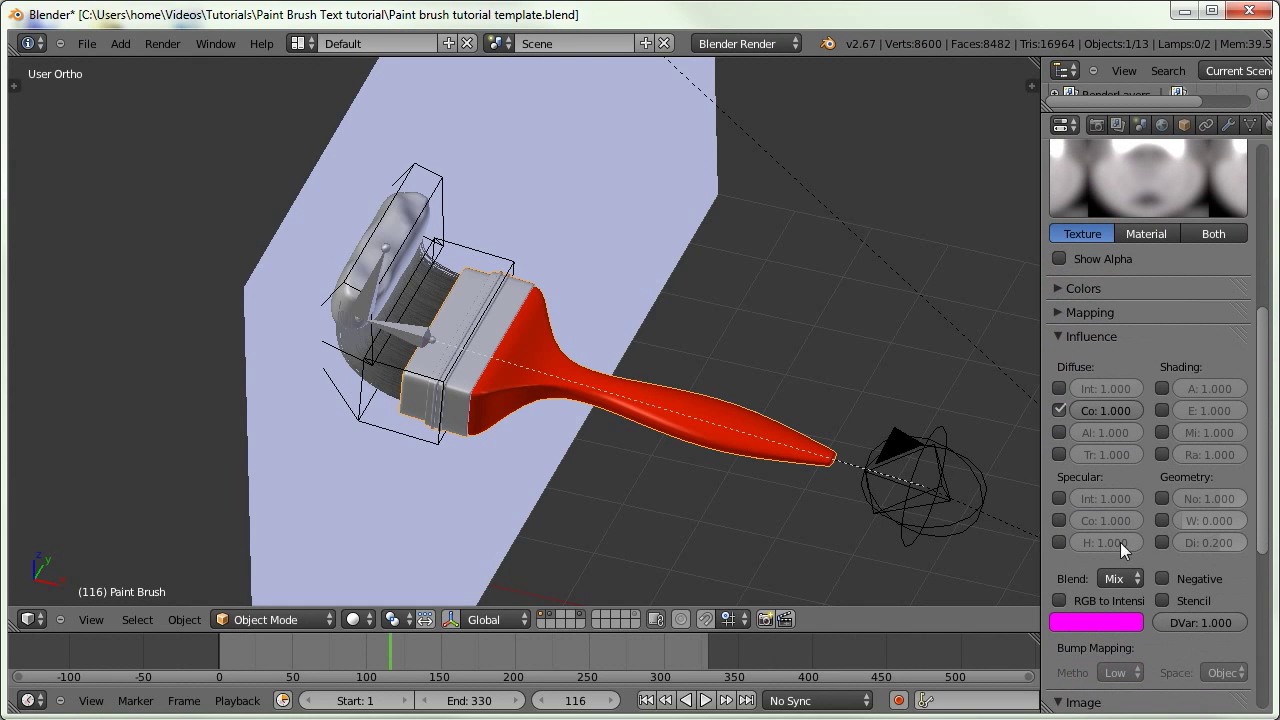
left_click(1205, 236)
scroll(1170, 390, "up", 2)
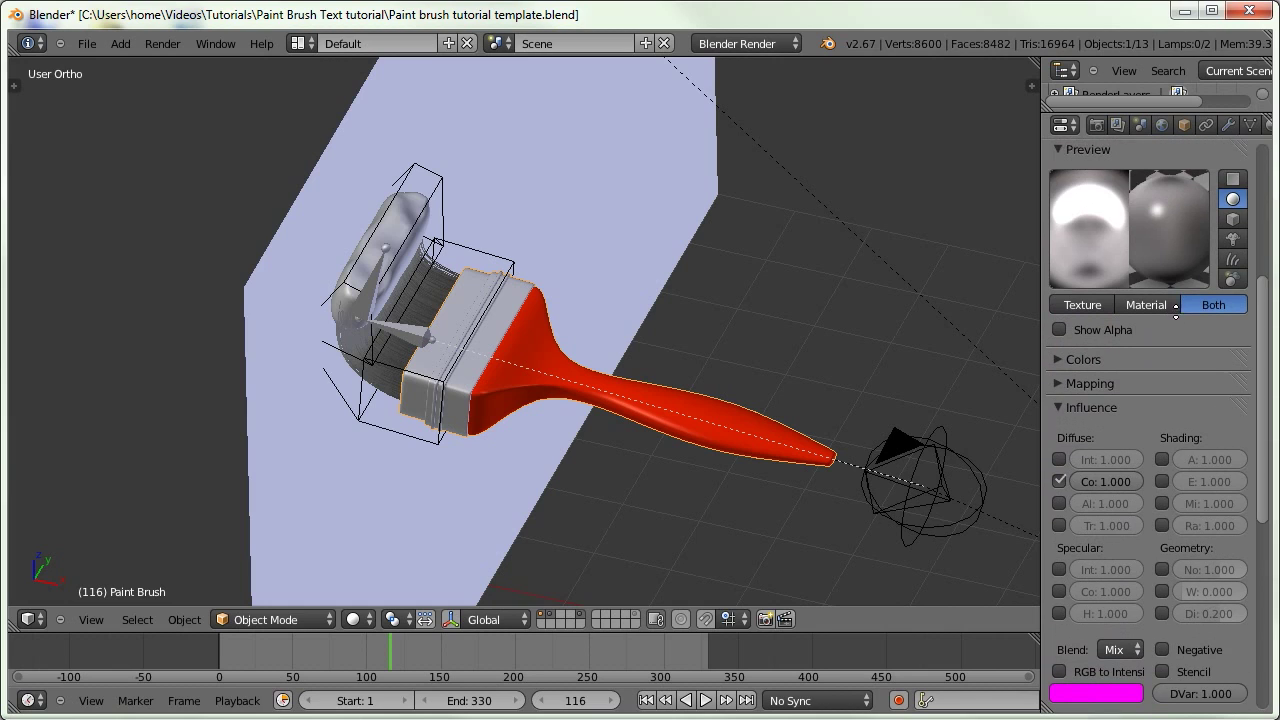
left_click(1122, 639)
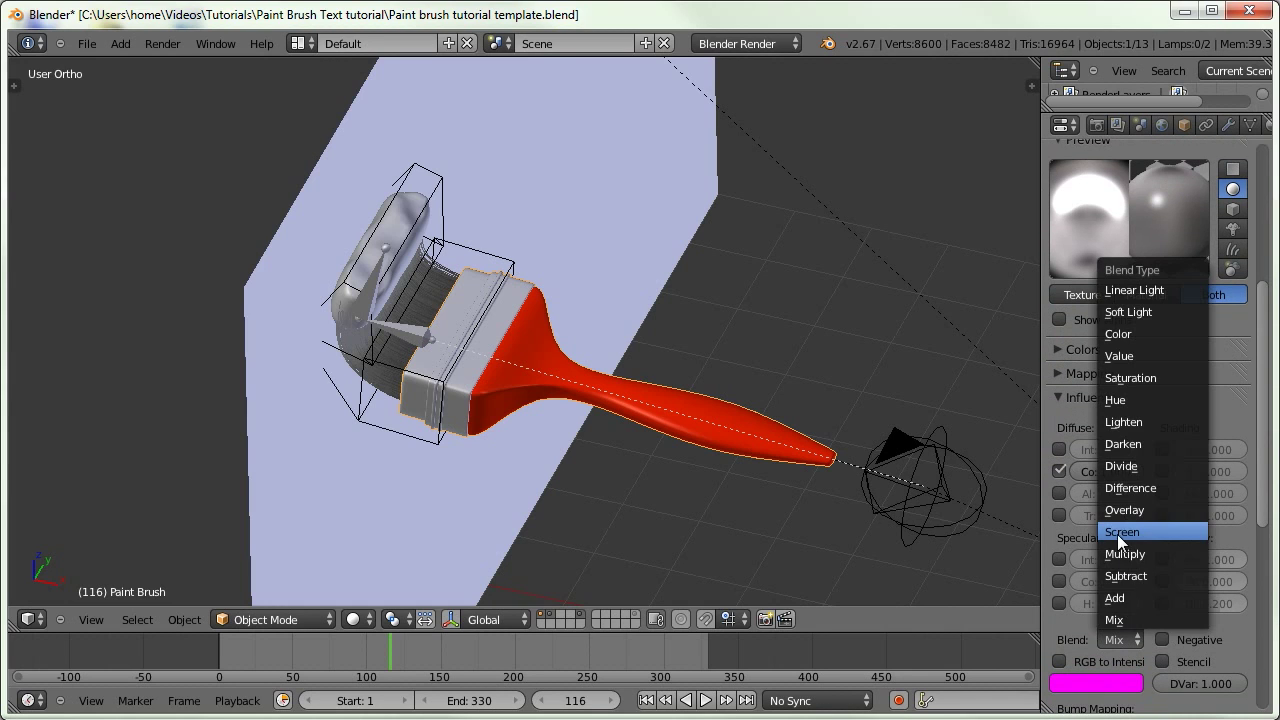
left_click(1118, 533)
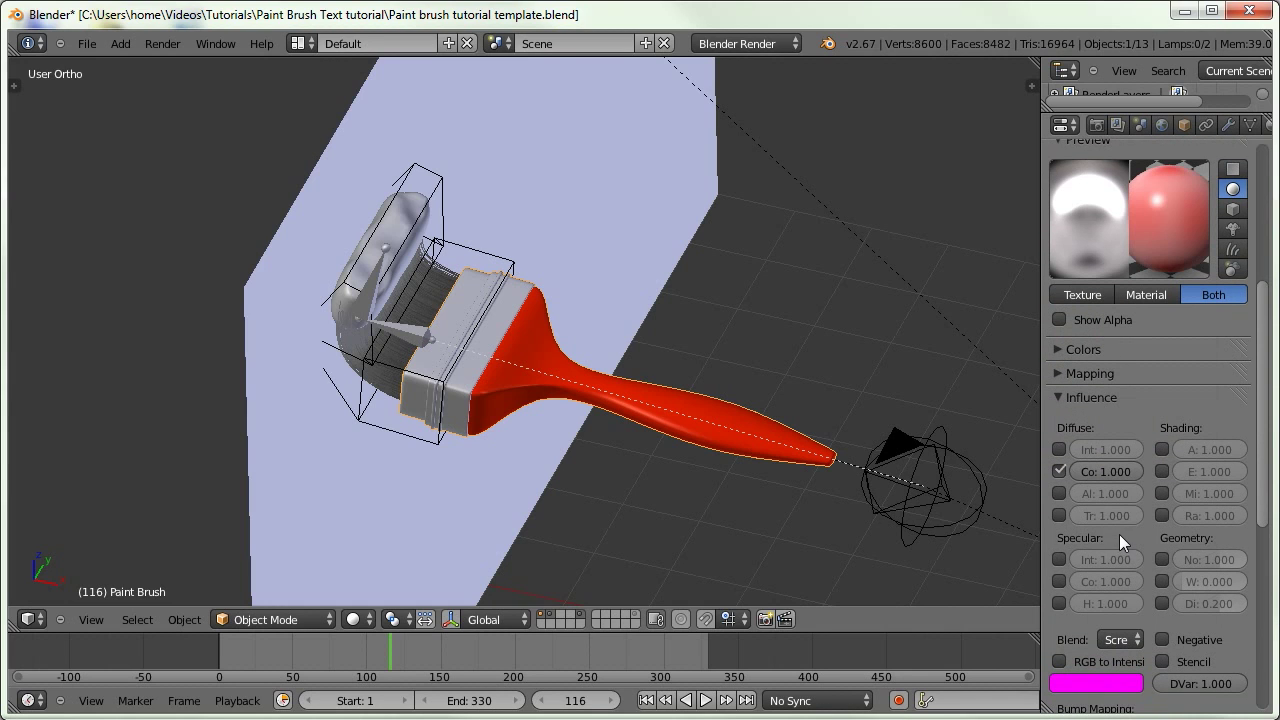
Reduce the texture's diffuse colour influence to 0.08
left_click(1107, 472)
type("0")
scroll(1120, 460, "up", 1)
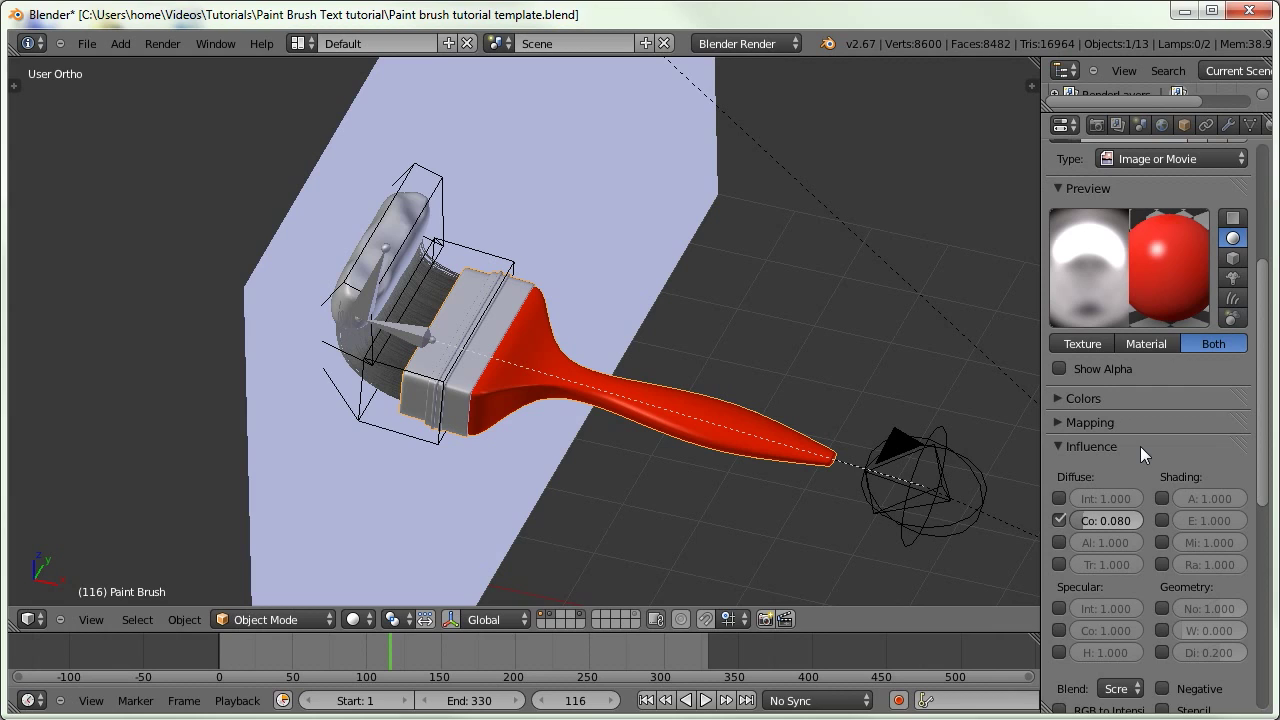
scroll(1089, 412, "up", 3)
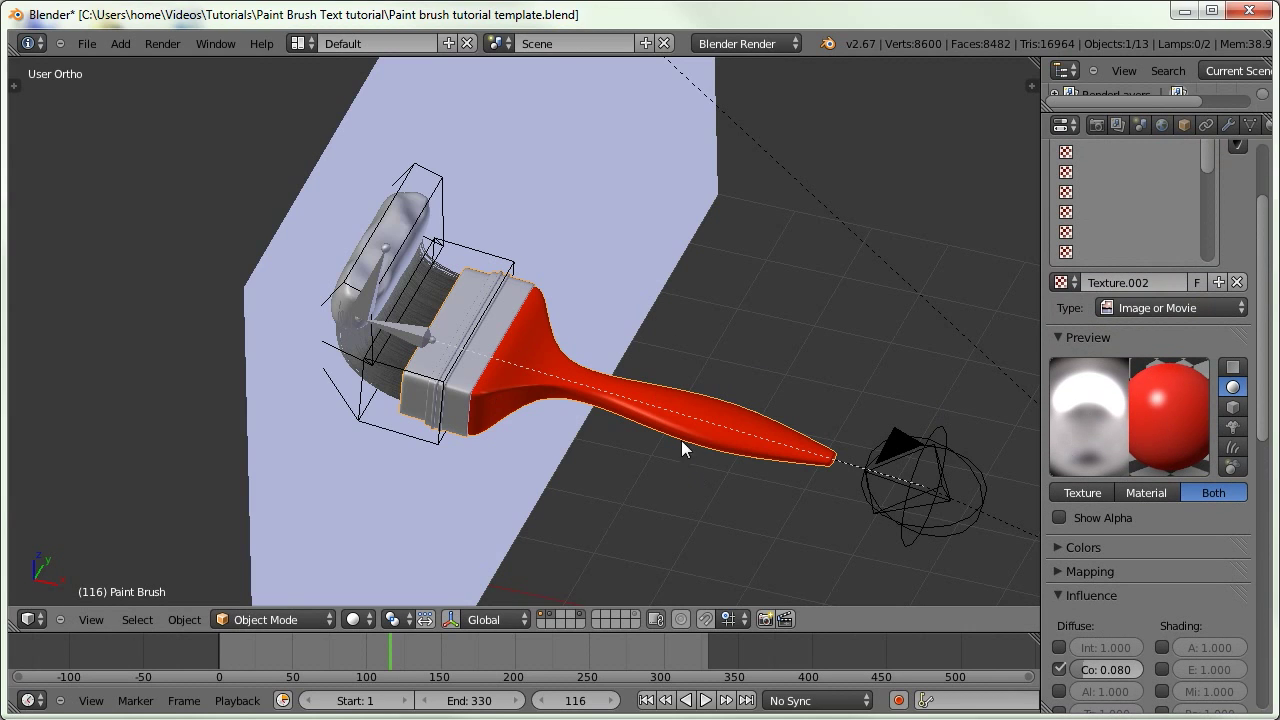
For the brush's grey material, set the diffuse intensity to 1.0 and brighten the diffuse colour to white
mouse_move(561, 427)
middle_mouse_down()
mouse_move(551, 414)
mouse_move(603, 434)
middle_mouse_up()
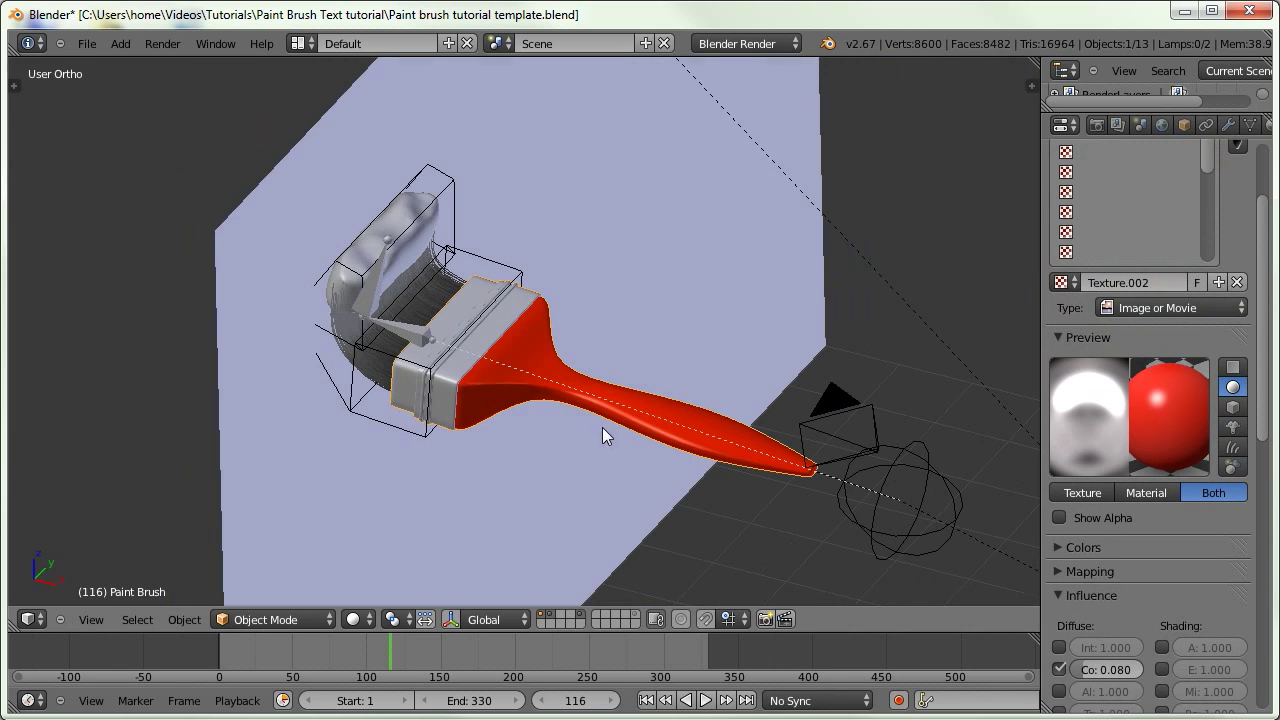
left_click(1226, 124)
left_click(1094, 202)
mouse_move(820, 380)
middle_mouse_down()
mouse_move(889, 364)
mouse_move(1030, 440)
middle_mouse_up()
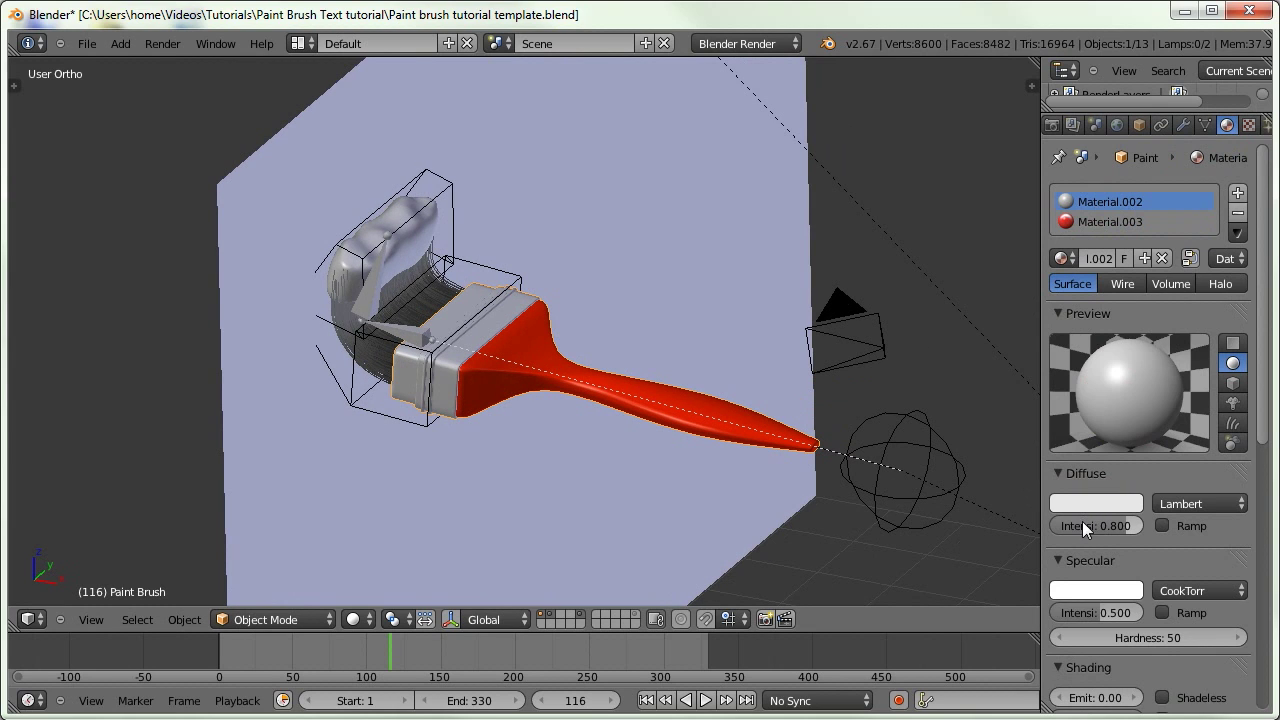
left_click_drag(1097, 526, 1152, 508)
left_click(1120, 504)
left_click(1128, 250)
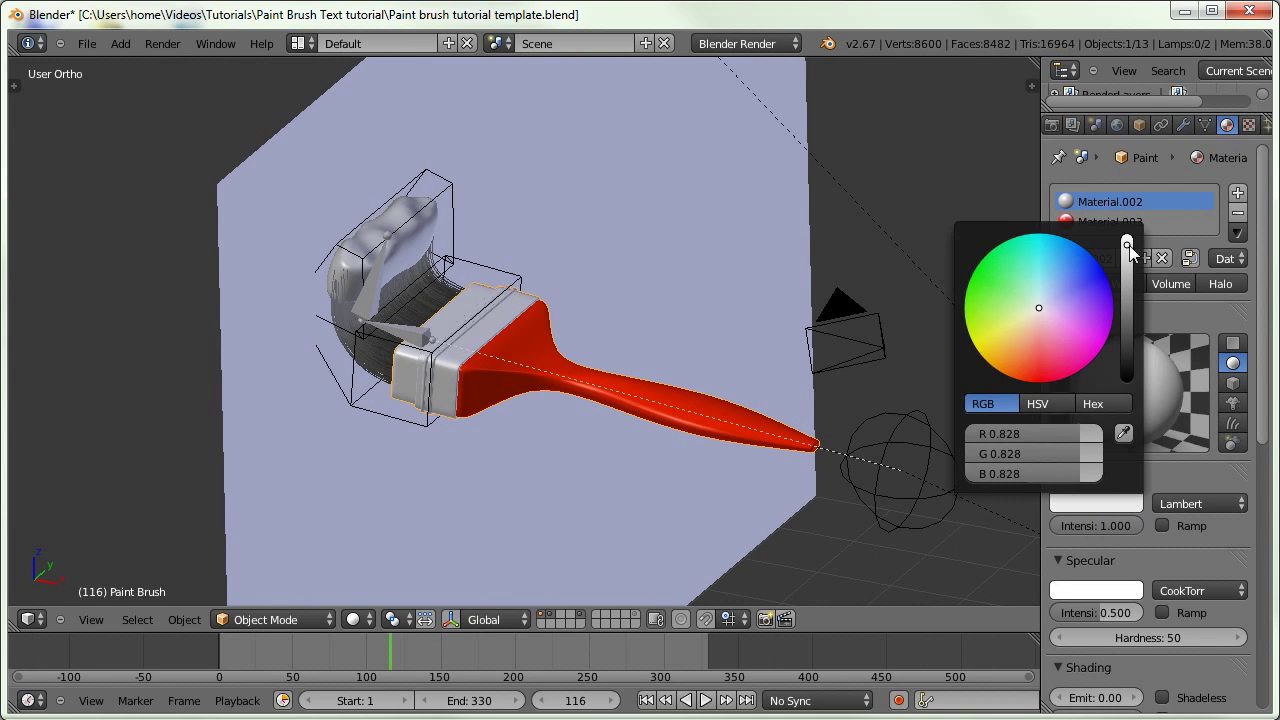
Set the white brush material's specular intensity to 1.0 and hardness to 511
left_click_drag(1072, 620, 1140, 622)
left_click(1146, 636)
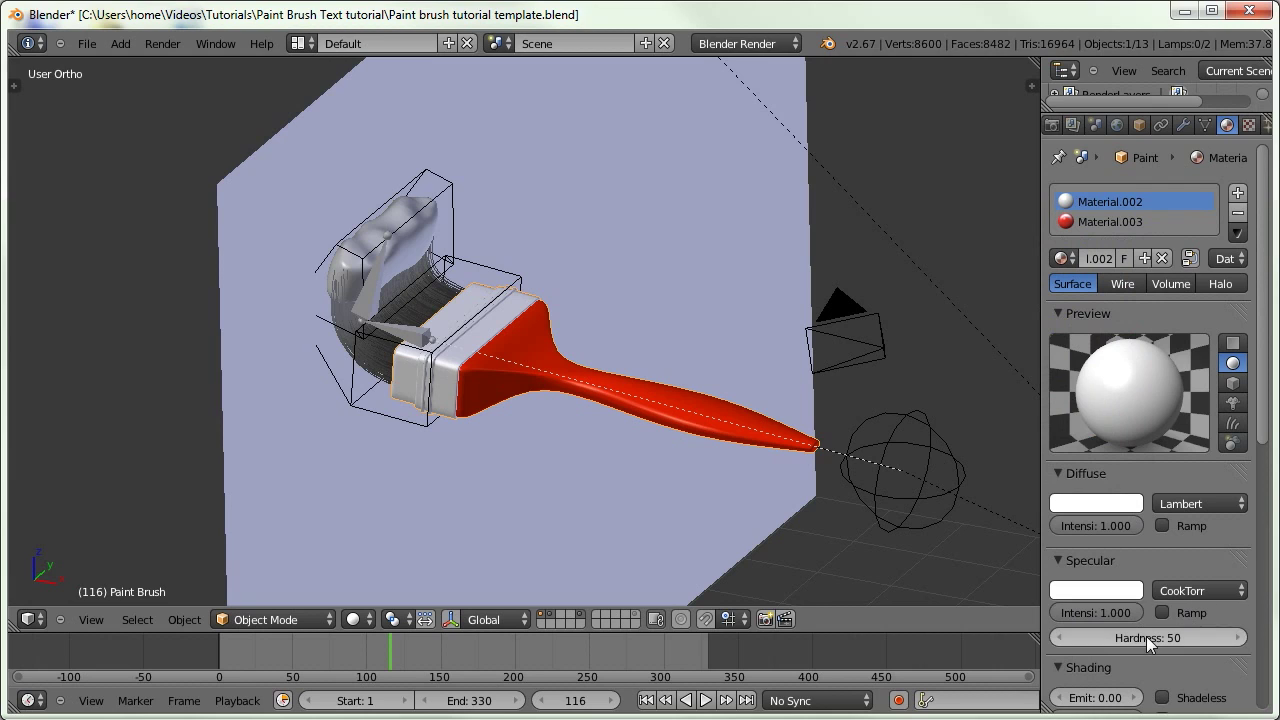
type("511")
key("Return")
Reuse the existing probe image texture, Texture.002, in the white material's first texture slot
left_click(1248, 125)
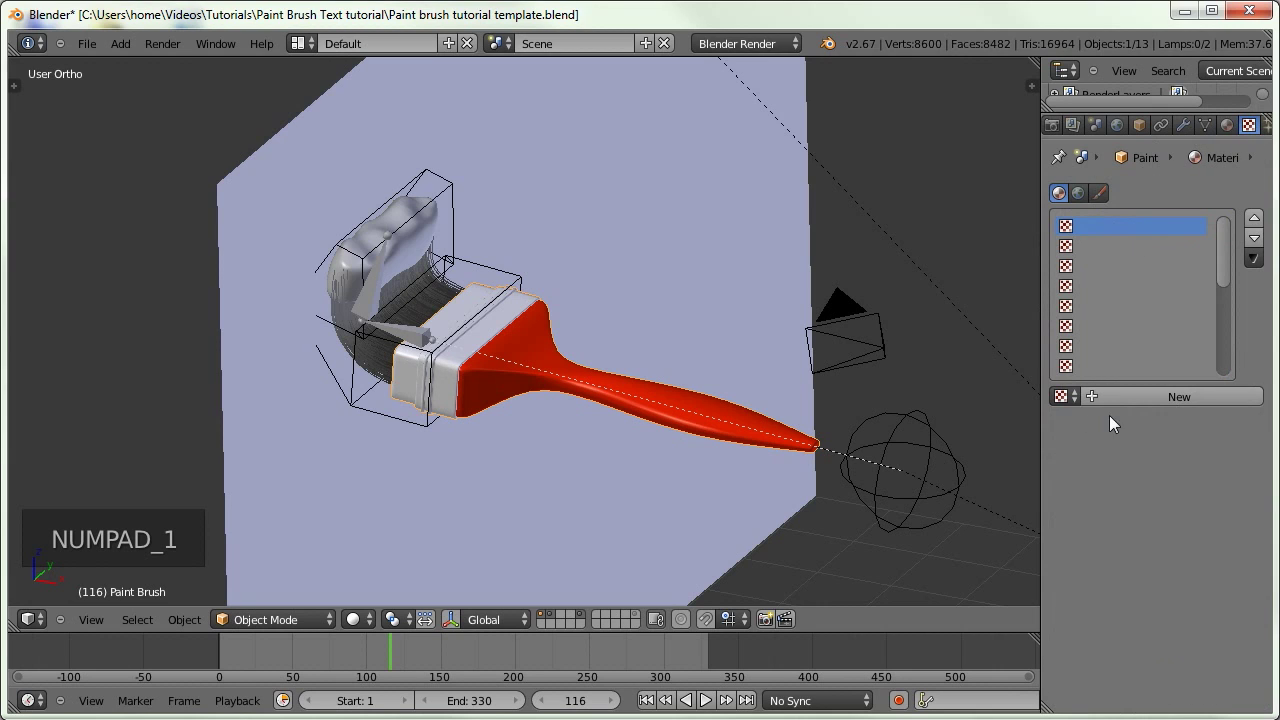
left_click(1062, 396)
left_click(997, 587)
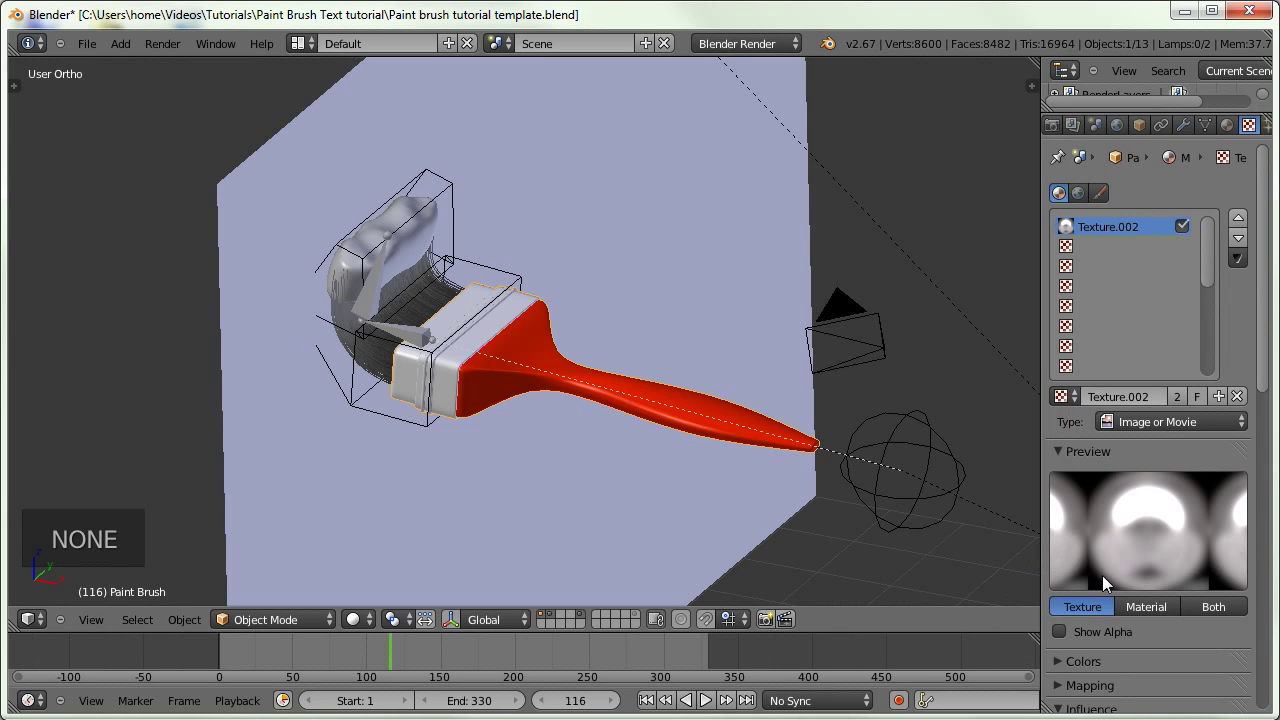
Return to the red material's probe texture and set its mapping coordinates to Reflection
scroll(1140, 350, "down", 7)
left_click(1066, 377)
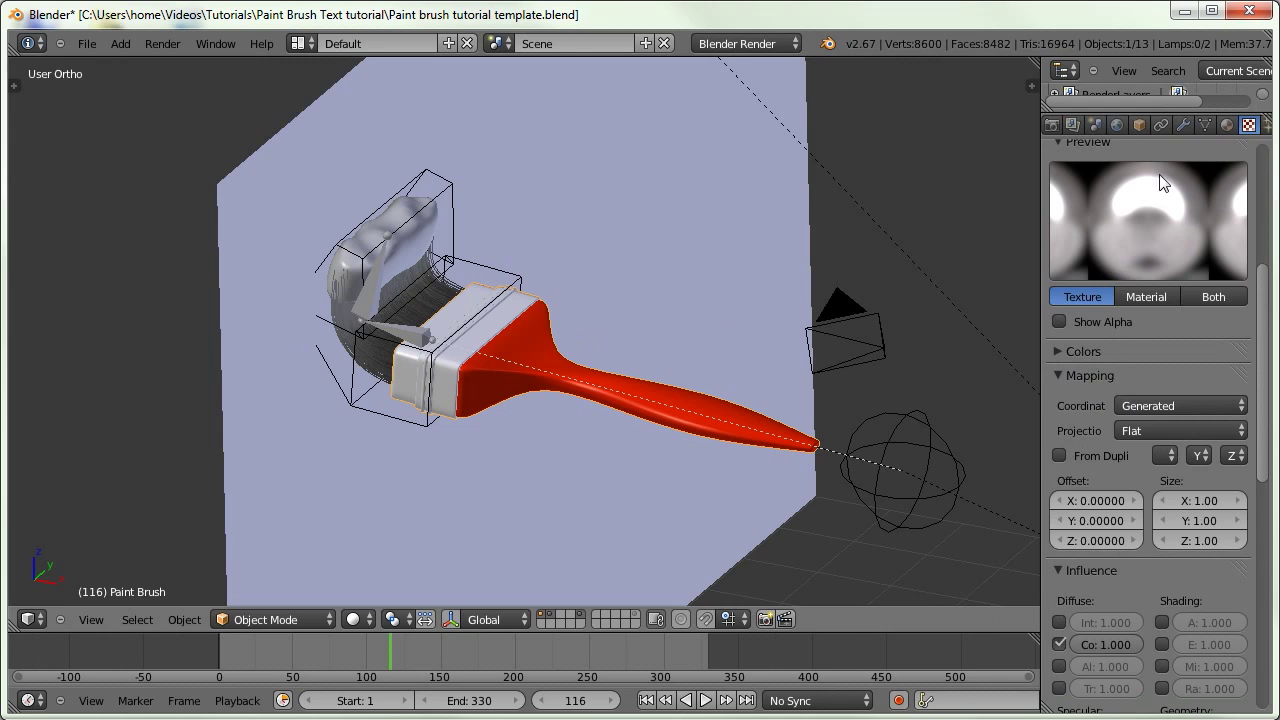
left_click(1226, 125)
left_click(1249, 125)
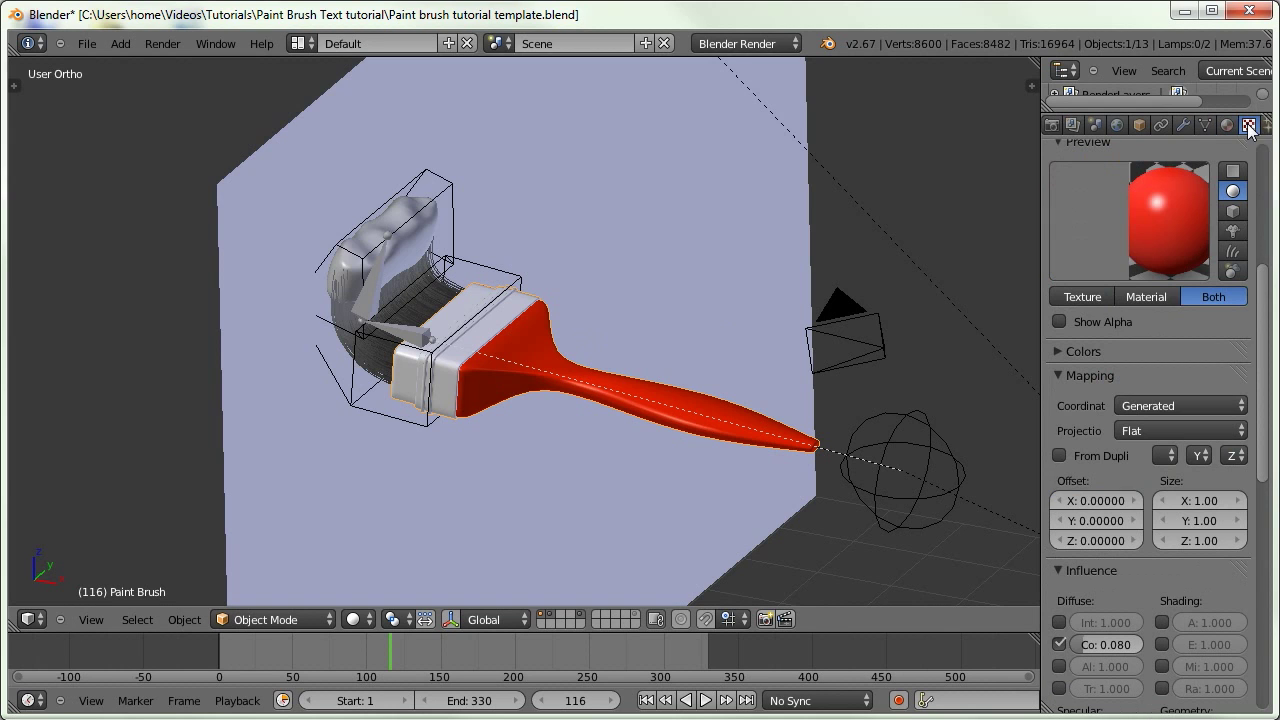
left_click(1143, 405)
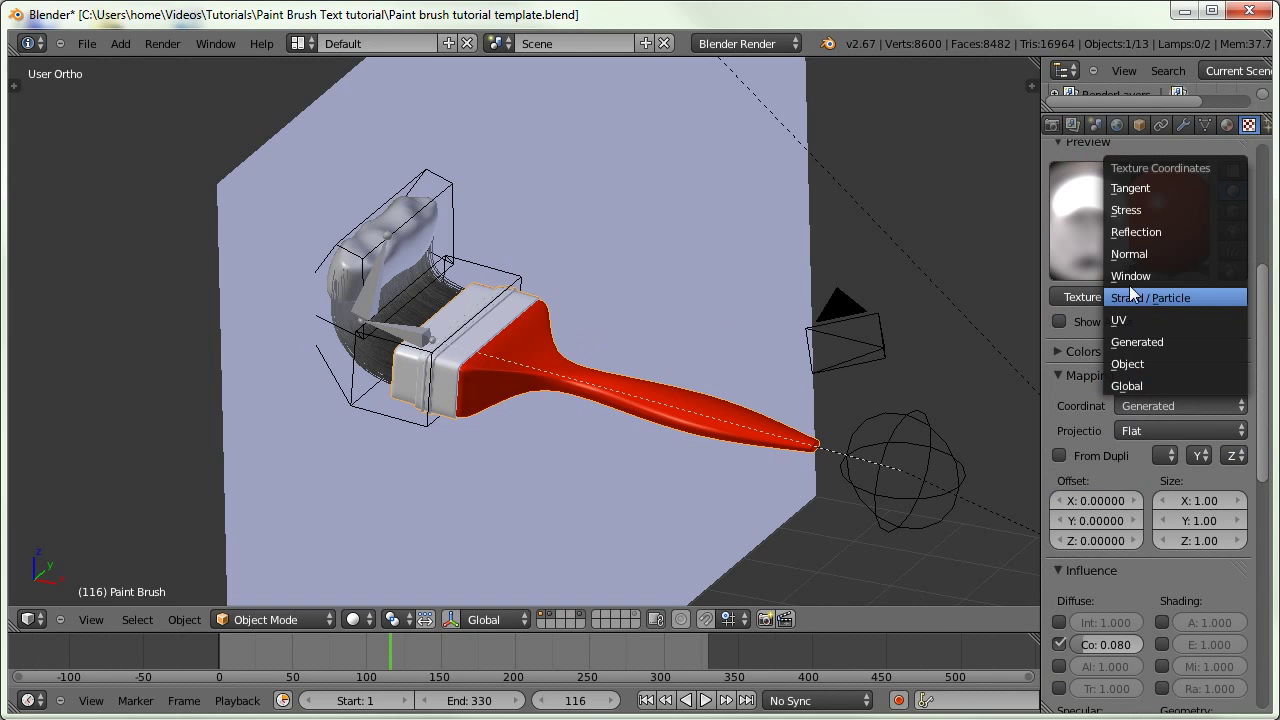
left_click(1136, 229)
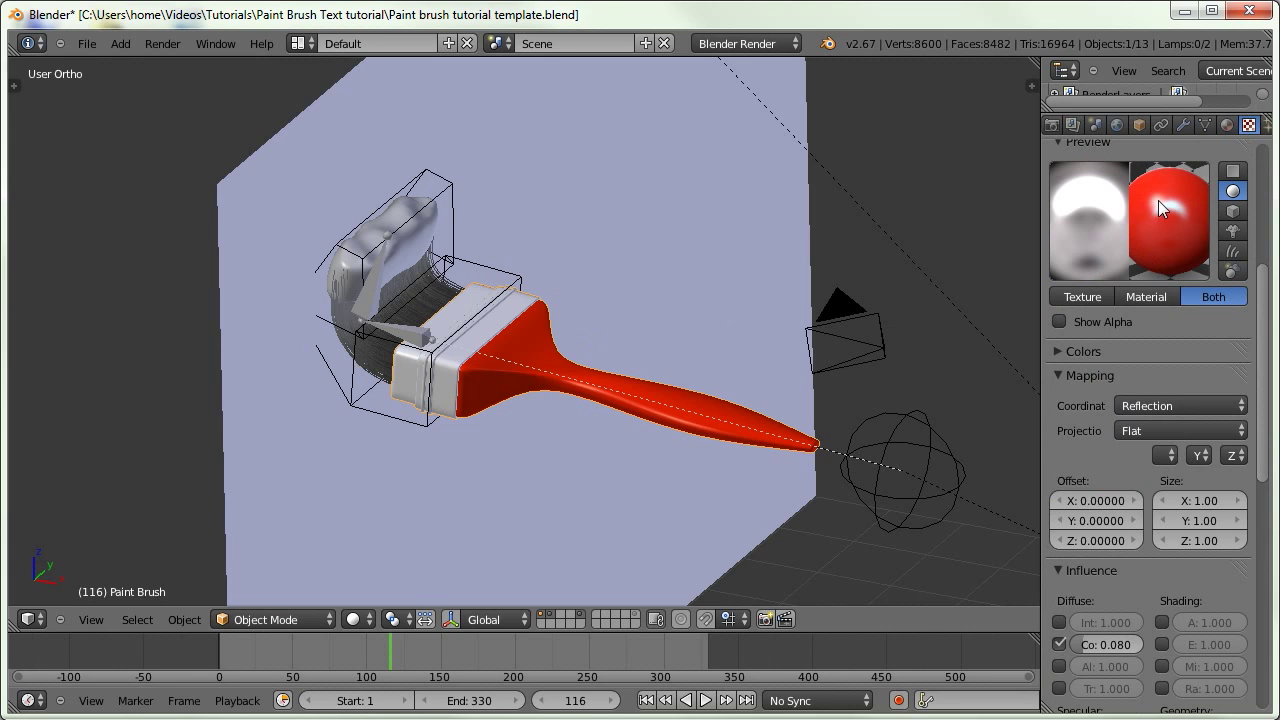
scroll(1146, 257, "up", 2)
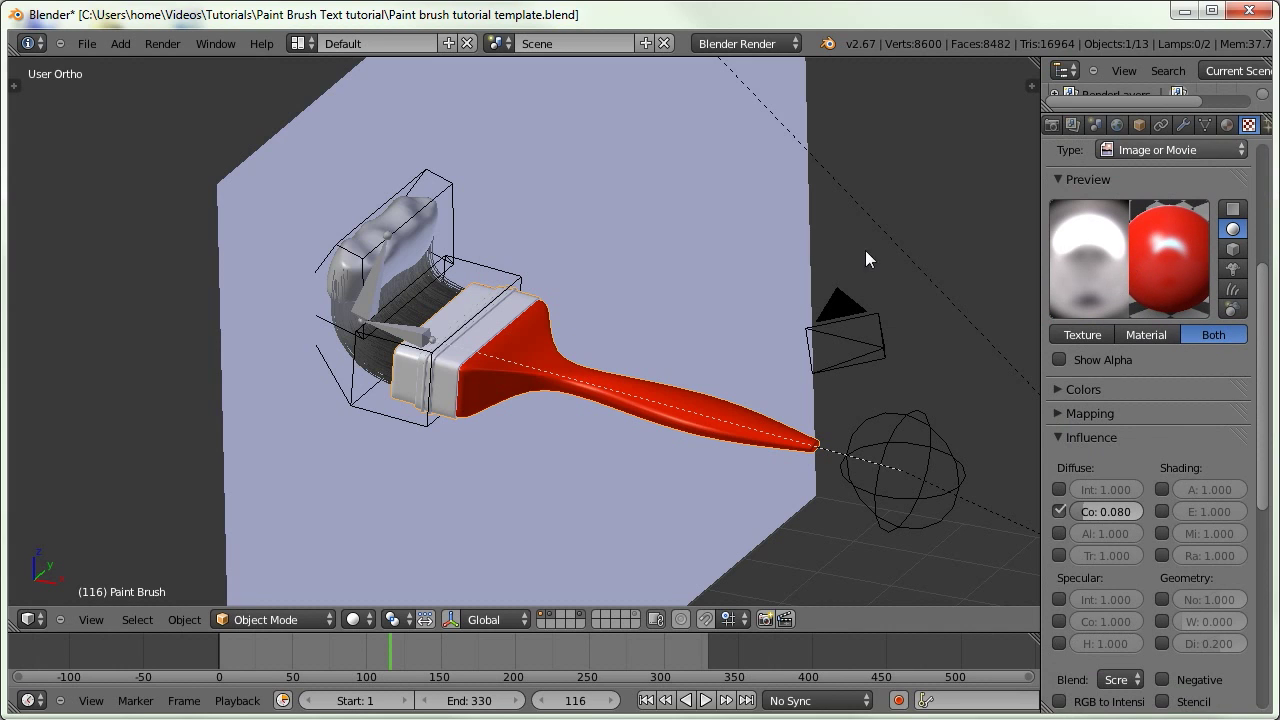
Set the white ferrule material's probe texture to Reflection mapping coordinates and preview texture and material together
left_click(1226, 125)
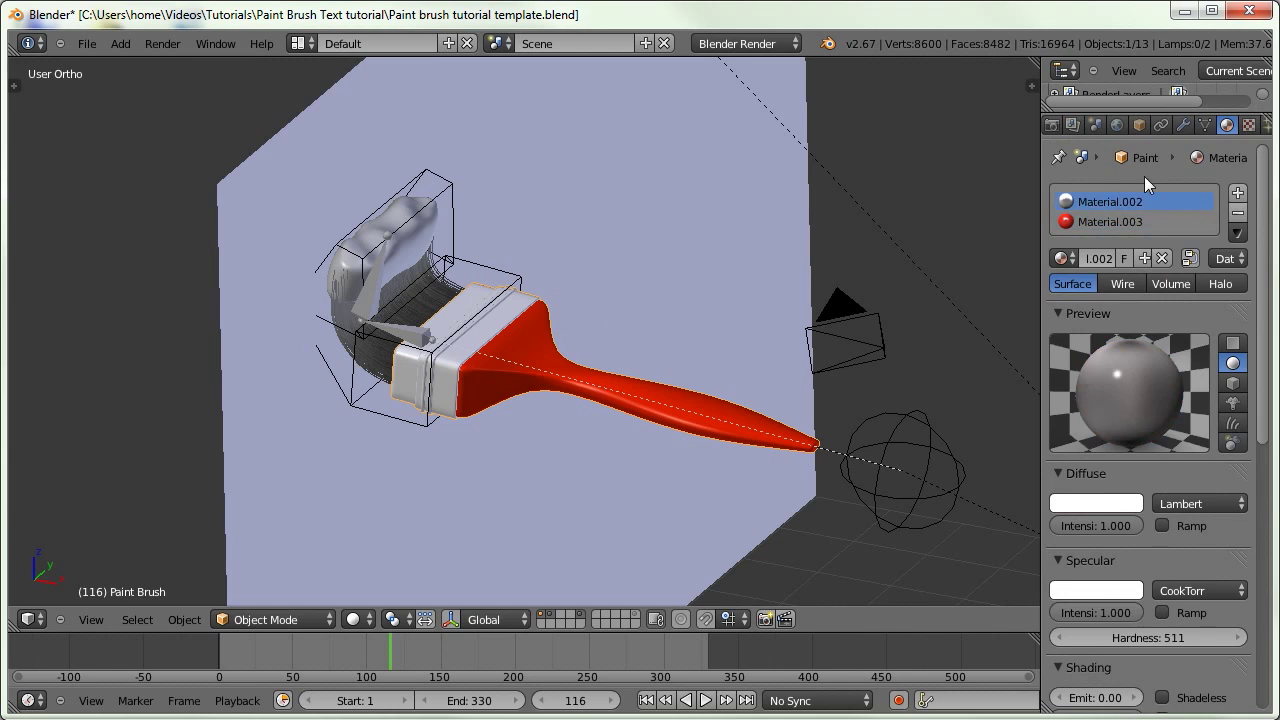
left_click(1249, 125)
left_click(1083, 414)
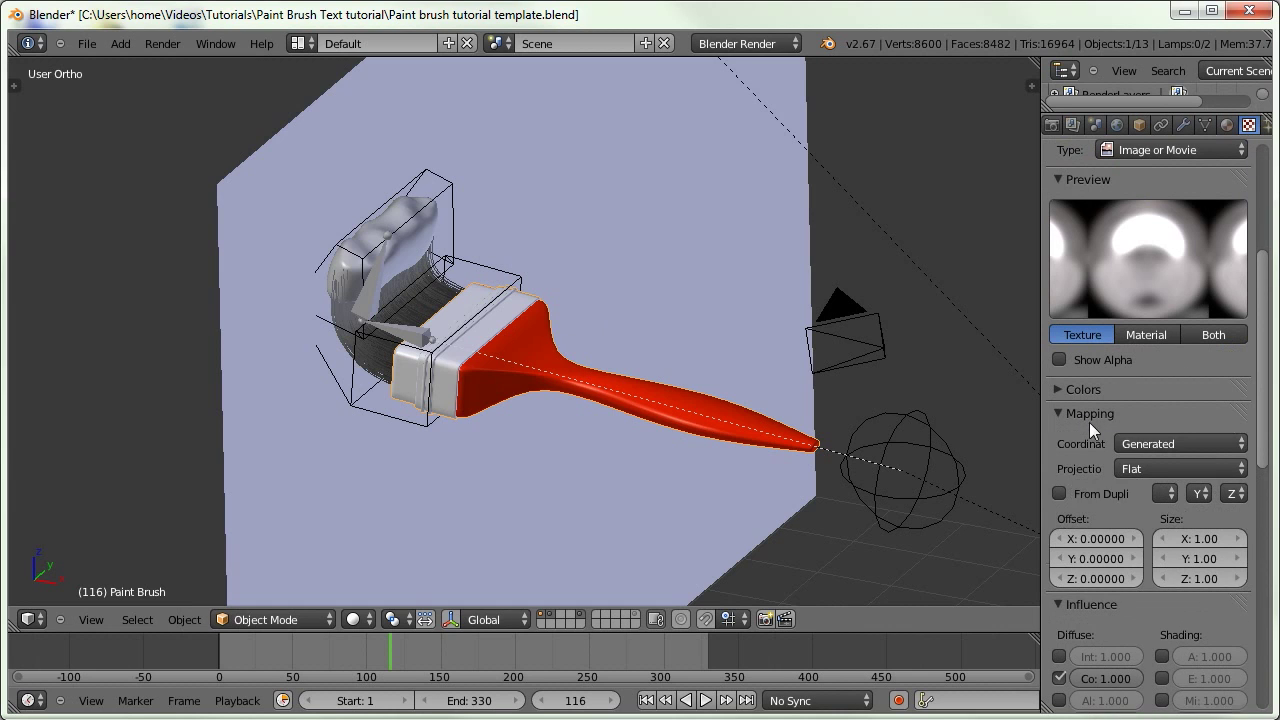
key("n")
key("n")
key("n")
left_click(1141, 444)
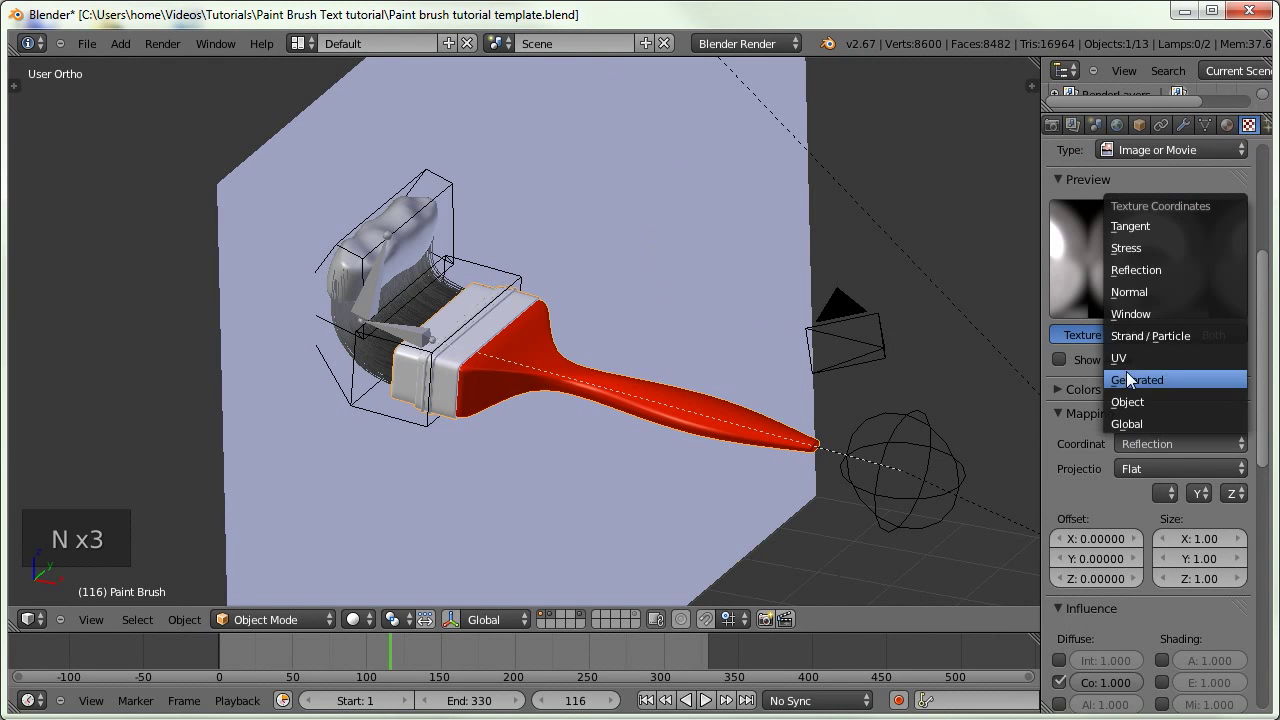
left_click(1128, 270)
left_click(1213, 334)
scroll(1170, 340, "down", 5)
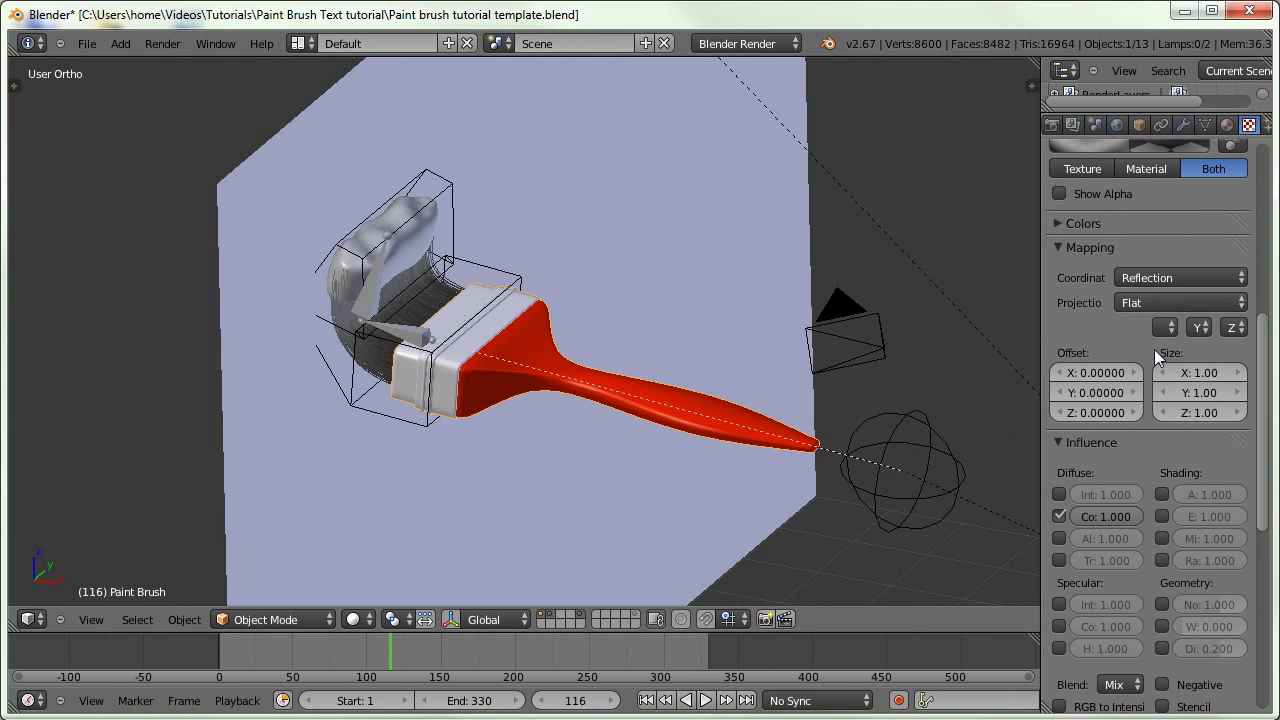
Try the Screen blend mode on the white material's probe texture and render frame 116 from the camera
left_click(1090, 247)
left_click(1120, 668)
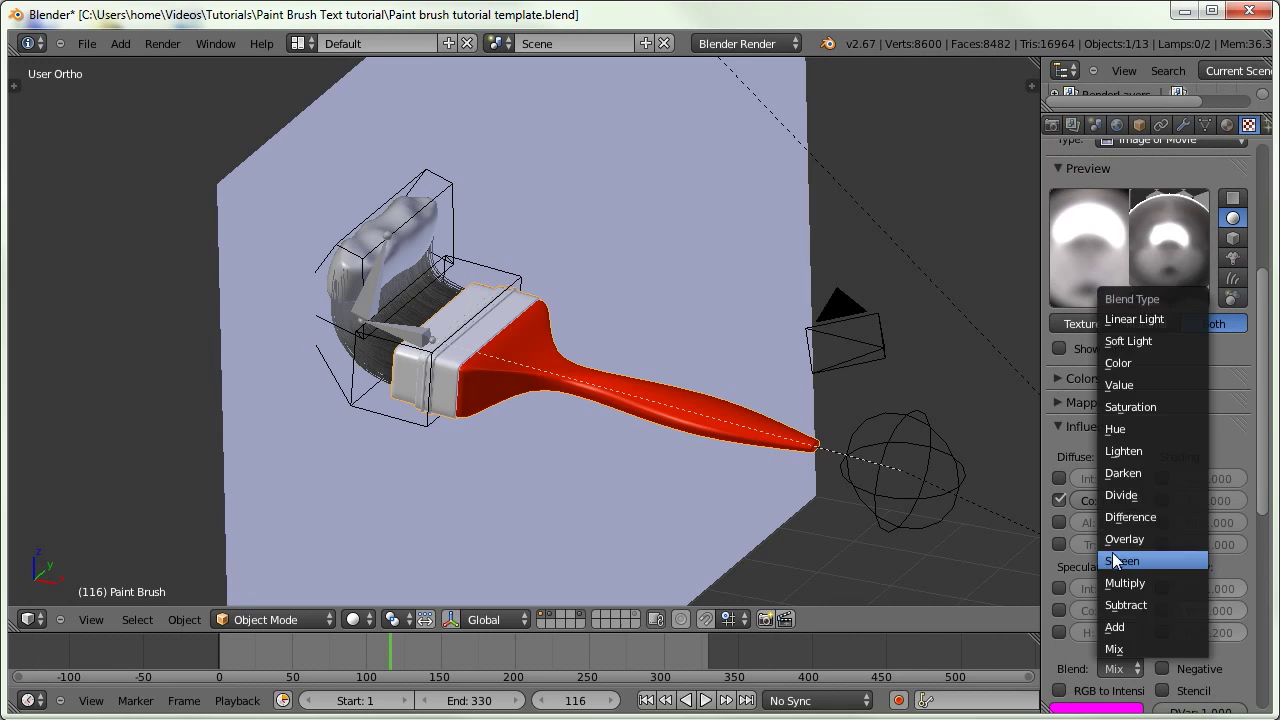
left_click(1118, 561)
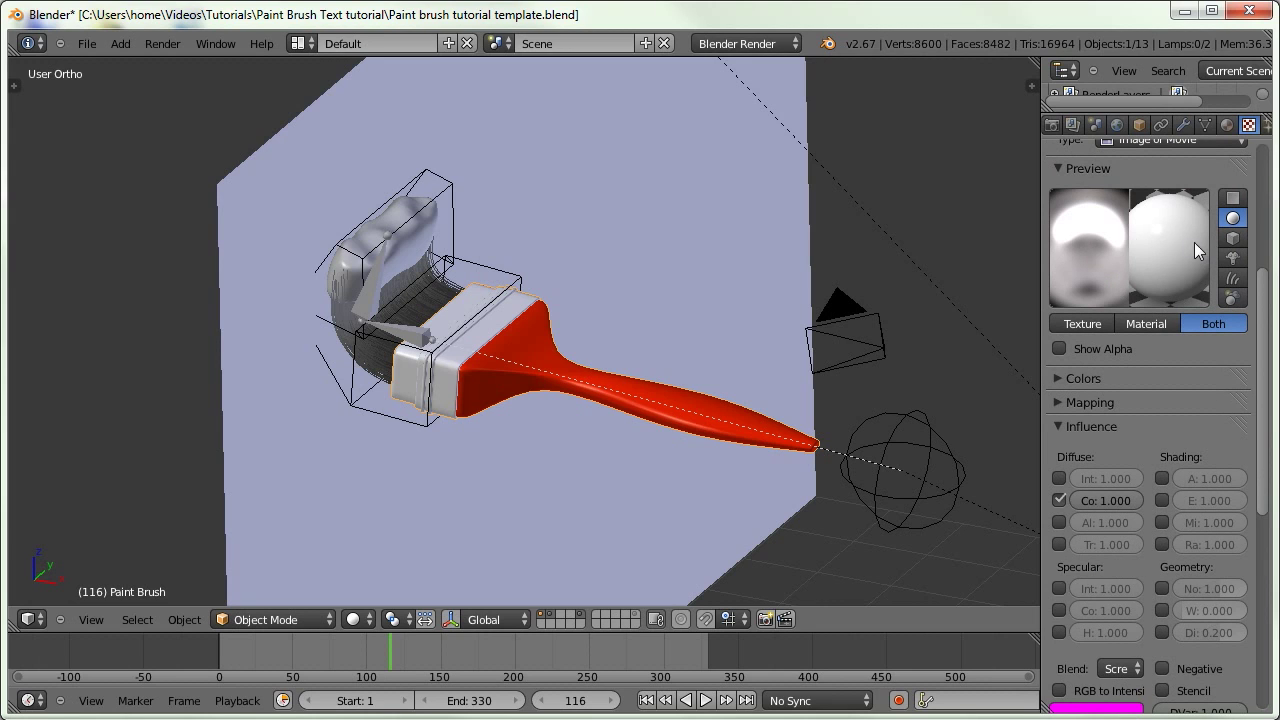
scroll(1196, 250, "up", 2)
scroll(1196, 268, "down", 1)
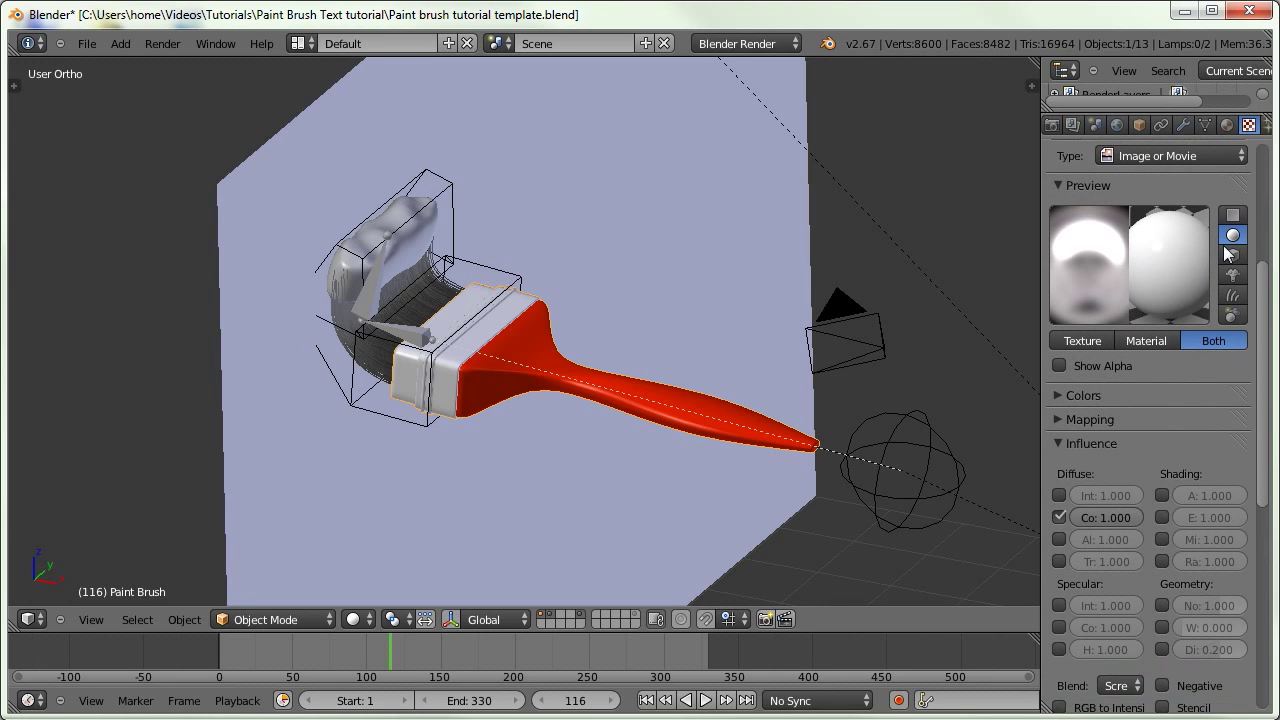
key("KP_0")
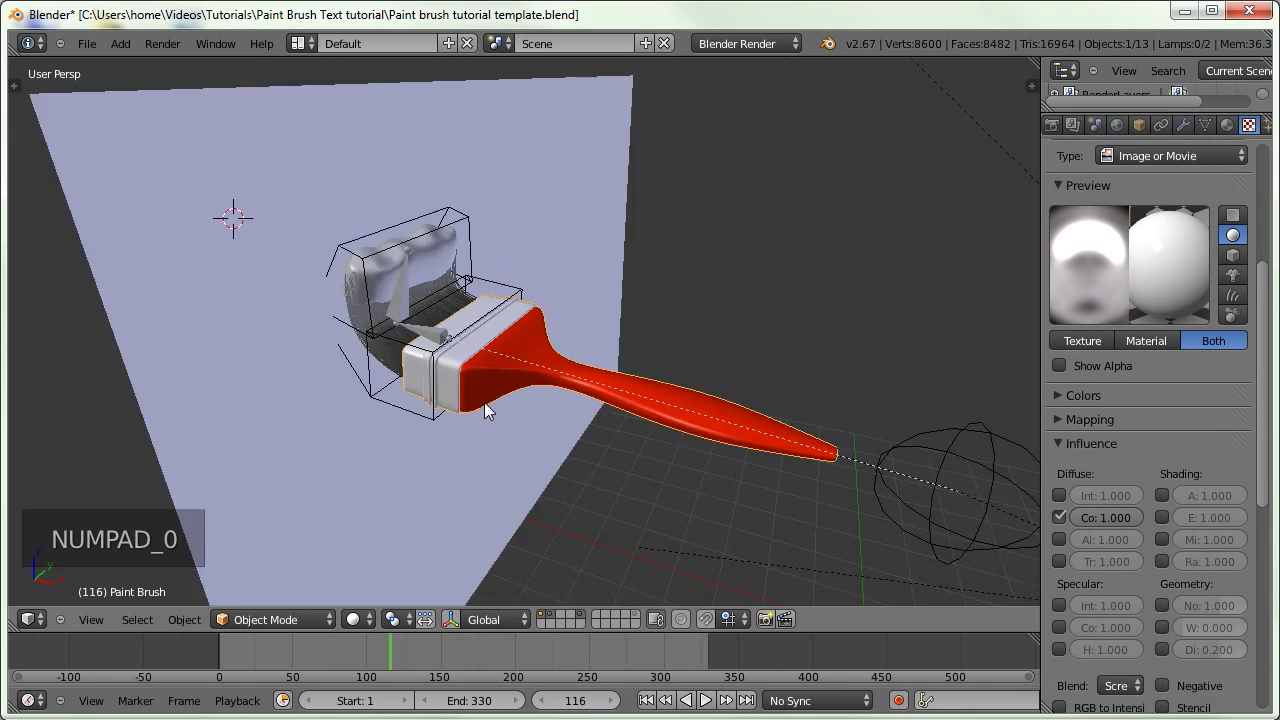
key("F12")
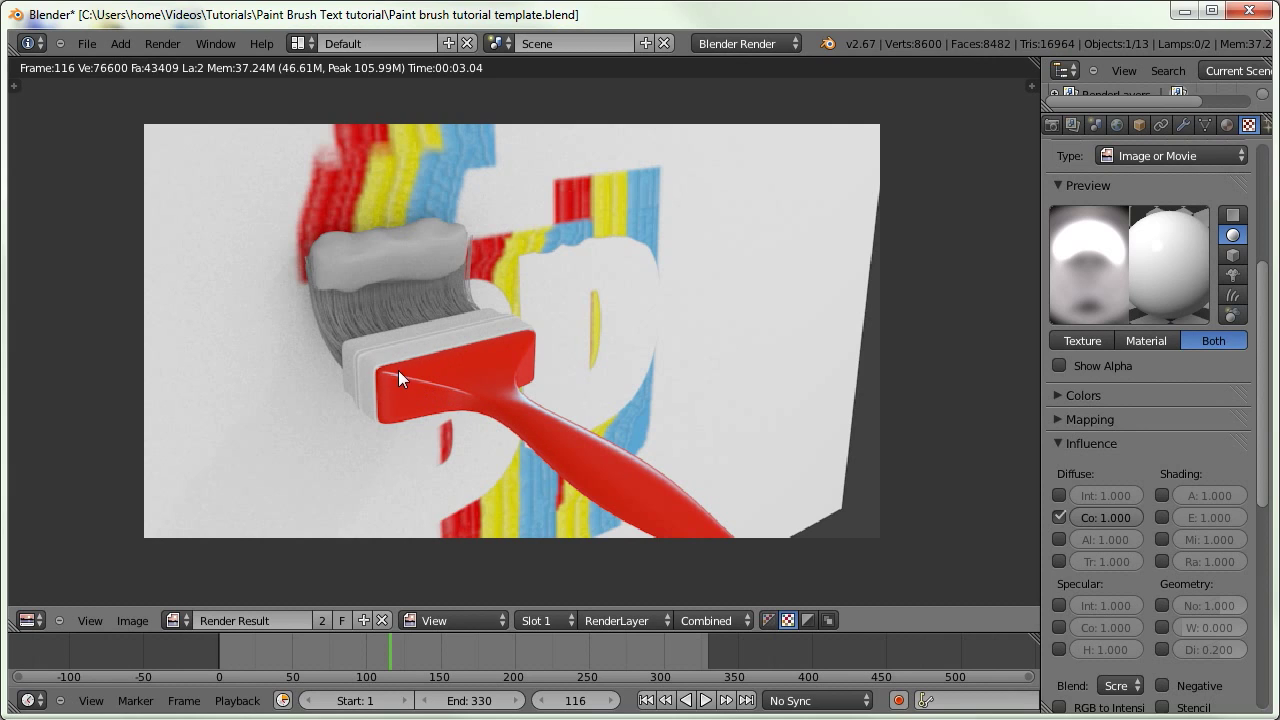
Set the white material's probe texture to Mix blending with a diffuse colour influence of 0.385, and render the frame
scroll(1130, 600, "down", 3)
scroll(1130, 650, "up", 2)
left_click(1128, 677)
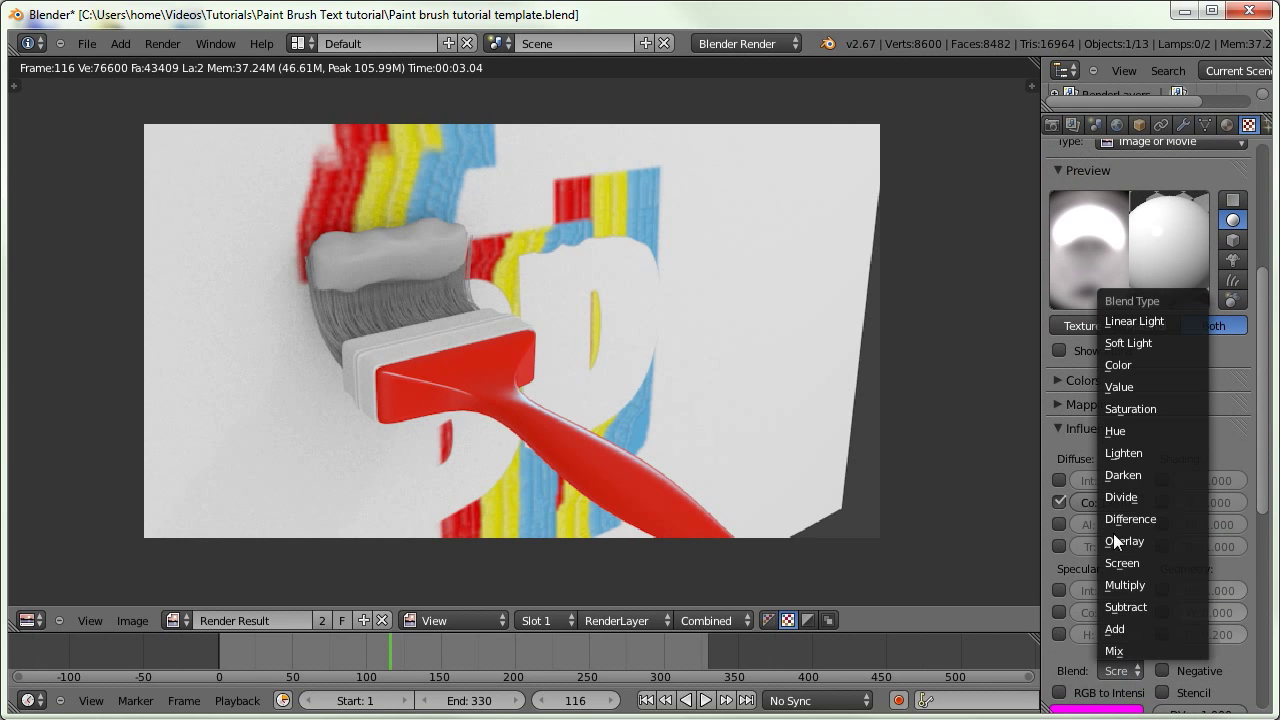
left_click(1120, 650)
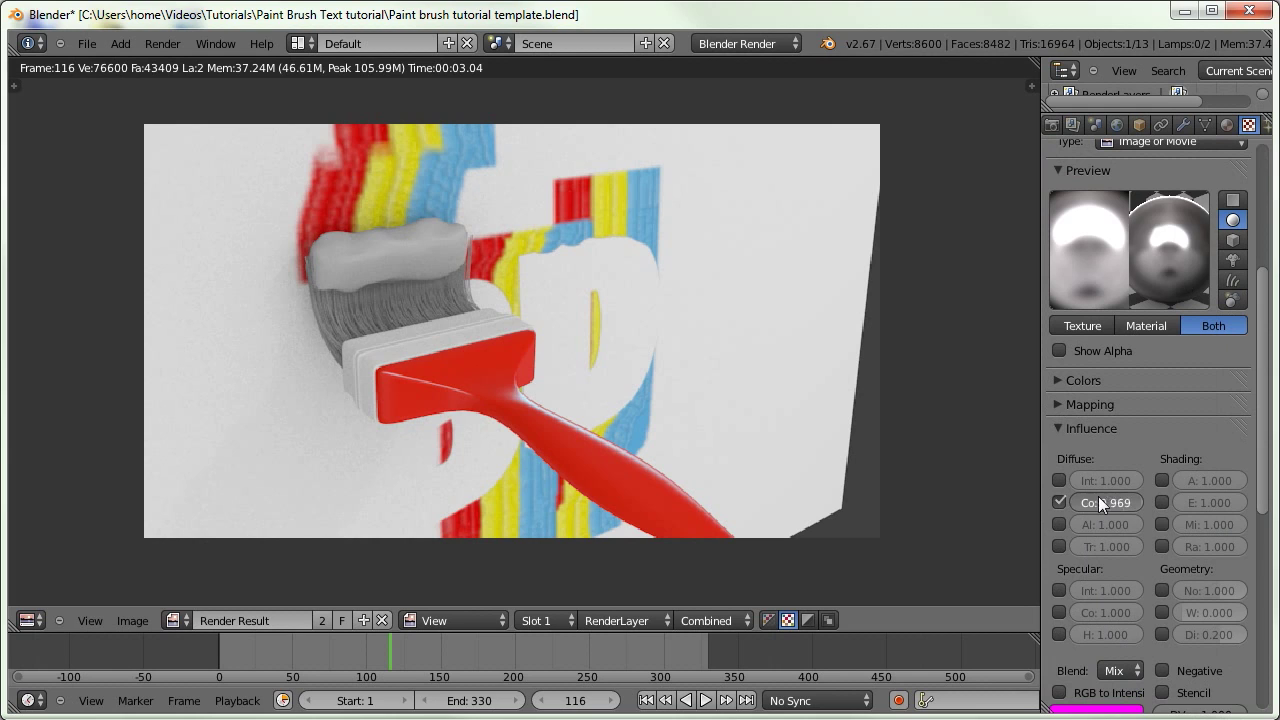
left_click_drag(1084, 497, 1042, 497)
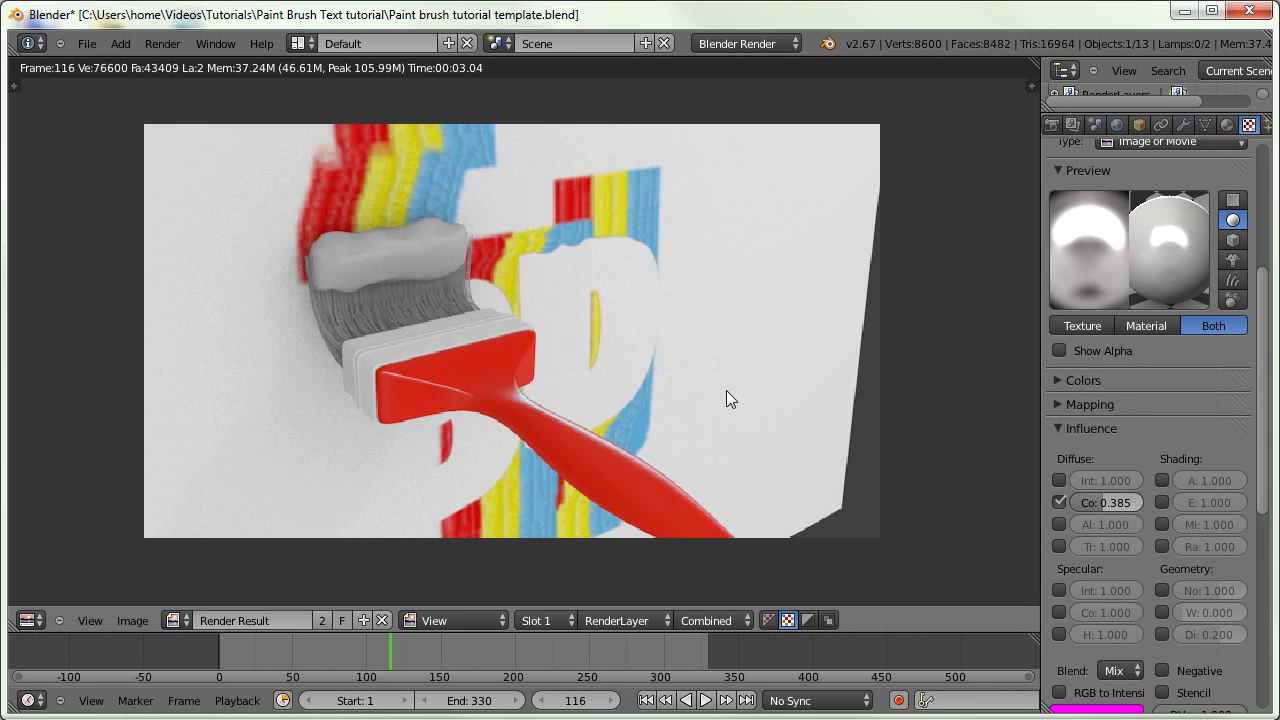
key("F12")
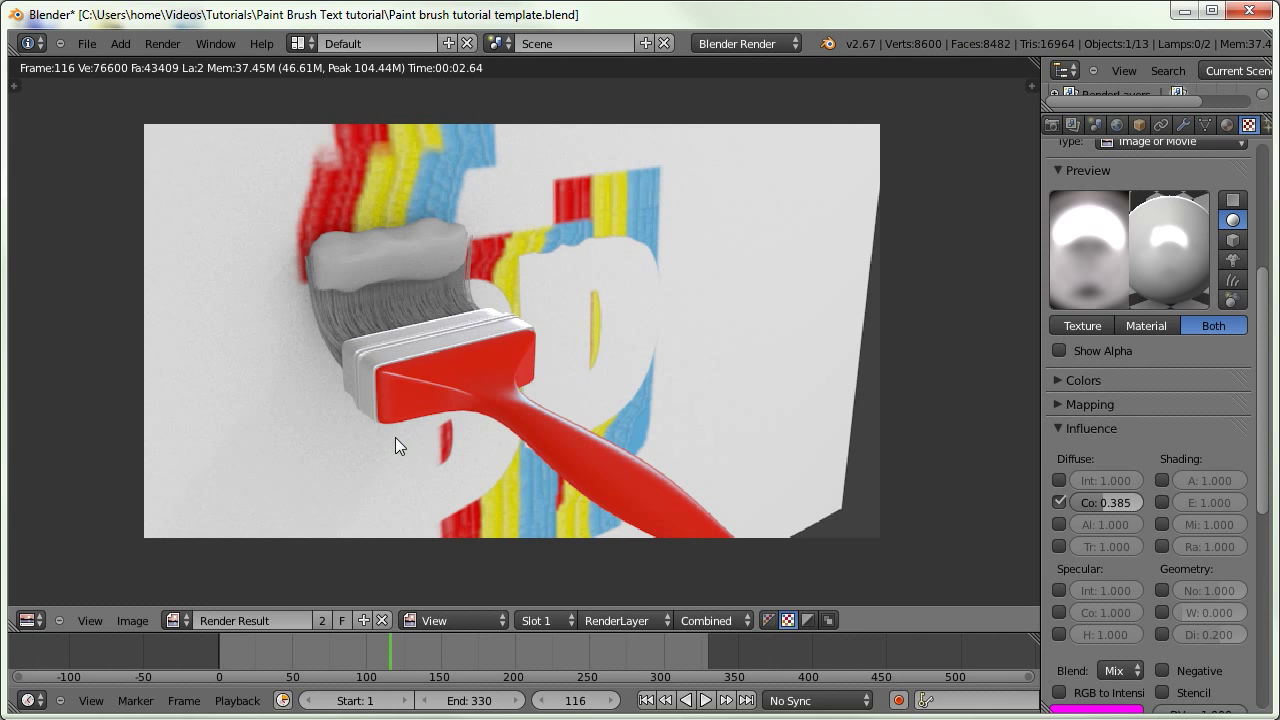
Back in the 3D view, select the paint blob on the bristles and add an Image or Movie texture to its first material
left_click(30, 620)
left_click(56, 591)
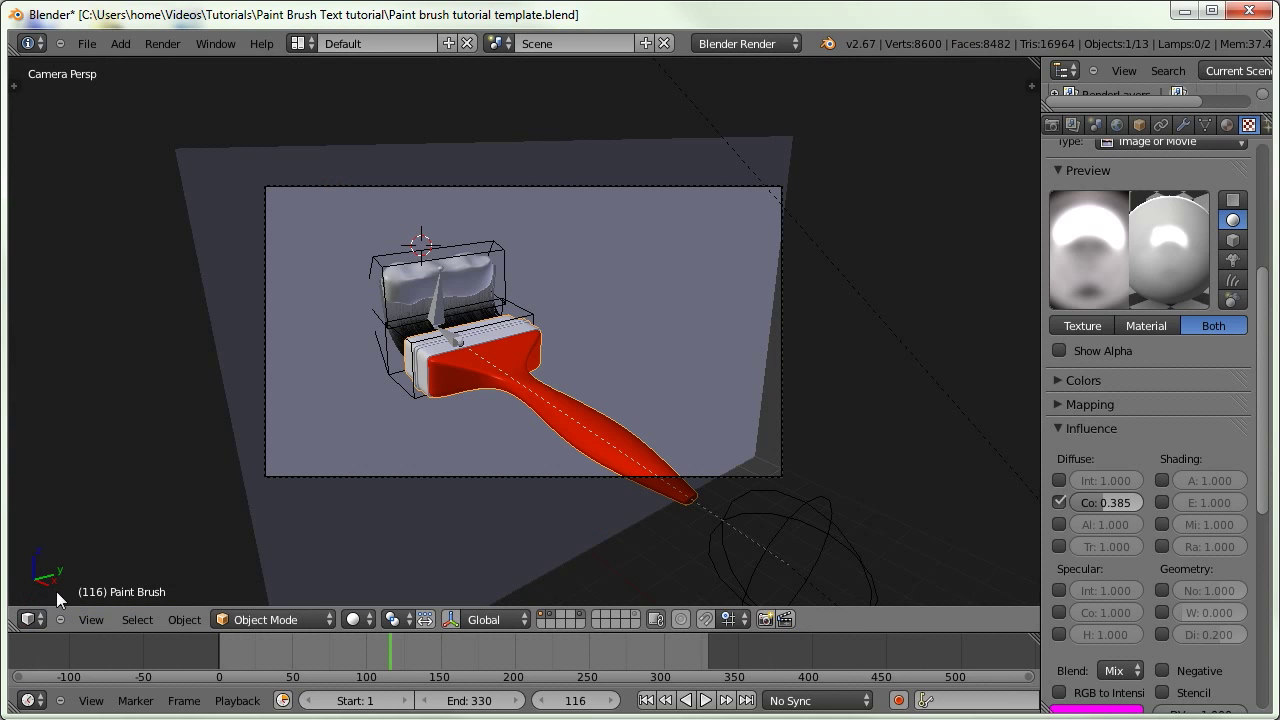
right_click(462, 273)
scroll(1100, 300, "up", 6)
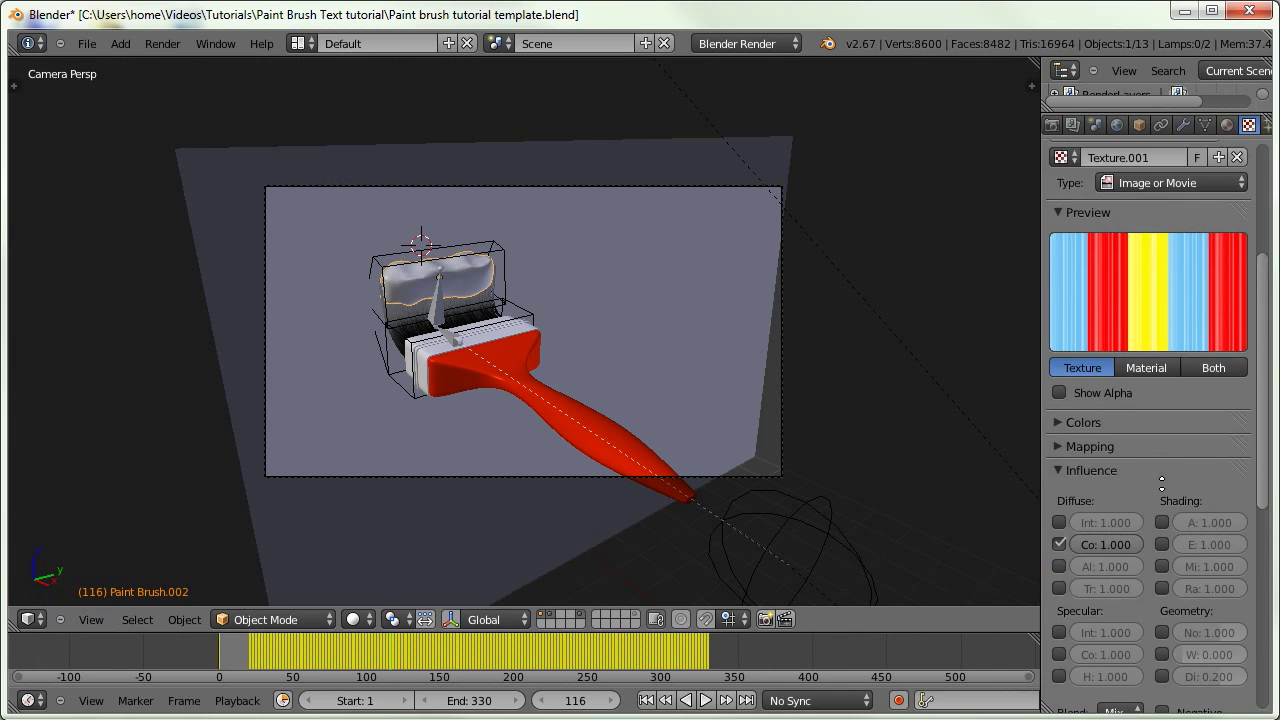
left_click(1227, 124)
left_click(1103, 201)
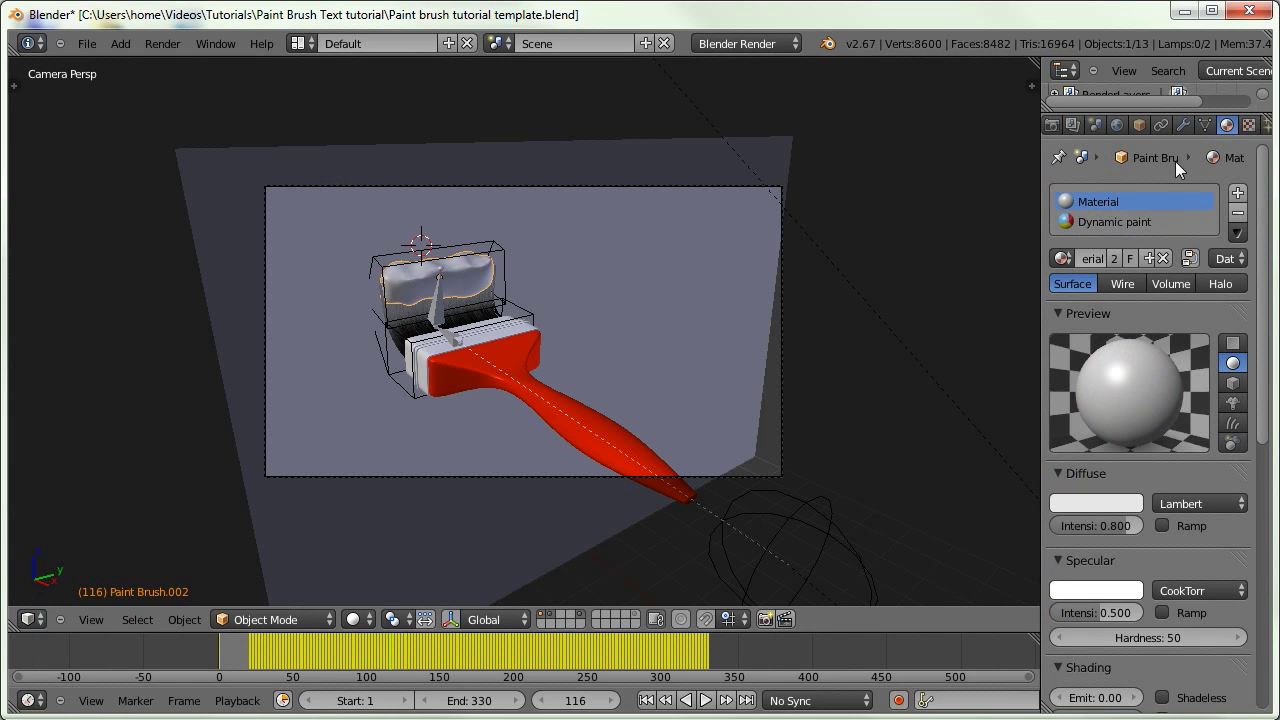
left_click(1249, 124)
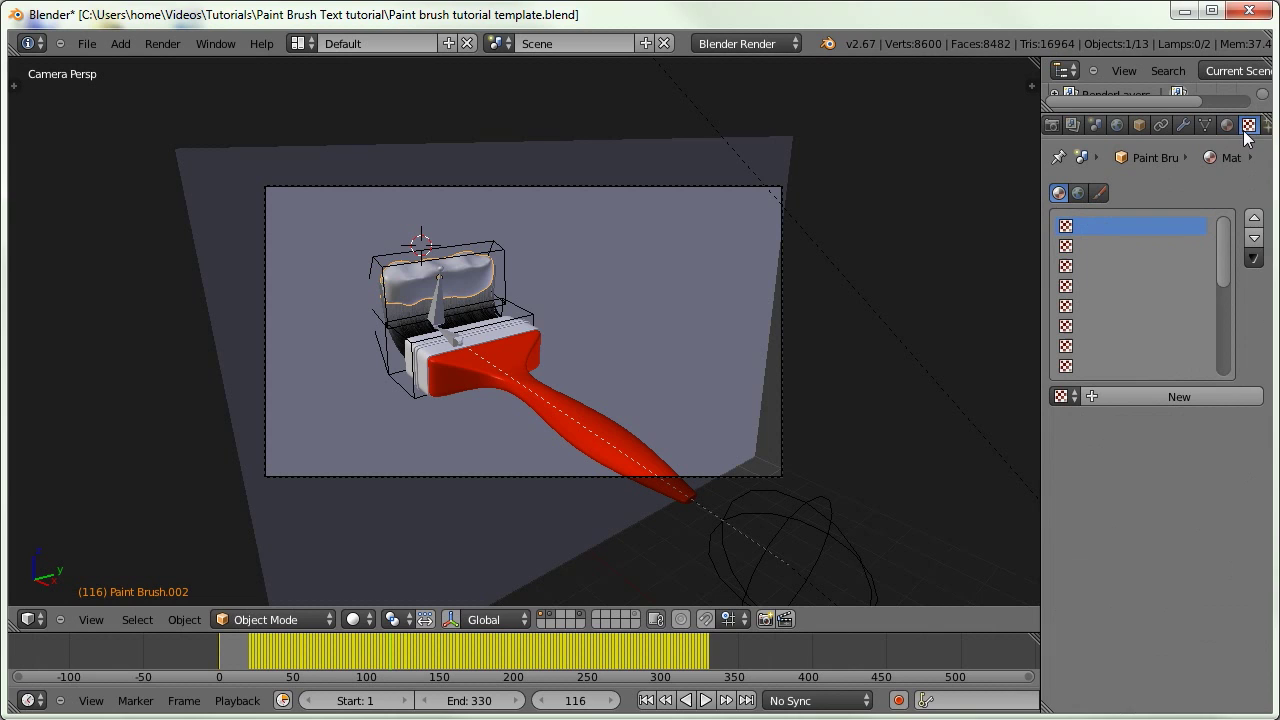
left_click(1116, 396)
left_click(1131, 423)
left_click(1134, 295)
Load Paint.png from the Textures folder as the image for the paint blob's texture
scroll(1120, 320, "down", 12)
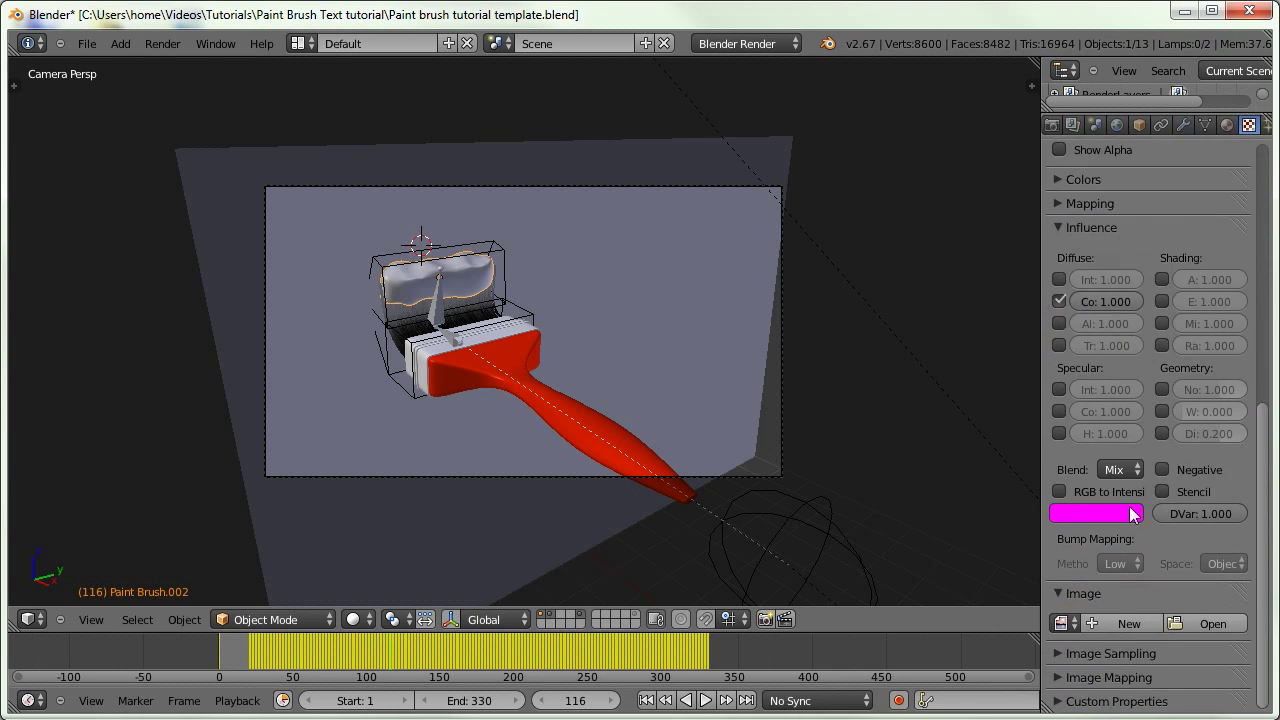
left_click(1209, 622)
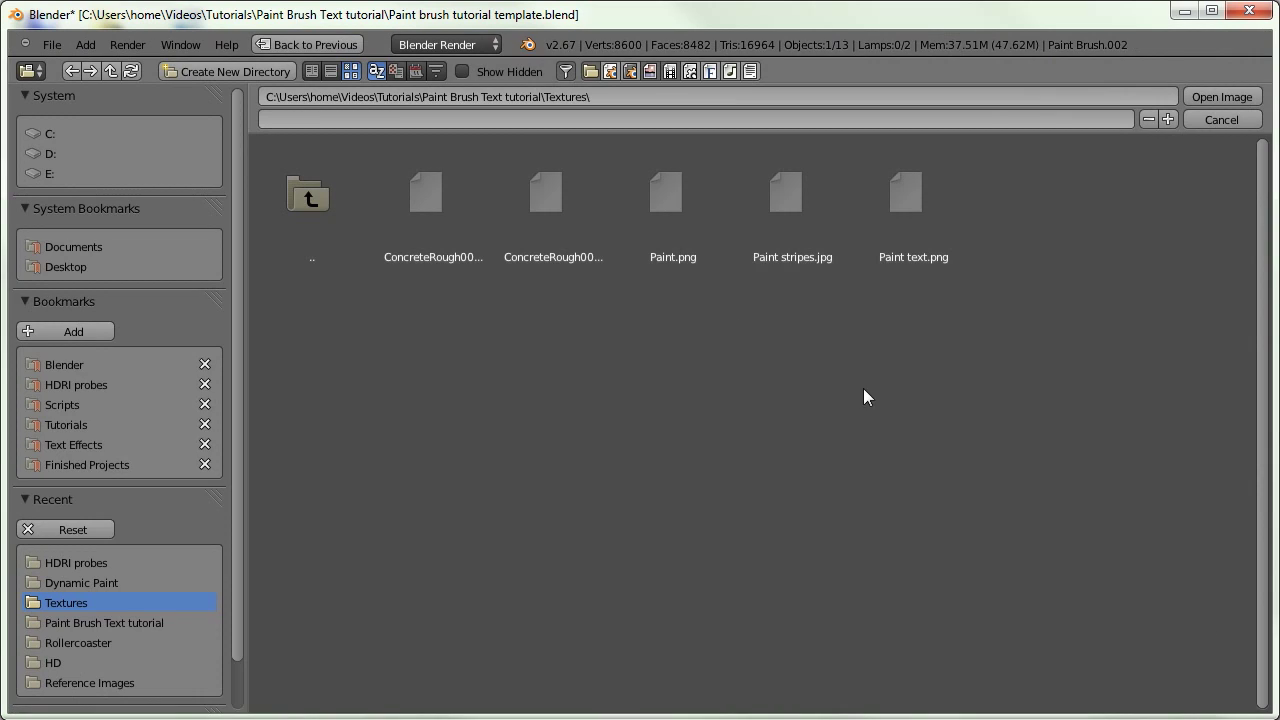
left_click(690, 207)
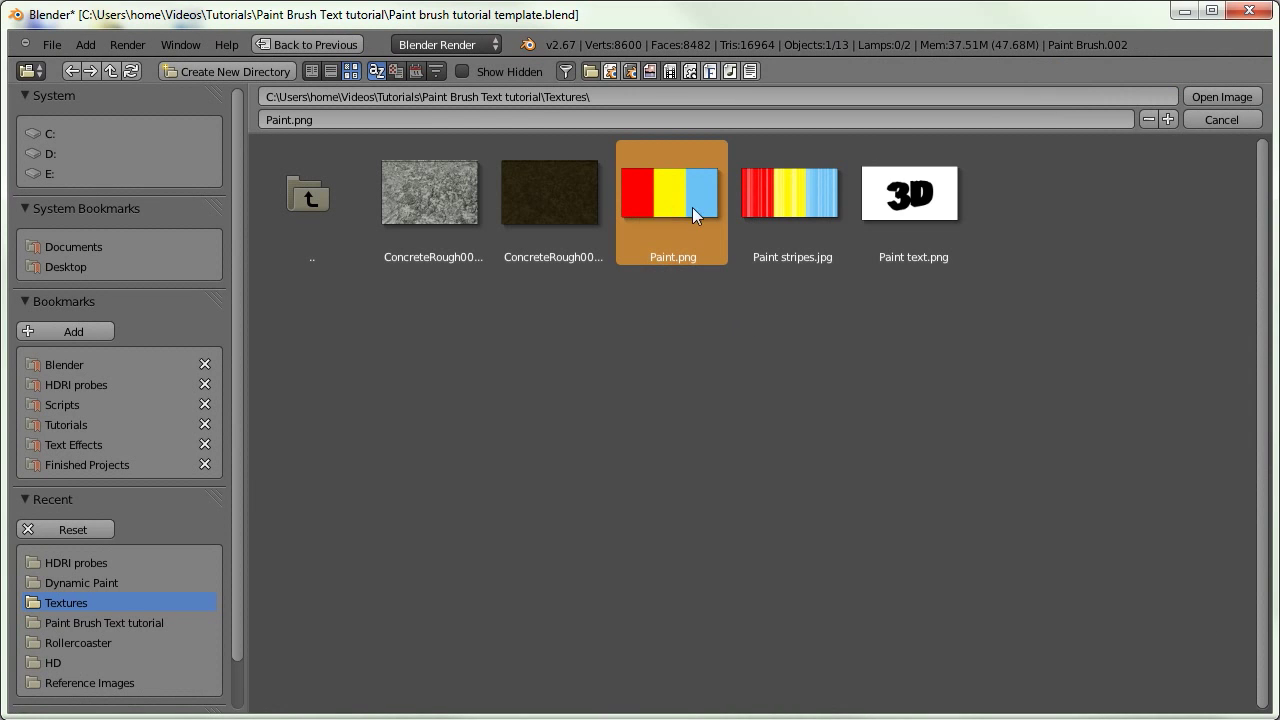
left_click(1204, 94)
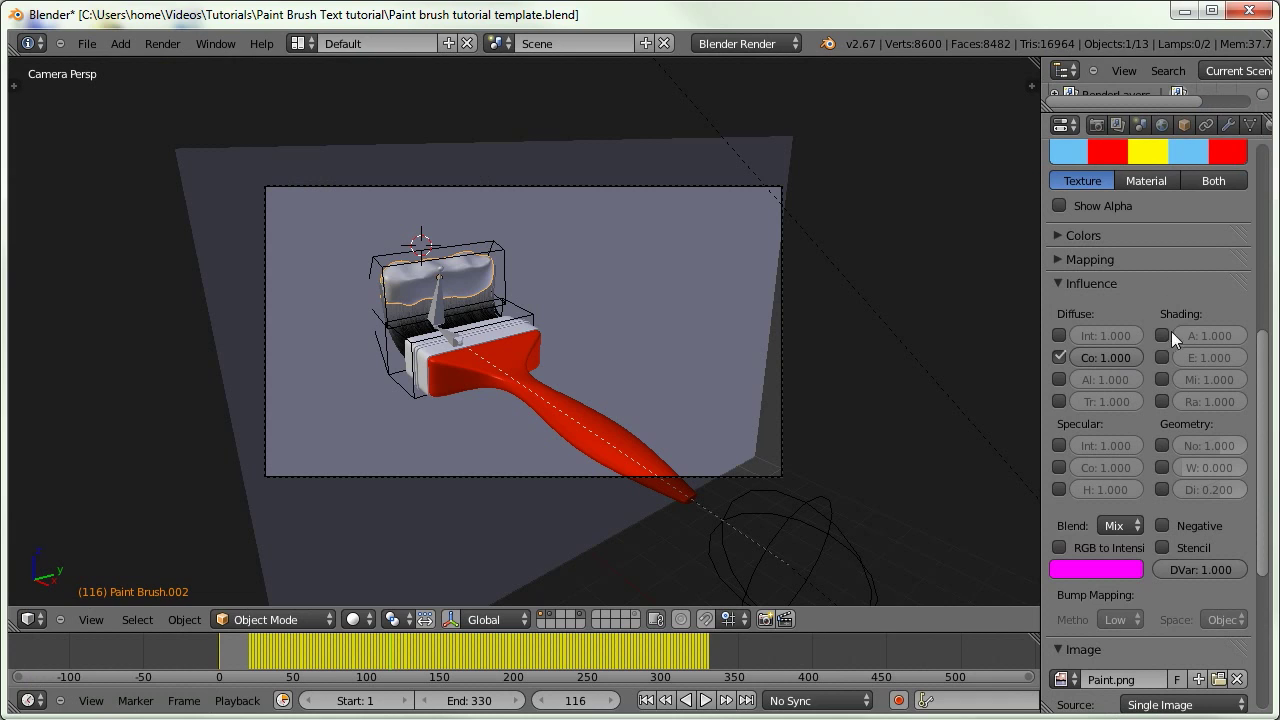
Map the Paint.png texture with UV coordinates and preview texture and material together
scroll(1171, 331, "up", 6)
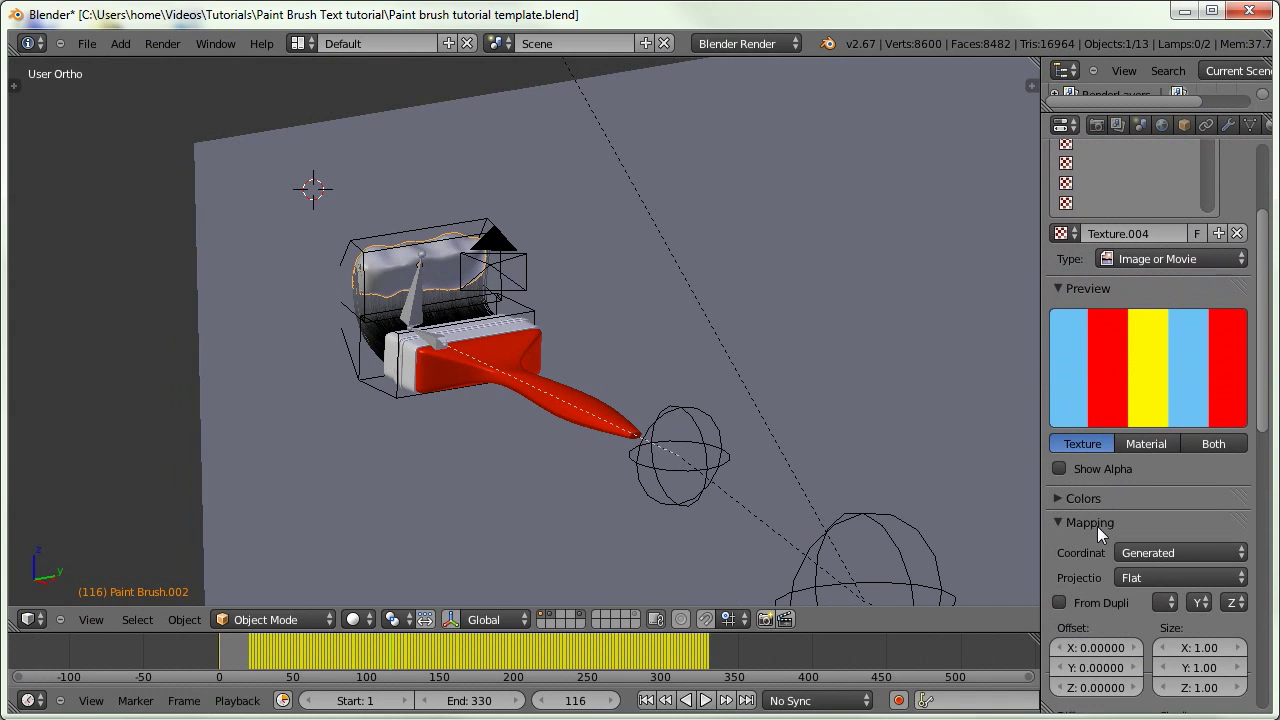
left_click(1146, 551)
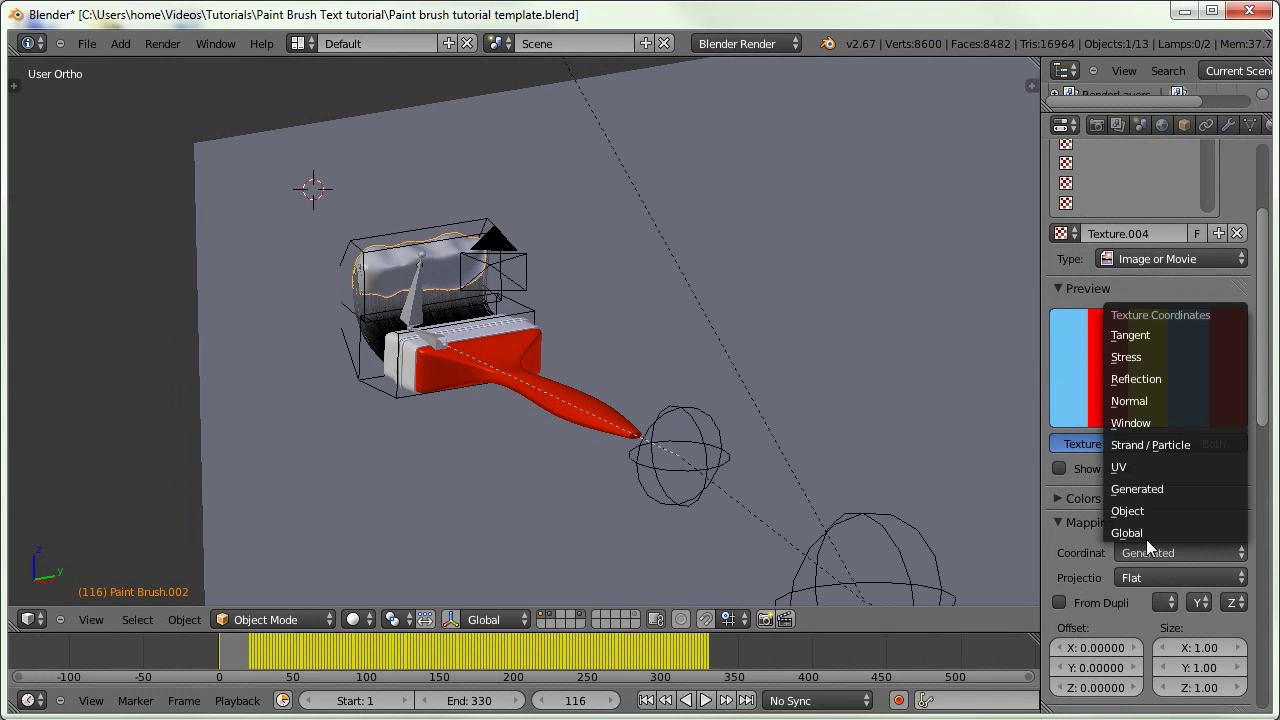
left_click(1128, 467)
left_click(1058, 522)
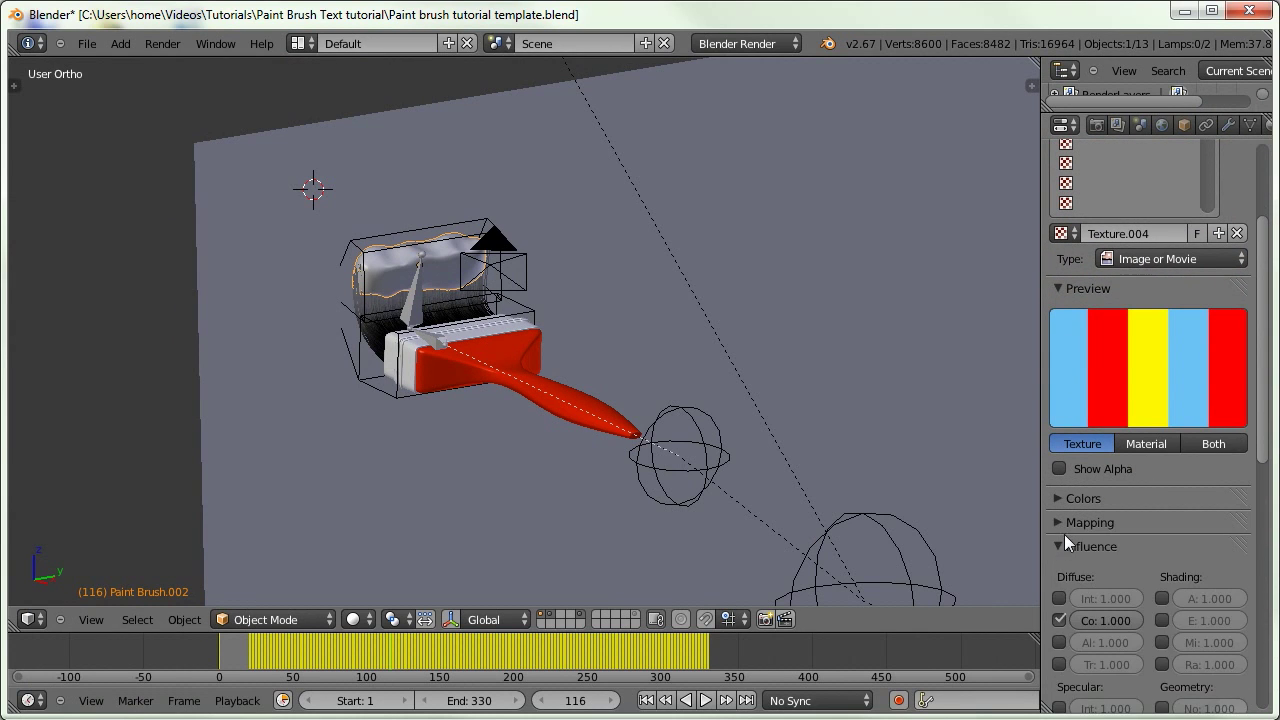
scroll(1088, 525, "up", 5)
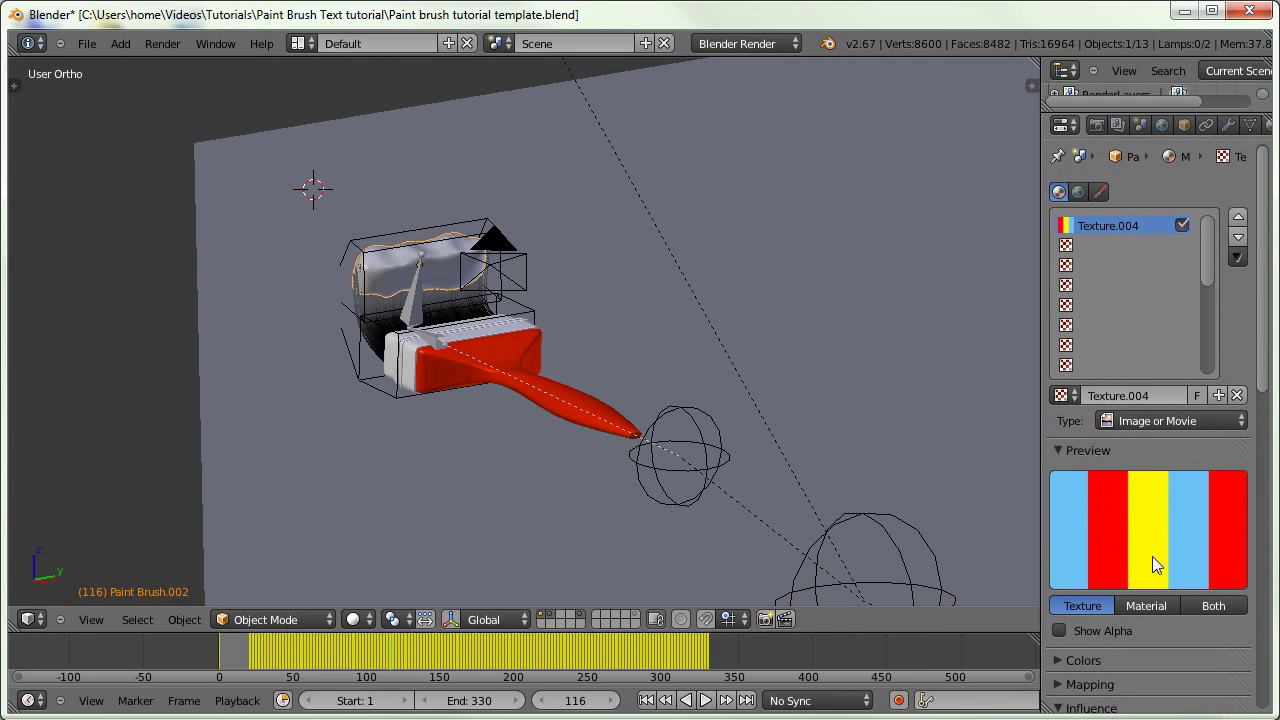
left_click(1211, 605)
Set the paint blob material's specular intensity to 0.747 and hardness to 290, and render the frame
scroll(1204, 123, "right", 2)
left_click(1230, 124)
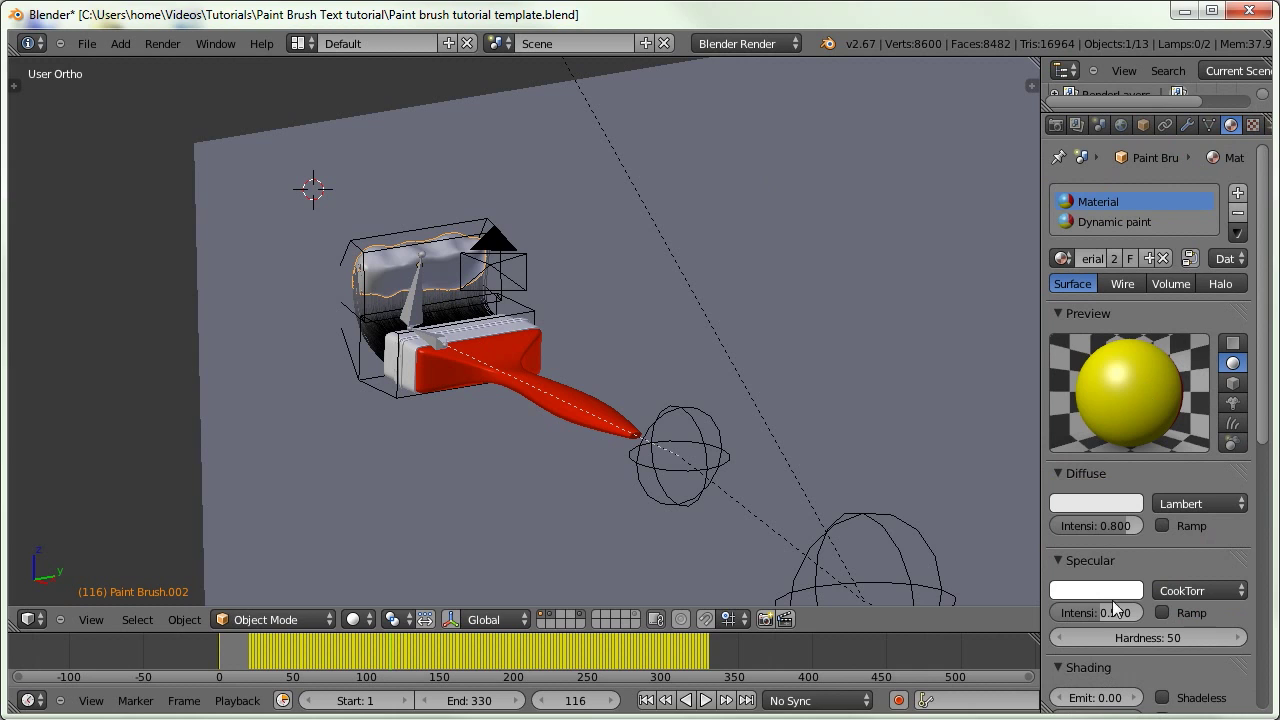
left_click_drag(1102, 614, 1219, 643)
key("F12")
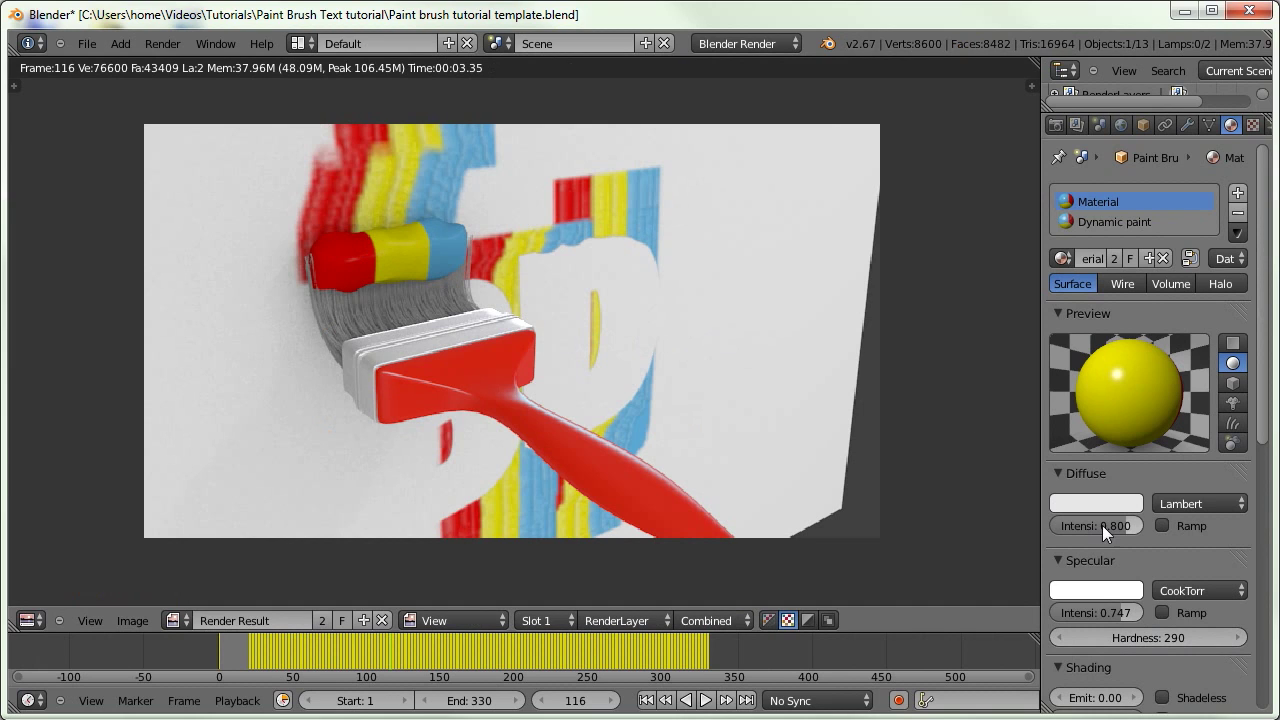
Set the paint blob material's diffuse intensity to 1.0, brighten its diffuse colour to white, and render again
left_click_drag(1099, 527, 1187, 522)
left_click(1118, 502)
left_click_drag(1124, 266, 1130, 221)
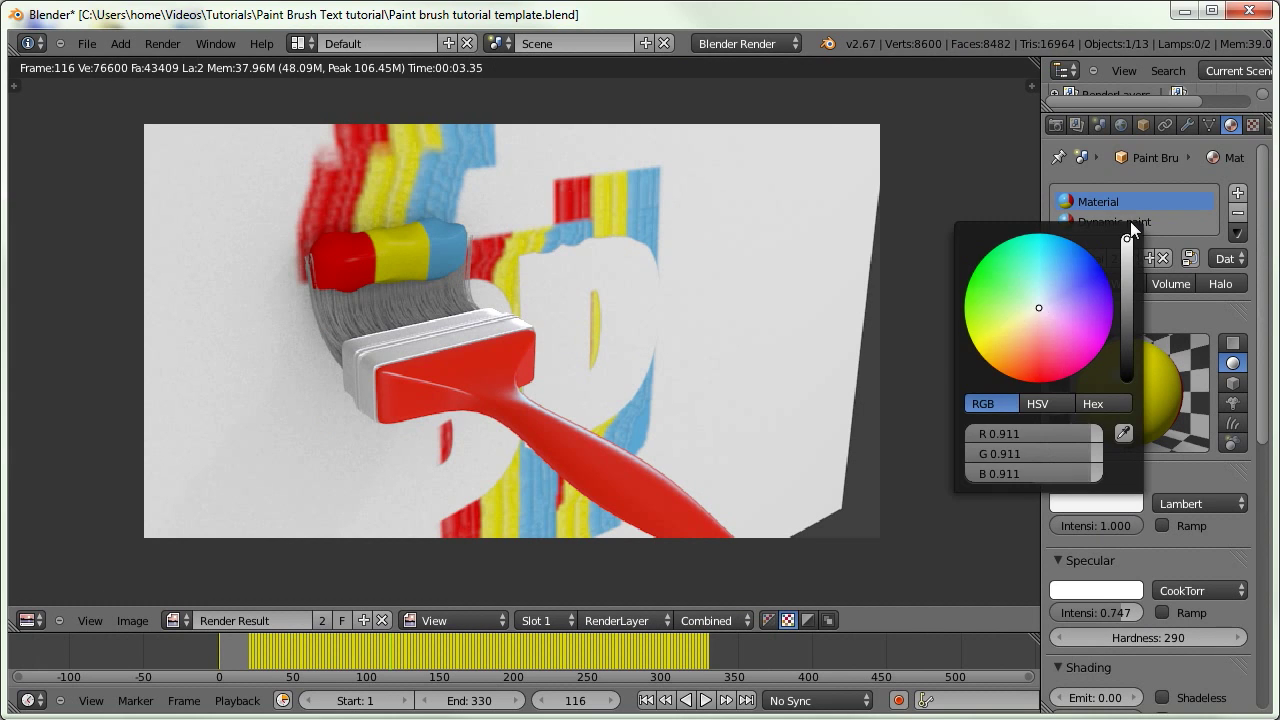
key("F12")
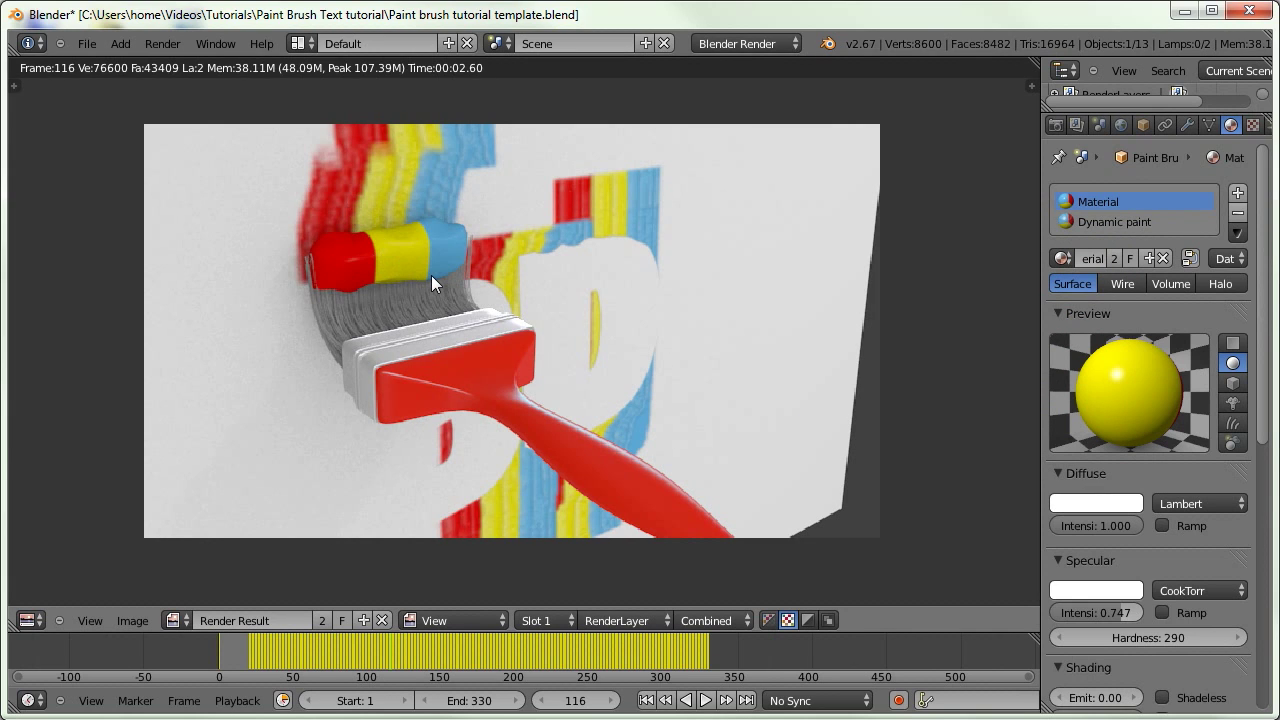
Return to the 3D view, select the bristle object Paint Brush.001, and give it a new material
left_click(31, 620)
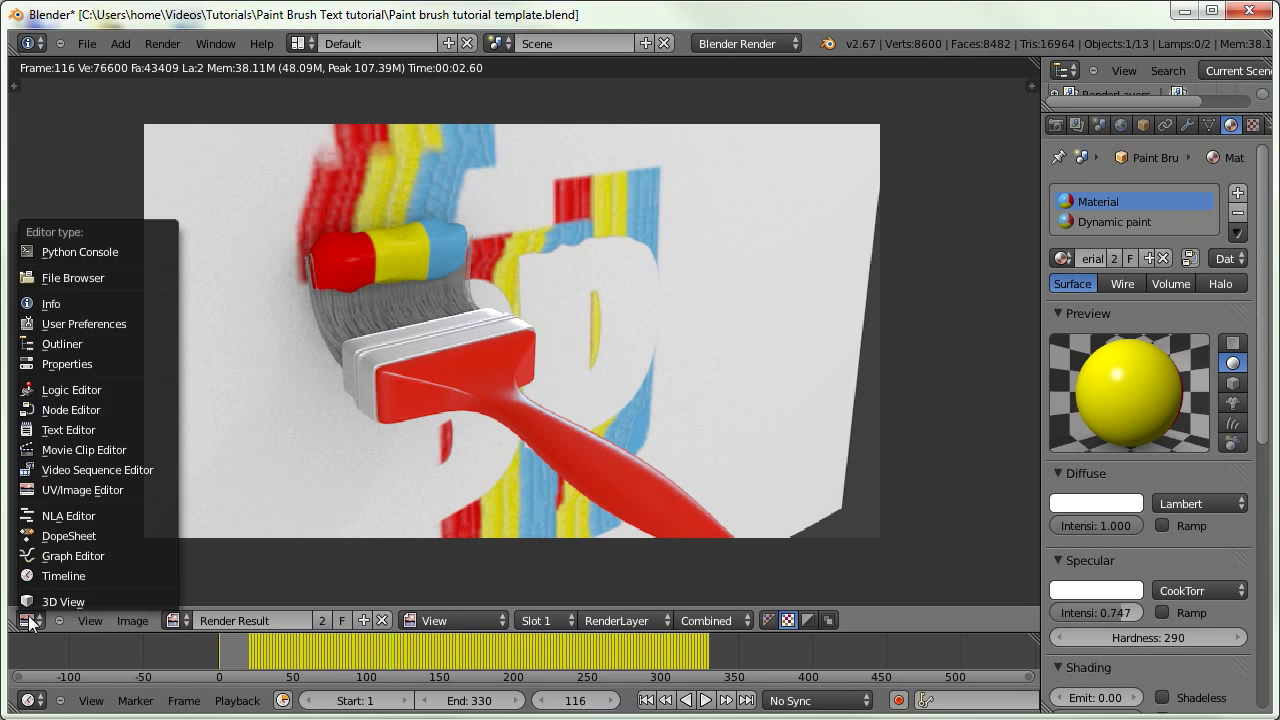
left_click(100, 600)
right_click(485, 335)
key("z")
key("z")
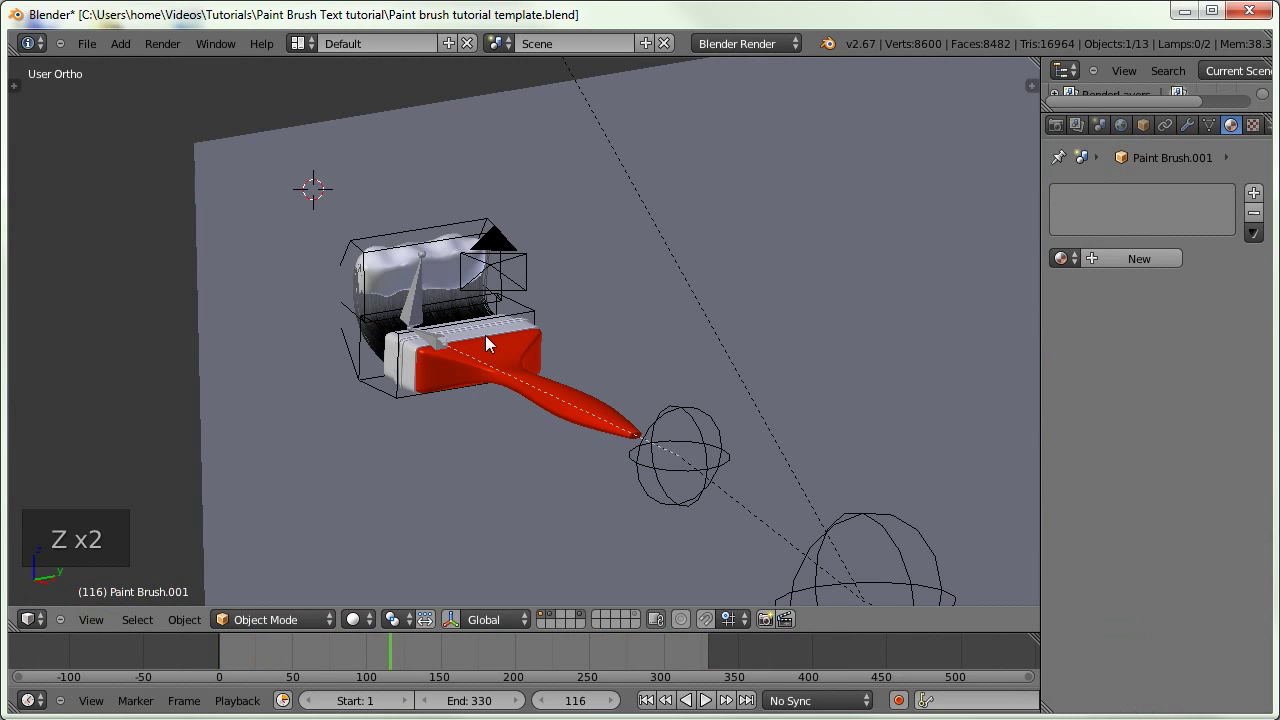
left_click(1136, 258)
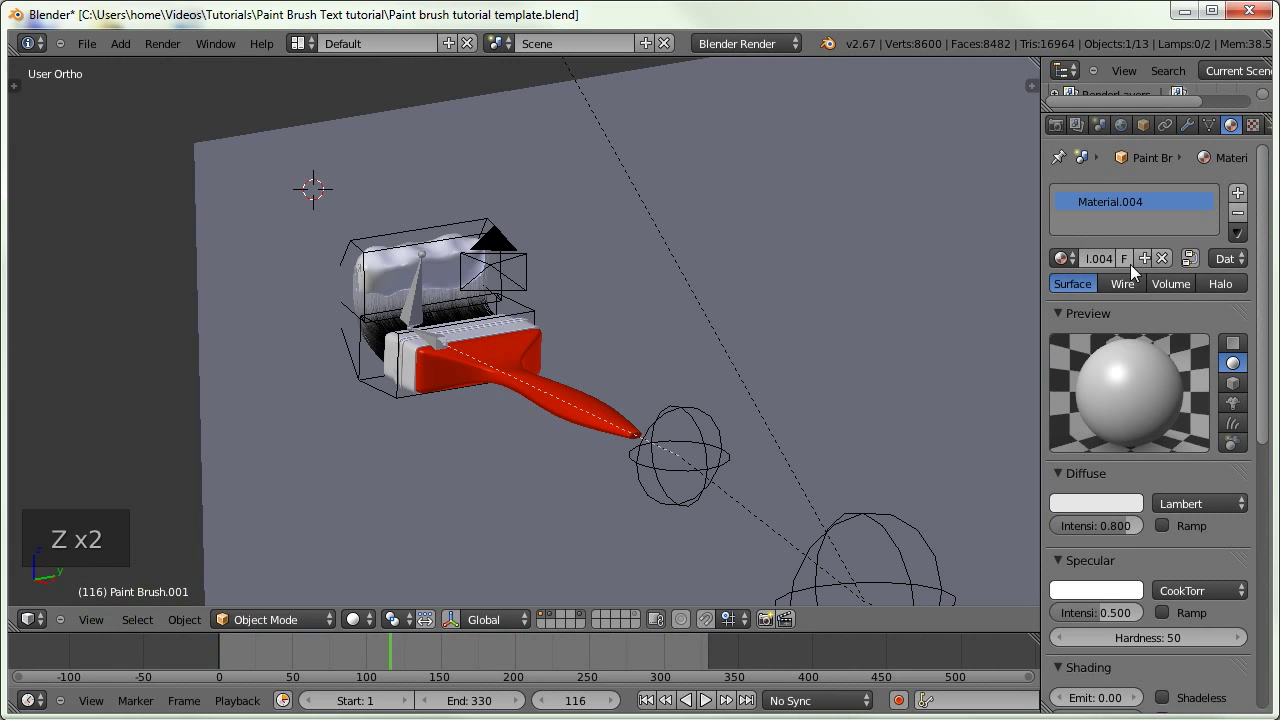
UV-map the bristle object's face using Project from View (Bounds) from an end-on view, and return to the solid camera view
mouse_move(492, 323)
middle_mouse_down()
mouse_move(454, 344)
mouse_move(410, 312)
mouse_move(346, 297)
middle_mouse_up()
key("Tab")
key("Tab")
key("Tab")
key("z")
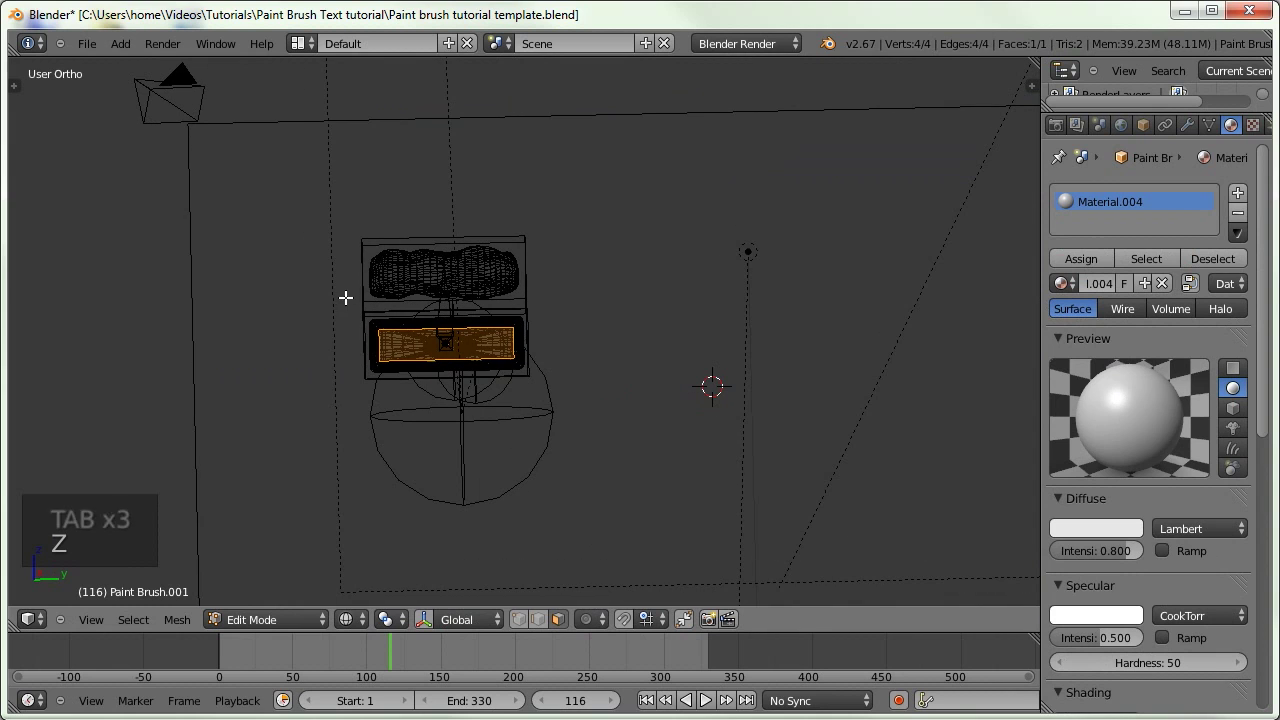
key("u")
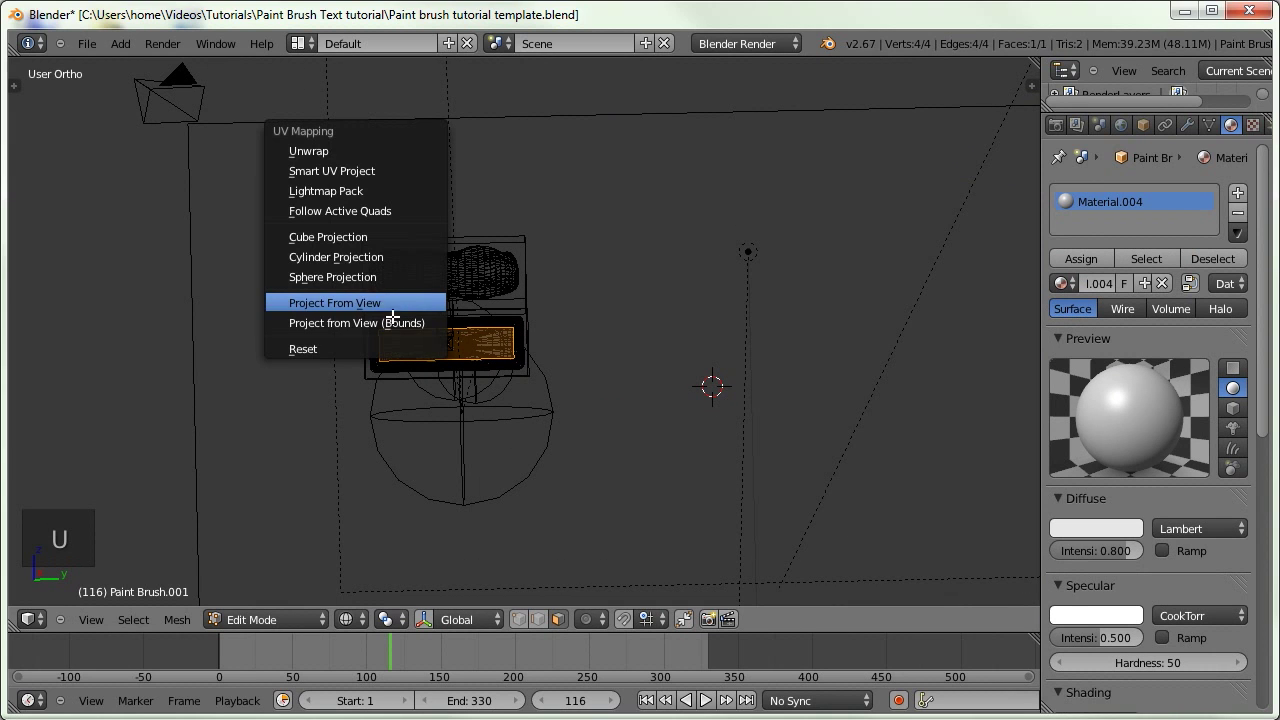
left_click(384, 325)
key("Tab")
key("z")
key("KP_0")
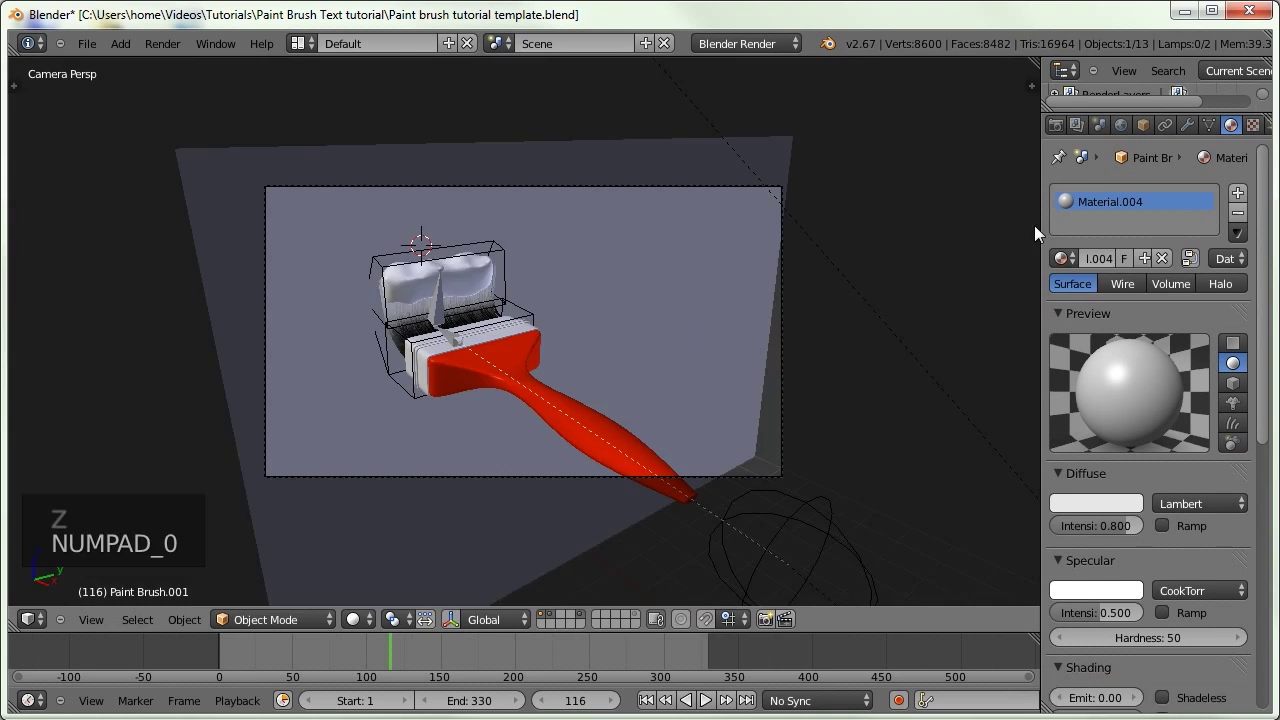
Add an Image or Movie texture to the bristle material and load ConcreteRough0016_S v2.jpg from the Textures folder
scroll(1151, 130, "down", 2)
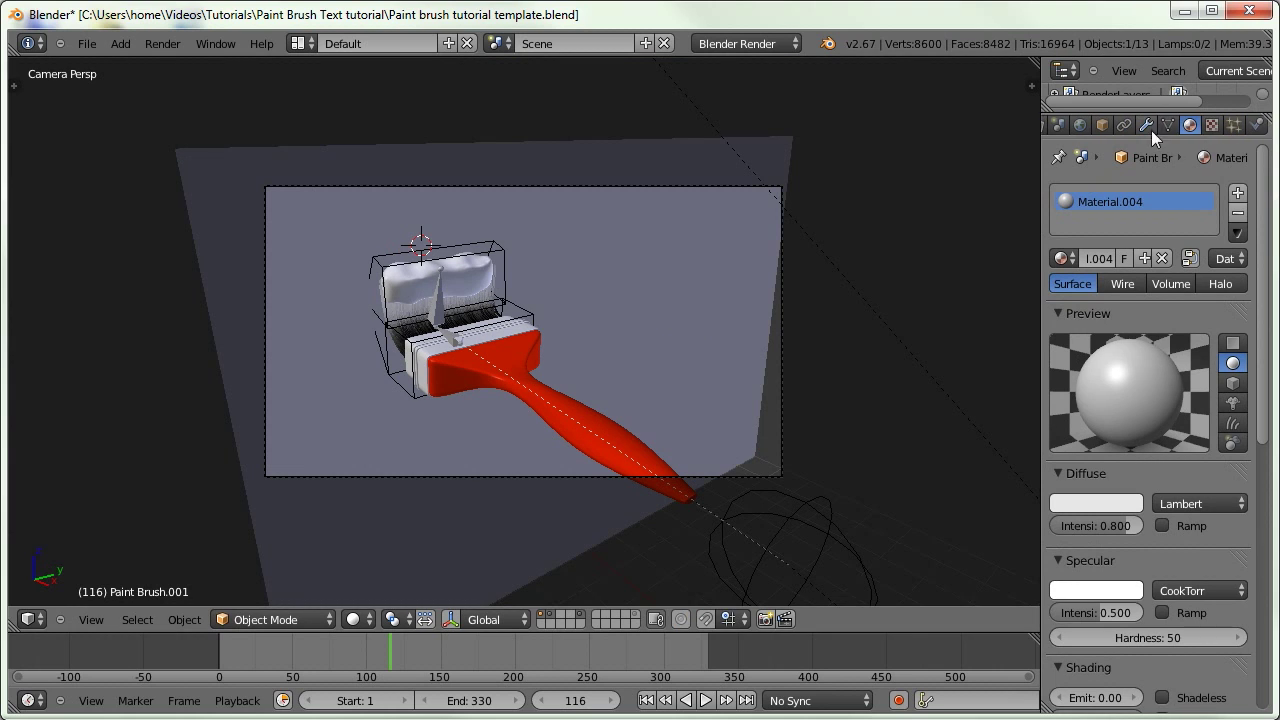
left_click(1211, 125)
left_click(1111, 392)
left_click(1124, 420)
left_click(1137, 291)
scroll(1094, 580, "down", 10)
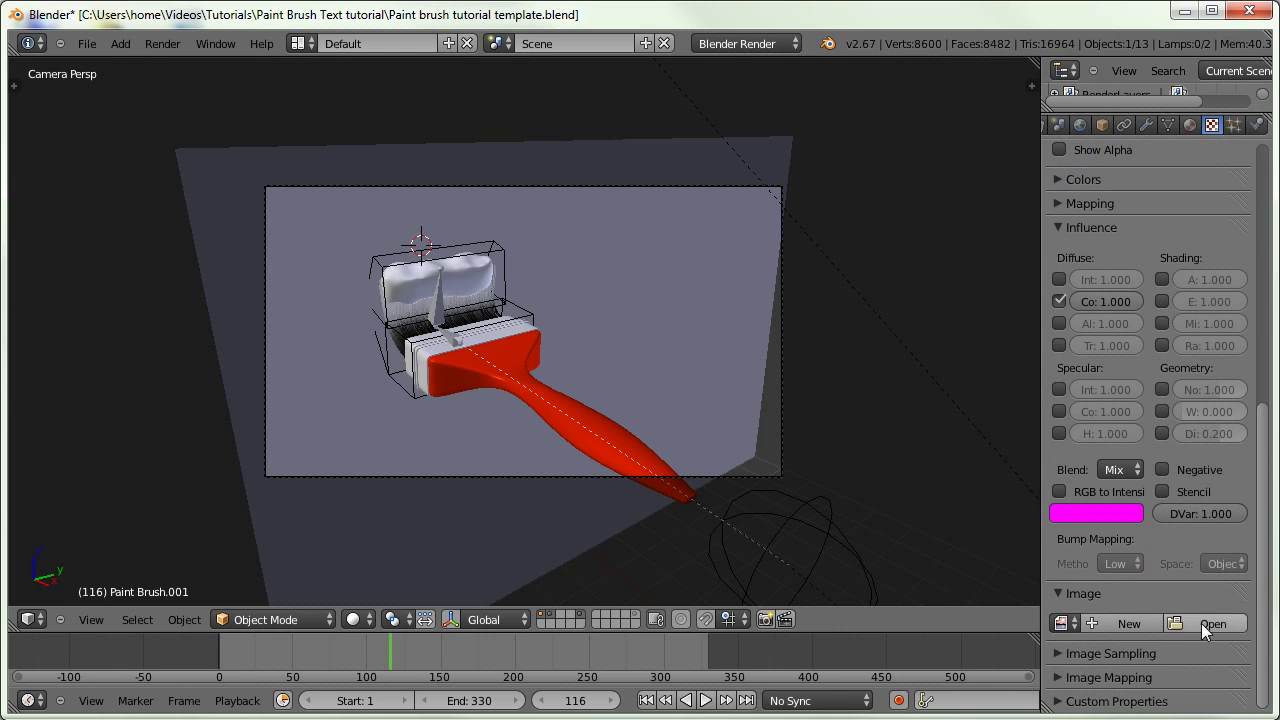
left_click(1204, 625)
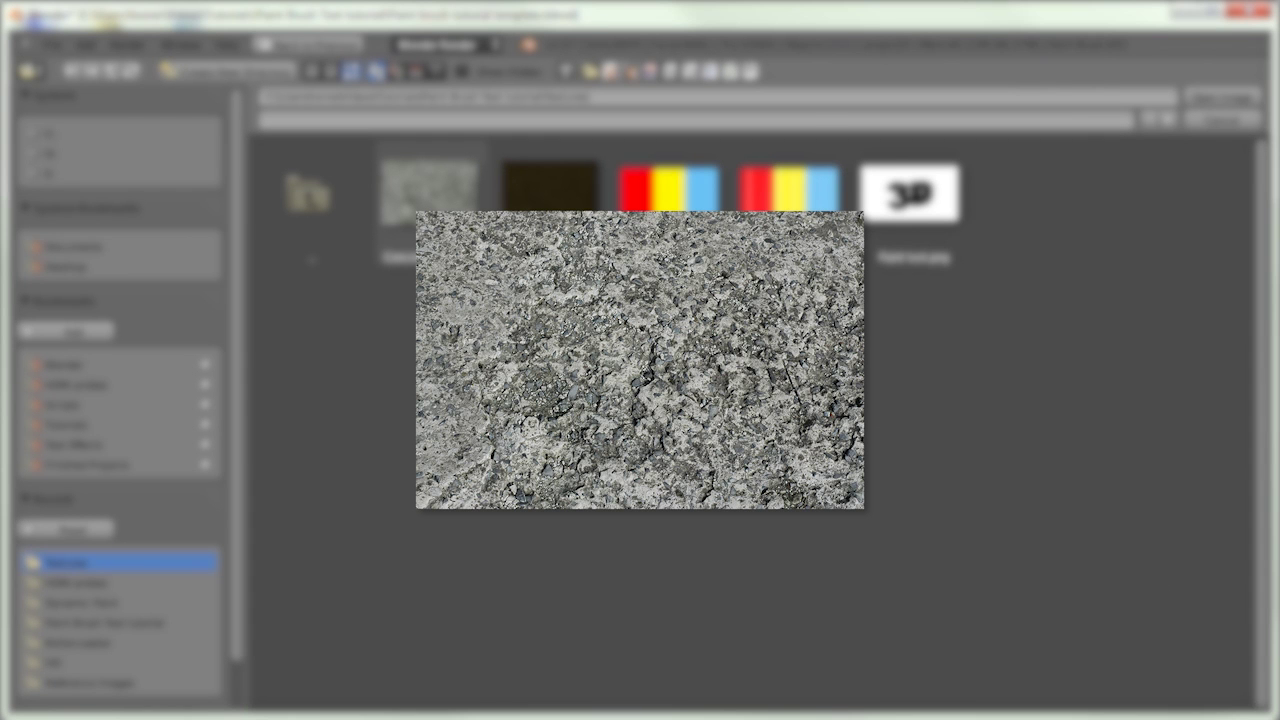
left_click(430, 190)
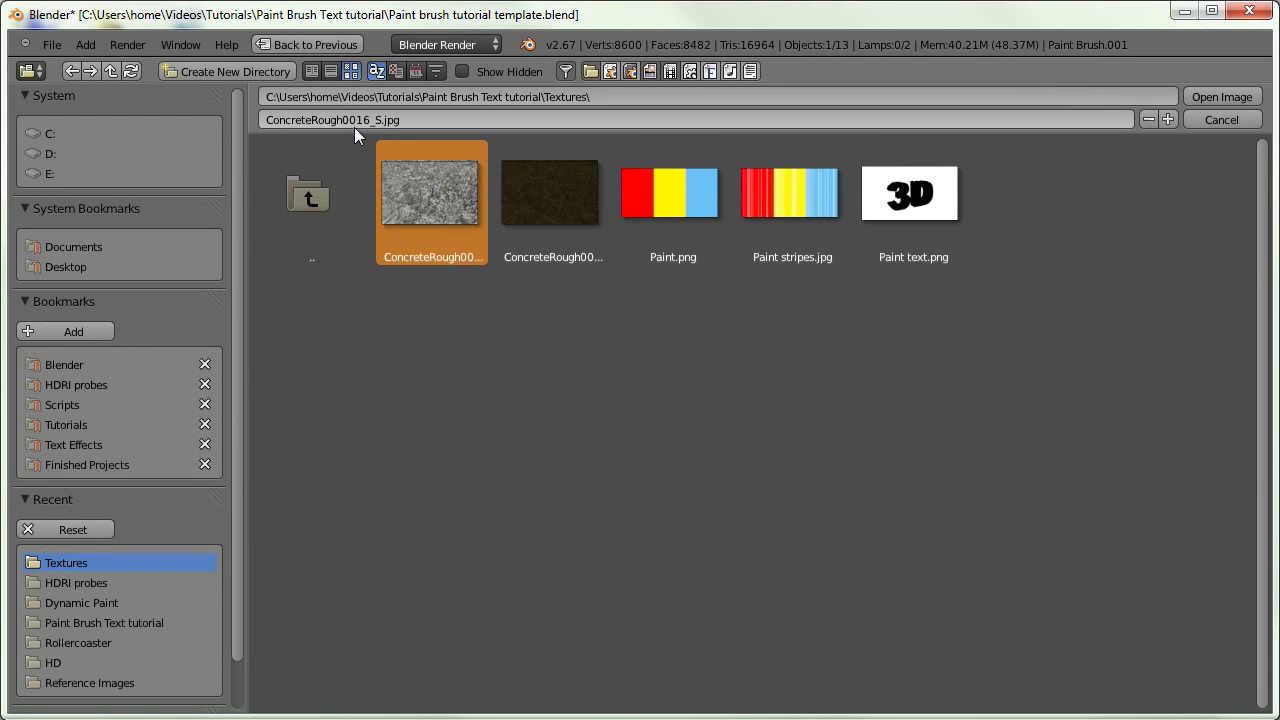
left_click(566, 186)
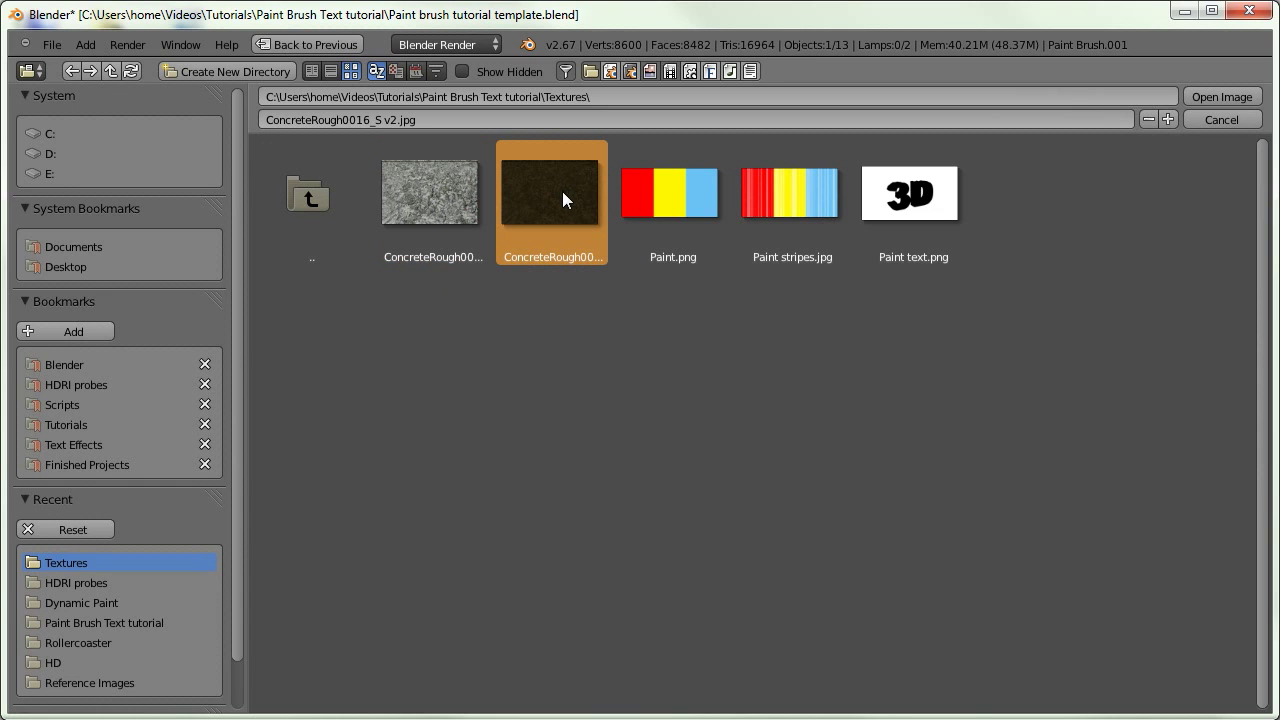
left_click(1217, 96)
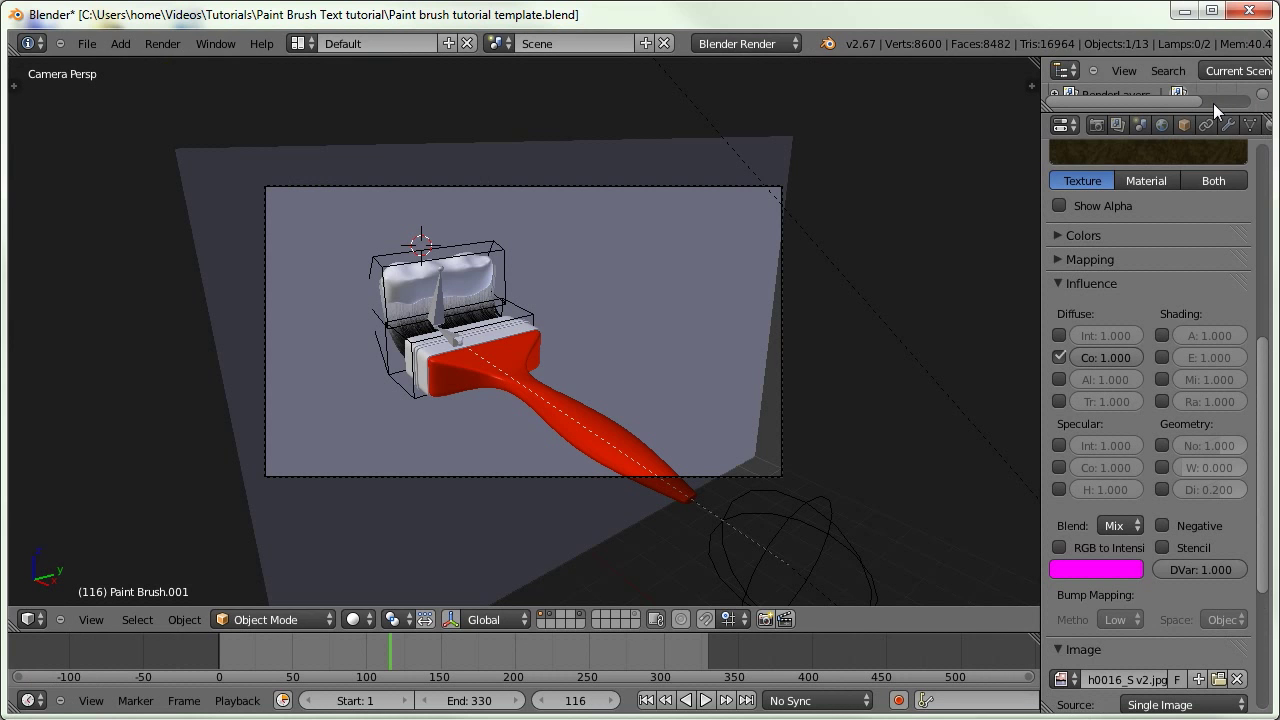
Set the concrete texture's mapping coordinates to UV
scroll(1110, 280, "up", 2)
left_click(1118, 313)
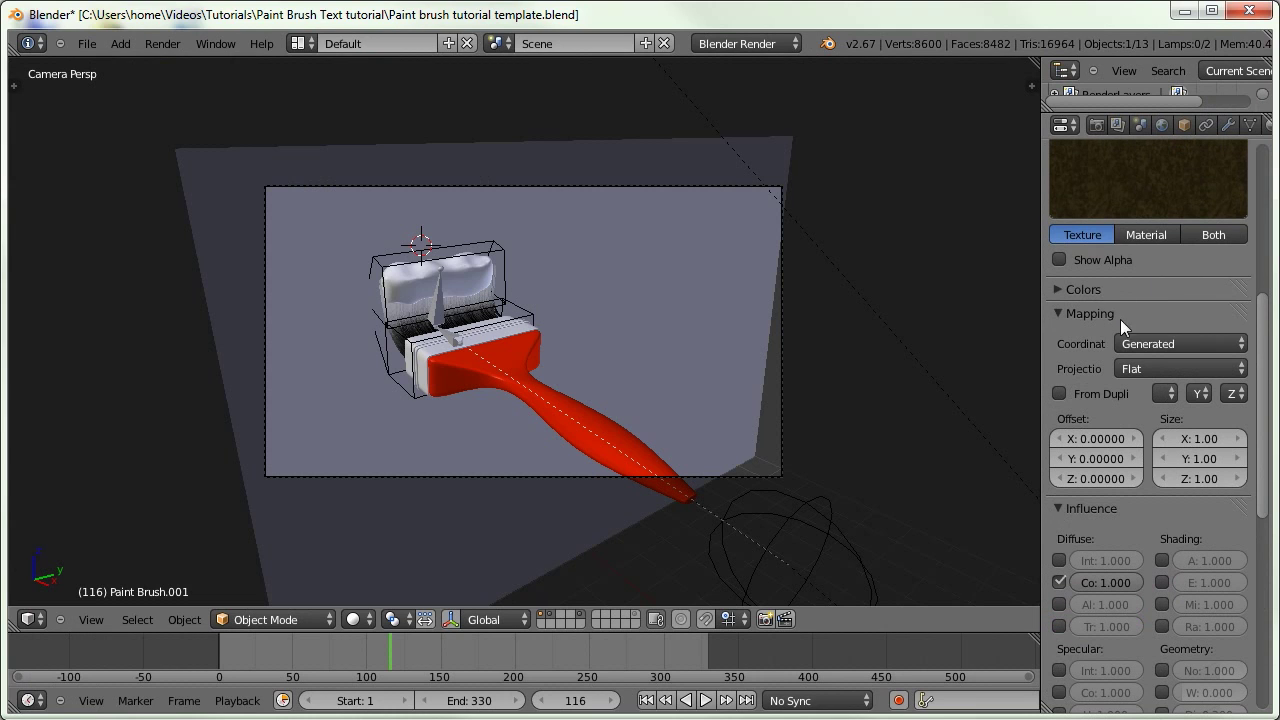
left_click(1145, 343)
left_click(1129, 257)
left_click(1095, 311)
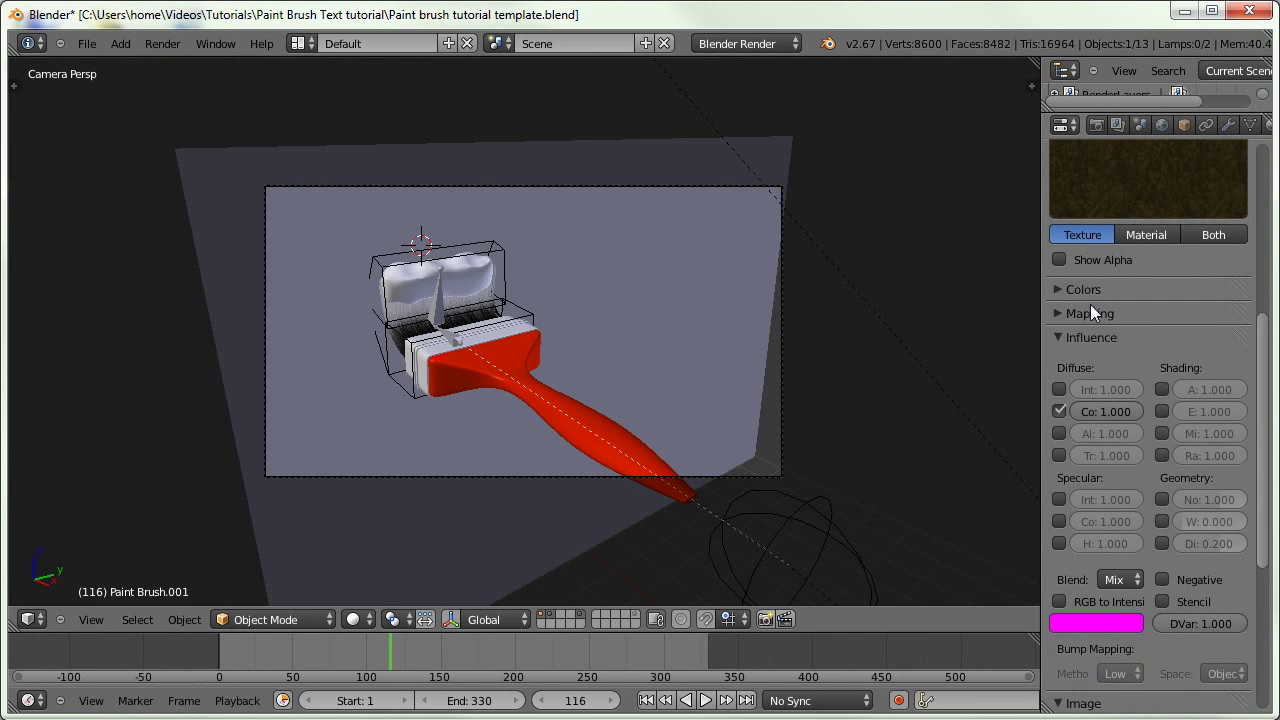
Raise the concrete texture's brightness to 1.200
left_click(1092, 290)
left_click_drag(1196, 366, 1167, 318)
scroll(1184, 440, "up", 4)
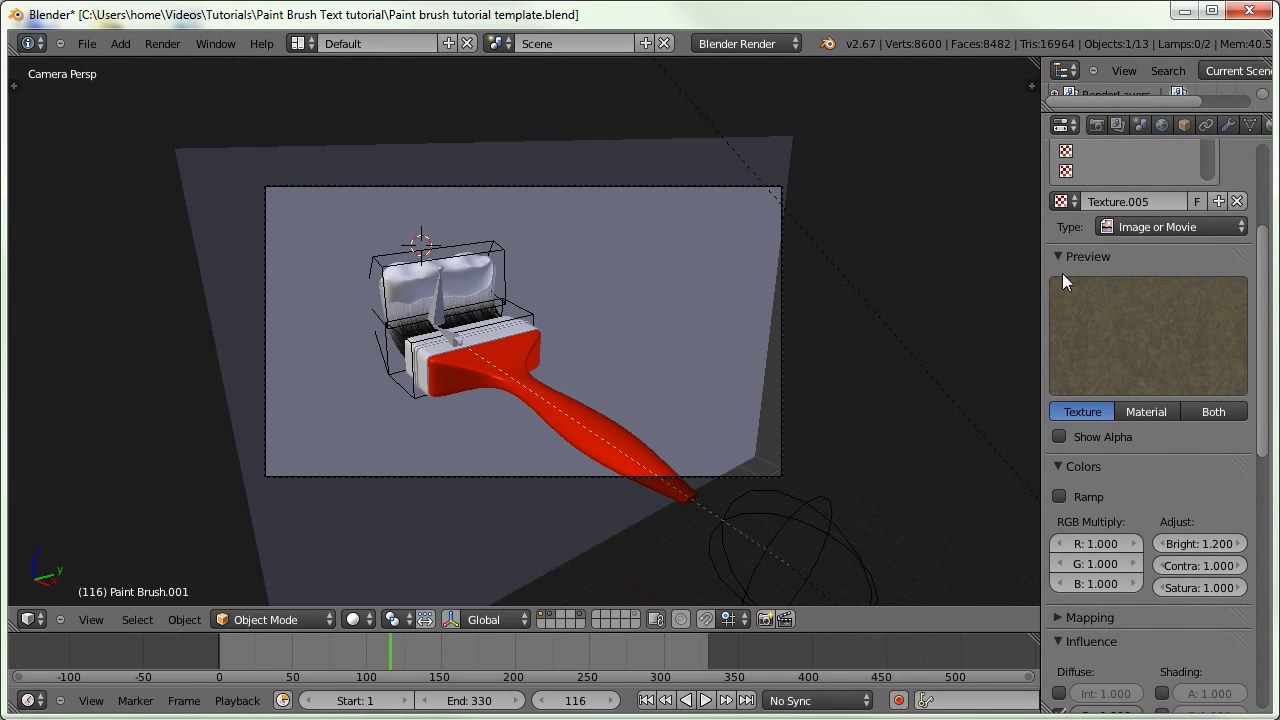
scroll(1143, 451, "down", 2)
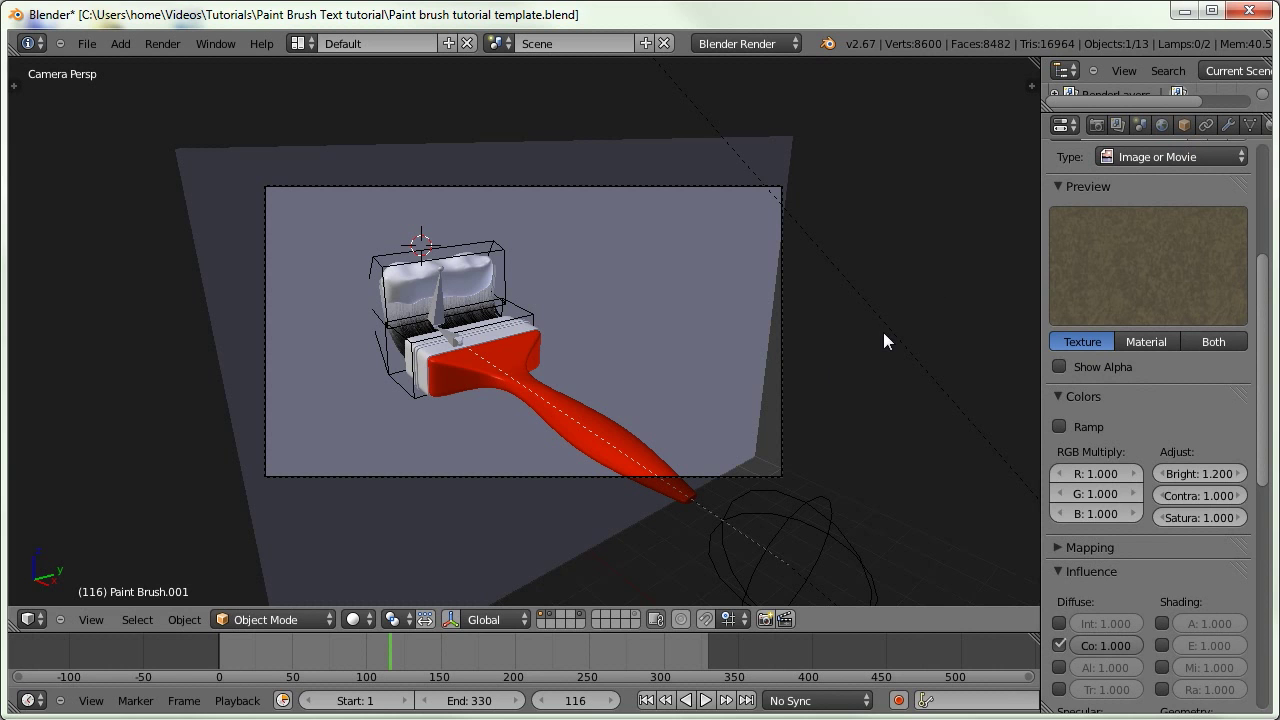
Examine the bristle object's emitting face inside the brush in wireframe Edit Mode from several angles
middle_click_drag(526, 351, 435, 289)
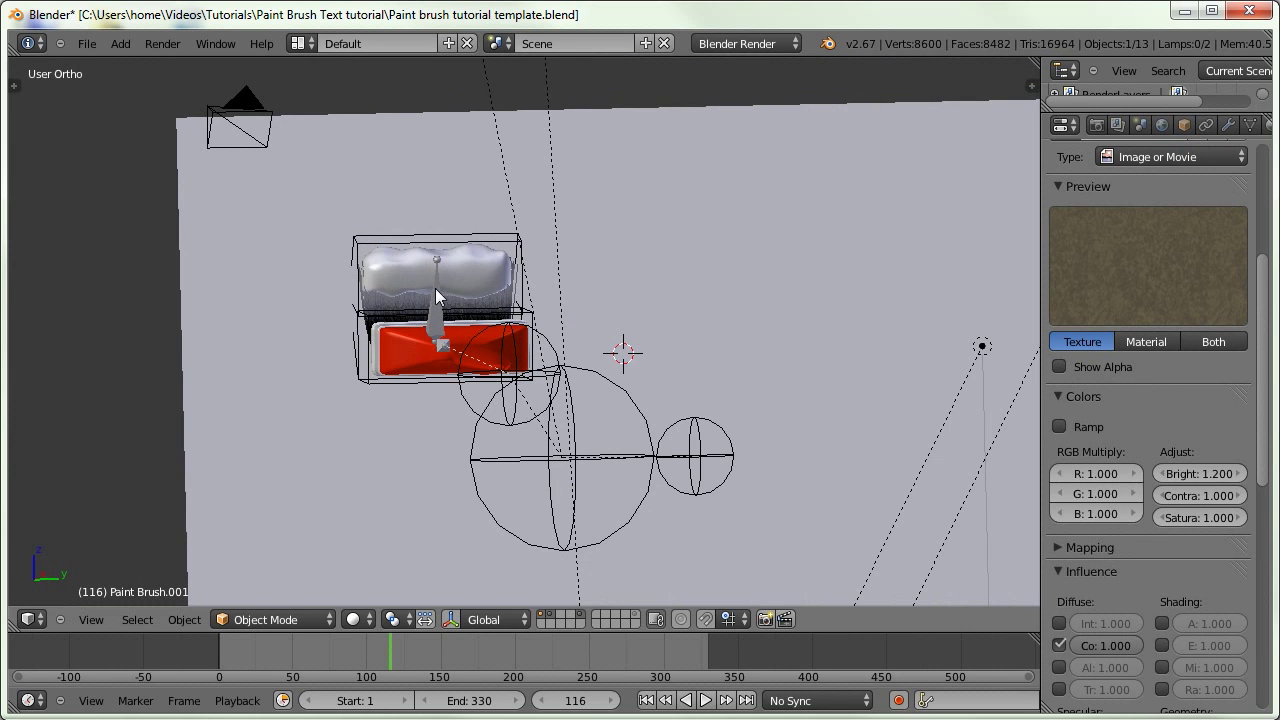
key("Tab")
key("z")
scroll(401, 390, "up", 2)
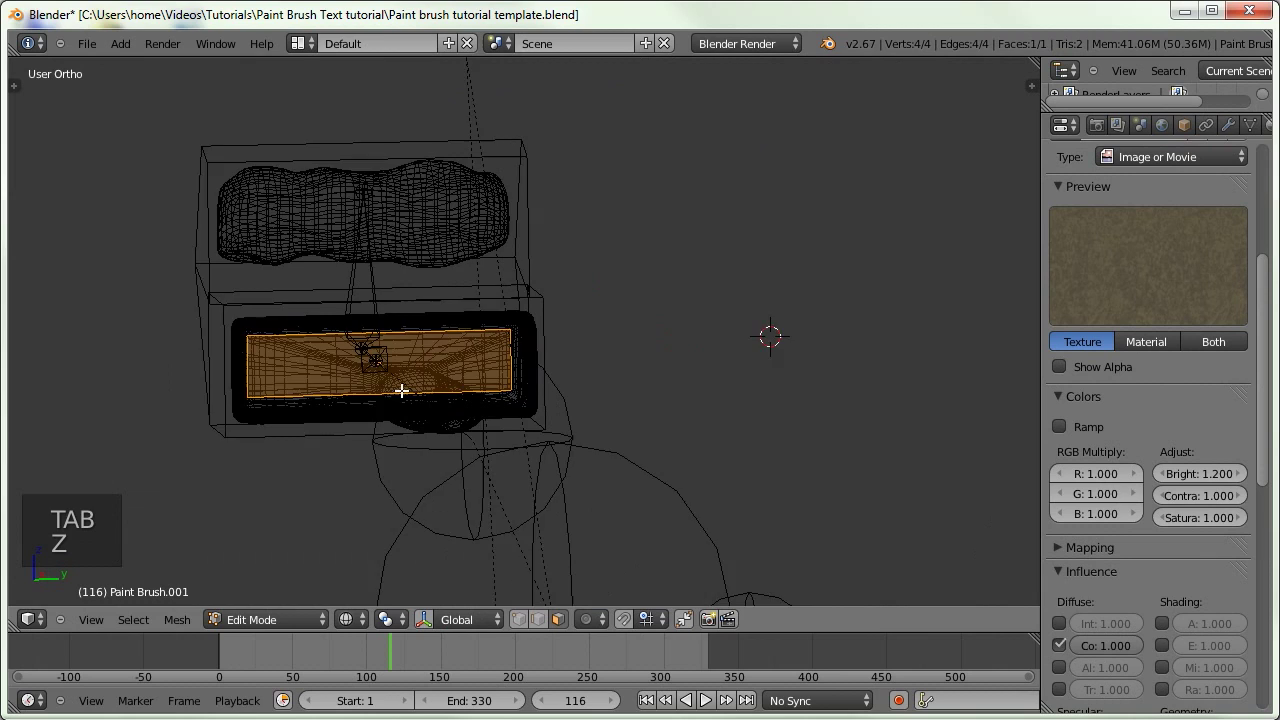
scroll(401, 390, "up", 1)
mouse_move(163, 388)
middle_mouse_down()
mouse_move(337, 457)
mouse_move(420, 460)
middle_mouse_up()
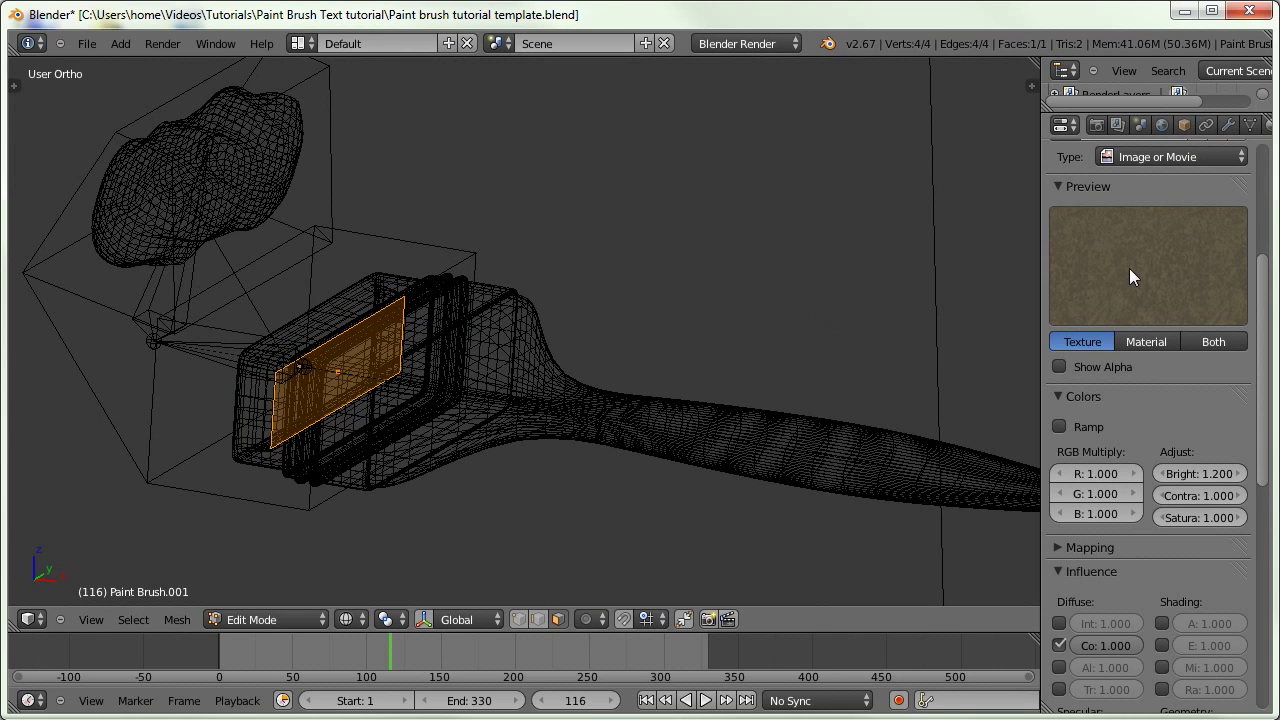
middle_click_drag(349, 366, 249, 342)
mouse_move(465, 343)
middle_mouse_down()
mouse_move(500, 340)
mouse_move(460, 351)
middle_mouse_up()
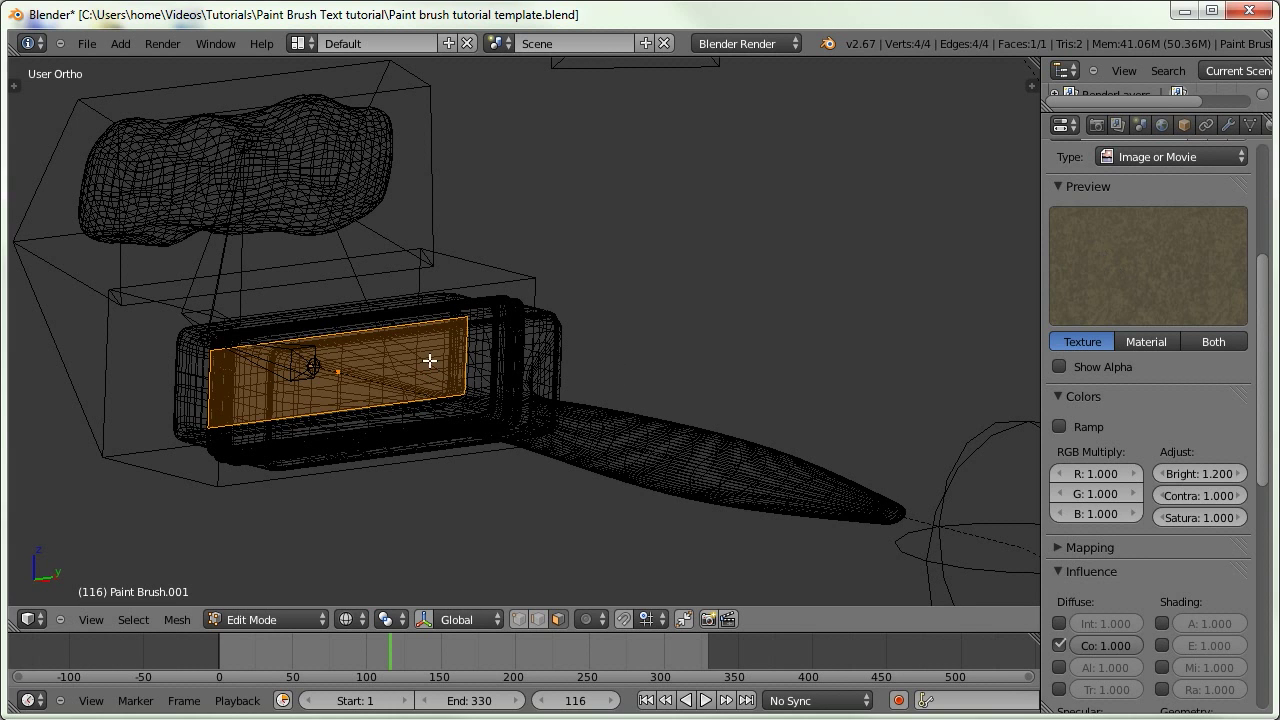
mouse_move(322, 240)
middle_mouse_down()
mouse_move(360, 243)
mouse_move(386, 312)
middle_mouse_up()
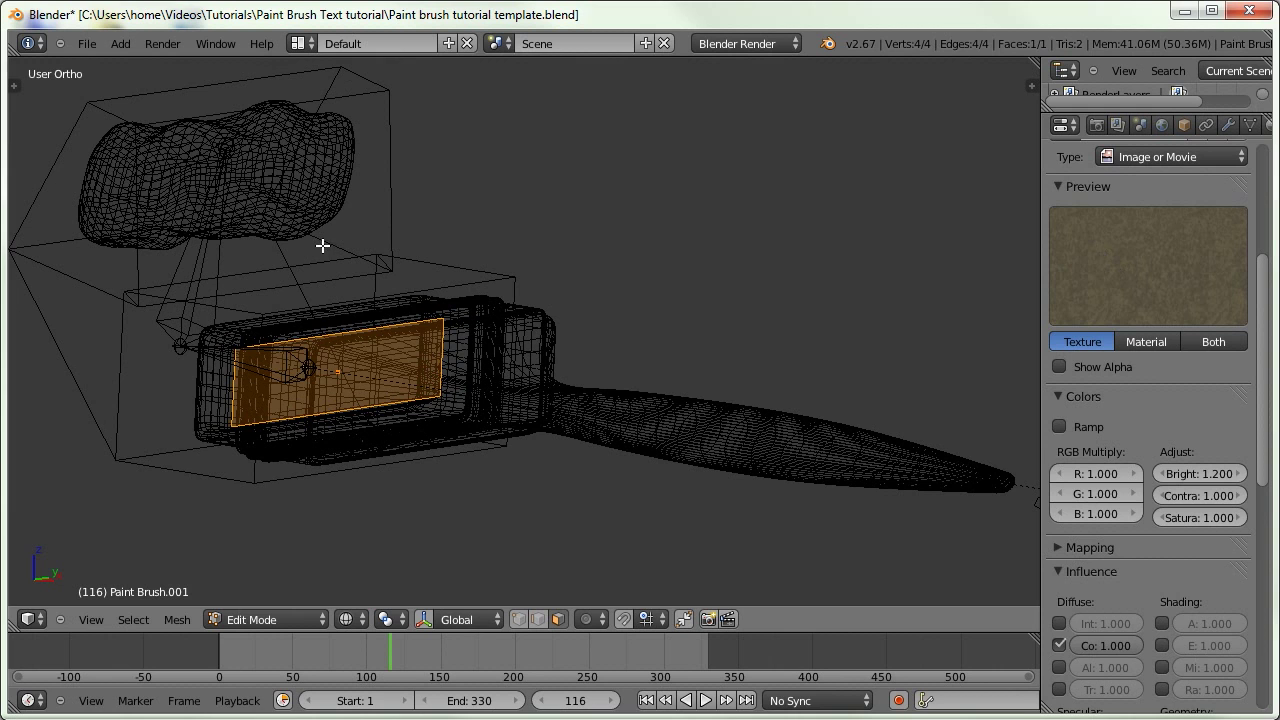
middle_click_drag(363, 237, 306, 321)
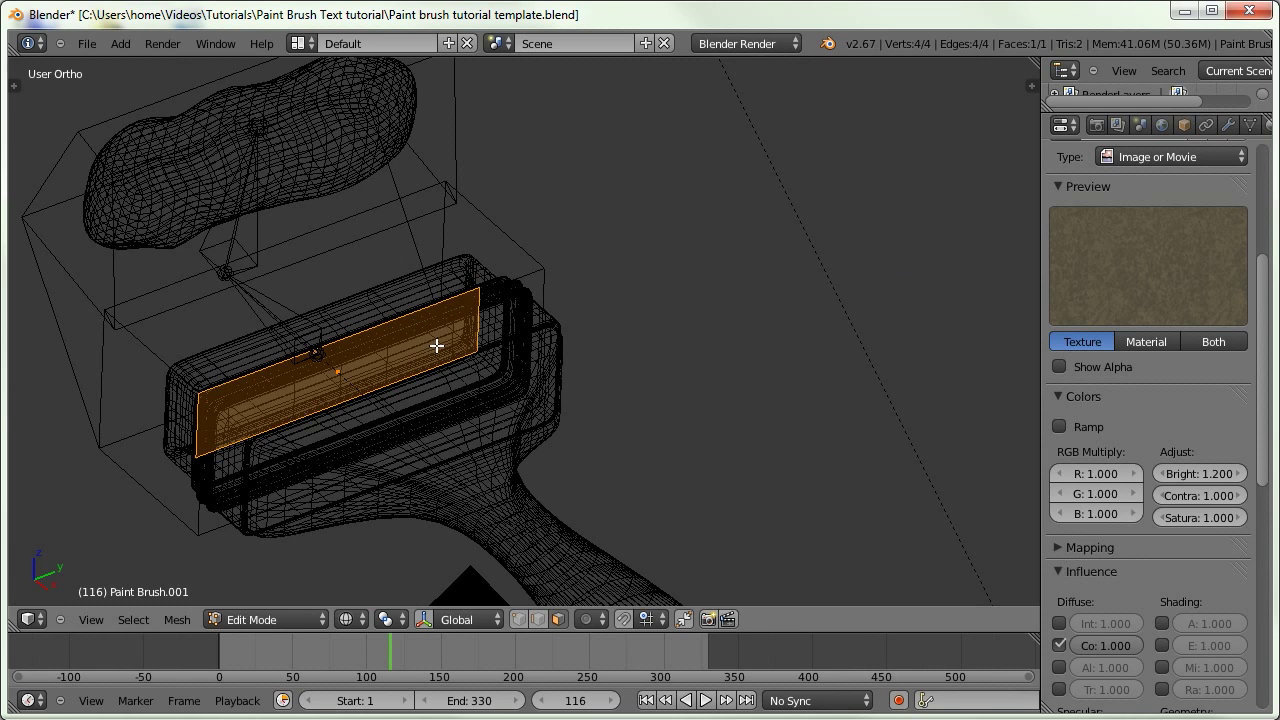
Return the bristle object to Object Mode with solid shading and render the frame
key("Tab")
key("z")
key("F12")
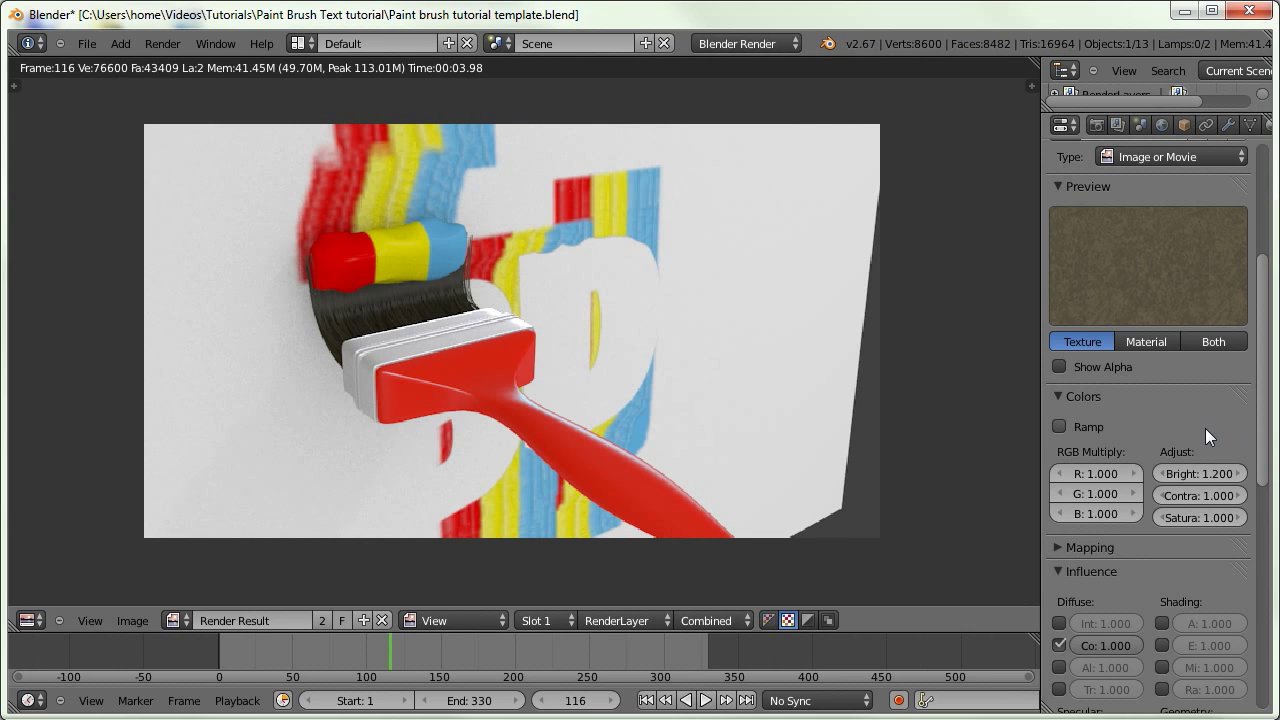
In the bristle material's strand settings, set the root size to 2 and the tip size to 0.9
scroll(1205, 428, "up", 3)
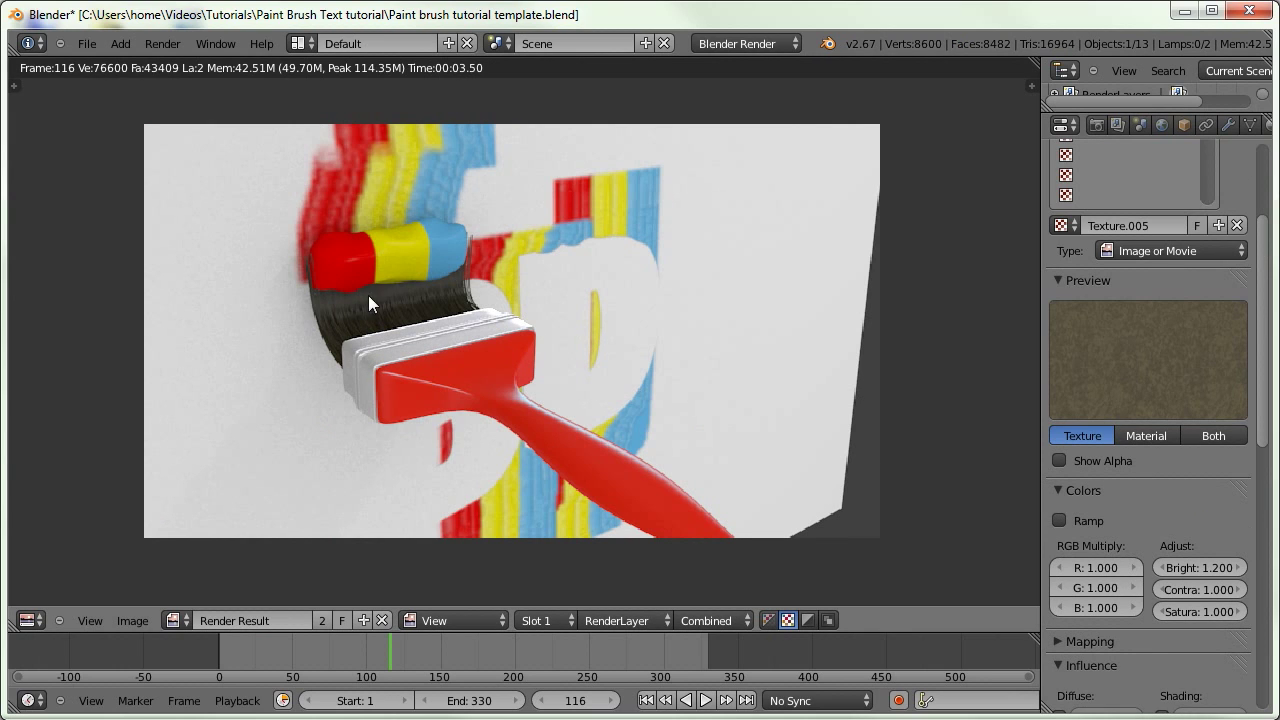
scroll(1220, 126, "down", 2)
left_click(1207, 125)
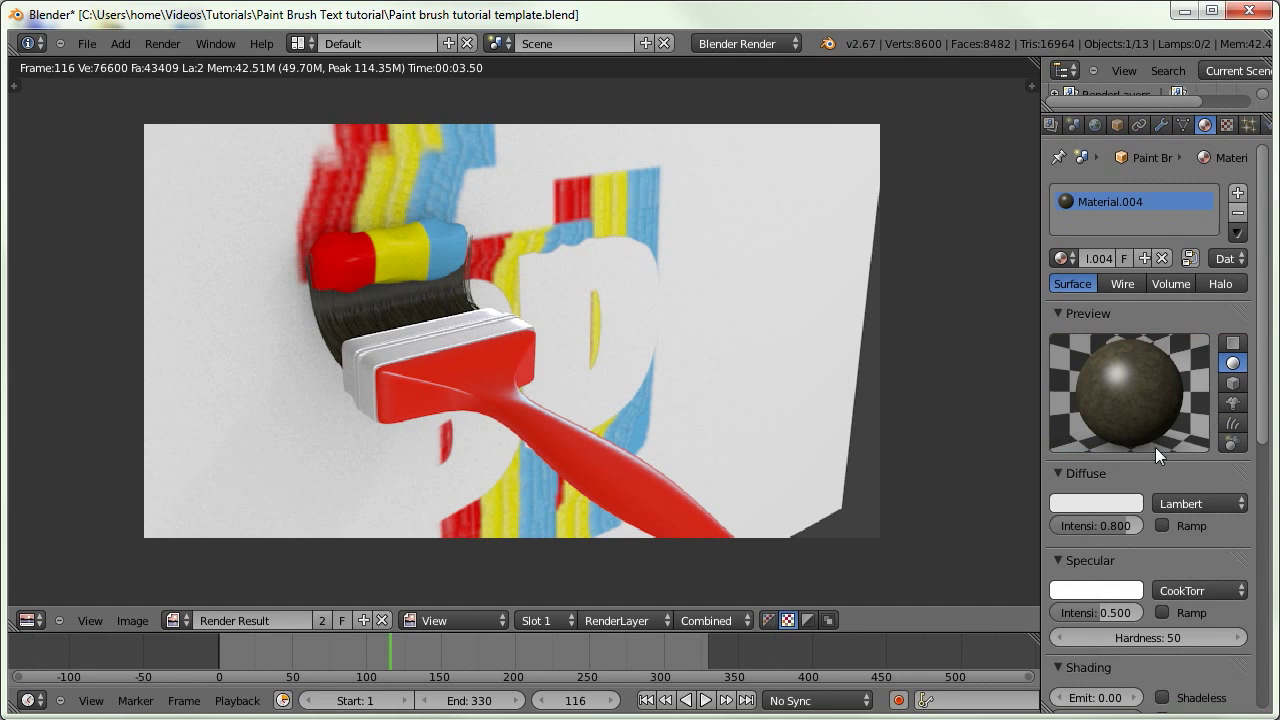
scroll(1155, 452, "down", 10)
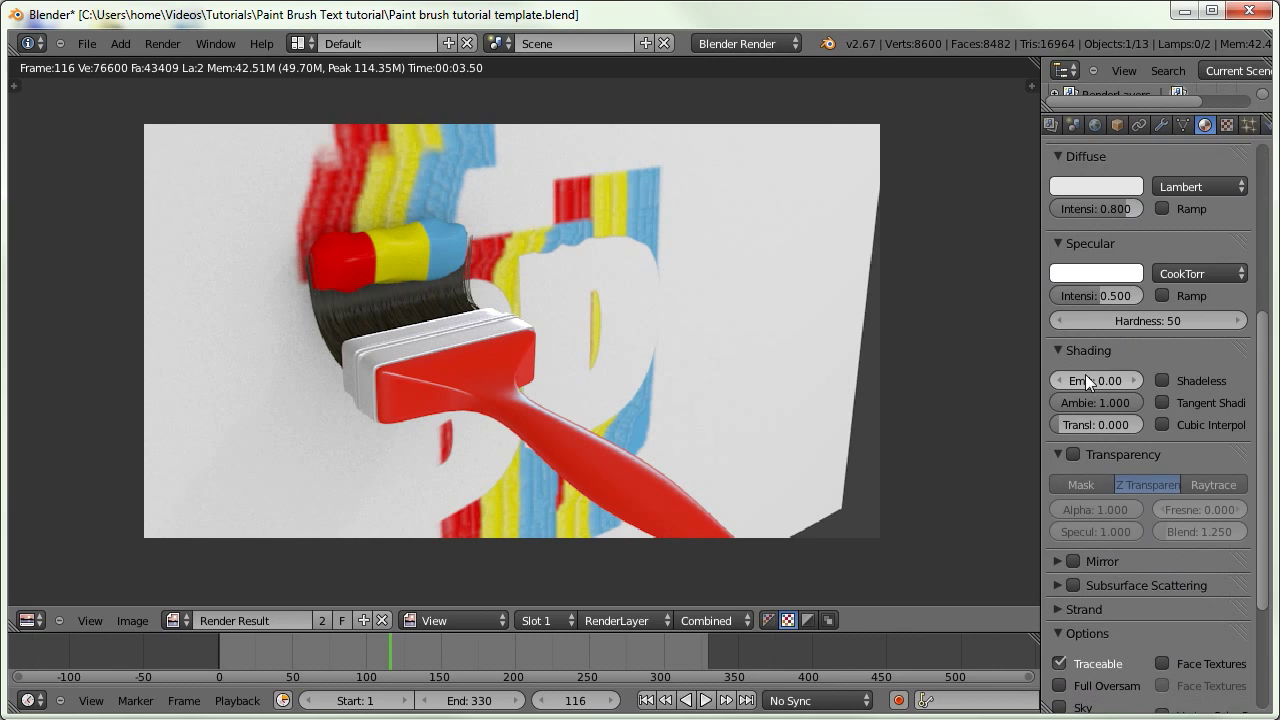
scroll(1098, 370, "down", 4)
left_click(1102, 460)
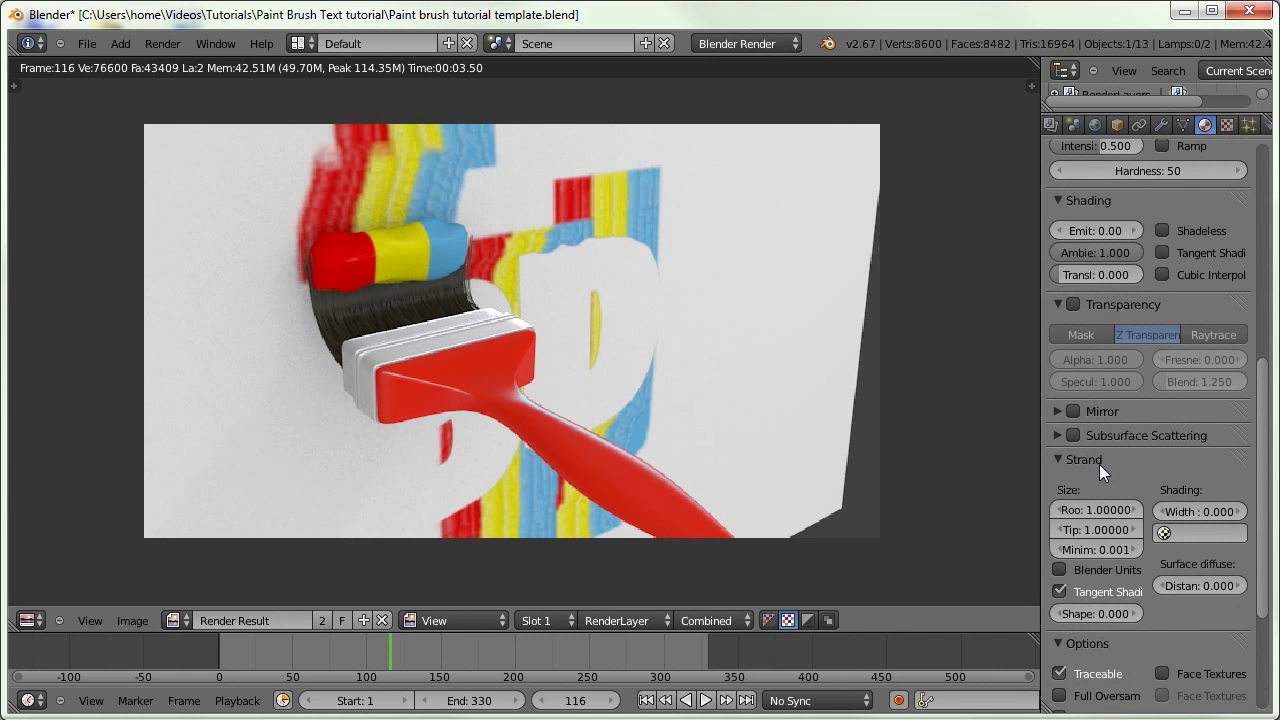
left_click(1099, 510)
type("2")
key("Return")
left_click(1093, 530)
type("0.9")
key("Return")
Render the frame again to check the bristles' new thickness
scroll(1111, 436, "up", 5)
middle_click_drag(653, 316, 657, 349)
key("F12")
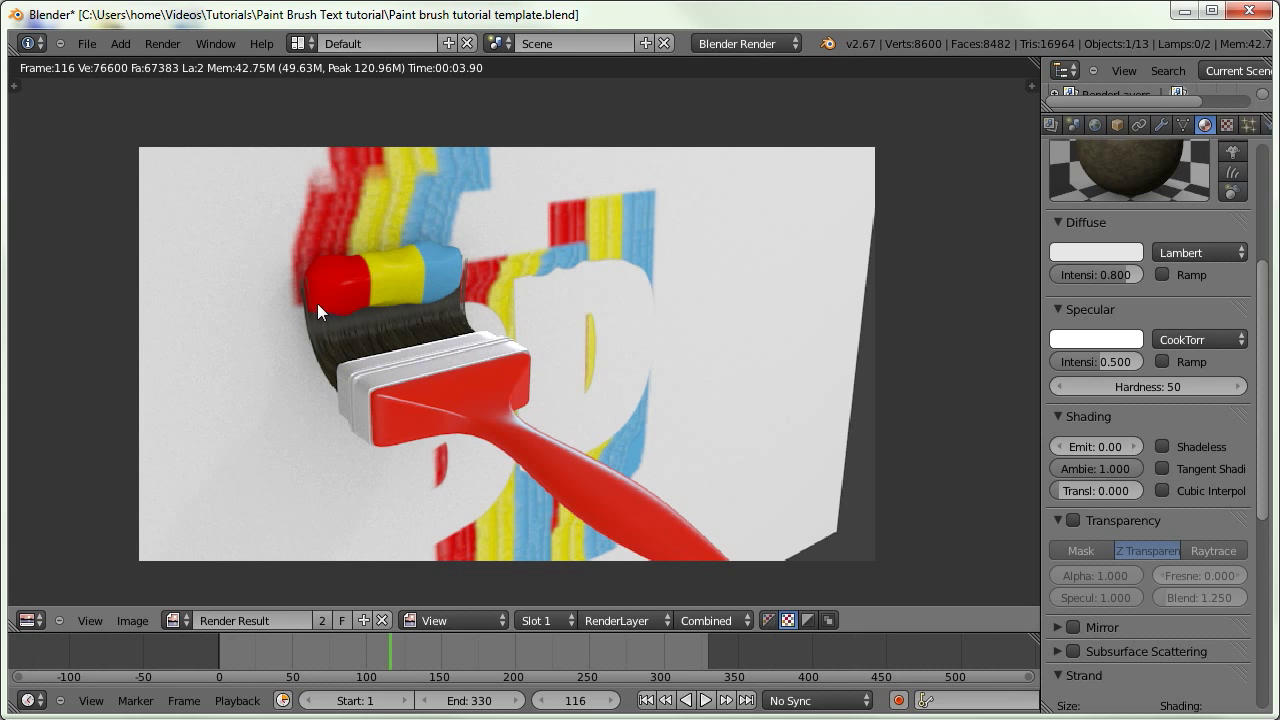
middle_click_drag(317, 303, 352, 313)
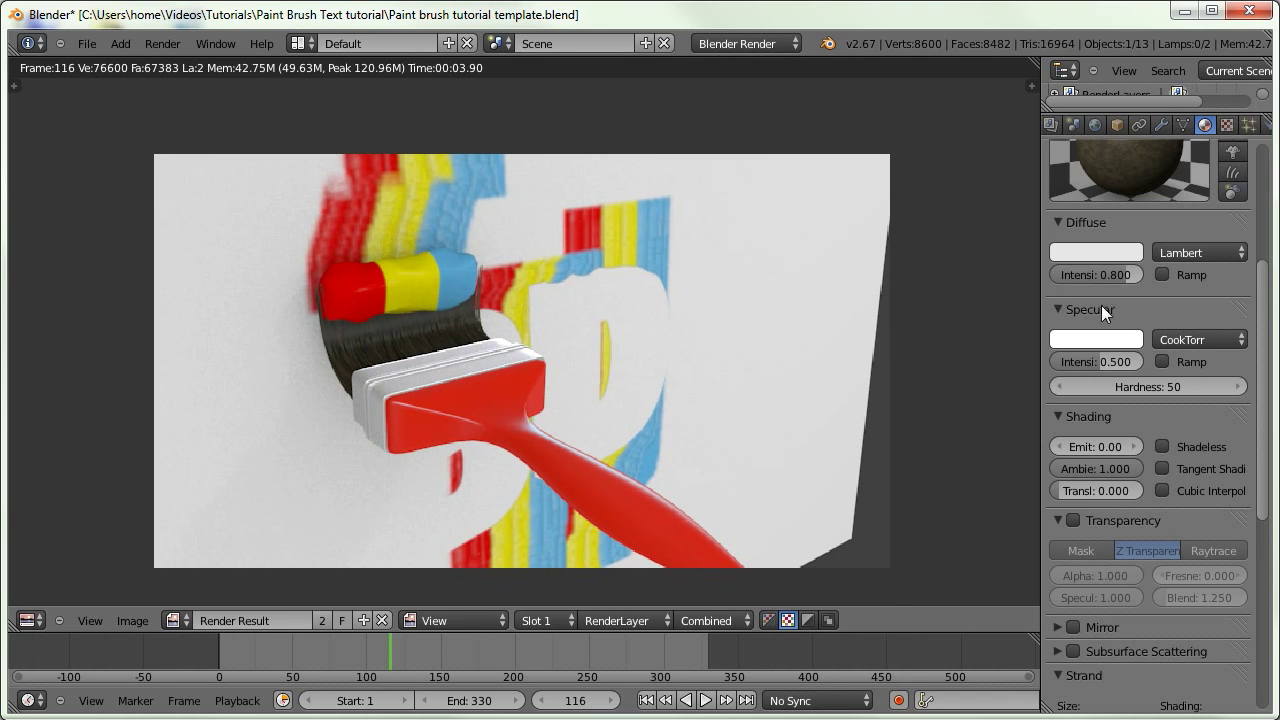
Add a new Image or Movie texture in the bristle material's fourth texture slot and assign the already loaded Paint.png
scroll(1101, 305, "up", 6)
left_click(1227, 124)
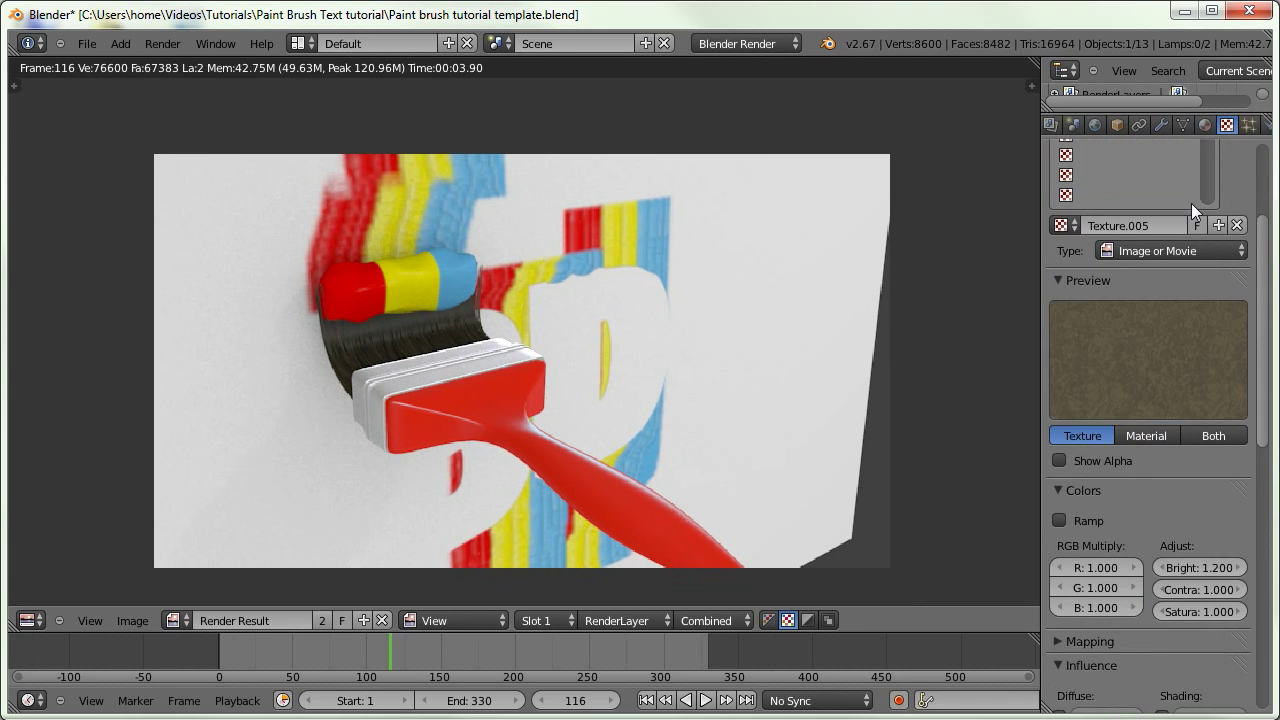
scroll(1191, 203, "up", 4)
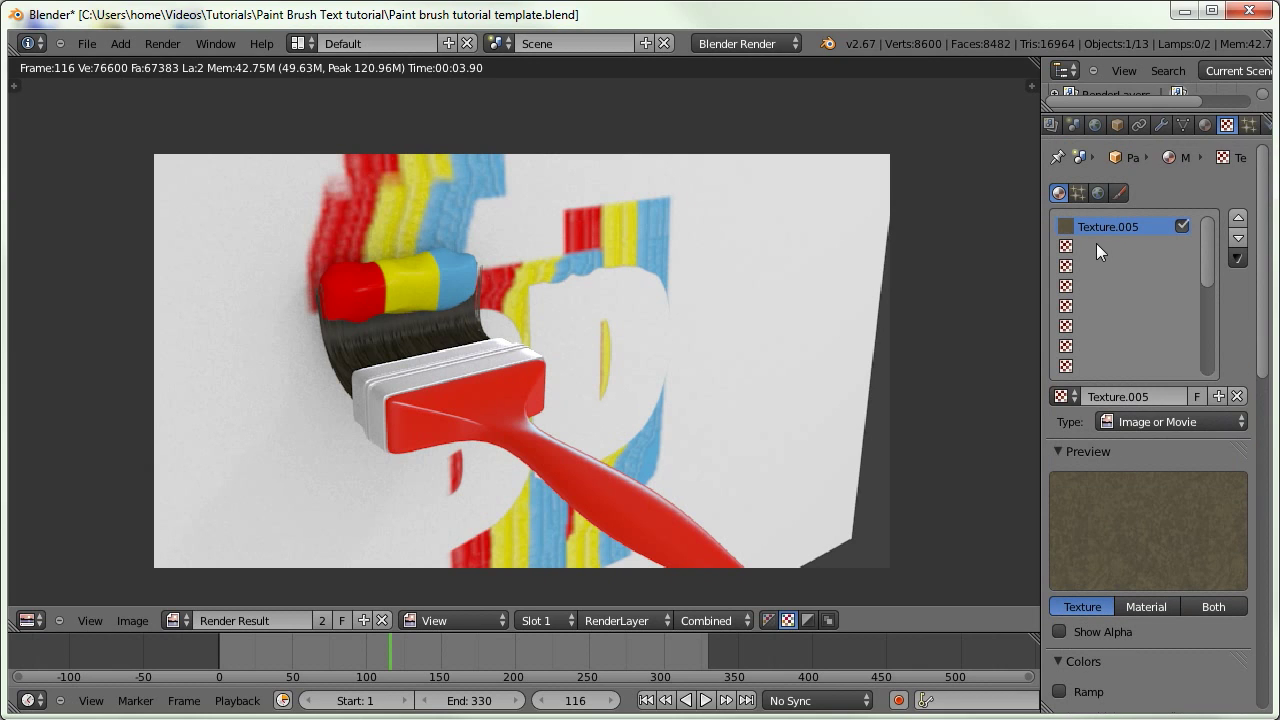
left_click(1095, 285)
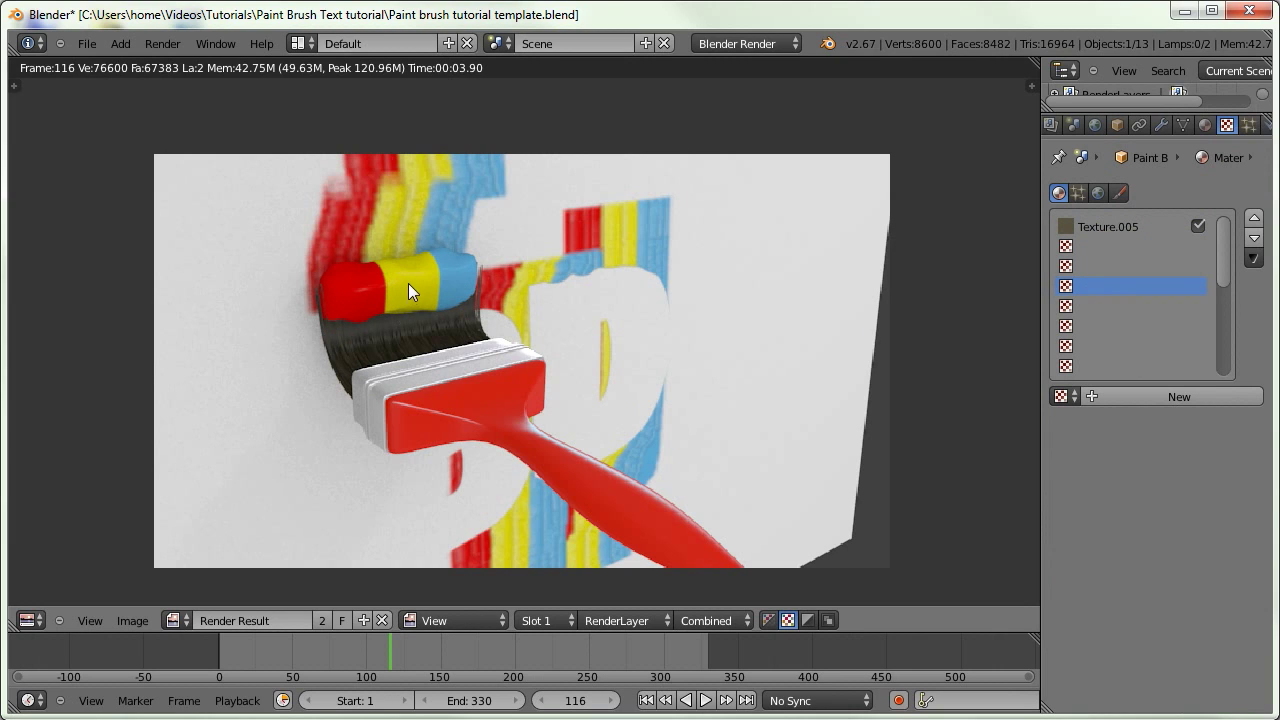
left_click(1150, 396)
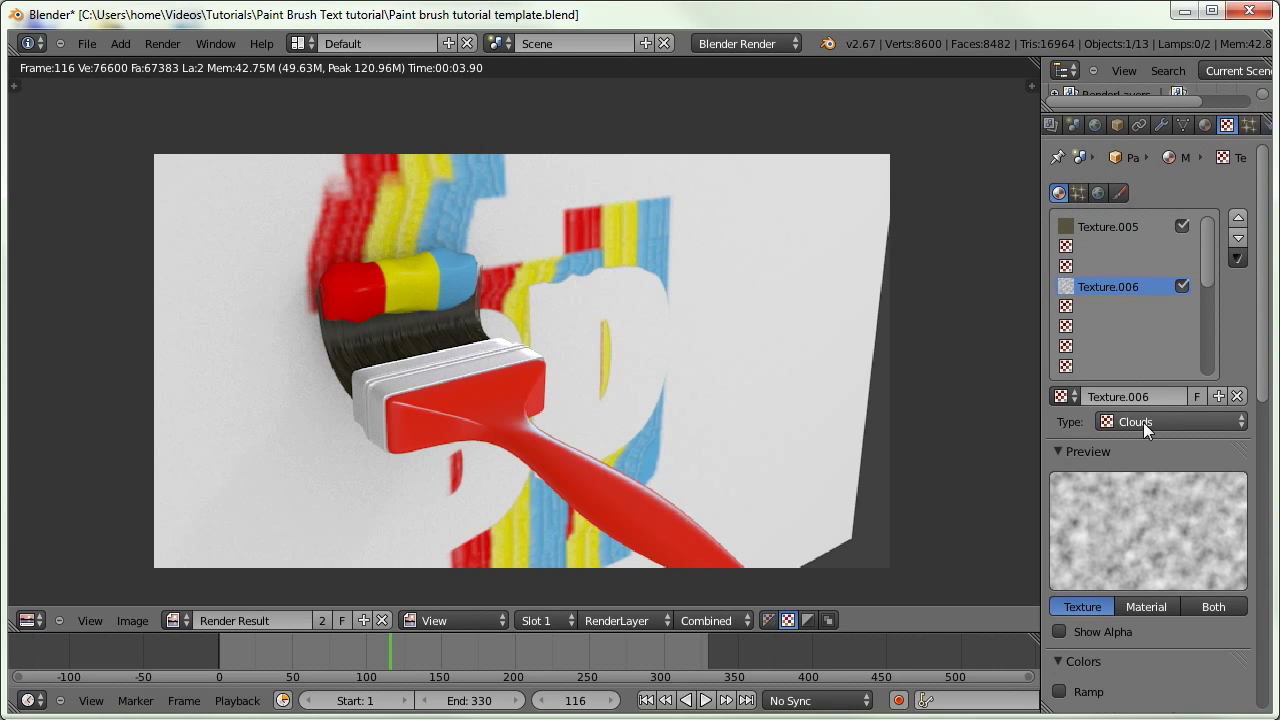
left_click(1119, 421)
left_click(1143, 290)
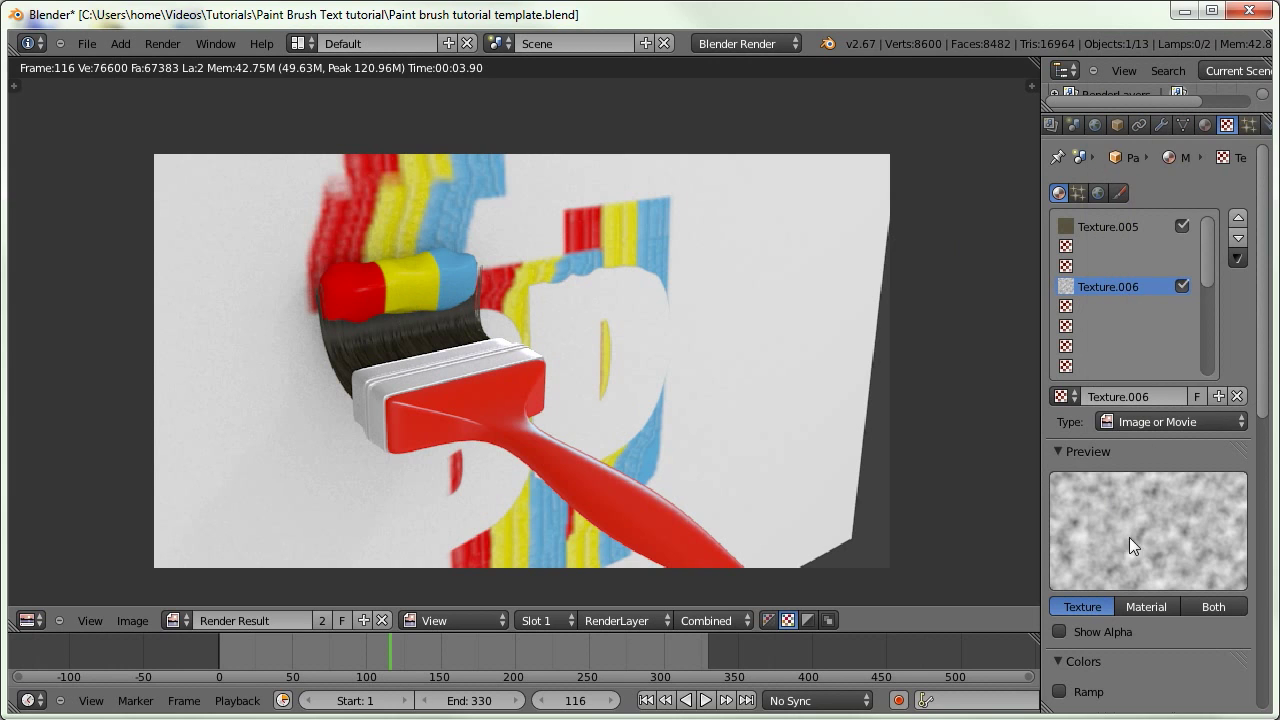
scroll(1148, 207, "down", 7)
scroll(1148, 207, "down", 8)
left_click(1061, 623)
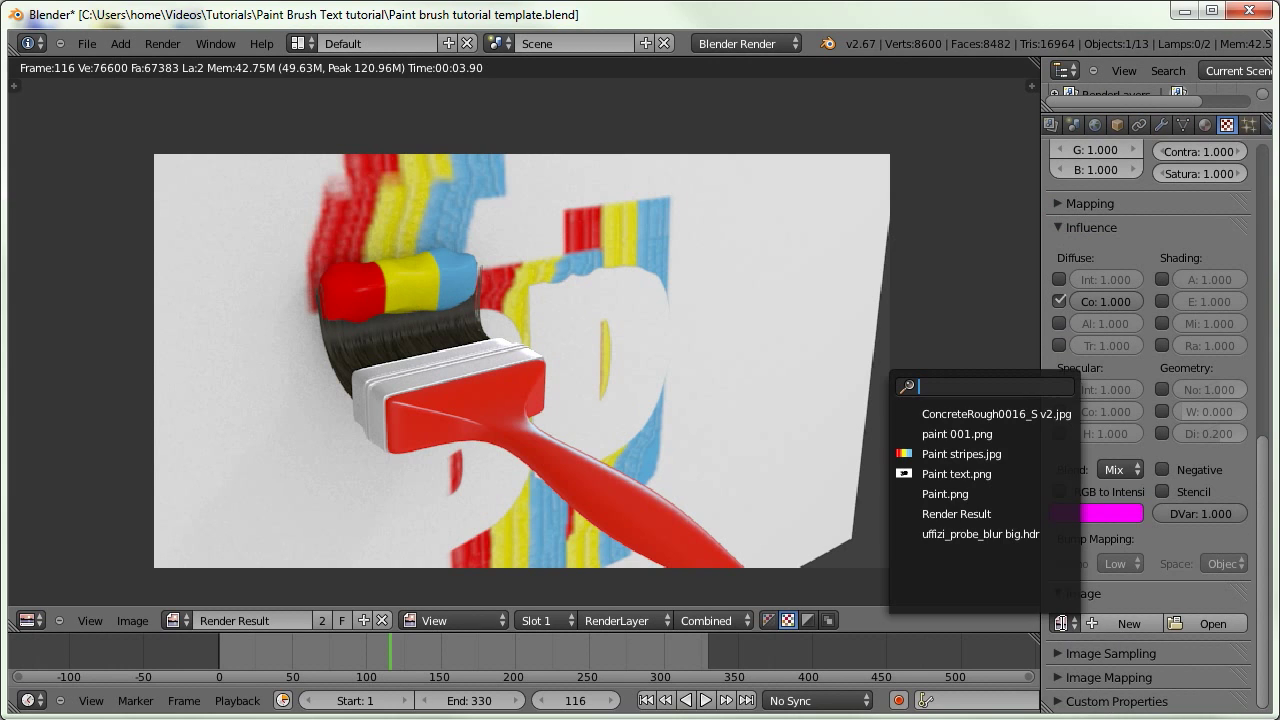
left_click(1055, 490)
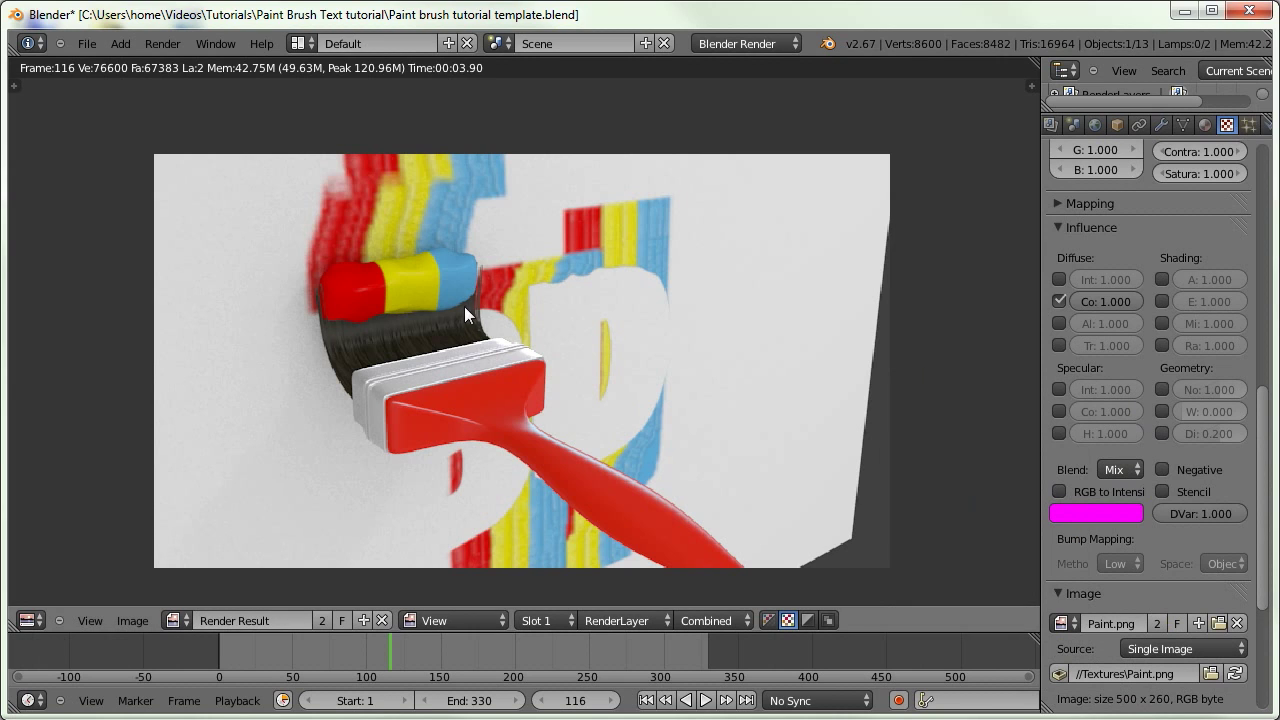
Set the Paint.png texture's mapping coordinates to UV
scroll(1100, 330, "up", 3)
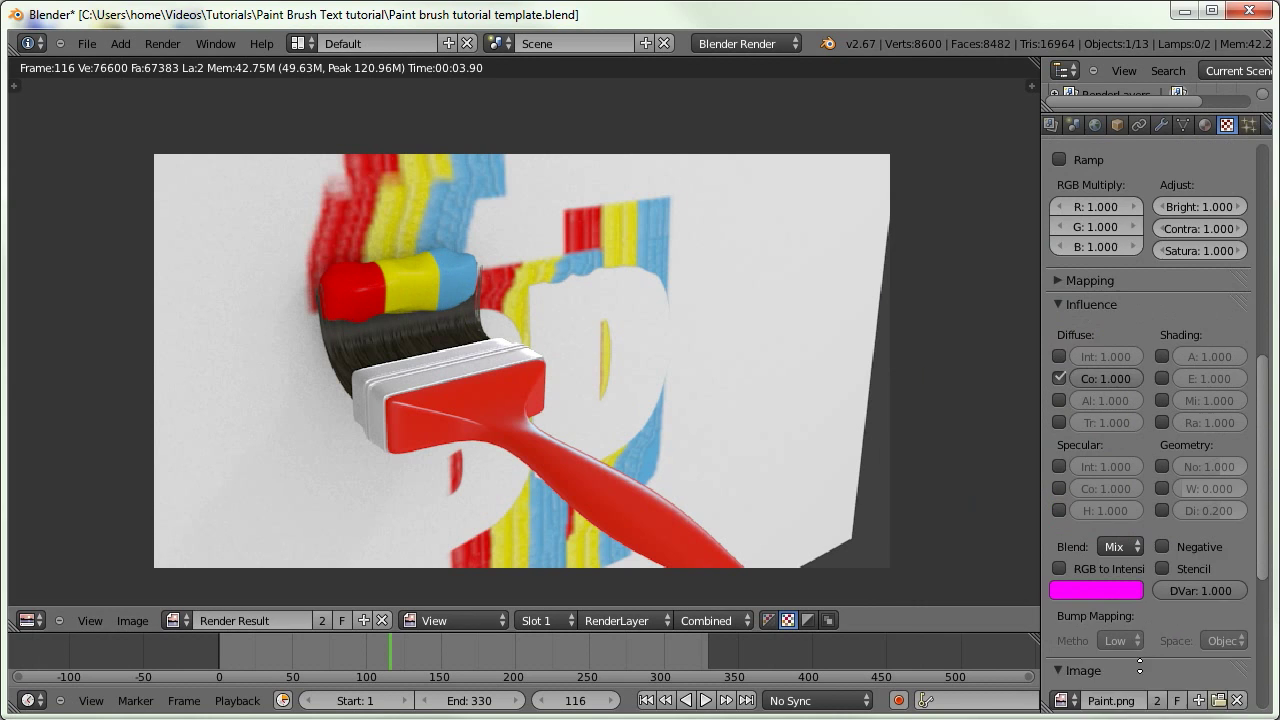
left_click(1058, 312)
left_click(1128, 342)
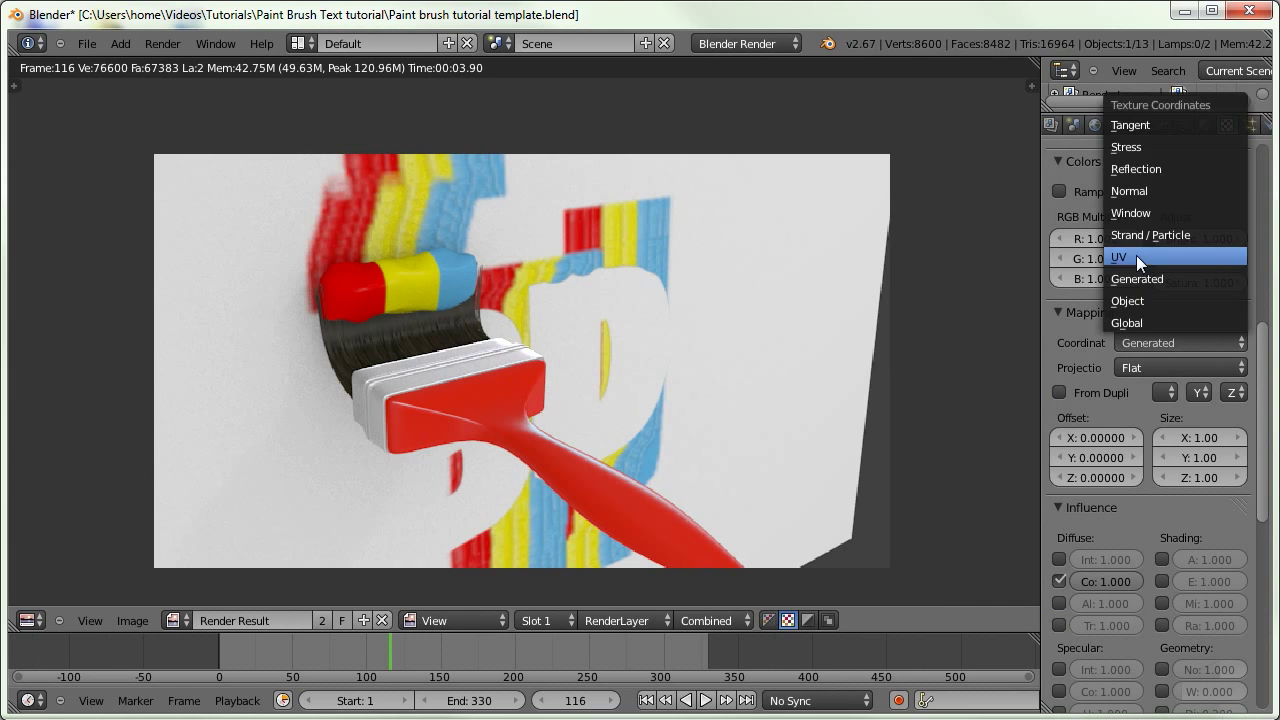
left_click(1136, 256)
Preview both the paint texture and the material on hair strands, and render the frame
scroll(1138, 262, "up", 8)
scroll(1100, 334, "up", 3)
left_click(1206, 608)
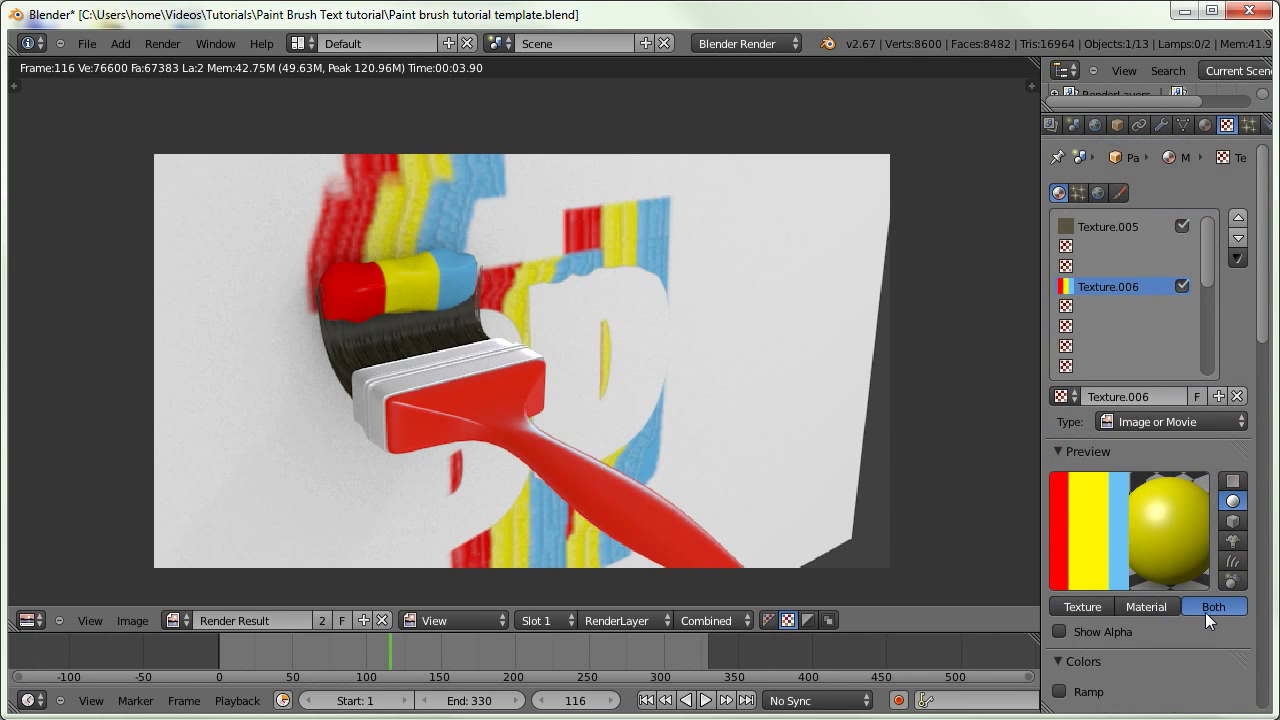
left_click(1235, 565)
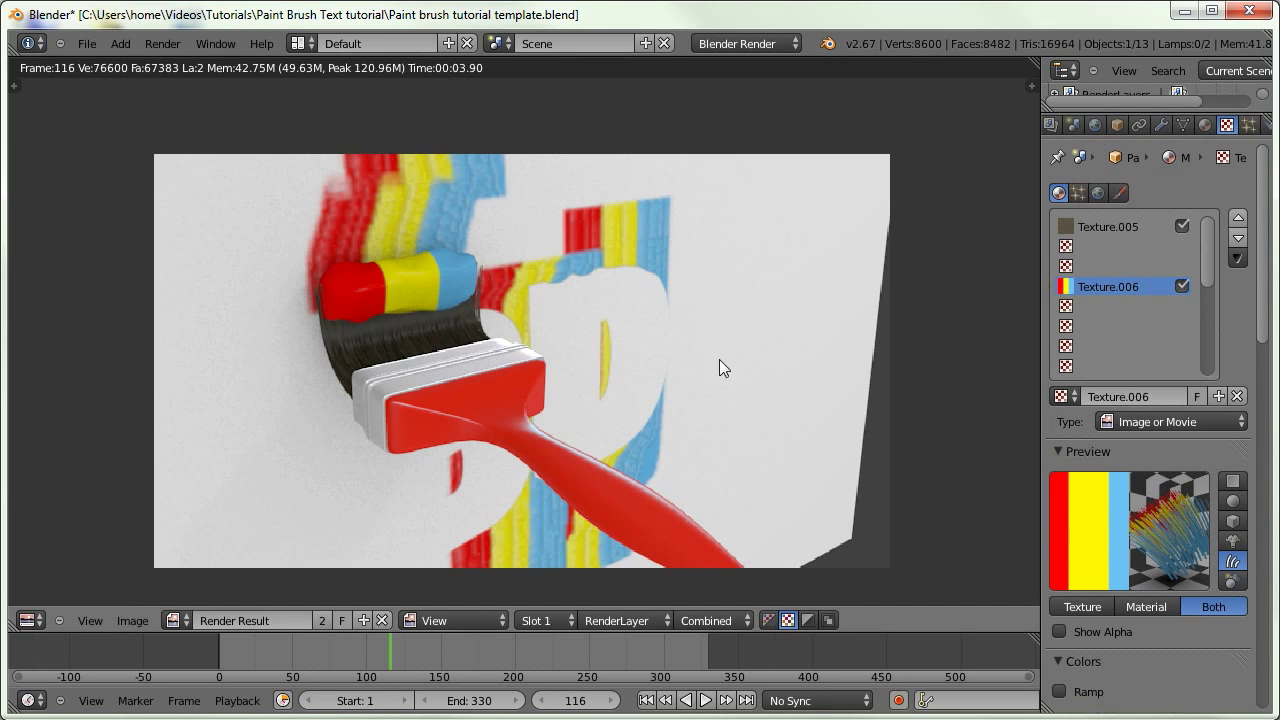
key("F12")
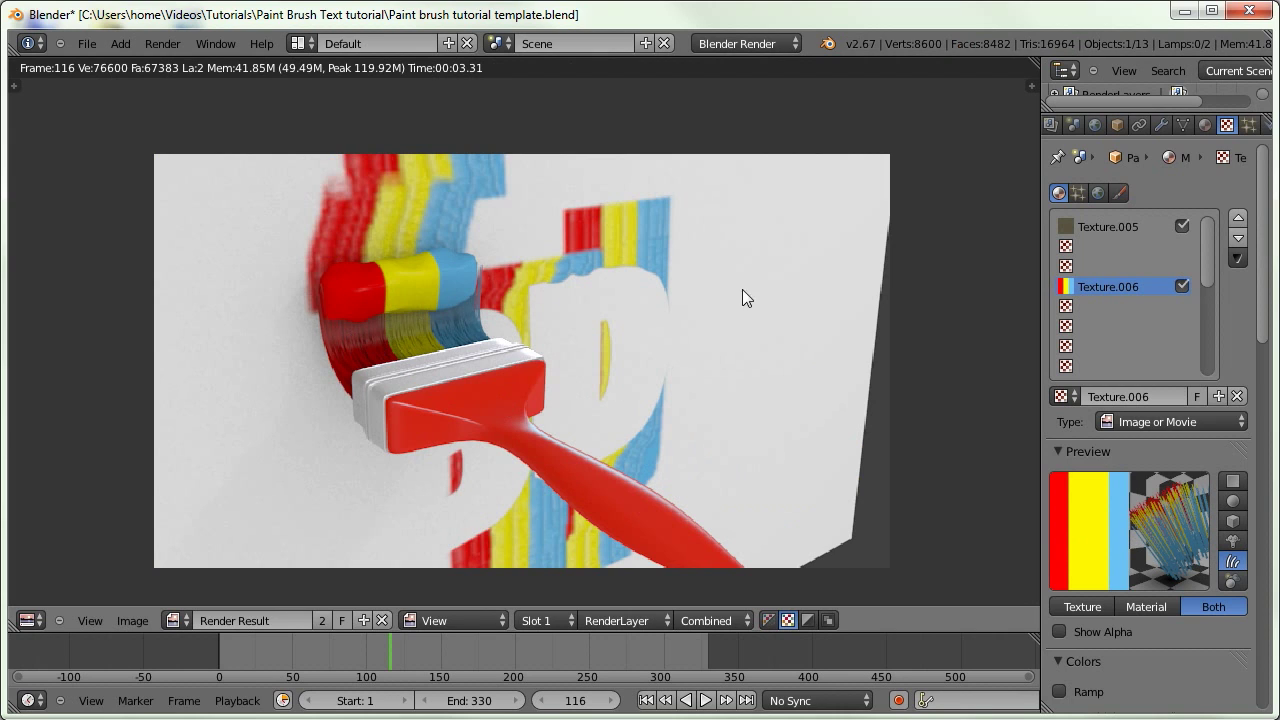
Add a new Blend texture in the bristle material's third texture slot and enable its colour ramp
left_click(1090, 266)
left_click(1130, 399)
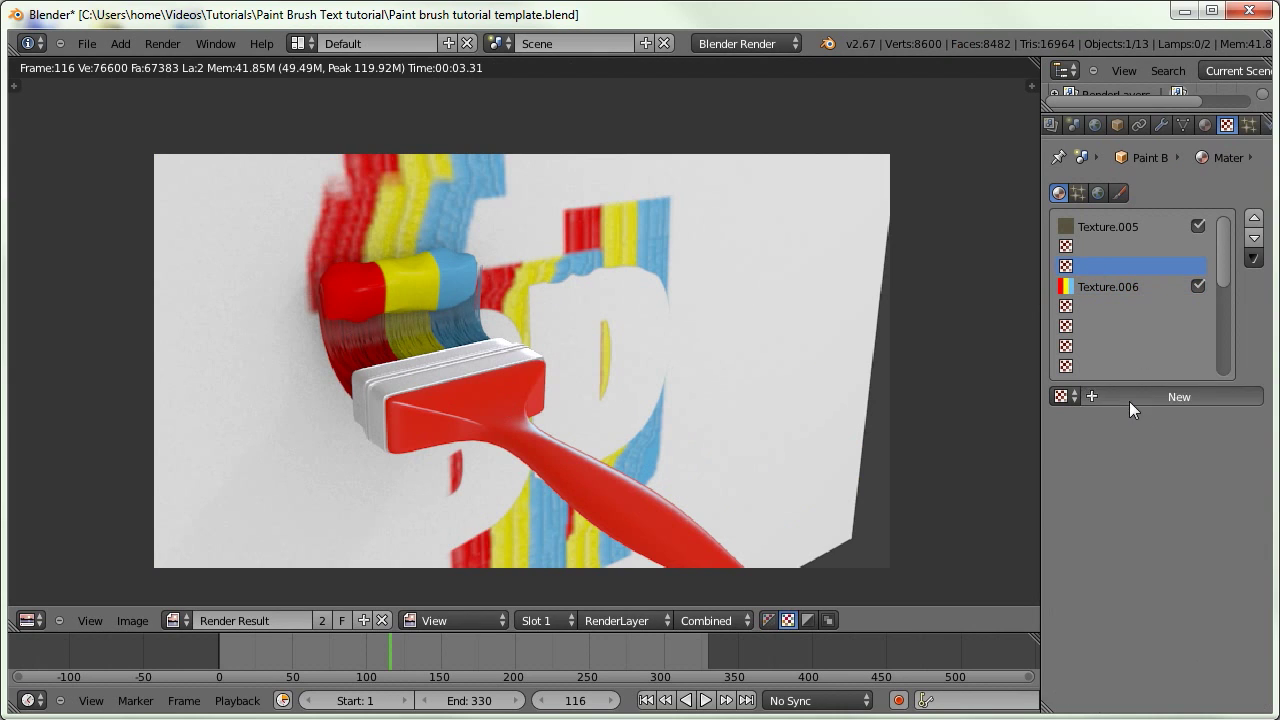
left_click(1126, 417)
left_click(1131, 379)
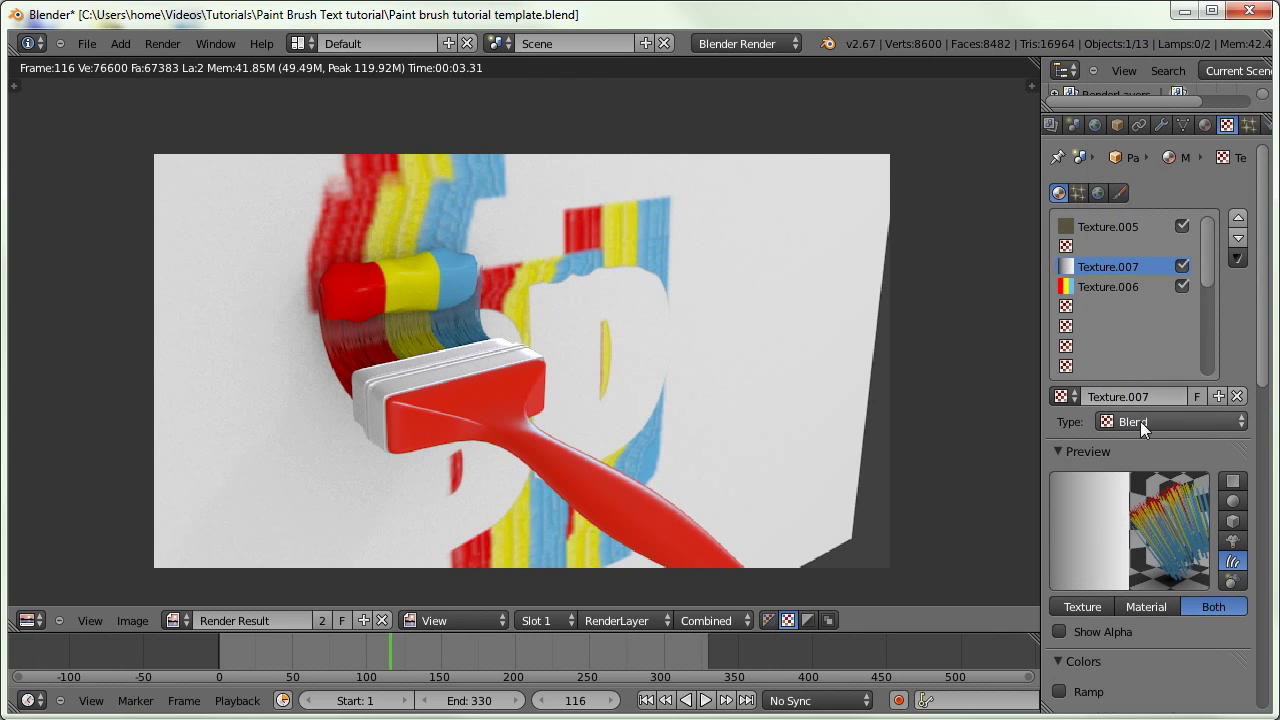
scroll(1117, 548, "down", 4)
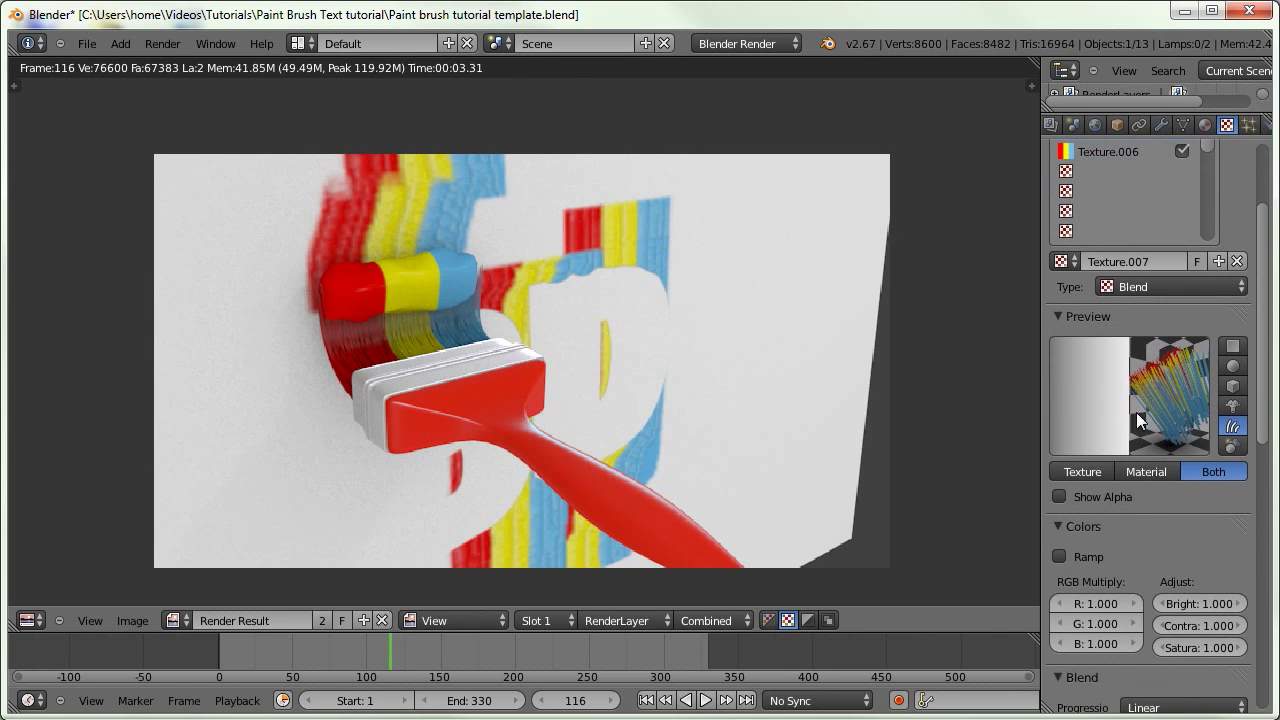
left_click(1059, 555)
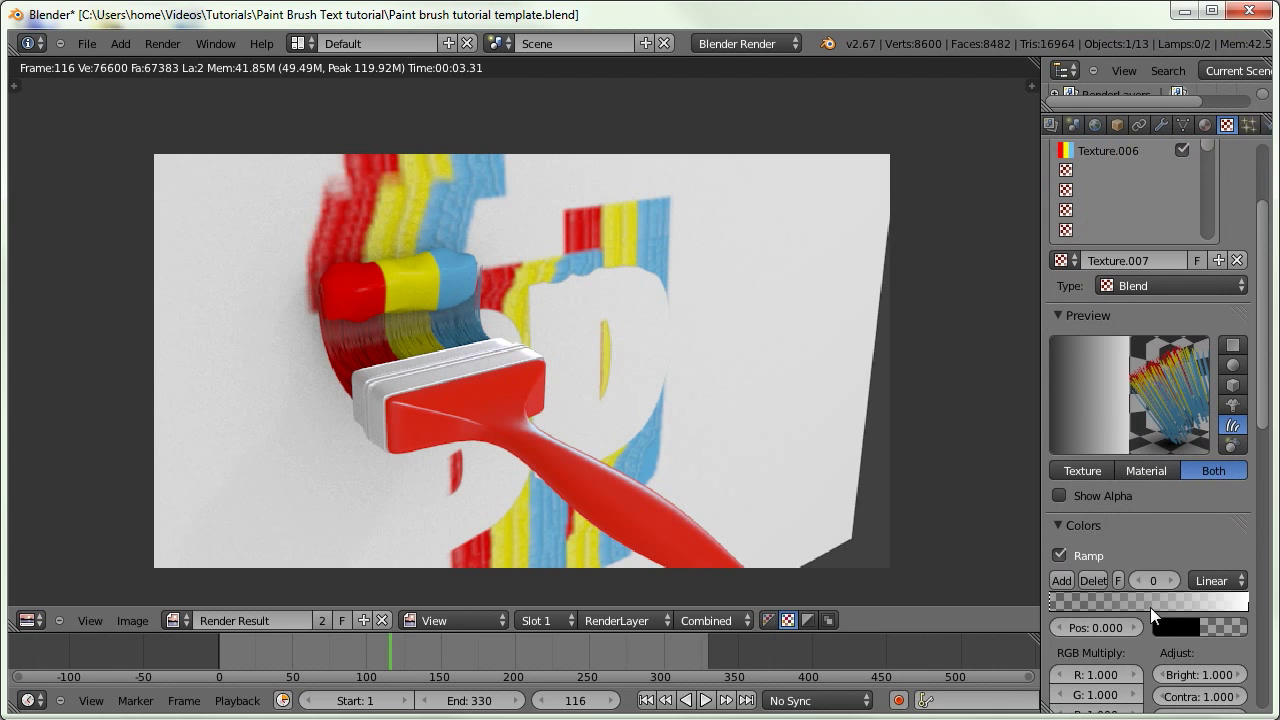
Turn off the Blend texture's diffuse colour influence and enable RGB to Intensity and Stencil
scroll(1147, 391, "down", 20)
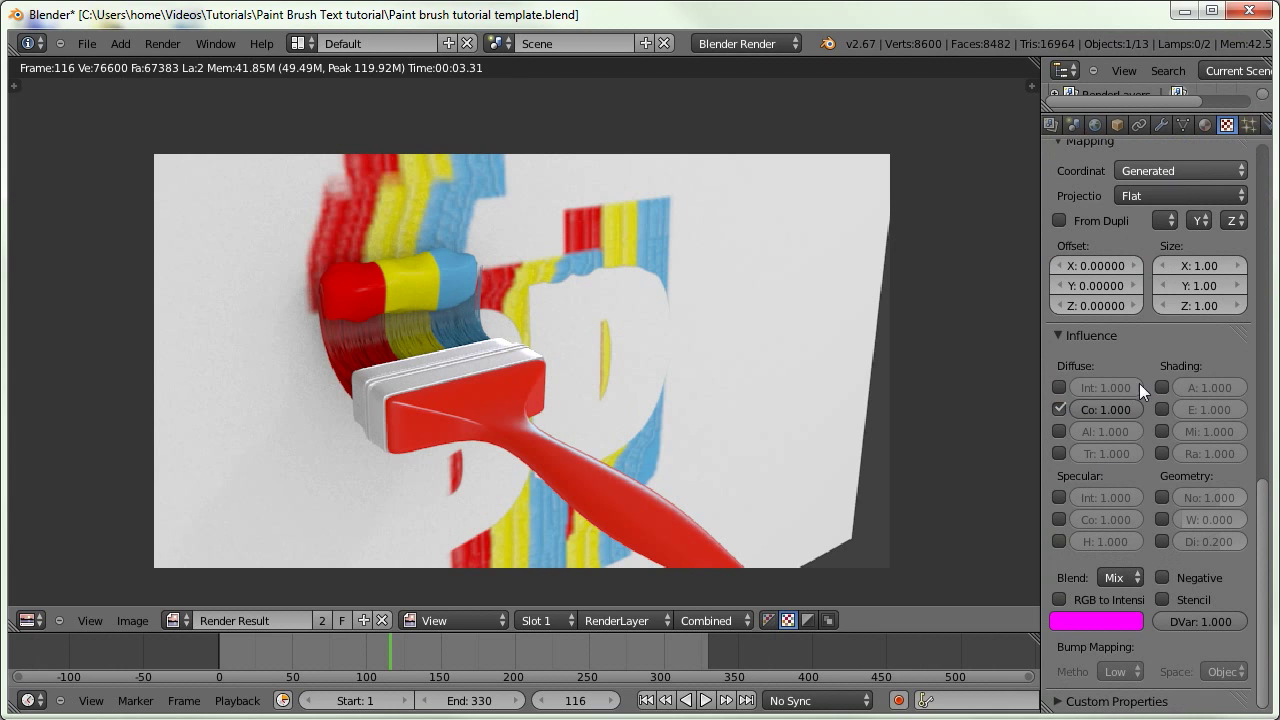
left_click(1059, 410)
left_click(1059, 600)
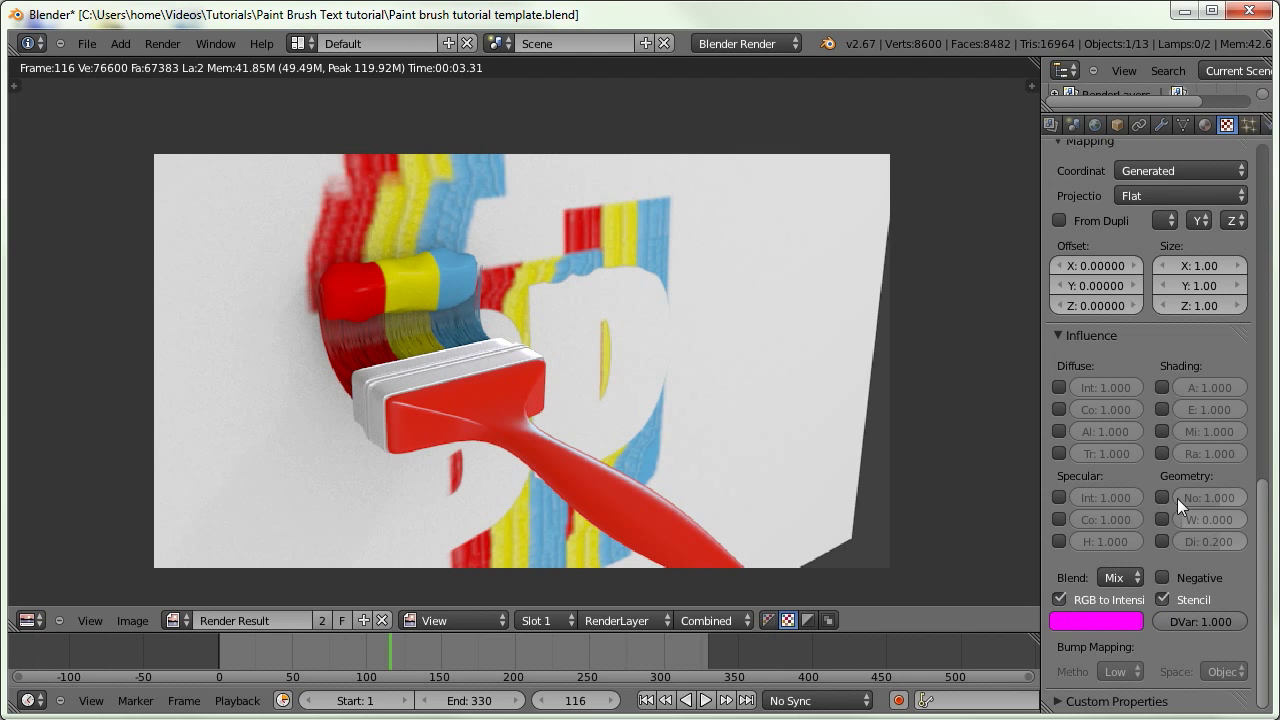
Set the Blend texture's mapping coordinates to Strand / Particle
scroll(1177, 498, "up", 7)
left_click(1148, 463)
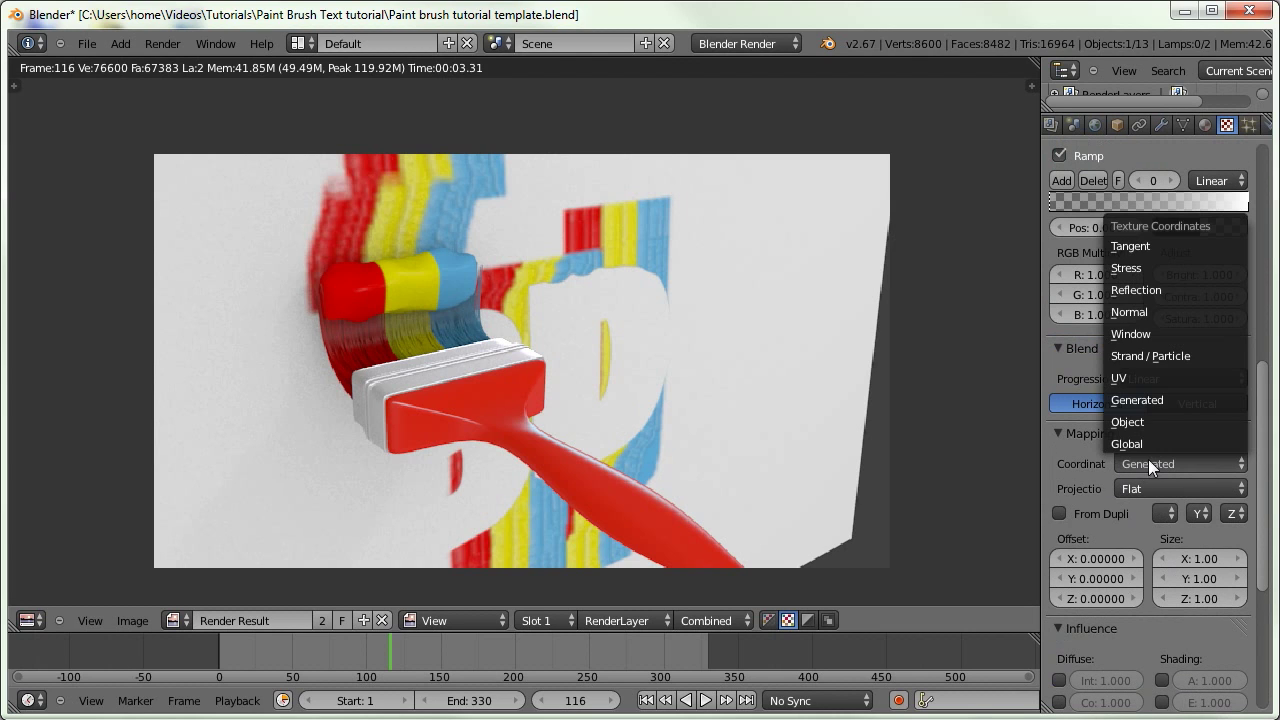
left_click(1151, 355)
Make the ramp's black stop opaque at about 0.543, move the white stop to about 0.588, and render the frame
scroll(1151, 355, "up", 8)
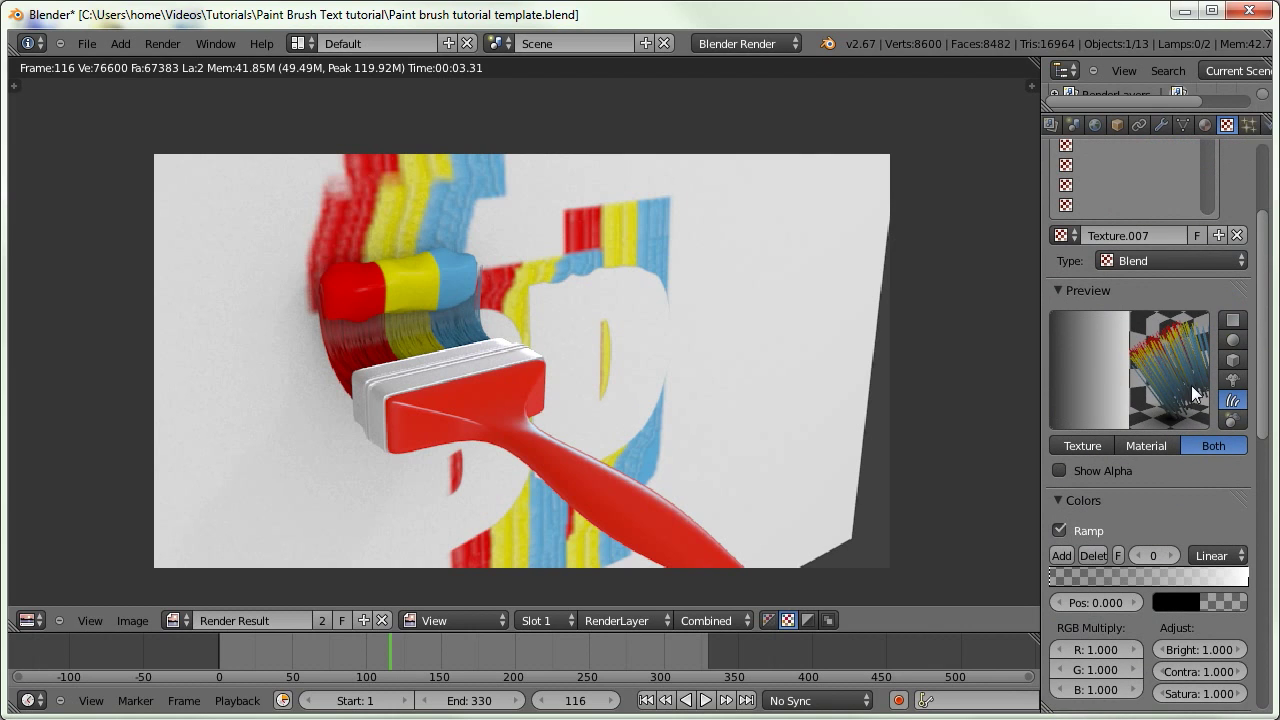
left_click(1179, 598)
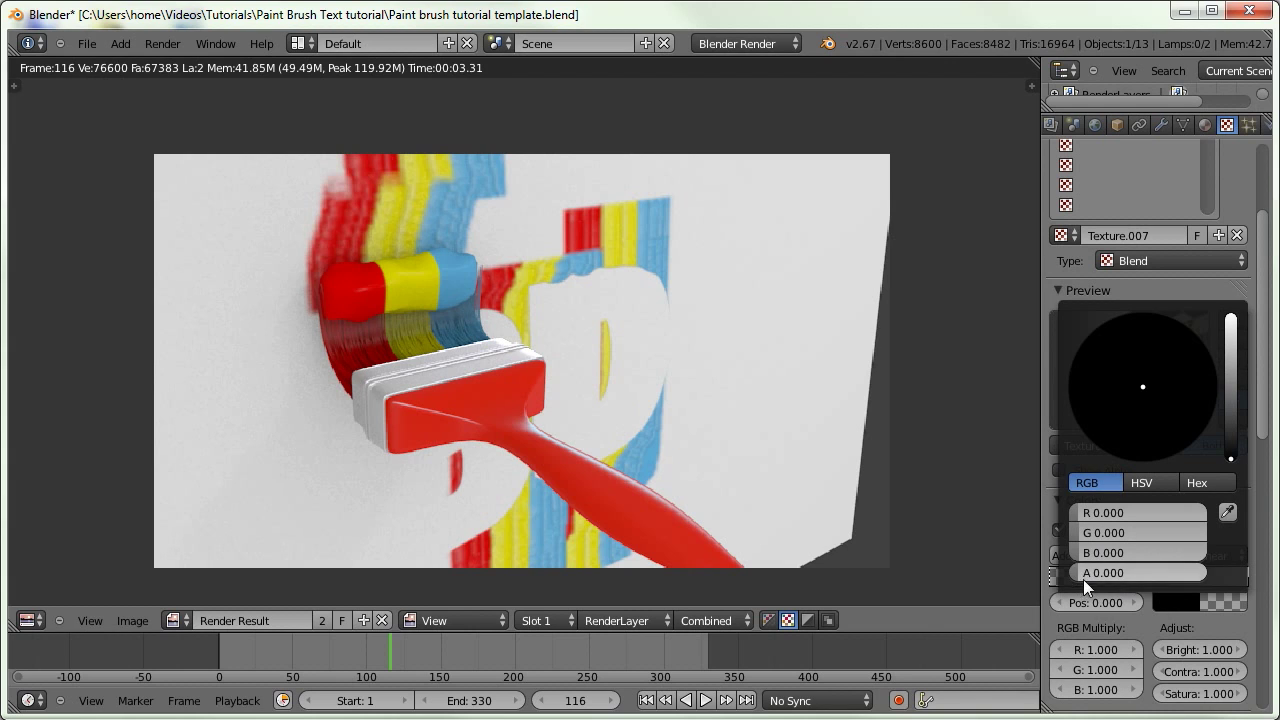
left_click_drag(1059, 575, 1159, 580)
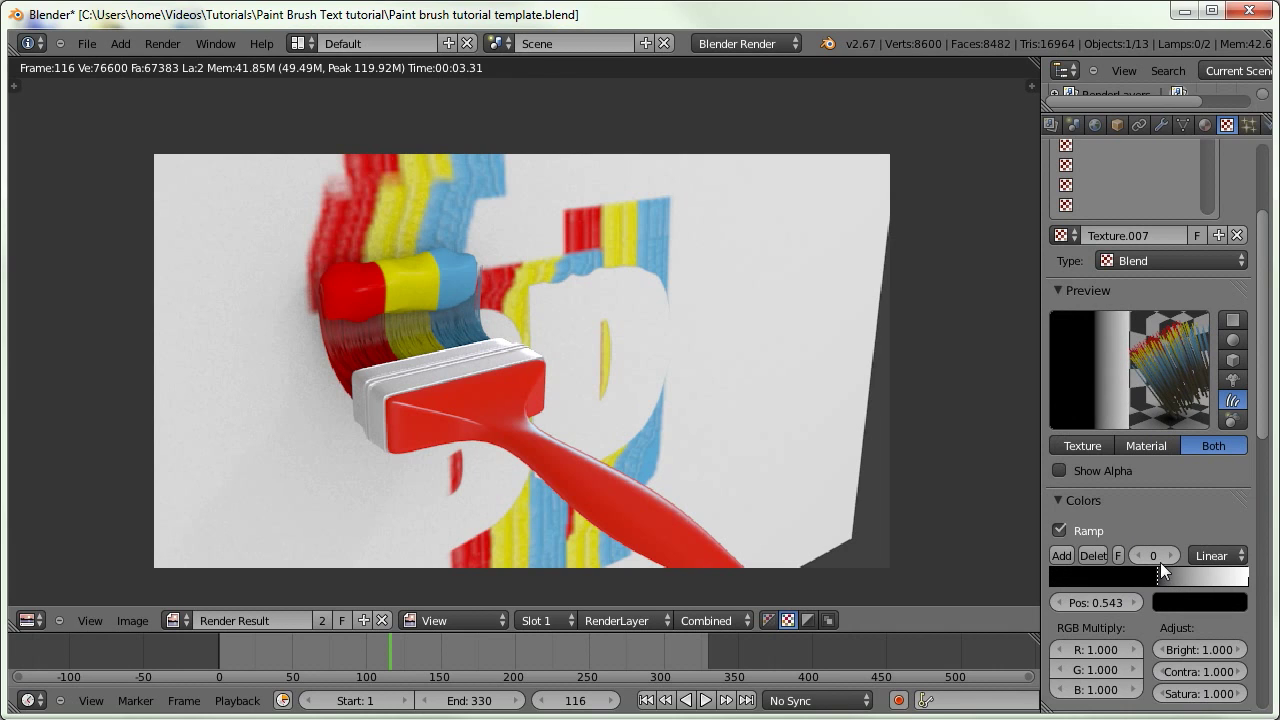
left_click_drag(1245, 578, 1131, 578)
key("F12")
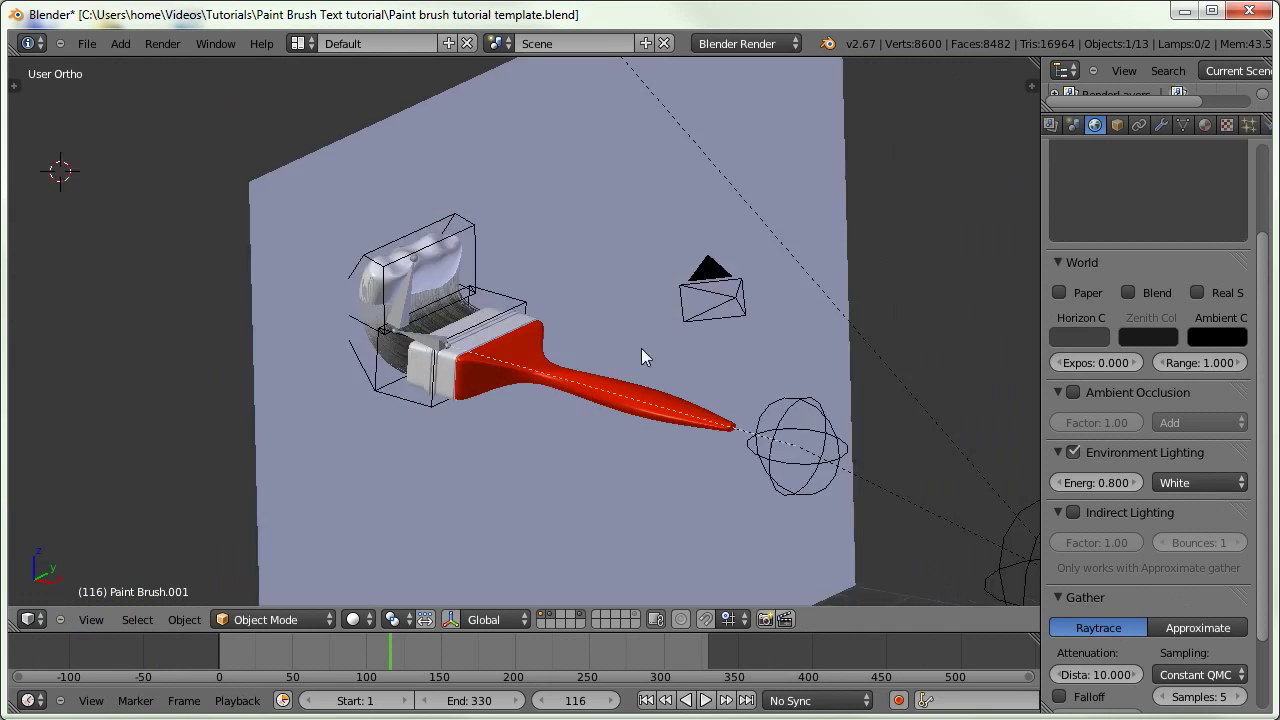
Select the large control empty, Empty.002, in a side view of the scene and hide layer 5
middle_click_drag(642, 350, 602, 206)
middle_click_drag(581, 347, 465, 349, "shift")
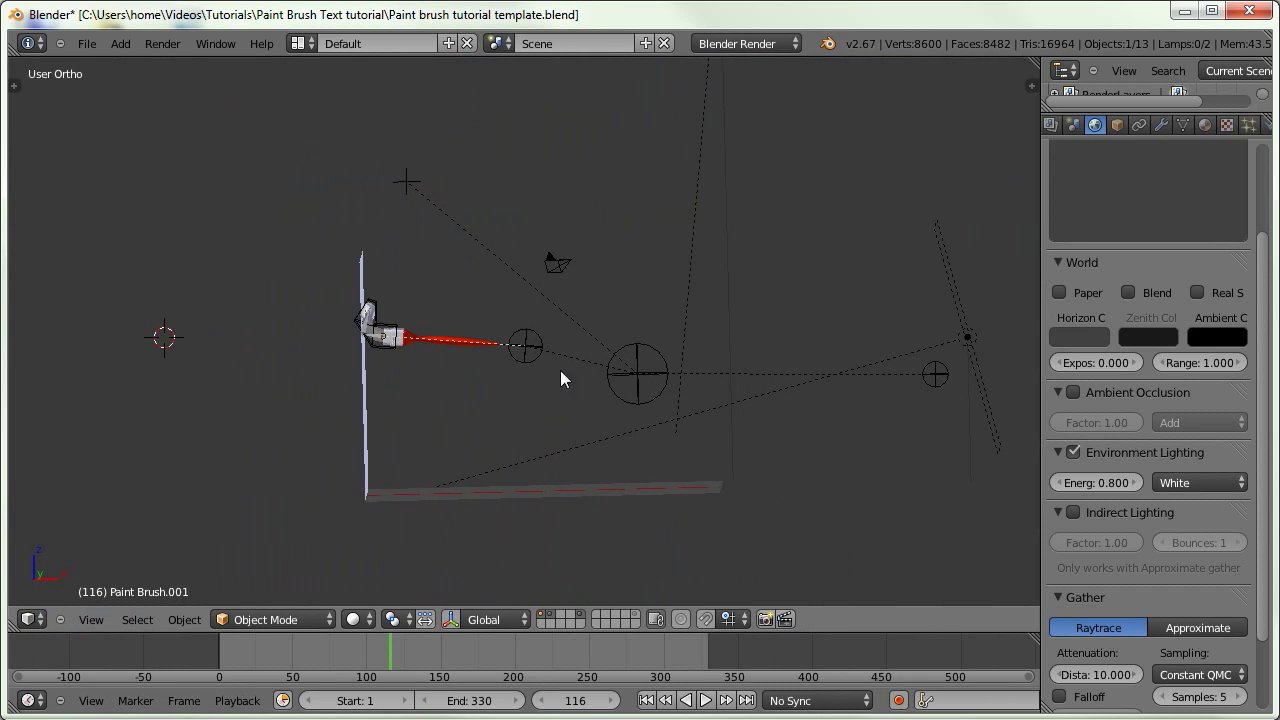
right_click(641, 344)
key("shift+5")
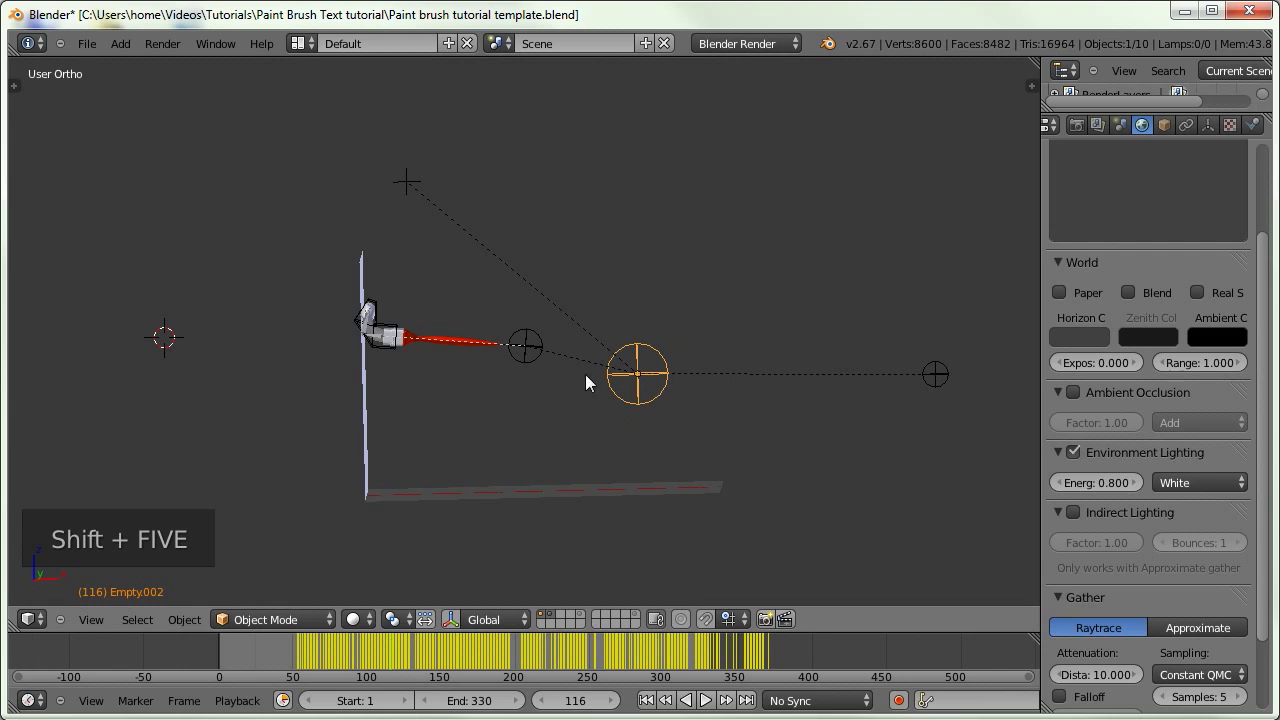
Go to frame 7 and try rotating and moving the control empty to swing the brush away from the wall
mouse_move(245, 652)
left_mouse_down()
mouse_move(223, 657)
mouse_move(229, 648)
left_mouse_up()
key("r")
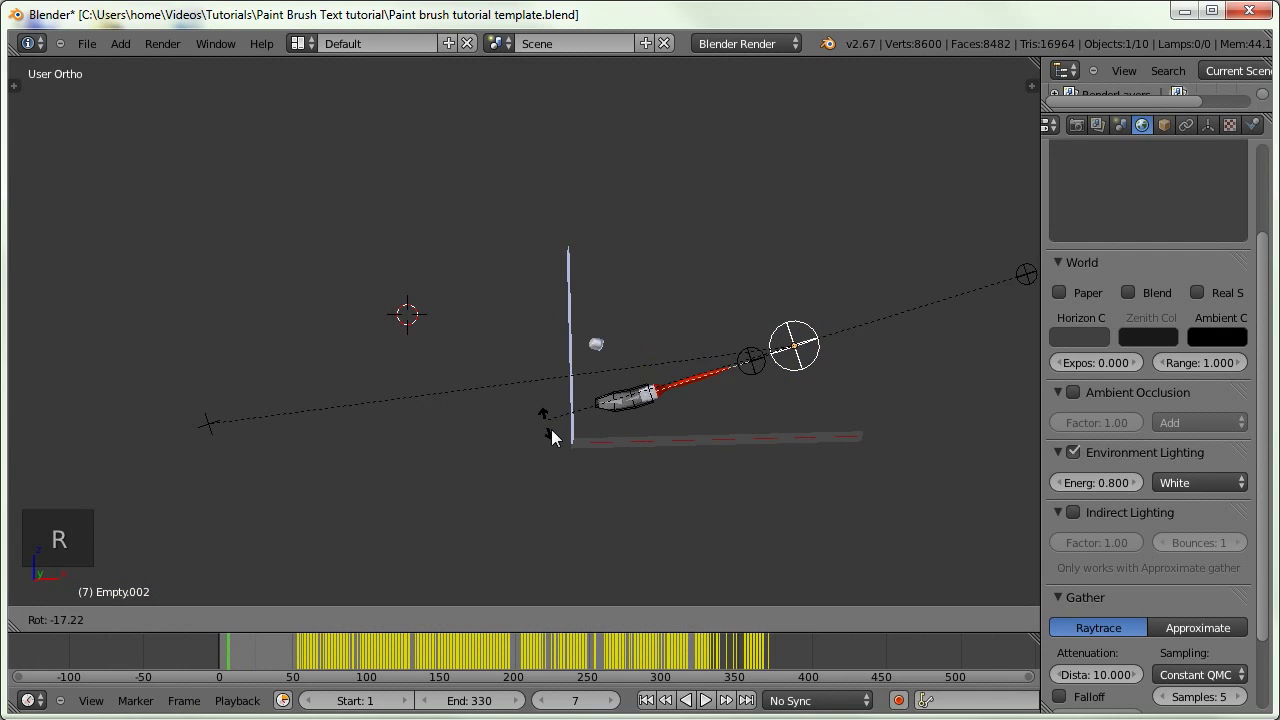
left_click(802, 539)
key("g")
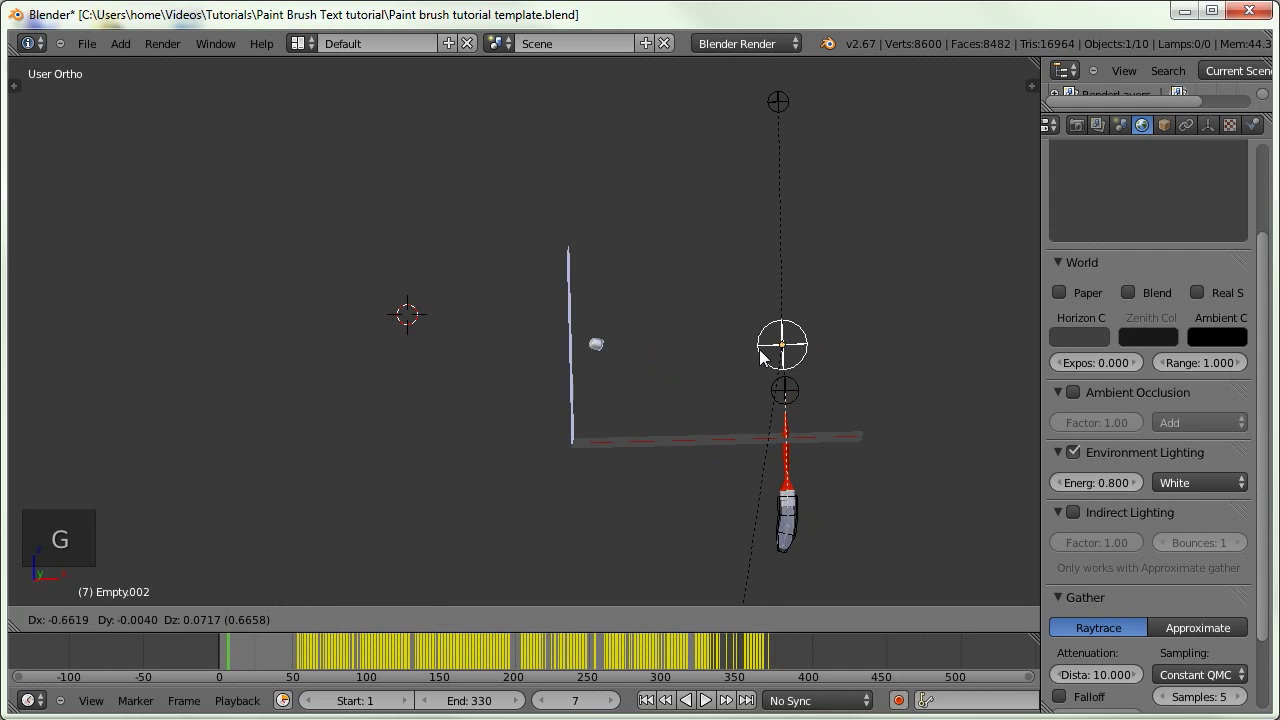
left_click(762, 345)
key("r")
right_click(561, 409)
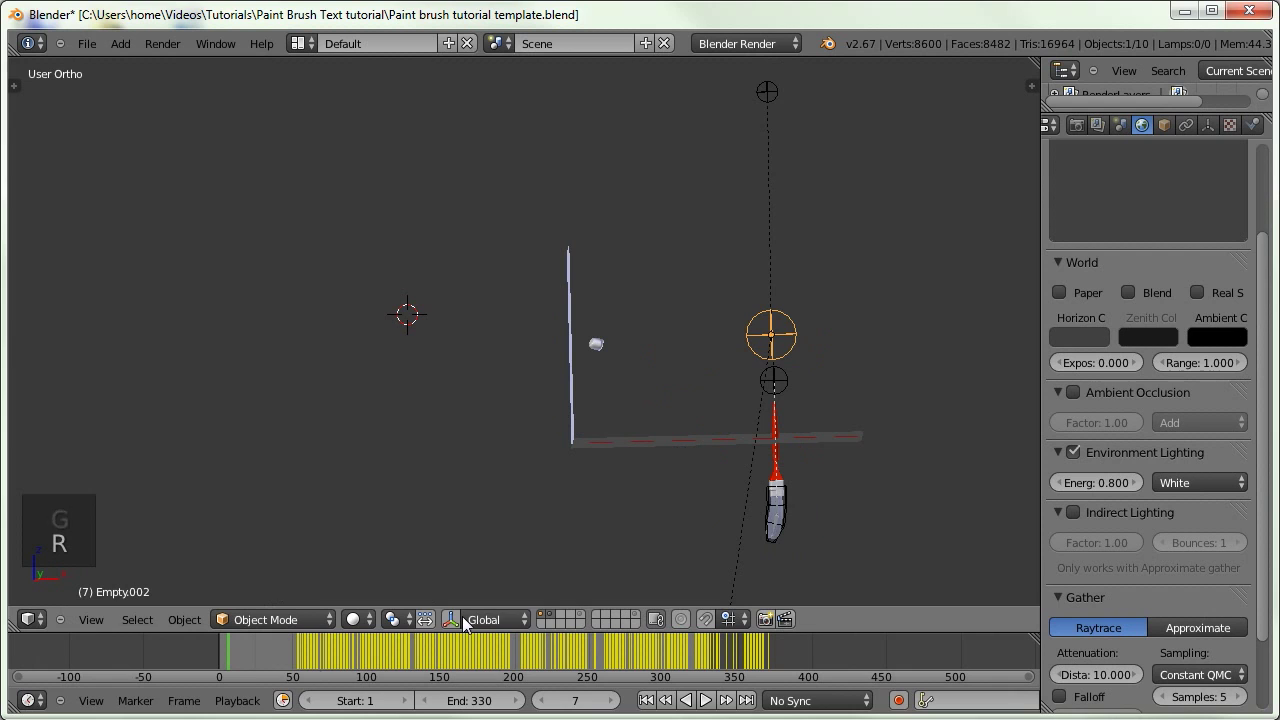
Go to frame 26, try rotating the control empty to tilt the brush, and scrub forward through the brush animation
mouse_move(249, 658)
left_mouse_down()
mouse_move(280, 656)
mouse_move(259, 650)
left_mouse_up()
key("r")
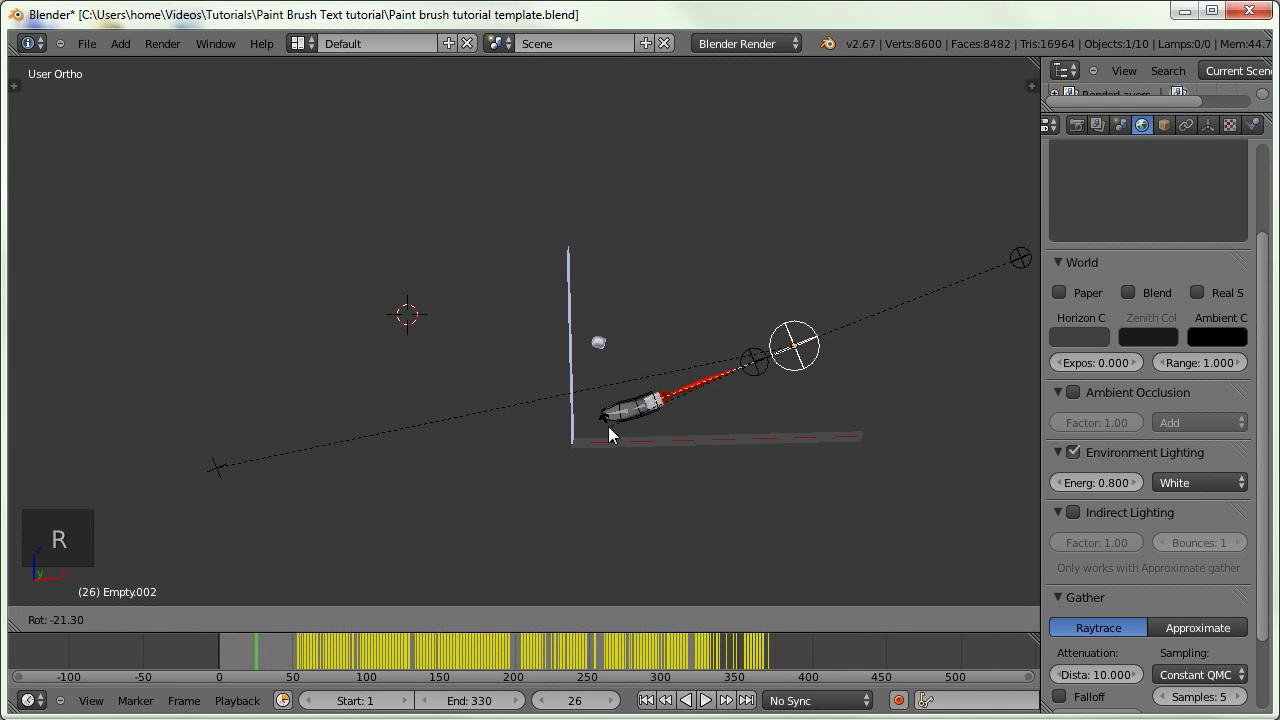
left_click(603, 375)
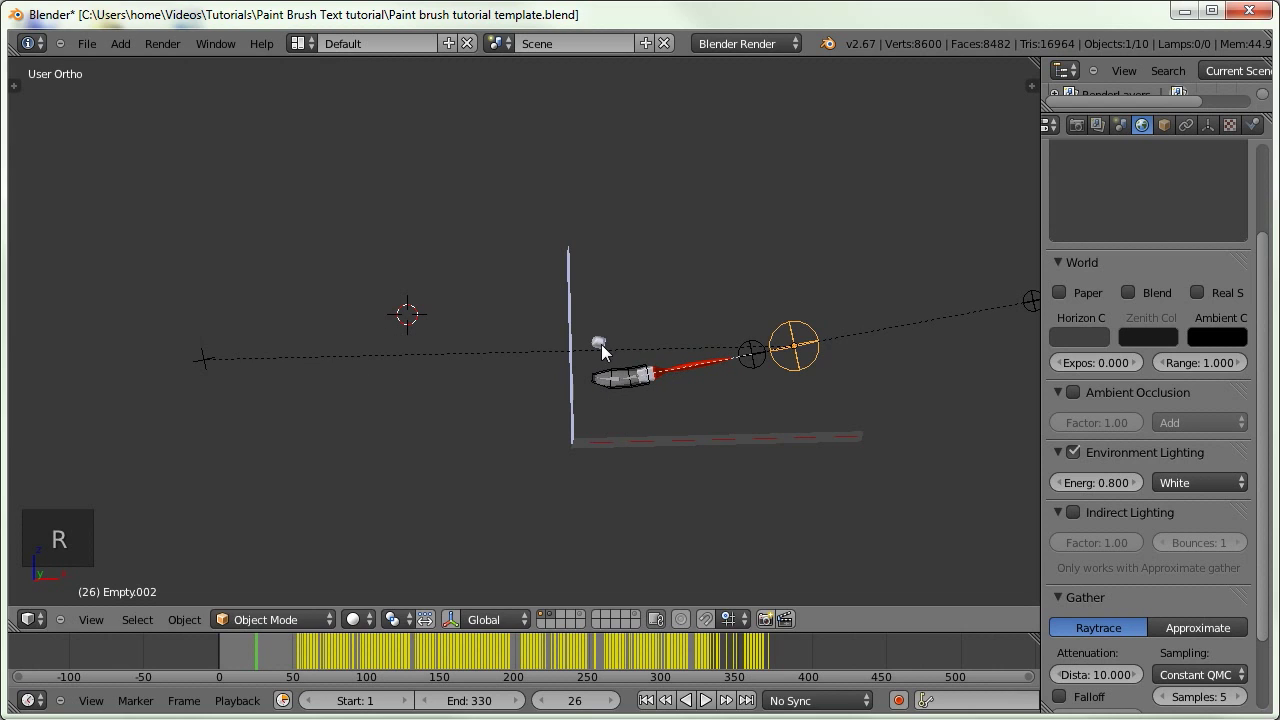
left_click_drag(338, 658, 397, 653)
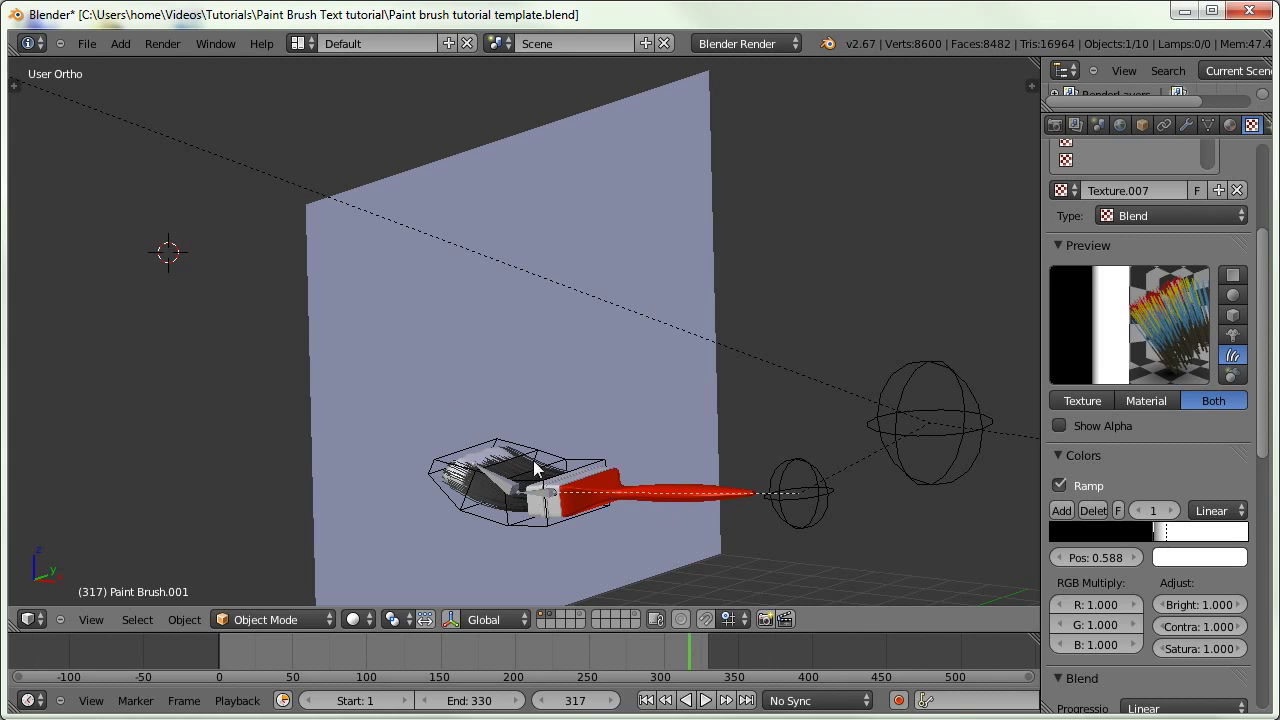
Select the Tip empty and examine the settings of its first Transformation constraint
middle_click_drag(469, 362, 549, 395, "shift")
scroll(549, 400, "down", 3)
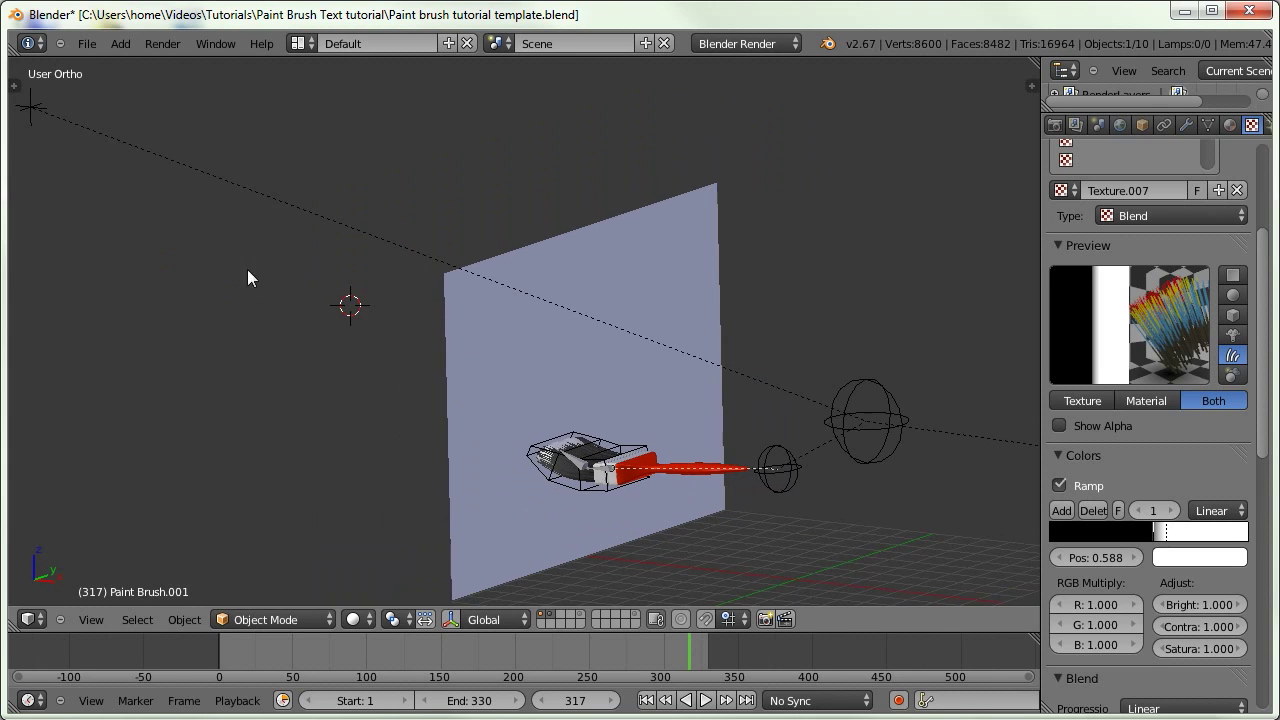
right_click(80, 132)
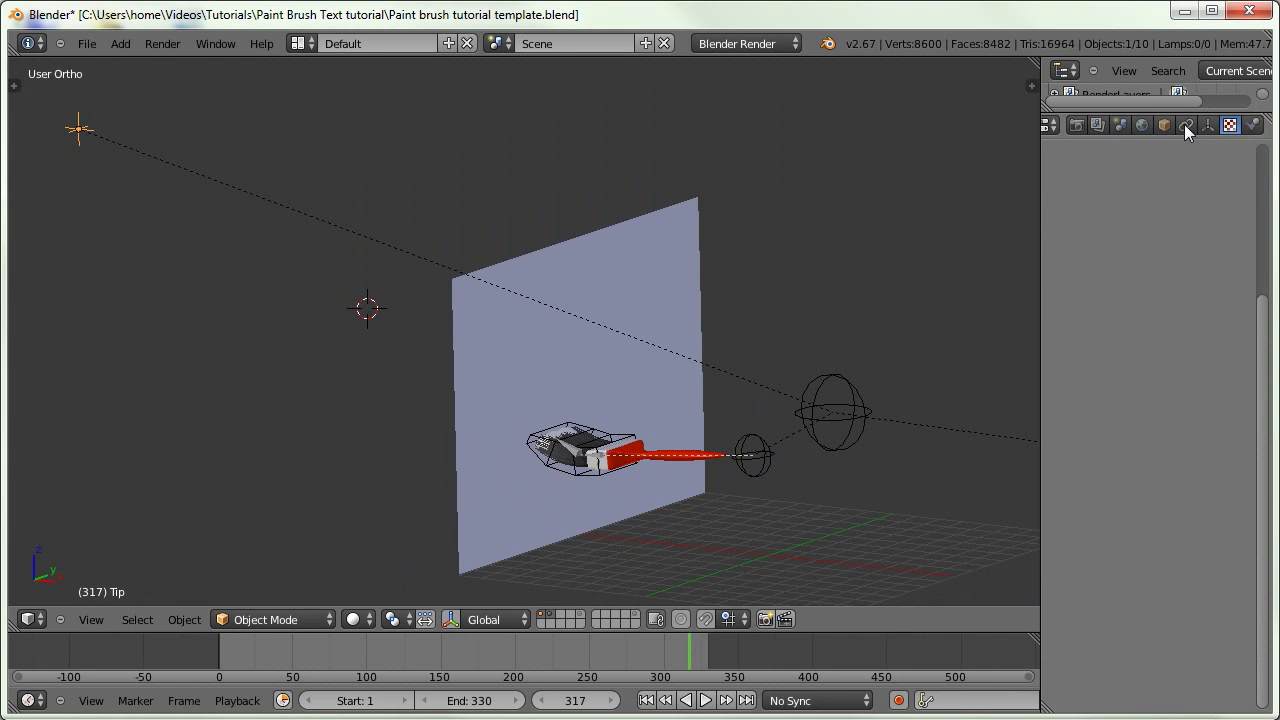
left_click(1185, 124)
left_click(1064, 227)
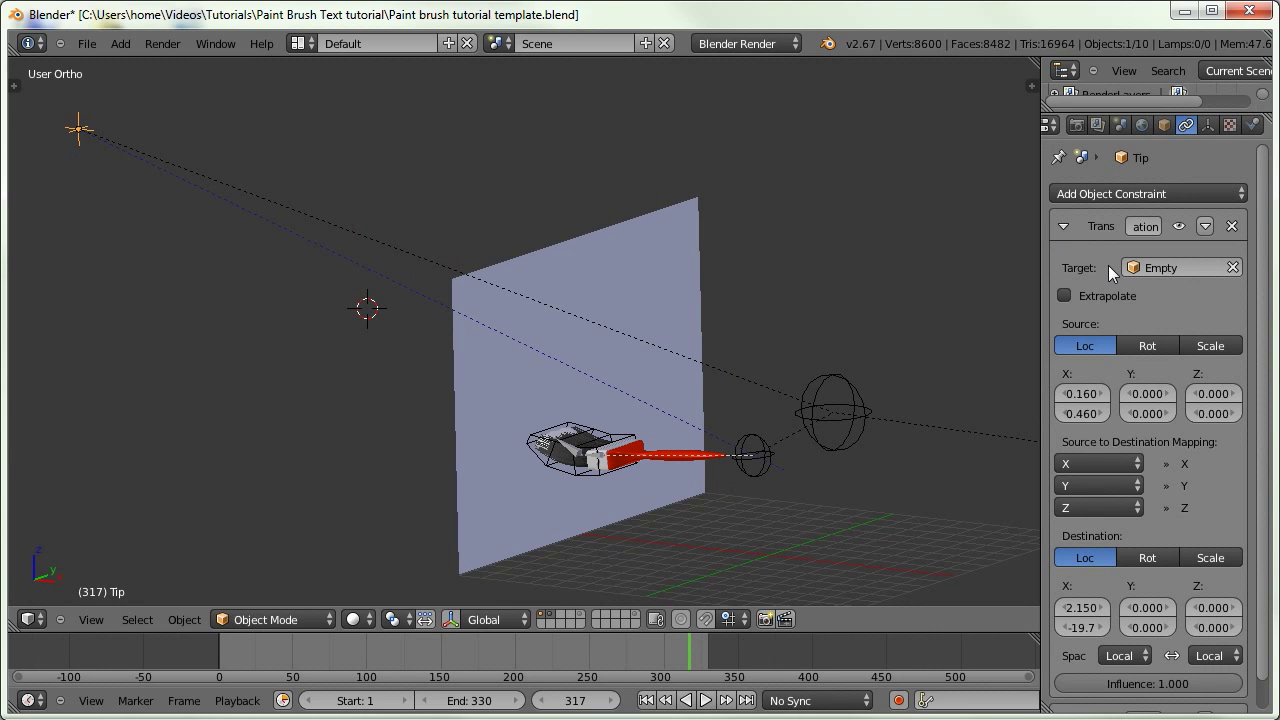
left_click(1064, 226)
middle_click_drag(840, 330, 792, 343)
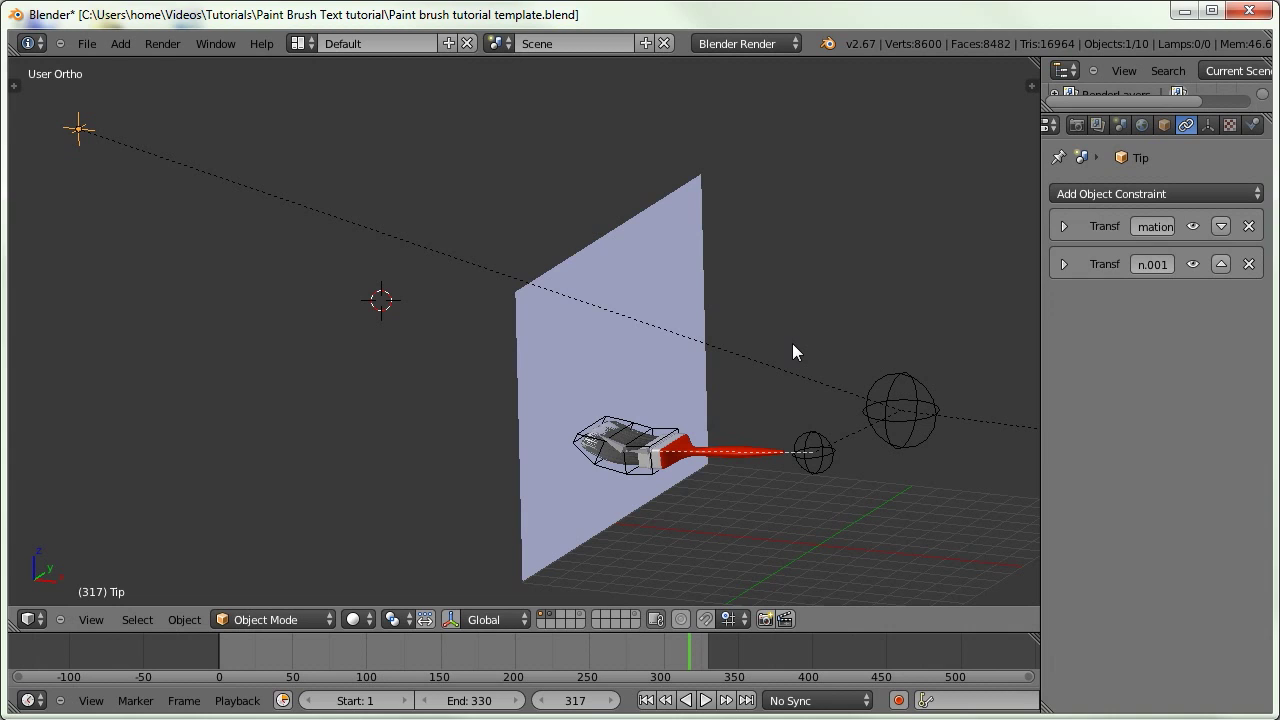
Select the wall plane and review its texture stack, including the Dynamic Paint and Bump textures
right_click(632, 230)
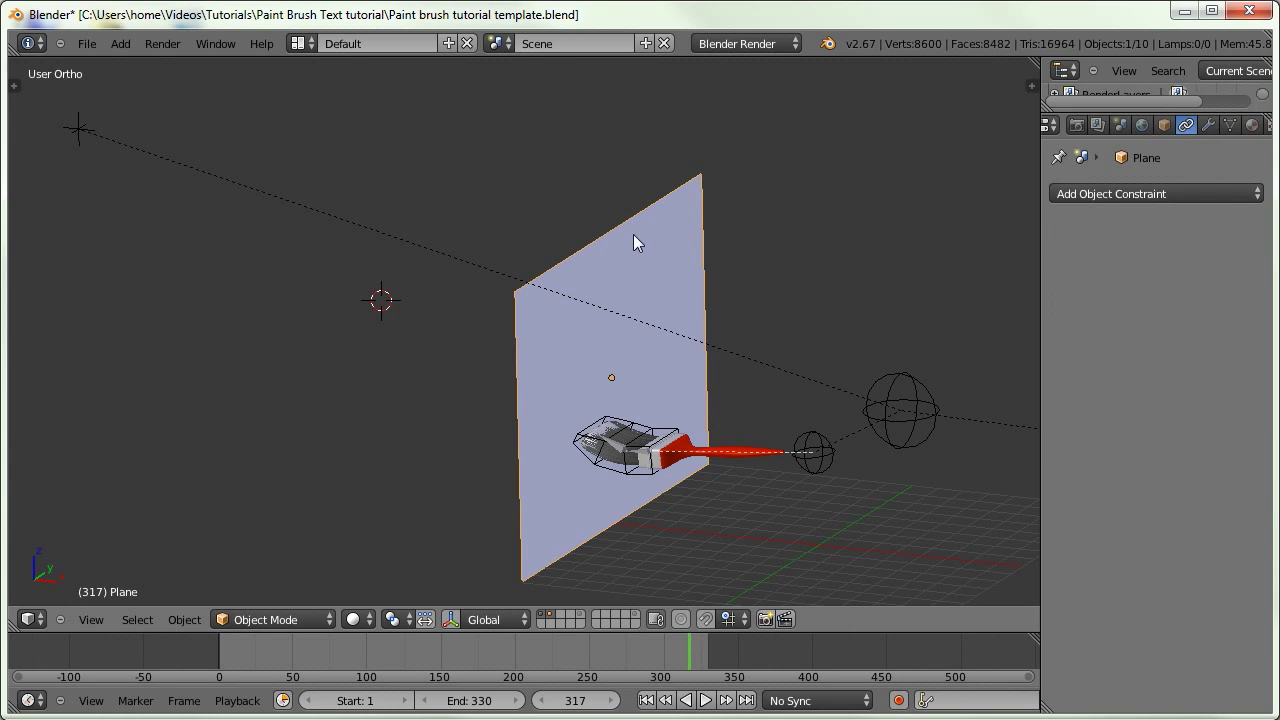
left_click(1206, 126)
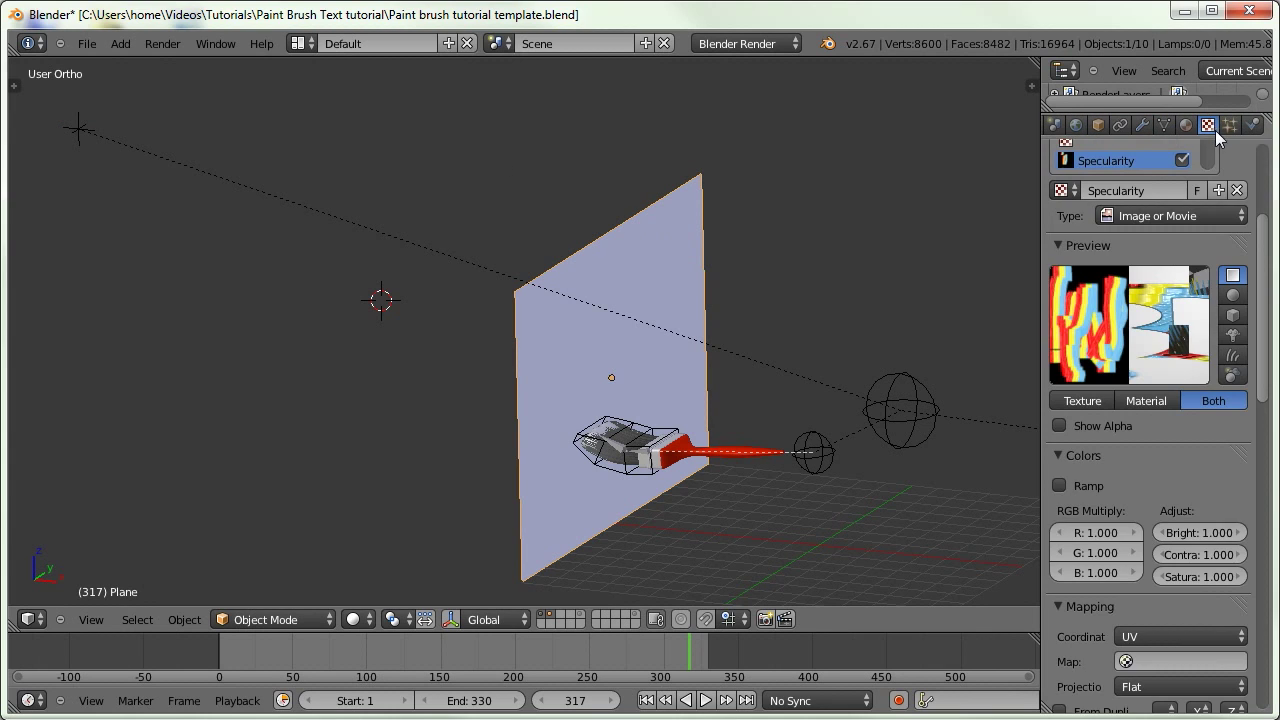
scroll(1121, 256, "up", 5)
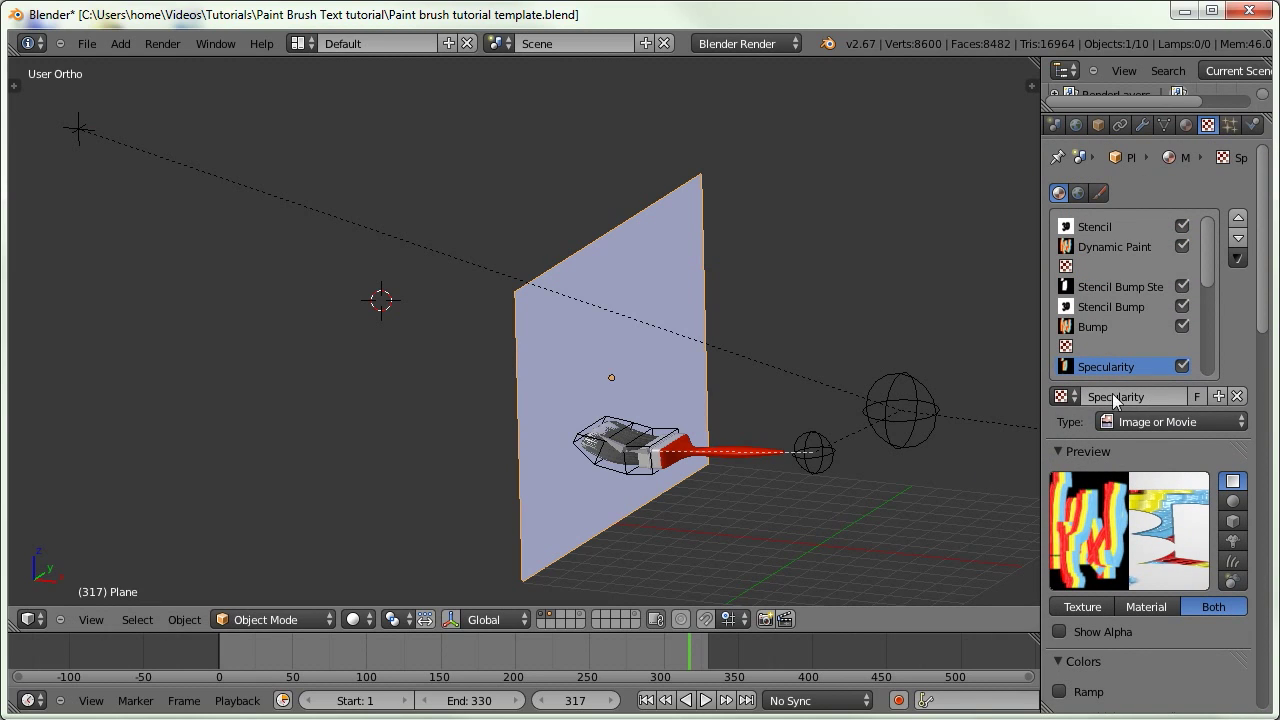
left_click(1103, 249)
left_click(1100, 327)
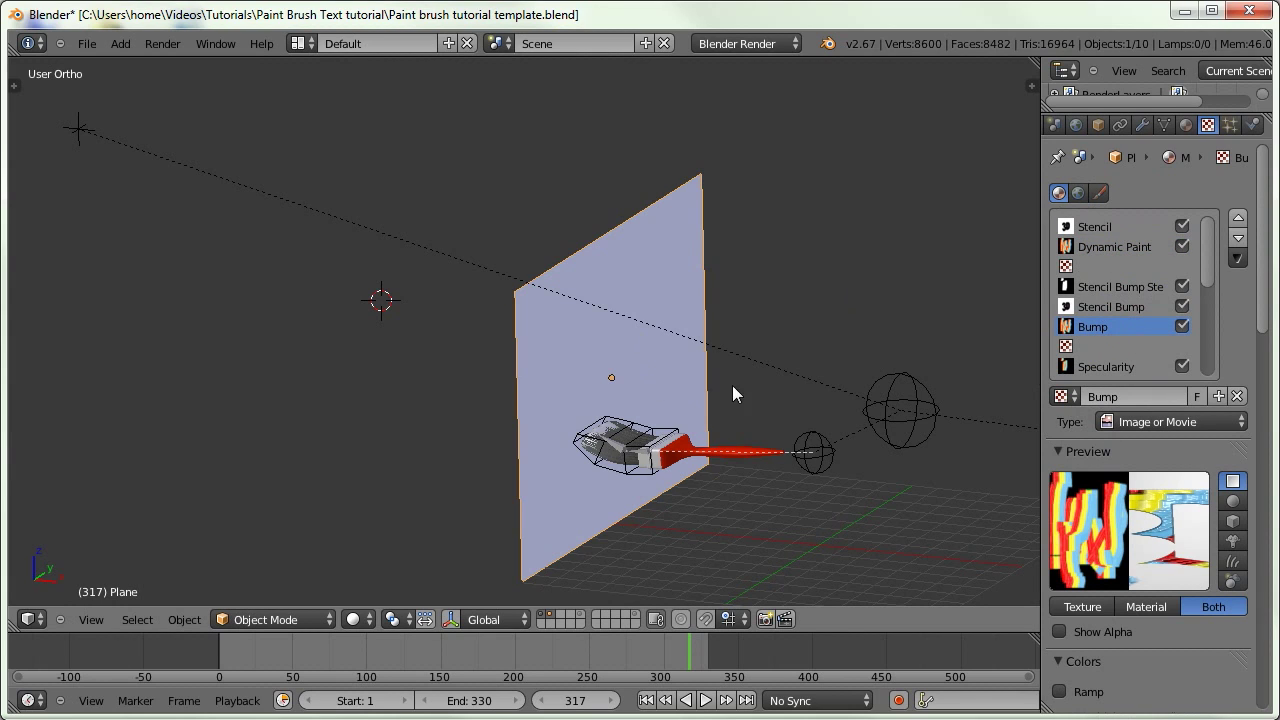
scroll(686, 305, "down", 3)
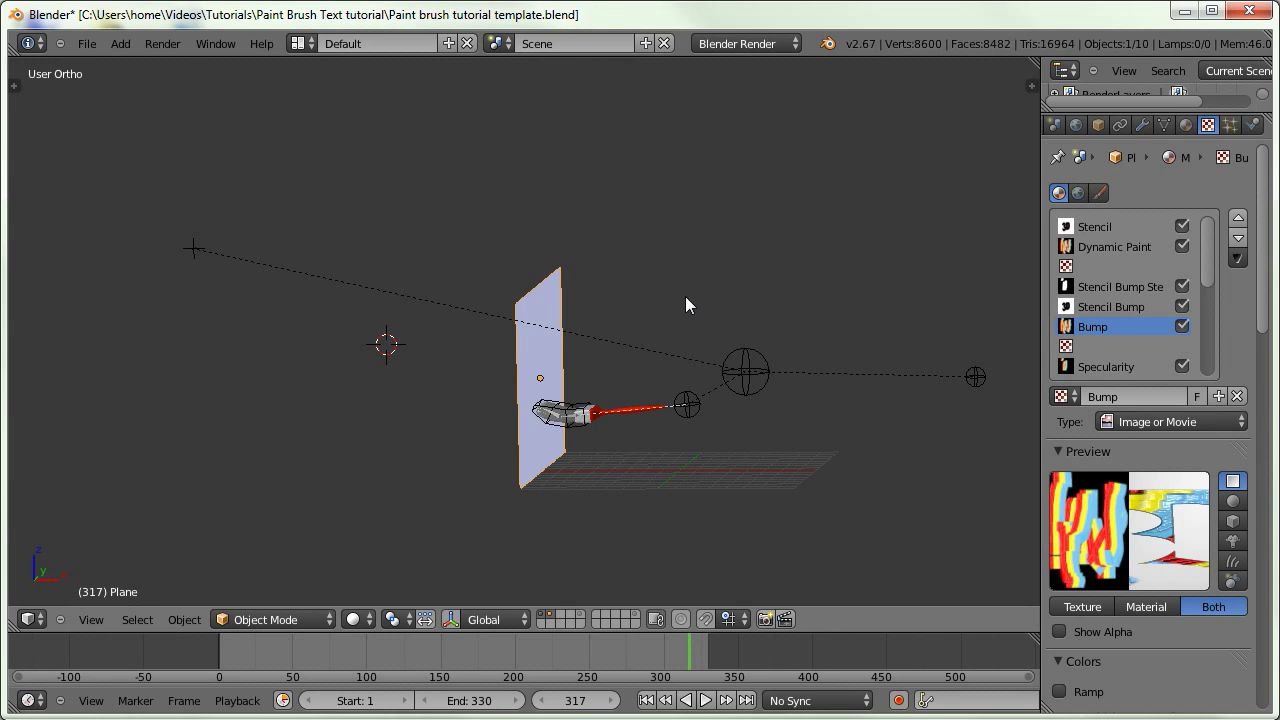